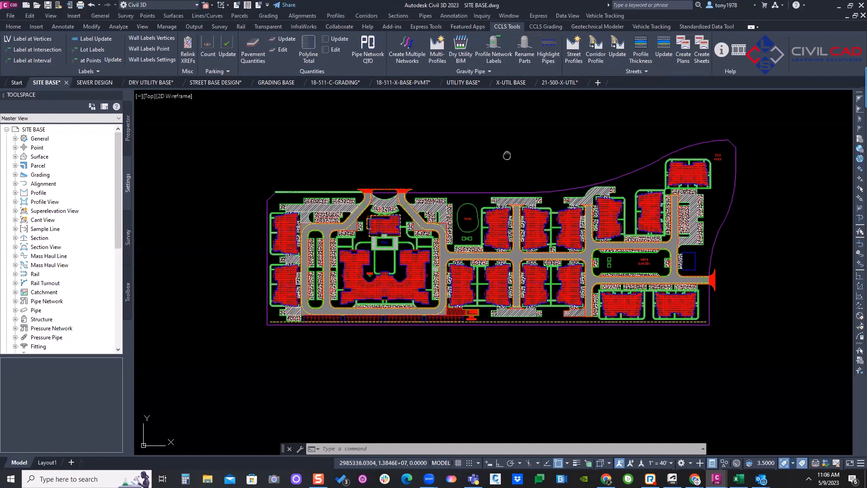
Examine the hatched parking stalls, drive aisles, fire lane and trash compactor area across the site plan
{"action": "scroll", "coordinate": [499, 184], "scroll_direction": "up", "scroll_amount": 3}
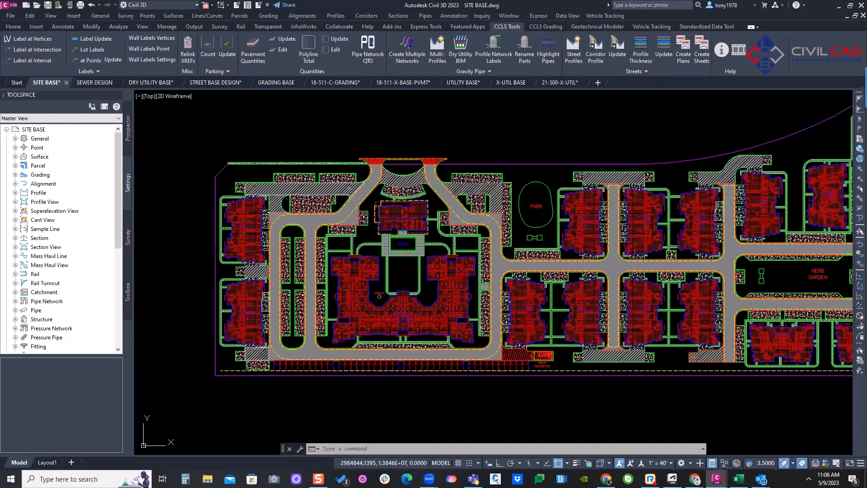
{"action": "scroll", "coordinate": [425, 186], "scroll_direction": "up", "scroll_amount": 4}
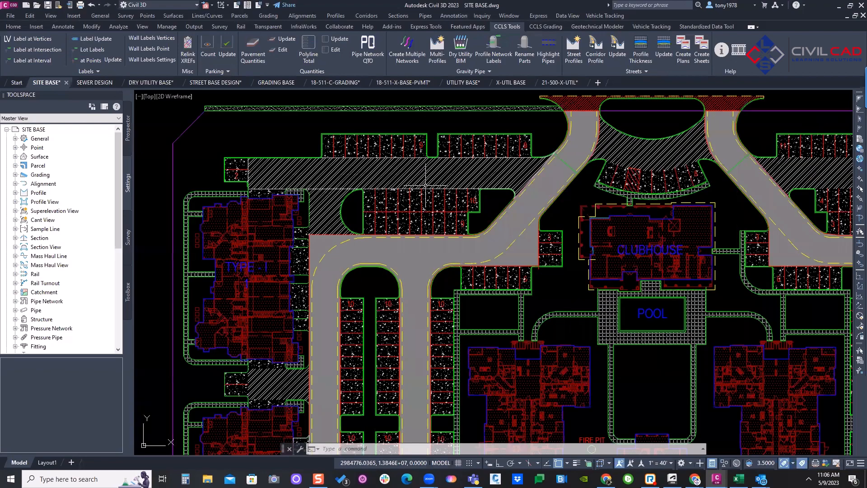
{"action": "scroll", "coordinate": [383, 143], "scroll_direction": "up", "scroll_amount": 2}
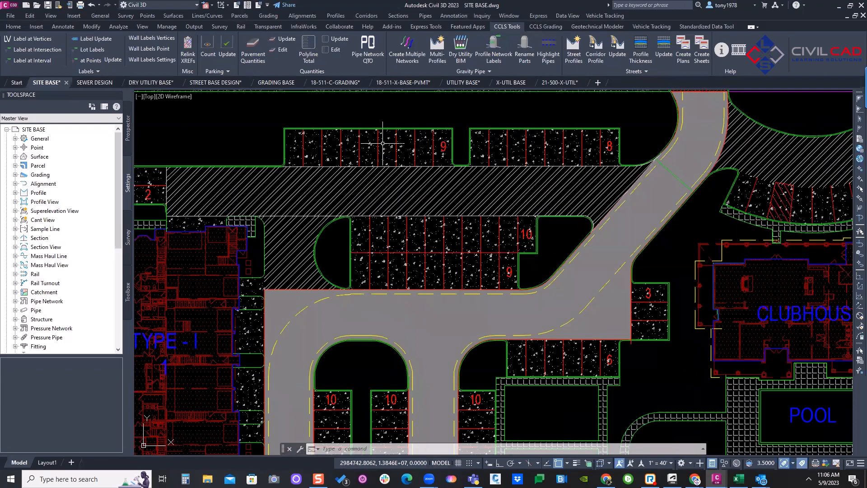
{"action": "mouse_move", "coordinate": [498, 177]}
{"action": "middle_mouse_down"}
{"action": "mouse_move", "coordinate": [508, 170]}
{"action": "mouse_move", "coordinate": [438, 154]}
{"action": "middle_mouse_up"}
{"action": "scroll", "coordinate": [438, 155], "scroll_direction": "down", "scroll_amount": 4}
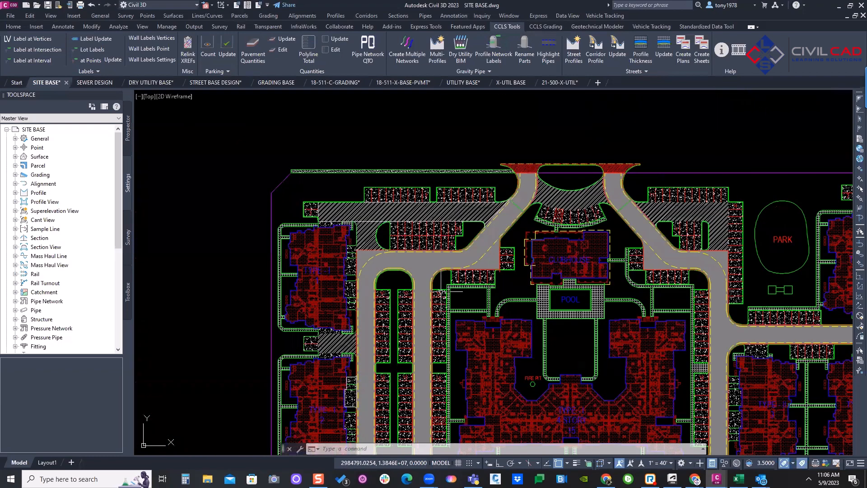
{"action": "middle_click_drag", "start_coordinate": [603, 439], "coordinate": [486, 352]}
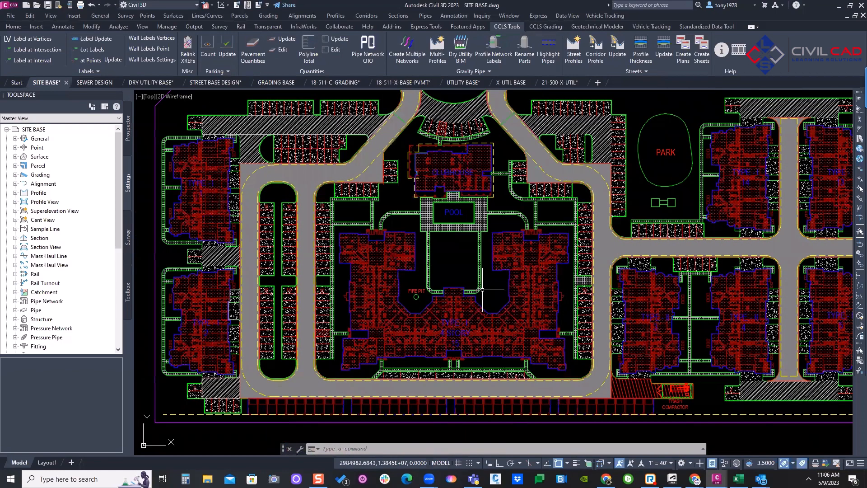
{"action": "scroll", "coordinate": [551, 192], "scroll_direction": "up", "scroll_amount": 4}
{"action": "scroll", "coordinate": [408, 237], "scroll_direction": "down", "scroll_amount": 4}
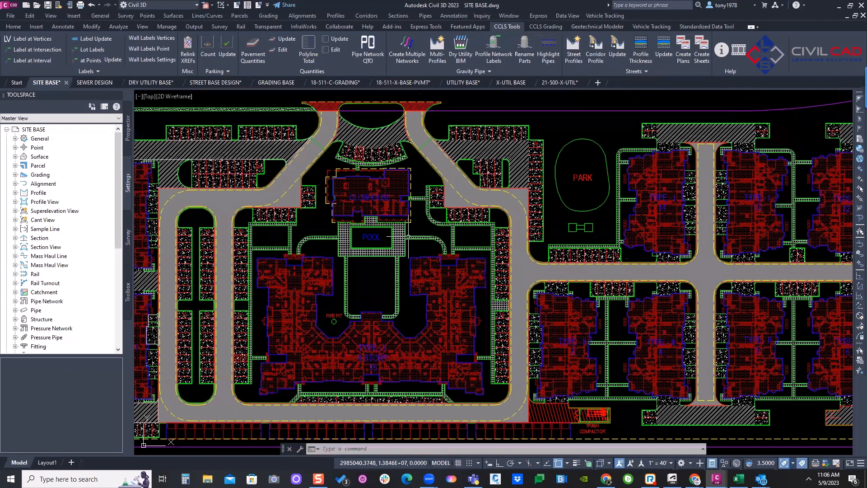
{"action": "scroll", "coordinate": [489, 347], "scroll_direction": "up", "scroll_amount": 5}
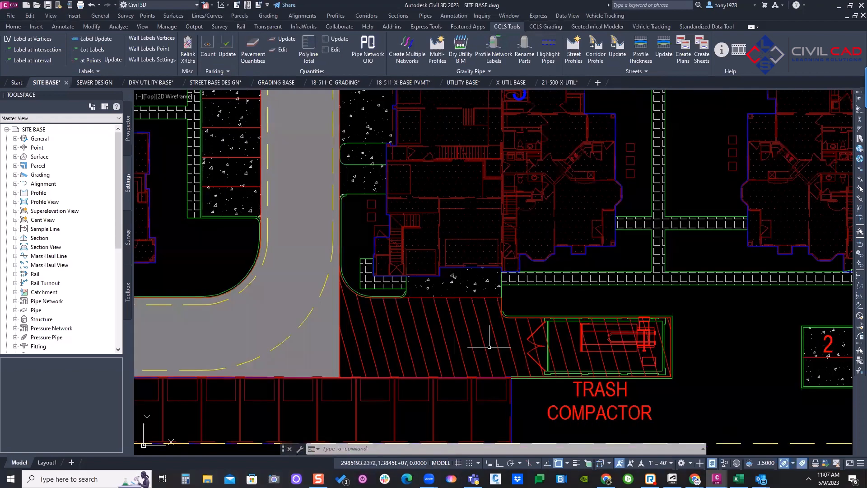
{"action": "scroll", "coordinate": [490, 347], "scroll_direction": "down", "scroll_amount": 8}
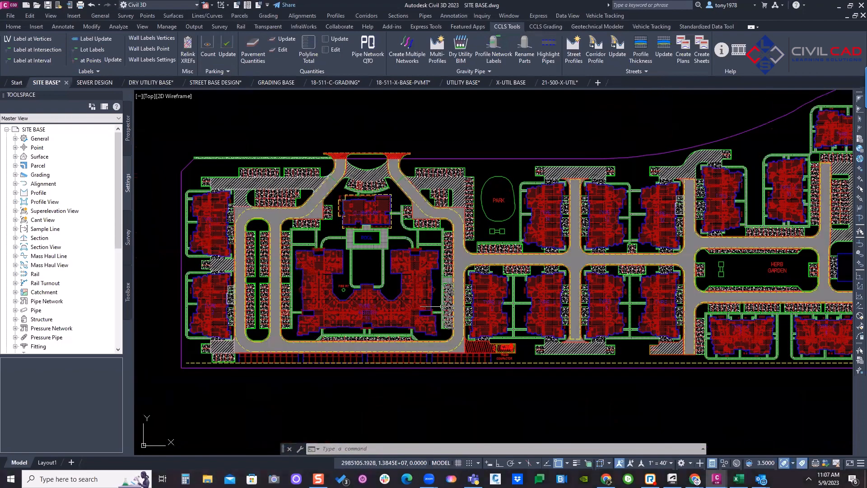
{"action": "scroll", "coordinate": [410, 268], "scroll_direction": "down", "scroll_amount": 2}
{"action": "middle_click_drag", "start_coordinate": [409, 268], "coordinate": [344, 236]}
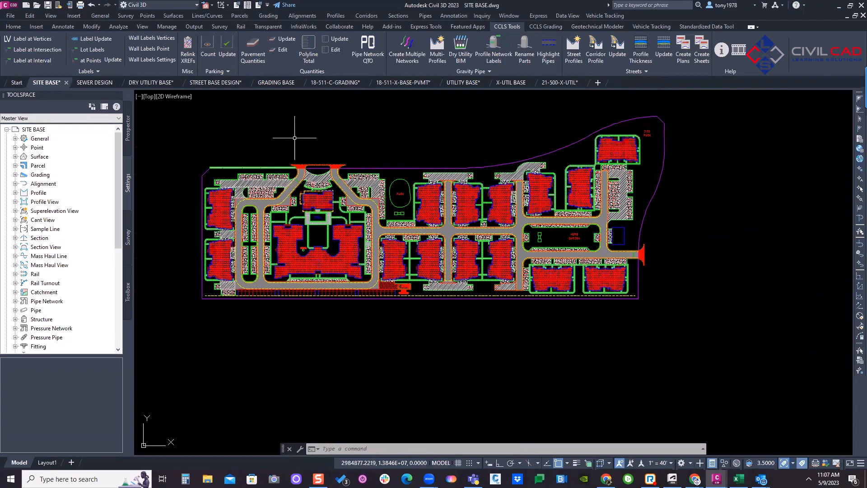
Start a Pavement Quantities table, place its insertion point below the site plan, and enlarge the Hatch Information dialog
{"action": "left_click", "coordinate": [253, 50]}
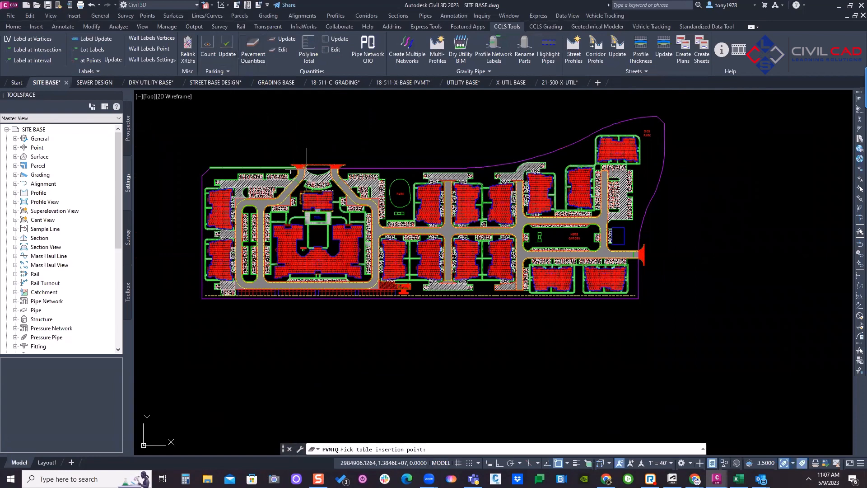
{"action": "middle_click_drag", "start_coordinate": [396, 330], "coordinate": [396, 297]}
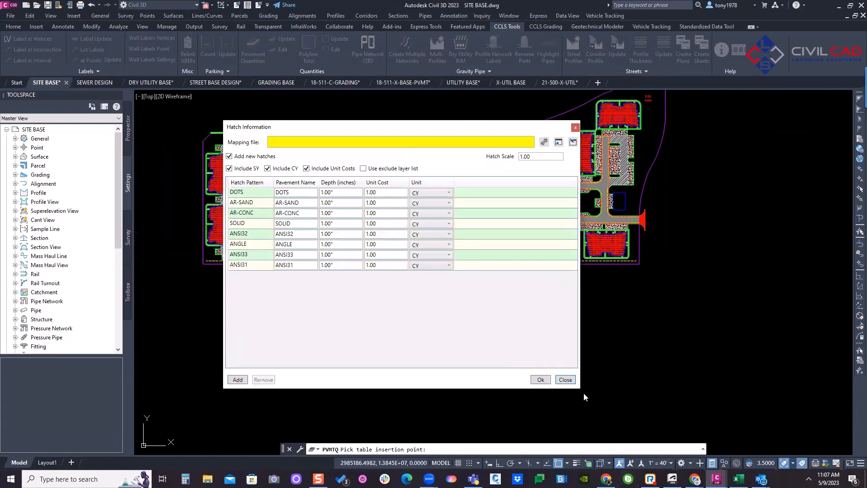
{"action": "left_click_drag", "start_coordinate": [581, 391], "coordinate": [673, 419]}
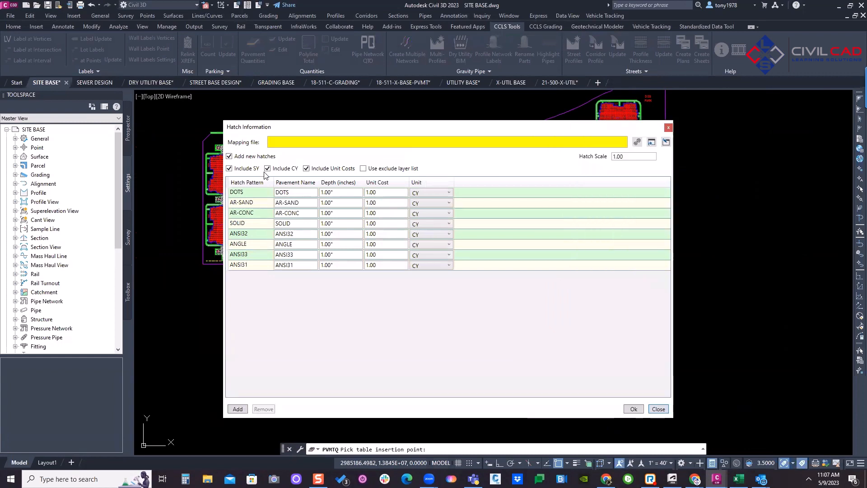
Set the pavement depth to 4 inches for the DOTS hatch and 10 inches for the AR-CONC hatch
{"action": "left_click", "coordinate": [337, 193]}
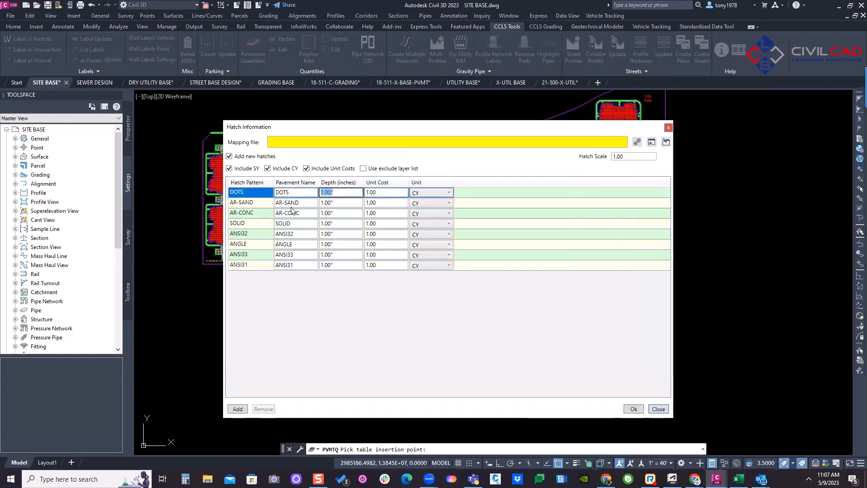
{"action": "type", "text": "4"}
{"action": "left_click", "coordinate": [337, 213]}
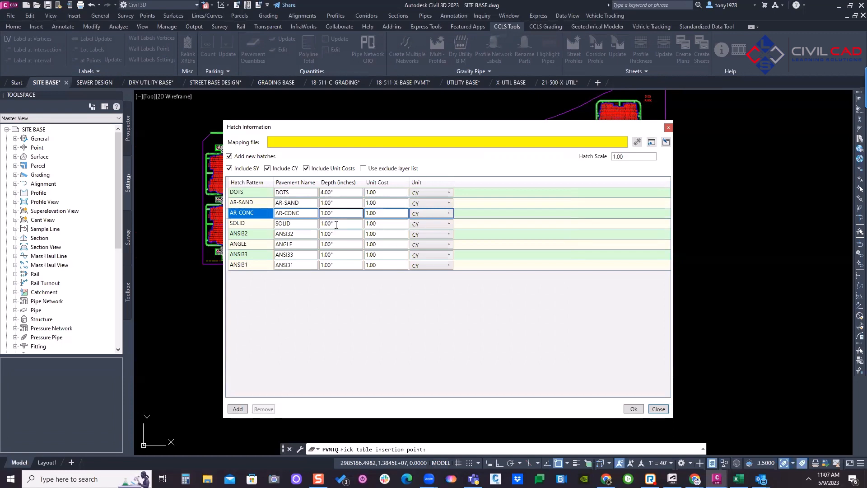
{"action": "key", "text": "BackSpace"}
{"action": "key", "text": "BackSpace"}
{"action": "key", "text": "BackSpace"}
{"action": "key", "text": "BackSpace"}
{"action": "type", "text": "10"}
Set the unit cost to 12 for the DOTS hatch and 35 for the AR-SAND hatch
{"action": "left_click", "coordinate": [373, 192]}
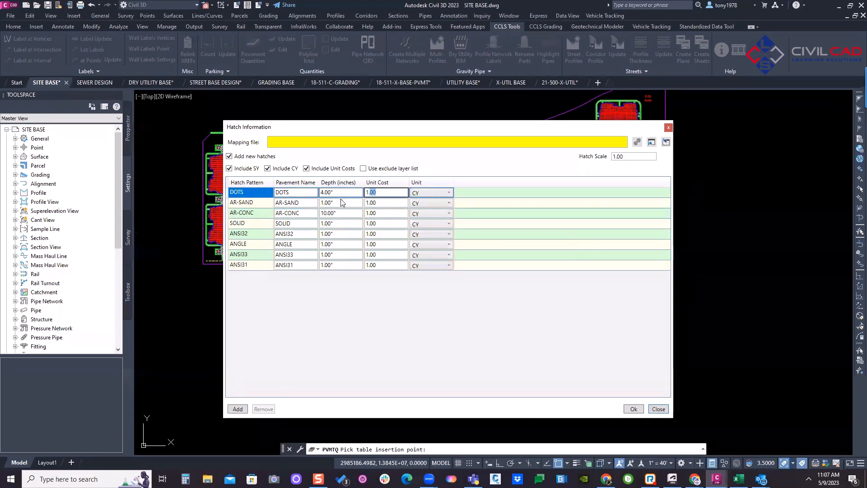
{"action": "type", "text": "12"}
{"action": "key", "text": "Return"}
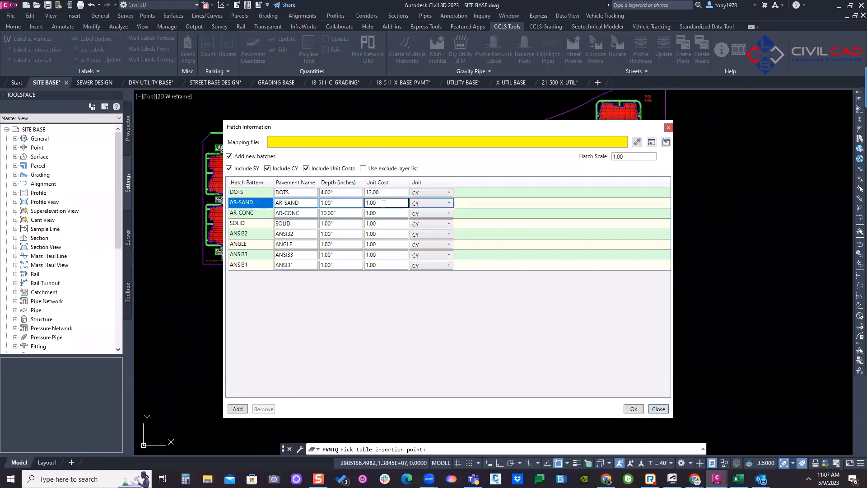
{"action": "type", "text": "35"}
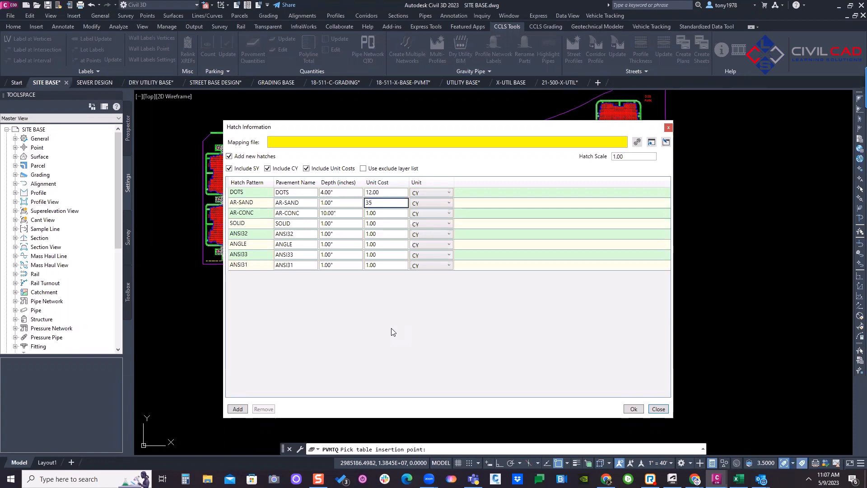
Load the mapping file PVMT LEGEND TABLE 11-6-2021.xml from the AUTOCAD folder in the CIVIL DESIGN GROUP Dropbox
{"action": "left_click", "coordinate": [652, 143]}
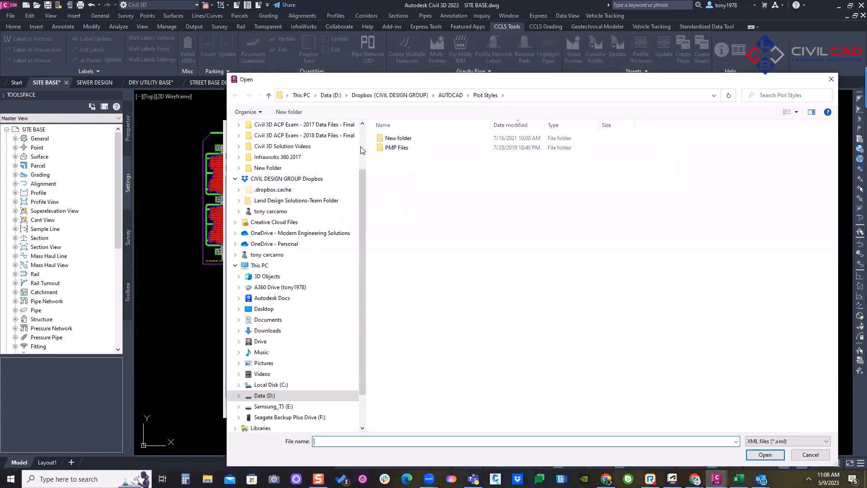
{"action": "left_click", "coordinate": [304, 179]}
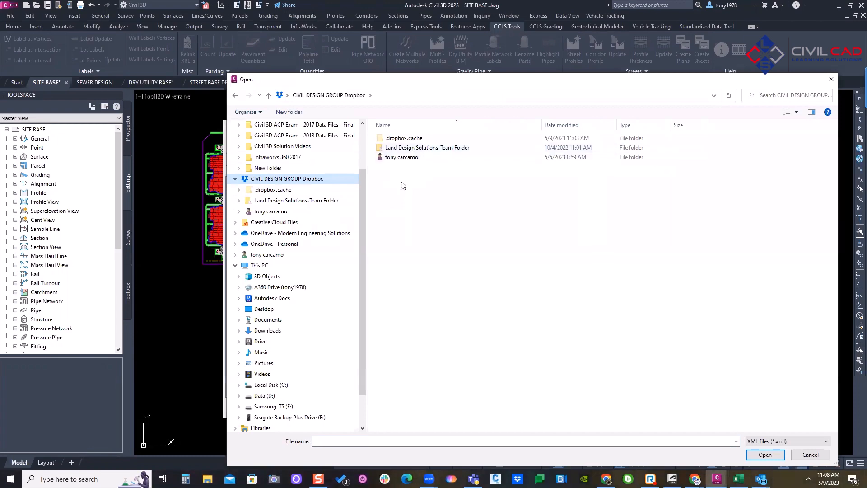
{"action": "double_click", "coordinate": [408, 157]}
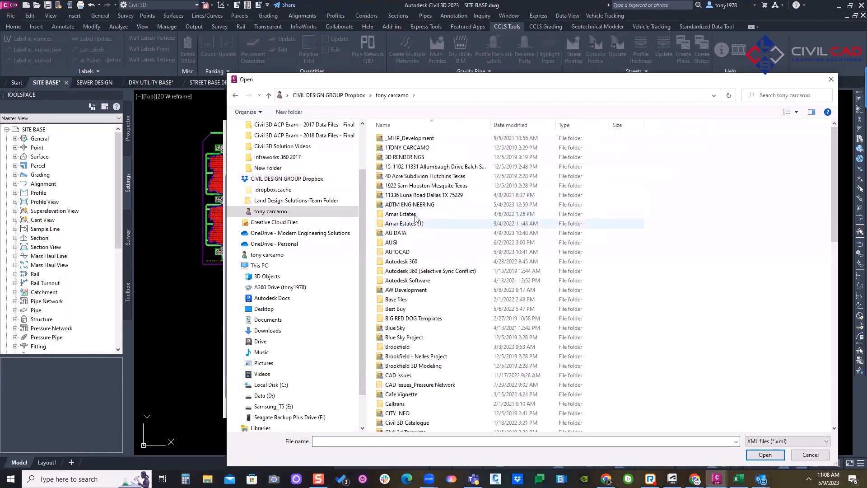
{"action": "double_click", "coordinate": [398, 251]}
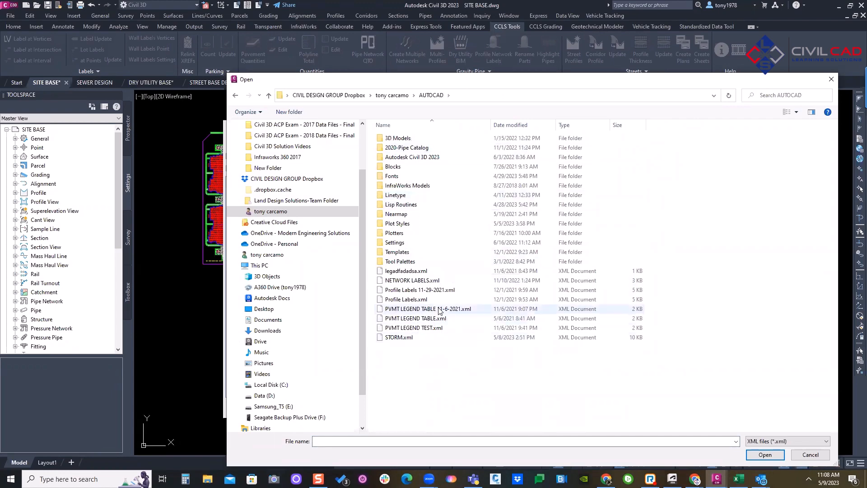
{"action": "left_click", "coordinate": [474, 309]}
{"action": "left_click_drag", "start_coordinate": [484, 81], "coordinate": [413, 43]}
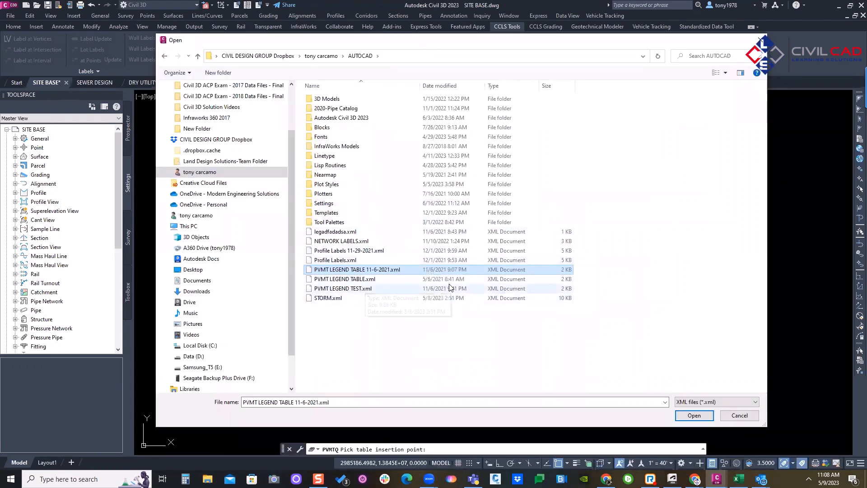
{"action": "left_click", "coordinate": [695, 415]}
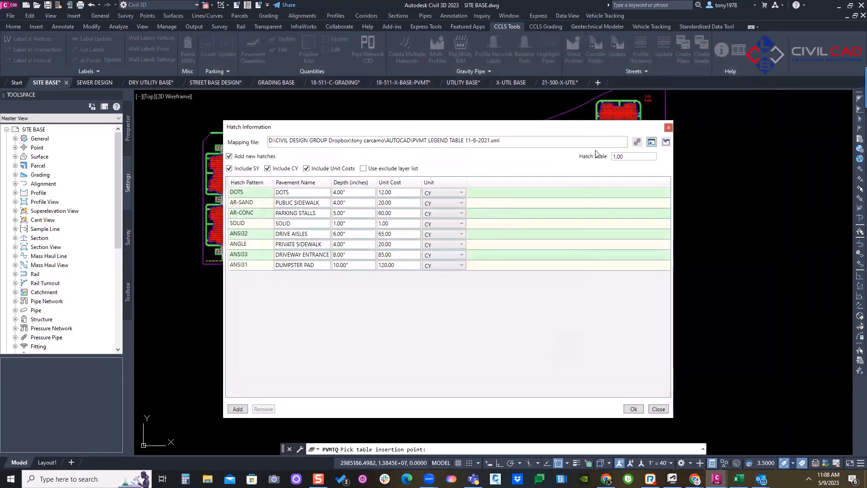
Move the hatch dialog clear of the site plan and rename the SOLID hatch's pavement as FIRE LANE
{"action": "left_click", "coordinate": [305, 194]}
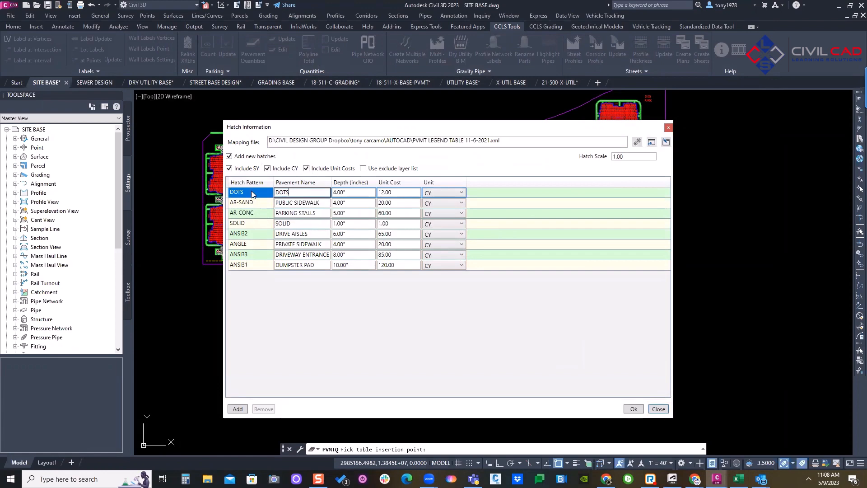
{"action": "left_click_drag", "start_coordinate": [335, 128], "coordinate": [509, 137]}
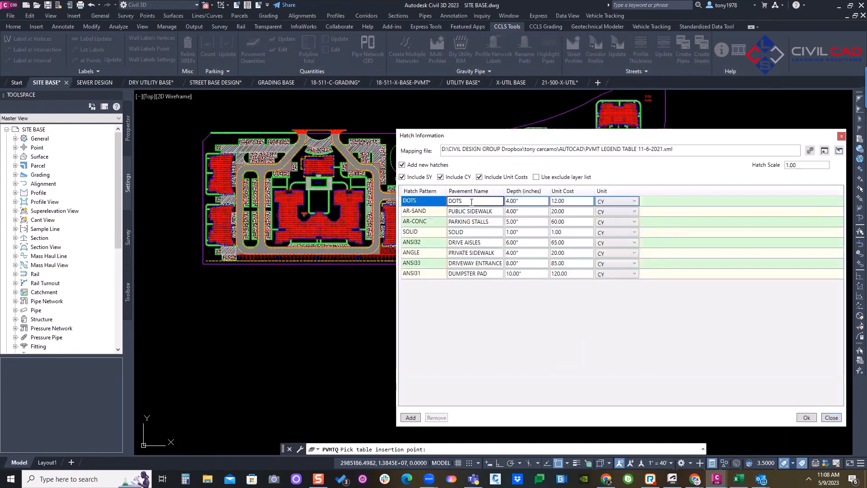
{"action": "left_click", "coordinate": [440, 212]}
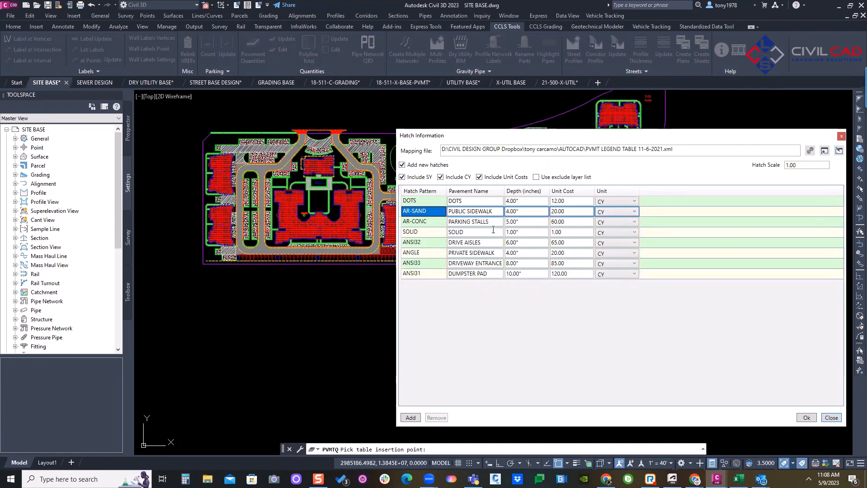
{"action": "left_click", "coordinate": [484, 234]}
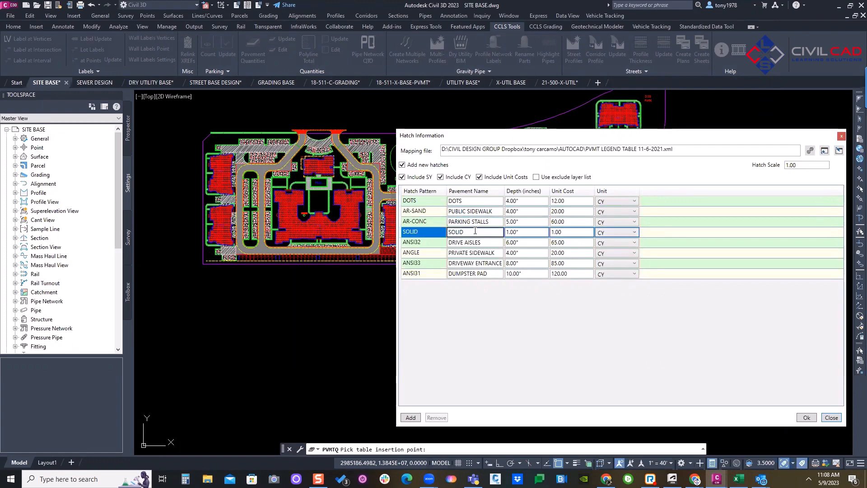
{"action": "left_click_drag", "start_coordinate": [474, 234], "coordinate": [434, 235]}
{"action": "type", "text": "fir"}
{"action": "key", "text": "BackSpace"}
{"action": "key", "text": "BackSpace"}
{"action": "key", "text": "BackSpace"}
{"action": "type", "text": "FIRE LANE"}
{"action": "key", "text": "Tab"}
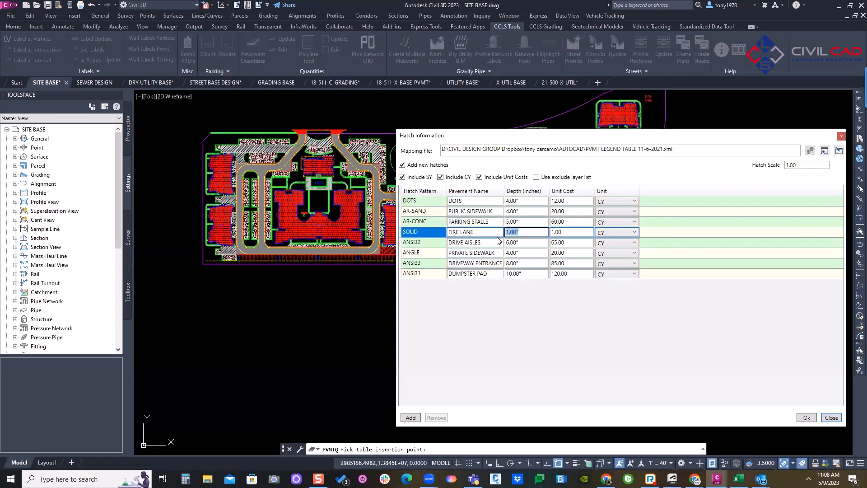
Set the fire lane pavement's depth to 8 inches and its unit cost to 80
{"action": "type", "text": "8"}
{"action": "key", "text": "Tab"}
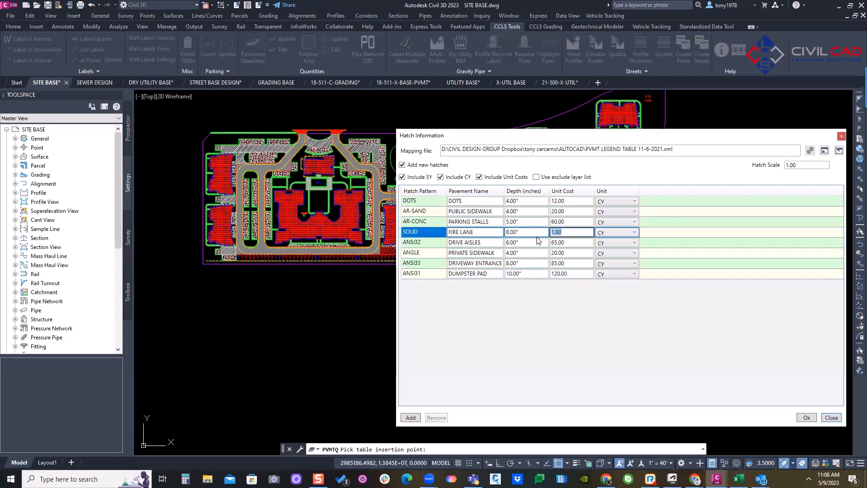
{"action": "type", "text": "80"}
Try the SF and SY cost units for the DOTS hatch and return it to CY
{"action": "left_click", "coordinate": [628, 202]}
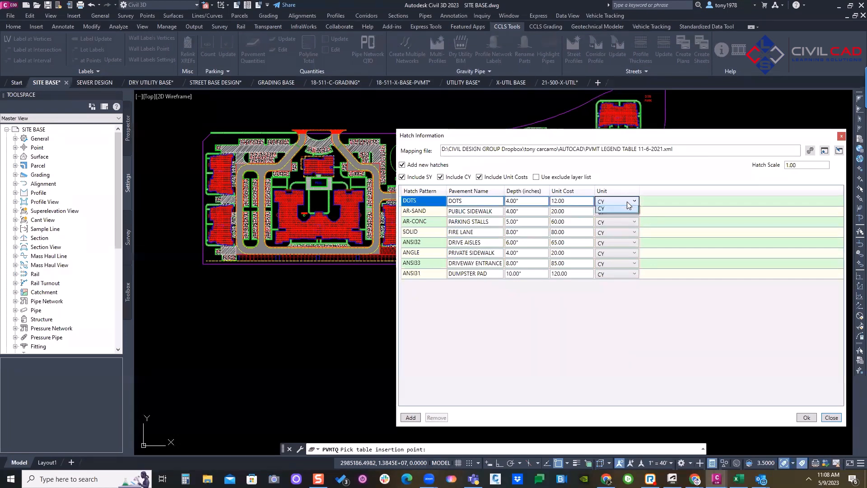
{"action": "left_click", "coordinate": [629, 203]}
{"action": "left_click", "coordinate": [617, 210]}
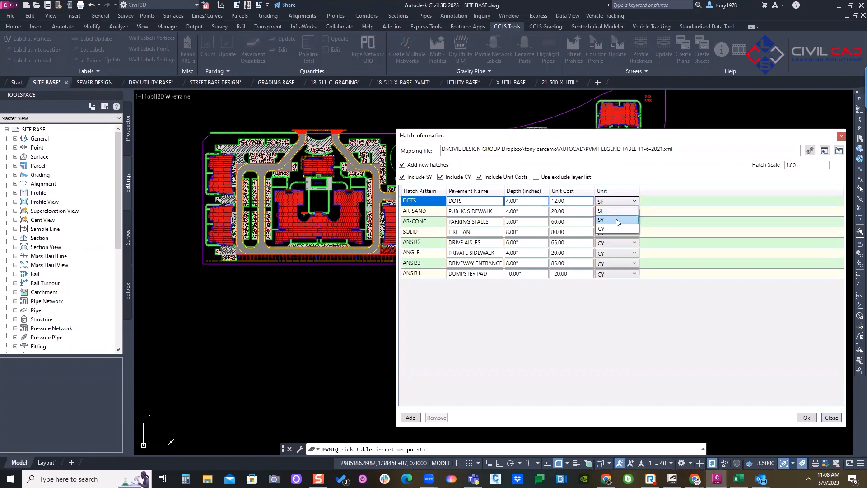
{"action": "left_click", "coordinate": [617, 218]}
{"action": "left_click", "coordinate": [618, 200]}
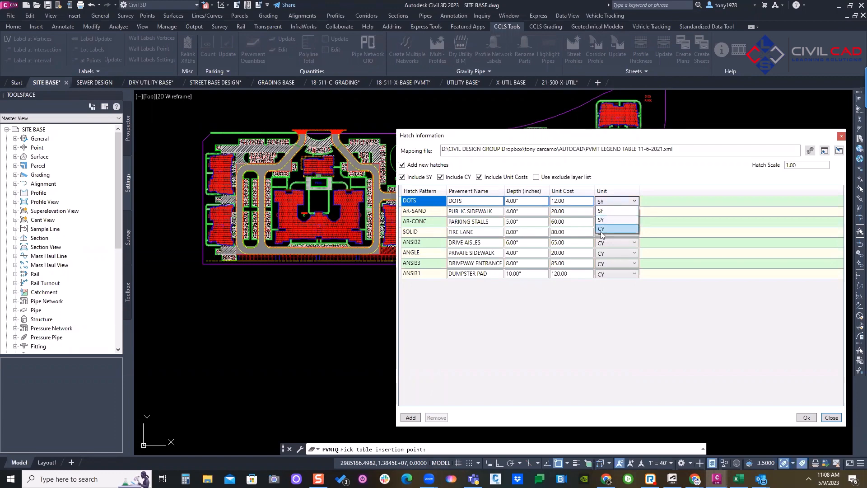
{"action": "left_click", "coordinate": [601, 228]}
Turn on the exclude layer list and look through its selectable layers without choosing any
{"action": "mouse_move", "coordinate": [560, 150]}
{"action": "left_mouse_down"}
{"action": "mouse_move", "coordinate": [490, 149]}
{"action": "mouse_move", "coordinate": [337, 252]}
{"action": "left_mouse_up"}
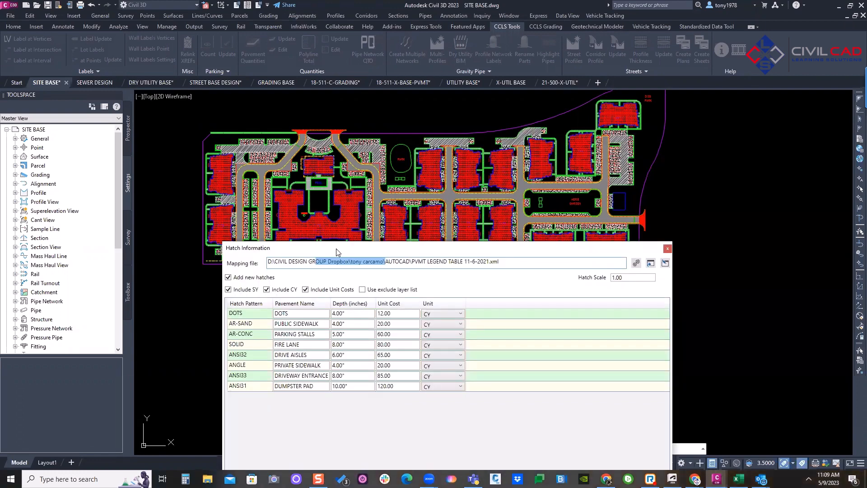
{"action": "left_click", "coordinate": [362, 289]}
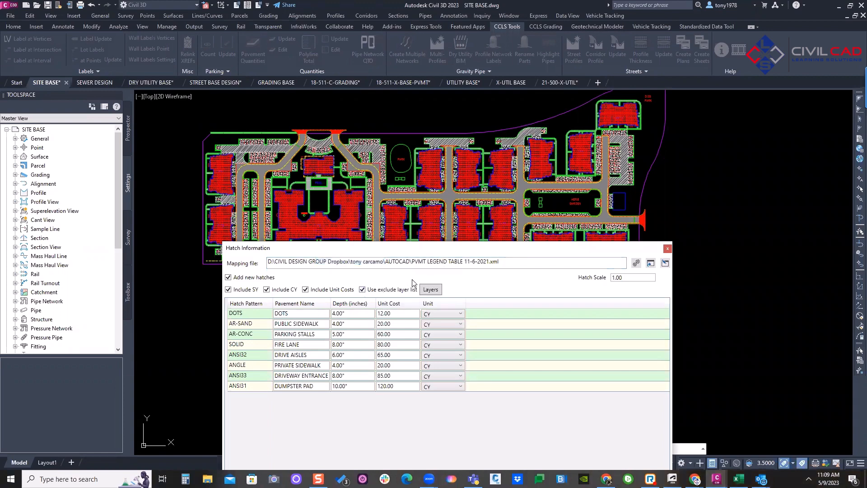
{"action": "left_click", "coordinate": [431, 289]}
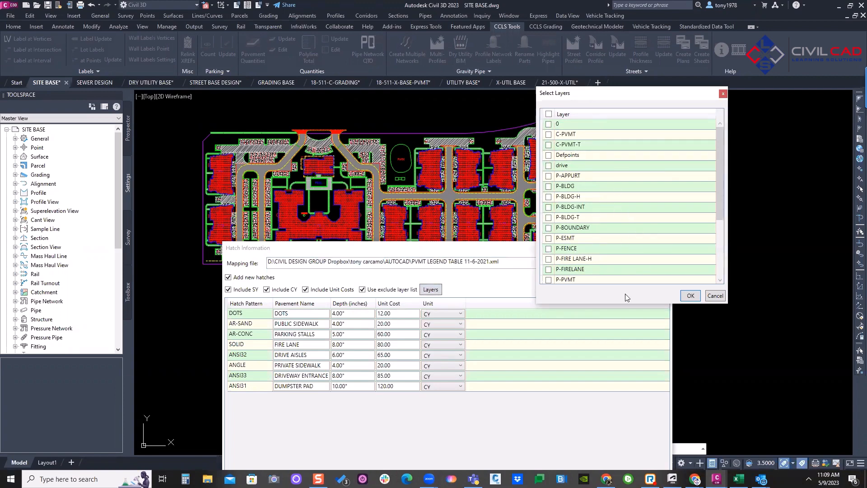
{"action": "left_click", "coordinate": [716, 296]}
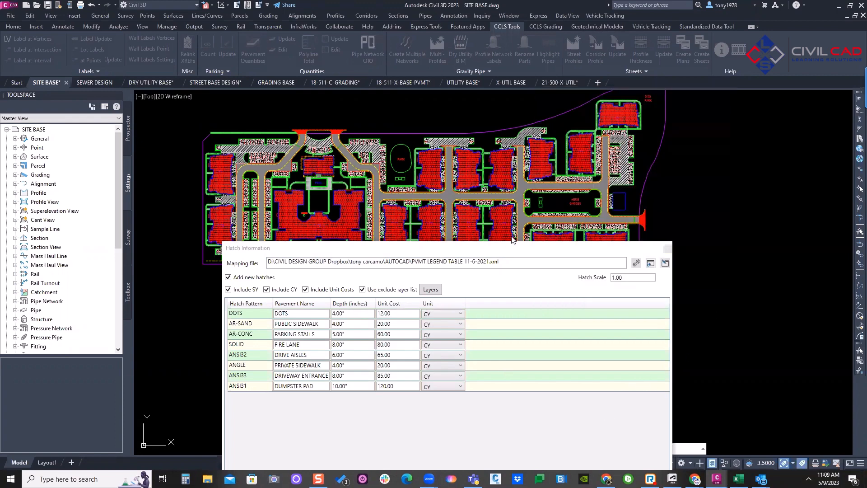
Generate the pavement legend table with SY, CY and unit costs below the site plan and review its rows
{"action": "left_click", "coordinate": [668, 443]}
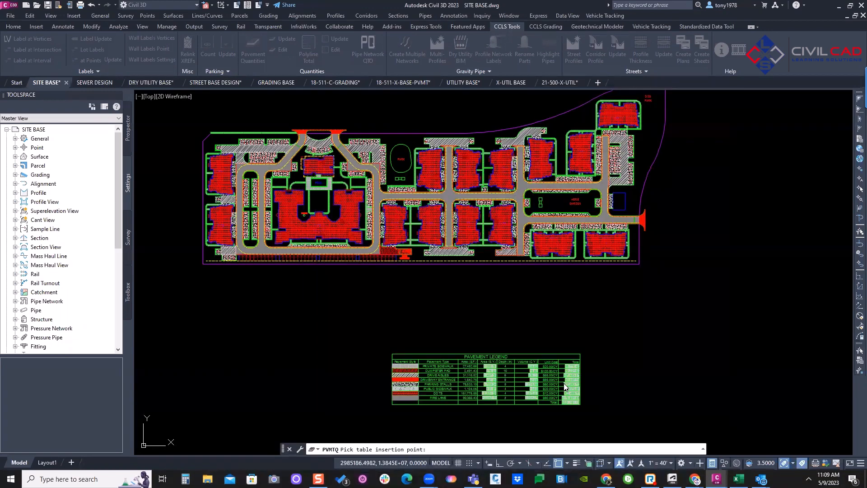
{"action": "left_click", "coordinate": [564, 383]}
{"action": "scroll", "coordinate": [482, 398], "scroll_direction": "up", "scroll_amount": 5}
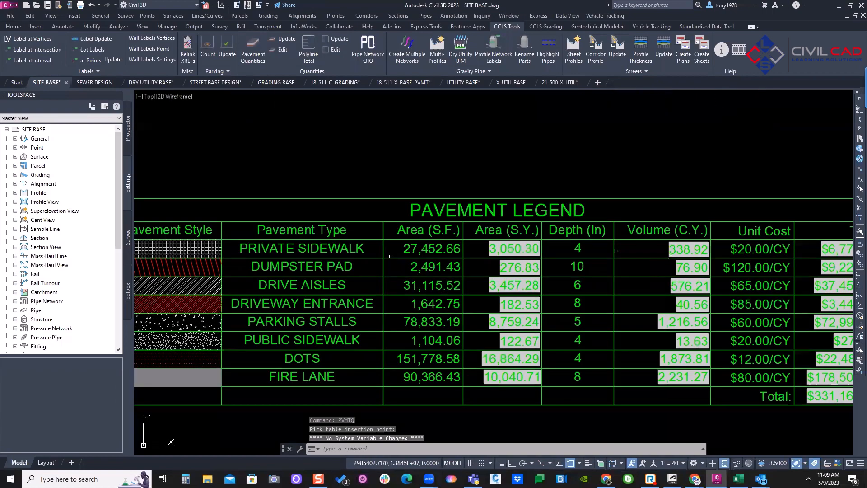
{"action": "scroll", "coordinate": [391, 256], "scroll_direction": "down", "scroll_amount": 2}
{"action": "scroll", "coordinate": [485, 224], "scroll_direction": "down", "scroll_amount": 3}
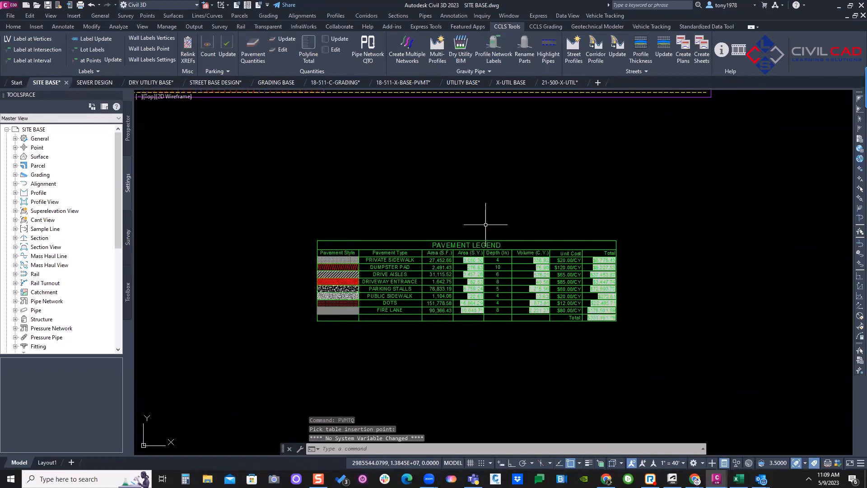
Delete the DOTS hatch of the large U-shaped building together with the drive aisle hatch near the park
{"action": "middle_click_drag", "start_coordinate": [486, 225], "coordinate": [483, 303]}
{"action": "scroll", "coordinate": [364, 198], "scroll_direction": "down", "scroll_amount": 3}
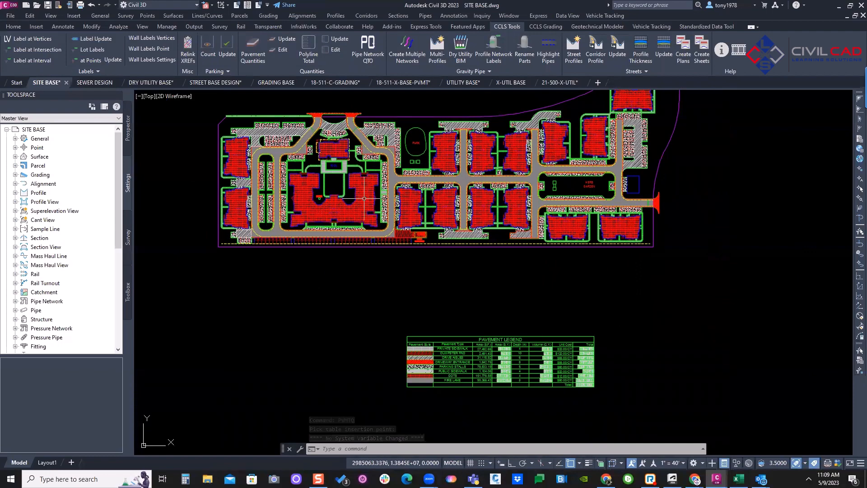
{"action": "left_click", "coordinate": [364, 198]}
{"action": "scroll", "coordinate": [382, 151], "scroll_direction": "up", "scroll_amount": 2}
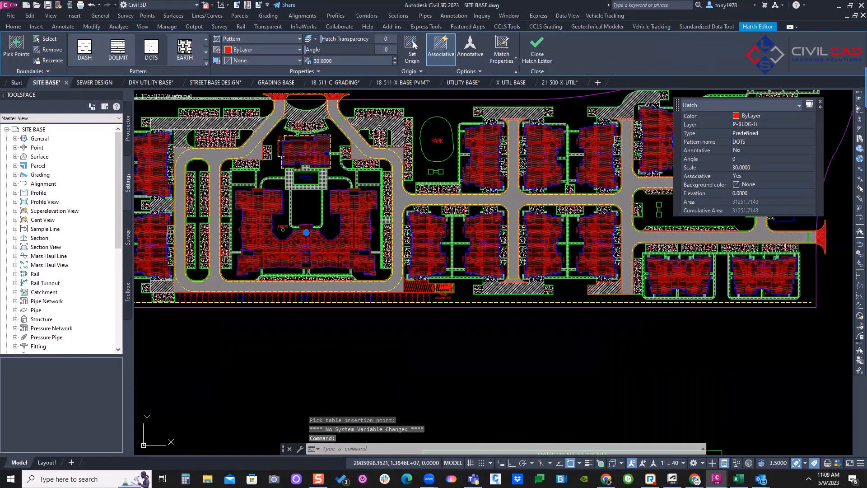
{"action": "left_click", "coordinate": [384, 118]}
{"action": "key", "text": "Delete"}
Delete the AR-CONC parking stall hatch along the park's west side
{"action": "left_click", "coordinate": [380, 116]}
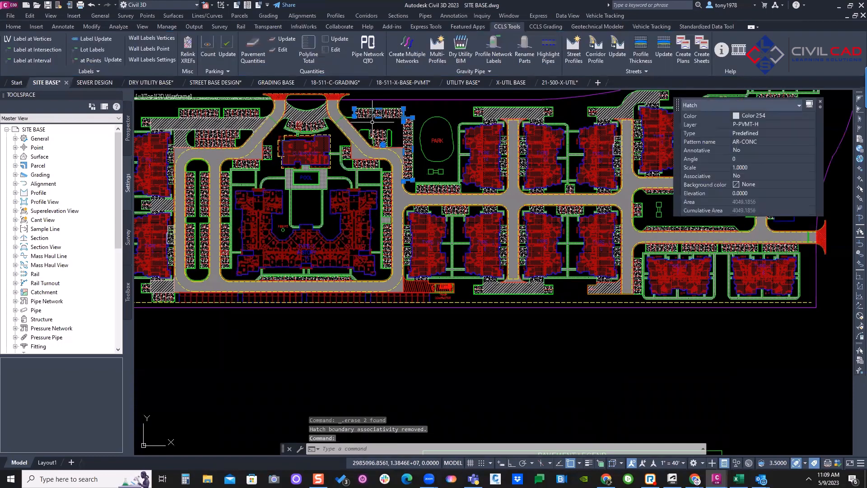
{"action": "scroll", "coordinate": [425, 291], "scroll_direction": "down", "scroll_amount": 2}
{"action": "key", "text": "Delete"}
Update the pavement legend table to match the remaining hatches and review its quantities and costs
{"action": "scroll", "coordinate": [434, 289], "scroll_direction": "up", "scroll_amount": 3}
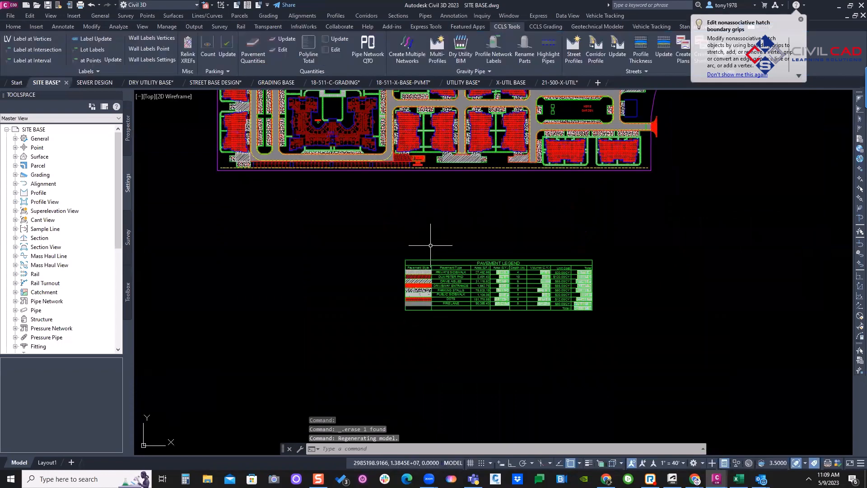
{"action": "left_click", "coordinate": [254, 56]}
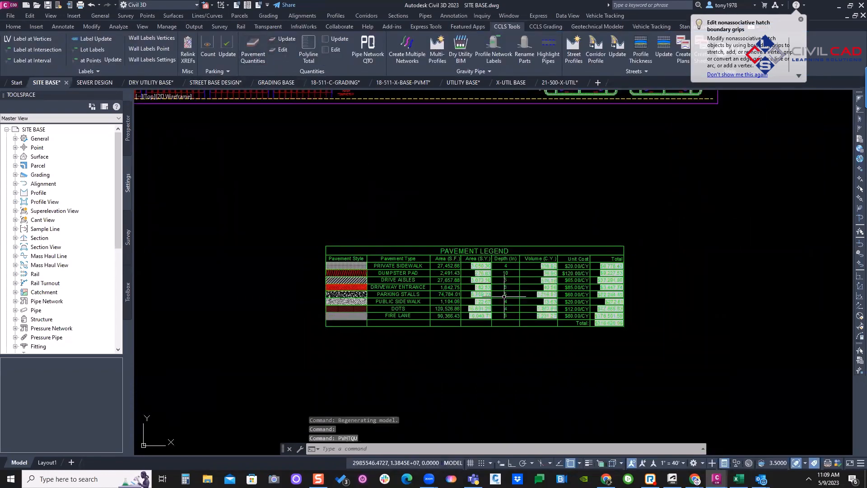
{"action": "scroll", "coordinate": [504, 296], "scroll_direction": "up", "scroll_amount": 4}
{"action": "scroll", "coordinate": [444, 322], "scroll_direction": "down", "scroll_amount": 2}
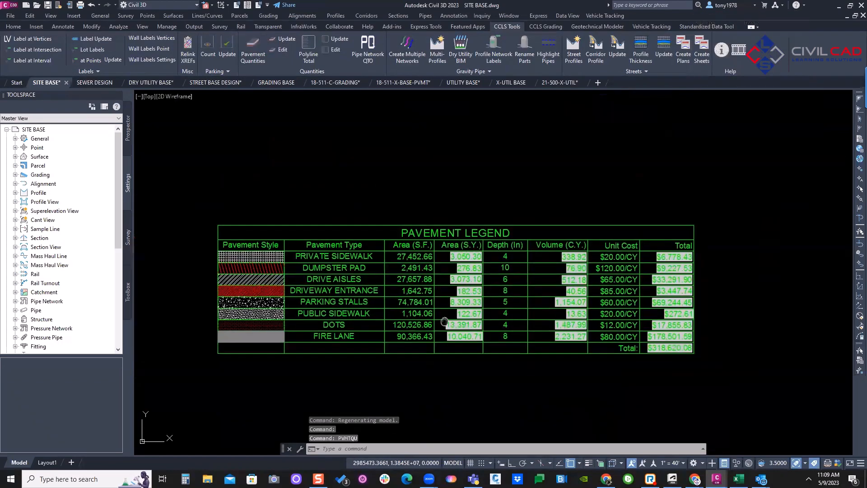
{"action": "middle_click_drag", "start_coordinate": [444, 321], "coordinate": [448, 309]}
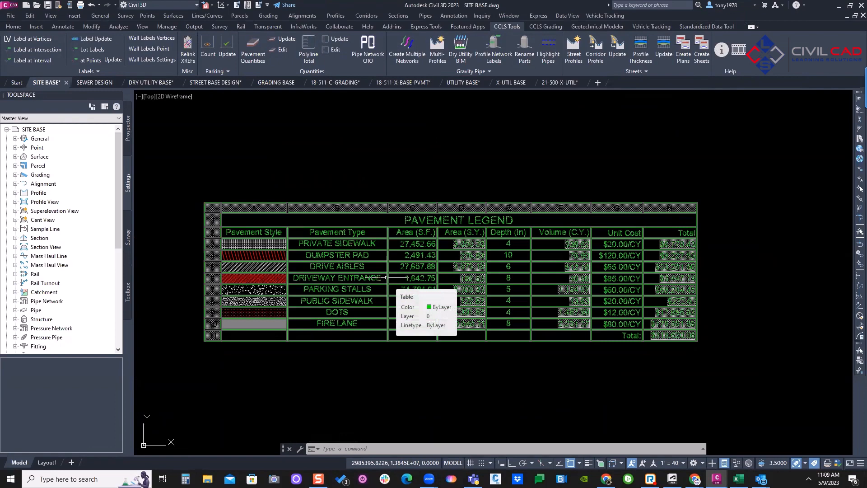
Open the hatch information of the existing pavement legend table for editing
{"action": "scroll", "coordinate": [386, 277], "scroll_direction": "down", "scroll_amount": 5}
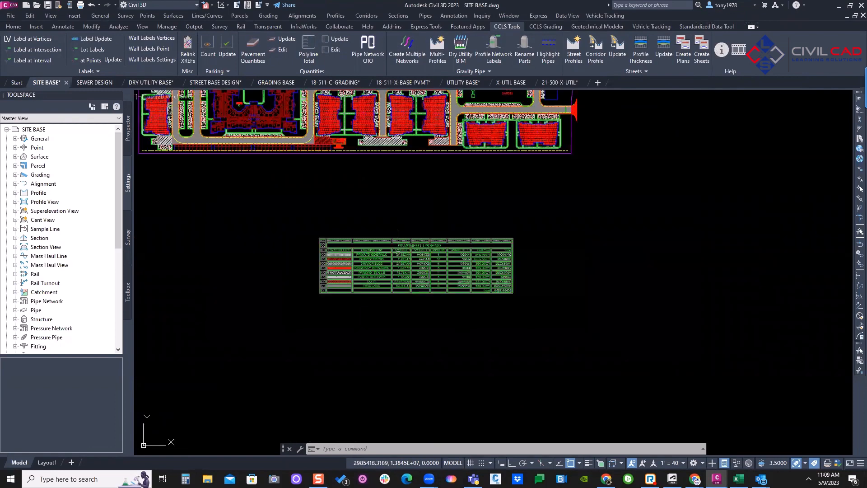
{"action": "middle_click_drag", "start_coordinate": [413, 230], "coordinate": [422, 286]}
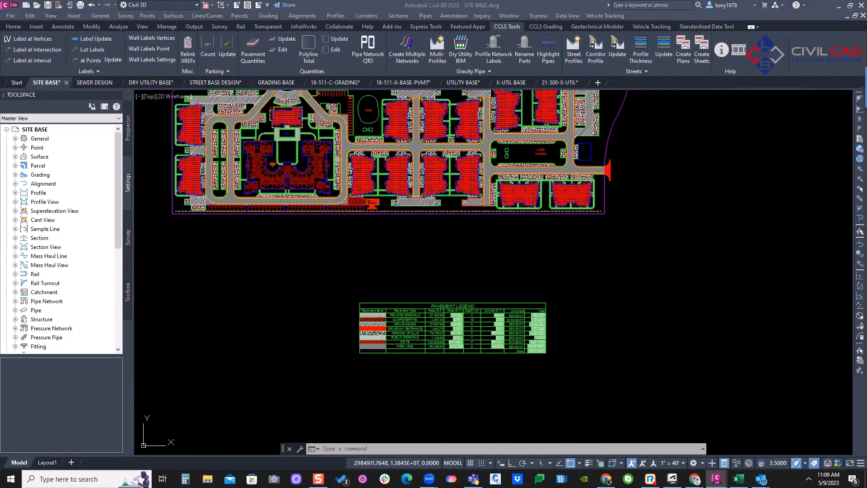
{"action": "middle_click_drag", "start_coordinate": [371, 255], "coordinate": [453, 303]}
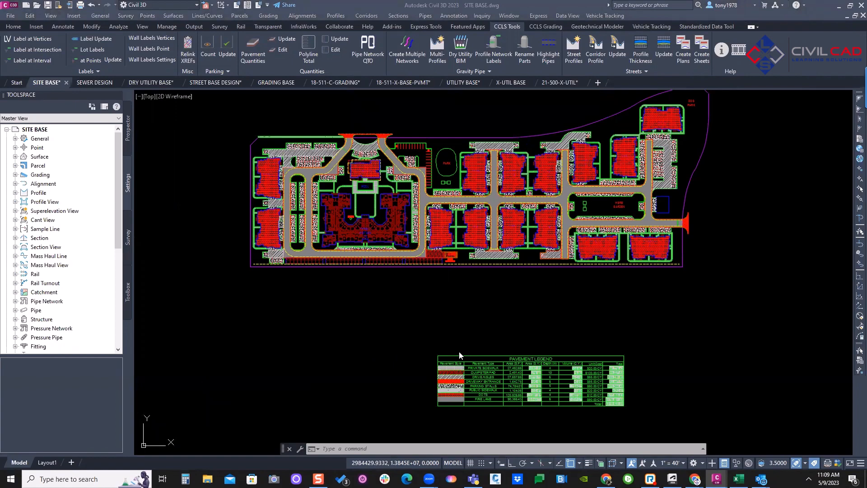
{"action": "left_click", "coordinate": [448, 313]}
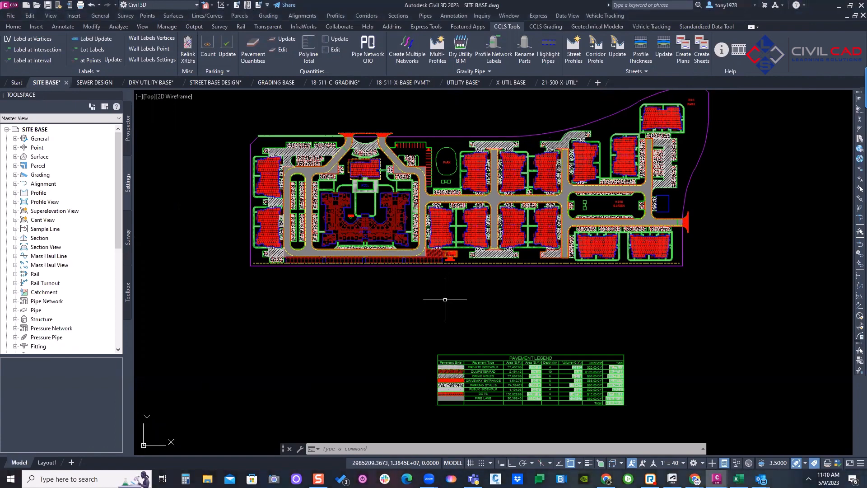
{"action": "left_click", "coordinate": [485, 344]}
{"action": "left_click", "coordinate": [425, 364]}
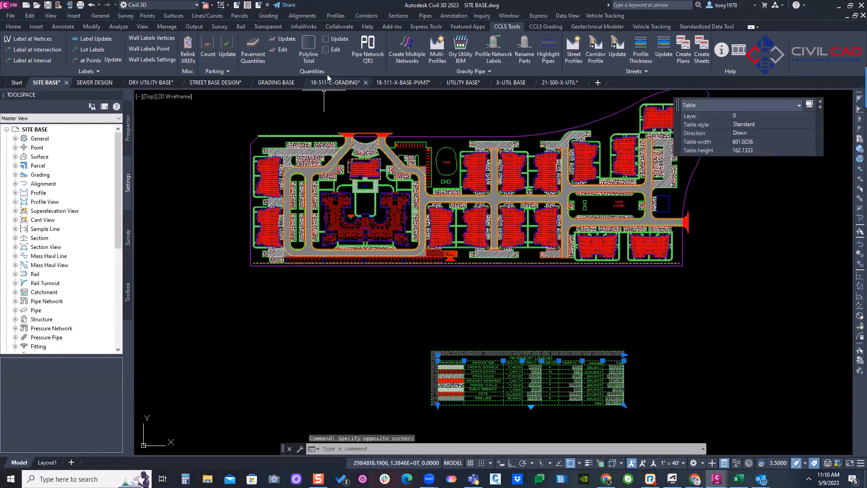
{"action": "left_click", "coordinate": [277, 39]}
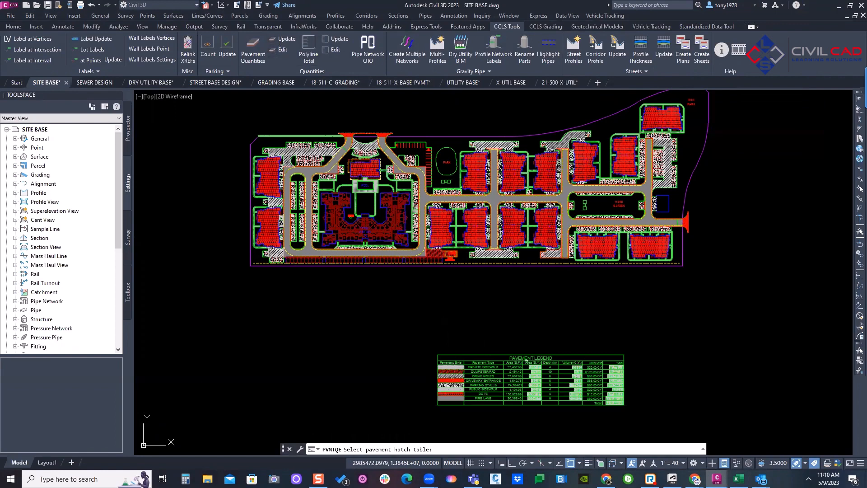
{"action": "left_click", "coordinate": [494, 359]}
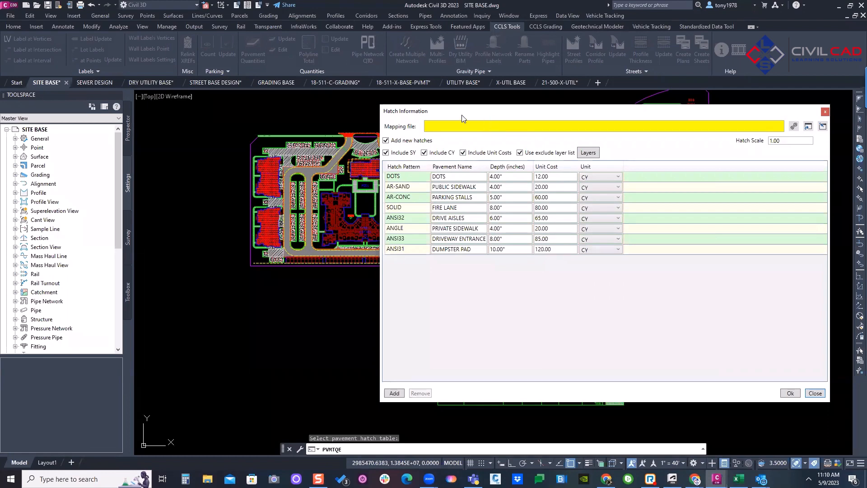
Try the hatch information without unit costs, include them again, and close it without applying changes
{"action": "left_click", "coordinate": [468, 154]}
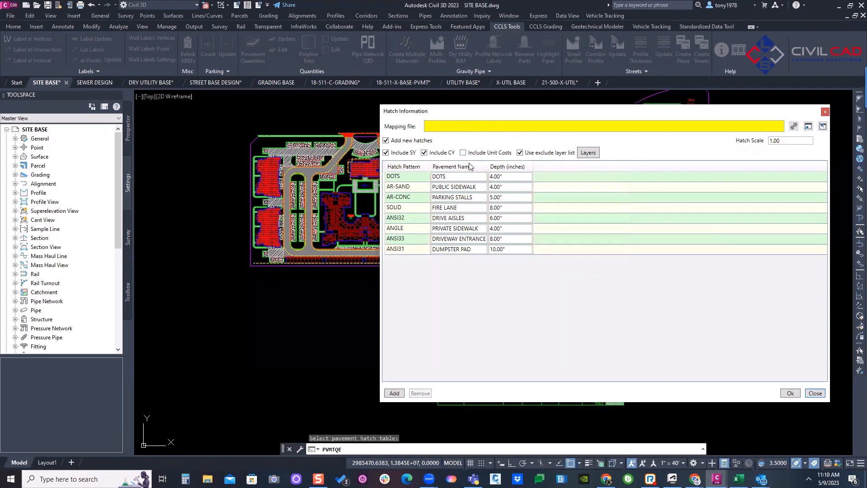
{"action": "left_click", "coordinate": [467, 154]}
{"action": "left_click_drag", "start_coordinate": [589, 114], "coordinate": [521, 108]}
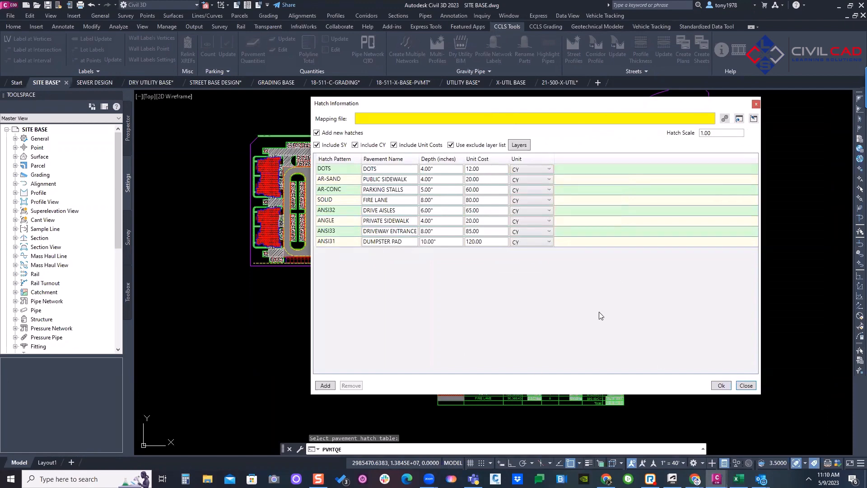
{"action": "left_click_drag", "start_coordinate": [719, 134], "coordinate": [692, 135]}
{"action": "left_click_drag", "start_coordinate": [603, 106], "coordinate": [670, 103]}
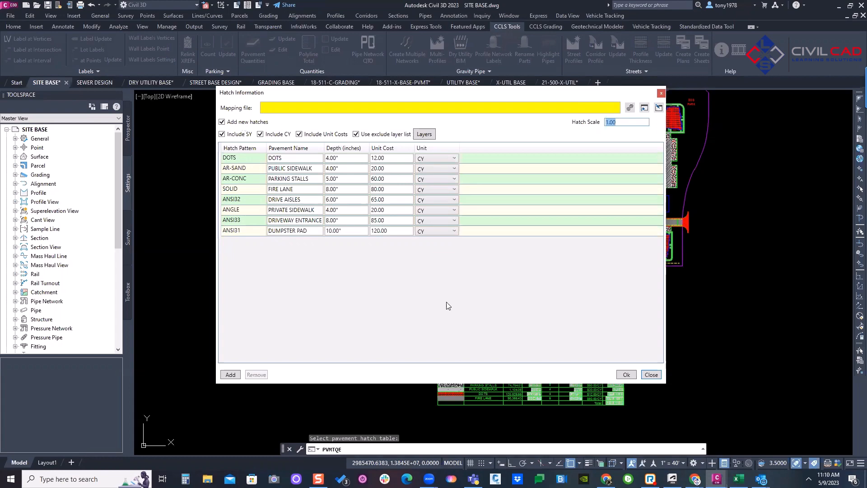
{"action": "left_click", "coordinate": [651, 375]}
Select the AR-CONC parking hatch in the site's northwest parking area and examine its boundary at the curved curb corner
{"action": "scroll", "coordinate": [298, 160], "scroll_direction": "up", "scroll_amount": 5}
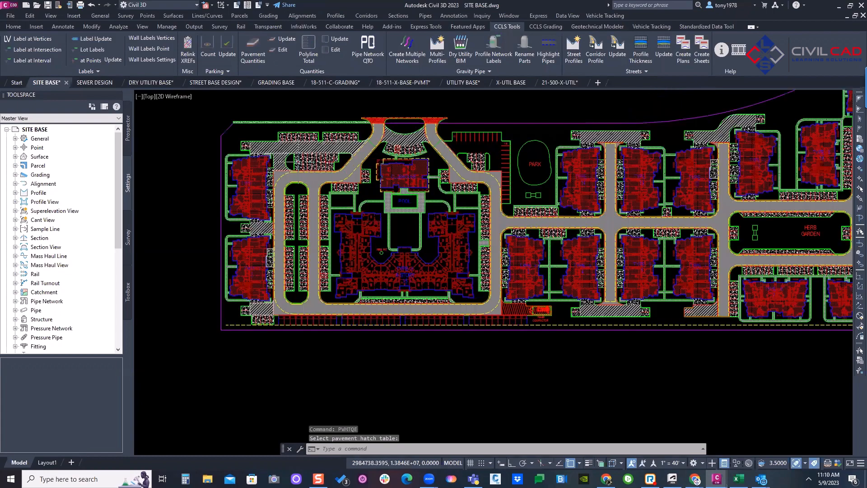
{"action": "scroll", "coordinate": [274, 126], "scroll_direction": "up", "scroll_amount": 3}
{"action": "scroll", "coordinate": [274, 126], "scroll_direction": "up", "scroll_amount": 2}
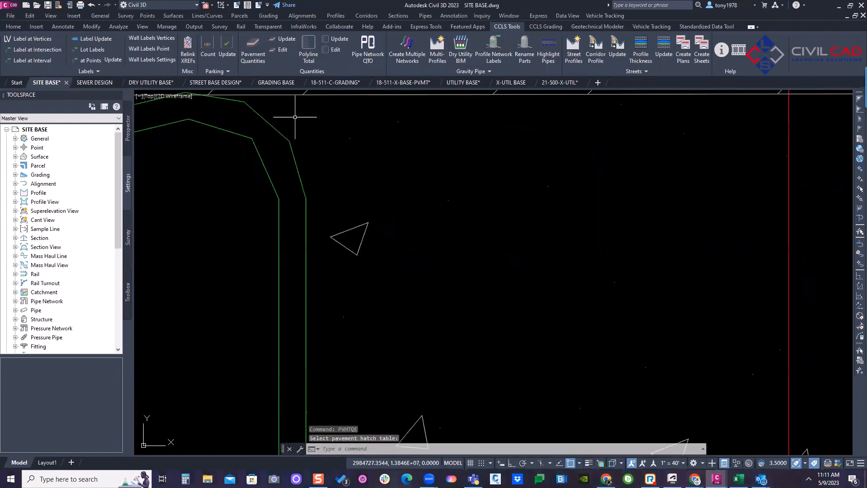
{"action": "left_click", "coordinate": [344, 217]}
{"action": "left_click", "coordinate": [302, 171]}
{"action": "scroll", "coordinate": [301, 171], "scroll_direction": "up", "scroll_amount": 1}
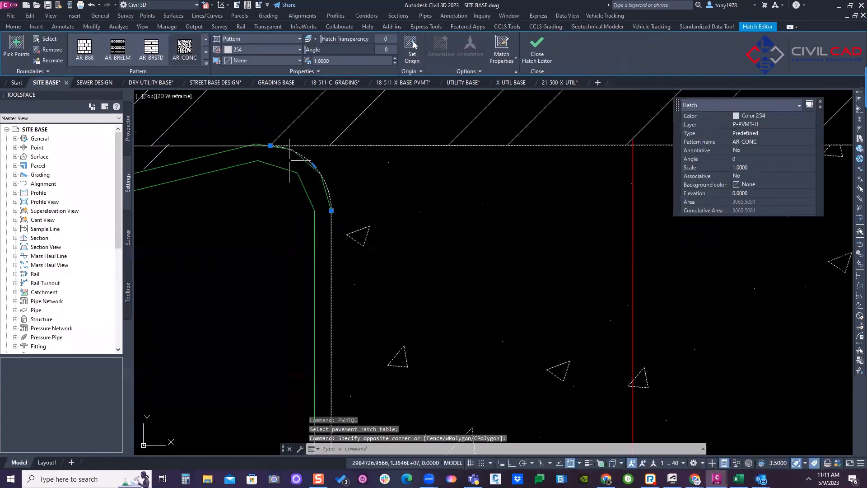
{"action": "scroll", "coordinate": [274, 145], "scroll_direction": "up", "scroll_amount": 2}
{"action": "scroll", "coordinate": [248, 143], "scroll_direction": "up", "scroll_amount": 2}
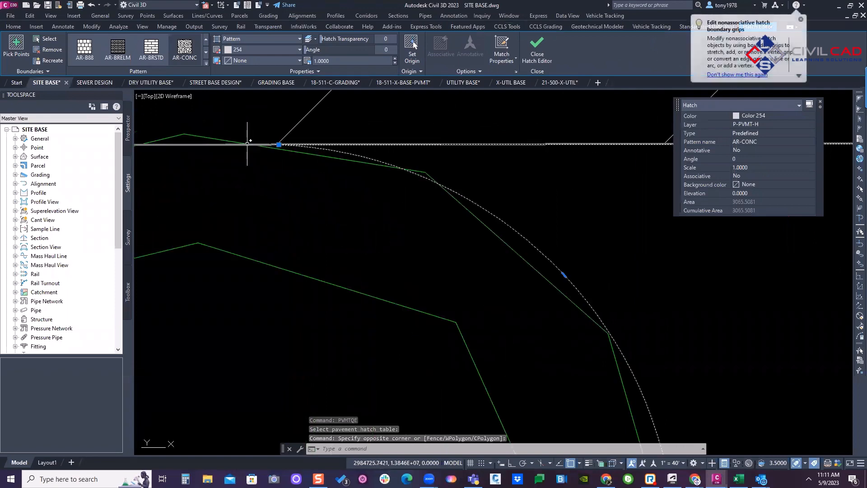
Clear the hatch selection and regenerate the whole drawing to refresh the curb curves
{"action": "key", "text": "Escape"}
{"action": "type", "text": "rea"}
{"action": "key", "text": "Return"}
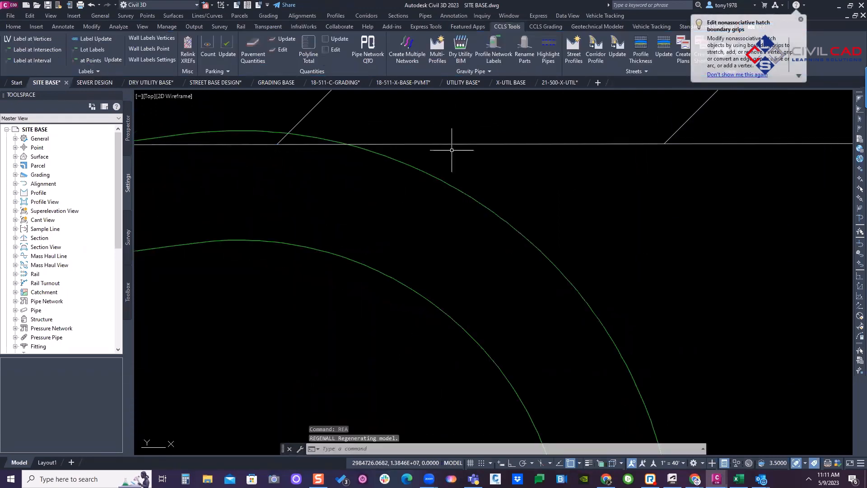
{"action": "left_click", "coordinate": [484, 139]}
{"action": "left_click", "coordinate": [475, 146]}
{"action": "scroll", "coordinate": [660, 265], "scroll_direction": "down", "scroll_amount": 3}
{"action": "key", "text": "Escape"}
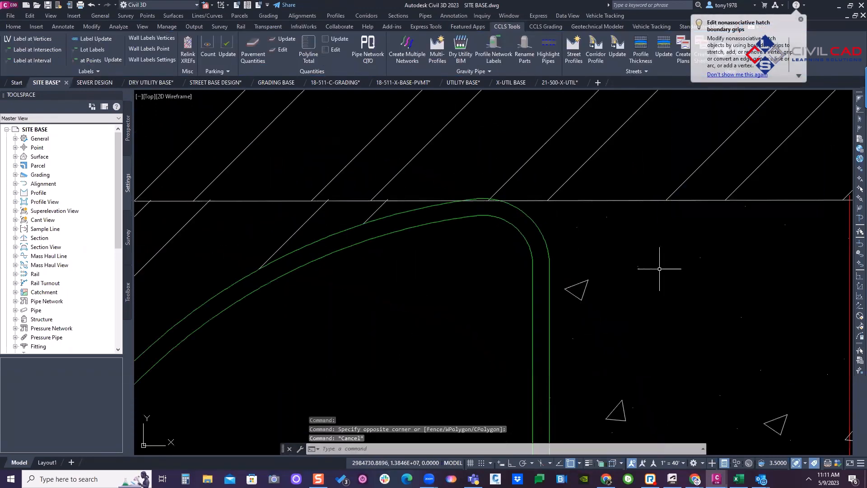
Reselect the AR-CONC parking hatch, compare its corner arc with the regenerated curb line, and return to the overall site plan
{"action": "left_click", "coordinate": [605, 295]}
{"action": "left_click", "coordinate": [581, 284]}
{"action": "scroll", "coordinate": [496, 202], "scroll_direction": "up", "scroll_amount": 5}
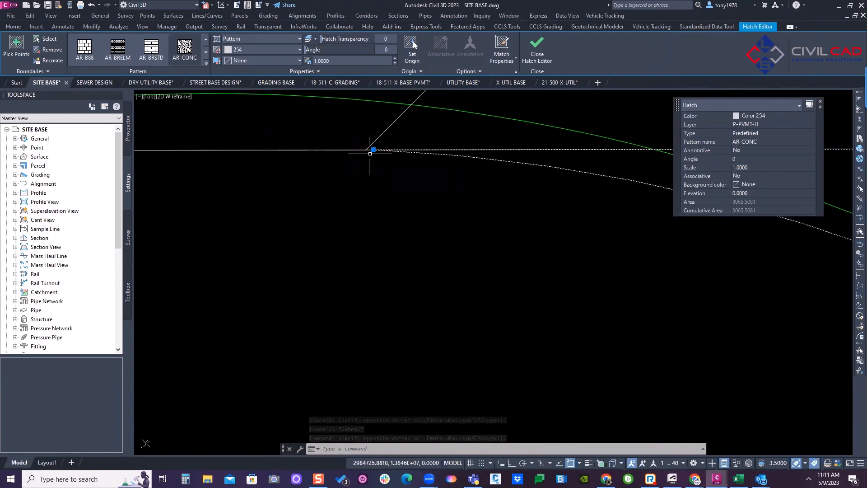
{"action": "scroll", "coordinate": [370, 153], "scroll_direction": "down", "scroll_amount": 6}
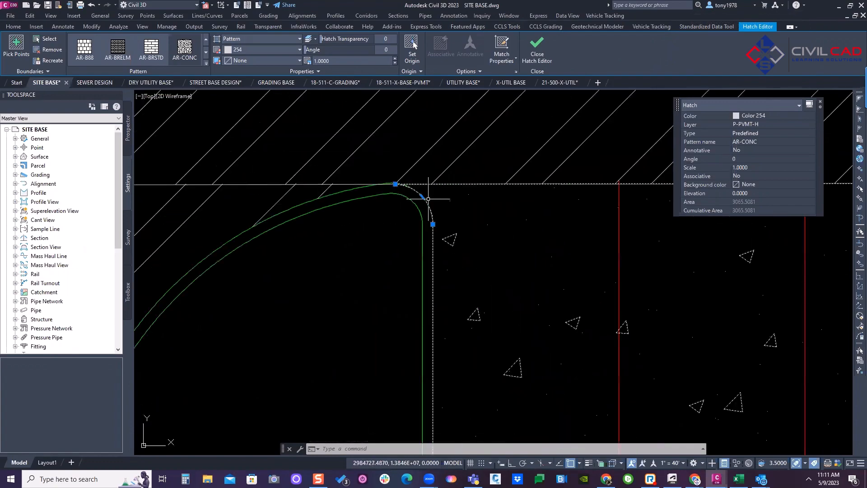
{"action": "key", "text": "Escape"}
{"action": "scroll", "coordinate": [370, 193], "scroll_direction": "down", "scroll_amount": 3}
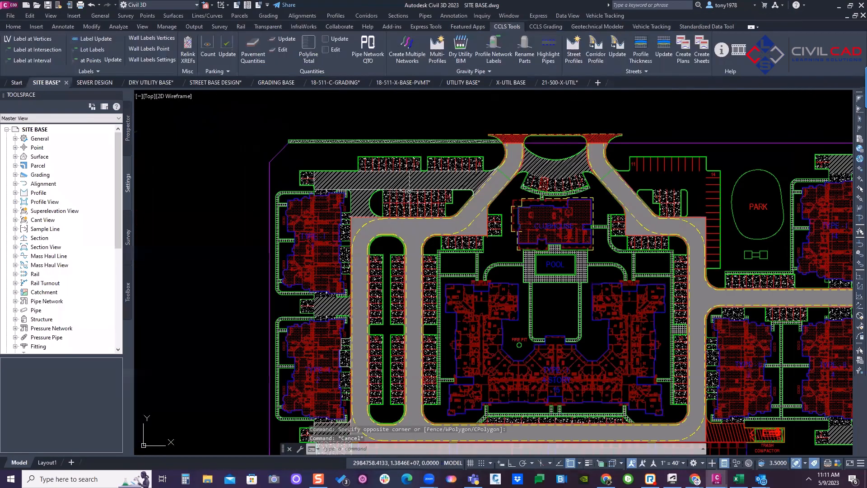
{"action": "scroll", "coordinate": [370, 195], "scroll_direction": "down", "scroll_amount": 2}
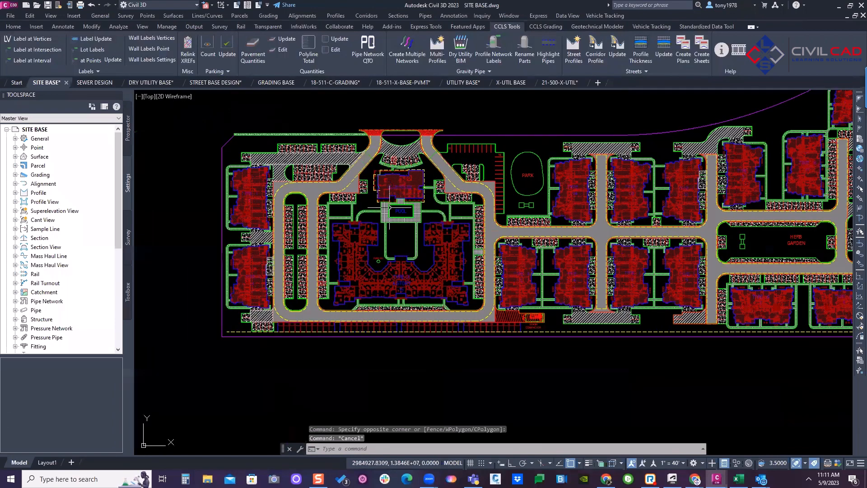
{"action": "middle_click_drag", "start_coordinate": [363, 186], "coordinate": [326, 174]}
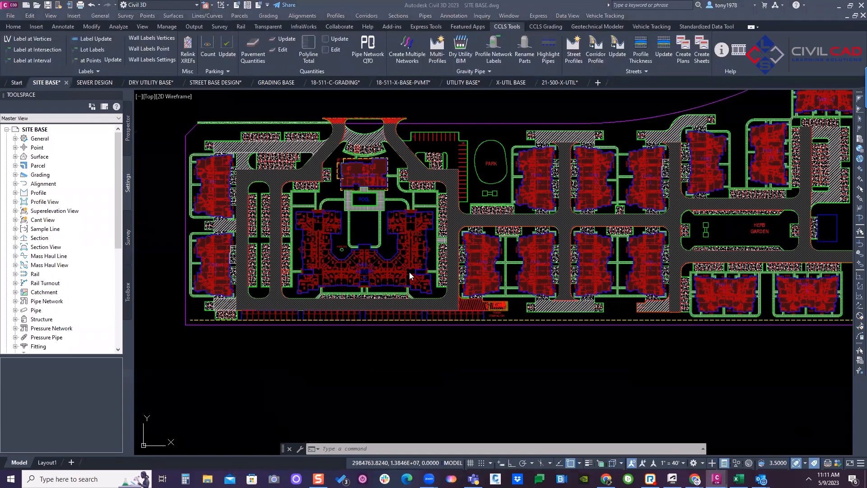
{"action": "middle_click_drag", "start_coordinate": [457, 274], "coordinate": [427, 262]}
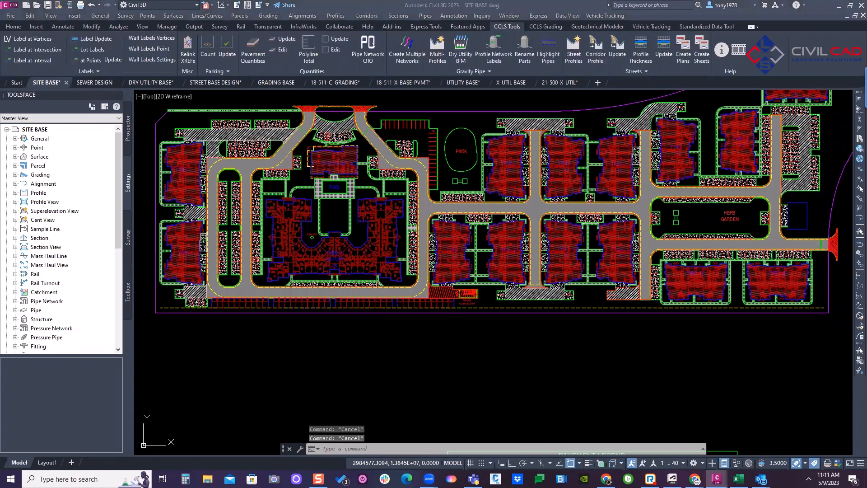
{"action": "scroll", "coordinate": [483, 256], "scroll_direction": "down", "scroll_amount": 2}
{"action": "middle_click_drag", "start_coordinate": [528, 265], "coordinate": [370, 199]}
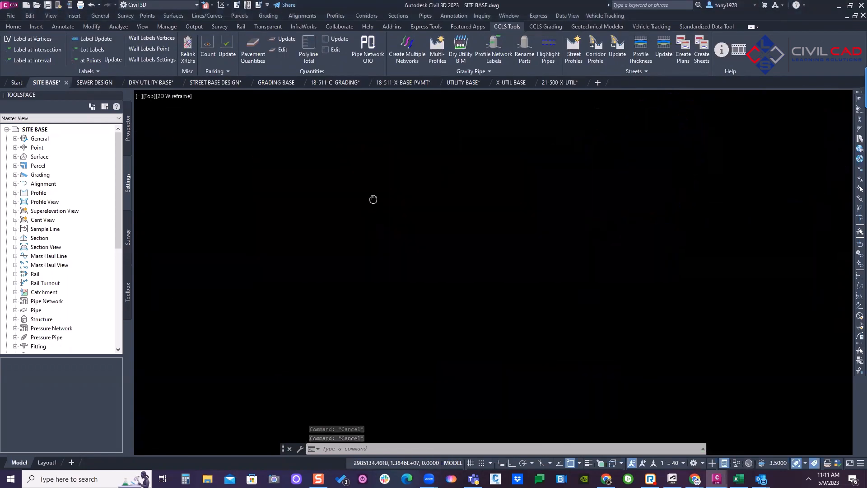
{"action": "middle_click_drag", "start_coordinate": [256, 224], "coordinate": [413, 248]}
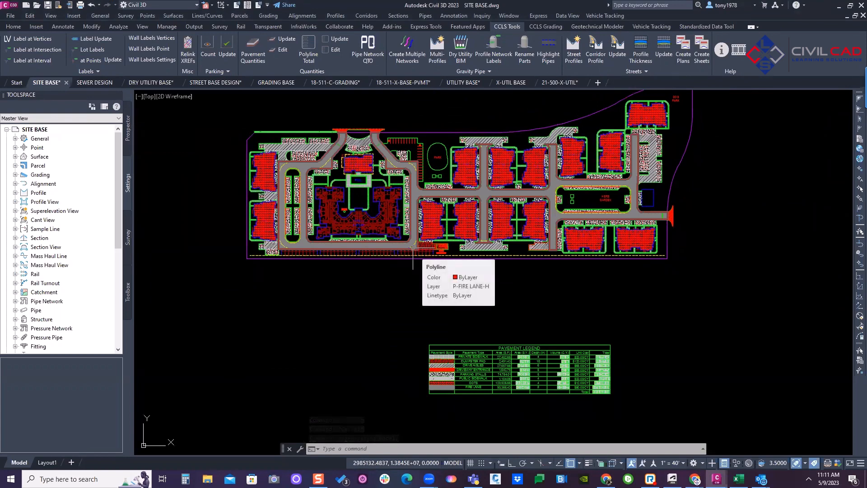
{"action": "key", "text": "Escape"}
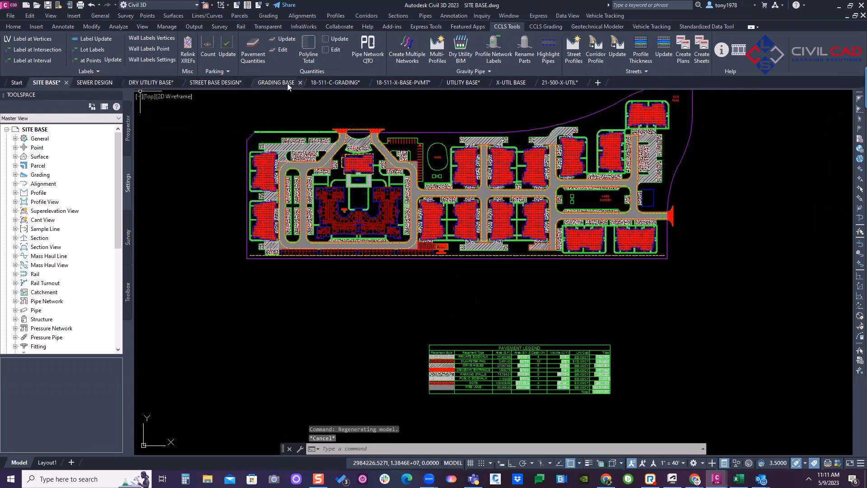
Switch to the UTILITY BASE drawing and view the utility lines running along the lots
{"action": "left_click", "coordinate": [463, 82]}
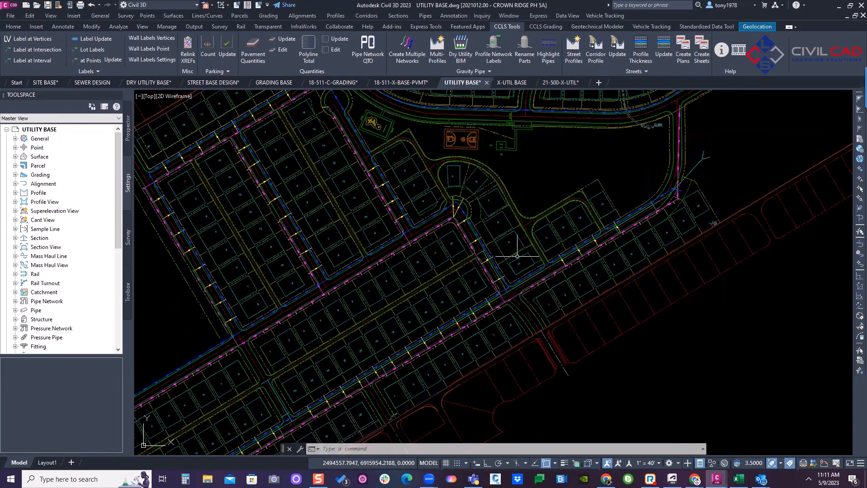
{"action": "scroll", "coordinate": [565, 276], "scroll_direction": "up", "scroll_amount": 5}
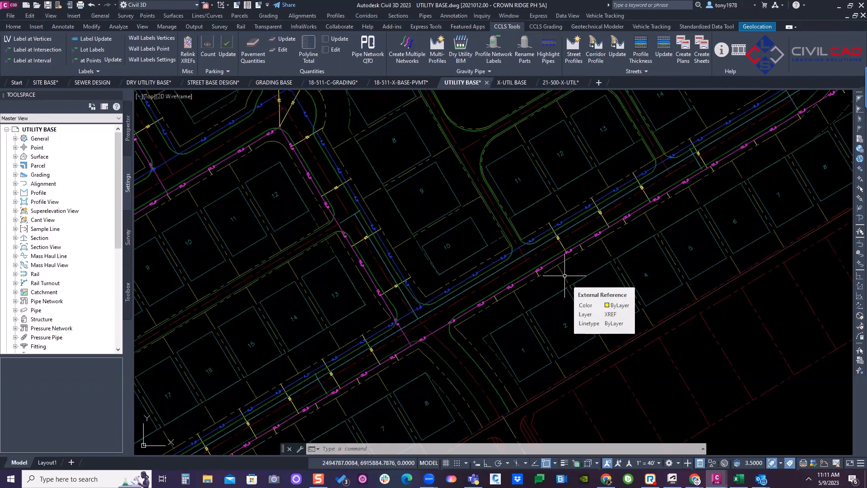
{"action": "scroll", "coordinate": [565, 276], "scroll_direction": "down", "scroll_amount": 6}
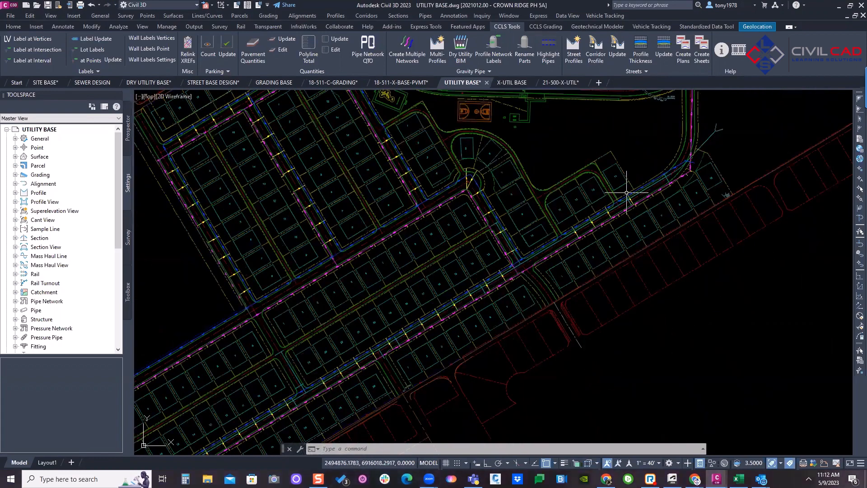
{"action": "scroll", "coordinate": [397, 226], "scroll_direction": "up", "scroll_amount": 7}
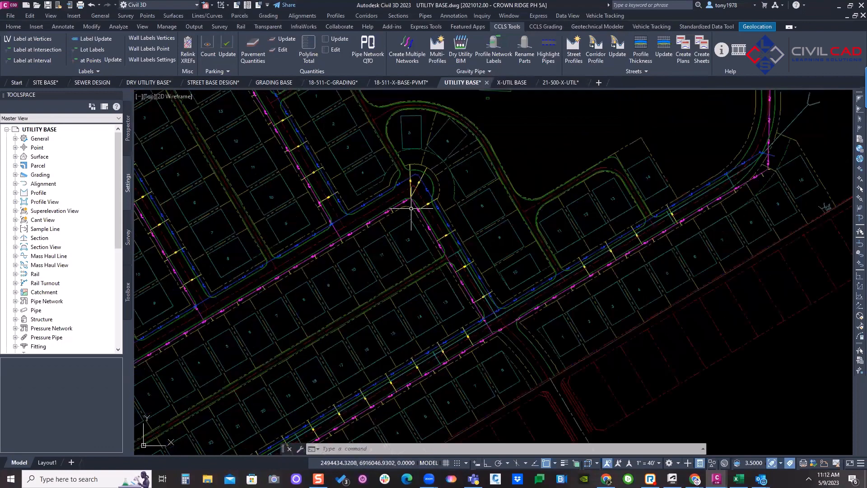
Select the sewer pipe polyline and the water line near the cul-de-sac in turn, clearing each selection before returning to the overall plan
{"action": "left_click", "coordinate": [414, 221]}
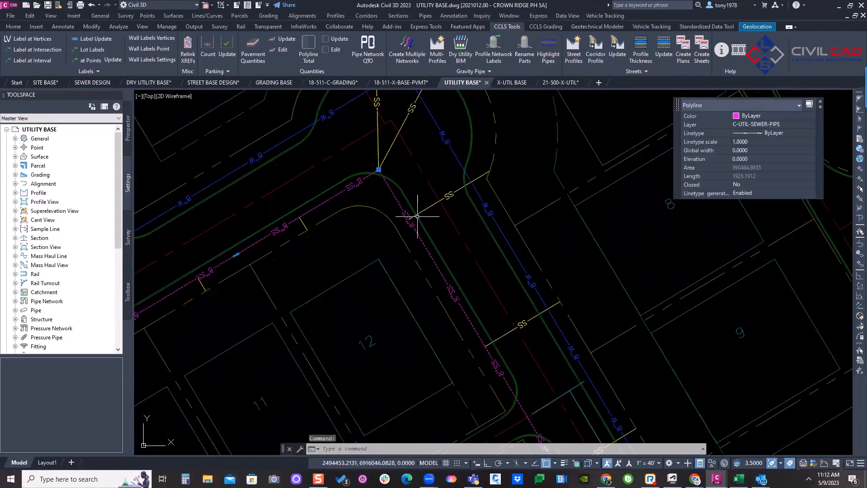
{"action": "scroll", "coordinate": [421, 199], "scroll_direction": "down", "scroll_amount": 2}
{"action": "key", "text": "Escape"}
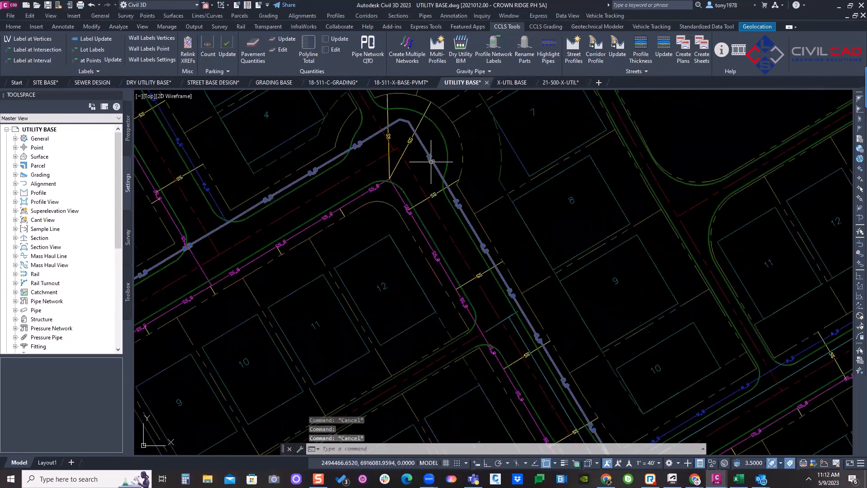
{"action": "left_click", "coordinate": [430, 163]}
{"action": "key", "text": "Escape"}
{"action": "scroll", "coordinate": [398, 167], "scroll_direction": "down", "scroll_amount": 6}
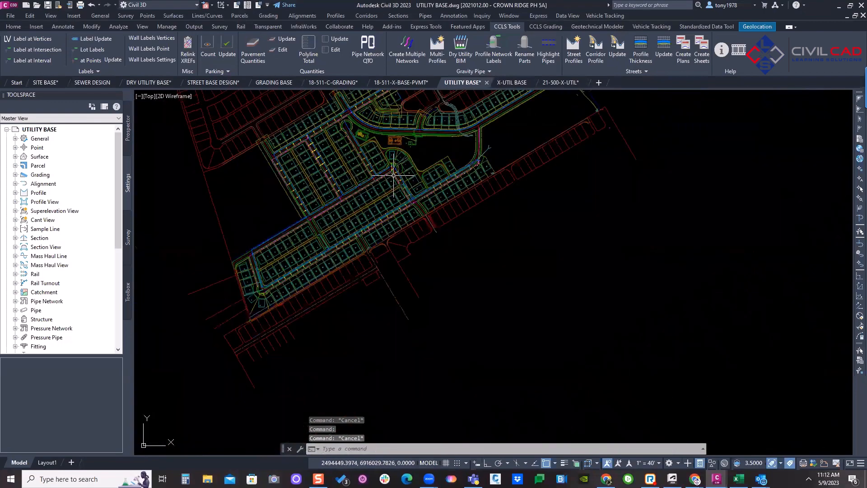
{"action": "middle_click_drag", "start_coordinate": [393, 175], "coordinate": [389, 259]}
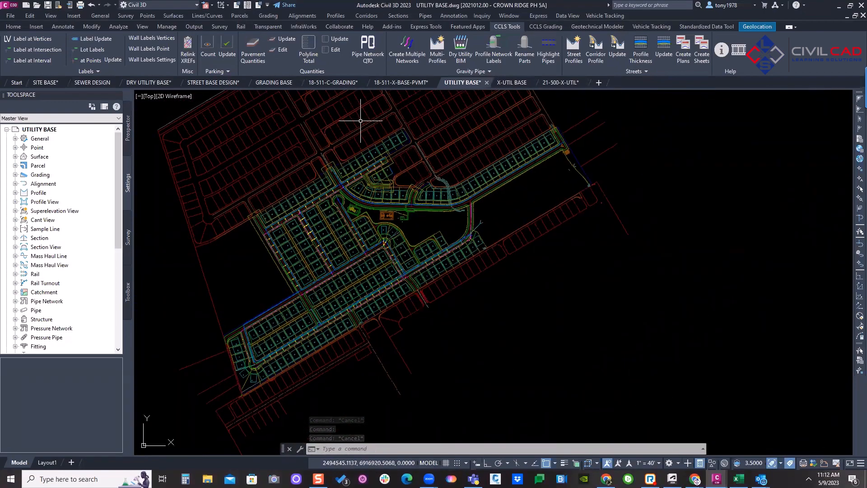
Create a polyline length table in the empty area east of the subdivision, with new objects added and unit costs excluded
{"action": "left_click", "coordinate": [307, 52]}
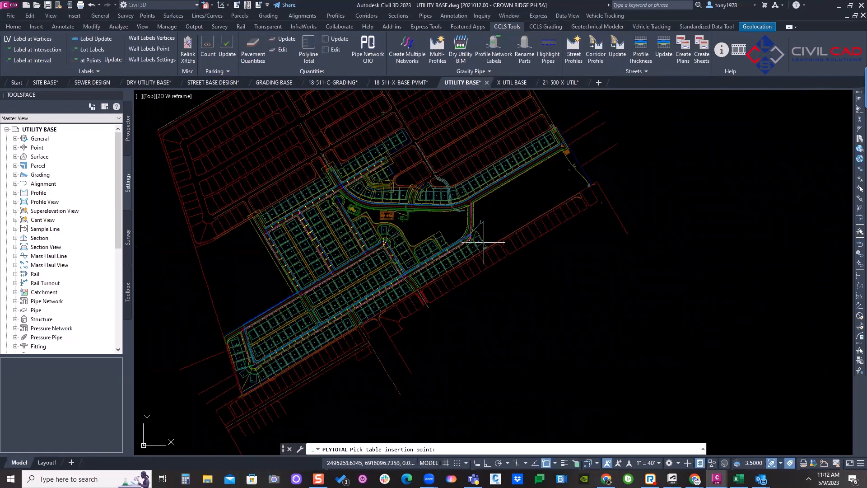
{"action": "middle_click_drag", "start_coordinate": [500, 262], "coordinate": [461, 248]}
{"action": "middle_click_drag", "start_coordinate": [597, 238], "coordinate": [577, 235]}
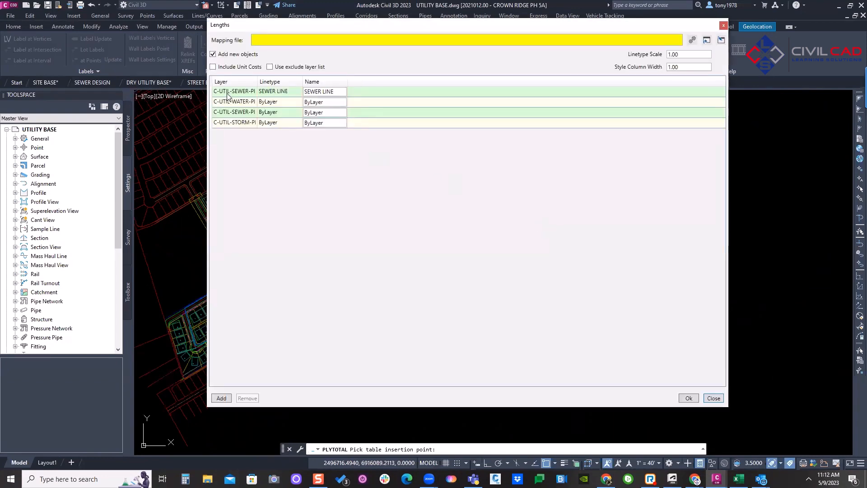
{"action": "left_click", "coordinate": [688, 399]}
Examine the style, name, layer and length columns of the new length legend
{"action": "scroll", "coordinate": [624, 227], "scroll_direction": "up", "scroll_amount": 5}
{"action": "middle_click_drag", "start_coordinate": [616, 229], "coordinate": [426, 205]}
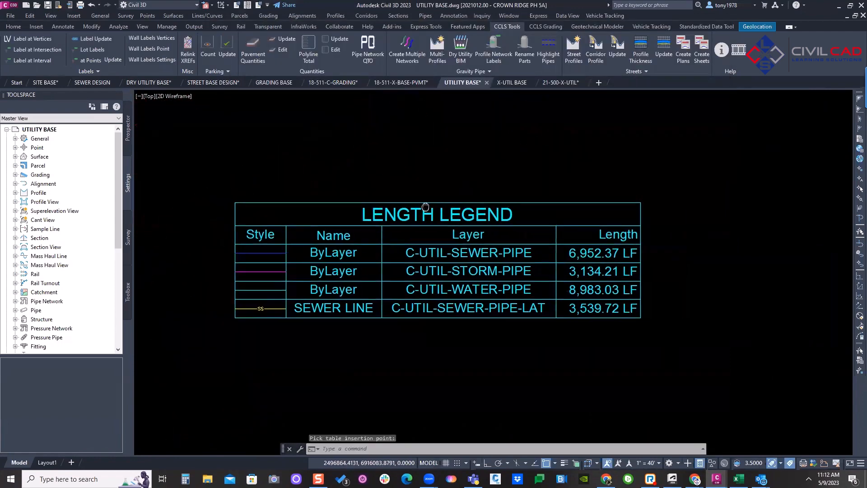
{"action": "scroll", "coordinate": [375, 259], "scroll_direction": "up", "scroll_amount": 1}
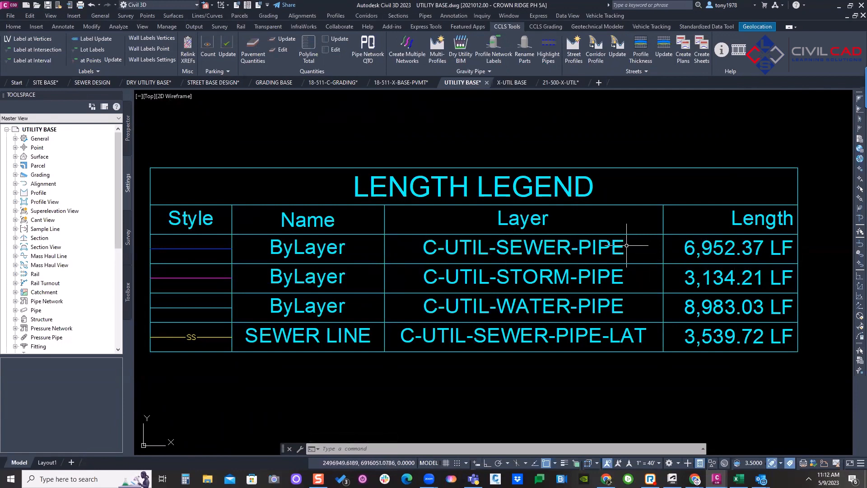
{"action": "middle_click_drag", "start_coordinate": [627, 245], "coordinate": [643, 243]}
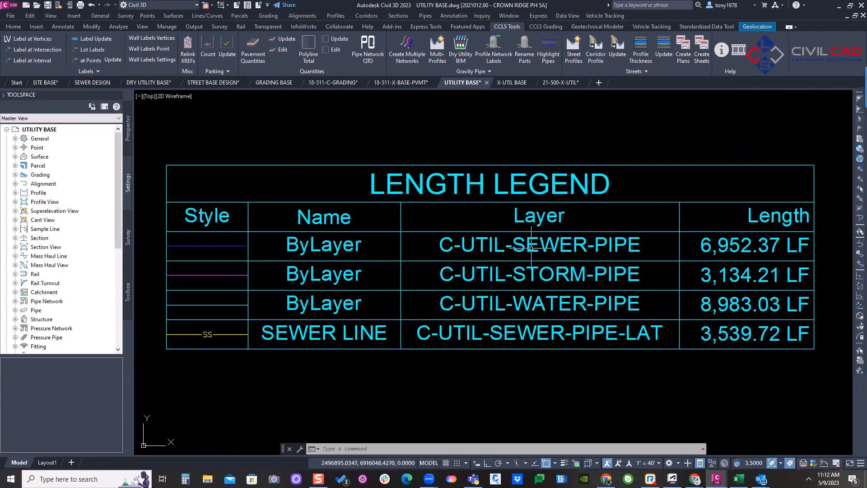
{"action": "scroll", "coordinate": [531, 248], "scroll_direction": "down", "scroll_amount": 8}
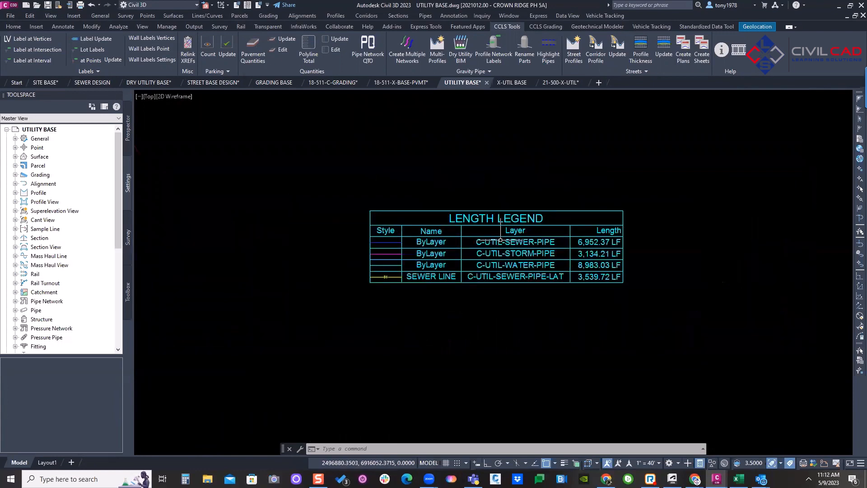
Return to the cul-de-sac and identify the water pipe polyline that the length legend measures
{"action": "middle_click_drag", "start_coordinate": [384, 232], "coordinate": [457, 240]}
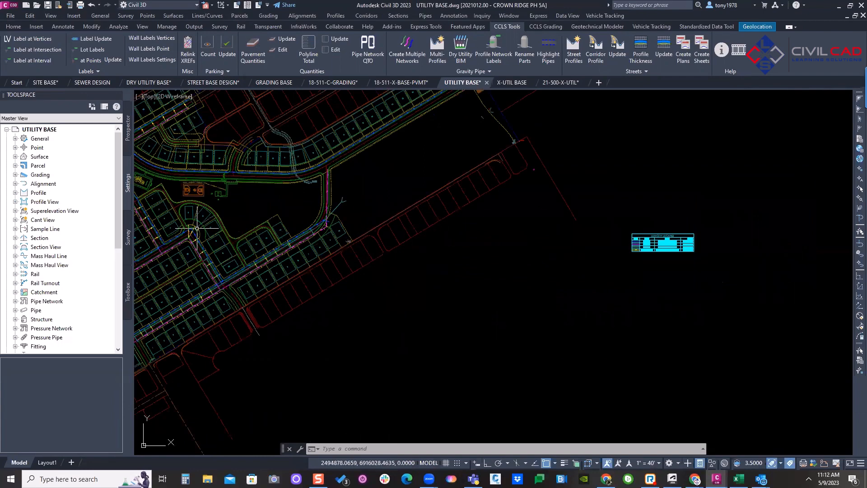
{"action": "middle_click_drag", "start_coordinate": [230, 227], "coordinate": [425, 210]}
{"action": "mouse_move", "coordinate": [426, 210]}
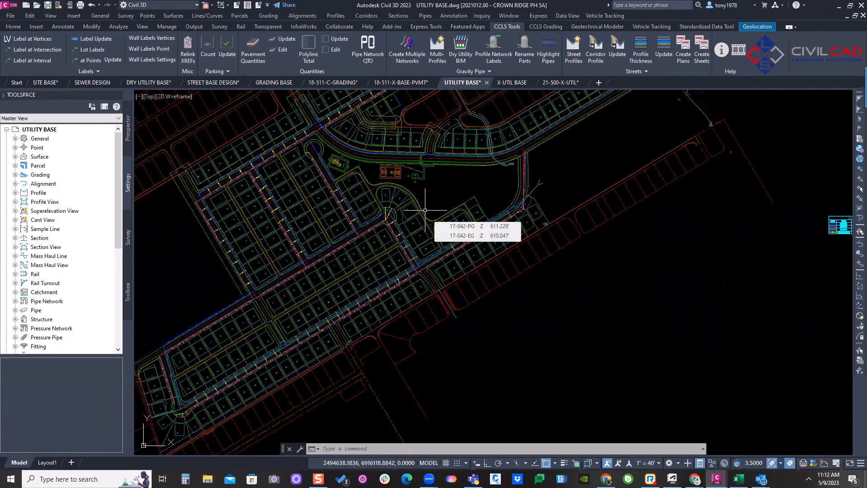
{"action": "scroll", "coordinate": [380, 208], "scroll_direction": "up", "scroll_amount": 6}
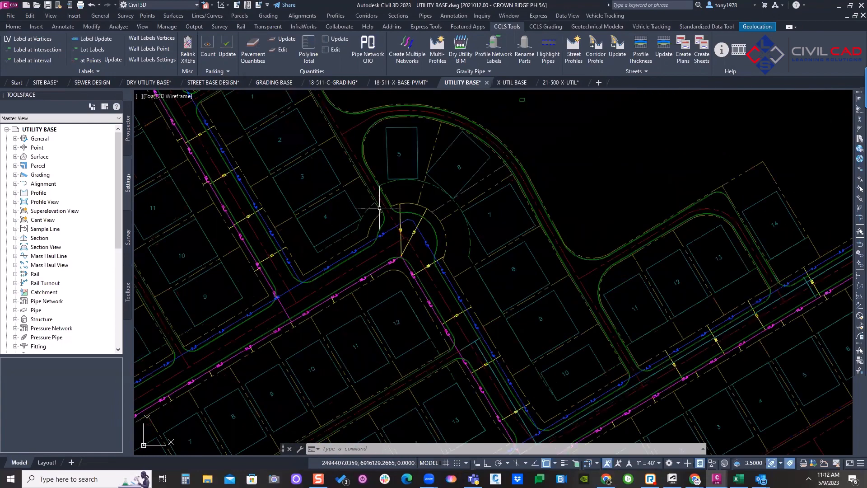
{"action": "mouse_move", "coordinate": [367, 242]}
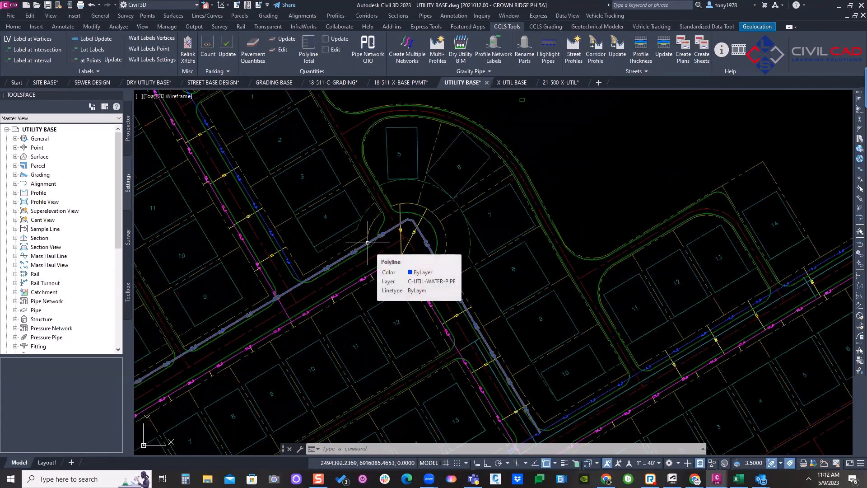
{"action": "scroll", "coordinate": [368, 243], "scroll_direction": "down", "scroll_amount": 6}
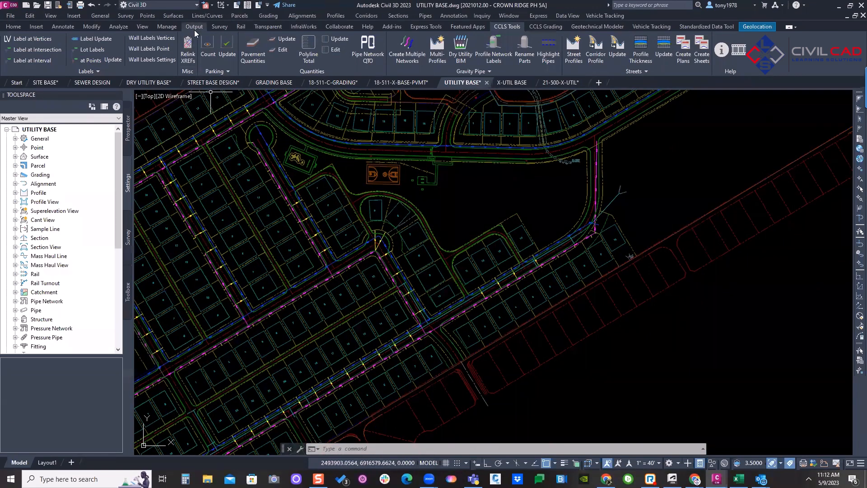
{"action": "left_click", "coordinate": [207, 6]}
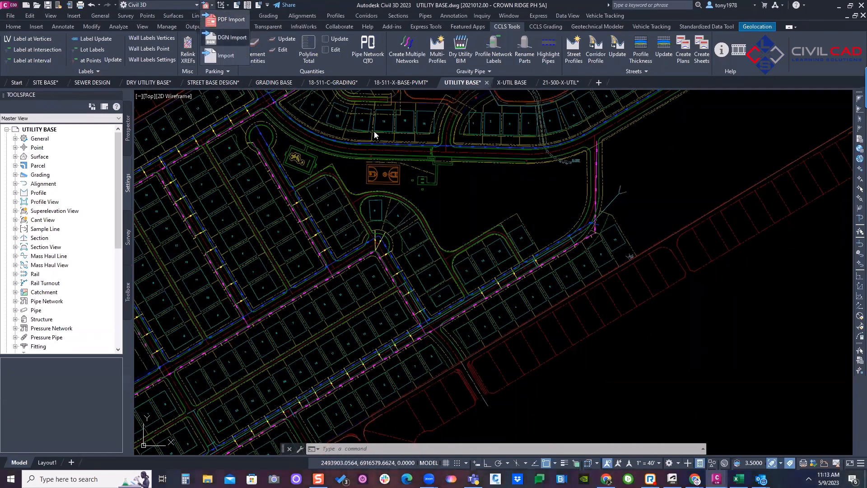
{"action": "left_click", "coordinate": [358, 167]}
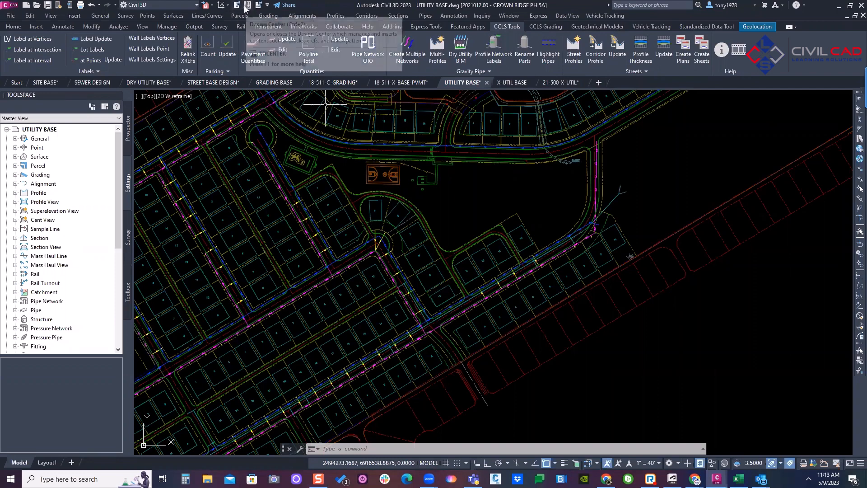
Locate the length legend east of the lots and compare it with the utility lines beside the cul-de-sac
{"action": "scroll", "coordinate": [519, 193], "scroll_direction": "down", "scroll_amount": 3}
{"action": "middle_click_drag", "start_coordinate": [534, 203], "coordinate": [449, 207]}
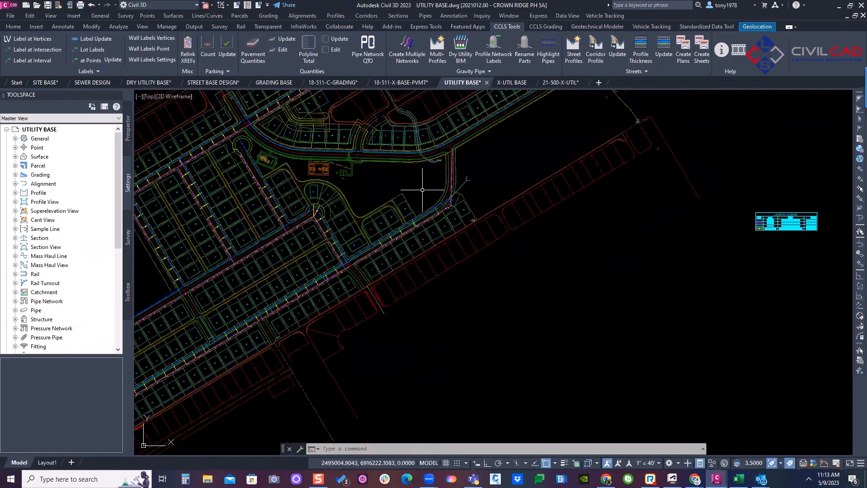
{"action": "scroll", "coordinate": [465, 236], "scroll_direction": "down", "scroll_amount": 4}
{"action": "scroll", "coordinate": [552, 210], "scroll_direction": "up", "scroll_amount": 3}
{"action": "scroll", "coordinate": [547, 212], "scroll_direction": "up", "scroll_amount": 2}
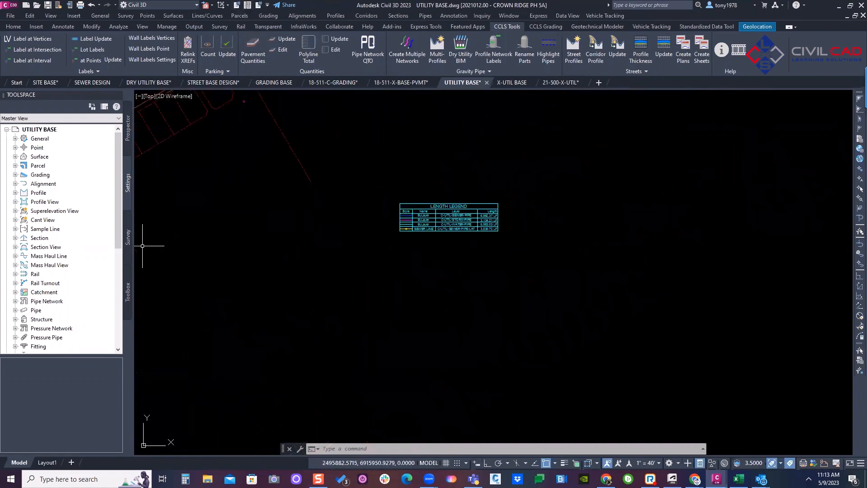
{"action": "scroll", "coordinate": [397, 229], "scroll_direction": "down", "scroll_amount": 1}
{"action": "middle_click_drag", "start_coordinate": [396, 229], "coordinate": [669, 211]}
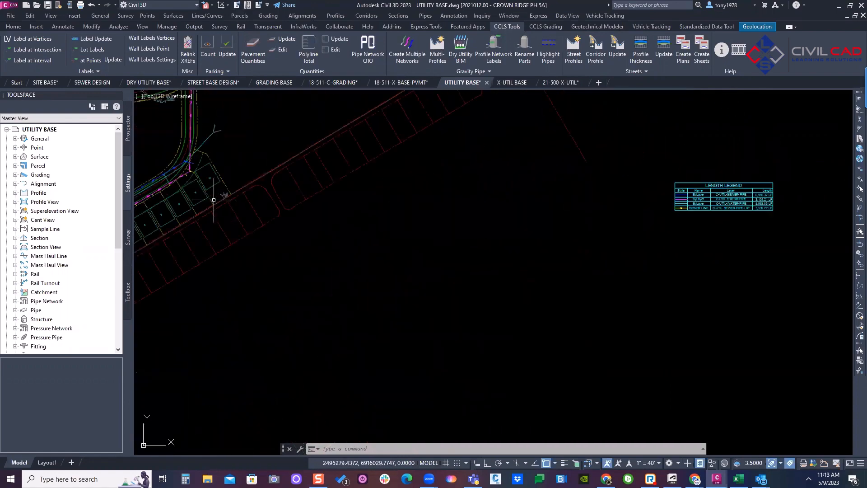
{"action": "scroll", "coordinate": [213, 194], "scroll_direction": "down", "scroll_amount": 1}
{"action": "middle_click_drag", "start_coordinate": [213, 194], "coordinate": [270, 218]}
{"action": "scroll", "coordinate": [270, 218], "scroll_direction": "up", "scroll_amount": 6}
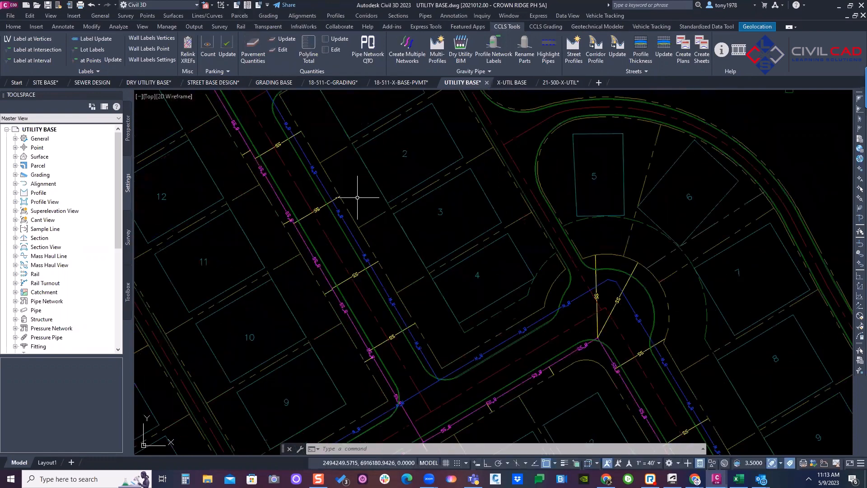
Select a sewer lateral polyline near lots 2 and 3 and the adjacent utility line in turn, clearing each selection
{"action": "left_click", "coordinate": [354, 239]}
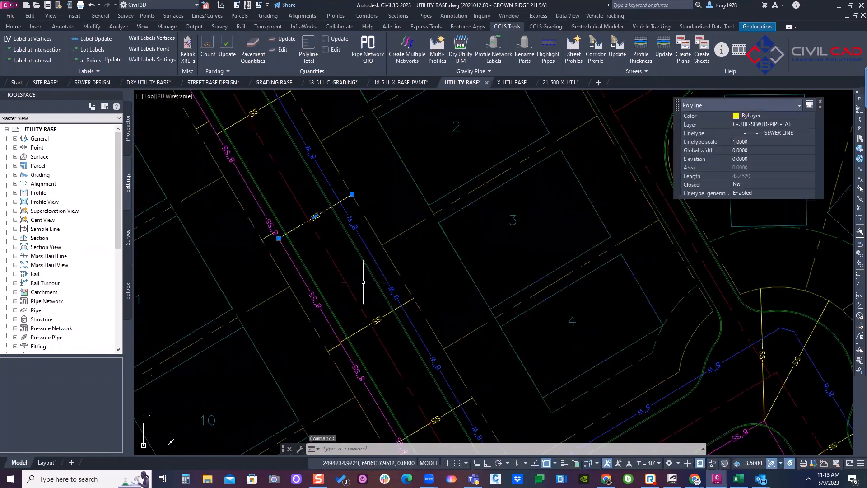
{"action": "scroll", "coordinate": [364, 280], "scroll_direction": "down", "scroll_amount": 2}
{"action": "key", "text": "Escape"}
{"action": "left_click", "coordinate": [360, 249]}
{"action": "key", "text": "Escape"}
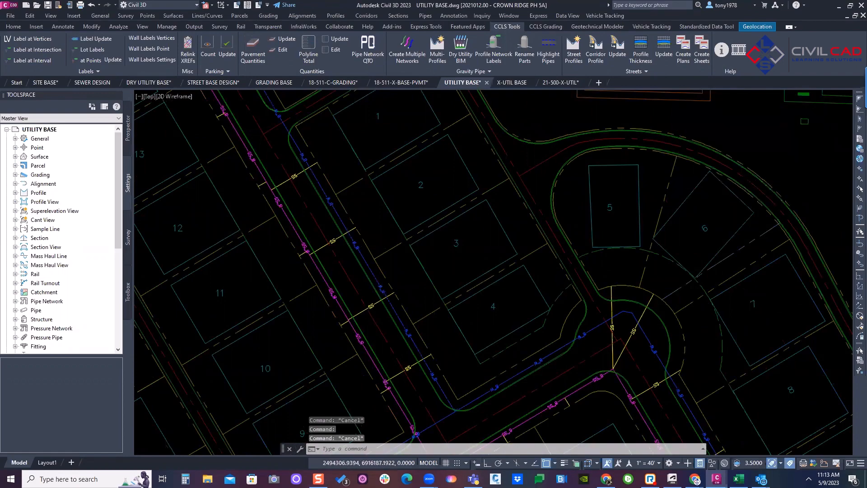
Delete the magenta sewer pipe polyline running along the street north of lots 1 to 9
{"action": "scroll", "coordinate": [581, 238], "scroll_direction": "down", "scroll_amount": 3}
{"action": "middle_click_drag", "start_coordinate": [581, 238], "coordinate": [337, 209]}
{"action": "scroll", "coordinate": [465, 264], "scroll_direction": "up", "scroll_amount": 3}
{"action": "scroll", "coordinate": [436, 252], "scroll_direction": "down", "scroll_amount": 3}
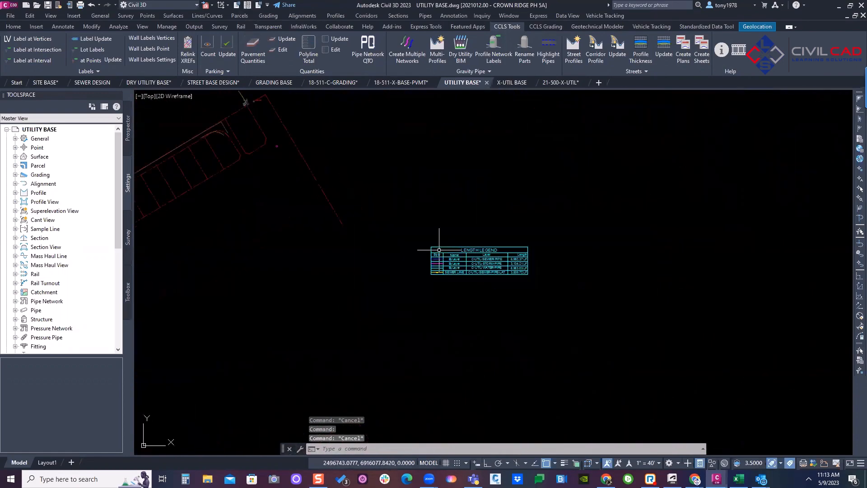
{"action": "middle_click_drag", "start_coordinate": [436, 253], "coordinate": [310, 194]}
{"action": "scroll", "coordinate": [329, 206], "scroll_direction": "up", "scroll_amount": 3}
{"action": "scroll", "coordinate": [330, 206], "scroll_direction": "up", "scroll_amount": 3}
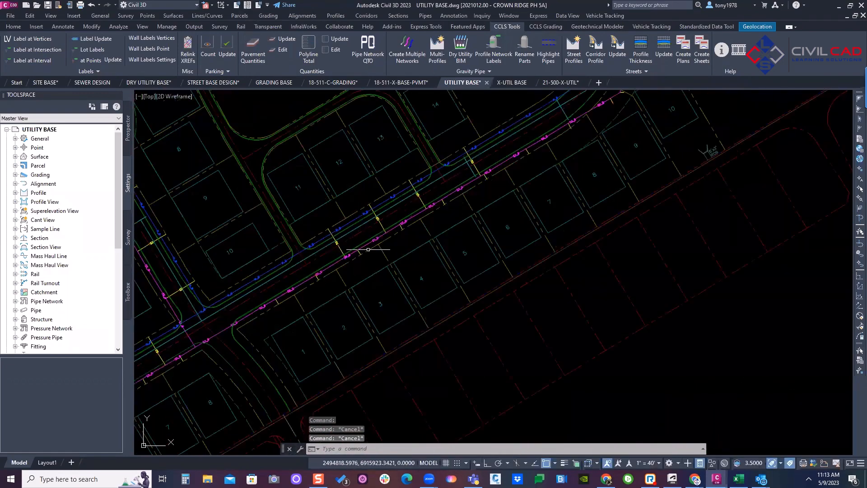
{"action": "scroll", "coordinate": [368, 249], "scroll_direction": "down", "scroll_amount": 2}
{"action": "left_click", "coordinate": [373, 240]}
{"action": "key", "text": "Delete"}
Return to the length legend and check its pipe lengths after the sewer line's deletion
{"action": "scroll", "coordinate": [253, 230], "scroll_direction": "down", "scroll_amount": 3}
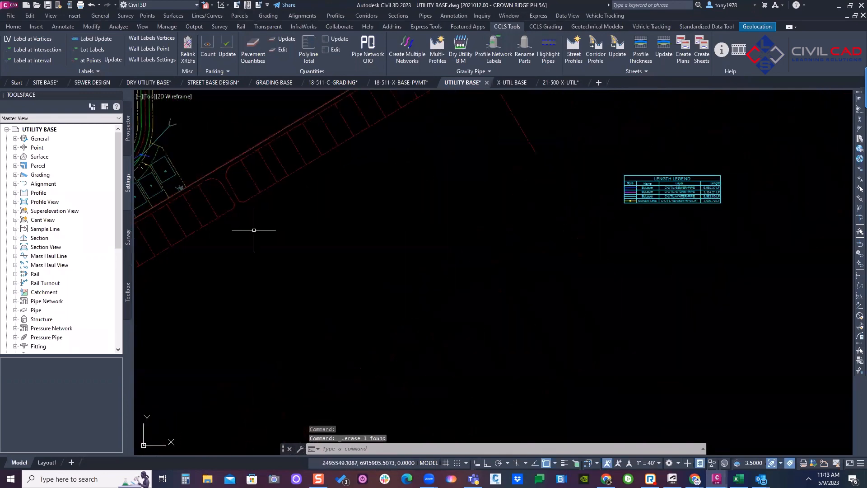
{"action": "scroll", "coordinate": [702, 191], "scroll_direction": "up", "scroll_amount": 2}
{"action": "middle_click_drag", "start_coordinate": [699, 171], "coordinate": [509, 196]}
{"action": "scroll", "coordinate": [441, 231], "scroll_direction": "up", "scroll_amount": 1}
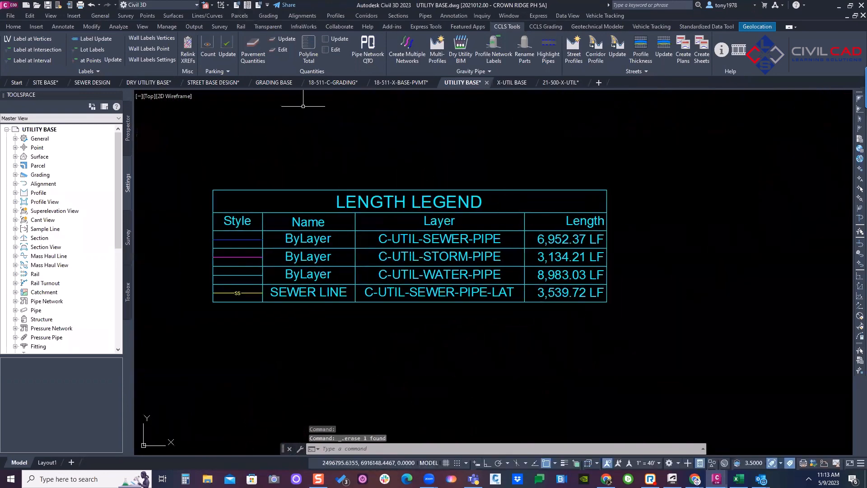
Run the pavement quantity table update in the utility drawing and regenerate the entire model
{"action": "left_click", "coordinate": [284, 39]}
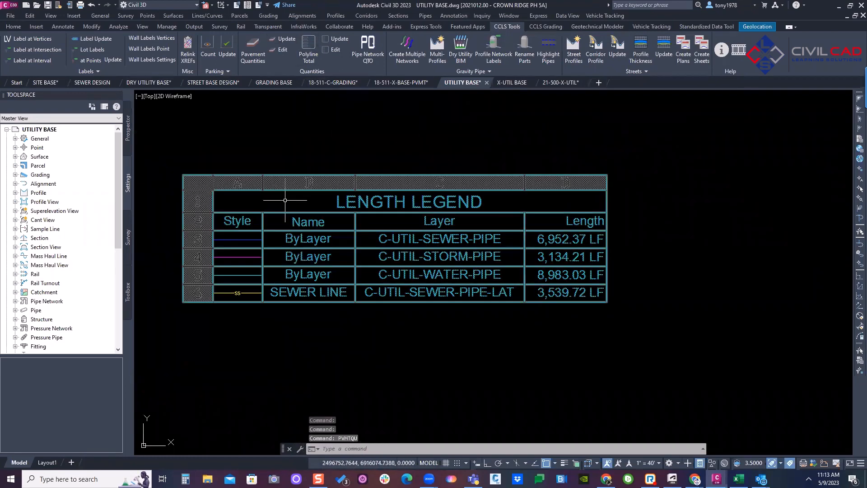
{"action": "middle_click_drag", "start_coordinate": [390, 218], "coordinate": [460, 212]}
{"action": "scroll", "coordinate": [648, 257], "scroll_direction": "down", "scroll_amount": 6}
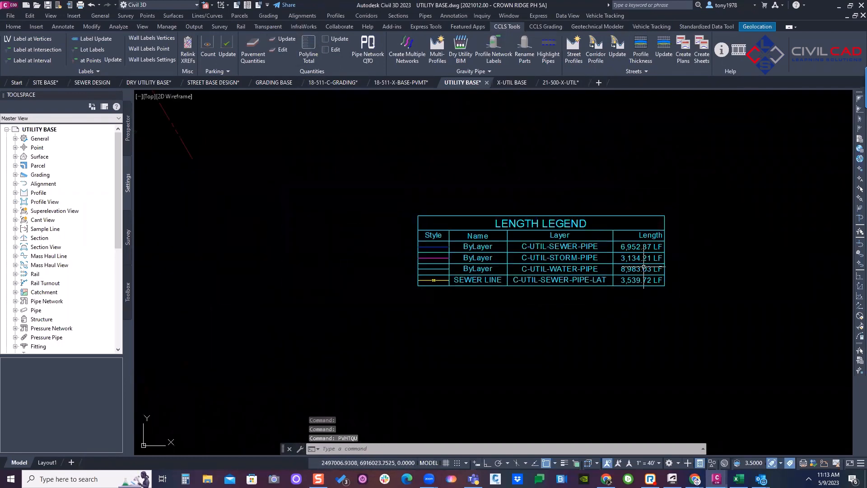
{"action": "middle_click_drag", "start_coordinate": [591, 244], "coordinate": [584, 246]}
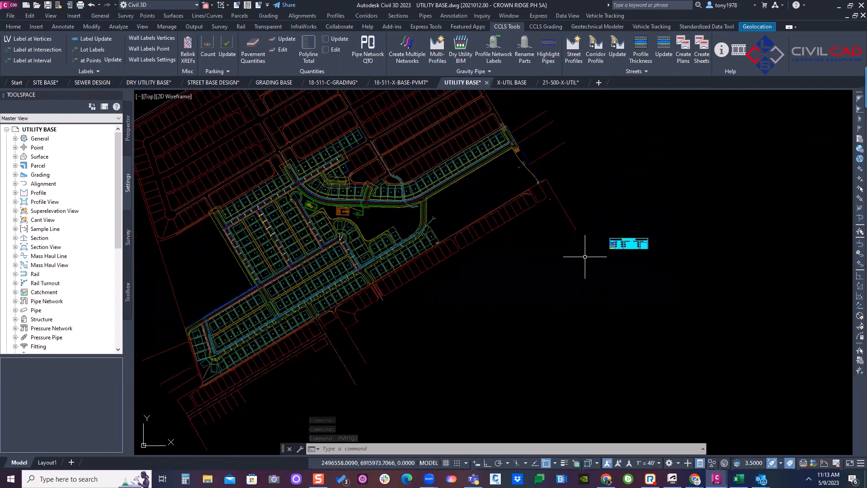
{"action": "type", "text": "REA"}
{"action": "key", "text": "Return"}
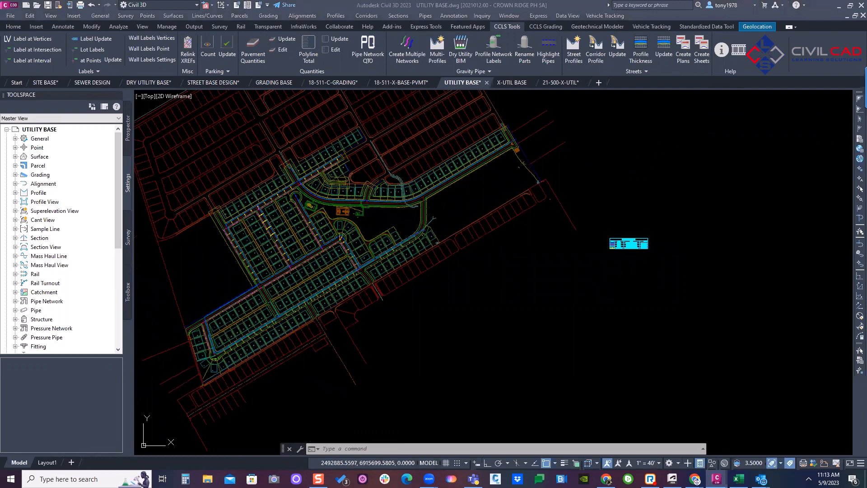
{"action": "left_click", "coordinate": [444, 267]}
{"action": "middle_click_drag", "start_coordinate": [420, 262], "coordinate": [447, 238]}
{"action": "key", "text": "Escape"}
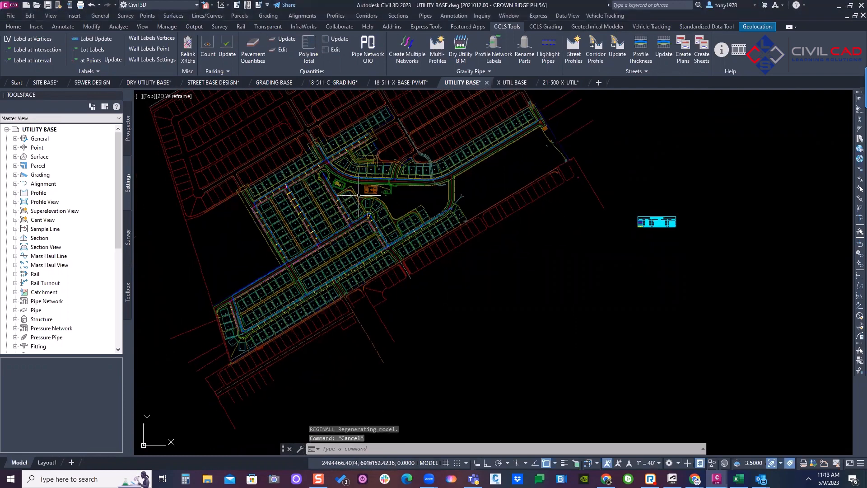
{"action": "middle_click_drag", "start_coordinate": [362, 210], "coordinate": [382, 249]}
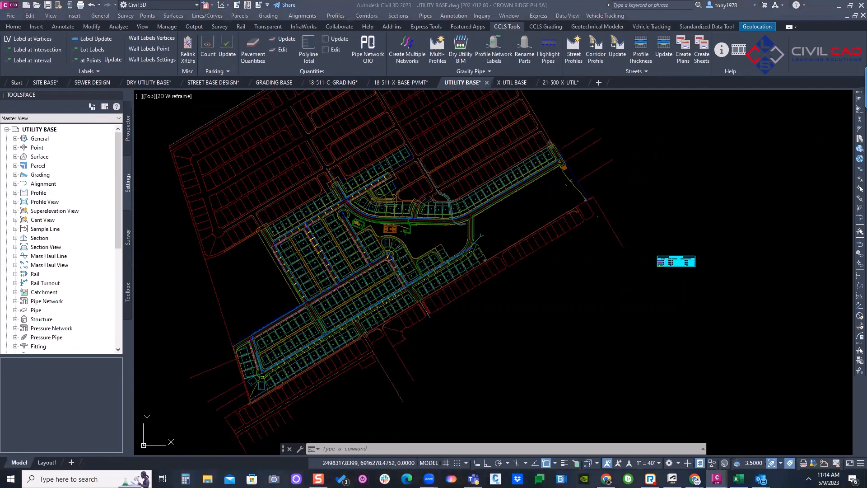
{"action": "left_click", "coordinate": [448, 321]}
{"action": "left_click", "coordinate": [465, 312]}
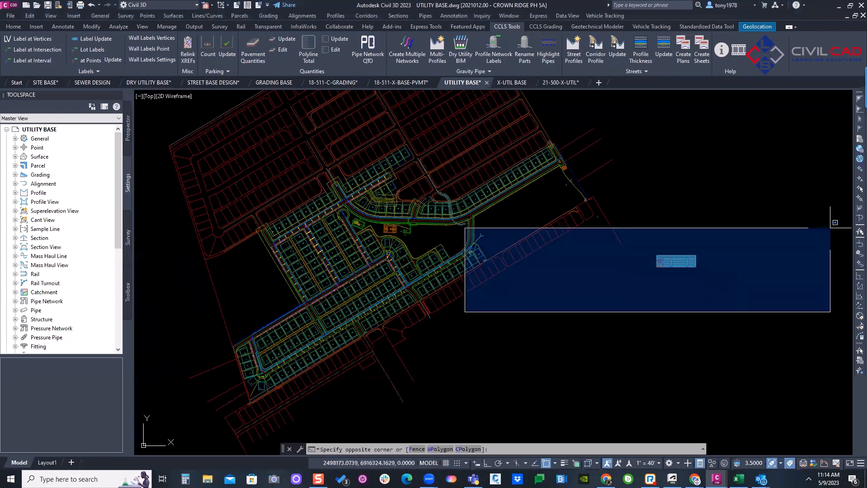
{"action": "left_click", "coordinate": [581, 325]}
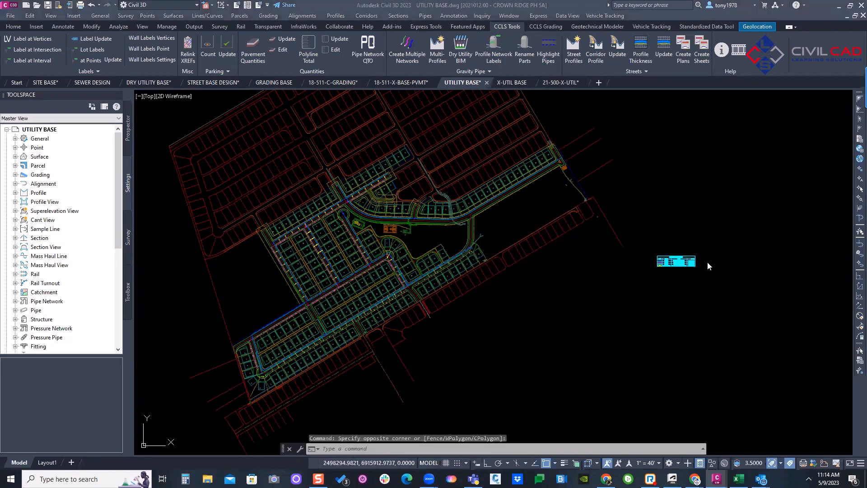
{"action": "left_click", "coordinate": [662, 293]}
{"action": "key", "text": "Escape"}
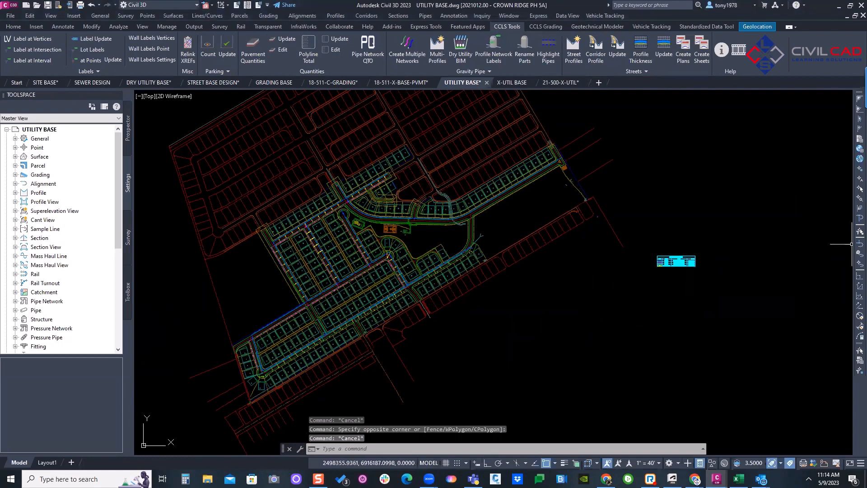
{"action": "middle_click_drag", "start_coordinate": [469, 332], "coordinate": [484, 325]}
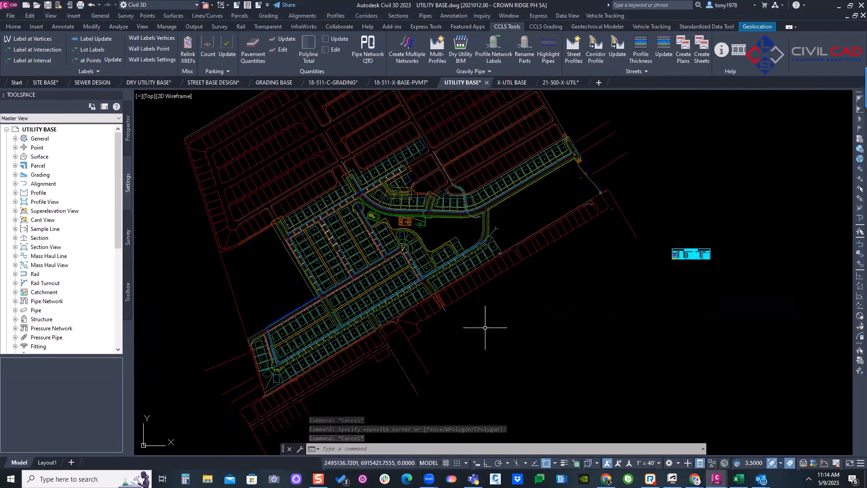
{"action": "middle_click_drag", "start_coordinate": [431, 261], "coordinate": [429, 215]}
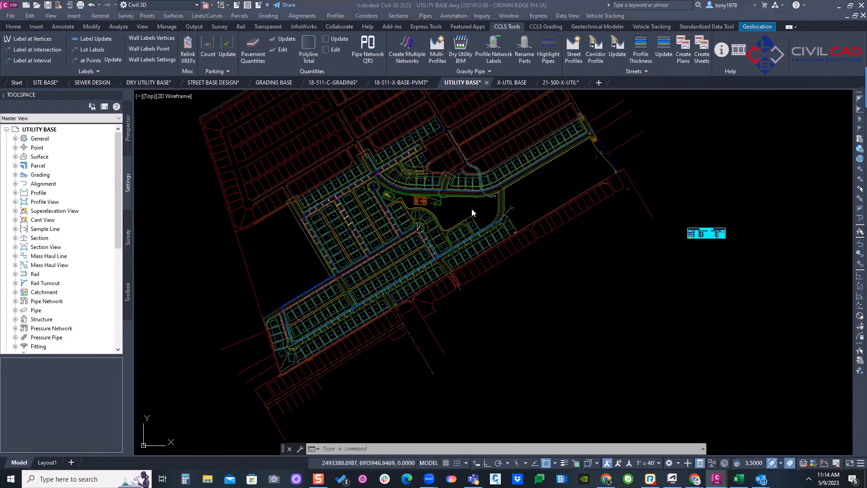
{"action": "left_click", "coordinate": [444, 209]}
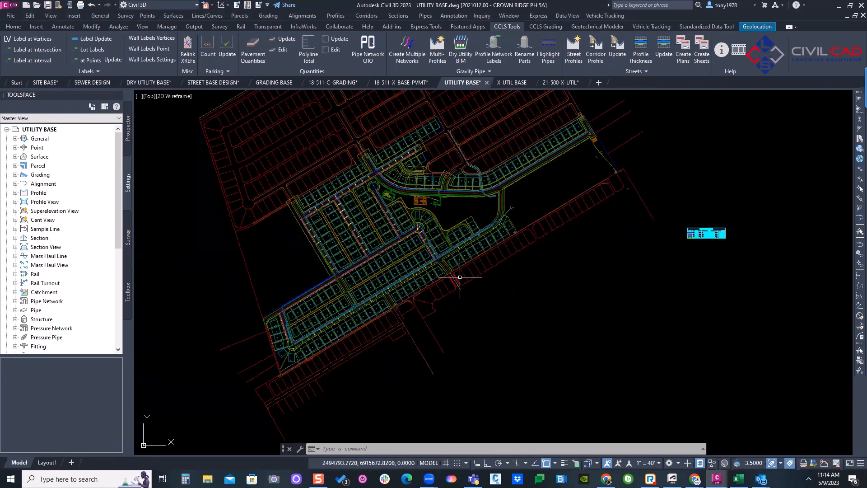
{"action": "middle_click_drag", "start_coordinate": [482, 276], "coordinate": [459, 277]}
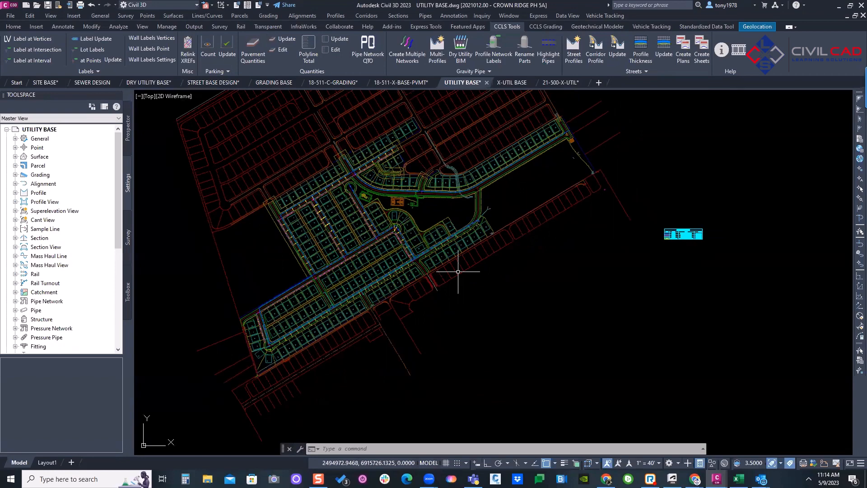
{"action": "scroll", "coordinate": [339, 271], "scroll_direction": "up", "scroll_amount": 2}
{"action": "scroll", "coordinate": [309, 252], "scroll_direction": "down", "scroll_amount": 2}
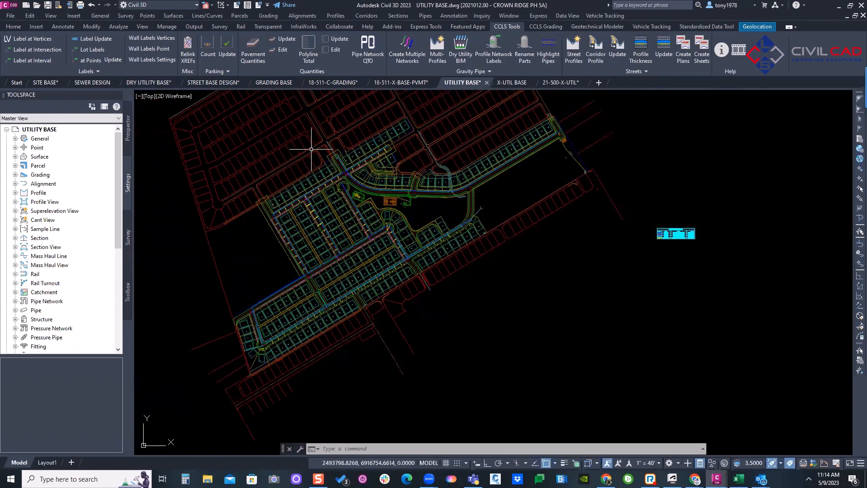
Cancel the pavement quantities table in the utility drawing and switch to the SITE BASE drawing
{"action": "left_click", "coordinate": [253, 62]}
{"action": "key", "text": "Escape"}
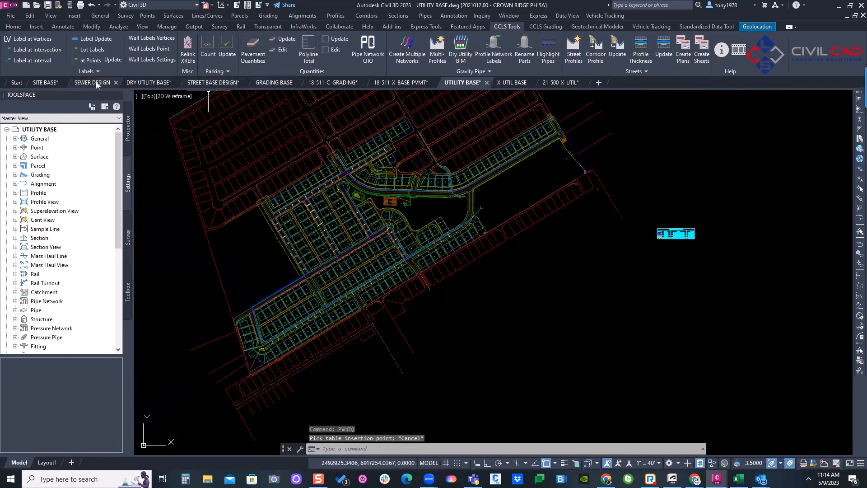
{"action": "left_click", "coordinate": [45, 82]}
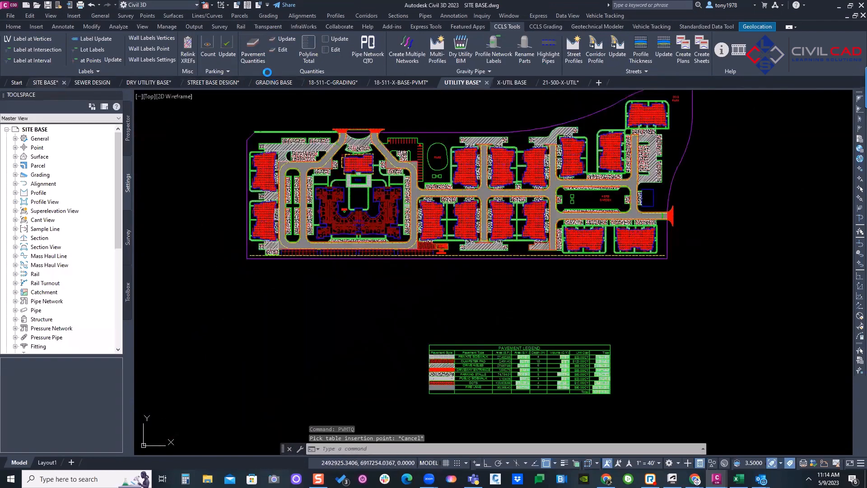
{"action": "left_click", "coordinate": [253, 58]}
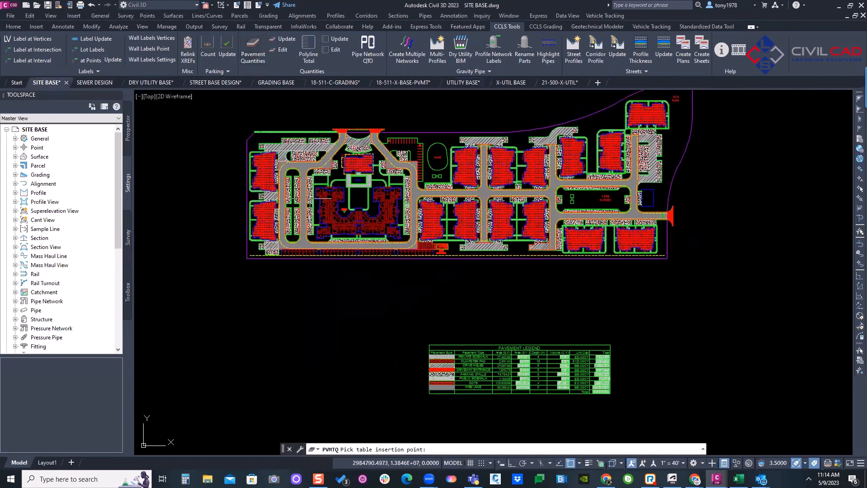
{"action": "left_click", "coordinate": [253, 53]}
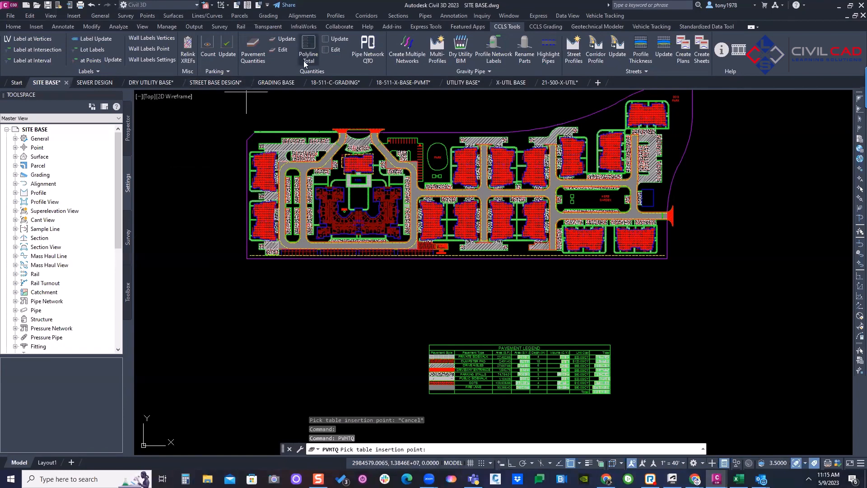
{"action": "mouse_move", "coordinate": [336, 110]}
{"action": "middle_mouse_down"}
{"action": "mouse_move", "coordinate": [319, 132]}
{"action": "mouse_move", "coordinate": [338, 110]}
{"action": "middle_mouse_up"}
{"action": "key", "text": "Escape"}
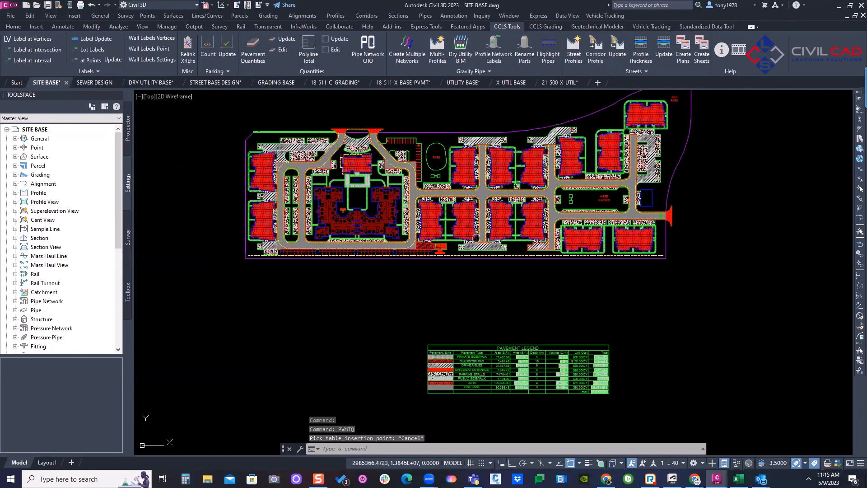
{"action": "middle_click_drag", "start_coordinate": [500, 253], "coordinate": [443, 248]}
{"action": "key", "text": "Escape"}
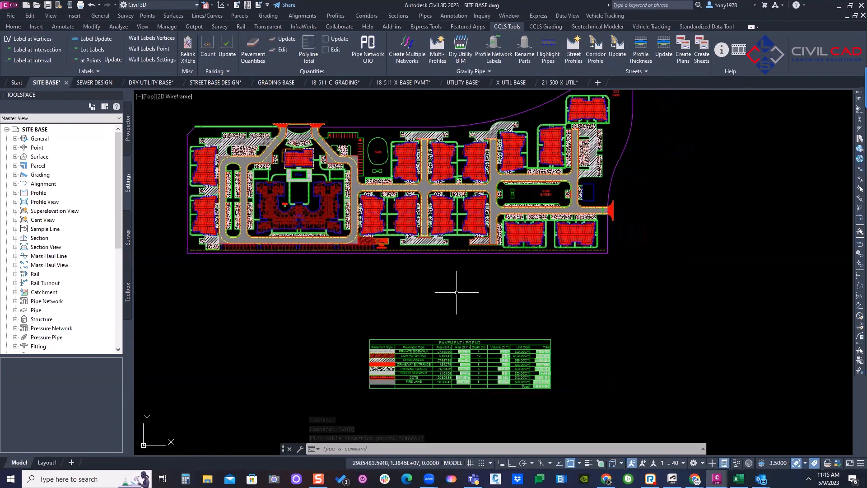
{"action": "middle_click_drag", "start_coordinate": [457, 291], "coordinate": [478, 277]}
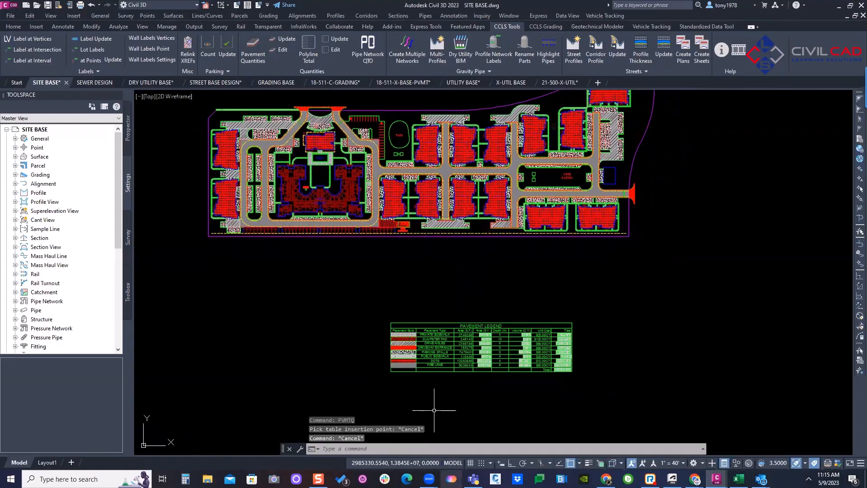
{"action": "left_click", "coordinate": [474, 479]}
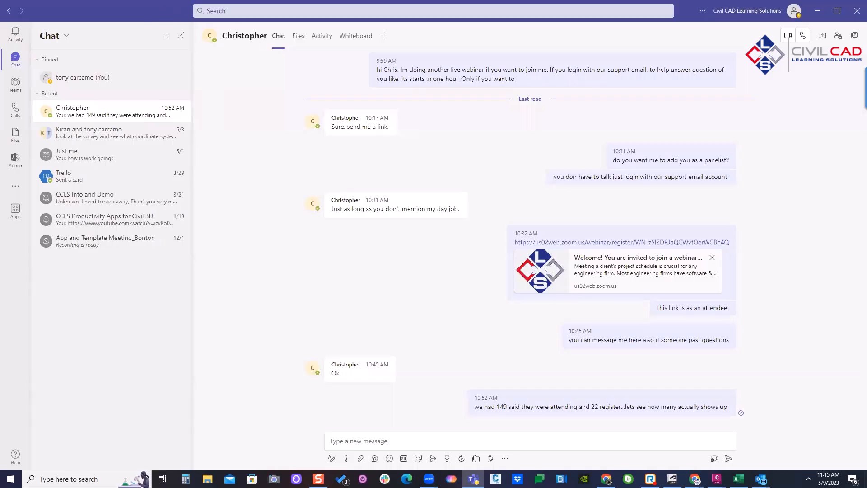
{"action": "key", "text": "alt+Tab"}
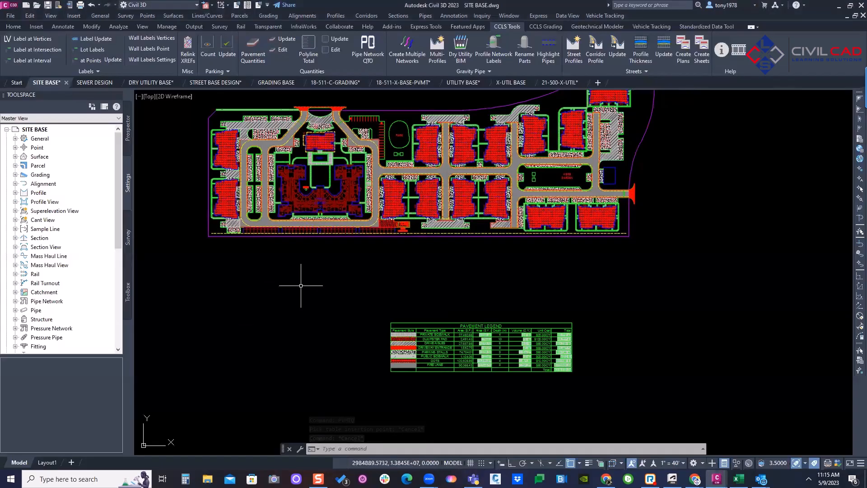
Close the SITE BASE and UTILITY BASE drawings, saving the changes to both
{"action": "left_click", "coordinate": [66, 82]}
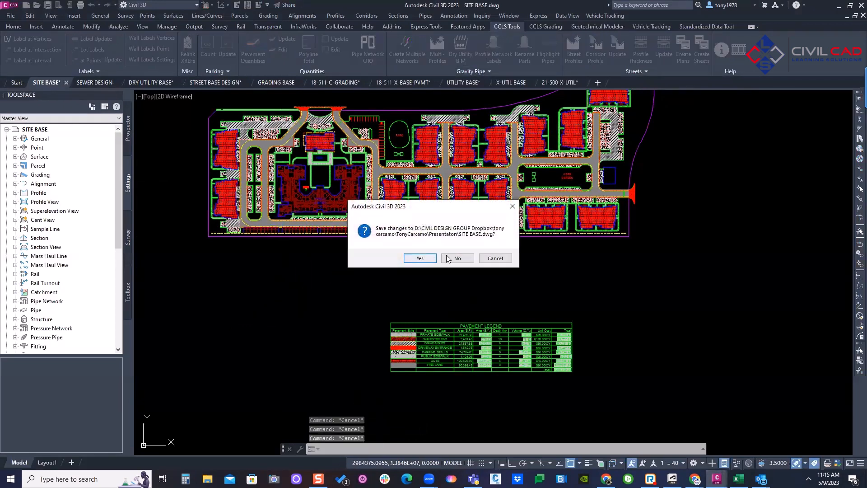
{"action": "left_click", "coordinate": [419, 258]}
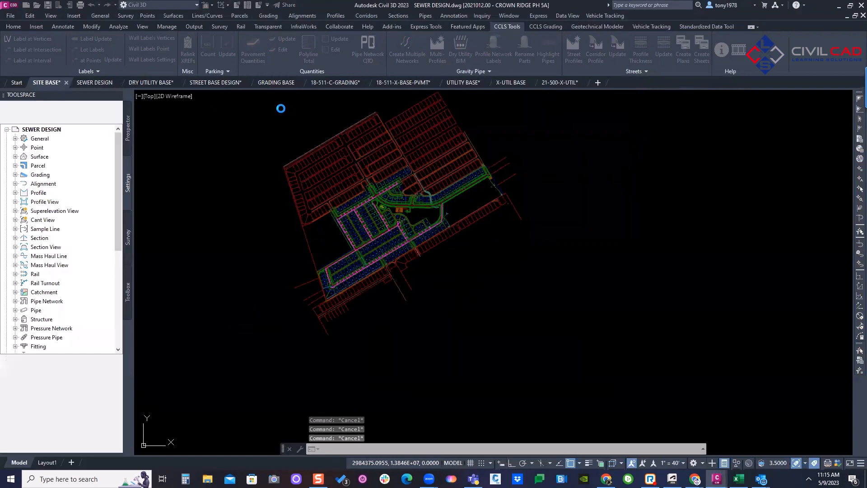
{"action": "left_click", "coordinate": [420, 82]}
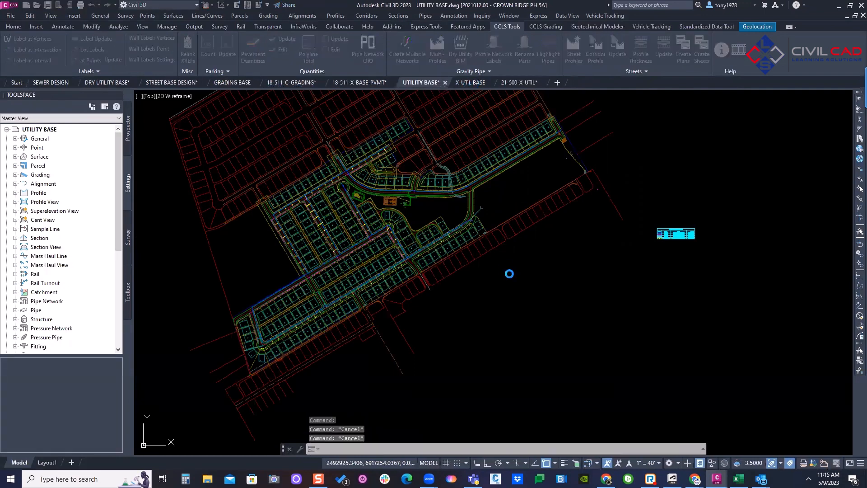
{"action": "left_click", "coordinate": [424, 258]}
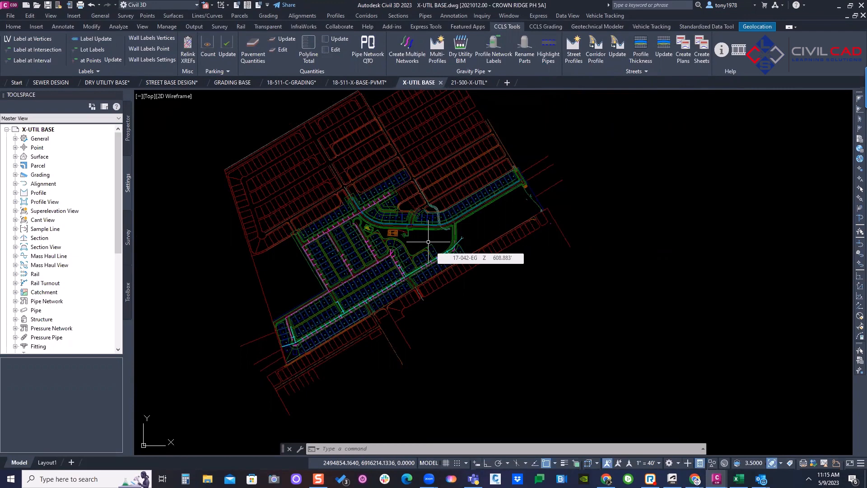
Switch to the STREET BASE DESIGN drawing and look over its street and lot layout
{"action": "mouse_move", "coordinate": [429, 242]}
{"action": "middle_mouse_down"}
{"action": "mouse_move", "coordinate": [506, 212]}
{"action": "mouse_move", "coordinate": [519, 193]}
{"action": "middle_mouse_up"}
{"action": "key", "text": "Escape"}
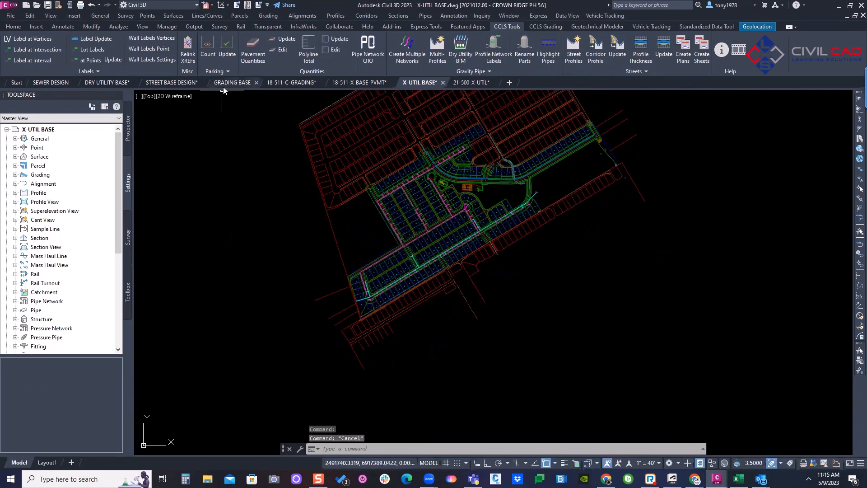
{"action": "left_click", "coordinate": [164, 82]}
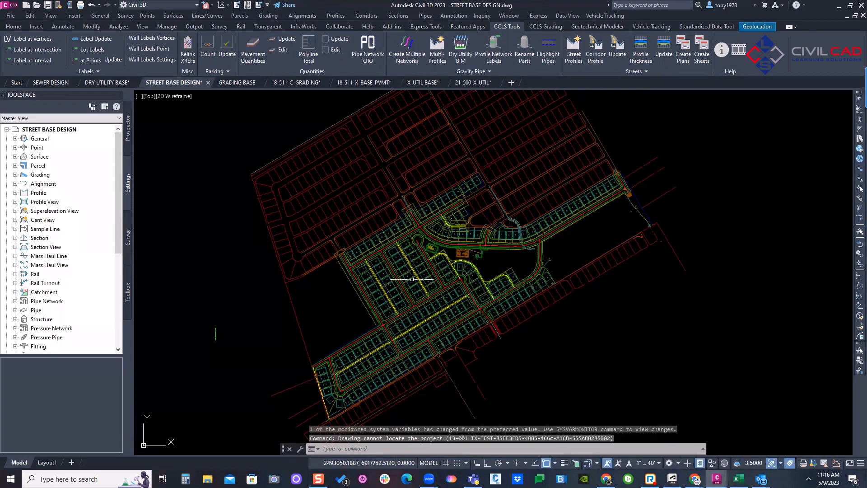
{"action": "middle_click_drag", "start_coordinate": [413, 279], "coordinate": [357, 227]}
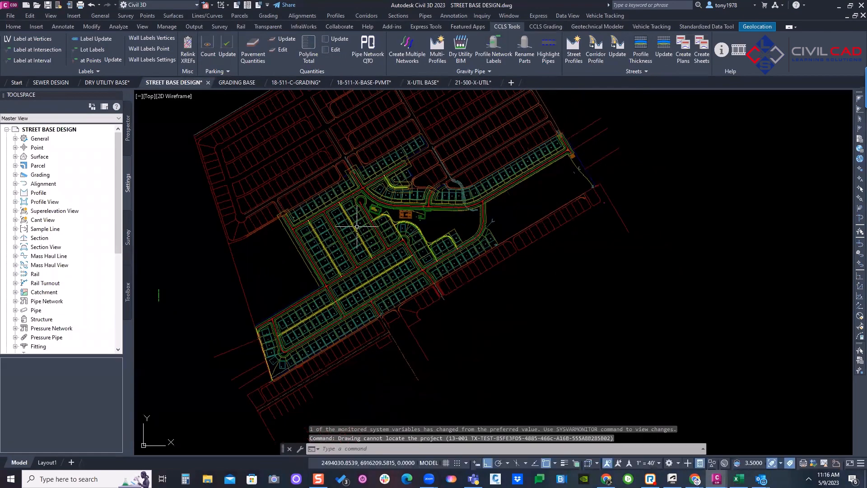
{"action": "scroll", "coordinate": [379, 219], "scroll_direction": "up", "scroll_amount": 2}
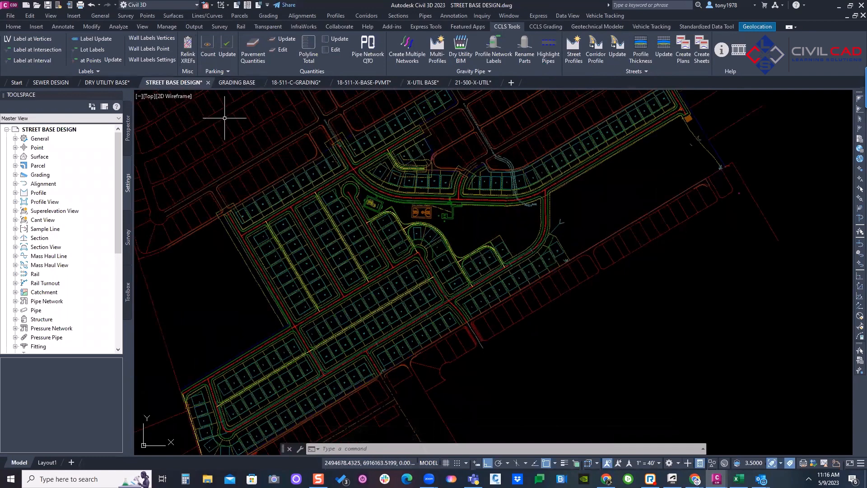
{"action": "middle_click_drag", "start_coordinate": [559, 238], "coordinate": [587, 226]}
{"action": "middle_click_drag", "start_coordinate": [531, 237], "coordinate": [513, 218]}
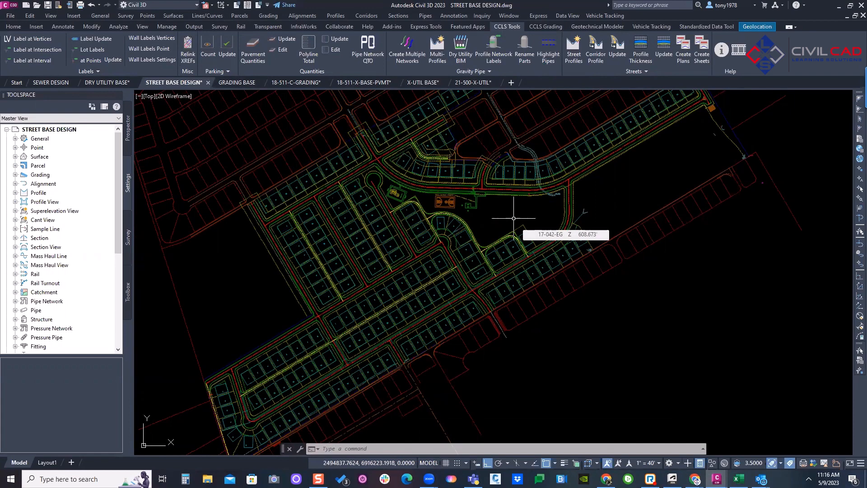
{"action": "middle_click_drag", "start_coordinate": [514, 218], "coordinate": [525, 217]}
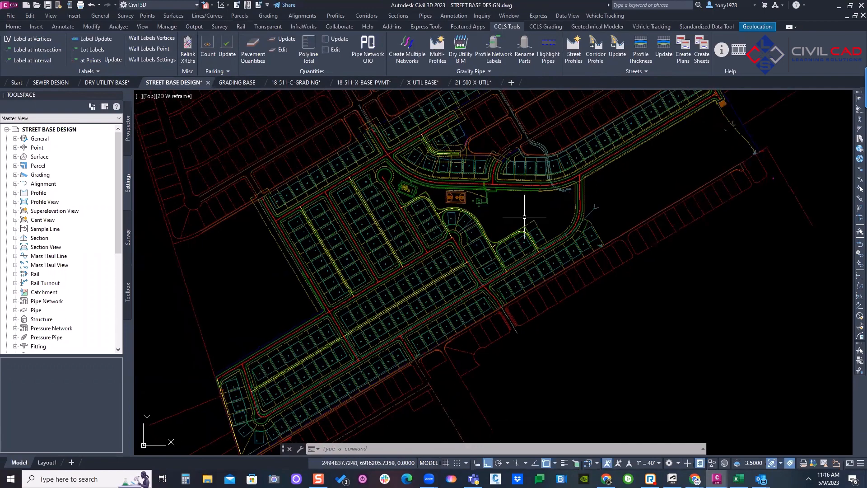
{"action": "scroll", "coordinate": [448, 216], "scroll_direction": "down", "scroll_amount": 4}
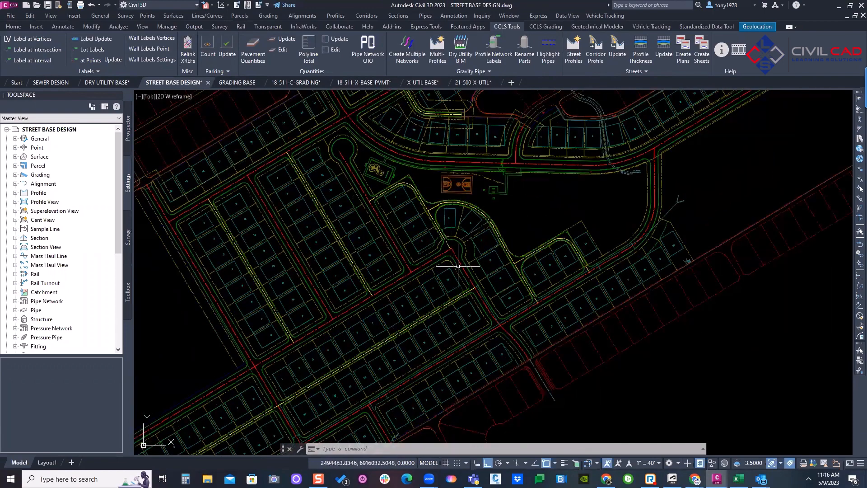
Select the red road centerline polyline that bends at the cul-de-sac bulb and inspect its full extent
{"action": "left_click", "coordinate": [464, 271]}
{"action": "middle_click_drag", "start_coordinate": [500, 229], "coordinate": [532, 228]}
{"action": "scroll", "coordinate": [532, 229], "scroll_direction": "down", "scroll_amount": 2}
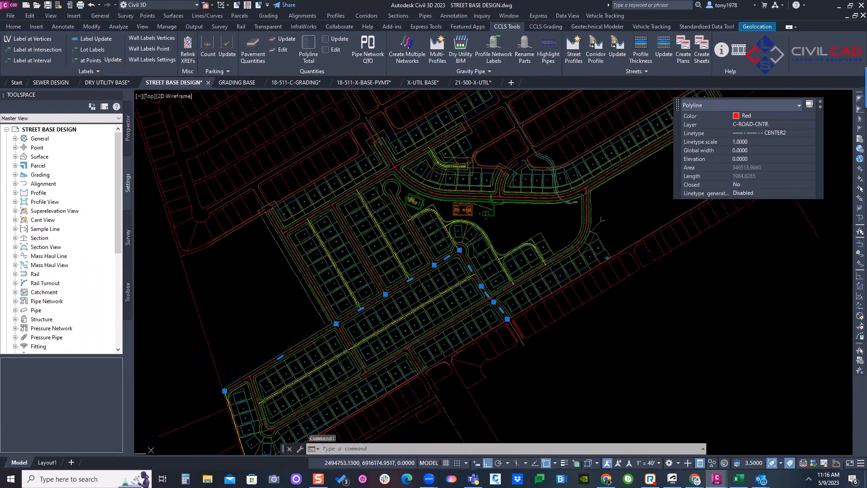
Clear the centerline selection and look over the street and lot layout, including the curved road at the eastern end
{"action": "key", "text": "Escape"}
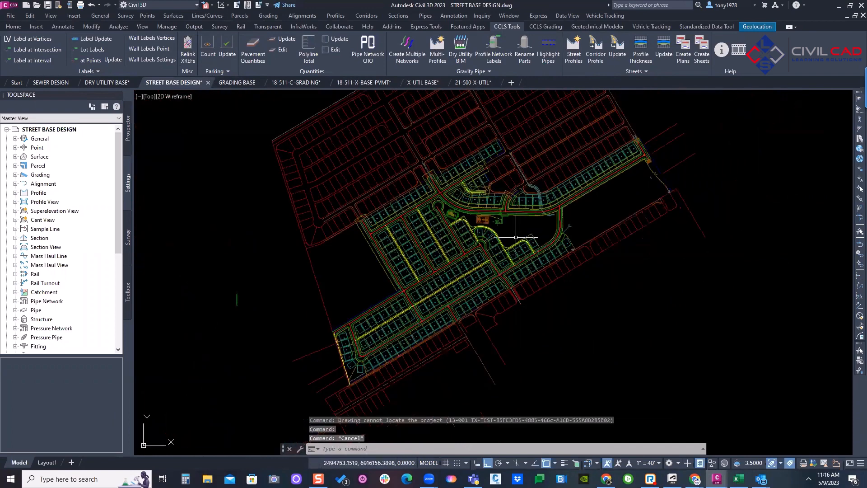
{"action": "mouse_move", "coordinate": [516, 238]}
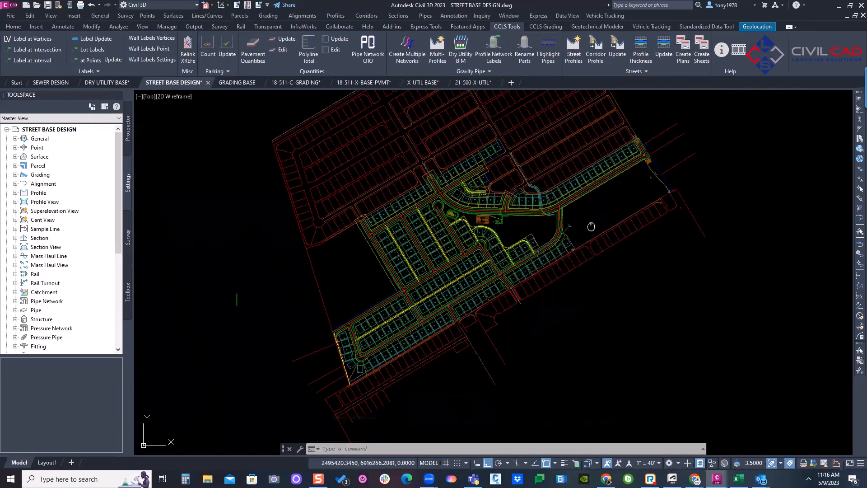
{"action": "middle_click_drag", "start_coordinate": [590, 226], "coordinate": [550, 226]}
{"action": "scroll", "coordinate": [522, 201], "scroll_direction": "up", "scroll_amount": 4}
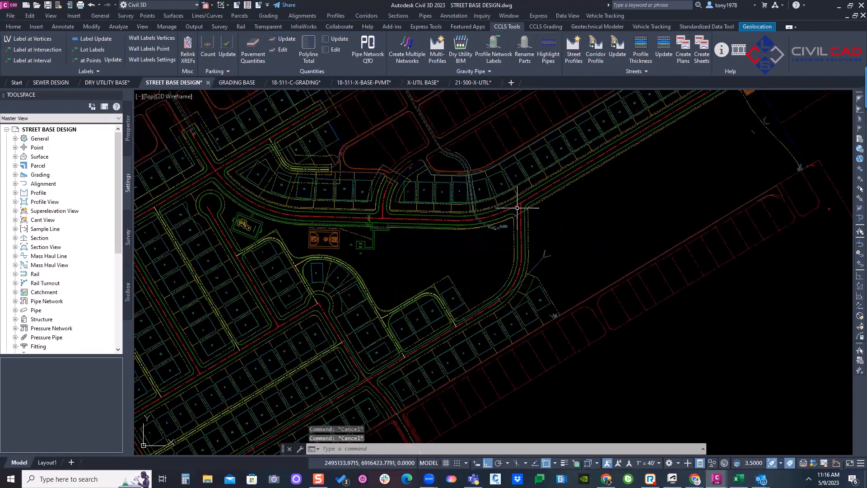
{"action": "scroll", "coordinate": [477, 193], "scroll_direction": "down", "scroll_amount": 5}
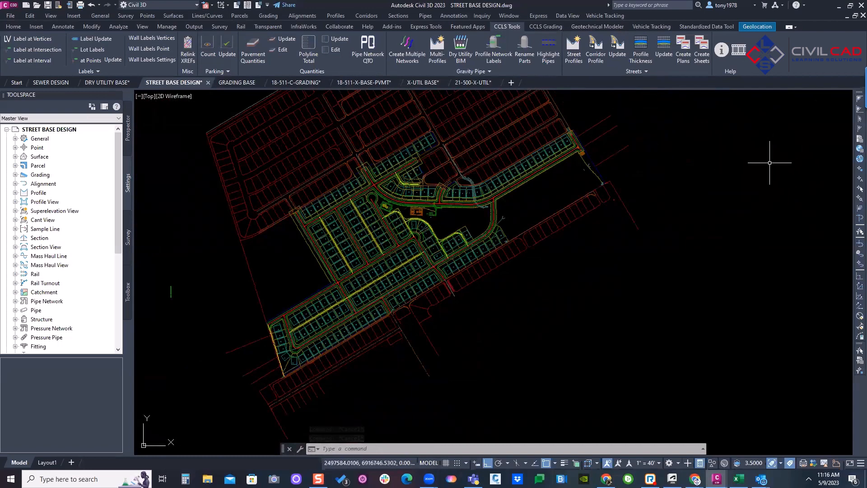
{"action": "middle_click_drag", "start_coordinate": [742, 170], "coordinate": [697, 172]}
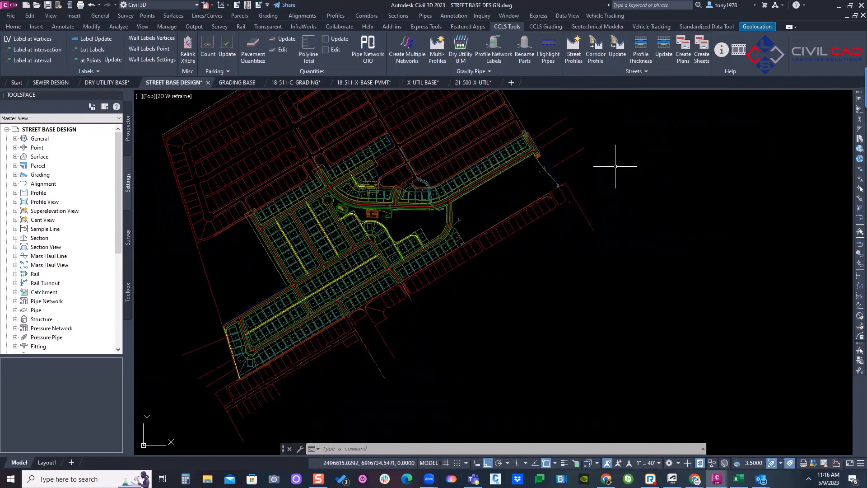
{"action": "middle_click_drag", "start_coordinate": [616, 166], "coordinate": [616, 185]}
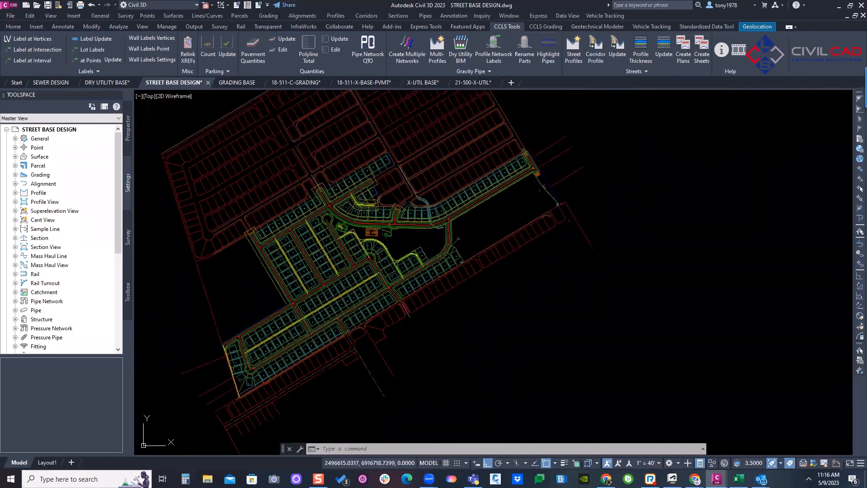
{"action": "key", "text": "Escape"}
{"action": "key", "text": "Escape"}
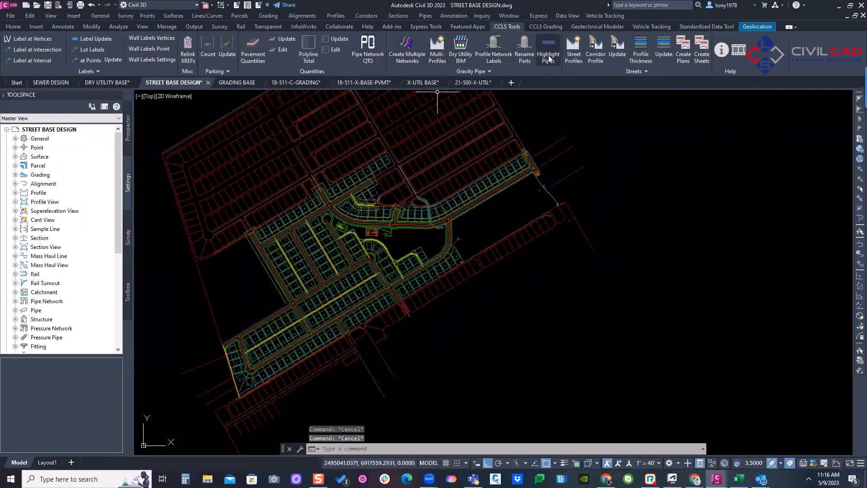
Start the CCLS Street Profiles command and select seven red road centerline polylines across the eastern, central and northwestern streets
{"action": "left_click", "coordinate": [576, 59]}
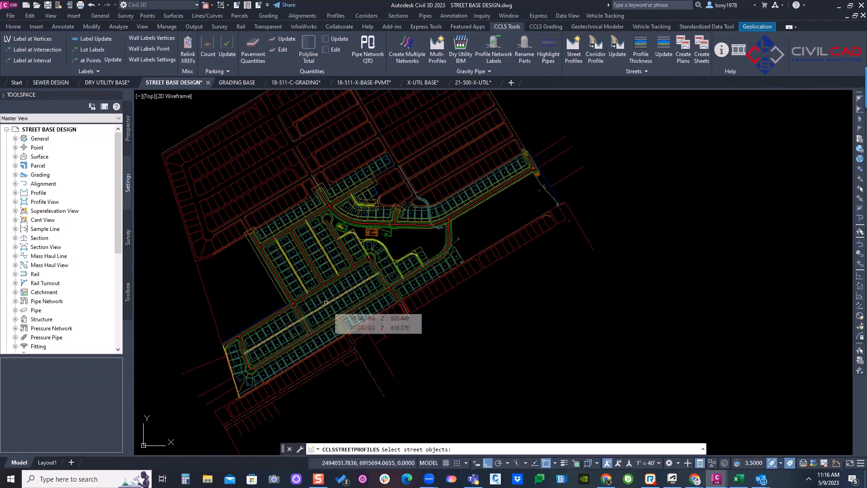
{"action": "scroll", "coordinate": [402, 241], "scroll_direction": "up", "scroll_amount": 4}
{"action": "left_click", "coordinate": [535, 175]}
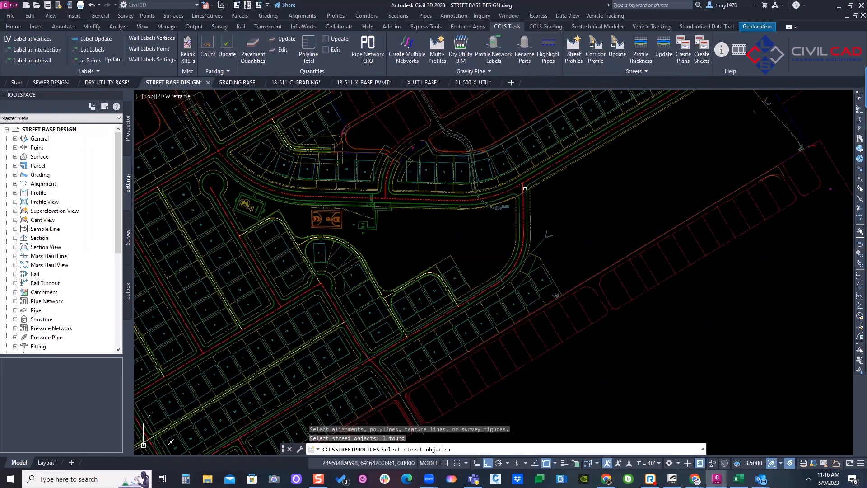
{"action": "left_click", "coordinate": [322, 294]}
{"action": "left_click", "coordinate": [317, 316]}
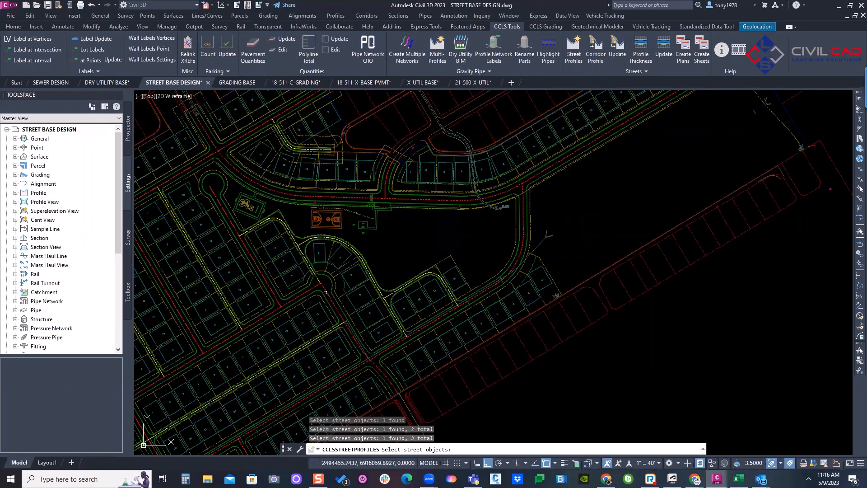
{"action": "middle_click_drag", "start_coordinate": [270, 287], "coordinate": [356, 250]}
{"action": "left_click", "coordinate": [270, 287]}
{"action": "left_click", "coordinate": [281, 297]}
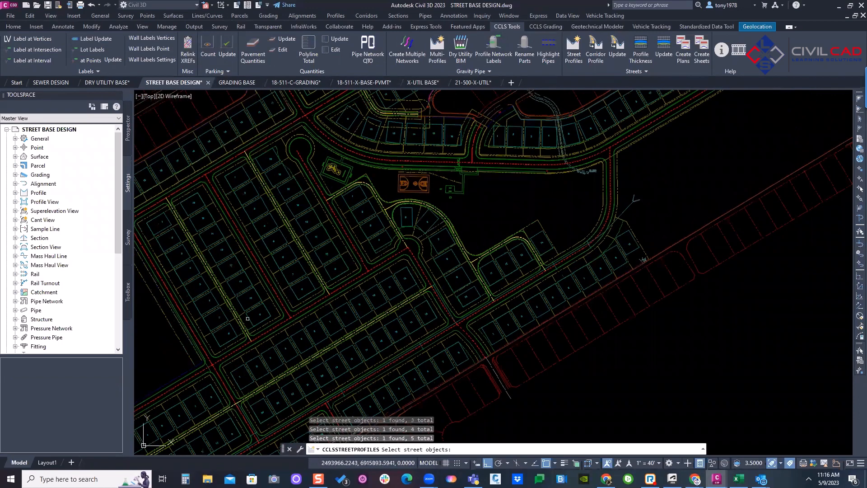
{"action": "left_click", "coordinate": [208, 356]}
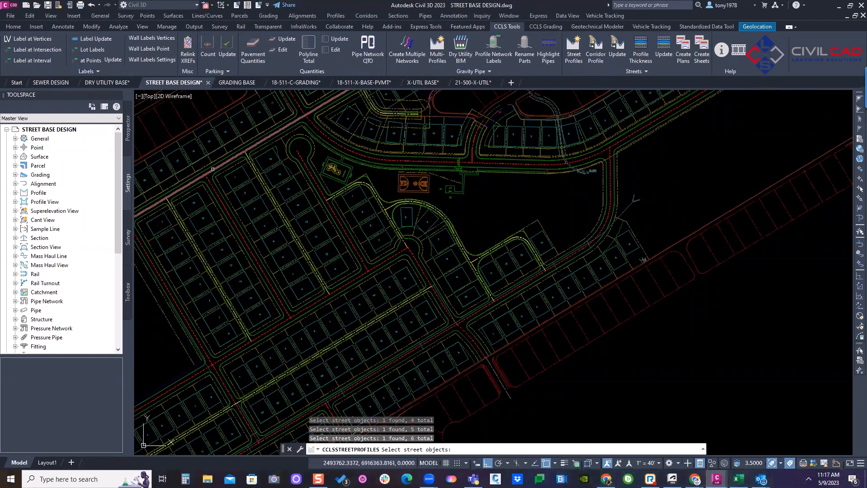
{"action": "left_click", "coordinate": [266, 140]}
Add the short southwestern street's centerline and the short southern stub's centerline to the street objects, and finish the selection
{"action": "mouse_move", "coordinate": [262, 202]}
{"action": "middle_mouse_down"}
{"action": "mouse_move", "coordinate": [285, 271]}
{"action": "mouse_move", "coordinate": [439, 90]}
{"action": "middle_mouse_up"}
{"action": "middle_click_drag", "start_coordinate": [438, 320], "coordinate": [412, 255]}
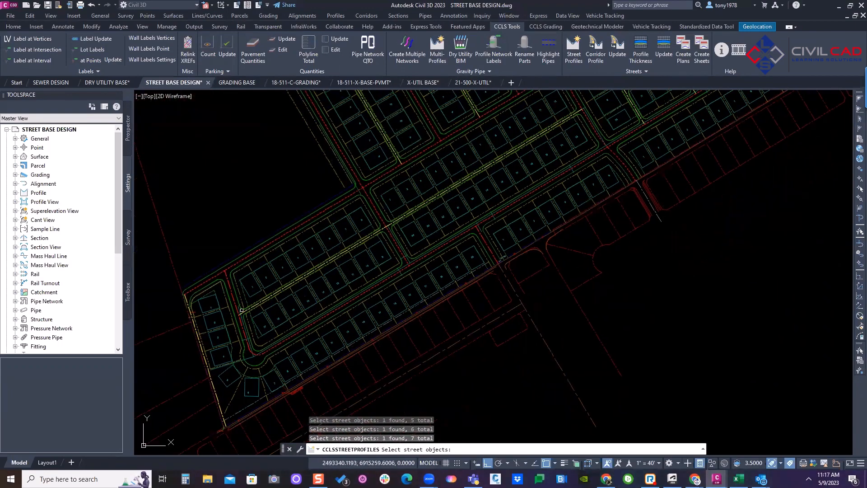
{"action": "left_click", "coordinate": [239, 307]}
{"action": "scroll", "coordinate": [460, 280], "scroll_direction": "up", "scroll_amount": 2}
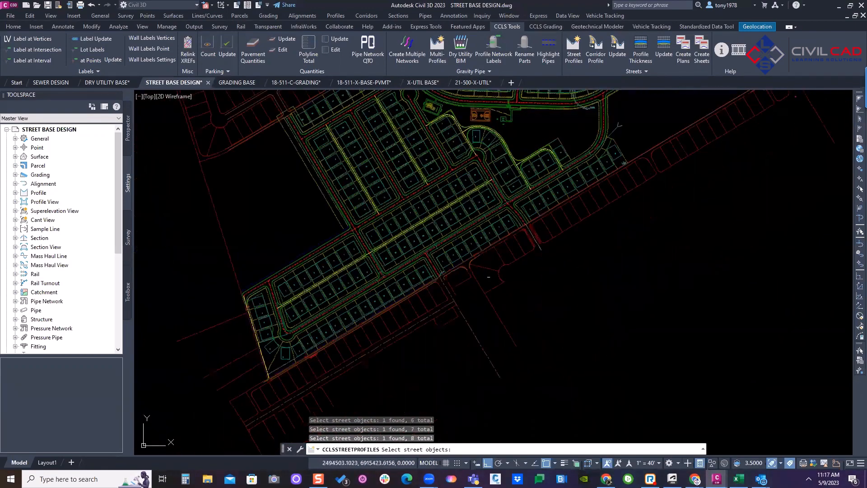
{"action": "scroll", "coordinate": [460, 279], "scroll_direction": "down", "scroll_amount": 2}
{"action": "left_click", "coordinate": [389, 240]}
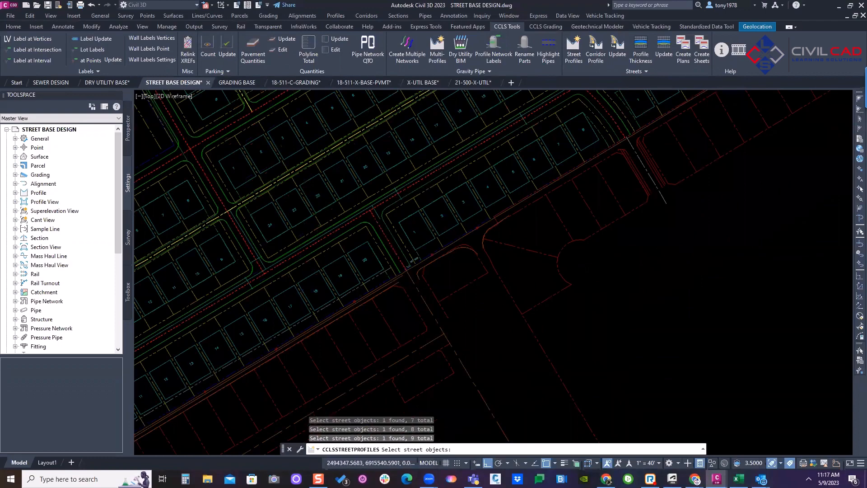
{"action": "scroll", "coordinate": [388, 240], "scroll_direction": "down", "scroll_amount": 5}
{"action": "mouse_move", "coordinate": [389, 240]}
{"action": "middle_mouse_down"}
{"action": "mouse_move", "coordinate": [405, 247]}
{"action": "mouse_move", "coordinate": [311, 268]}
{"action": "middle_mouse_up"}
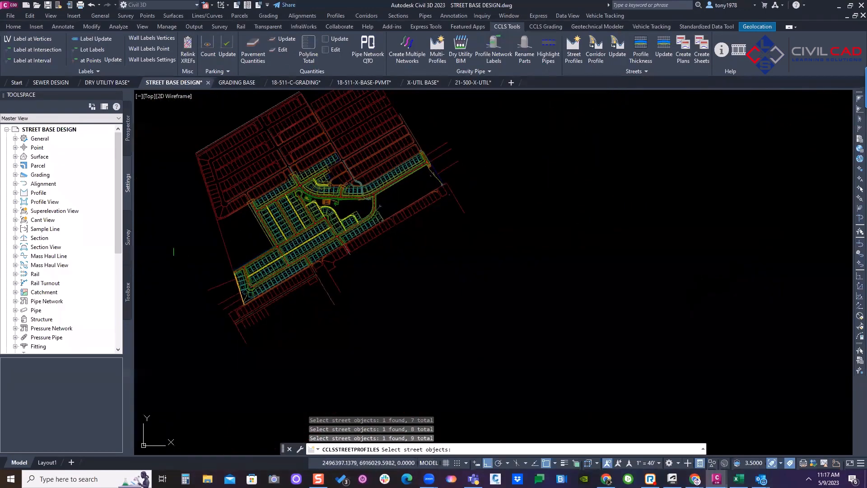
{"action": "key", "text": "Return"}
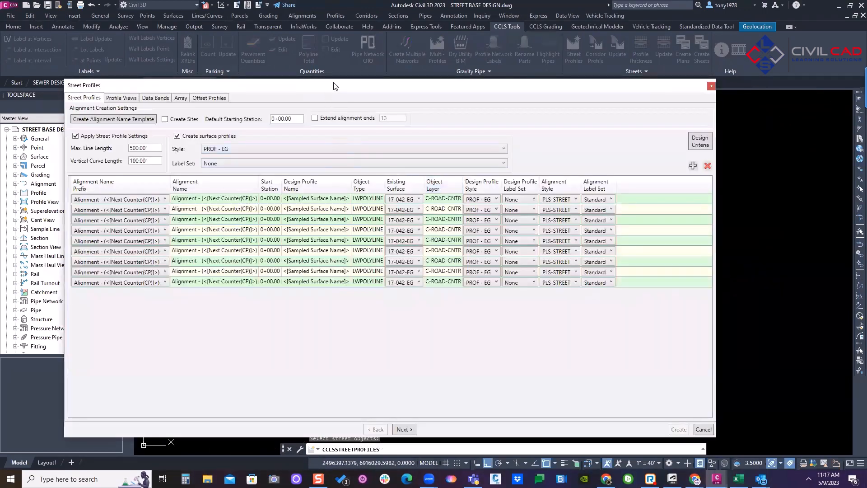
Create an alignment name template called JOHNSON AVE for the street profiles
{"action": "left_click", "coordinate": [160, 126]}
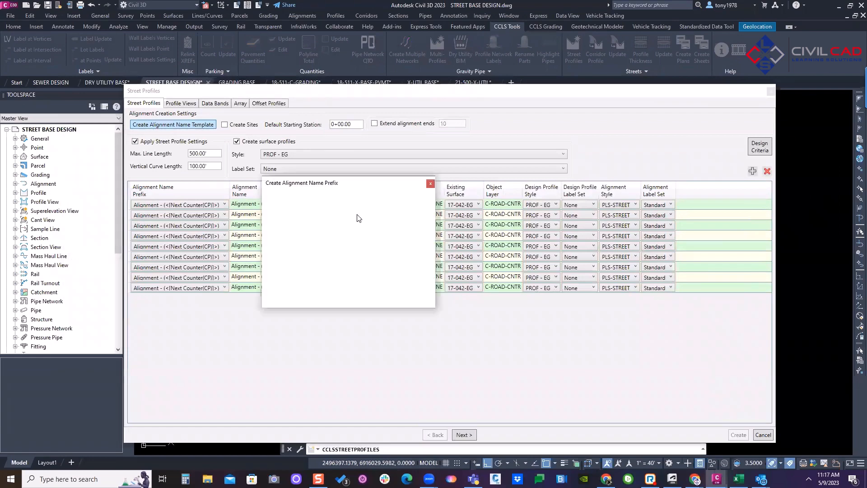
{"action": "left_click", "coordinate": [334, 222]}
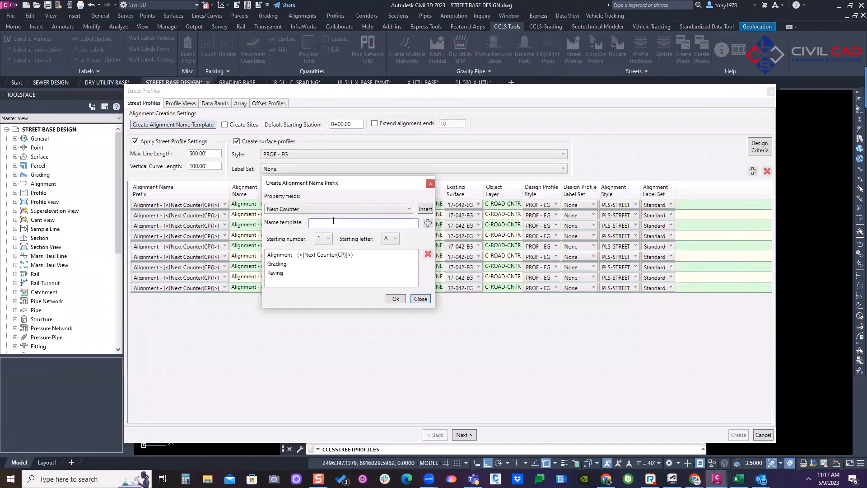
{"action": "type", "text": "ASD"}
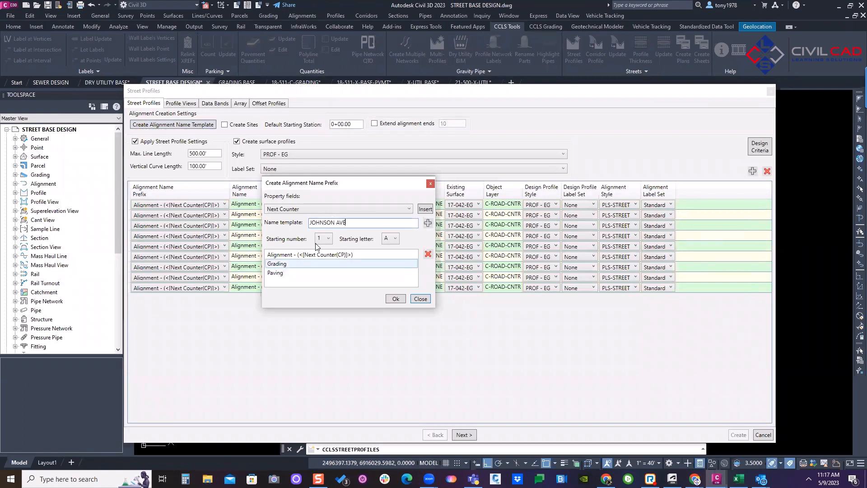
{"action": "left_click", "coordinate": [428, 223]}
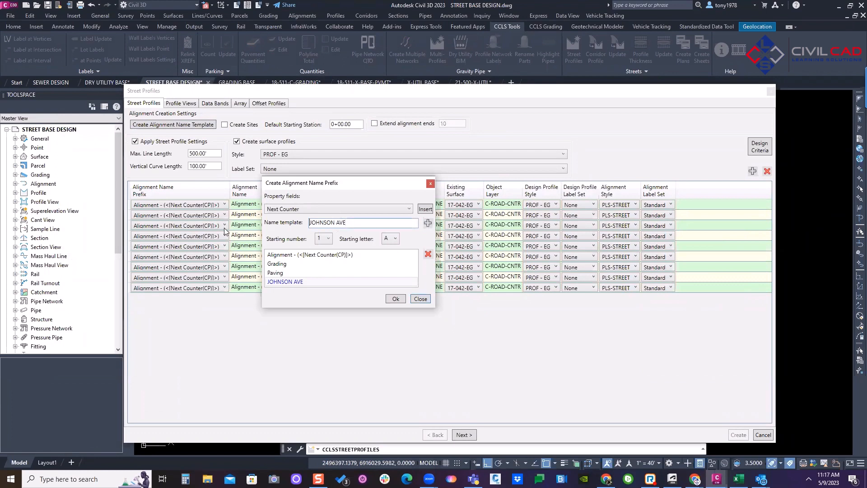
Add a second alignment name template called ADAMS LANE and close the template settings
{"action": "key", "text": "Delete"}
{"action": "key", "text": "Delete"}
{"action": "key", "text": "Delete"}
{"action": "key", "text": "Delete"}
{"action": "key", "text": "Delete"}
{"action": "key", "text": "Delete"}
{"action": "key", "text": "Delete"}
{"action": "key", "text": "Delete"}
{"action": "key", "text": "Delete"}
{"action": "key", "text": "Delete"}
{"action": "key", "text": "Delete"}
{"action": "left_click", "coordinate": [428, 223]}
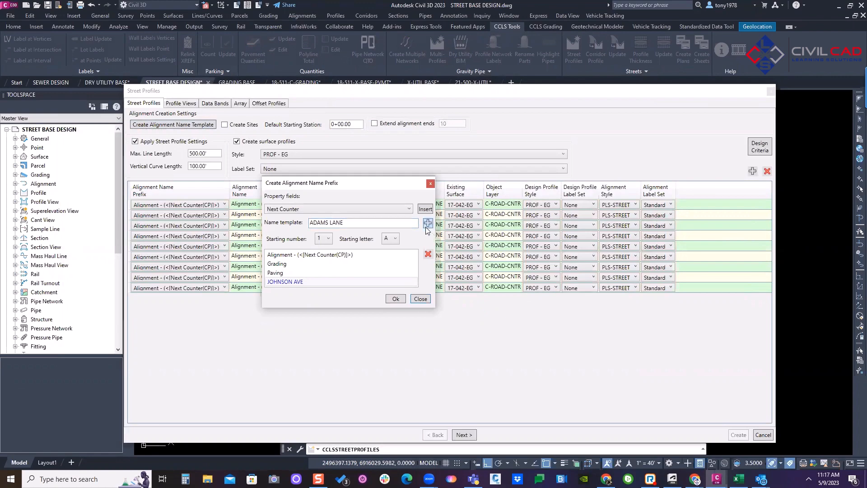
{"action": "left_click", "coordinate": [421, 299]}
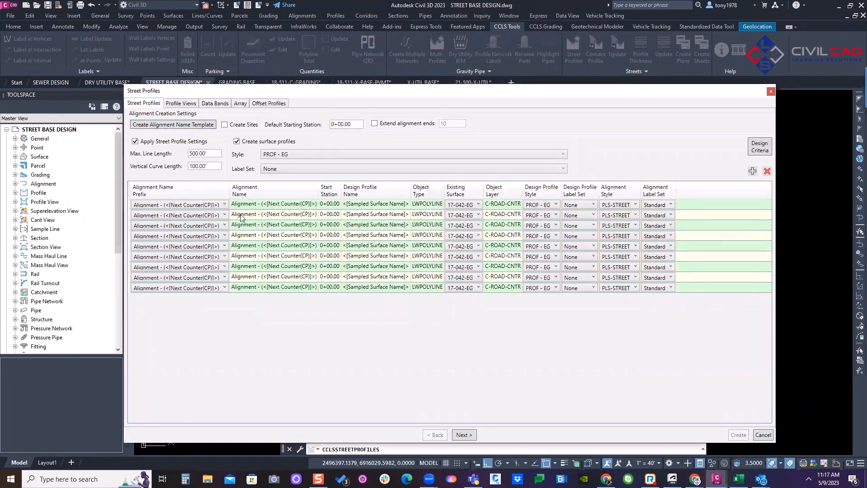
Assign the JOHNSON AVE name prefix to the first alignment and ADAMS LANE to the second
{"action": "left_click", "coordinate": [215, 206]}
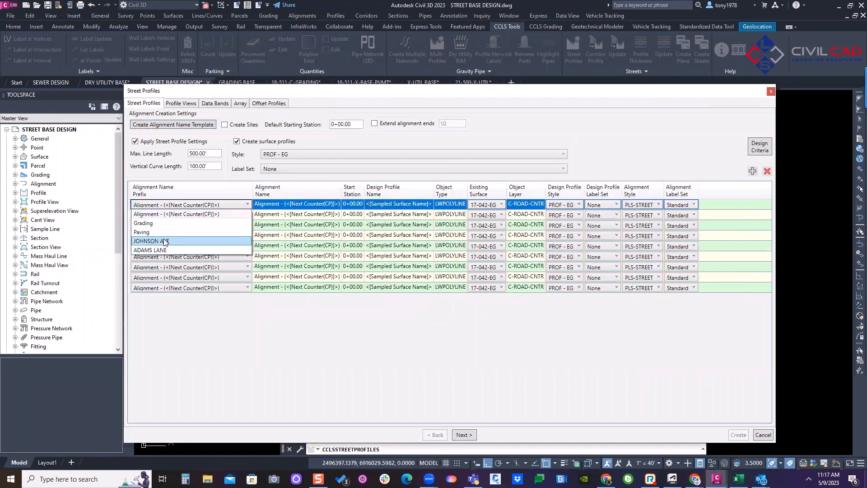
{"action": "left_click", "coordinate": [170, 243]}
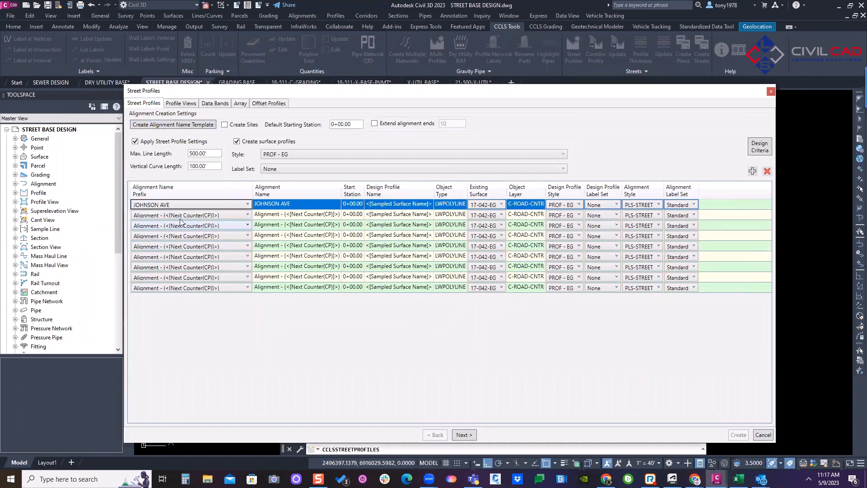
{"action": "left_click", "coordinate": [183, 215]}
{"action": "left_click", "coordinate": [168, 261]}
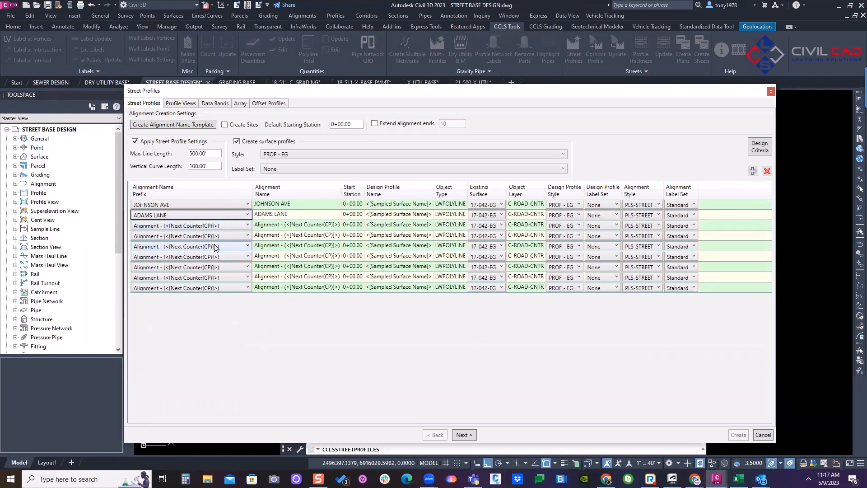
Select all nine alignment rows, choose 17-042-EG as their existing surface, and set their design profile style to PROF - PG
{"action": "left_click", "coordinate": [270, 207]}
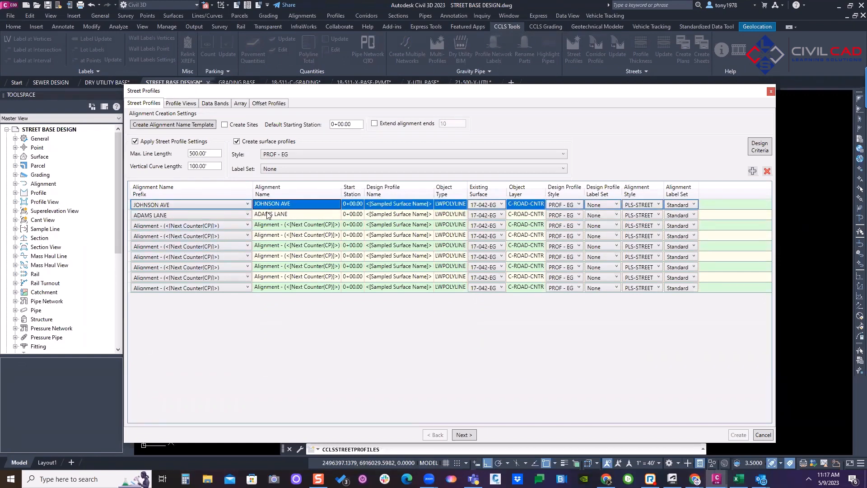
{"action": "left_click", "coordinate": [270, 289], "text": "shift"}
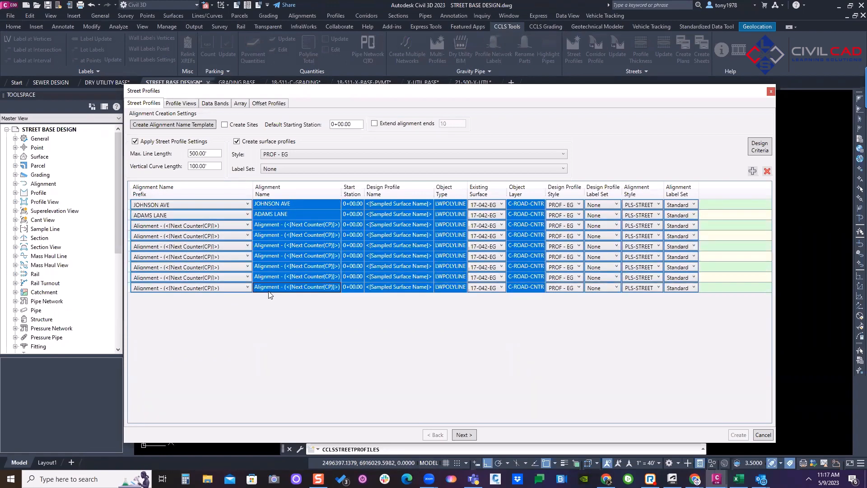
{"action": "left_click", "coordinate": [491, 206]}
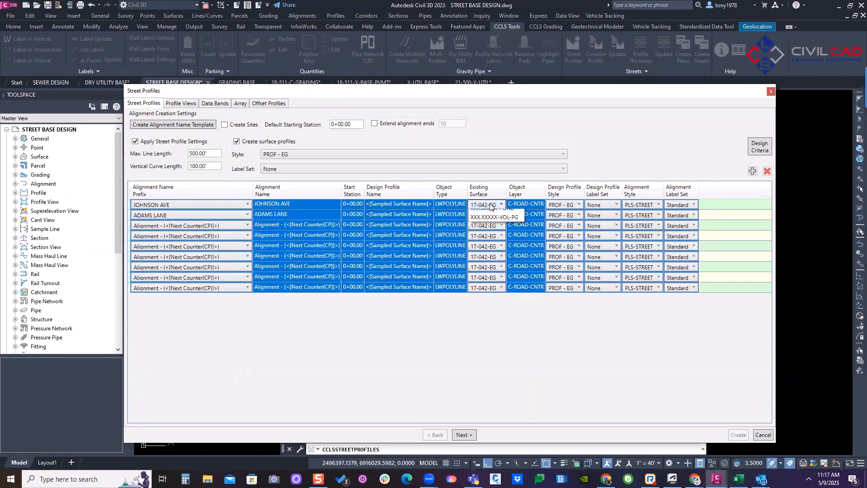
{"action": "left_click", "coordinate": [485, 214]}
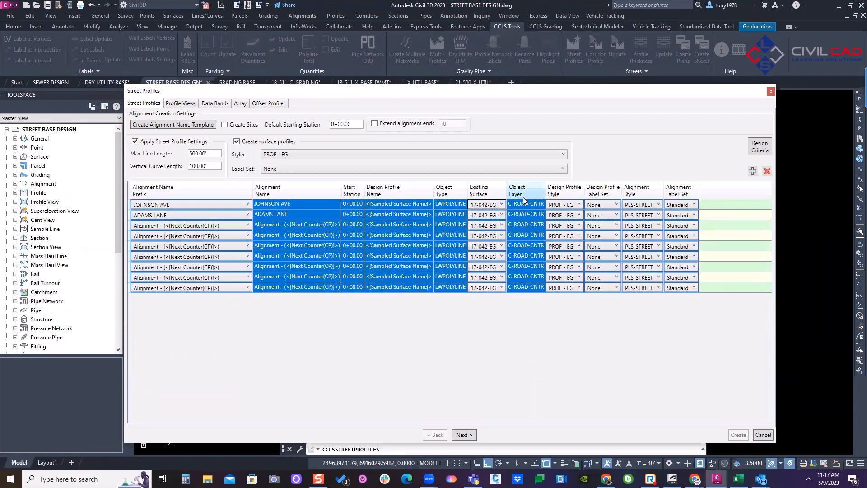
{"action": "left_click", "coordinate": [570, 206]}
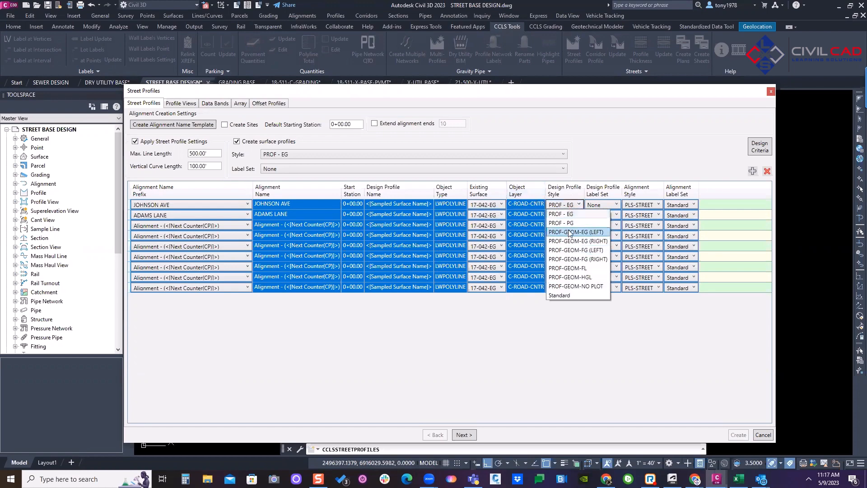
{"action": "left_click", "coordinate": [573, 226]}
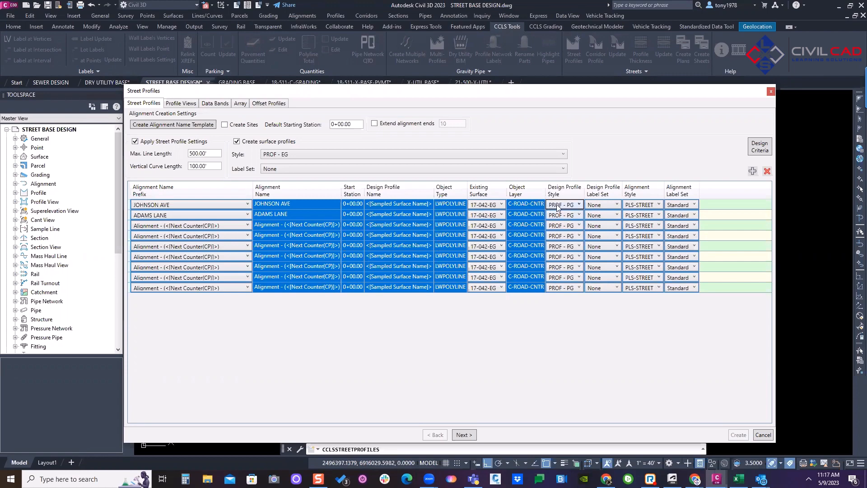
Set the design profile label set to SES-STREET LABEL SET and the alignment label set to ROAD ALIGNMENT LABEL SET for all rows
{"action": "left_click", "coordinate": [604, 206]}
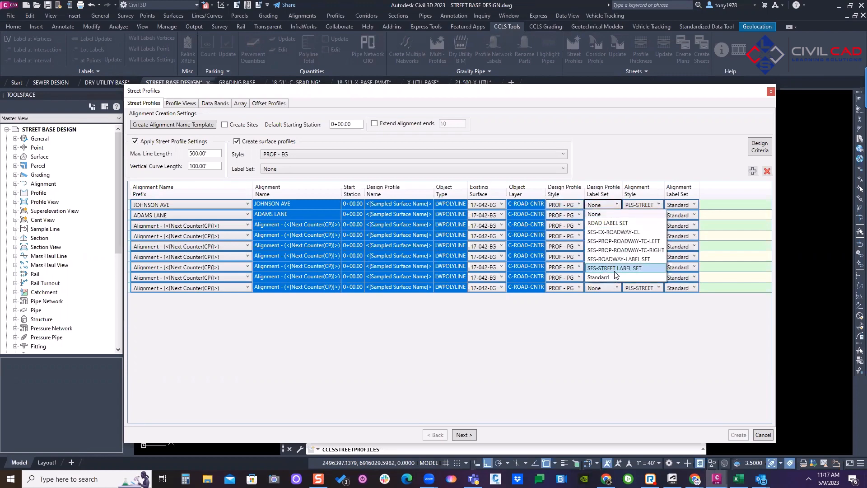
{"action": "left_click", "coordinate": [627, 269]}
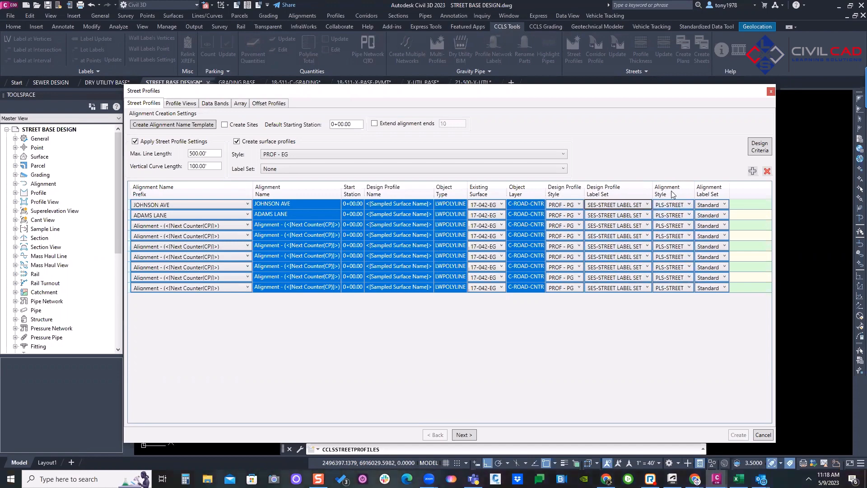
{"action": "left_click", "coordinate": [715, 206]}
{"action": "left_click", "coordinate": [721, 214]}
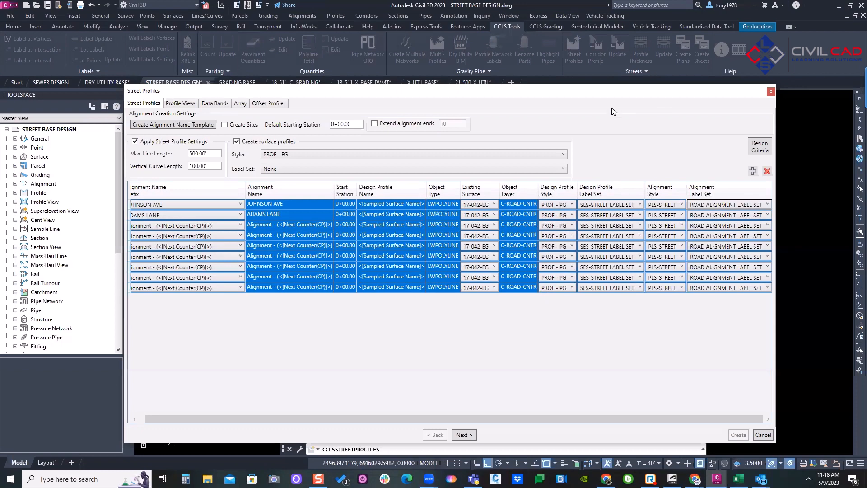
Widen the Street Profiles dialog, examine the alignment and profile design criteria options, and close the criteria settings
{"action": "left_click_drag", "start_coordinate": [601, 94], "coordinate": [570, 79]}
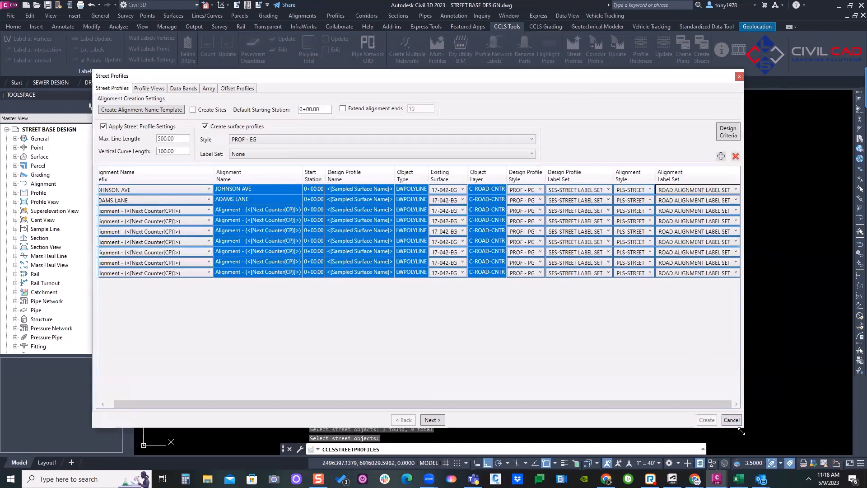
{"action": "left_click_drag", "start_coordinate": [742, 432], "coordinate": [788, 431]}
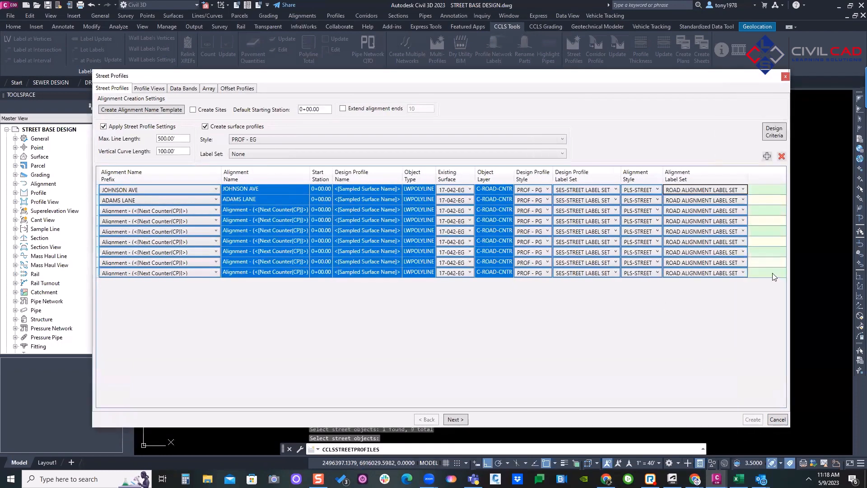
{"action": "left_click", "coordinate": [775, 132]}
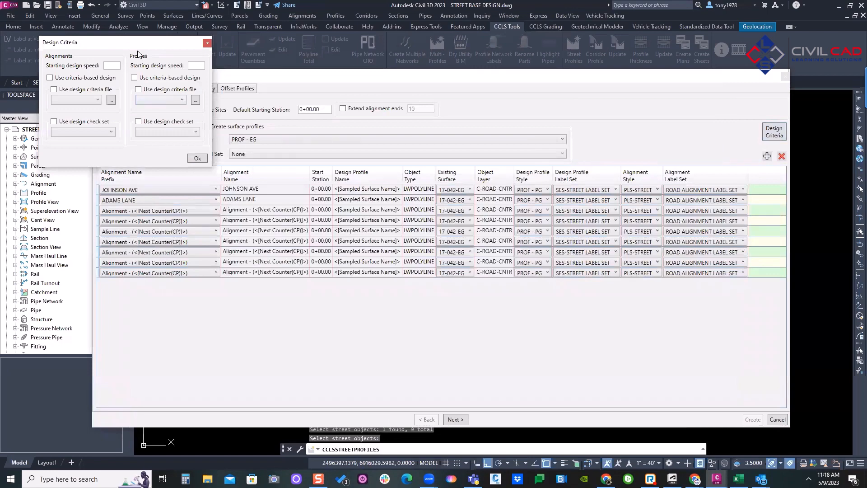
{"action": "left_click", "coordinate": [352, 232]}
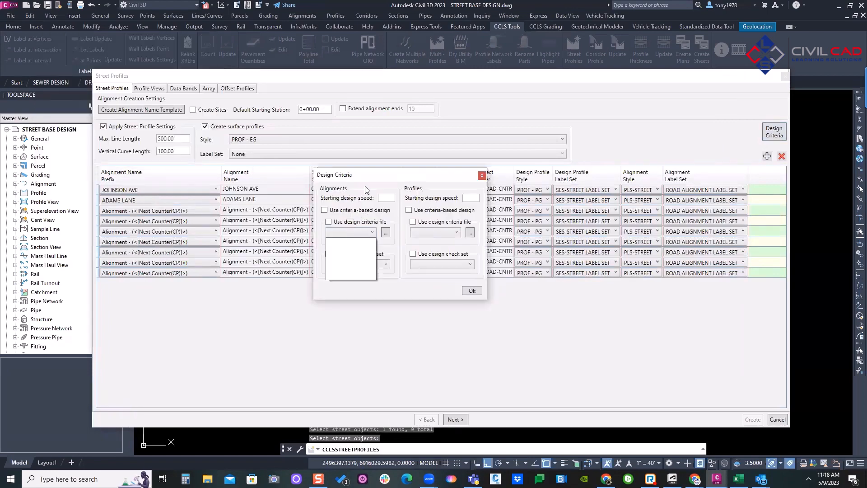
{"action": "left_click", "coordinate": [368, 187]}
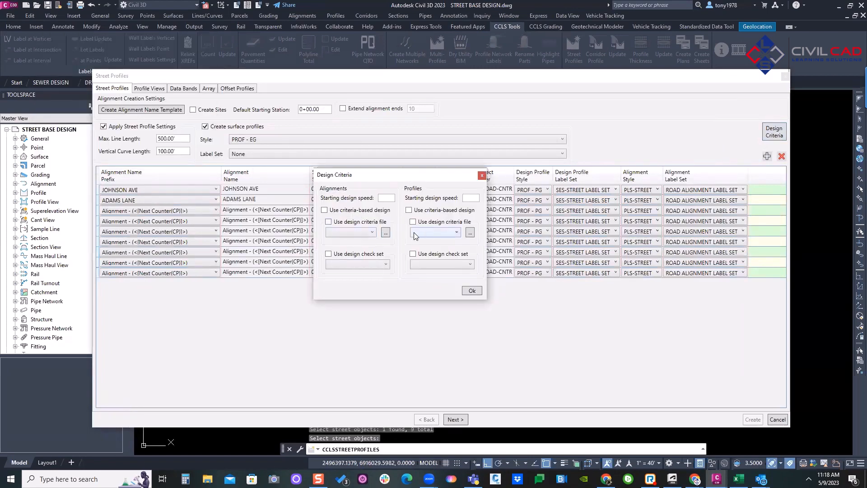
{"action": "left_click", "coordinate": [324, 211]}
{"action": "left_click", "coordinate": [482, 176]}
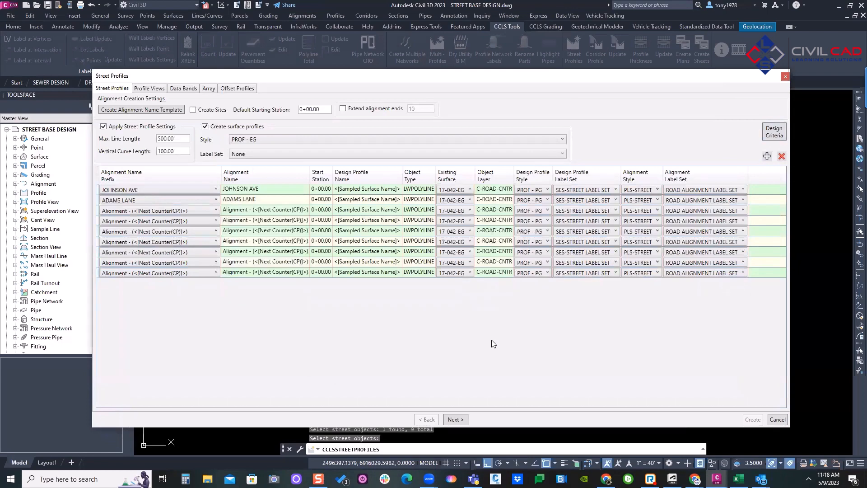
{"action": "left_click", "coordinate": [69, 207]}
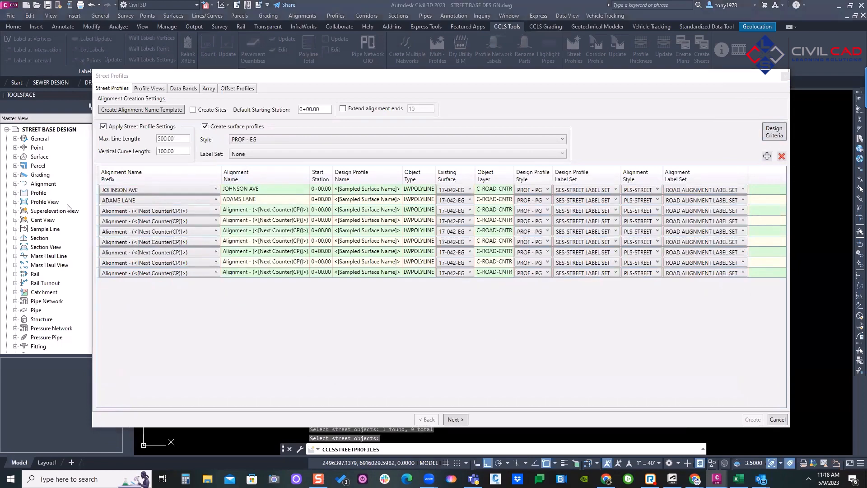
{"action": "mouse_move", "coordinate": [201, 128]}
{"action": "left_mouse_down"}
{"action": "mouse_move", "coordinate": [119, 120]}
{"action": "mouse_move", "coordinate": [174, 176]}
{"action": "mouse_move", "coordinate": [190, 124]}
{"action": "left_mouse_up"}
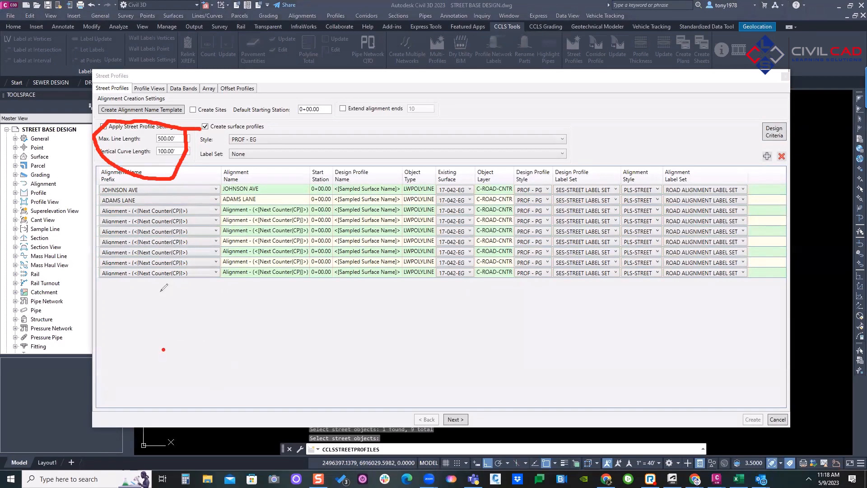
{"action": "mouse_move", "coordinate": [164, 288]}
{"action": "left_mouse_down"}
{"action": "mouse_move", "coordinate": [170, 375]}
{"action": "mouse_move", "coordinate": [402, 284]}
{"action": "mouse_move", "coordinate": [379, 417]}
{"action": "mouse_move", "coordinate": [158, 410]}
{"action": "mouse_move", "coordinate": [174, 386]}
{"action": "mouse_move", "coordinate": [339, 362]}
{"action": "mouse_move", "coordinate": [457, 369]}
{"action": "mouse_move", "coordinate": [638, 342]}
{"action": "left_mouse_up"}
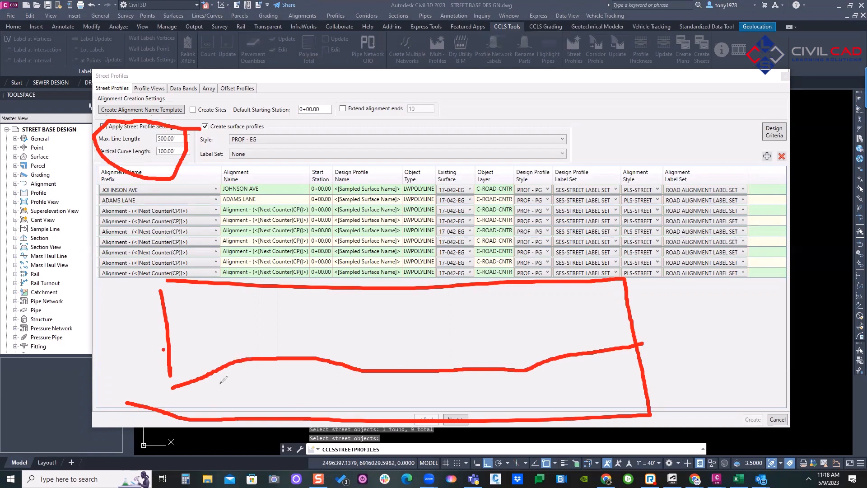
{"action": "mouse_move", "coordinate": [160, 402]}
{"action": "left_mouse_down"}
{"action": "mouse_move", "coordinate": [282, 359]}
{"action": "mouse_move", "coordinate": [454, 381]}
{"action": "mouse_move", "coordinate": [538, 375]}
{"action": "mouse_move", "coordinate": [645, 344]}
{"action": "left_mouse_up"}
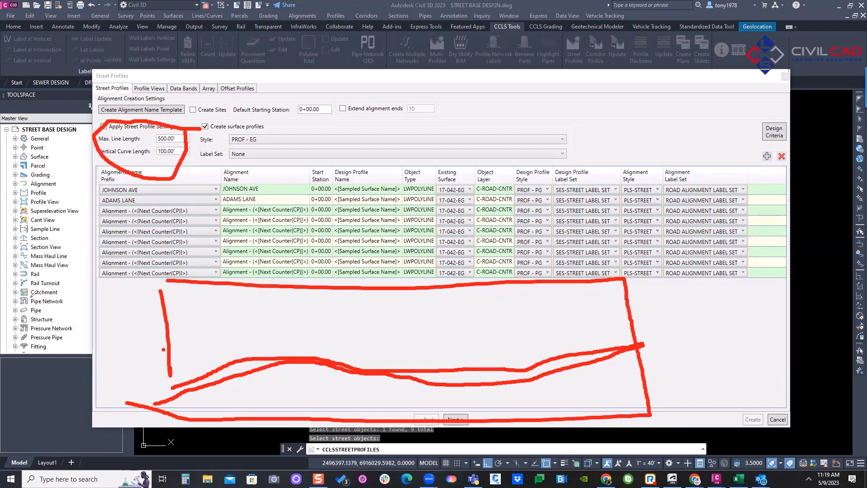
{"action": "mouse_move", "coordinate": [194, 144]}
{"action": "left_mouse_down"}
{"action": "mouse_move", "coordinate": [182, 126]}
{"action": "mouse_move", "coordinate": [143, 160]}
{"action": "mouse_move", "coordinate": [155, 170]}
{"action": "left_mouse_up"}
{"action": "left_click_drag", "start_coordinate": [199, 331], "coordinate": [191, 390]}
{"action": "left_click_drag", "start_coordinate": [367, 326], "coordinate": [361, 398]}
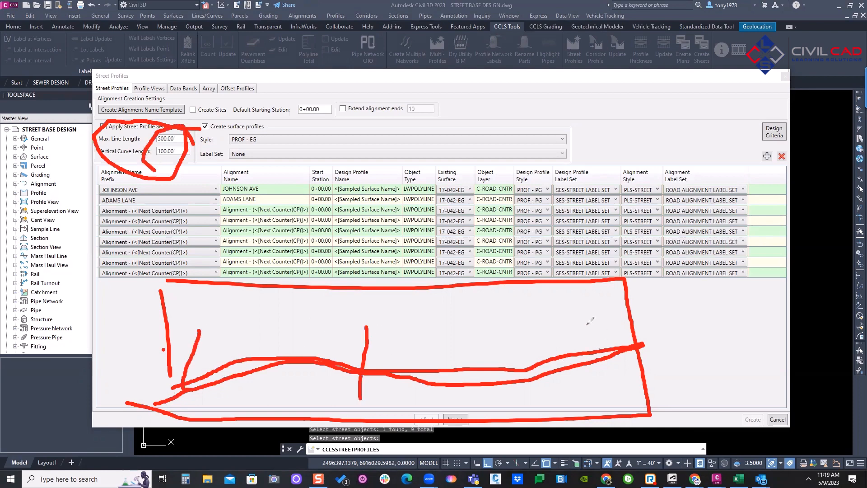
{"action": "left_click_drag", "start_coordinate": [540, 335], "coordinate": [540, 403]}
{"action": "key", "text": "e"}
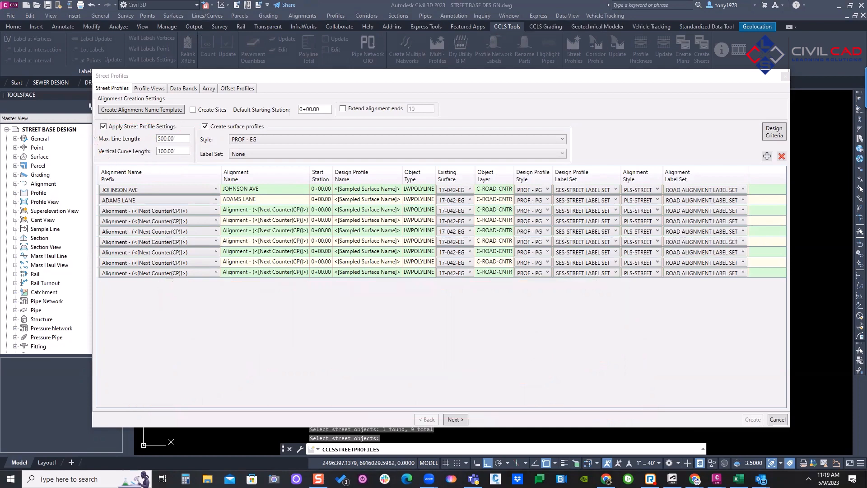
{"action": "key", "text": "Escape"}
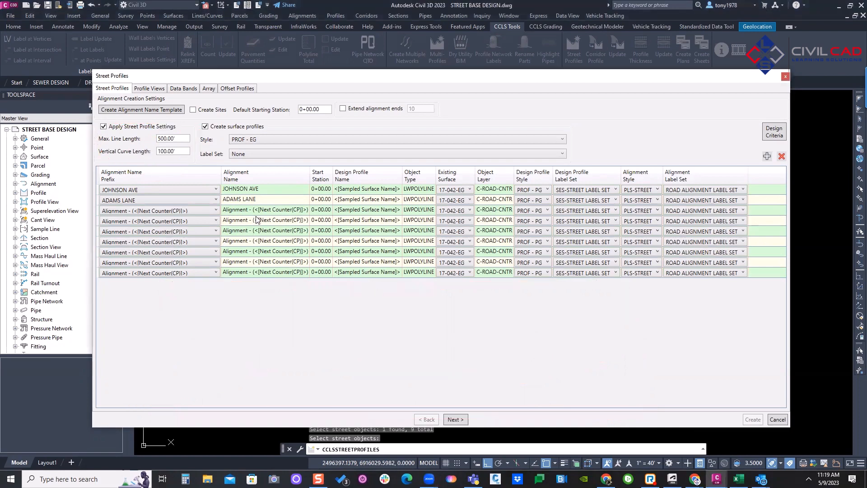
Widen the Start Station column and set the start station to 5+00 for ADAMS LANE and 3+45 for the third alignment
{"action": "left_click_drag", "start_coordinate": [330, 170], "coordinate": [405, 171]}
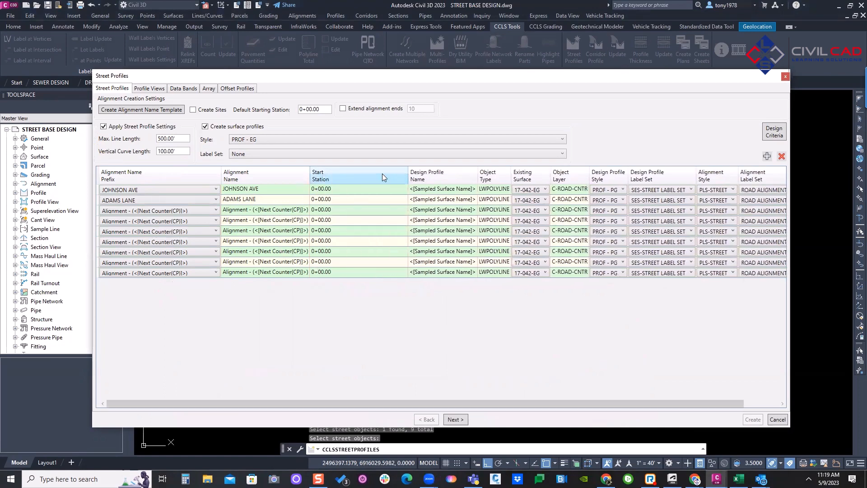
{"action": "left_click_drag", "start_coordinate": [325, 109], "coordinate": [292, 119]}
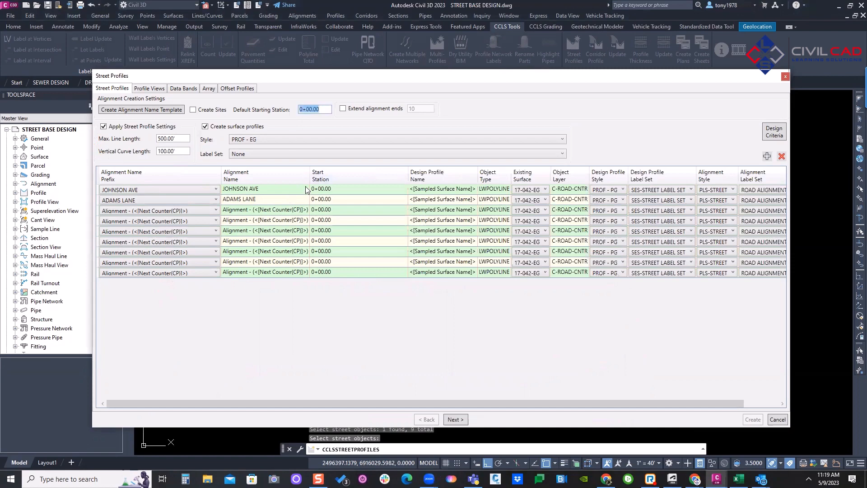
{"action": "left_click_drag", "start_coordinate": [320, 111], "coordinate": [296, 113]}
{"action": "left_click", "coordinate": [203, 202]}
{"action": "left_click", "coordinate": [338, 198]}
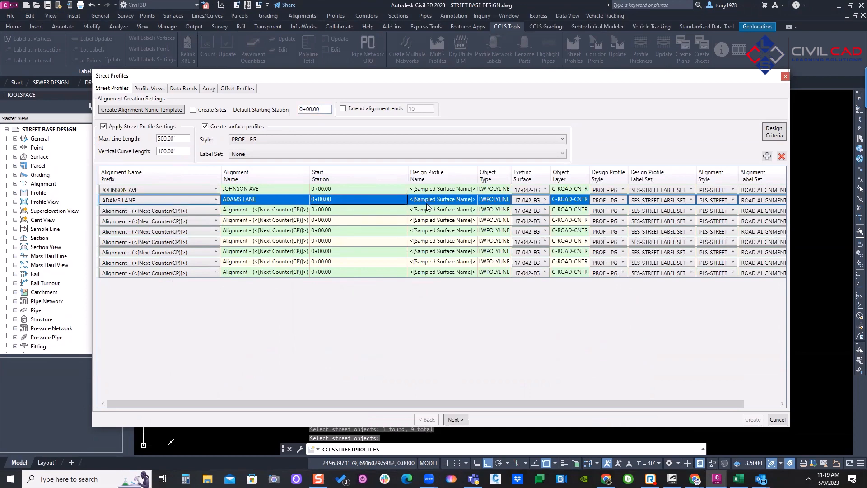
{"action": "left_click", "coordinate": [348, 197]}
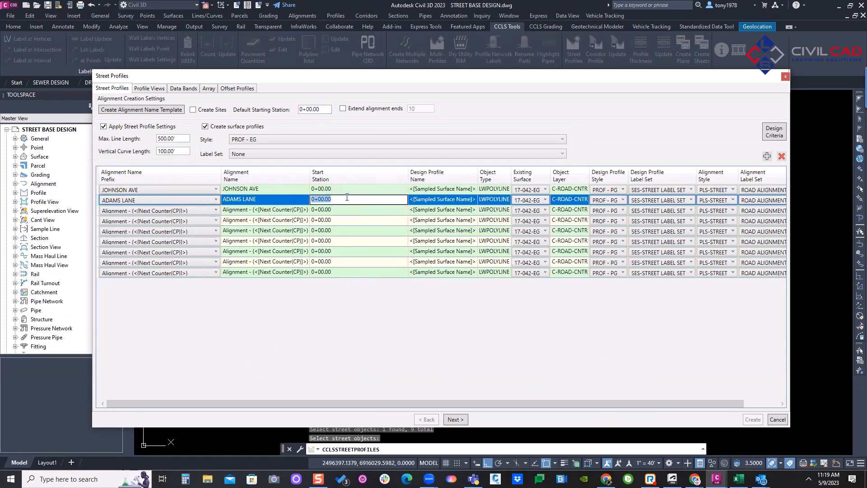
{"action": "type", "text": "5+0"}
{"action": "type", "text": "00"}
{"action": "left_click", "coordinate": [340, 210]}
{"action": "type", "text": "3"}
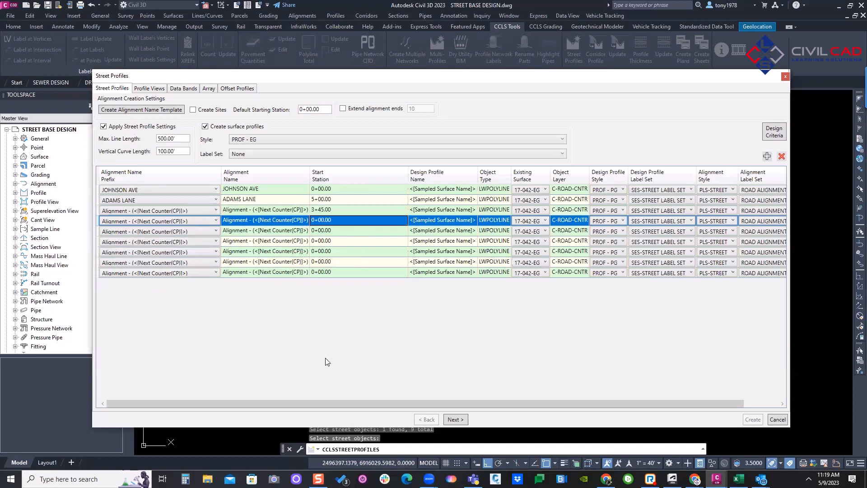
Move the Street Profiles dialog off the drawing and highlight the JOHNSON AVE alignment to check its direction
{"action": "left_click_drag", "start_coordinate": [281, 76], "coordinate": [189, 64]}
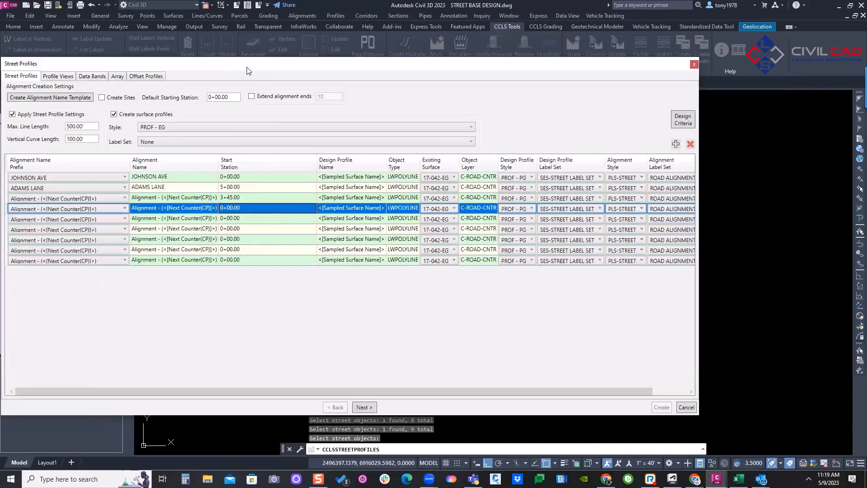
{"action": "left_click_drag", "start_coordinate": [247, 71], "coordinate": [284, 68]}
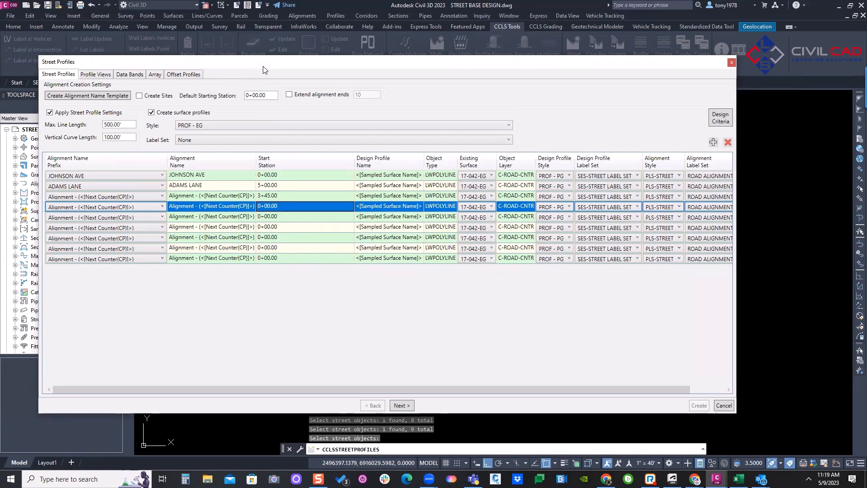
{"action": "left_click_drag", "start_coordinate": [265, 70], "coordinate": [655, 67]}
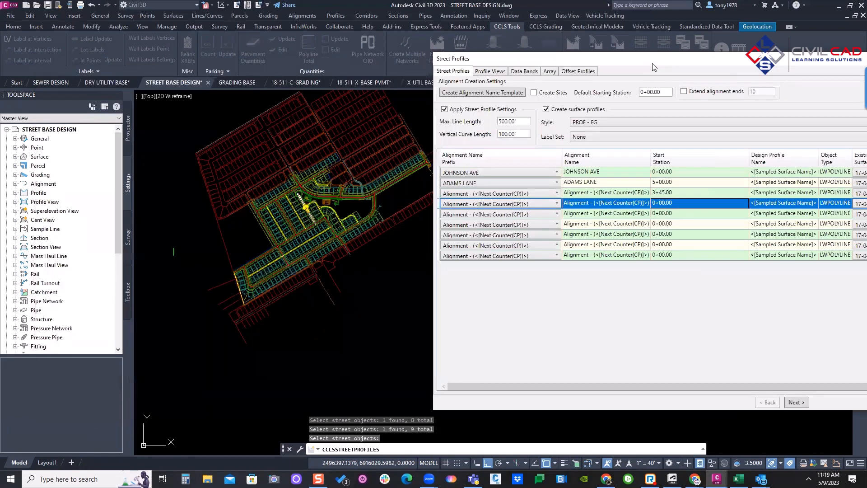
{"action": "left_click", "coordinate": [504, 175]}
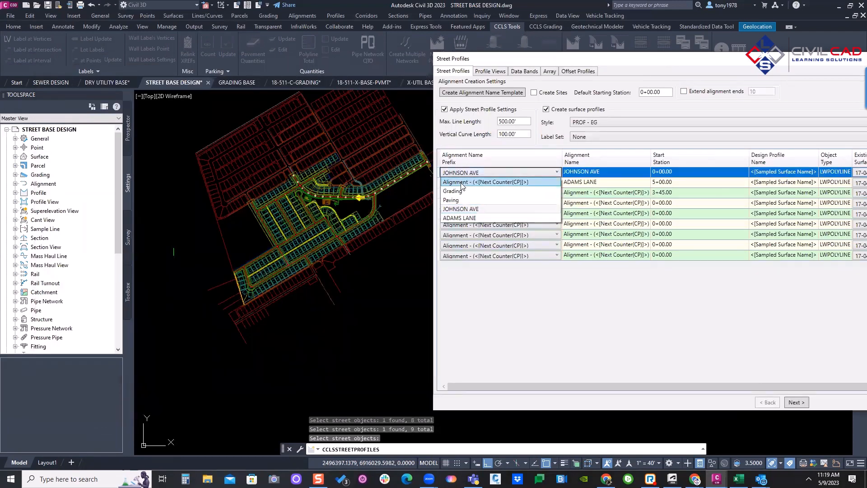
{"action": "left_click", "coordinate": [520, 68]}
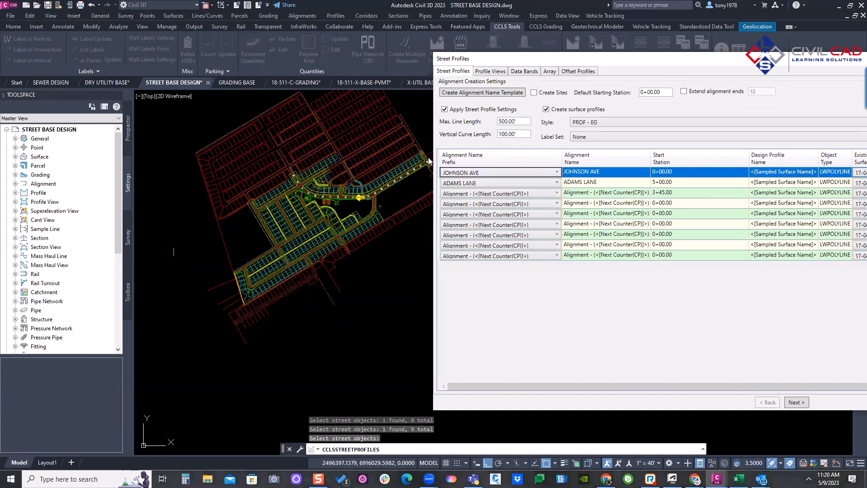
Reverse the direction of the JOHNSON AVE alignment, and reverse it again to restore the original direction
{"action": "right_click", "coordinate": [516, 171]}
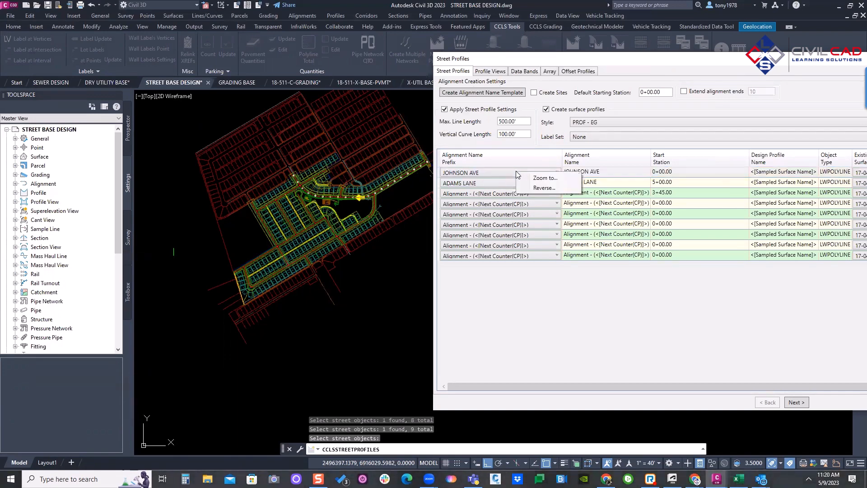
{"action": "left_click", "coordinate": [545, 189]}
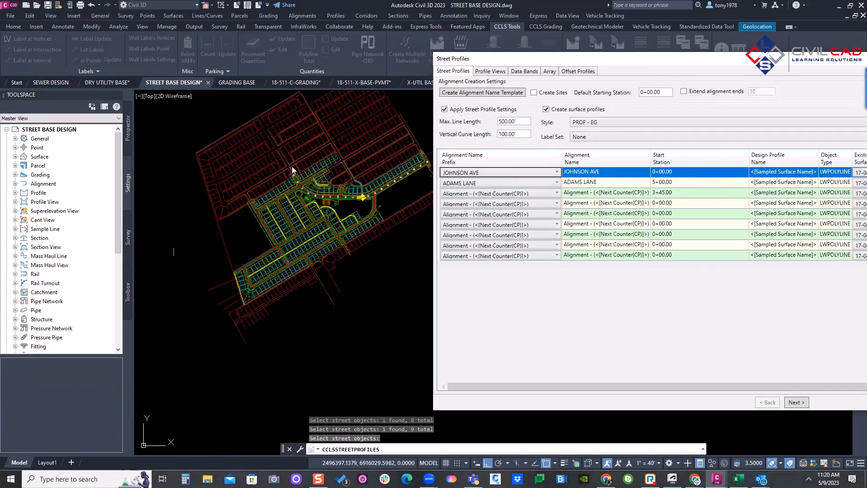
{"action": "right_click", "coordinate": [480, 172]}
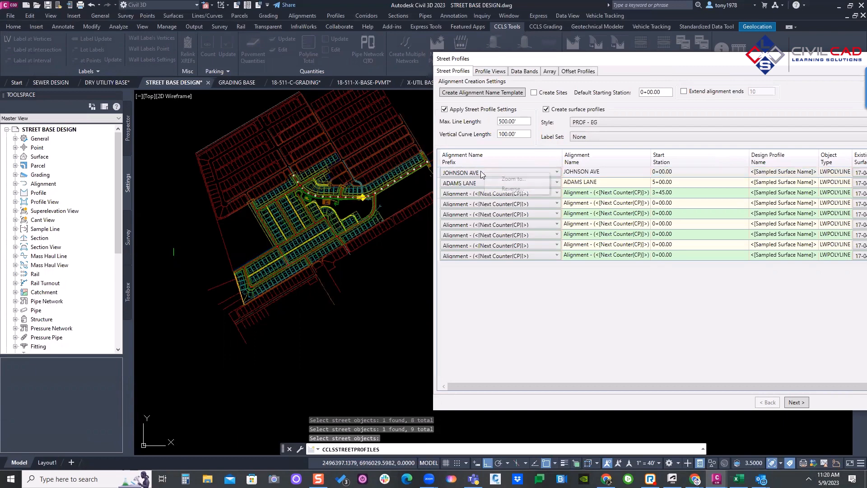
{"action": "left_click", "coordinate": [501, 193]}
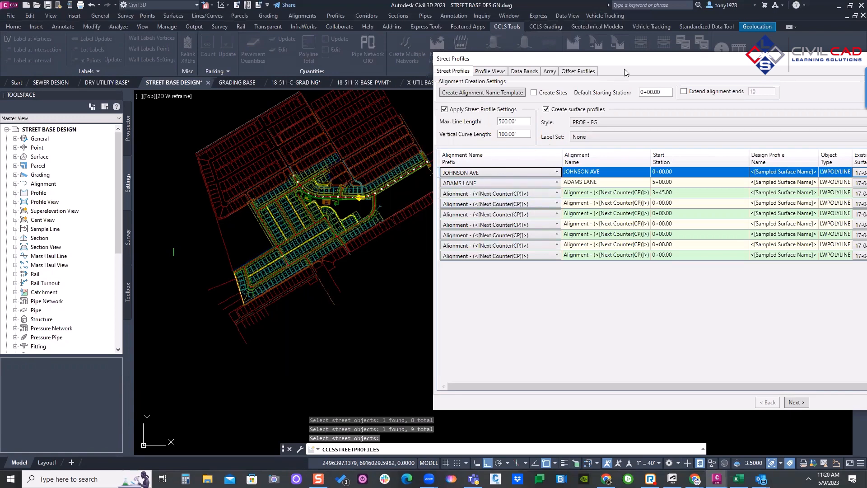
Move the Street Profiles dialog back over the drawing and proceed to the Profile Views settings
{"action": "left_click_drag", "start_coordinate": [629, 68], "coordinate": [321, 65]}
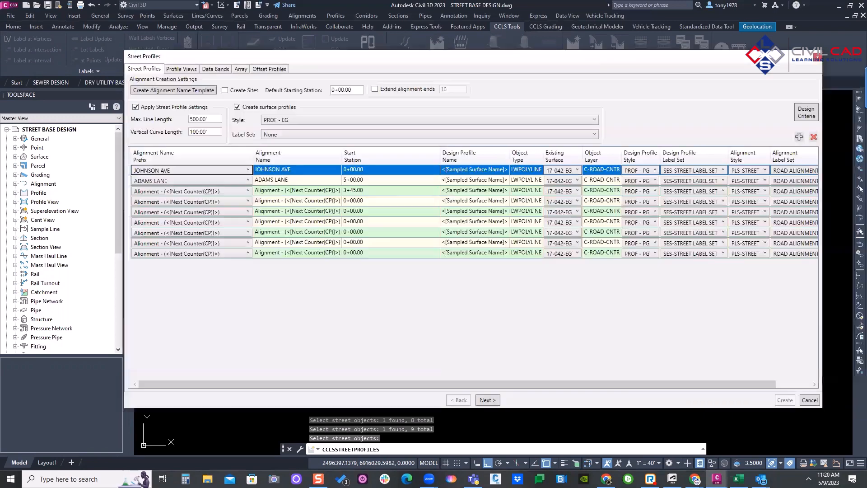
{"action": "left_click", "coordinate": [421, 277]}
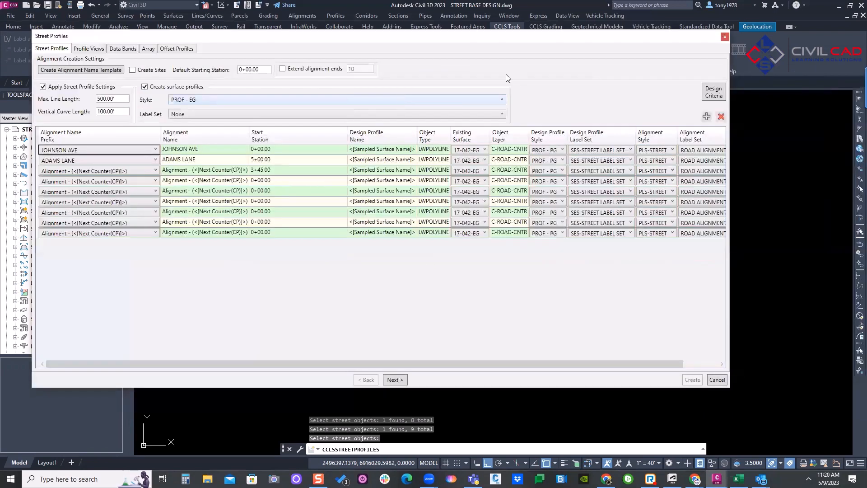
{"action": "left_click", "coordinate": [392, 380]}
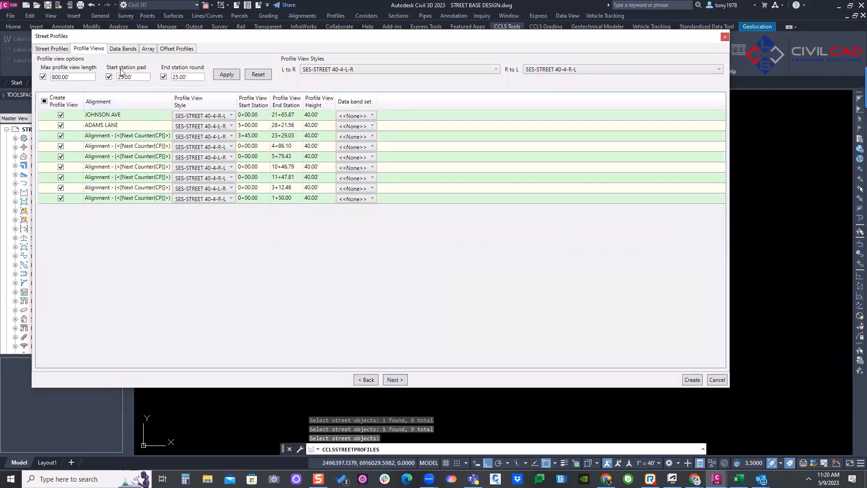
{"action": "mouse_move", "coordinate": [114, 56]}
{"action": "left_mouse_down"}
{"action": "mouse_move", "coordinate": [58, 53]}
{"action": "mouse_move", "coordinate": [63, 107]}
{"action": "left_mouse_up"}
{"action": "mouse_move", "coordinate": [173, 316]}
{"action": "left_mouse_down"}
{"action": "mouse_move", "coordinate": [173, 237]}
{"action": "mouse_move", "coordinate": [389, 329]}
{"action": "mouse_move", "coordinate": [191, 345]}
{"action": "left_mouse_up"}
{"action": "mouse_move", "coordinate": [454, 226]}
{"action": "left_mouse_down"}
{"action": "mouse_move", "coordinate": [461, 344]}
{"action": "mouse_move", "coordinate": [645, 240]}
{"action": "mouse_move", "coordinate": [511, 337]}
{"action": "mouse_move", "coordinate": [469, 346]}
{"action": "left_mouse_up"}
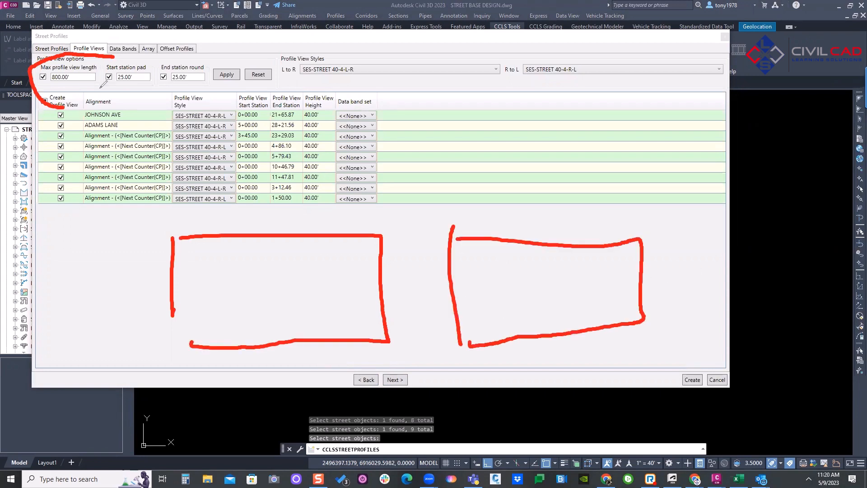
{"action": "mouse_move", "coordinate": [115, 68]}
{"action": "left_mouse_down"}
{"action": "mouse_move", "coordinate": [43, 72]}
{"action": "mouse_move", "coordinate": [40, 85]}
{"action": "left_mouse_up"}
{"action": "mouse_move", "coordinate": [147, 69]}
{"action": "left_mouse_down"}
{"action": "mouse_move", "coordinate": [136, 72]}
{"action": "mouse_move", "coordinate": [158, 88]}
{"action": "left_mouse_up"}
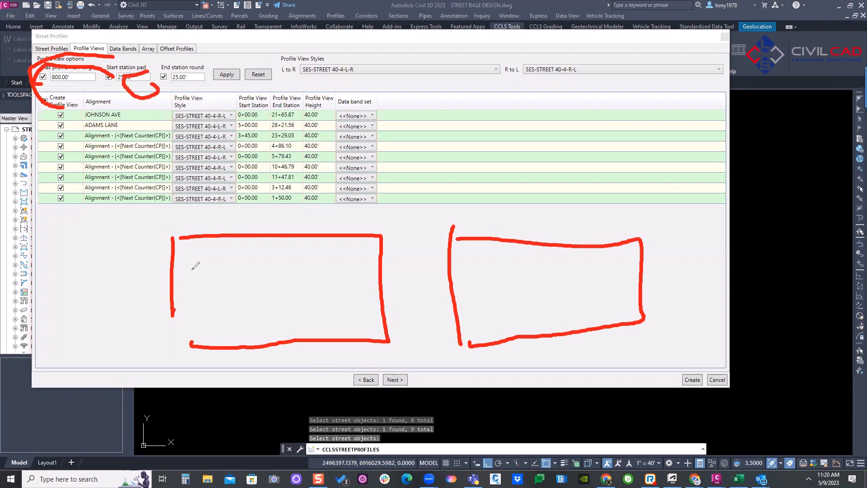
{"action": "mouse_move", "coordinate": [172, 238]}
{"action": "left_mouse_down"}
{"action": "mouse_move", "coordinate": [144, 337]}
{"action": "mouse_move", "coordinate": [169, 339]}
{"action": "left_mouse_up"}
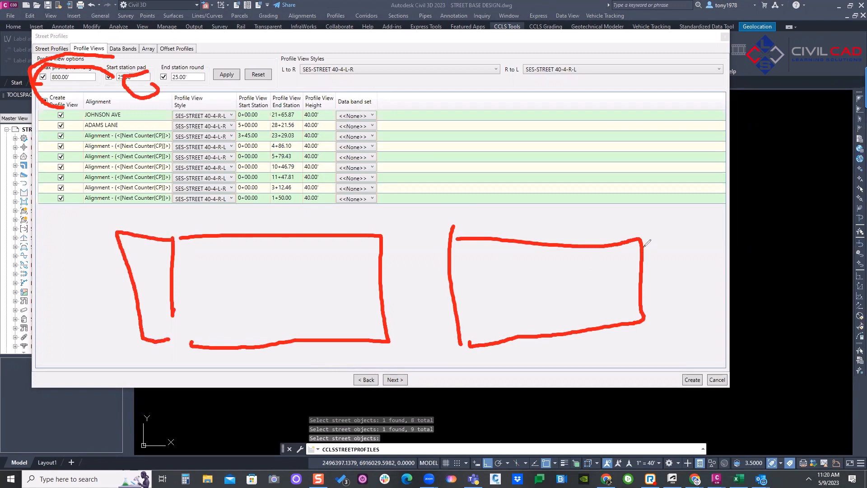
{"action": "mouse_move", "coordinate": [644, 245]}
{"action": "left_mouse_down"}
{"action": "mouse_move", "coordinate": [665, 293]}
{"action": "mouse_move", "coordinate": [630, 321]}
{"action": "left_mouse_up"}
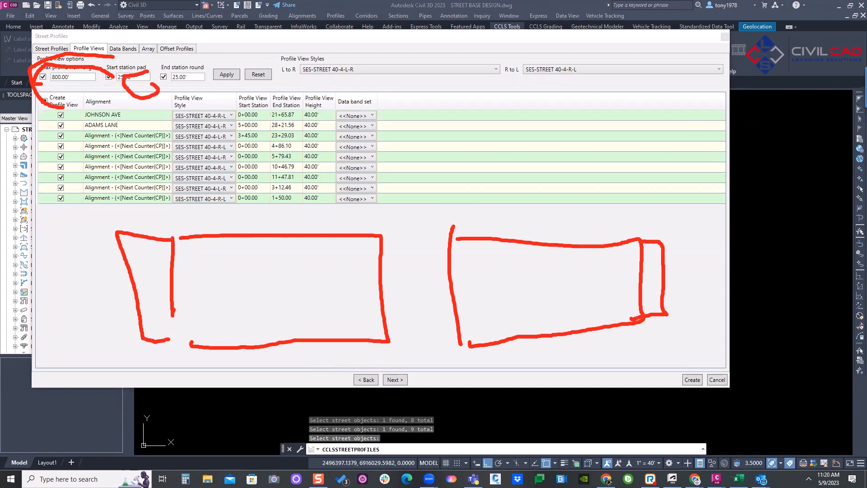
{"action": "key", "text": "Escape"}
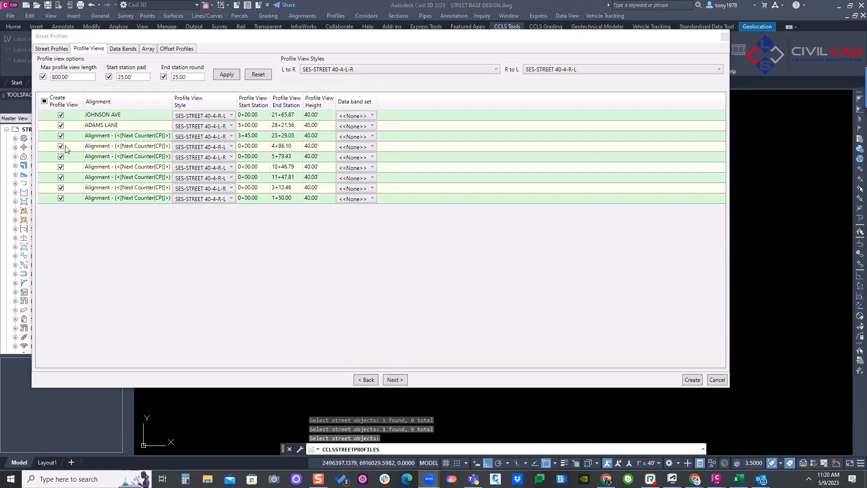
Assign the SWE data band set to the profile views of all listed alignments
{"action": "left_click", "coordinate": [113, 119]}
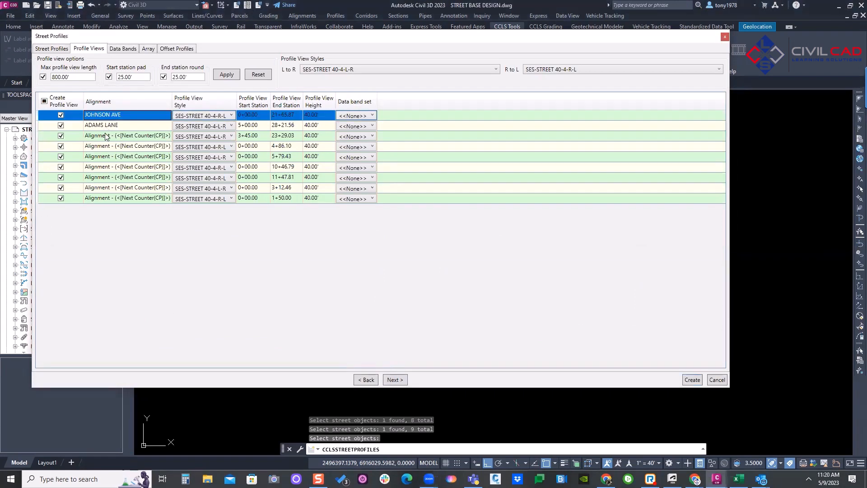
{"action": "left_click", "coordinate": [104, 198], "text": "shift"}
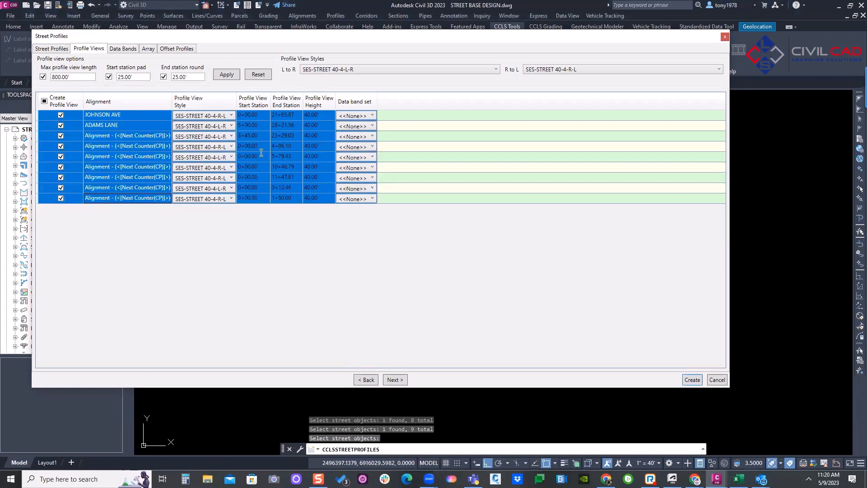
{"action": "left_click", "coordinate": [370, 116]}
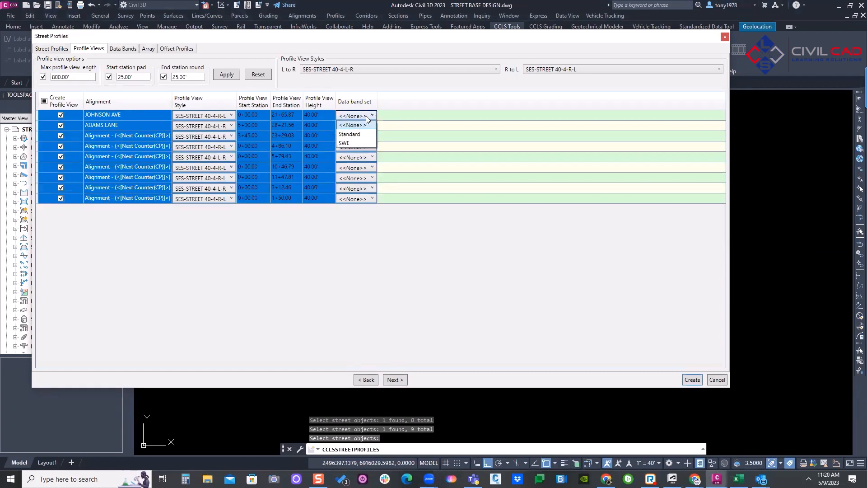
{"action": "left_click", "coordinate": [362, 139]}
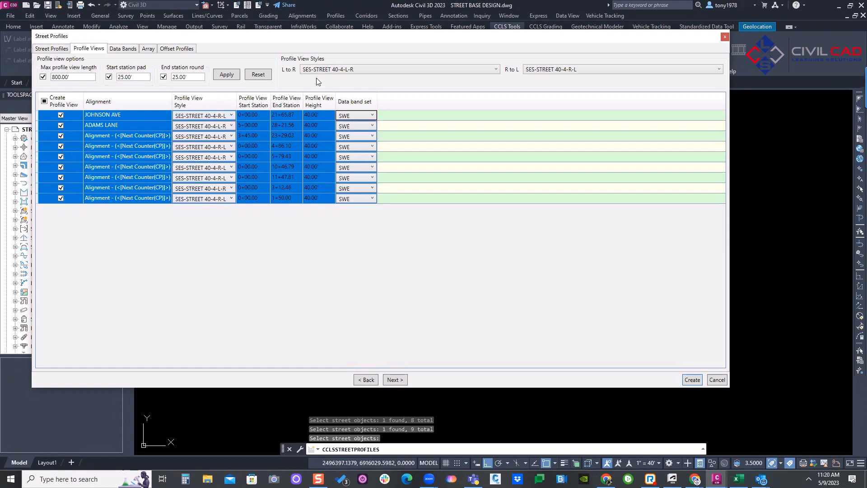
{"action": "mouse_move", "coordinate": [360, 56]}
{"action": "left_mouse_down"}
{"action": "mouse_move", "coordinate": [289, 49]}
{"action": "mouse_move", "coordinate": [347, 65]}
{"action": "left_mouse_up"}
{"action": "left_click_drag", "start_coordinate": [572, 45], "coordinate": [605, 68]}
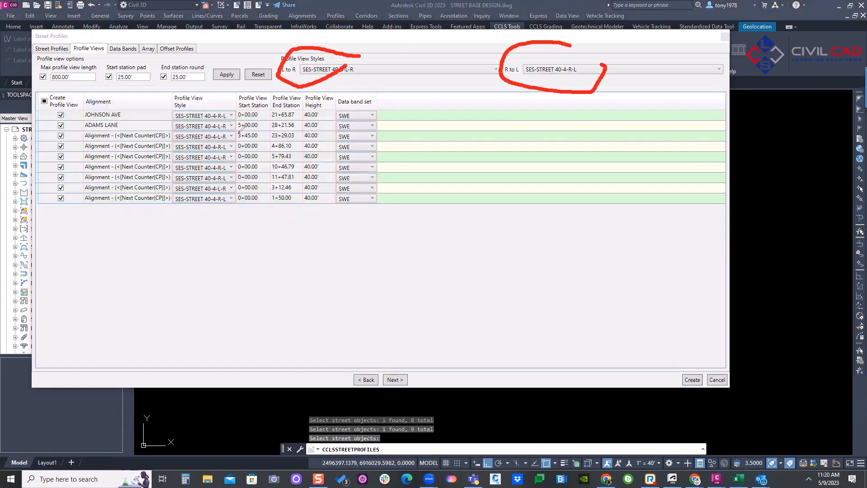
{"action": "mouse_move", "coordinate": [245, 118]}
{"action": "left_mouse_down"}
{"action": "mouse_move", "coordinate": [233, 110]}
{"action": "mouse_move", "coordinate": [166, 130]}
{"action": "mouse_move", "coordinate": [206, 224]}
{"action": "mouse_move", "coordinate": [243, 180]}
{"action": "mouse_move", "coordinate": [250, 113]}
{"action": "left_mouse_up"}
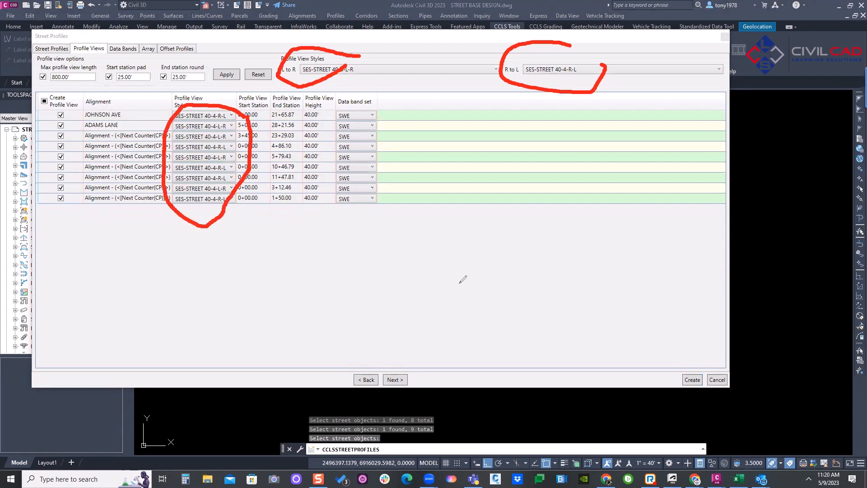
{"action": "left_click_drag", "start_coordinate": [551, 274], "coordinate": [267, 277]}
{"action": "mouse_move", "coordinate": [292, 245]}
{"action": "left_mouse_down"}
{"action": "mouse_move", "coordinate": [257, 278]}
{"action": "mouse_move", "coordinate": [293, 297]}
{"action": "left_mouse_up"}
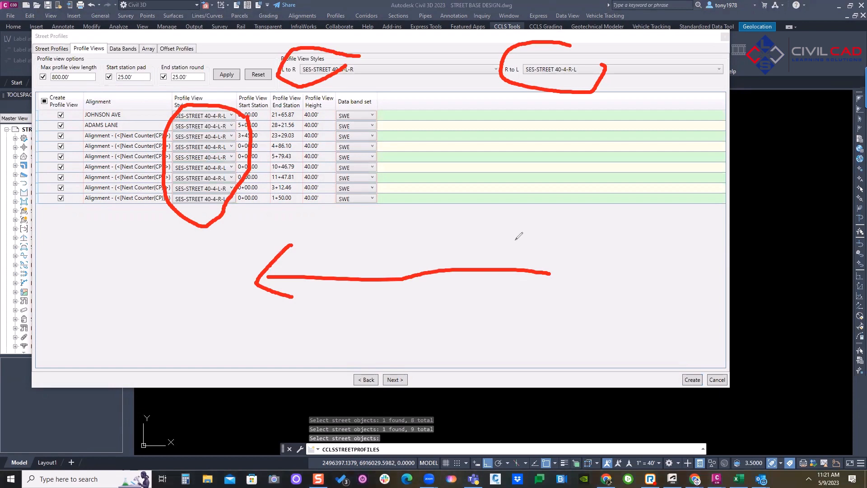
{"action": "mouse_move", "coordinate": [535, 248]}
{"action": "left_mouse_down"}
{"action": "mouse_move", "coordinate": [562, 220]}
{"action": "mouse_move", "coordinate": [567, 249]}
{"action": "mouse_move", "coordinate": [588, 237]}
{"action": "mouse_move", "coordinate": [648, 253]}
{"action": "mouse_move", "coordinate": [556, 207]}
{"action": "mouse_move", "coordinate": [555, 233]}
{"action": "mouse_move", "coordinate": [570, 249]}
{"action": "left_mouse_up"}
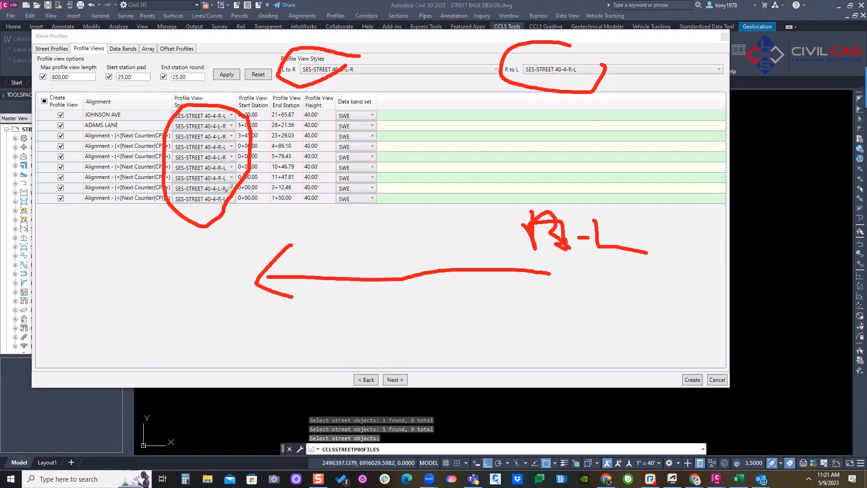
{"action": "mouse_move", "coordinate": [226, 193]}
{"action": "left_mouse_down"}
{"action": "mouse_move", "coordinate": [179, 200]}
{"action": "mouse_move", "coordinate": [187, 205]}
{"action": "left_mouse_up"}
{"action": "mouse_move", "coordinate": [219, 176]}
{"action": "left_mouse_down"}
{"action": "mouse_move", "coordinate": [184, 166]}
{"action": "mouse_move", "coordinate": [221, 166]}
{"action": "left_mouse_up"}
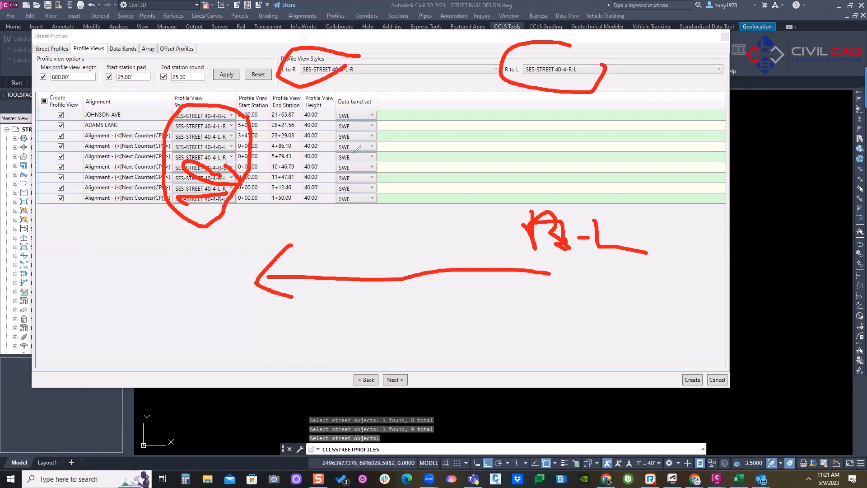
{"action": "mouse_move", "coordinate": [549, 58]}
{"action": "left_mouse_down"}
{"action": "mouse_move", "coordinate": [498, 68]}
{"action": "mouse_move", "coordinate": [575, 96]}
{"action": "mouse_move", "coordinate": [570, 62]}
{"action": "left_mouse_up"}
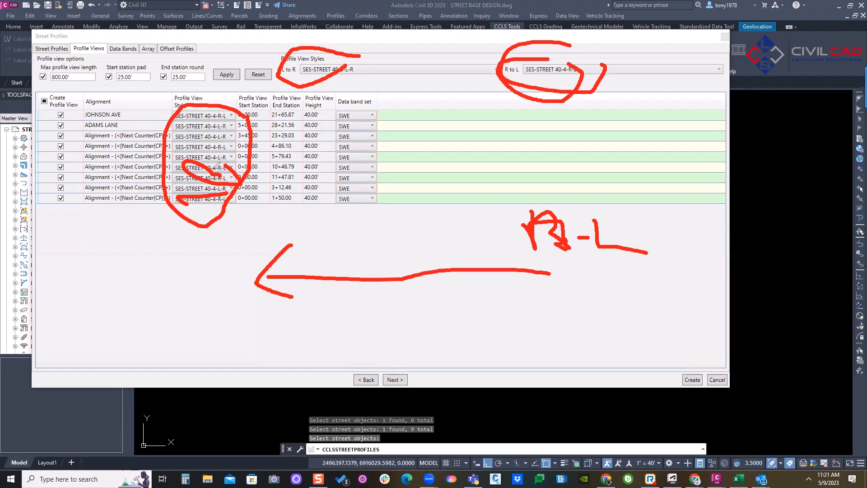
{"action": "mouse_move", "coordinate": [225, 99]}
{"action": "left_mouse_down"}
{"action": "mouse_move", "coordinate": [167, 167]}
{"action": "mouse_move", "coordinate": [246, 158]}
{"action": "left_mouse_up"}
{"action": "left_click_drag", "start_coordinate": [190, 310], "coordinate": [526, 319]}
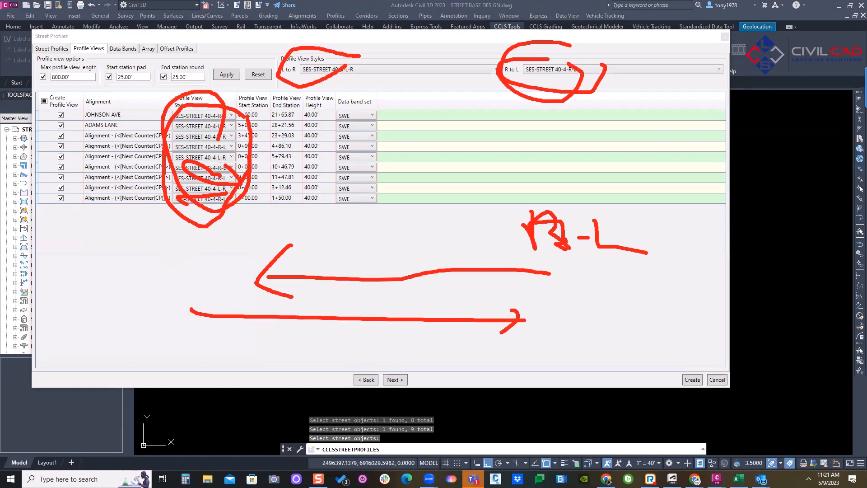
{"action": "key", "text": "e"}
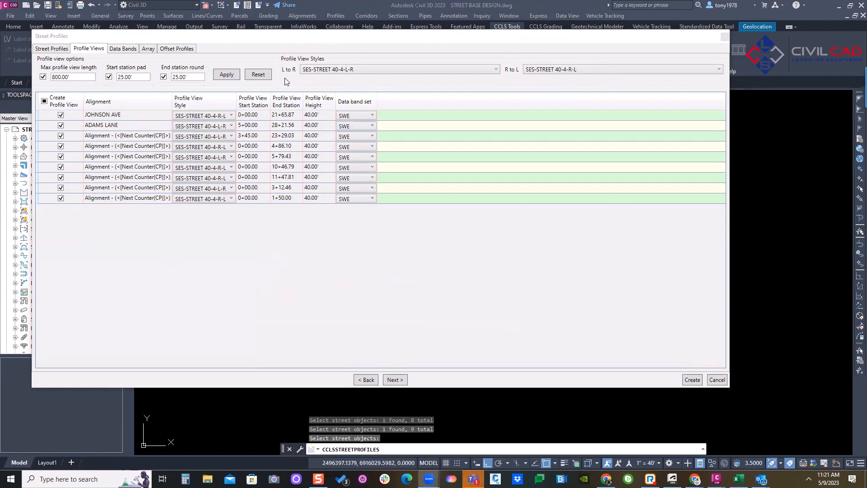
Apply the profile view options with 800' maximum length, 25' start station pad and 25' end station rounding, and proceed to the Data Bands settings
{"action": "left_click", "coordinate": [228, 74]}
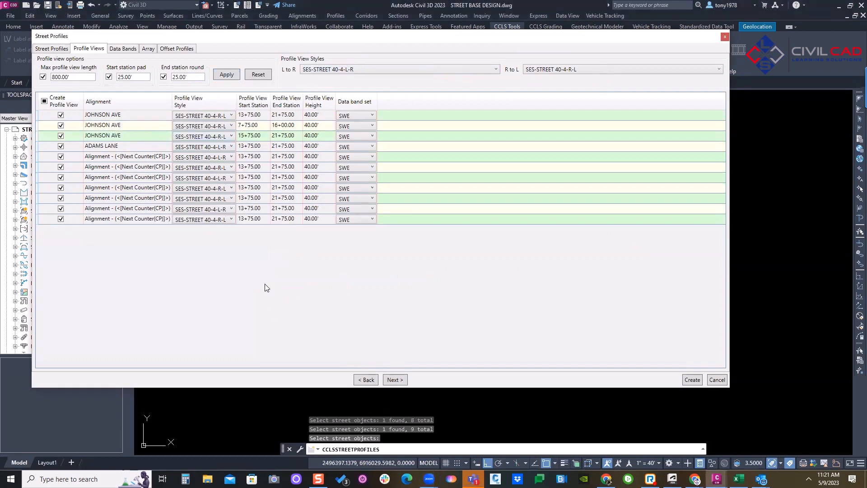
{"action": "left_click", "coordinate": [407, 380]}
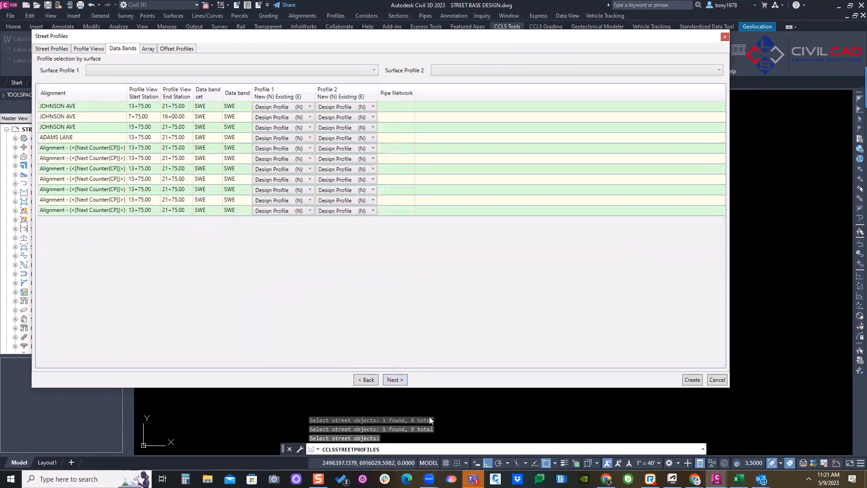
{"action": "mouse_move", "coordinate": [473, 479]}
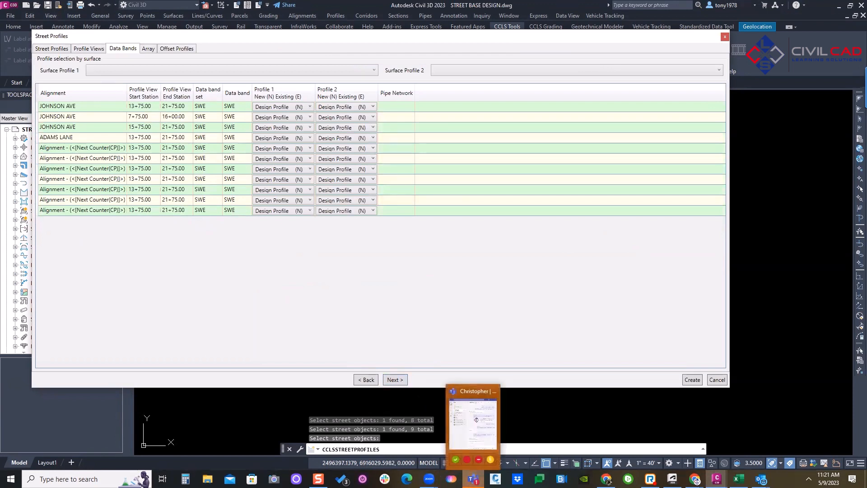
{"action": "left_click", "coordinate": [467, 429]}
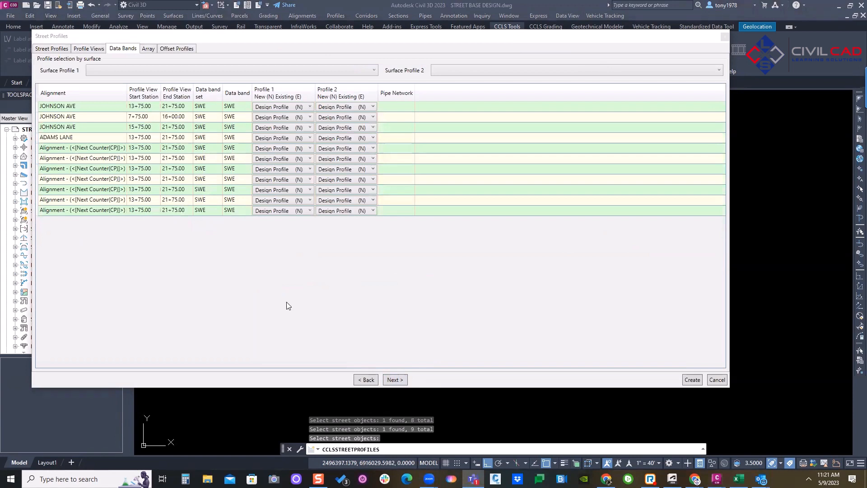
{"action": "left_click", "coordinate": [301, 296]}
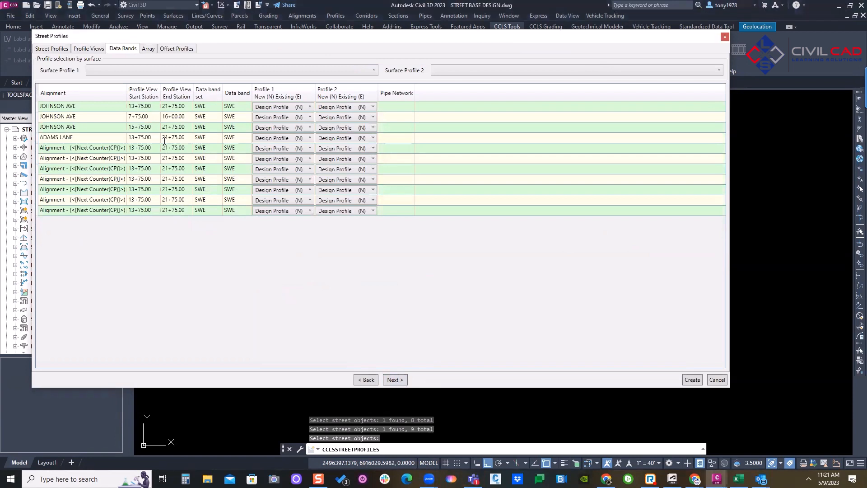
Check the Surface Profile 1 choices for the data bands and proceed to the Array settings
{"action": "left_click", "coordinate": [145, 69]}
{"action": "left_click", "coordinate": [113, 79]}
{"action": "left_click", "coordinate": [395, 379]}
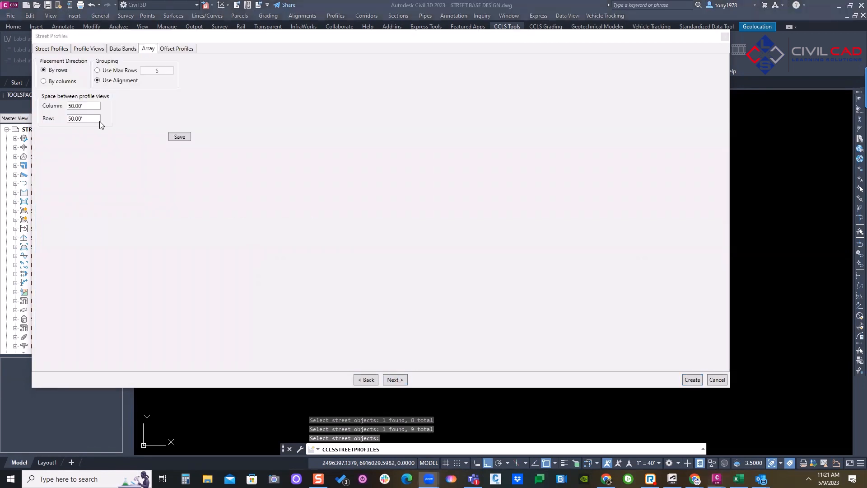
{"action": "left_click_drag", "start_coordinate": [90, 55], "coordinate": [49, 80]}
{"action": "mouse_move", "coordinate": [156, 156]}
{"action": "left_mouse_down"}
{"action": "mouse_move", "coordinate": [170, 214]}
{"action": "mouse_move", "coordinate": [225, 184]}
{"action": "mouse_move", "coordinate": [217, 220]}
{"action": "left_mouse_up"}
{"action": "mouse_move", "coordinate": [275, 199]}
{"action": "left_mouse_down"}
{"action": "mouse_move", "coordinate": [278, 190]}
{"action": "mouse_move", "coordinate": [309, 222]}
{"action": "left_mouse_up"}
{"action": "mouse_move", "coordinate": [350, 203]}
{"action": "left_mouse_down"}
{"action": "mouse_move", "coordinate": [354, 229]}
{"action": "mouse_move", "coordinate": [443, 212]}
{"action": "mouse_move", "coordinate": [402, 226]}
{"action": "left_mouse_up"}
{"action": "mouse_move", "coordinate": [177, 240]}
{"action": "left_mouse_down"}
{"action": "mouse_move", "coordinate": [198, 289]}
{"action": "mouse_move", "coordinate": [177, 240]}
{"action": "left_mouse_up"}
{"action": "left_click_drag", "start_coordinate": [281, 248], "coordinate": [307, 272]}
{"action": "left_click_drag", "start_coordinate": [363, 247], "coordinate": [367, 285]}
{"action": "mouse_move", "coordinate": [364, 248]}
{"action": "left_mouse_down"}
{"action": "mouse_move", "coordinate": [453, 287]}
{"action": "mouse_move", "coordinate": [357, 291]}
{"action": "left_mouse_up"}
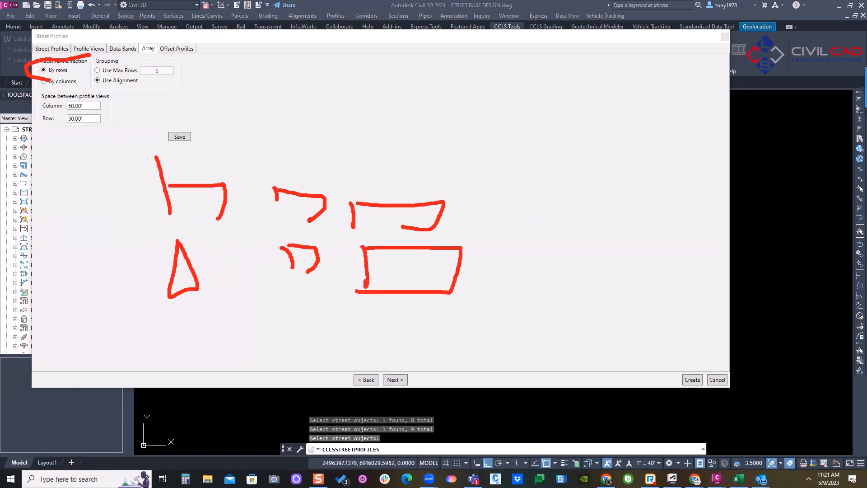
{"action": "mouse_move", "coordinate": [149, 53]}
{"action": "left_mouse_down"}
{"action": "mouse_move", "coordinate": [98, 75]}
{"action": "mouse_move", "coordinate": [155, 91]}
{"action": "left_mouse_up"}
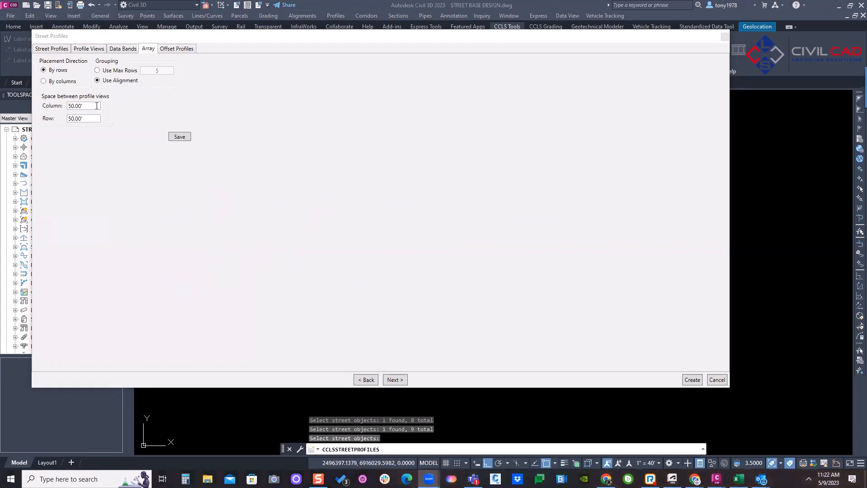
Set the profile view placement direction to By columns, save the array settings, and proceed to the Offset Profiles settings
{"action": "left_click", "coordinate": [91, 117]}
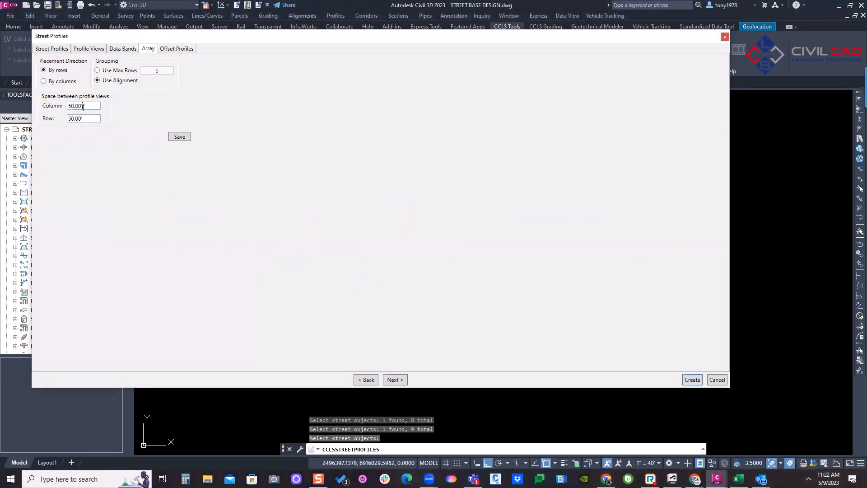
{"action": "left_click", "coordinate": [43, 82]}
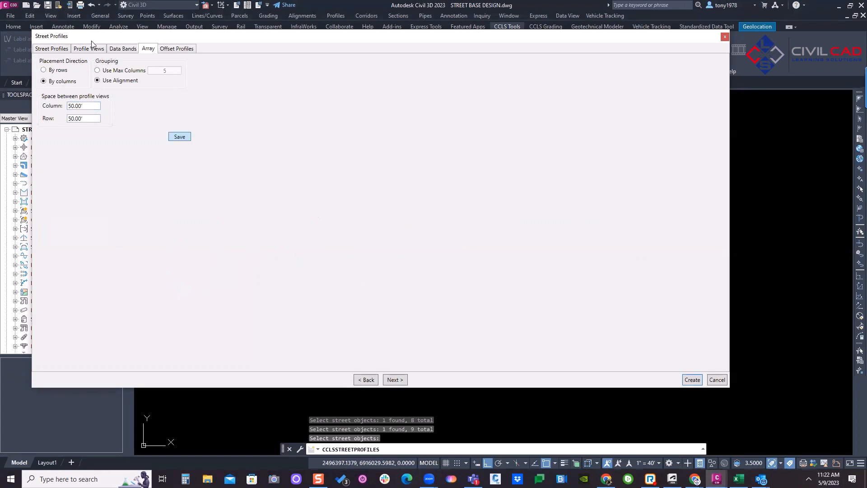
{"action": "left_click", "coordinate": [182, 139]}
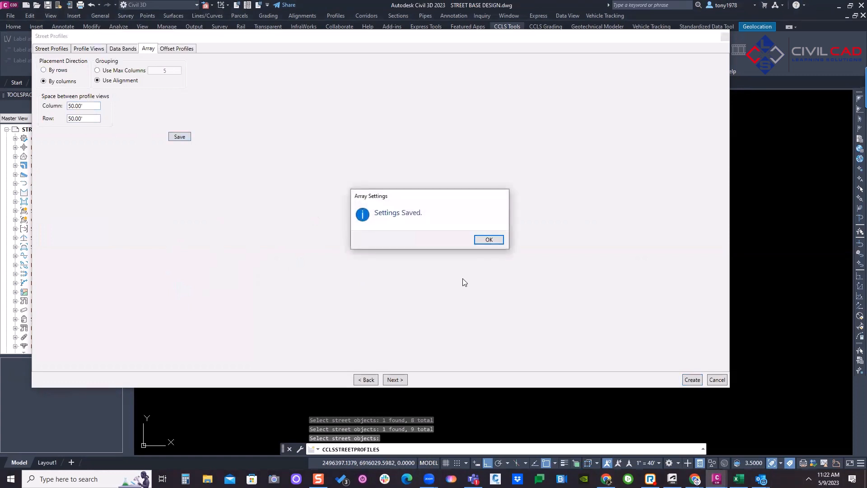
{"action": "left_click", "coordinate": [491, 242]}
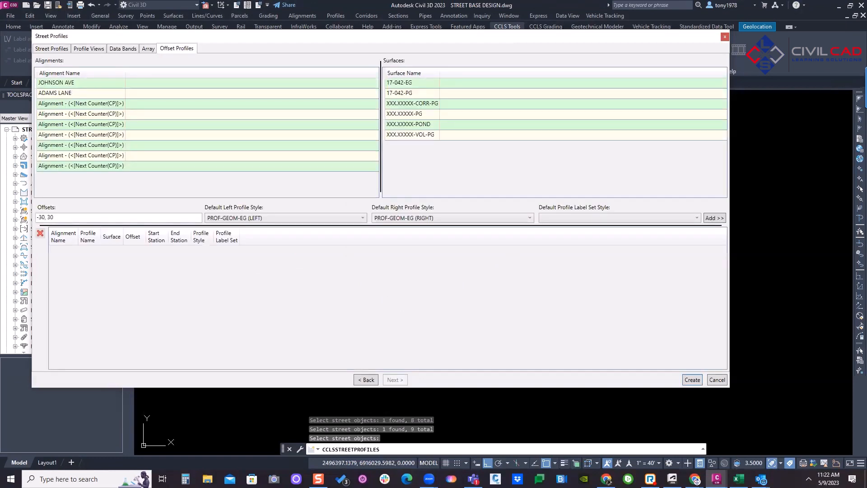
{"action": "left_click", "coordinate": [696, 480]}
{"action": "left_click_drag", "start_coordinate": [130, 325], "coordinate": [442, 320]}
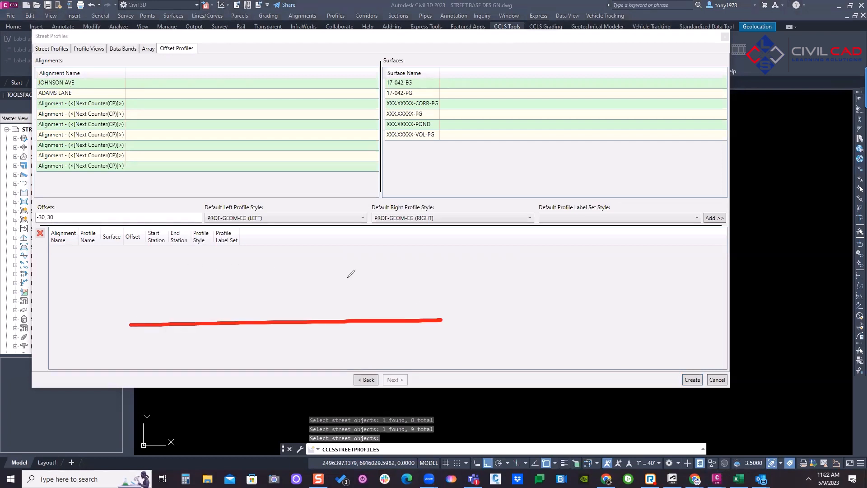
{"action": "left_click_drag", "start_coordinate": [352, 279], "coordinate": [149, 275]}
{"action": "left_click_drag", "start_coordinate": [130, 373], "coordinate": [437, 357]}
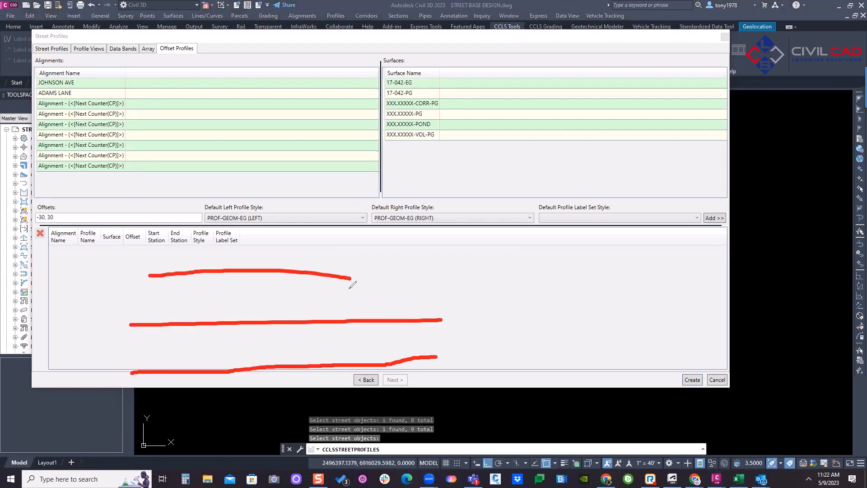
{"action": "mouse_move", "coordinate": [342, 271]}
{"action": "left_mouse_down"}
{"action": "mouse_move", "coordinate": [367, 274]}
{"action": "mouse_move", "coordinate": [388, 253]}
{"action": "mouse_move", "coordinate": [403, 273]}
{"action": "mouse_move", "coordinate": [431, 255]}
{"action": "left_mouse_up"}
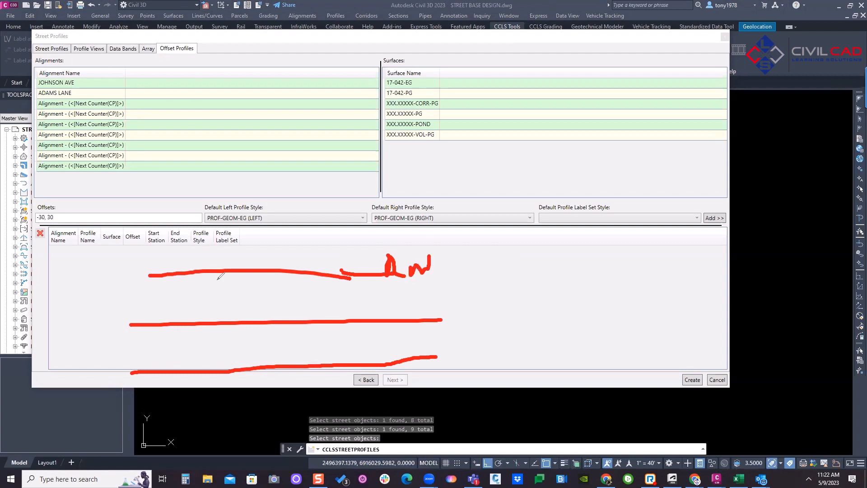
{"action": "left_click_drag", "start_coordinate": [90, 270], "coordinate": [443, 270]}
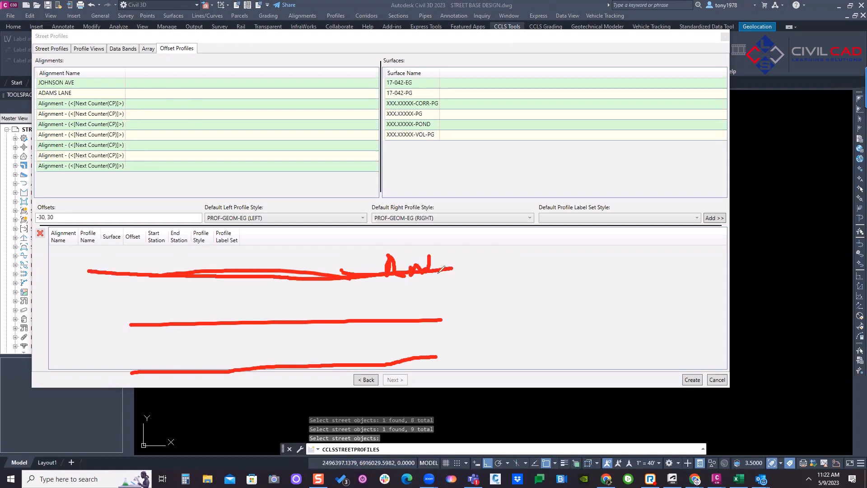
{"action": "left_click_drag", "start_coordinate": [52, 384], "coordinate": [520, 368]}
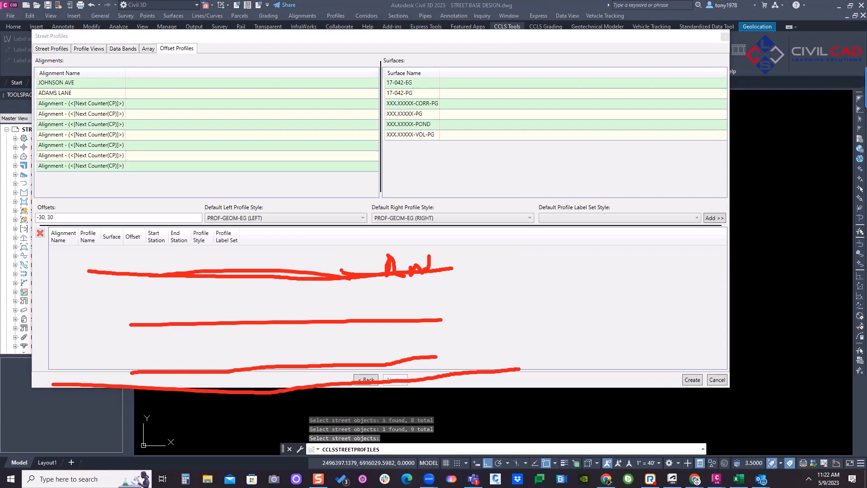
{"action": "key", "text": "Escape"}
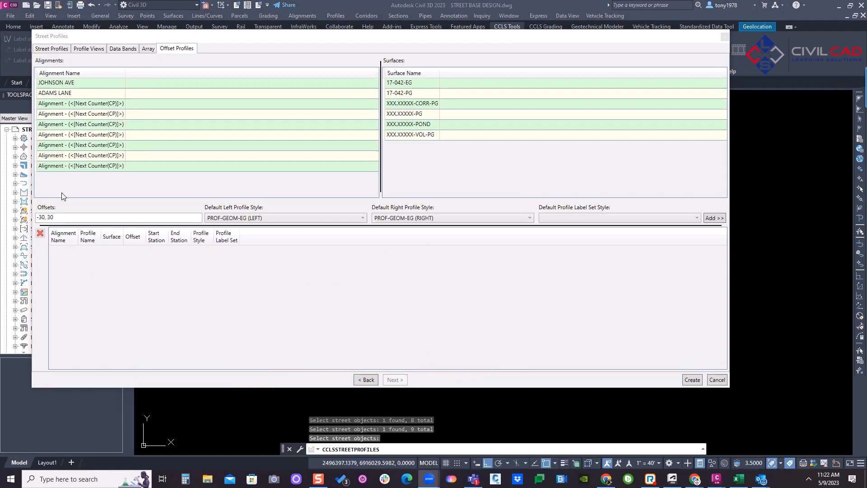
Select the 17-042-PG surface and review the available default left and right profile styles
{"action": "left_click", "coordinate": [412, 95]}
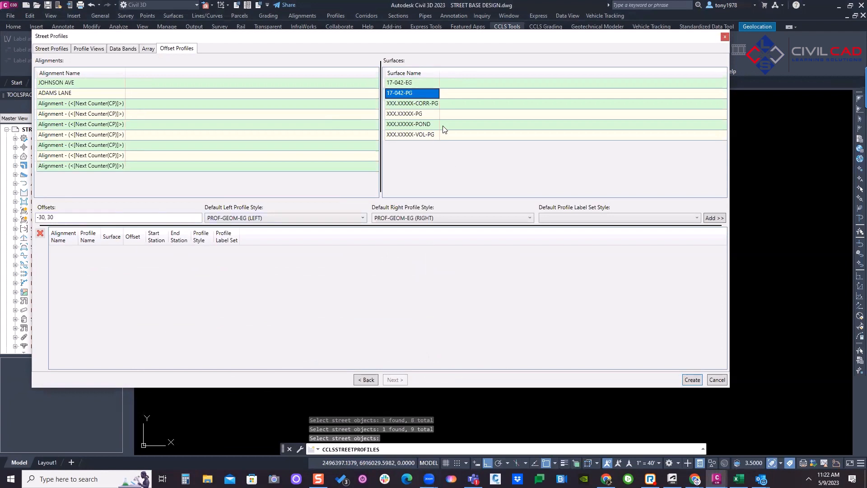
{"action": "left_click", "coordinate": [271, 222]}
{"action": "left_click", "coordinate": [379, 221]}
{"action": "left_click", "coordinate": [446, 220]}
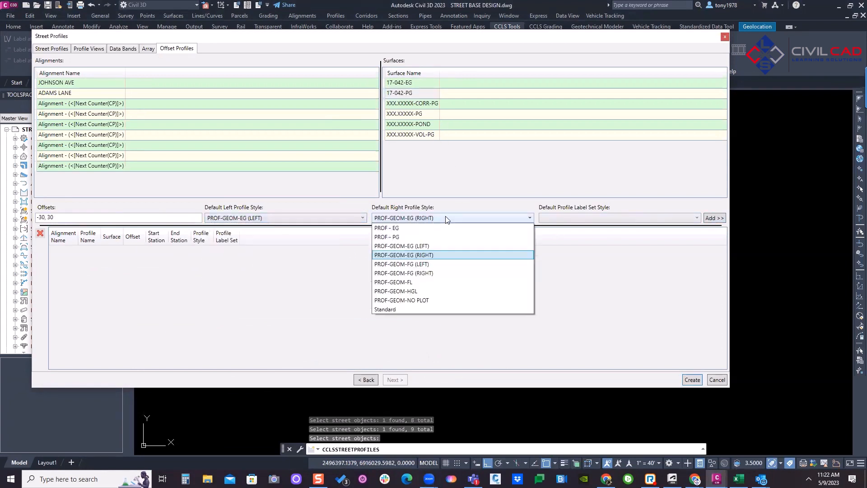
{"action": "left_click", "coordinate": [446, 218]}
{"action": "left_click", "coordinate": [274, 220]}
{"action": "left_click", "coordinate": [275, 220]}
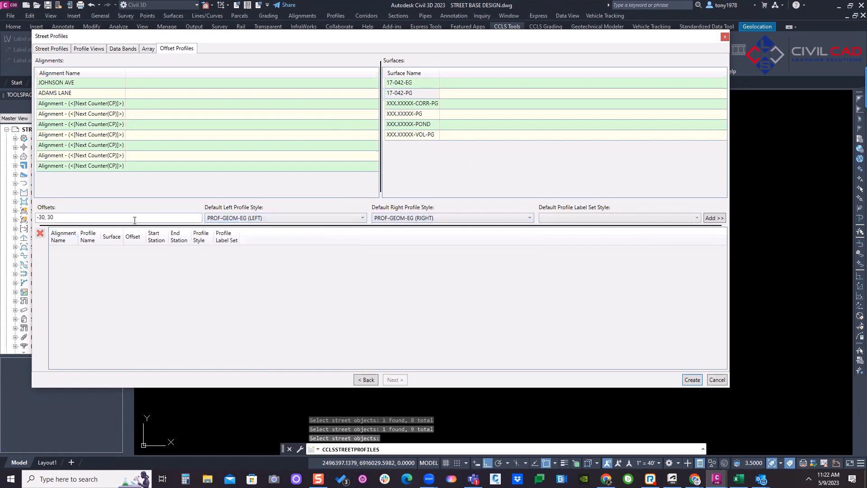
Set the profile offsets to -50, 50 and check the default profile label set style choices
{"action": "left_click_drag", "start_coordinate": [86, 220], "coordinate": [25, 229]}
{"action": "left_click", "coordinate": [39, 219]}
{"action": "key", "text": "Delete"}
{"action": "type", "text": "5"}
{"action": "left_click", "coordinate": [564, 222]}
{"action": "left_click", "coordinate": [565, 224]}
Add offset profiles for all nine alignments using the 17-042-PG surface at the -50, 50 offsets
{"action": "left_click", "coordinate": [85, 89]}
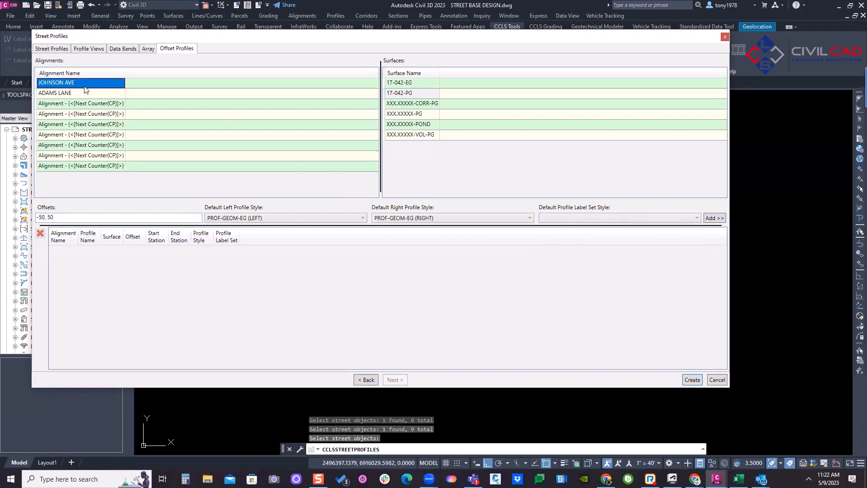
{"action": "left_click", "coordinate": [104, 166], "text": "shift"}
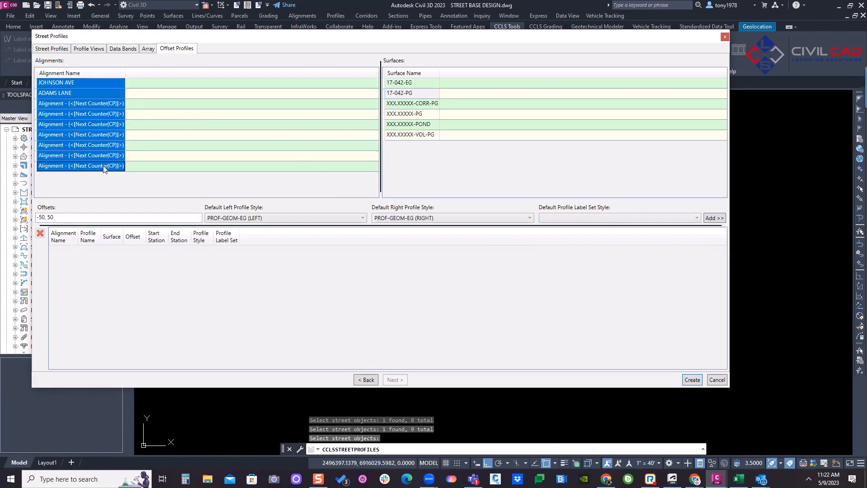
{"action": "left_click", "coordinate": [408, 94]}
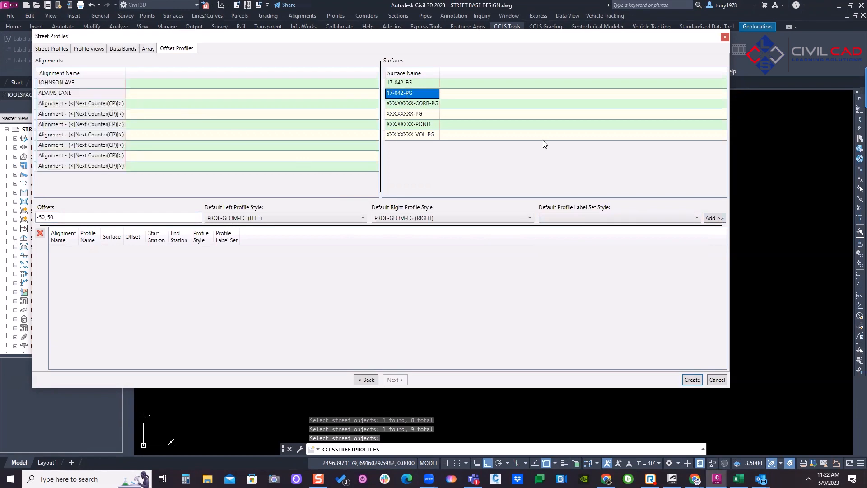
{"action": "left_click", "coordinate": [708, 219]}
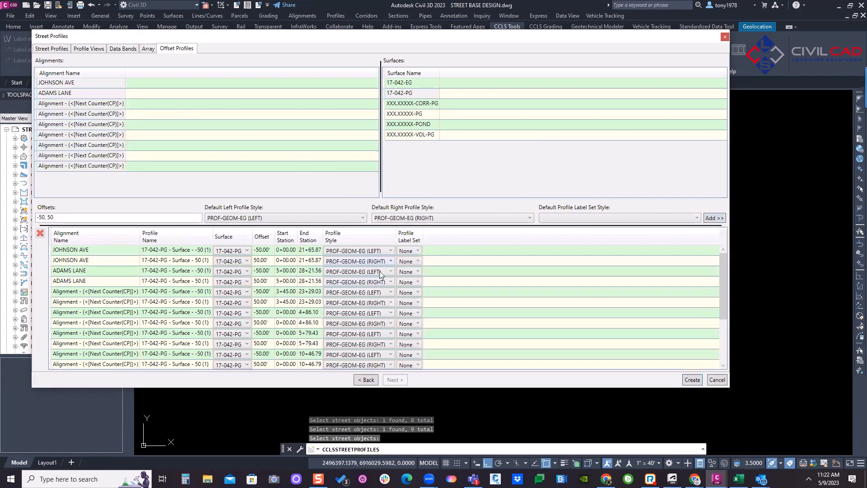
Review the added offset profiles and check the profile style and surface choices for the JOHNSON AVE entries
{"action": "scroll", "coordinate": [462, 294], "scroll_direction": "up", "scroll_amount": 2}
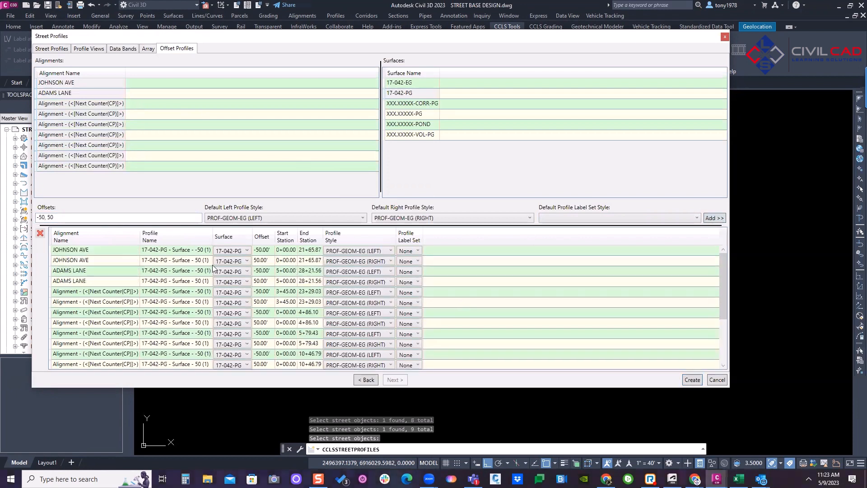
{"action": "scroll", "coordinate": [155, 274], "scroll_direction": "down", "scroll_amount": 3}
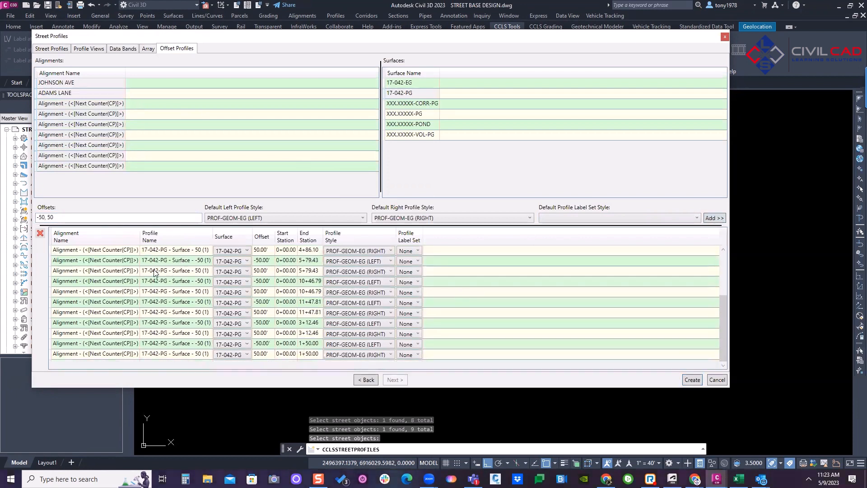
{"action": "scroll", "coordinate": [155, 274], "scroll_direction": "up", "scroll_amount": 3}
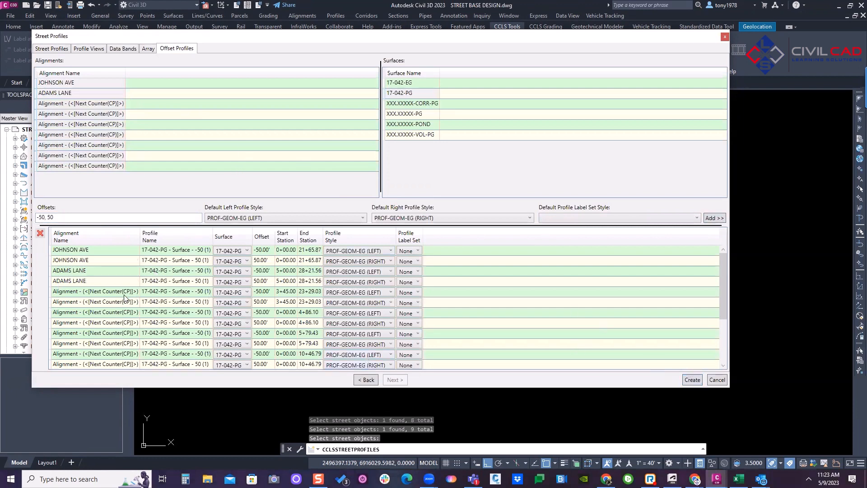
{"action": "left_click", "coordinate": [158, 291]}
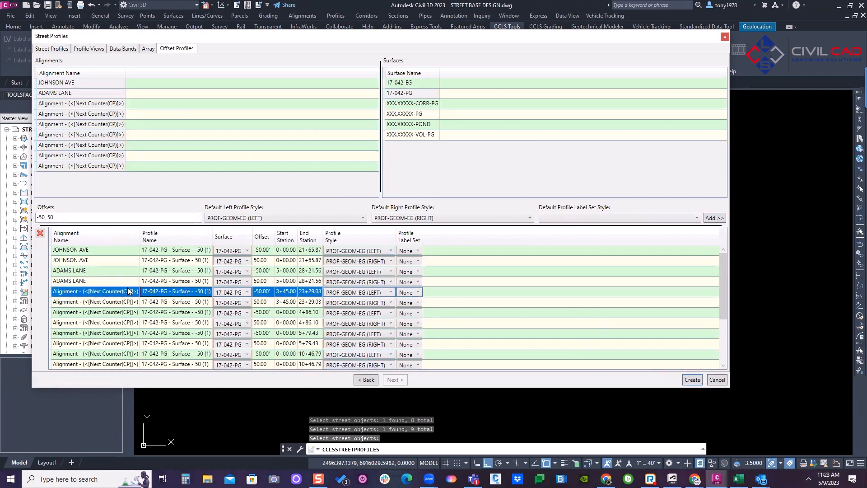
{"action": "left_click", "coordinate": [84, 261]}
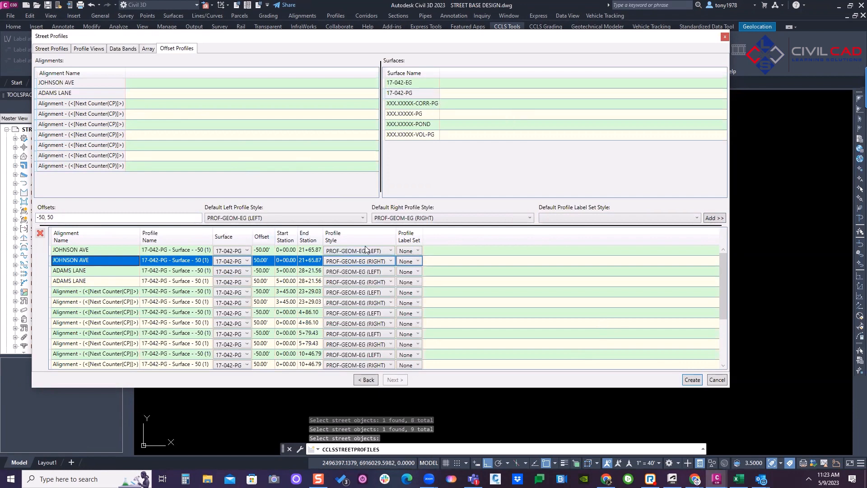
{"action": "left_click", "coordinate": [379, 253]}
{"action": "left_click", "coordinate": [338, 274]}
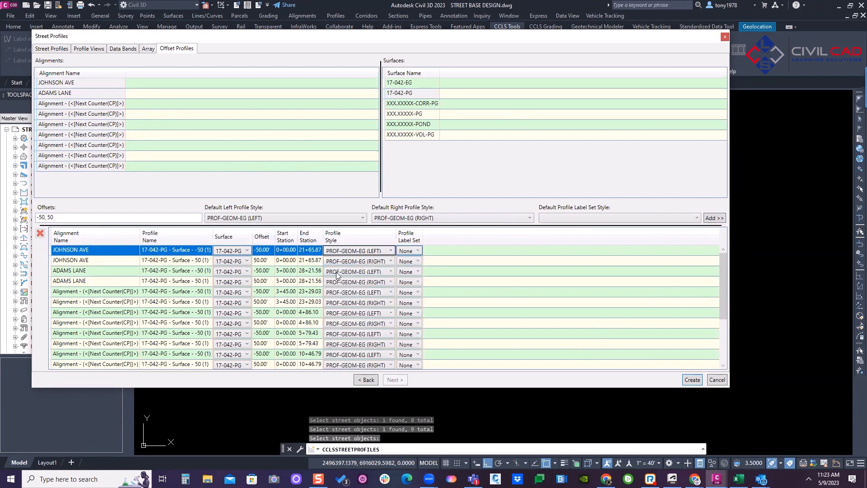
{"action": "left_click", "coordinate": [227, 256]}
Select the listed offset profiles and set the surface of the -50.00' profile starting at station 3+45.00 to 17-042-EG
{"action": "left_click", "coordinate": [101, 265]}
{"action": "left_click_drag", "start_coordinate": [96, 368], "coordinate": [96, 378], "text": "shift"}
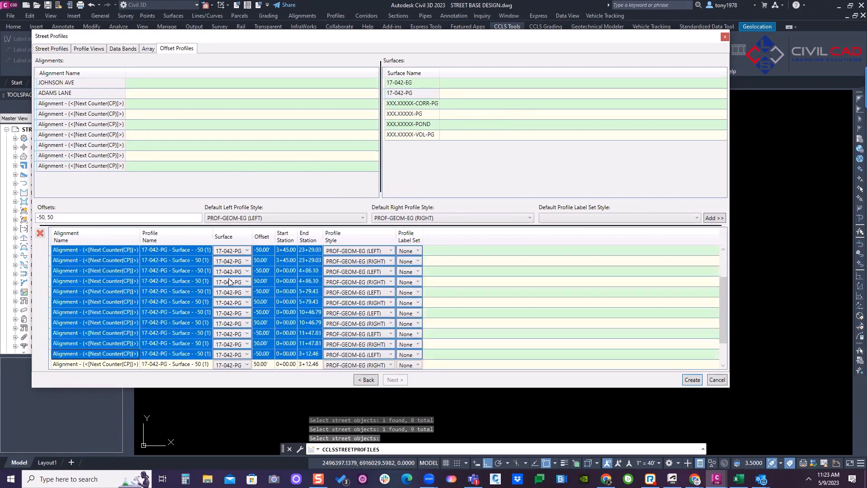
{"action": "left_click", "coordinate": [245, 253]}
{"action": "left_click", "coordinate": [233, 263]}
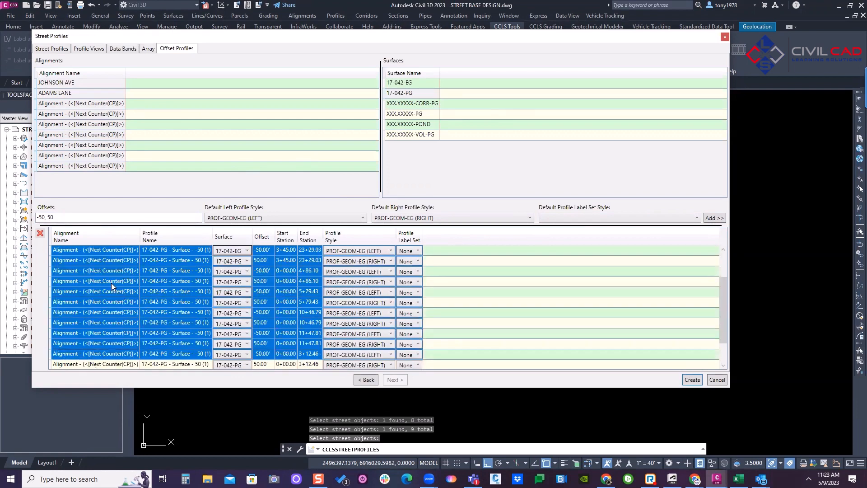
{"action": "left_click", "coordinate": [121, 285]}
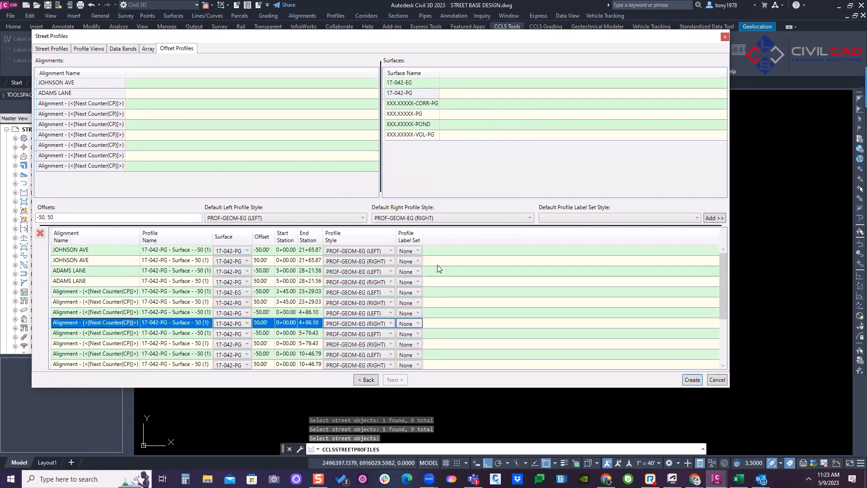
Create the street profiles and place the array of profile views in the empty area east of the subdivision plan
{"action": "left_click", "coordinate": [693, 380]}
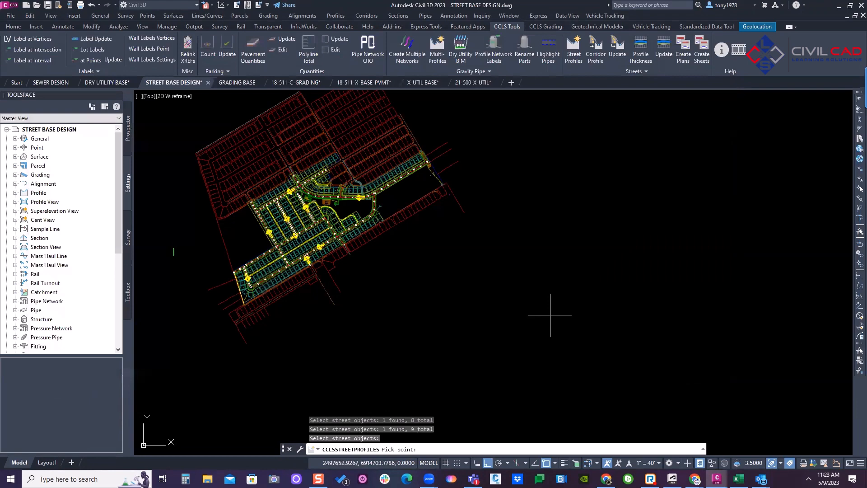
{"action": "middle_click_drag", "start_coordinate": [533, 251], "coordinate": [417, 264]}
{"action": "left_click", "coordinate": [441, 226]}
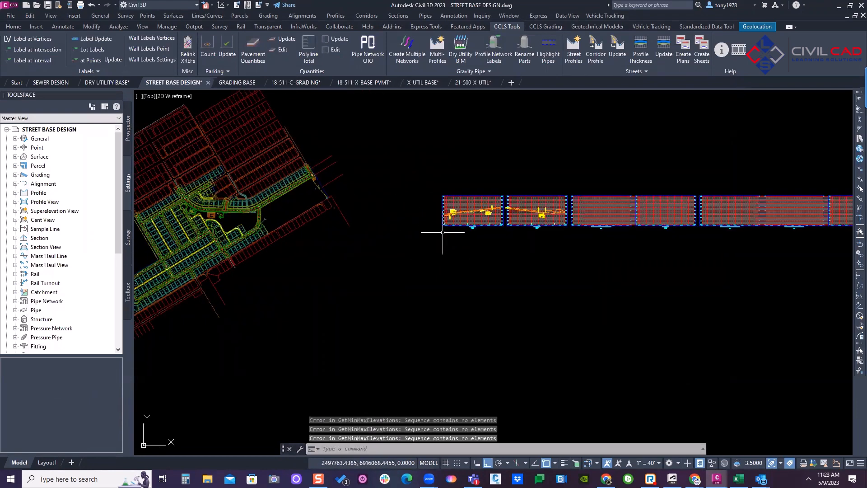
{"action": "key", "text": "Escape"}
{"action": "key", "text": "Escape"}
Inspect the ADAMS LANE profile view and the rest of the created profile view array
{"action": "scroll", "coordinate": [426, 216], "scroll_direction": "up", "scroll_amount": 8}
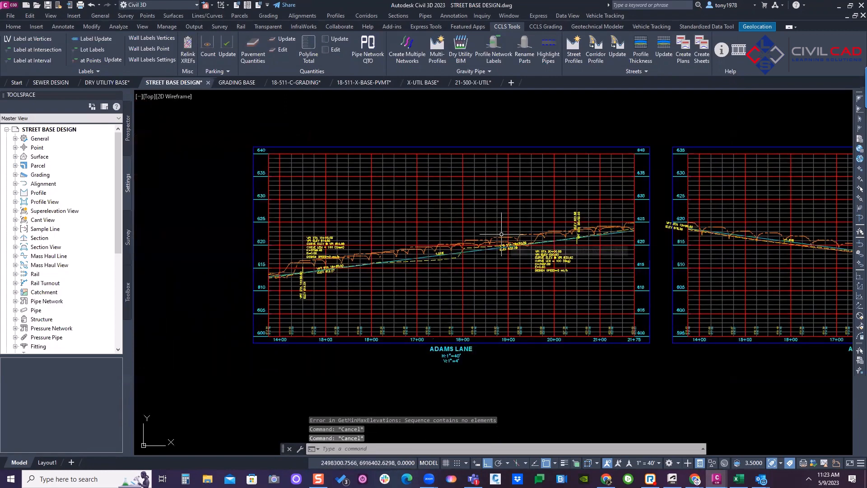
{"action": "scroll", "coordinate": [501, 234], "scroll_direction": "down", "scroll_amount": 10}
{"action": "scroll", "coordinate": [693, 232], "scroll_direction": "up", "scroll_amount": 5}
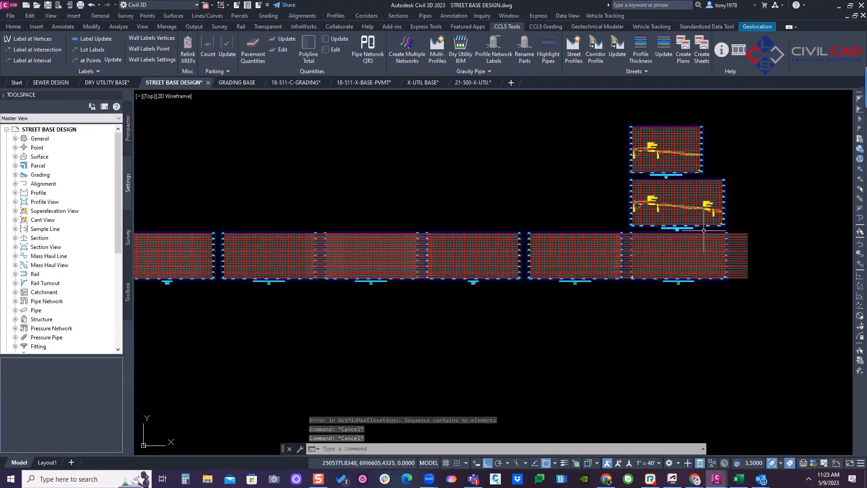
{"action": "scroll", "coordinate": [587, 231], "scroll_direction": "down", "scroll_amount": 6}
{"action": "scroll", "coordinate": [500, 230], "scroll_direction": "up", "scroll_amount": 3}
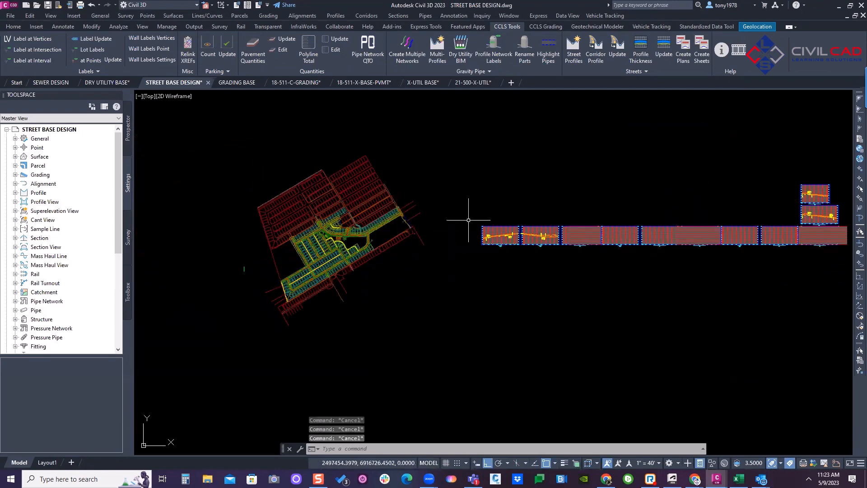
Undo the street profiles creation and return to the plan view of the subdivision
{"action": "type", "text": "u"}
{"action": "key", "text": "Return"}
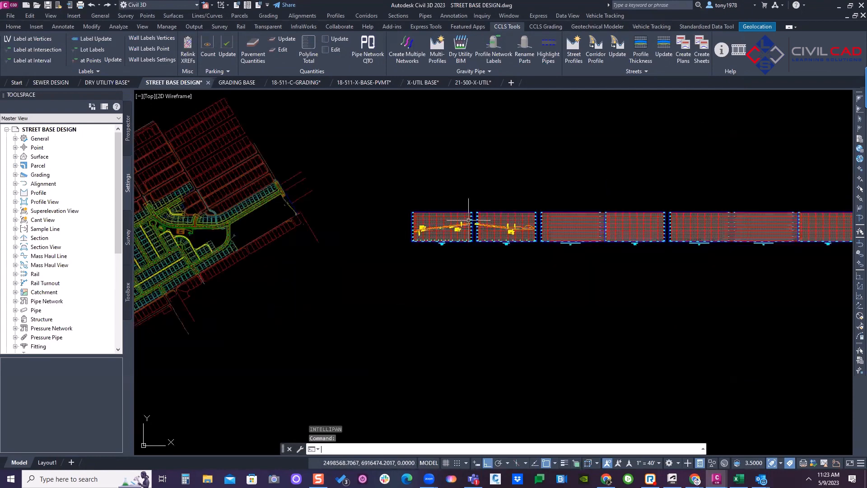
{"action": "type", "text": "u"}
{"action": "key", "text": "Return"}
{"action": "type", "text": "u"}
{"action": "key", "text": "Return"}
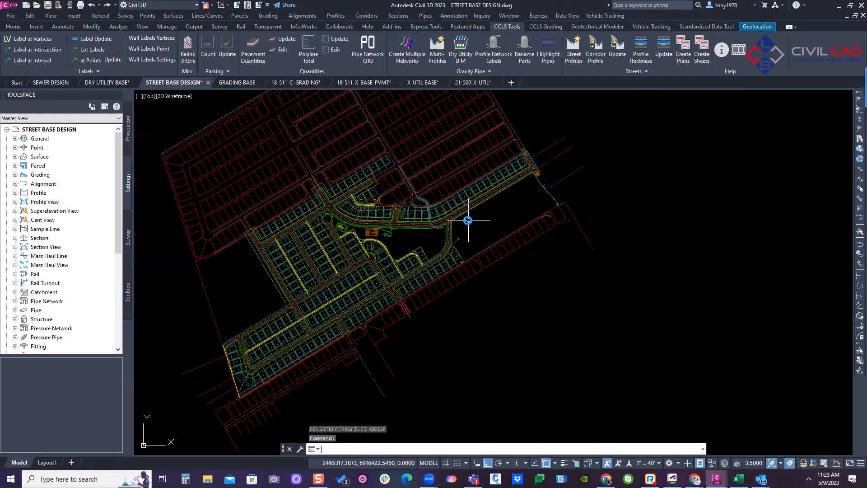
{"action": "scroll", "coordinate": [468, 220], "scroll_direction": "up", "scroll_amount": 2}
{"action": "key", "text": "Escape"}
{"action": "key", "text": "Escape"}
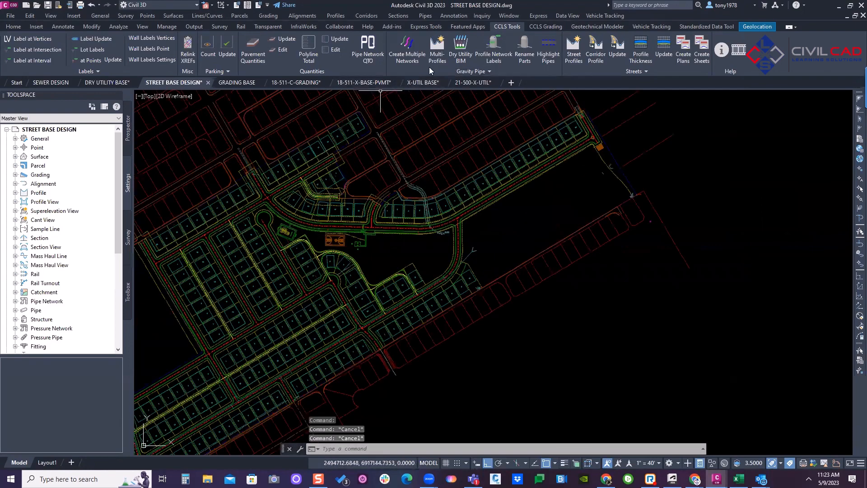
{"action": "left_click", "coordinate": [579, 54]}
{"action": "scroll", "coordinate": [464, 215], "scroll_direction": "up", "scroll_amount": 3}
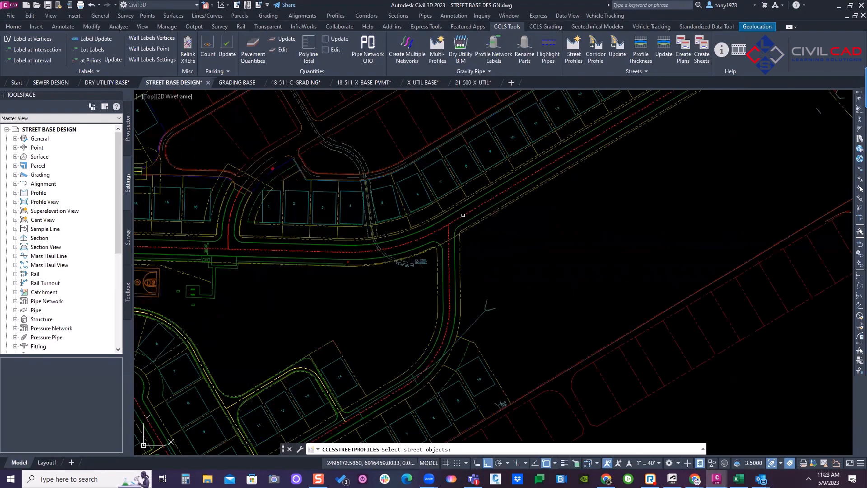
{"action": "key", "text": "Escape"}
Redraw all viewports and audit the drawing for errors
{"action": "type", "text": "ra"}
{"action": "key", "text": "Return"}
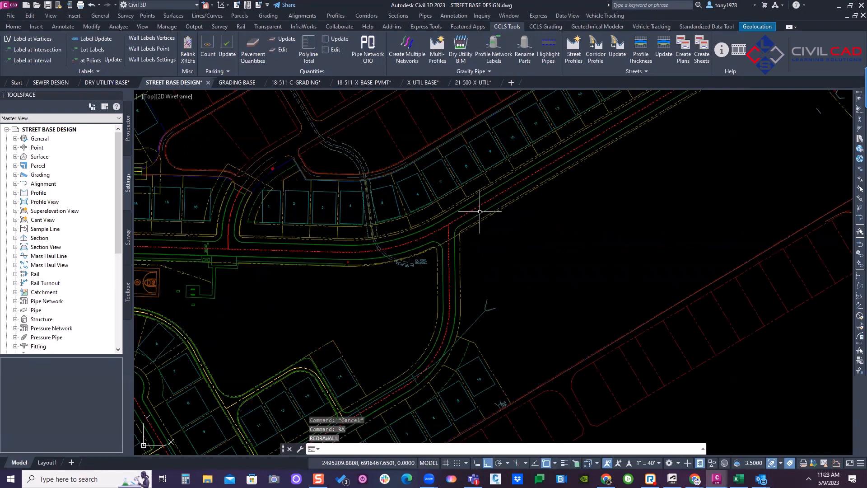
{"action": "type", "text": "AUDIT"}
{"action": "key", "text": "Return"}
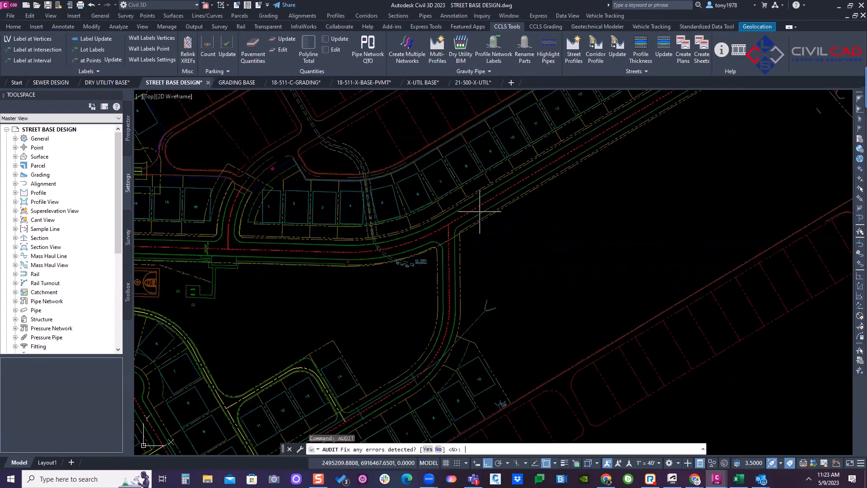
{"action": "key", "text": "Return"}
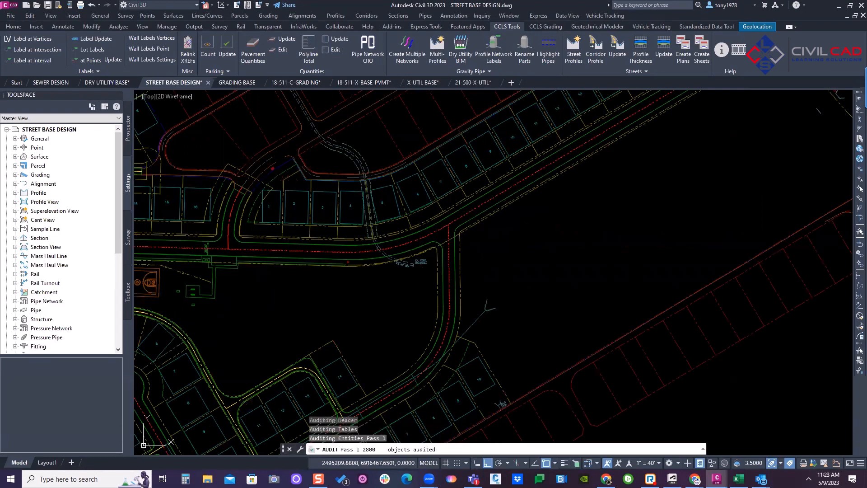
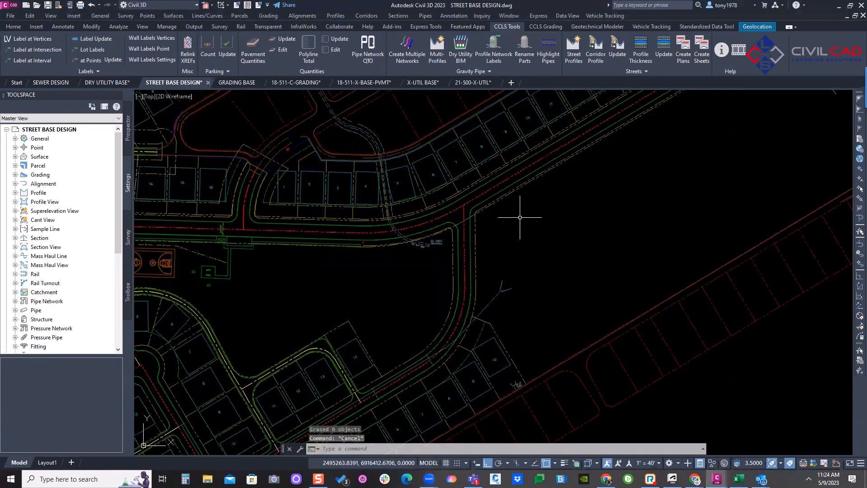
Check which surfaces are defined in the STREET BASE DESIGN drawing
{"action": "left_click", "coordinate": [127, 135]}
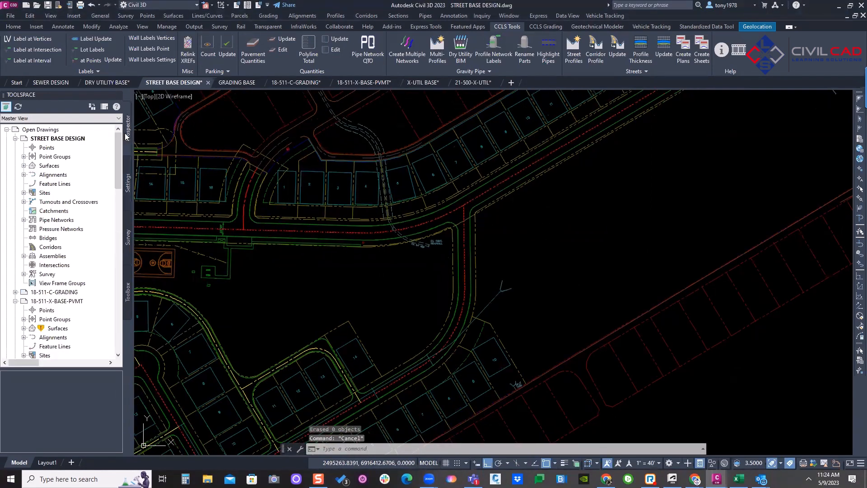
{"action": "left_click", "coordinate": [23, 166]}
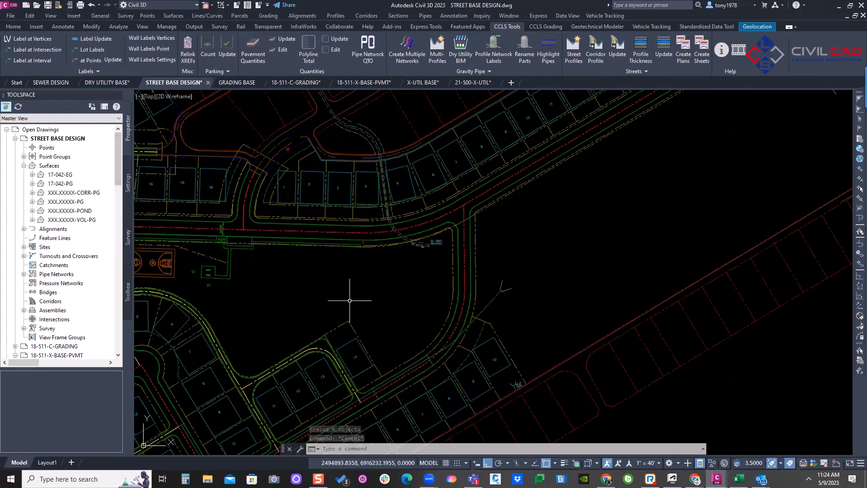
{"action": "scroll", "coordinate": [349, 301], "scroll_direction": "down", "scroll_amount": 1}
{"action": "key", "text": "Escape"}
{"action": "scroll", "coordinate": [310, 290], "scroll_direction": "down", "scroll_amount": 5}
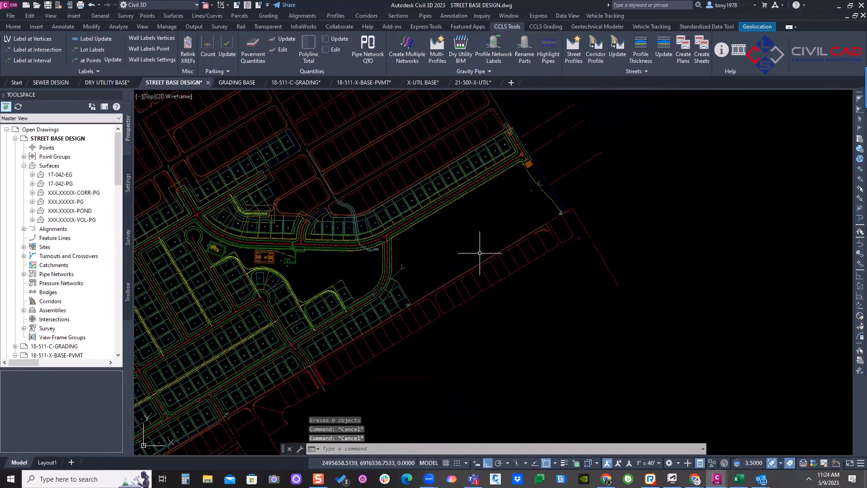
{"action": "left_click", "coordinate": [574, 56]}
{"action": "scroll", "coordinate": [386, 229], "scroll_direction": "up", "scroll_amount": 3}
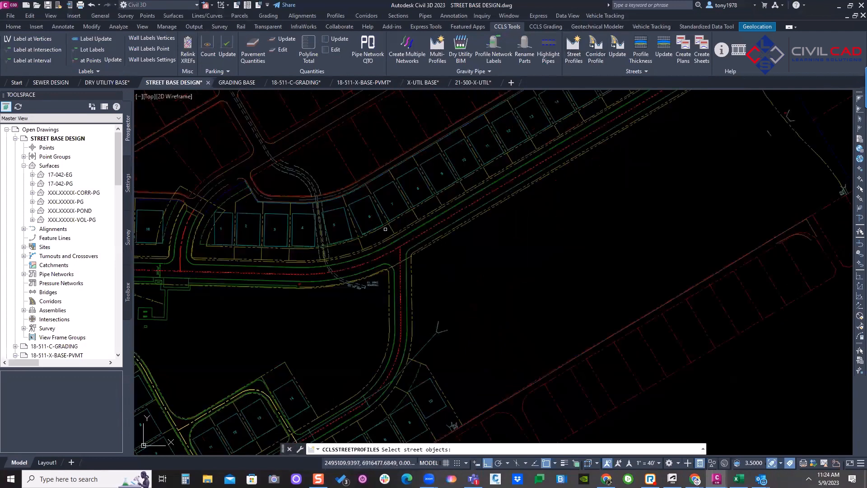
{"action": "scroll", "coordinate": [433, 249], "scroll_direction": "down", "scroll_amount": 2}
{"action": "key", "text": "Escape"}
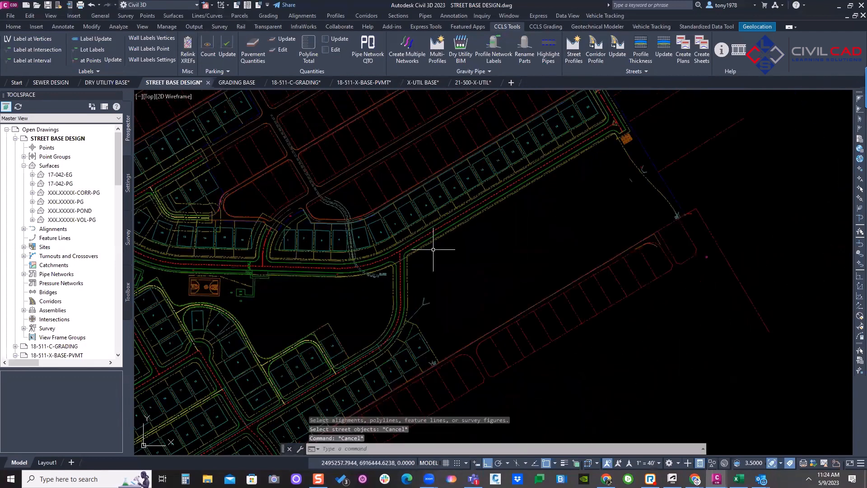
Regenerate the drawing and start Street Profiles with four street centerline polylines from the subdivision plan selected
{"action": "type", "text": "rea"}
{"action": "key", "text": "Return"}
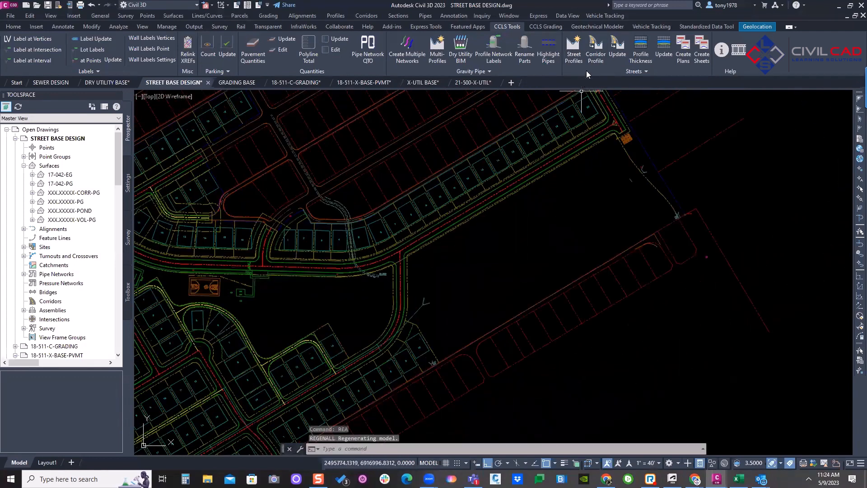
{"action": "left_click", "coordinate": [575, 53]}
{"action": "scroll", "coordinate": [414, 222], "scroll_direction": "up", "scroll_amount": 5}
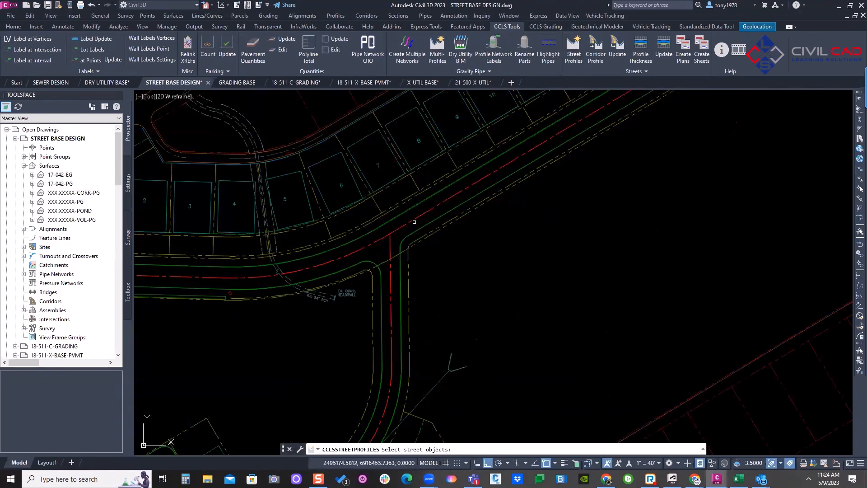
{"action": "left_click", "coordinate": [414, 222]}
{"action": "left_click", "coordinate": [393, 246]}
{"action": "left_click", "coordinate": [385, 258]}
{"action": "scroll", "coordinate": [384, 258], "scroll_direction": "down", "scroll_amount": 4}
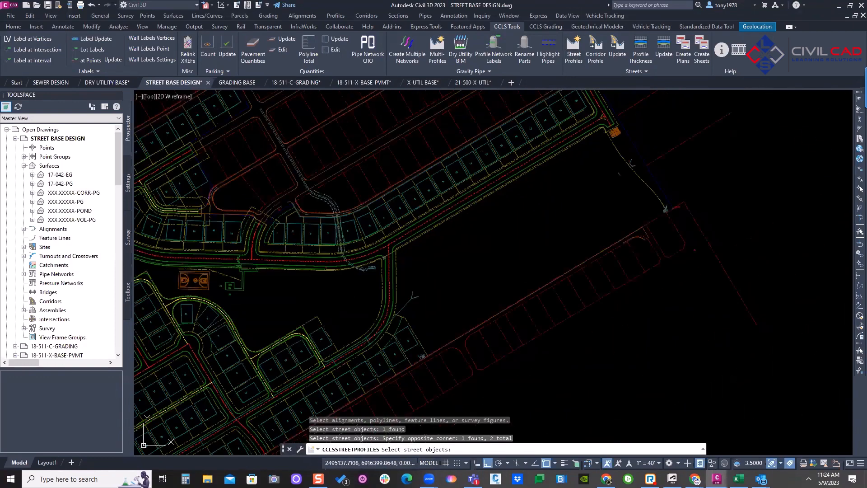
{"action": "middle_click_drag", "start_coordinate": [384, 258], "coordinate": [457, 197]}
{"action": "left_click", "coordinate": [215, 293]}
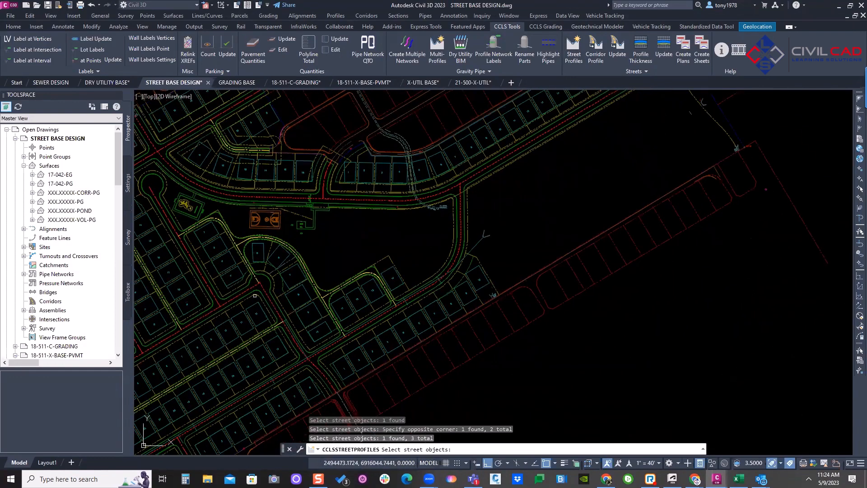
{"action": "left_click", "coordinate": [214, 292]}
{"action": "scroll", "coordinate": [591, 185], "scroll_direction": "down", "scroll_amount": 2}
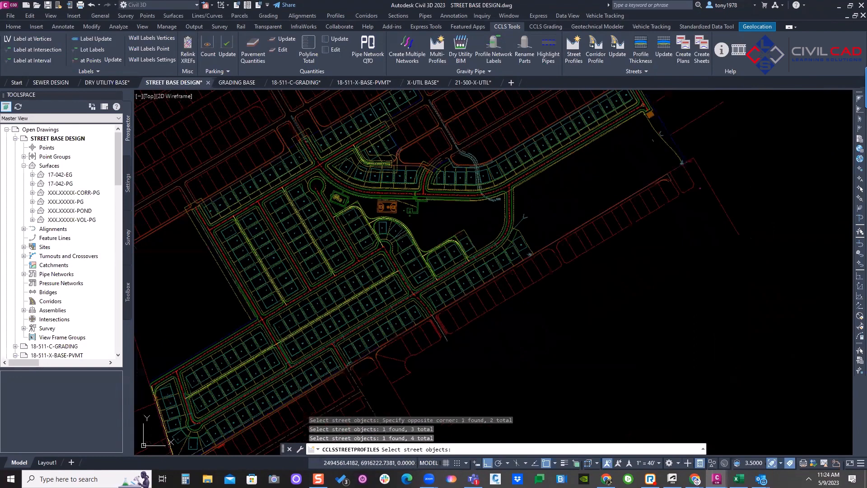
{"action": "key", "text": "Return"}
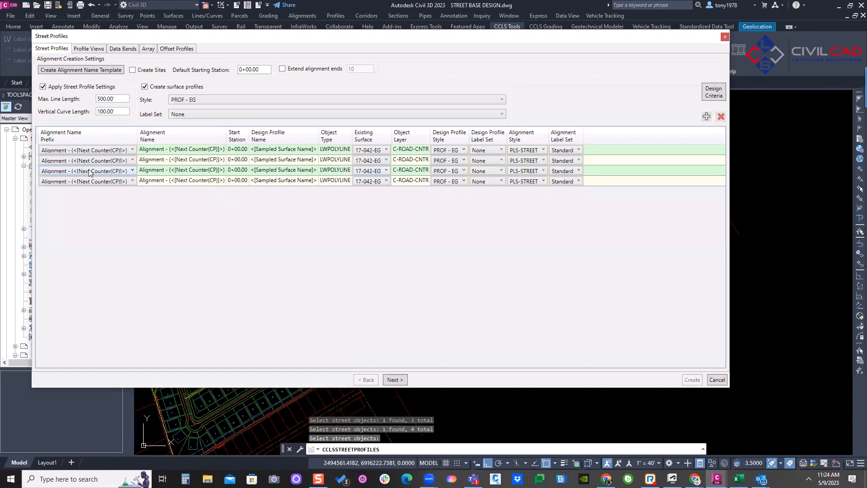
Assign existing surface 17-042-EG and design profile style PROF - PG to all four alignments
{"action": "left_click", "coordinate": [99, 153]}
{"action": "left_click", "coordinate": [162, 182], "text": "shift"}
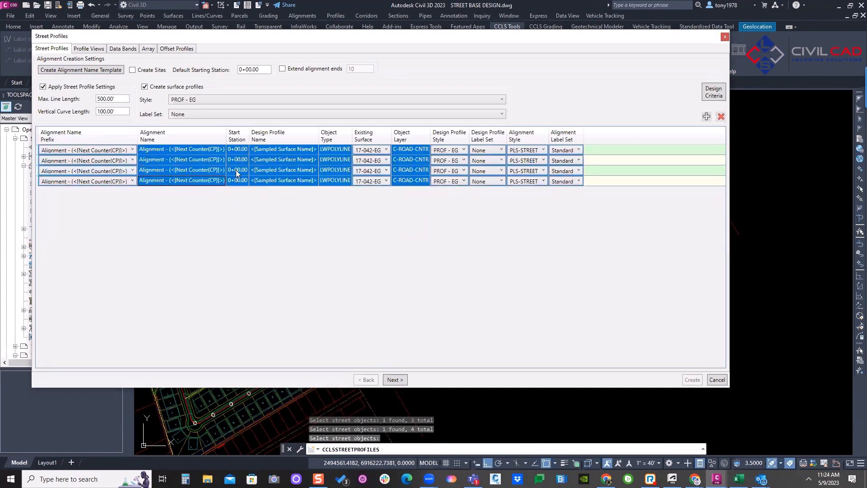
{"action": "left_click", "coordinate": [386, 153]}
{"action": "left_click", "coordinate": [384, 160]}
{"action": "left_click", "coordinate": [447, 152]}
{"action": "left_click", "coordinate": [441, 169]}
Set the design profile labels to SES-ROADWAY-LABEL SET and the alignment labels to ROAD ALIGNMENT LABEL SET for all four alignments
{"action": "left_click", "coordinate": [501, 150]}
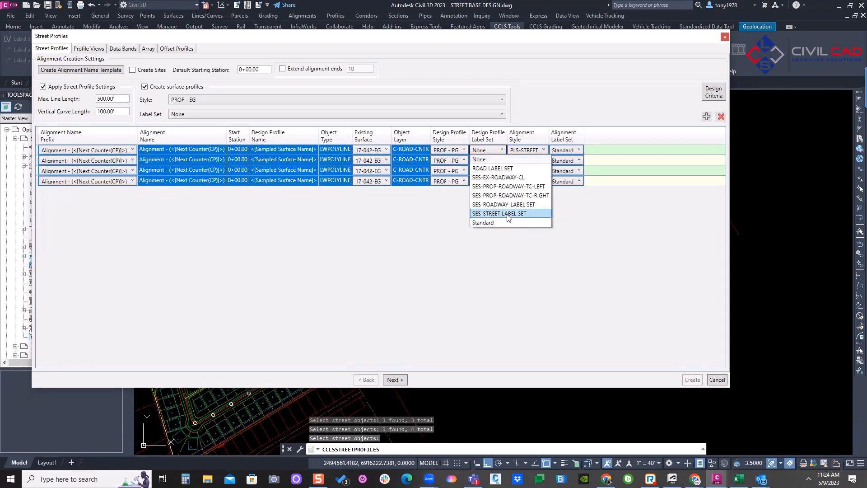
{"action": "left_click", "coordinate": [503, 204]}
{"action": "left_click", "coordinate": [601, 151]}
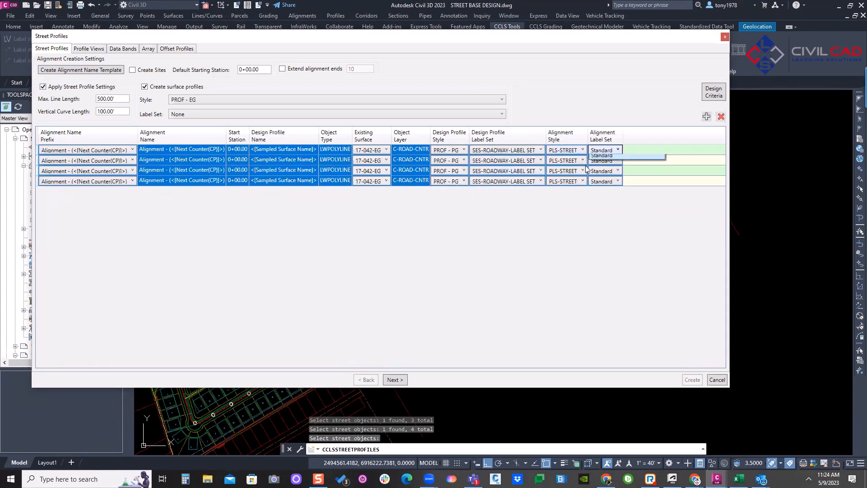
{"action": "left_click", "coordinate": [618, 166]}
{"action": "left_click", "coordinate": [392, 238]}
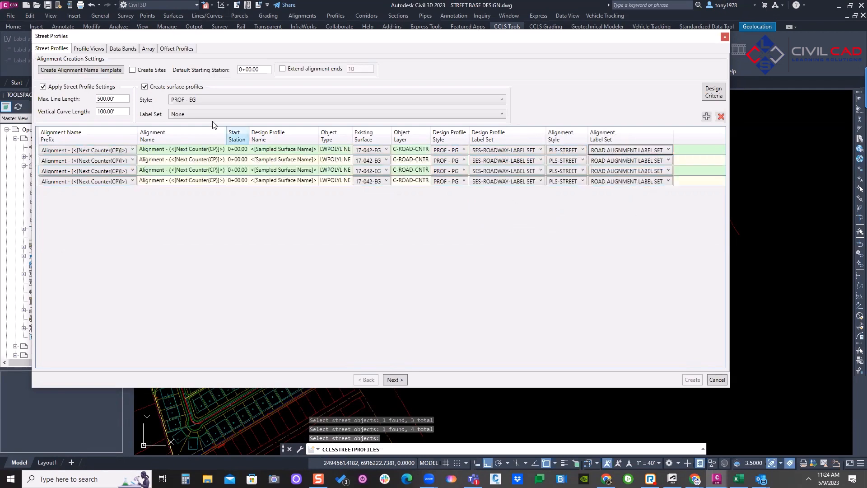
Apply a maximum profile view length of 900' and assign the SWE data band set to all four alignments' profile views
{"action": "left_click", "coordinate": [395, 379]}
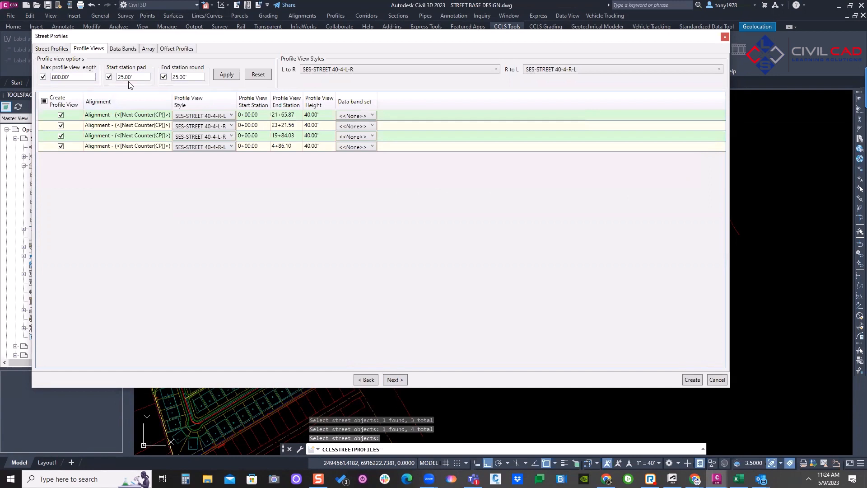
{"action": "double_click", "coordinate": [68, 78]}
{"action": "type", "text": "900"}
{"action": "left_click_drag", "start_coordinate": [131, 117], "coordinate": [130, 140]}
{"action": "left_click", "coordinate": [133, 148], "text": "shift"}
{"action": "left_click", "coordinate": [357, 115]}
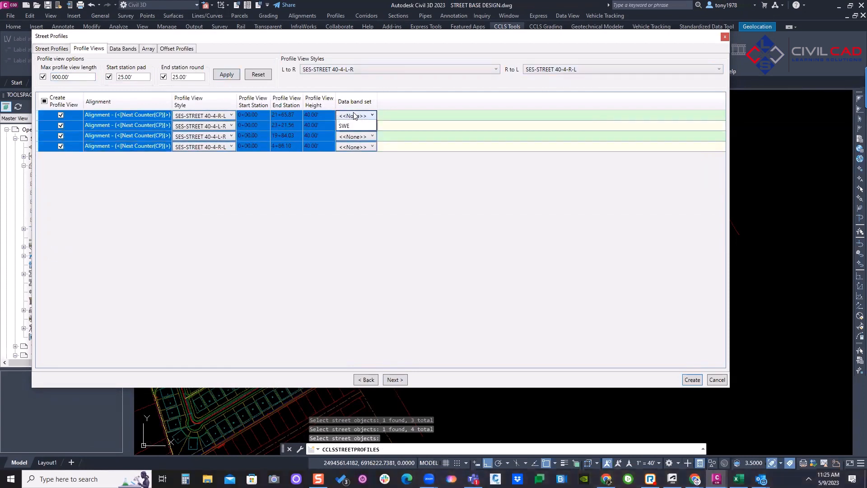
{"action": "key", "text": "Return"}
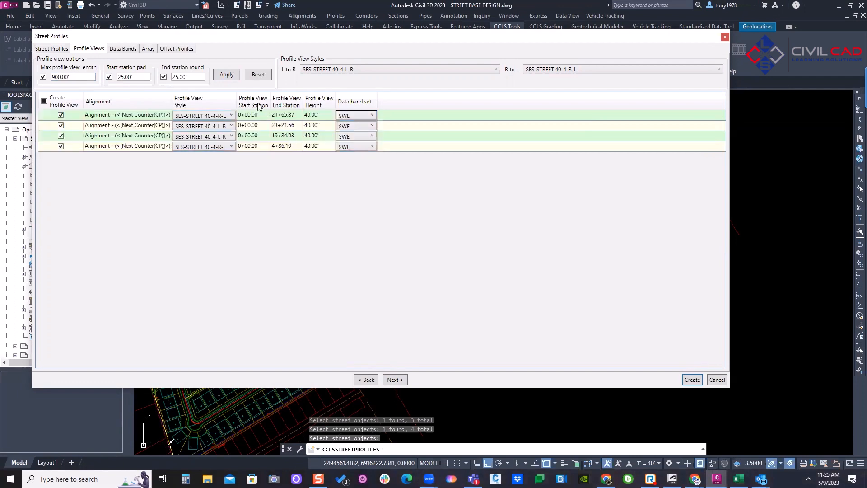
{"action": "left_click", "coordinate": [230, 77]}
Set Surface Profile 1 for the data bands to 17-042-EG
{"action": "left_click", "coordinate": [395, 380]}
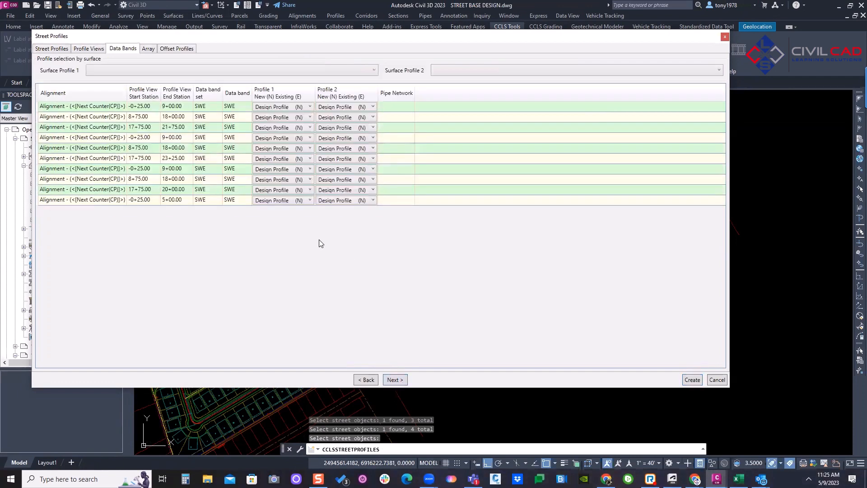
{"action": "left_click", "coordinate": [149, 72]}
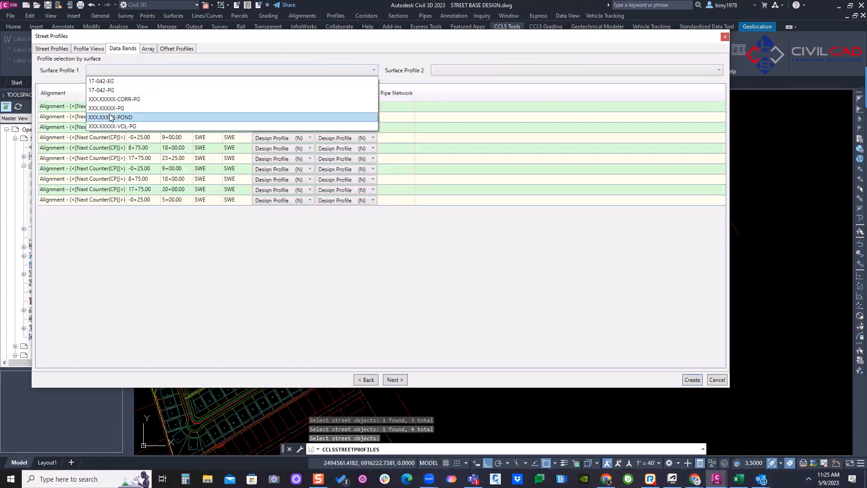
{"action": "left_click", "coordinate": [99, 81]}
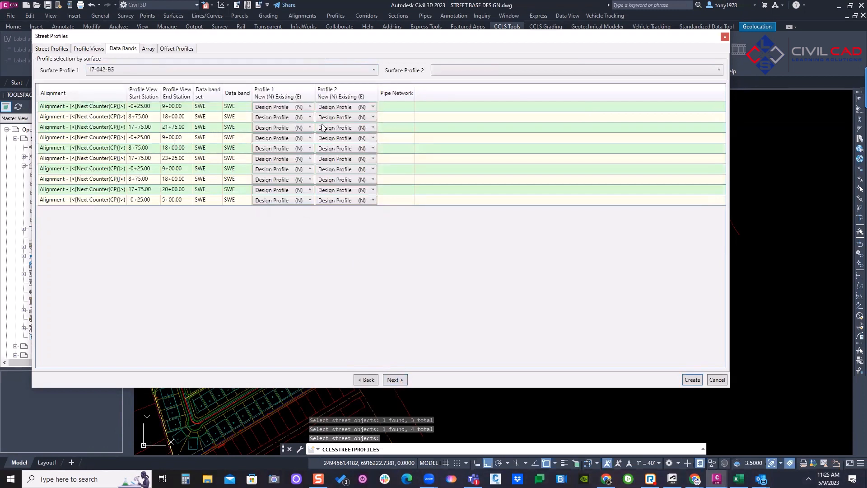
Keep the array settings, add no offset profiles, and create the four streets' alignments, profiles and profile views
{"action": "left_click", "coordinate": [401, 385]}
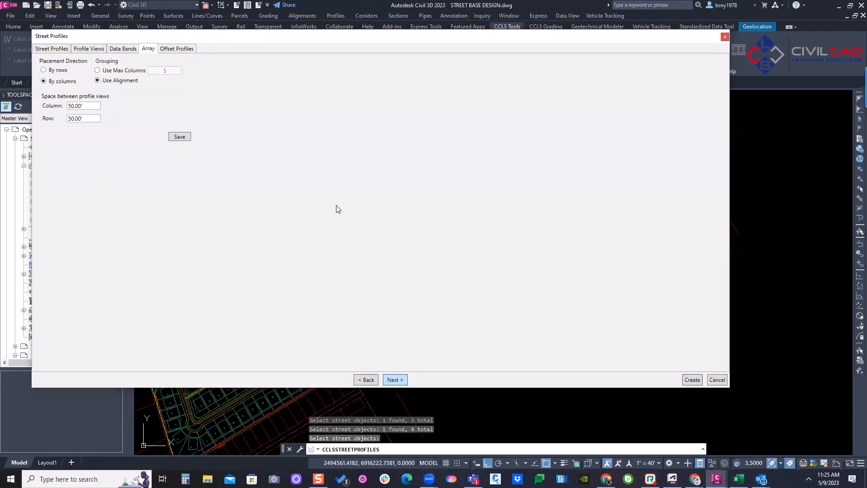
{"action": "key", "text": "Return"}
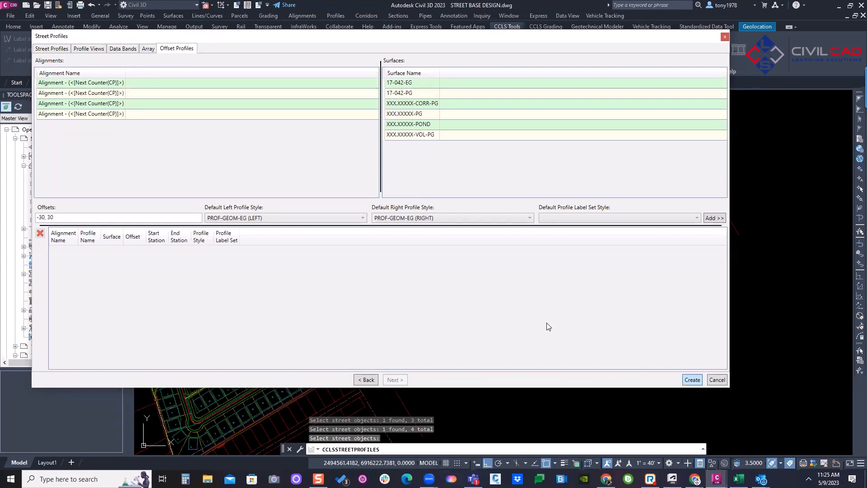
{"action": "key", "text": "Return"}
{"action": "scroll", "coordinate": [445, 242], "scroll_direction": "down", "scroll_amount": 5}
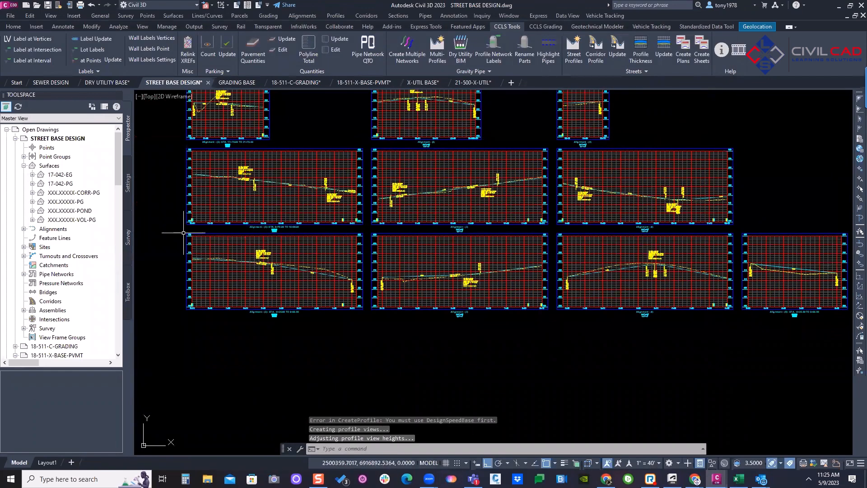
Inspect the design profile and its labels across the Alignment - (2) profile views
{"action": "scroll", "coordinate": [220, 268], "scroll_direction": "up", "scroll_amount": 4}
{"action": "scroll", "coordinate": [220, 268], "scroll_direction": "up", "scroll_amount": 2}
{"action": "scroll", "coordinate": [253, 285], "scroll_direction": "down", "scroll_amount": 2}
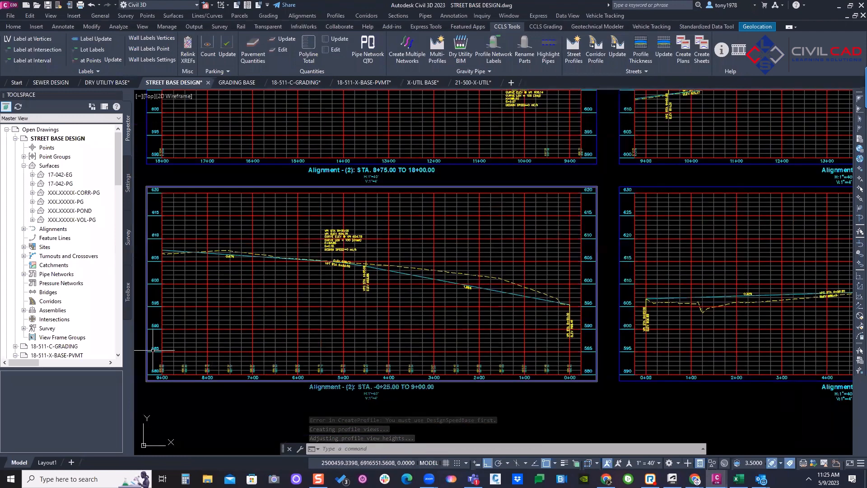
{"action": "scroll", "coordinate": [410, 276], "scroll_direction": "up", "scroll_amount": 4}
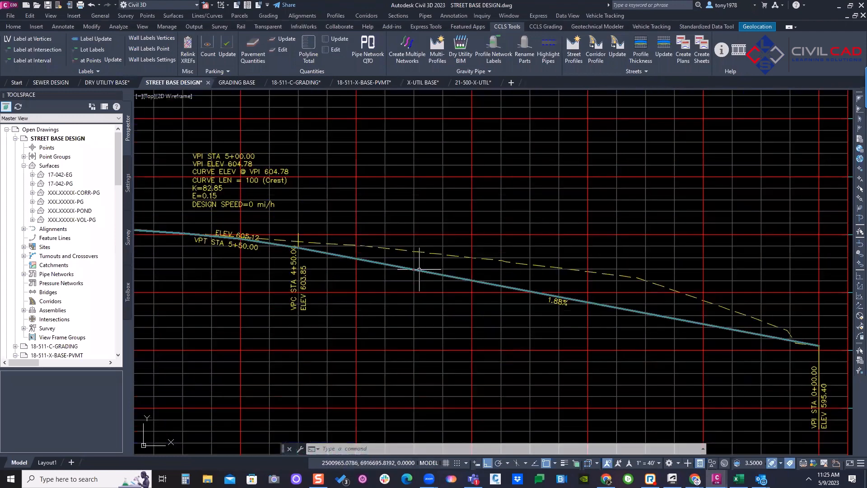
{"action": "left_click", "coordinate": [419, 270]}
{"action": "scroll", "coordinate": [411, 267], "scroll_direction": "down", "scroll_amount": 5}
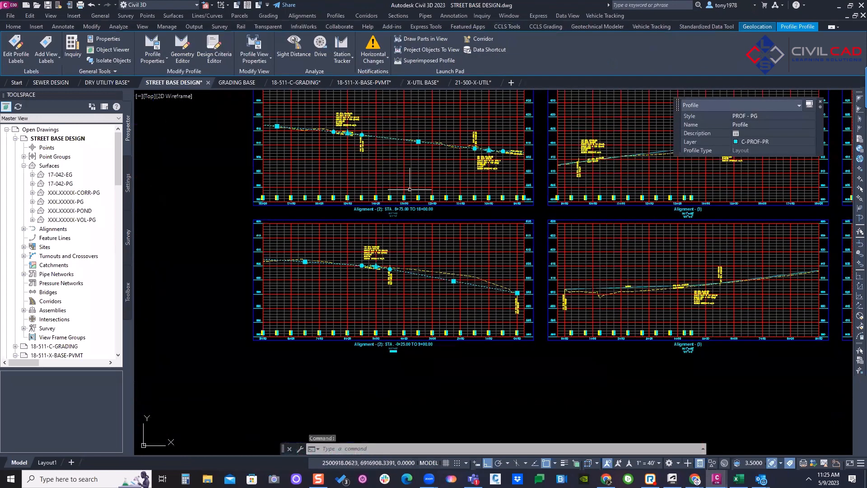
{"action": "scroll", "coordinate": [301, 136], "scroll_direction": "up", "scroll_amount": 3}
{"action": "scroll", "coordinate": [217, 177], "scroll_direction": "down", "scroll_amount": 1}
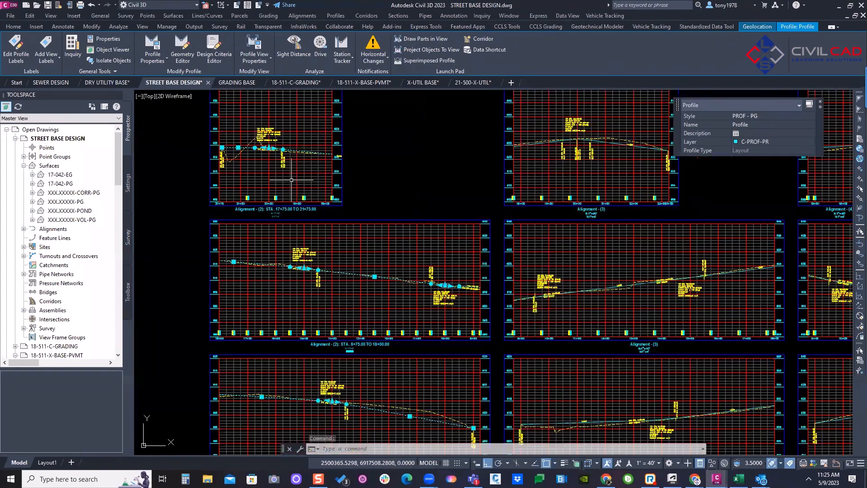
{"action": "key", "text": "Escape"}
Inspect the design profile, labels and data bands in the Alignment - (3) profile views
{"action": "middle_click_drag", "start_coordinate": [576, 176], "coordinate": [436, 198]}
{"action": "scroll", "coordinate": [456, 181], "scroll_direction": "up", "scroll_amount": 2}
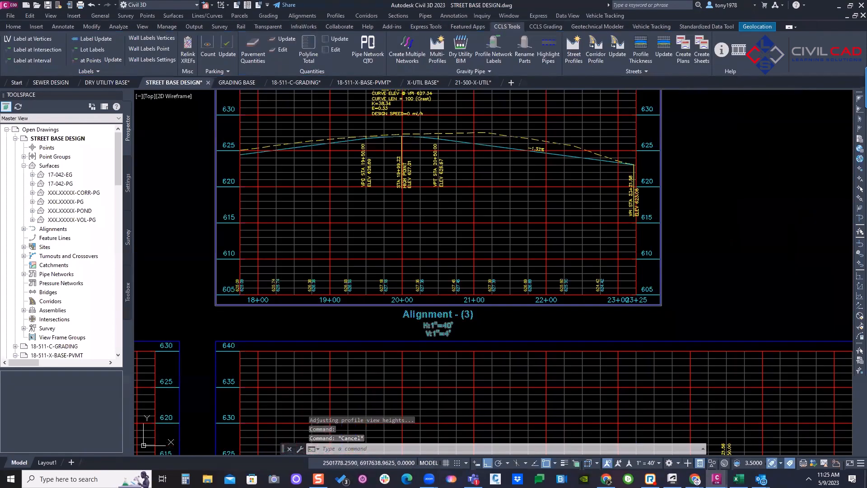
{"action": "scroll", "coordinate": [453, 139], "scroll_direction": "up", "scroll_amount": 2}
{"action": "left_click", "coordinate": [453, 140]}
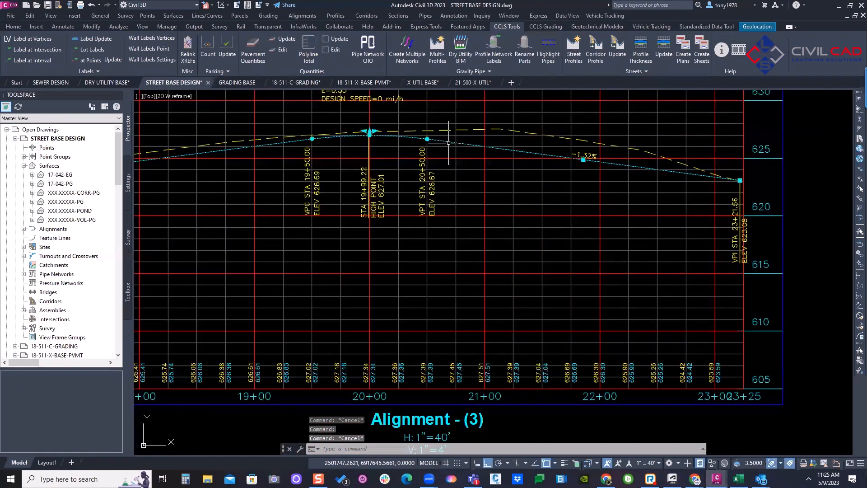
{"action": "scroll", "coordinate": [445, 144], "scroll_direction": "down", "scroll_amount": 2}
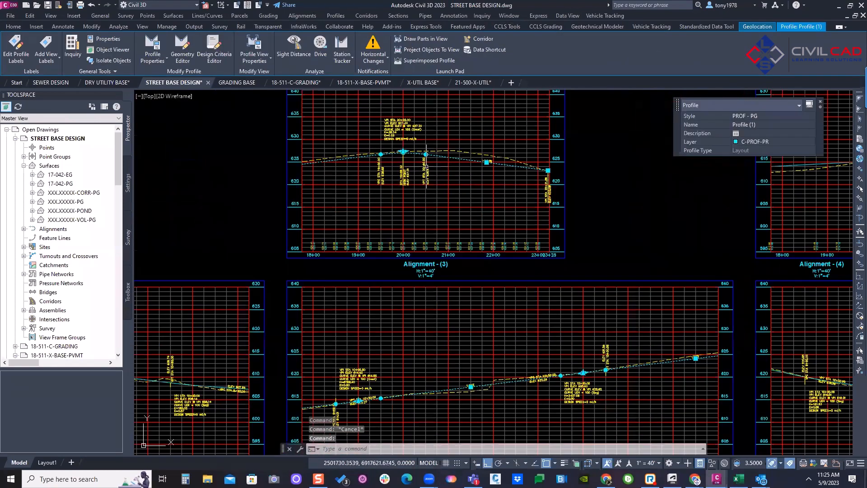
{"action": "key", "text": "Escape"}
{"action": "scroll", "coordinate": [437, 217], "scroll_direction": "down", "scroll_amount": 3}
{"action": "scroll", "coordinate": [628, 265], "scroll_direction": "up", "scroll_amount": 1}
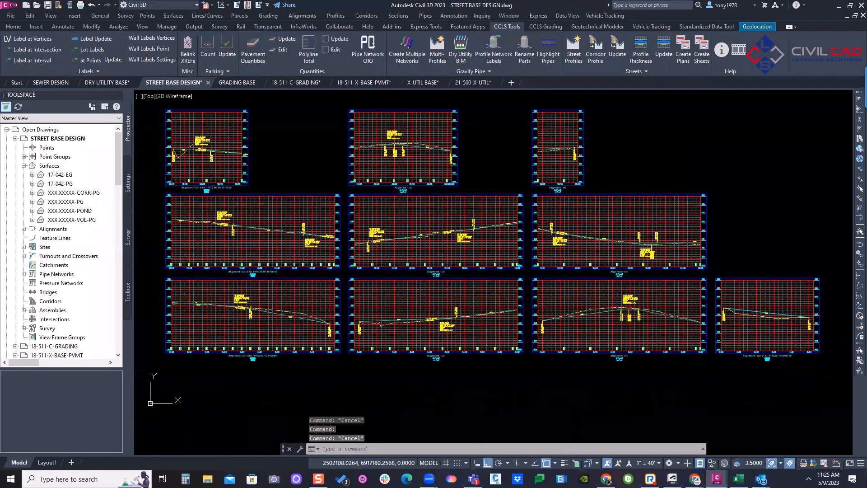
Review the remaining profile views in the array, comparing the existing ground and design profiles
{"action": "scroll", "coordinate": [626, 322], "scroll_direction": "up", "scroll_amount": 4}
{"action": "scroll", "coordinate": [626, 322], "scroll_direction": "down", "scroll_amount": 4}
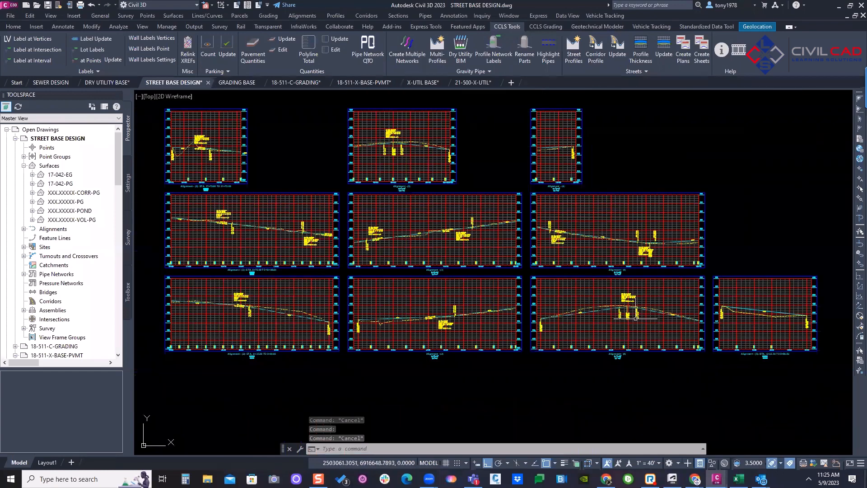
{"action": "scroll", "coordinate": [669, 319], "scroll_direction": "up", "scroll_amount": 2}
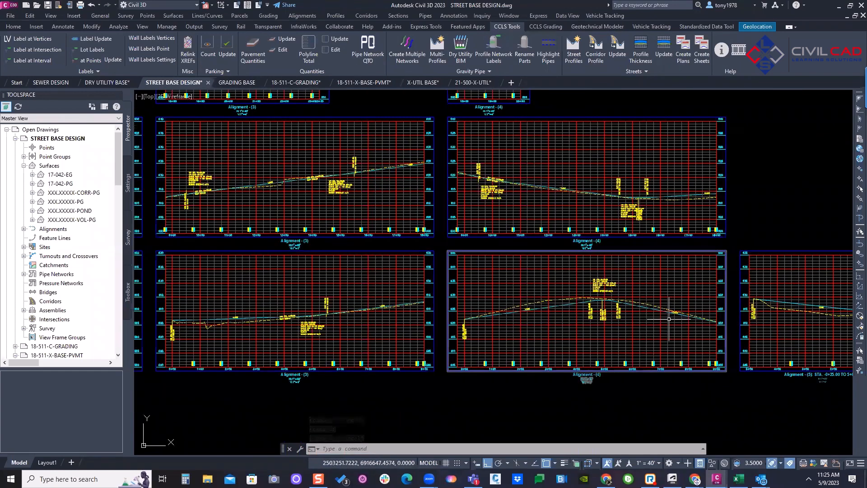
{"action": "middle_click_drag", "start_coordinate": [377, 277], "coordinate": [721, 296]}
{"action": "key", "text": "Escape"}
{"action": "key", "text": "Escape"}
{"action": "scroll", "coordinate": [188, 324], "scroll_direction": "up", "scroll_amount": 4}
{"action": "scroll", "coordinate": [281, 315], "scroll_direction": "down", "scroll_amount": 4}
{"action": "scroll", "coordinate": [493, 284], "scroll_direction": "up", "scroll_amount": 10}
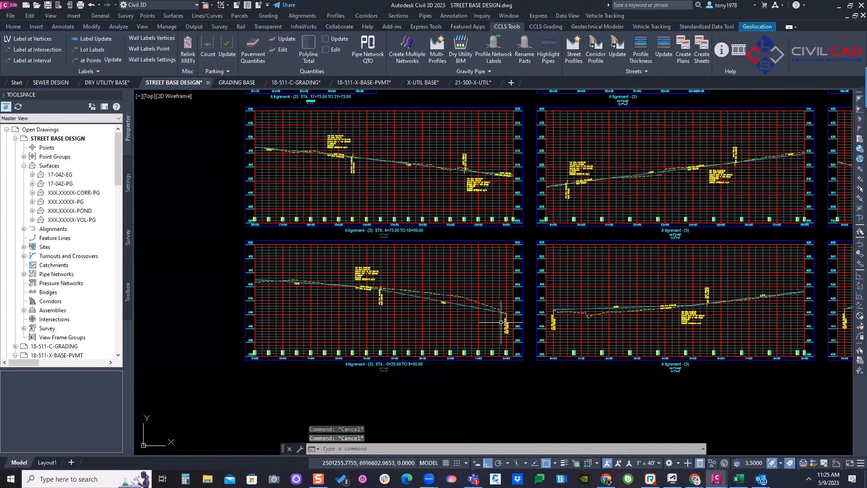
{"action": "scroll", "coordinate": [492, 283], "scroll_direction": "down", "scroll_amount": 12}
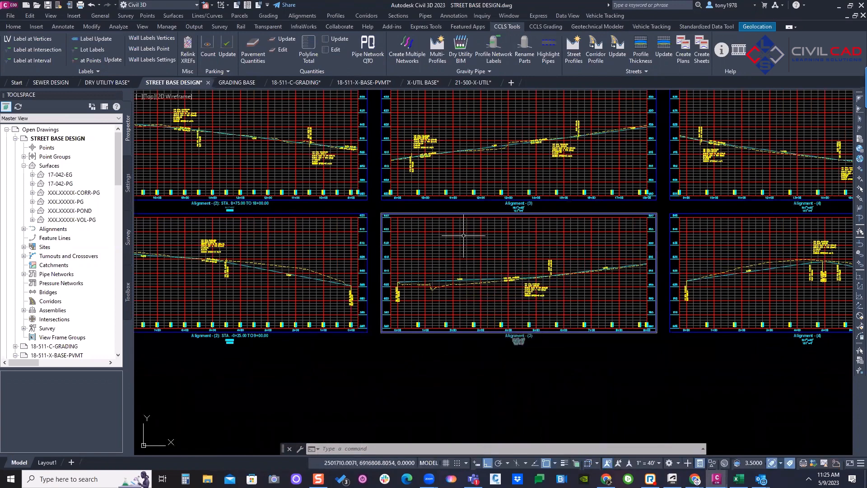
{"action": "scroll", "coordinate": [449, 267], "scroll_direction": "down", "scroll_amount": 5}
{"action": "scroll", "coordinate": [472, 210], "scroll_direction": "up", "scroll_amount": 3}
{"action": "key", "text": "Escape"}
{"action": "key", "text": "Escape"}
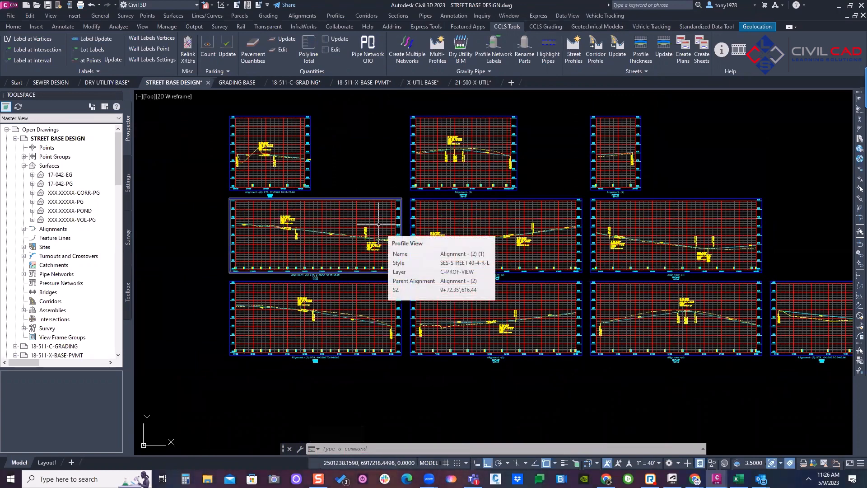
View the subdivision plan and the whole profile view array together
{"action": "scroll", "coordinate": [379, 224], "scroll_direction": "down", "scroll_amount": 5}
{"action": "middle_click_drag", "start_coordinate": [222, 172], "coordinate": [494, 132]}
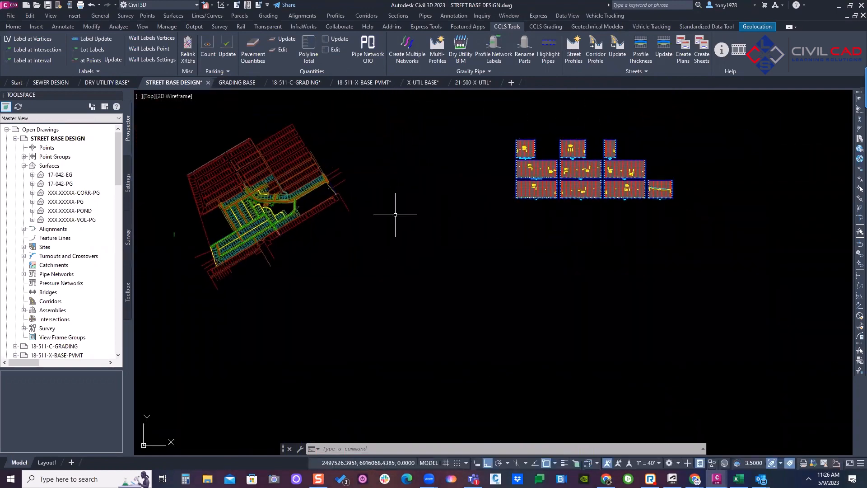
{"action": "middle_click_drag", "start_coordinate": [395, 213], "coordinate": [327, 233]}
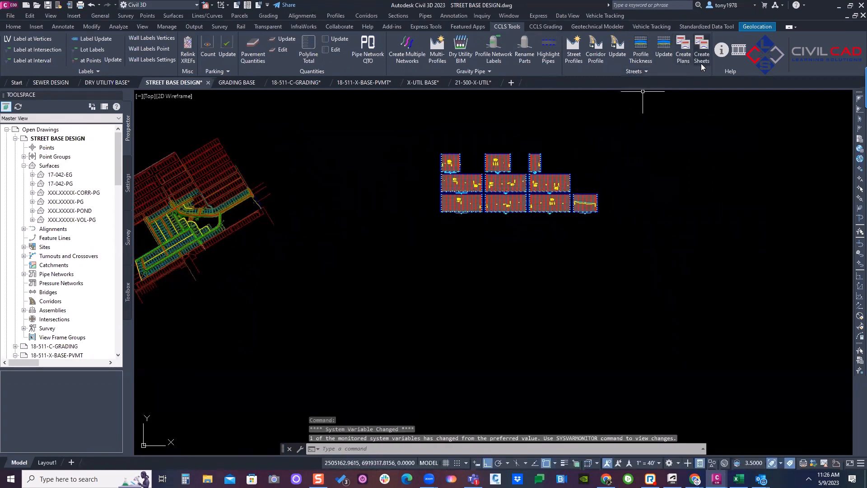
{"action": "middle_click_drag", "start_coordinate": [334, 192], "coordinate": [393, 199]}
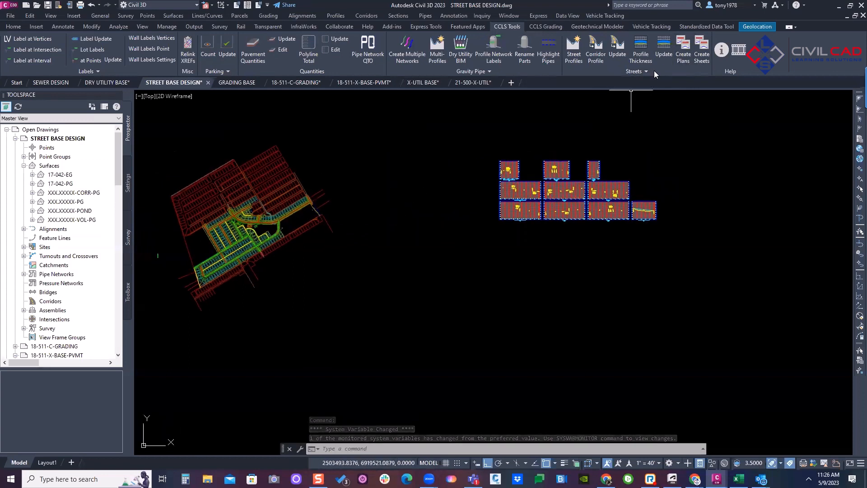
Start Create Plans and include Alignment - (2), Alignment - (3), Alignment - (4) and Alignment - (5)
{"action": "middle_click_drag", "start_coordinate": [428, 176], "coordinate": [442, 192]}
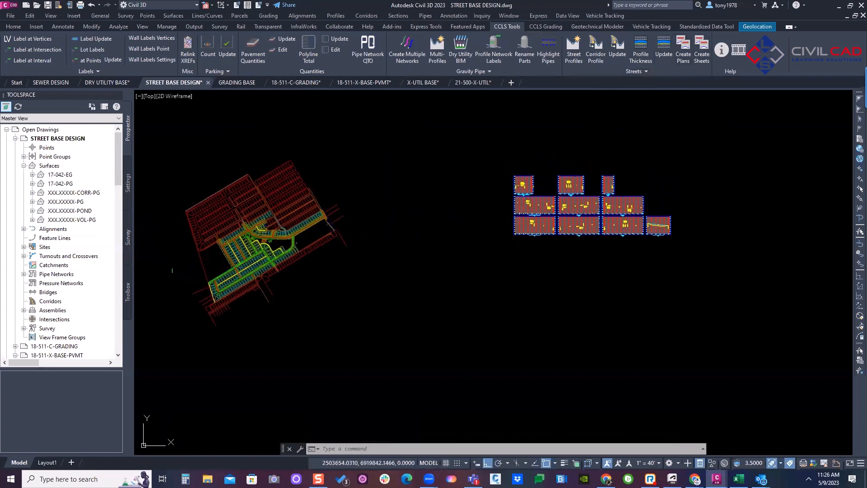
{"action": "left_click", "coordinate": [684, 54]}
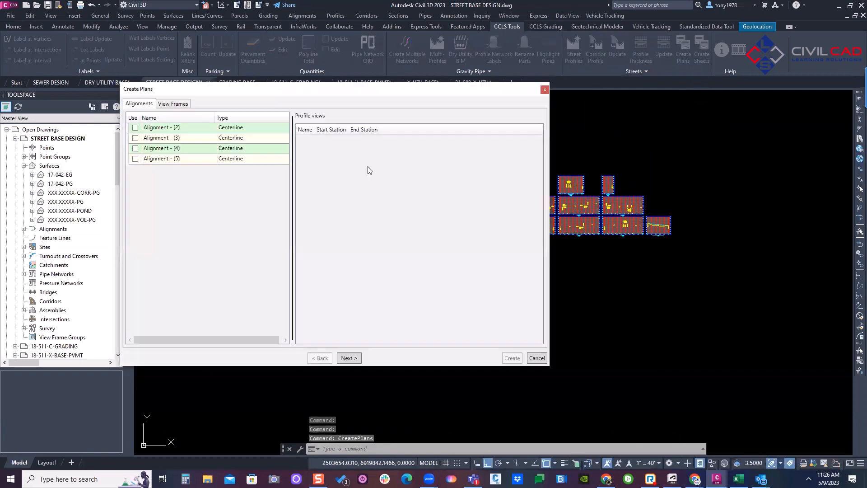
{"action": "left_click", "coordinate": [136, 131]}
{"action": "double_click", "coordinate": [136, 138]}
{"action": "double_click", "coordinate": [135, 128]}
{"action": "left_click", "coordinate": [136, 148]}
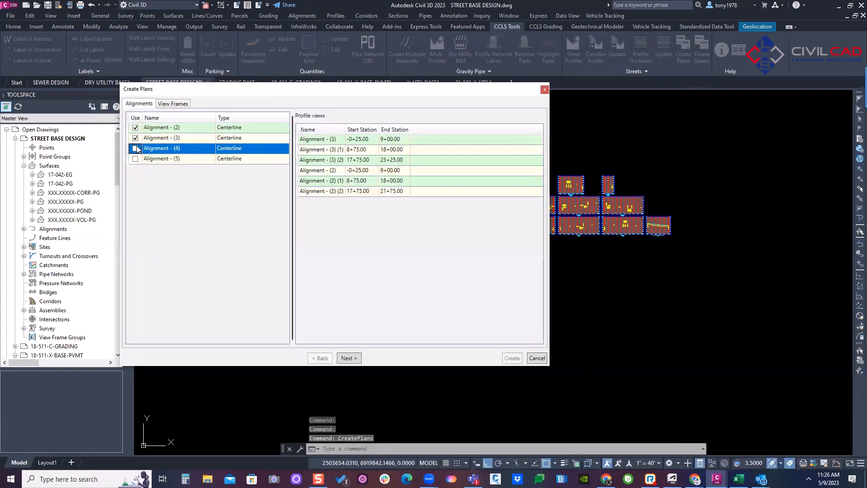
{"action": "left_click", "coordinate": [137, 158]}
{"action": "left_click", "coordinate": [137, 158]}
{"action": "double_click", "coordinate": [136, 148]}
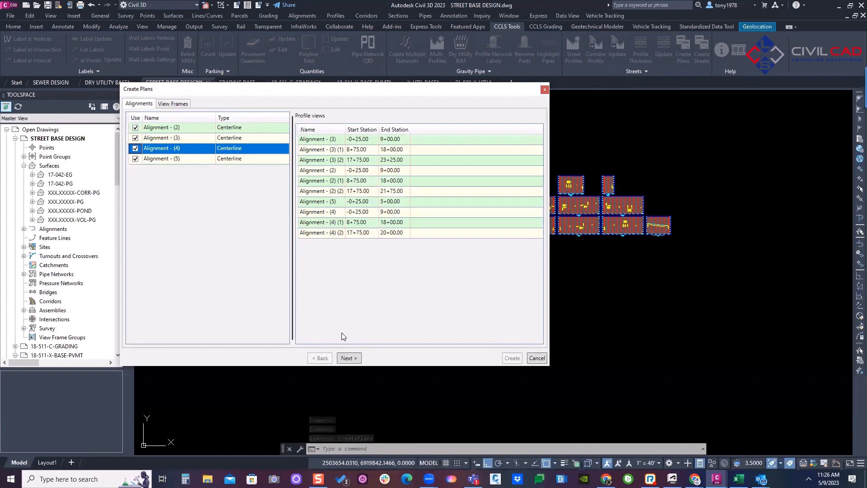
Continue to the view frame settings, keep the Street Plan and Profile.dwg template, and turn off Create Profile View Views
{"action": "left_click", "coordinate": [350, 358]}
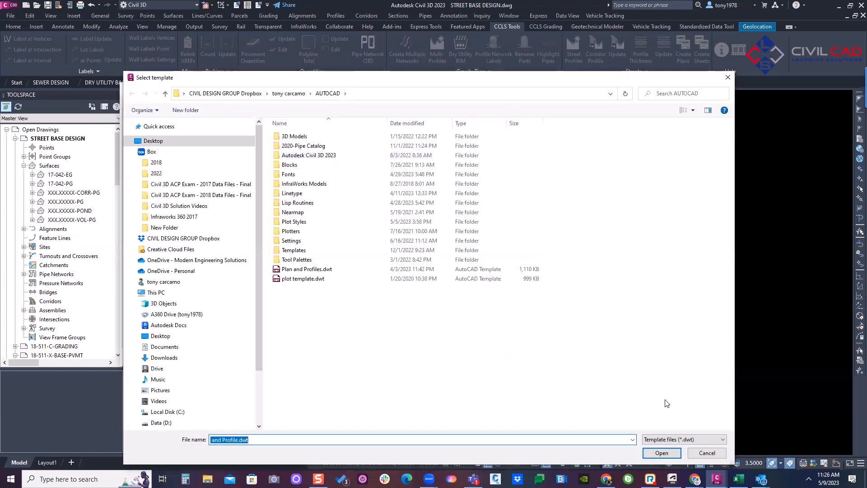
{"action": "left_click", "coordinate": [706, 454]}
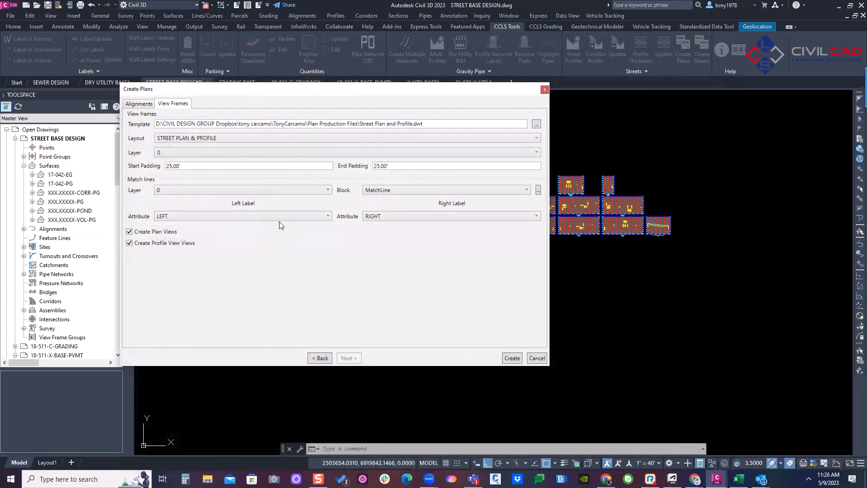
{"action": "left_click", "coordinate": [183, 153]}
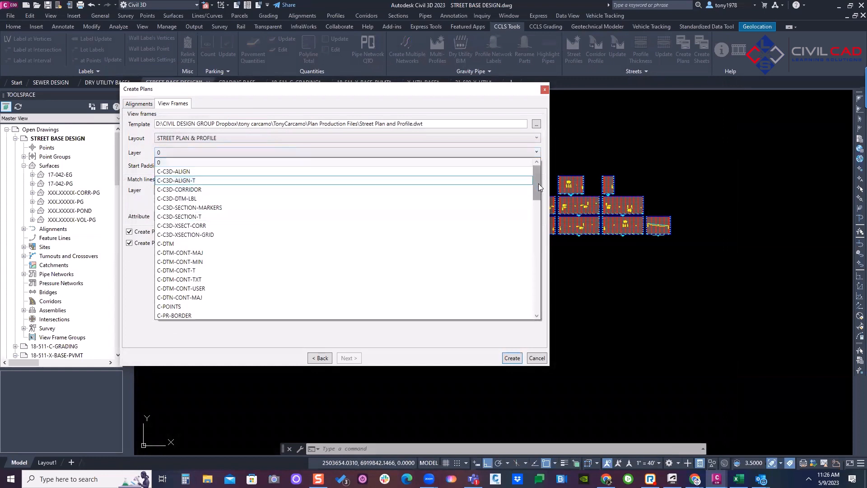
{"action": "left_click_drag", "start_coordinate": [539, 183], "coordinate": [539, 159]}
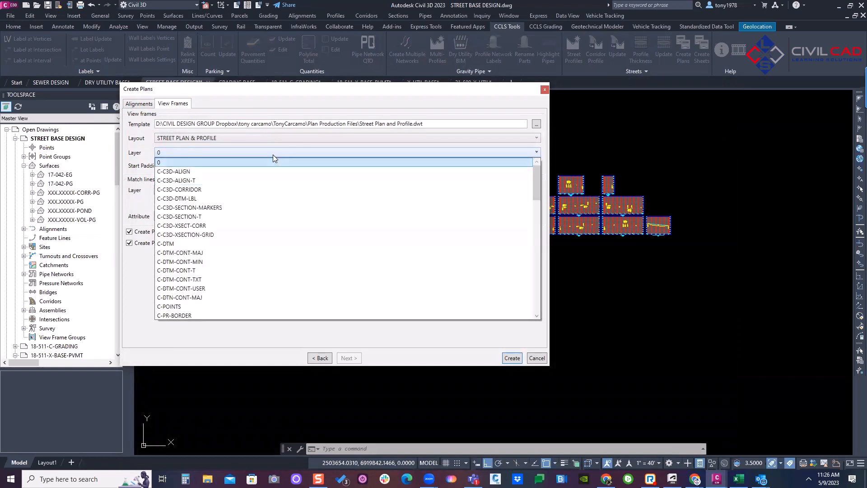
{"action": "left_click", "coordinate": [145, 272]}
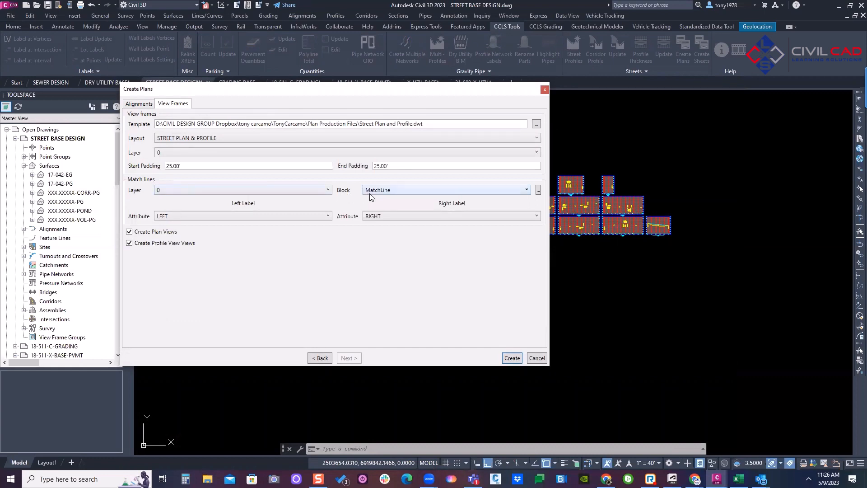
{"action": "left_click", "coordinate": [381, 192]}
{"action": "left_click", "coordinate": [381, 192]}
{"action": "left_click", "coordinate": [130, 244]}
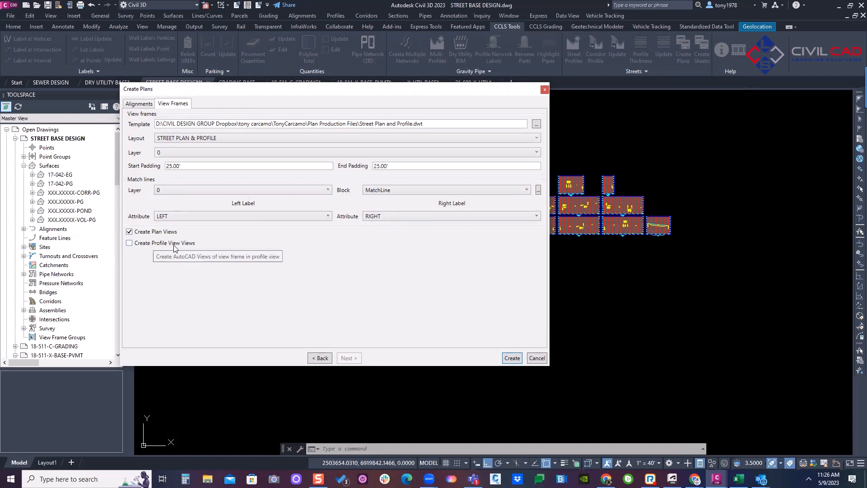
{"action": "left_click_drag", "start_coordinate": [320, 98], "coordinate": [416, 255]}
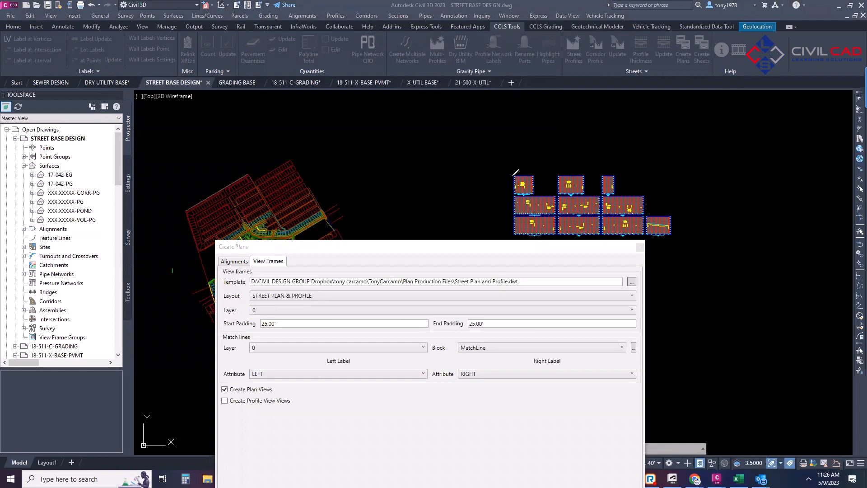
{"action": "mouse_move", "coordinate": [510, 177]}
{"action": "left_mouse_down"}
{"action": "mouse_move", "coordinate": [533, 173]}
{"action": "mouse_move", "coordinate": [539, 191]}
{"action": "mouse_move", "coordinate": [506, 195]}
{"action": "mouse_move", "coordinate": [511, 176]}
{"action": "left_mouse_up"}
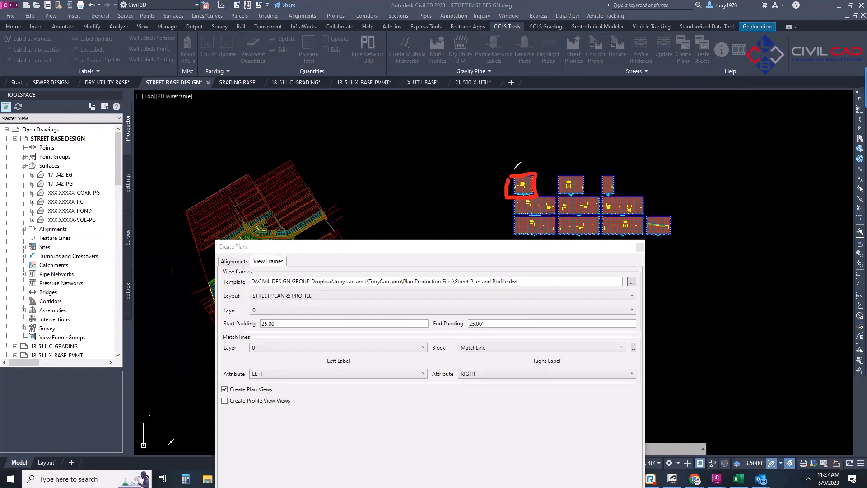
{"action": "mouse_move", "coordinate": [495, 168]}
{"action": "left_mouse_down"}
{"action": "mouse_move", "coordinate": [497, 226]}
{"action": "mouse_move", "coordinate": [651, 248]}
{"action": "mouse_move", "coordinate": [563, 167]}
{"action": "mouse_move", "coordinate": [425, 201]}
{"action": "left_mouse_up"}
{"action": "left_click_drag", "start_coordinate": [474, 159], "coordinate": [563, 175]}
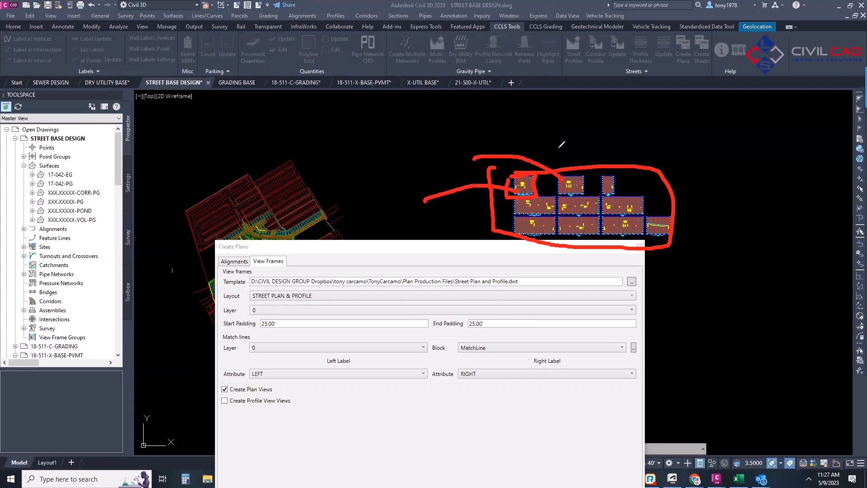
{"action": "left_click_drag", "start_coordinate": [505, 121], "coordinate": [606, 178]}
{"action": "left_click_drag", "start_coordinate": [452, 233], "coordinate": [519, 211]}
{"action": "mouse_move", "coordinate": [449, 259]}
{"action": "left_mouse_down"}
{"action": "mouse_move", "coordinate": [518, 228]}
{"action": "mouse_move", "coordinate": [601, 233]}
{"action": "mouse_move", "coordinate": [613, 260]}
{"action": "left_mouse_up"}
{"action": "left_click_drag", "start_coordinate": [687, 195], "coordinate": [628, 210]}
{"action": "left_click_drag", "start_coordinate": [642, 239], "coordinate": [668, 268]}
{"action": "left_click_drag", "start_coordinate": [673, 227], "coordinate": [721, 239]}
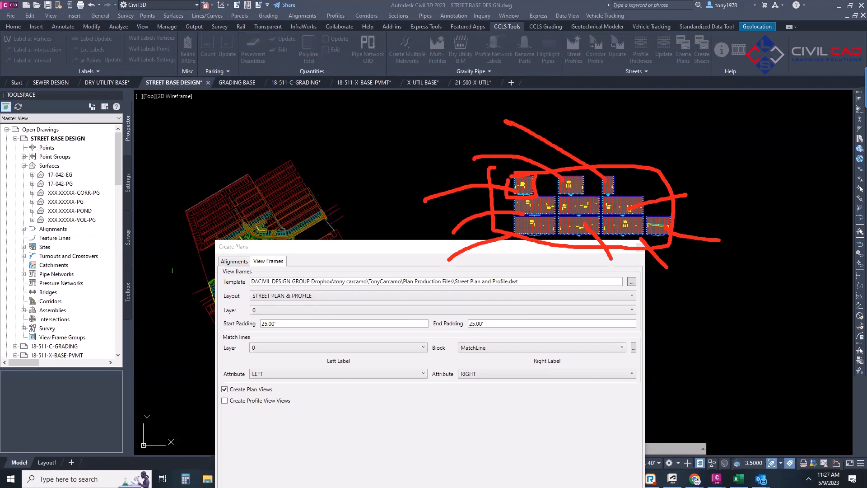
{"action": "key", "text": "Escape"}
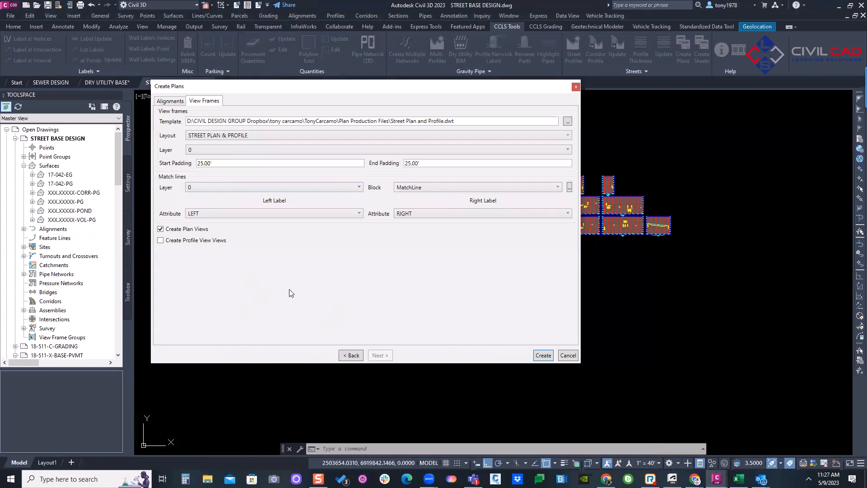
Create the plan view frames for the chosen alignments with plan views enabled
{"action": "left_click", "coordinate": [543, 355]}
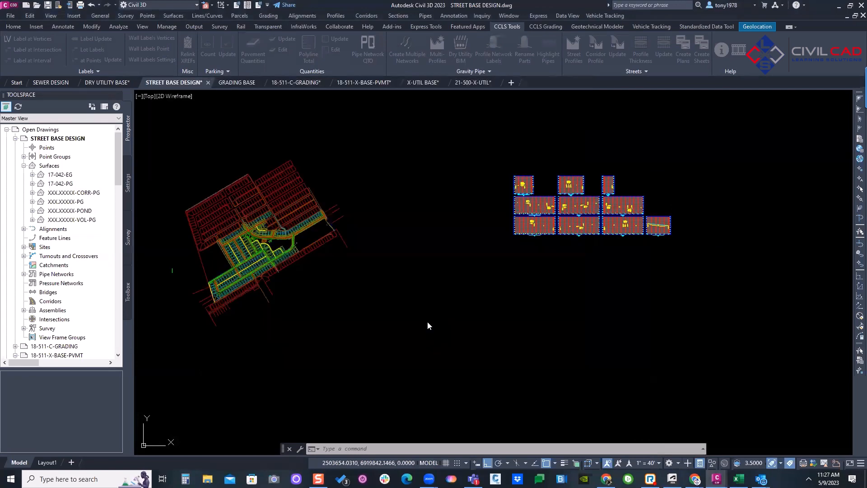
{"action": "scroll", "coordinate": [271, 262], "scroll_direction": "up", "scroll_amount": 8}
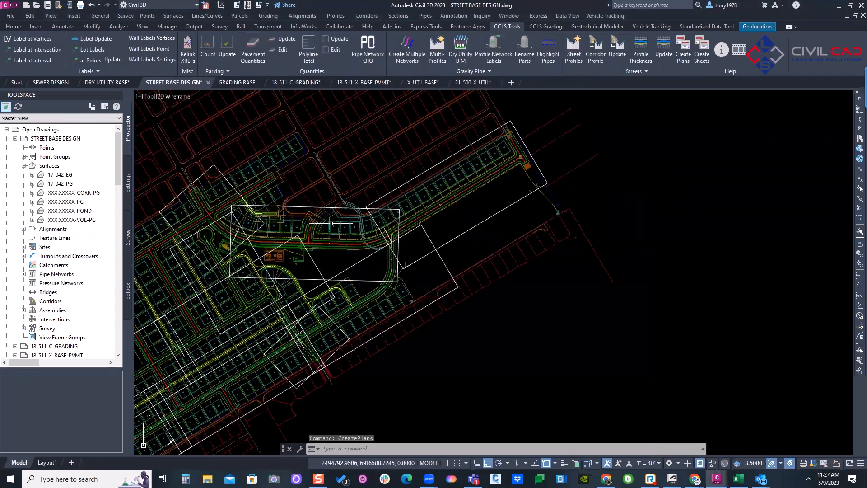
Rotate the view frame around the southeastern street bend freely to about 46 degrees, with Ortho off
{"action": "left_click_drag", "start_coordinate": [490, 248], "coordinate": [465, 252]}
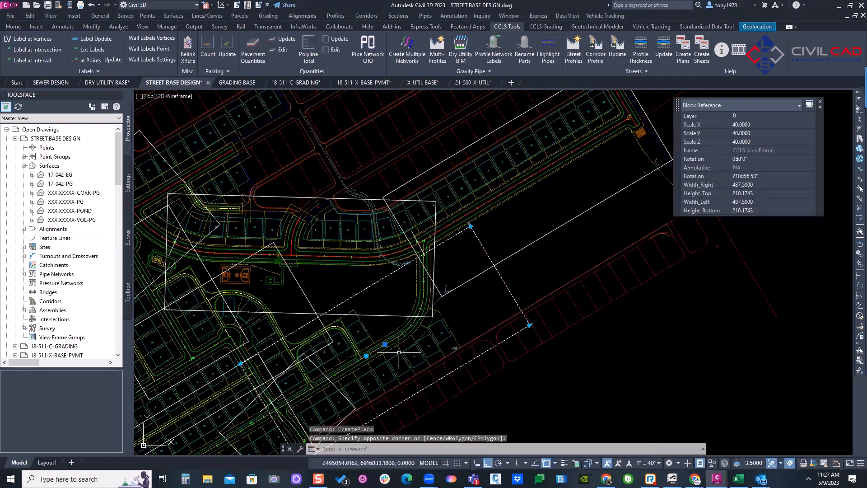
{"action": "left_click", "coordinate": [366, 356]}
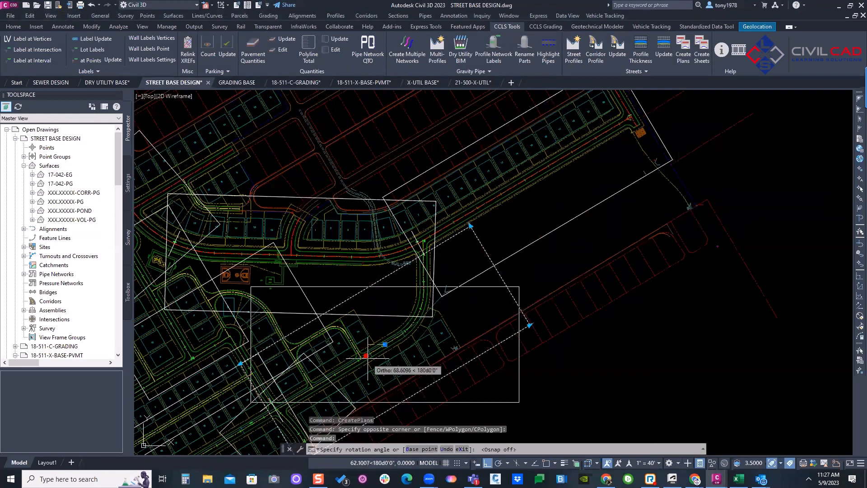
{"action": "key", "text": "F8"}
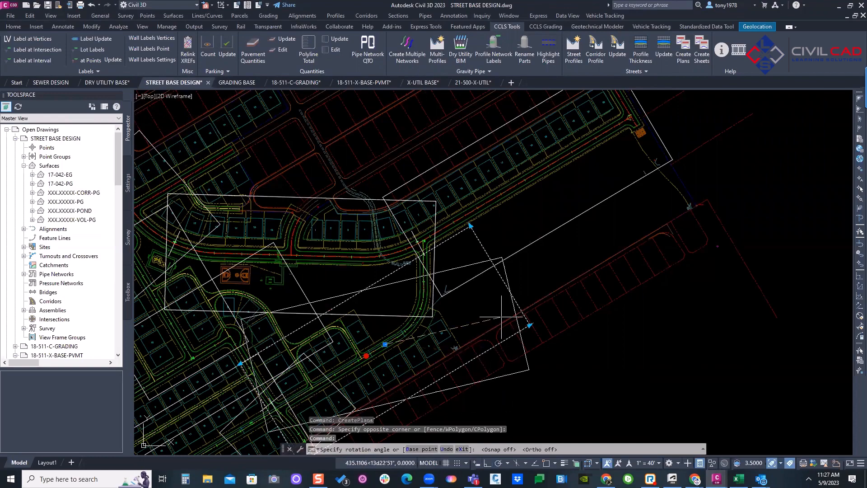
{"action": "left_click", "coordinate": [479, 246]}
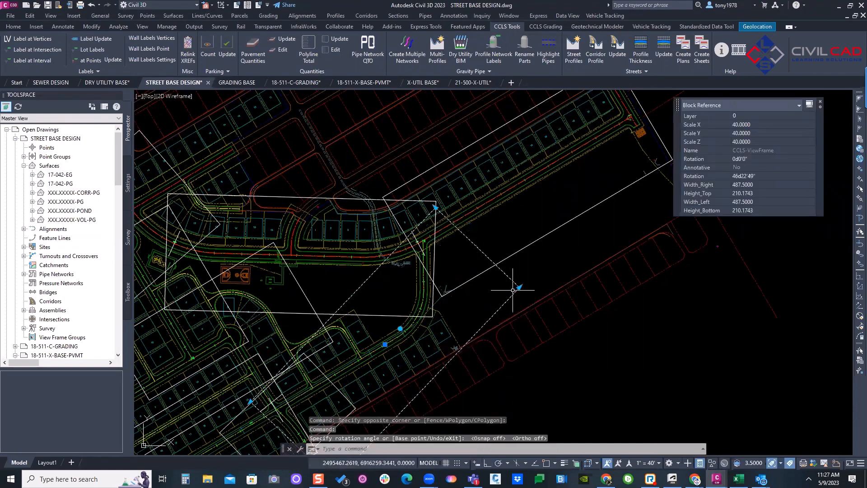
{"action": "scroll", "coordinate": [493, 290], "scroll_direction": "down", "scroll_amount": 3}
{"action": "key", "text": "Escape"}
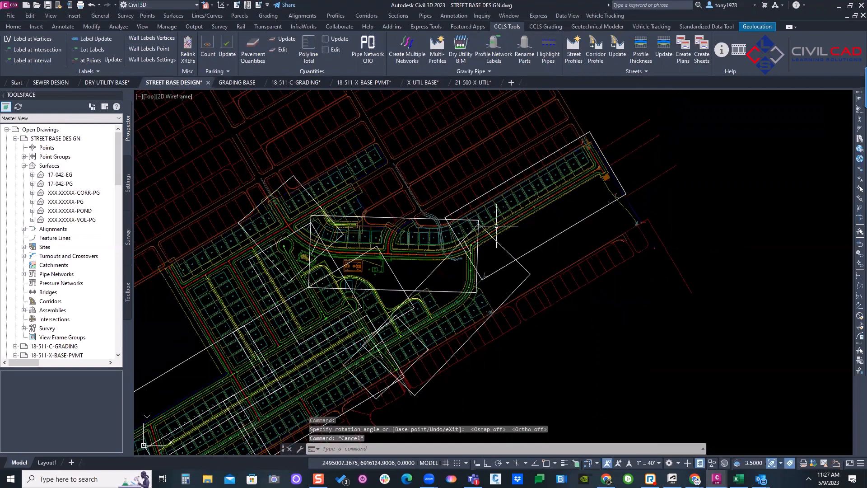
{"action": "key", "text": "Escape"}
Start Create Sheets and set the number of layouts per plan sheet to 3
{"action": "scroll", "coordinate": [473, 201], "scroll_direction": "down", "scroll_amount": 4}
{"action": "mouse_move", "coordinate": [485, 210]}
{"action": "middle_mouse_down"}
{"action": "mouse_move", "coordinate": [379, 230]}
{"action": "mouse_move", "coordinate": [399, 229]}
{"action": "middle_mouse_up"}
{"action": "scroll", "coordinate": [407, 224], "scroll_direction": "up", "scroll_amount": 1}
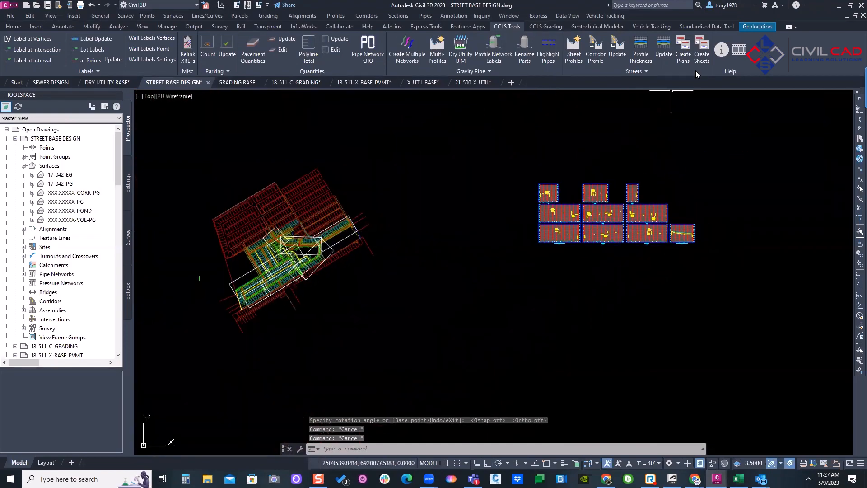
{"action": "left_click", "coordinate": [702, 58]}
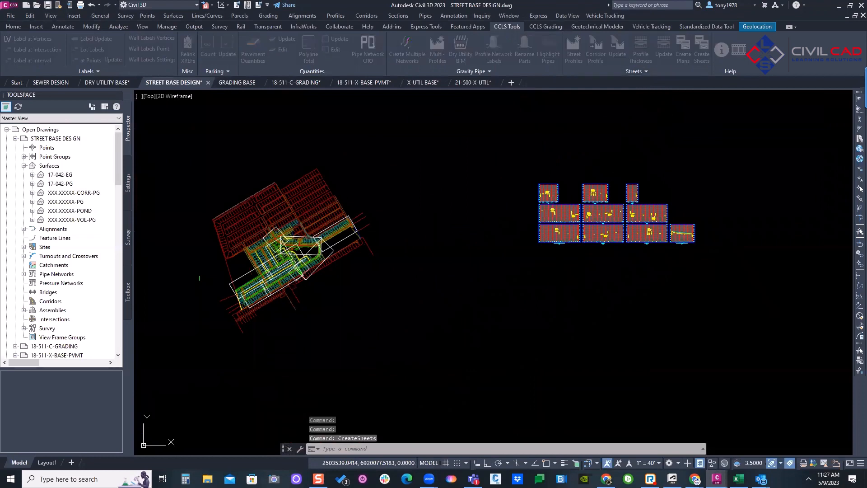
{"action": "double_click", "coordinate": [404, 158]}
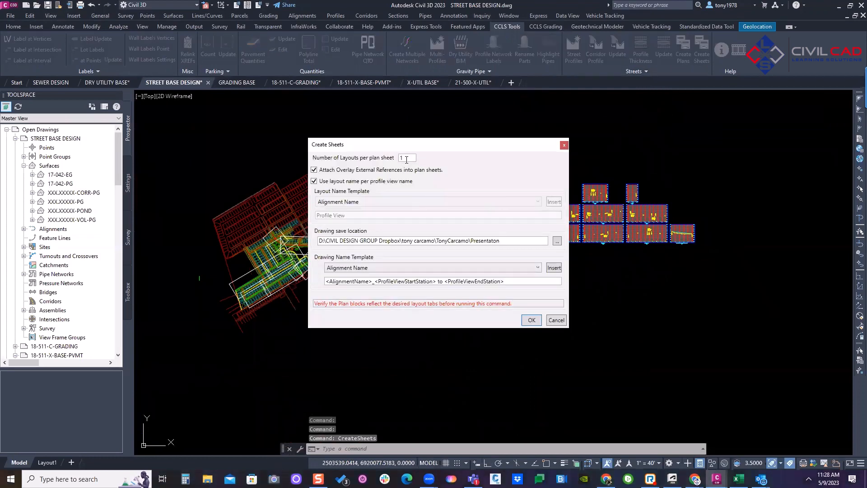
{"action": "type", "text": "3"}
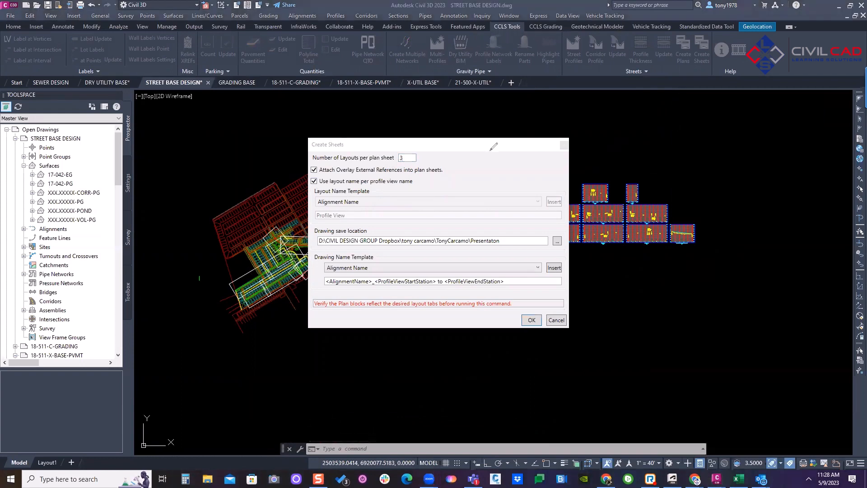
{"action": "mouse_move", "coordinate": [464, 159]}
{"action": "left_mouse_down"}
{"action": "mouse_move", "coordinate": [329, 157]}
{"action": "mouse_move", "coordinate": [308, 179]}
{"action": "mouse_move", "coordinate": [425, 195]}
{"action": "mouse_move", "coordinate": [441, 170]}
{"action": "left_mouse_up"}
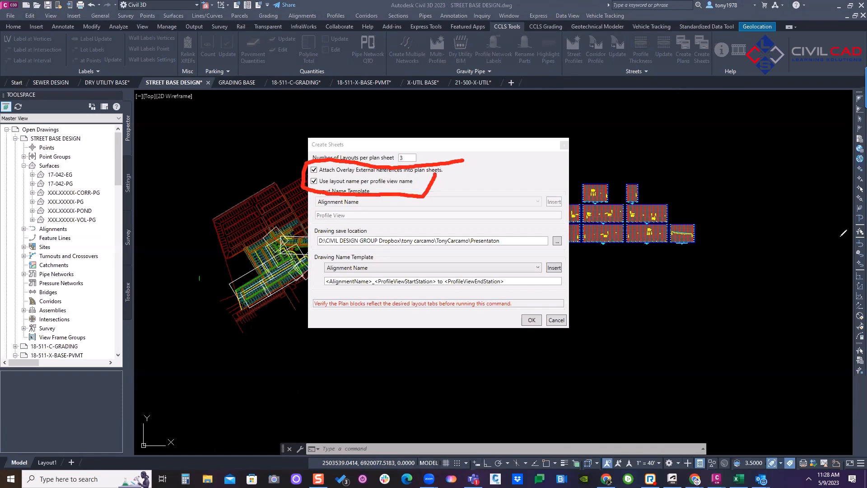
{"action": "mouse_move", "coordinate": [523, 170]}
{"action": "left_mouse_down"}
{"action": "mouse_move", "coordinate": [763, 213]}
{"action": "mouse_move", "coordinate": [538, 298]}
{"action": "mouse_move", "coordinate": [563, 174]}
{"action": "left_mouse_up"}
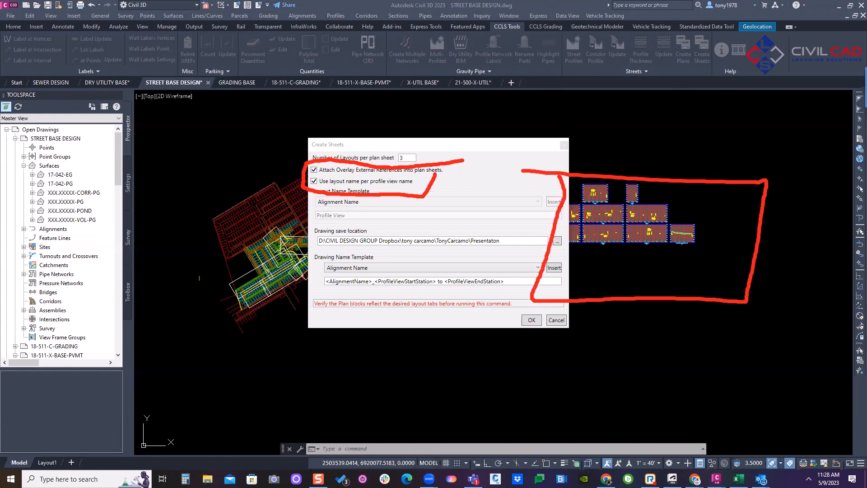
{"action": "key", "text": "Escape"}
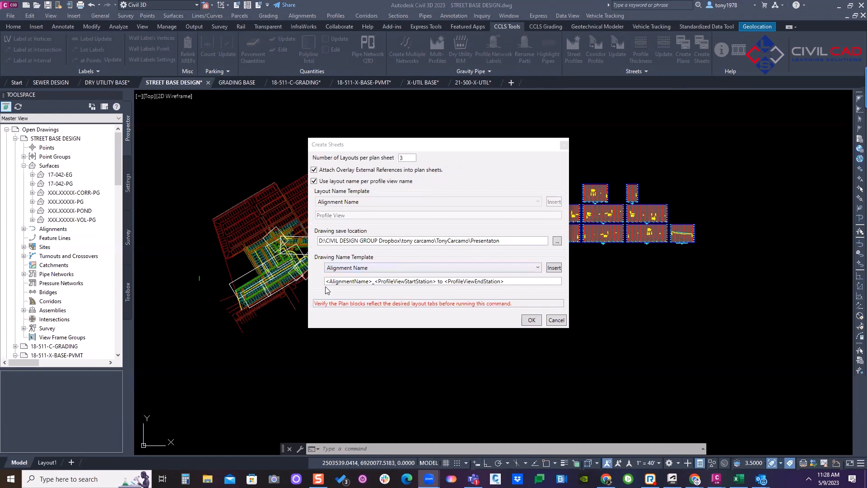
{"action": "left_click_drag", "start_coordinate": [442, 150], "coordinate": [563, 150]}
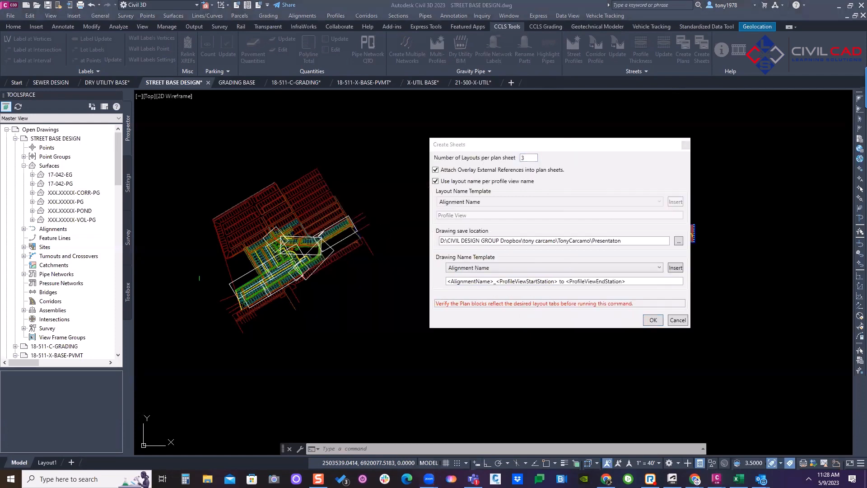
{"action": "mouse_move", "coordinate": [328, 217]}
{"action": "left_mouse_down"}
{"action": "mouse_move", "coordinate": [230, 267]}
{"action": "mouse_move", "coordinate": [304, 307]}
{"action": "mouse_move", "coordinate": [380, 244]}
{"action": "mouse_move", "coordinate": [357, 212]}
{"action": "left_mouse_up"}
Generate the sheet drawings in the Presentaton folder, with overlay external references attached and layouts named per profile view
{"action": "left_click", "coordinate": [652, 321]}
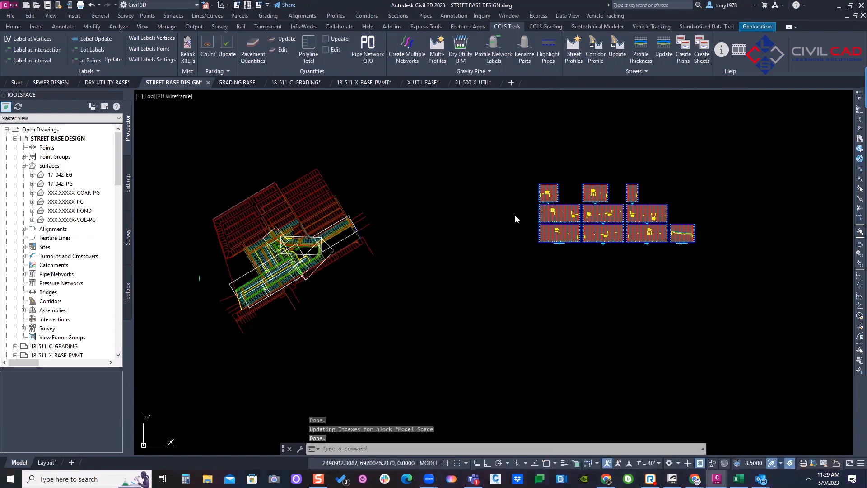
Open the generated sheet drawing Alignment - (3)_17+75.00 to 2,3+25.00.dwg from the Presentaton folder
{"action": "key", "text": "ctrl+o"}
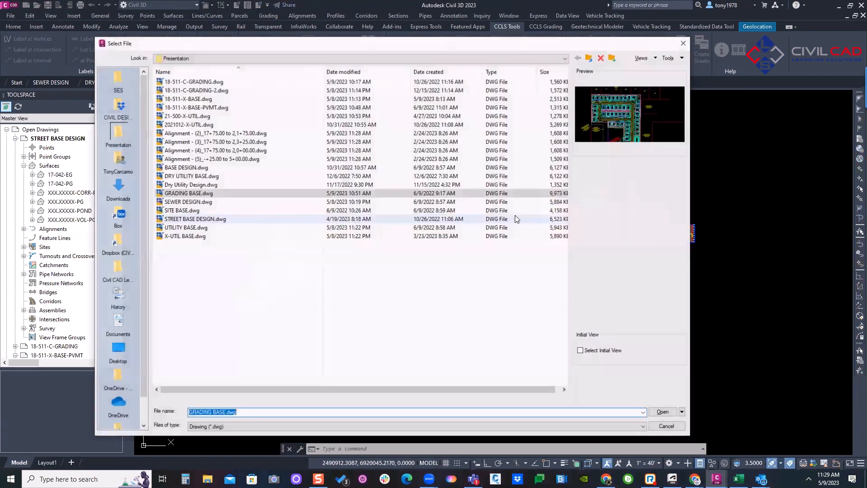
{"action": "left_click", "coordinate": [262, 133]}
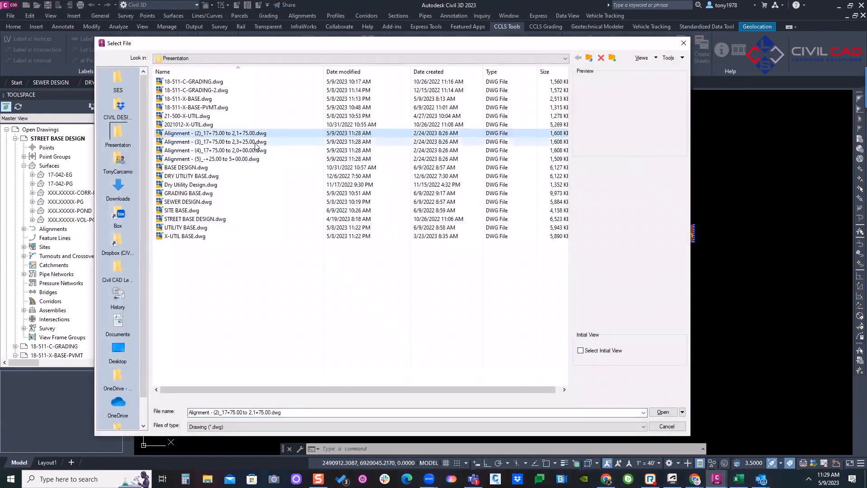
{"action": "left_click", "coordinate": [256, 143]}
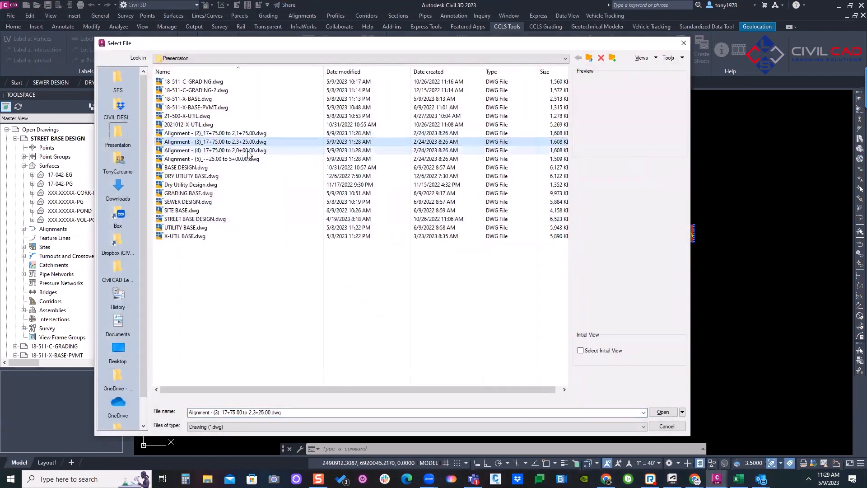
{"action": "left_click", "coordinate": [663, 412]}
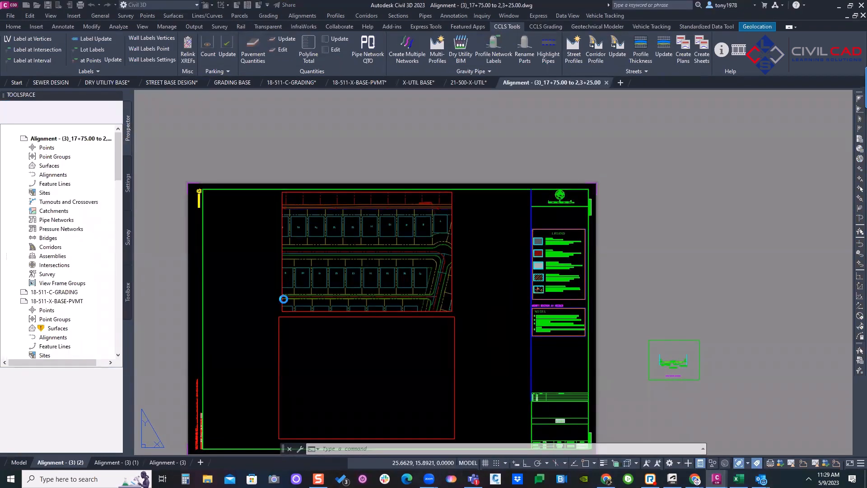
Audit the Alignment - (3) sheet drawing with its Alignment - (3) (1) layout current, and close the drawing without saving
{"action": "left_click", "coordinate": [115, 463]}
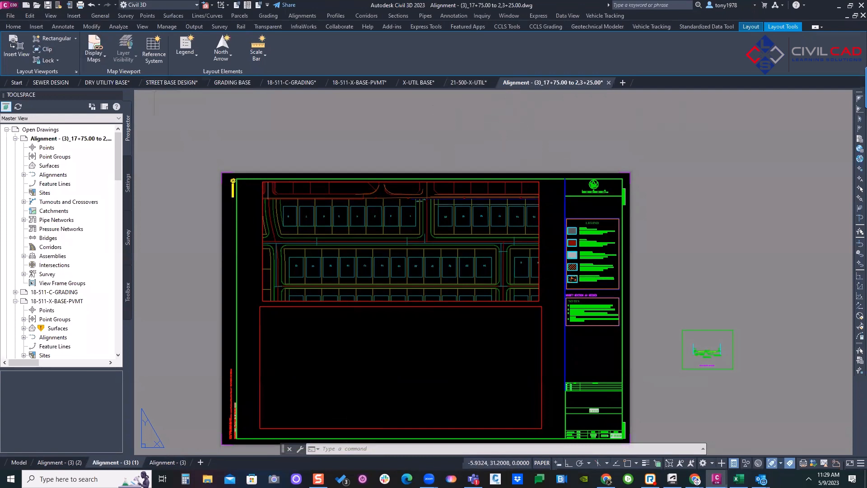
{"action": "mouse_move", "coordinate": [611, 83]}
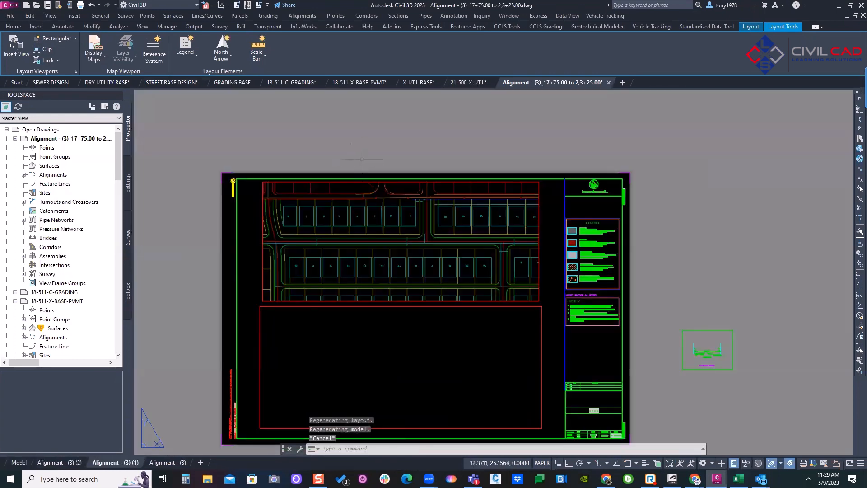
{"action": "type", "text": "audit"}
{"action": "key", "text": "Return"}
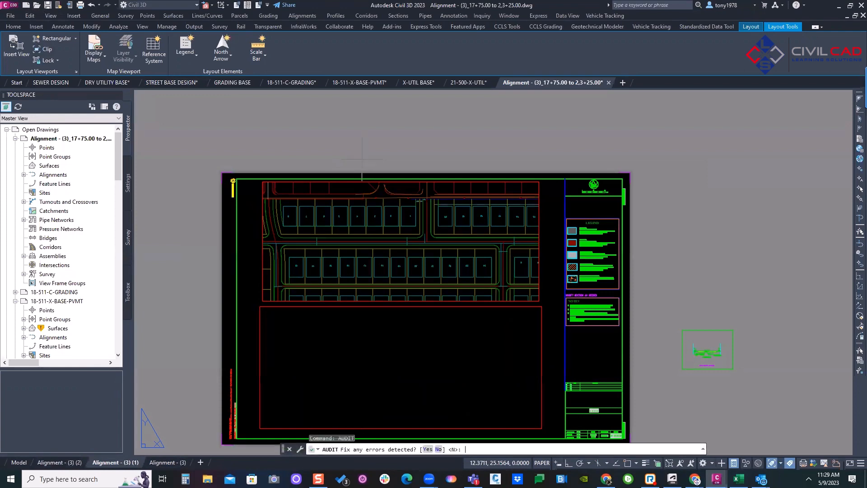
{"action": "key", "text": "Return"}
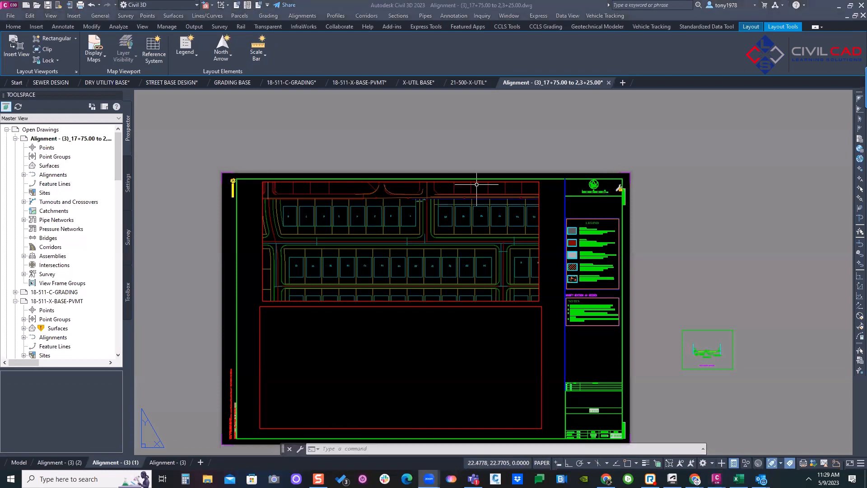
{"action": "left_click", "coordinate": [608, 83]}
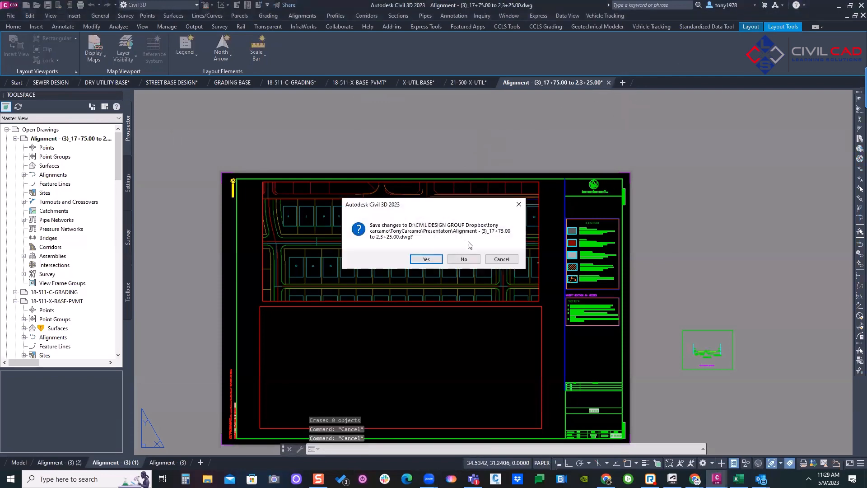
{"action": "left_click", "coordinate": [465, 258]}
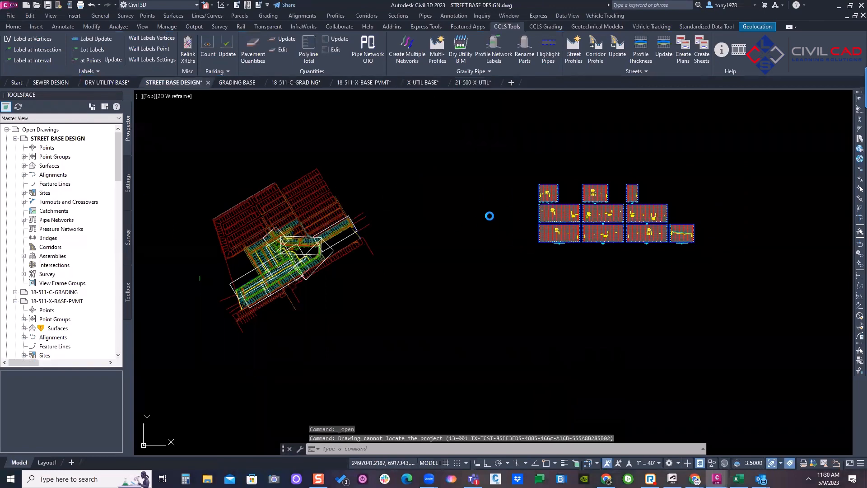
Delete the four generated sheet drawings, Alignment - (2) through Alignment - (5), from the Presentaton folder
{"action": "key", "text": "ctrl+o"}
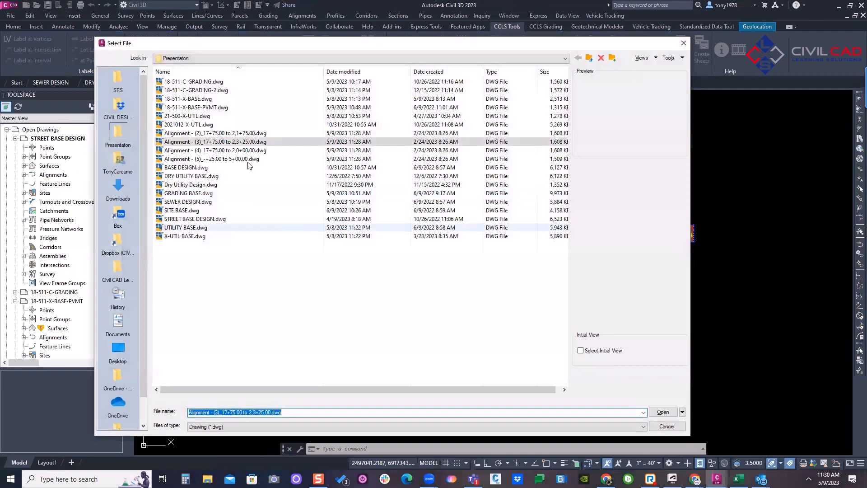
{"action": "left_click", "coordinate": [242, 134]}
{"action": "left_click", "coordinate": [248, 166], "text": "shift"}
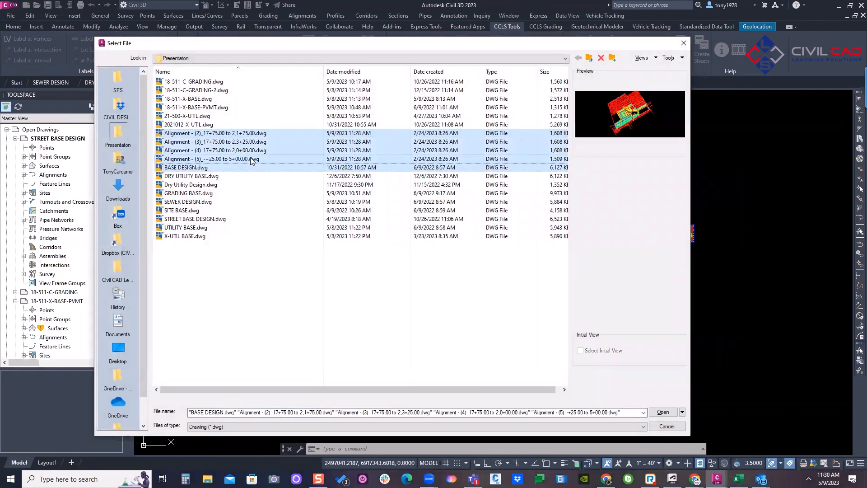
{"action": "left_click", "coordinate": [248, 160]}
{"action": "key", "text": "shift+Up"}
{"action": "key", "text": "shift+Up"}
{"action": "key", "text": "shift+Up"}
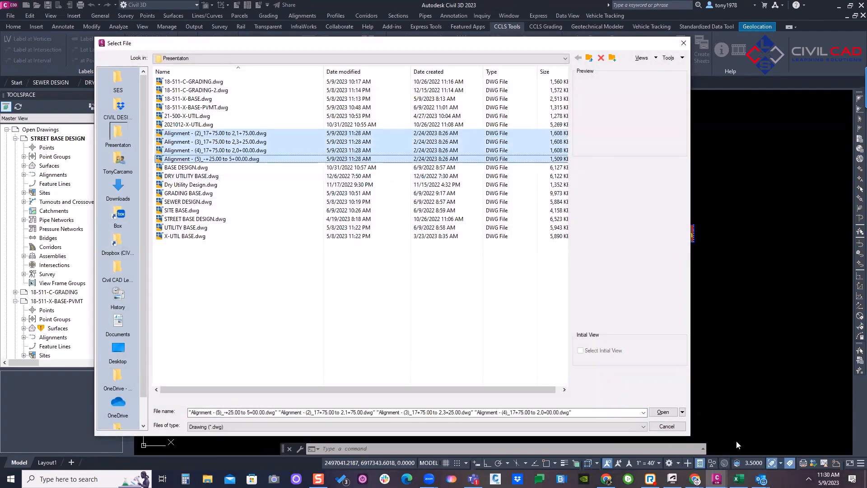
{"action": "right_click_drag", "start_coordinate": [285, 157], "coordinate": [270, 150]}
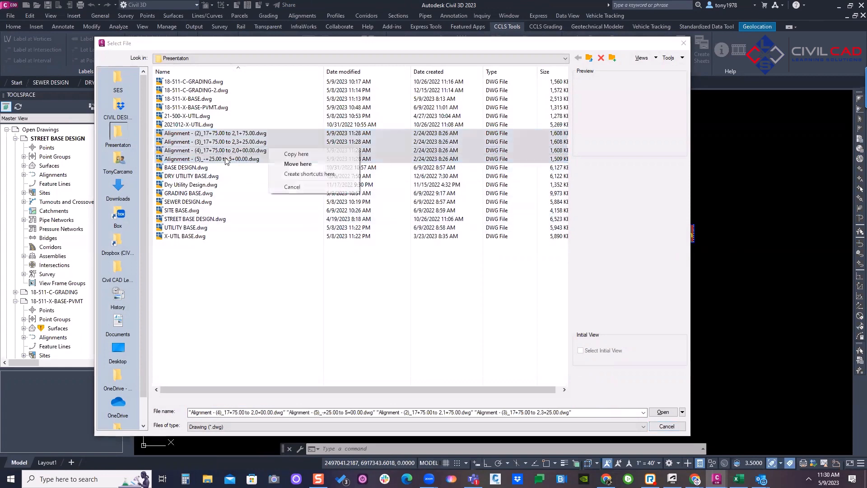
{"action": "left_click", "coordinate": [256, 152]}
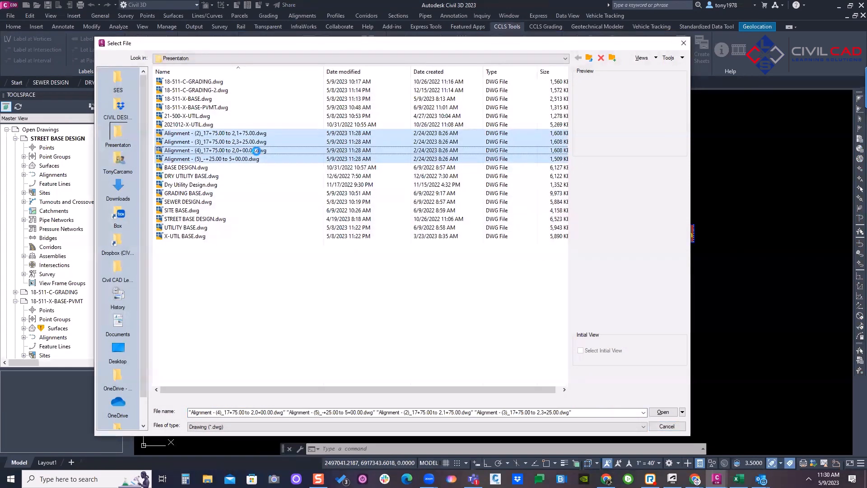
{"action": "right_click", "coordinate": [255, 150]}
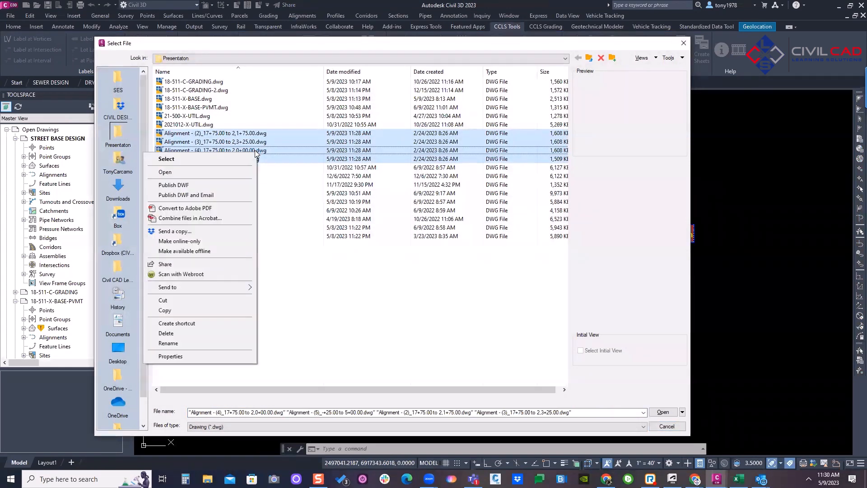
{"action": "left_click", "coordinate": [189, 338]}
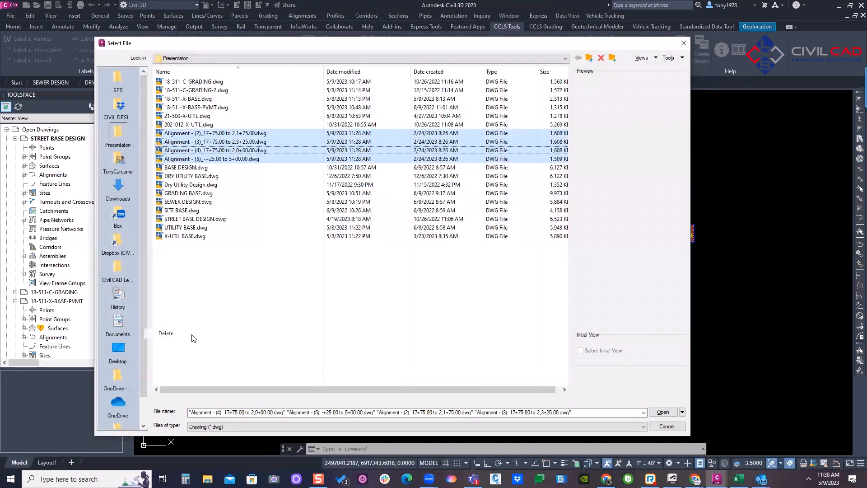
{"action": "left_click", "coordinate": [665, 426]}
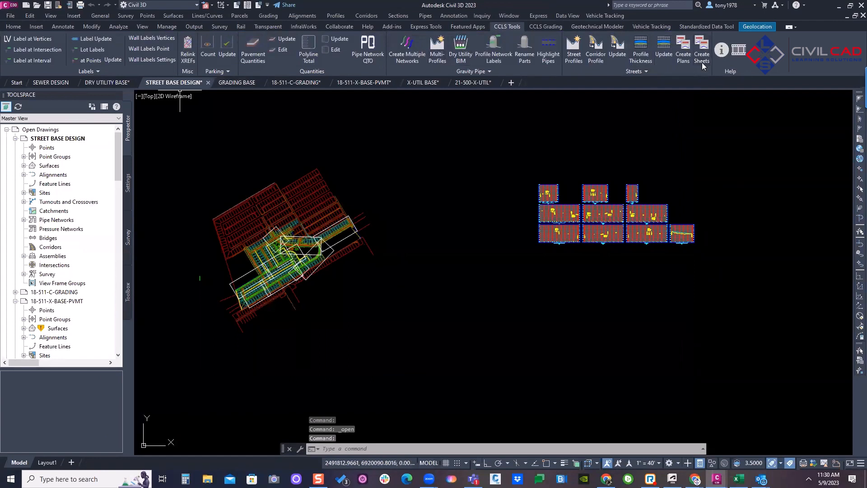
Regenerate the sheets with 3 layouts per plan sheet, layouts named per profile view, and overlay external references not attached
{"action": "left_click", "coordinate": [700, 56]}
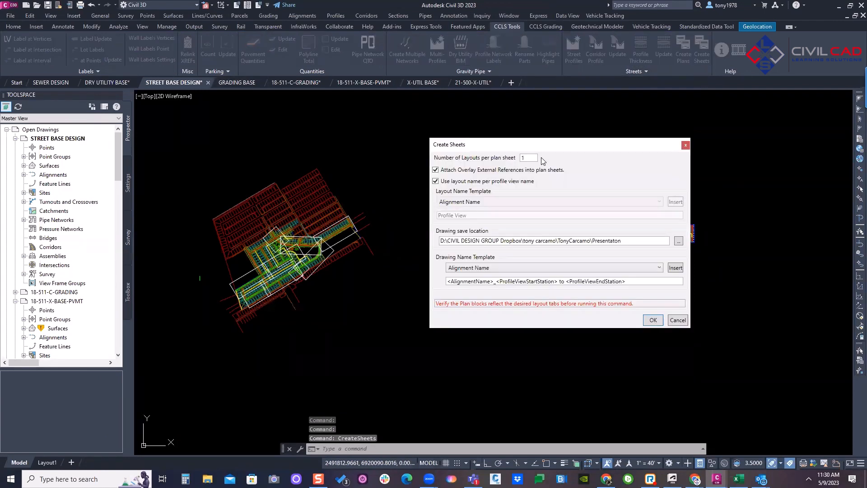
{"action": "type", "text": "3"}
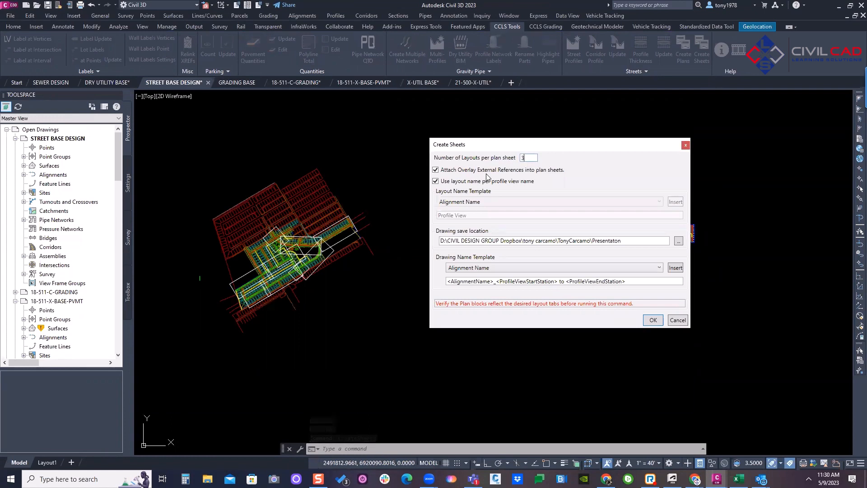
{"action": "left_click", "coordinate": [441, 182]}
{"action": "left_click", "coordinate": [436, 182]}
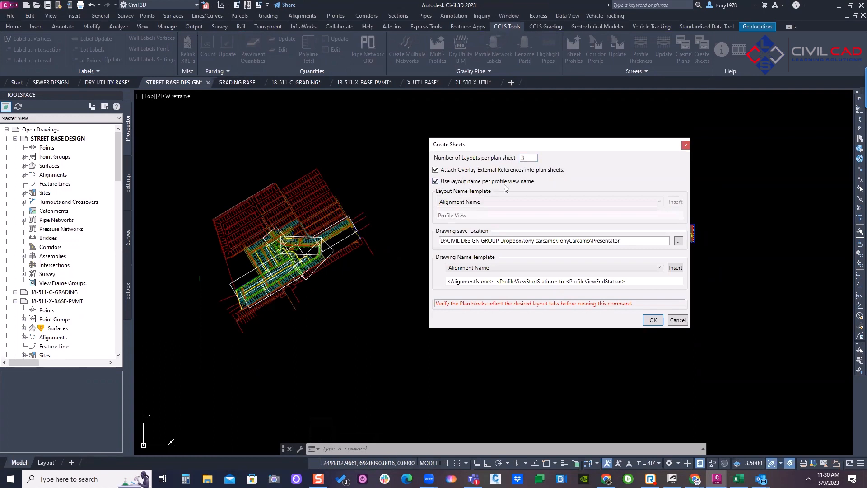
{"action": "left_click", "coordinate": [436, 171]}
{"action": "left_click", "coordinate": [653, 320]}
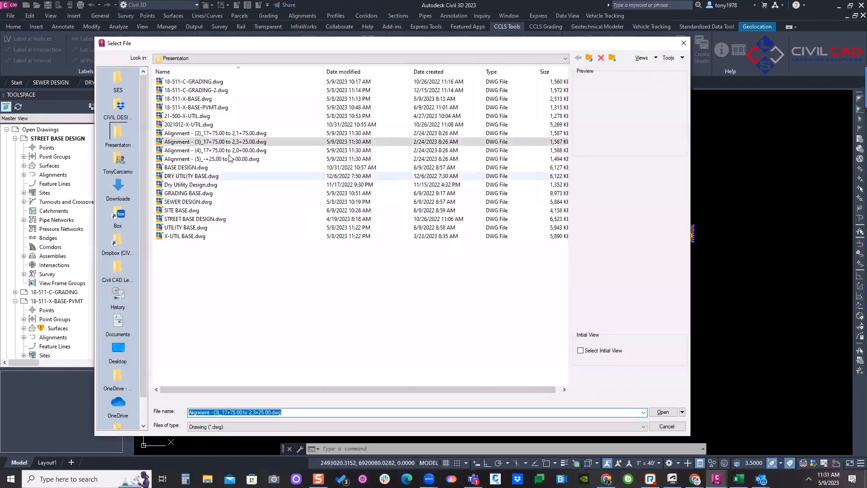
Open Alignment - (2)_17+75.00 to 2,1+75.00.dwg to inspect its STREET BASE DESIGN external reference, and close the drawing
{"action": "left_click", "coordinate": [245, 134]}
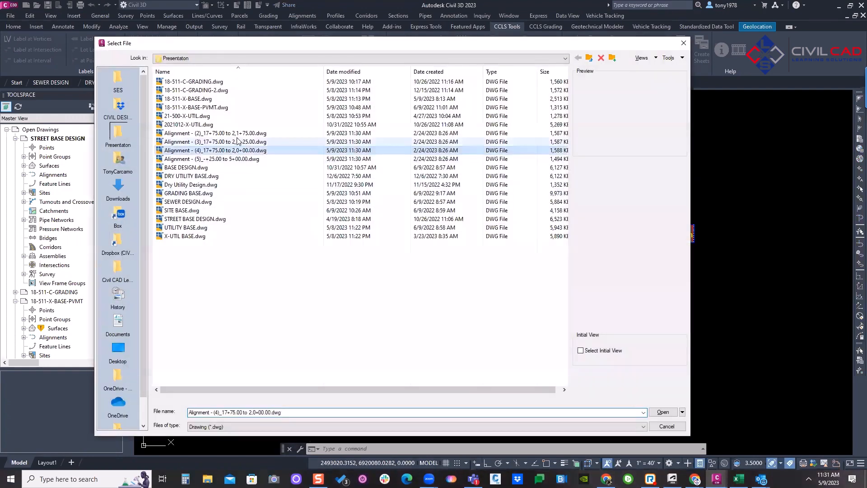
{"action": "left_click", "coordinate": [664, 413]}
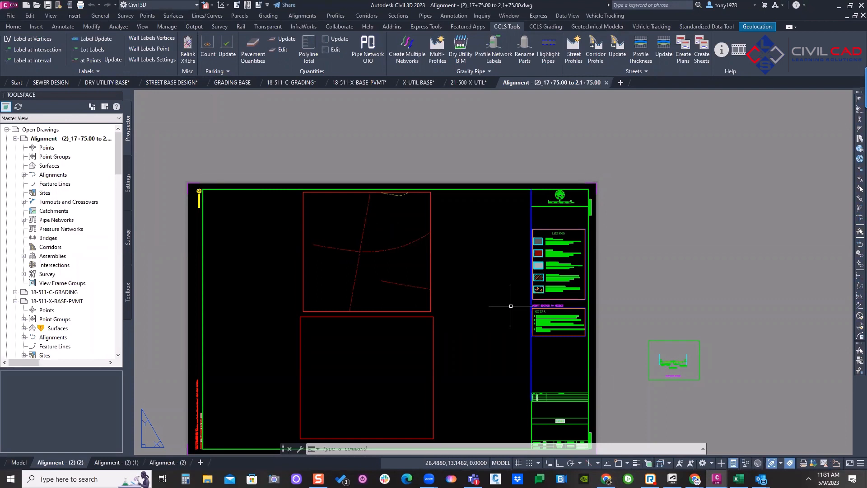
{"action": "type", "text": "xref"}
{"action": "key", "text": "Return"}
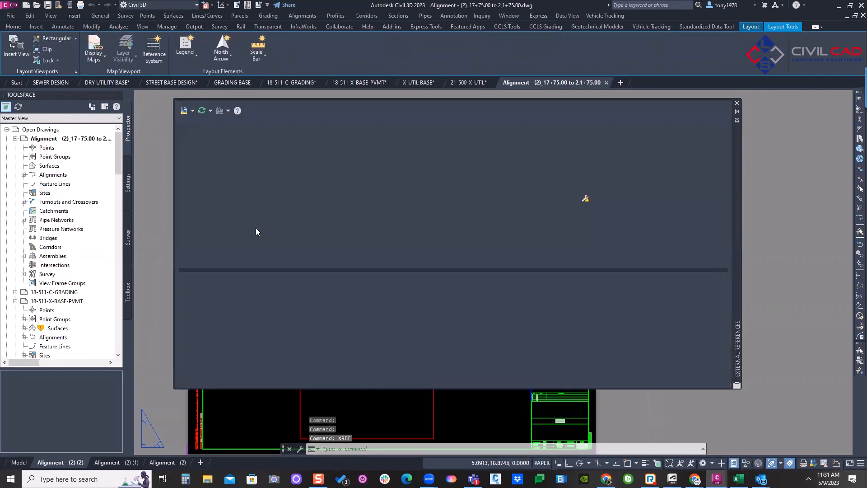
{"action": "left_click", "coordinate": [231, 157]}
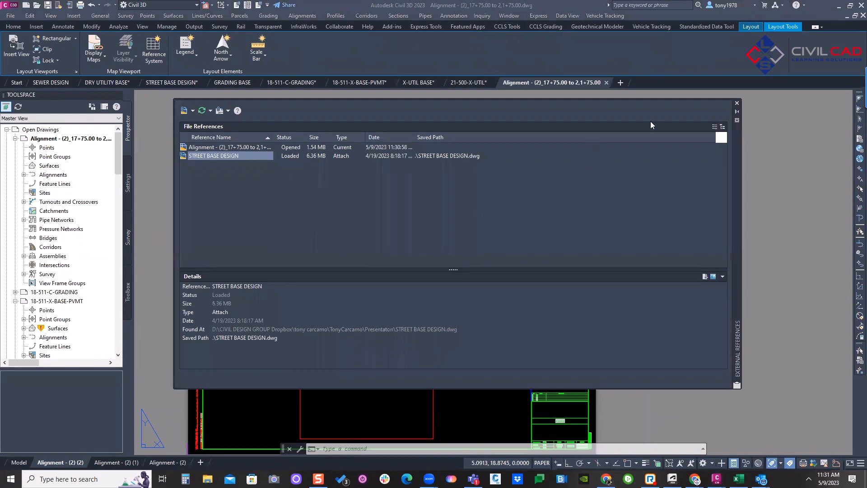
{"action": "left_click", "coordinate": [738, 103]}
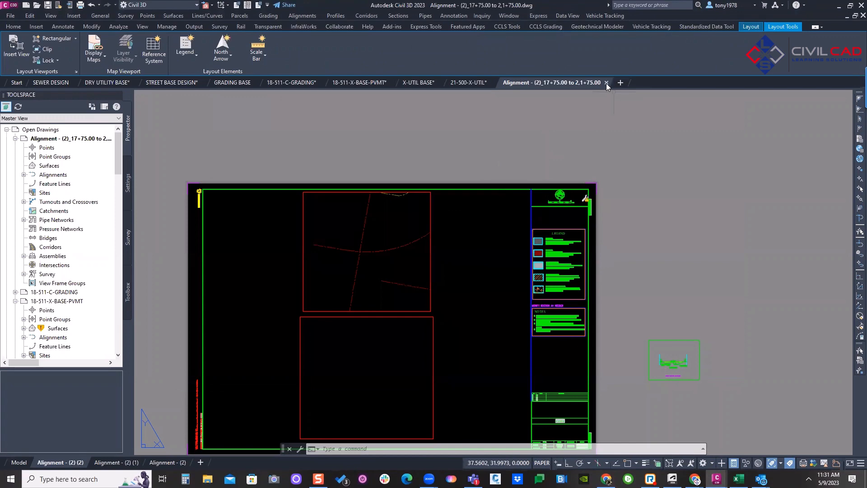
{"action": "double_click", "coordinate": [517, 184]}
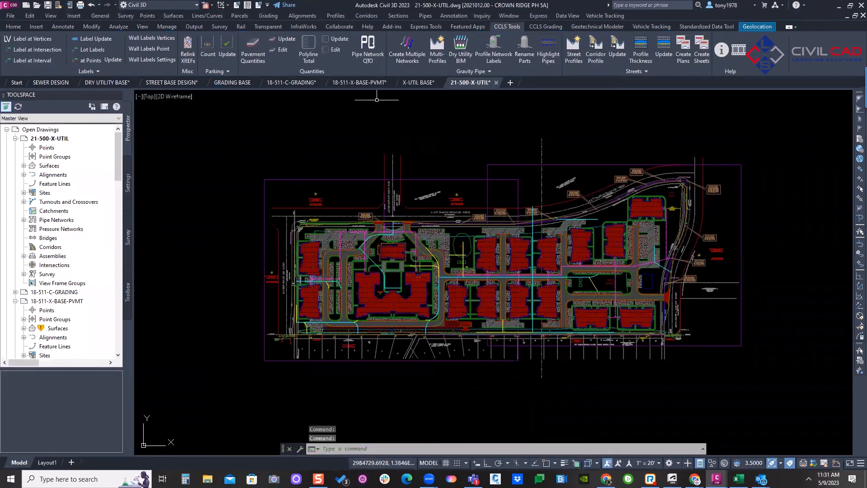
Return to STREET BASE DESIGN and remove the regenerated Alignment - (2) to (5) sheet drawings from the Presentaton folder
{"action": "left_click", "coordinate": [163, 83]}
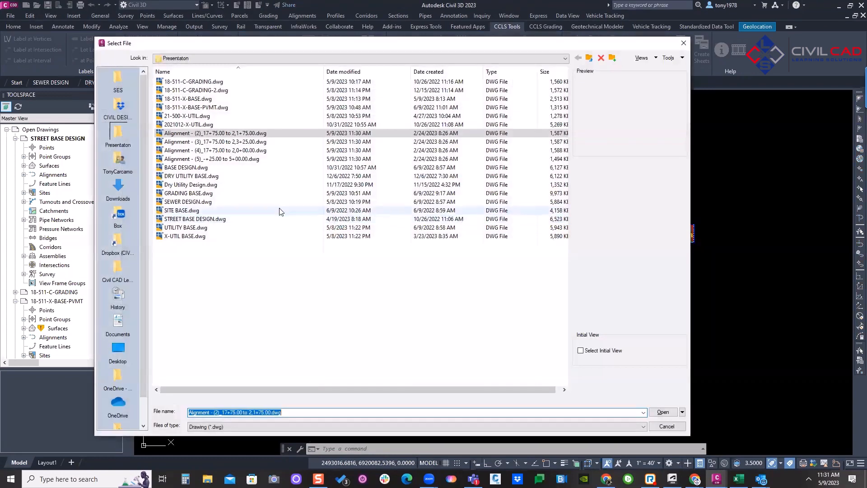
{"action": "left_click", "coordinate": [230, 159], "text": "shift"}
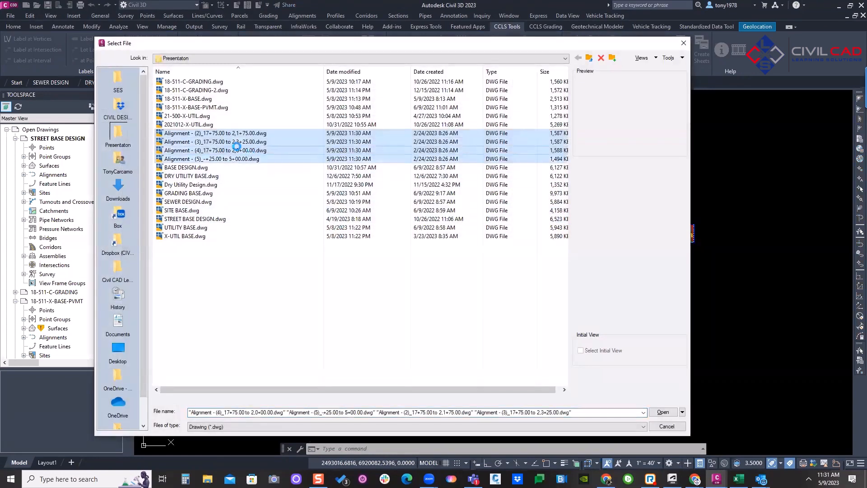
{"action": "right_click", "coordinate": [250, 151]}
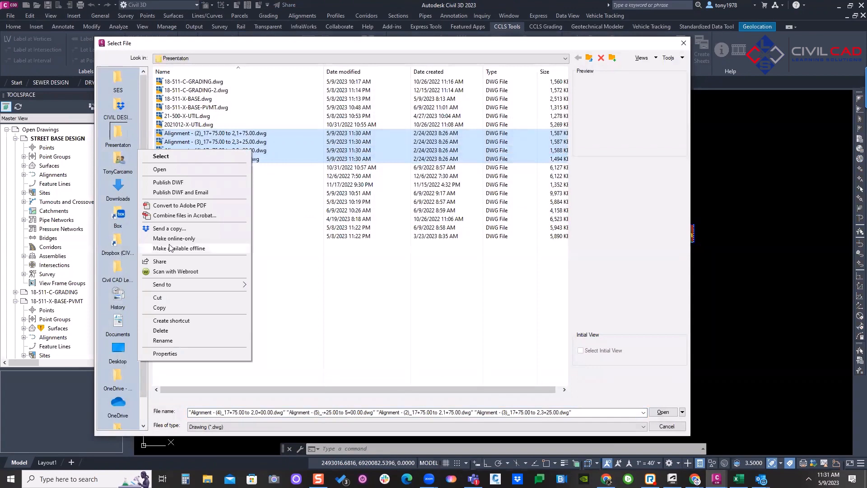
{"action": "left_click", "coordinate": [183, 330]}
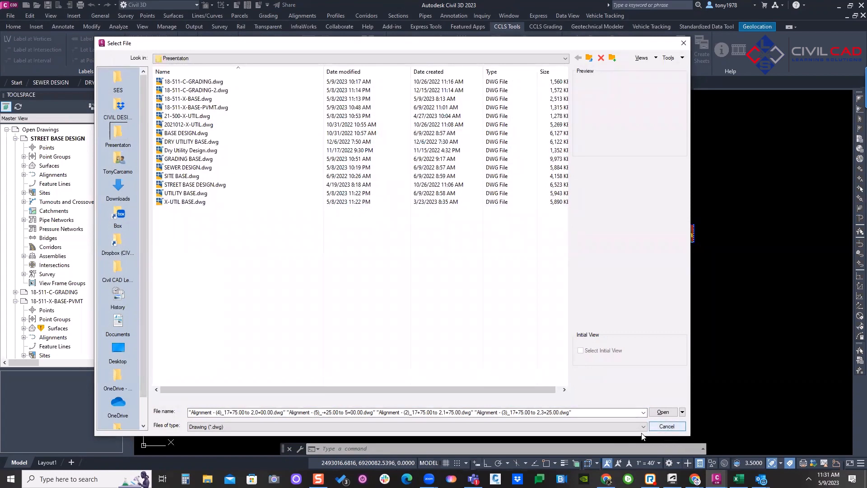
{"action": "left_click", "coordinate": [665, 426]}
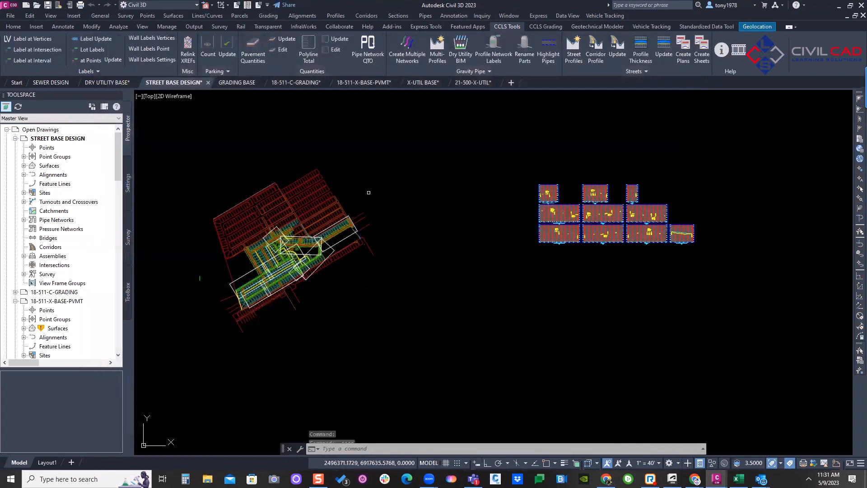
Audit STREET BASE DESIGN with fixing of detected errors set to Yes
{"action": "left_click", "coordinate": [372, 175]}
{"action": "type", "text": "AUDIT"}
{"action": "key", "text": "Return"}
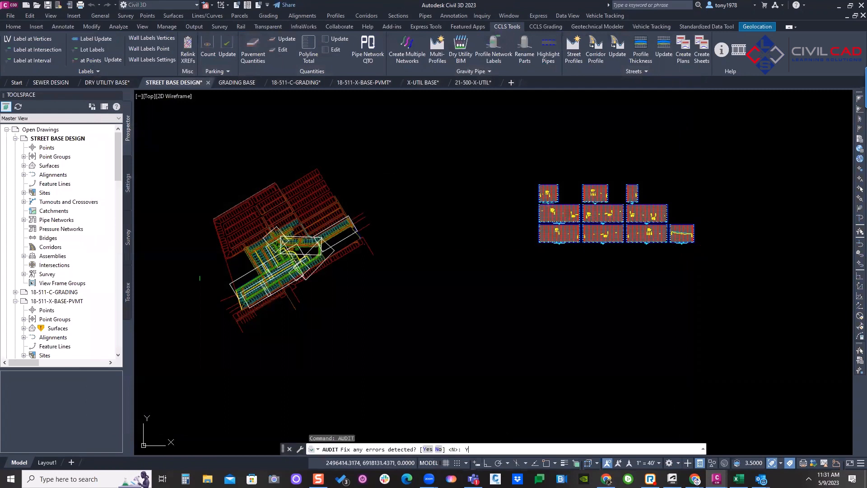
{"action": "type", "text": "y"}
{"action": "key", "text": "Return"}
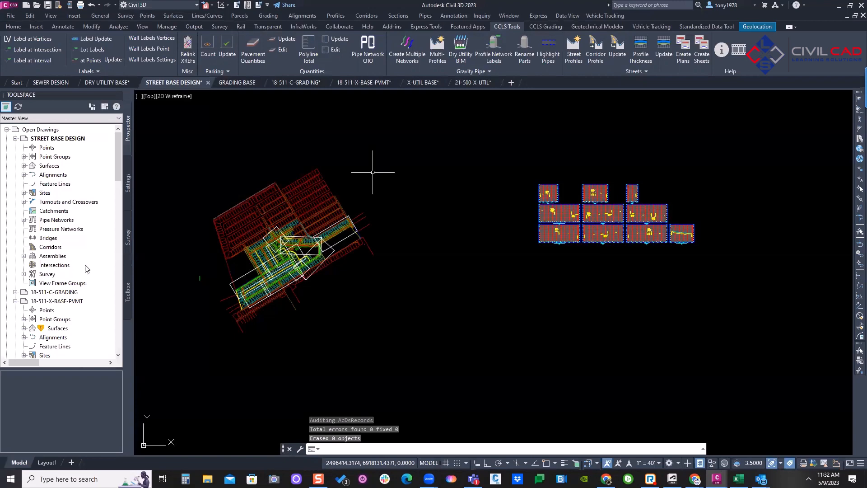
Reduce the bottom height of the view frame around the southeastern street bend to about 166.18
{"action": "scroll", "coordinate": [320, 254], "scroll_direction": "up", "scroll_amount": 3}
{"action": "key", "text": "Escape"}
{"action": "left_click", "coordinate": [383, 237]}
{"action": "left_click", "coordinate": [373, 240]}
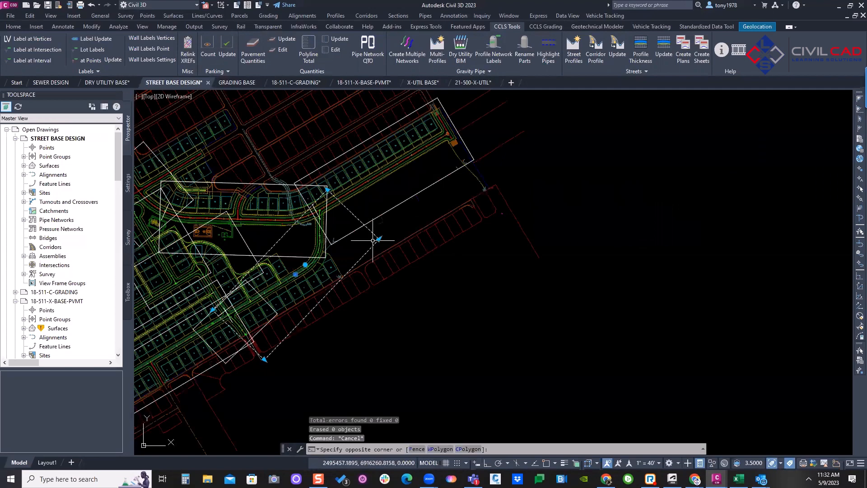
{"action": "left_click", "coordinate": [373, 240]}
{"action": "scroll", "coordinate": [318, 264], "scroll_direction": "up", "scroll_amount": 1}
{"action": "middle_click_drag", "start_coordinate": [214, 382], "coordinate": [347, 328]}
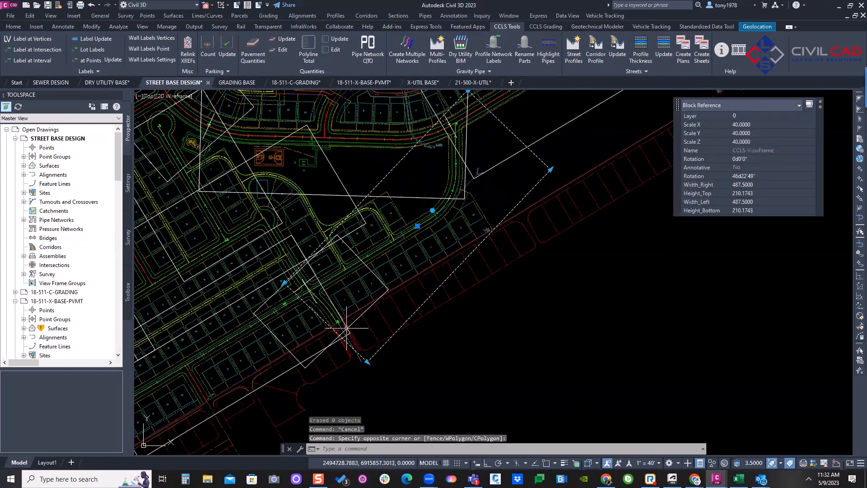
{"action": "left_click", "coordinate": [367, 362]}
{"action": "left_click", "coordinate": [360, 354]}
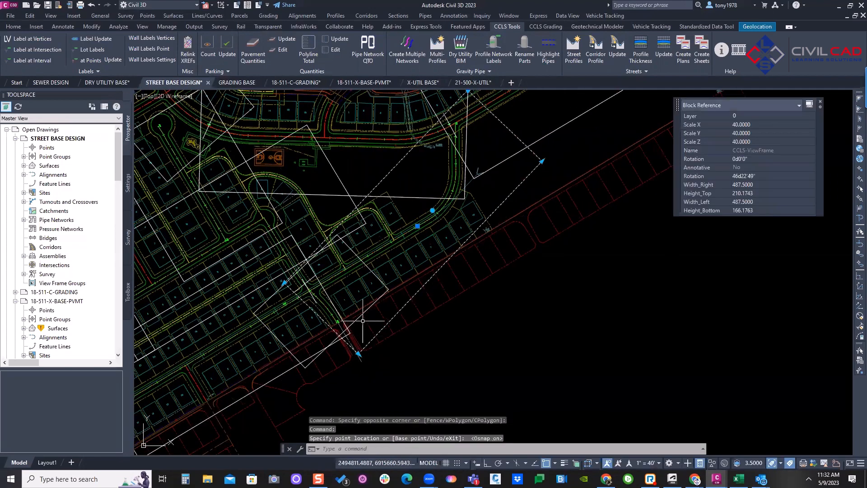
{"action": "key", "text": "Escape"}
{"action": "scroll", "coordinate": [307, 290], "scroll_direction": "up", "scroll_amount": 3}
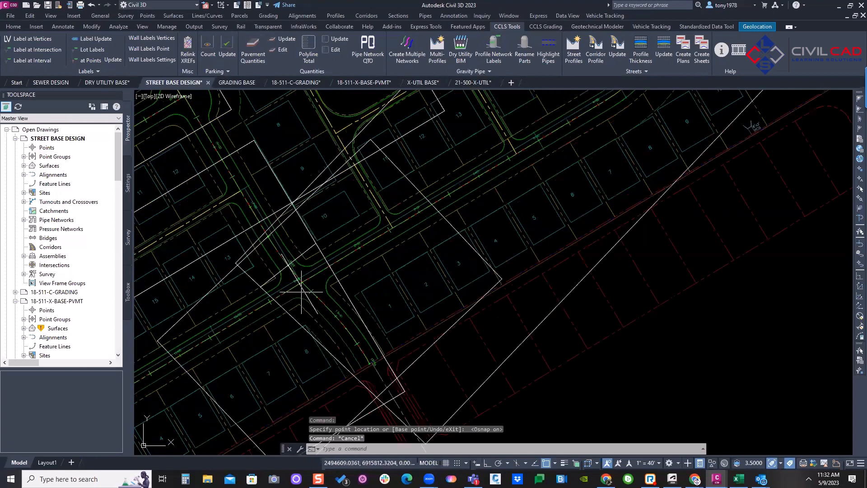
{"action": "left_click", "coordinate": [304, 291]}
{"action": "scroll", "coordinate": [305, 291], "scroll_direction": "down", "scroll_amount": 3}
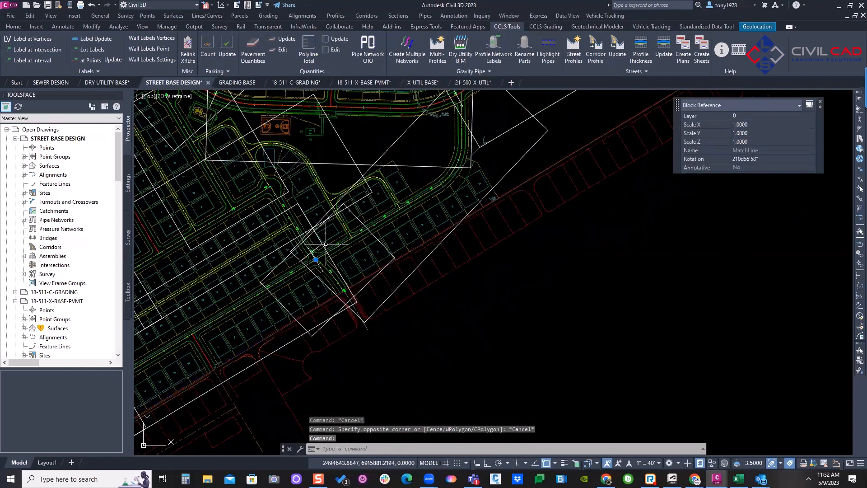
{"action": "key", "text": "Escape"}
{"action": "left_click", "coordinate": [328, 274]}
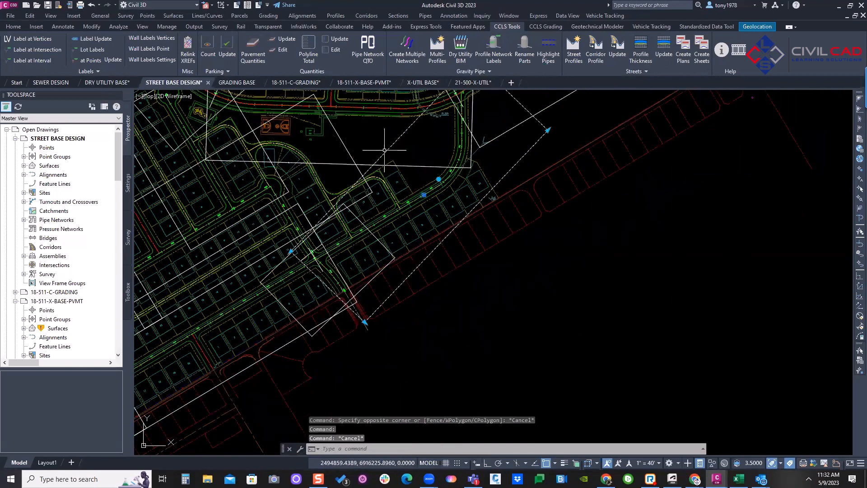
{"action": "scroll", "coordinate": [289, 252], "scroll_direction": "up", "scroll_amount": 2}
{"action": "left_click", "coordinate": [288, 251]}
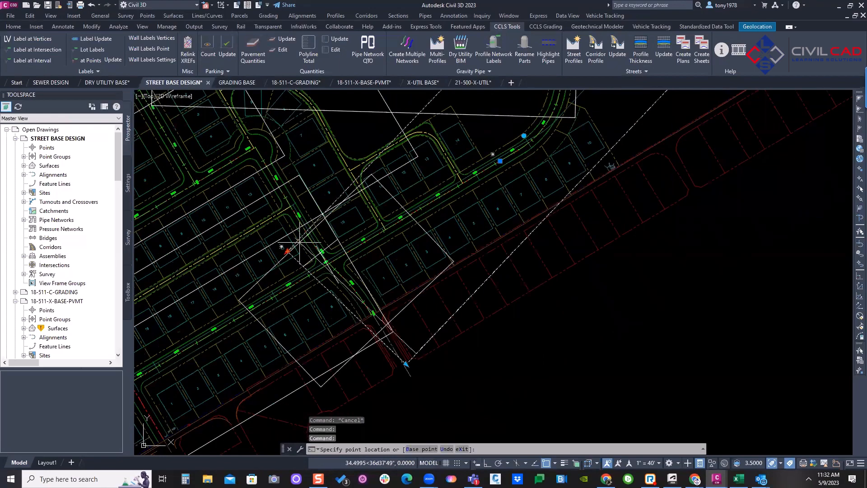
{"action": "key", "text": "Escape"}
{"action": "key", "text": "Escape"}
Generate the plan sheets with one layout per sheet, overlay references attached and layouts named per profile view, saving them in the Presentaton folder
{"action": "scroll", "coordinate": [361, 253], "scroll_direction": "down", "scroll_amount": 5}
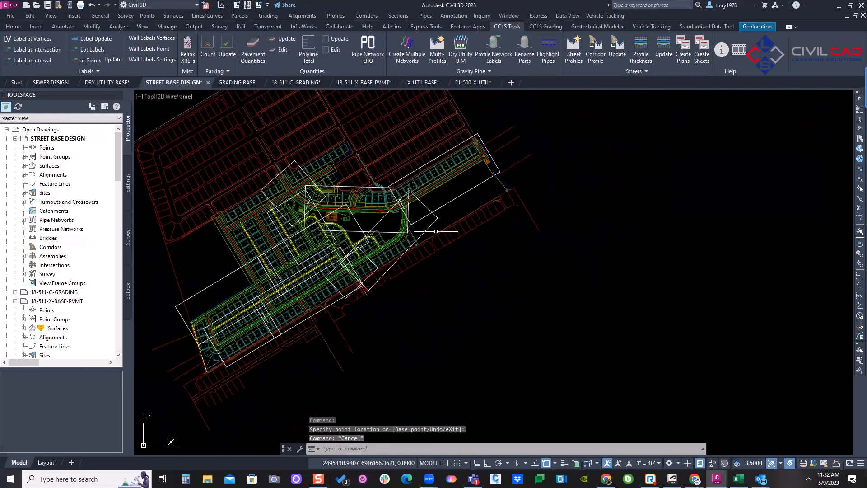
{"action": "middle_click_drag", "start_coordinate": [440, 228], "coordinate": [546, 233]}
{"action": "key", "text": "Escape"}
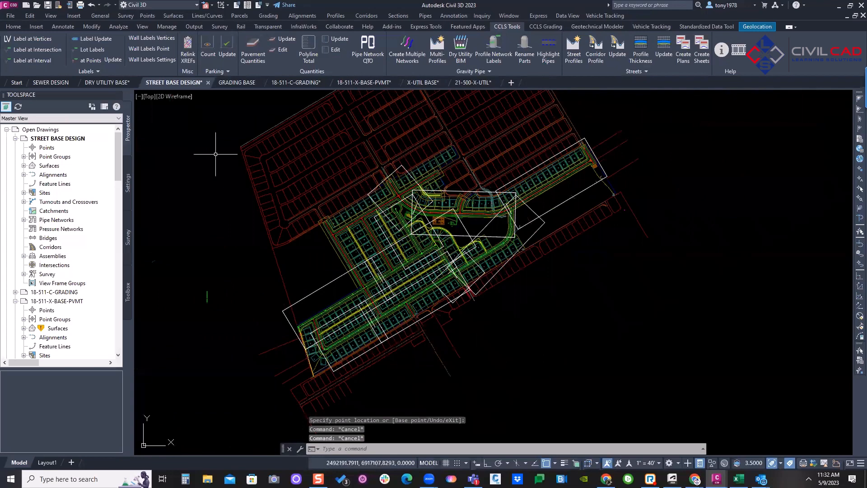
{"action": "middle_click_drag", "start_coordinate": [240, 166], "coordinate": [261, 172]}
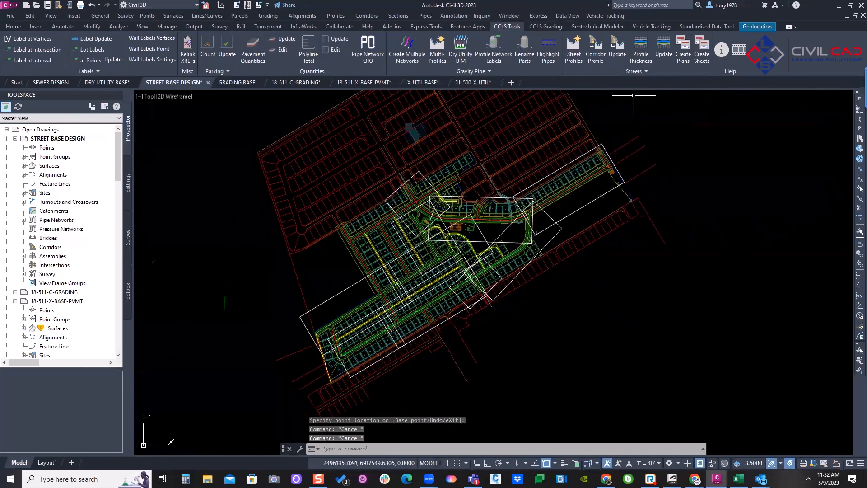
{"action": "left_click", "coordinate": [702, 50]}
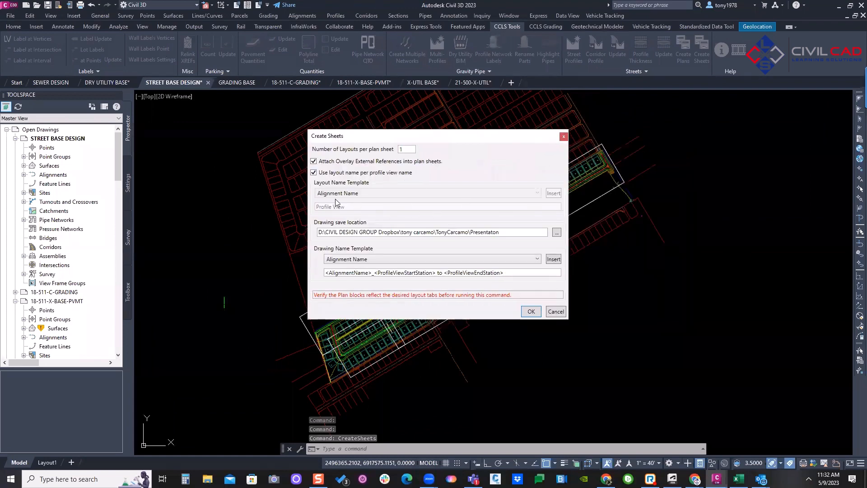
{"action": "left_click", "coordinate": [530, 311]}
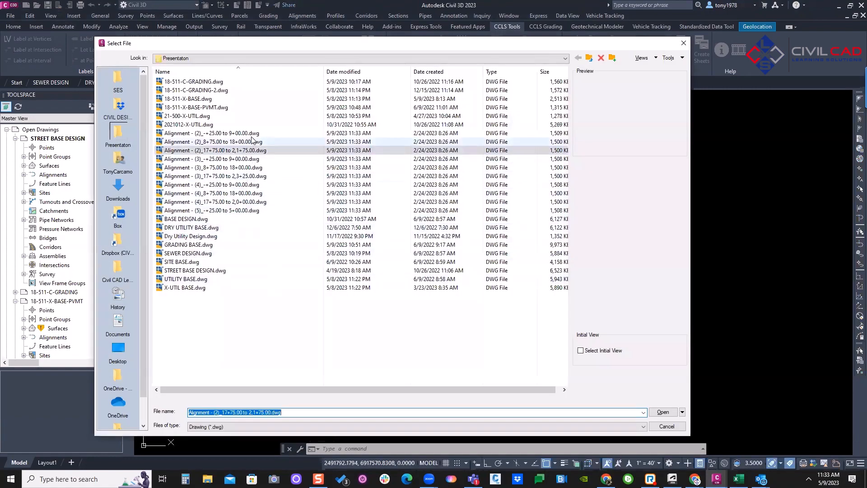
Open the generated sheet Alignment - (2)_-+25.00 to 9+00.00.dwg for review and return to STREET BASE DESIGN
{"action": "left_click", "coordinate": [252, 134]}
{"action": "left_click", "coordinate": [663, 412]}
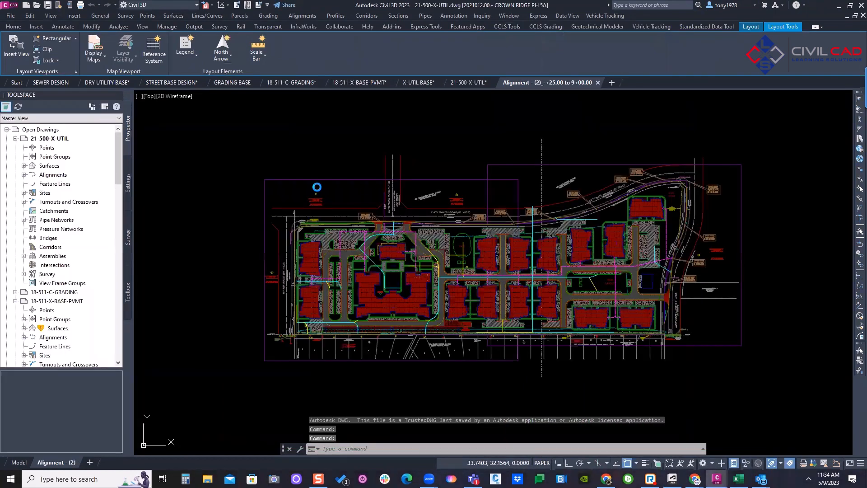
{"action": "left_click", "coordinate": [167, 83]}
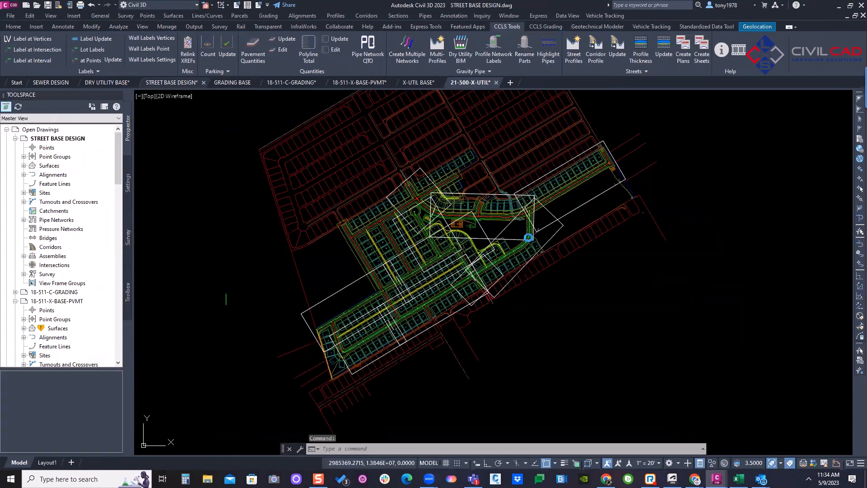
Erase the view frames covering the eastern loop, the curved central street and the northwestern intersection
{"action": "scroll", "coordinate": [565, 212], "scroll_direction": "up", "scroll_amount": 4}
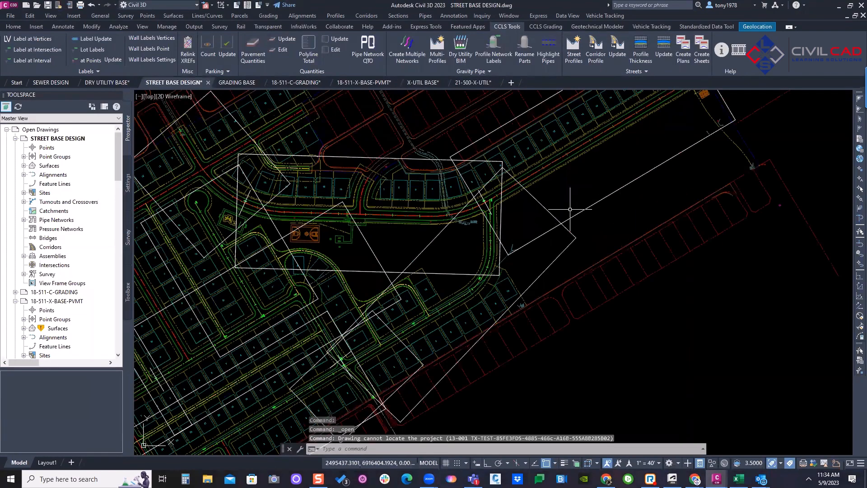
{"action": "left_click", "coordinate": [571, 210]}
{"action": "left_click", "coordinate": [562, 248]}
{"action": "key", "text": "Delete"}
{"action": "left_click", "coordinate": [387, 246]}
{"action": "left_click", "coordinate": [373, 278]}
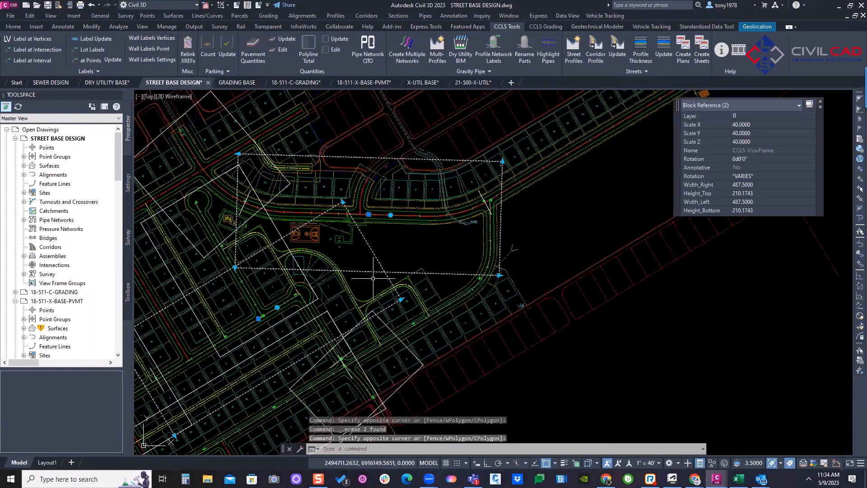
{"action": "key", "text": "Escape"}
{"action": "middle_click_drag", "start_coordinate": [159, 145], "coordinate": [291, 155]}
{"action": "left_click", "coordinate": [290, 148]}
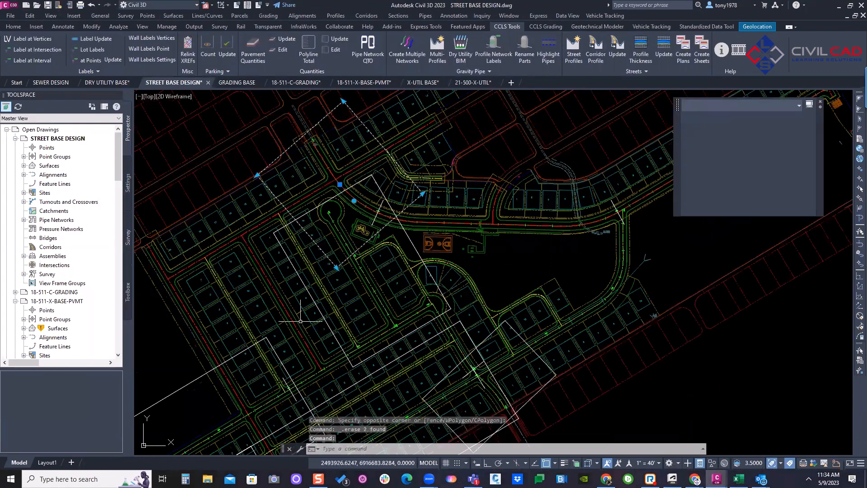
{"action": "key", "text": "Escape"}
Erase the overlapping view frames along the southwestern streets
{"action": "middle_click_drag", "start_coordinate": [301, 321], "coordinate": [388, 203]}
{"action": "left_click", "coordinate": [354, 237]}
{"action": "key", "text": "Delete"}
{"action": "left_click", "coordinate": [352, 242]}
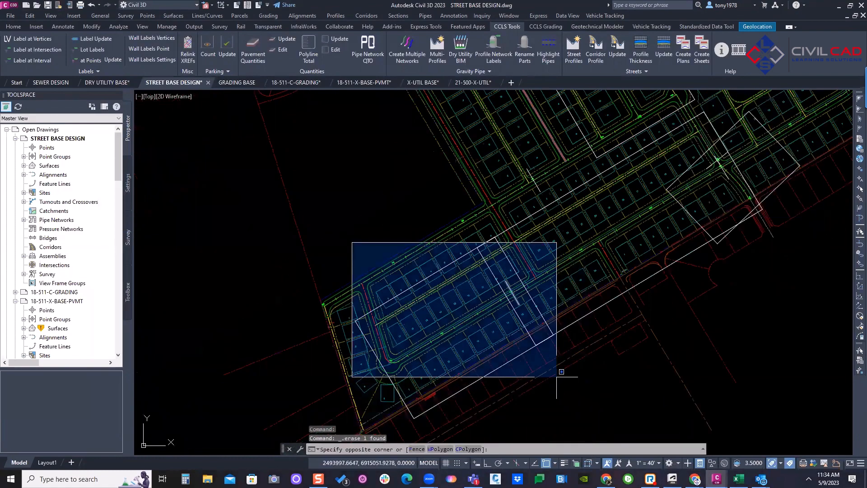
{"action": "left_click", "coordinate": [430, 216]}
{"action": "scroll", "coordinate": [565, 338], "scroll_direction": "up", "scroll_amount": 5}
{"action": "left_click", "coordinate": [571, 336]}
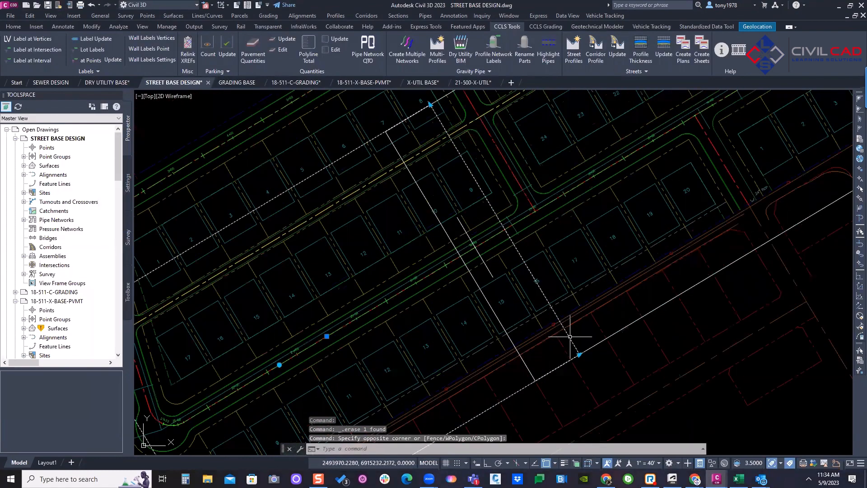
{"action": "key", "text": "Delete"}
{"action": "left_click", "coordinate": [583, 351]}
{"action": "left_click", "coordinate": [587, 354]}
{"action": "left_click", "coordinate": [587, 355]}
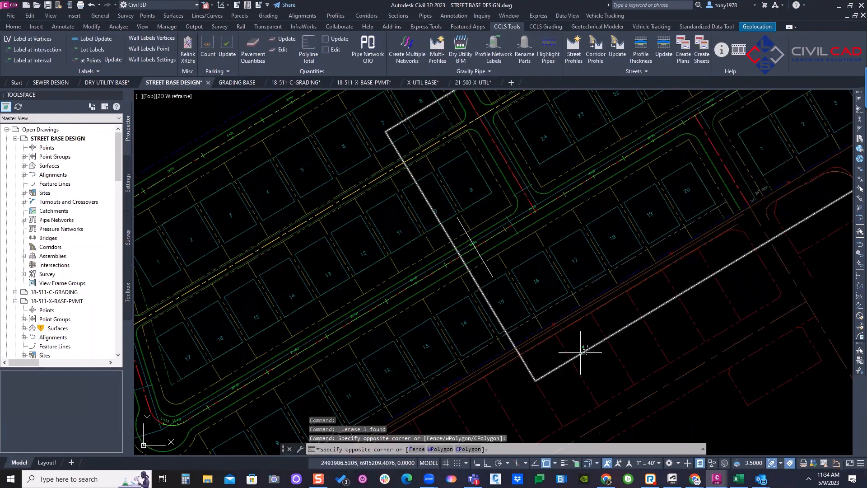
{"action": "left_click", "coordinate": [583, 352]}
{"action": "key", "text": "Delete"}
Select all match line blocks similar to the one on the southern street and erase them
{"action": "scroll", "coordinate": [581, 345], "scroll_direction": "down", "scroll_amount": 5}
{"action": "scroll", "coordinate": [343, 352], "scroll_direction": "up", "scroll_amount": 2}
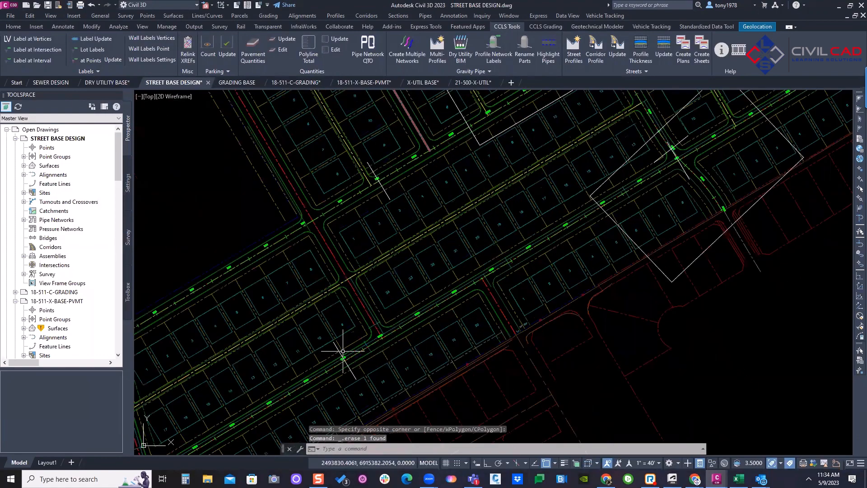
{"action": "left_click", "coordinate": [343, 352]}
{"action": "right_click", "coordinate": [324, 335]}
{"action": "left_click", "coordinate": [389, 312]}
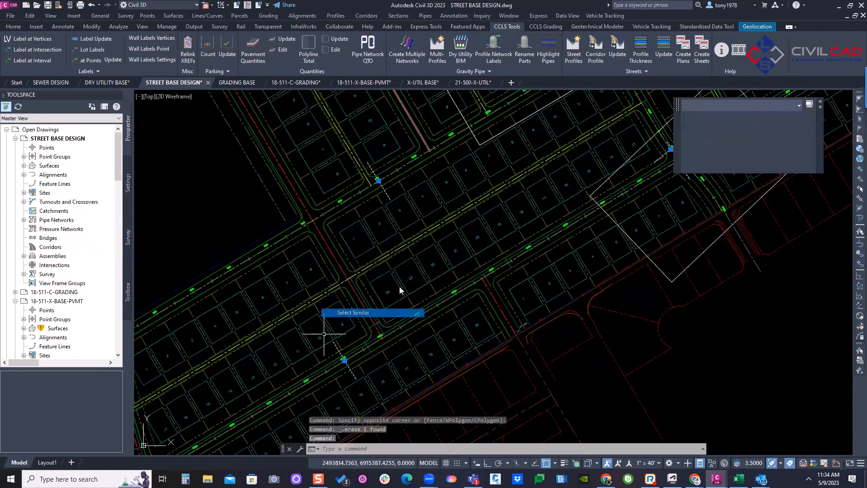
{"action": "key", "text": "Delete"}
Erase the remaining view frames at the southeastern street bend and over the central north-south streets
{"action": "scroll", "coordinate": [504, 252], "scroll_direction": "down", "scroll_amount": 3}
{"action": "scroll", "coordinate": [513, 224], "scroll_direction": "up", "scroll_amount": 2}
{"action": "left_click", "coordinate": [513, 224]}
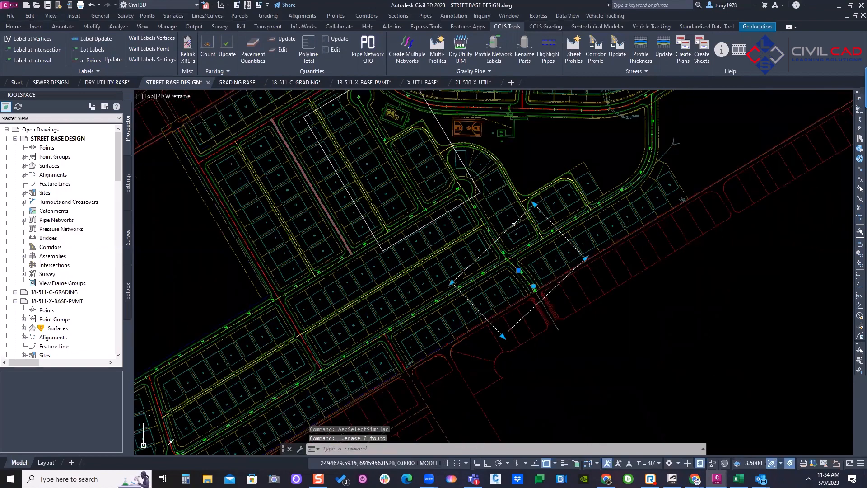
{"action": "key", "text": "Delete"}
{"action": "left_click", "coordinate": [448, 141]}
{"action": "key", "text": "Delete"}
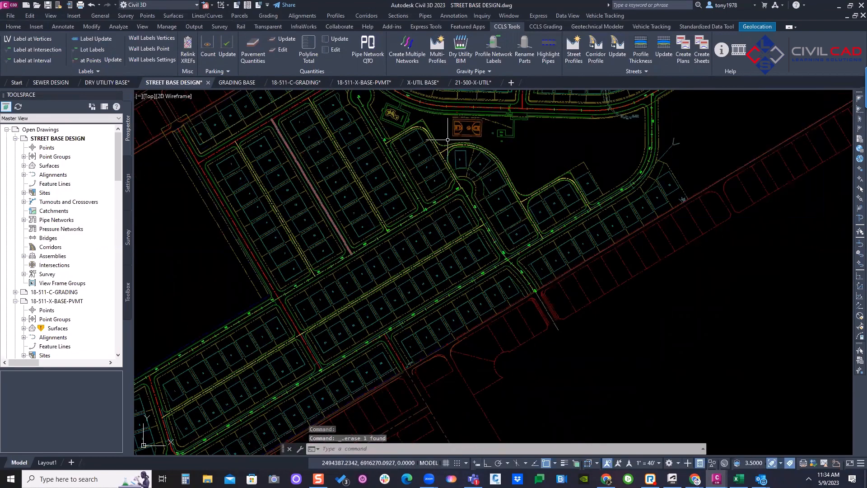
{"action": "scroll", "coordinate": [448, 140], "scroll_direction": "down", "scroll_amount": 5}
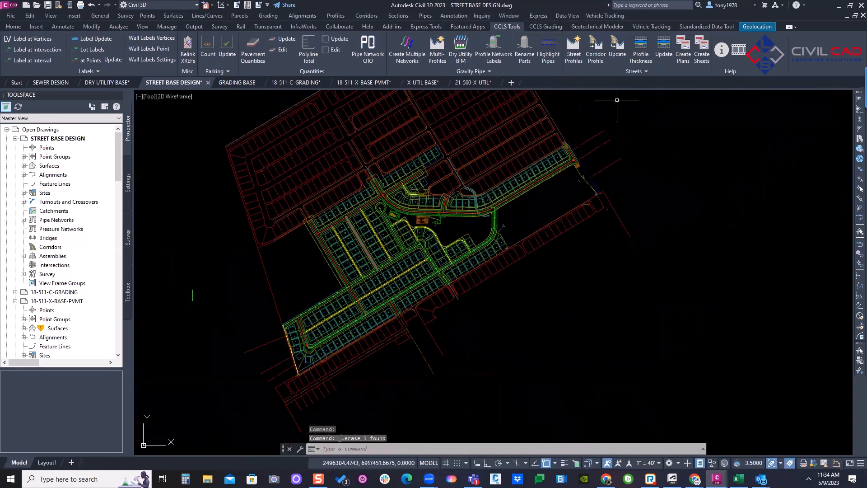
{"action": "scroll", "coordinate": [400, 216], "scroll_direction": "up", "scroll_amount": 4}
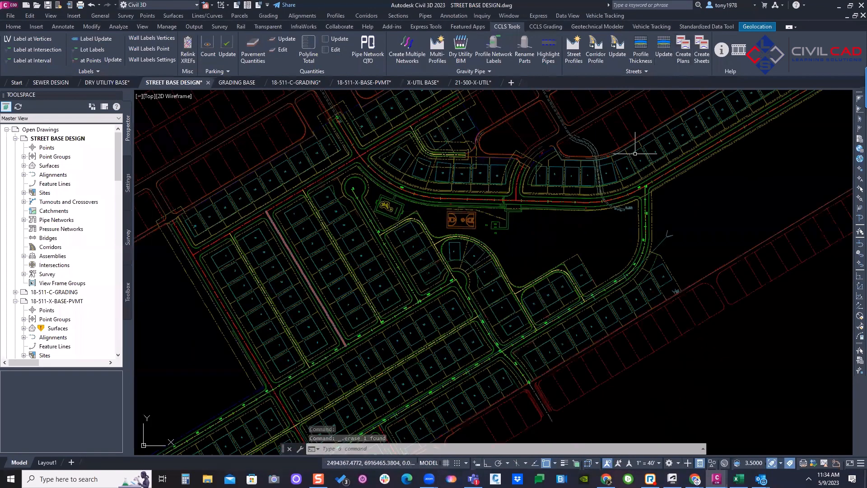
Create plan and profile view frames for Alignments (2), (3), (4) and (5) using the STREET PLAN & PROFILE layout
{"action": "scroll", "coordinate": [540, 198], "scroll_direction": "down", "scroll_amount": 2}
{"action": "middle_click_drag", "start_coordinate": [412, 312], "coordinate": [385, 317]}
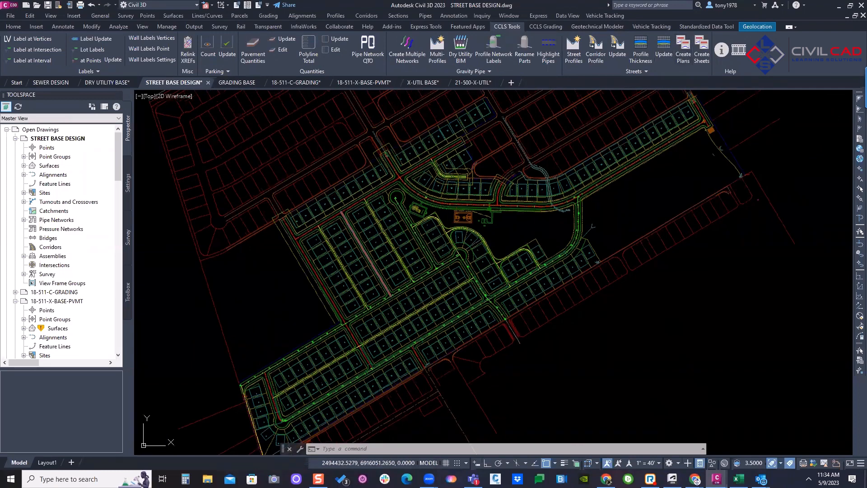
{"action": "left_click", "coordinate": [684, 50]}
{"action": "left_click", "coordinate": [167, 156]}
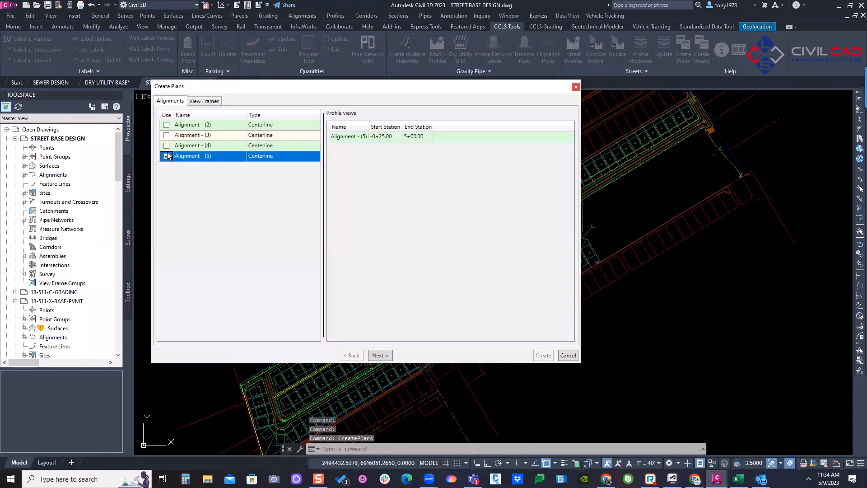
{"action": "left_click", "coordinate": [172, 145]}
{"action": "left_click", "coordinate": [166, 135]}
{"action": "left_click", "coordinate": [166, 124]}
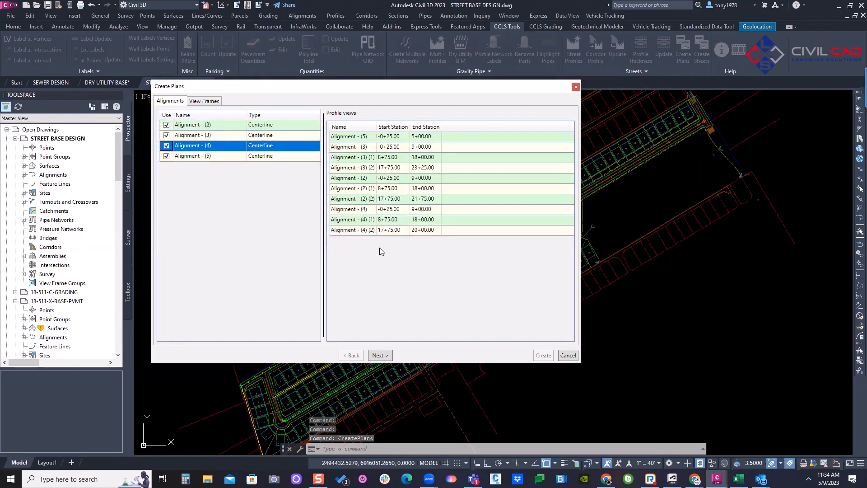
{"action": "left_click", "coordinate": [380, 356]}
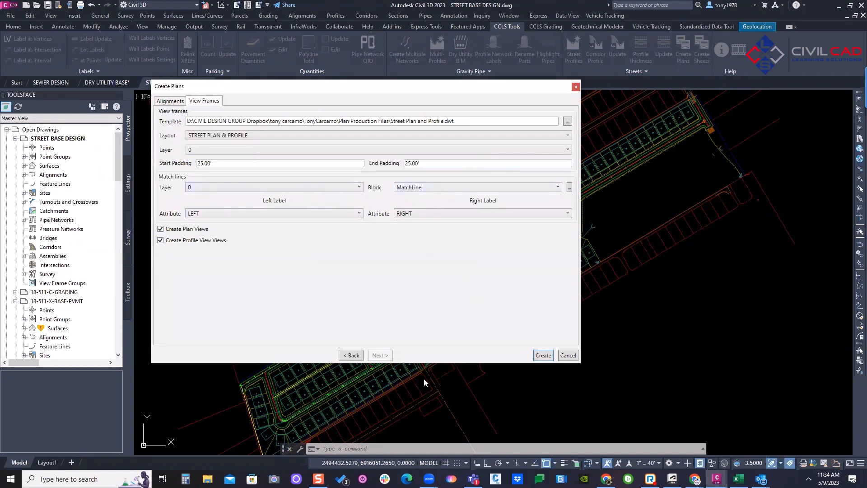
{"action": "left_click", "coordinate": [543, 355]}
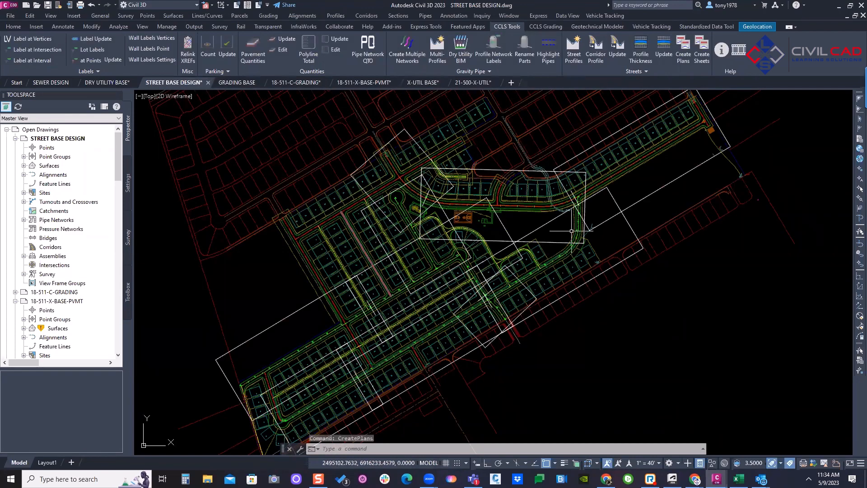
{"action": "middle_click_drag", "start_coordinate": [552, 235], "coordinate": [458, 258]}
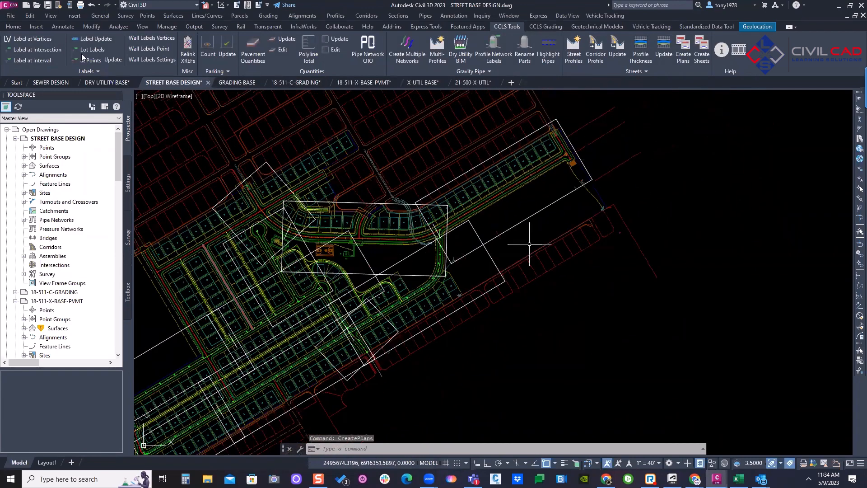
Save the drawing under the new name STREET BASE DESIGN-TEST
{"action": "left_click", "coordinate": [14, 19]}
{"action": "left_click", "coordinate": [53, 80]}
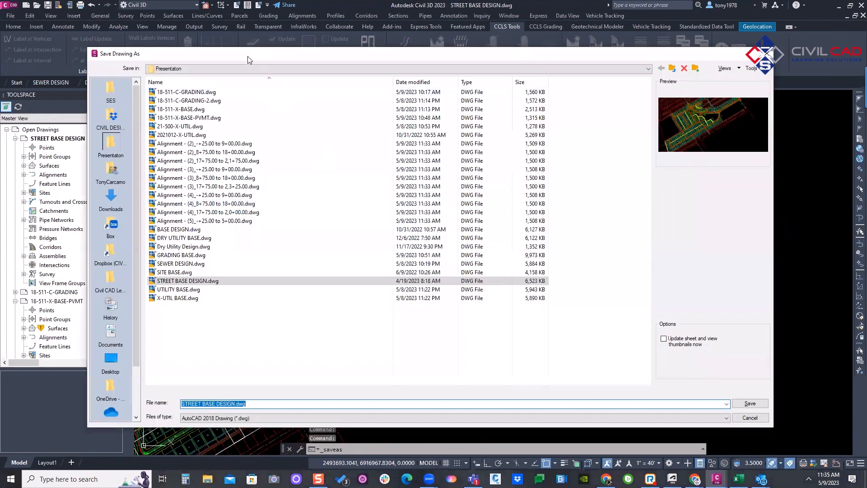
{"action": "left_click_drag", "start_coordinate": [248, 60], "coordinate": [0, 28]}
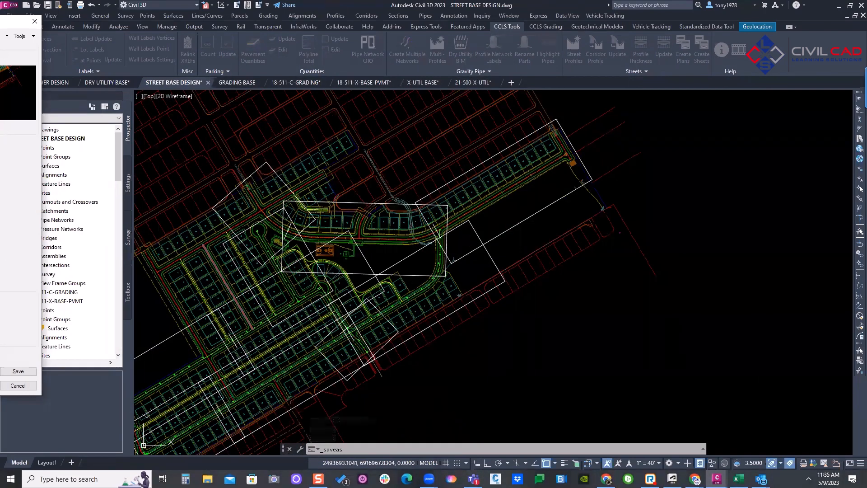
{"action": "left_click", "coordinate": [17, 371]}
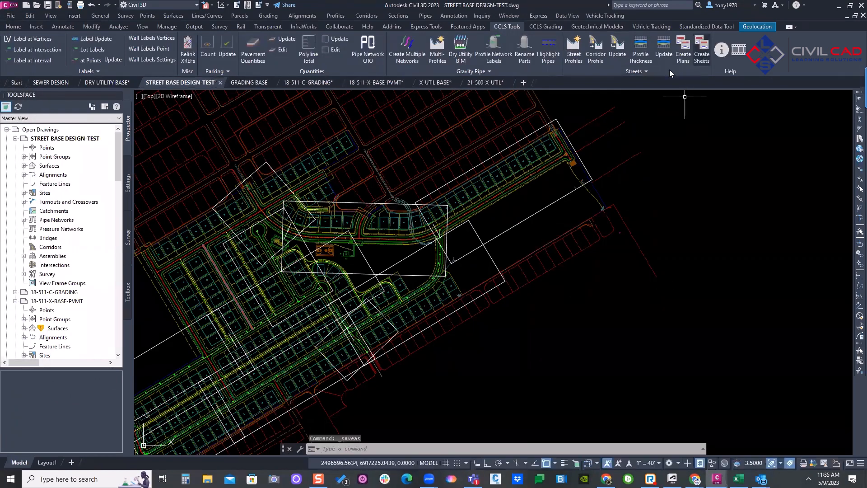
Create the plan sheets with 3 layouts per sheet, attaching overlay external references and using profile view names for the layouts
{"action": "left_click", "coordinate": [702, 53]}
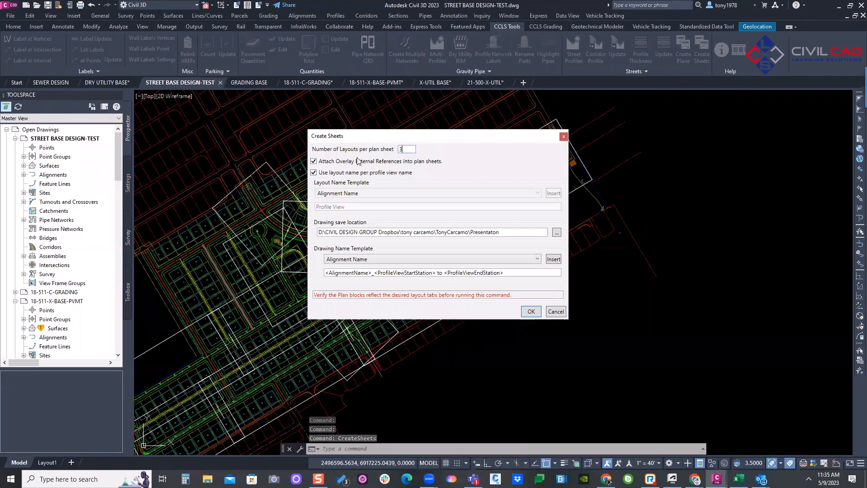
{"action": "type", "text": "3"}
{"action": "left_click", "coordinate": [532, 314]}
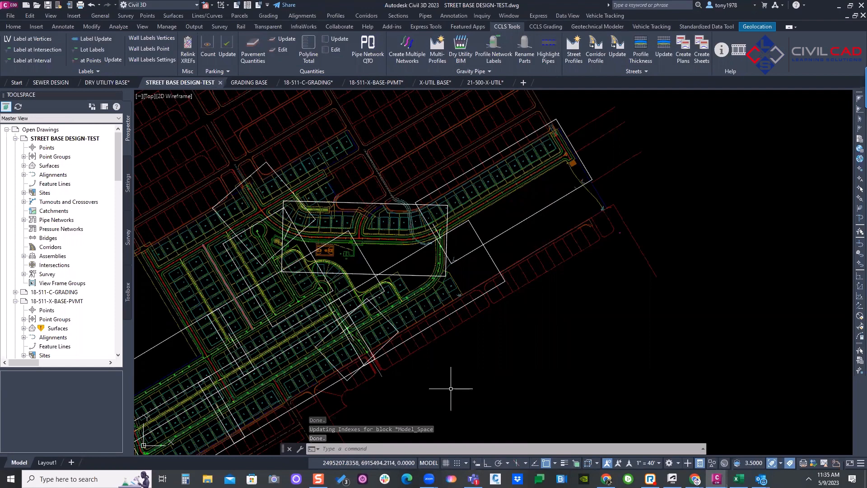
{"action": "middle_click_drag", "start_coordinate": [524, 226], "coordinate": [525, 218]}
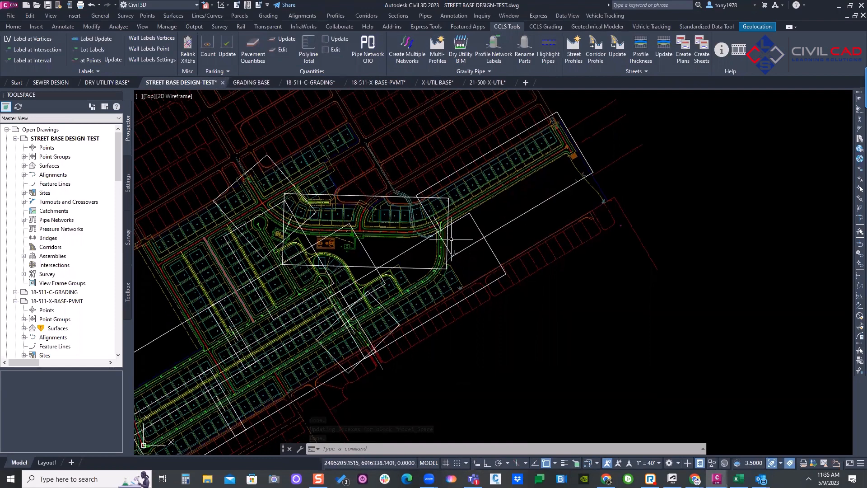
Open the sheet drawing Alignment - (2)_-+25.00 to 9+00.00.dwg
{"action": "left_click", "coordinate": [38, 5]}
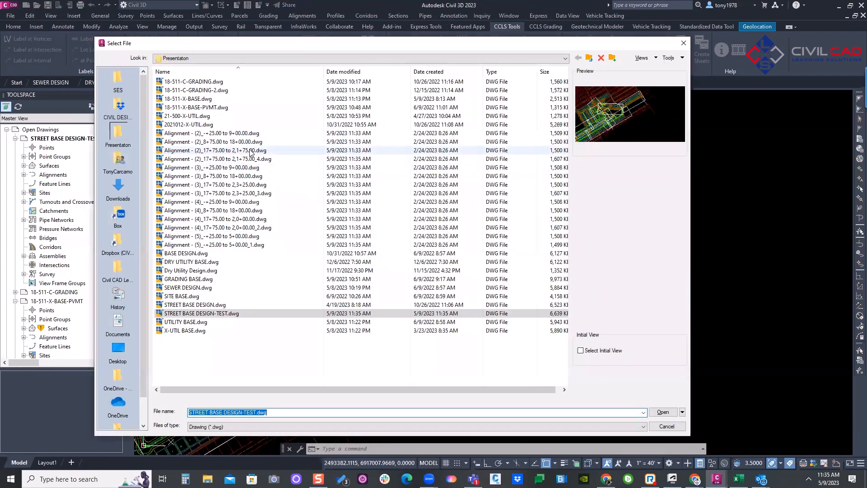
{"action": "left_click", "coordinate": [252, 143]}
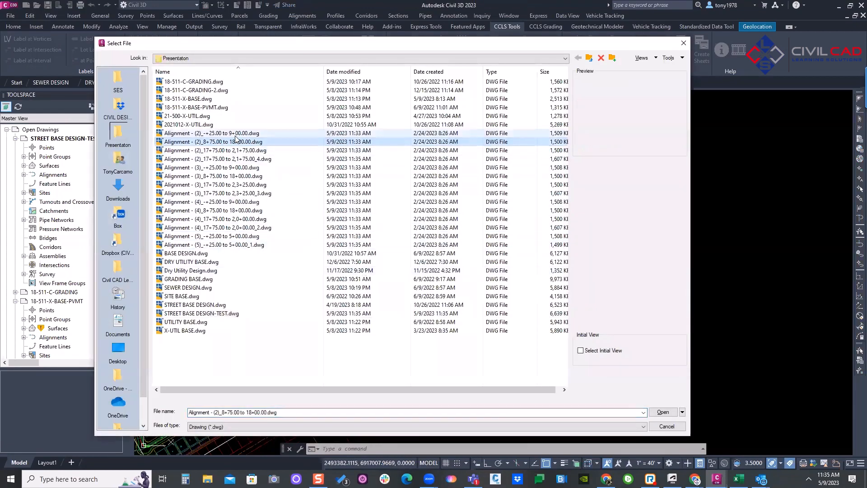
{"action": "left_click", "coordinate": [226, 134]}
{"action": "left_click", "coordinate": [663, 412]}
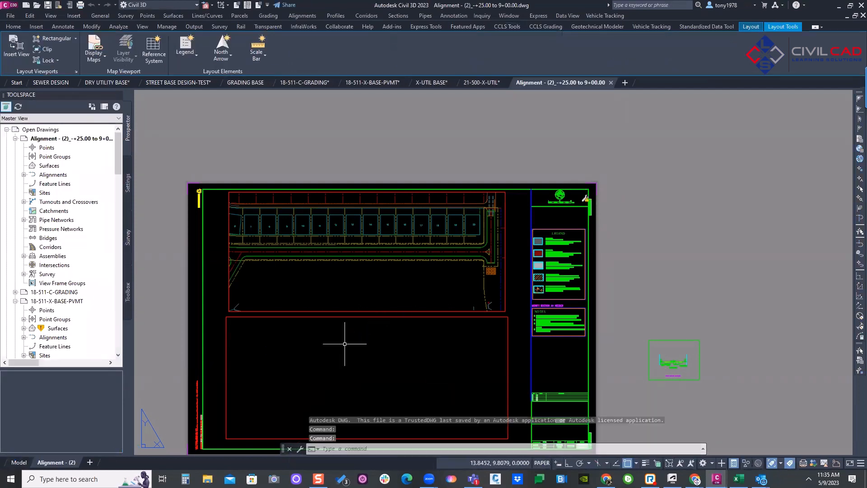
Examine the sheet drawing's model space at its full extents and close the drawing without saving
{"action": "left_click", "coordinate": [18, 463]}
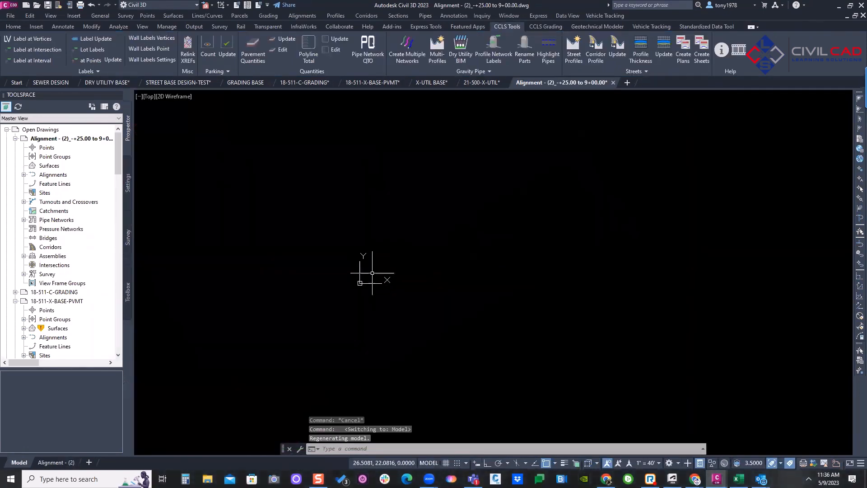
{"action": "type", "text": "z"}
{"action": "key", "text": "Return"}
{"action": "type", "text": "e"}
{"action": "key", "text": "Return"}
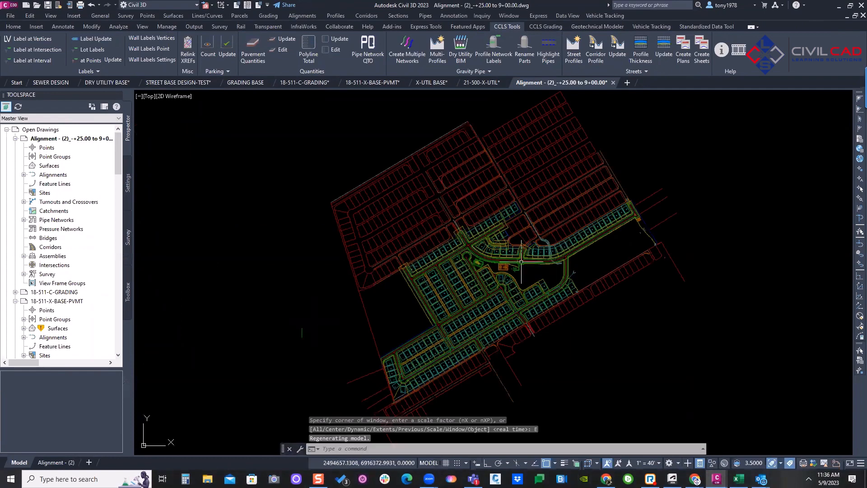
{"action": "middle_click_drag", "start_coordinate": [515, 222], "coordinate": [493, 213]}
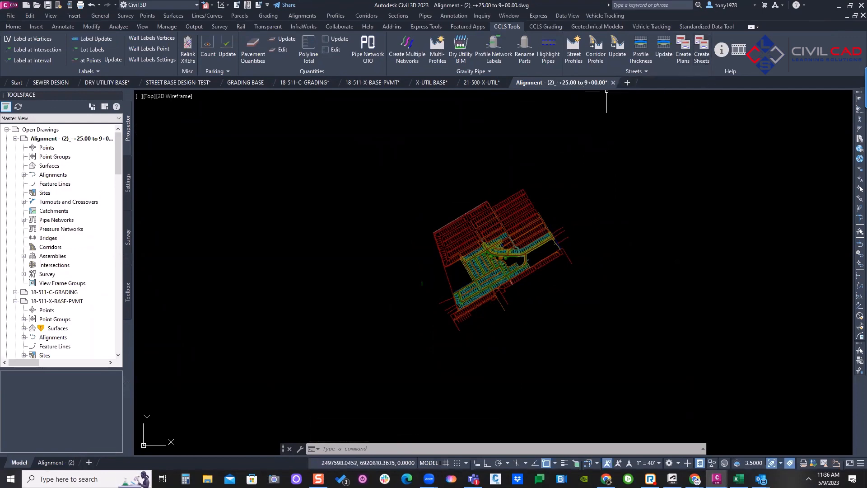
{"action": "scroll", "coordinate": [509, 205], "scroll_direction": "up", "scroll_amount": 6}
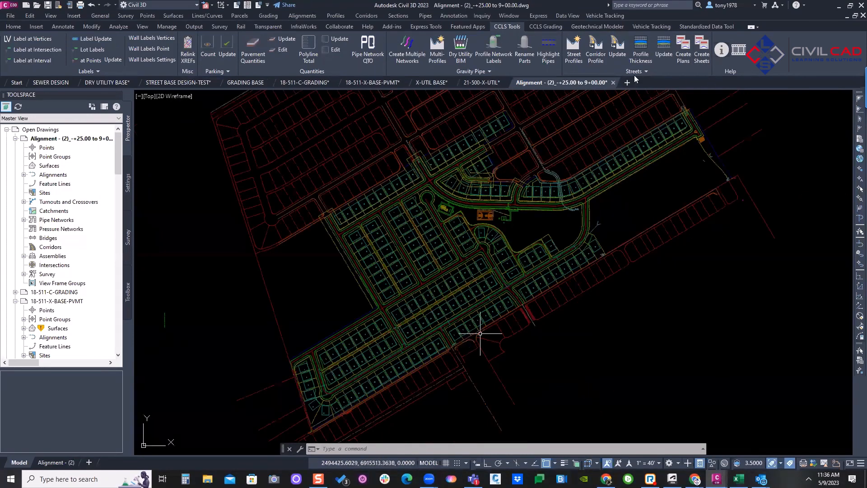
{"action": "middle_click_drag", "start_coordinate": [538, 215], "coordinate": [483, 232]}
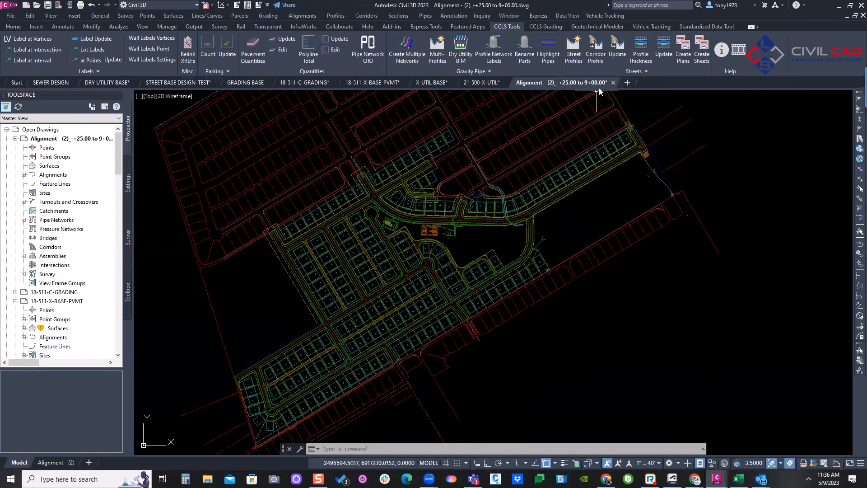
{"action": "left_click", "coordinate": [613, 83]}
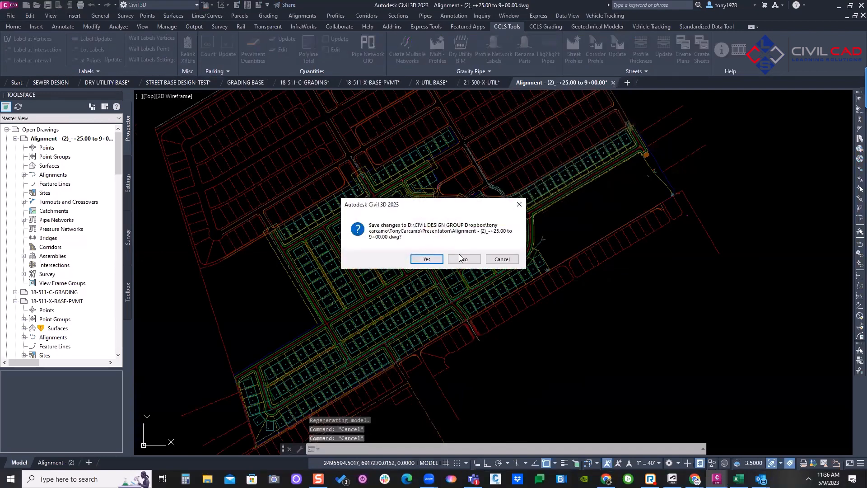
{"action": "left_click", "coordinate": [462, 259]}
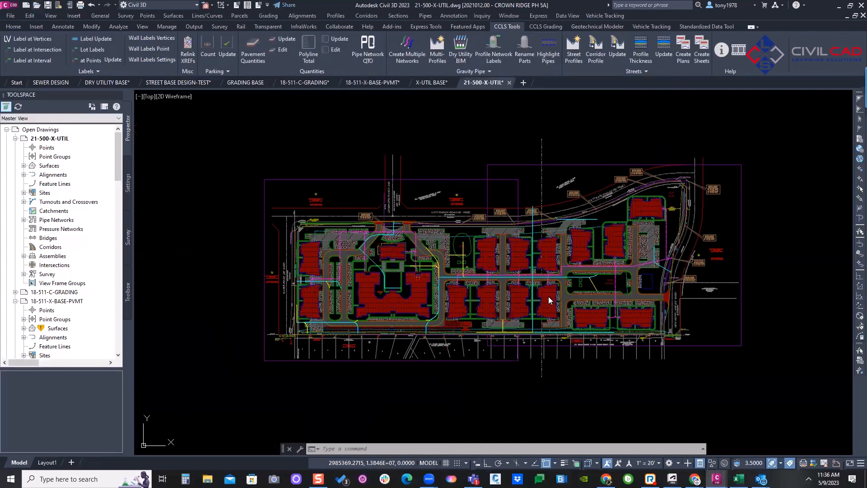
Try to open the sheet drawing Alignment - (4)_-+25.00 to 9+00.00.dwg
{"action": "left_click", "coordinate": [36, 5]}
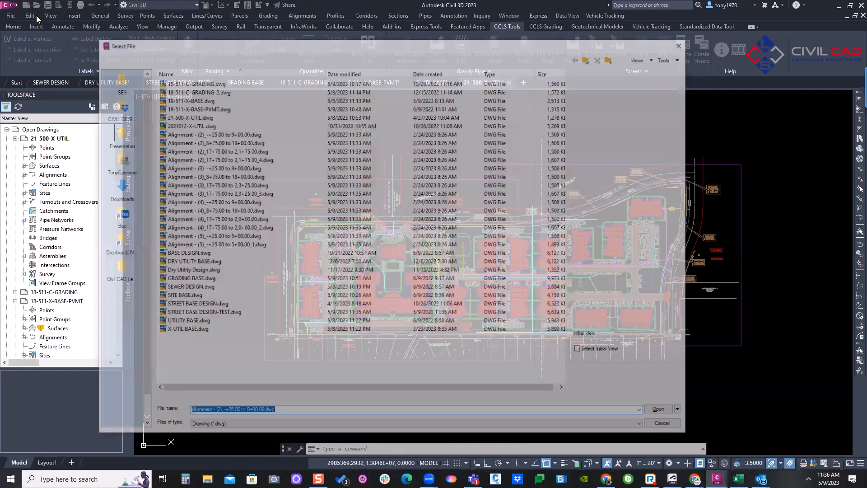
{"action": "left_click", "coordinate": [239, 202]}
{"action": "key", "text": "Return"}
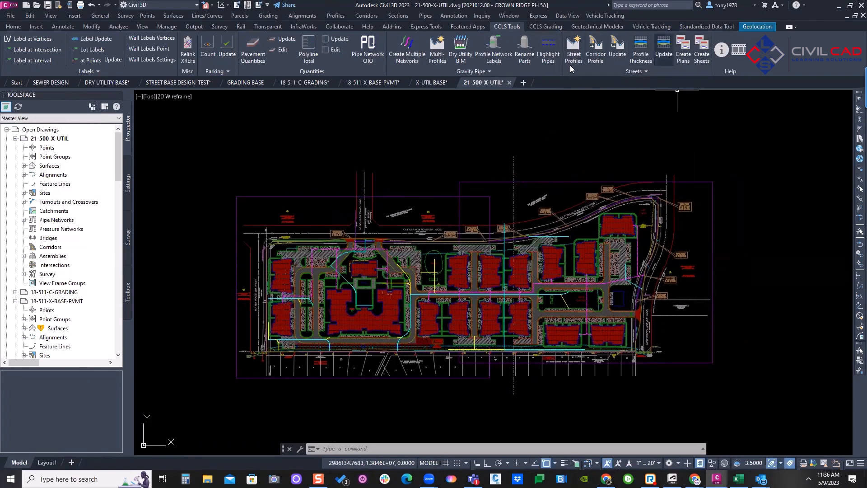
{"action": "key", "text": "Escape"}
Switch to the SEWER DESIGN drawing and inspect the sewer pipe polyline above the curved street
{"action": "left_click", "coordinate": [50, 82]}
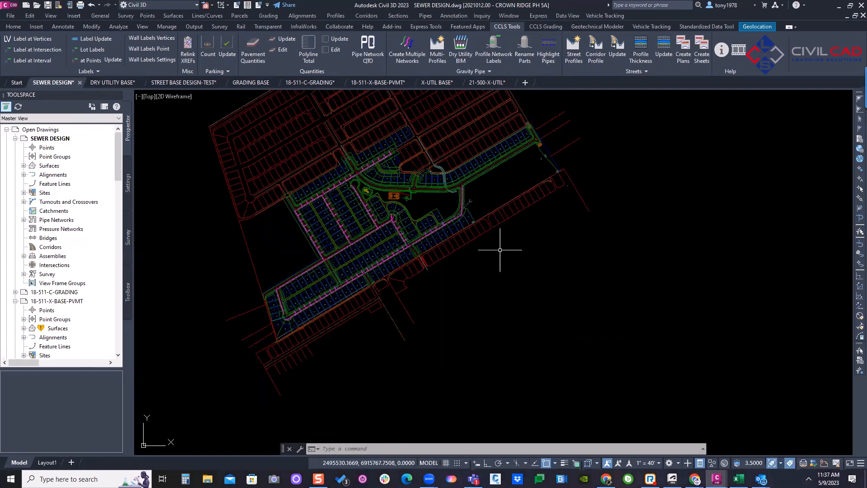
{"action": "middle_click_drag", "start_coordinate": [500, 250], "coordinate": [537, 271]}
{"action": "mouse_move", "coordinate": [459, 206]}
{"action": "middle_mouse_down"}
{"action": "mouse_move", "coordinate": [477, 225]}
{"action": "mouse_move", "coordinate": [423, 204]}
{"action": "middle_mouse_up"}
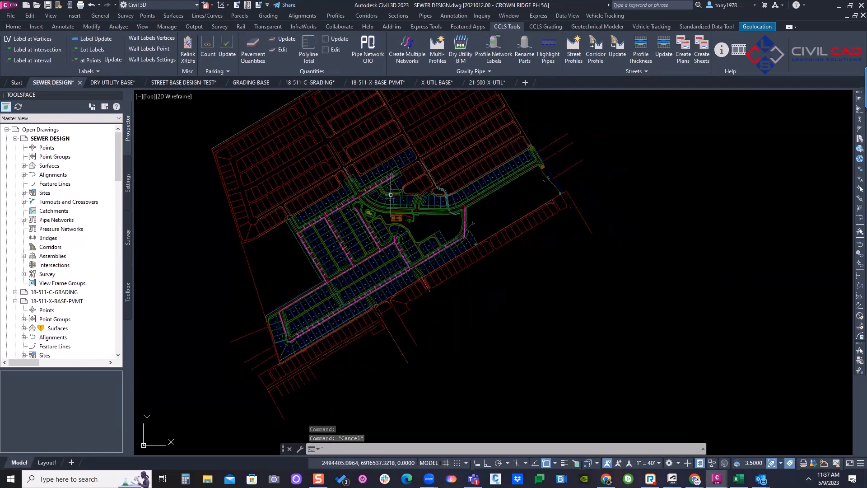
{"action": "scroll", "coordinate": [381, 192], "scroll_direction": "up", "scroll_amount": 5}
{"action": "scroll", "coordinate": [381, 192], "scroll_direction": "up", "scroll_amount": 3}
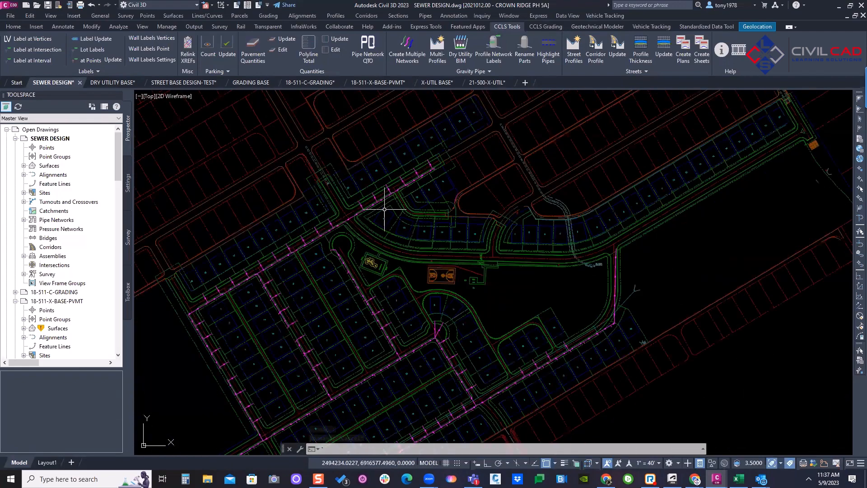
{"action": "left_click", "coordinate": [373, 193]}
{"action": "scroll", "coordinate": [397, 212], "scroll_direction": "down", "scroll_amount": 6}
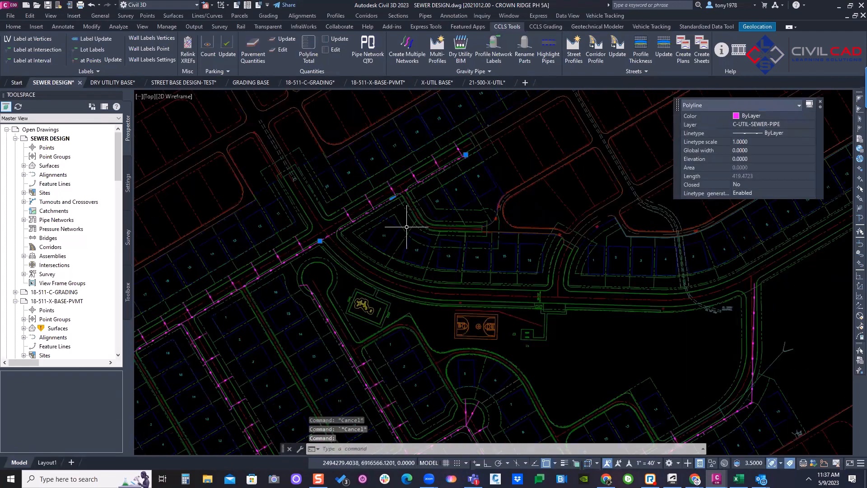
{"action": "key", "text": "Escape"}
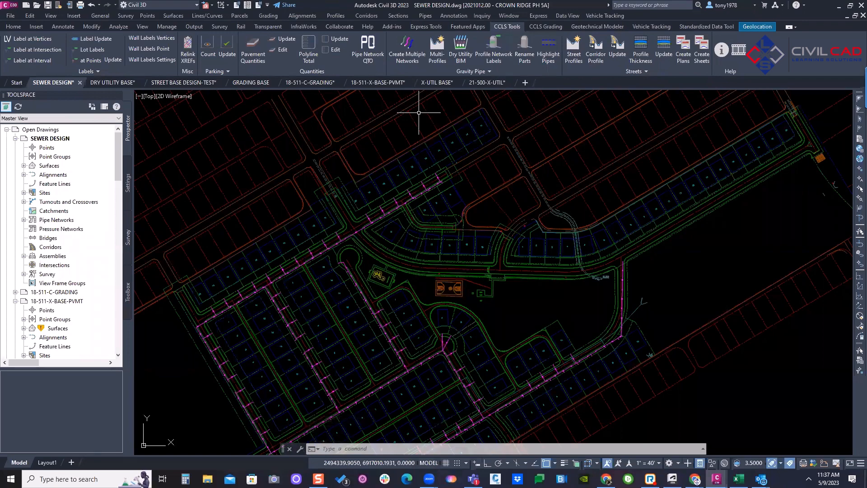
{"action": "middle_click_drag", "start_coordinate": [457, 195], "coordinate": [466, 176]}
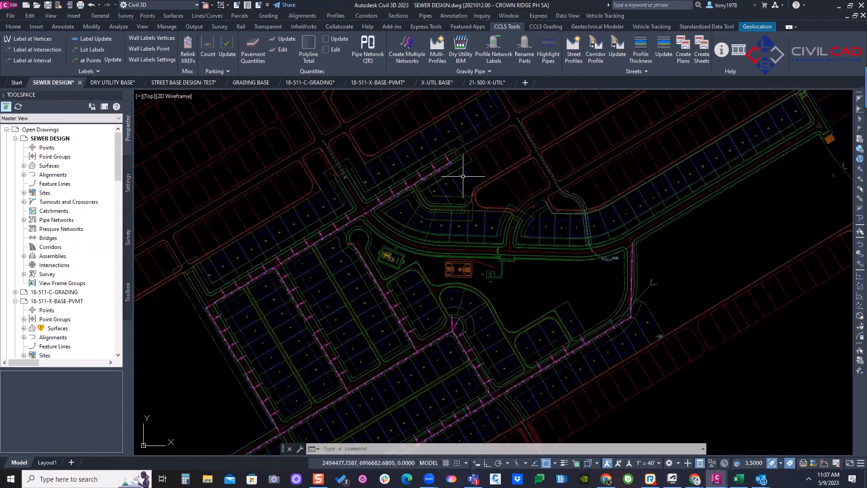
{"action": "mouse_move", "coordinate": [463, 176]}
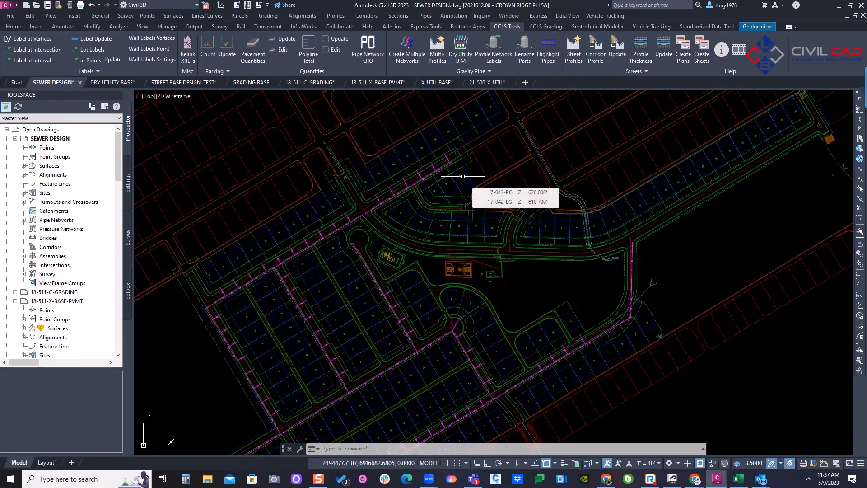
{"action": "middle_click_drag", "start_coordinate": [390, 241], "coordinate": [402, 226]}
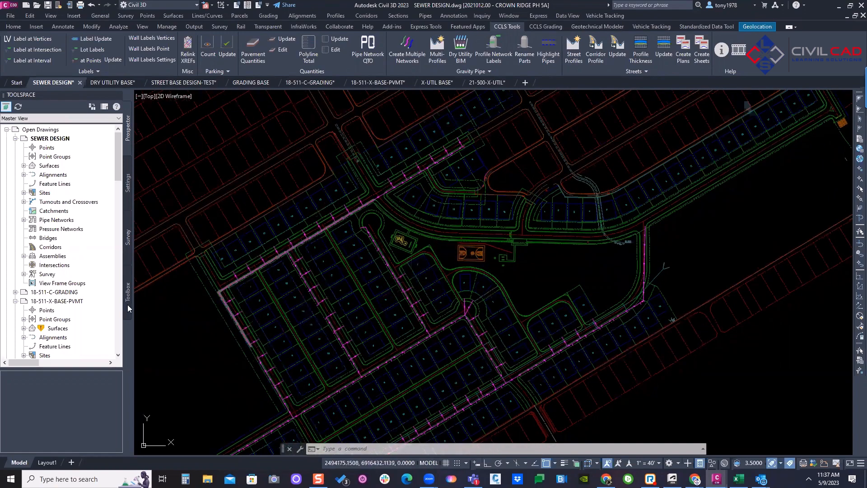
{"action": "middle_click_drag", "start_coordinate": [345, 258], "coordinate": [377, 196]}
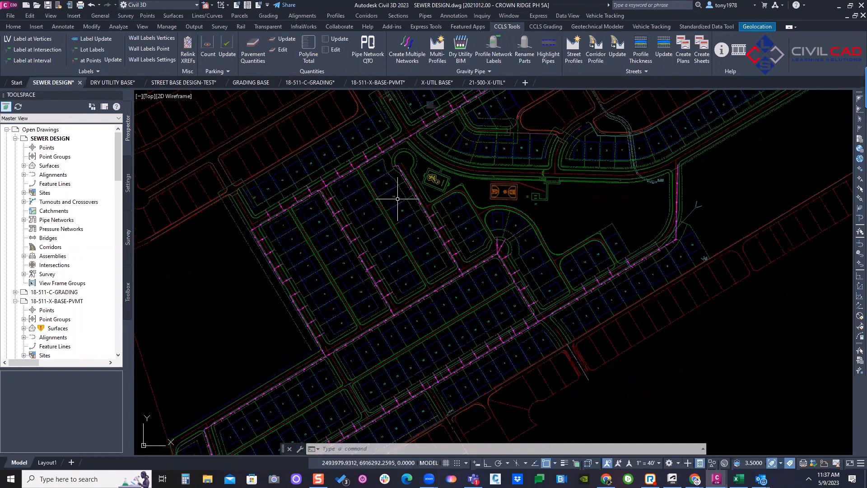
Start the Create Multiple Networks command and select the sewer runs along the southern street and the middle street with the cul-de-sac
{"action": "scroll", "coordinate": [388, 192], "scroll_direction": "down", "scroll_amount": 2}
{"action": "middle_click_drag", "start_coordinate": [508, 256], "coordinate": [450, 267]}
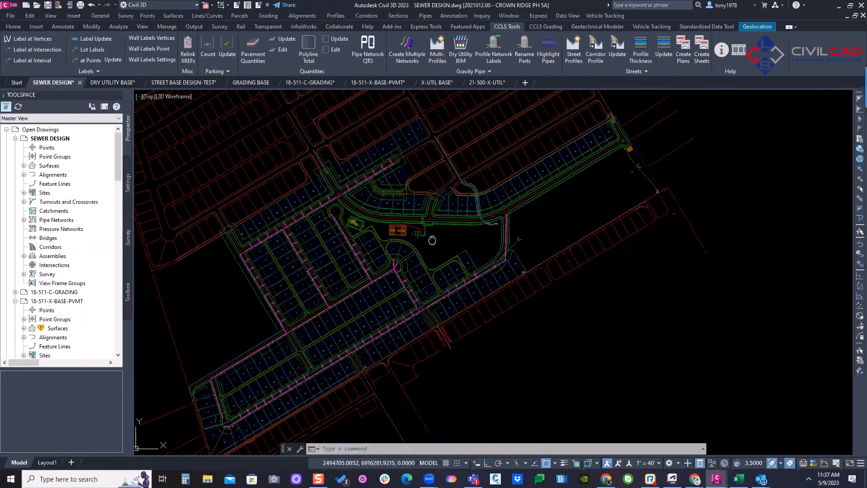
{"action": "left_click", "coordinate": [407, 49]}
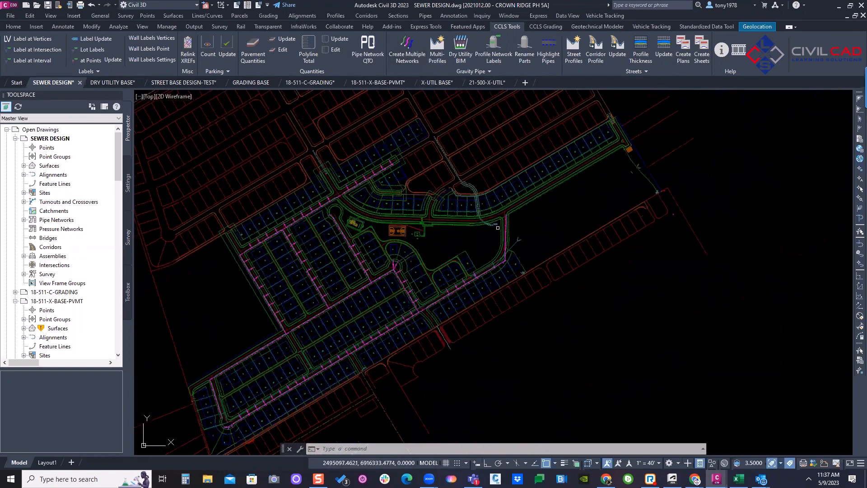
{"action": "scroll", "coordinate": [377, 201], "scroll_direction": "up", "scroll_amount": 8}
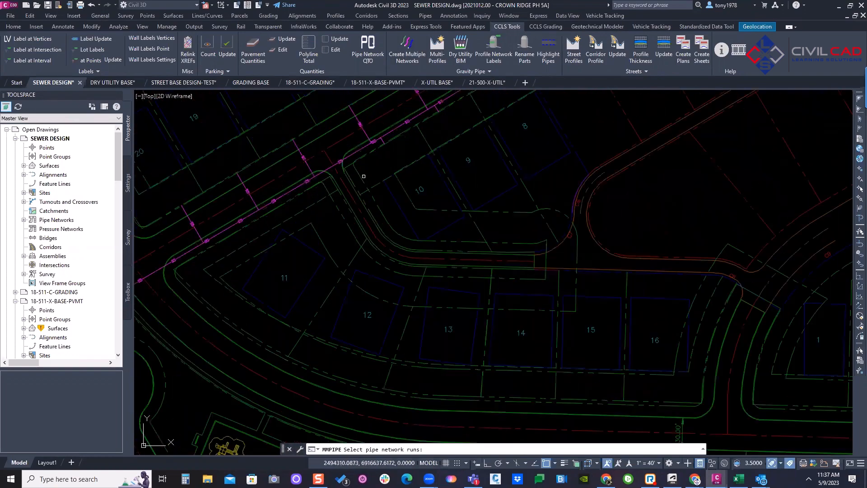
{"action": "scroll", "coordinate": [408, 201], "scroll_direction": "down", "scroll_amount": 8}
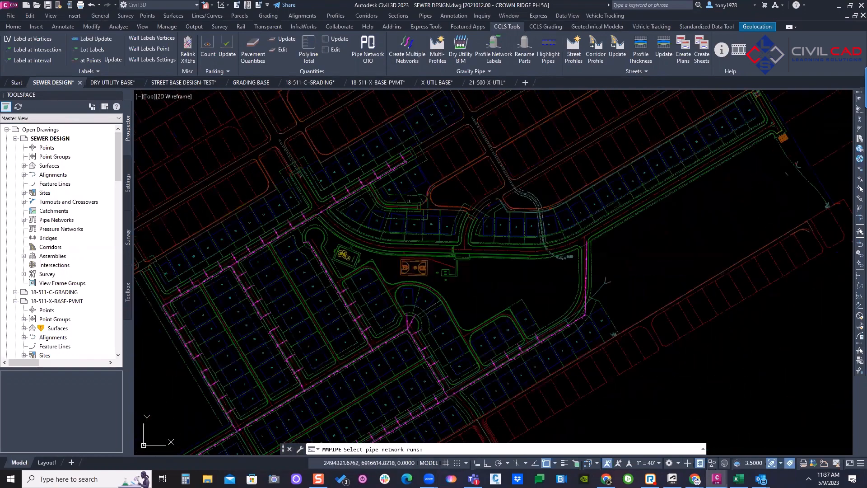
{"action": "left_click", "coordinate": [587, 248]}
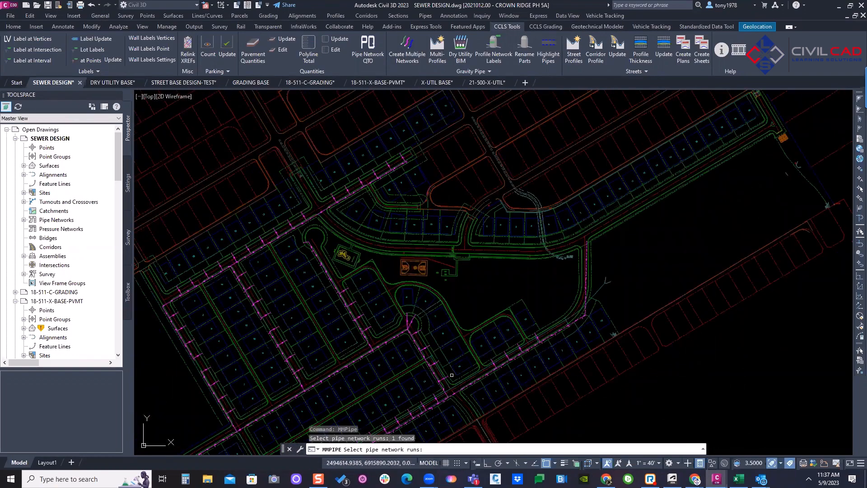
{"action": "scroll", "coordinate": [452, 375], "scroll_direction": "up", "scroll_amount": 3}
{"action": "left_click", "coordinate": [431, 268]}
{"action": "scroll", "coordinate": [432, 267], "scroll_direction": "down", "scroll_amount": 3}
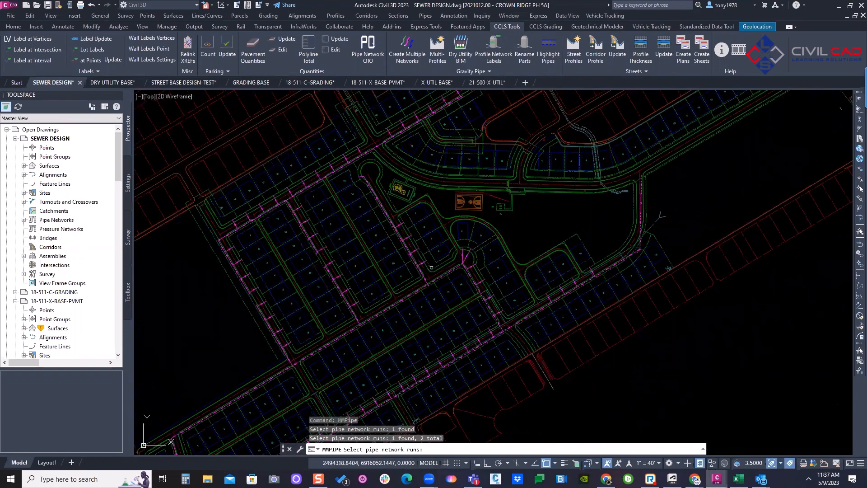
Add the sewer runs along the parallel side streets north of the middle street to the pipe network selection
{"action": "left_click", "coordinate": [354, 295]}
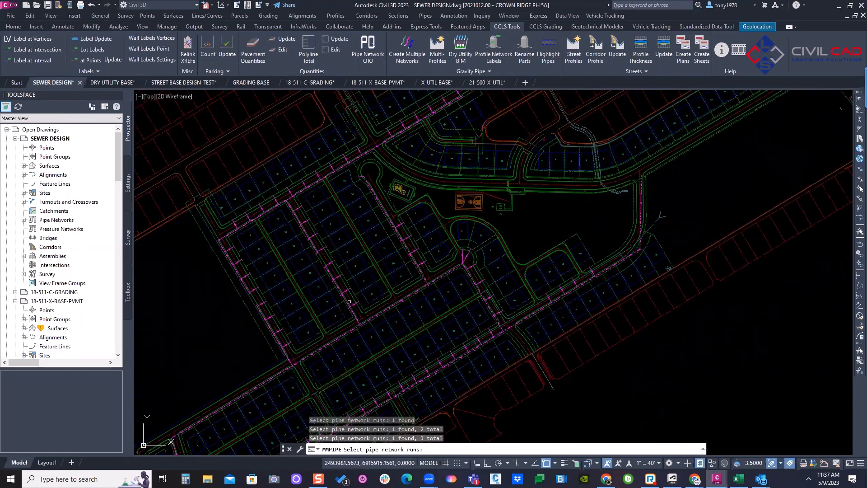
{"action": "left_click", "coordinate": [349, 302]}
{"action": "scroll", "coordinate": [345, 303], "scroll_direction": "up", "scroll_amount": 3}
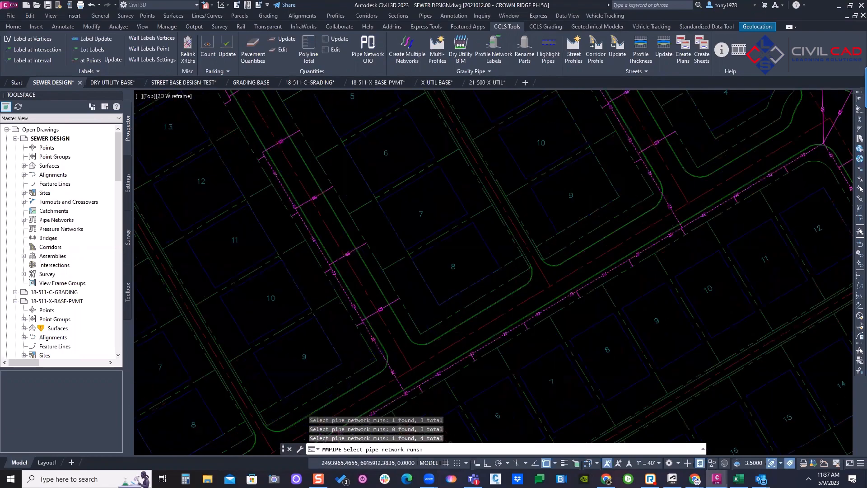
{"action": "scroll", "coordinate": [345, 302], "scroll_direction": "down", "scroll_amount": 3}
{"action": "scroll", "coordinate": [334, 305], "scroll_direction": "up", "scroll_amount": 4}
{"action": "left_click", "coordinate": [327, 308]}
{"action": "scroll", "coordinate": [327, 308], "scroll_direction": "down", "scroll_amount": 4}
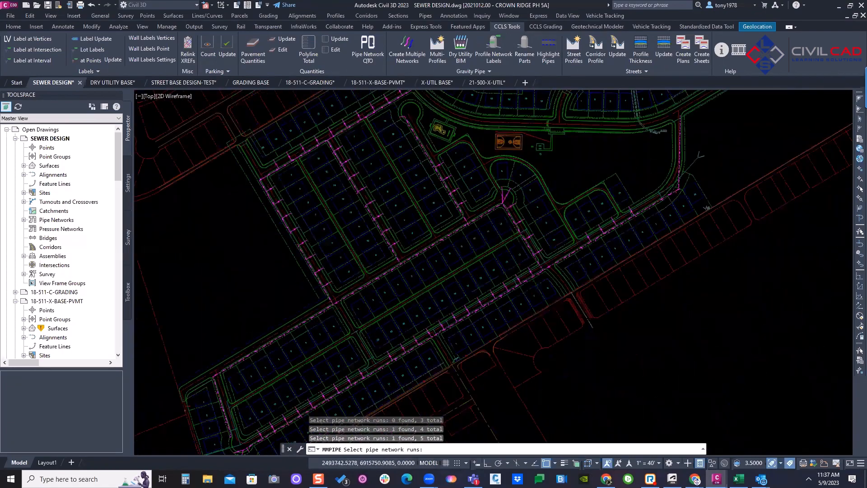
Add the remaining sewer runs of the northern street and its side streets and finish the pipe run selection
{"action": "scroll", "coordinate": [365, 168], "scroll_direction": "up", "scroll_amount": 4}
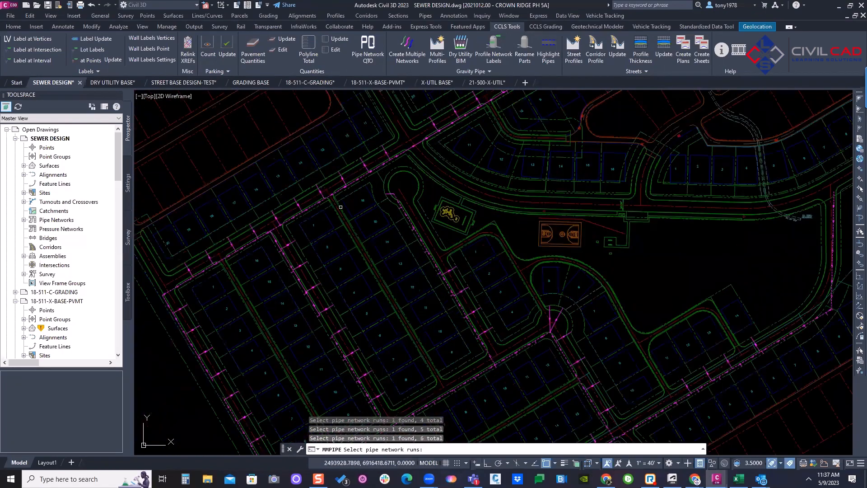
{"action": "left_click", "coordinate": [298, 278]}
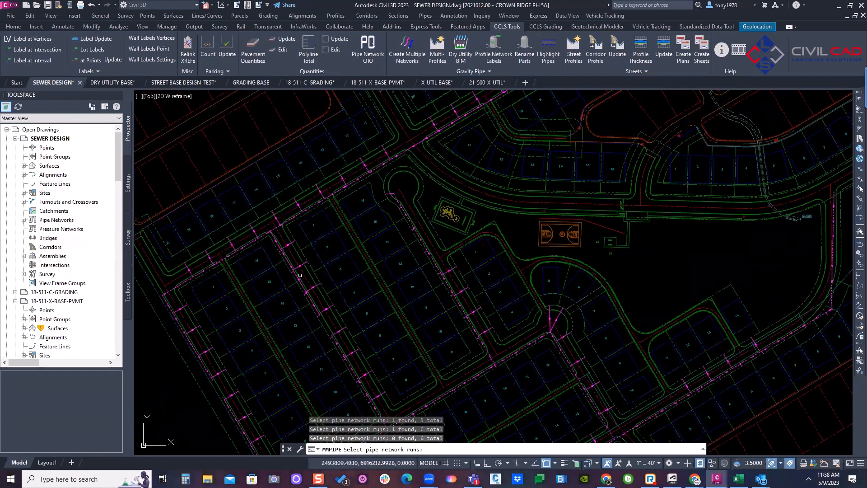
{"action": "left_click", "coordinate": [420, 142]}
{"action": "scroll", "coordinate": [429, 156], "scroll_direction": "down", "scroll_amount": 1}
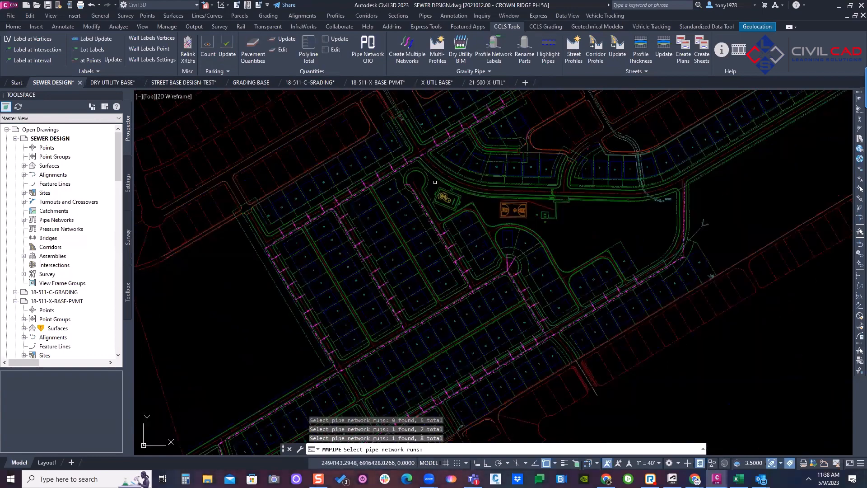
{"action": "middle_click_drag", "start_coordinate": [393, 265], "coordinate": [462, 133]}
{"action": "middle_click_drag", "start_coordinate": [365, 322], "coordinate": [293, 362]}
{"action": "scroll", "coordinate": [337, 319], "scroll_direction": "down", "scroll_amount": 1}
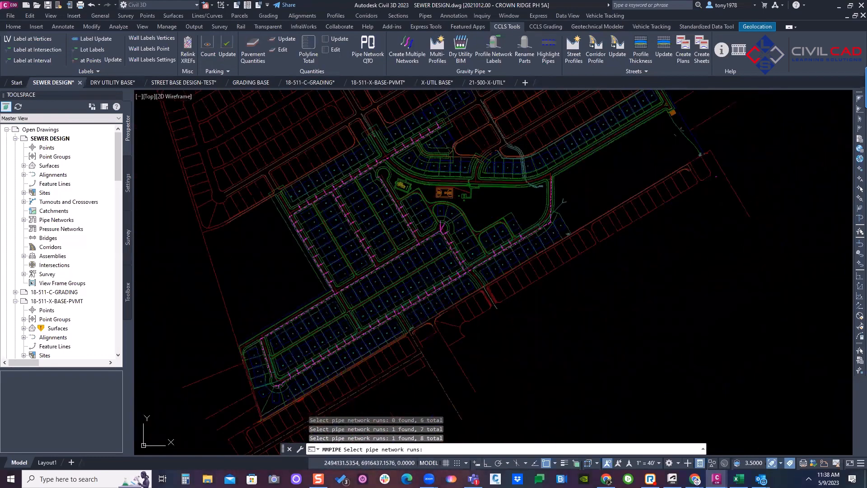
{"action": "key", "text": "Return"}
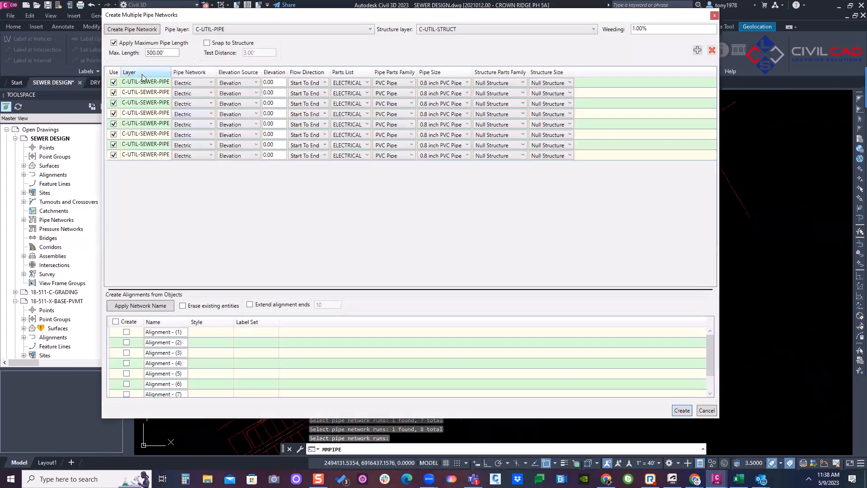
Create nine pipe networks named SS-1 to SS-9 using the name template SS-<[NextCounter]>
{"action": "left_click", "coordinate": [138, 30]}
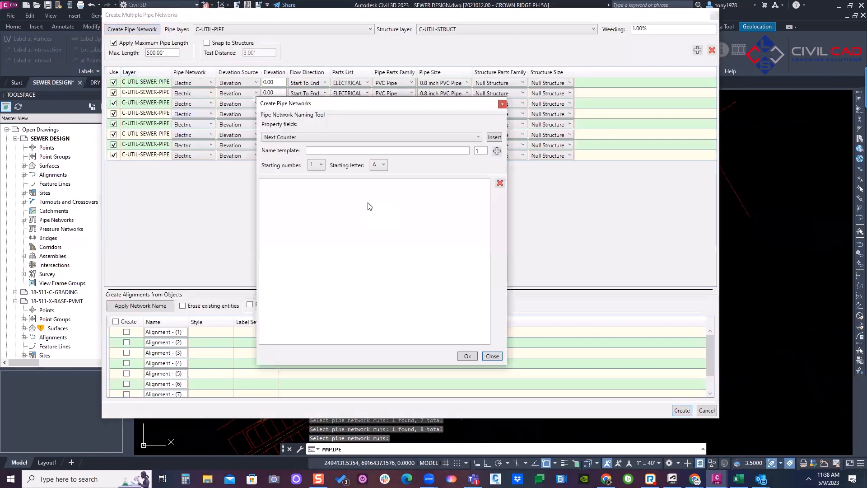
{"action": "left_click", "coordinate": [333, 152]}
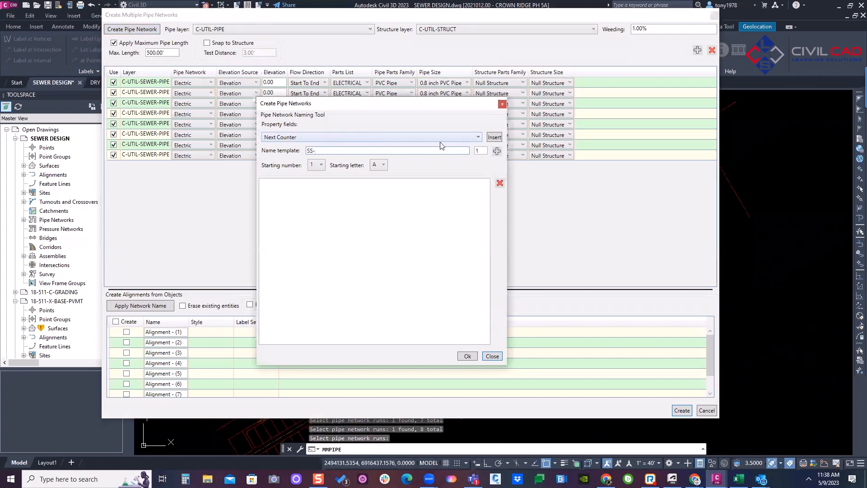
{"action": "left_click", "coordinate": [493, 138]}
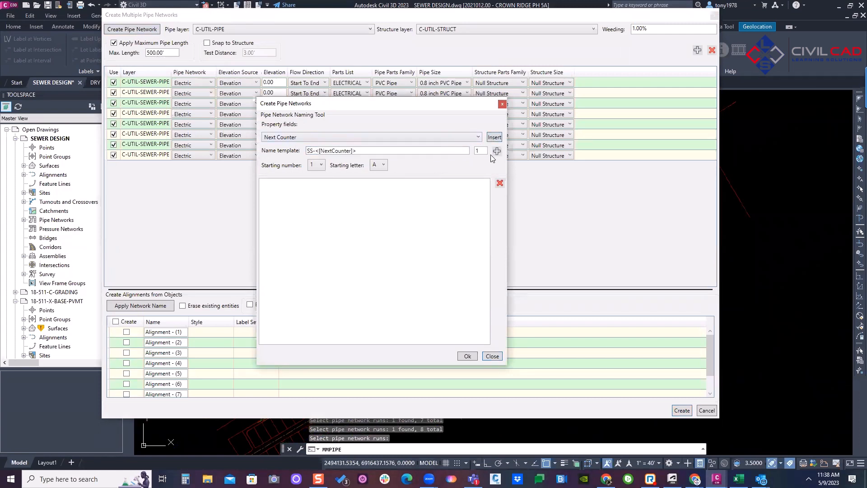
{"action": "type", "text": "9"}
{"action": "left_click", "coordinate": [497, 150]}
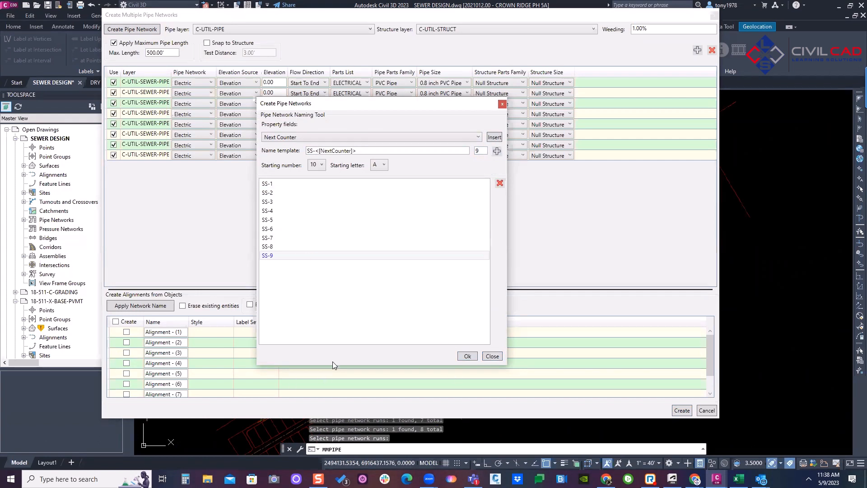
{"action": "left_click", "coordinate": [468, 356]}
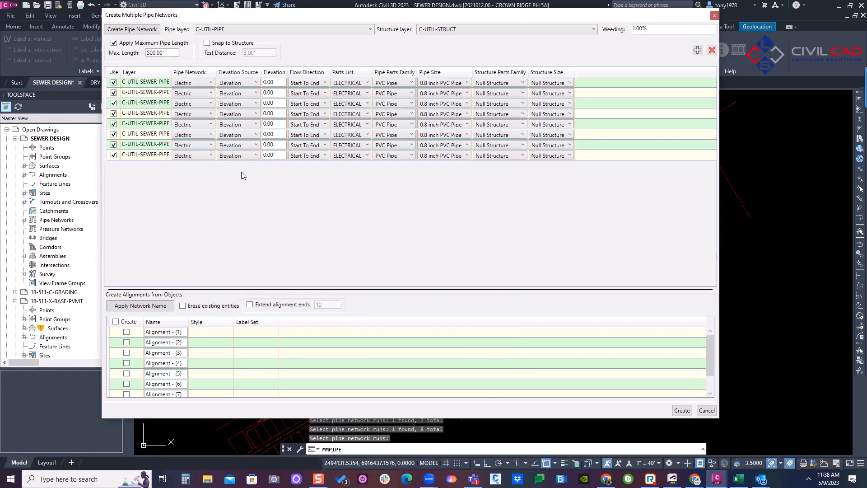
{"action": "left_click", "coordinate": [149, 85]}
{"action": "left_click", "coordinate": [150, 154], "text": "shift"}
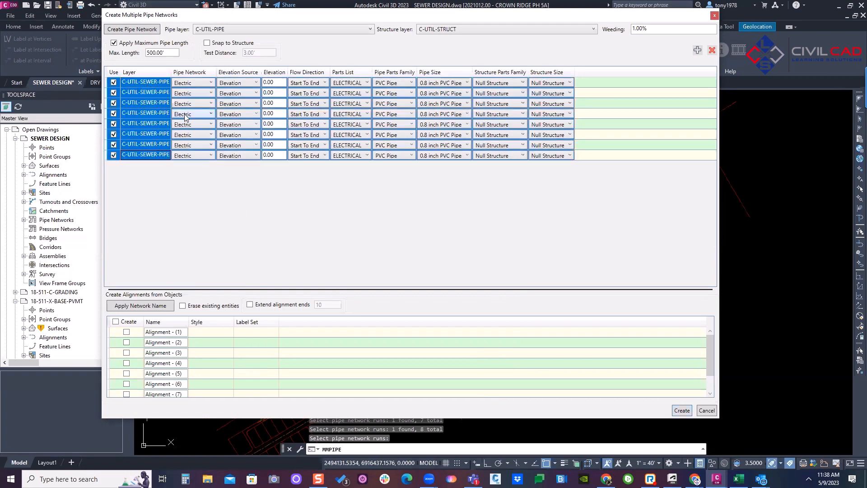
{"action": "left_click", "coordinate": [200, 84]}
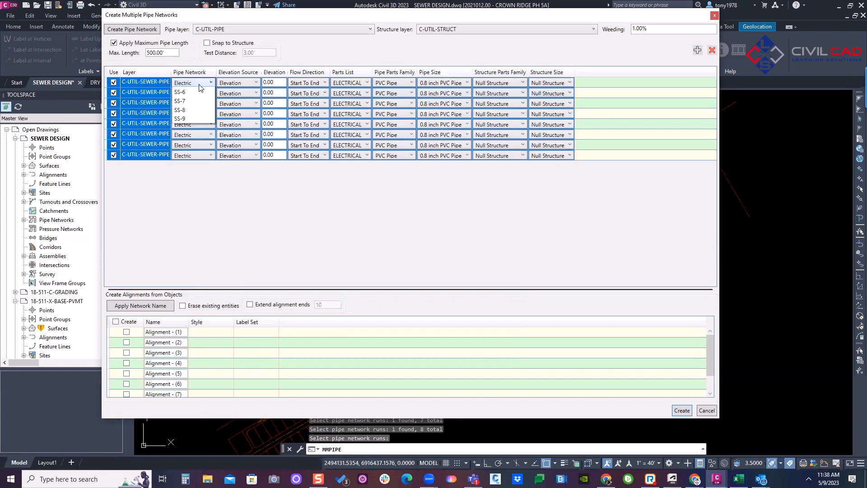
{"action": "left_click", "coordinate": [244, 15]}
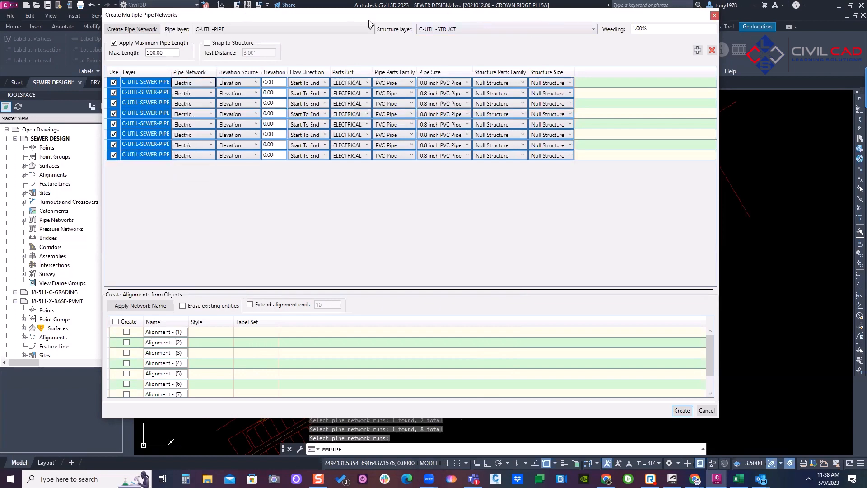
Move the Create Multiple Pipe Networks dialog off the site plan and assign network SS-1 to the first two sewer runs
{"action": "left_click_drag", "start_coordinate": [370, 20], "coordinate": [856, 33]}
{"action": "left_click", "coordinate": [627, 116]}
{"action": "left_click", "coordinate": [649, 99]}
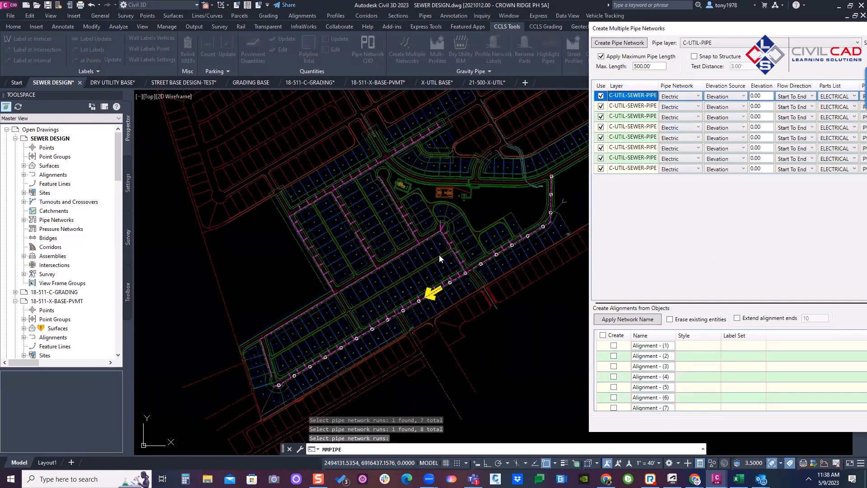
{"action": "left_click", "coordinate": [685, 98]}
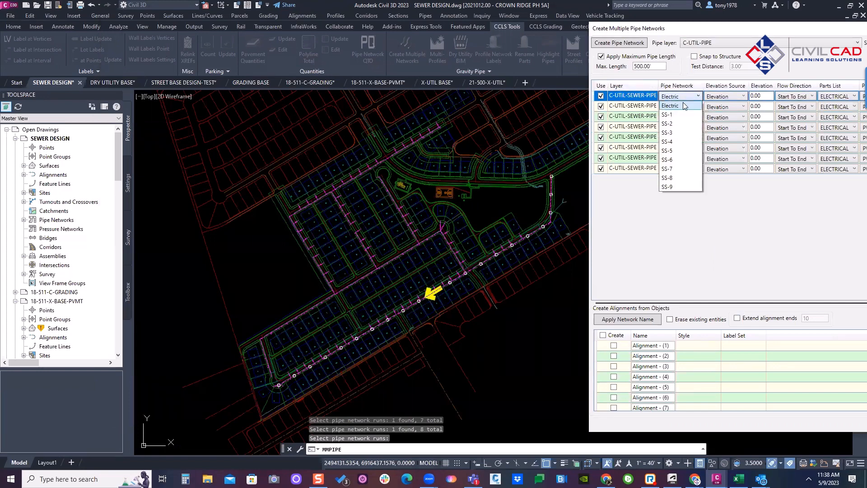
{"action": "left_click", "coordinate": [668, 114]}
{"action": "left_click", "coordinate": [687, 108]}
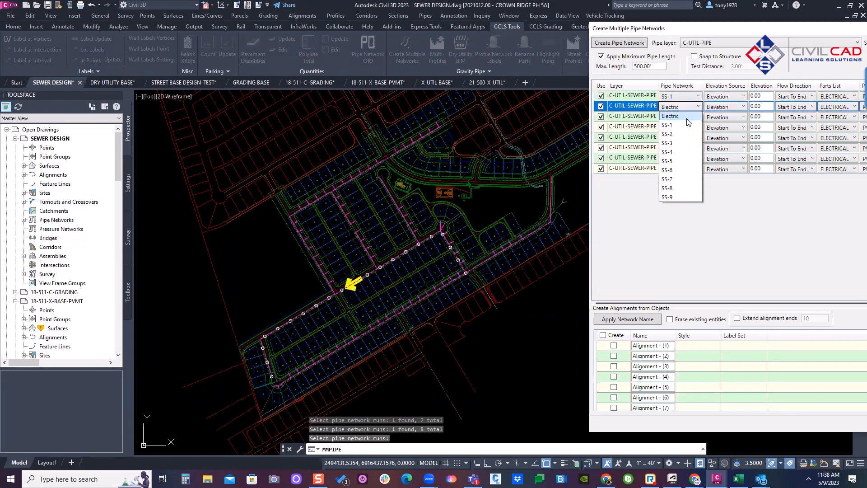
{"action": "left_click", "coordinate": [687, 126]}
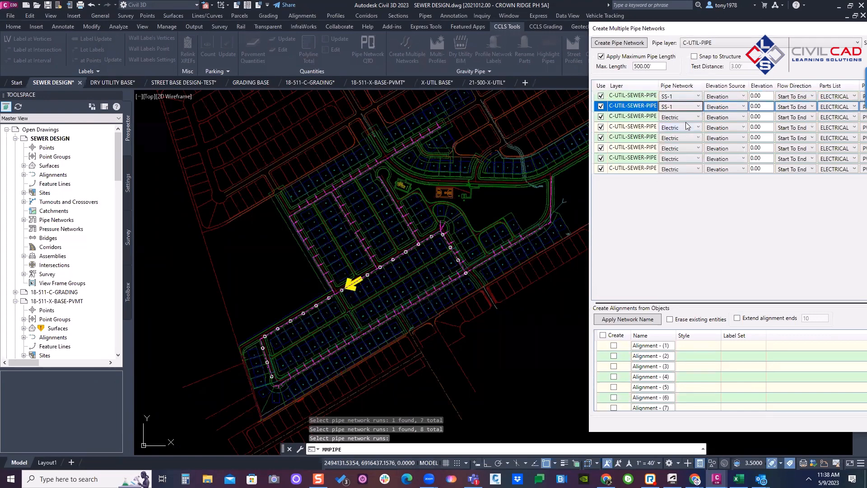
Assign pipe network SS-1 to the third, fourth and fifth sewer runs in the list
{"action": "left_click", "coordinate": [687, 118]}
{"action": "left_click", "coordinate": [687, 118]}
{"action": "left_click", "coordinate": [685, 136]}
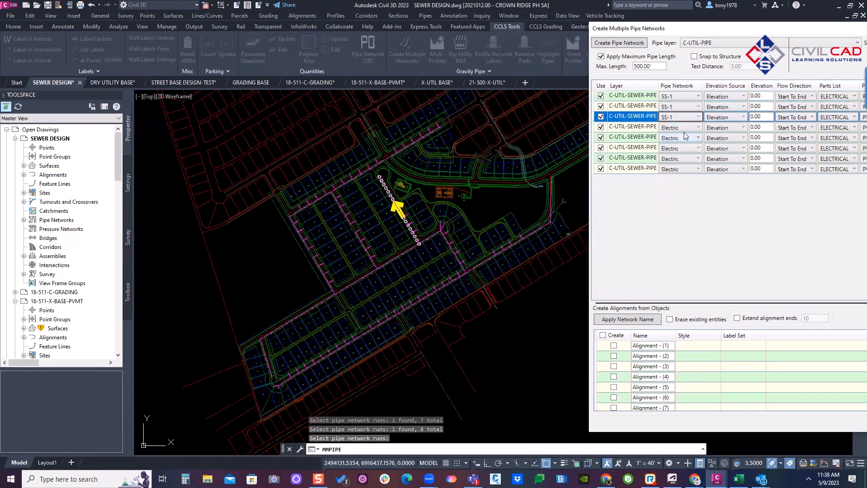
{"action": "left_click", "coordinate": [685, 130]}
{"action": "left_click", "coordinate": [682, 146]}
{"action": "left_click", "coordinate": [685, 140]}
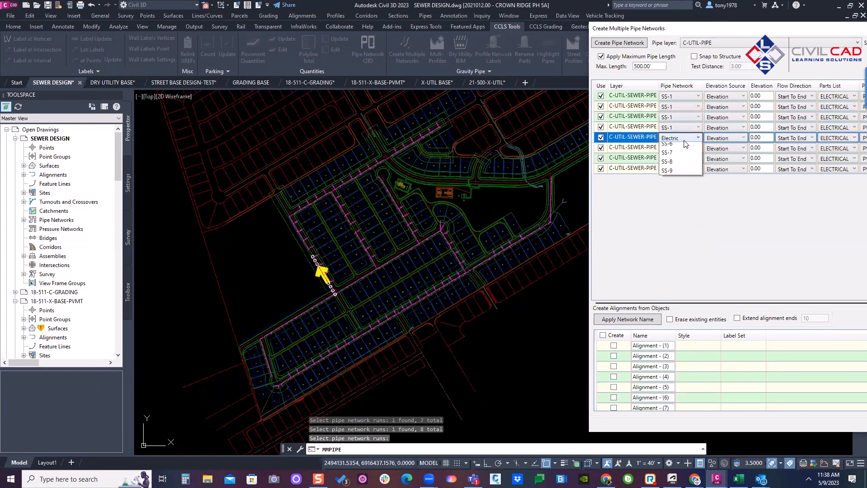
{"action": "left_click", "coordinate": [686, 155]}
Assign pipe network SS-2 to the sixth, seventh and eighth sewer runs in the list
{"action": "left_click", "coordinate": [686, 148]}
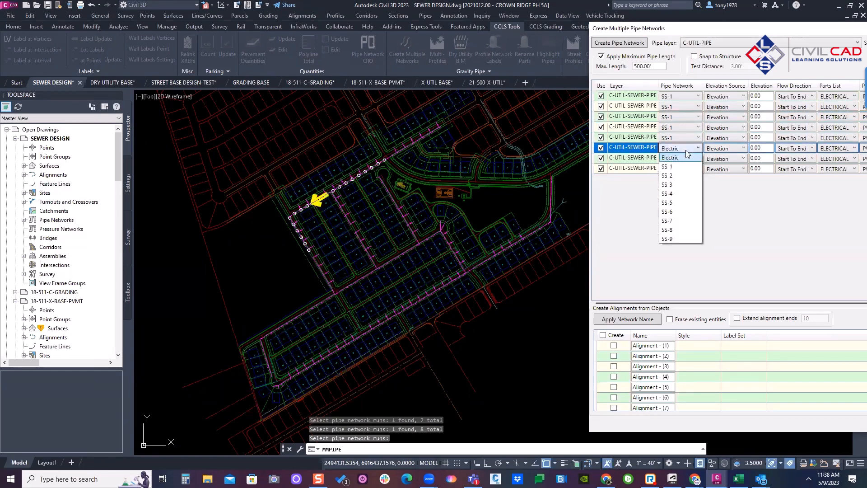
{"action": "left_click", "coordinate": [681, 175]}
{"action": "left_click", "coordinate": [683, 159]}
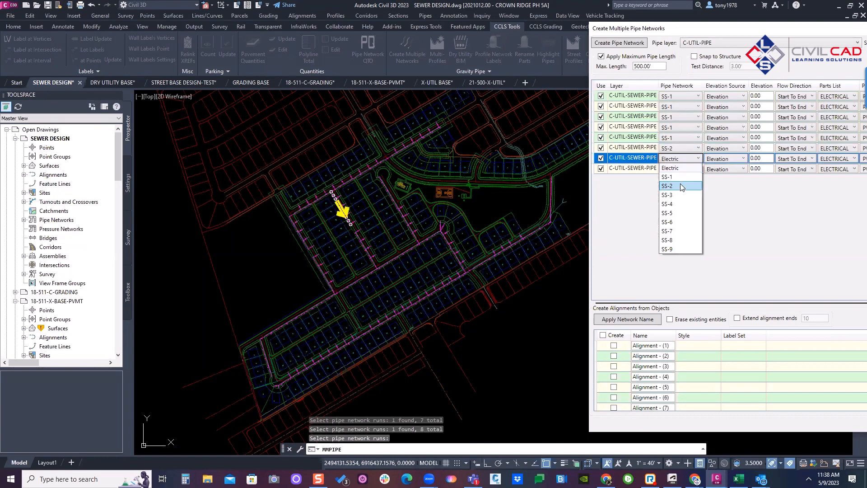
{"action": "left_click", "coordinate": [680, 186]}
{"action": "left_click", "coordinate": [684, 169]}
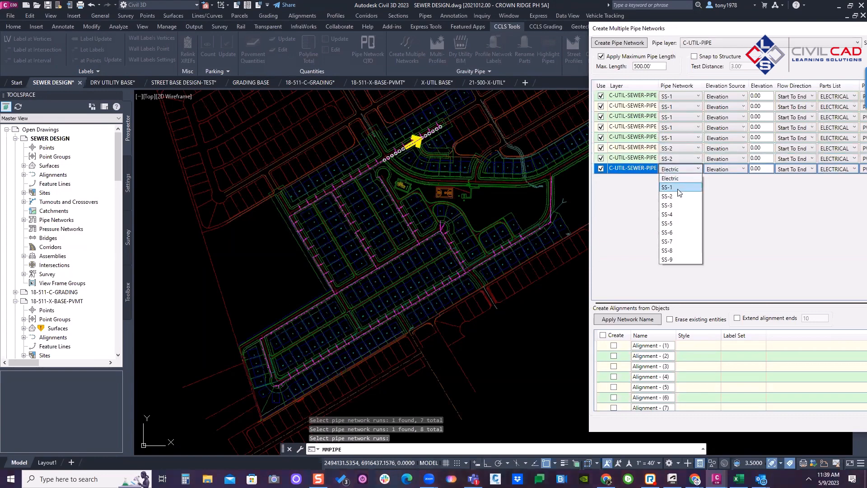
{"action": "left_click", "coordinate": [680, 197]}
Bring the whole run table into view and set all eight sewer runs to elevation source Surfaces with a cover of 5.00
{"action": "left_click_drag", "start_coordinate": [686, 34], "coordinate": [259, 182]}
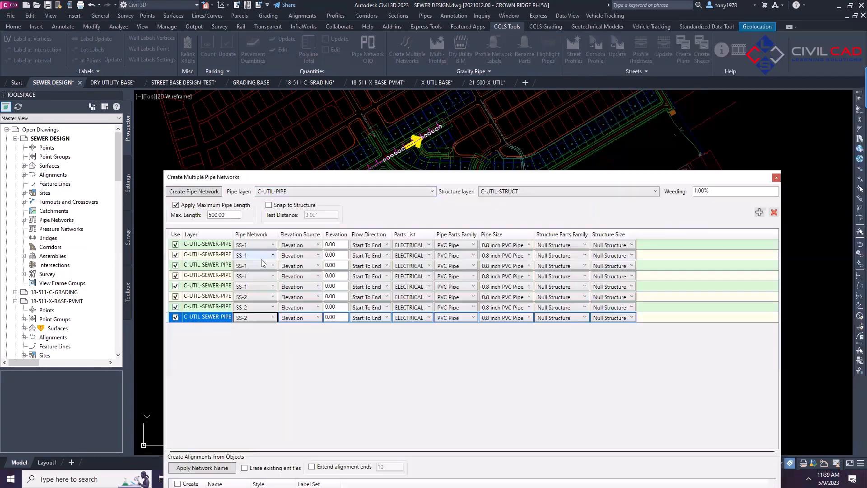
{"action": "left_click", "coordinate": [225, 245]}
{"action": "left_click", "coordinate": [209, 316], "text": "shift"}
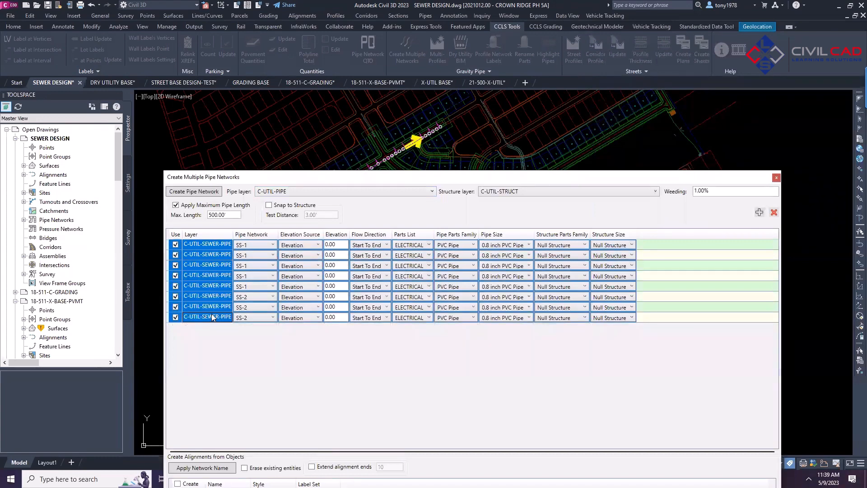
{"action": "left_click", "coordinate": [316, 245]}
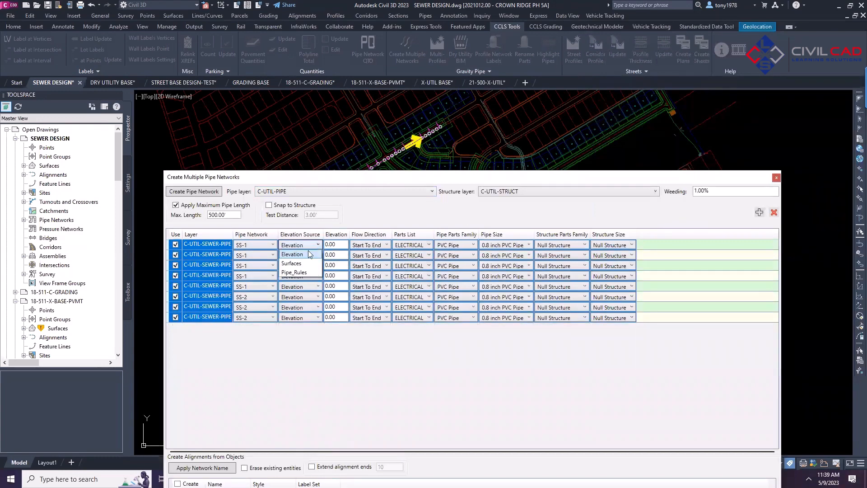
{"action": "left_click", "coordinate": [289, 263]}
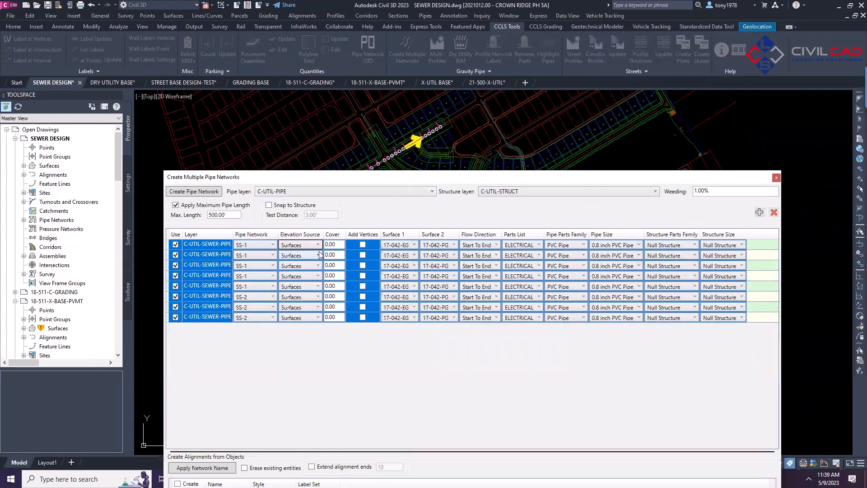
{"action": "left_click_drag", "start_coordinate": [336, 245], "coordinate": [319, 253]}
{"action": "type", "text": "5"}
{"action": "key", "text": "Return"}
For all eight sewer runs, set Surface 1 to 17-042-PG, Surface 2 to 17-042-EG and the flow direction to End To Start
{"action": "left_click", "coordinate": [216, 248]}
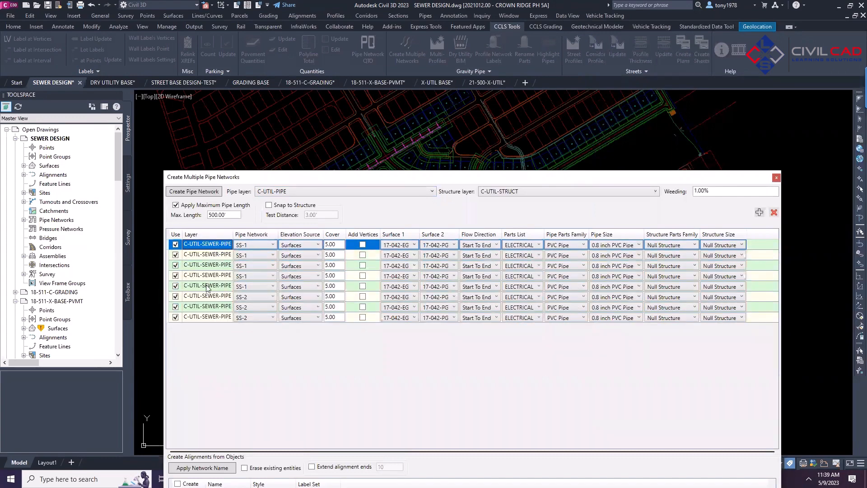
{"action": "left_click", "coordinate": [210, 318], "text": "shift"}
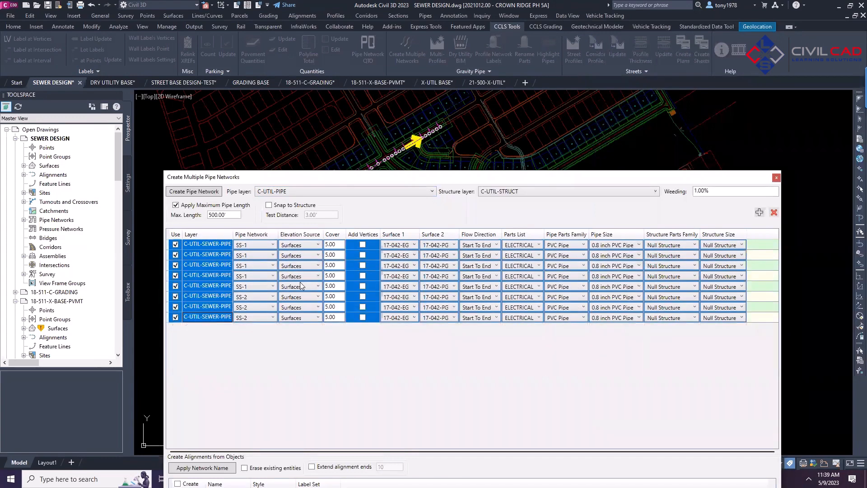
{"action": "left_click", "coordinate": [403, 245]}
{"action": "left_click", "coordinate": [396, 264]}
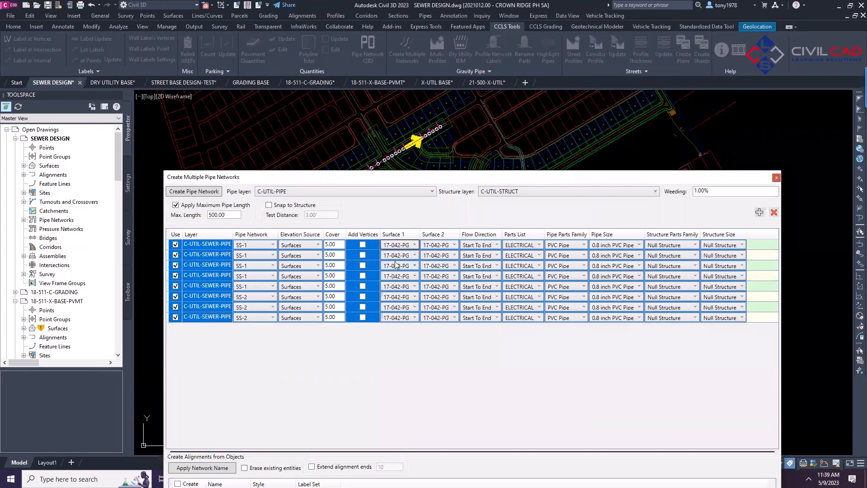
{"action": "left_click", "coordinate": [441, 244]}
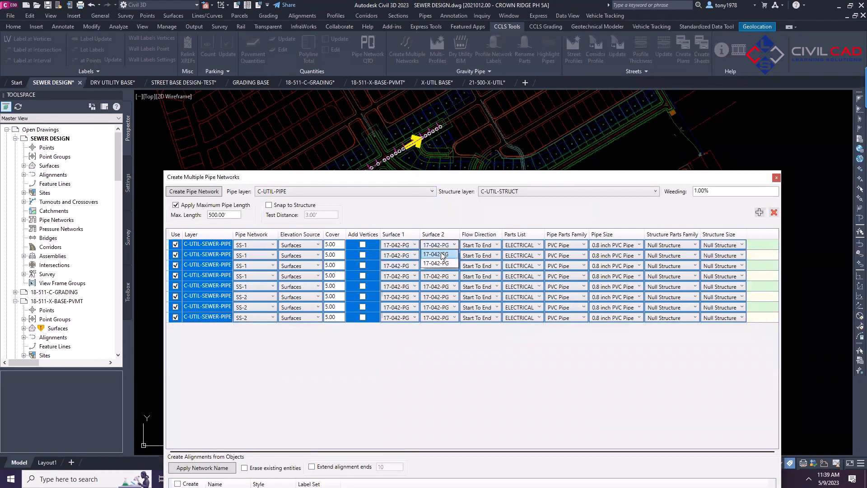
{"action": "left_click", "coordinate": [436, 254]}
{"action": "left_click", "coordinate": [480, 245]}
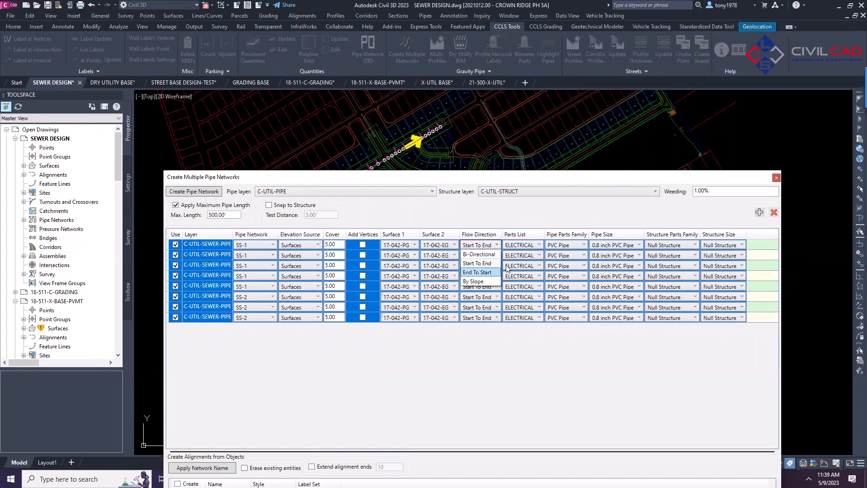
{"action": "left_click", "coordinate": [486, 279]}
Set the parts list of all sewer runs to STORM with pipe size 24" RCP
{"action": "left_click", "coordinate": [524, 245]}
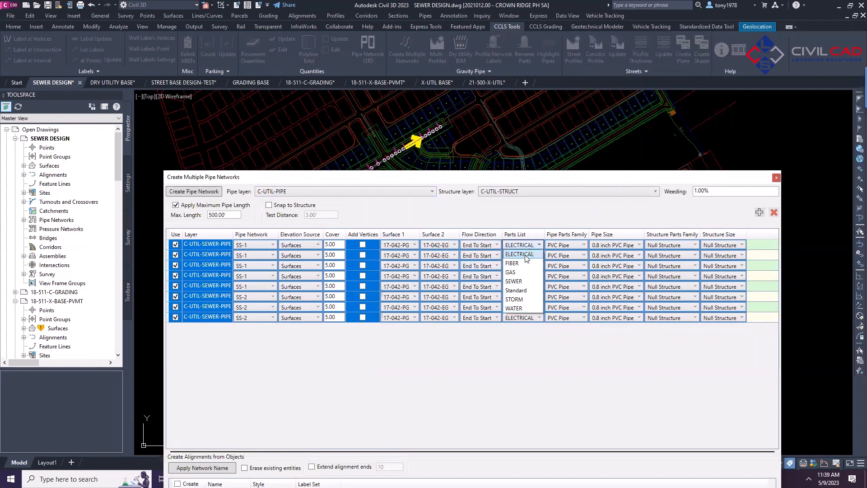
{"action": "left_click", "coordinate": [519, 299]}
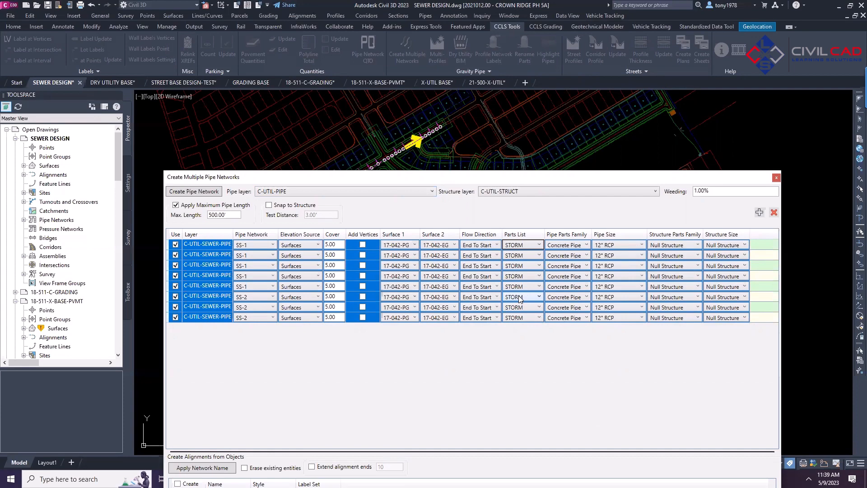
{"action": "left_click", "coordinate": [609, 246]}
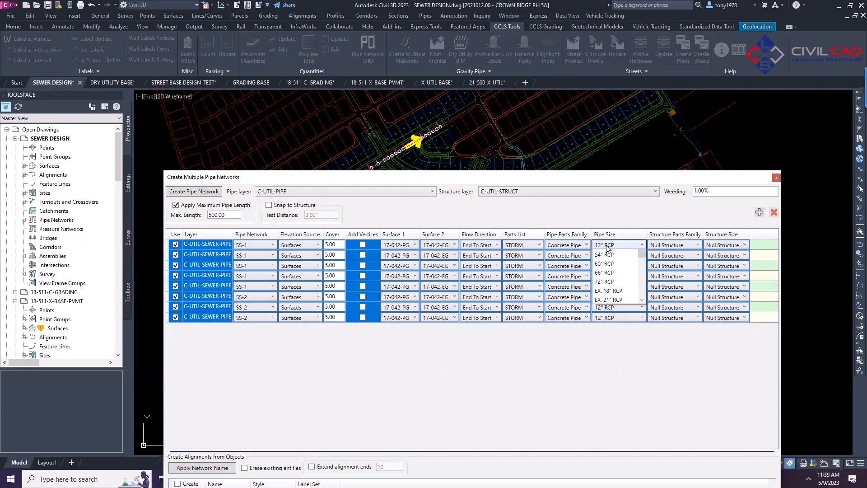
{"action": "left_click", "coordinate": [618, 290]}
{"action": "left_click", "coordinate": [684, 246]}
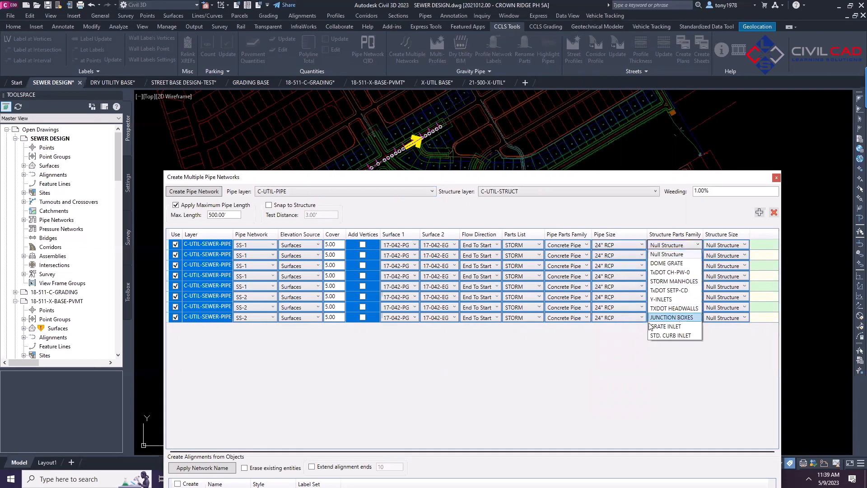
{"action": "left_click", "coordinate": [603, 338]}
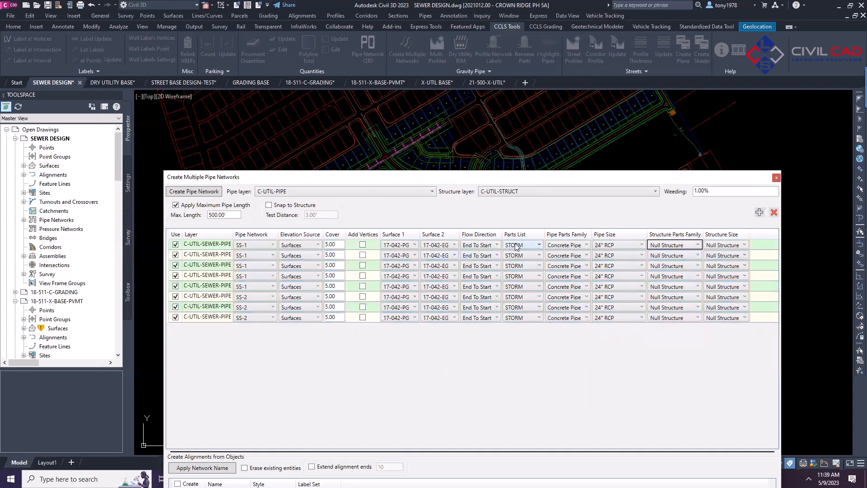
Set the parts list of all eight sewer runs to SEWER with pipe size 8" PVC
{"action": "left_click", "coordinate": [211, 245]}
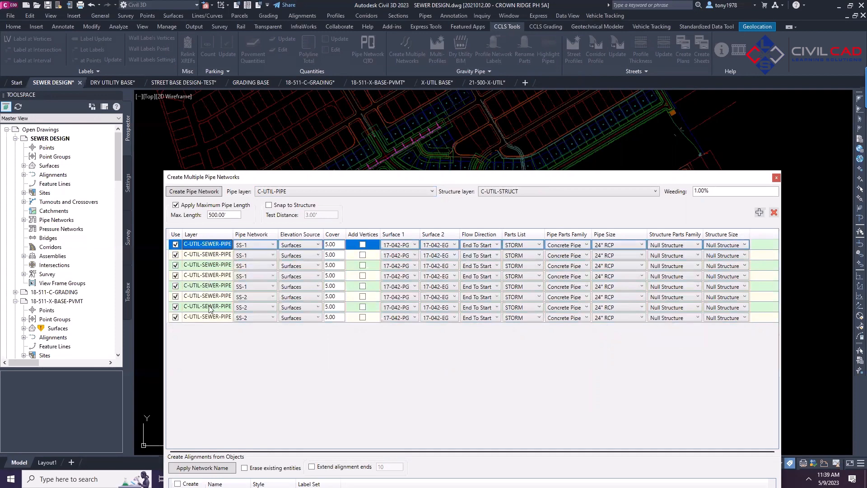
{"action": "left_click", "coordinate": [210, 317], "text": "shift"}
{"action": "left_click", "coordinate": [515, 245]}
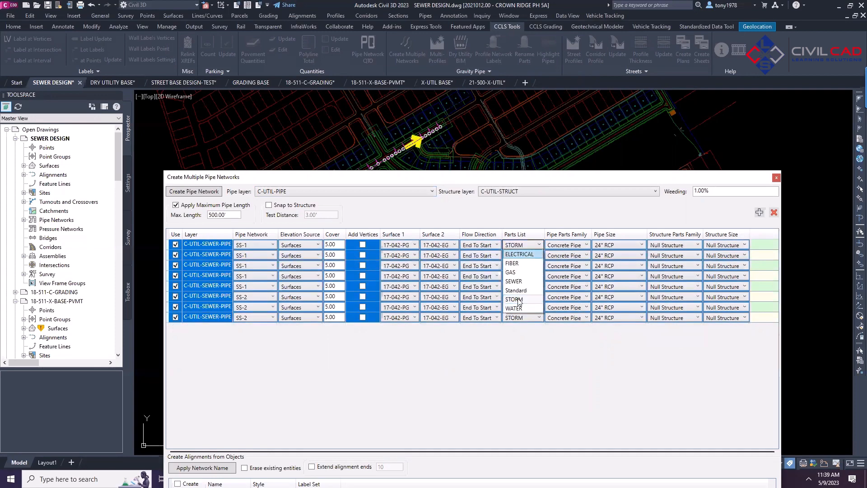
{"action": "left_click", "coordinate": [585, 264]}
{"action": "left_click", "coordinate": [631, 244]}
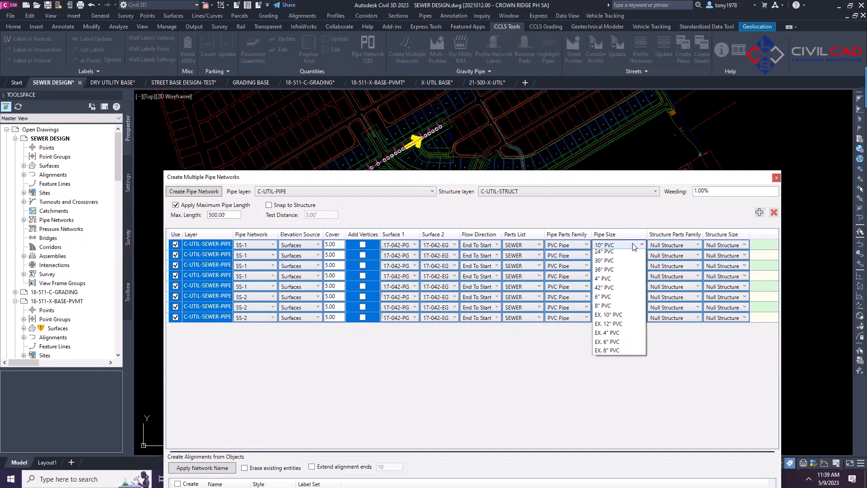
{"action": "key", "text": "Return"}
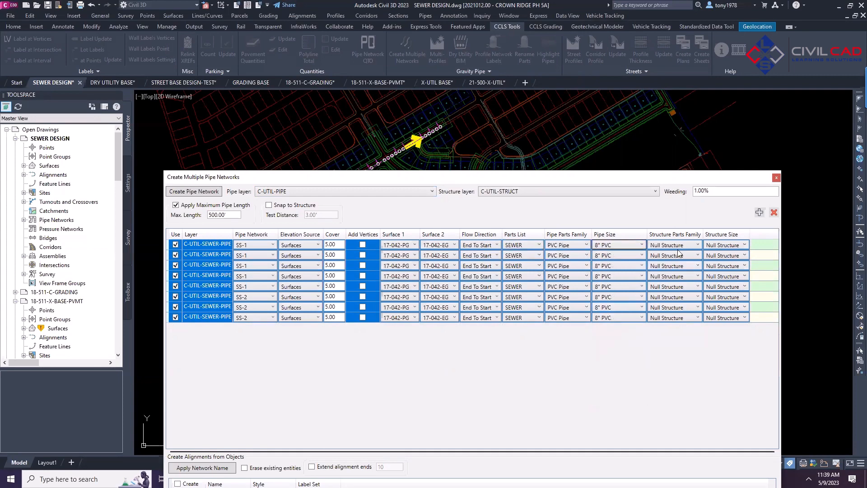
Set the structure parts family of all sewer runs to SEWER MANHOLES with structure size STD. 4' DIA. SSMH
{"action": "left_click", "coordinate": [680, 247]}
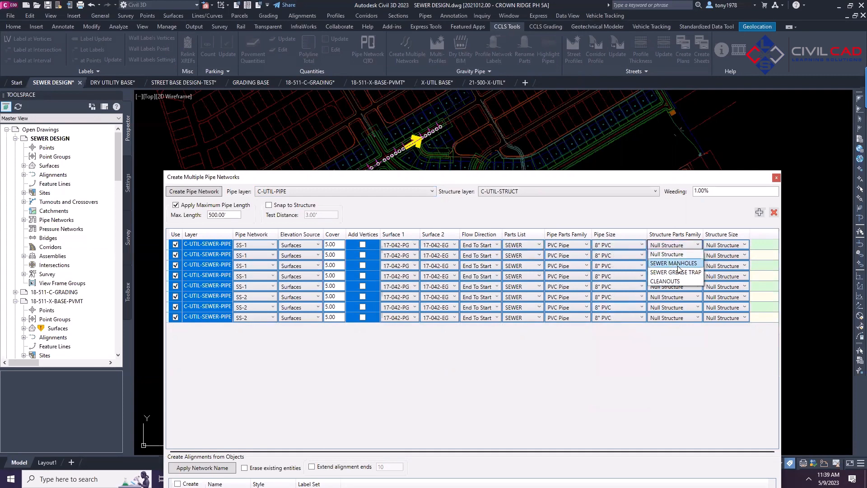
{"action": "left_click", "coordinate": [673, 263]}
{"action": "left_click", "coordinate": [734, 245]}
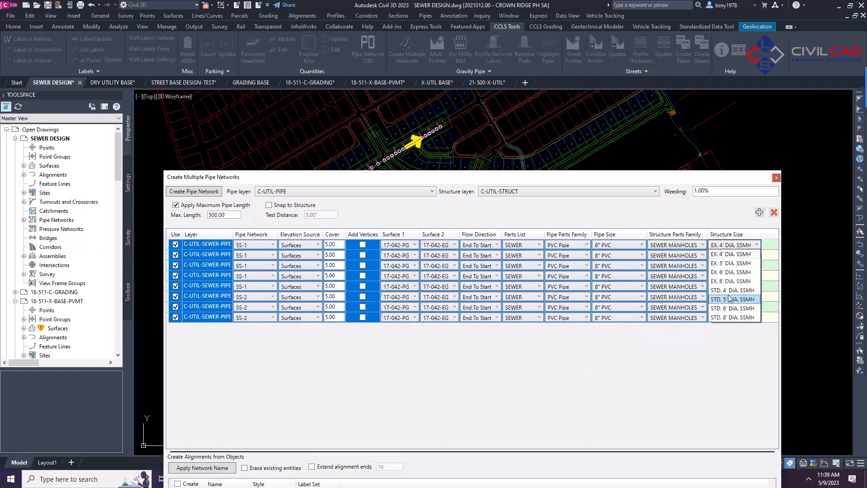
{"action": "left_click", "coordinate": [716, 292]}
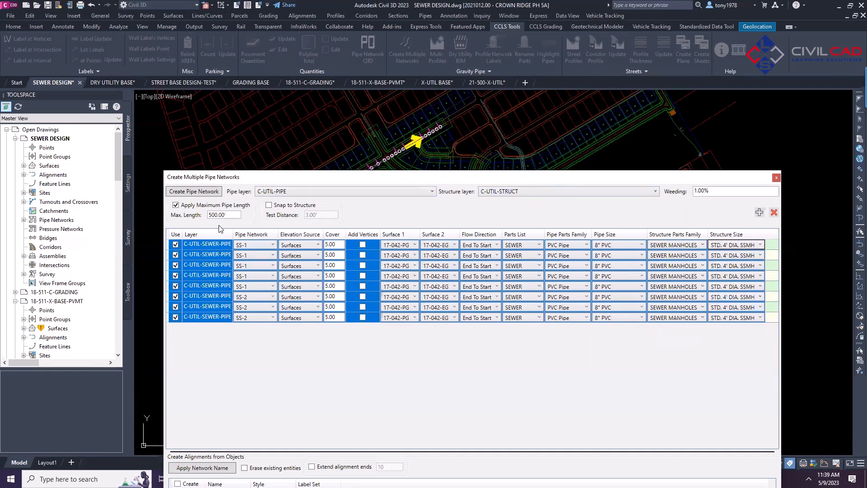
Move the Create Multiple Pipe Networks dialog off the site plan and highlight the first and fifth sewer runs in the drawing
{"action": "left_click_drag", "start_coordinate": [233, 217], "coordinate": [208, 226]}
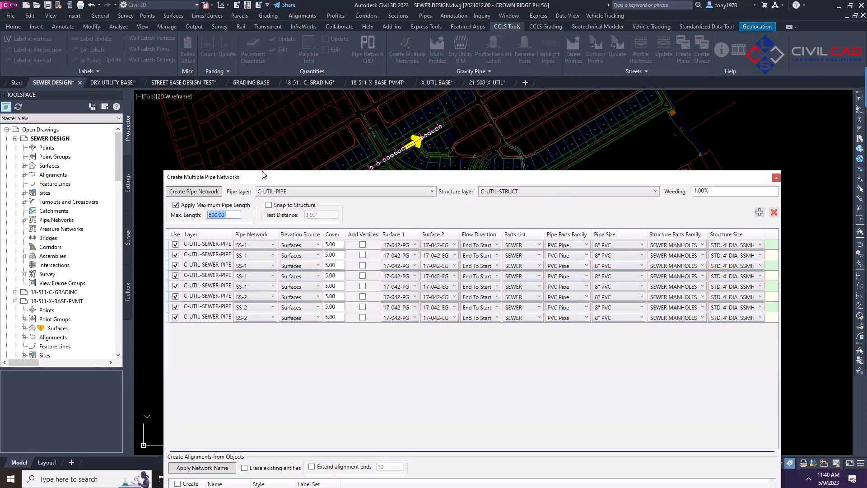
{"action": "left_click_drag", "start_coordinate": [264, 180], "coordinate": [254, 58]}
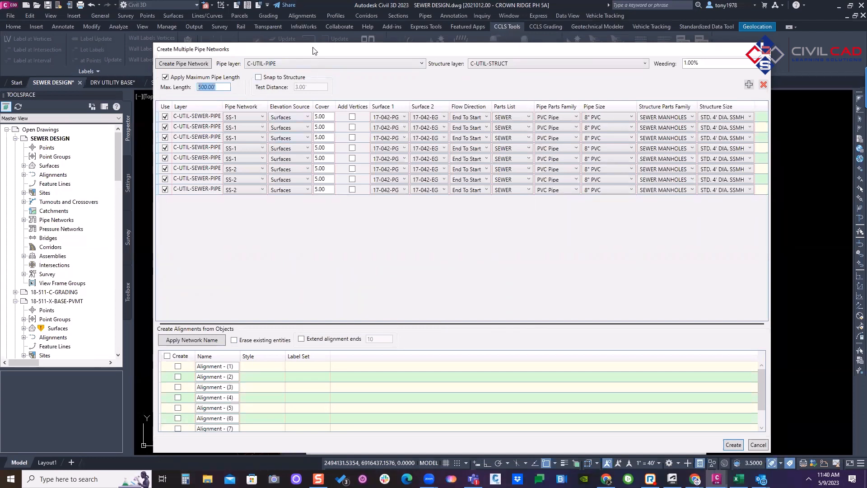
{"action": "mouse_move", "coordinate": [311, 42]}
{"action": "left_mouse_down"}
{"action": "mouse_move", "coordinate": [307, 120]}
{"action": "mouse_move", "coordinate": [543, 21]}
{"action": "mouse_move", "coordinate": [767, 23]}
{"action": "left_mouse_up"}
{"action": "left_click", "coordinate": [644, 119]}
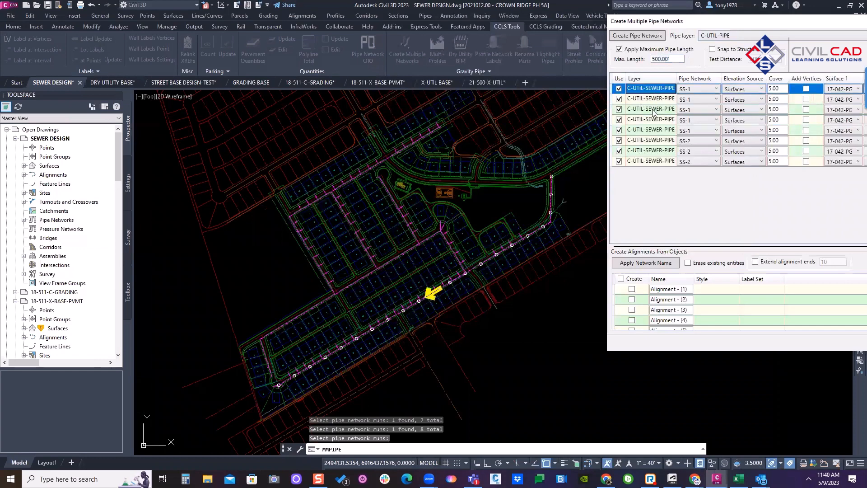
{"action": "left_click", "coordinate": [650, 130]}
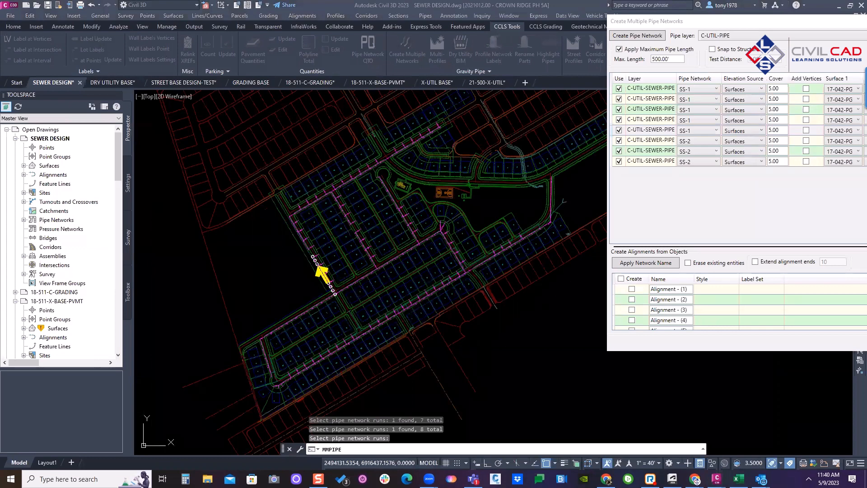
Apply the pipe network names to the alignments, enable creation of all of them and enlarge the dialog to list more
{"action": "left_click", "coordinate": [641, 263]}
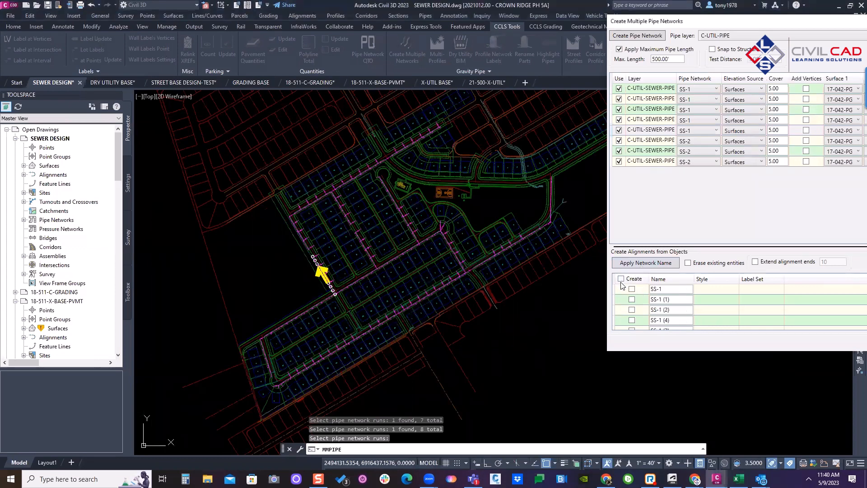
{"action": "left_click", "coordinate": [622, 279]}
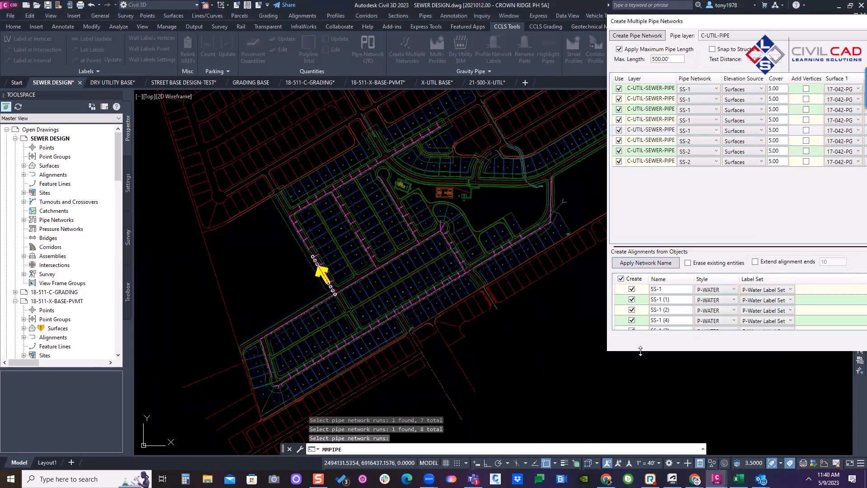
{"action": "mouse_move", "coordinate": [641, 352]}
{"action": "left_mouse_down"}
{"action": "mouse_move", "coordinate": [663, 393]}
{"action": "mouse_move", "coordinate": [662, 416]}
{"action": "left_mouse_up"}
Highlight the first alignment and the sixth sewer run on the site plan to compare their locations
{"action": "left_click", "coordinate": [680, 335]}
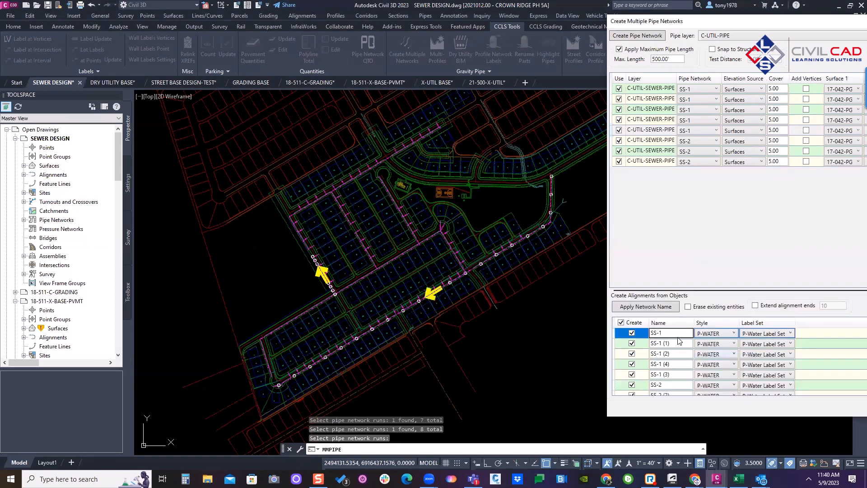
{"action": "left_click", "coordinate": [645, 162]}
{"action": "left_click", "coordinate": [645, 140]}
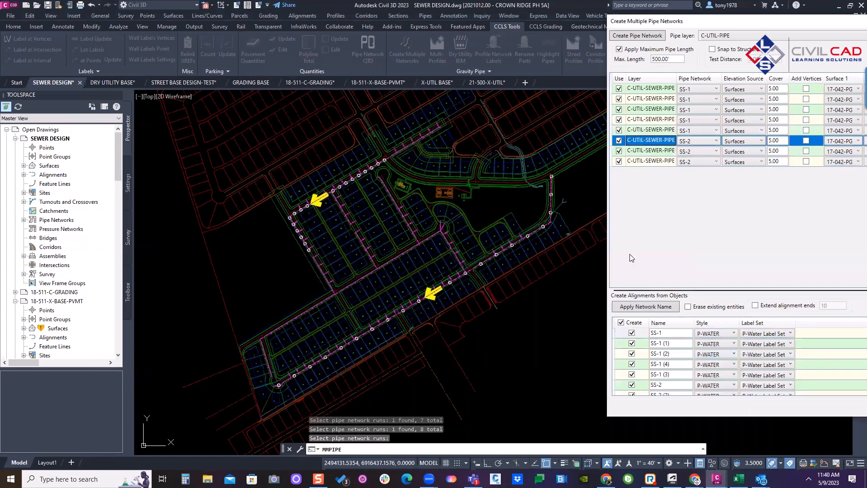
Rename the second through fifth alignments SS-2, SS-3, SS-4 and SS-5
{"action": "left_click", "coordinate": [675, 334]}
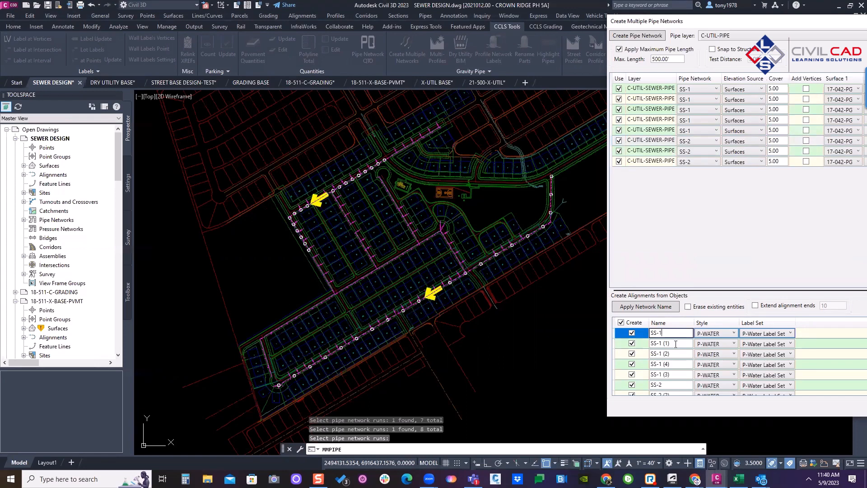
{"action": "left_click", "coordinate": [676, 344]}
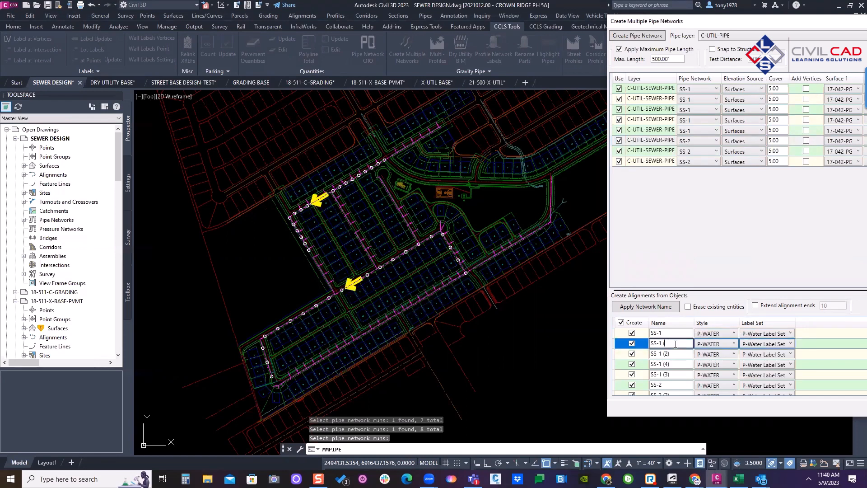
{"action": "left_click", "coordinate": [670, 355]}
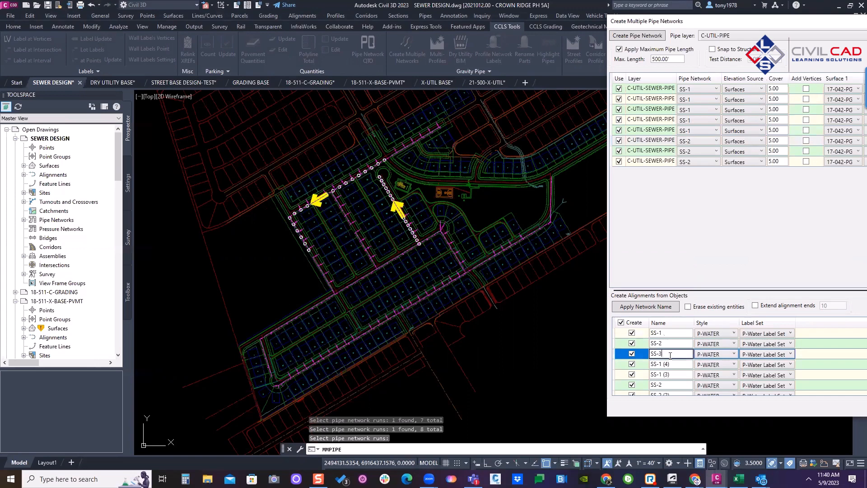
{"action": "left_click", "coordinate": [676, 362]}
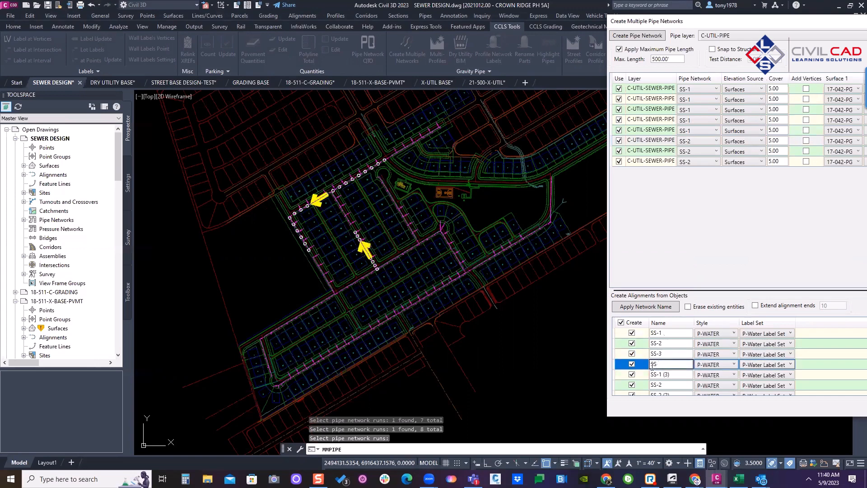
{"action": "left_click", "coordinate": [678, 374]}
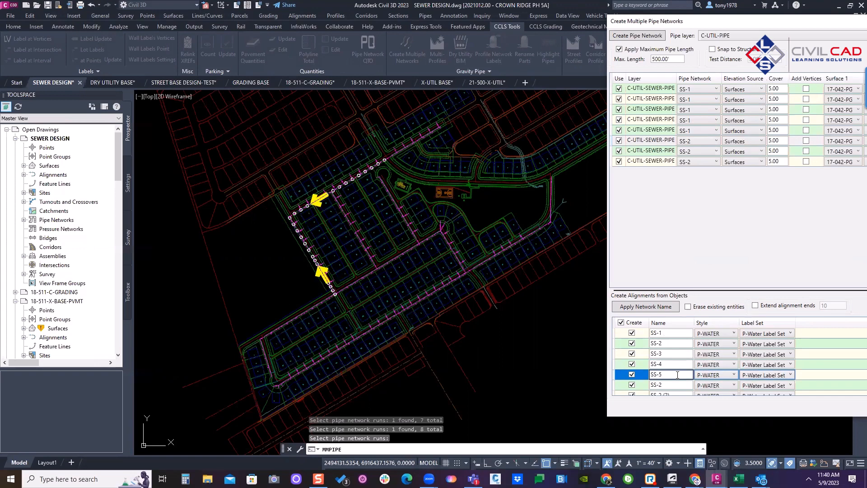
Rename the last three alignments in the list SS-5, SS-6 and SS-7
{"action": "scroll", "coordinate": [690, 375], "scroll_direction": "down", "scroll_amount": 1}
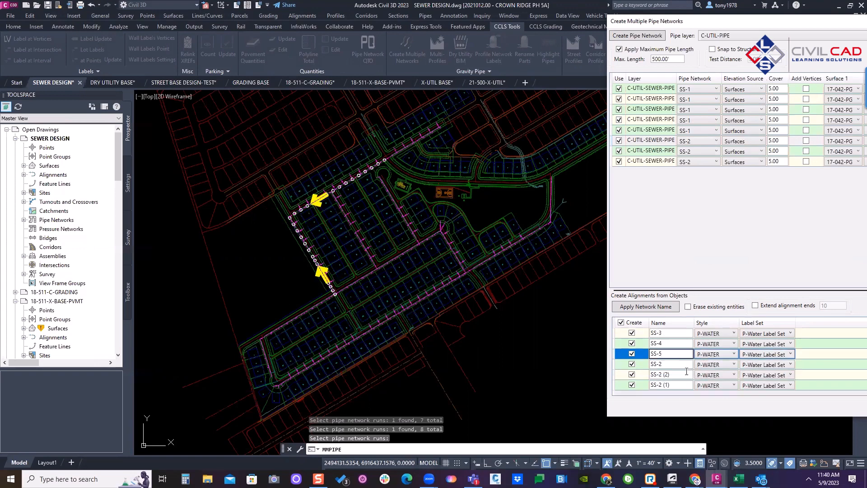
{"action": "left_click", "coordinate": [673, 363]}
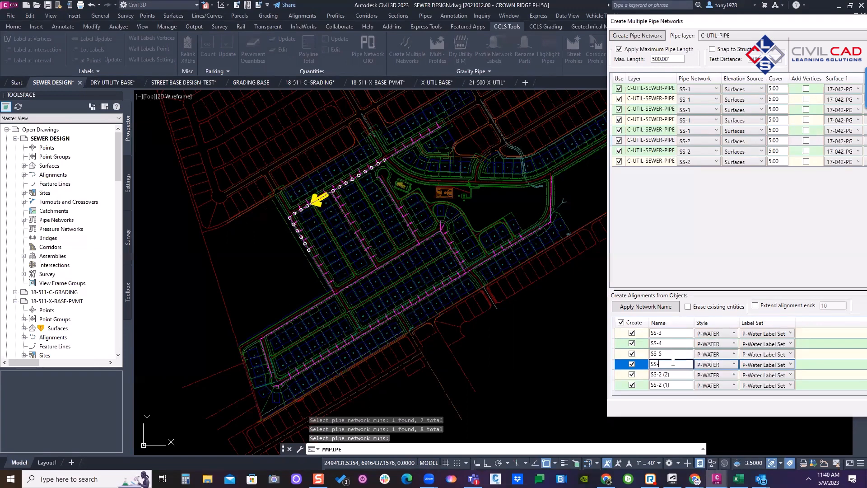
{"action": "type", "text": "5"}
{"action": "left_click", "coordinate": [679, 379]}
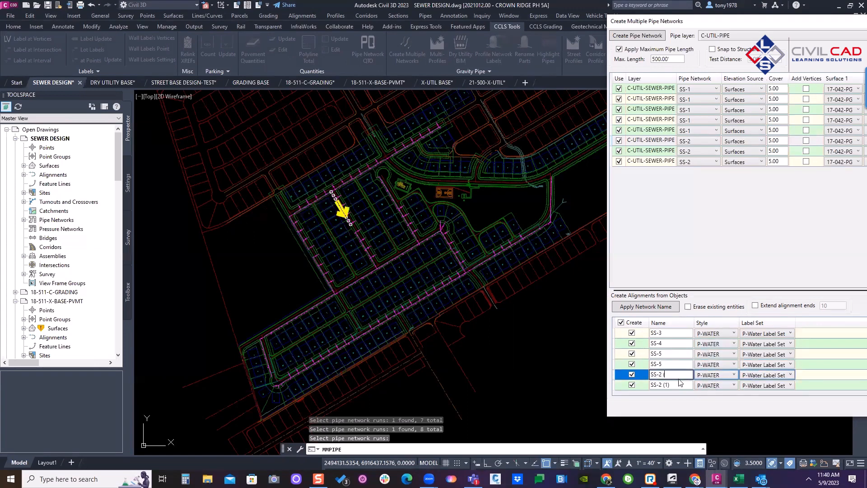
{"action": "type", "text": "6"}
{"action": "left_click", "coordinate": [674, 387]}
{"action": "left_click", "coordinate": [689, 376]}
{"action": "left_click", "coordinate": [680, 386]}
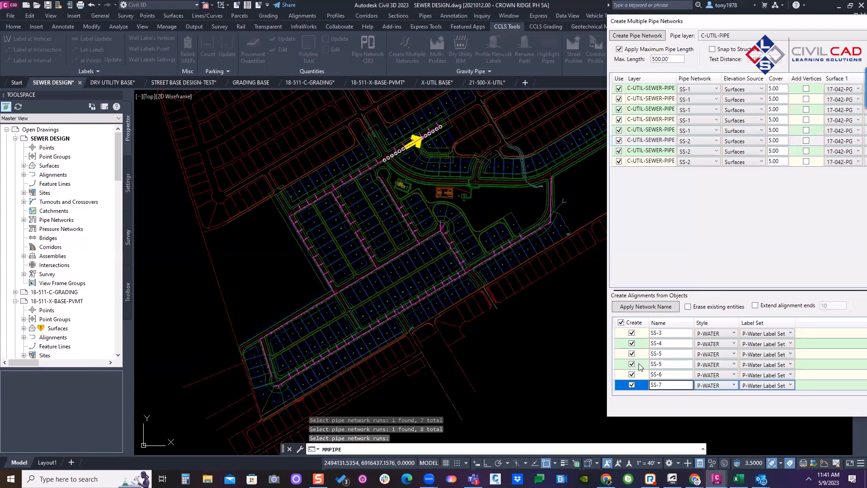
Check the alignment names from the start of the list and renumber the last three alignments SS-6, SS-7 and SS-8
{"action": "scroll", "coordinate": [674, 352], "scroll_direction": "up", "scroll_amount": 2}
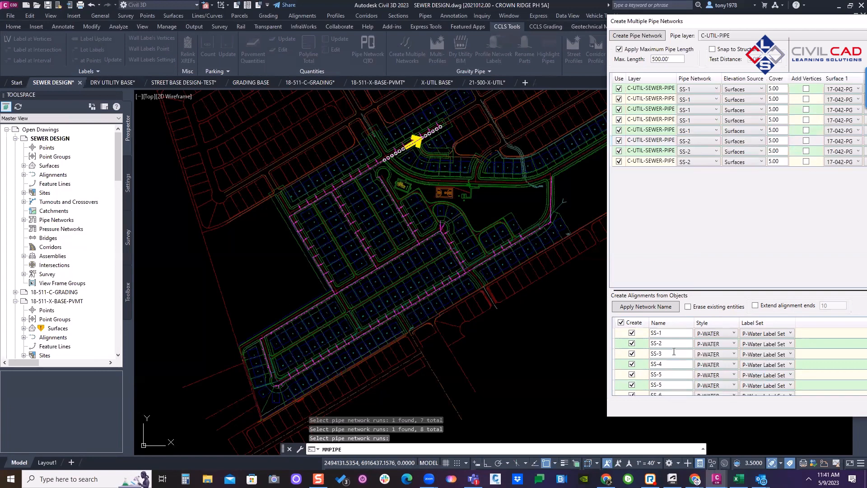
{"action": "left_click", "coordinate": [674, 351]}
{"action": "left_click", "coordinate": [673, 347]}
{"action": "left_click", "coordinate": [673, 353]}
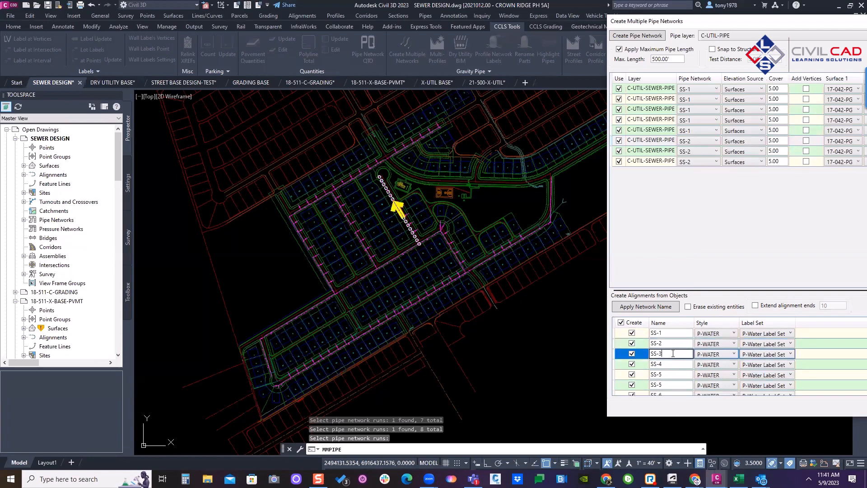
{"action": "left_click", "coordinate": [671, 364]}
{"action": "left_click", "coordinate": [671, 376]}
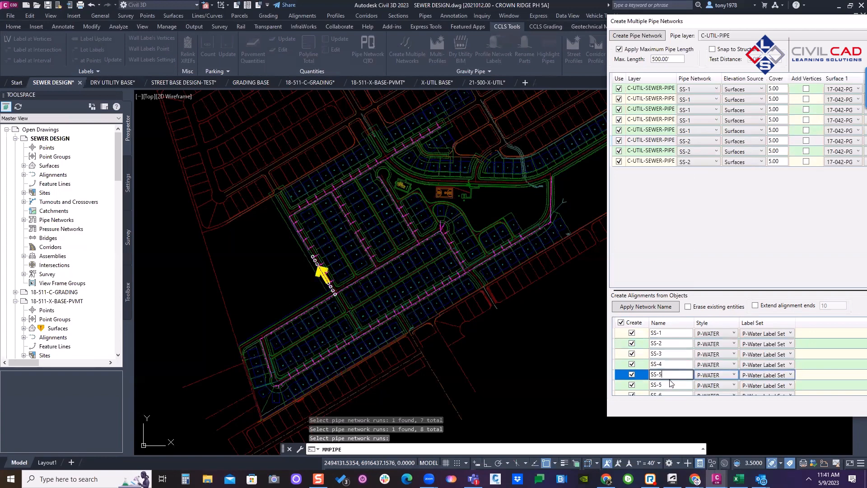
{"action": "left_click", "coordinate": [664, 386]}
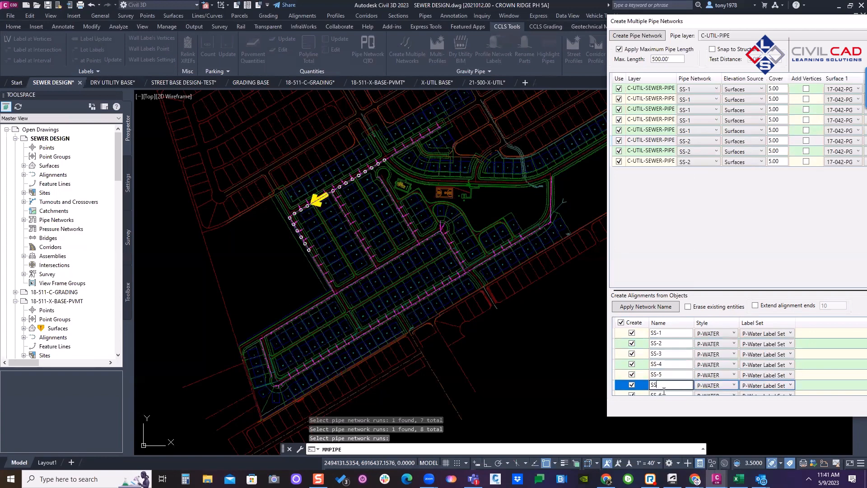
{"action": "type", "text": "6"}
{"action": "scroll", "coordinate": [664, 391], "scroll_direction": "down", "scroll_amount": 1}
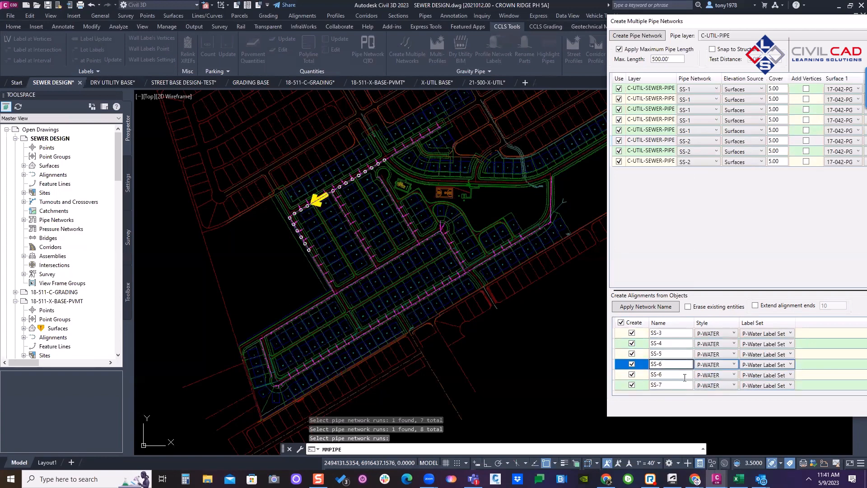
{"action": "left_click", "coordinate": [686, 375]}
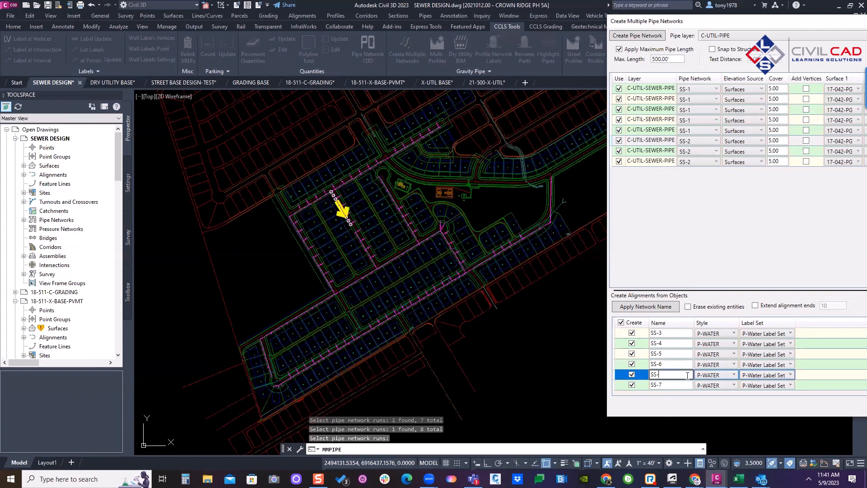
{"action": "left_click", "coordinate": [686, 385]}
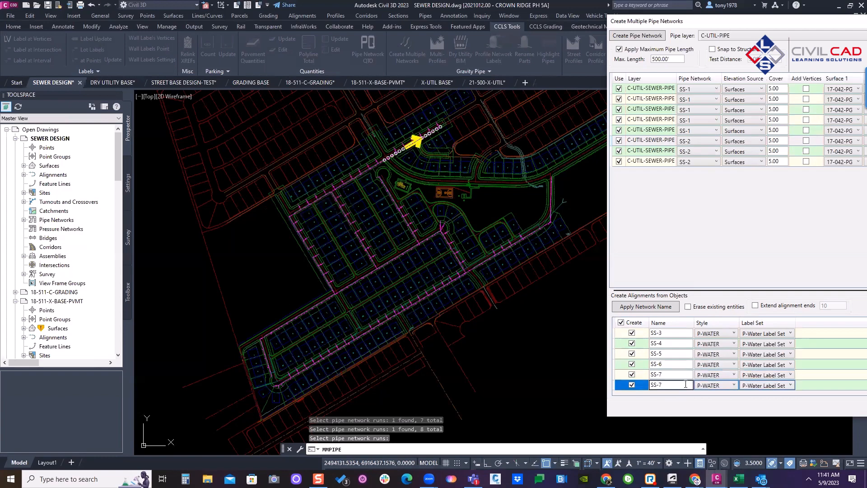
Set alignments SS-3 through SS-8 to the P-SEWER style and the P-Sewer Label Set
{"action": "left_click", "coordinate": [618, 335]}
{"action": "left_click", "coordinate": [624, 384], "text": "shift"}
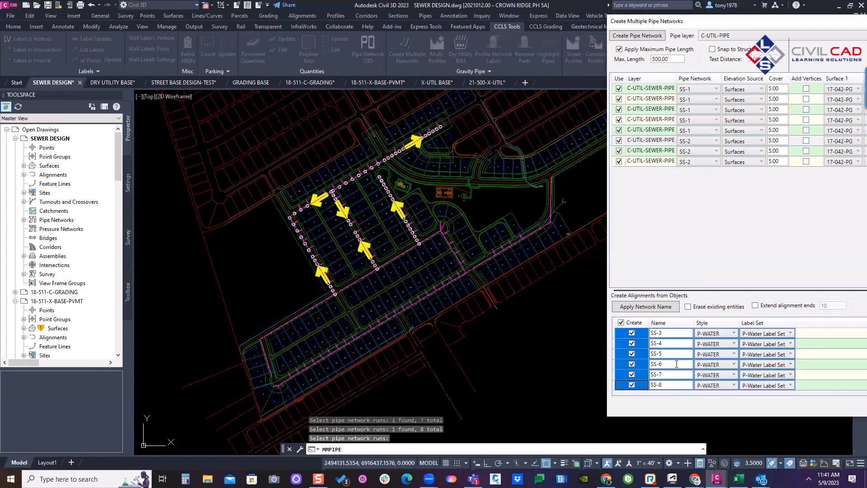
{"action": "left_click", "coordinate": [712, 336]}
{"action": "left_click", "coordinate": [714, 367]}
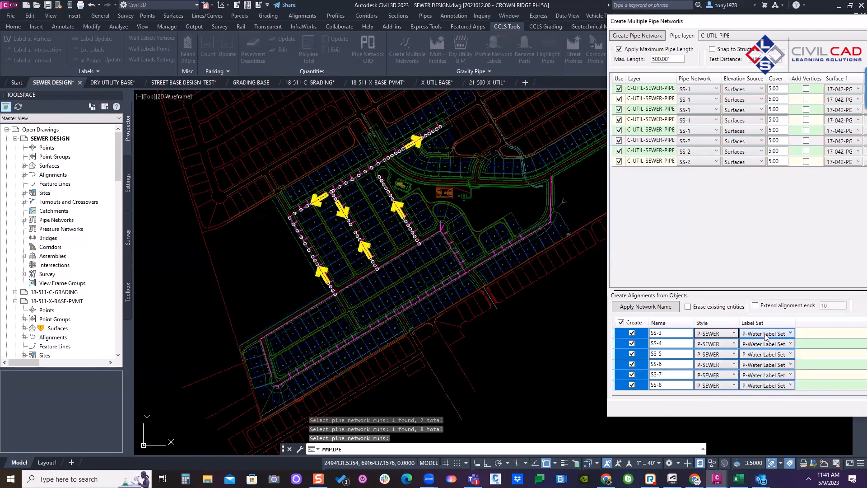
{"action": "left_click", "coordinate": [766, 334]}
{"action": "left_click", "coordinate": [763, 365]}
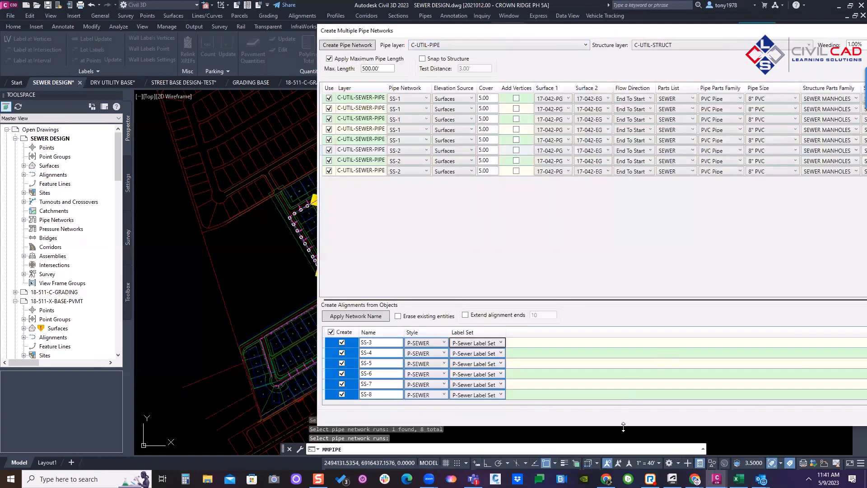
Enlarge the Create Multiple Pipe Networks dialog and create the sewer pipe networks with their alignments
{"action": "left_click_drag", "start_coordinate": [623, 427], "coordinate": [607, 458]}
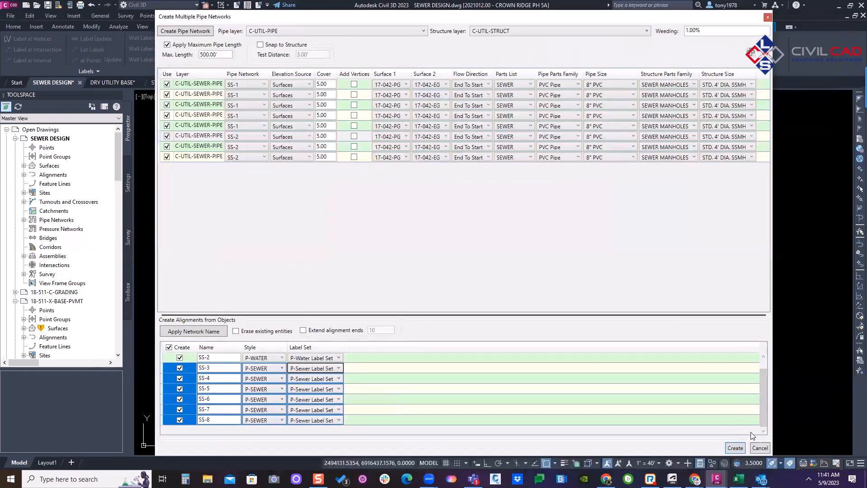
{"action": "left_click", "coordinate": [736, 448]}
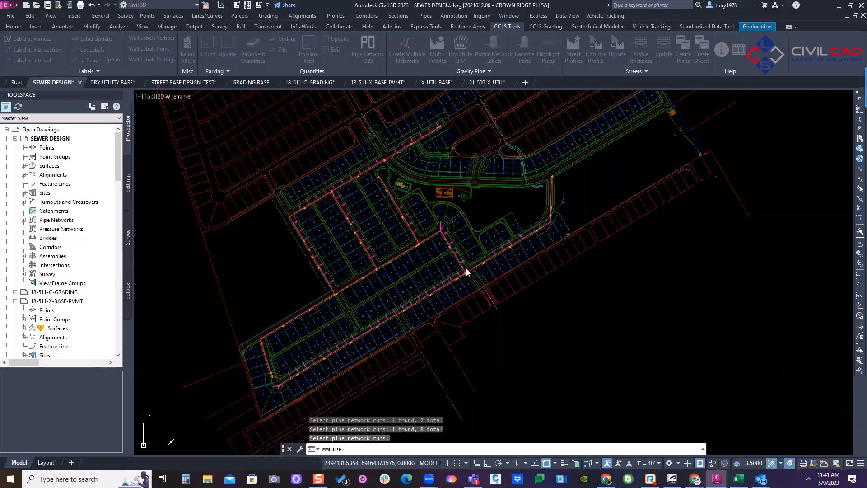
{"action": "key", "text": "Return"}
Inspect the new sewer pipes, manholes and alignment stationing up close and across the whole site plan
{"action": "scroll", "coordinate": [467, 268], "scroll_direction": "up", "scroll_amount": 6}
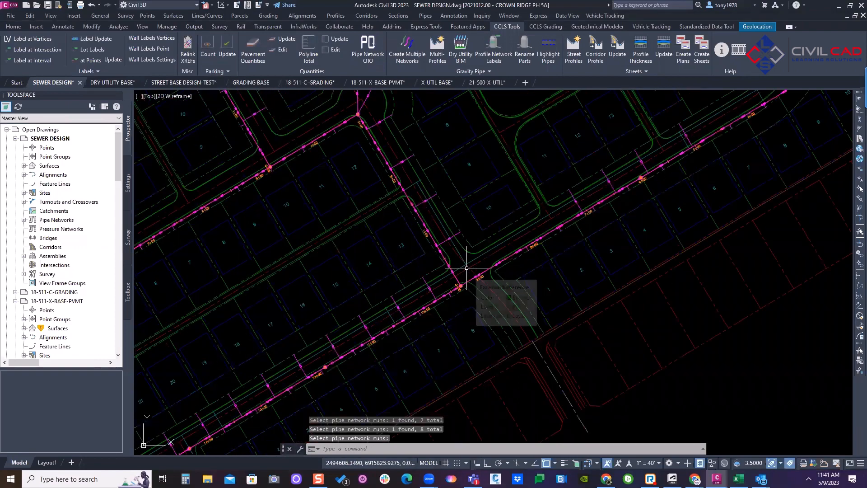
{"action": "scroll", "coordinate": [440, 246], "scroll_direction": "up", "scroll_amount": 6}
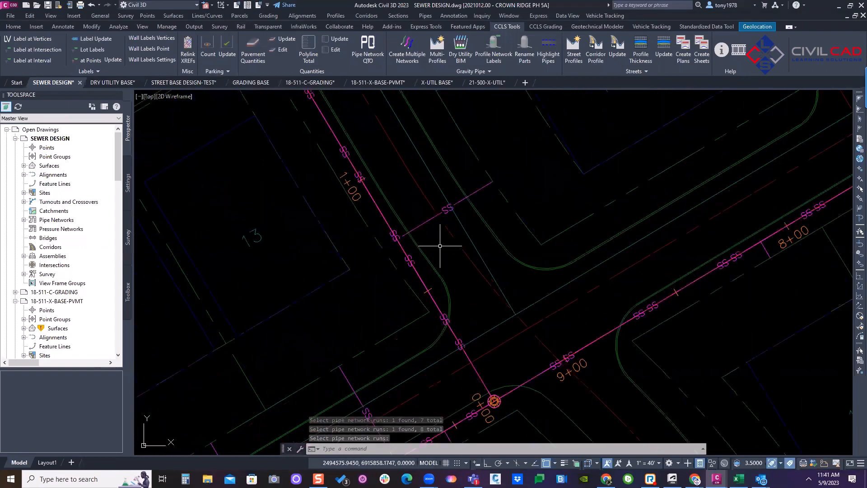
{"action": "key", "text": "Escape"}
{"action": "left_click", "coordinate": [440, 246]}
{"action": "left_click", "coordinate": [401, 203]}
{"action": "key", "text": "Escape"}
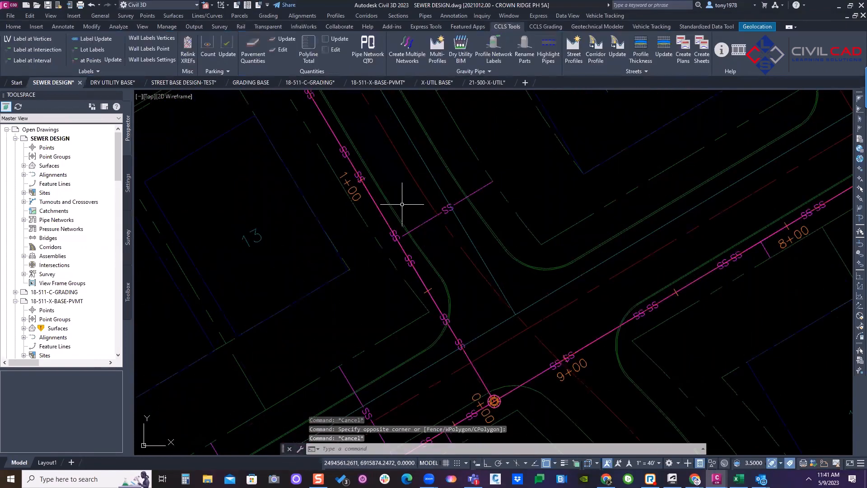
{"action": "scroll", "coordinate": [403, 204], "scroll_direction": "down", "scroll_amount": 10}
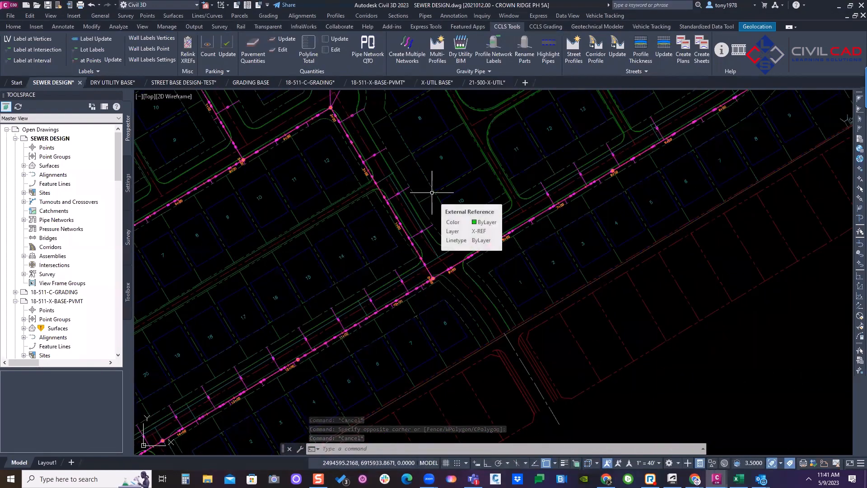
{"action": "scroll", "coordinate": [427, 194], "scroll_direction": "down", "scroll_amount": 2}
{"action": "scroll", "coordinate": [428, 194], "scroll_direction": "down", "scroll_amount": 2}
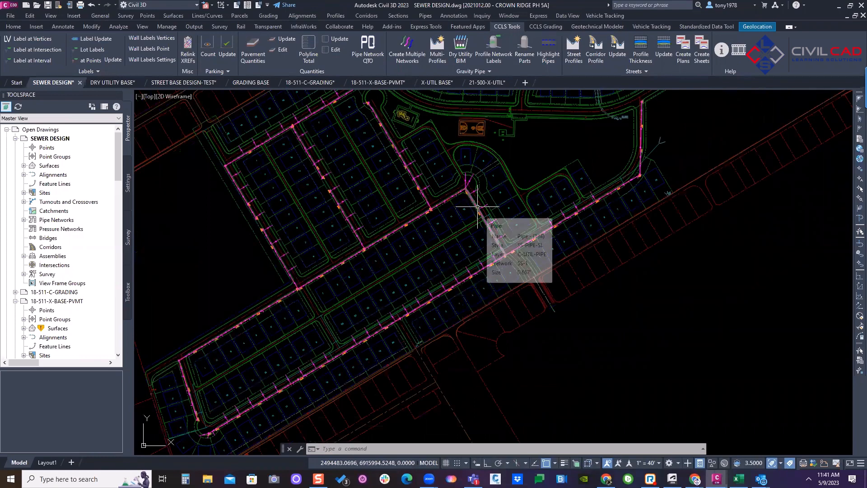
{"action": "scroll", "coordinate": [280, 192], "scroll_direction": "down", "scroll_amount": 2}
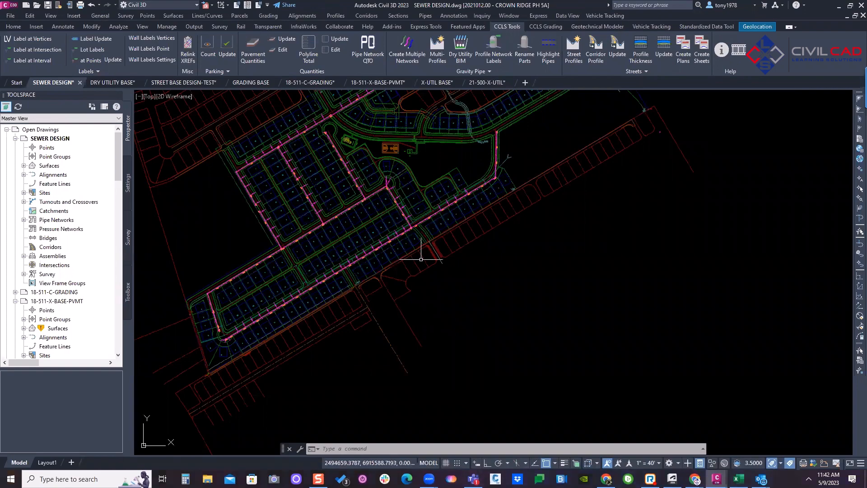
{"action": "scroll", "coordinate": [411, 189], "scroll_direction": "up", "scroll_amount": 3}
{"action": "scroll", "coordinate": [457, 248], "scroll_direction": "down", "scroll_amount": 6}
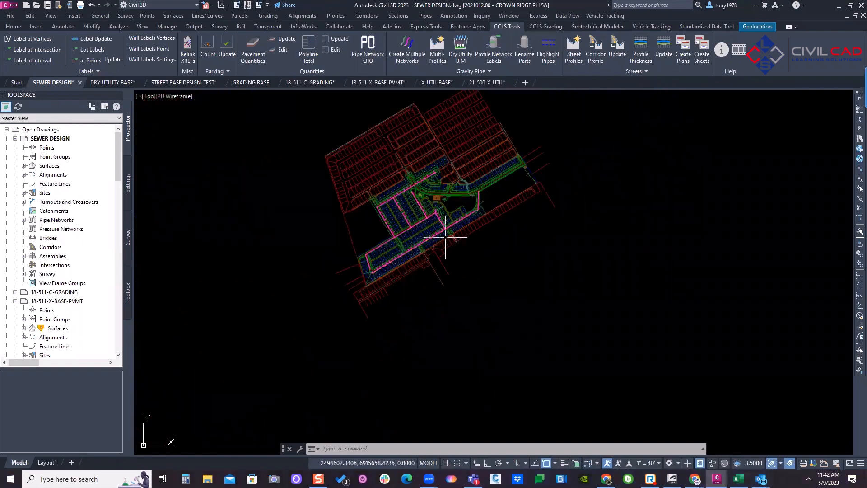
{"action": "key", "text": "Escape"}
{"action": "key", "text": "Escape"}
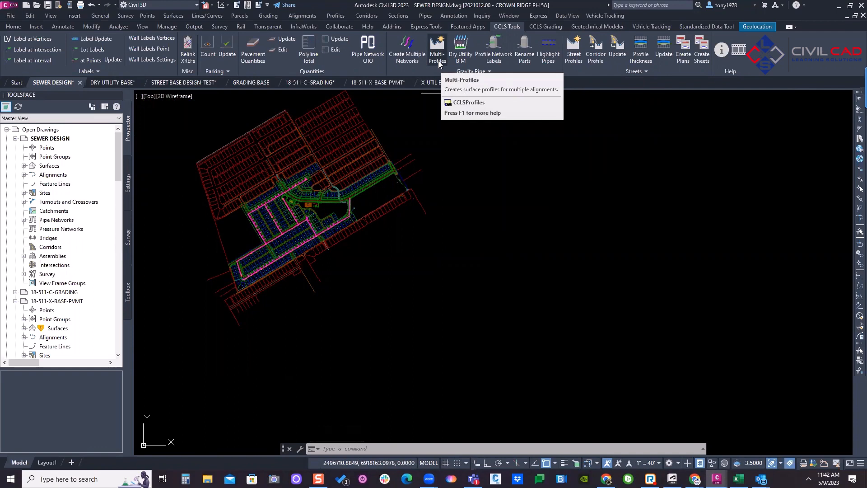
{"action": "middle_click_drag", "start_coordinate": [502, 239], "coordinate": [484, 247]}
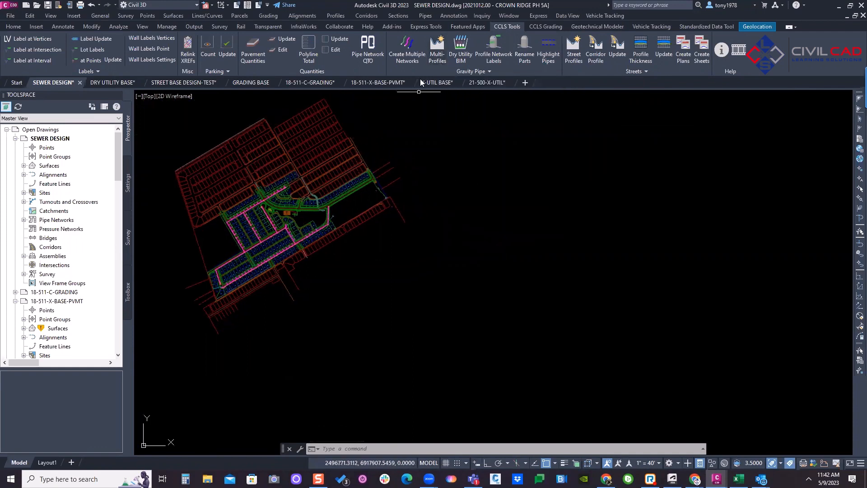
In the Multi-Profiles settings, set the SD-* alignments to profile view style SD 40-4 (L-R) and reverse style SD 40-4 (R-L)
{"action": "left_click", "coordinate": [438, 54]}
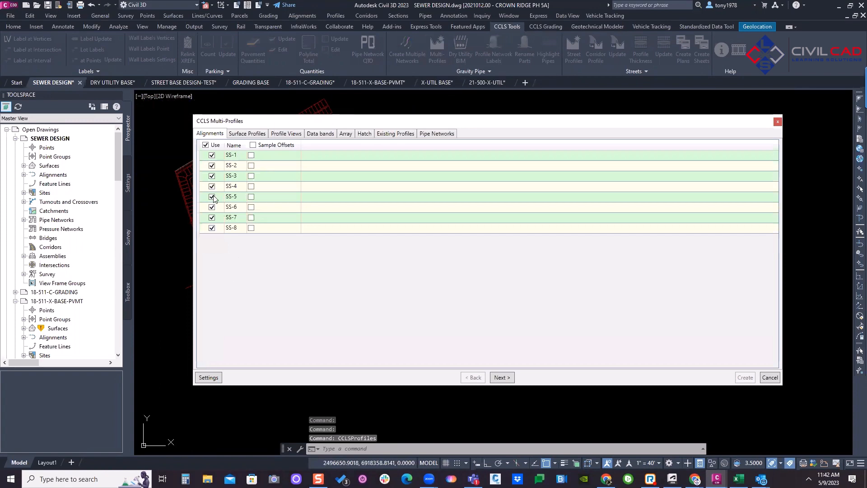
{"action": "left_click", "coordinate": [209, 378]}
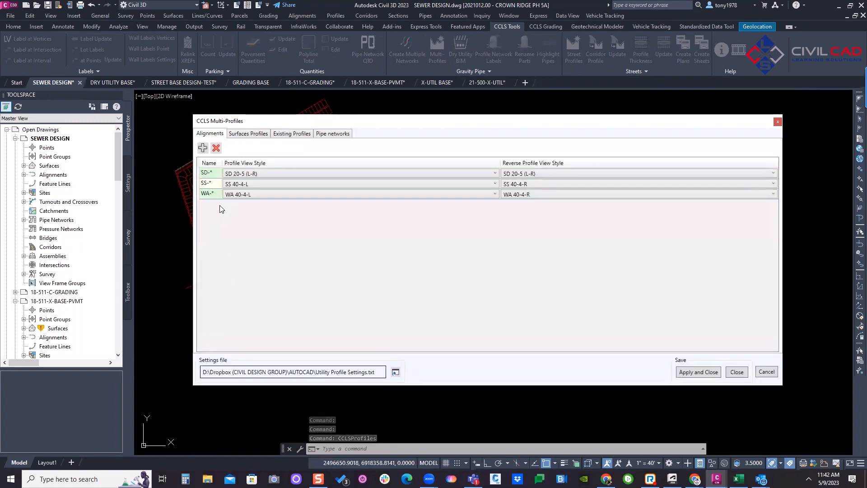
{"action": "left_click", "coordinate": [277, 176]}
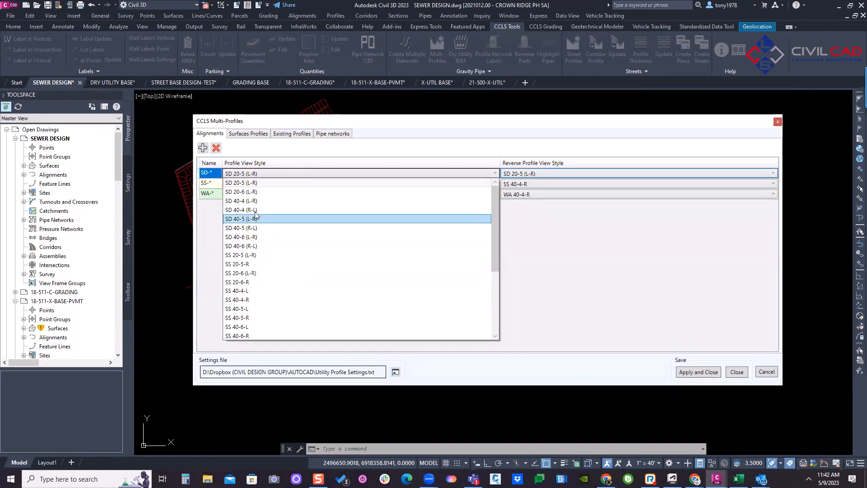
{"action": "left_click", "coordinate": [298, 201]}
{"action": "left_click", "coordinate": [547, 173]}
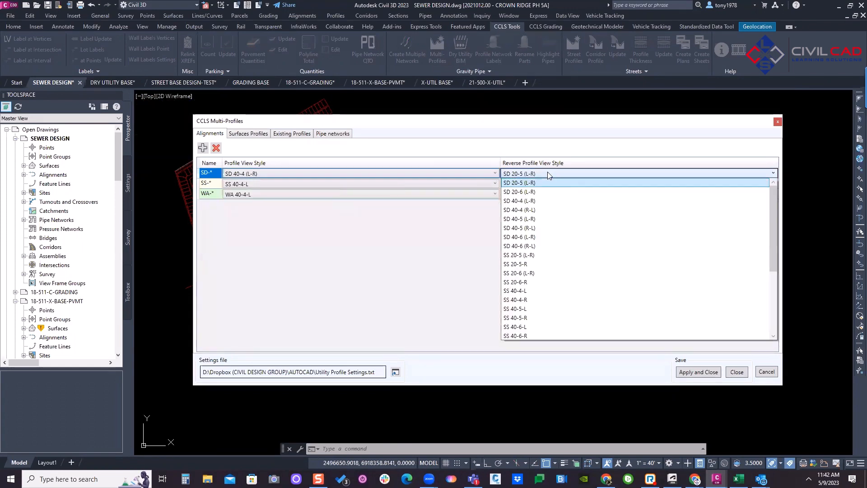
{"action": "left_click", "coordinate": [537, 210]}
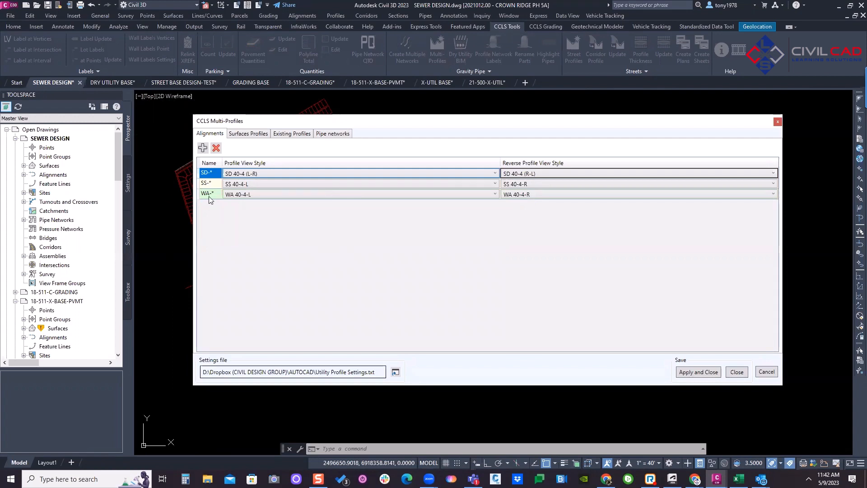
Set the profile, left profile and right profile styles of the *-PG surface filter to PROF-GEOM-FG
{"action": "left_click", "coordinate": [250, 133]}
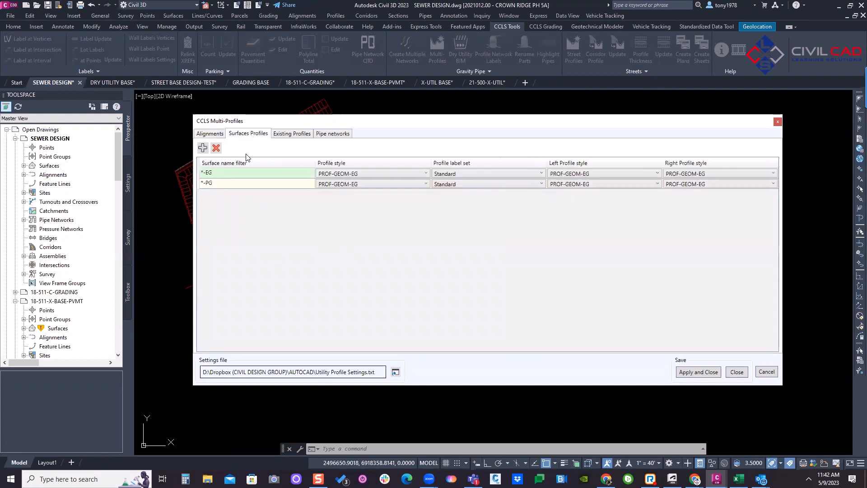
{"action": "left_click", "coordinate": [357, 187]}
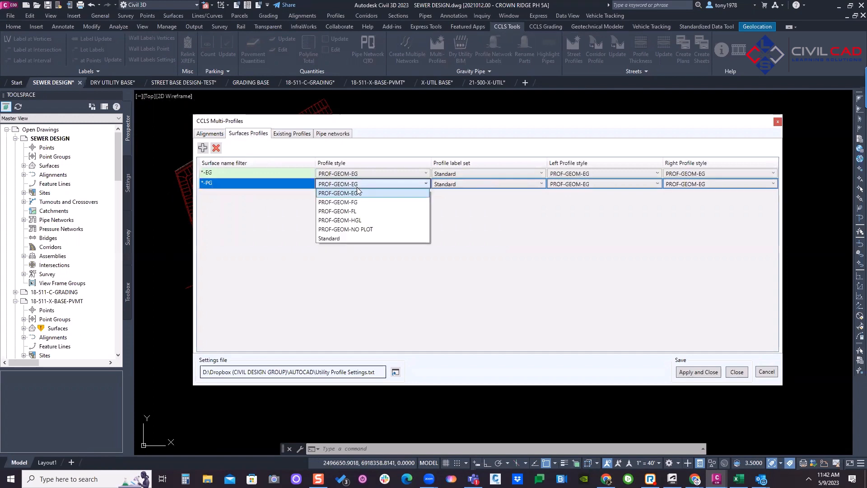
{"action": "left_click", "coordinate": [345, 200]}
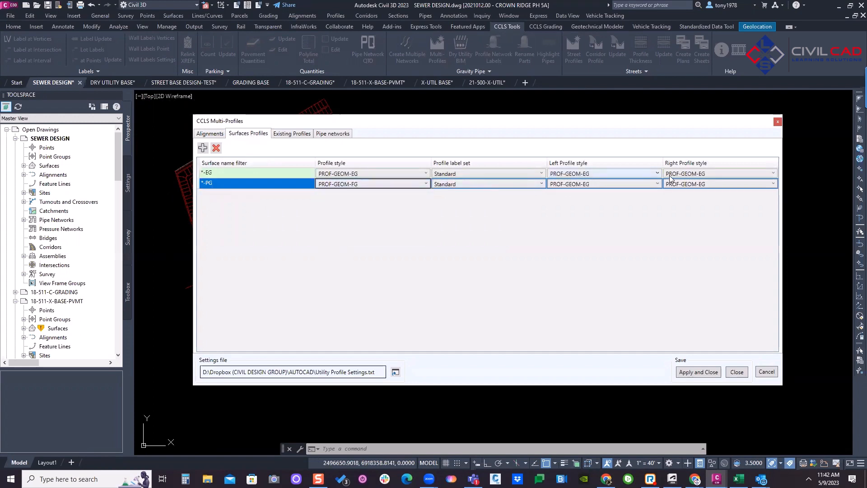
{"action": "left_click", "coordinate": [597, 184]}
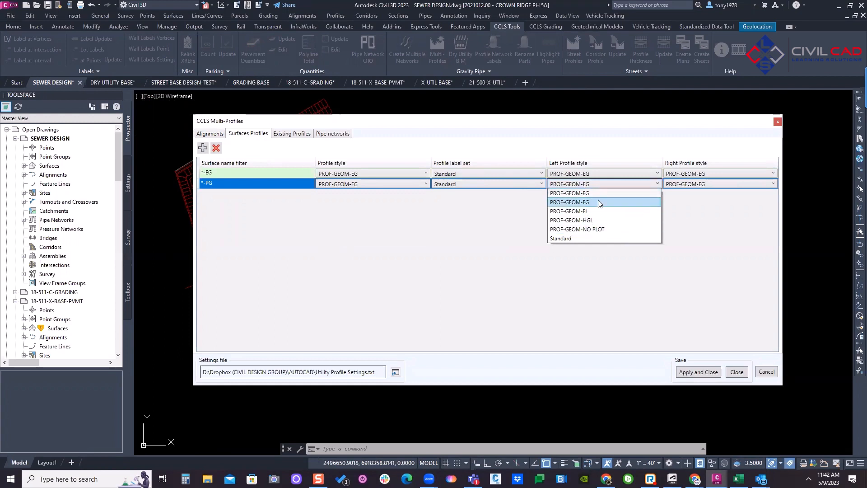
{"action": "left_click", "coordinate": [598, 202]}
{"action": "left_click", "coordinate": [689, 185]}
{"action": "left_click", "coordinate": [691, 202]}
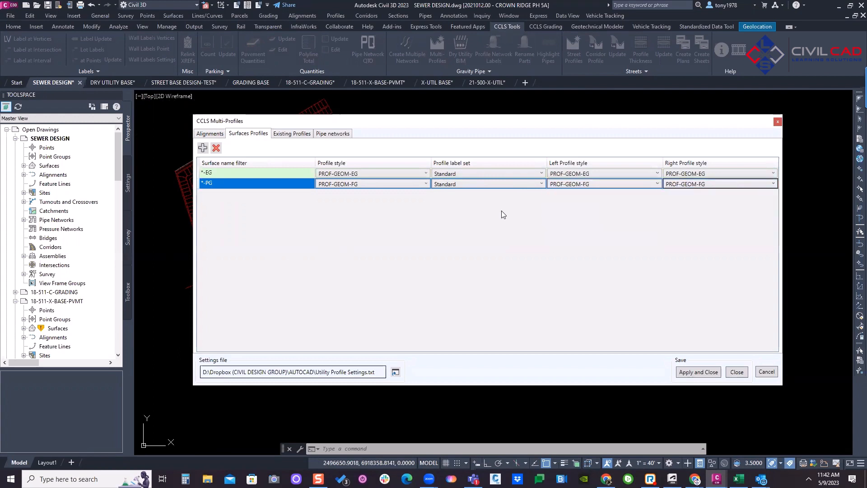
Check the existing profile, pipe network and alignment rules, and apply the Multi-Profiles settings
{"action": "left_click", "coordinate": [277, 134]}
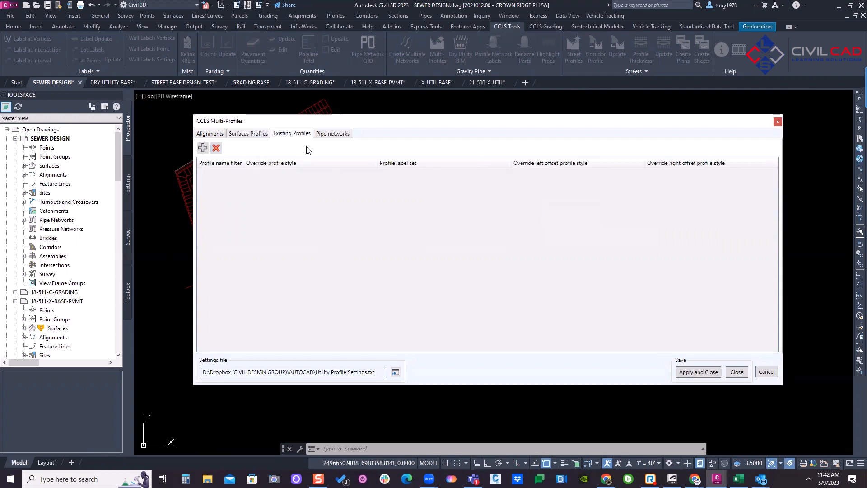
{"action": "left_click", "coordinate": [327, 135]}
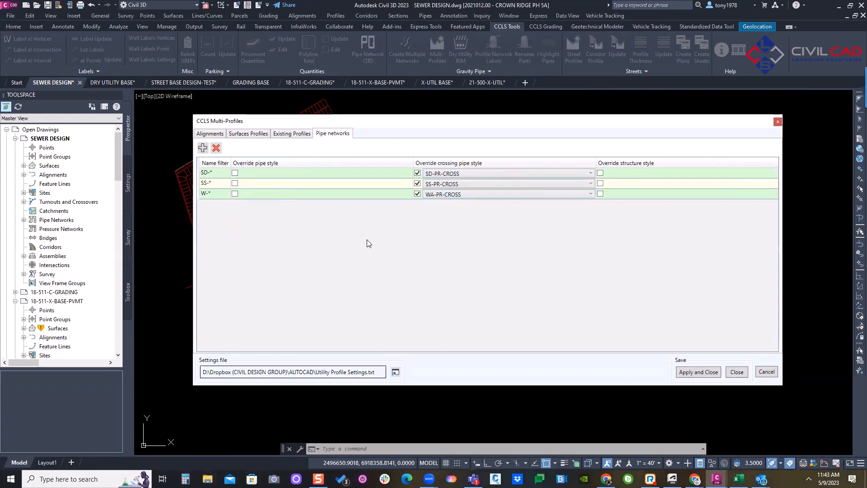
{"action": "left_click", "coordinate": [208, 134]}
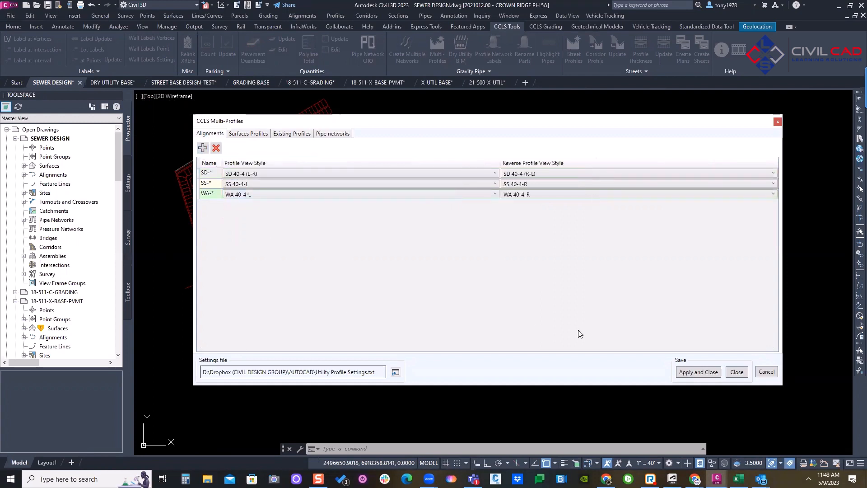
{"action": "left_click", "coordinate": [703, 373]}
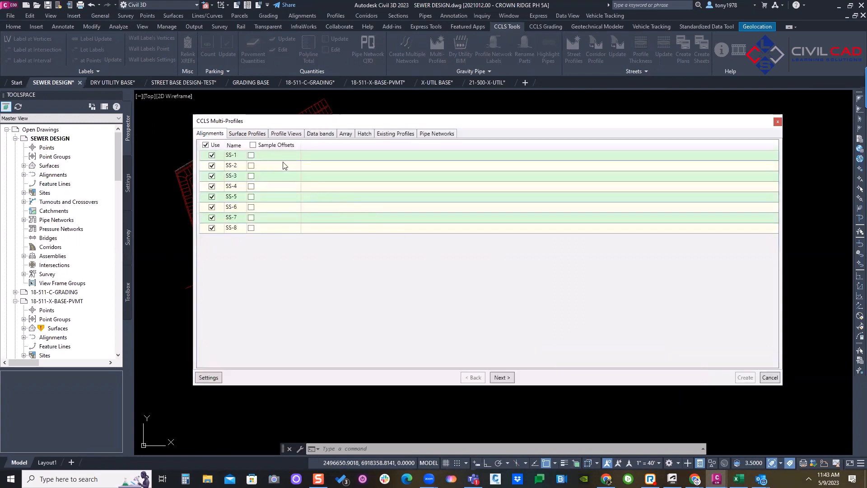
Widen the Surface Name column of the surface profiles list and set the maximum profile view length to 900'
{"action": "left_click", "coordinate": [500, 378]}
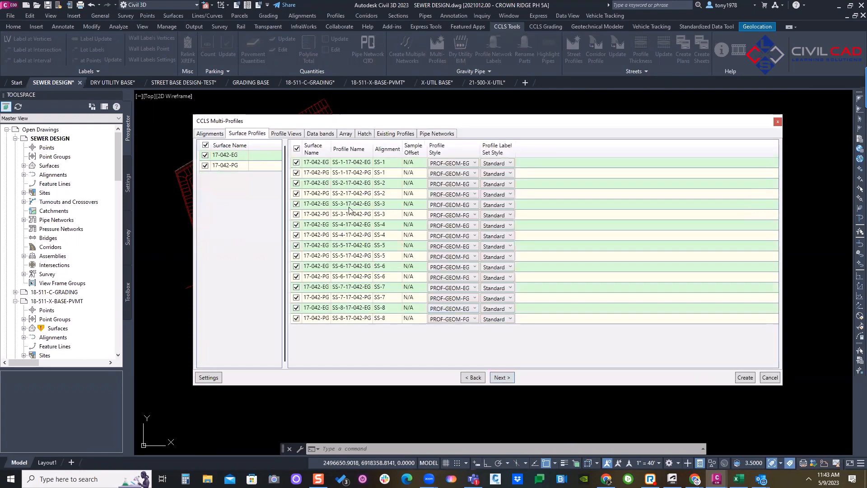
{"action": "left_click_drag", "start_coordinate": [330, 155], "coordinate": [407, 150]}
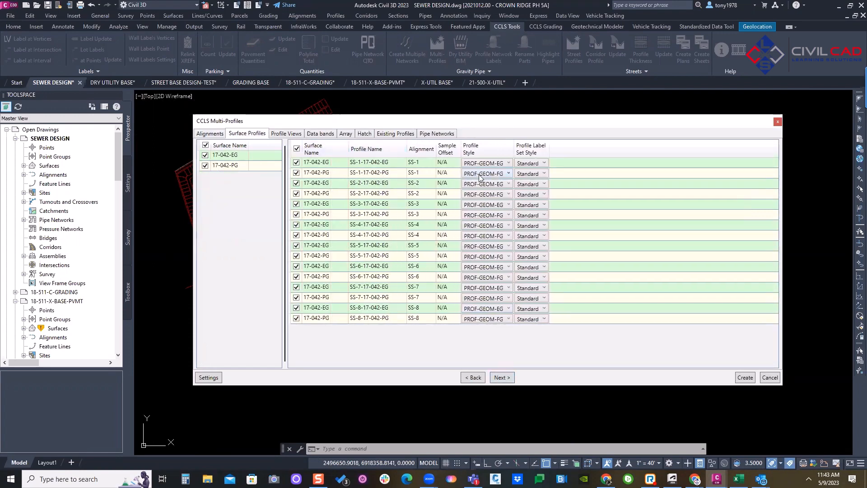
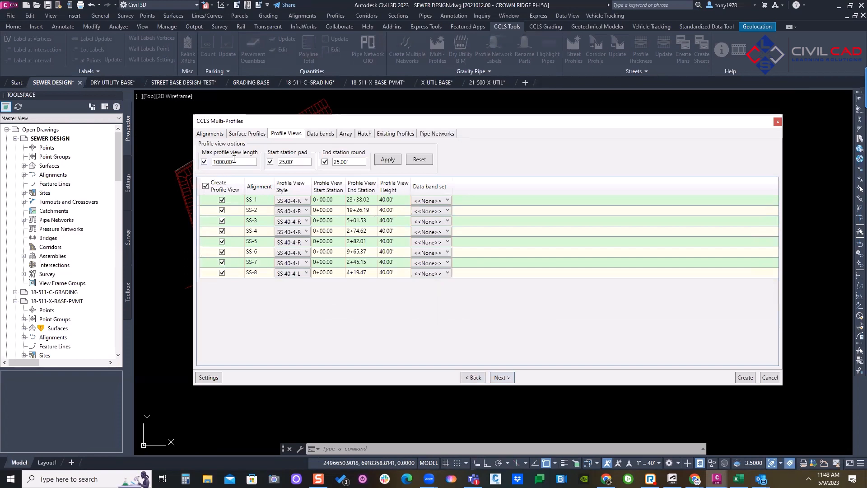
{"action": "left_click_drag", "start_coordinate": [234, 159], "coordinate": [210, 172]}
{"action": "type", "text": "900"}
Check the data band set options for alignments SS-1 to SS-8 and apply the profile view options
{"action": "left_click", "coordinate": [258, 202]}
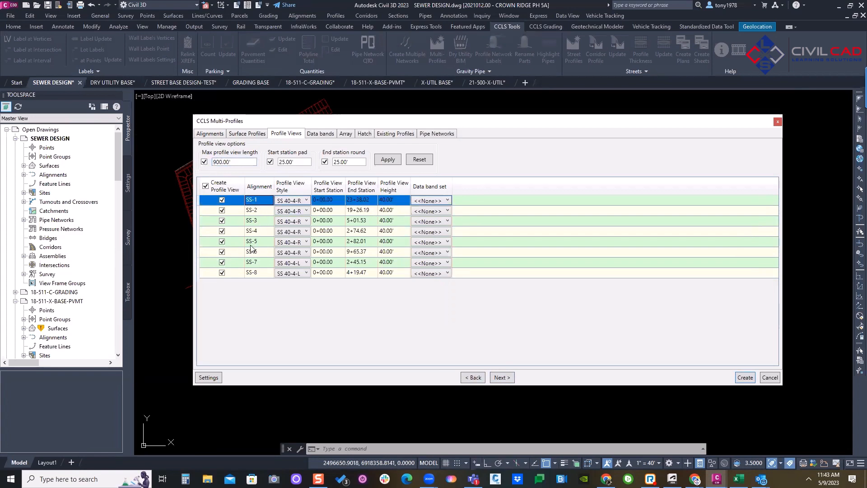
{"action": "left_click", "coordinate": [252, 272], "text": "shift"}
{"action": "left_click", "coordinate": [431, 200]}
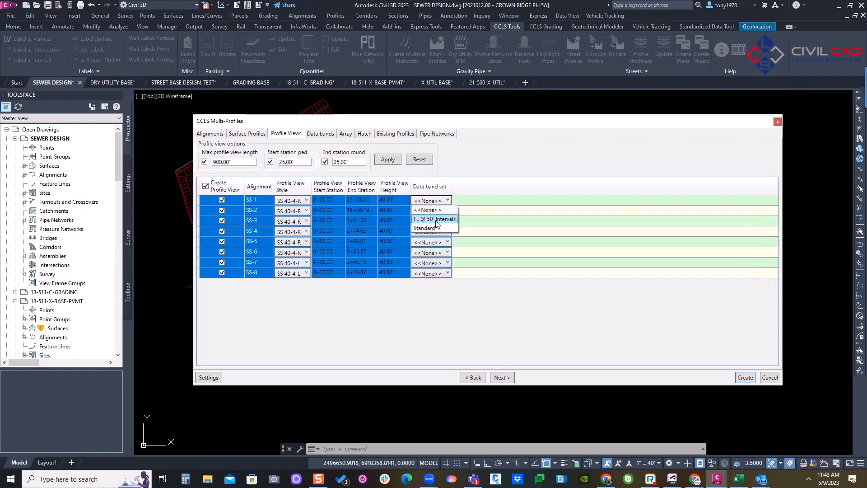
{"action": "left_click", "coordinate": [436, 220]}
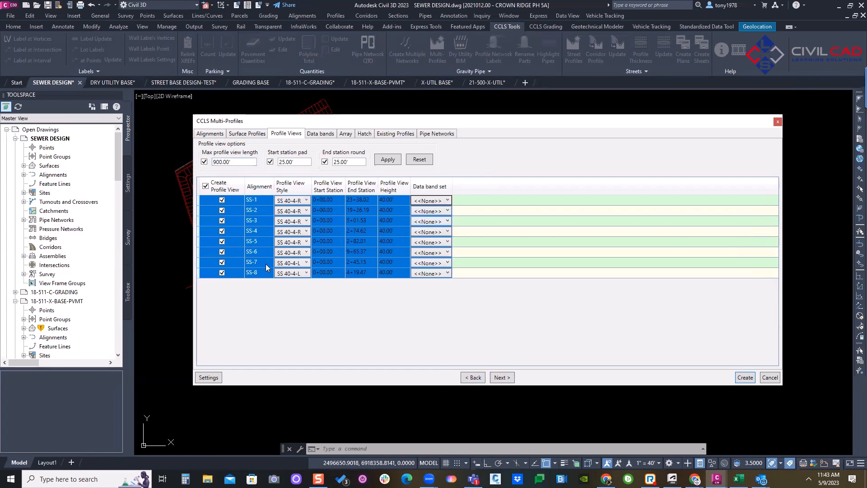
{"action": "left_click", "coordinate": [388, 160]}
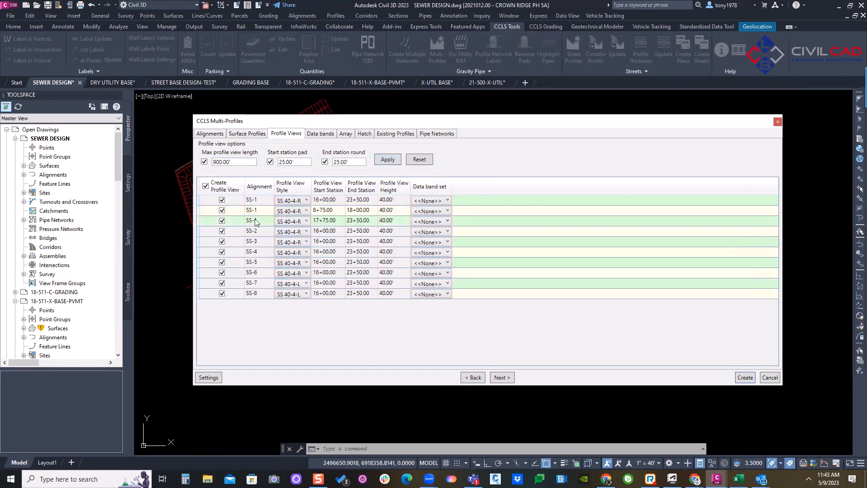
Review the data band, array placement and cut/fill hatch settings for the profile views
{"action": "left_click", "coordinate": [502, 378]}
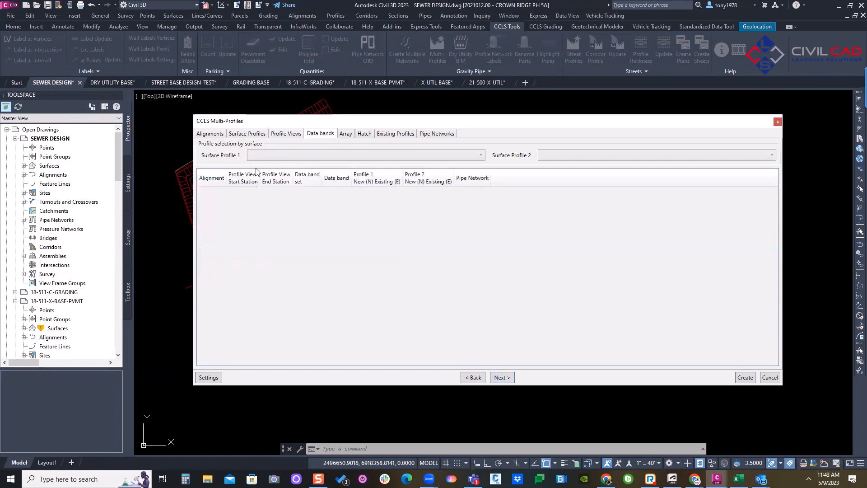
{"action": "left_click", "coordinate": [501, 377]}
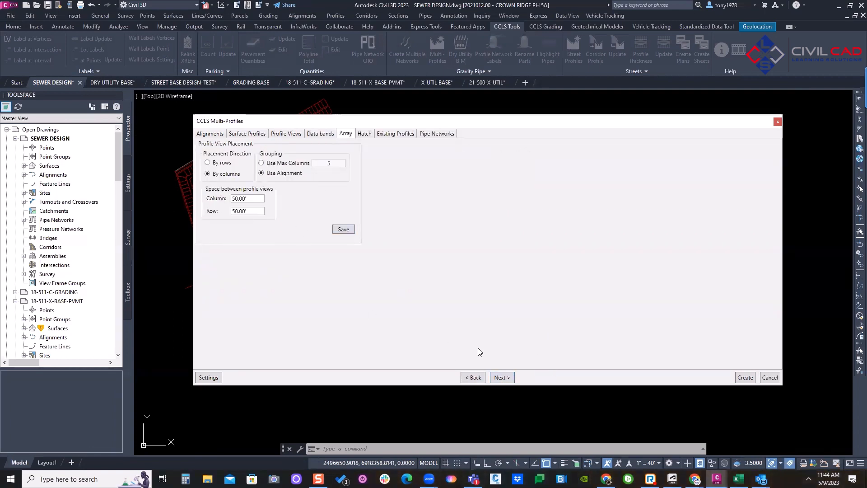
{"action": "left_click", "coordinate": [509, 378]}
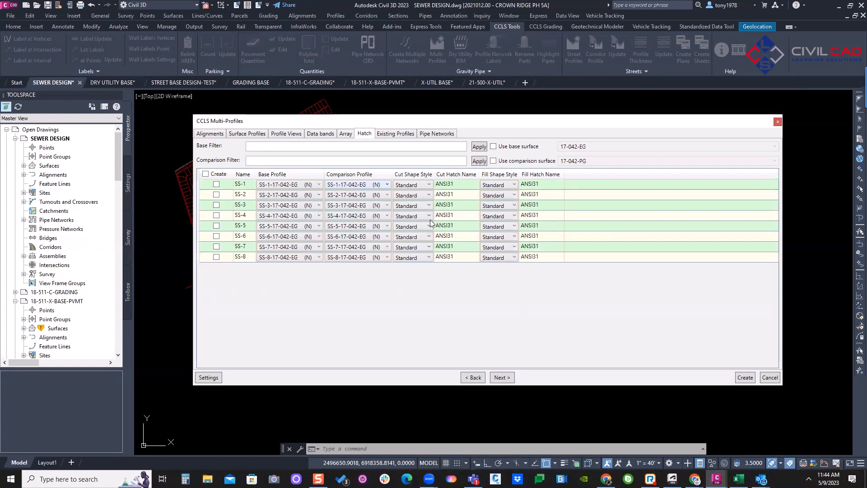
{"action": "left_click", "coordinate": [409, 185]}
Exclude the Electric pipe network from the profile views and create the sewer profiles
{"action": "left_click", "coordinate": [498, 378]}
{"action": "left_click", "coordinate": [499, 378]}
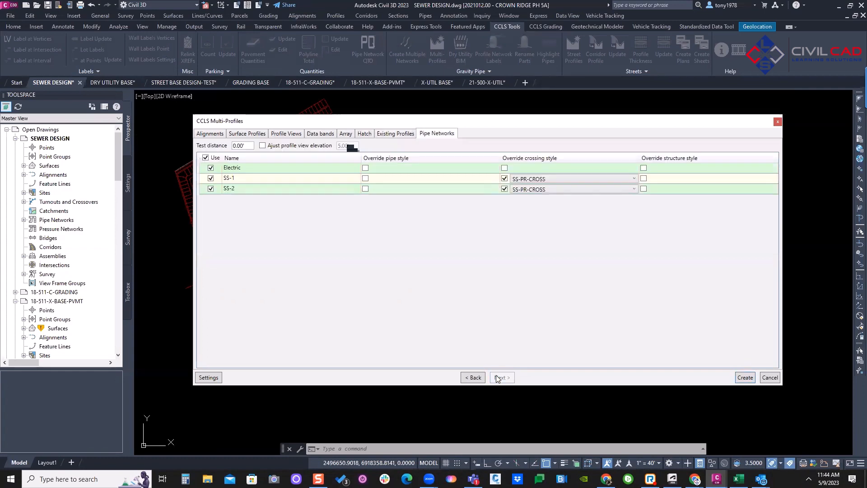
{"action": "left_click", "coordinate": [211, 168]}
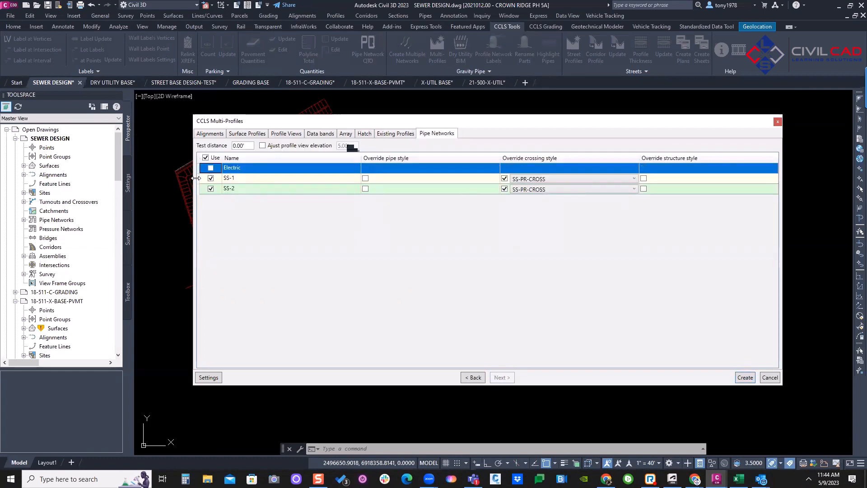
{"action": "left_click", "coordinate": [745, 378]}
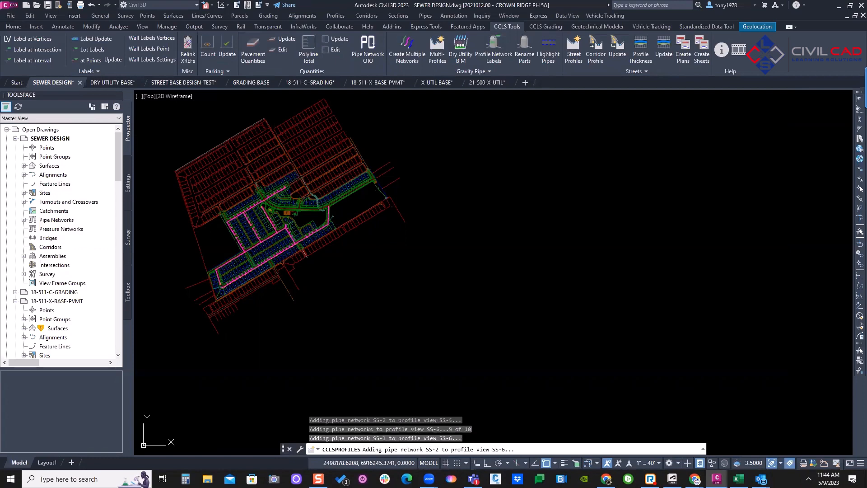
Examine the generated sewer profile views up close and as a whole, checking surface profiles, pipes, manholes and station ranges
{"action": "scroll", "coordinate": [576, 189], "scroll_direction": "up", "scroll_amount": 4}
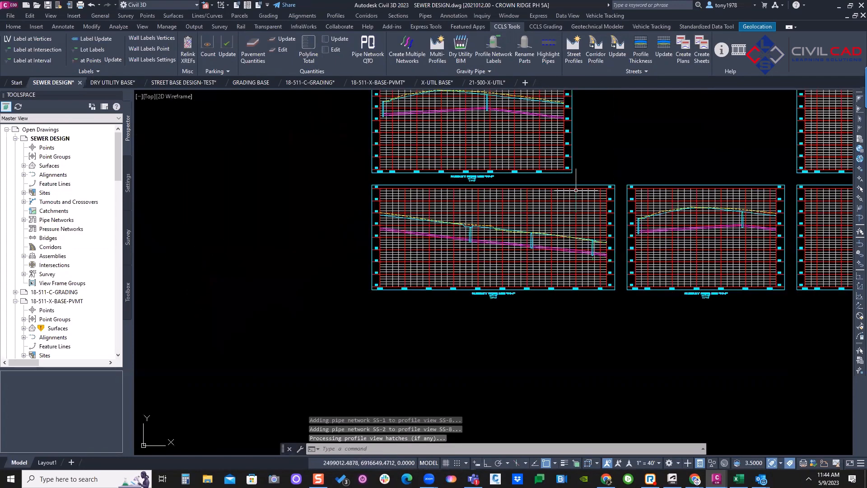
{"action": "scroll", "coordinate": [576, 190], "scroll_direction": "down", "scroll_amount": 5}
{"action": "scroll", "coordinate": [549, 307], "scroll_direction": "down", "scroll_amount": 2}
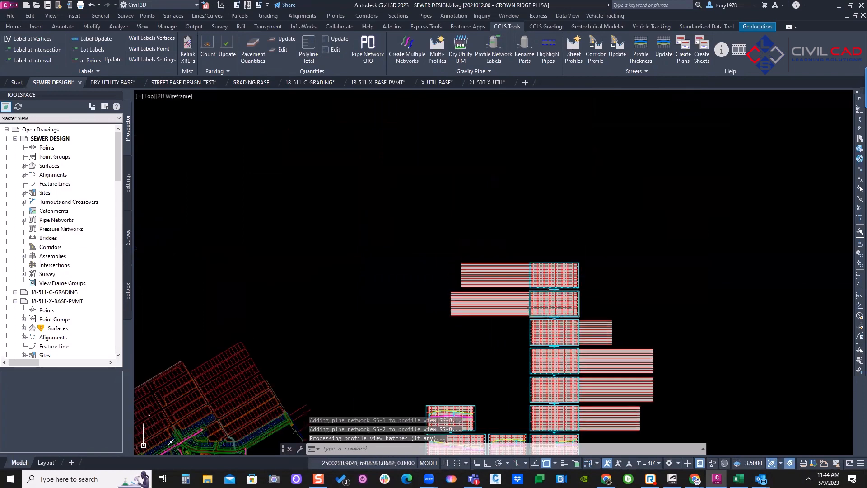
{"action": "scroll", "coordinate": [549, 308], "scroll_direction": "up", "scroll_amount": 3}
{"action": "middle_click_drag", "start_coordinate": [532, 281], "coordinate": [658, 188]}
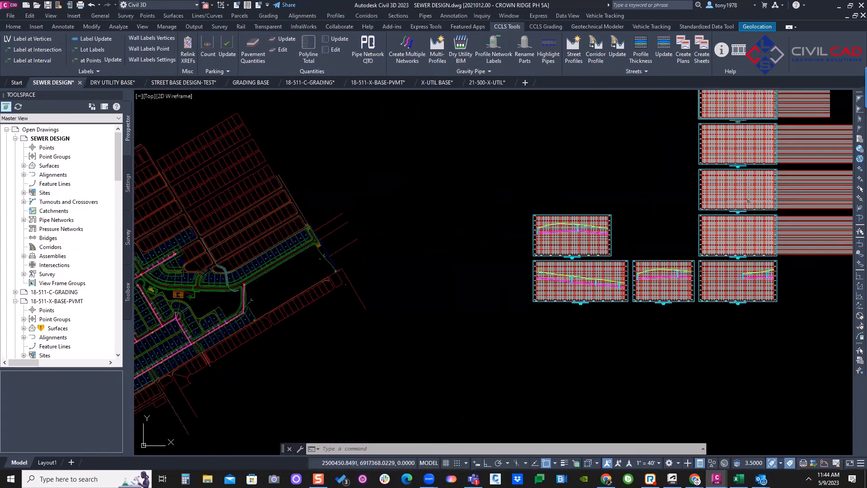
{"action": "scroll", "coordinate": [576, 242], "scroll_direction": "up", "scroll_amount": 6}
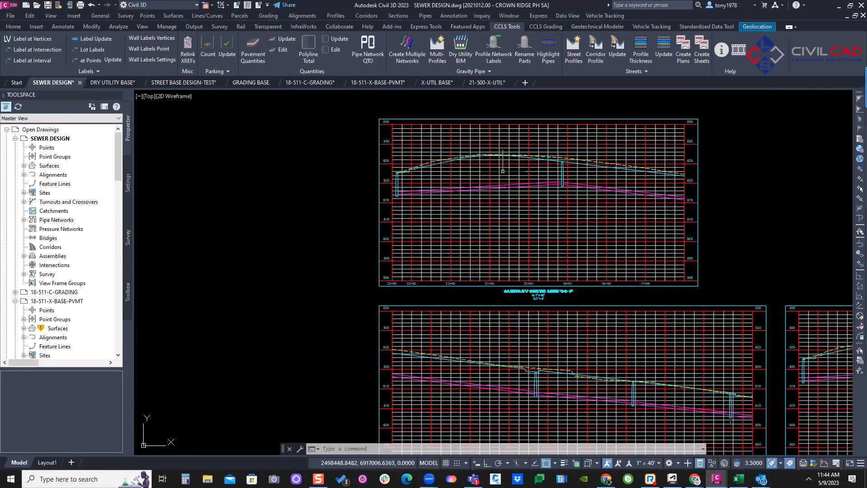
{"action": "scroll", "coordinate": [468, 182], "scroll_direction": "up", "scroll_amount": 2}
{"action": "mouse_move", "coordinate": [663, 200]}
{"action": "middle_mouse_down"}
{"action": "mouse_move", "coordinate": [563, 97]}
{"action": "mouse_move", "coordinate": [500, 3]}
{"action": "middle_mouse_up"}
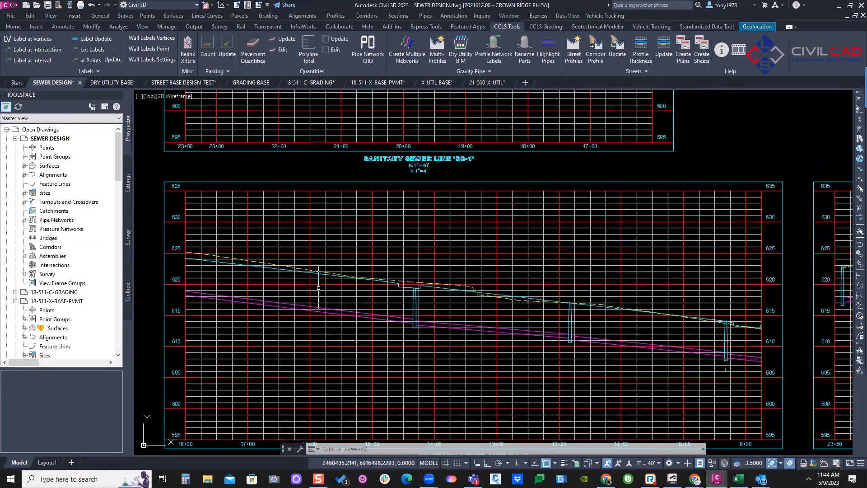
{"action": "middle_click_drag", "start_coordinate": [318, 287], "coordinate": [245, 258]}
{"action": "middle_click_drag", "start_coordinate": [583, 324], "coordinate": [153, 314]}
{"action": "middle_click_drag", "start_coordinate": [620, 252], "coordinate": [292, 262]}
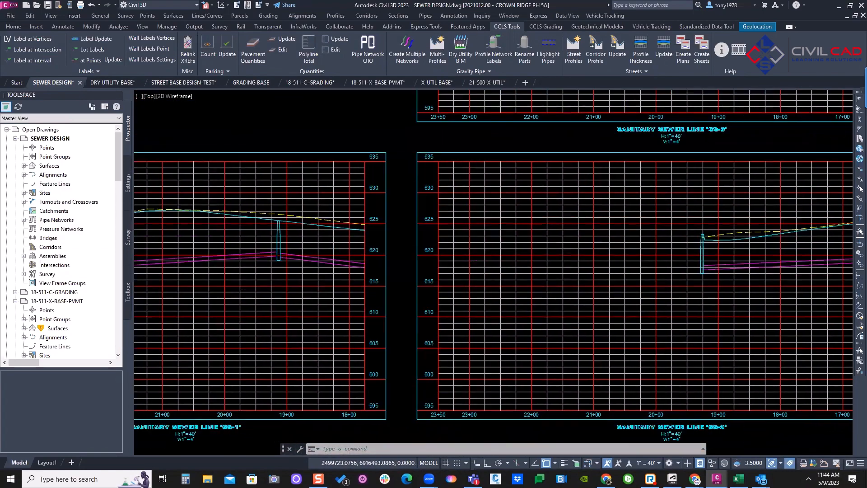
{"action": "scroll", "coordinate": [557, 283], "scroll_direction": "down", "scroll_amount": 10}
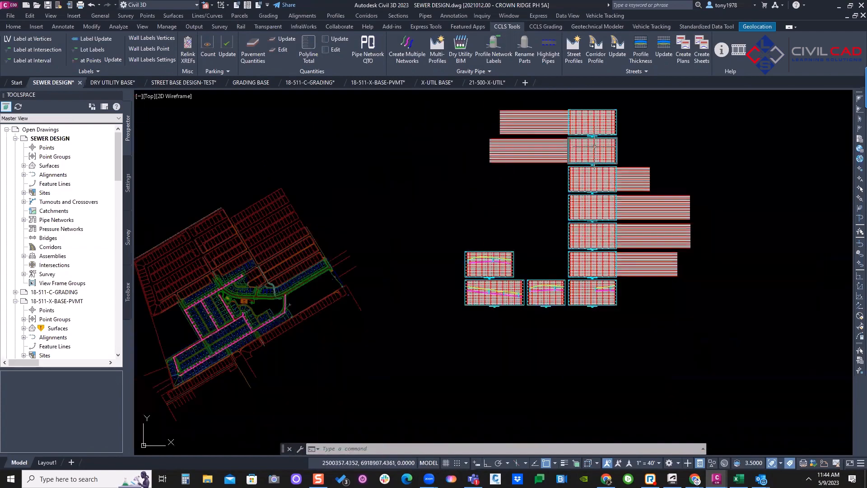
{"action": "scroll", "coordinate": [595, 146], "scroll_direction": "up", "scroll_amount": 3}
{"action": "scroll", "coordinate": [603, 222], "scroll_direction": "up", "scroll_amount": 6}
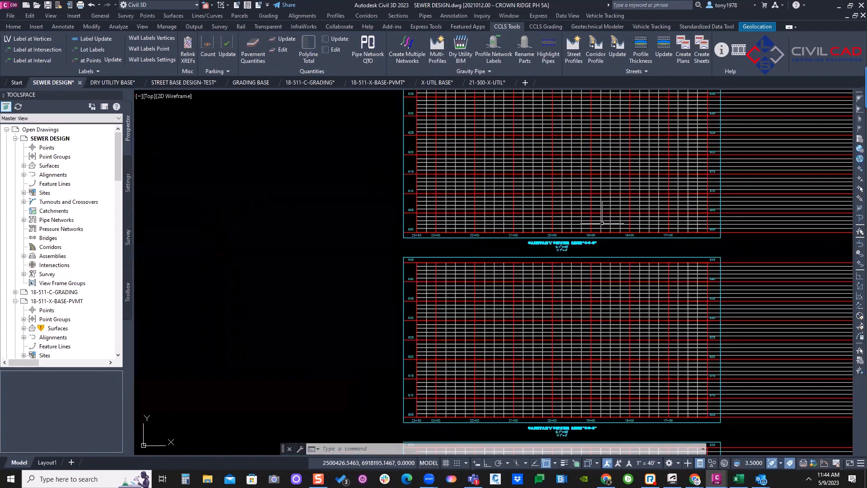
Compare the generated profile views with the sewer network in the site plan, examining the views close up and as a whole
{"action": "scroll", "coordinate": [602, 221], "scroll_direction": "up", "scroll_amount": 3}
{"action": "scroll", "coordinate": [603, 221], "scroll_direction": "down", "scroll_amount": 7}
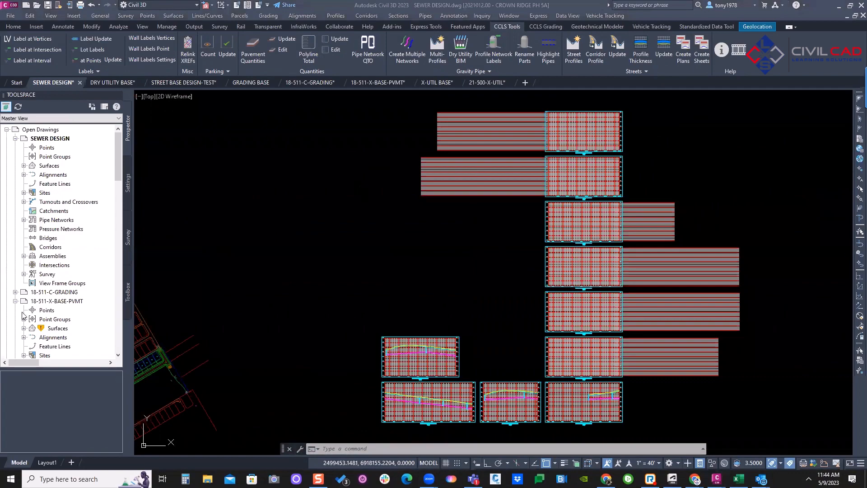
{"action": "mouse_move", "coordinate": [222, 248]}
{"action": "middle_mouse_down"}
{"action": "mouse_move", "coordinate": [500, 193]}
{"action": "mouse_move", "coordinate": [474, 314]}
{"action": "mouse_move", "coordinate": [450, 195]}
{"action": "middle_mouse_up"}
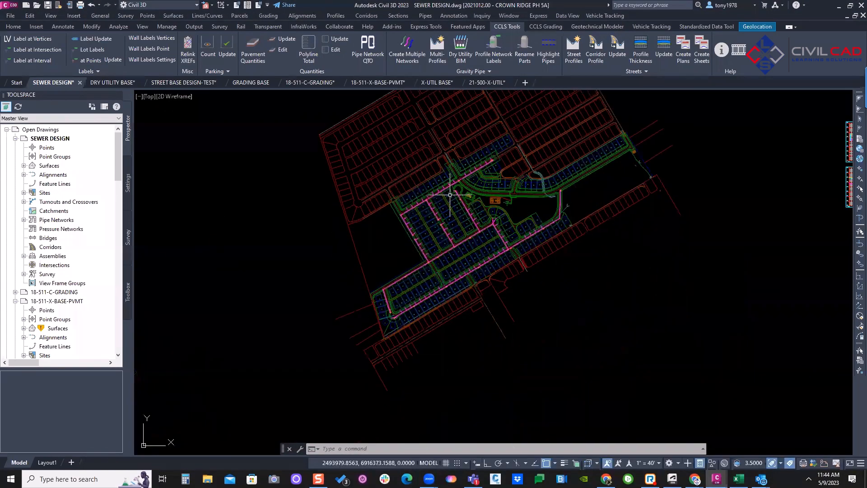
{"action": "scroll", "coordinate": [408, 285], "scroll_direction": "up", "scroll_amount": 2}
{"action": "mouse_move", "coordinate": [498, 241]}
{"action": "middle_mouse_down"}
{"action": "mouse_move", "coordinate": [360, 319]}
{"action": "mouse_move", "coordinate": [478, 269]}
{"action": "mouse_move", "coordinate": [469, 329]}
{"action": "middle_mouse_up"}
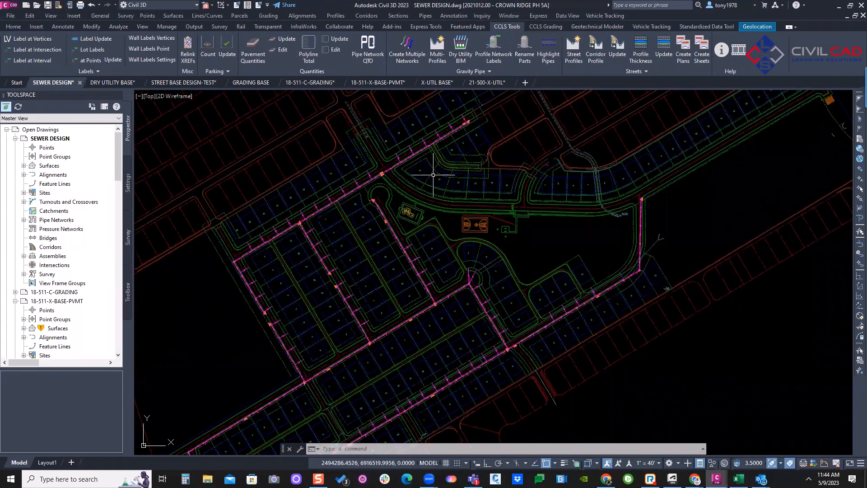
{"action": "scroll", "coordinate": [459, 120], "scroll_direction": "up", "scroll_amount": 3}
{"action": "scroll", "coordinate": [479, 120], "scroll_direction": "down", "scroll_amount": 8}
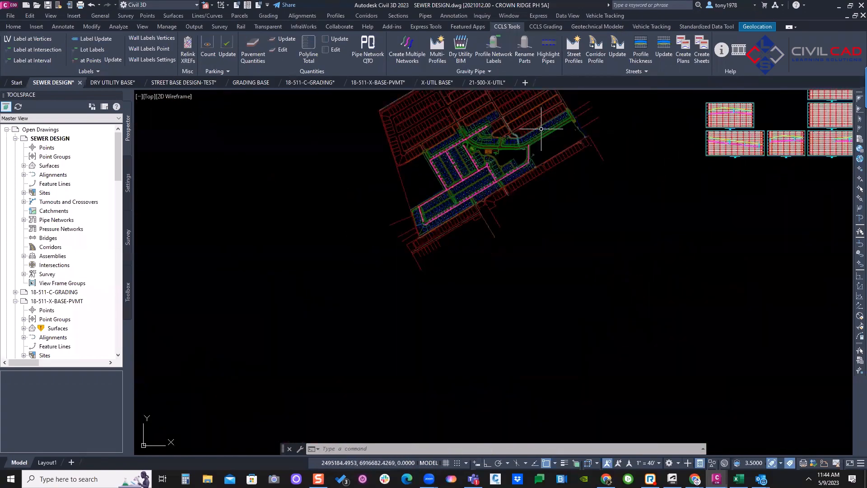
{"action": "mouse_move", "coordinate": [541, 129]}
{"action": "middle_mouse_down"}
{"action": "mouse_move", "coordinate": [527, 188]}
{"action": "mouse_move", "coordinate": [507, 181]}
{"action": "mouse_move", "coordinate": [522, 253]}
{"action": "mouse_move", "coordinate": [511, 192]}
{"action": "middle_mouse_up"}
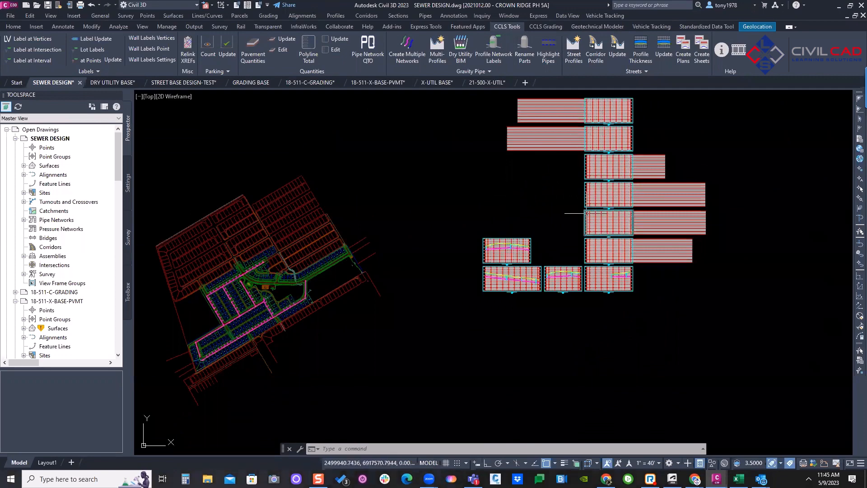
{"action": "middle_click_drag", "start_coordinate": [586, 213], "coordinate": [562, 233]}
{"action": "scroll", "coordinate": [492, 245], "scroll_direction": "up", "scroll_amount": 5}
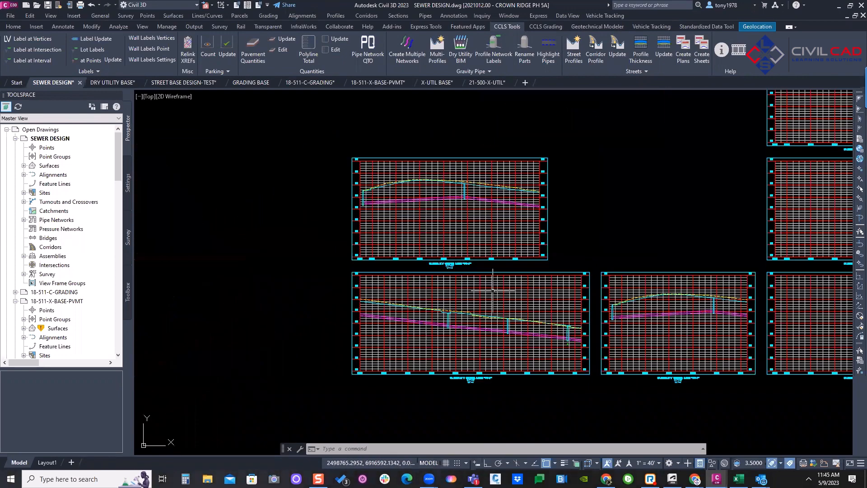
Erase all of the generated sewer profile views beside the site plan
{"action": "scroll", "coordinate": [501, 262], "scroll_direction": "down", "scroll_amount": 8}
{"action": "left_click", "coordinate": [617, 171]}
{"action": "left_click", "coordinate": [466, 359]}
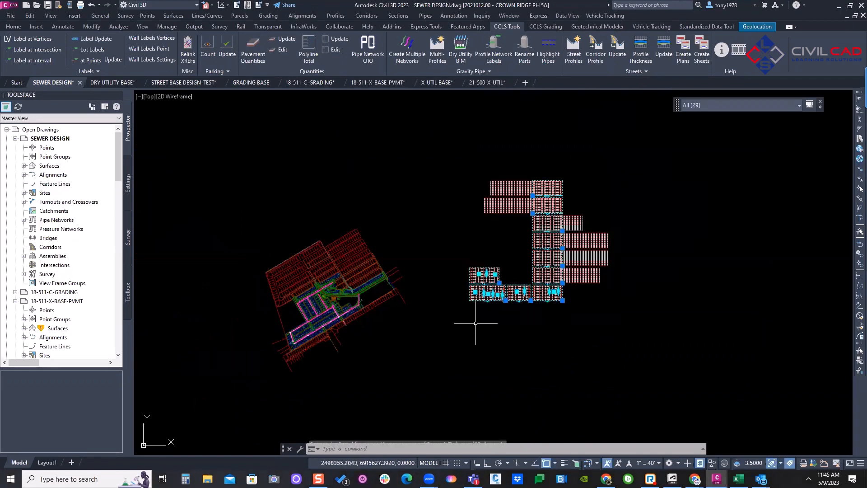
{"action": "key", "text": "Delete"}
Clear the selection and regenerate the model (REA) to refresh the highlighted sewer pipes in the site plan
{"action": "scroll", "coordinate": [348, 311], "scroll_direction": "up", "scroll_amount": 10}
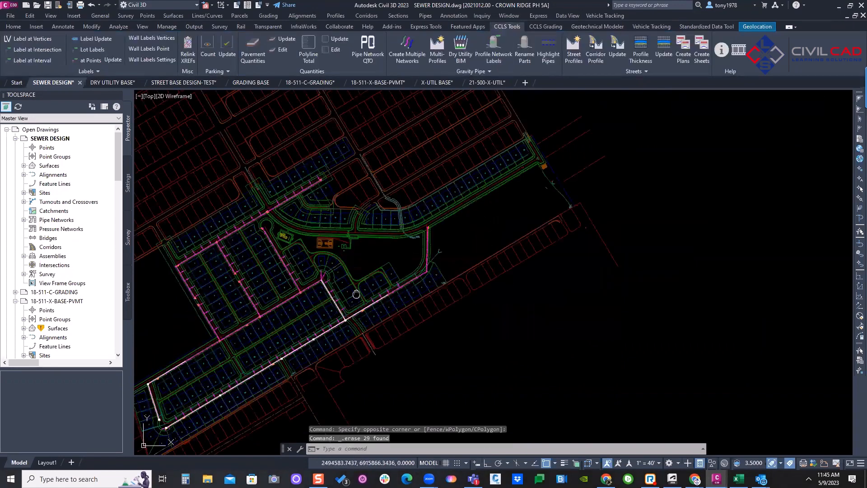
{"action": "key", "text": "Escape"}
{"action": "scroll", "coordinate": [404, 257], "scroll_direction": "up", "scroll_amount": 2}
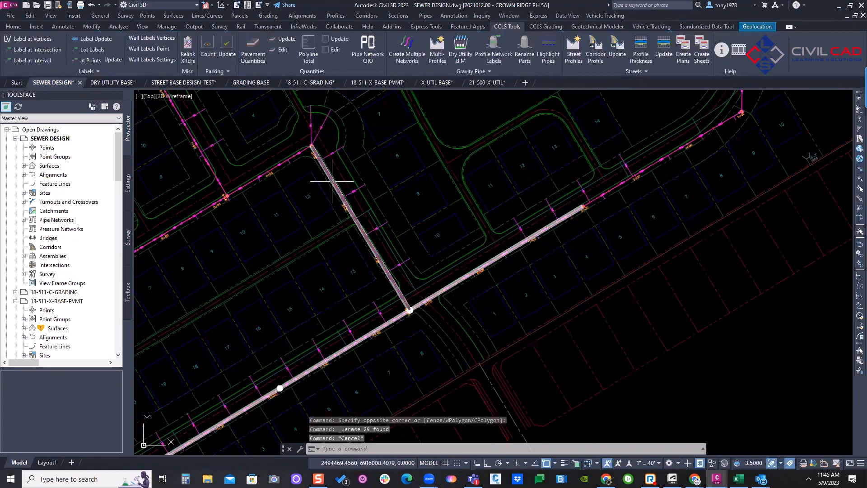
{"action": "key", "text": "Escape"}
{"action": "scroll", "coordinate": [392, 271], "scroll_direction": "up", "scroll_amount": 2}
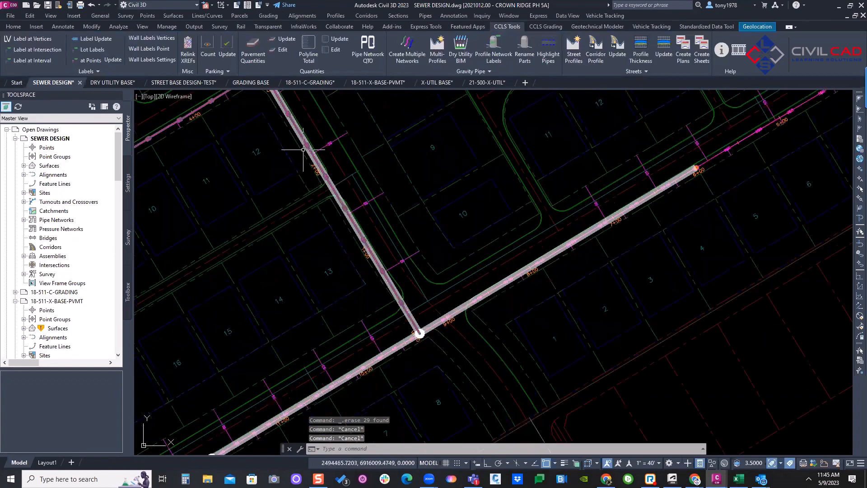
{"action": "middle_click_drag", "start_coordinate": [465, 285], "coordinate": [492, 267]}
{"action": "type", "text": "rea"}
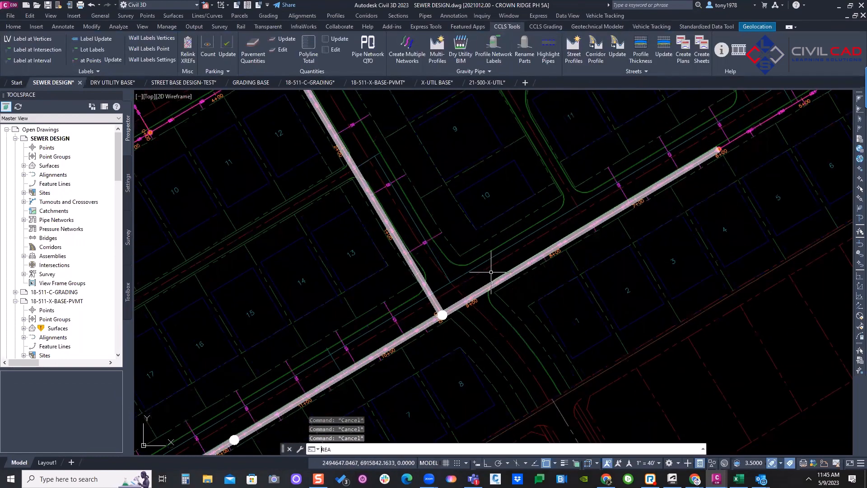
{"action": "key", "text": "Return"}
{"action": "key", "text": "Escape"}
{"action": "scroll", "coordinate": [502, 272], "scroll_direction": "down", "scroll_amount": 4}
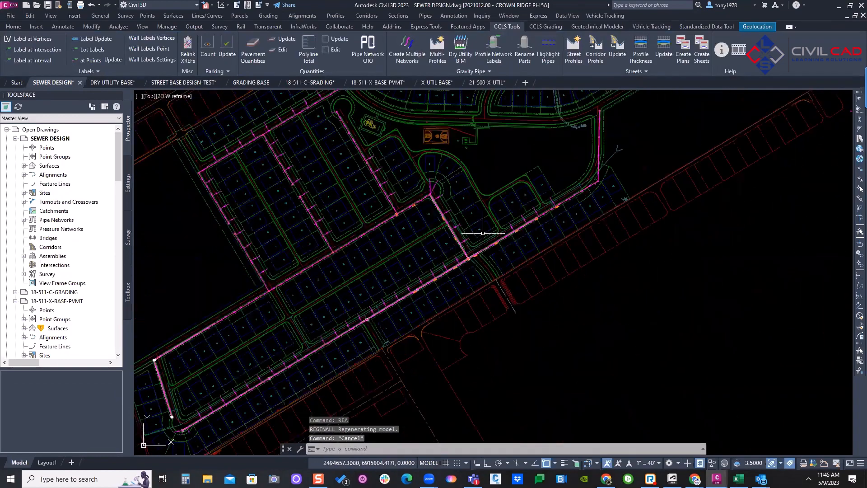
{"action": "key", "text": "Escape"}
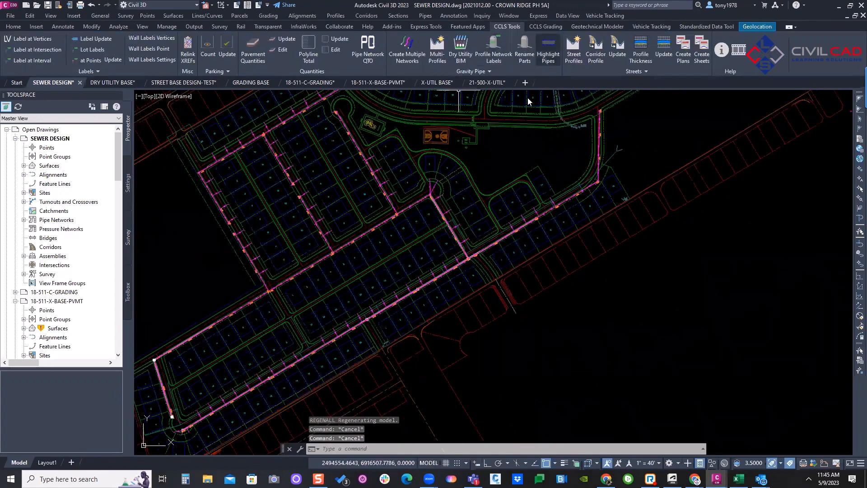
Regenerate the whole drawing once more with REA to refresh the sewer network display
{"action": "middle_click_drag", "start_coordinate": [487, 164], "coordinate": [436, 208]}
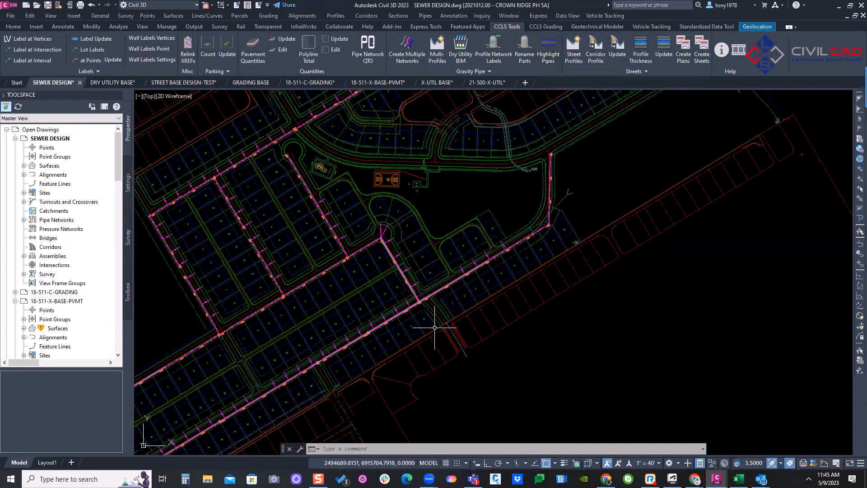
{"action": "scroll", "coordinate": [420, 234], "scroll_direction": "up", "scroll_amount": 3}
{"action": "scroll", "coordinate": [419, 236], "scroll_direction": "down", "scroll_amount": 3}
{"action": "key", "text": "Escape"}
{"action": "key", "text": "Escape"}
{"action": "type", "text": "REA"}
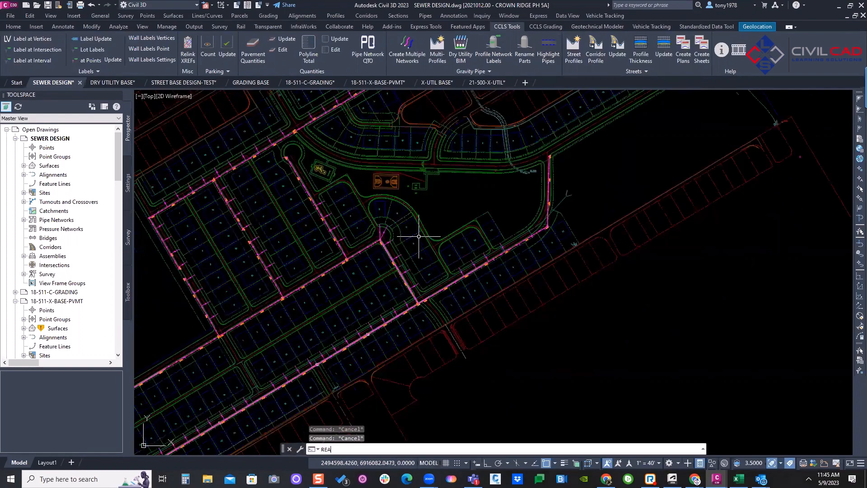
{"action": "key", "text": "Return"}
{"action": "key", "text": "Escape"}
Set up Multi-Profiles for alignments SS-1 to SS-8, turn off the maximum profile view length and apply the profile view options
{"action": "scroll", "coordinate": [455, 153], "scroll_direction": "down", "scroll_amount": 5}
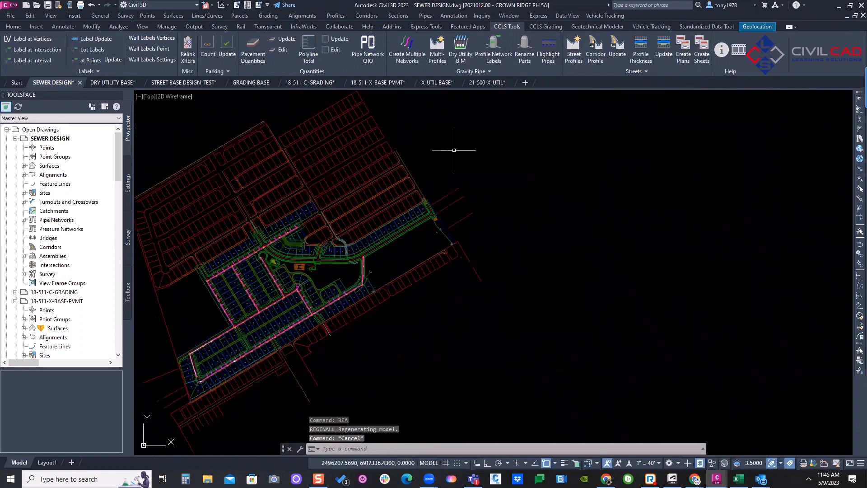
{"action": "left_click", "coordinate": [438, 49]}
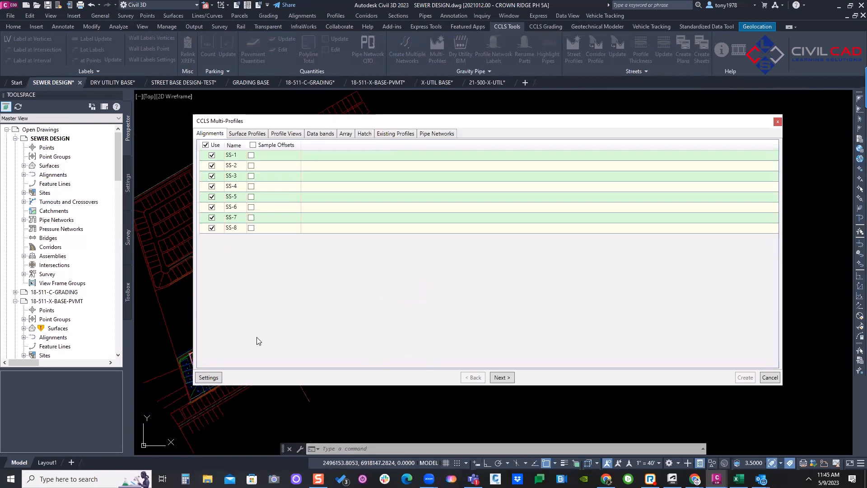
{"action": "left_click", "coordinate": [497, 380]}
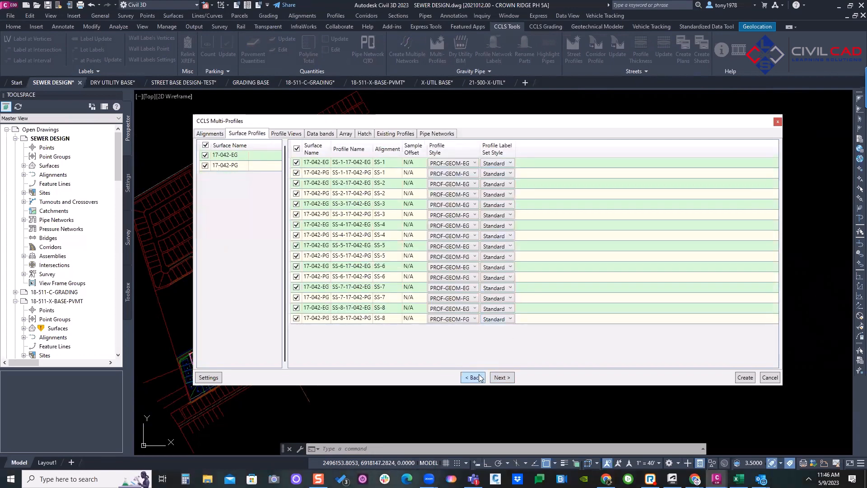
{"action": "left_click", "coordinate": [501, 379]}
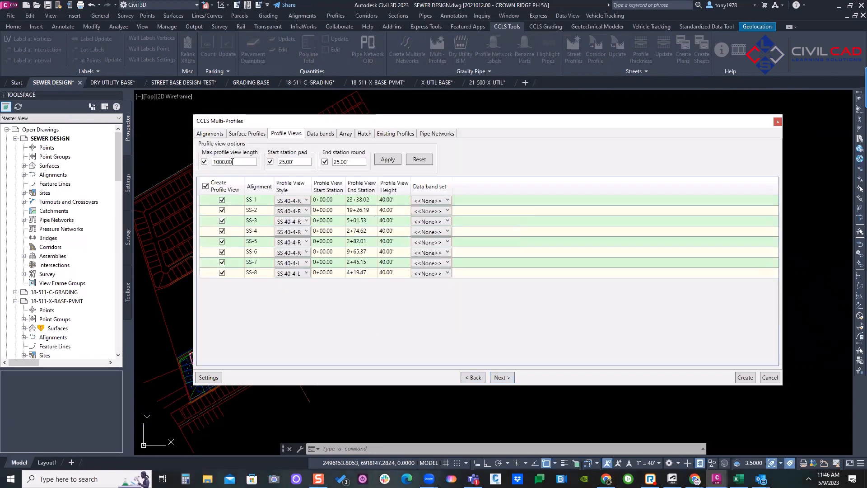
{"action": "left_click", "coordinate": [205, 161]}
{"action": "left_click", "coordinate": [388, 161]}
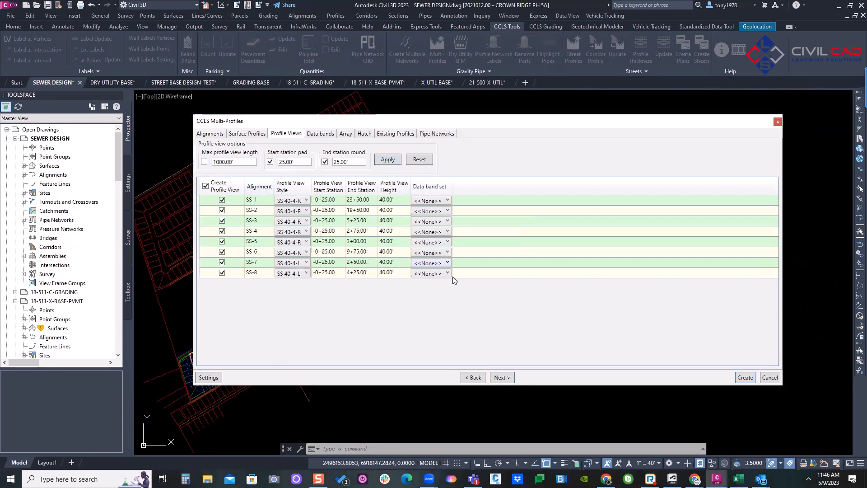
Keep the data band, array and hatch settings, and exclude the existing EG and PG profiles of SS-3 to SS-8 from being drawn
{"action": "left_click", "coordinate": [506, 379]}
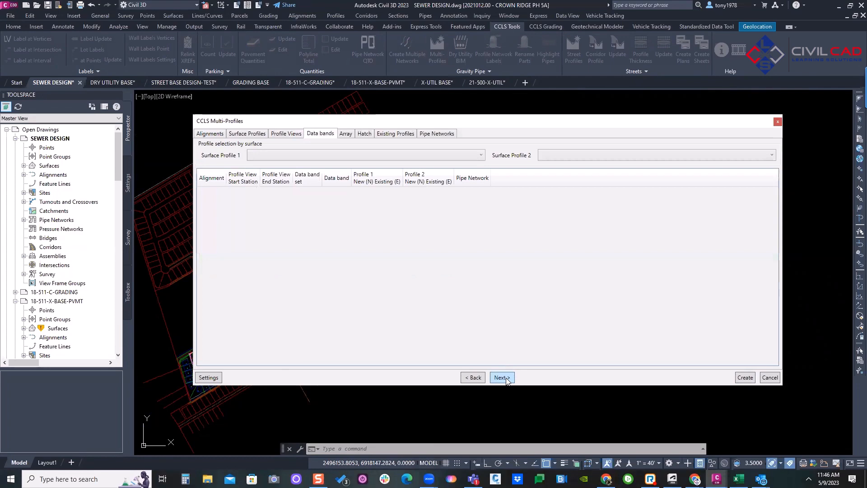
{"action": "left_click", "coordinate": [506, 379]}
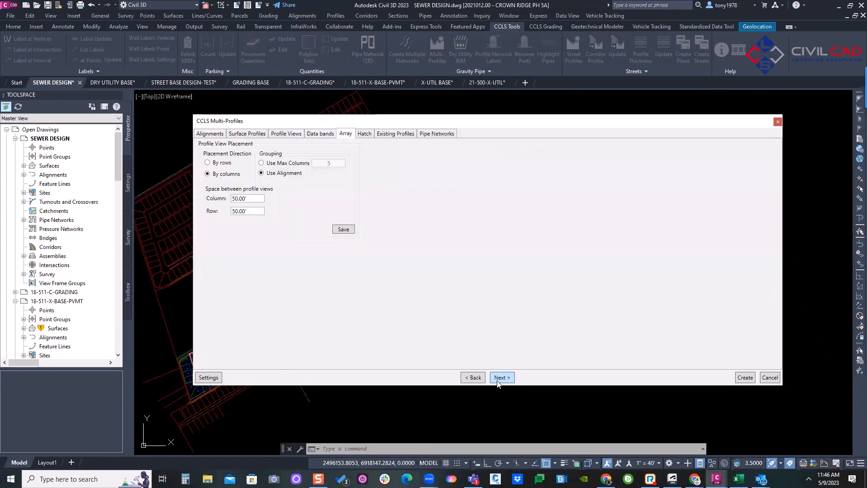
{"action": "left_click", "coordinate": [503, 379]}
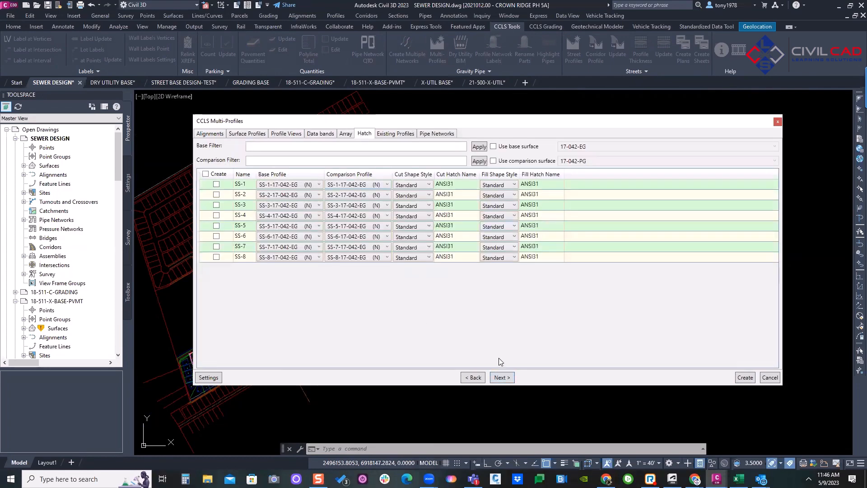
{"action": "left_click", "coordinate": [502, 379]}
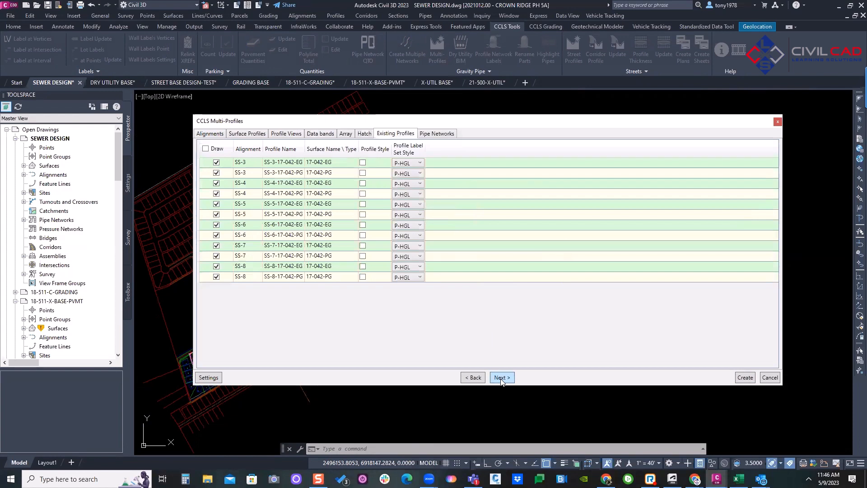
{"action": "left_click", "coordinate": [216, 162]}
{"action": "left_click", "coordinate": [215, 172]}
{"action": "left_click", "coordinate": [216, 183]}
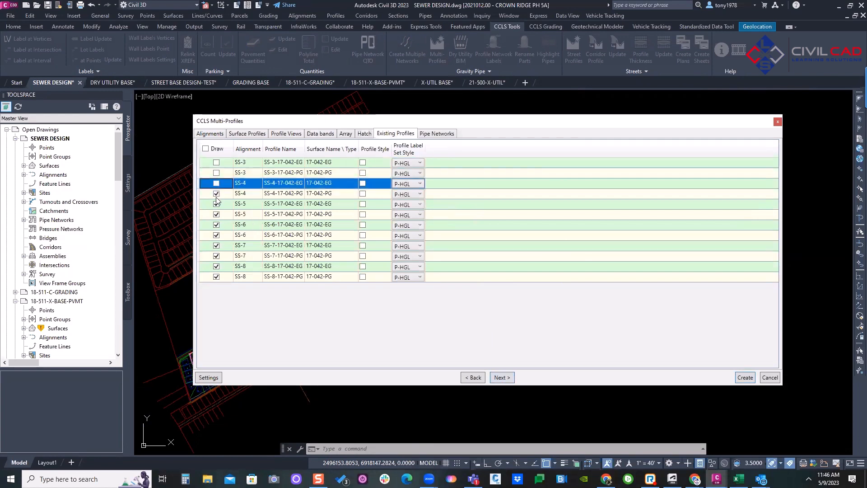
{"action": "left_click", "coordinate": [216, 193]}
{"action": "left_click", "coordinate": [216, 204]}
{"action": "left_click", "coordinate": [216, 214]}
{"action": "left_click", "coordinate": [216, 224]}
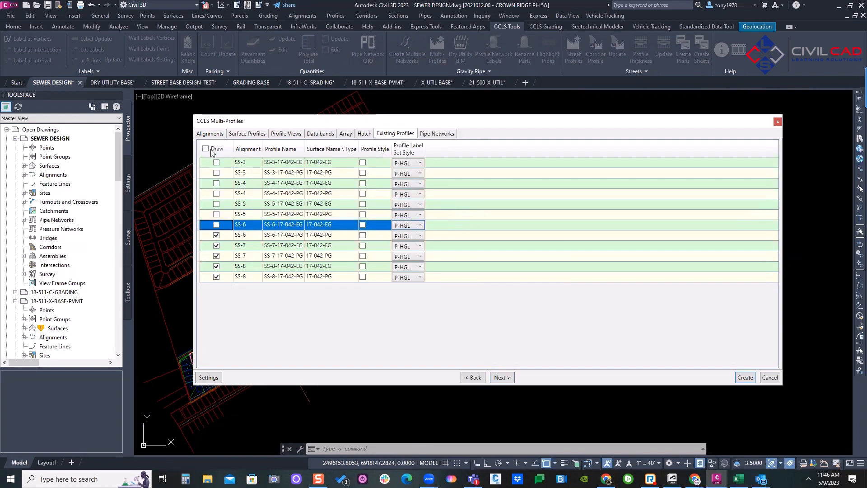
{"action": "left_click", "coordinate": [217, 235]}
{"action": "left_click", "coordinate": [217, 245]}
{"action": "left_click", "coordinate": [217, 256]}
{"action": "left_click", "coordinate": [216, 266]}
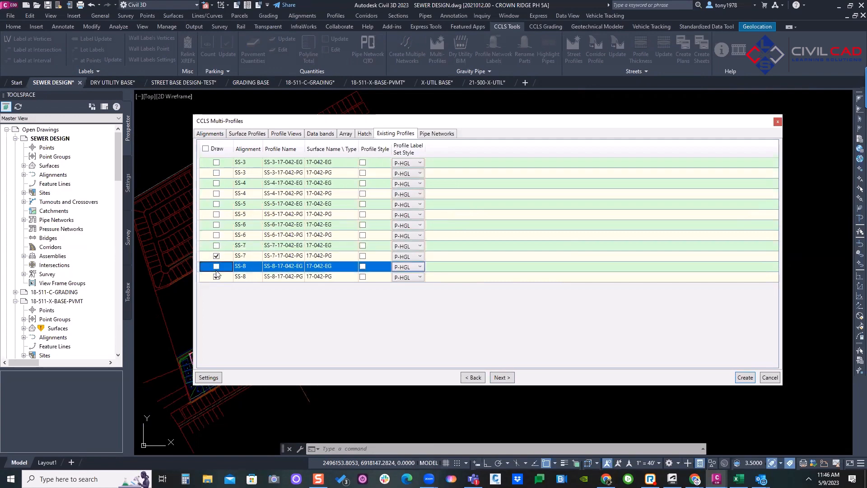
{"action": "left_click", "coordinate": [216, 276]}
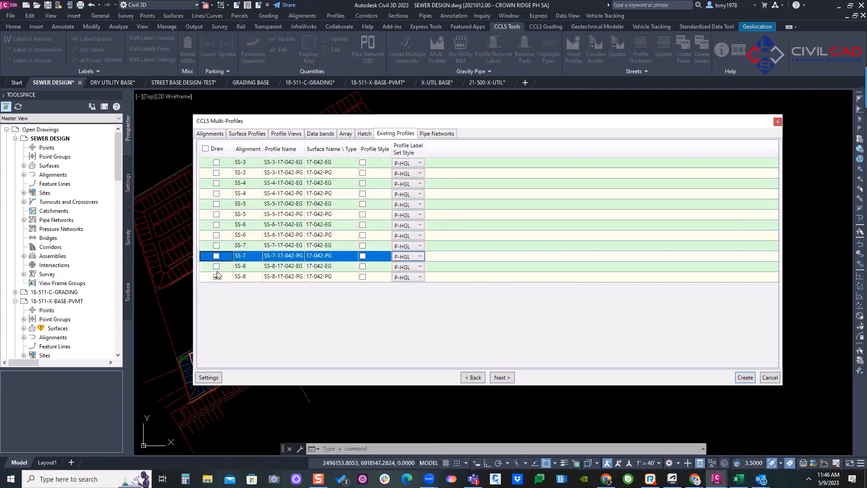
Create the profile views with the Electric, SS-1 and SS-2 pipe networks, placing them in the empty area beside the site plan
{"action": "left_click", "coordinate": [498, 379]}
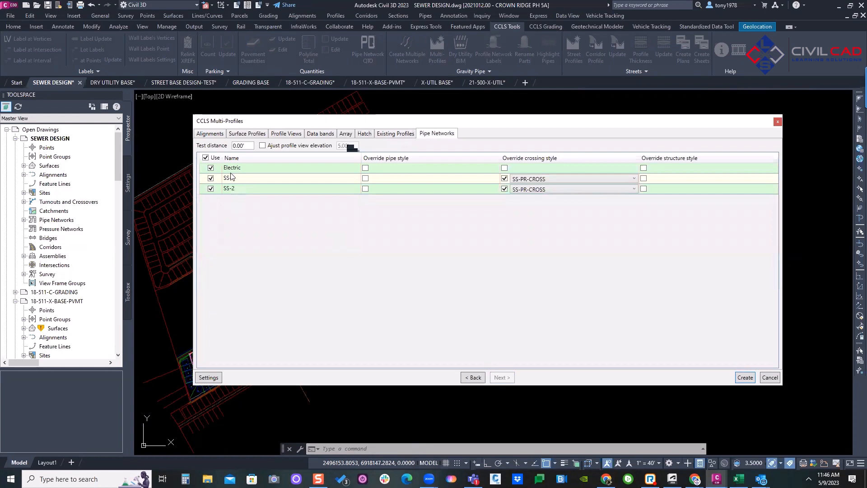
{"action": "left_click", "coordinate": [210, 167]}
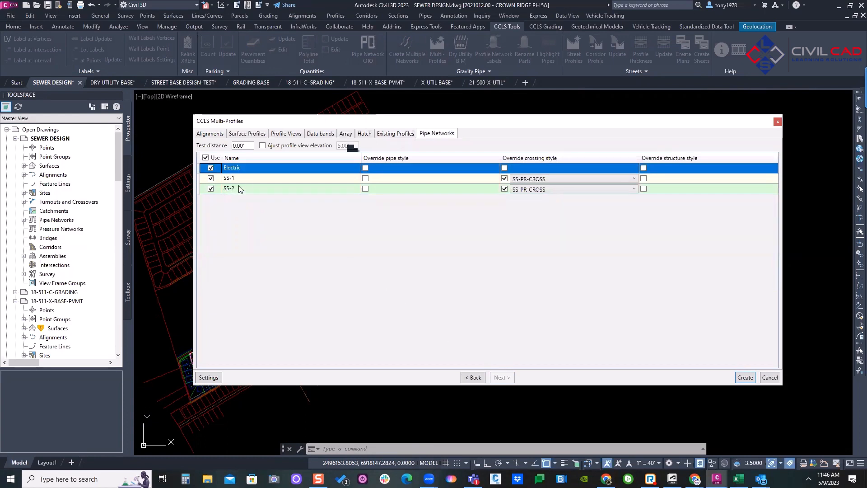
{"action": "left_click", "coordinate": [746, 377]}
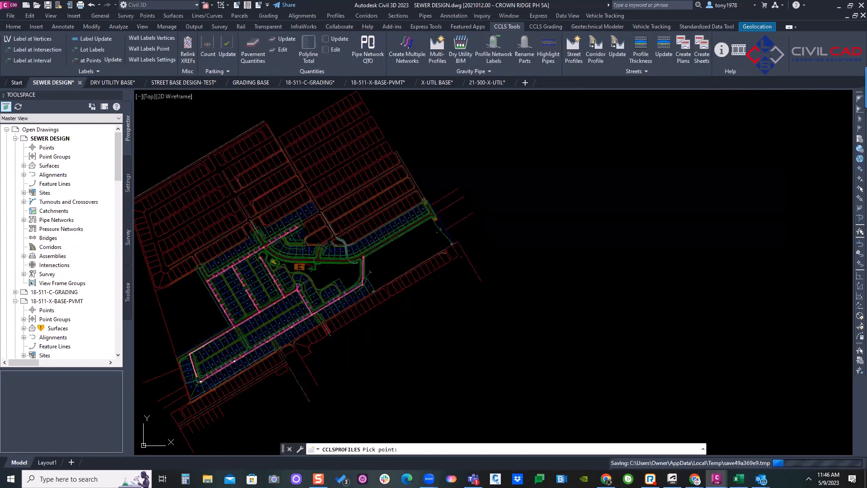
{"action": "left_click", "coordinate": [564, 277]}
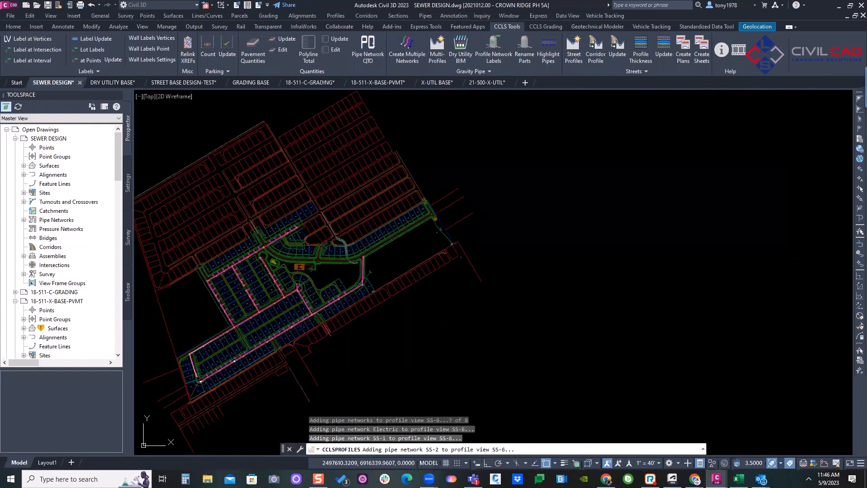
Examine the sewer pipes, structures and surface lines in the new SS-1 and SS-2 profile views
{"action": "scroll", "coordinate": [445, 270], "scroll_direction": "up", "scroll_amount": 5}
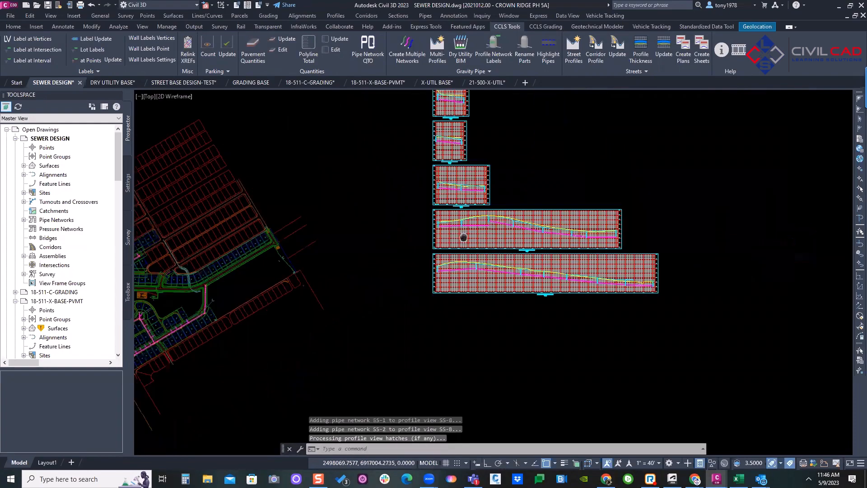
{"action": "key", "text": "Escape"}
{"action": "scroll", "coordinate": [449, 252], "scroll_direction": "down", "scroll_amount": 3}
{"action": "scroll", "coordinate": [279, 264], "scroll_direction": "up", "scroll_amount": 8}
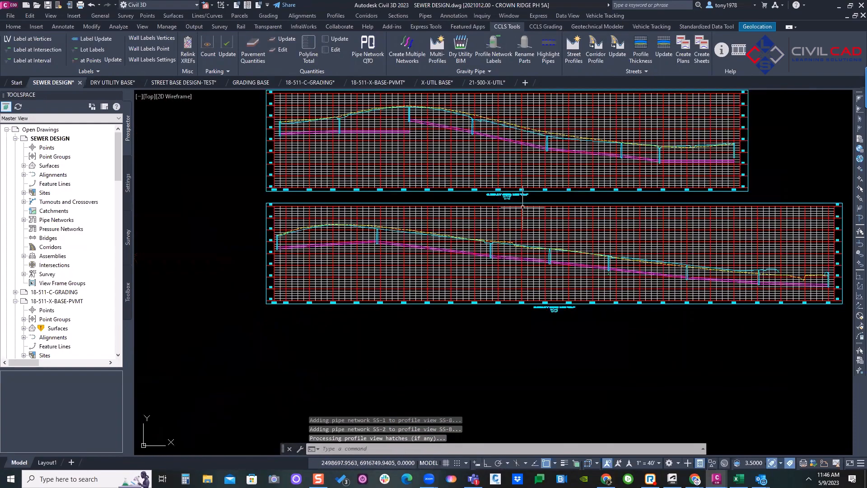
{"action": "scroll", "coordinate": [279, 264], "scroll_direction": "down", "scroll_amount": 2}
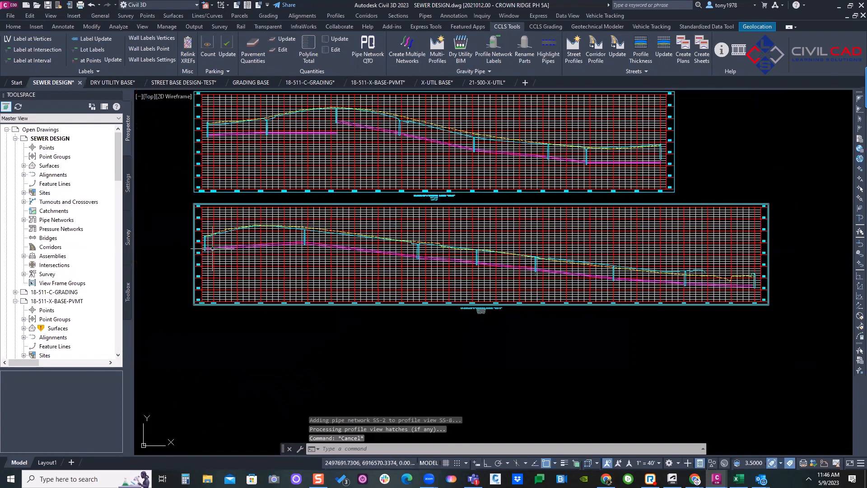
{"action": "scroll", "coordinate": [253, 240], "scroll_direction": "up", "scroll_amount": 2}
{"action": "mouse_move", "coordinate": [751, 297]}
{"action": "middle_mouse_down"}
{"action": "mouse_move", "coordinate": [537, 267]}
{"action": "mouse_move", "coordinate": [609, 338]}
{"action": "middle_mouse_up"}
{"action": "scroll", "coordinate": [695, 274], "scroll_direction": "up", "scroll_amount": 1}
{"action": "scroll", "coordinate": [520, 277], "scroll_direction": "up", "scroll_amount": 1}
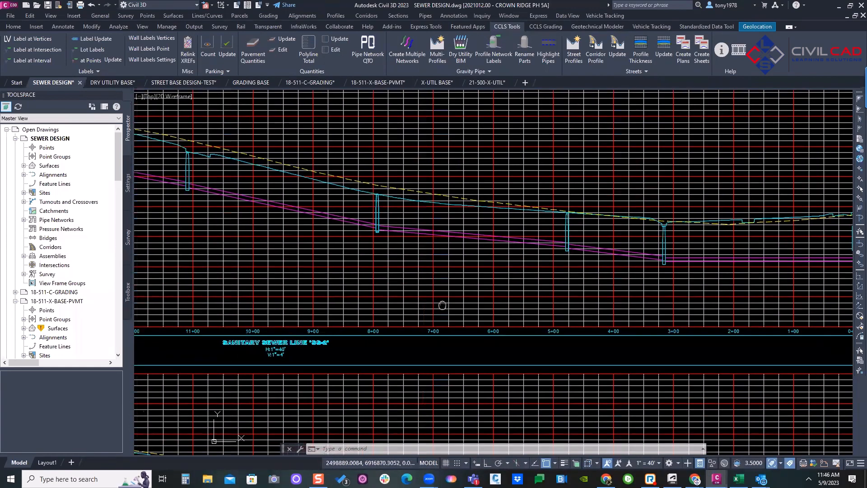
{"action": "mouse_move", "coordinate": [413, 221]}
{"action": "middle_mouse_down"}
{"action": "mouse_move", "coordinate": [354, 229]}
{"action": "mouse_move", "coordinate": [544, 262]}
{"action": "mouse_move", "coordinate": [647, 344]}
{"action": "mouse_move", "coordinate": [711, 440]}
{"action": "middle_mouse_up"}
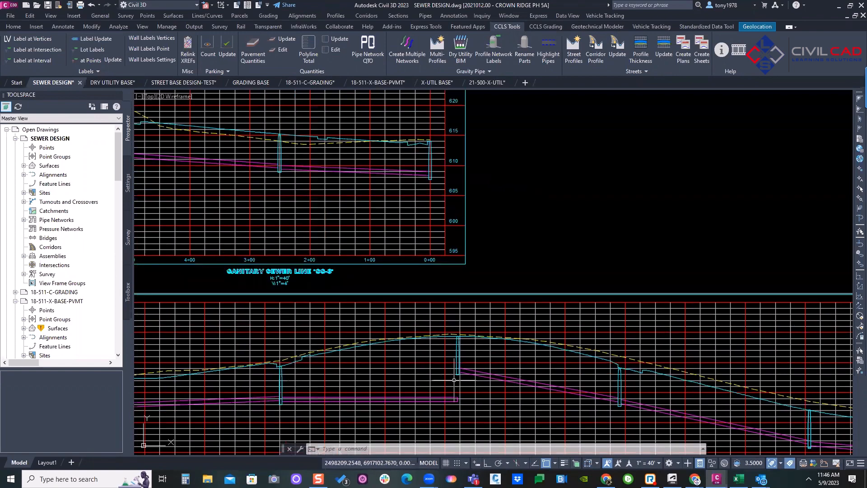
Select the sewer structure at the high point of the SS-2 profile view to check its pipe connections
{"action": "scroll", "coordinate": [457, 376], "scroll_direction": "up", "scroll_amount": 2}
{"action": "key", "text": "Escape"}
{"action": "left_click", "coordinate": [461, 359]}
{"action": "key", "text": "Escape"}
{"action": "left_click", "coordinate": [465, 360]}
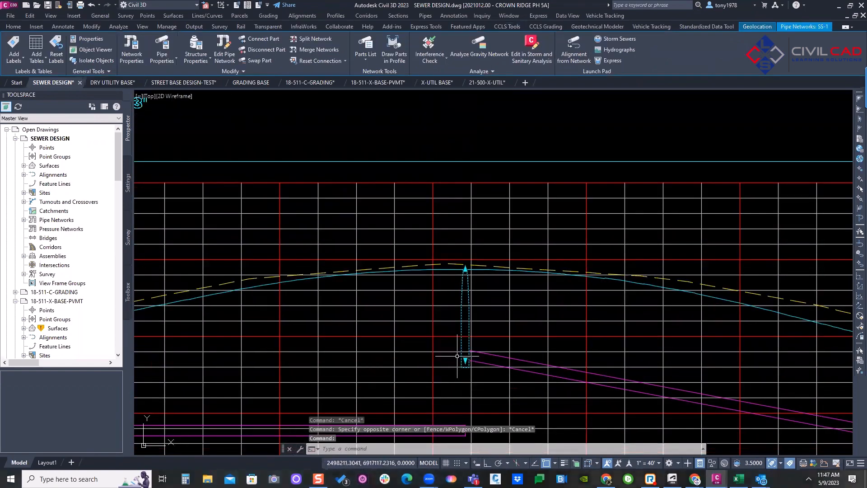
{"action": "scroll", "coordinate": [456, 333], "scroll_direction": "down", "scroll_amount": 2}
{"action": "scroll", "coordinate": [456, 333], "scroll_direction": "down", "scroll_amount": 3}
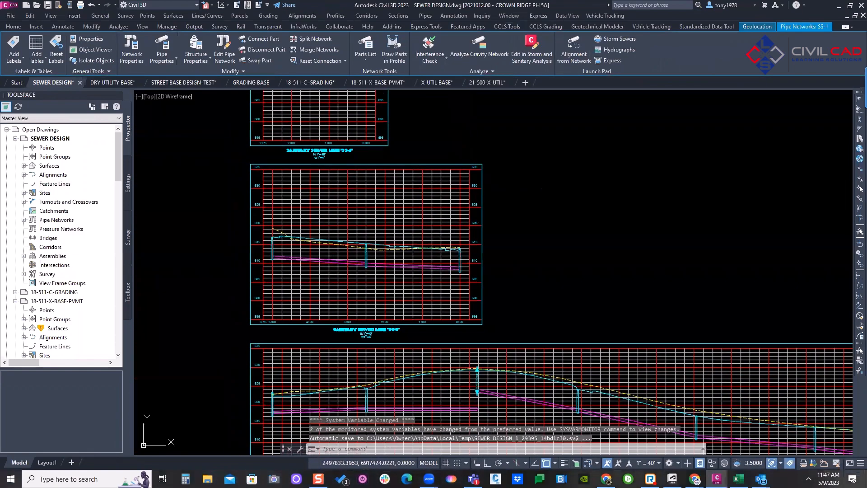
{"action": "scroll", "coordinate": [344, 232], "scroll_direction": "up", "scroll_amount": 2}
{"action": "key", "text": "Escape"}
Review the shorter profile views from SS-3 to SS-8, and the whole column of profile views
{"action": "scroll", "coordinate": [343, 231], "scroll_direction": "down", "scroll_amount": 2}
{"action": "scroll", "coordinate": [355, 213], "scroll_direction": "down", "scroll_amount": 2}
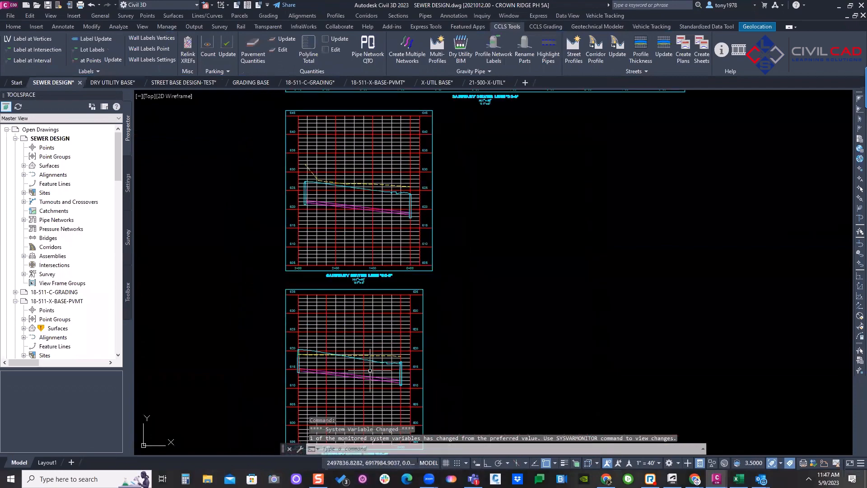
{"action": "middle_click_drag", "start_coordinate": [356, 205], "coordinate": [356, 211]}
{"action": "scroll", "coordinate": [356, 211], "scroll_direction": "up", "scroll_amount": 2}
{"action": "scroll", "coordinate": [362, 185], "scroll_direction": "down", "scroll_amount": 3}
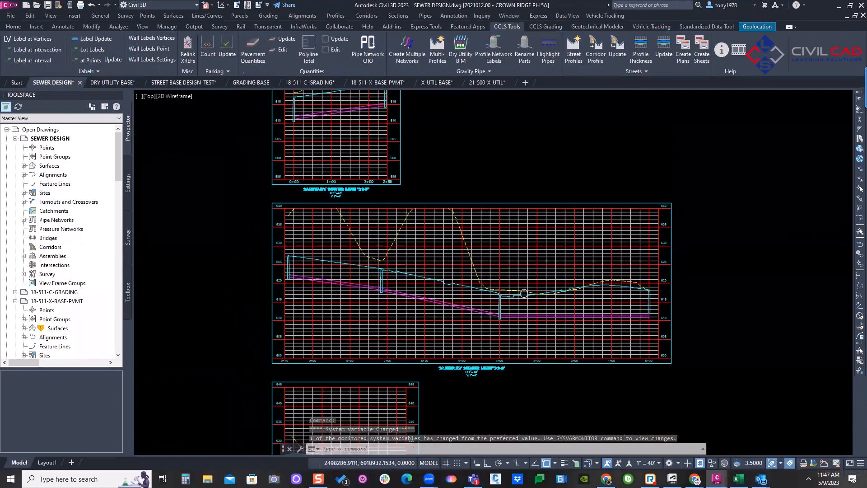
{"action": "scroll", "coordinate": [362, 185], "scroll_direction": "down", "scroll_amount": 3}
{"action": "scroll", "coordinate": [362, 185], "scroll_direction": "up", "scroll_amount": 3}
{"action": "scroll", "coordinate": [362, 185], "scroll_direction": "down", "scroll_amount": 4}
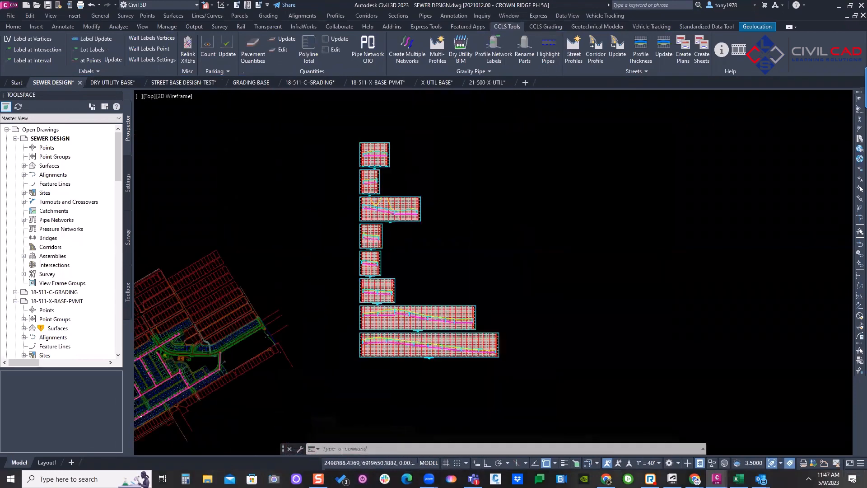
{"action": "middle_click_drag", "start_coordinate": [362, 186], "coordinate": [551, 185]}
{"action": "scroll", "coordinate": [503, 188], "scroll_direction": "up", "scroll_amount": 2}
{"action": "key", "text": "Escape"}
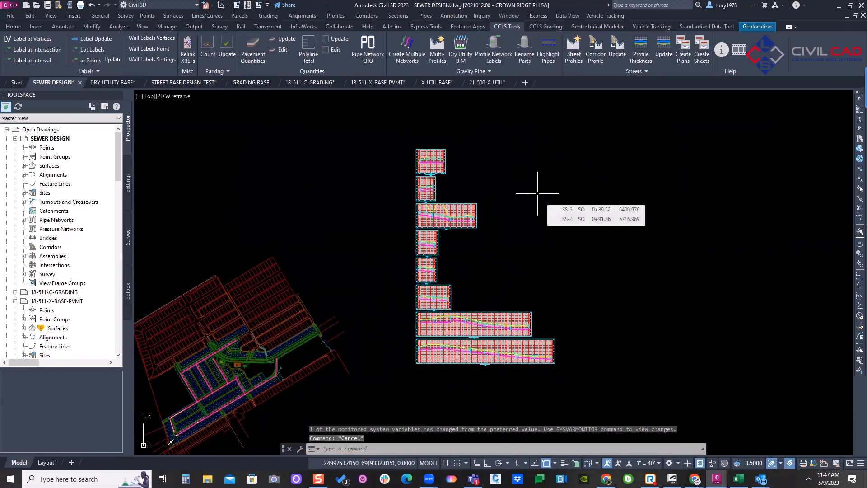
Start Profile Network Labels and load the SEWER R-L setting for labelling the entire network
{"action": "left_click", "coordinate": [492, 58]}
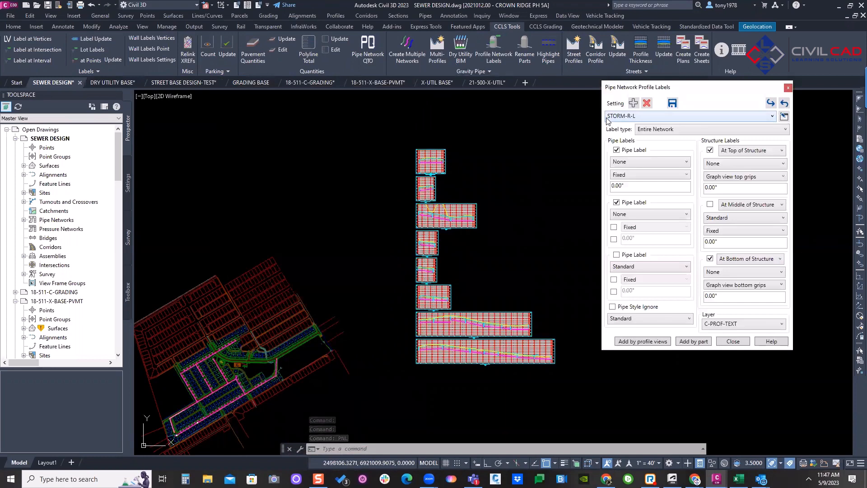
{"action": "left_click", "coordinate": [624, 117]}
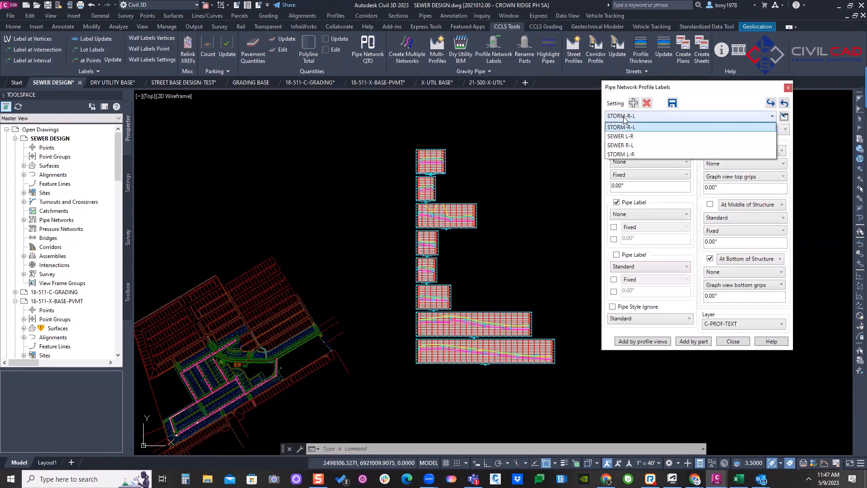
{"action": "left_click", "coordinate": [625, 136]}
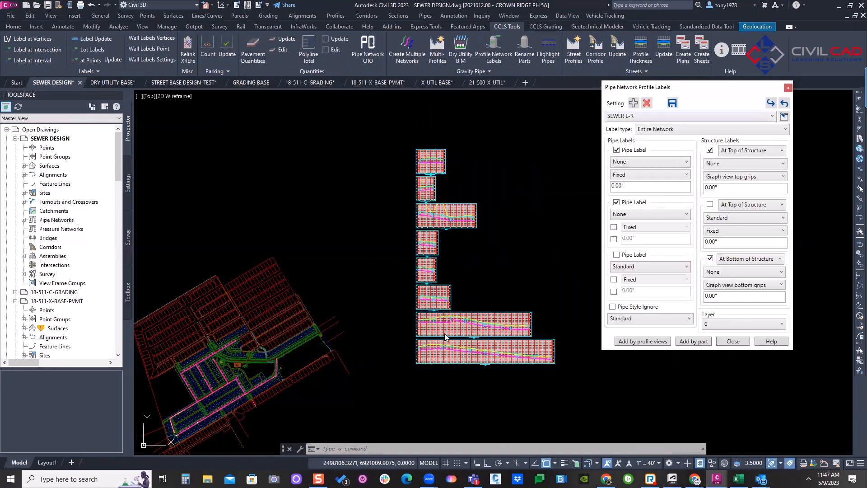
{"action": "scroll", "coordinate": [435, 270], "scroll_direction": "up", "scroll_amount": 10}
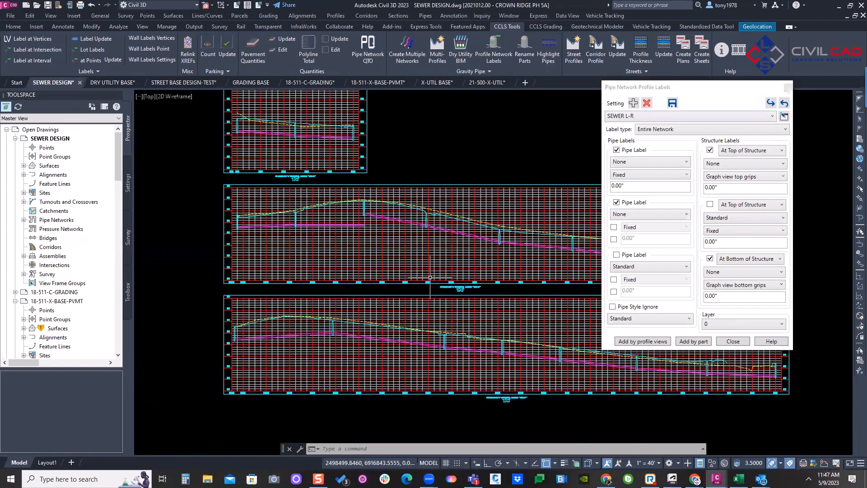
{"action": "scroll", "coordinate": [435, 269], "scroll_direction": "down", "scroll_amount": 10}
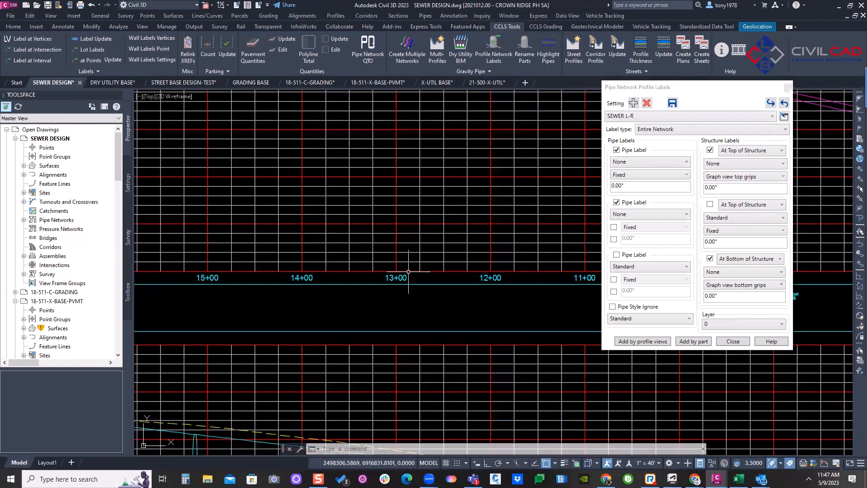
{"action": "middle_click_drag", "start_coordinate": [408, 271], "coordinate": [269, 279]}
{"action": "left_click", "coordinate": [643, 117]}
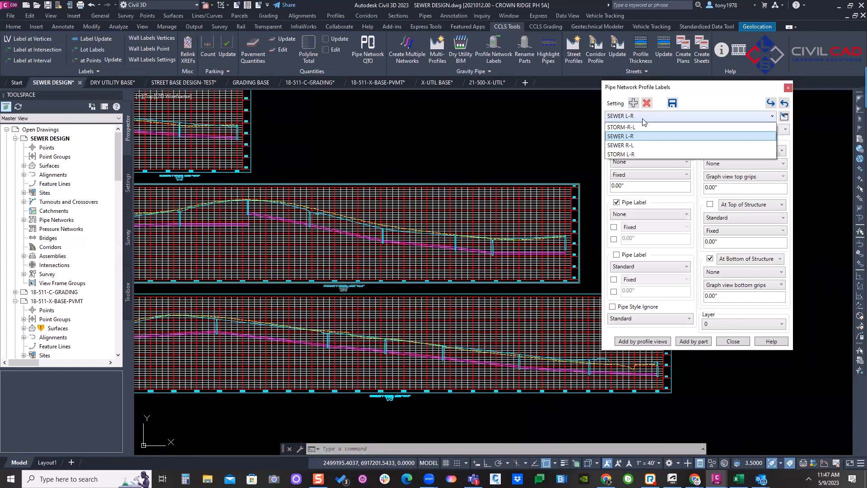
{"action": "left_click", "coordinate": [632, 145]}
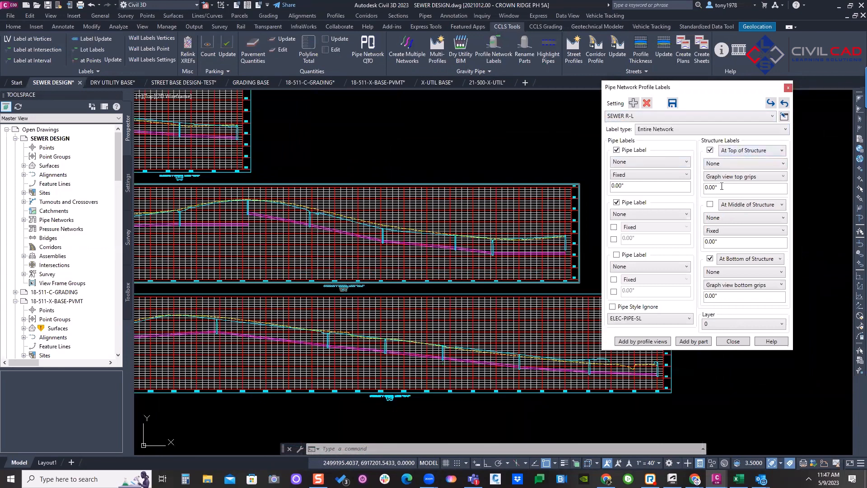
Set the structure label styles to SES-UTIL-STRUCT at the top of structure and SES-UTIL-FL (R-L) at the bottom
{"action": "left_click", "coordinate": [753, 163]}
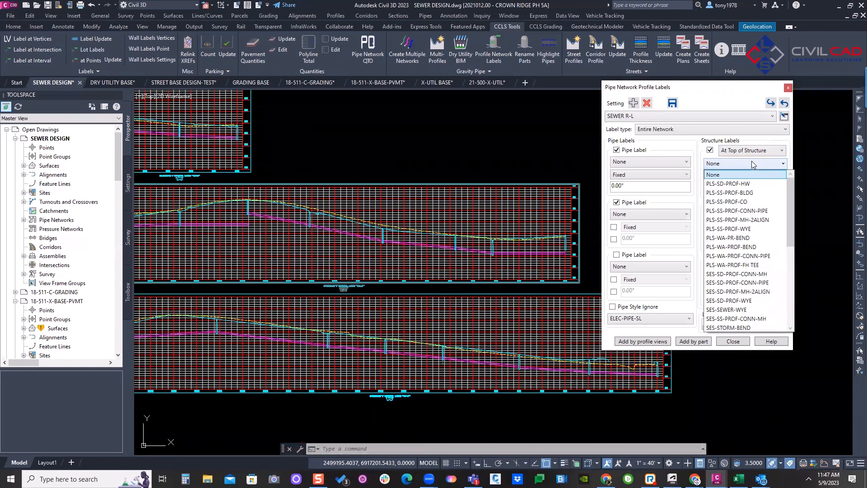
{"action": "left_click", "coordinate": [753, 162]}
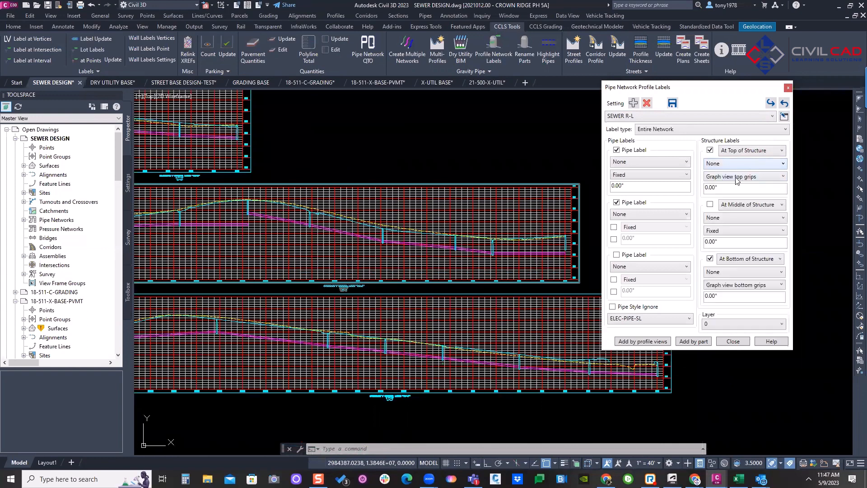
{"action": "left_click", "coordinate": [741, 164]}
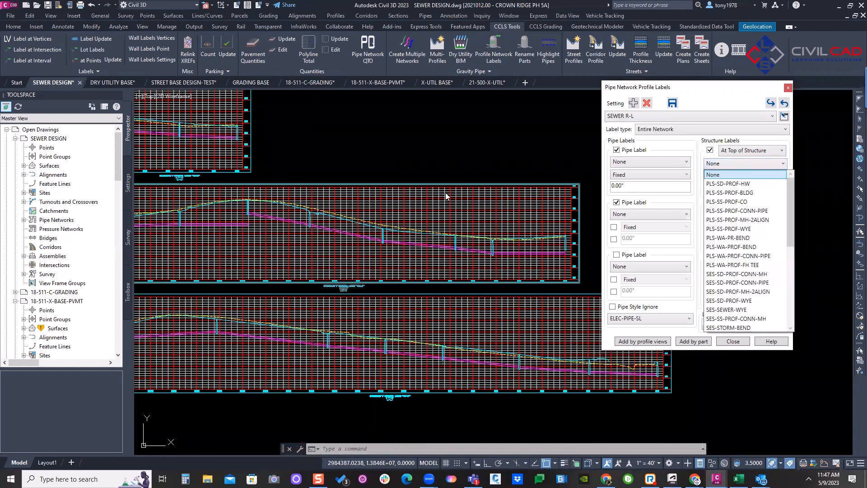
{"action": "scroll", "coordinate": [752, 244], "scroll_direction": "down", "scroll_amount": 7}
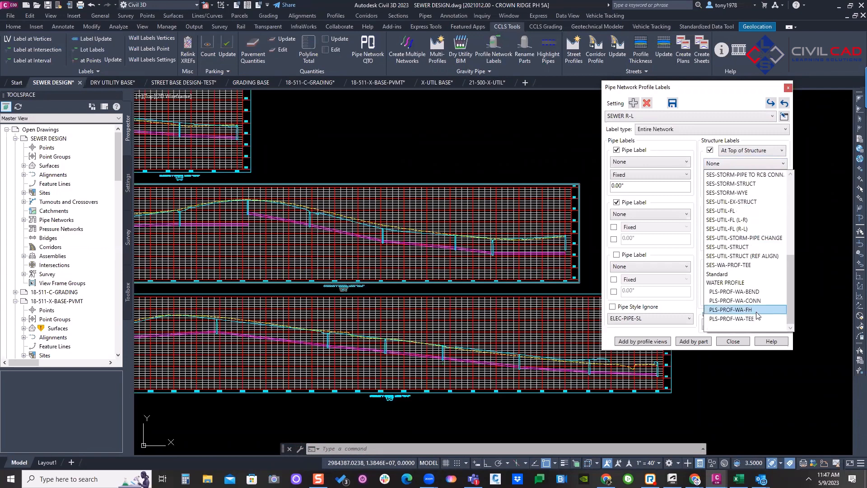
{"action": "left_click", "coordinate": [730, 279]}
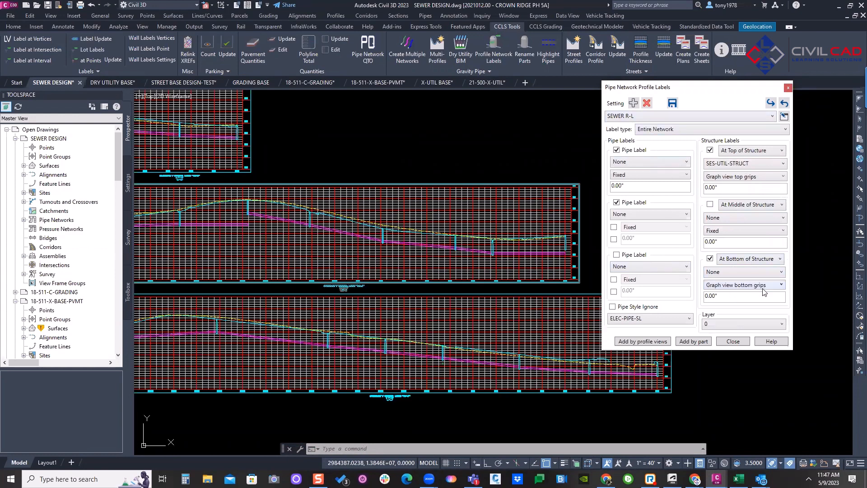
{"action": "left_click", "coordinate": [751, 272]}
{"action": "scroll", "coordinate": [747, 348], "scroll_direction": "down", "scroll_amount": 6}
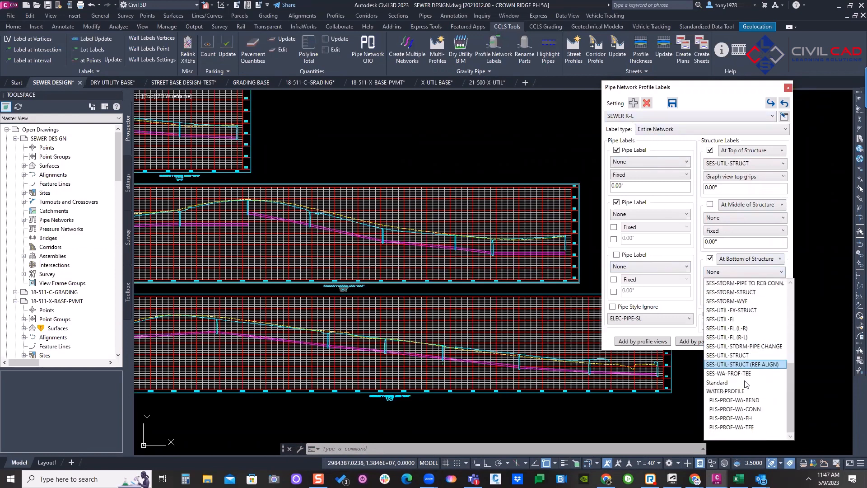
{"action": "left_click", "coordinate": [736, 338]}
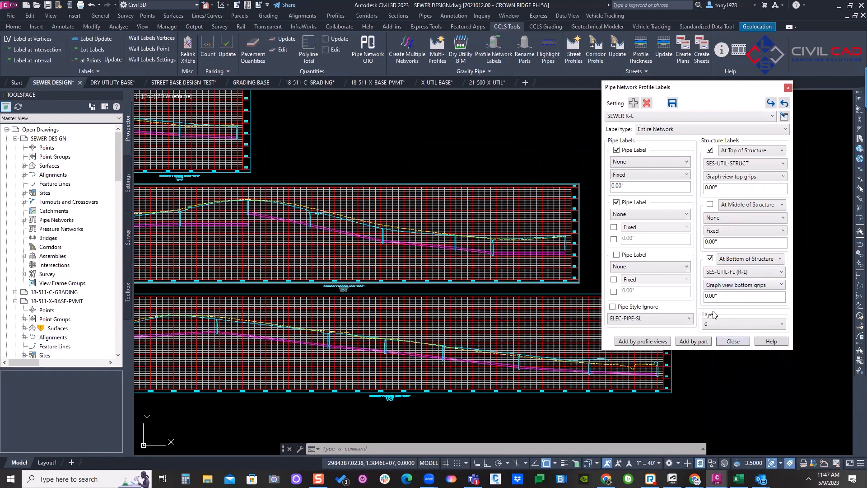
Set the first pipe label style to SES-SEWER (PUBLIC) and the second to SES-SEWER MATERIAL
{"action": "left_click", "coordinate": [636, 161]}
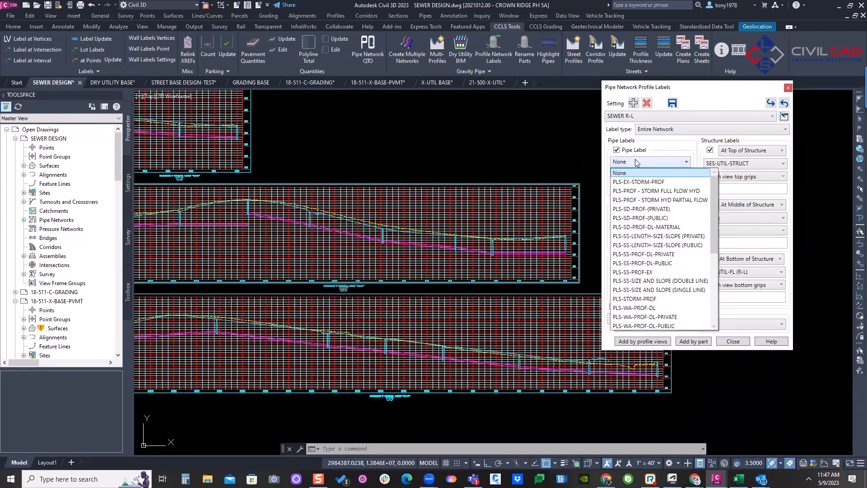
{"action": "scroll", "coordinate": [651, 266], "scroll_direction": "down", "scroll_amount": 5}
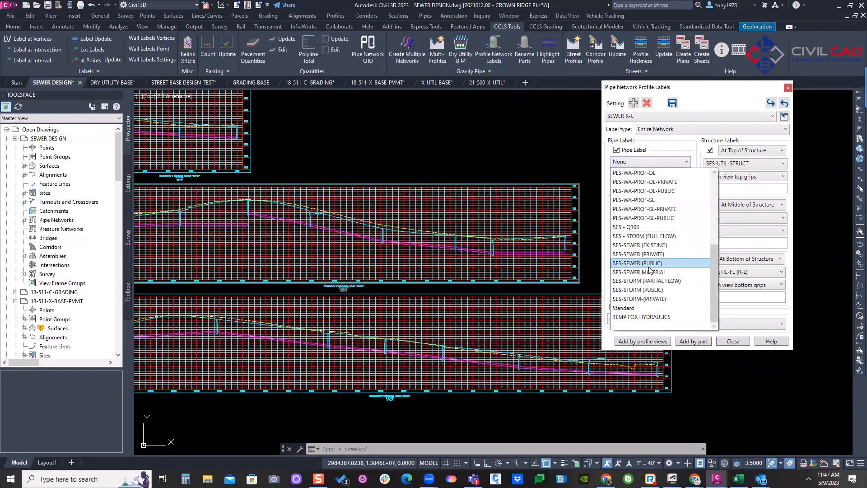
{"action": "left_click", "coordinate": [632, 263]}
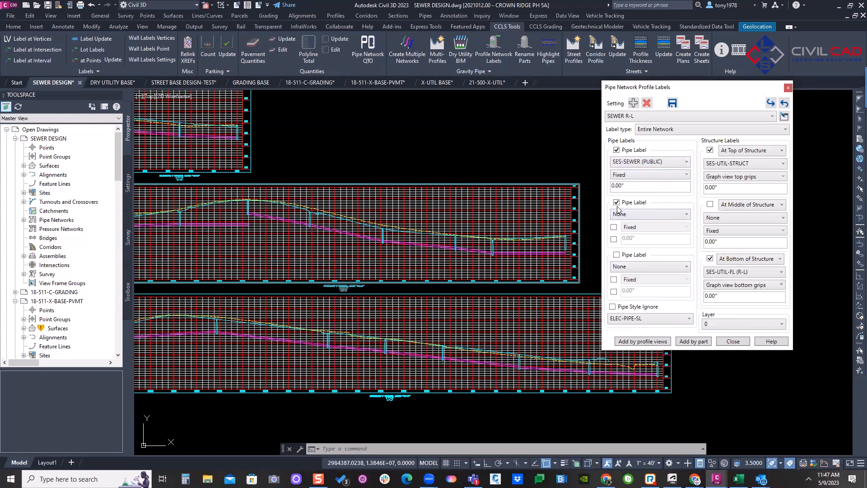
{"action": "left_click", "coordinate": [645, 215]}
{"action": "scroll", "coordinate": [658, 316], "scroll_direction": "down", "scroll_amount": 5}
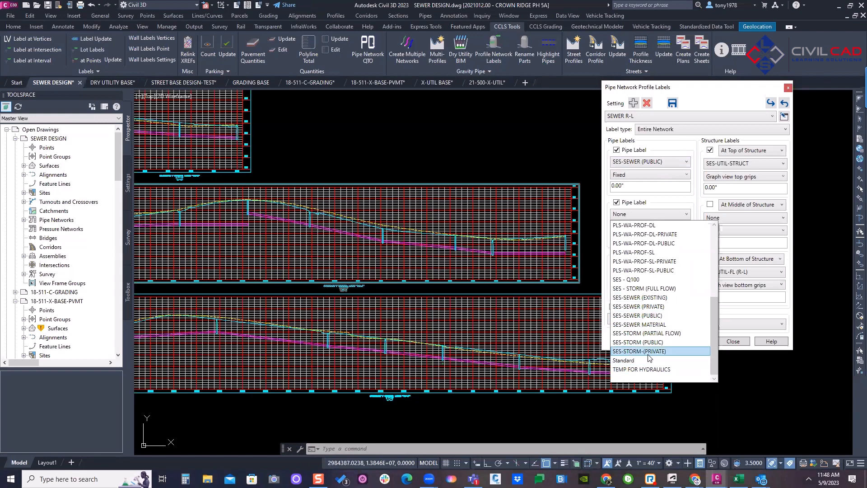
{"action": "left_click", "coordinate": [651, 326]}
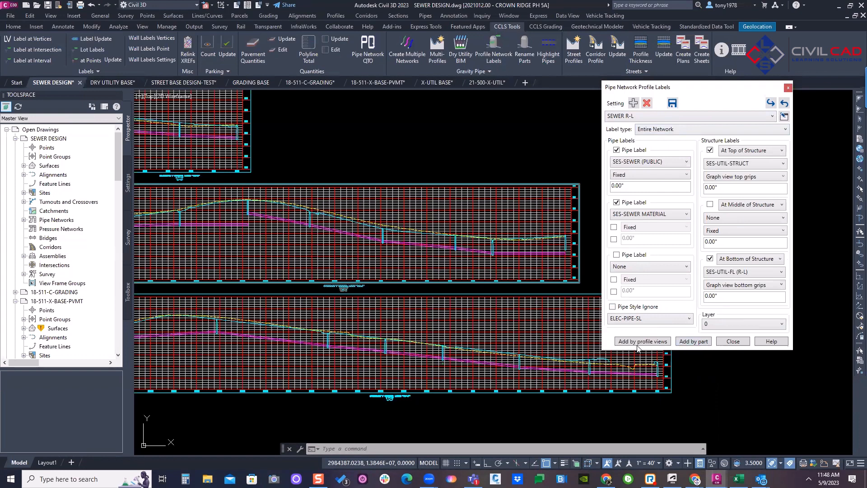
{"action": "left_click", "coordinate": [717, 479]}
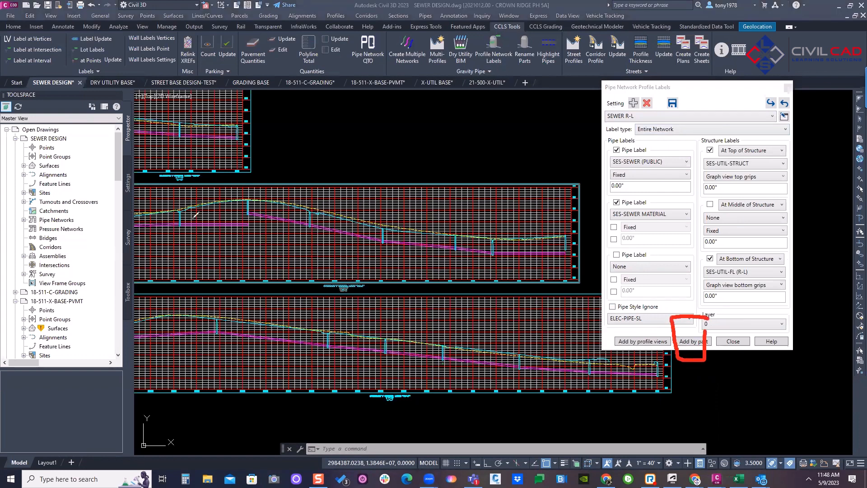
{"action": "left_click_drag", "start_coordinate": [268, 232], "coordinate": [330, 167]}
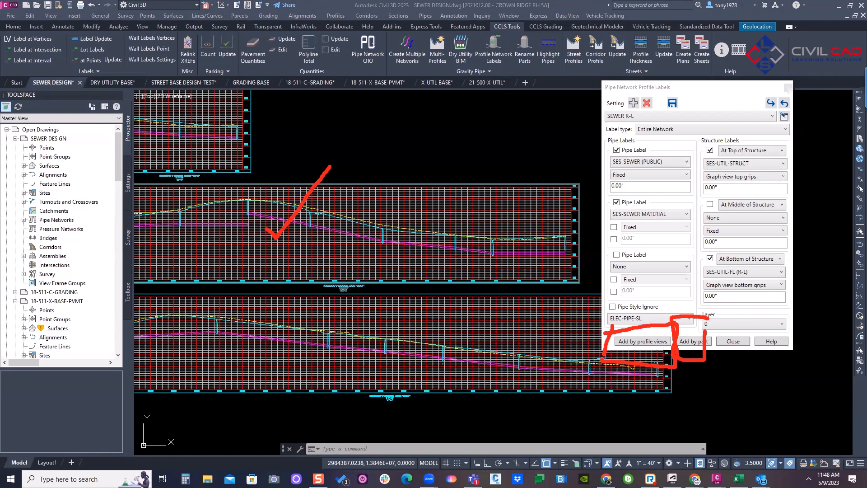
{"action": "key", "text": "Escape"}
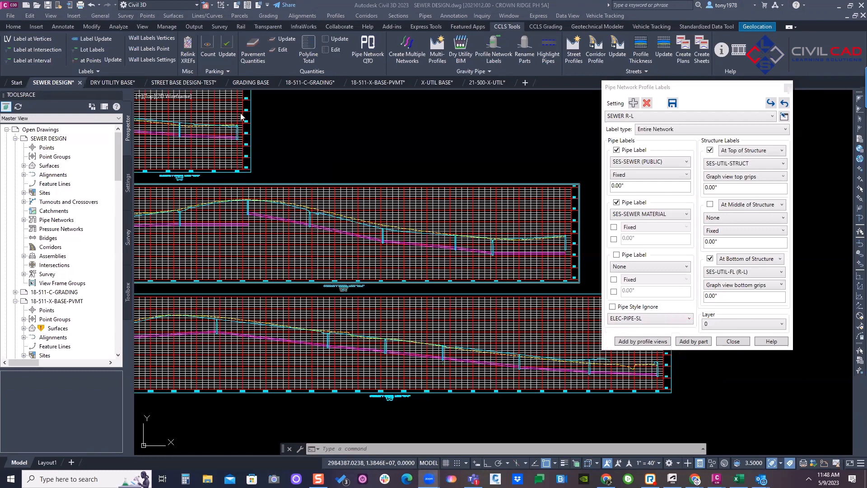
Add the pipe and structure labels by profile views, picking a structure in a lower profile and selecting all eight views
{"action": "scroll", "coordinate": [285, 135], "scroll_direction": "down", "scroll_amount": 8}
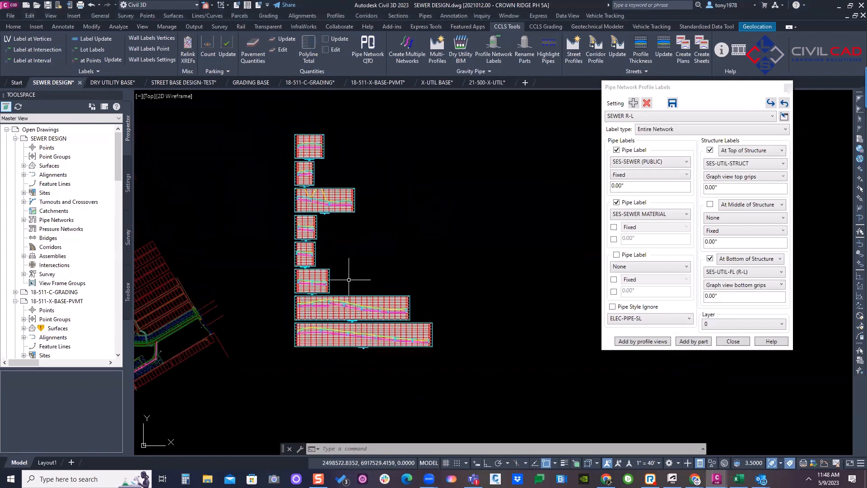
{"action": "left_click", "coordinate": [643, 341]}
{"action": "scroll", "coordinate": [434, 324], "scroll_direction": "up", "scroll_amount": 10}
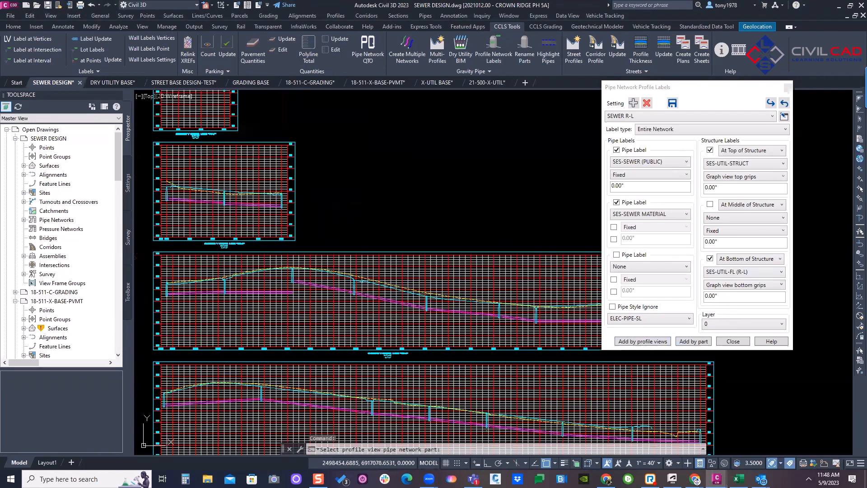
{"action": "scroll", "coordinate": [353, 290], "scroll_direction": "up", "scroll_amount": 2}
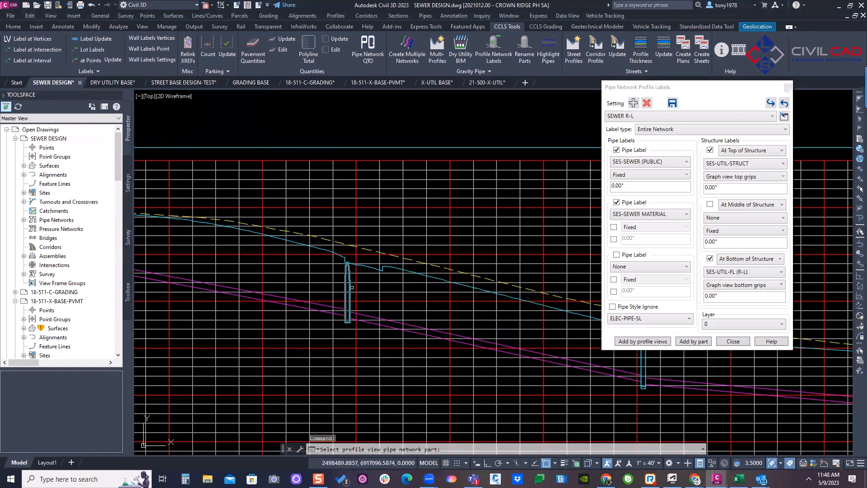
{"action": "left_click", "coordinate": [351, 288]}
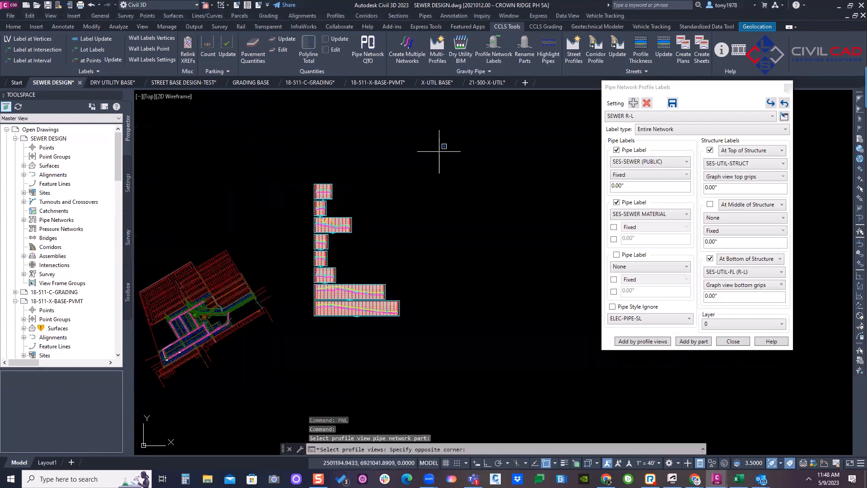
{"action": "left_click", "coordinate": [262, 384]}
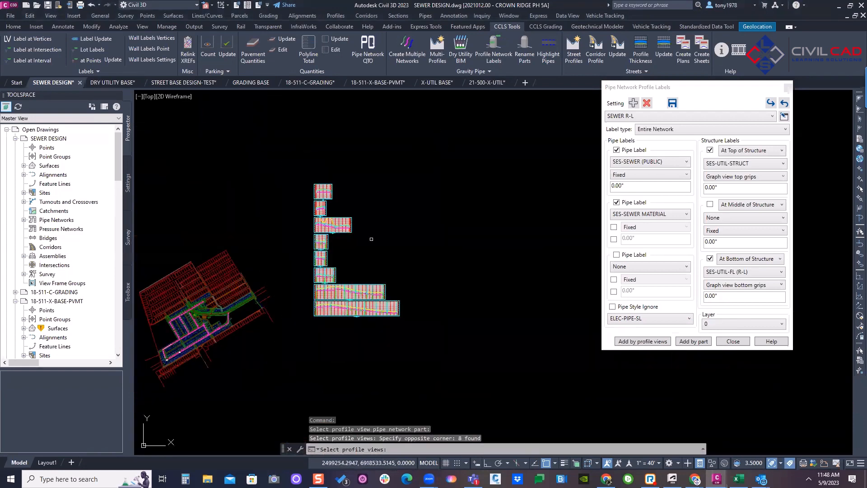
{"action": "key", "text": "Return"}
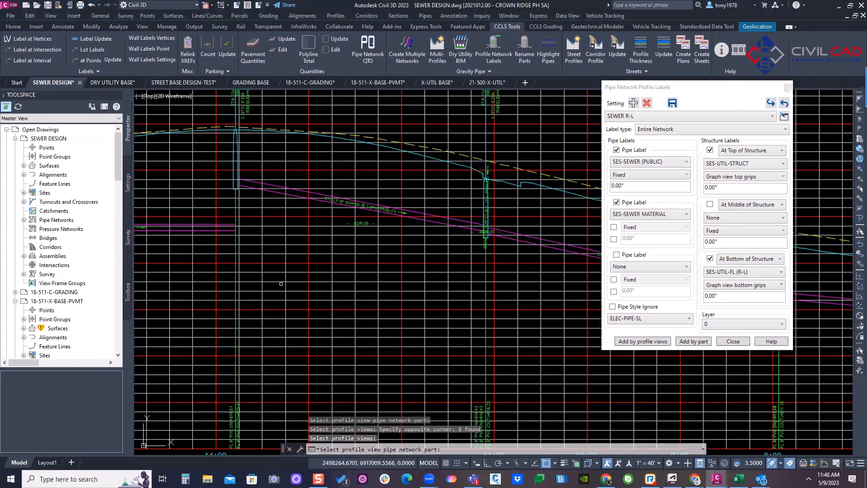
{"action": "key", "text": "Escape"}
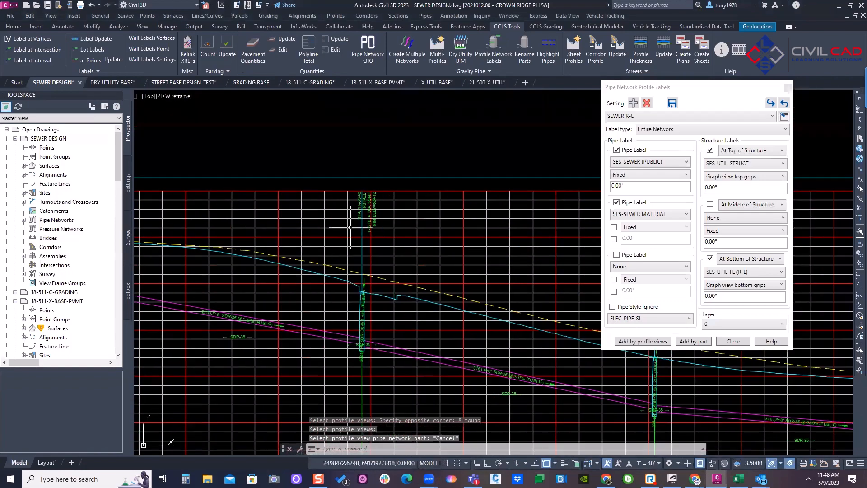
Examine the new pipe and structure labels in the long lower profile view and the views up through SS-5
{"action": "scroll", "coordinate": [378, 194], "scroll_direction": "up", "scroll_amount": 1}
{"action": "scroll", "coordinate": [392, 207], "scroll_direction": "down", "scroll_amount": 1}
{"action": "mouse_move", "coordinate": [594, 246]}
{"action": "middle_mouse_down"}
{"action": "mouse_move", "coordinate": [507, 202]}
{"action": "mouse_move", "coordinate": [457, 190]}
{"action": "middle_mouse_up"}
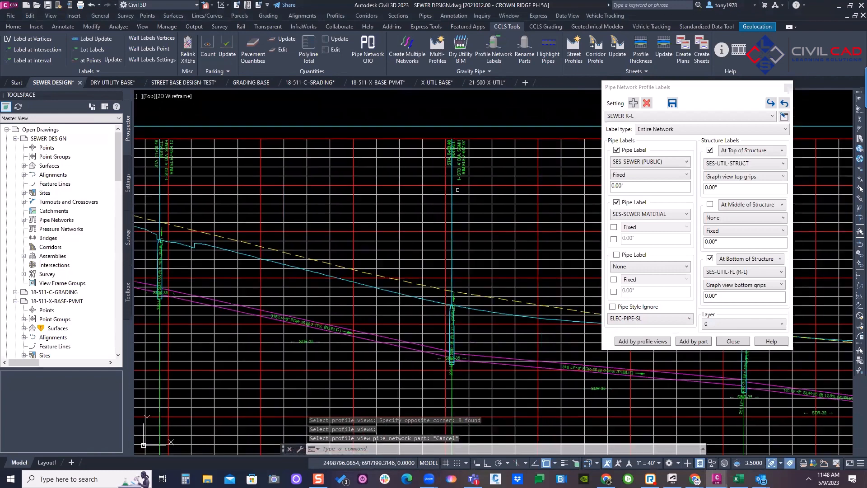
{"action": "middle_click_drag", "start_coordinate": [508, 431], "coordinate": [417, 191]}
{"action": "scroll", "coordinate": [358, 185], "scroll_direction": "down", "scroll_amount": 1}
{"action": "middle_click_drag", "start_coordinate": [357, 185], "coordinate": [371, 268]}
{"action": "scroll", "coordinate": [316, 153], "scroll_direction": "down", "scroll_amount": 1}
{"action": "middle_click_drag", "start_coordinate": [316, 153], "coordinate": [543, 398]}
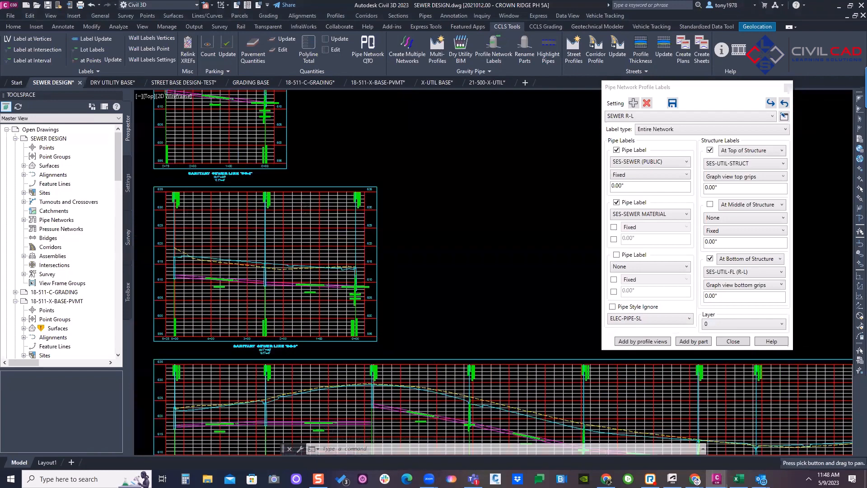
{"action": "middle_click_drag", "start_coordinate": [344, 208], "coordinate": [396, 241]}
{"action": "middle_click_drag", "start_coordinate": [241, 258], "coordinate": [259, 354]}
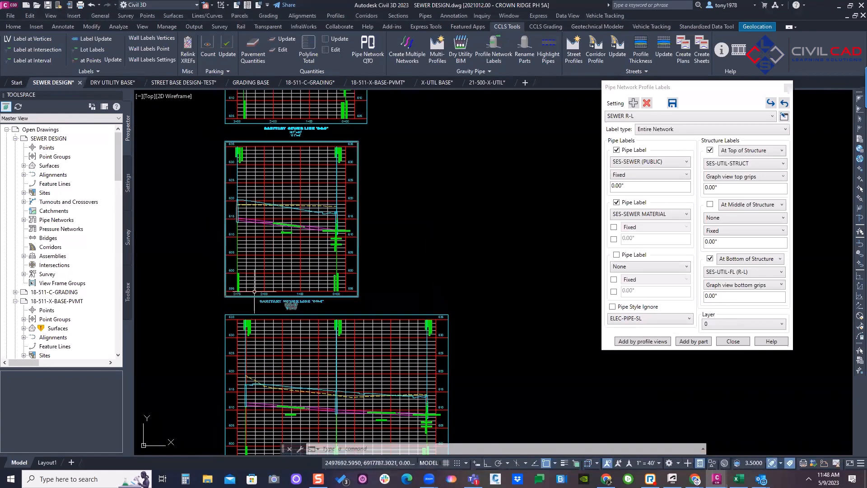
{"action": "scroll", "coordinate": [255, 292], "scroll_direction": "up", "scroll_amount": 2}
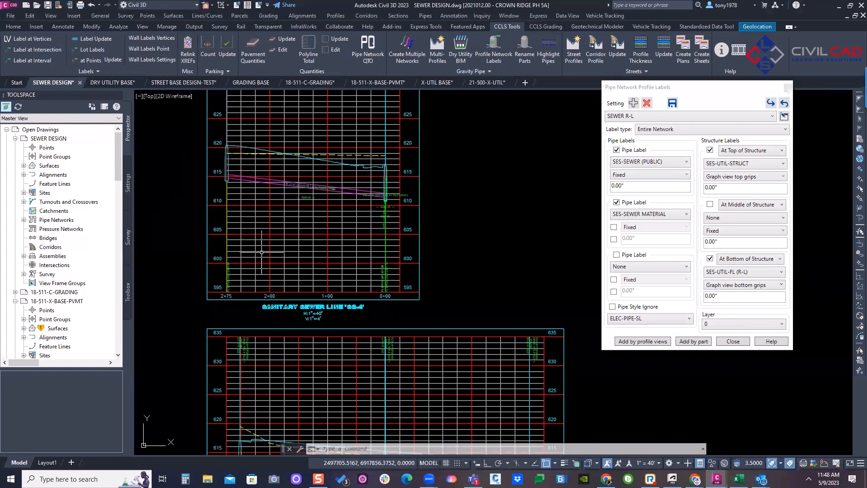
{"action": "scroll", "coordinate": [322, 214], "scroll_direction": "down", "scroll_amount": 2}
{"action": "middle_click_drag", "start_coordinate": [323, 183], "coordinate": [343, 323]}
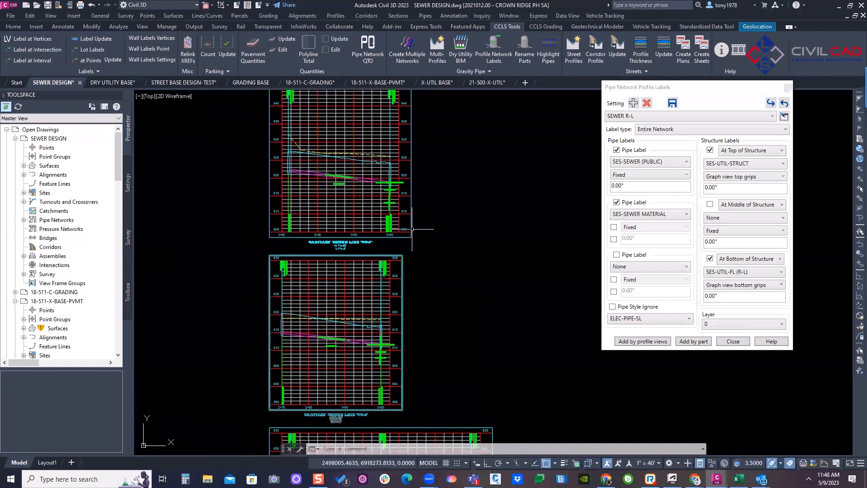
{"action": "middle_click_drag", "start_coordinate": [361, 207], "coordinate": [377, 284]}
Check the flowline labels at station 0+00 of SS-5 and which profile views above it still lack labels
{"action": "scroll", "coordinate": [323, 292], "scroll_direction": "up", "scroll_amount": 2}
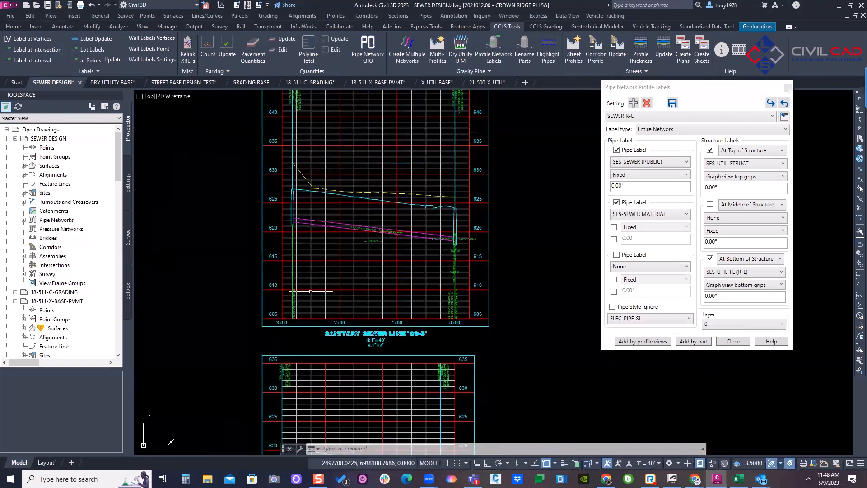
{"action": "left_click", "coordinate": [449, 295]}
{"action": "scroll", "coordinate": [454, 295], "scroll_direction": "up", "scroll_amount": 2}
{"action": "key", "text": "Escape"}
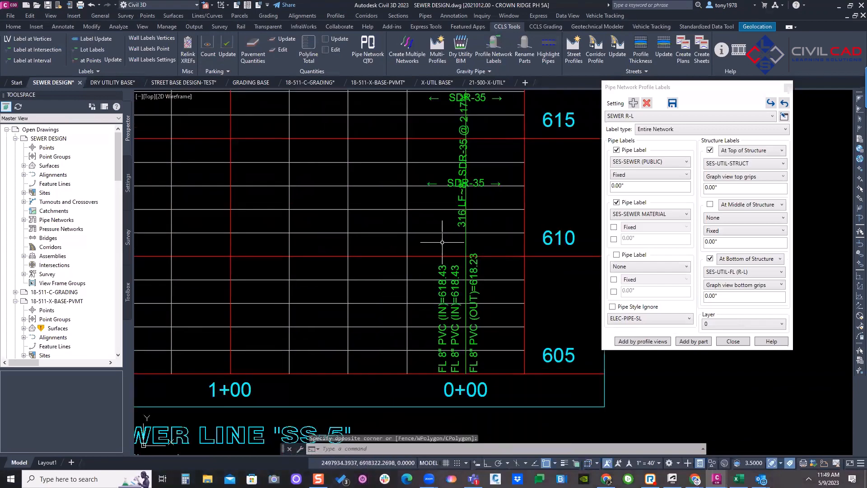
{"action": "scroll", "coordinate": [429, 213], "scroll_direction": "down", "scroll_amount": 5}
{"action": "middle_click_drag", "start_coordinate": [430, 213], "coordinate": [391, 295]}
{"action": "scroll", "coordinate": [415, 275], "scroll_direction": "up", "scroll_amount": 2}
{"action": "scroll", "coordinate": [411, 234], "scroll_direction": "down", "scroll_amount": 2}
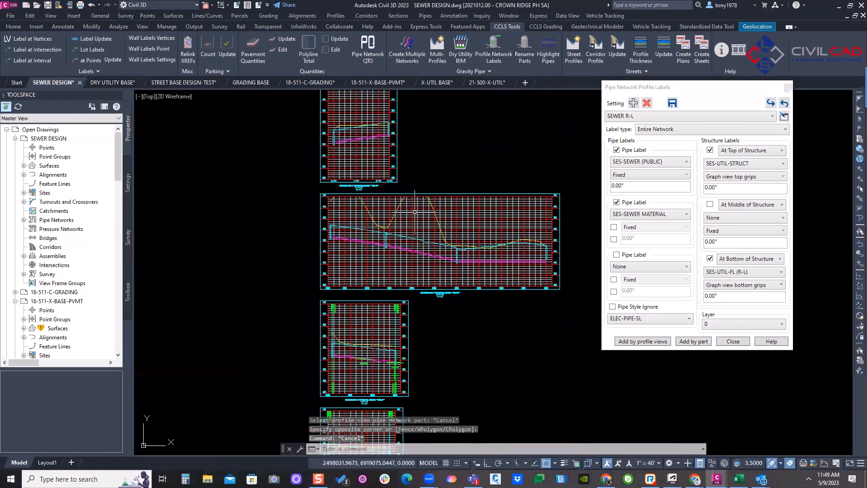
{"action": "middle_click_drag", "start_coordinate": [406, 193], "coordinate": [367, 263]}
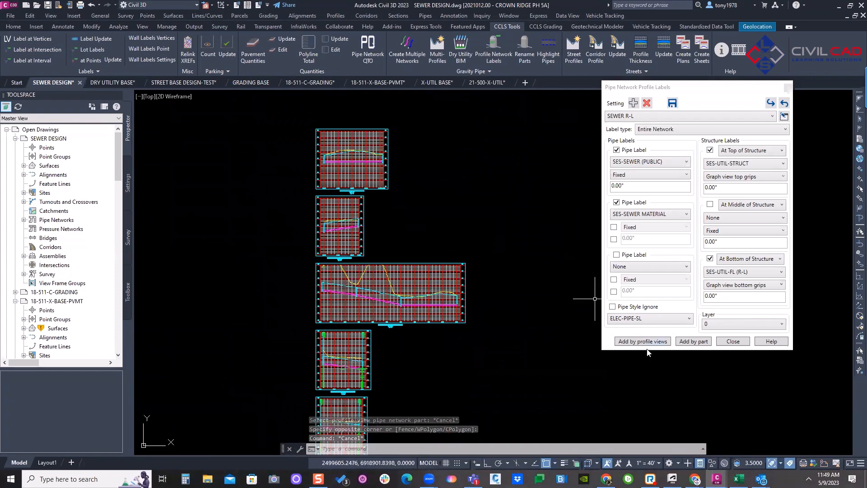
Add the network labels to profile views SS-6, SS-7 and SS-8, using a structure in SS-6 as the network part
{"action": "key", "text": "Return"}
{"action": "scroll", "coordinate": [407, 316], "scroll_direction": "up", "scroll_amount": 6}
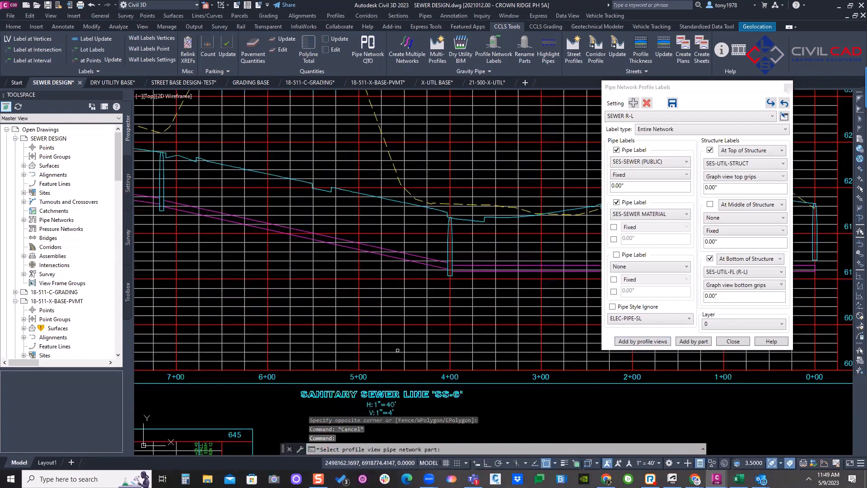
{"action": "scroll", "coordinate": [415, 340], "scroll_direction": "down", "scroll_amount": 2}
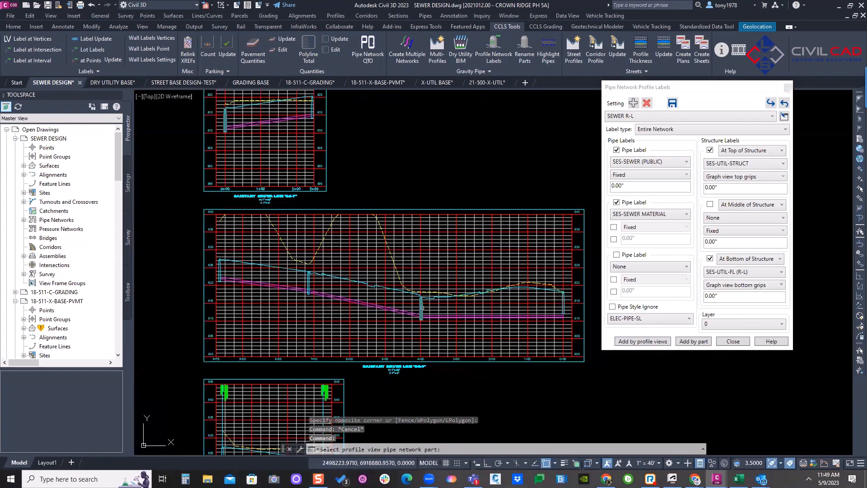
{"action": "scroll", "coordinate": [422, 308], "scroll_direction": "down", "scroll_amount": 5}
{"action": "left_click", "coordinate": [483, 176]}
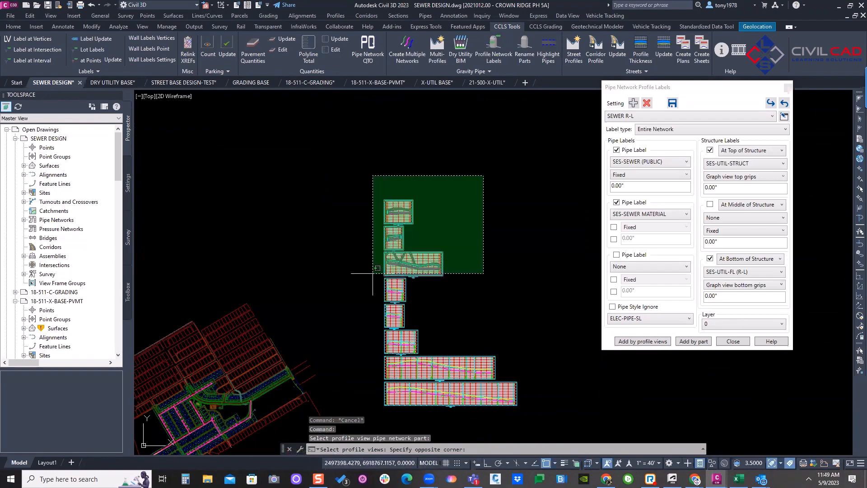
{"action": "left_click", "coordinate": [373, 274]}
{"action": "scroll", "coordinate": [373, 273], "scroll_direction": "up", "scroll_amount": 3}
{"action": "key", "text": "Return"}
{"action": "scroll", "coordinate": [373, 274], "scroll_direction": "up", "scroll_amount": 3}
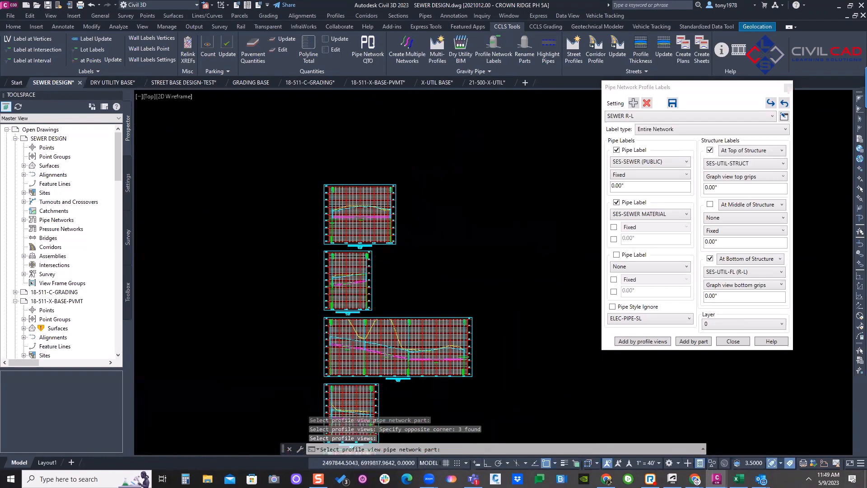
{"action": "scroll", "coordinate": [355, 220], "scroll_direction": "up", "scroll_amount": 4}
{"action": "key", "text": "Escape"}
Open the properties of the upper structure label at the left manhole of profile view SS-7
{"action": "scroll", "coordinate": [305, 258], "scroll_direction": "down", "scroll_amount": 3}
{"action": "scroll", "coordinate": [305, 258], "scroll_direction": "up", "scroll_amount": 6}
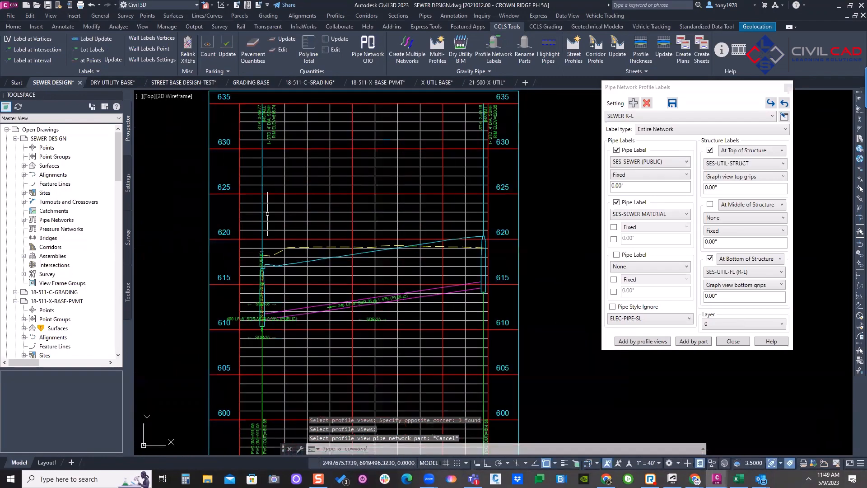
{"action": "middle_click_drag", "start_coordinate": [305, 260], "coordinate": [302, 309]}
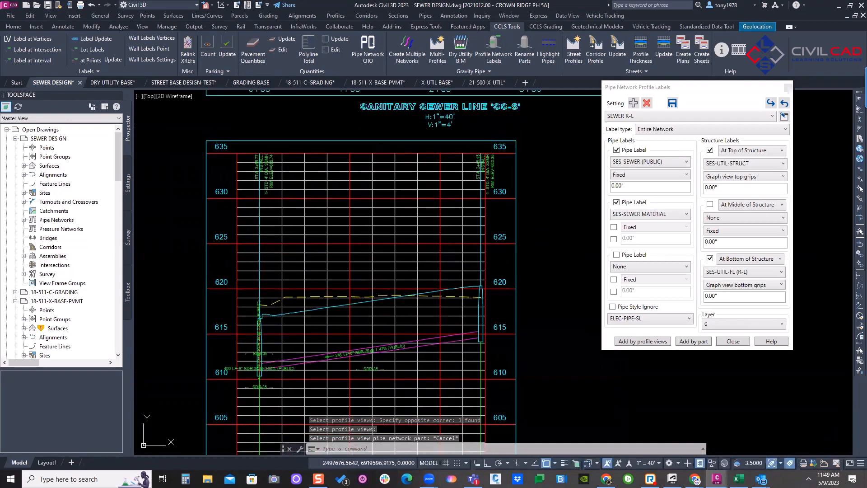
{"action": "left_click", "coordinate": [266, 175]}
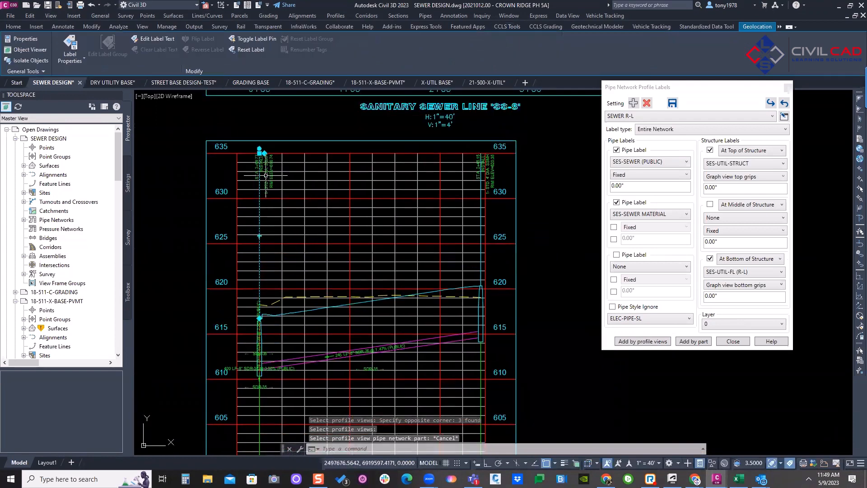
{"action": "right_click", "coordinate": [287, 179]}
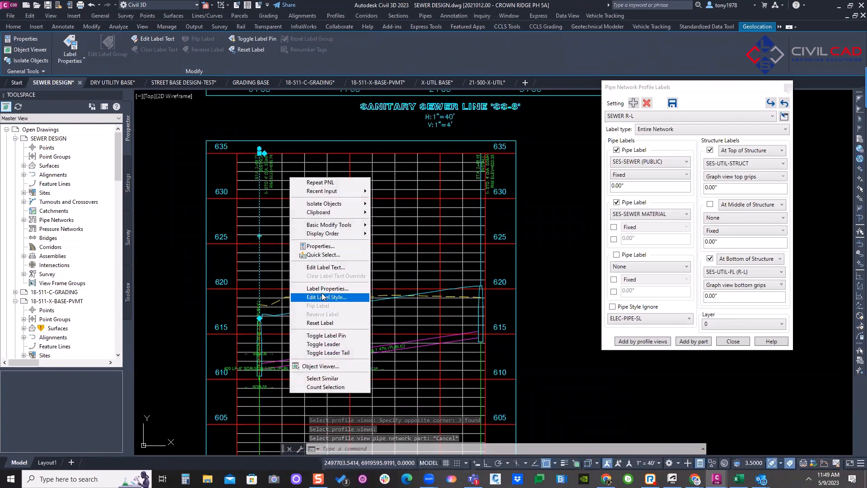
{"action": "left_click", "coordinate": [316, 288]}
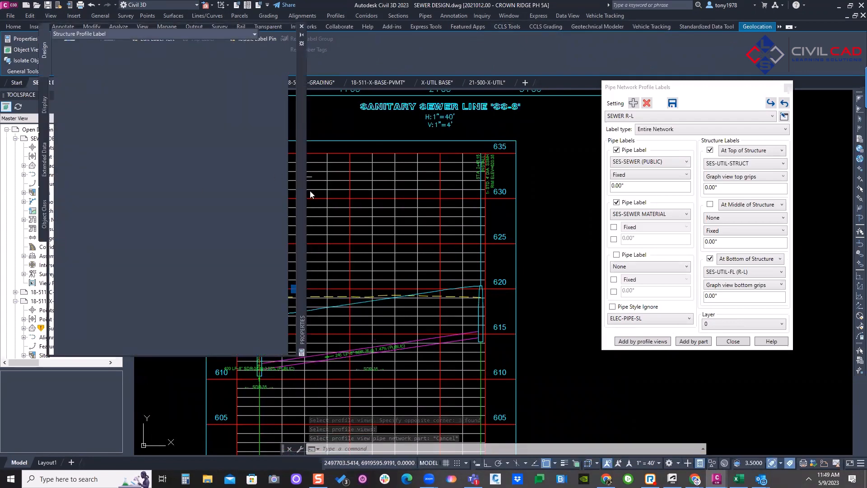
{"action": "mouse_move", "coordinate": [302, 197]}
{"action": "left_mouse_down"}
{"action": "mouse_move", "coordinate": [614, 214]}
{"action": "mouse_move", "coordinate": [675, 235]}
{"action": "left_mouse_up"}
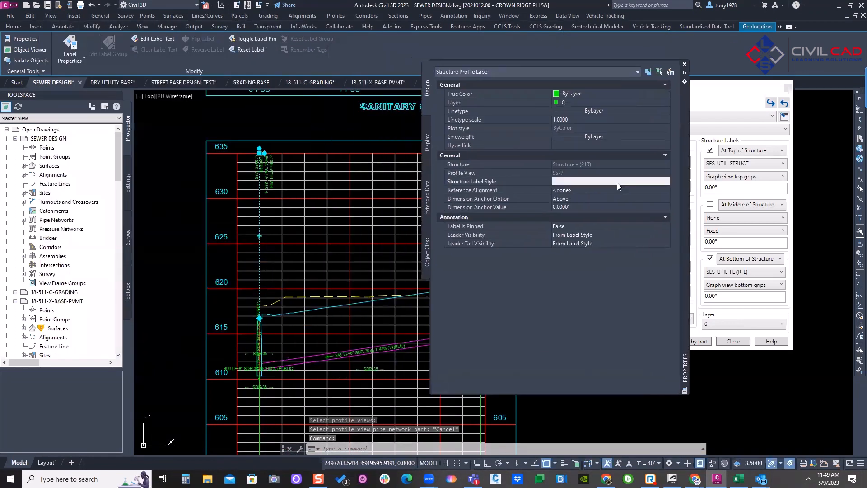
Set the manhole label's structure label style to SES-UTIL-STRUCT (REF ALIGN) and close its properties
{"action": "left_click", "coordinate": [618, 183]}
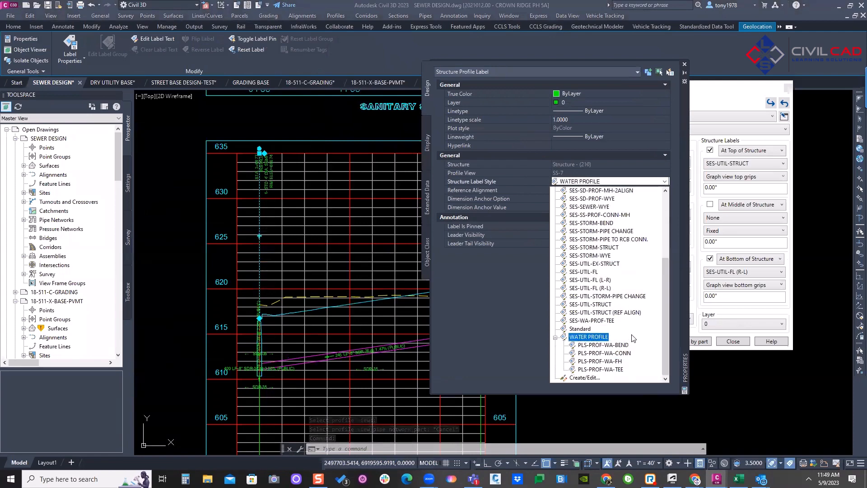
{"action": "left_click", "coordinate": [600, 313]}
{"action": "scroll", "coordinate": [268, 177], "scroll_direction": "up", "scroll_amount": 5}
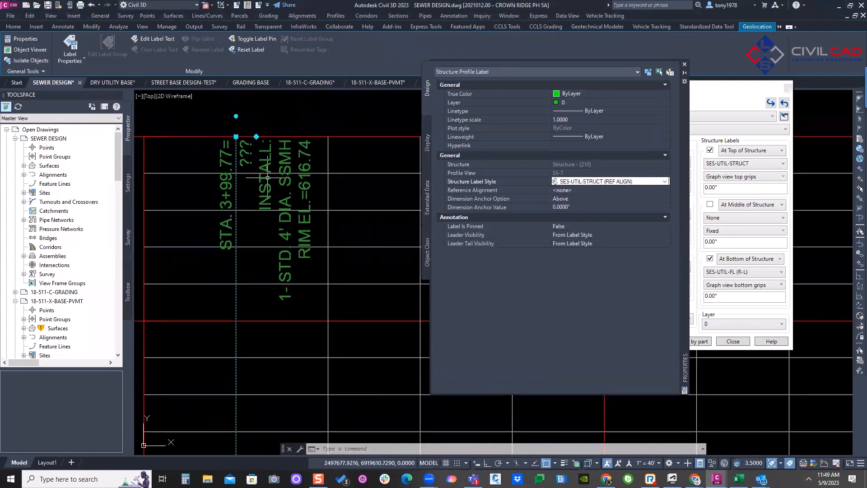
{"action": "key", "text": "Escape"}
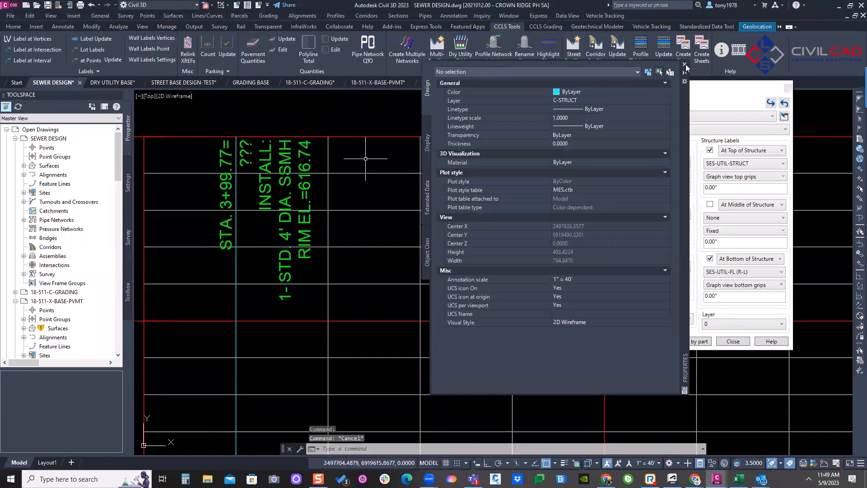
{"action": "left_click", "coordinate": [686, 65]}
{"action": "key", "text": "Escape"}
Review the labels in profile views SS-8, SS-7 and SS-6, and the whole column of labelled profile views
{"action": "scroll", "coordinate": [339, 194], "scroll_direction": "down", "scroll_amount": 4}
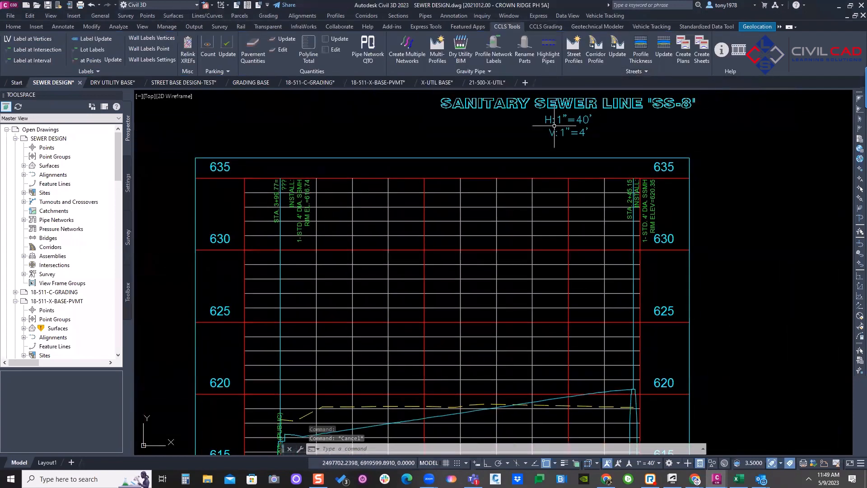
{"action": "key", "text": "Escape"}
{"action": "scroll", "coordinate": [361, 195], "scroll_direction": "down", "scroll_amount": 4}
{"action": "middle_click_drag", "start_coordinate": [410, 184], "coordinate": [404, 330]}
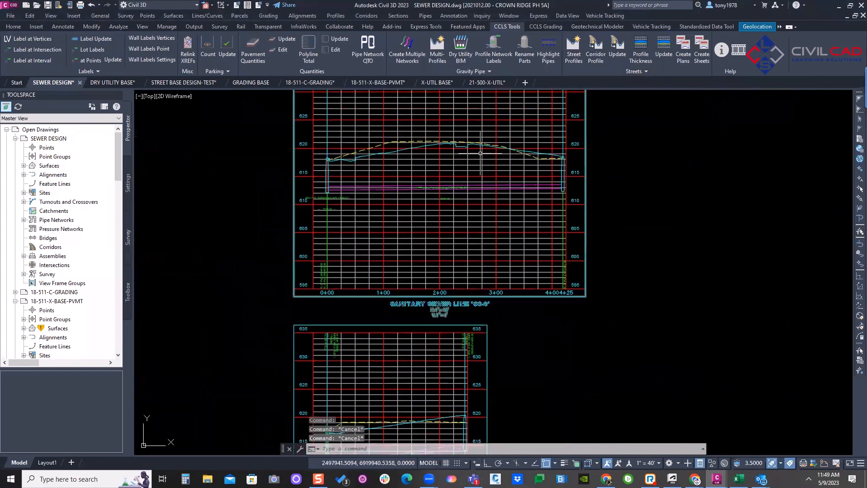
{"action": "scroll", "coordinate": [484, 242], "scroll_direction": "down", "scroll_amount": 2}
{"action": "middle_click_drag", "start_coordinate": [444, 274], "coordinate": [387, 196]}
{"action": "scroll", "coordinate": [385, 307], "scroll_direction": "up", "scroll_amount": 1}
{"action": "middle_click_drag", "start_coordinate": [385, 306], "coordinate": [359, 218]}
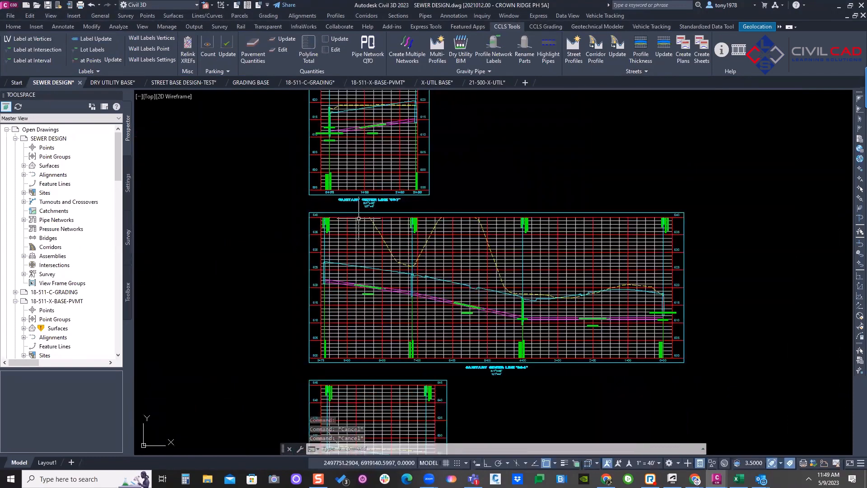
{"action": "scroll", "coordinate": [359, 218], "scroll_direction": "up", "scroll_amount": 1}
{"action": "middle_click_drag", "start_coordinate": [423, 238], "coordinate": [341, 163]}
{"action": "scroll", "coordinate": [341, 162], "scroll_direction": "down", "scroll_amount": 2}
{"action": "key", "text": "Escape"}
{"action": "scroll", "coordinate": [366, 241], "scroll_direction": "down", "scroll_amount": 2}
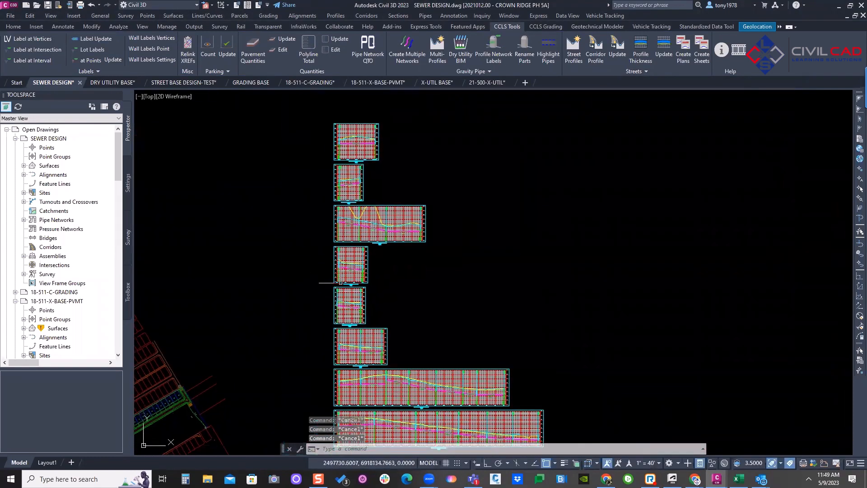
{"action": "middle_click_drag", "start_coordinate": [341, 283], "coordinate": [310, 224]}
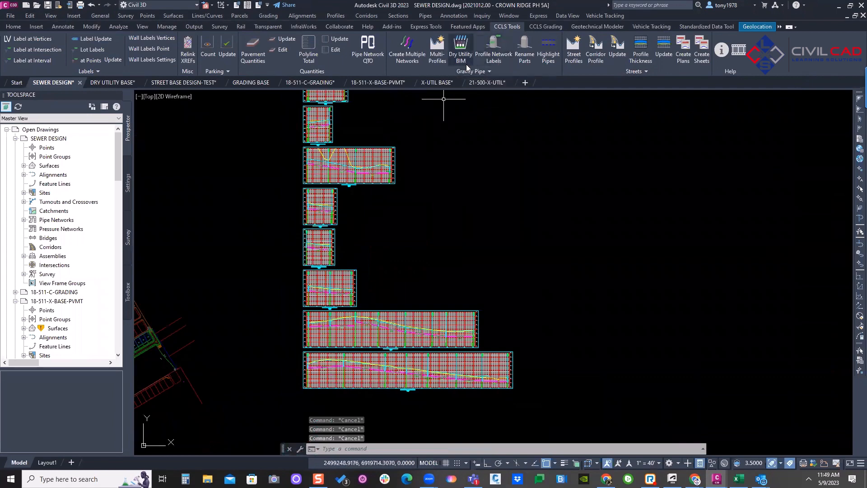
Open Profile Network Labels and review its label settings list and the labels already placed in profile views SS-1 and SS-2
{"action": "left_click", "coordinate": [494, 50]}
{"action": "left_click", "coordinate": [646, 118]}
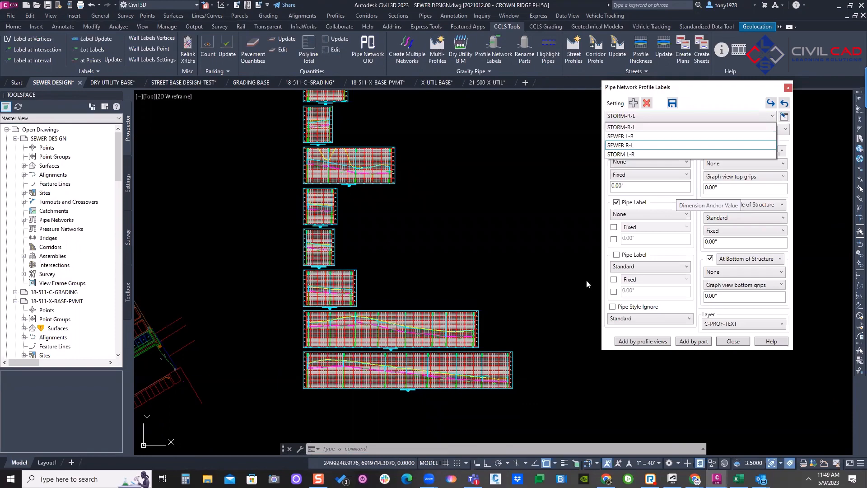
{"action": "left_click", "coordinate": [470, 296]}
{"action": "scroll", "coordinate": [351, 324], "scroll_direction": "up", "scroll_amount": 5}
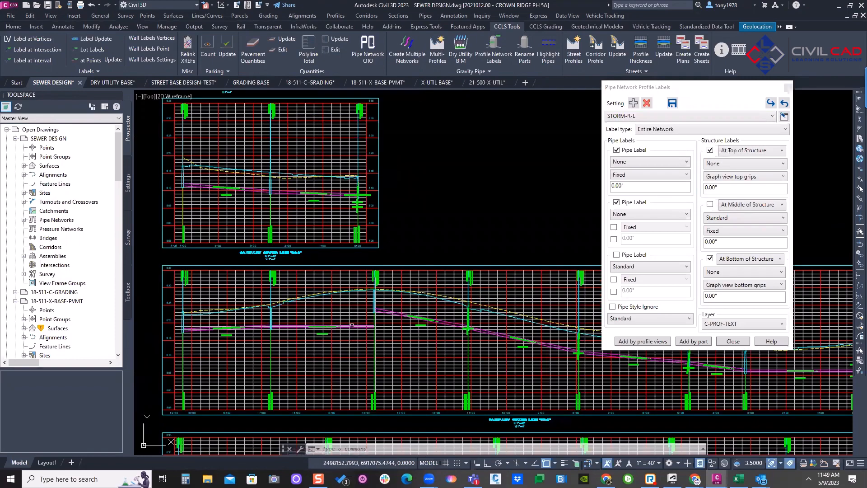
{"action": "middle_click_drag", "start_coordinate": [353, 323], "coordinate": [274, 228]}
{"action": "scroll", "coordinate": [275, 229], "scroll_direction": "down", "scroll_amount": 4}
{"action": "scroll", "coordinate": [378, 251], "scroll_direction": "up", "scroll_amount": 3}
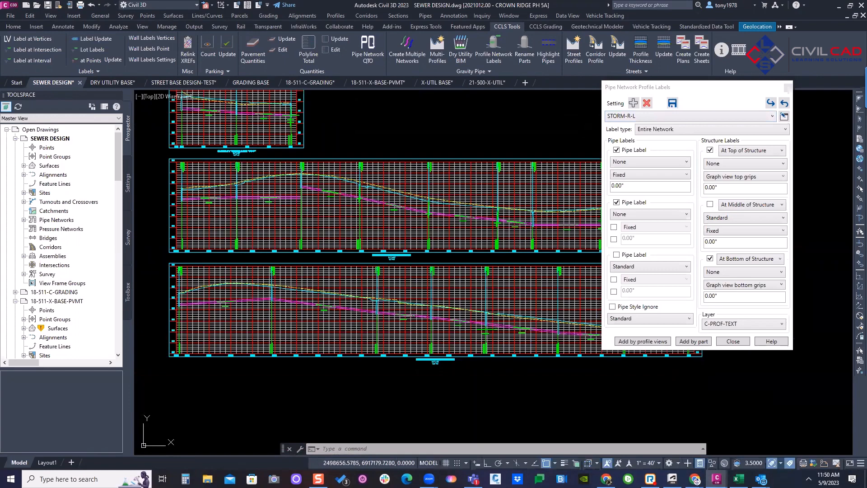
{"action": "scroll", "coordinate": [336, 205], "scroll_direction": "down", "scroll_amount": 6}
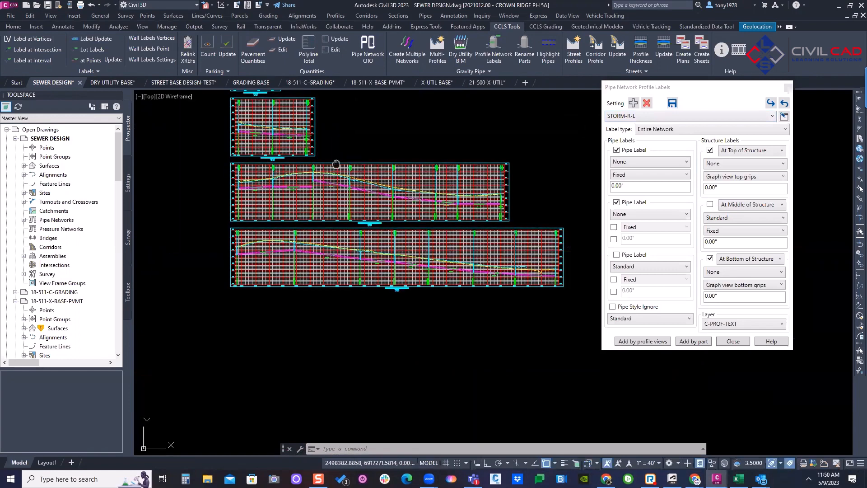
{"action": "middle_click_drag", "start_coordinate": [339, 204], "coordinate": [319, 224]}
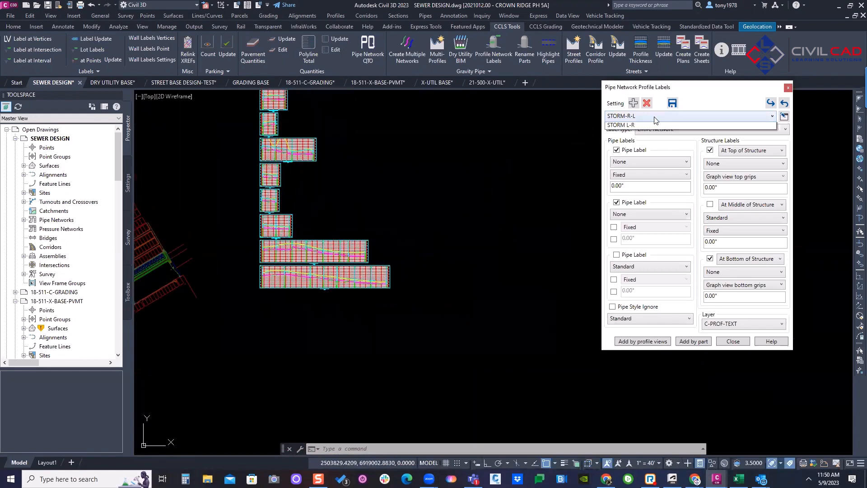
Load the SEWER R-L setting for the pipe network profile labels
{"action": "left_click", "coordinate": [654, 117]}
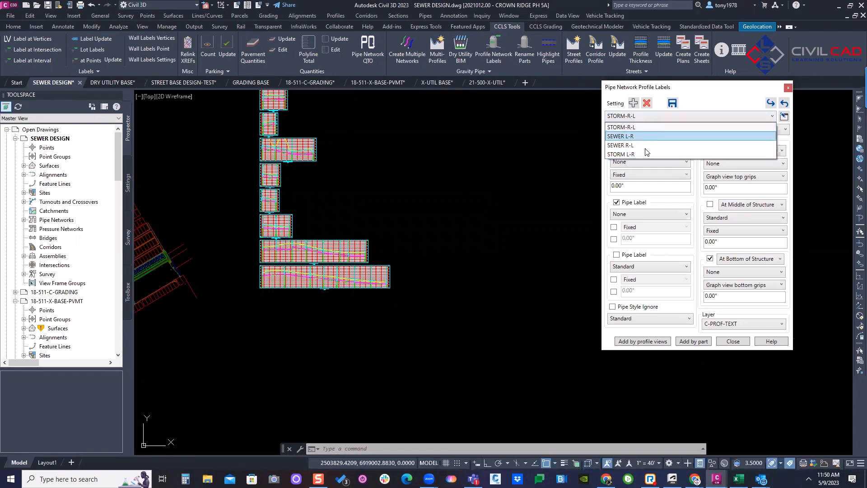
{"action": "left_click", "coordinate": [704, 107]}
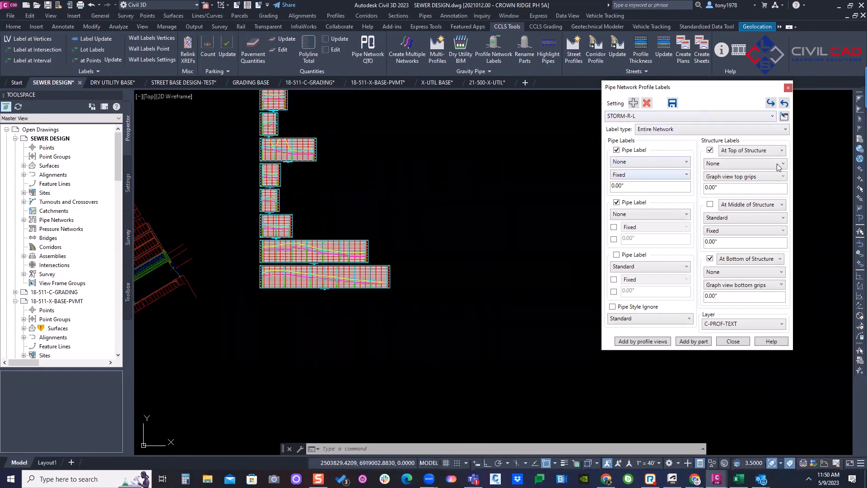
{"action": "left_click", "coordinate": [673, 116]}
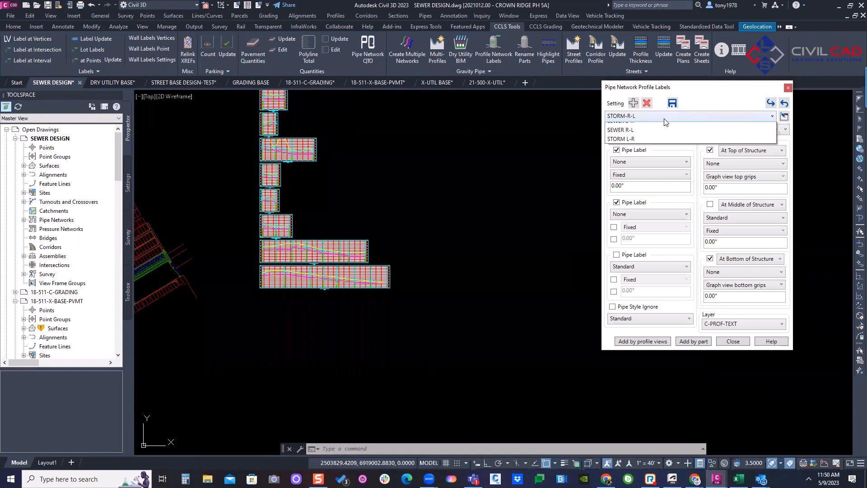
{"action": "left_click", "coordinate": [647, 150]}
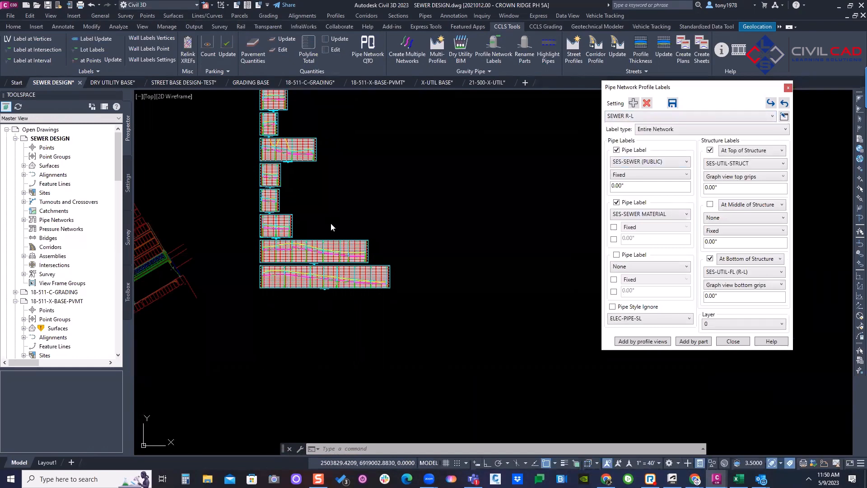
Shift the upper structure label of the second manhole from the left in profile view SS-1 straight down, with Ortho on
{"action": "scroll", "coordinate": [263, 281], "scroll_direction": "up", "scroll_amount": 6}
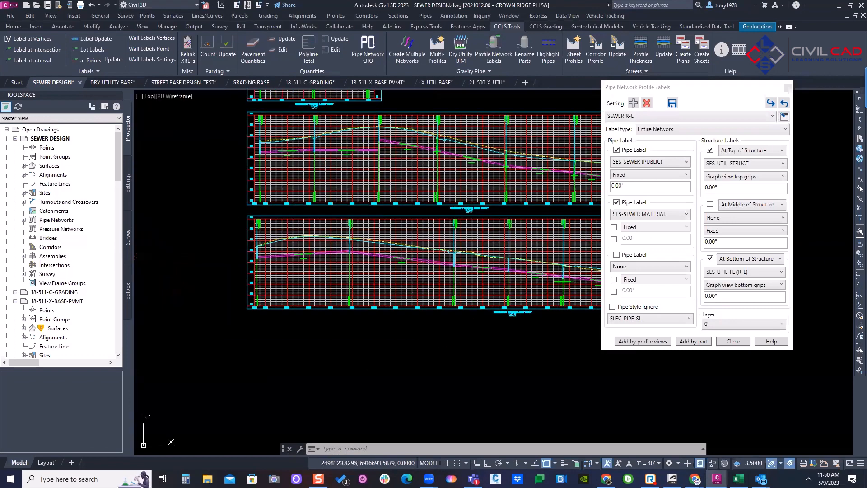
{"action": "scroll", "coordinate": [296, 192], "scroll_direction": "up", "scroll_amount": 5}
{"action": "left_click", "coordinate": [296, 192]}
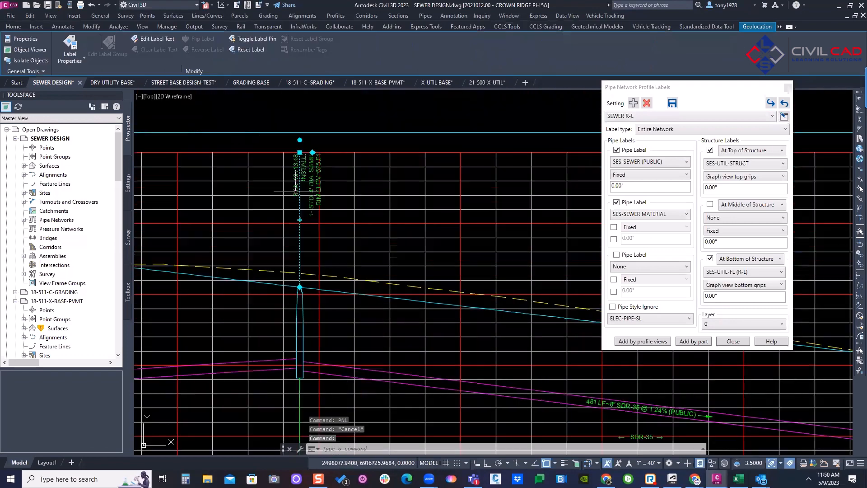
{"action": "left_click", "coordinate": [300, 153]}
{"action": "key", "text": "F8"}
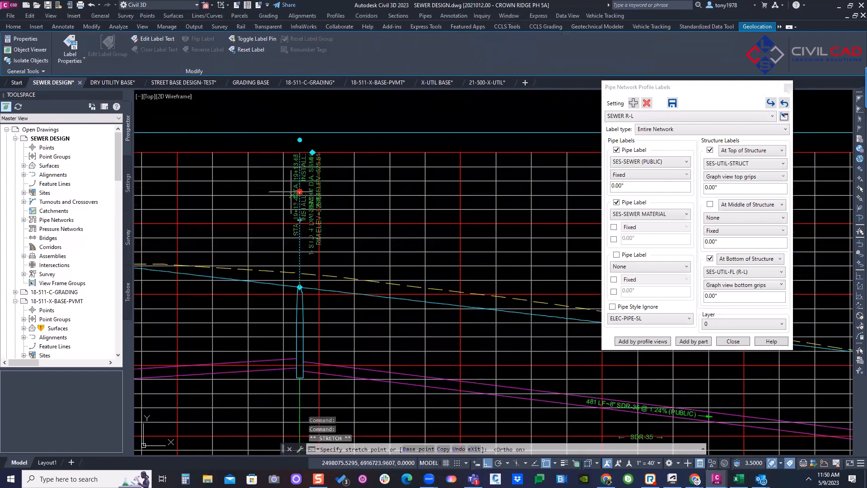
{"action": "scroll", "coordinate": [294, 194], "scroll_direction": "down", "scroll_amount": 5}
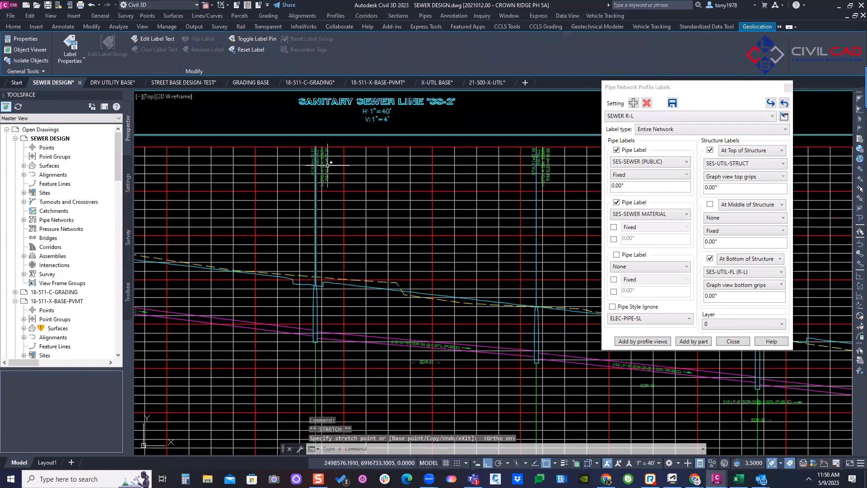
Shift the upper structure label of the third manhole in profile view SS-1 up above the grid, with object snap off
{"action": "left_click", "coordinate": [330, 155]}
{"action": "scroll", "coordinate": [330, 154], "scroll_direction": "up", "scroll_amount": 3}
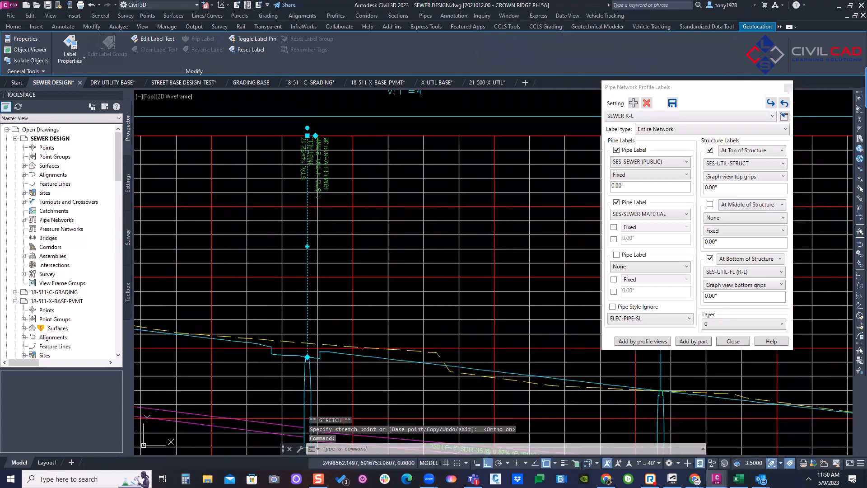
{"action": "left_click", "coordinate": [308, 136]}
{"action": "middle_click_drag", "start_coordinate": [308, 124], "coordinate": [305, 176]}
{"action": "key", "text": "F3"}
{"action": "left_click", "coordinate": [306, 146]}
{"action": "scroll", "coordinate": [361, 166], "scroll_direction": "down", "scroll_amount": 2}
{"action": "middle_click_drag", "start_coordinate": [447, 190], "coordinate": [287, 188]}
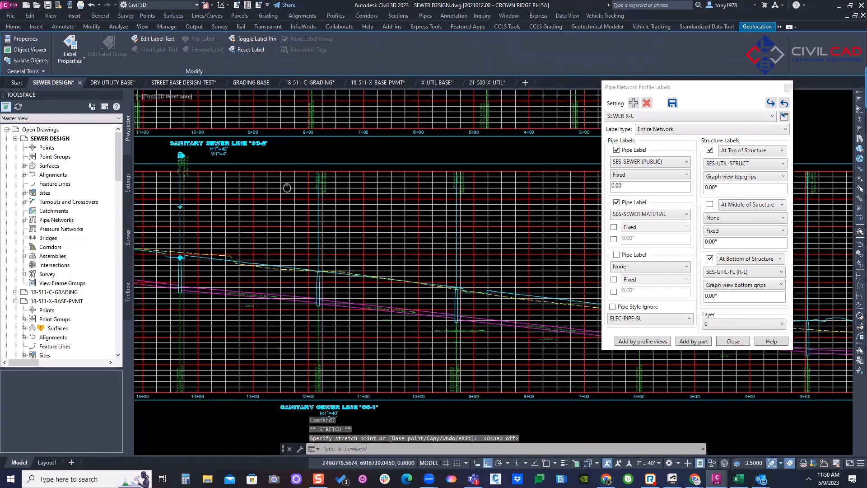
Shift the upper structure labels of the fourth and fifth manholes in profile view SS-1 straight down to different heights
{"action": "scroll", "coordinate": [154, 158], "scroll_direction": "up", "scroll_amount": 4}
{"action": "key", "text": "Escape"}
{"action": "left_click", "coordinate": [245, 187]}
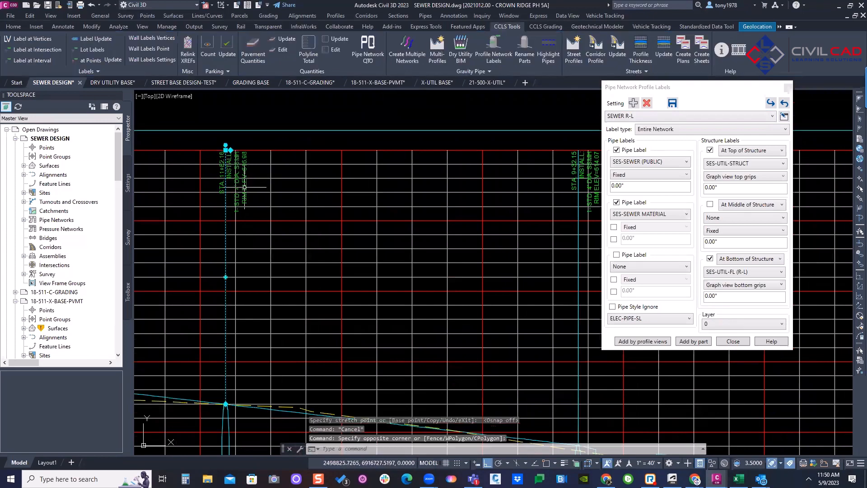
{"action": "left_click", "coordinate": [227, 156]}
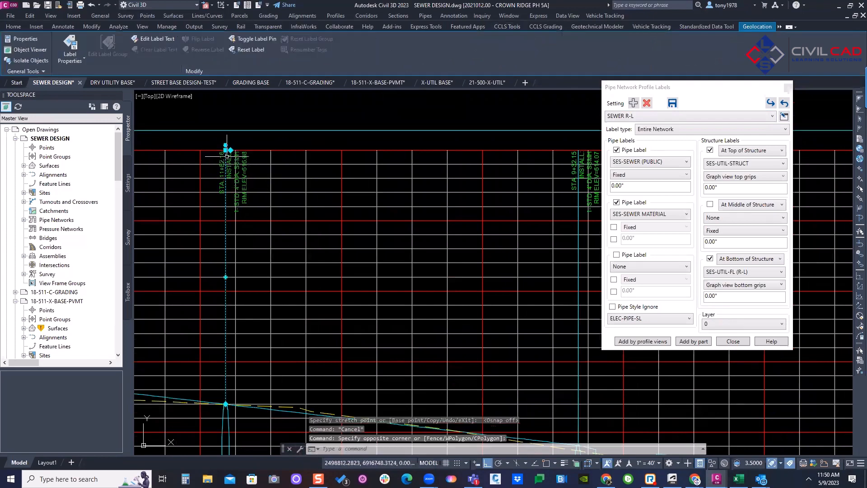
{"action": "left_click", "coordinate": [226, 277]}
{"action": "scroll", "coordinate": [307, 257], "scroll_direction": "down", "scroll_amount": 3}
{"action": "key", "text": "Escape"}
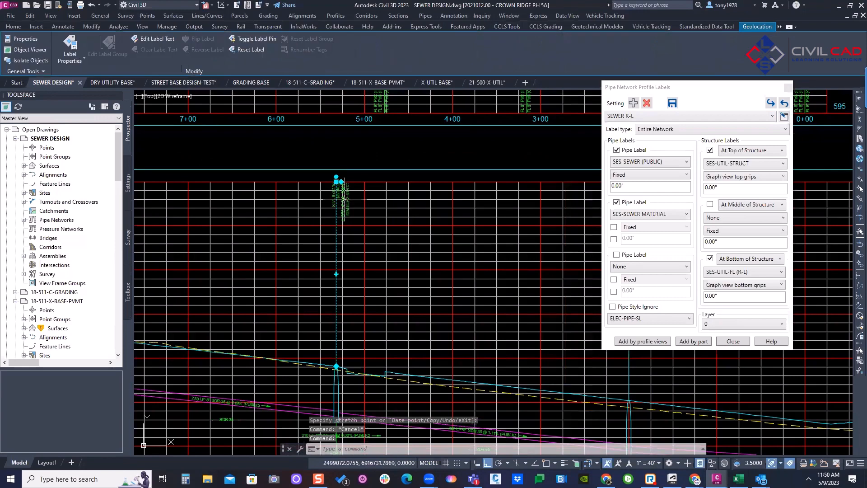
{"action": "left_click", "coordinate": [336, 182]}
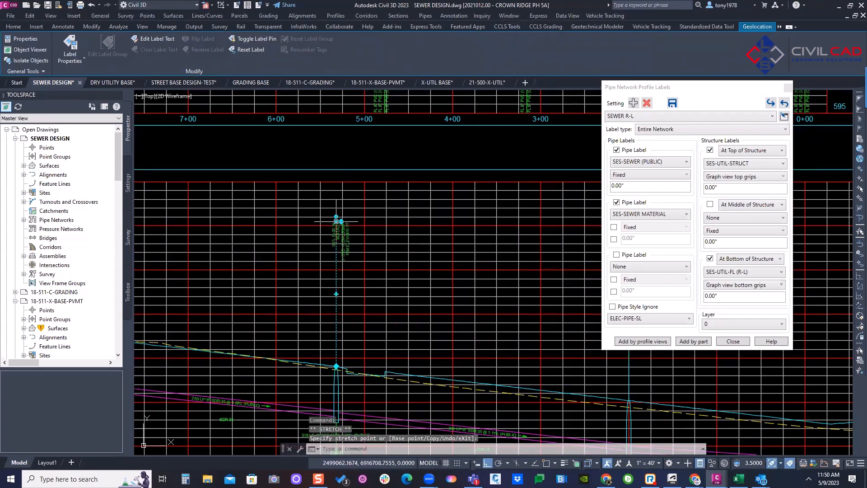
{"action": "scroll", "coordinate": [325, 234], "scroll_direction": "down", "scroll_amount": 4}
{"action": "key", "text": "Escape"}
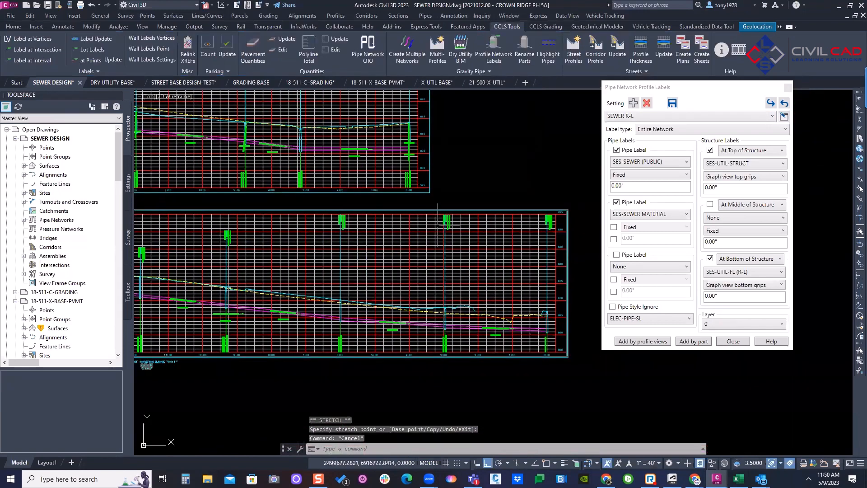
Shift the upper structure label of the second-to-last manhole in SS-1 down near the profile, and close the Pipe Network Profile Labels dialog
{"action": "left_click", "coordinate": [447, 222]}
{"action": "left_click", "coordinate": [447, 221]}
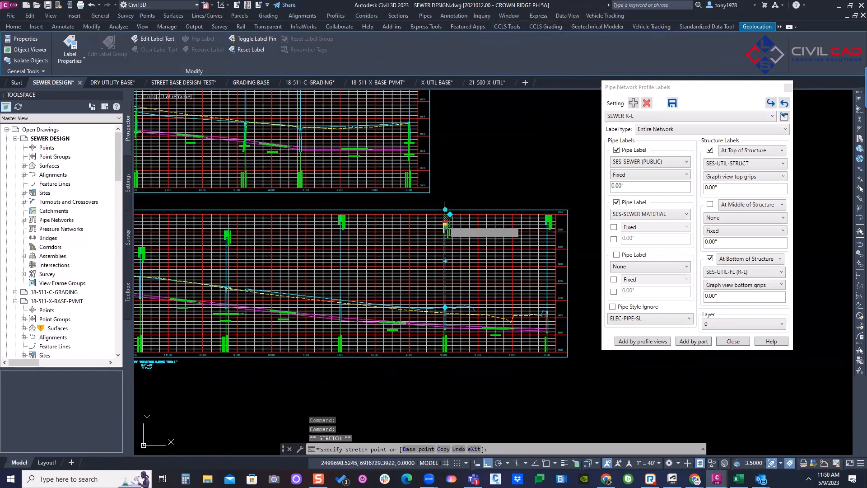
{"action": "left_click", "coordinate": [445, 273]}
{"action": "scroll", "coordinate": [445, 272], "scroll_direction": "down", "scroll_amount": 3}
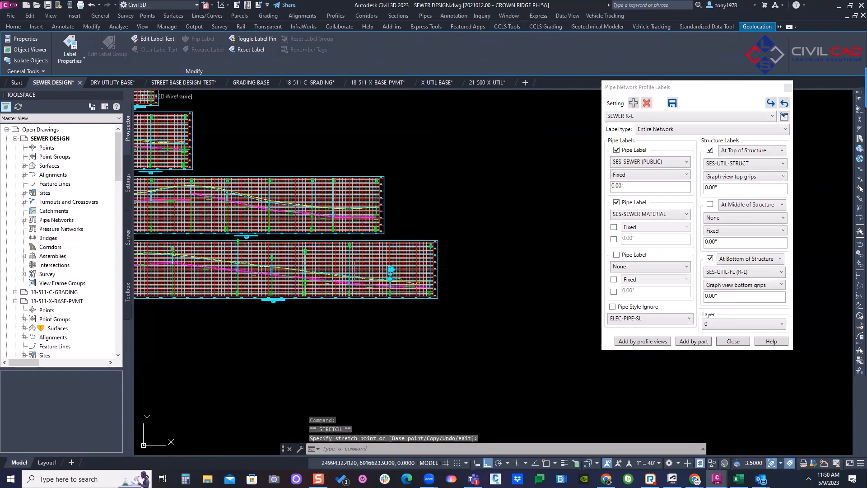
{"action": "scroll", "coordinate": [593, 174], "scroll_direction": "up", "scroll_amount": 3}
{"action": "left_click", "coordinate": [786, 88]}
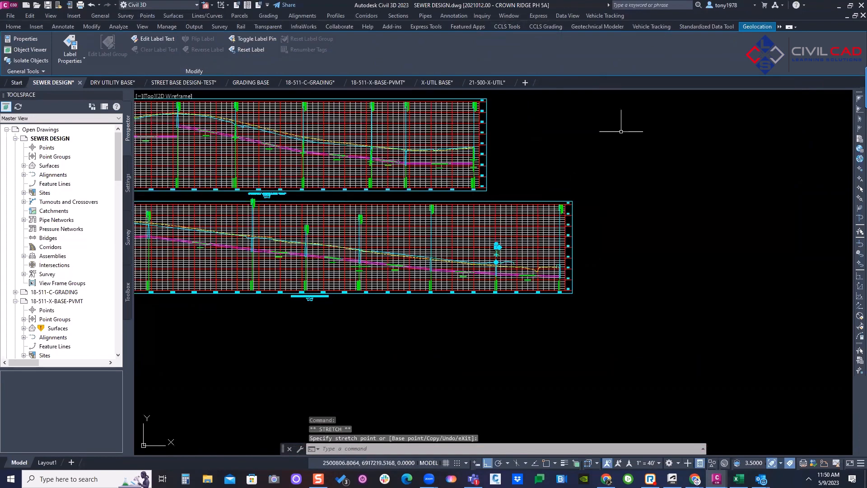
{"action": "scroll", "coordinate": [294, 246], "scroll_direction": "down", "scroll_amount": 2}
{"action": "scroll", "coordinate": [295, 247], "scroll_direction": "up", "scroll_amount": 3}
{"action": "key", "text": "Escape"}
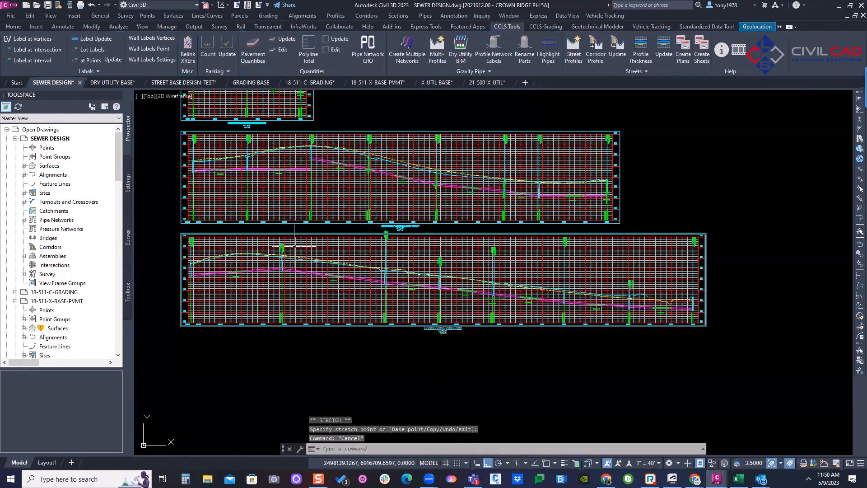
Use Pipe Network Labels Move on the upper structure labels of SS-1, except the second-to-last manhole's, aligning them to Top with anchor dimension 0
{"action": "left_click", "coordinate": [487, 72]}
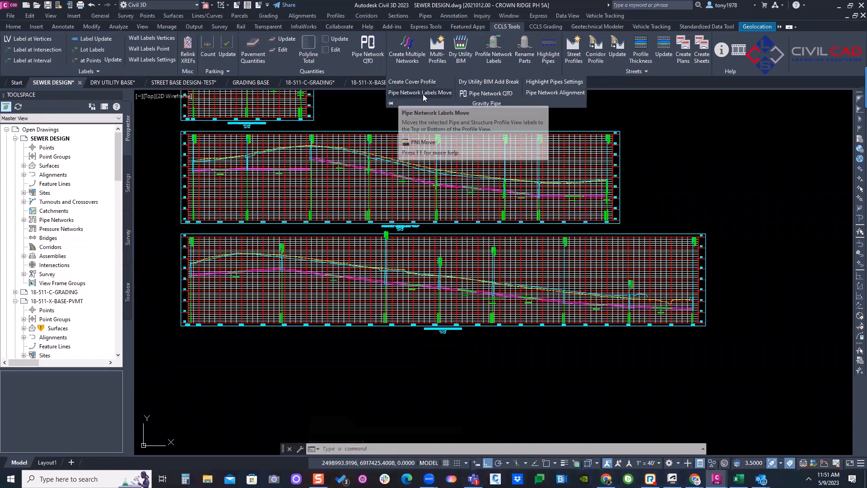
{"action": "left_click", "coordinate": [434, 93]}
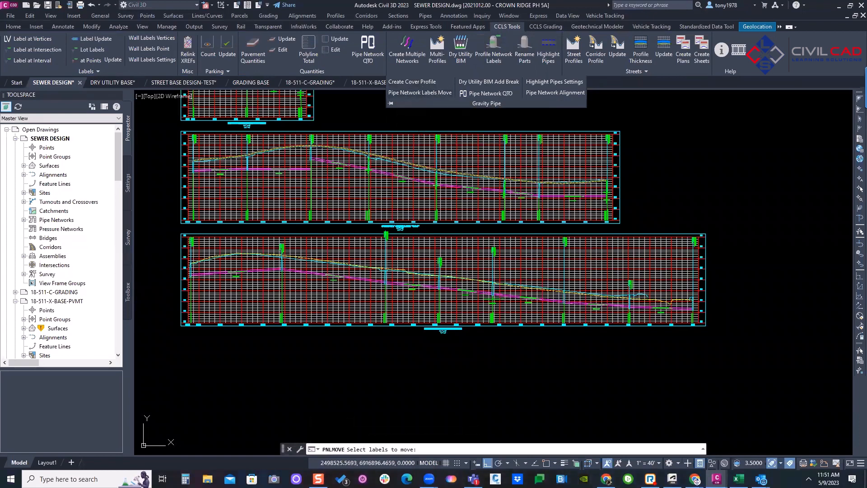
{"action": "left_click", "coordinate": [745, 230]}
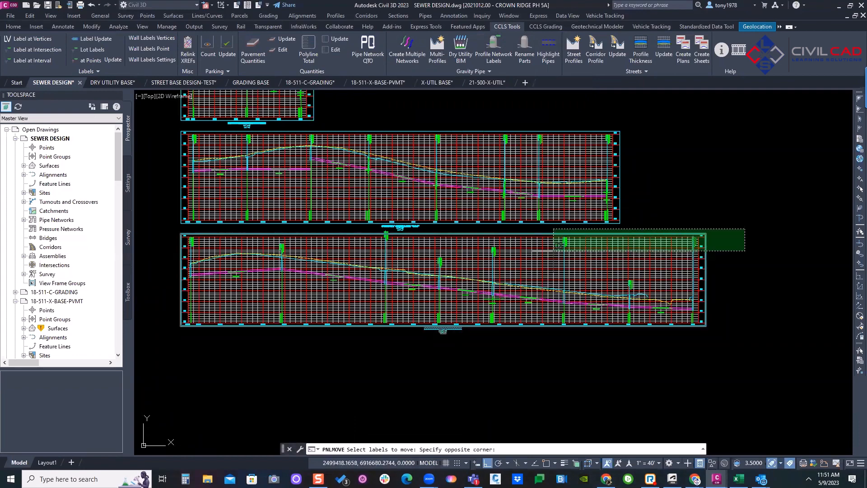
{"action": "left_click", "coordinate": [179, 263]}
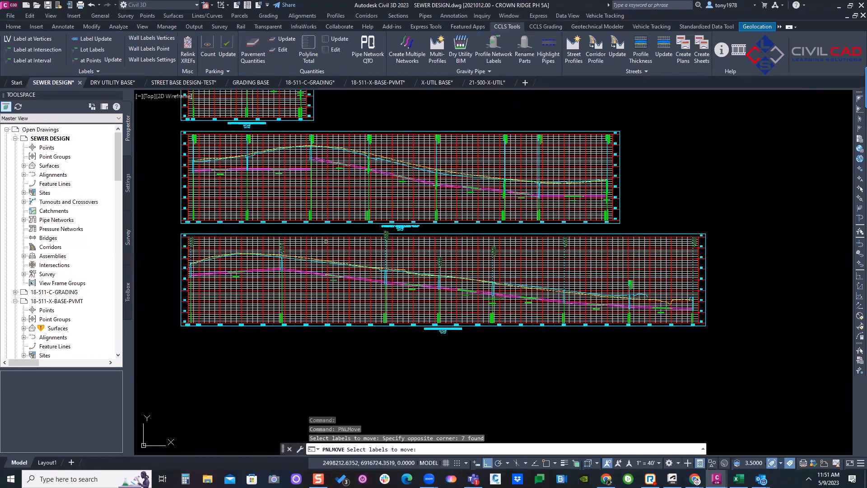
{"action": "scroll", "coordinate": [327, 254], "scroll_direction": "up", "scroll_amount": 2}
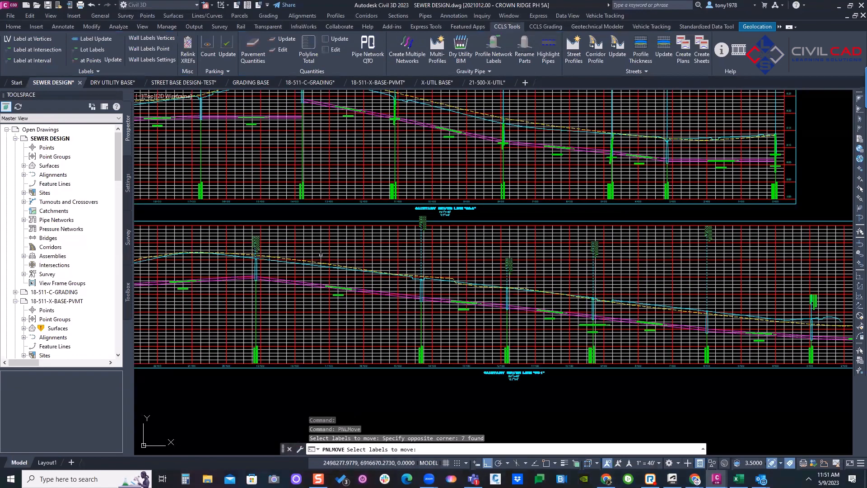
{"action": "middle_click_drag", "start_coordinate": [495, 265], "coordinate": [533, 275]}
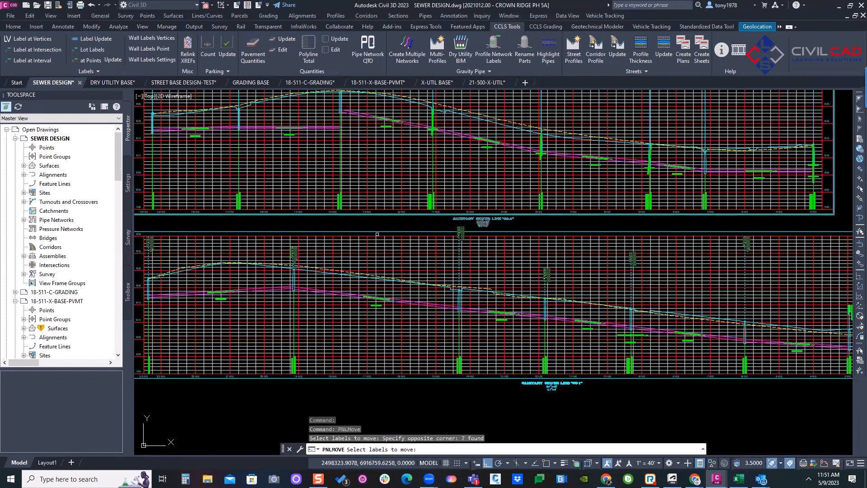
{"action": "key", "text": "Return"}
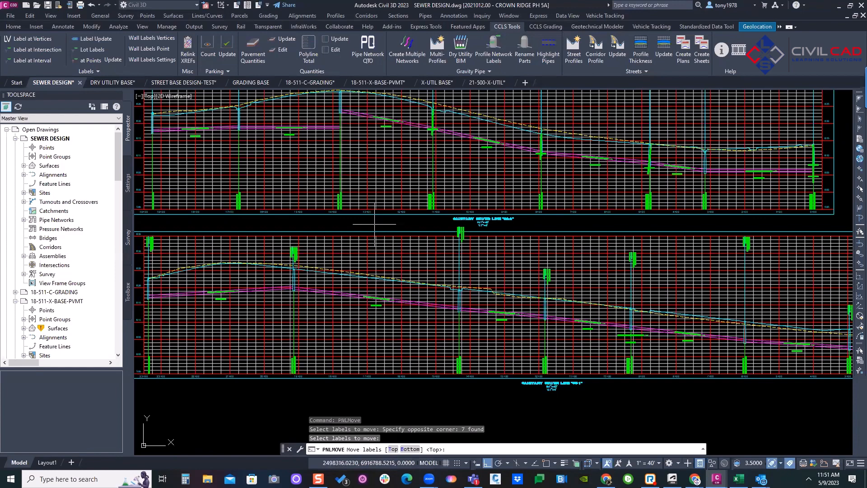
{"action": "type", "text": "T"}
{"action": "key", "text": "Return"}
{"action": "key", "text": "Return"}
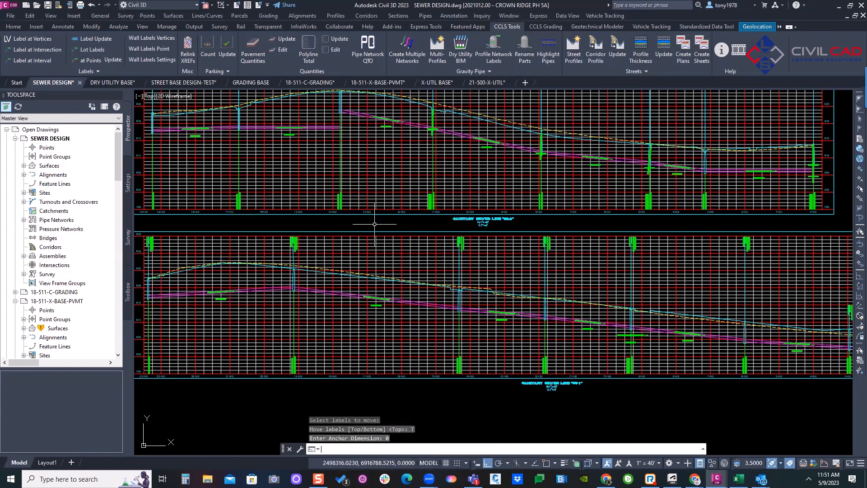
Check the alignment of the upper structure labels along the whole of profile view SS-1
{"action": "middle_click_drag", "start_coordinate": [219, 250], "coordinate": [350, 263]}
{"action": "scroll", "coordinate": [303, 274], "scroll_direction": "up", "scroll_amount": 2}
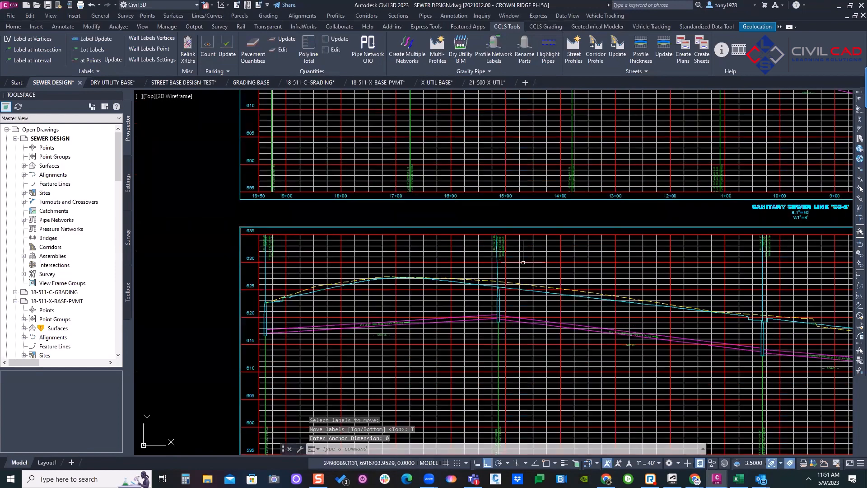
{"action": "middle_click_drag", "start_coordinate": [524, 252], "coordinate": [271, 257]}
{"action": "middle_click_drag", "start_coordinate": [585, 248], "coordinate": [418, 267]}
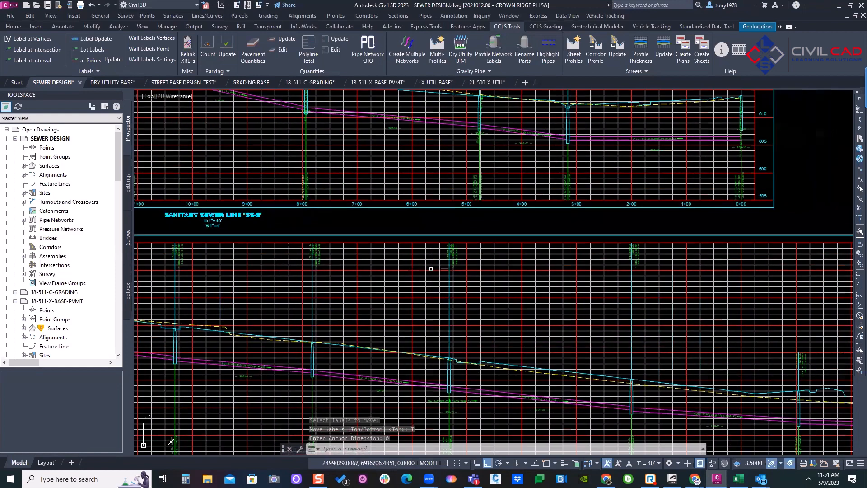
{"action": "scroll", "coordinate": [445, 267], "scroll_direction": "down", "scroll_amount": 1}
{"action": "middle_click_drag", "start_coordinate": [656, 265], "coordinate": [613, 262]}
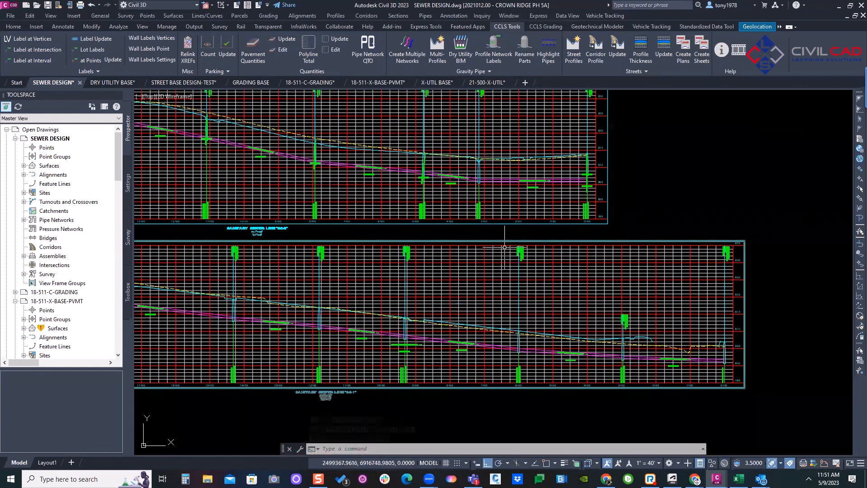
Look over the labelled sewer profile views from SS-1 up to SS-8, including SS-6, and the sewer network in plan
{"action": "middle_click_drag", "start_coordinate": [240, 259], "coordinate": [448, 241]}
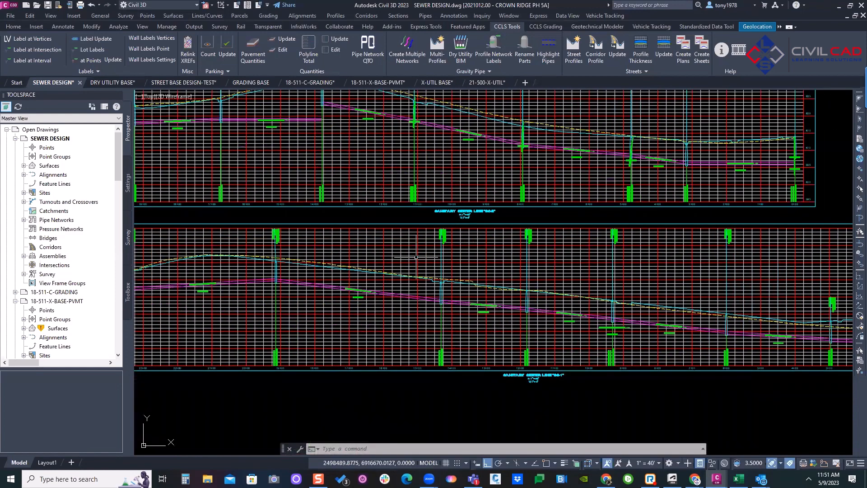
{"action": "scroll", "coordinate": [482, 213], "scroll_direction": "down", "scroll_amount": 4}
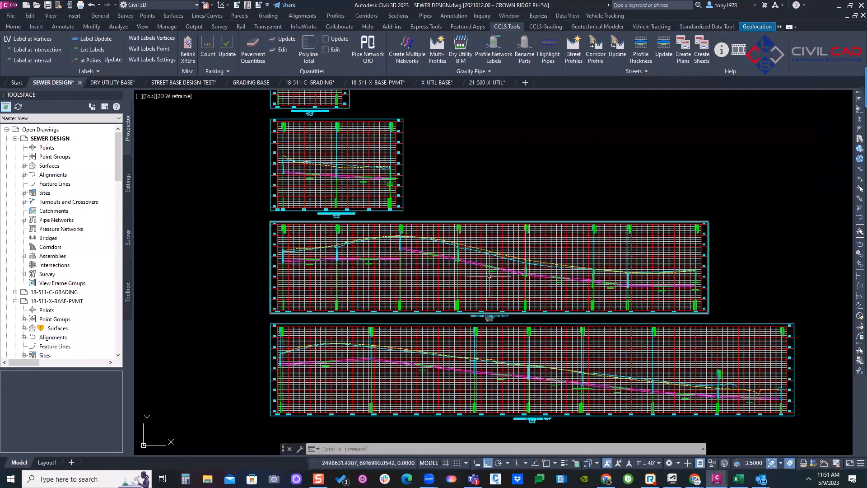
{"action": "middle_click_drag", "start_coordinate": [472, 201], "coordinate": [455, 215]}
{"action": "scroll", "coordinate": [455, 215], "scroll_direction": "down", "scroll_amount": 3}
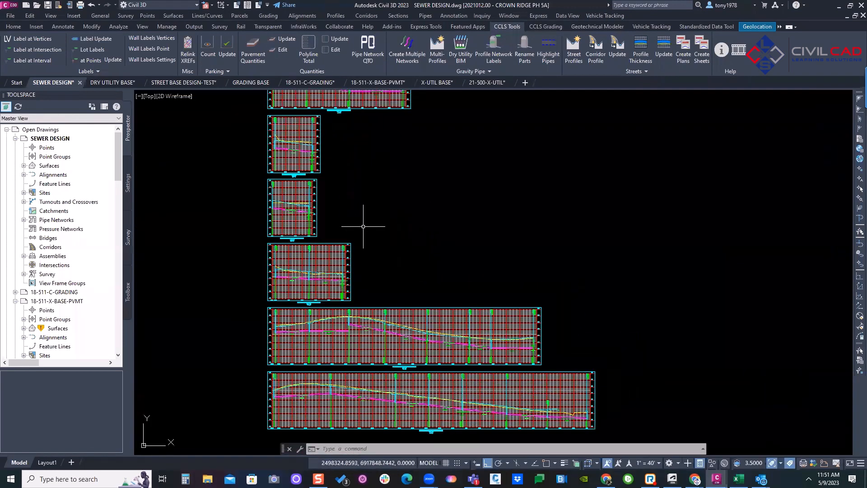
{"action": "middle_click_drag", "start_coordinate": [368, 229], "coordinate": [300, 188]}
{"action": "middle_click_drag", "start_coordinate": [287, 152], "coordinate": [281, 213]}
{"action": "mouse_move", "coordinate": [284, 167]}
{"action": "middle_mouse_down"}
{"action": "mouse_move", "coordinate": [272, 242]}
{"action": "mouse_move", "coordinate": [283, 193]}
{"action": "middle_mouse_up"}
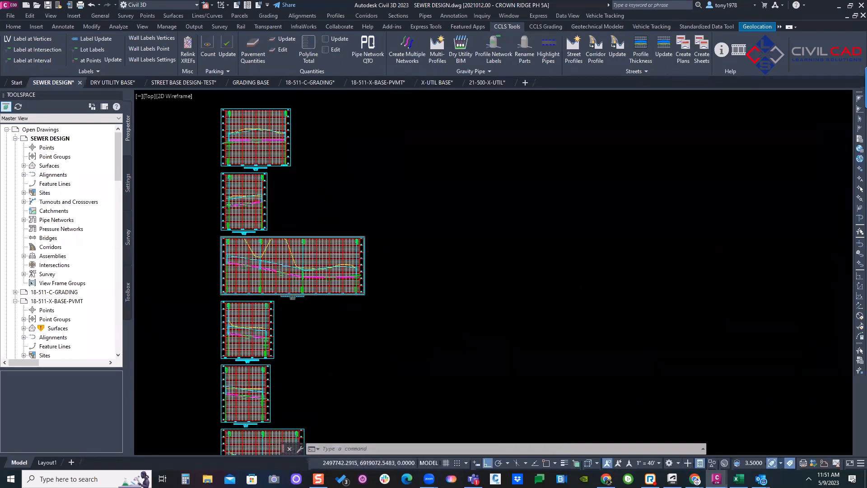
{"action": "scroll", "coordinate": [240, 240], "scroll_direction": "up", "scroll_amount": 4}
{"action": "scroll", "coordinate": [253, 239], "scroll_direction": "up", "scroll_amount": 2}
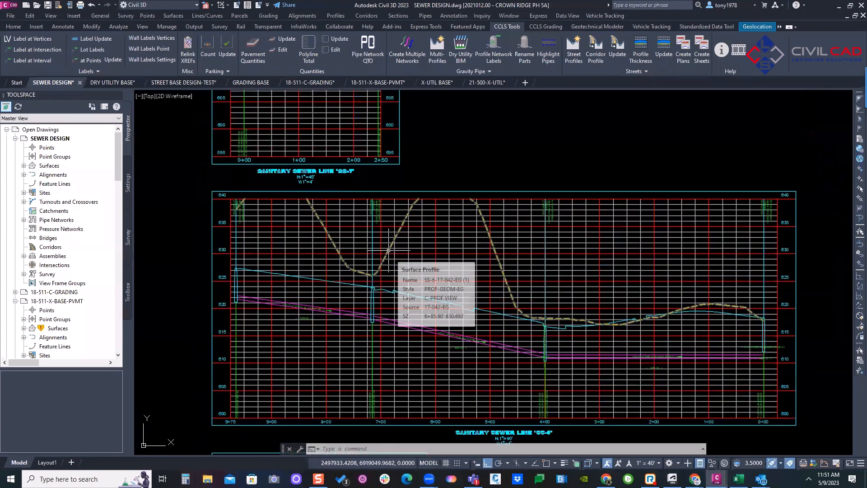
{"action": "scroll", "coordinate": [388, 250], "scroll_direction": "down", "scroll_amount": 2}
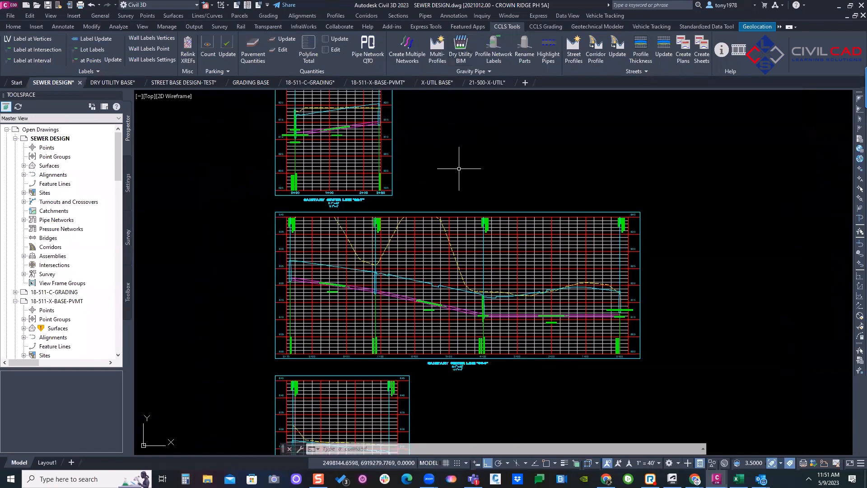
{"action": "scroll", "coordinate": [459, 169], "scroll_direction": "down", "scroll_amount": 5}
{"action": "scroll", "coordinate": [407, 229], "scroll_direction": "up", "scroll_amount": 3}
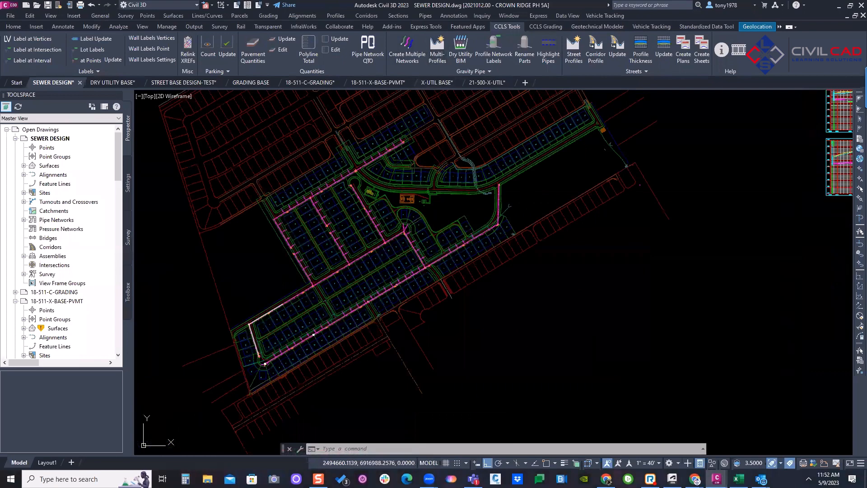
Review the alignments offered by CCLS Multi-Profiles, close it without creating anything, and look over the stacked profile views
{"action": "left_click", "coordinate": [437, 50]}
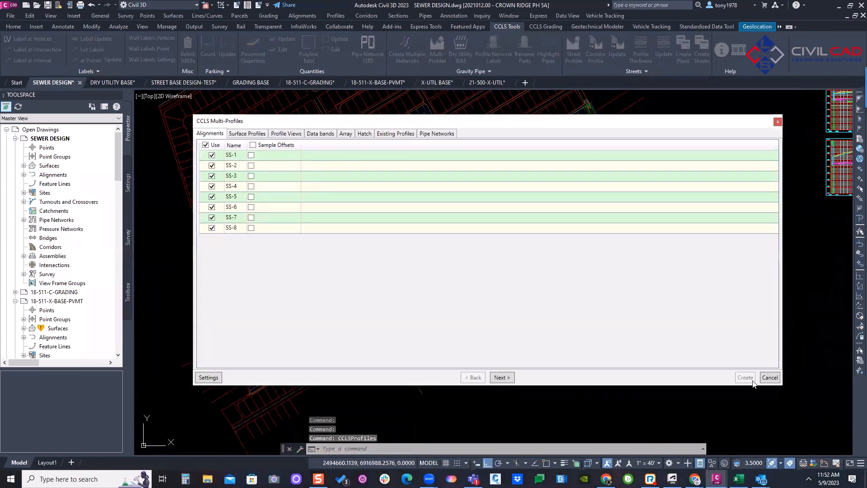
{"action": "left_click", "coordinate": [770, 378]}
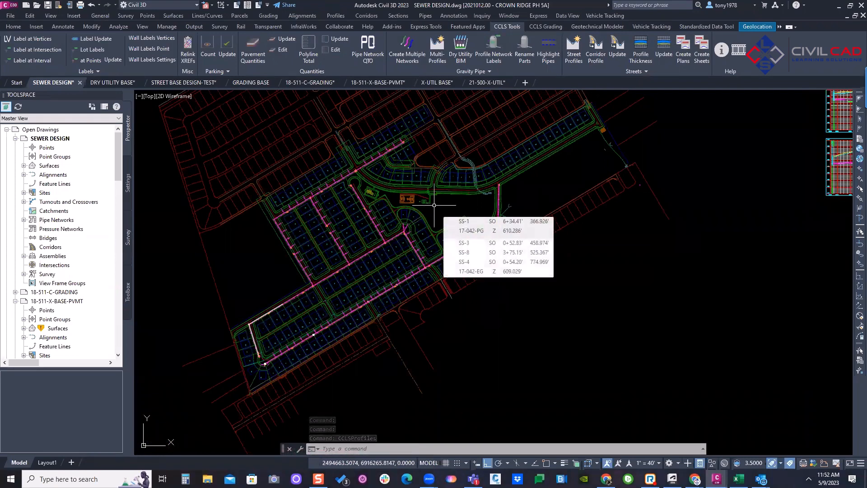
{"action": "scroll", "coordinate": [434, 205], "scroll_direction": "down", "scroll_amount": 2}
{"action": "middle_click_drag", "start_coordinate": [514, 206], "coordinate": [395, 251]}
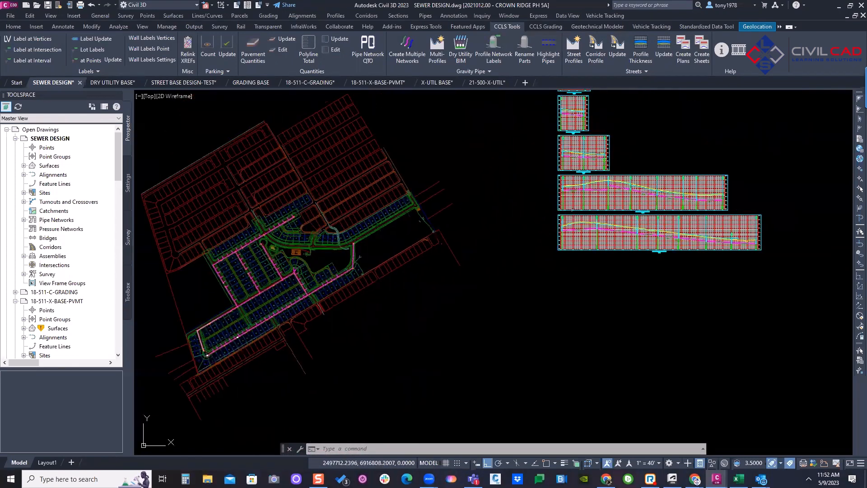
{"action": "scroll", "coordinate": [662, 176], "scroll_direction": "up", "scroll_amount": 4}
{"action": "middle_click_drag", "start_coordinate": [612, 187], "coordinate": [520, 255]}
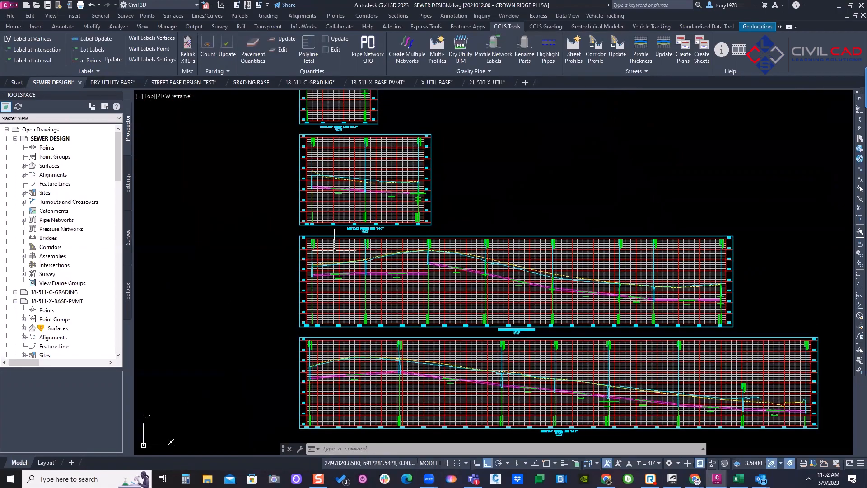
{"action": "scroll", "coordinate": [361, 254], "scroll_direction": "up", "scroll_amount": 2}
{"action": "scroll", "coordinate": [699, 299], "scroll_direction": "down", "scroll_amount": 3}
{"action": "scroll", "coordinate": [699, 299], "scroll_direction": "down", "scroll_amount": 2}
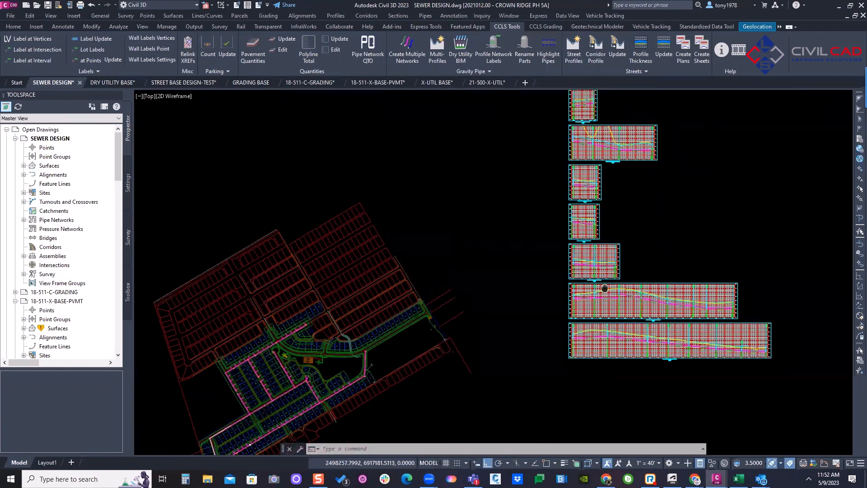
{"action": "middle_click_drag", "start_coordinate": [585, 192], "coordinate": [438, 197]}
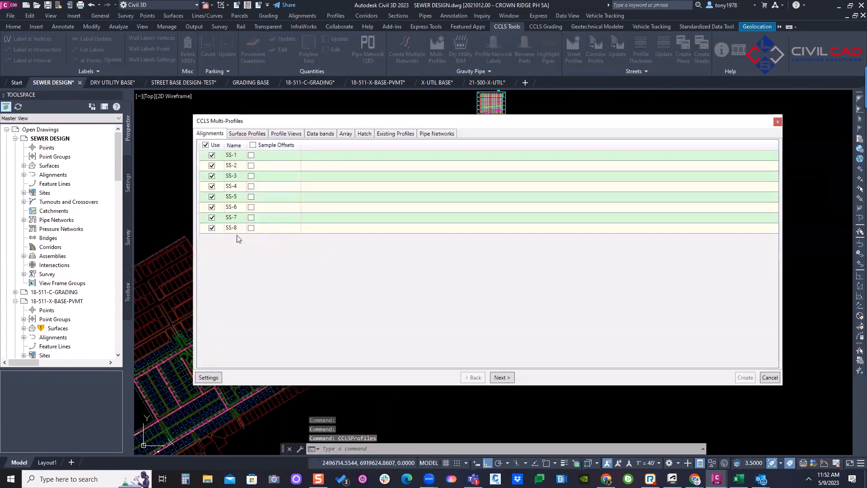
Review the Surface Profiles, Existing Profiles and Data bands settings of CCLS Multi-Profiles, and close it without creating profiles
{"action": "left_click", "coordinate": [246, 135]}
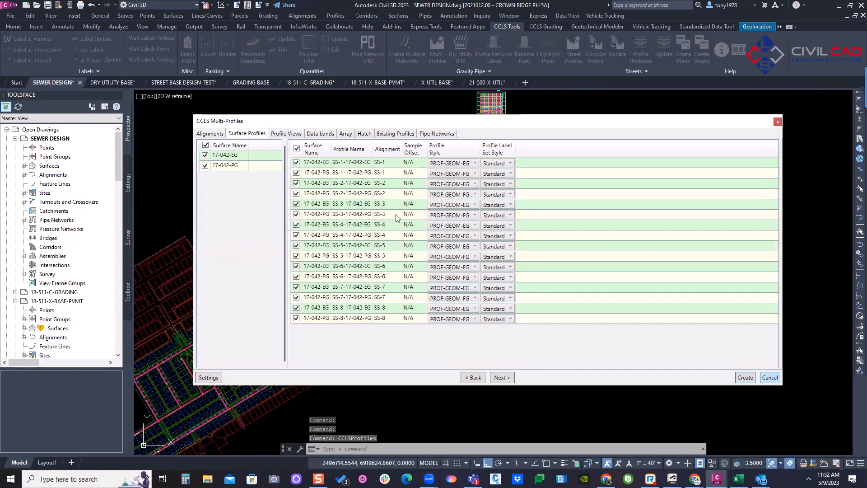
{"action": "left_click", "coordinate": [396, 134]}
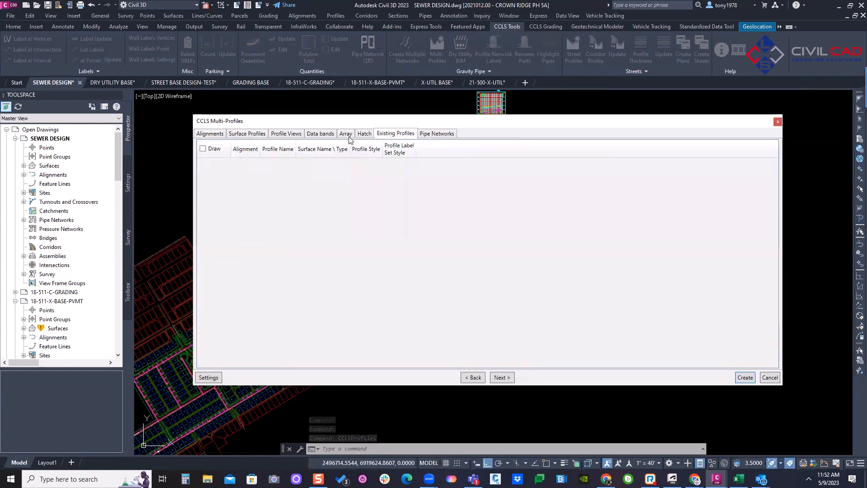
{"action": "left_click", "coordinate": [321, 134]}
{"action": "left_click", "coordinate": [409, 135]}
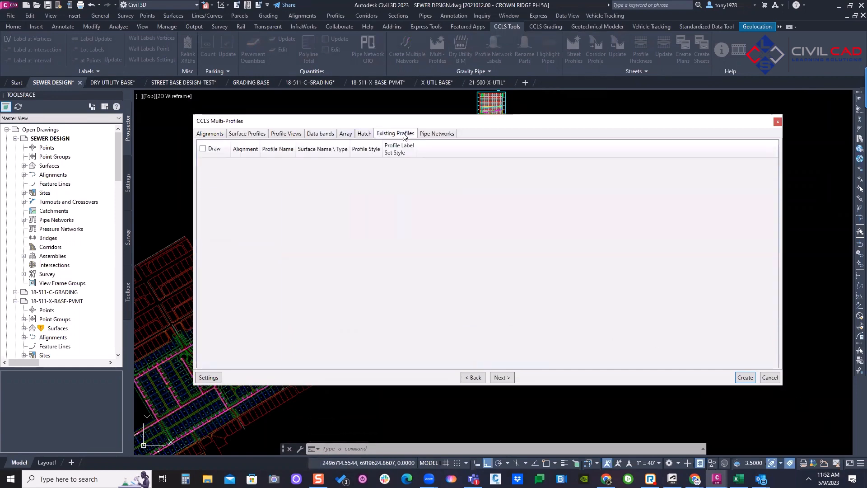
{"action": "left_click", "coordinate": [248, 134]}
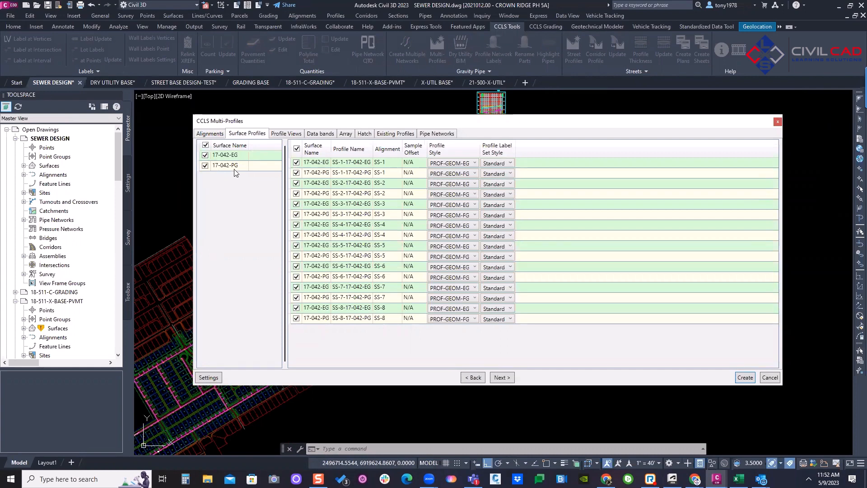
{"action": "left_click", "coordinate": [769, 378]}
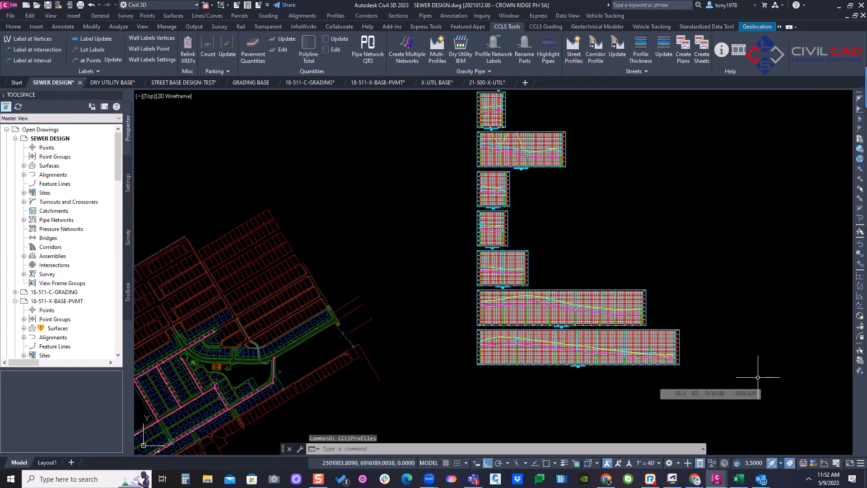
{"action": "scroll", "coordinate": [409, 213], "scroll_direction": "down", "scroll_amount": 3}
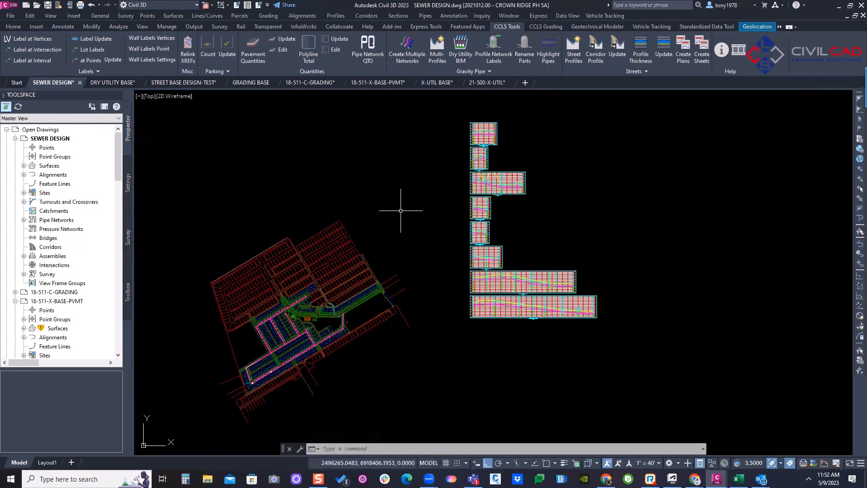
{"action": "middle_click_drag", "start_coordinate": [400, 211], "coordinate": [433, 199]}
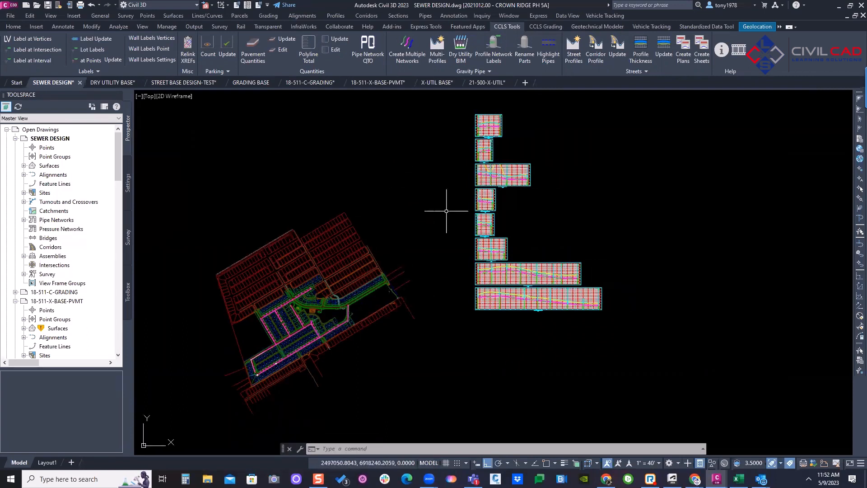
{"action": "key", "text": "Escape"}
{"action": "scroll", "coordinate": [311, 297], "scroll_direction": "up", "scroll_amount": 3}
{"action": "mouse_move", "coordinate": [312, 298]}
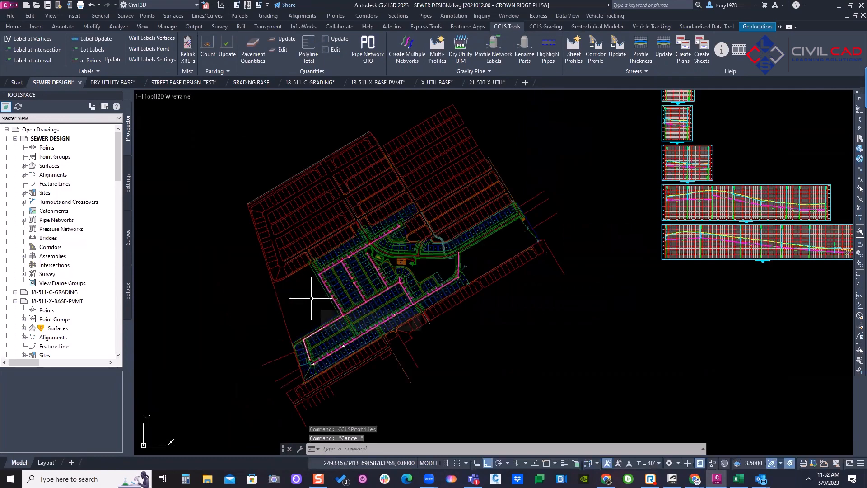
{"action": "scroll", "coordinate": [452, 228], "scroll_direction": "down", "scroll_amount": 2}
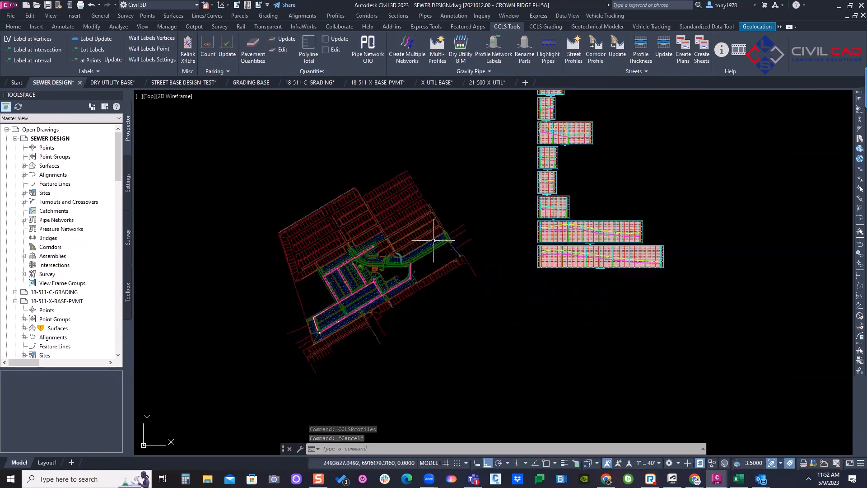
{"action": "mouse_move", "coordinate": [451, 229]}
{"action": "middle_mouse_down"}
{"action": "mouse_move", "coordinate": [470, 230]}
{"action": "mouse_move", "coordinate": [433, 233]}
{"action": "mouse_move", "coordinate": [347, 278]}
{"action": "middle_mouse_up"}
{"action": "key", "text": "Escape"}
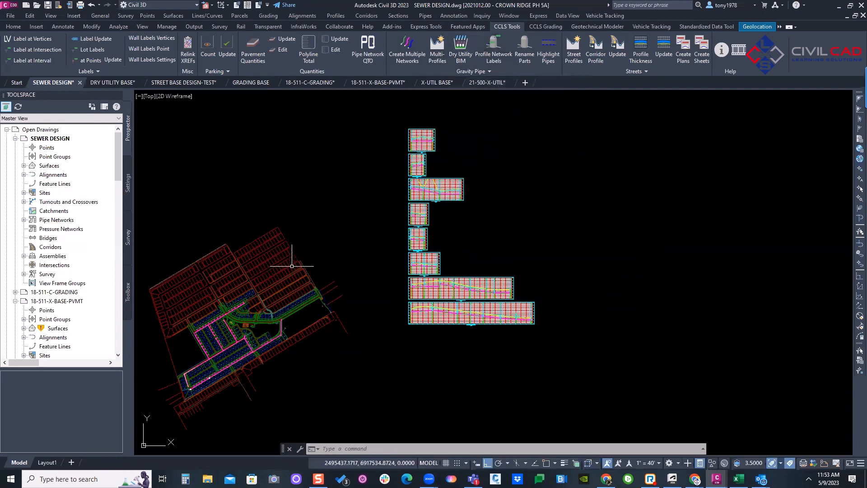
{"action": "middle_click_drag", "start_coordinate": [291, 265], "coordinate": [317, 252]}
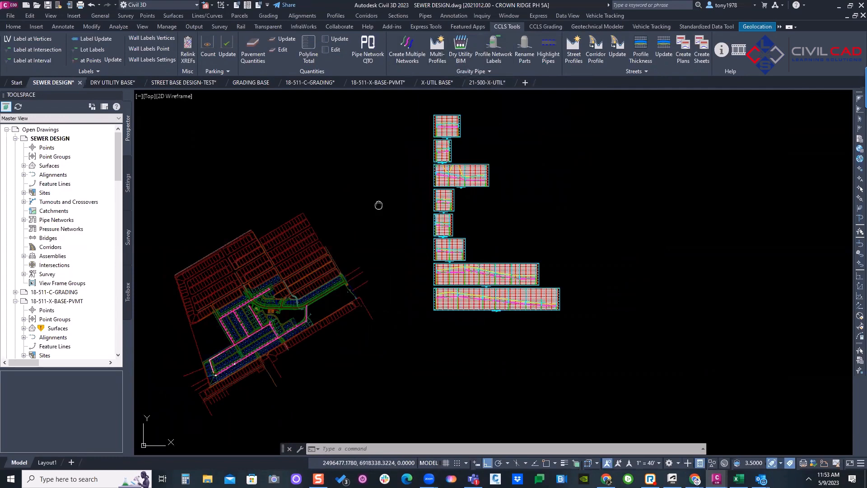
{"action": "middle_click_drag", "start_coordinate": [381, 209], "coordinate": [459, 186]}
{"action": "key", "text": "Escape"}
{"action": "key", "text": "Escape"}
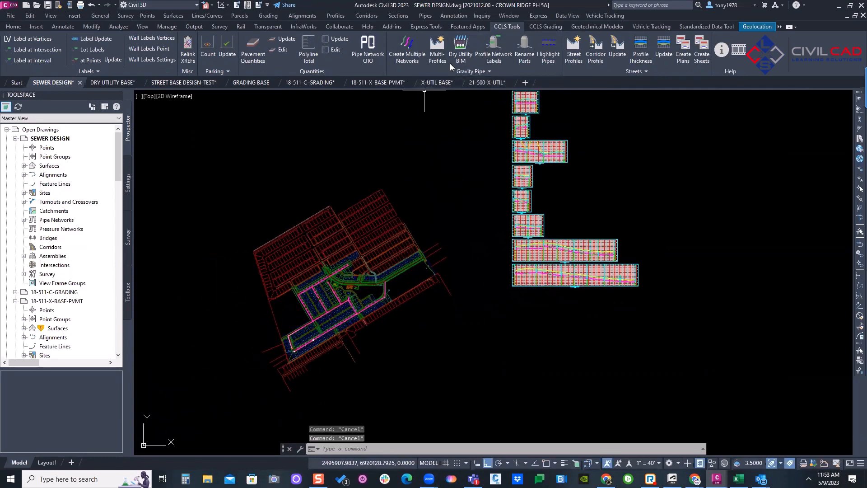
Use Rename Parts on the whole sewer network to change the "STD. 4' DIA. SSMH" description to "STD. 4' DIA. SSMH (PRECAST)"
{"action": "left_click", "coordinate": [521, 57]}
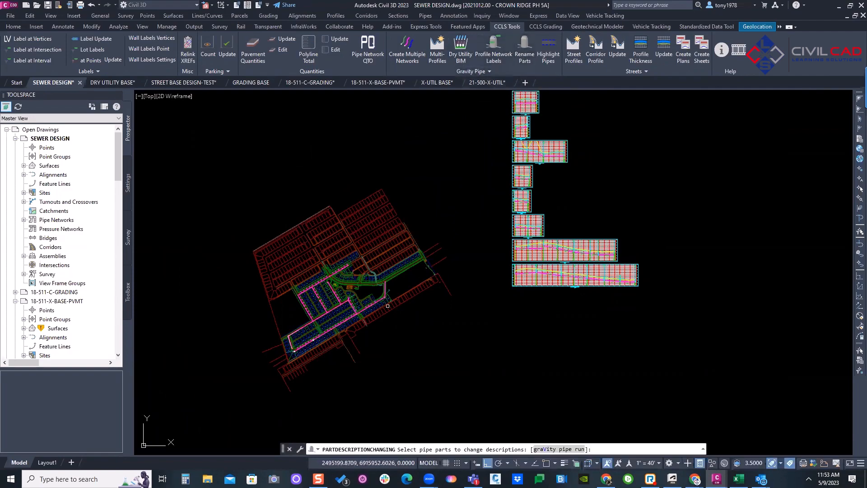
{"action": "scroll", "coordinate": [296, 299], "scroll_direction": "up", "scroll_amount": 6}
{"action": "middle_click_drag", "start_coordinate": [527, 309], "coordinate": [509, 267]}
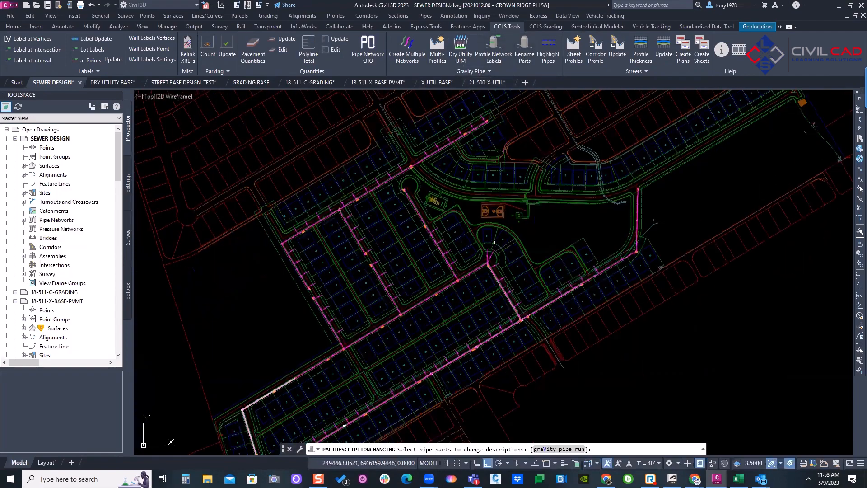
{"action": "left_click", "coordinate": [650, 117]}
{"action": "scroll", "coordinate": [359, 196], "scroll_direction": "down", "scroll_amount": 3}
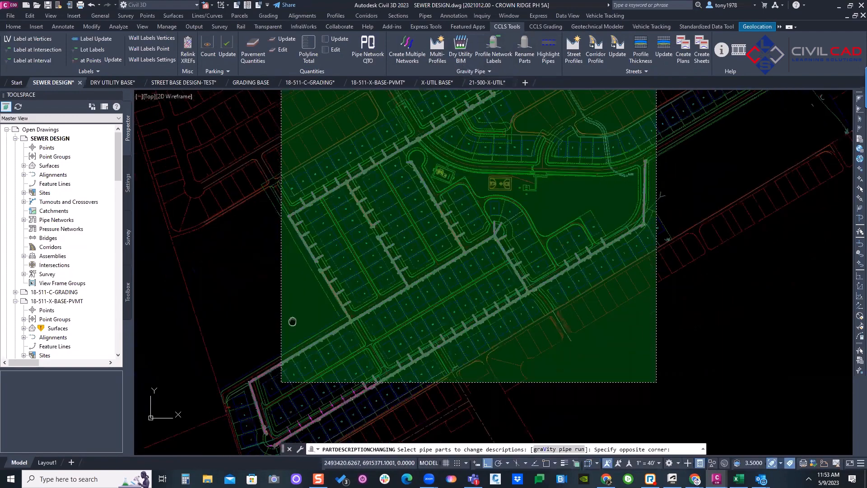
{"action": "left_click", "coordinate": [220, 407]}
{"action": "left_click", "coordinate": [550, 182]}
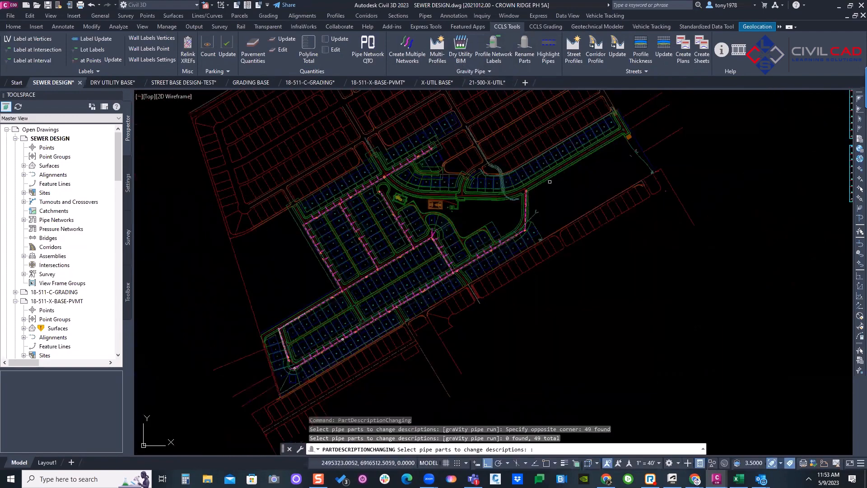
{"action": "left_click", "coordinate": [544, 203]}
{"action": "left_click", "coordinate": [499, 239]}
{"action": "right_click", "coordinate": [470, 210]}
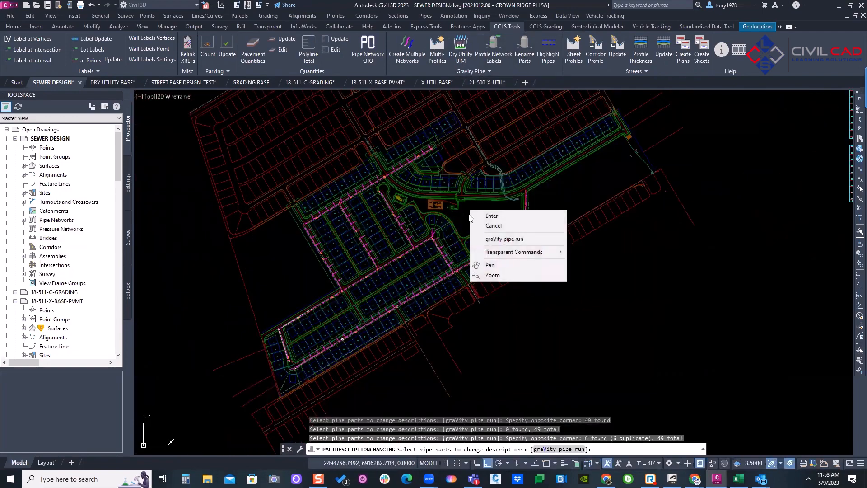
{"action": "left_click", "coordinate": [488, 216]}
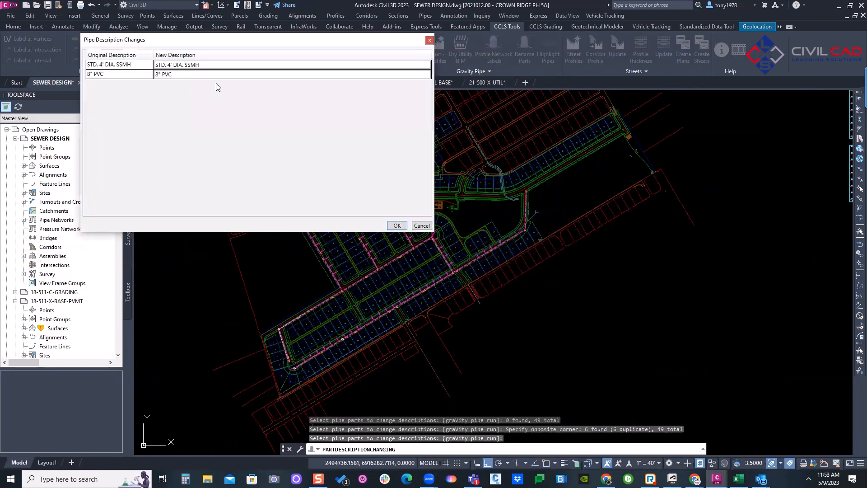
{"action": "left_click", "coordinate": [310, 126]}
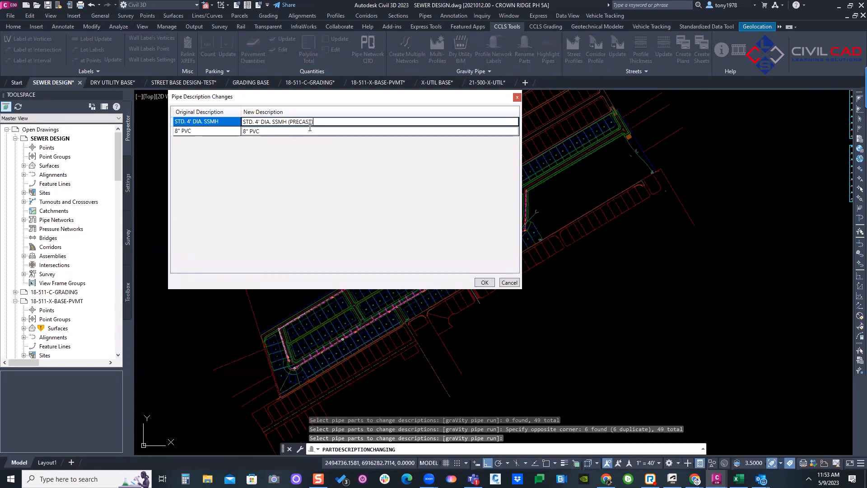
{"action": "left_click", "coordinate": [483, 283]}
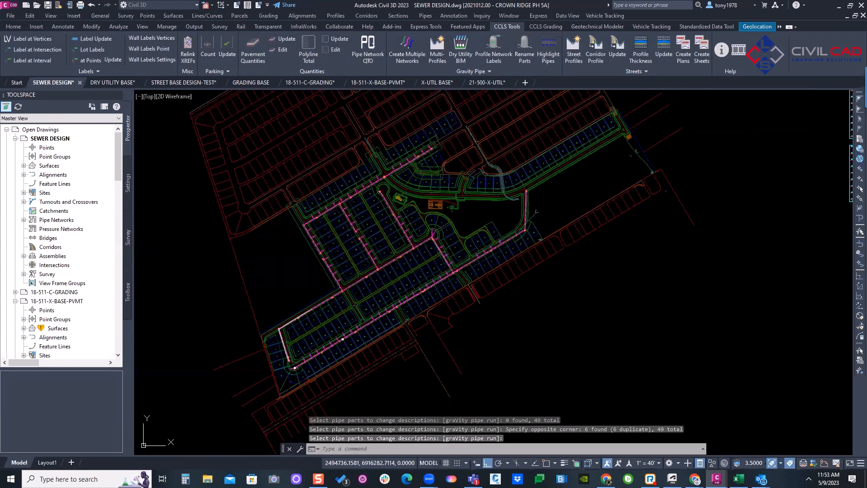
Check the description of the sewer manhole at the north end of the highlighted pipe run in its structure properties
{"action": "scroll", "coordinate": [445, 230], "scroll_direction": "up", "scroll_amount": 8}
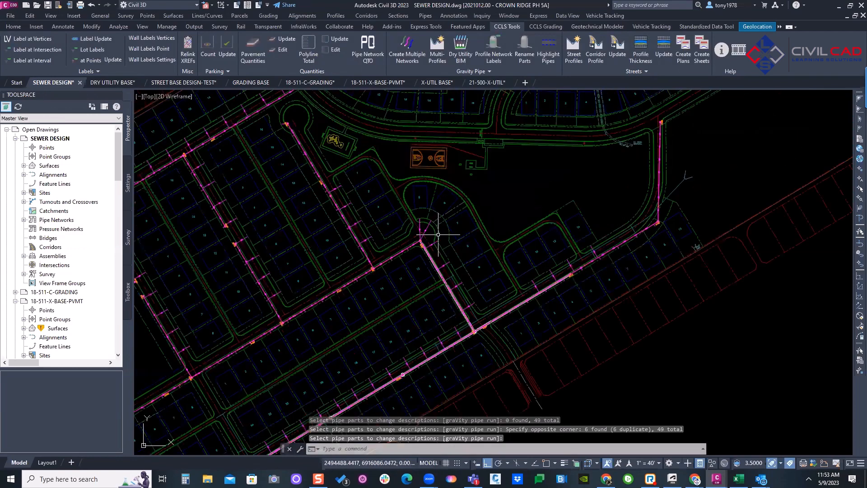
{"action": "key", "text": "Escape"}
{"action": "left_click", "coordinate": [368, 247]}
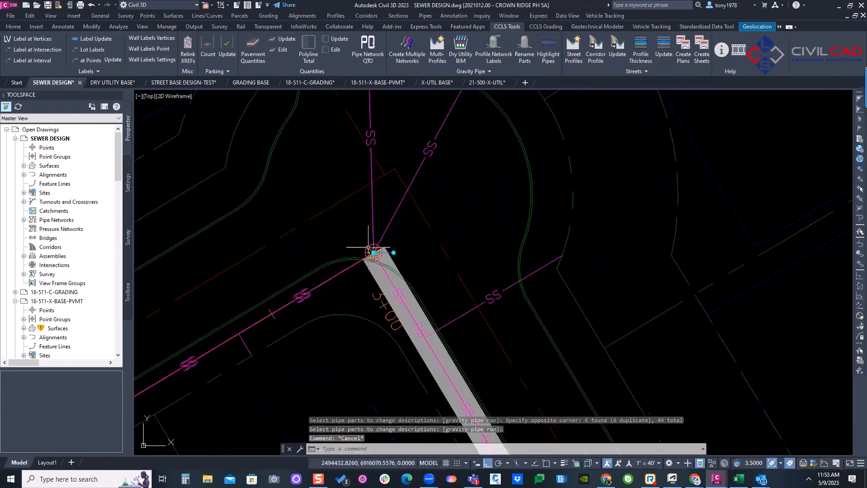
{"action": "right_click", "coordinate": [369, 247]}
{"action": "left_click", "coordinate": [352, 303]}
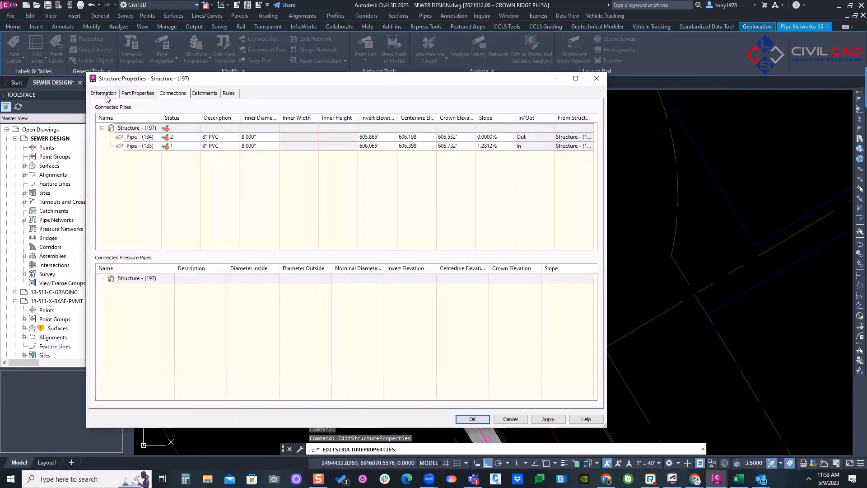
{"action": "left_click", "coordinate": [107, 94]}
{"action": "left_click", "coordinate": [186, 139]}
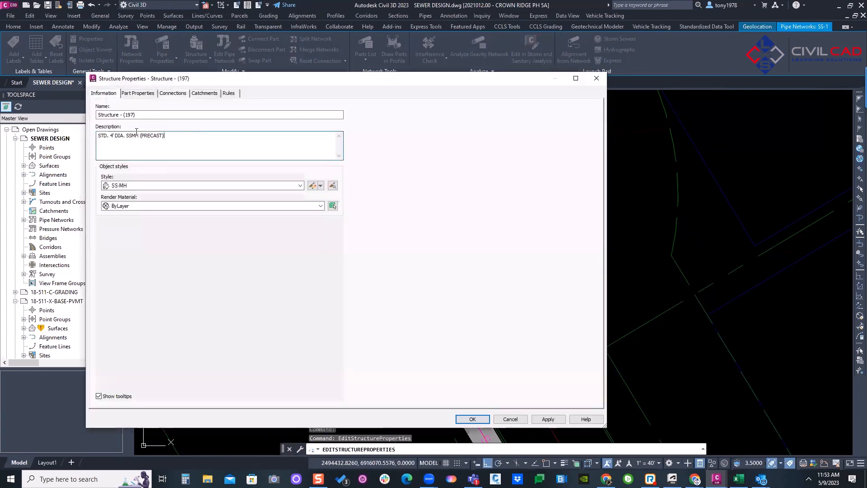
{"action": "key", "text": "Escape"}
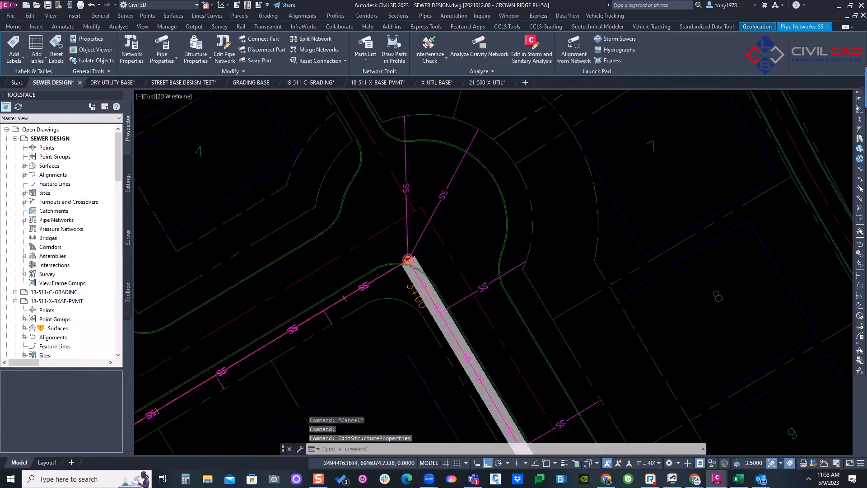
Inspect the manhole label in the SS-3 profile view for the renamed description
{"action": "scroll", "coordinate": [475, 193], "scroll_direction": "down", "scroll_amount": 10}
{"action": "scroll", "coordinate": [543, 202], "scroll_direction": "up", "scroll_amount": 10}
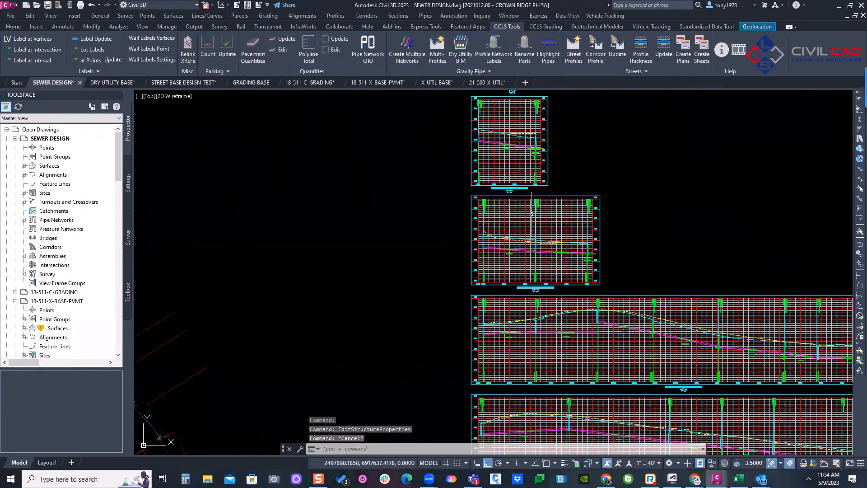
{"action": "scroll", "coordinate": [543, 202], "scroll_direction": "up", "scroll_amount": 5}
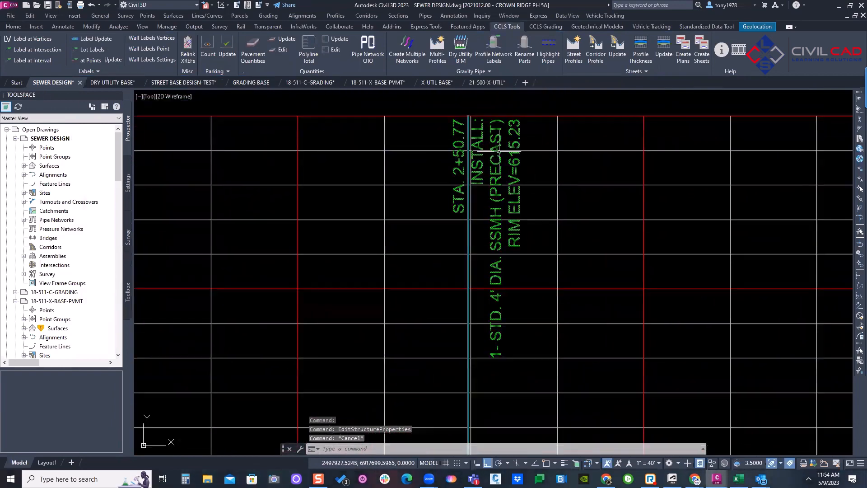
Use Rename Parts on the whole sewer network to change the 8" PVC description to 8" PVC (SDR-35)
{"action": "scroll", "coordinate": [538, 116], "scroll_direction": "down", "scroll_amount": 8}
{"action": "left_click", "coordinate": [525, 47]}
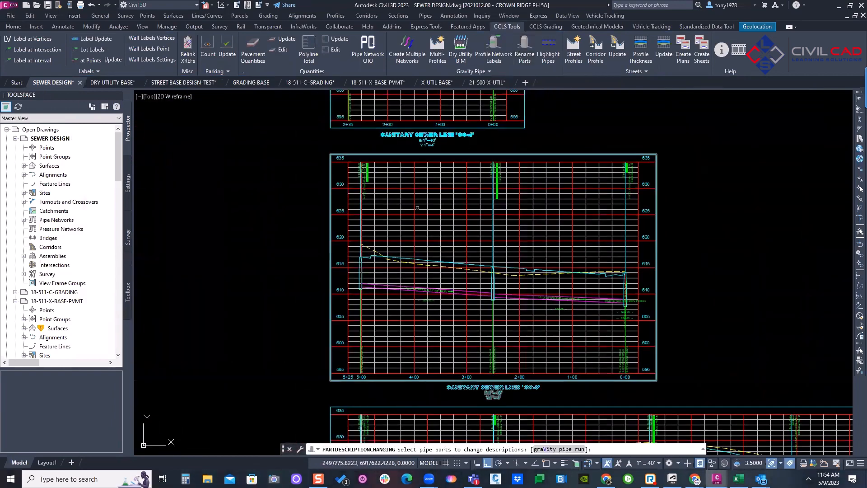
{"action": "scroll", "coordinate": [364, 255], "scroll_direction": "down", "scroll_amount": 5}
{"action": "scroll", "coordinate": [364, 256], "scroll_direction": "down", "scroll_amount": 4}
{"action": "middle_click_drag", "start_coordinate": [364, 256], "coordinate": [601, 168]}
{"action": "scroll", "coordinate": [329, 284], "scroll_direction": "up", "scroll_amount": 3}
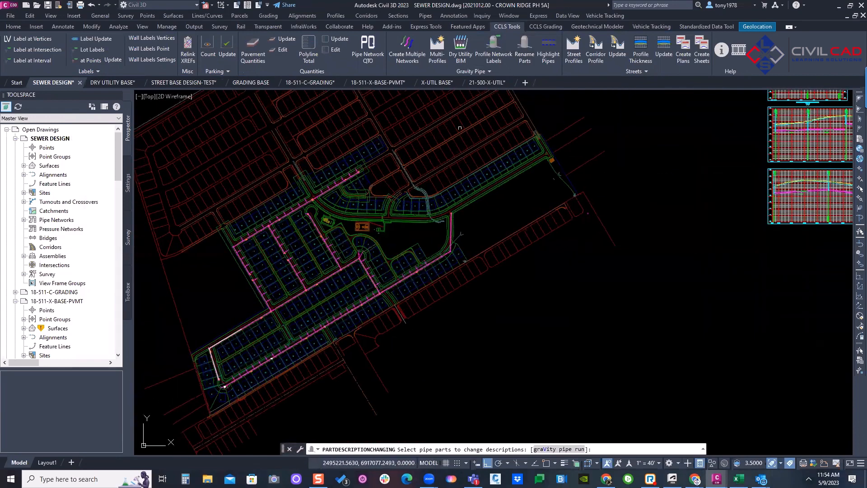
{"action": "left_click", "coordinate": [460, 128]}
{"action": "left_click", "coordinate": [167, 436]}
{"action": "right_click", "coordinate": [264, 257]}
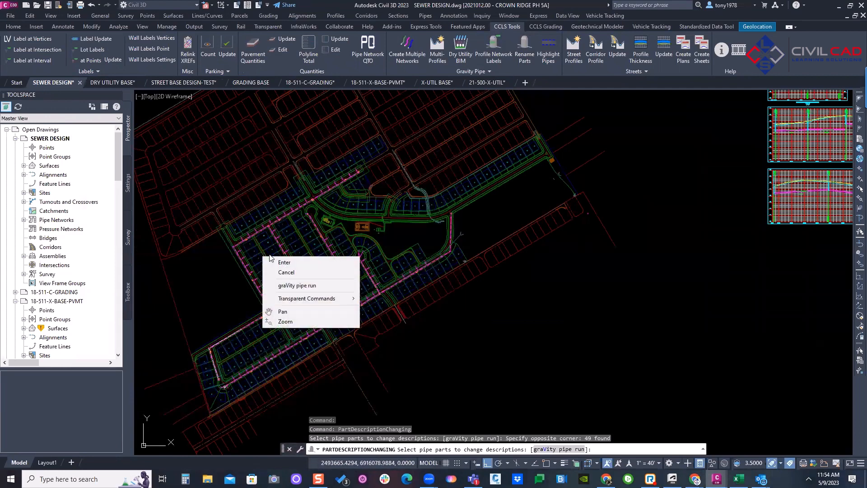
{"action": "left_click", "coordinate": [290, 264]}
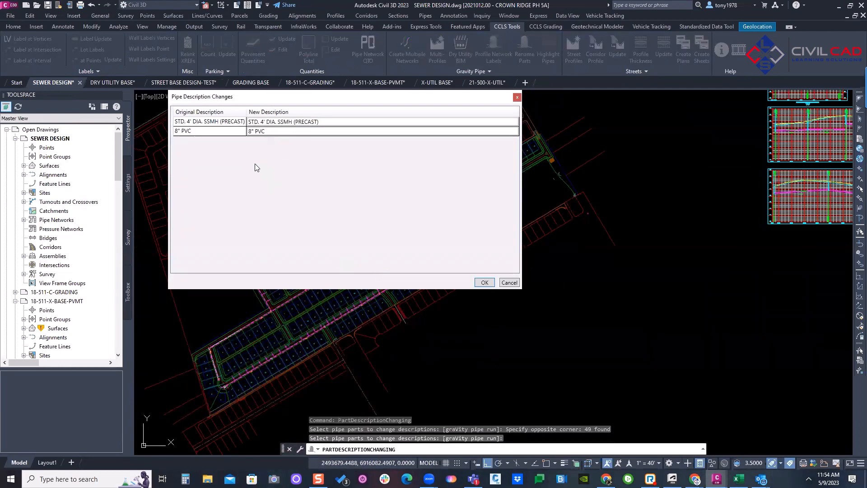
{"action": "left_click", "coordinate": [185, 133]}
{"action": "left_click", "coordinate": [272, 133]}
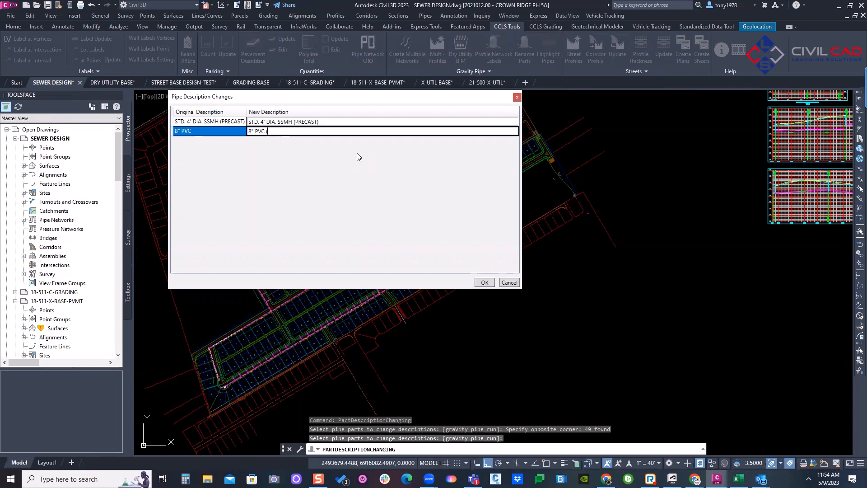
{"action": "type", "text": "DR-35)"}
{"action": "left_click", "coordinate": [483, 283]}
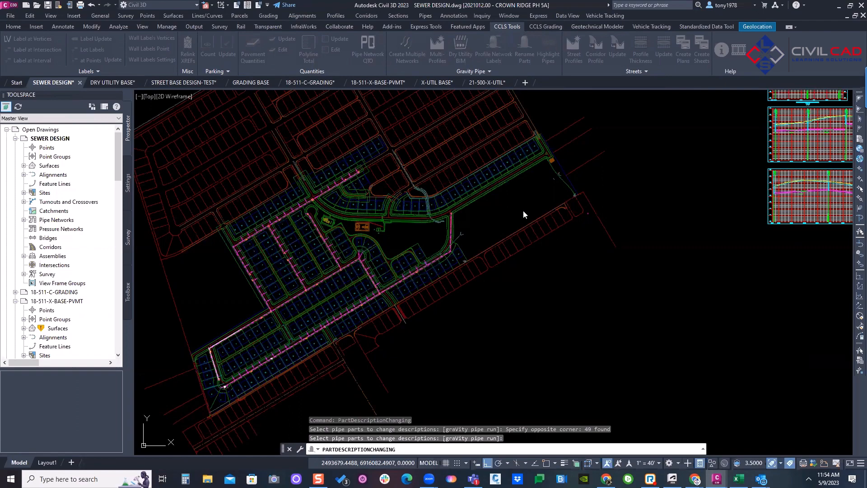
Examine the pipe size, material and slope labels in the SS-2 profile view
{"action": "middle_click_drag", "start_coordinate": [805, 148], "coordinate": [506, 228]}
{"action": "scroll", "coordinate": [588, 206], "scroll_direction": "up", "scroll_amount": 10}
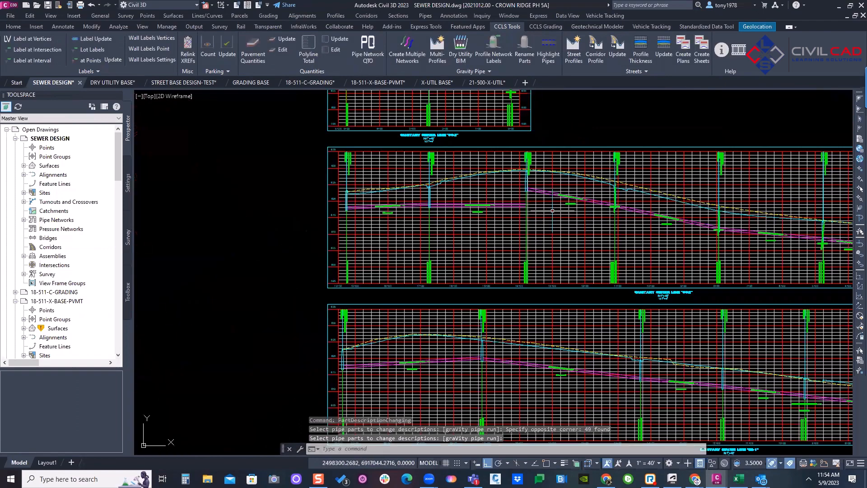
{"action": "middle_click_drag", "start_coordinate": [419, 198], "coordinate": [431, 192]}
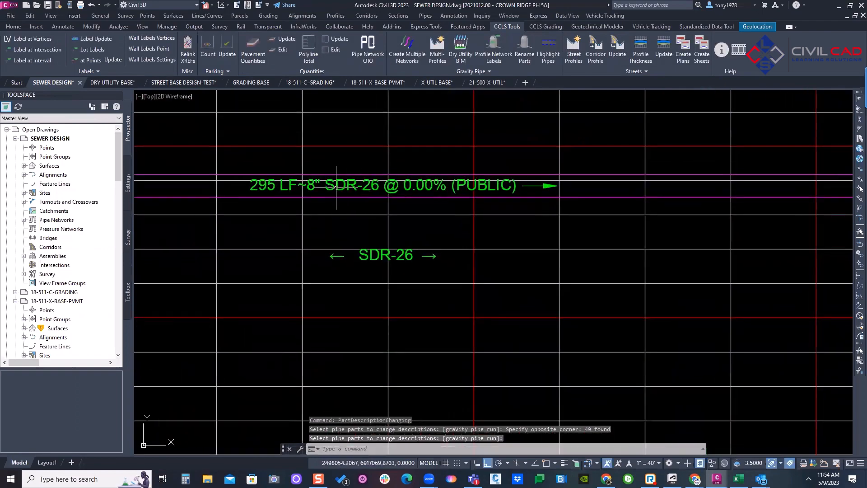
{"action": "scroll", "coordinate": [325, 181], "scroll_direction": "down", "scroll_amount": 2}
{"action": "scroll", "coordinate": [325, 182], "scroll_direction": "up", "scroll_amount": 2}
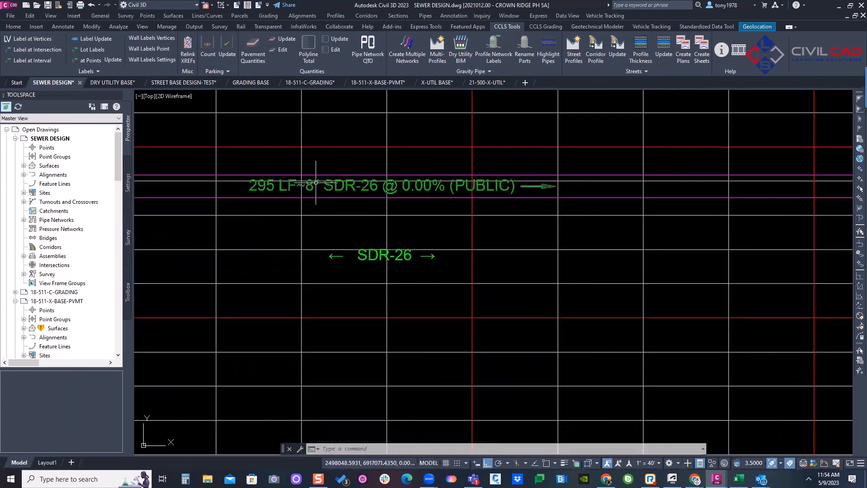
{"action": "scroll", "coordinate": [367, 192], "scroll_direction": "down", "scroll_amount": 5}
{"action": "scroll", "coordinate": [367, 192], "scroll_direction": "down", "scroll_amount": 5}
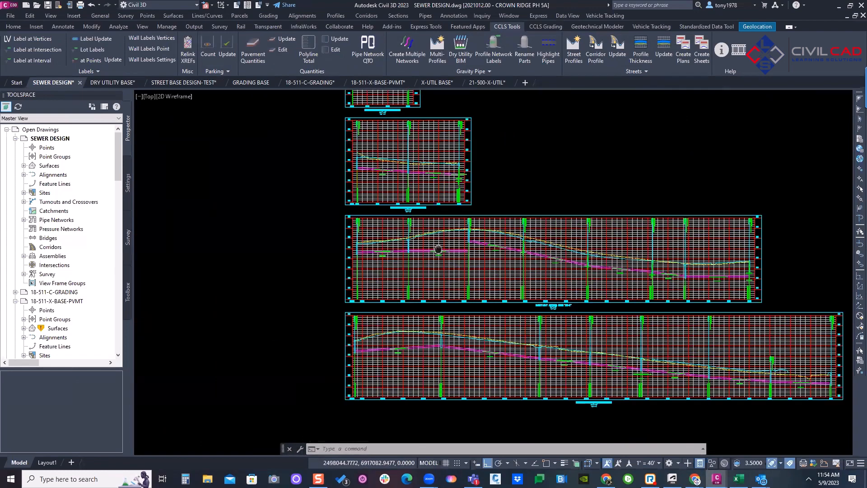
Examine the pipe and material labels along both runs of the SS-3 profile view, including the arrowed material labels
{"action": "scroll", "coordinate": [451, 226], "scroll_direction": "up", "scroll_amount": 3}
{"action": "scroll", "coordinate": [589, 186], "scroll_direction": "up", "scroll_amount": 4}
{"action": "scroll", "coordinate": [588, 186], "scroll_direction": "up", "scroll_amount": 5}
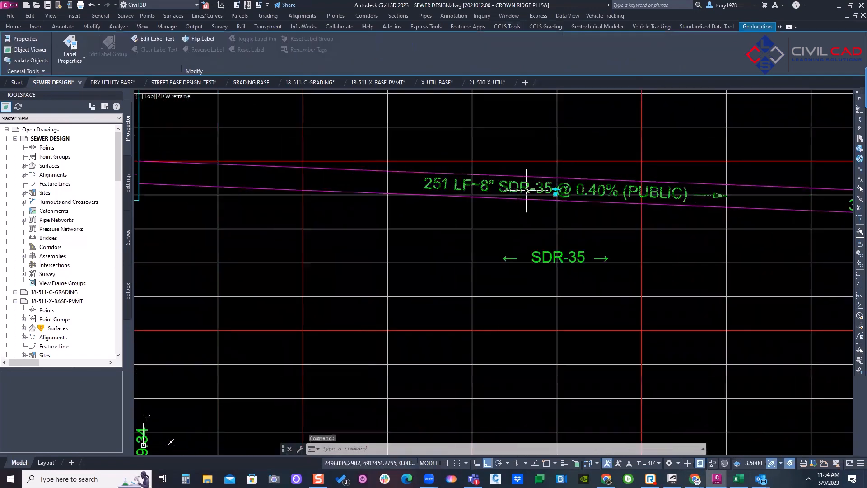
{"action": "key", "text": "Escape"}
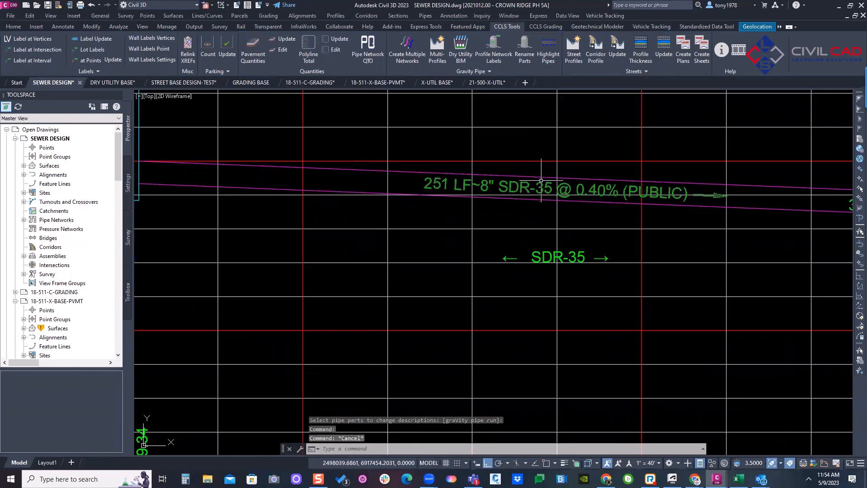
{"action": "scroll", "coordinate": [428, 217], "scroll_direction": "down", "scroll_amount": 6}
{"action": "scroll", "coordinate": [429, 216], "scroll_direction": "up", "scroll_amount": 8}
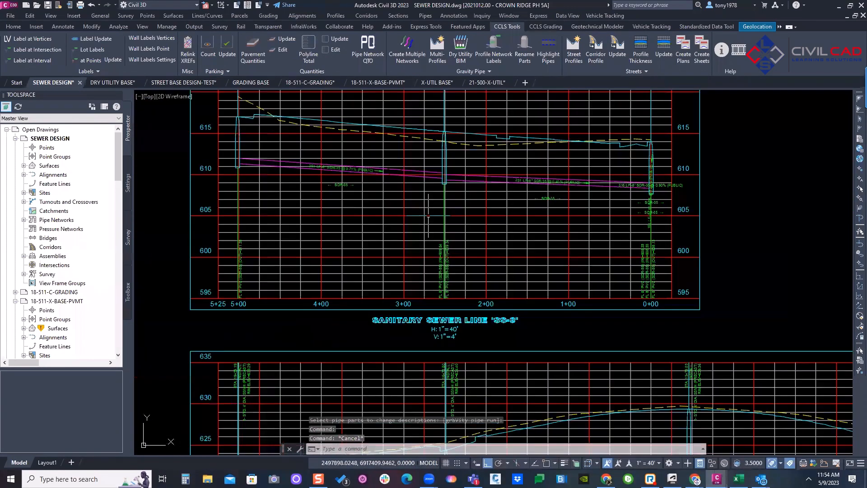
{"action": "left_click", "coordinate": [368, 189]}
{"action": "middle_click_drag", "start_coordinate": [368, 190], "coordinate": [424, 279]}
{"action": "key", "text": "Escape"}
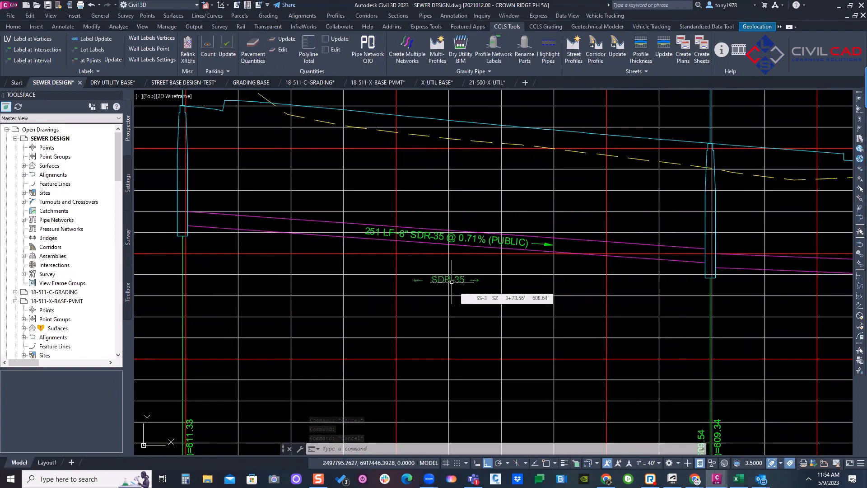
{"action": "scroll", "coordinate": [451, 281], "scroll_direction": "down", "scroll_amount": 10}
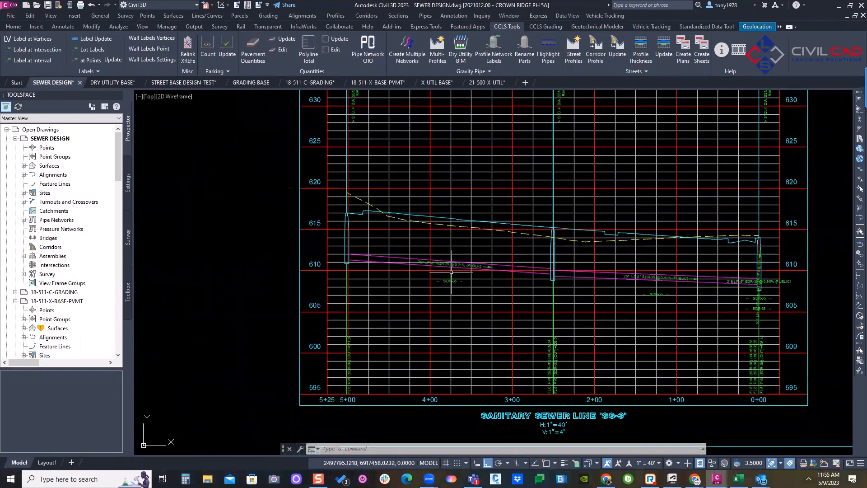
{"action": "key", "text": "Escape"}
{"action": "key", "text": "Escape"}
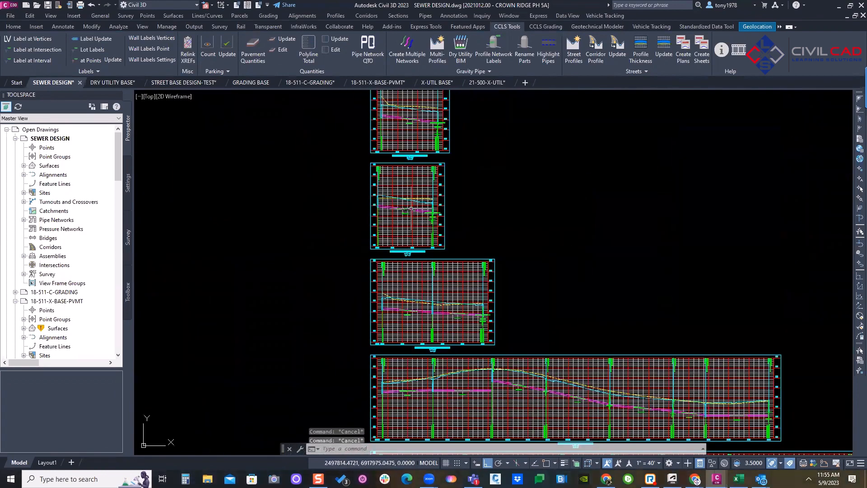
{"action": "scroll", "coordinate": [416, 270], "scroll_direction": "down", "scroll_amount": 3}
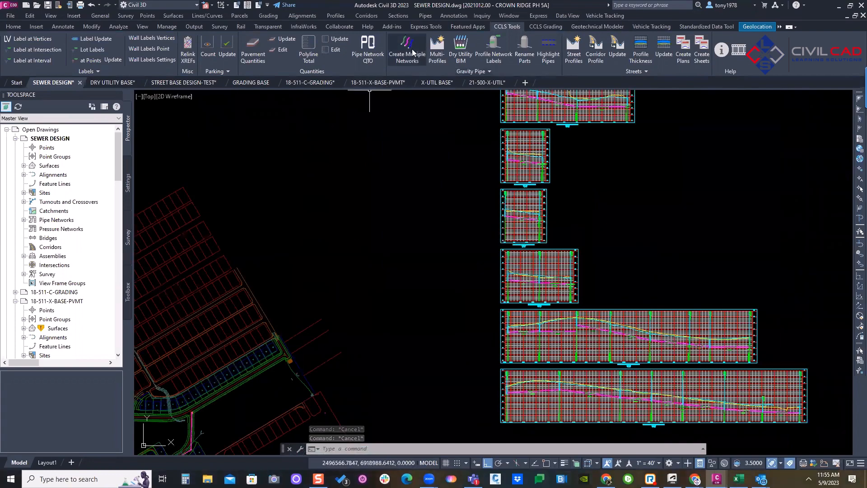
{"action": "scroll", "coordinate": [472, 124], "scroll_direction": "down", "scroll_amount": 5}
{"action": "scroll", "coordinate": [361, 260], "scroll_direction": "up", "scroll_amount": 2}
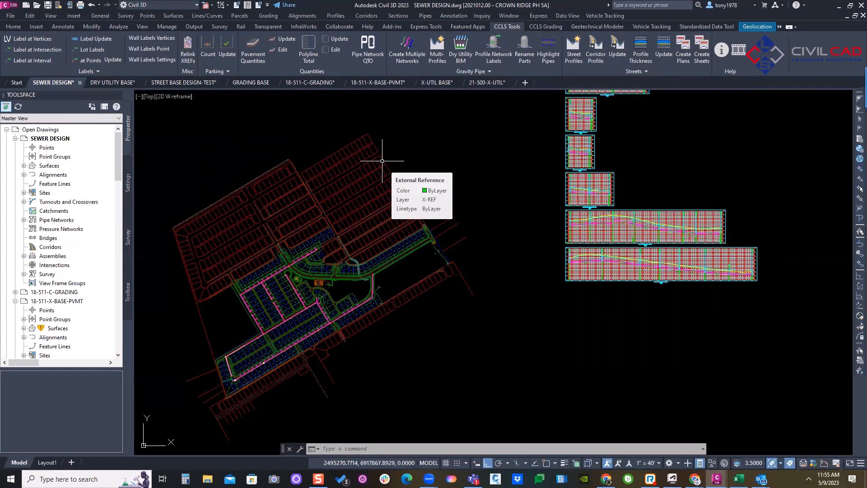
{"action": "middle_click_drag", "start_coordinate": [384, 172], "coordinate": [385, 183]}
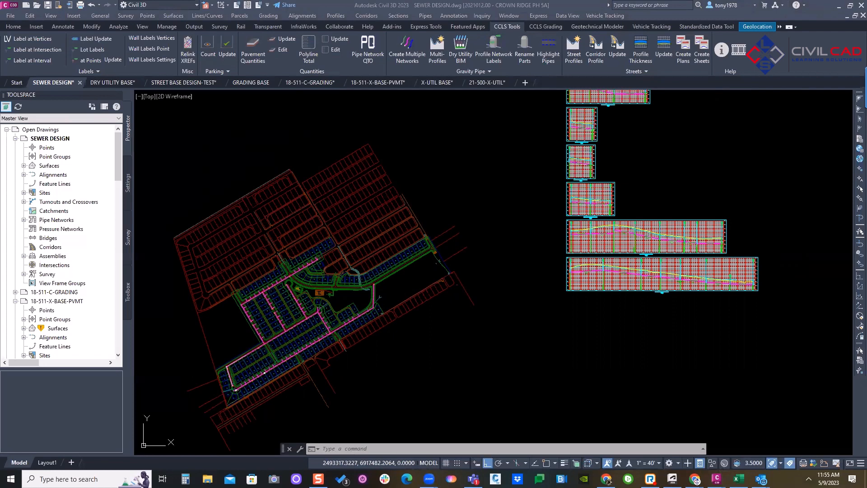
{"action": "middle_click_drag", "start_coordinate": [502, 187], "coordinate": [513, 184]}
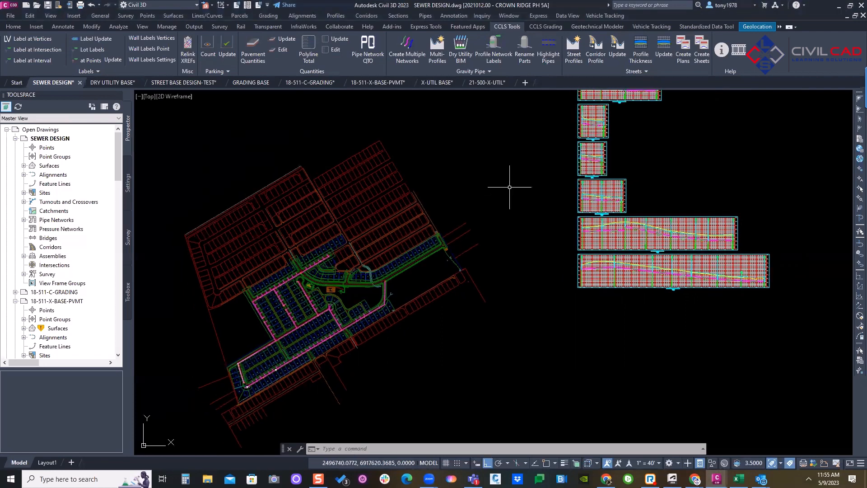
{"action": "key", "text": "Escape"}
{"action": "key", "text": "Escape"}
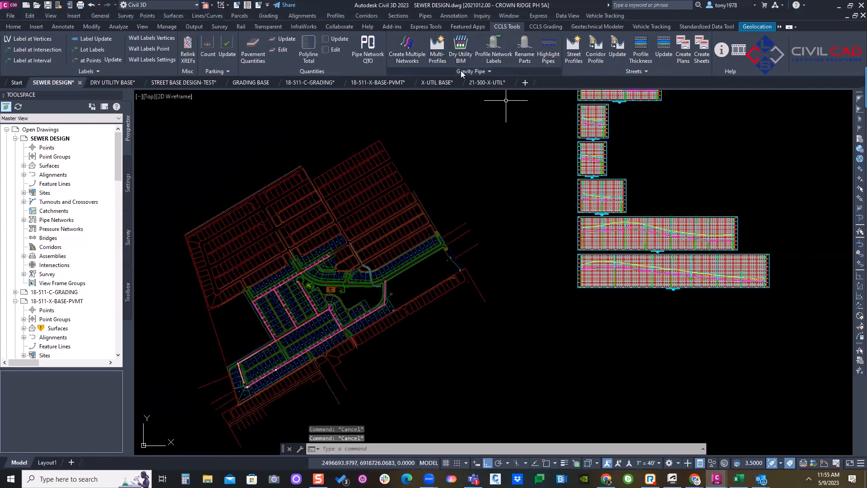
{"action": "mouse_move", "coordinate": [496, 227]}
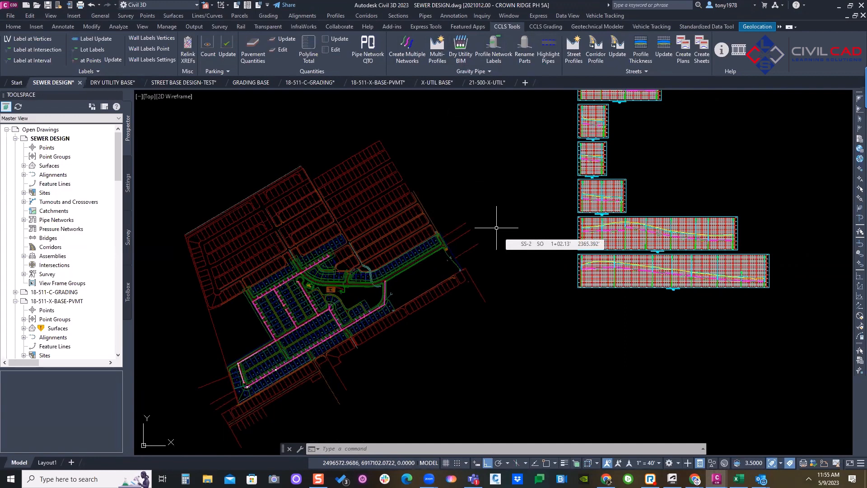
{"action": "middle_click_drag", "start_coordinate": [397, 289], "coordinate": [504, 255]}
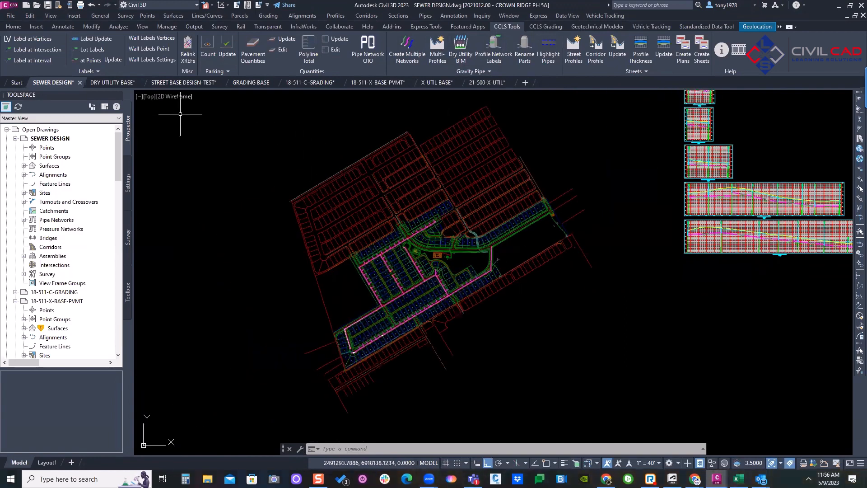
Switch to the DRY UTILITY BASE drawing, select the C-UTIL-GAS-PIPE polyline and examine its route through the subdivision
{"action": "left_click", "coordinate": [106, 85]}
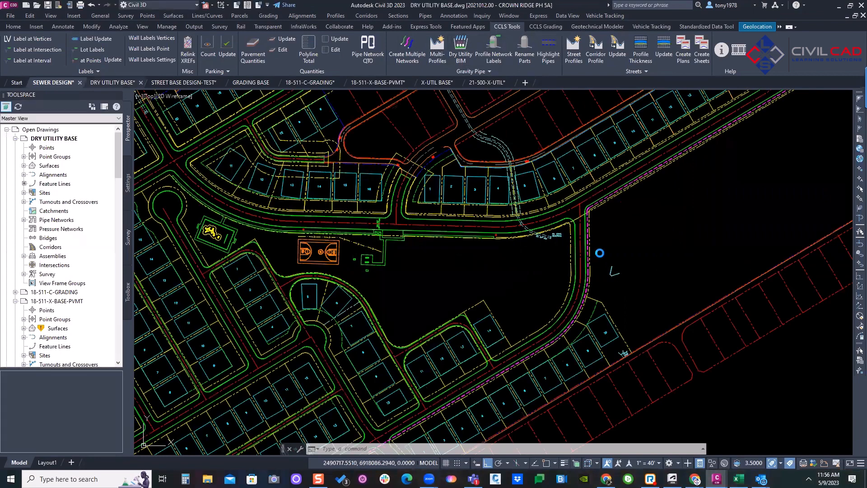
{"action": "scroll", "coordinate": [585, 221], "scroll_direction": "up", "scroll_amount": 2}
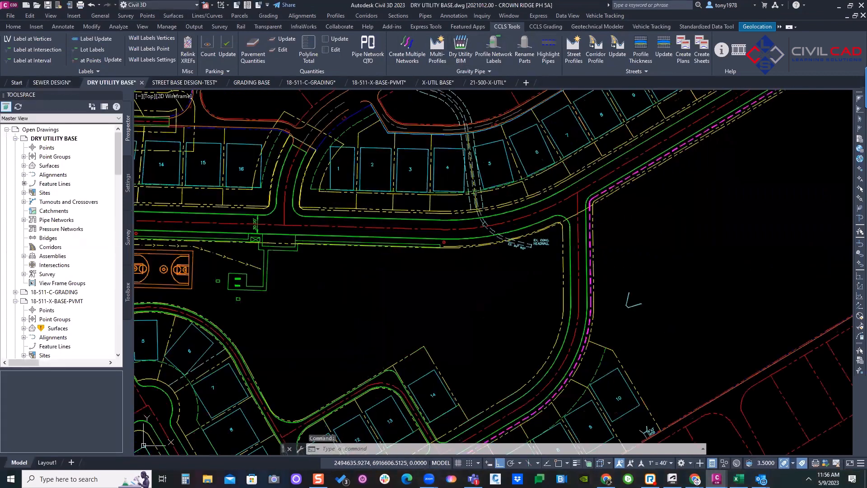
{"action": "left_click", "coordinate": [587, 216]}
{"action": "scroll", "coordinate": [507, 173], "scroll_direction": "down", "scroll_amount": 6}
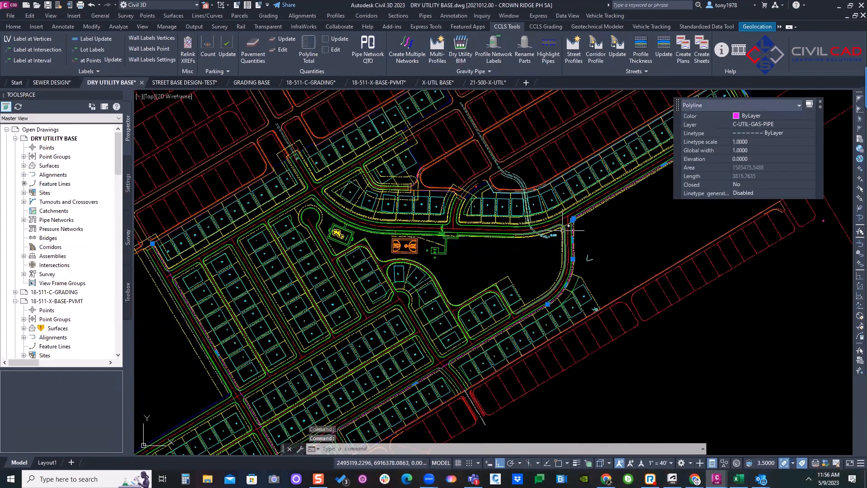
{"action": "scroll", "coordinate": [560, 150], "scroll_direction": "up", "scroll_amount": 4}
{"action": "scroll", "coordinate": [624, 176], "scroll_direction": "down", "scroll_amount": 4}
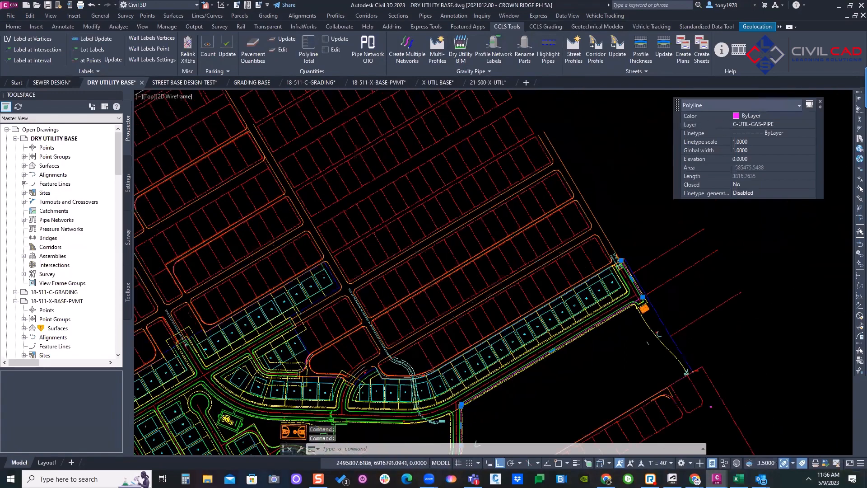
{"action": "scroll", "coordinate": [340, 354], "scroll_direction": "up", "scroll_amount": 4}
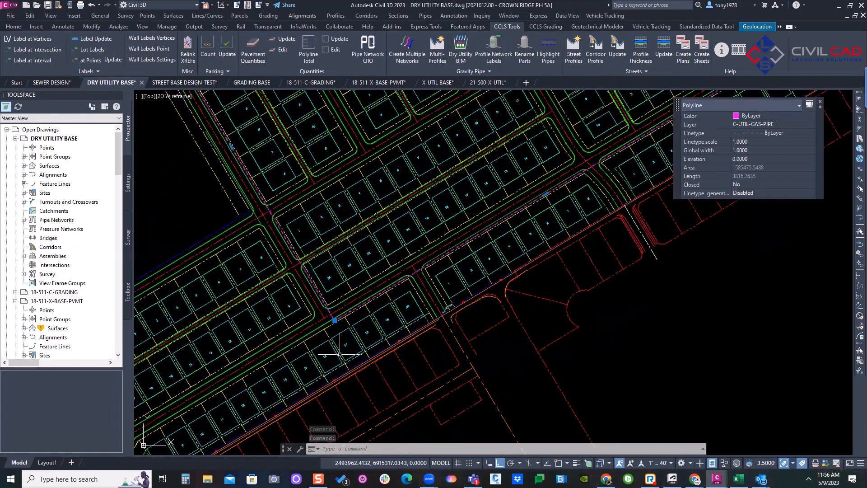
Clear the gas pipe polyline selection and run Dry Utility BIM on that polyline at the street corner near the headwall
{"action": "scroll", "coordinate": [340, 354], "scroll_direction": "down", "scroll_amount": 6}
{"action": "scroll", "coordinate": [280, 213], "scroll_direction": "up", "scroll_amount": 4}
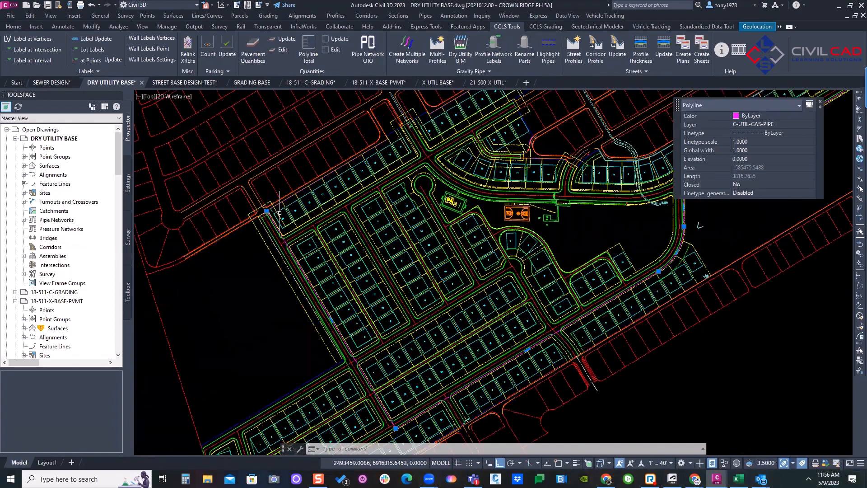
{"action": "scroll", "coordinate": [280, 213], "scroll_direction": "down", "scroll_amount": 5}
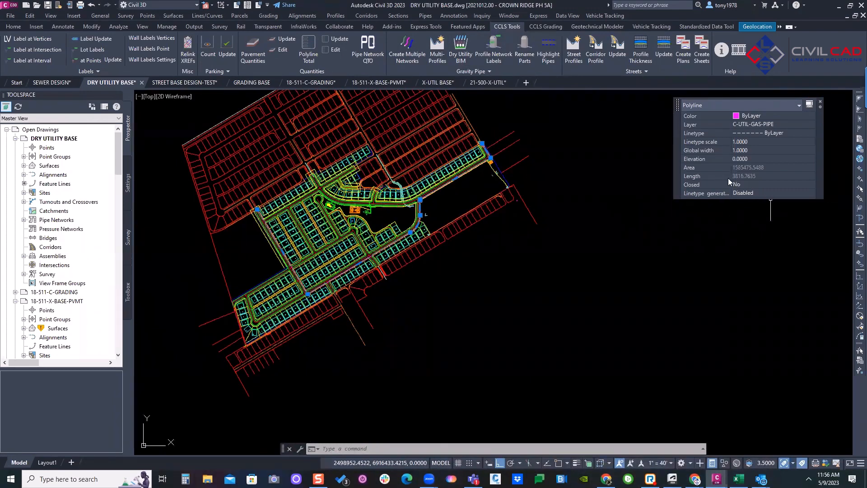
{"action": "middle_click_drag", "start_coordinate": [392, 265], "coordinate": [467, 291]}
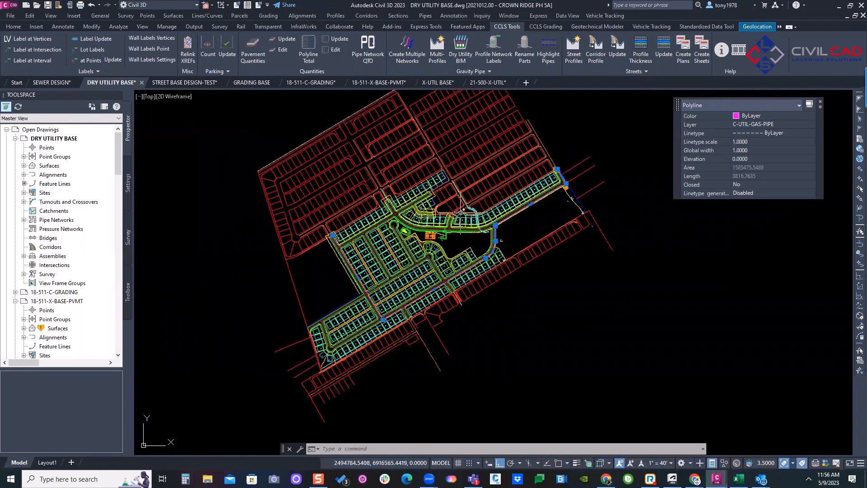
{"action": "middle_click_drag", "start_coordinate": [463, 226], "coordinate": [420, 247]}
{"action": "key", "text": "Escape"}
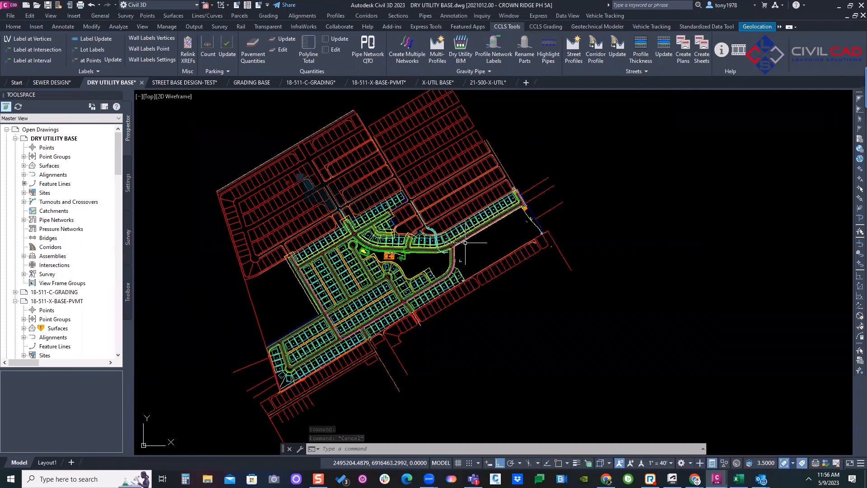
{"action": "middle_click_drag", "start_coordinate": [461, 256], "coordinate": [464, 258]}
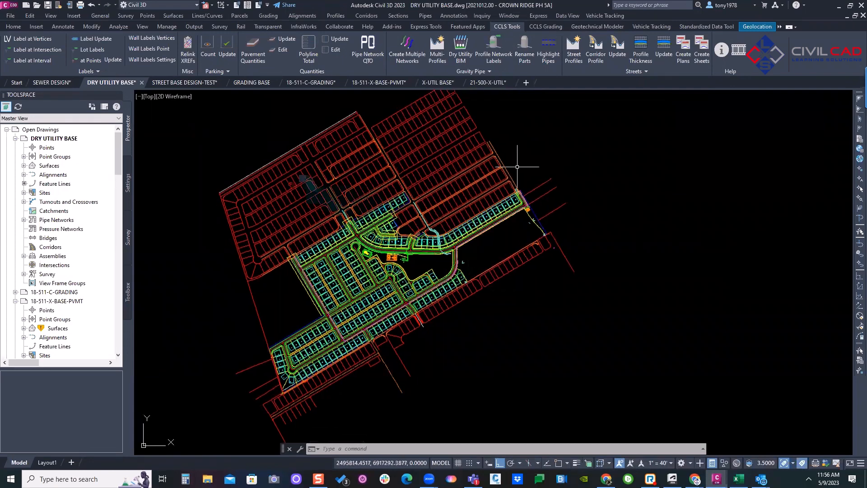
{"action": "left_click", "coordinate": [460, 49]}
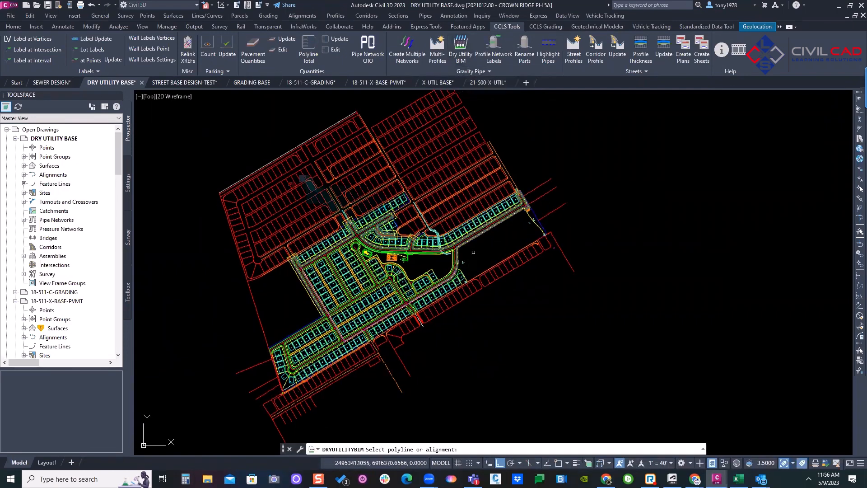
{"action": "scroll", "coordinate": [469, 248], "scroll_direction": "up", "scroll_amount": 8}
{"action": "scroll", "coordinate": [386, 235], "scroll_direction": "up", "scroll_amount": 2}
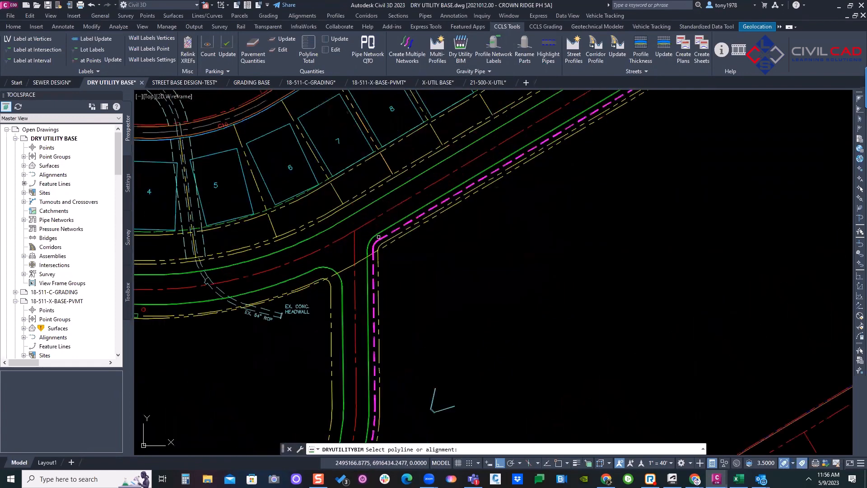
{"action": "left_click", "coordinate": [375, 248]}
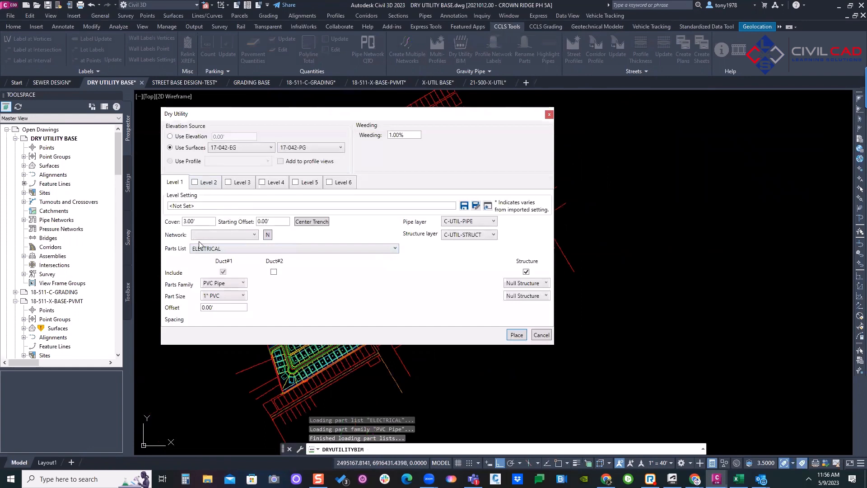
Include Duct#2, Duct#3 and Duct#4 on Level 1 and set its cover to 1.50'
{"action": "left_click", "coordinate": [275, 272]}
{"action": "left_click", "coordinate": [323, 272]}
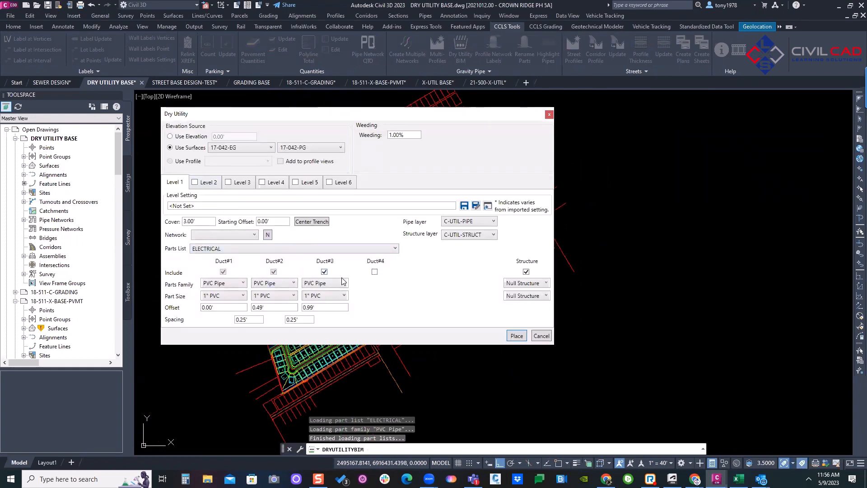
{"action": "left_click", "coordinate": [374, 272]}
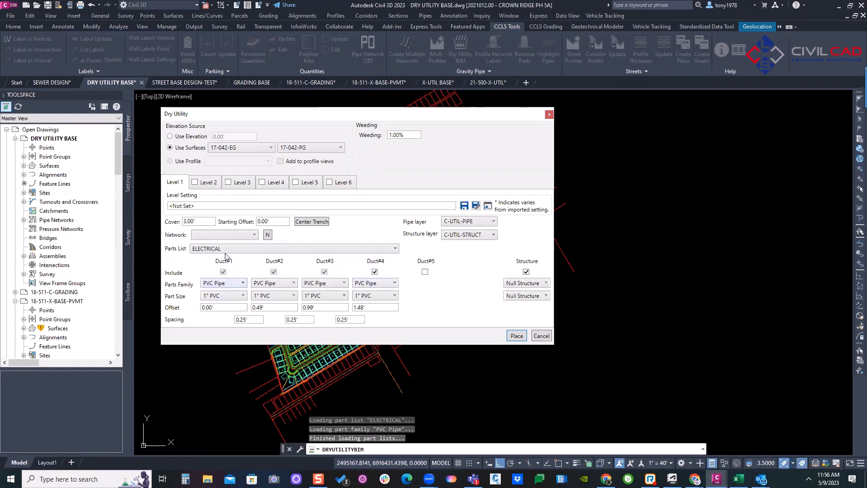
{"action": "left_click_drag", "start_coordinate": [195, 220], "coordinate": [177, 227]}
{"action": "type", "text": "1.50"}
Create a new pipe network named E-1 for Level 1
{"action": "left_click", "coordinate": [204, 235]}
{"action": "left_click", "coordinate": [268, 234]}
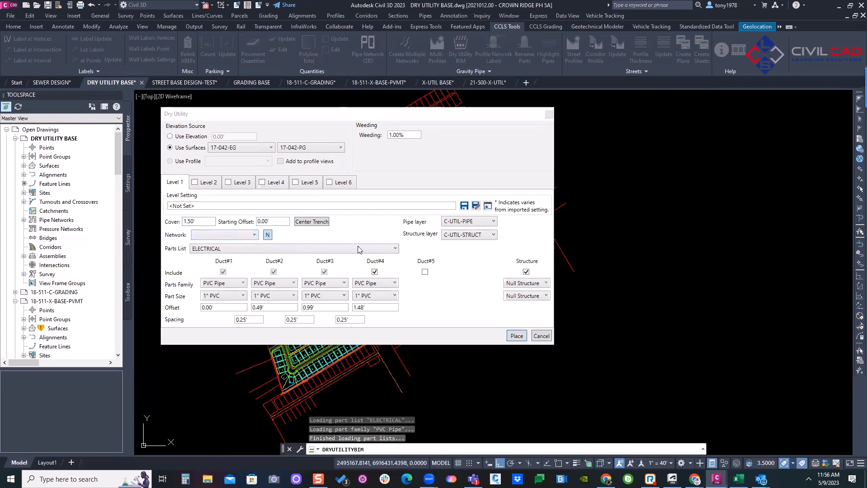
{"action": "type", "text": "E"}
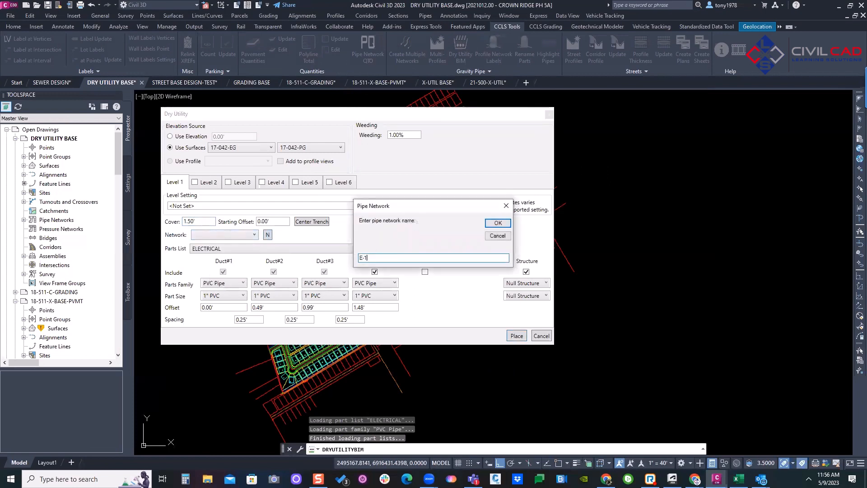
{"action": "type", "text": "-1"}
{"action": "left_click", "coordinate": [497, 223]}
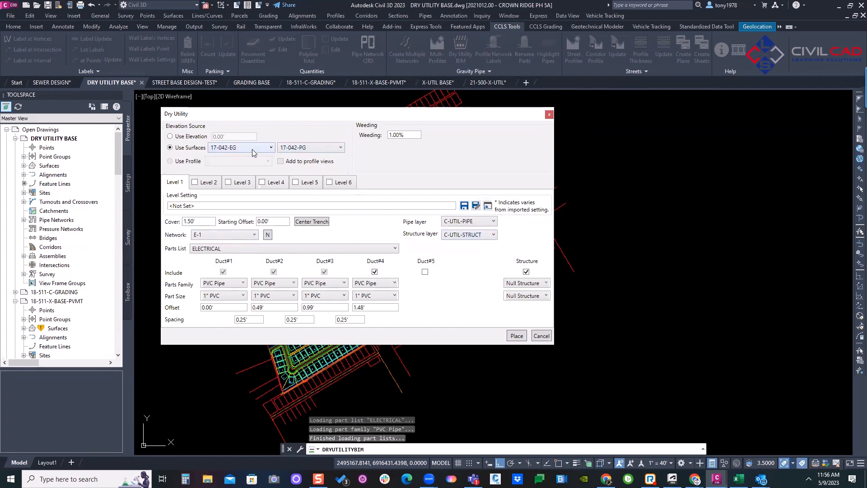
Set the elevation source surfaces to 17-042-PG first and 17-042-EG second
{"action": "left_click", "coordinate": [252, 149]}
{"action": "left_click", "coordinate": [250, 162]}
{"action": "left_click", "coordinate": [314, 151]}
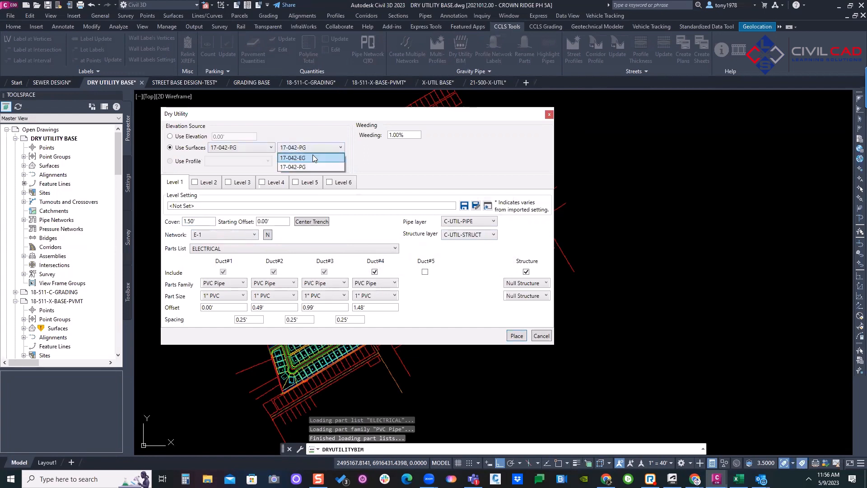
{"action": "left_click", "coordinate": [312, 155]}
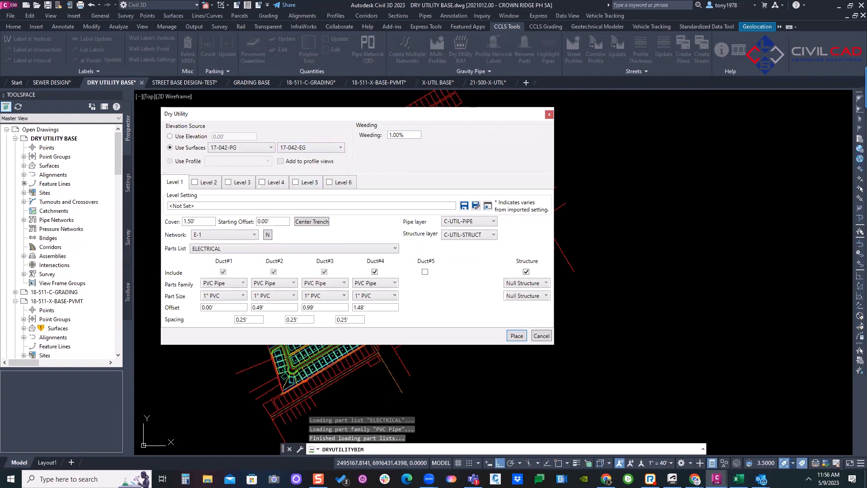
{"action": "mouse_move", "coordinate": [341, 150]}
{"action": "left_mouse_down"}
{"action": "mouse_move", "coordinate": [171, 156]}
{"action": "mouse_move", "coordinate": [360, 172]}
{"action": "mouse_move", "coordinate": [264, 121]}
{"action": "mouse_move", "coordinate": [156, 136]}
{"action": "mouse_move", "coordinate": [277, 135]}
{"action": "left_mouse_up"}
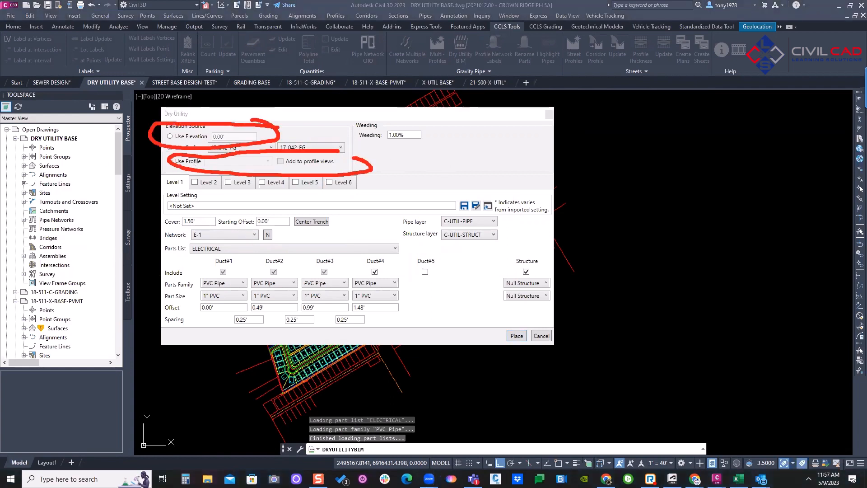
{"action": "key", "text": "Escape"}
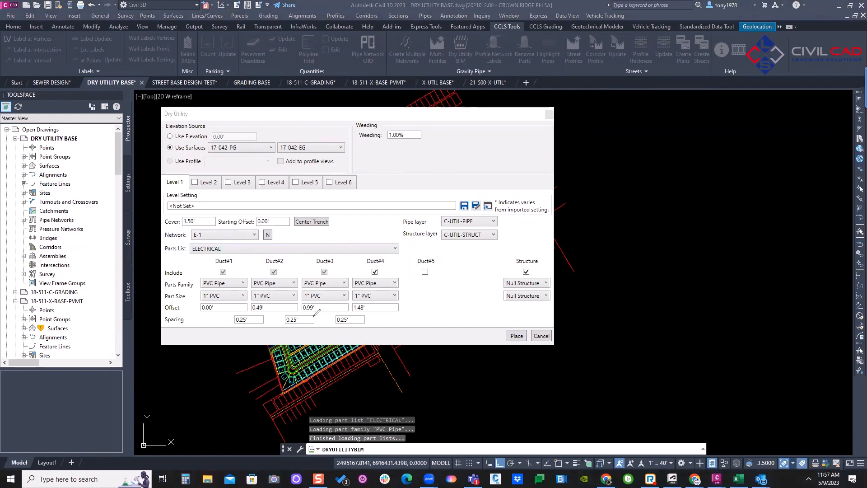
{"action": "left_click_drag", "start_coordinate": [315, 316], "coordinate": [202, 329]}
{"action": "mouse_move", "coordinate": [333, 335]}
{"action": "left_mouse_down"}
{"action": "mouse_move", "coordinate": [326, 309]}
{"action": "mouse_move", "coordinate": [270, 318]}
{"action": "left_mouse_up"}
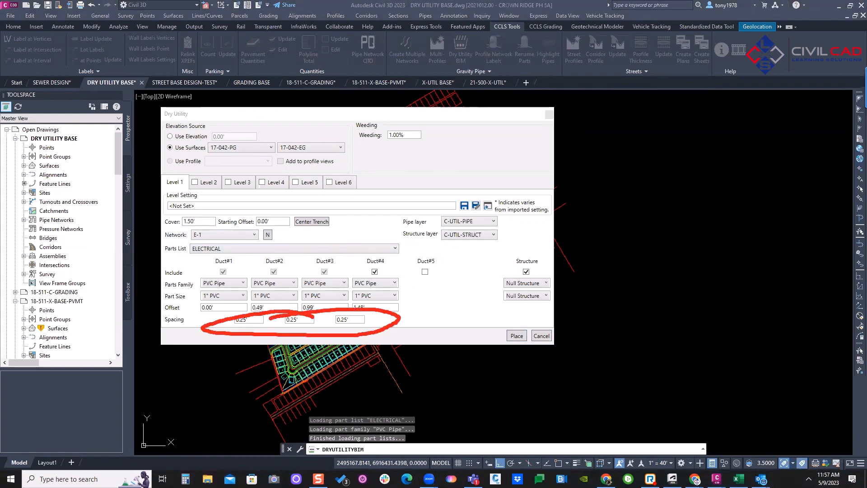
{"action": "key", "text": "ctrl+z"}
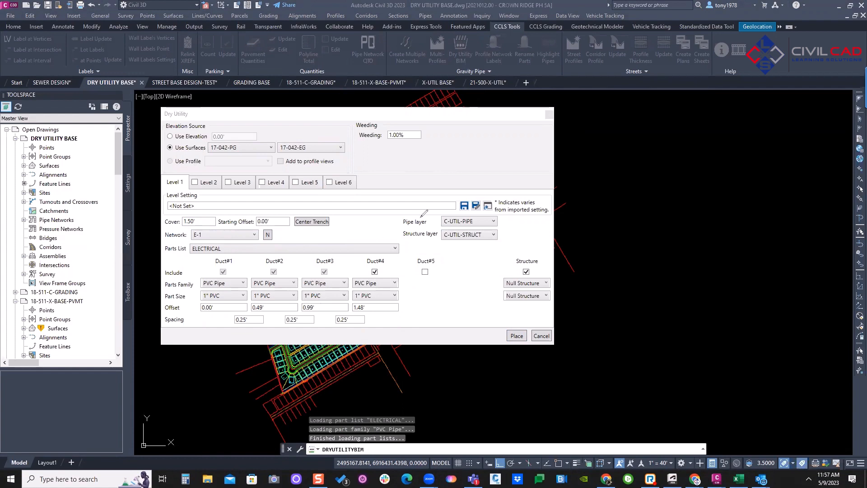
{"action": "mouse_move", "coordinate": [296, 216]}
{"action": "left_mouse_down"}
{"action": "mouse_move", "coordinate": [246, 212]}
{"action": "mouse_move", "coordinate": [312, 214]}
{"action": "left_mouse_up"}
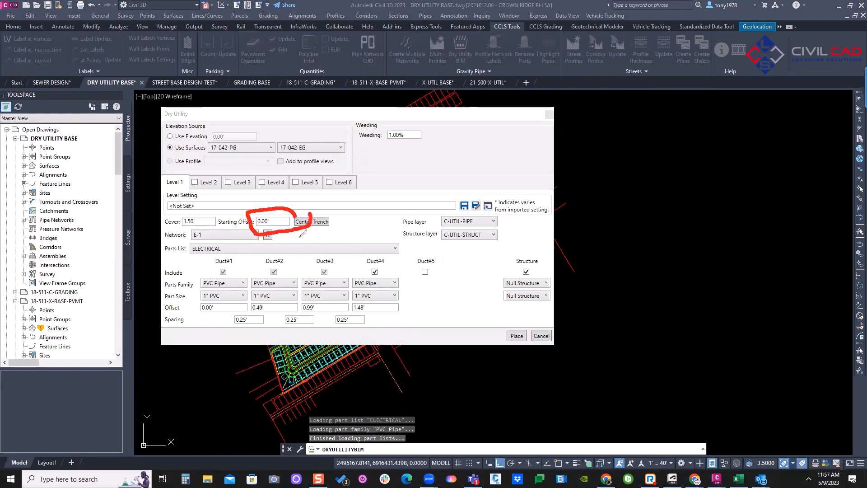
{"action": "left_click_drag", "start_coordinate": [276, 259], "coordinate": [326, 254]}
{"action": "key", "text": "Escape"}
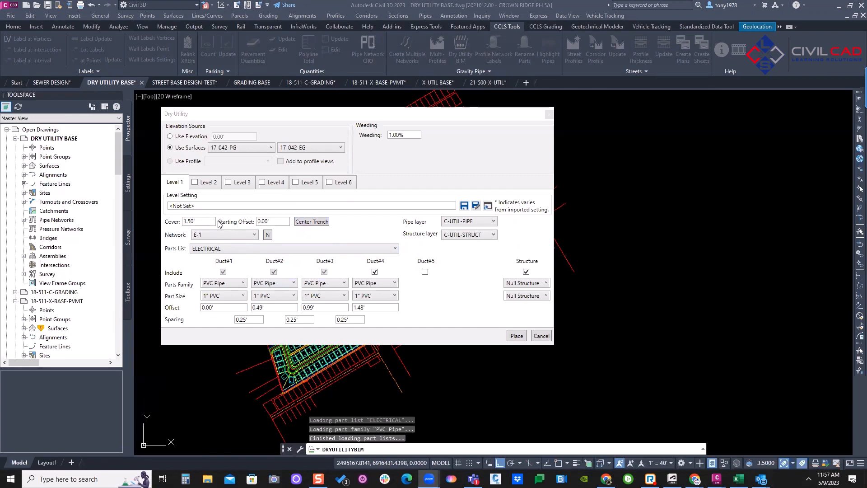
Enable Level 2 and create a new pipe network named F-1 for it
{"action": "left_click", "coordinate": [198, 184]}
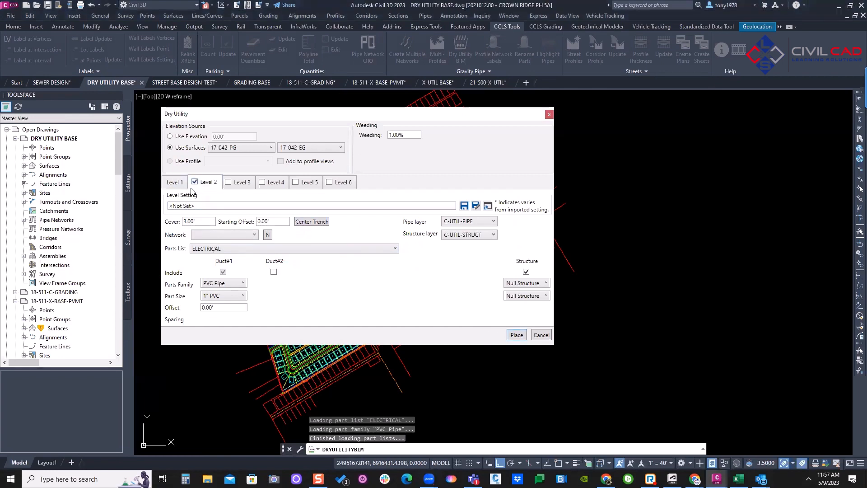
{"action": "left_click", "coordinate": [217, 237]}
{"action": "left_click", "coordinate": [219, 238]}
{"action": "left_click", "coordinate": [219, 238]}
{"action": "left_click", "coordinate": [219, 235]}
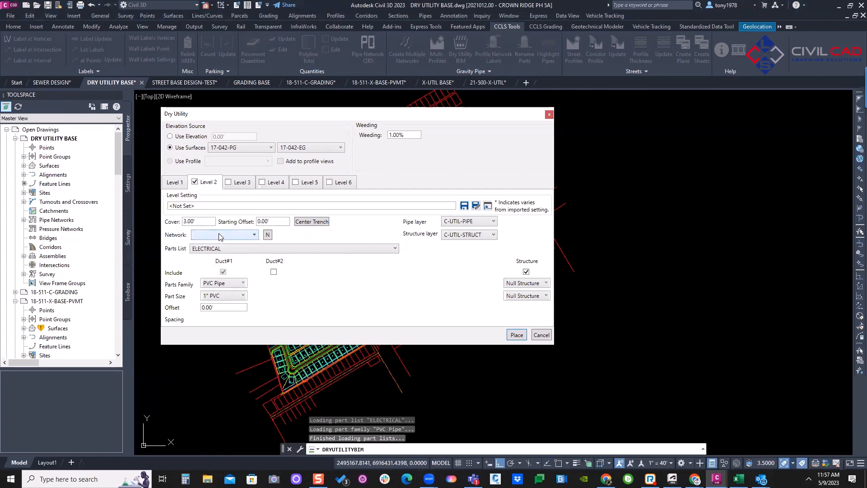
{"action": "left_click", "coordinate": [245, 238]}
{"action": "left_click", "coordinate": [269, 234]}
{"action": "left_click", "coordinate": [268, 236]}
{"action": "type", "text": "F-1"}
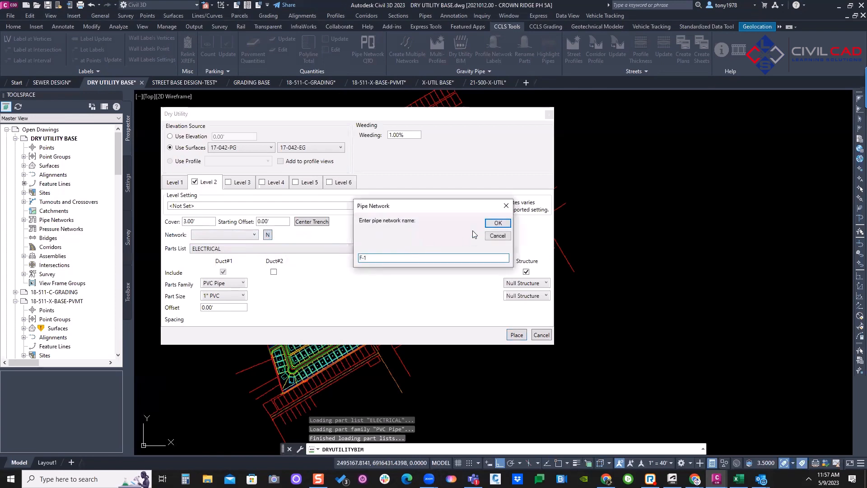
{"action": "left_click", "coordinate": [498, 223]}
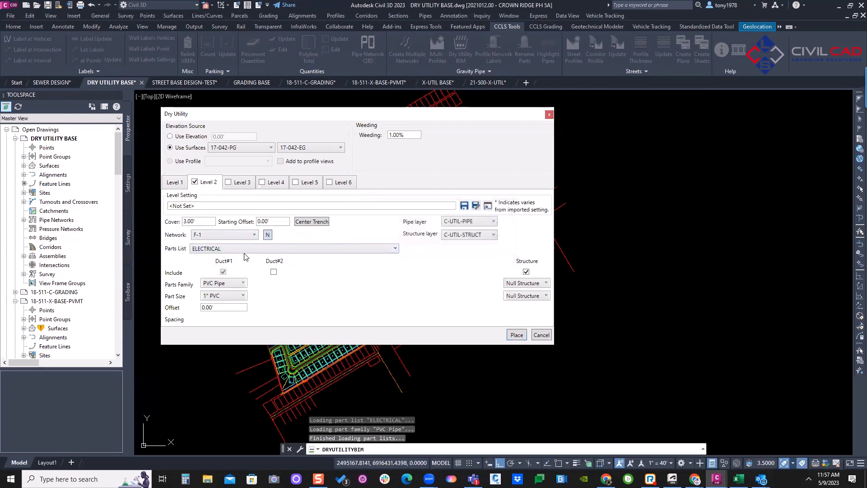
Assign the FIBER parts list to Level 2, include Duct#2 and set the cover to 2.50'
{"action": "left_click", "coordinate": [256, 248]}
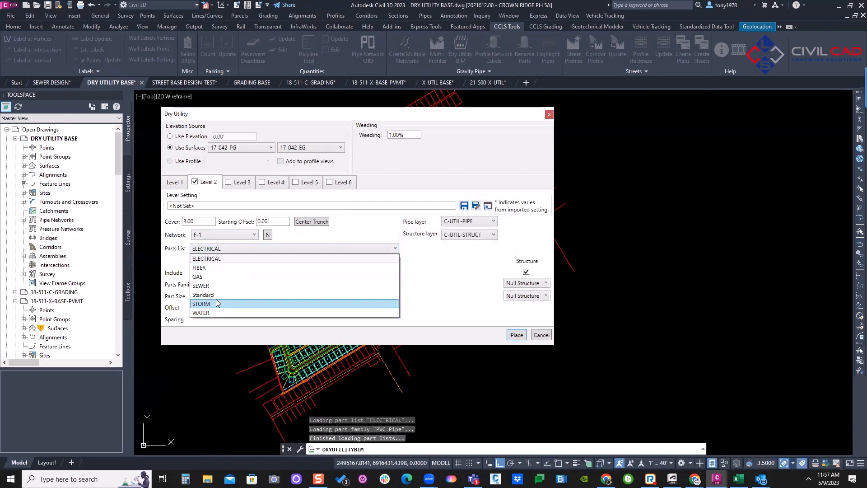
{"action": "left_click", "coordinate": [216, 269]}
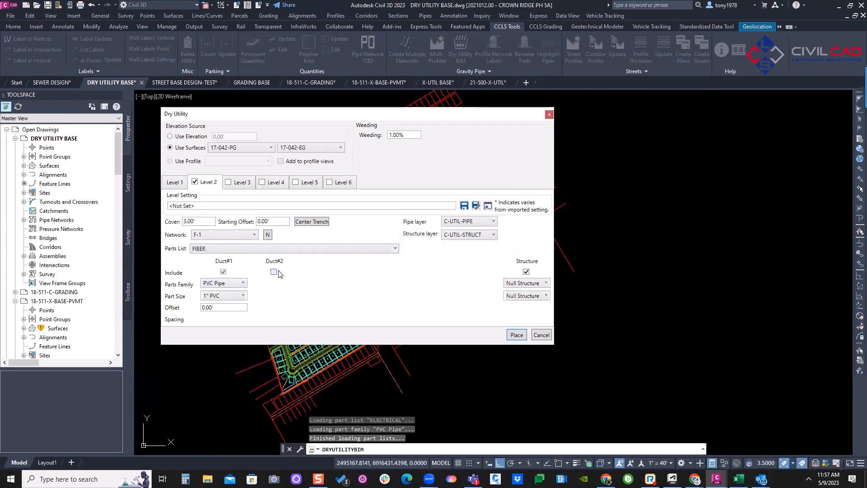
{"action": "double_click", "coordinate": [202, 221]}
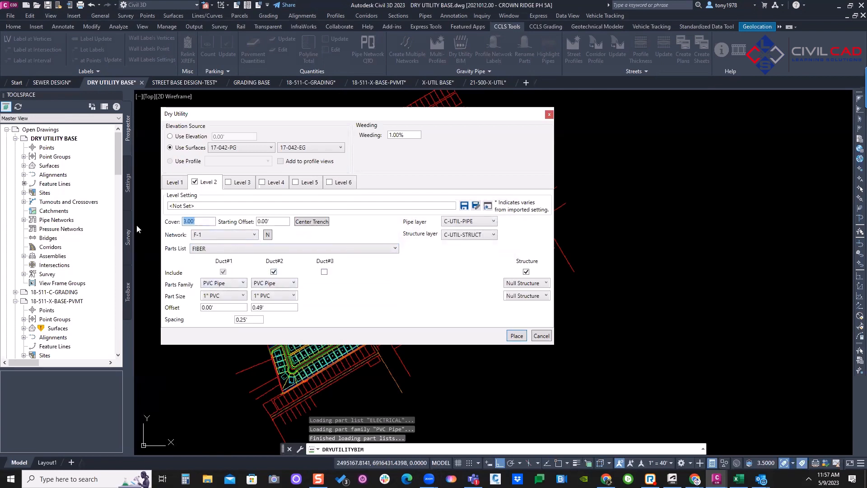
{"action": "type", "text": "2.50"}
Set the Level 2 part sizes to 2" PVC for Duct#1 and 1" PVC for Duct#2
{"action": "left_click", "coordinate": [212, 296]}
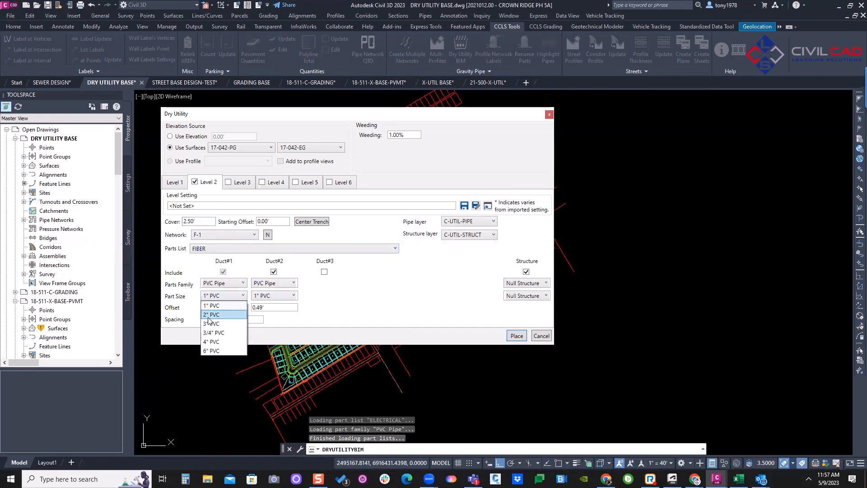
{"action": "left_click", "coordinate": [216, 313]}
{"action": "left_click", "coordinate": [275, 296]}
{"action": "left_click", "coordinate": [272, 304]}
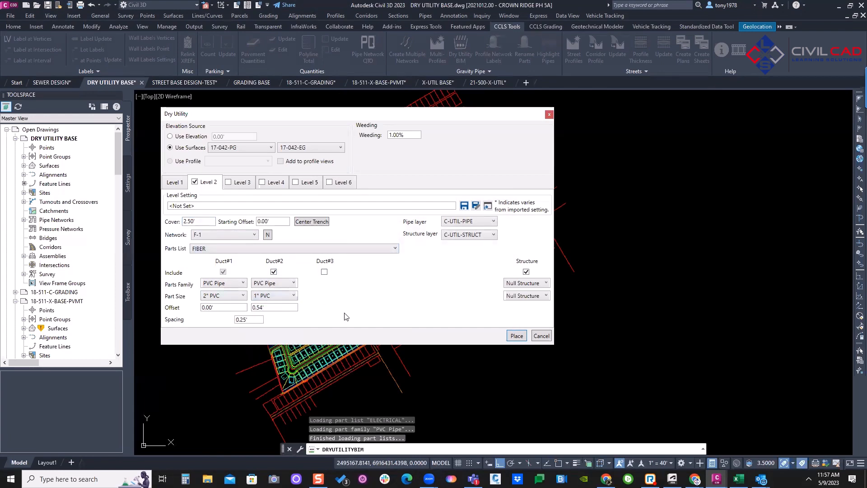
Enable Level 3 and create a new pipe network named G-1 for it
{"action": "left_click", "coordinate": [234, 185]}
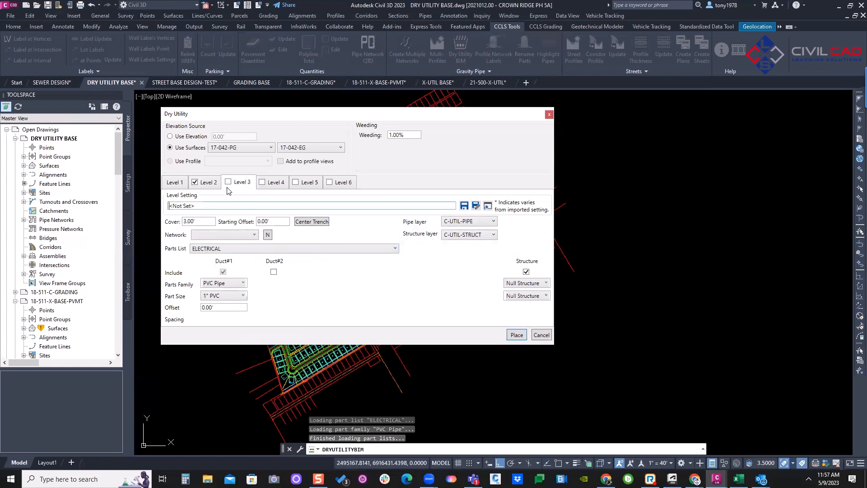
{"action": "key", "text": "Tab"}
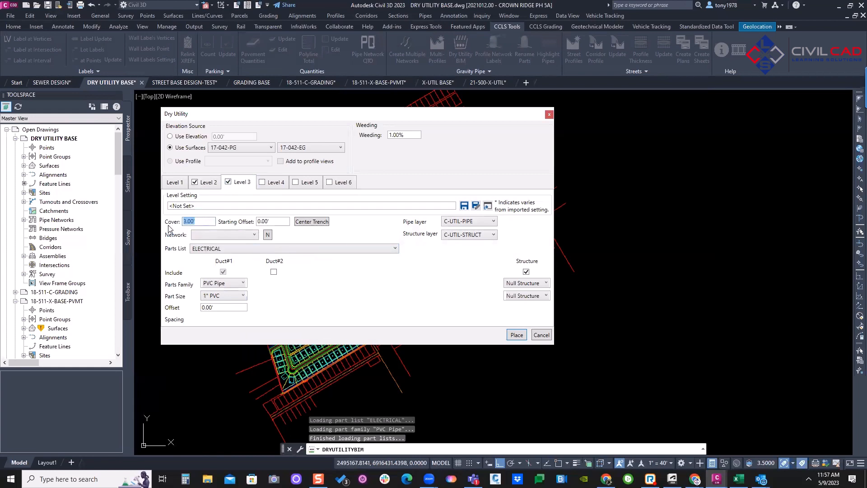
{"action": "left_click", "coordinate": [231, 235]}
{"action": "left_click", "coordinate": [231, 235]}
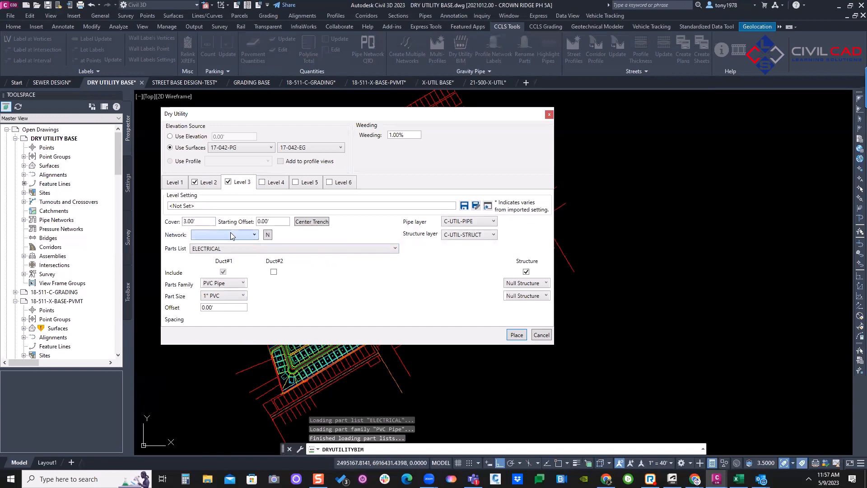
{"action": "left_click", "coordinate": [269, 234]}
{"action": "type", "text": "G-1"}
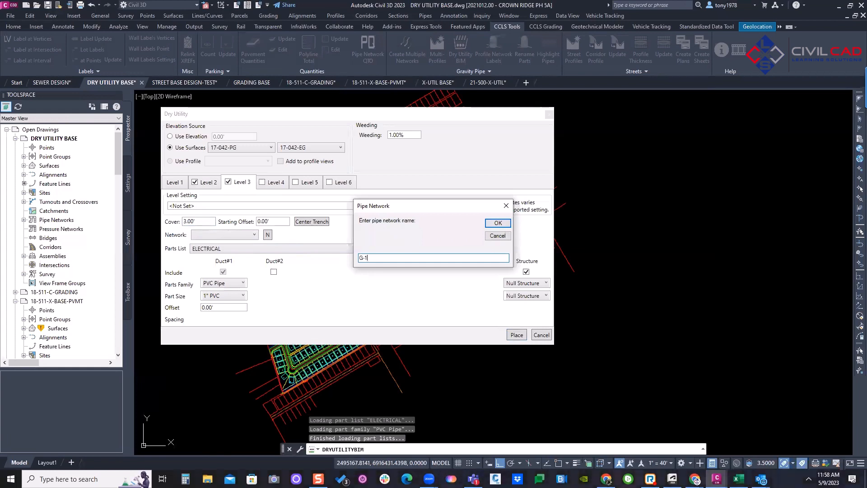
{"action": "left_click", "coordinate": [498, 223]}
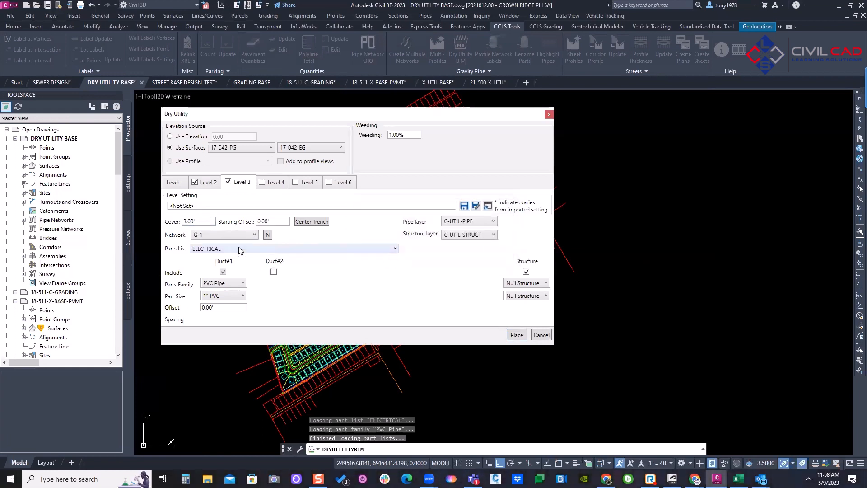
Assign the GAS parts list to Level 3 and choose the PVC Pipe parts family for Duct#1
{"action": "left_click", "coordinate": [218, 249]}
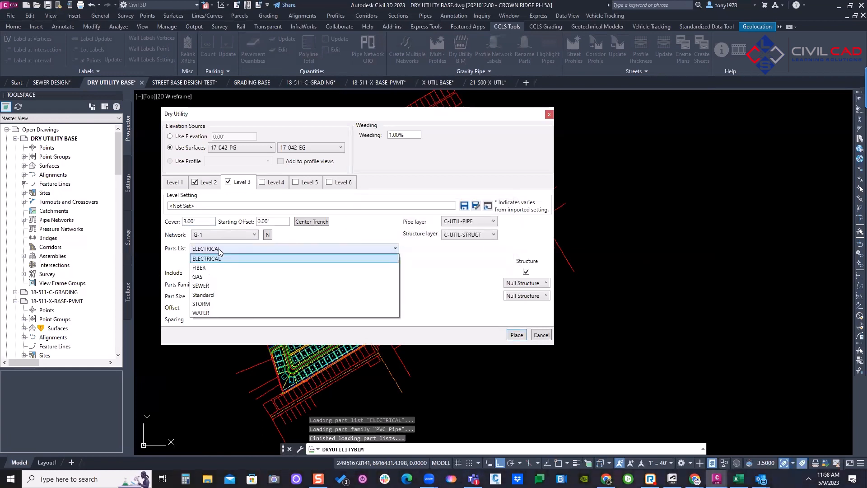
{"action": "left_click", "coordinate": [210, 277]}
{"action": "left_click", "coordinate": [232, 295]}
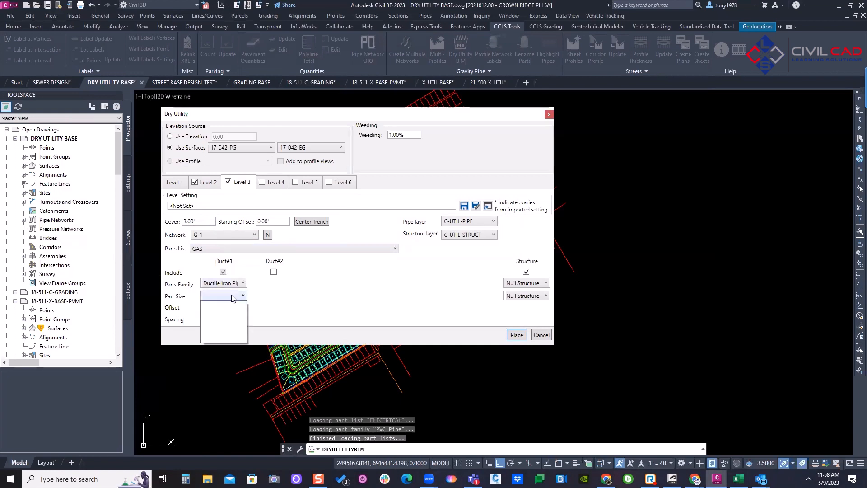
{"action": "left_click", "coordinate": [264, 291]}
{"action": "left_click", "coordinate": [225, 286]}
{"action": "left_click", "coordinate": [215, 311]}
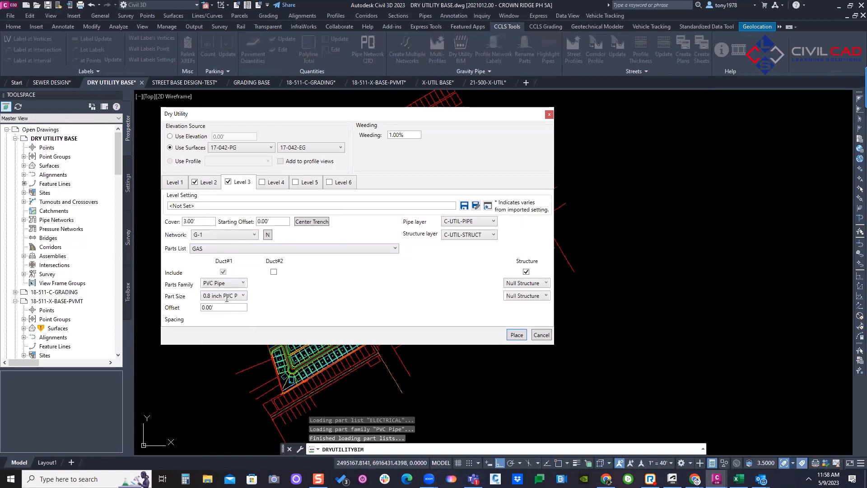
Set the Level 3 gas duct's part size to 3.0 inch PVC Pipe and review the Level 1 and Level 2 settings
{"action": "left_click", "coordinate": [226, 297]}
{"action": "left_click", "coordinate": [227, 333]}
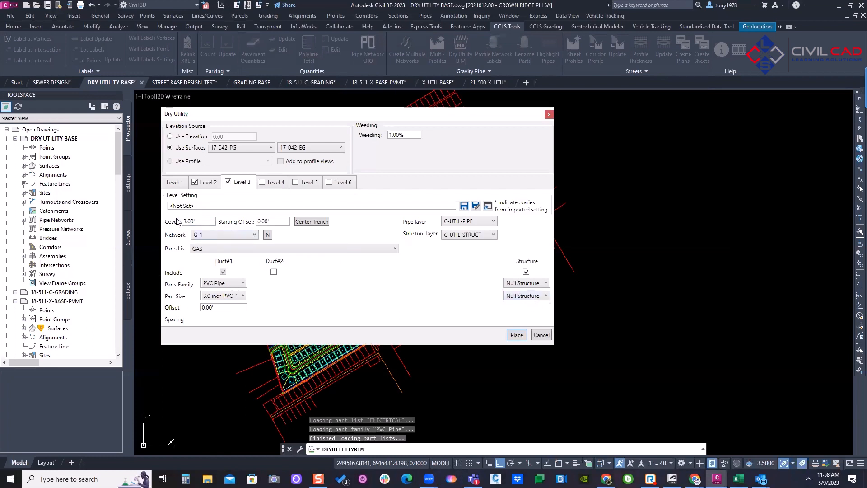
{"action": "left_click", "coordinate": [170, 184]}
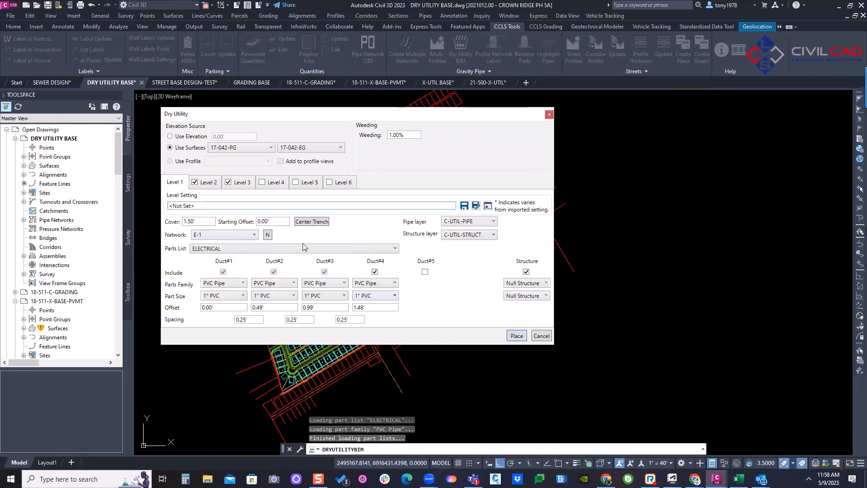
{"action": "left_click", "coordinate": [217, 184]}
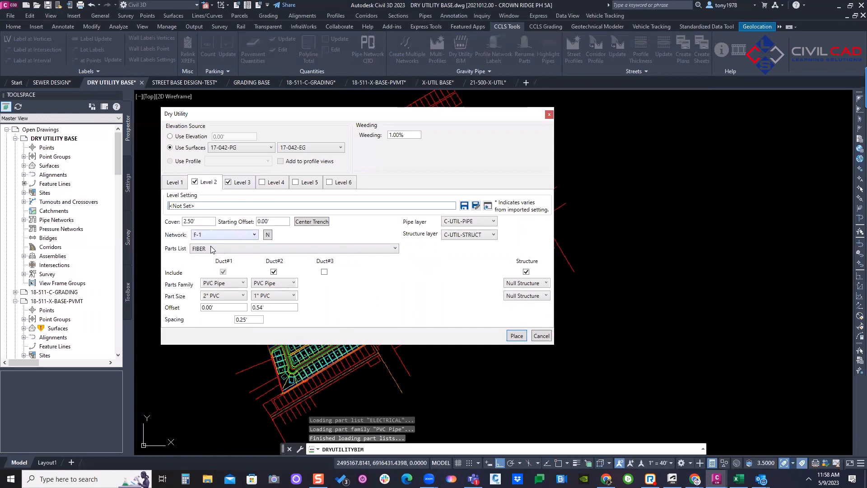
{"action": "left_click", "coordinate": [241, 183]}
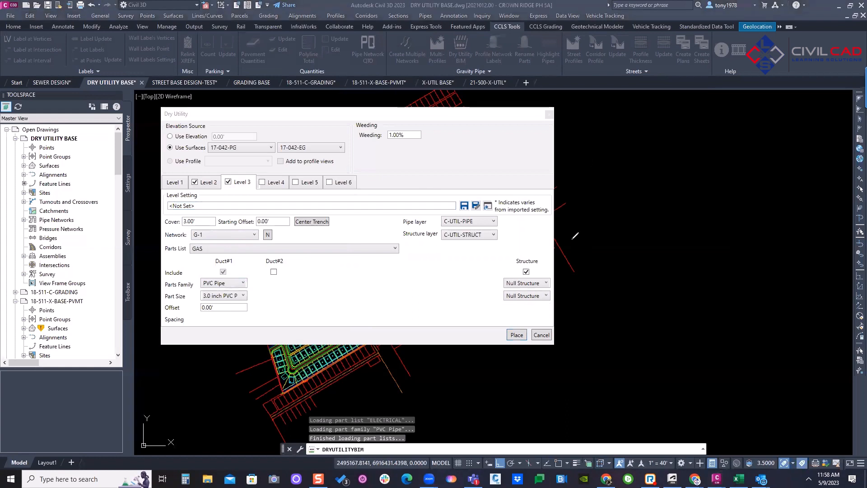
{"action": "mouse_move", "coordinate": [567, 180]}
{"action": "left_mouse_down"}
{"action": "mouse_move", "coordinate": [572, 285]}
{"action": "mouse_move", "coordinate": [588, 311]}
{"action": "mouse_move", "coordinate": [776, 296]}
{"action": "mouse_move", "coordinate": [617, 172]}
{"action": "mouse_move", "coordinate": [576, 180]}
{"action": "left_mouse_up"}
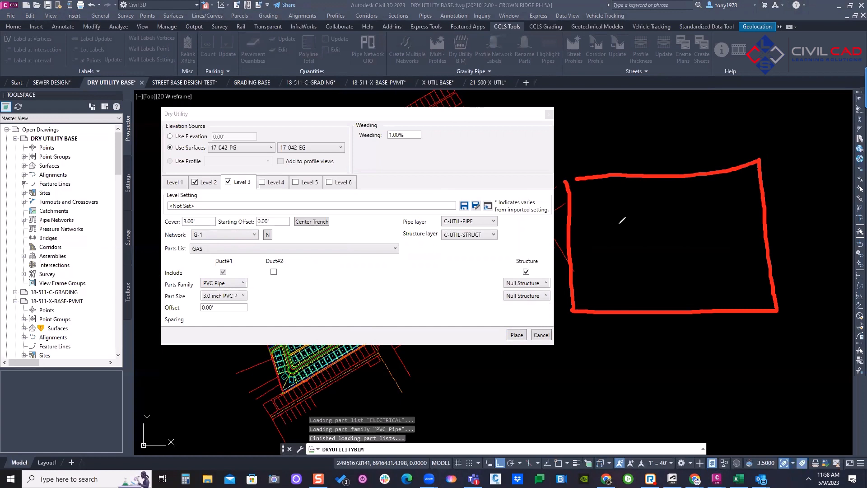
{"action": "left_click_drag", "start_coordinate": [617, 199], "coordinate": [662, 208]}
{"action": "mouse_move", "coordinate": [708, 194]}
{"action": "left_mouse_down"}
{"action": "mouse_move", "coordinate": [701, 216]}
{"action": "mouse_move", "coordinate": [709, 193]}
{"action": "left_mouse_up"}
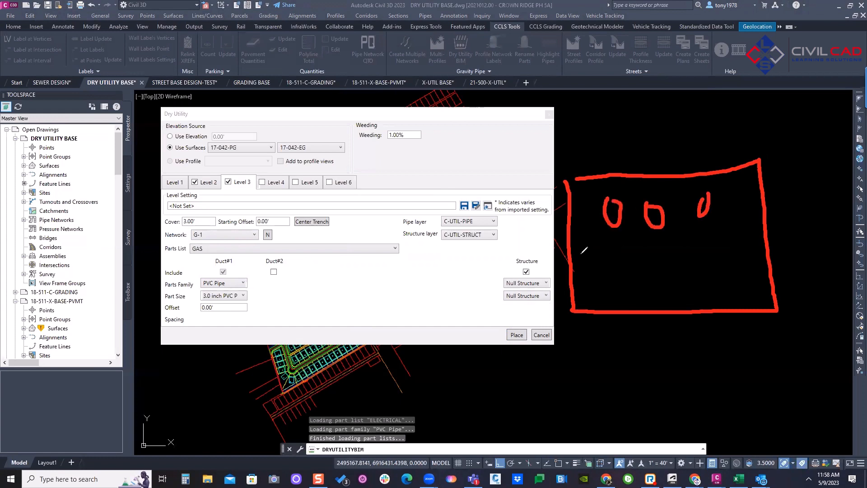
{"action": "left_click_drag", "start_coordinate": [583, 248], "coordinate": [595, 246]}
{"action": "left_click_drag", "start_coordinate": [647, 256], "coordinate": [732, 248]}
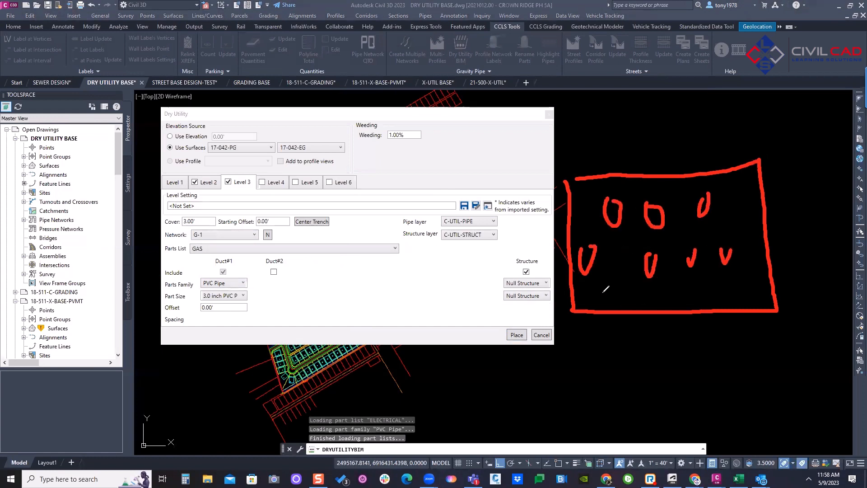
{"action": "left_click_drag", "start_coordinate": [602, 292], "coordinate": [603, 294]}
{"action": "left_click_drag", "start_coordinate": [671, 294], "coordinate": [662, 295]}
{"action": "left_click_drag", "start_coordinate": [697, 298], "coordinate": [742, 292]}
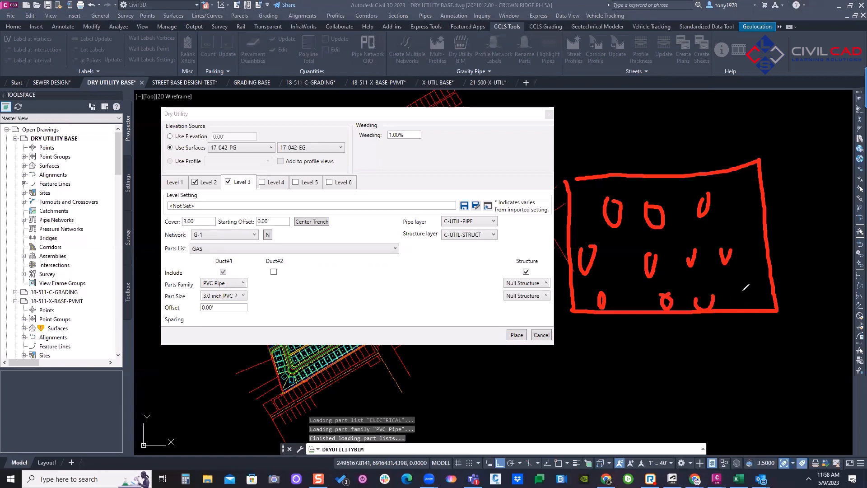
{"action": "mouse_move", "coordinate": [301, 210]}
{"action": "left_mouse_down"}
{"action": "mouse_move", "coordinate": [233, 232]}
{"action": "mouse_move", "coordinate": [285, 224]}
{"action": "left_mouse_up"}
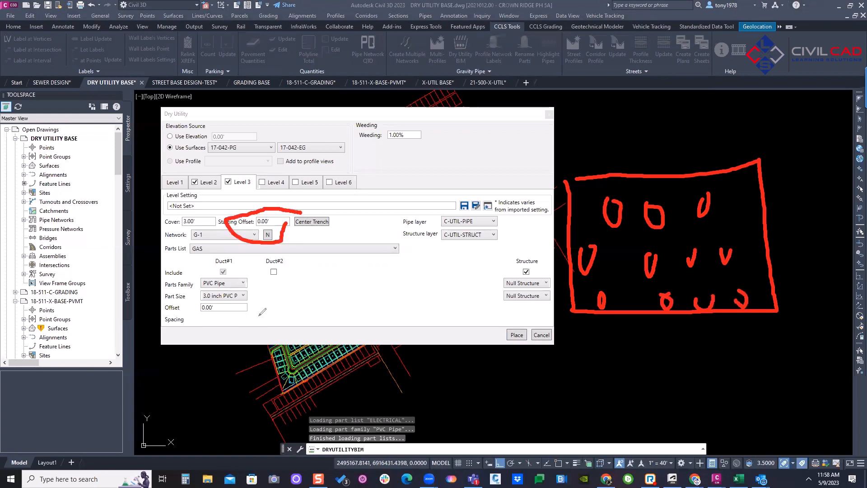
{"action": "mouse_move", "coordinate": [270, 305]}
{"action": "left_mouse_down"}
{"action": "mouse_move", "coordinate": [211, 311]}
{"action": "mouse_move", "coordinate": [356, 322]}
{"action": "left_mouse_up"}
{"action": "left_click_drag", "start_coordinate": [310, 303], "coordinate": [356, 322]}
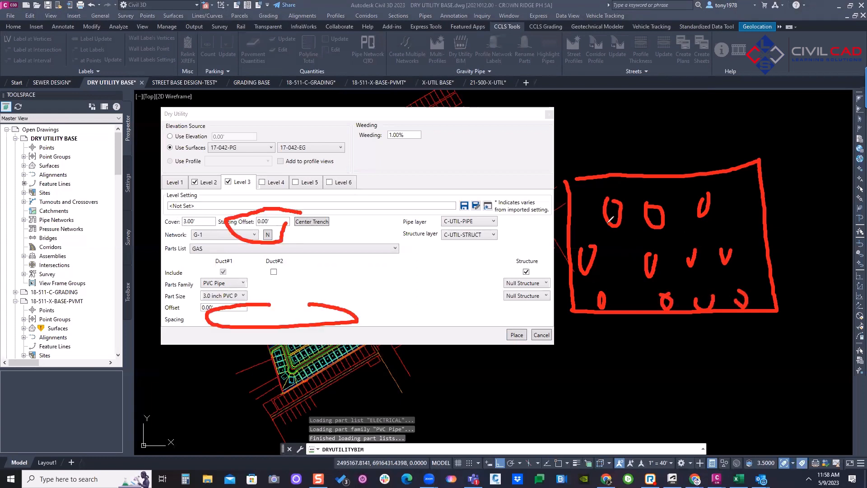
{"action": "mouse_move", "coordinate": [623, 263]}
{"action": "left_mouse_down"}
{"action": "mouse_move", "coordinate": [623, 234]}
{"action": "mouse_move", "coordinate": [599, 249]}
{"action": "mouse_move", "coordinate": [644, 218]}
{"action": "left_mouse_up"}
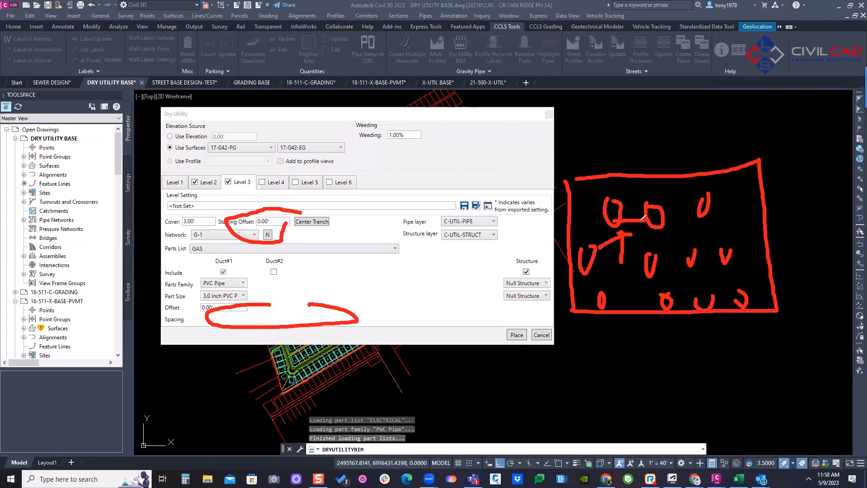
{"action": "mouse_move", "coordinate": [605, 254]}
{"action": "left_mouse_down"}
{"action": "mouse_move", "coordinate": [650, 260]}
{"action": "mouse_move", "coordinate": [647, 230]}
{"action": "left_mouse_up"}
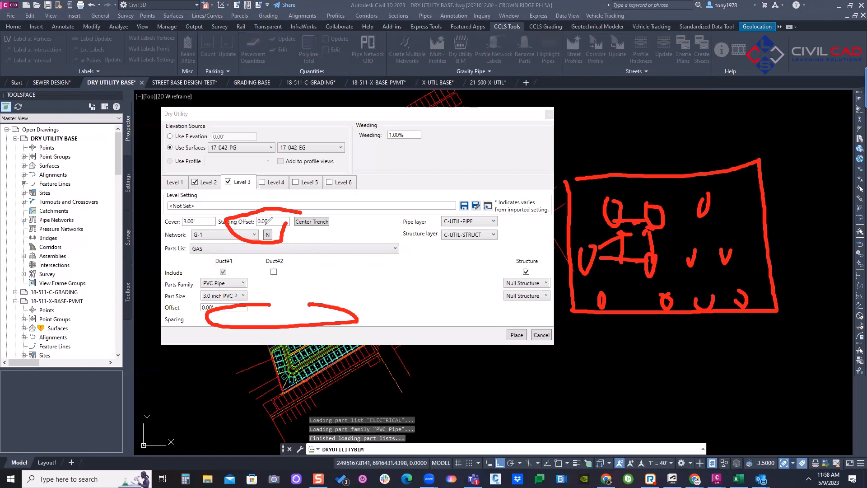
{"action": "mouse_move", "coordinate": [243, 260]}
{"action": "left_mouse_down"}
{"action": "mouse_move", "coordinate": [226, 264]}
{"action": "mouse_move", "coordinate": [180, 337]}
{"action": "mouse_move", "coordinate": [225, 331]}
{"action": "left_mouse_up"}
{"action": "left_click_drag", "start_coordinate": [731, 128], "coordinate": [686, 173]}
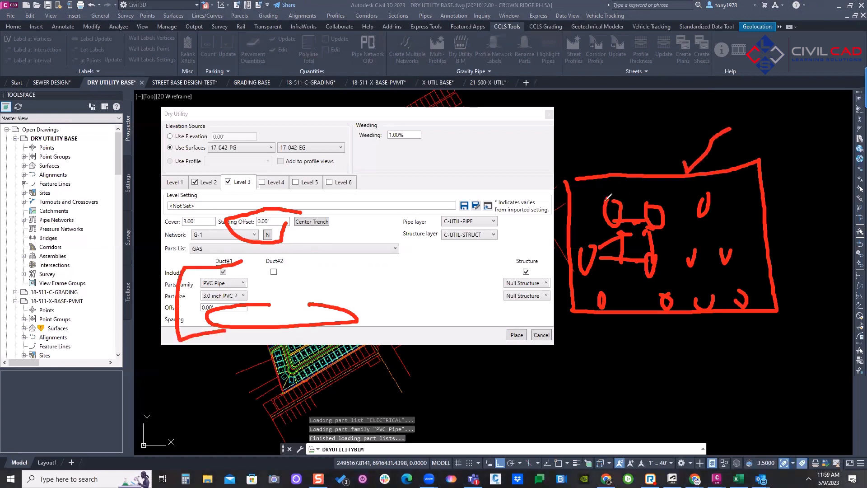
{"action": "mouse_move", "coordinate": [578, 193]}
{"action": "left_mouse_down"}
{"action": "mouse_move", "coordinate": [715, 186]}
{"action": "mouse_move", "coordinate": [783, 314]}
{"action": "mouse_move", "coordinate": [565, 293]}
{"action": "mouse_move", "coordinate": [581, 181]}
{"action": "left_mouse_up"}
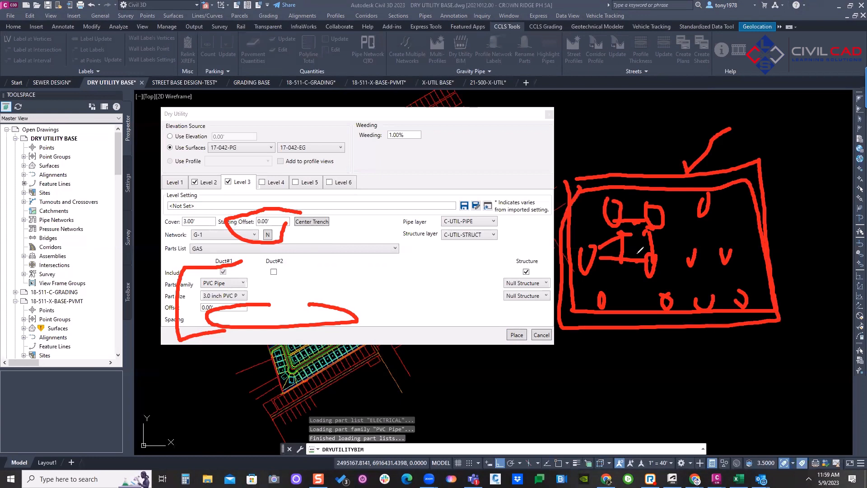
{"action": "left_click_drag", "start_coordinate": [605, 208], "coordinate": [595, 273]}
{"action": "key", "text": "Escape"}
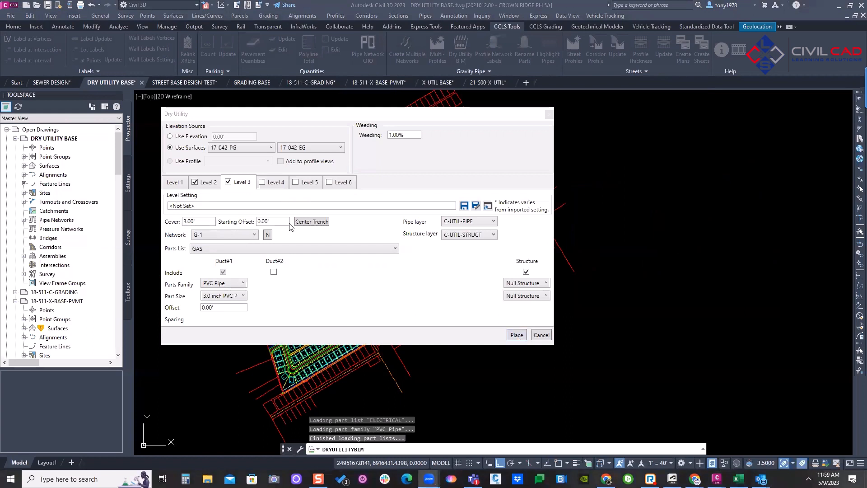
Place the configured three-level dry utility ducts in the drawing
{"action": "left_click", "coordinate": [516, 343]}
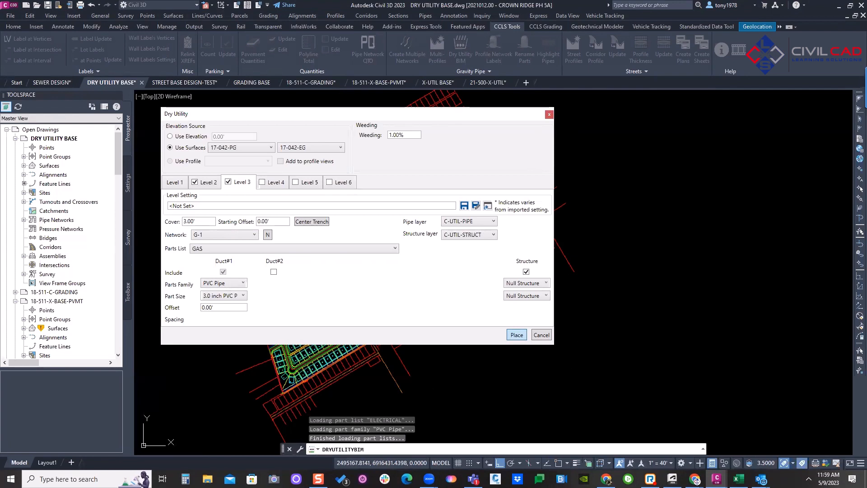
Close the Webinar Registration and Webinar Information browser windows and cancel the stray selection in the drawing
{"action": "left_click", "coordinate": [696, 481]}
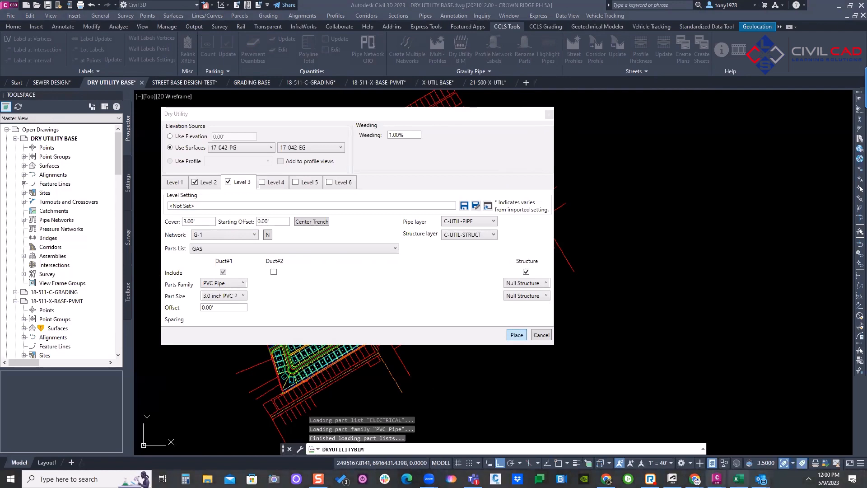
{"action": "mouse_move", "coordinate": [696, 480]}
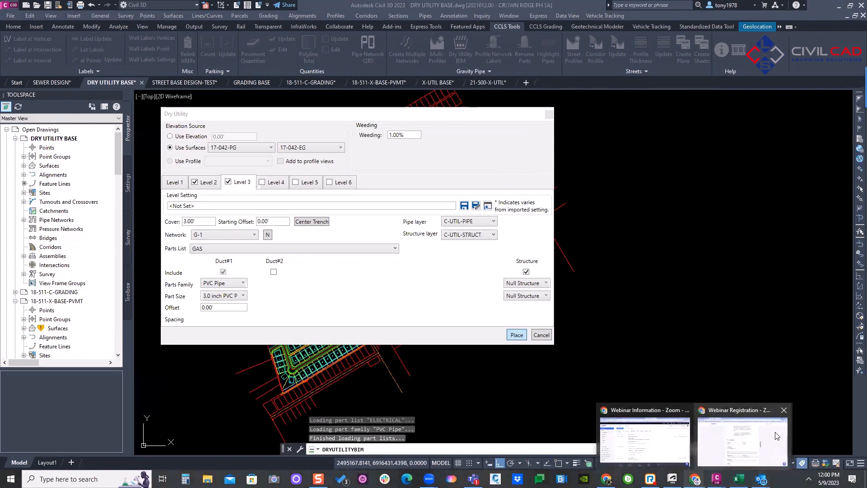
{"action": "left_click", "coordinate": [784, 411]}
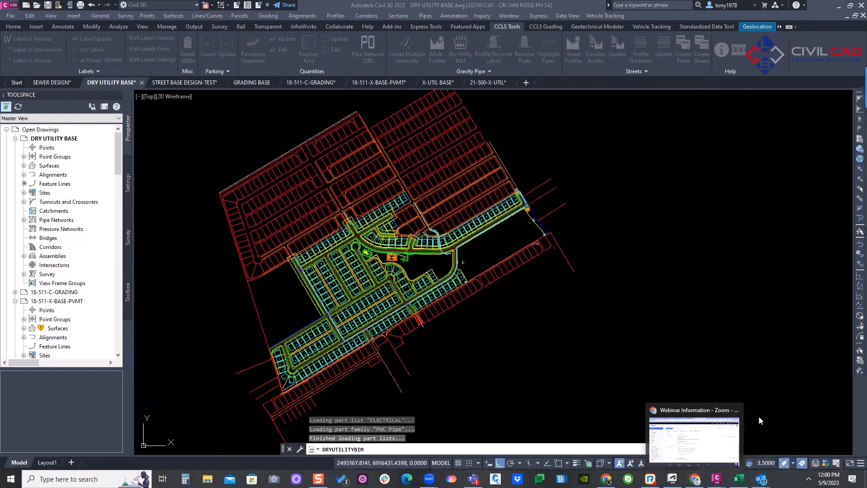
{"action": "left_click", "coordinate": [734, 411]}
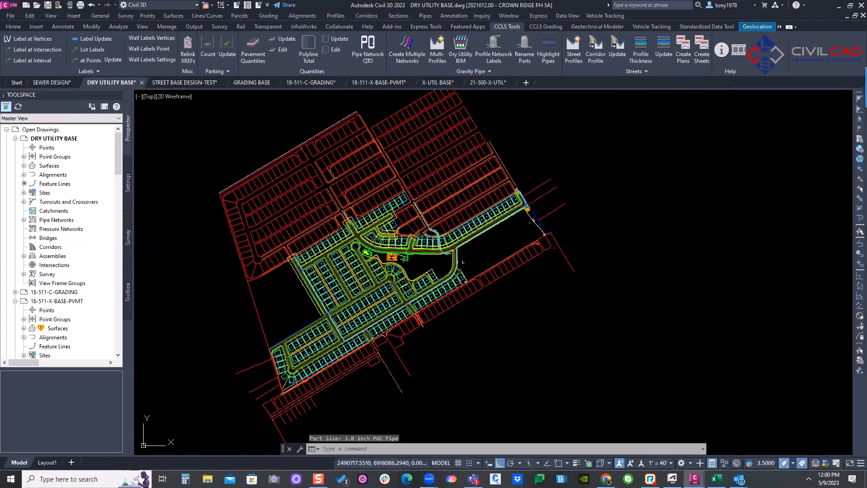
{"action": "left_click", "coordinate": [732, 409]}
{"action": "key", "text": "Escape"}
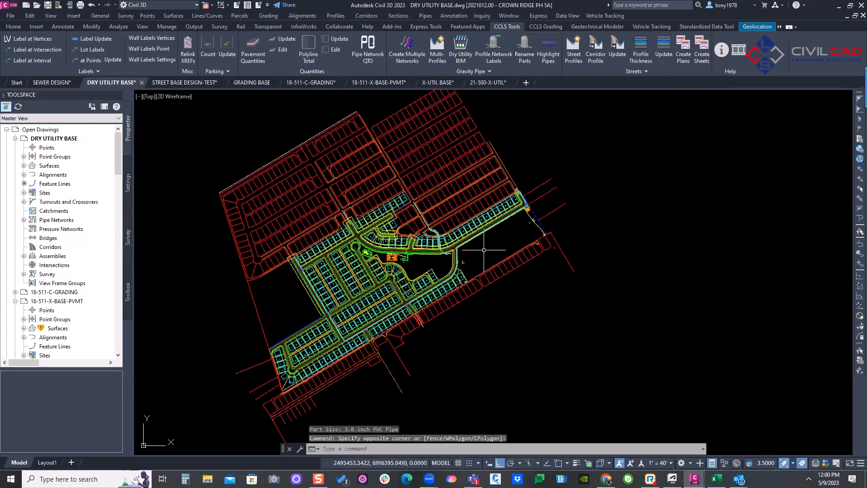
Inspect the placed utility ducts at the road curve in plan and switch the drawing to the NE Isometric view
{"action": "scroll", "coordinate": [476, 247], "scroll_direction": "up", "scroll_amount": 8}
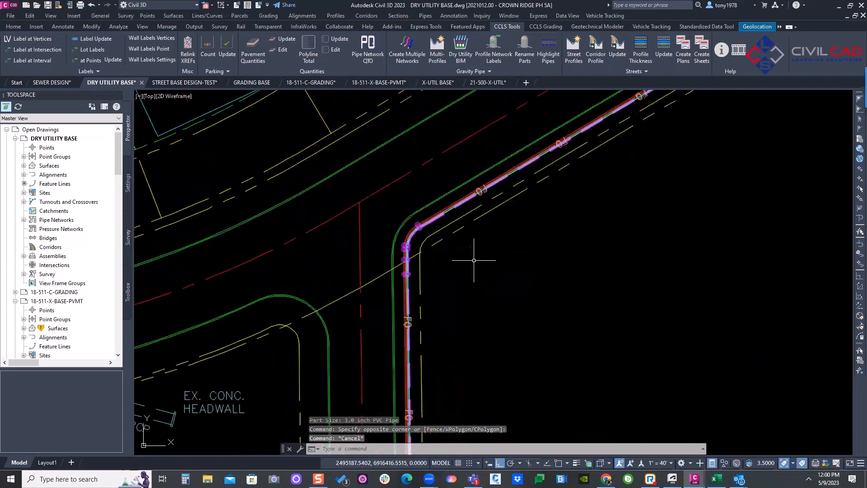
{"action": "key", "text": "Escape"}
{"action": "scroll", "coordinate": [436, 242], "scroll_direction": "down", "scroll_amount": 4}
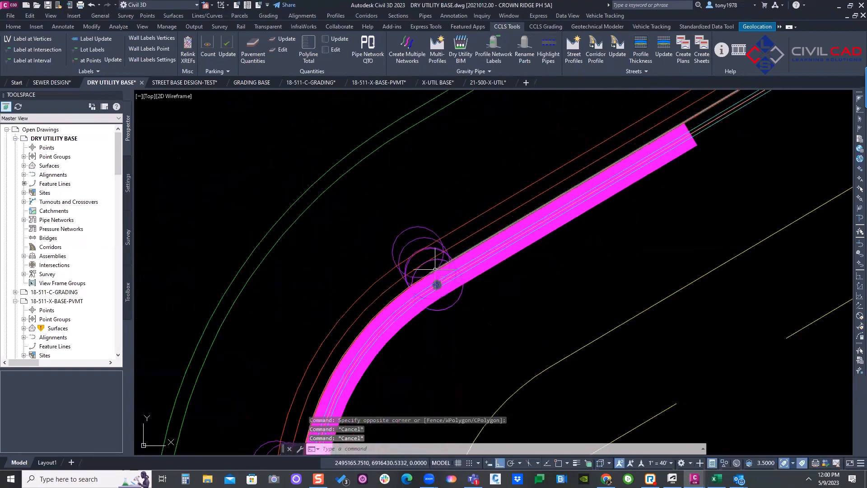
{"action": "left_click", "coordinate": [149, 97]}
{"action": "left_click", "coordinate": [181, 198]}
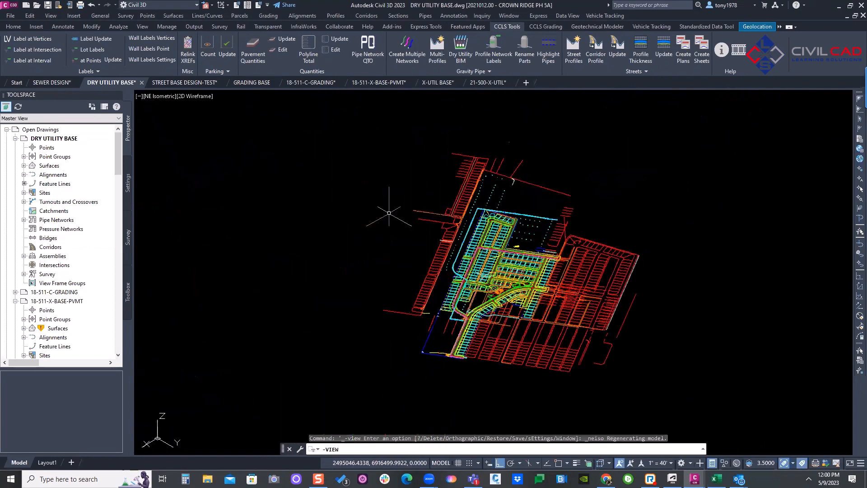
{"action": "left_click", "coordinate": [399, 211]}
{"action": "key", "text": "Escape"}
{"action": "key", "text": "Escape"}
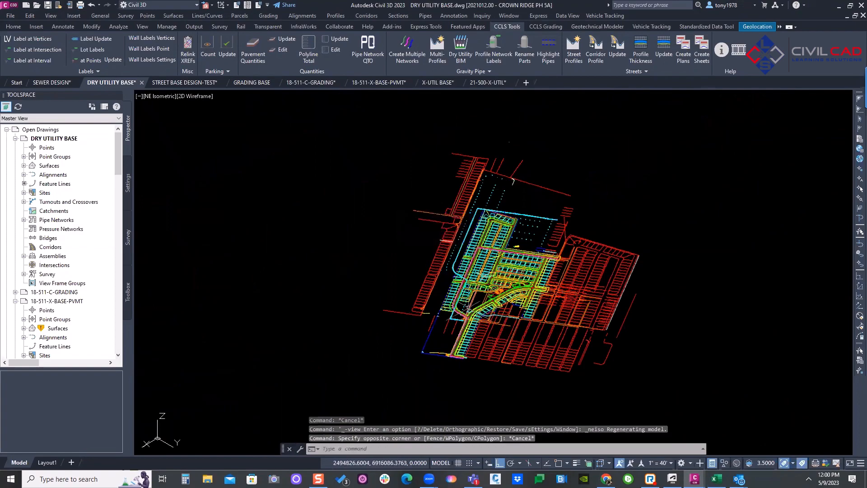
Examine the stacked ducts and null structures along the utility run and at its sharp corner in the isometric view
{"action": "scroll", "coordinate": [478, 227], "scroll_direction": "up", "scroll_amount": 10}
{"action": "scroll", "coordinate": [327, 210], "scroll_direction": "up", "scroll_amount": 8}
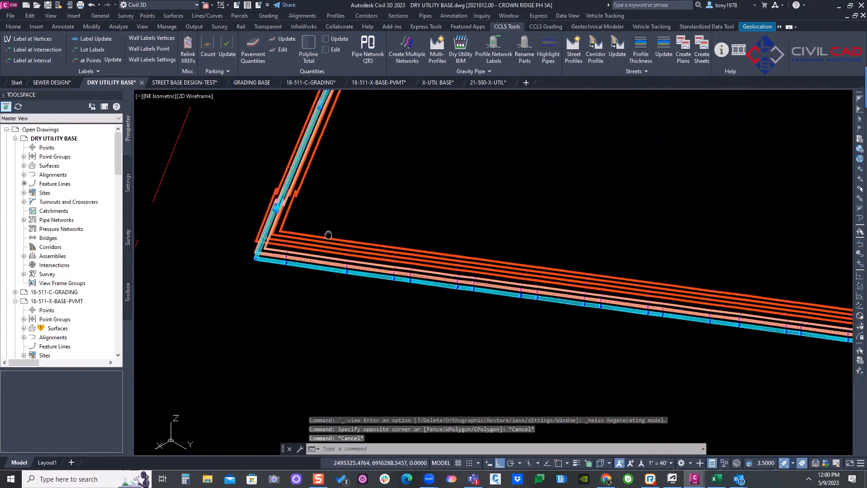
{"action": "middle_click_drag", "start_coordinate": [327, 210], "coordinate": [299, 306]}
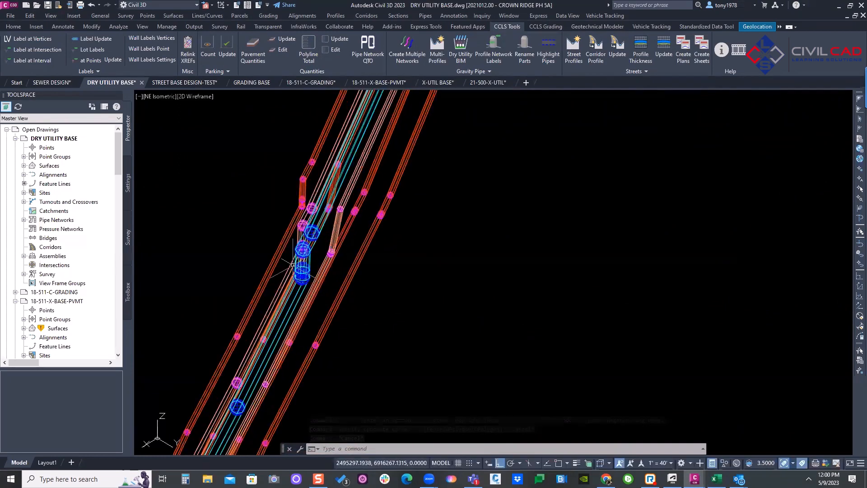
{"action": "scroll", "coordinate": [331, 221], "scroll_direction": "down", "scroll_amount": 5}
{"action": "middle_click_drag", "start_coordinate": [331, 221], "coordinate": [310, 333]}
{"action": "scroll", "coordinate": [310, 343], "scroll_direction": "up", "scroll_amount": 4}
{"action": "scroll", "coordinate": [311, 307], "scroll_direction": "up", "scroll_amount": 5}
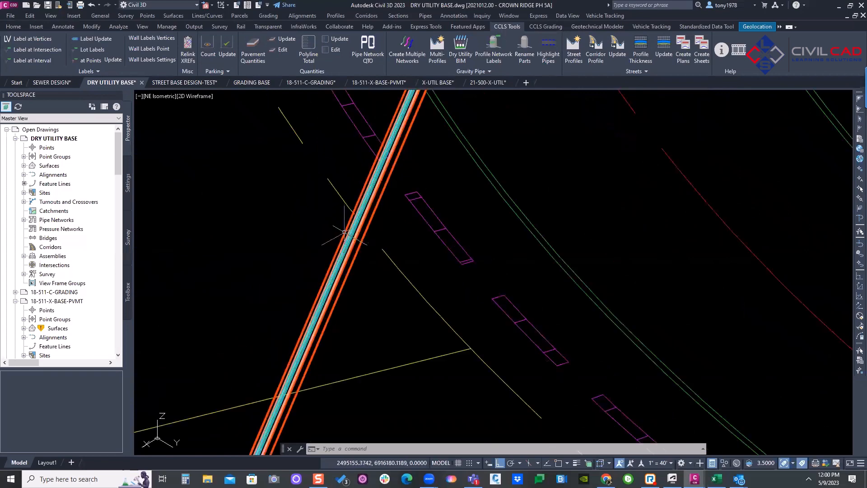
{"action": "scroll", "coordinate": [393, 259], "scroll_direction": "down", "scroll_amount": 8}
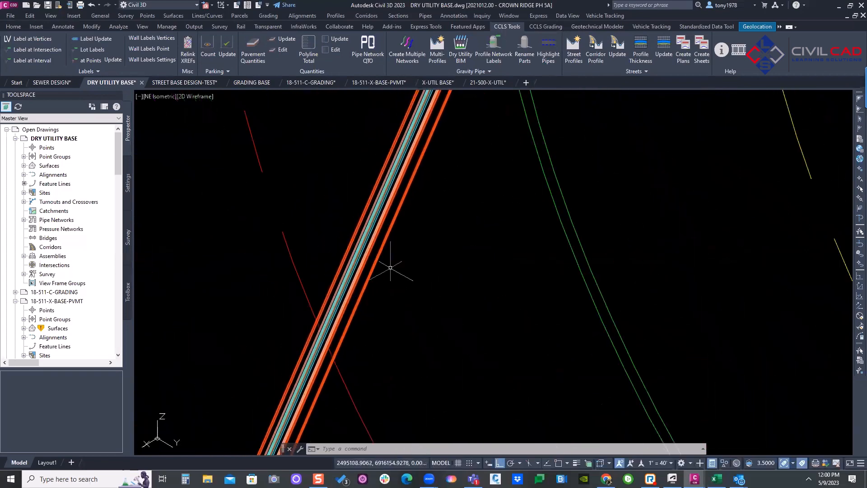
{"action": "middle_click_drag", "start_coordinate": [368, 386], "coordinate": [397, 275]}
{"action": "scroll", "coordinate": [362, 315], "scroll_direction": "up", "scroll_amount": 8}
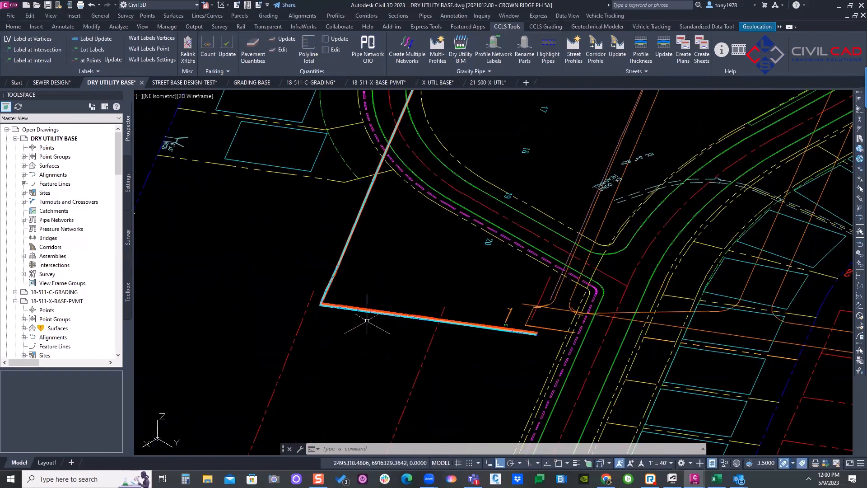
Use Free Orbit to view the duct run's corner from a lower angle and exit the orbit
{"action": "right_click", "coordinate": [383, 245]}
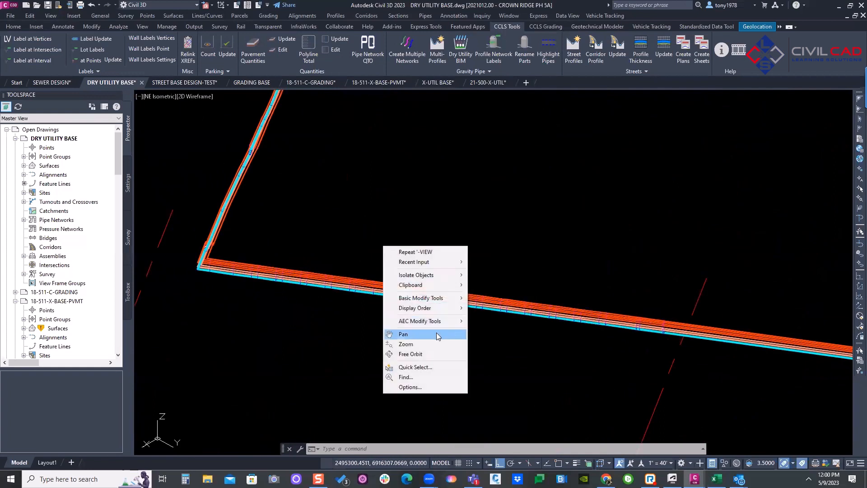
{"action": "left_click", "coordinate": [420, 354]}
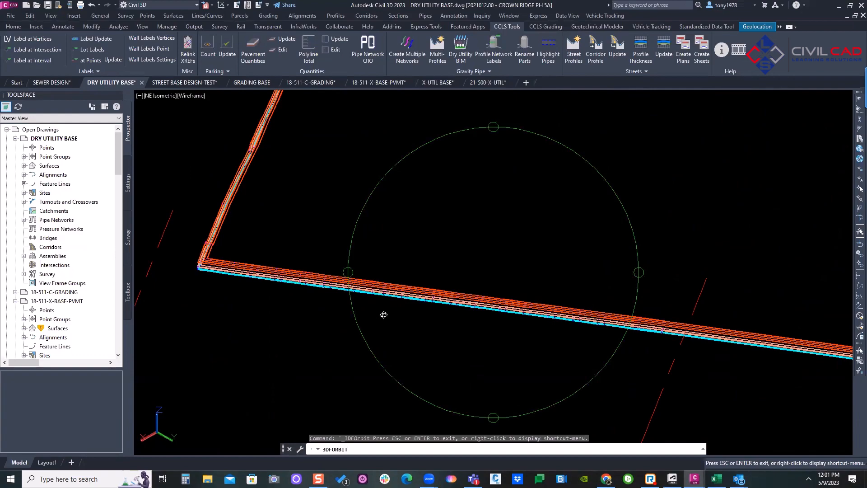
{"action": "left_click_drag", "start_coordinate": [384, 315], "coordinate": [491, 284]}
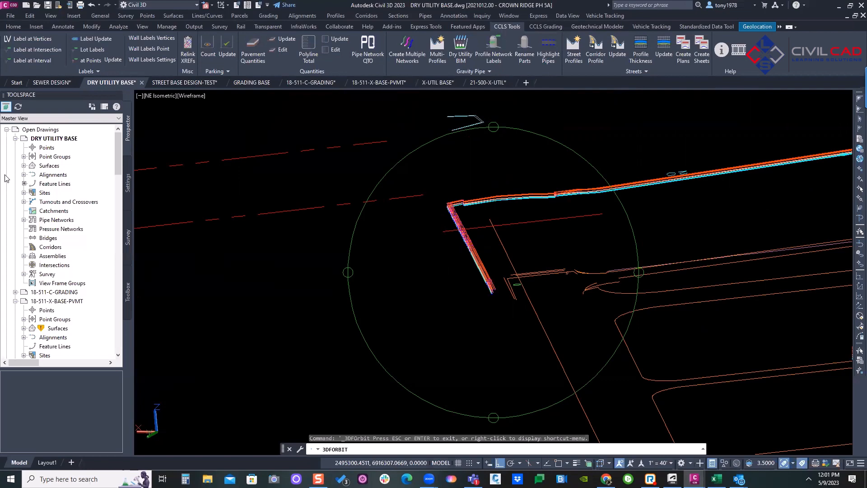
{"action": "left_click_drag", "start_coordinate": [539, 261], "coordinate": [530, 228]}
{"action": "right_click", "coordinate": [529, 225]}
{"action": "left_click", "coordinate": [536, 232]}
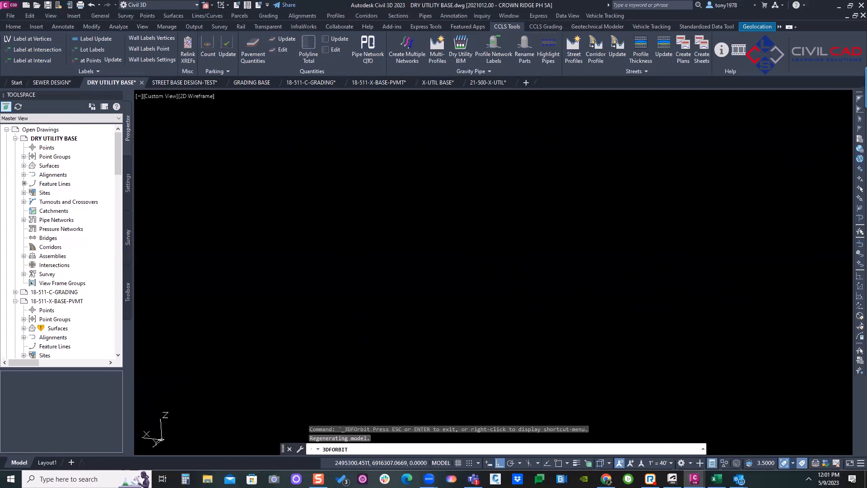
{"action": "key", "text": "Escape"}
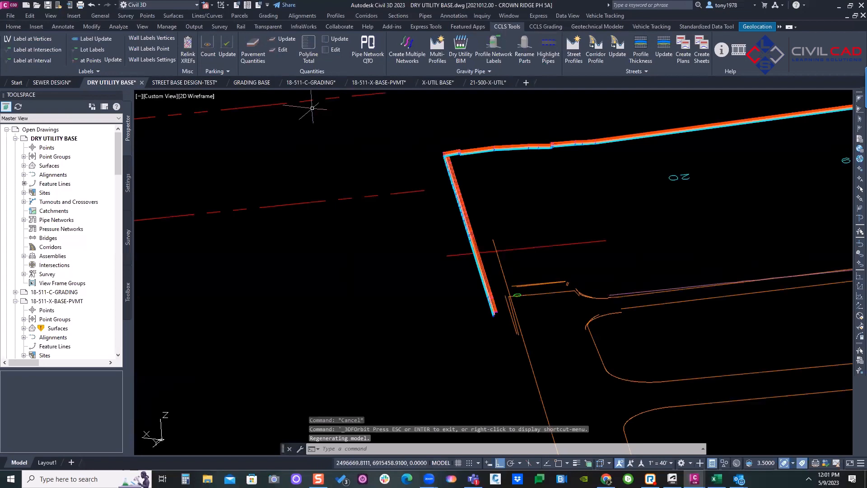
Switch the drawing back to the Top view and look over the subdivision's streets and lots in plan
{"action": "left_click", "coordinate": [161, 96]}
{"action": "left_click", "coordinate": [171, 119]}
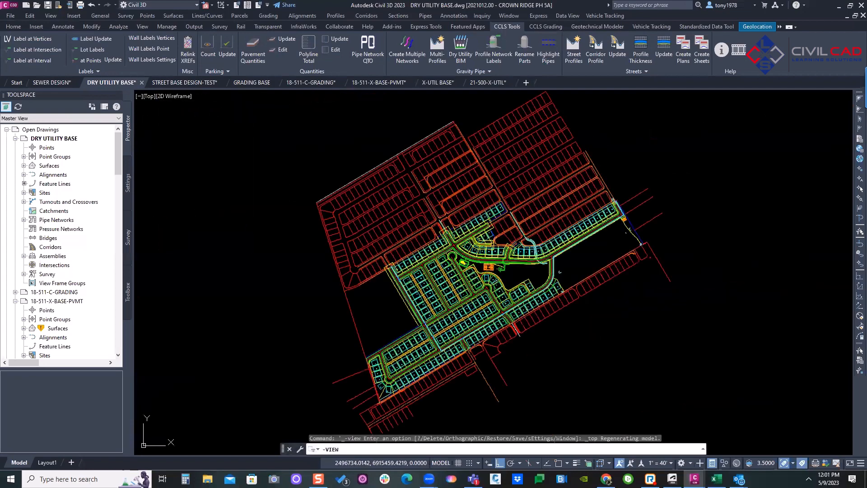
{"action": "mouse_move", "coordinate": [476, 286]}
{"action": "middle_mouse_down"}
{"action": "mouse_move", "coordinate": [476, 247]}
{"action": "mouse_move", "coordinate": [495, 246]}
{"action": "middle_mouse_up"}
{"action": "key", "text": "Escape"}
{"action": "middle_click_drag", "start_coordinate": [623, 96], "coordinate": [553, 97]}
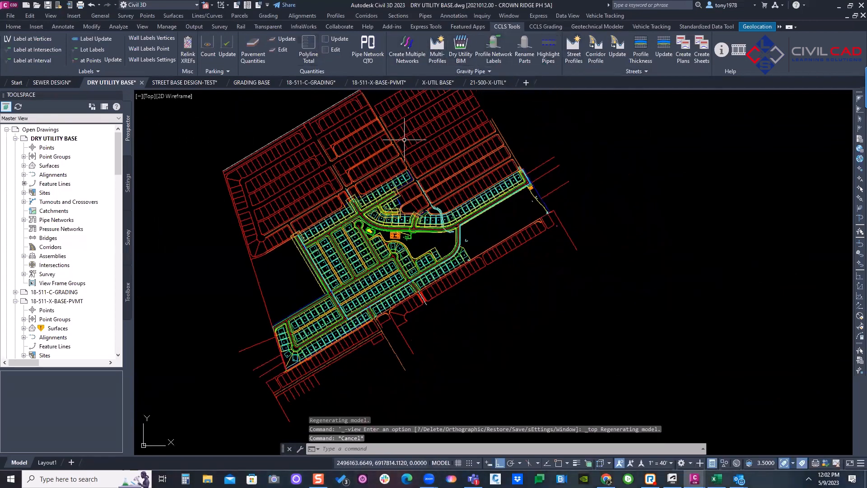
{"action": "scroll", "coordinate": [409, 260], "scroll_direction": "up", "scroll_amount": 5}
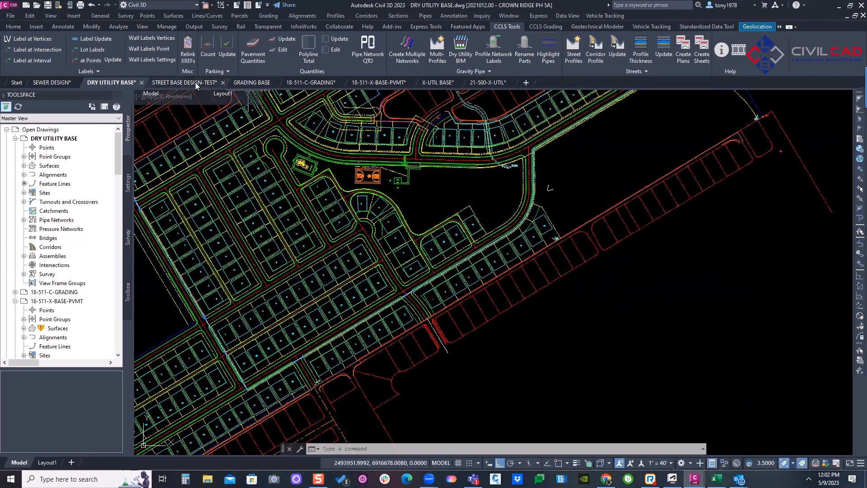
Check the 21-500-X-UTIL and X-UTIL BASE drawings, then browse for another drawing in the Dropbox folder Civil CAD Learning Solutions
{"action": "left_click", "coordinate": [472, 85]}
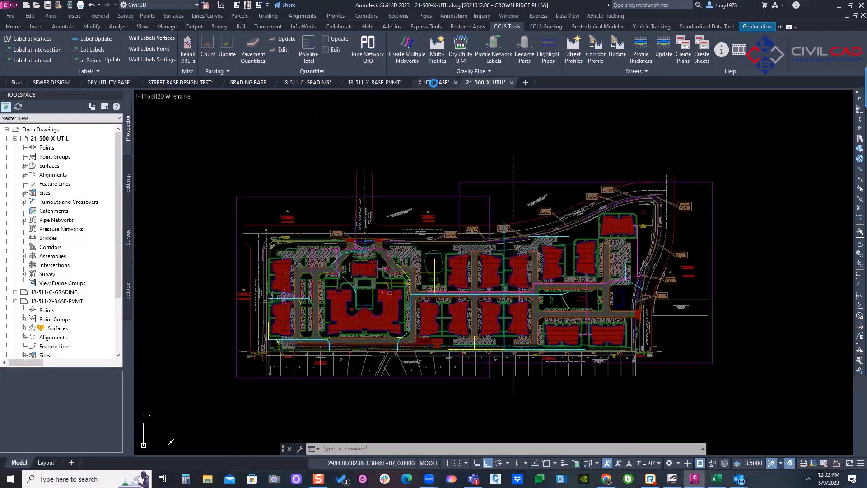
{"action": "left_click", "coordinate": [434, 82]}
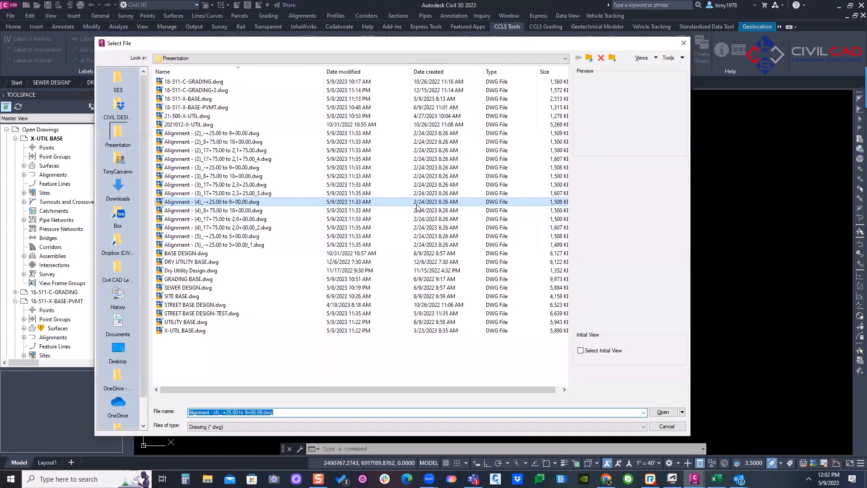
{"action": "left_click", "coordinate": [118, 106]}
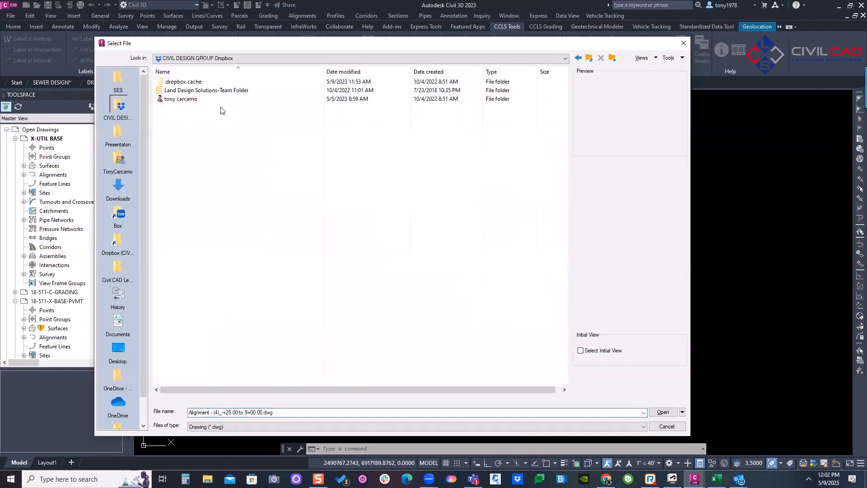
{"action": "double_click", "coordinate": [222, 98]}
{"action": "scroll", "coordinate": [264, 131], "scroll_direction": "down", "scroll_amount": 5}
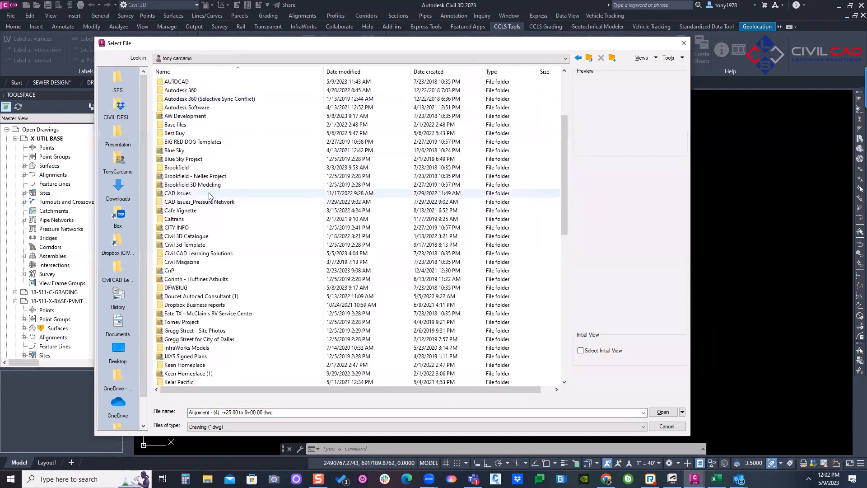
{"action": "left_click", "coordinate": [228, 256]}
{"action": "double_click", "coordinate": [229, 255]}
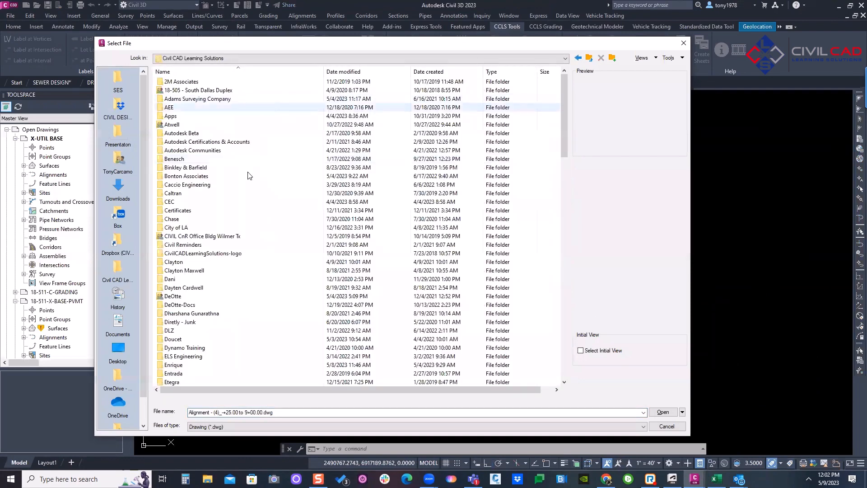
Open 202110300-X-UTIL.dwg as read-only from the Shady Grove project folder inside DeOtte
{"action": "double_click", "coordinate": [189, 296]}
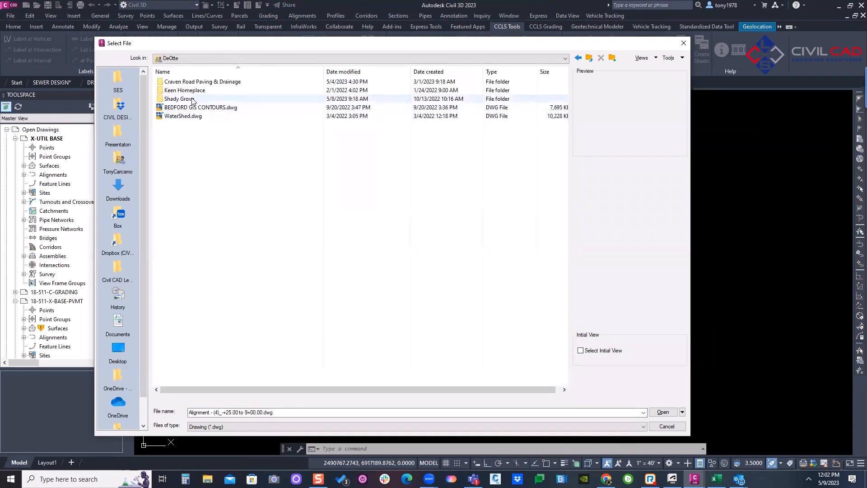
{"action": "double_click", "coordinate": [192, 99]}
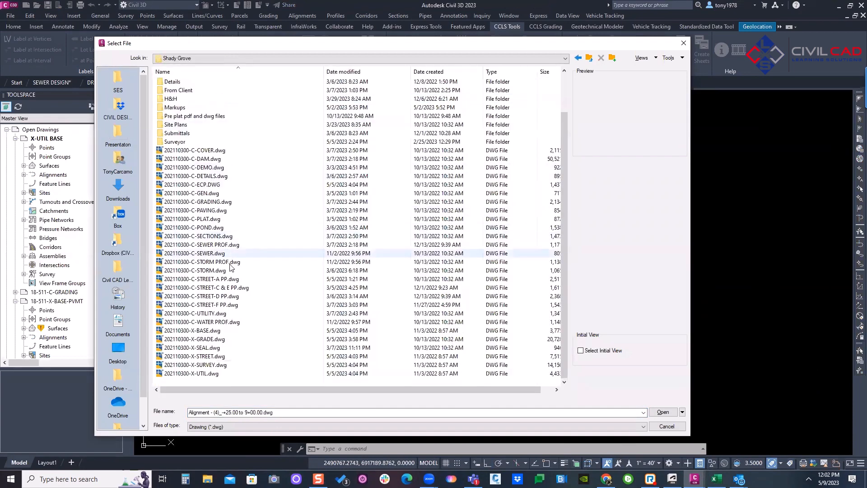
{"action": "left_click", "coordinate": [211, 374]}
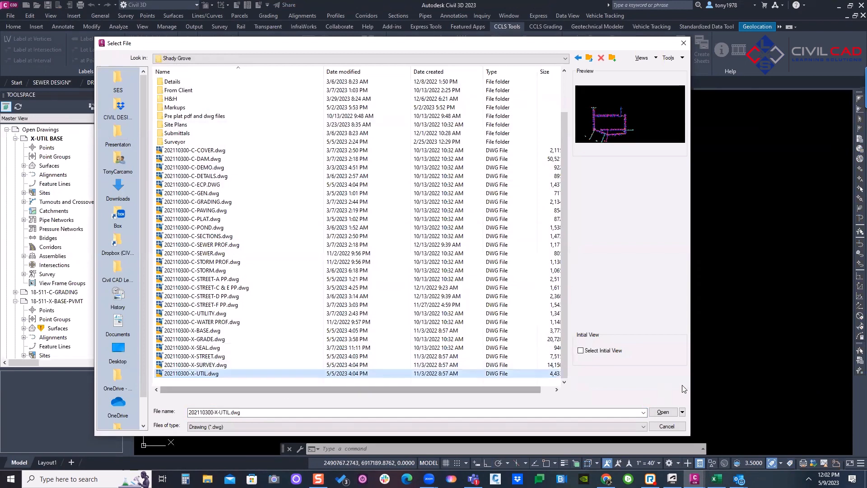
{"action": "left_click", "coordinate": [683, 412]}
{"action": "left_click", "coordinate": [701, 433]}
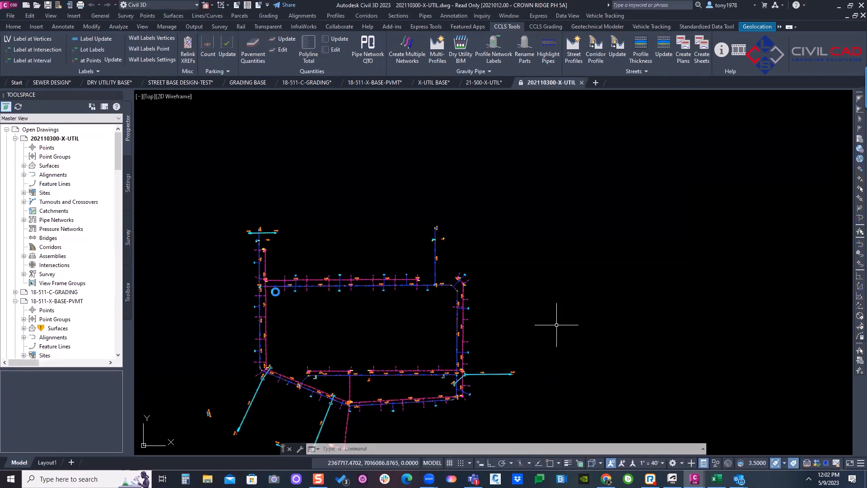
Run Pipe Network QTO on all the pipes and structures in the utility plan
{"action": "scroll", "coordinate": [276, 291], "scroll_direction": "up", "scroll_amount": 4}
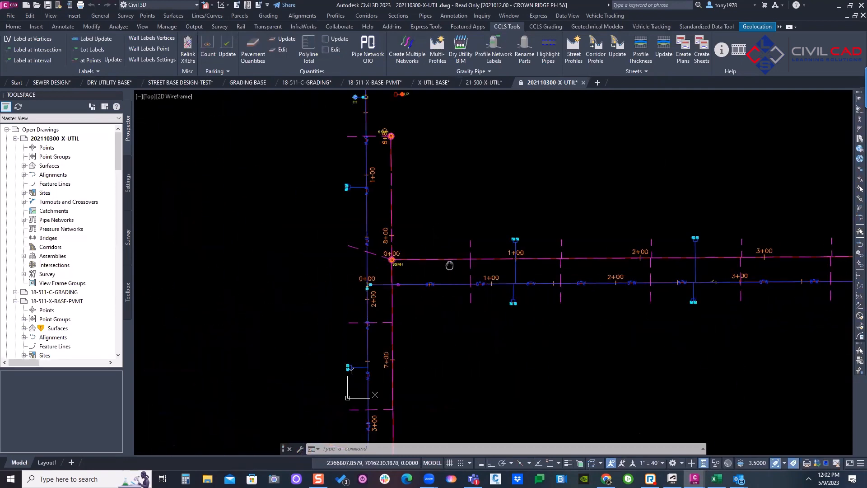
{"action": "scroll", "coordinate": [441, 217], "scroll_direction": "down", "scroll_amount": 5}
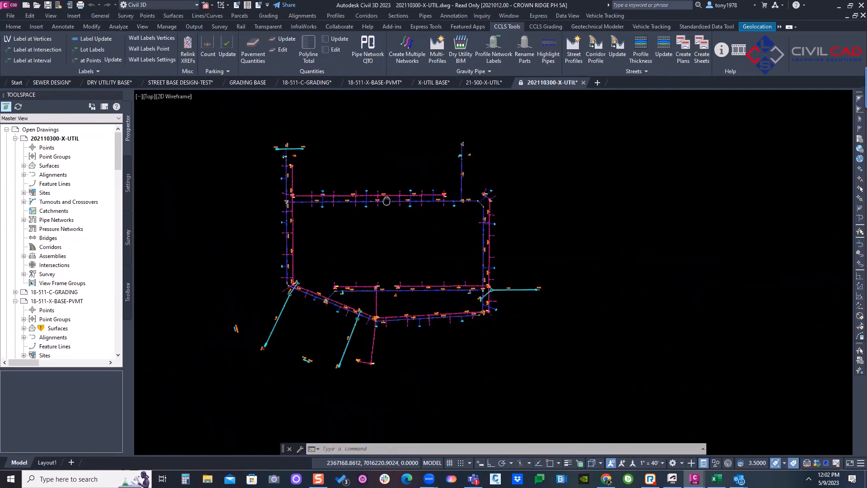
{"action": "left_click", "coordinate": [369, 61]}
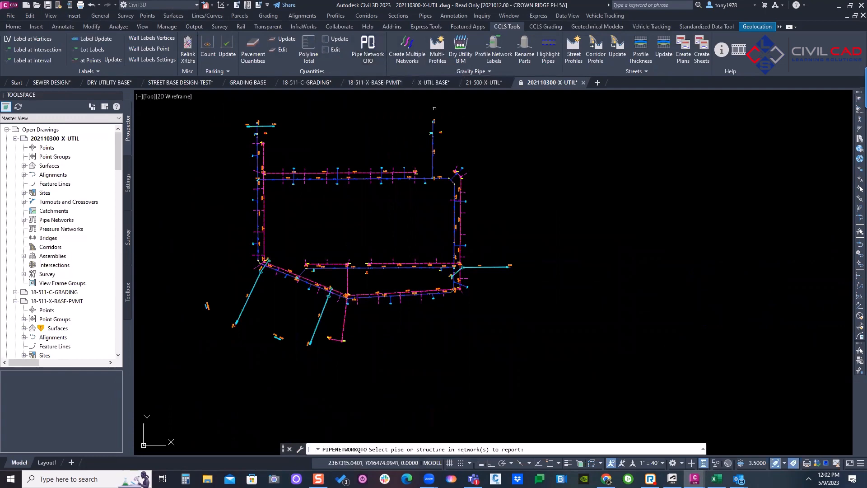
{"action": "left_click", "coordinate": [544, 108]}
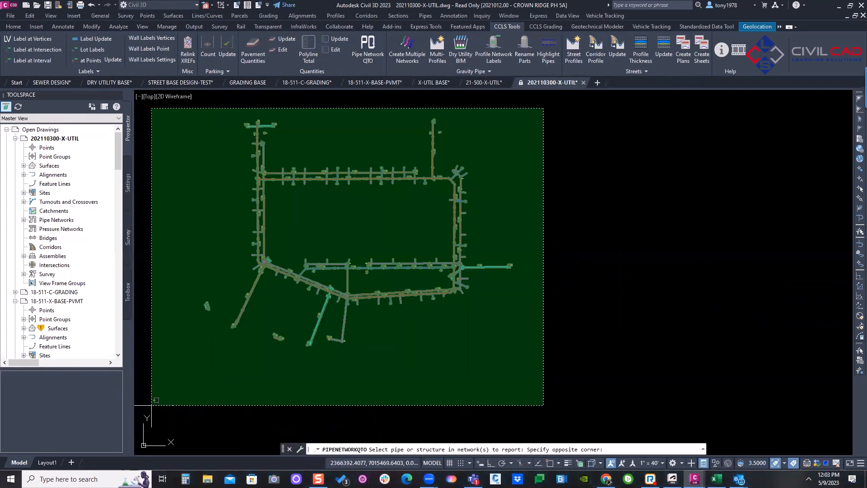
{"action": "left_click", "coordinate": [135, 428]}
{"action": "key", "text": "Return"}
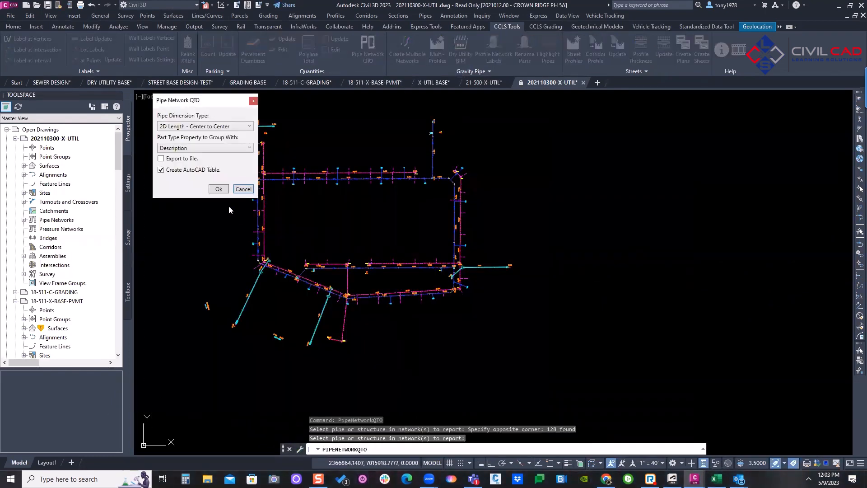
Create an AutoCAD quantity table using 2D Length - Center to Center, grouped by Description, and place it in the empty area east of the networks
{"action": "left_click", "coordinate": [214, 131]}
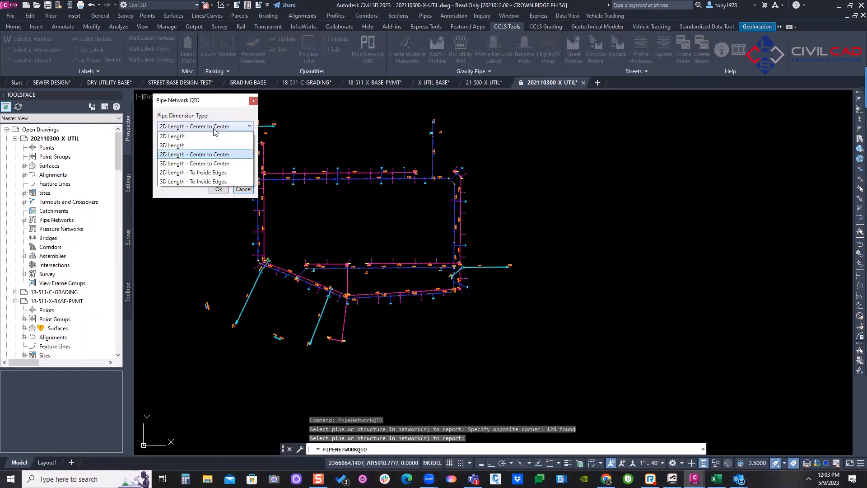
{"action": "left_click", "coordinate": [221, 119]}
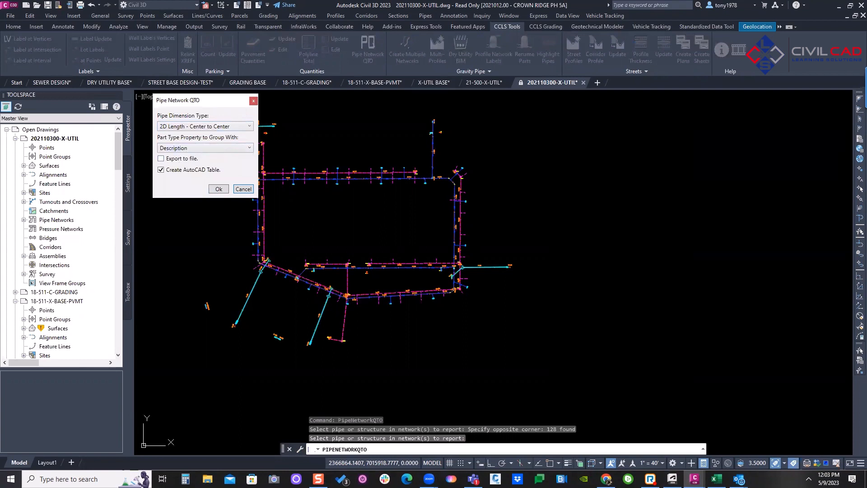
{"action": "mouse_move", "coordinate": [183, 146]}
{"action": "left_mouse_down"}
{"action": "mouse_move", "coordinate": [151, 155]}
{"action": "mouse_move", "coordinate": [187, 164]}
{"action": "mouse_move", "coordinate": [158, 159]}
{"action": "left_mouse_up"}
{"action": "left_click_drag", "start_coordinate": [207, 181], "coordinate": [221, 162]}
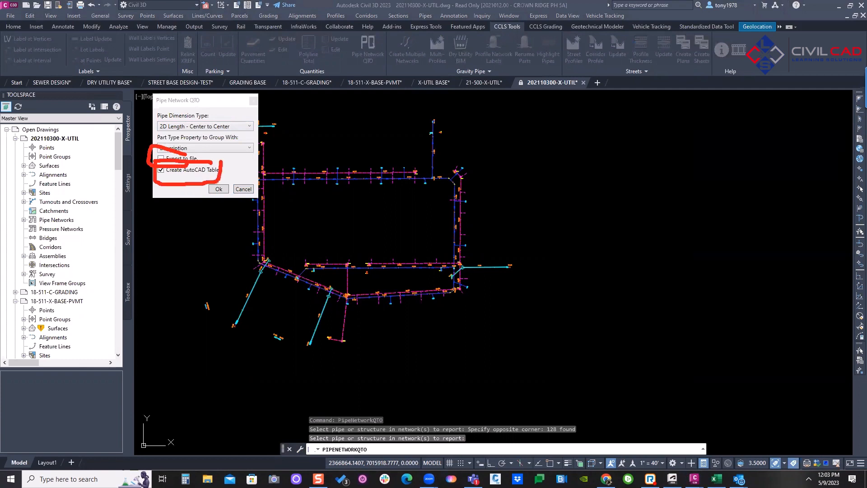
{"action": "key", "text": "Escape"}
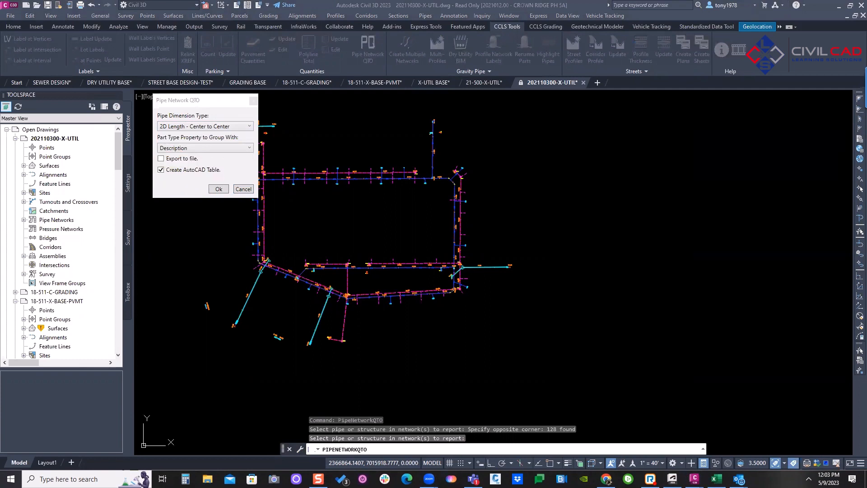
{"action": "left_click", "coordinate": [219, 189]}
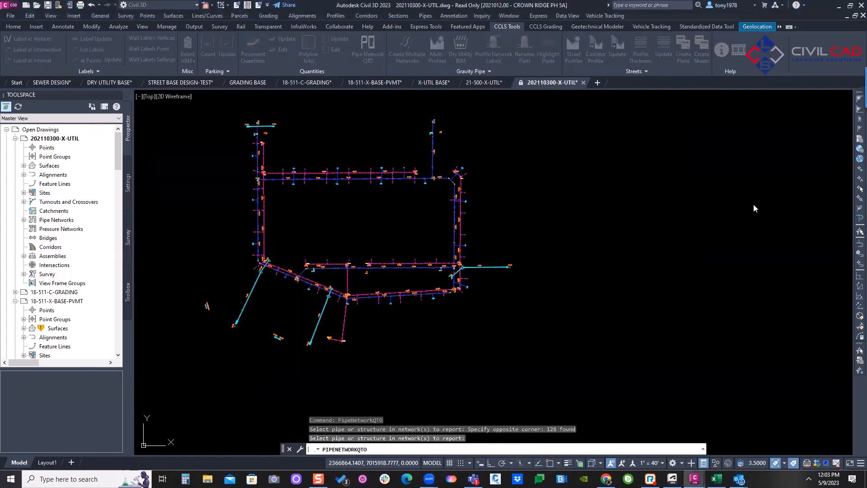
{"action": "key", "text": "Return"}
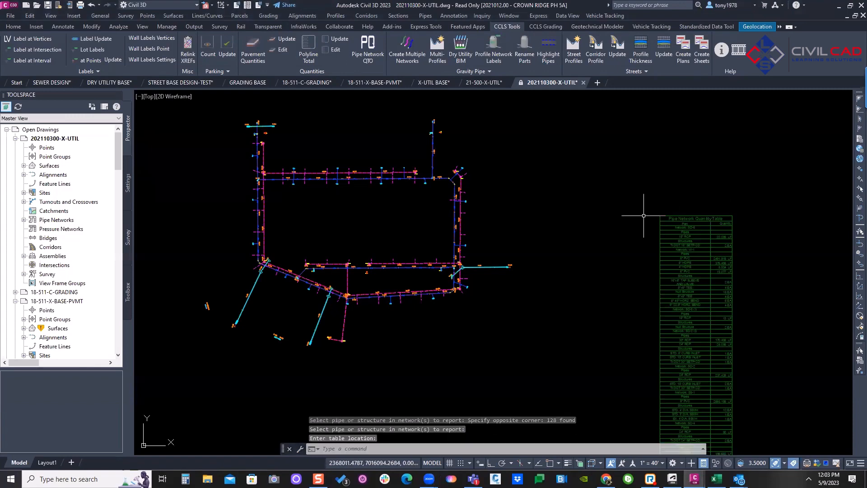
Examine the upper rows of the Pipe Network Quantity Table, including the pipes and structures of network SD-6
{"action": "scroll", "coordinate": [640, 218], "scroll_direction": "up", "scroll_amount": 2}
{"action": "scroll", "coordinate": [571, 186], "scroll_direction": "up", "scroll_amount": 2}
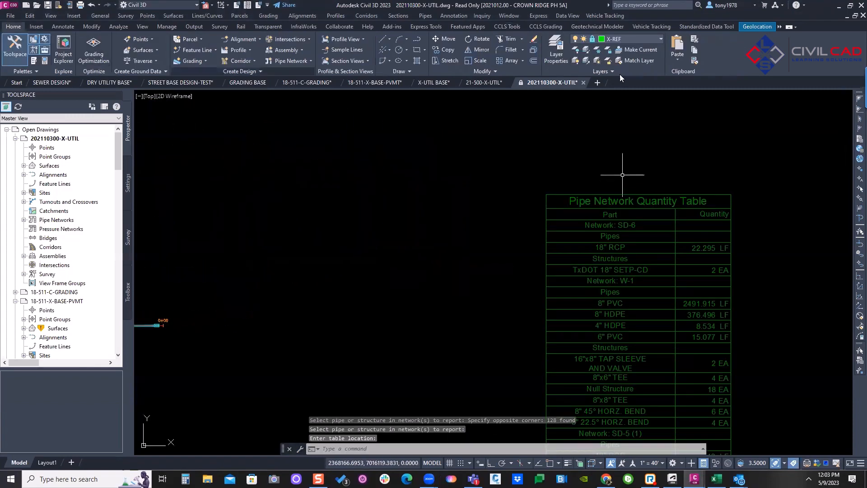
{"action": "scroll", "coordinate": [632, 221], "scroll_direction": "up", "scroll_amount": 3}
{"action": "scroll", "coordinate": [406, 127], "scroll_direction": "down", "scroll_amount": 2}
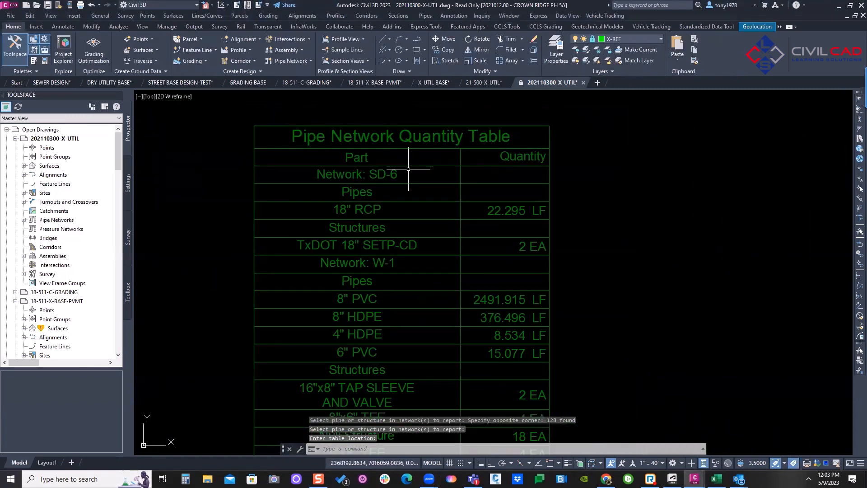
{"action": "scroll", "coordinate": [350, 175], "scroll_direction": "up", "scroll_amount": 3}
{"action": "scroll", "coordinate": [400, 194], "scroll_direction": "down", "scroll_amount": 4}
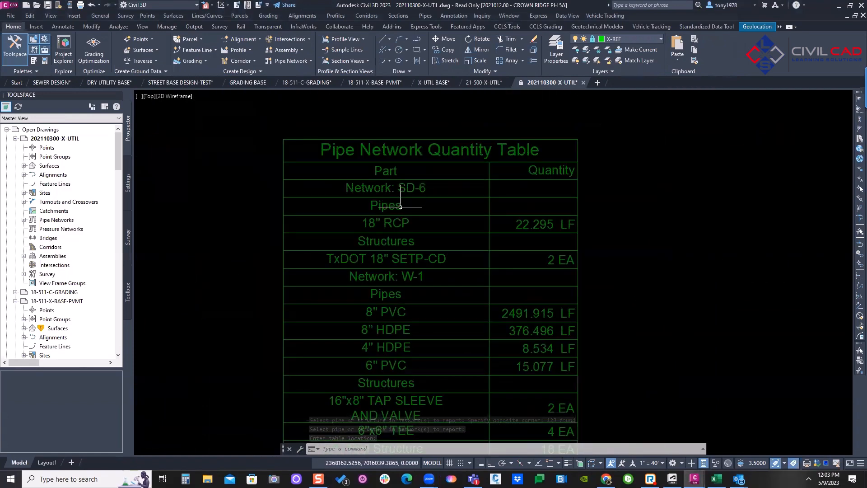
{"action": "scroll", "coordinate": [402, 230], "scroll_direction": "up", "scroll_amount": 3}
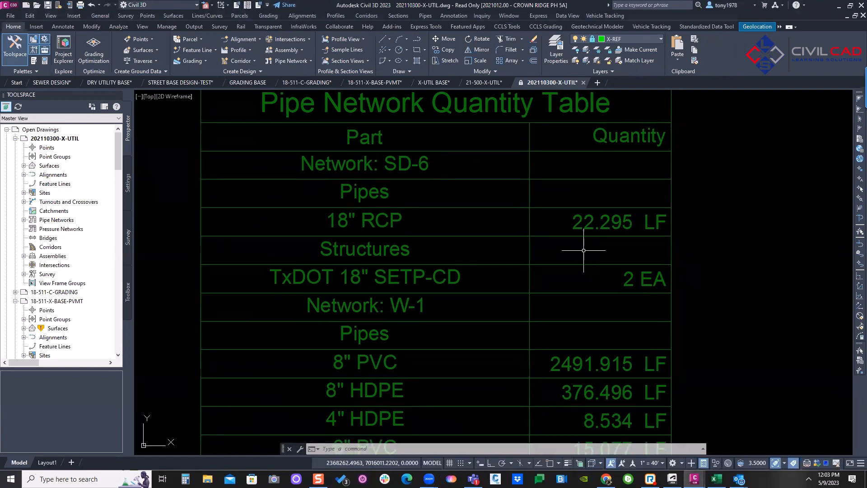
Read the quantity table's pipe lengths and structure counts for network W-1 and the storm and sewer networks below it
{"action": "scroll", "coordinate": [432, 207], "scroll_direction": "down", "scroll_amount": 4}
{"action": "scroll", "coordinate": [441, 229], "scroll_direction": "up", "scroll_amount": 3}
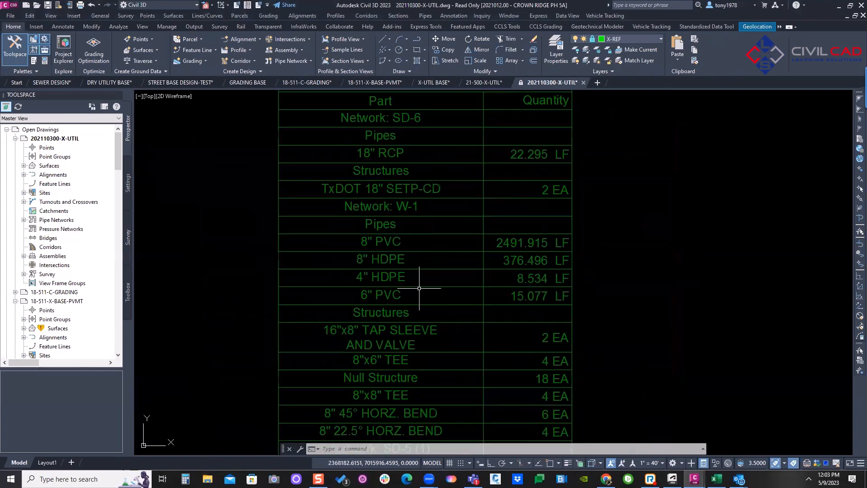
{"action": "middle_click_drag", "start_coordinate": [419, 288], "coordinate": [412, 231]}
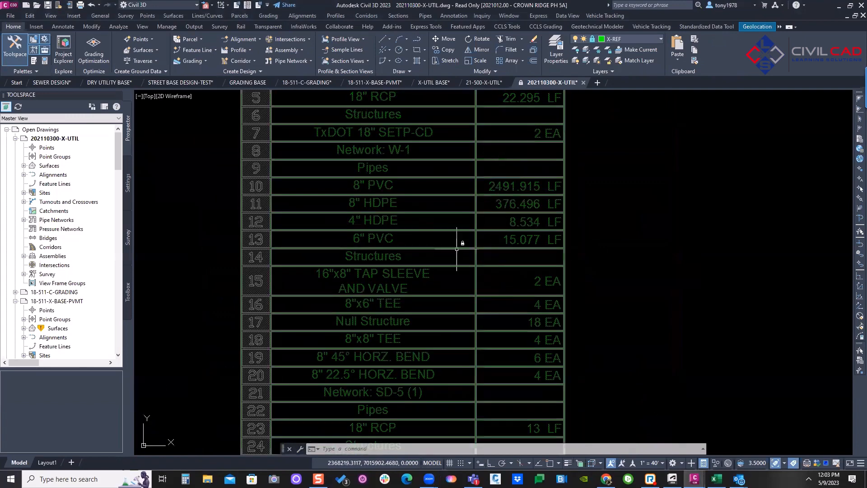
{"action": "scroll", "coordinate": [456, 249], "scroll_direction": "down", "scroll_amount": 5}
{"action": "scroll", "coordinate": [409, 238], "scroll_direction": "up", "scroll_amount": 1}
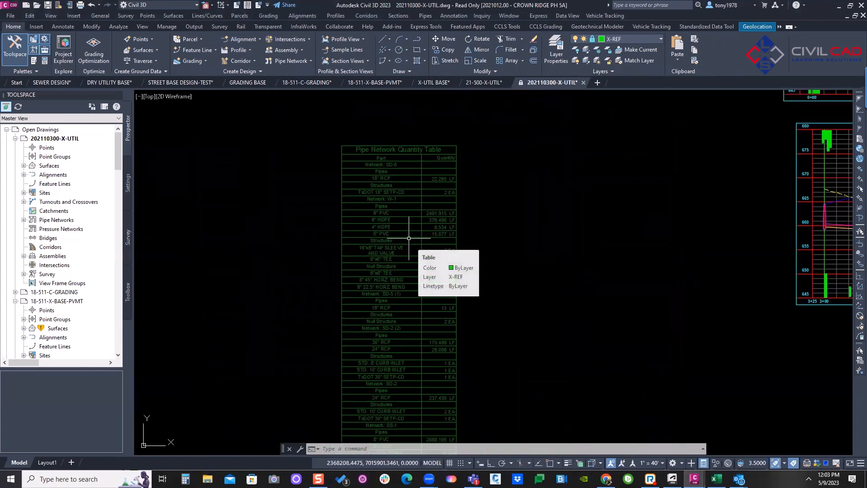
{"action": "scroll", "coordinate": [428, 209], "scroll_direction": "up", "scroll_amount": 2}
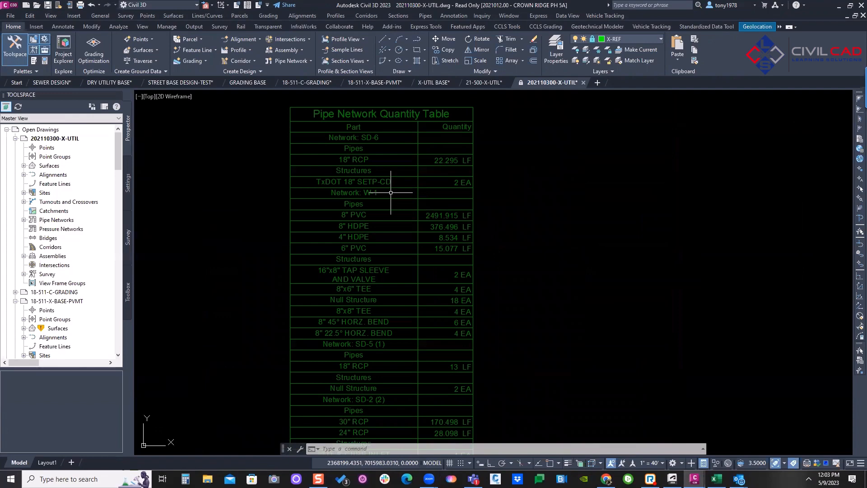
{"action": "scroll", "coordinate": [390, 193], "scroll_direction": "down", "scroll_amount": 3}
{"action": "scroll", "coordinate": [350, 168], "scroll_direction": "up", "scroll_amount": 3}
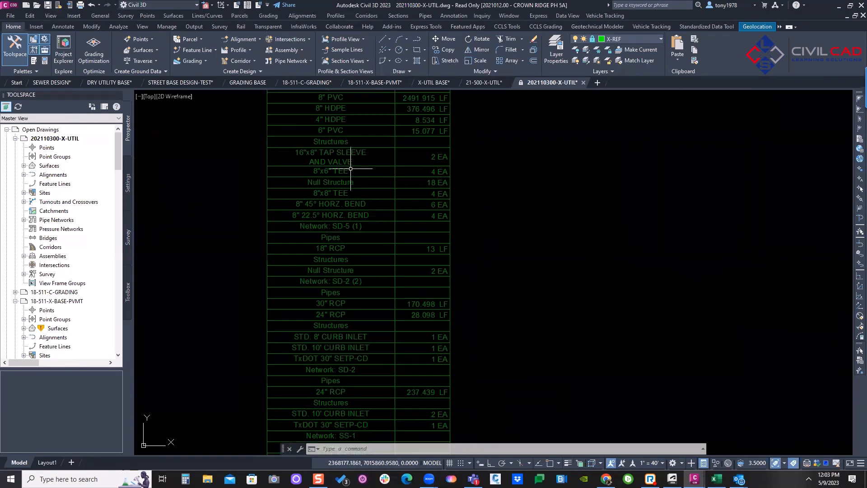
{"action": "scroll", "coordinate": [351, 169], "scroll_direction": "down", "scroll_amount": 4}
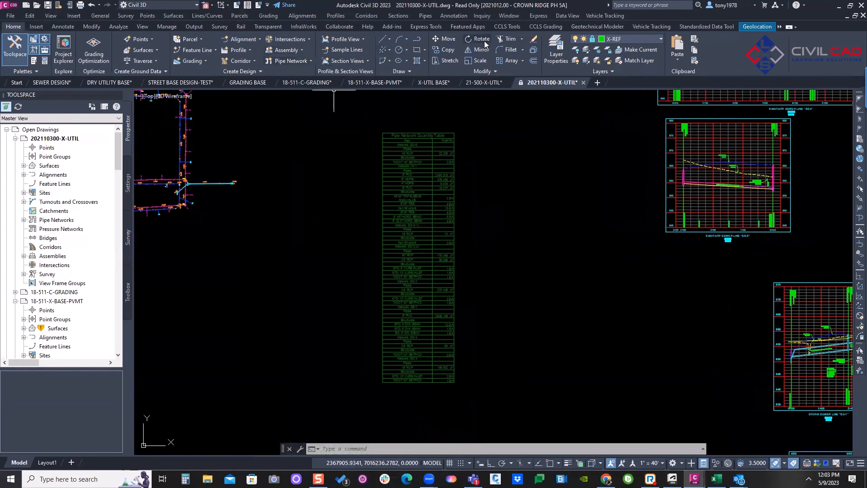
Locate the Pipe Network QTO tool and examine the water, sewer and storm networks west of the quantity table
{"action": "left_click", "coordinate": [507, 26]}
{"action": "scroll", "coordinate": [173, 153], "scroll_direction": "up", "scroll_amount": 3}
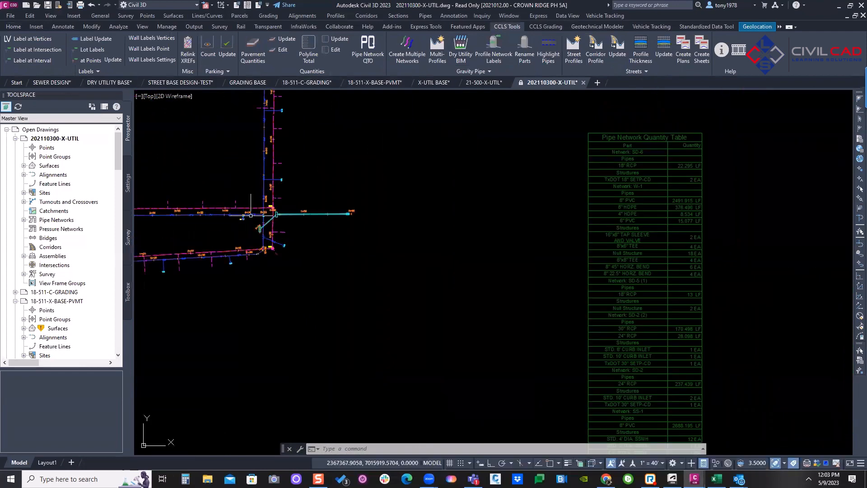
{"action": "scroll", "coordinate": [251, 215], "scroll_direction": "up", "scroll_amount": 2}
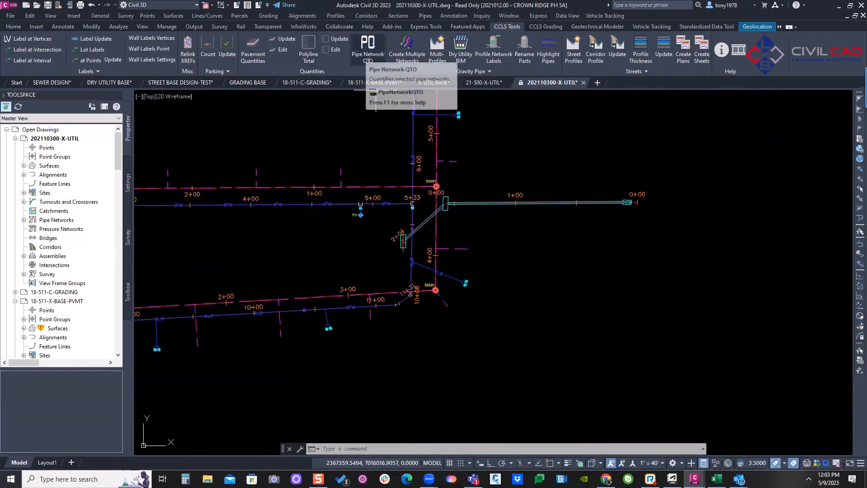
{"action": "scroll", "coordinate": [606, 277], "scroll_direction": "down", "scroll_amount": 8}
{"action": "middle_click_drag", "start_coordinate": [619, 243], "coordinate": [437, 161]}
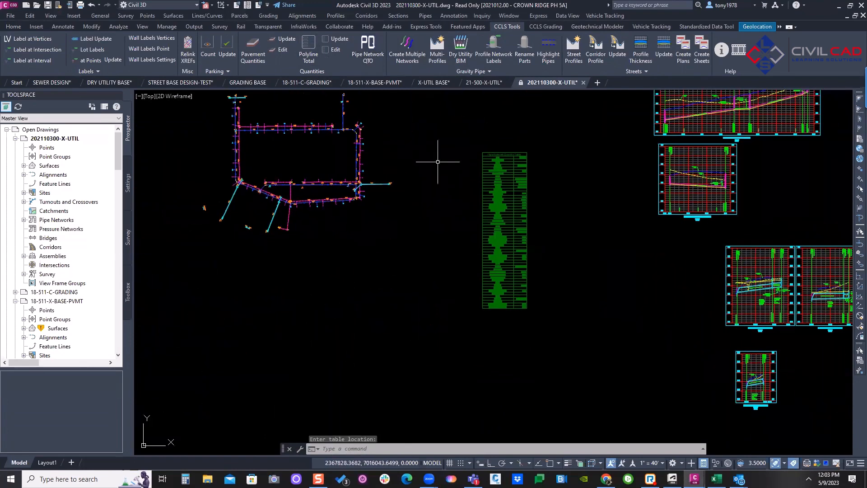
{"action": "key", "text": "Escape"}
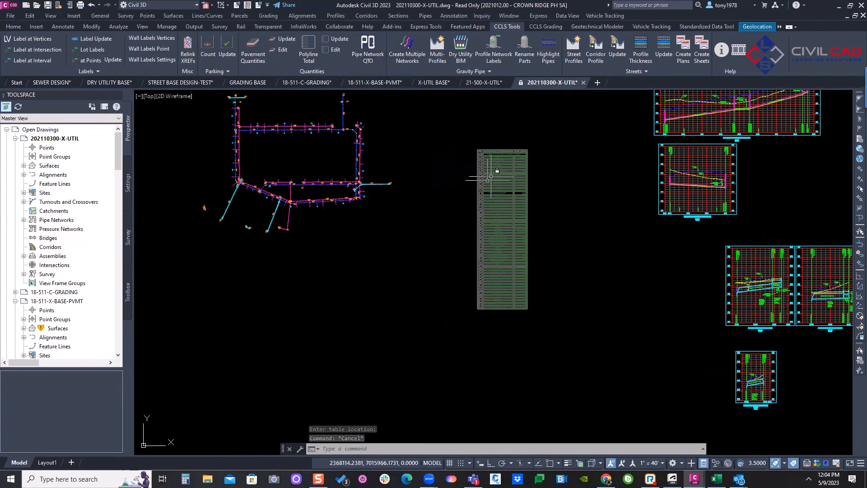
Read the HDPE and PVC pipe rows and the fittings listed under network W-1 in the quantity table
{"action": "scroll", "coordinate": [499, 171], "scroll_direction": "up", "scroll_amount": 4}
{"action": "scroll", "coordinate": [573, 259], "scroll_direction": "down", "scroll_amount": 4}
{"action": "scroll", "coordinate": [489, 257], "scroll_direction": "down", "scroll_amount": 2}
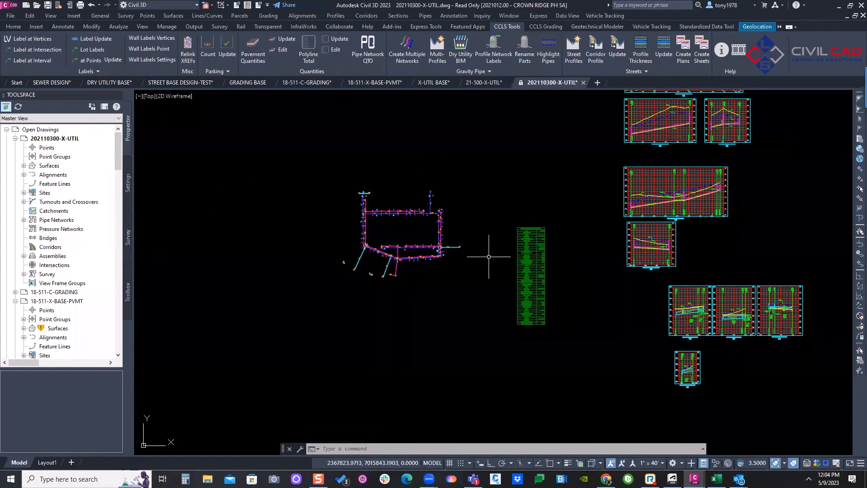
{"action": "scroll", "coordinate": [531, 256], "scroll_direction": "up", "scroll_amount": 5}
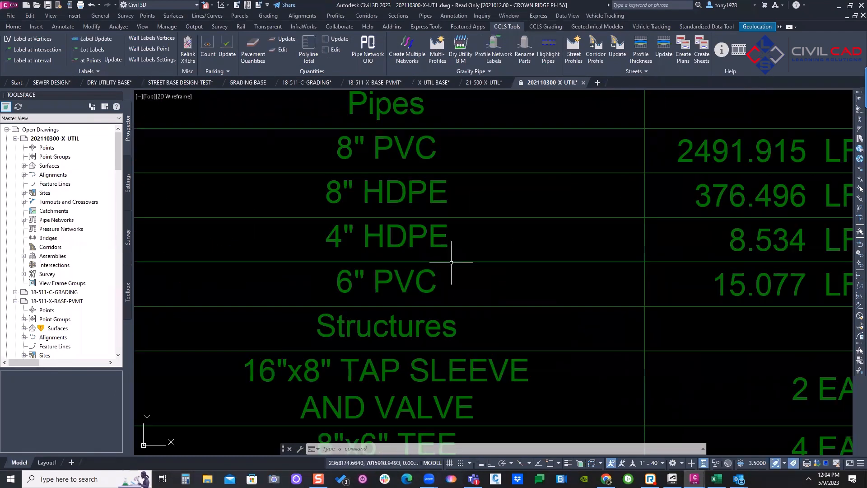
{"action": "middle_click_drag", "start_coordinate": [373, 289], "coordinate": [316, 180]}
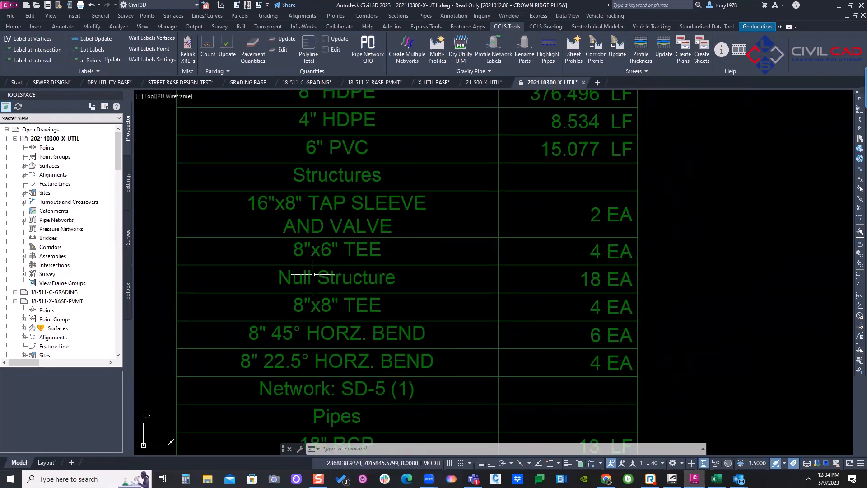
{"action": "middle_click_drag", "start_coordinate": [317, 276], "coordinate": [342, 246]}
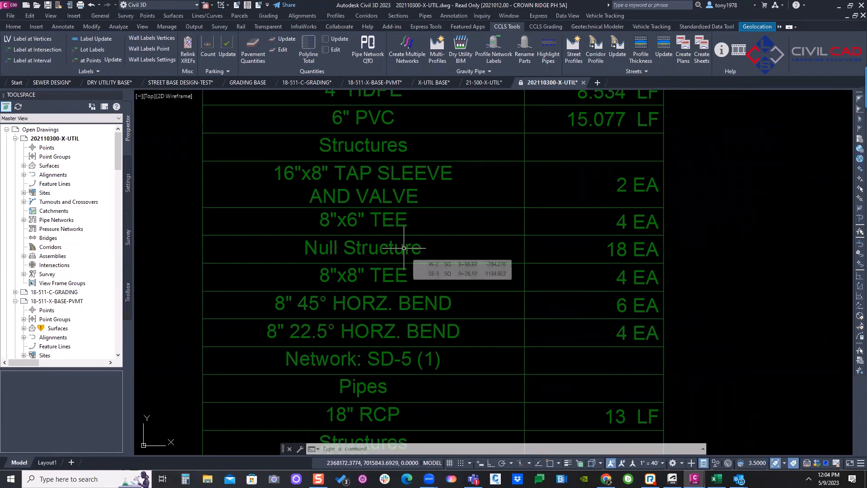
{"action": "scroll", "coordinate": [359, 253], "scroll_direction": "down", "scroll_amount": 2}
{"action": "scroll", "coordinate": [358, 253], "scroll_direction": "down", "scroll_amount": 6}
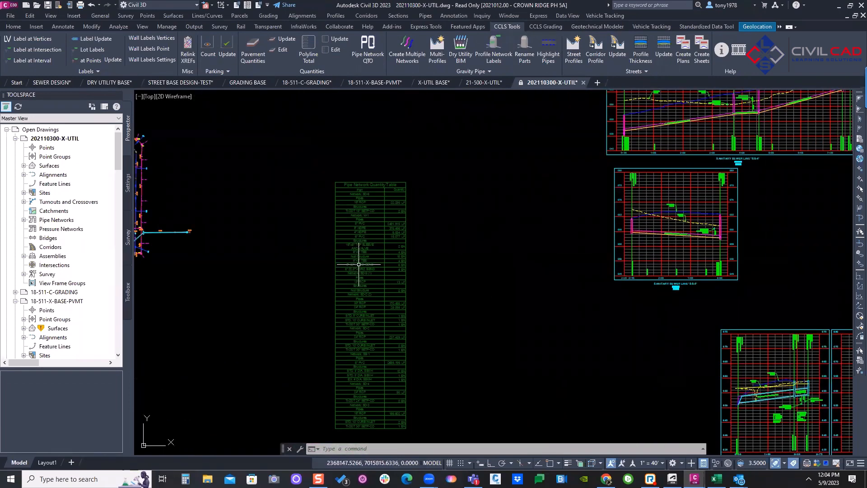
Close the 202110300-X-UTIL drawing without saving its changes
{"action": "middle_click_drag", "start_coordinate": [338, 252], "coordinate": [474, 205]}
{"action": "scroll", "coordinate": [441, 182], "scroll_direction": "up", "scroll_amount": 2}
{"action": "middle_click_drag", "start_coordinate": [433, 170], "coordinate": [380, 168]}
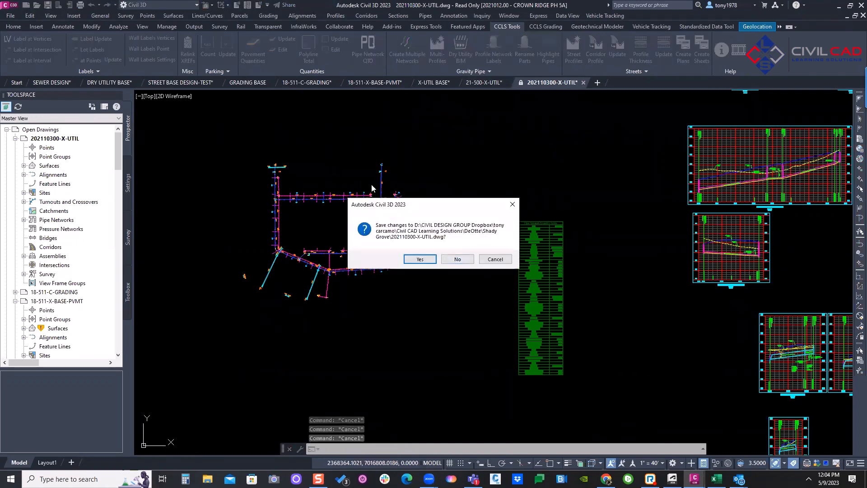
{"action": "left_click", "coordinate": [453, 260]}
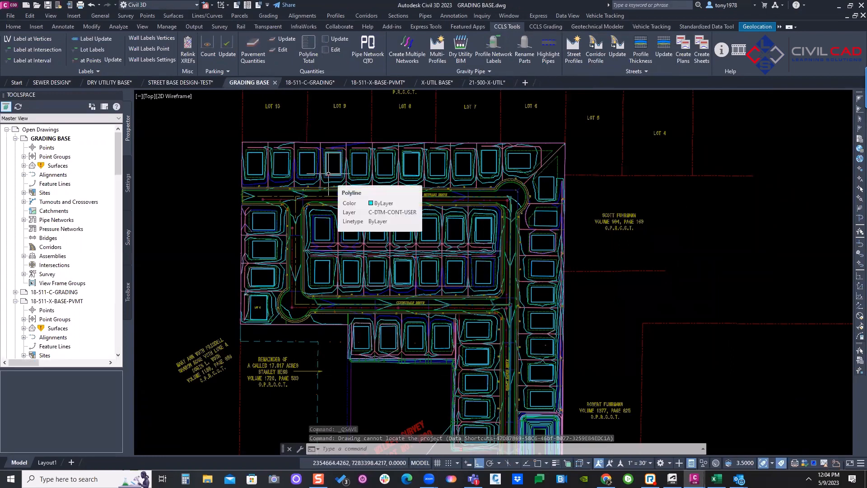
Examine the lots, building pads and feature lines around Mustang Drive and Clydesdale Drive in the GRADING BASE drawing
{"action": "scroll", "coordinate": [525, 304], "scroll_direction": "down", "scroll_amount": 2}
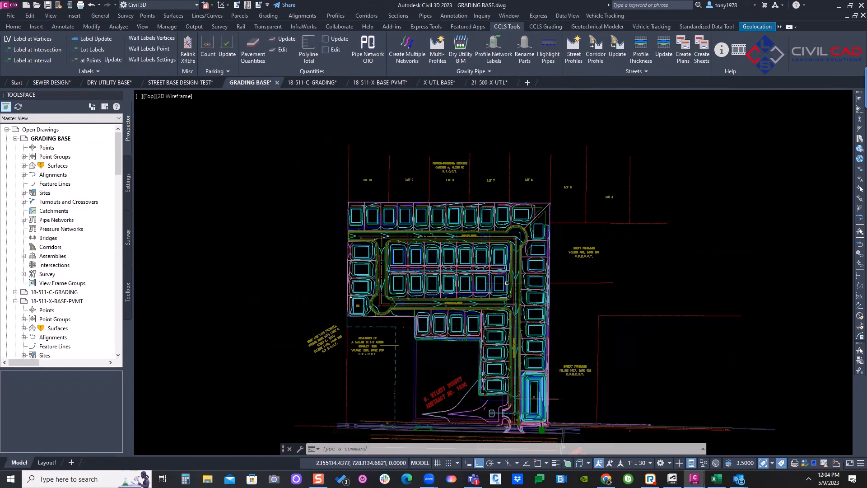
{"action": "scroll", "coordinate": [506, 281], "scroll_direction": "up", "scroll_amount": 2}
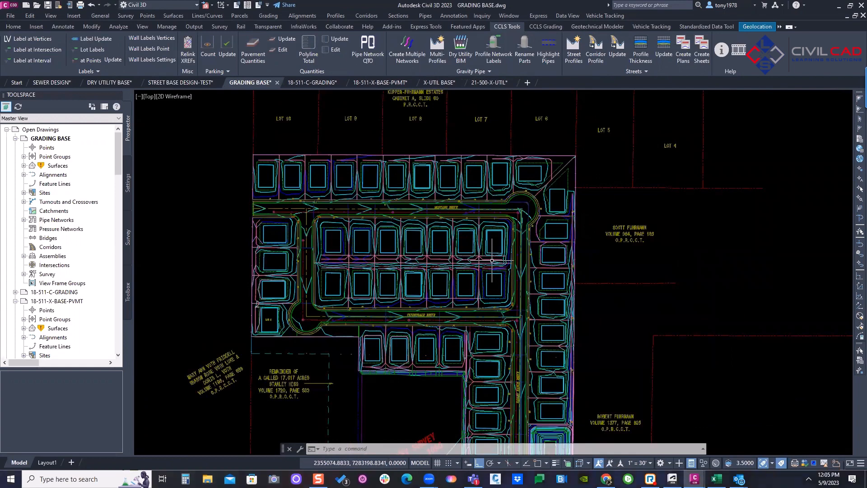
{"action": "scroll", "coordinate": [330, 209], "scroll_direction": "up", "scroll_amount": 2}
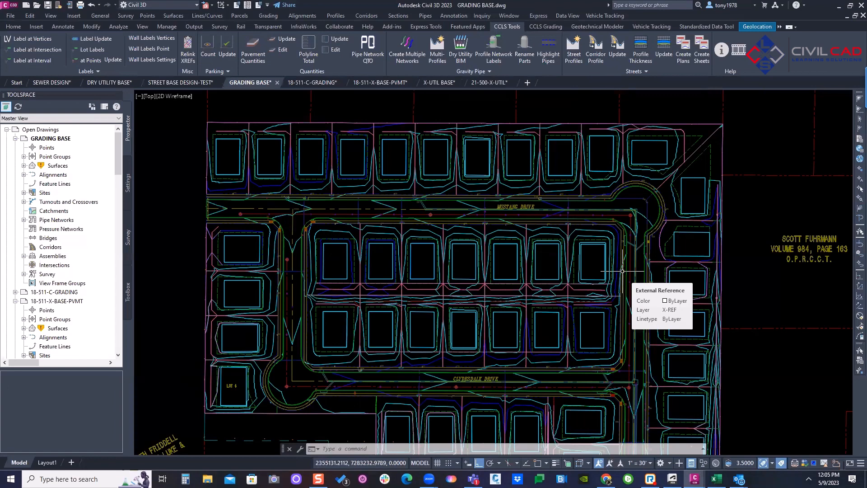
{"action": "scroll", "coordinate": [560, 253], "scroll_direction": "down", "scroll_amount": 4}
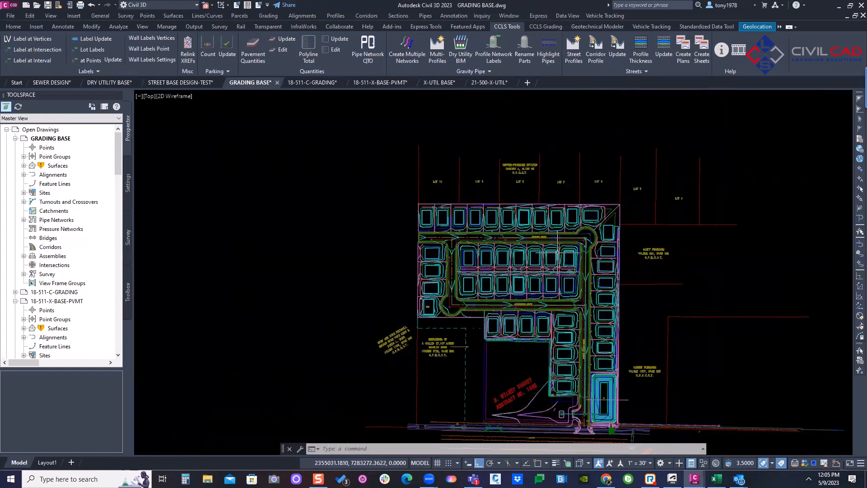
{"action": "middle_click_drag", "start_coordinate": [558, 253], "coordinate": [474, 204]}
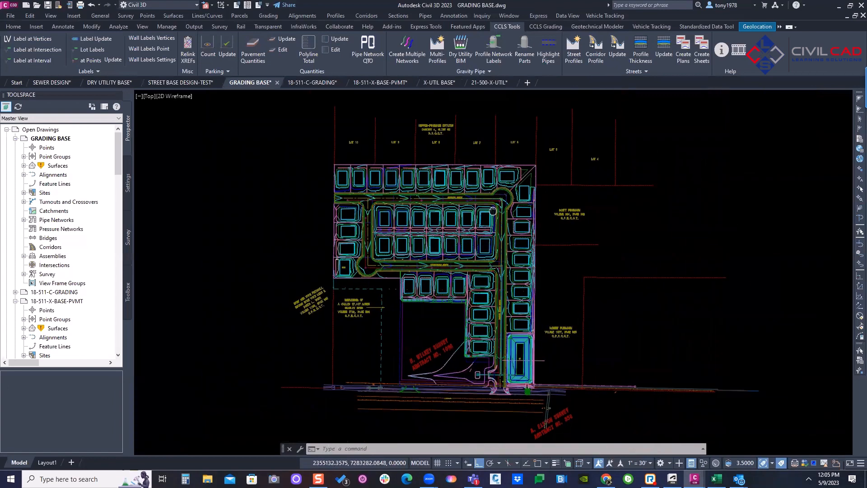
{"action": "scroll", "coordinate": [392, 186], "scroll_direction": "up", "scroll_amount": 2}
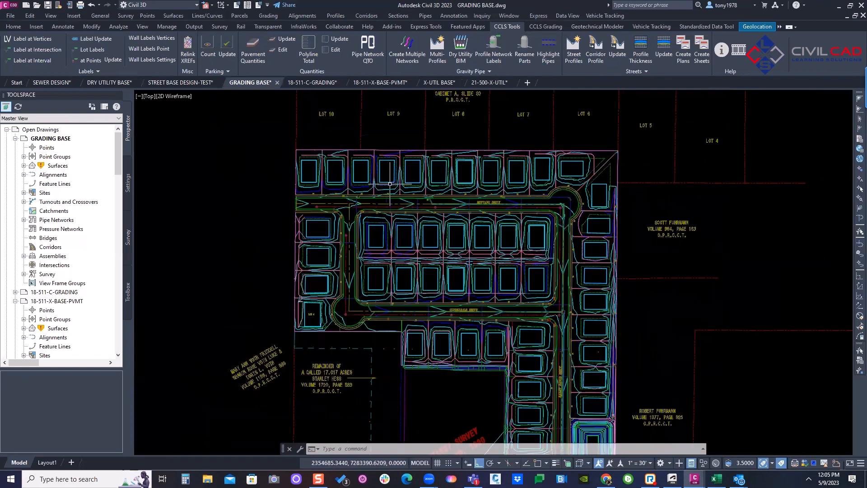
{"action": "scroll", "coordinate": [385, 195], "scroll_direction": "up", "scroll_amount": 2}
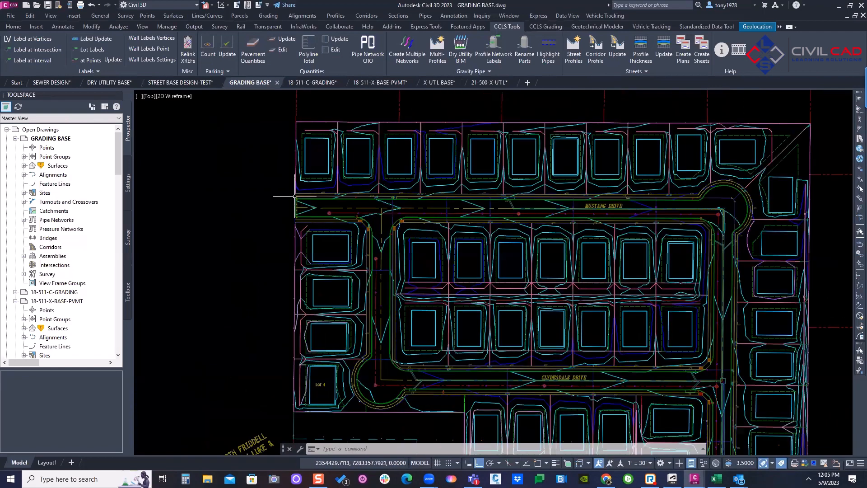
{"action": "middle_click_drag", "start_coordinate": [381, 201], "coordinate": [324, 201]}
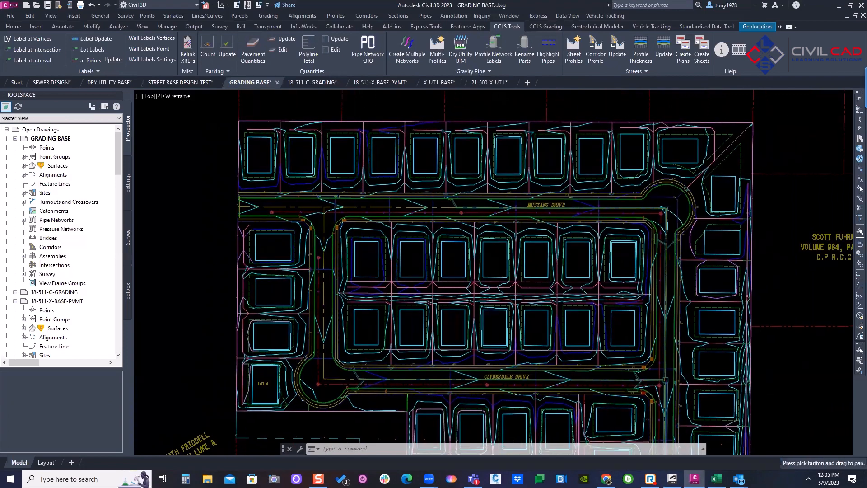
{"action": "scroll", "coordinate": [363, 181], "scroll_direction": "up", "scroll_amount": 5}
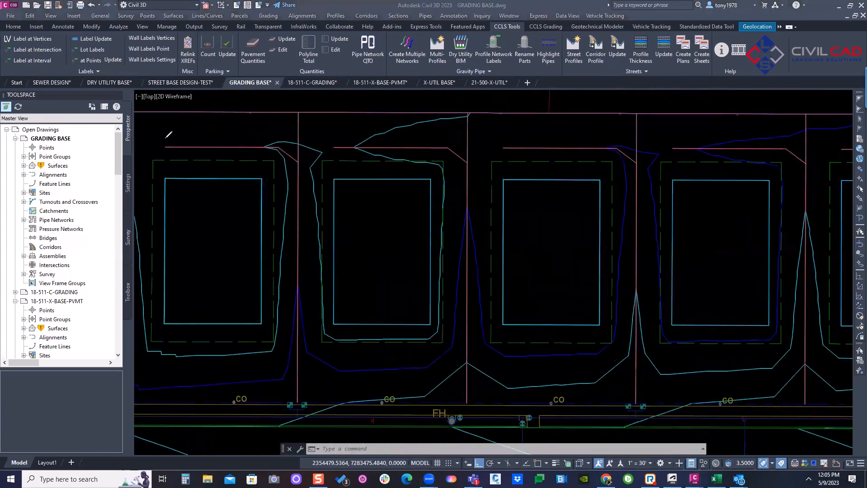
{"action": "left_click_drag", "start_coordinate": [161, 141], "coordinate": [175, 147]}
{"action": "left_click_drag", "start_coordinate": [297, 403], "coordinate": [377, 376]}
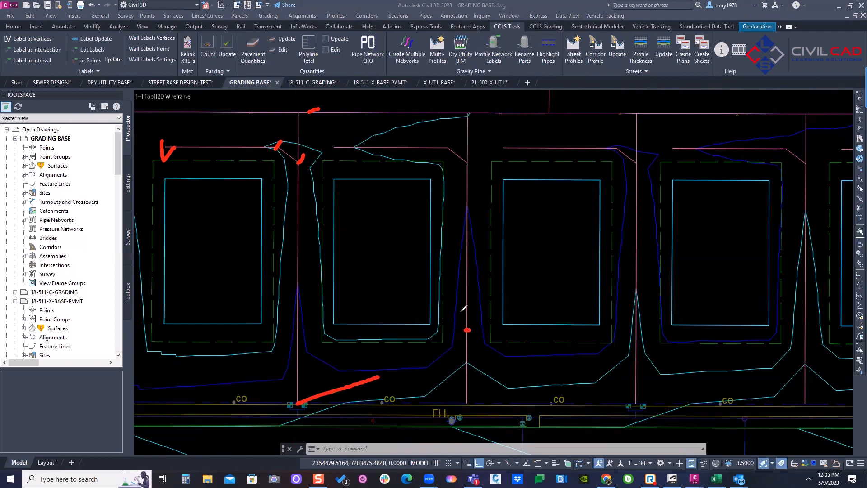
{"action": "left_click_drag", "start_coordinate": [468, 330], "coordinate": [497, 311]}
{"action": "left_click_drag", "start_coordinate": [297, 337], "coordinate": [332, 308]}
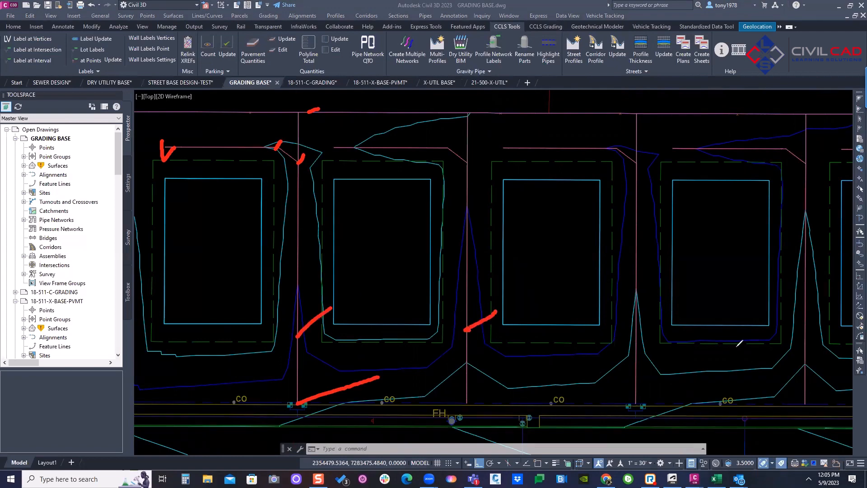
{"action": "left_click_drag", "start_coordinate": [634, 338], "coordinate": [657, 319]}
{"action": "left_click_drag", "start_coordinate": [378, 257], "coordinate": [420, 214]}
{"action": "left_click_drag", "start_coordinate": [549, 248], "coordinate": [586, 213]}
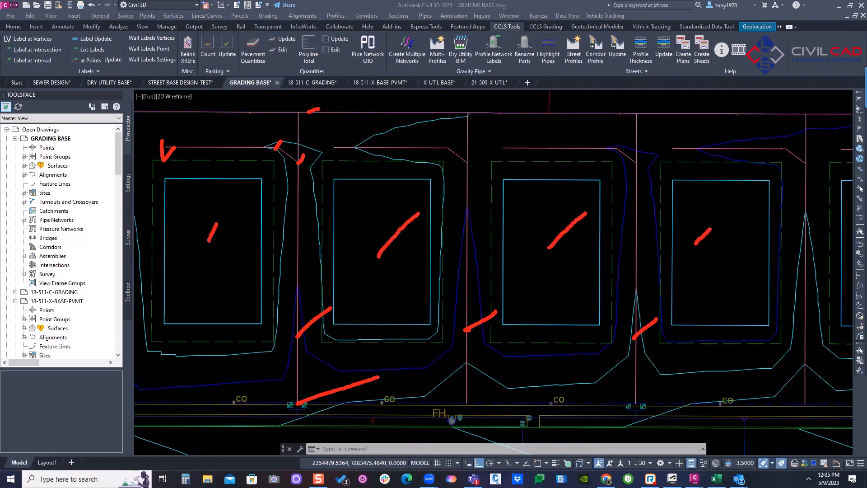
{"action": "key", "text": "Escape"}
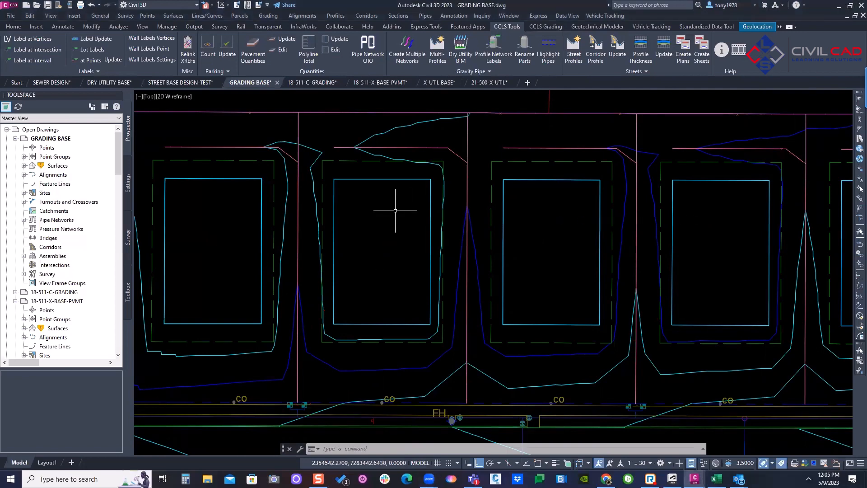
Start Label at Vertices and select the whole lot and street layout as the objects to label
{"action": "scroll", "coordinate": [397, 208], "scroll_direction": "down", "scroll_amount": 4}
{"action": "mouse_move", "coordinate": [388, 218]}
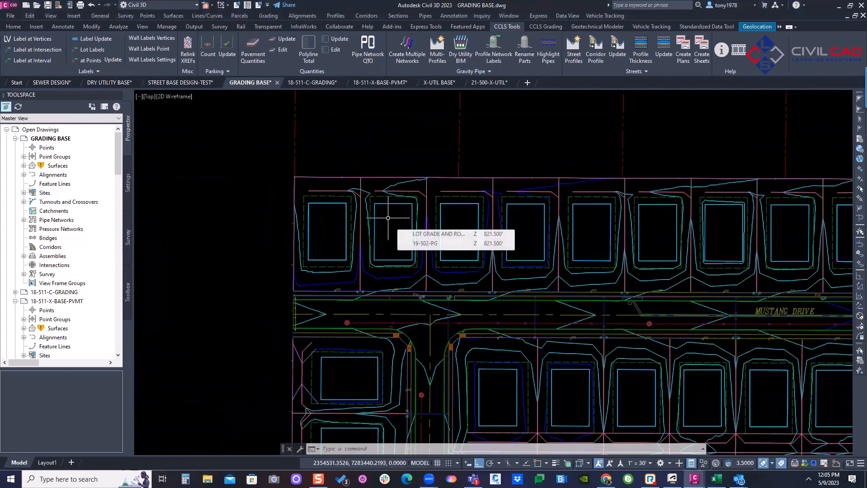
{"action": "scroll", "coordinate": [388, 218], "scroll_direction": "down", "scroll_amount": 5}
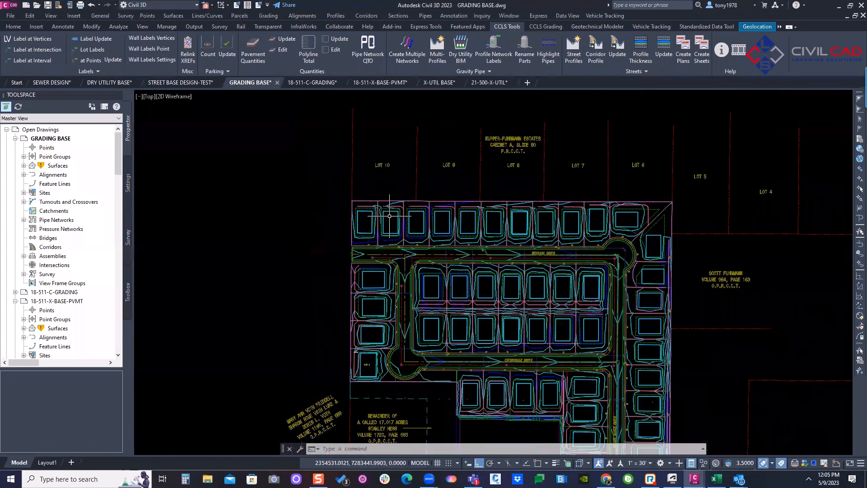
{"action": "middle_click_drag", "start_coordinate": [377, 204], "coordinate": [367, 194]}
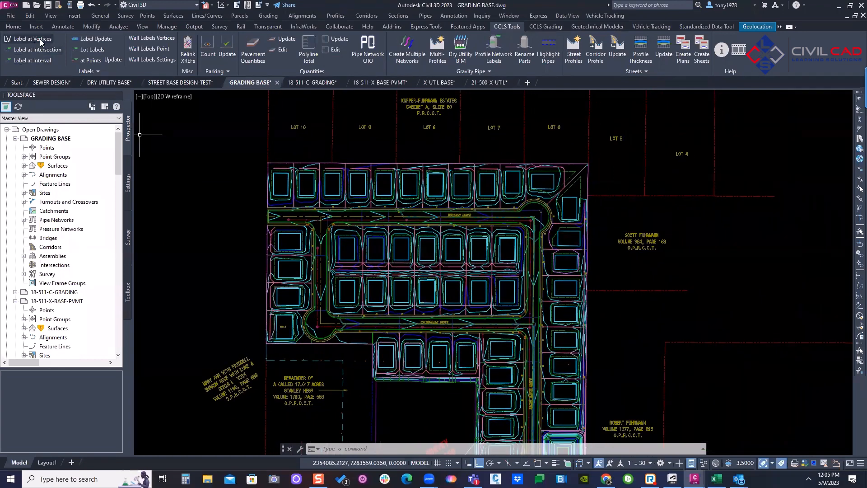
{"action": "left_click", "coordinate": [19, 41]}
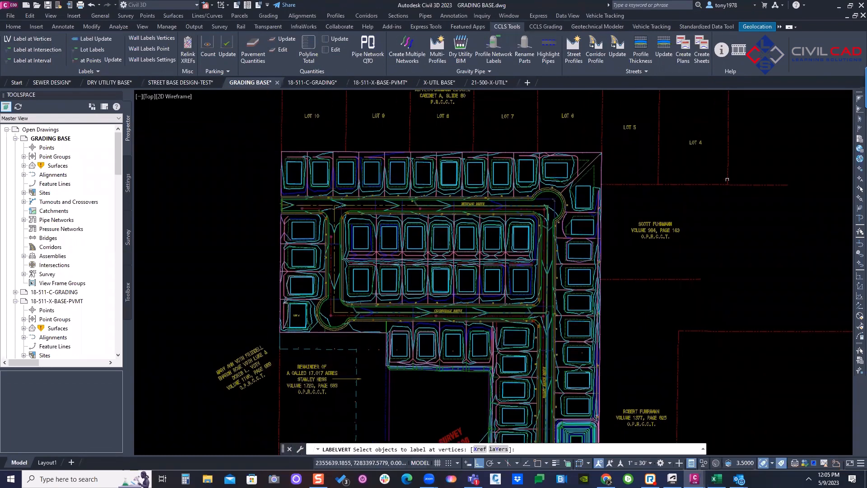
{"action": "scroll", "coordinate": [653, 133], "scroll_direction": "down", "scroll_amount": 2}
{"action": "left_click", "coordinate": [652, 134]}
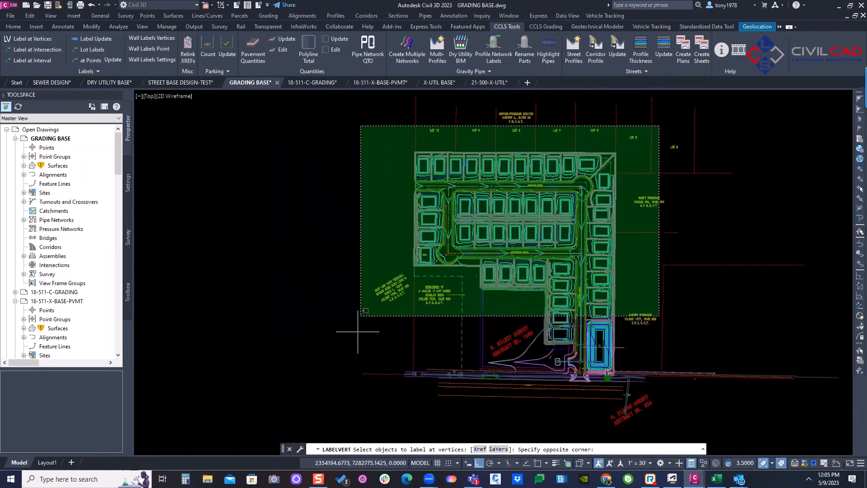
{"action": "left_click", "coordinate": [369, 382]}
{"action": "scroll", "coordinate": [497, 203], "scroll_direction": "up", "scroll_amount": 5}
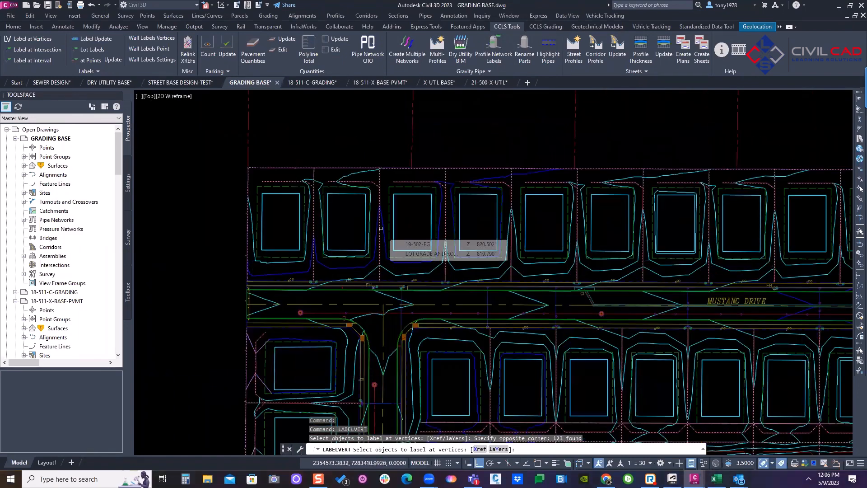
{"action": "right_click", "coordinate": [404, 217]}
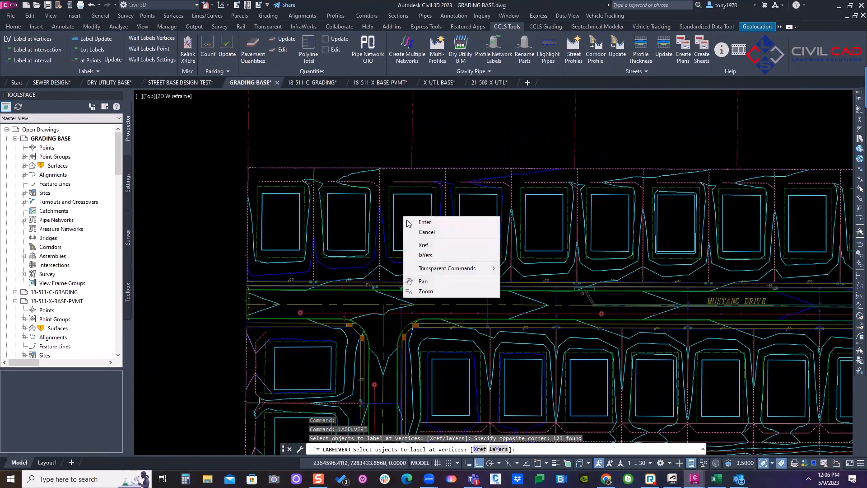
{"action": "left_click", "coordinate": [420, 222]}
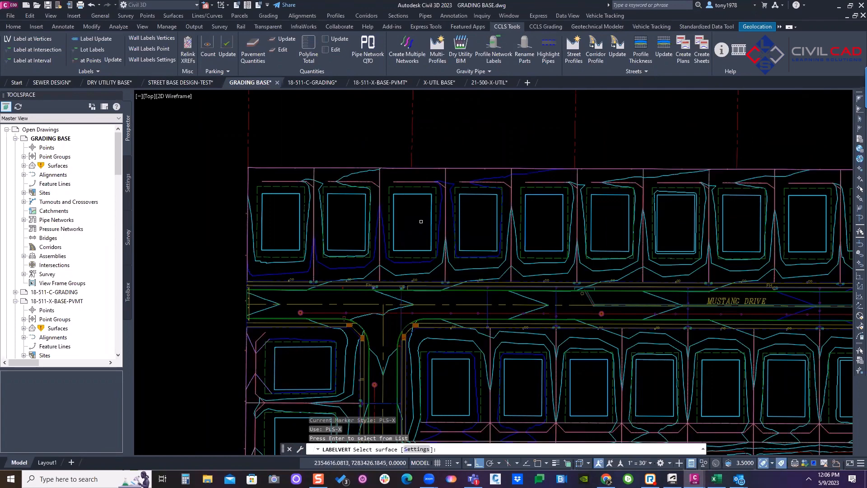
Label the feature line vertices using spot elevation style PLS-FINISH GRADE and marker style PLS-X, picking the surface to read elevations from
{"action": "type", "text": "S"}
{"action": "key", "text": "Return"}
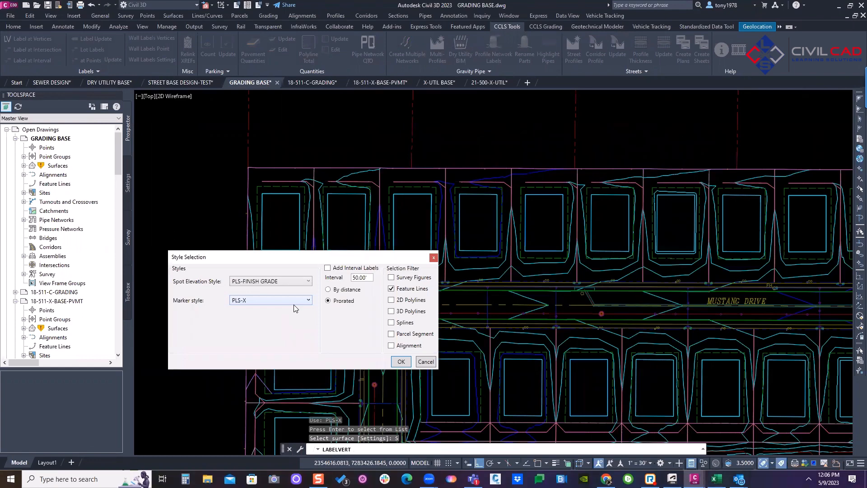
{"action": "left_click", "coordinate": [289, 282]}
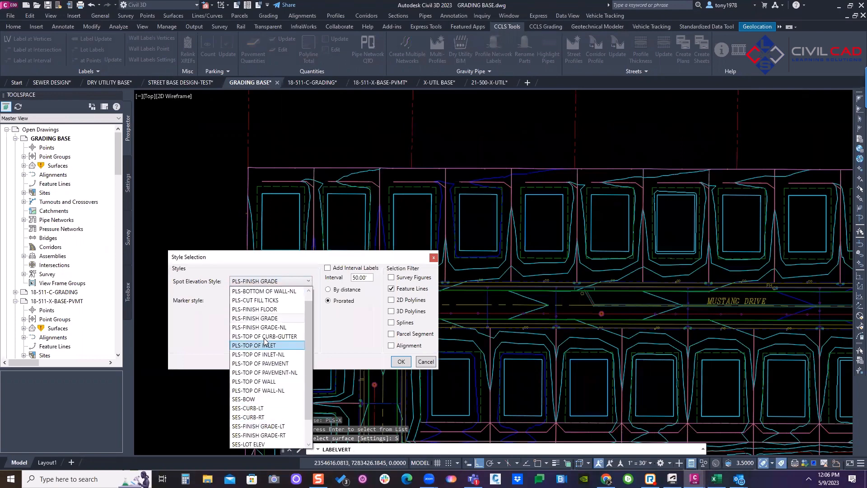
{"action": "left_click", "coordinate": [239, 318]}
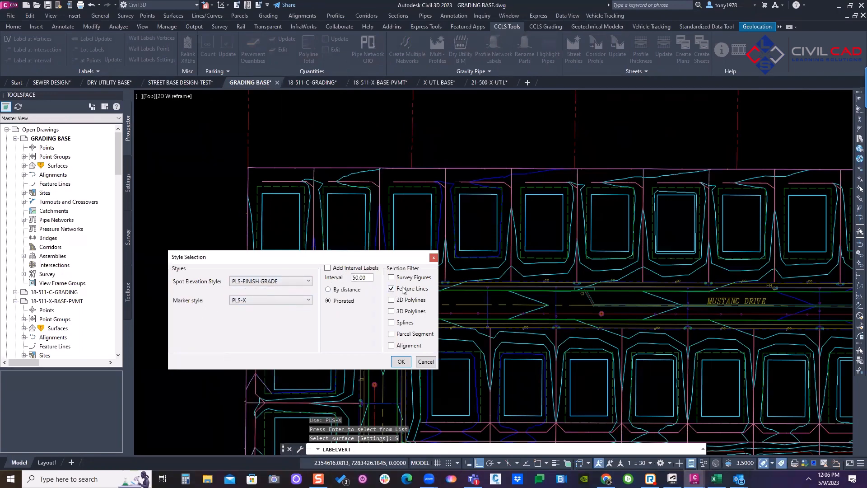
{"action": "left_click_drag", "start_coordinate": [405, 268], "coordinate": [431, 216]}
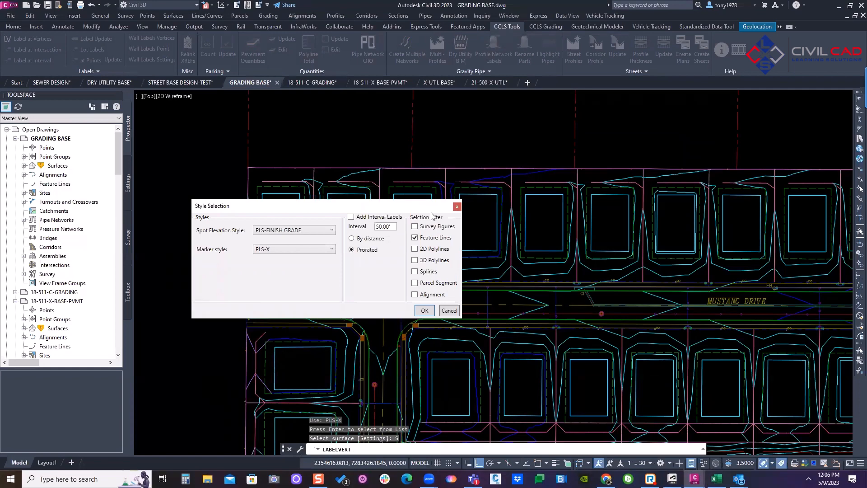
{"action": "left_click", "coordinate": [426, 311]}
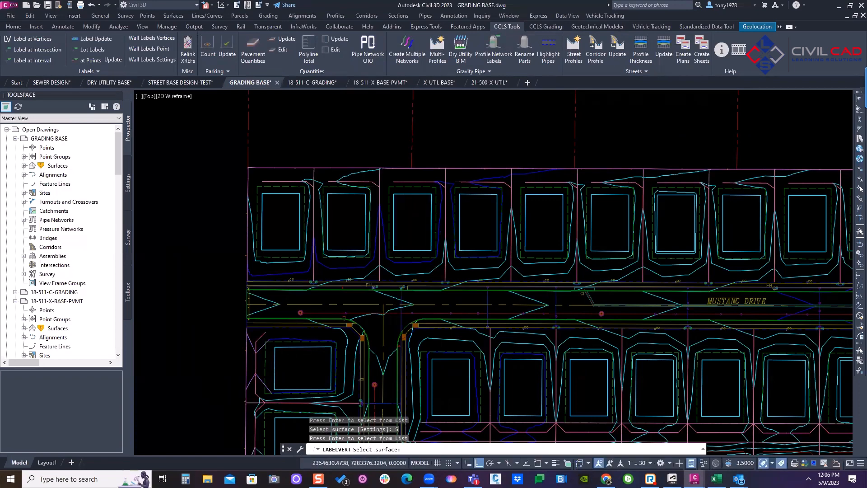
{"action": "left_click", "coordinate": [435, 269]}
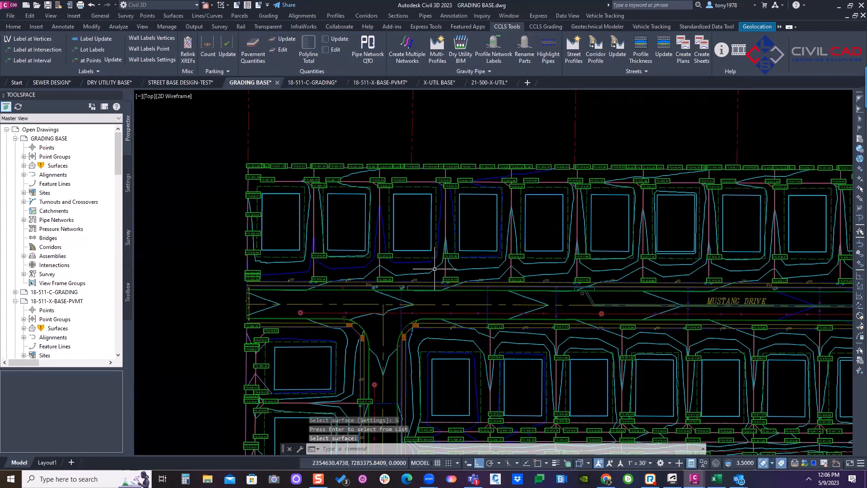
Examine the finish grade labels placed at the feature line vertices along the lots and Mustang Drive
{"action": "scroll", "coordinate": [434, 269], "scroll_direction": "down", "scroll_amount": 2}
{"action": "key", "text": "Escape"}
{"action": "scroll", "coordinate": [205, 144], "scroll_direction": "up", "scroll_amount": 4}
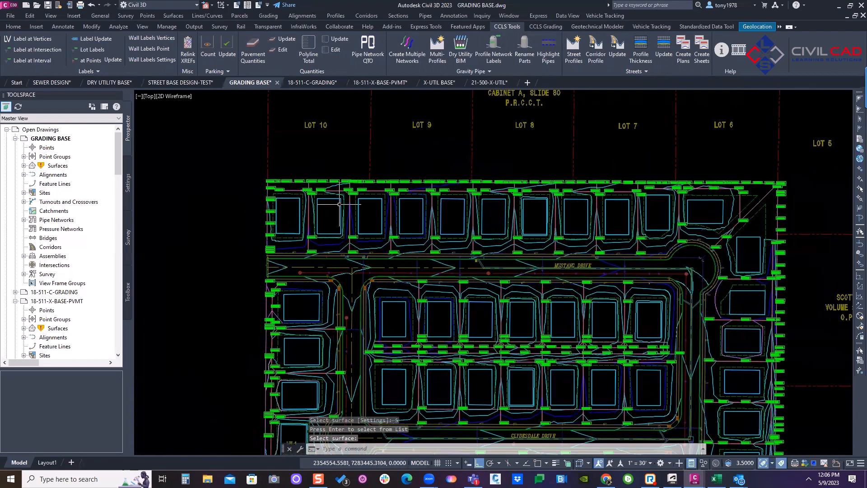
{"action": "scroll", "coordinate": [272, 154], "scroll_direction": "up", "scroll_amount": 3}
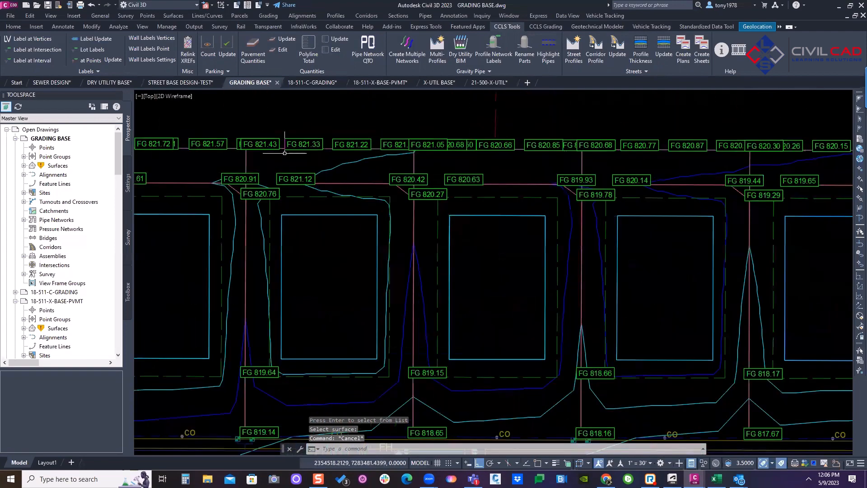
{"action": "scroll", "coordinate": [341, 159], "scroll_direction": "down", "scroll_amount": 3}
{"action": "scroll", "coordinate": [340, 158], "scroll_direction": "down", "scroll_amount": 2}
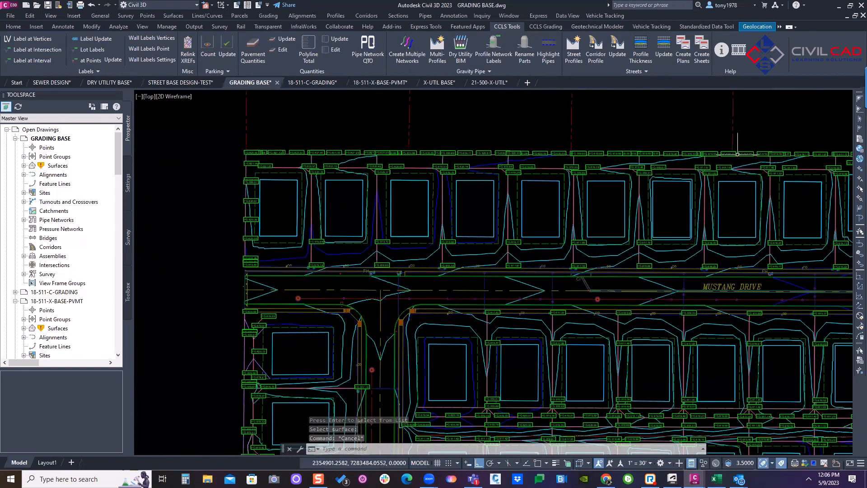
{"action": "middle_click_drag", "start_coordinate": [596, 273], "coordinate": [583, 264]}
{"action": "scroll", "coordinate": [584, 264], "scroll_direction": "up", "scroll_amount": 6}
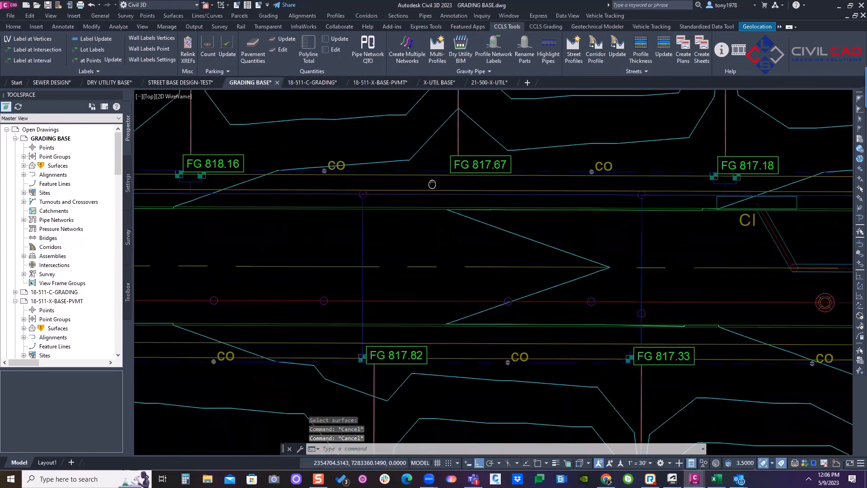
{"action": "middle_click_drag", "start_coordinate": [271, 158], "coordinate": [425, 389]}
{"action": "mouse_move", "coordinate": [208, 341]}
{"action": "middle_mouse_down"}
{"action": "mouse_move", "coordinate": [363, 248]}
{"action": "mouse_move", "coordinate": [552, 242]}
{"action": "middle_mouse_up"}
{"action": "middle_click_drag", "start_coordinate": [228, 251], "coordinate": [455, 251]}
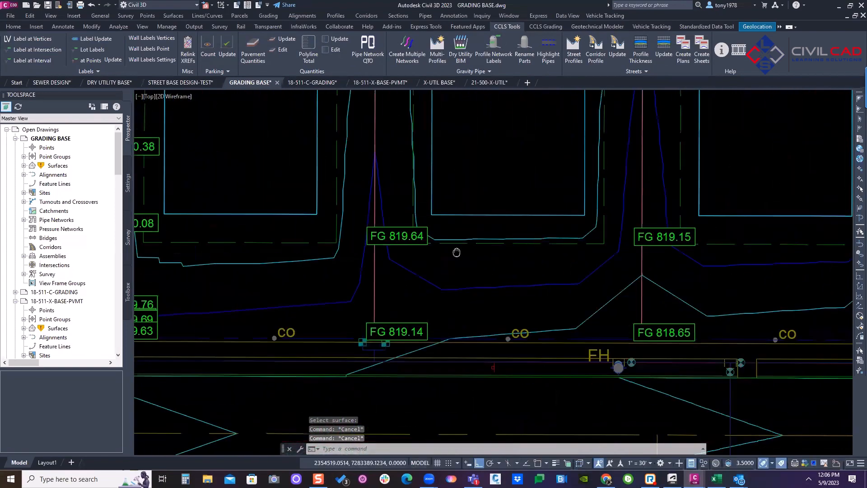
{"action": "left_click", "coordinate": [410, 237]}
{"action": "scroll", "coordinate": [409, 237], "scroll_direction": "up", "scroll_amount": 2}
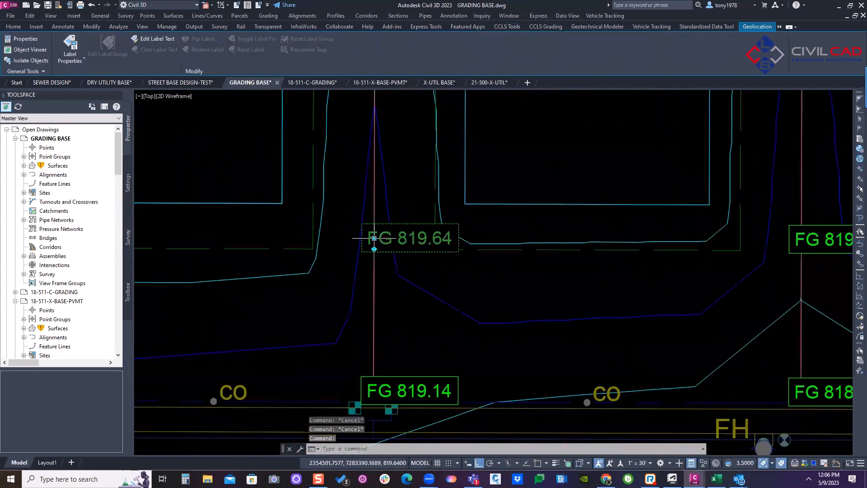
{"action": "left_click", "coordinate": [375, 238]}
{"action": "key", "text": "F8"}
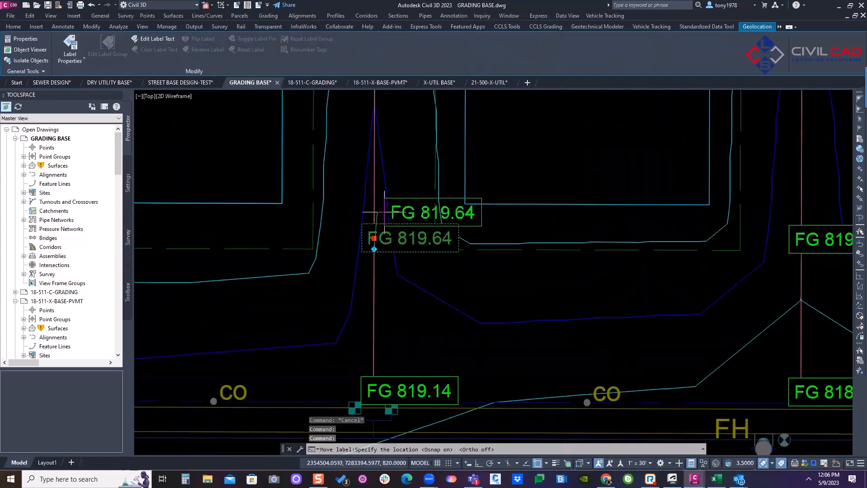
{"action": "key", "text": "Escape"}
Change the surface spot elevation label style of the FG 819.64 lot line label to SES-FINISH GRADE-LT
{"action": "right_click", "coordinate": [359, 168]}
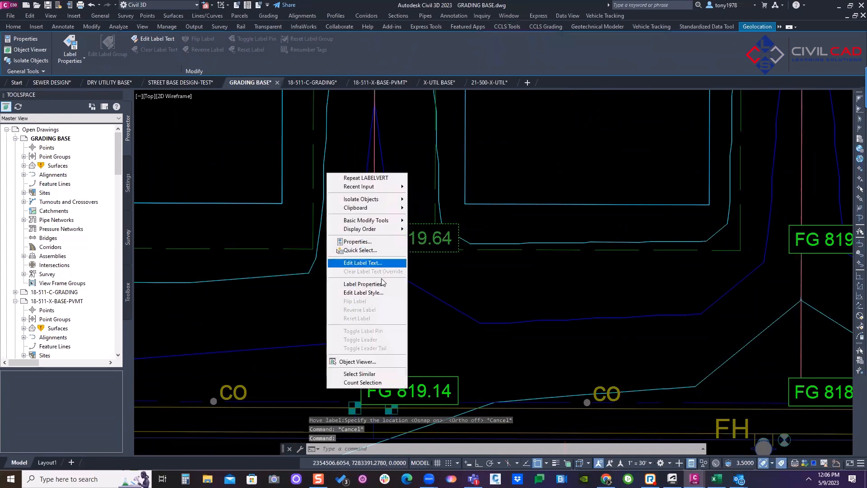
{"action": "left_click", "coordinate": [366, 283]}
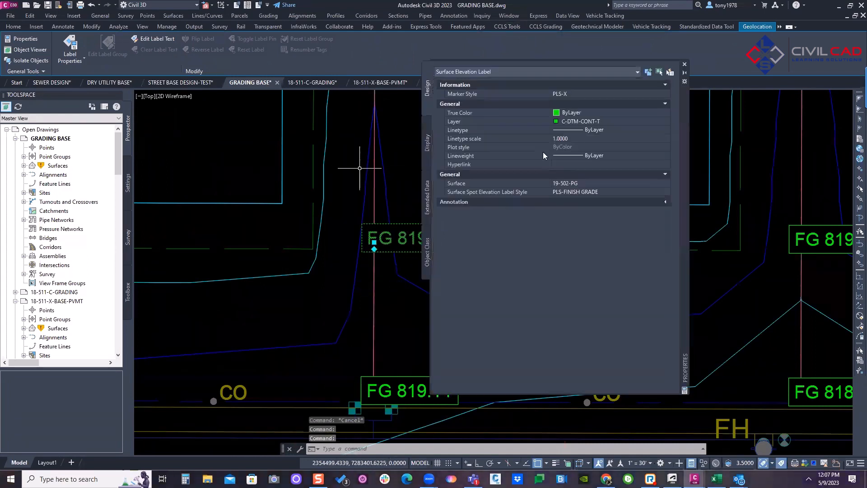
{"action": "left_click", "coordinate": [586, 191]}
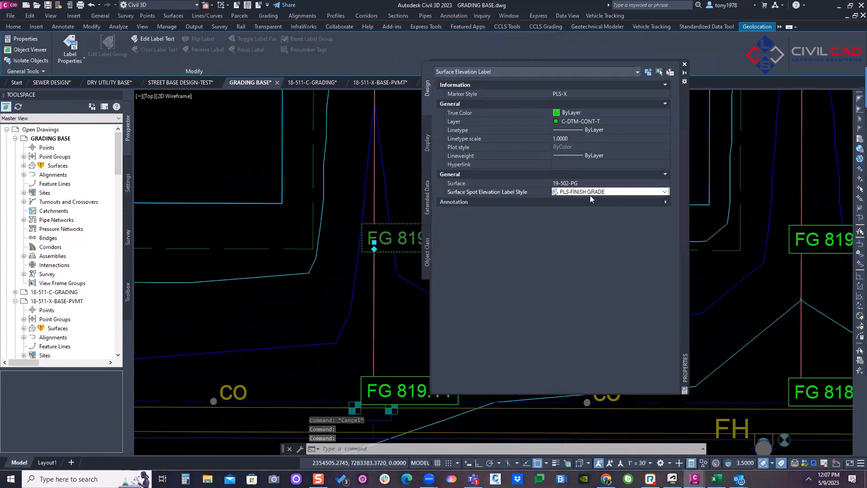
{"action": "left_click", "coordinate": [590, 195]}
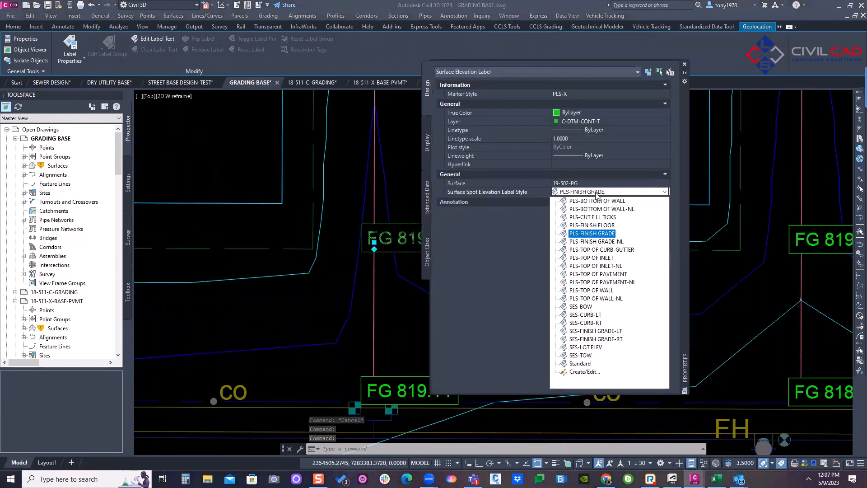
{"action": "left_click", "coordinate": [601, 335]}
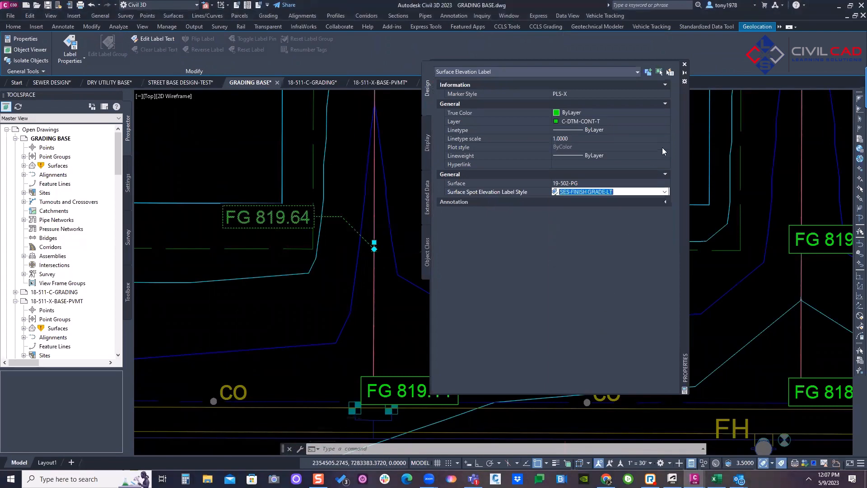
{"action": "left_click", "coordinate": [685, 64]}
{"action": "key", "text": "Escape"}
{"action": "key", "text": "Escape"}
{"action": "scroll", "coordinate": [256, 240], "scroll_direction": "down", "scroll_amount": 4}
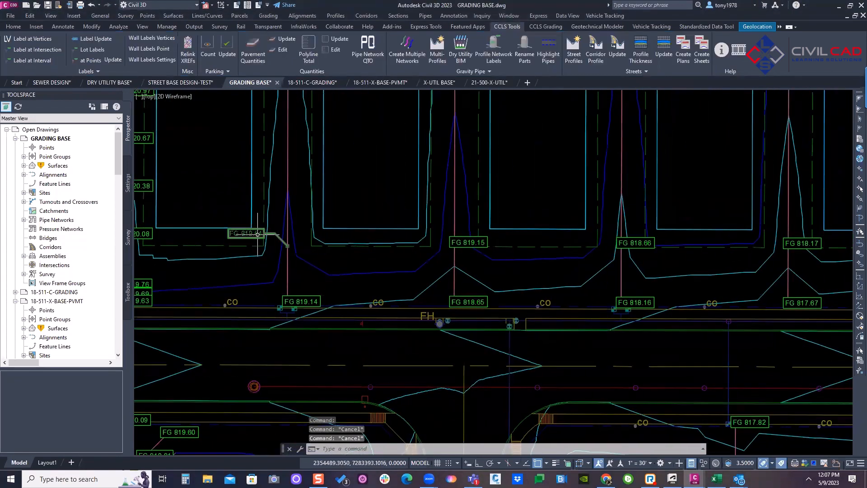
{"action": "left_click", "coordinate": [254, 236]}
{"action": "key", "text": "Escape"}
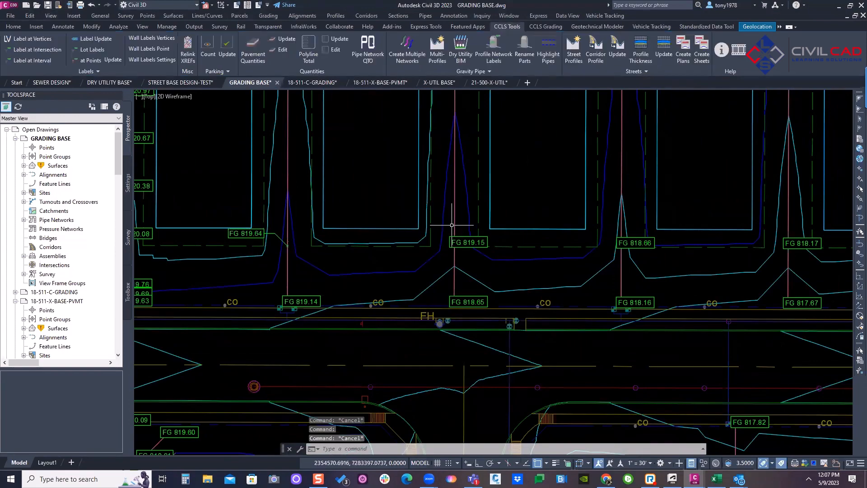
Move the FG 819.48 label away from its rear lot corner, up and to the left, so a leader points back
{"action": "scroll", "coordinate": [497, 226], "scroll_direction": "down", "scroll_amount": 3}
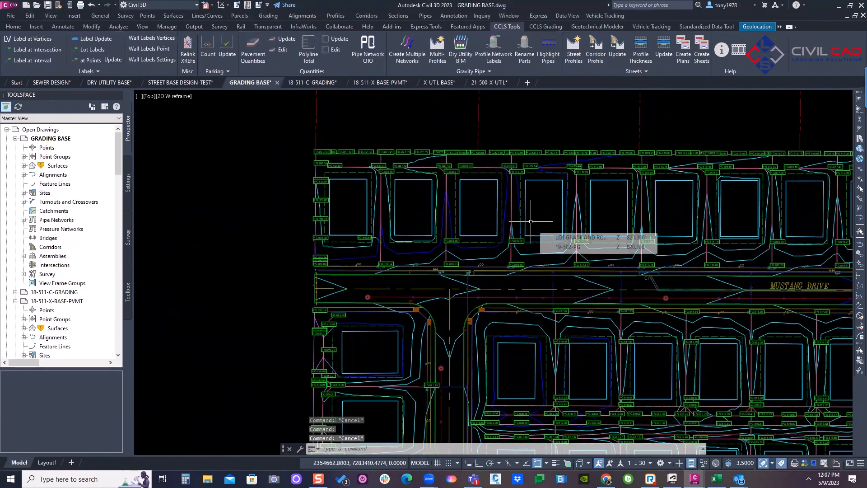
{"action": "scroll", "coordinate": [562, 319], "scroll_direction": "down", "scroll_amount": 3}
{"action": "scroll", "coordinate": [563, 320], "scroll_direction": "up", "scroll_amount": 5}
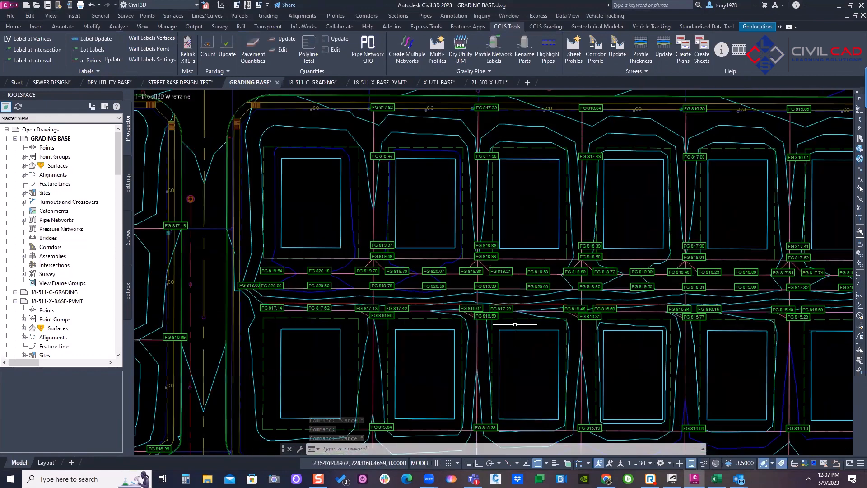
{"action": "scroll", "coordinate": [448, 213], "scroll_direction": "down", "scroll_amount": 5}
{"action": "middle_click_drag", "start_coordinate": [448, 213], "coordinate": [457, 237]}
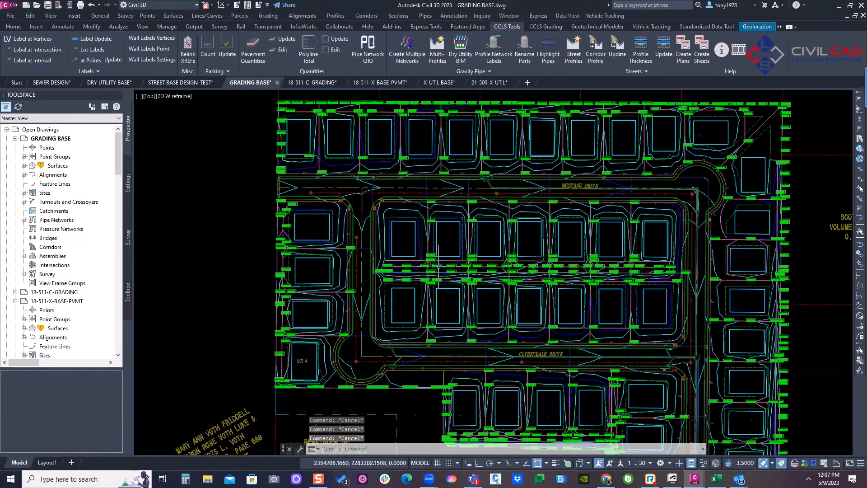
{"action": "scroll", "coordinate": [298, 215], "scroll_direction": "up", "scroll_amount": 6}
{"action": "left_click", "coordinate": [295, 217]}
{"action": "middle_click_drag", "start_coordinate": [295, 218], "coordinate": [336, 243]}
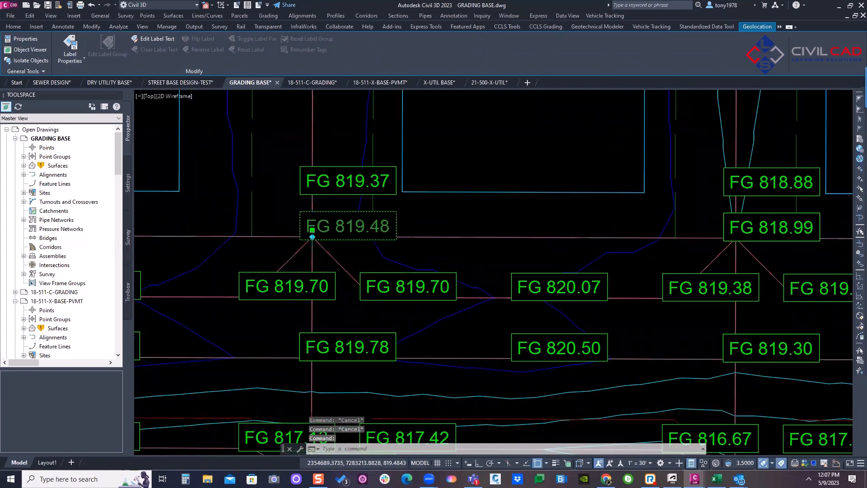
{"action": "left_click", "coordinate": [312, 230]}
{"action": "left_click", "coordinate": [263, 194]}
{"action": "key", "text": "Escape"}
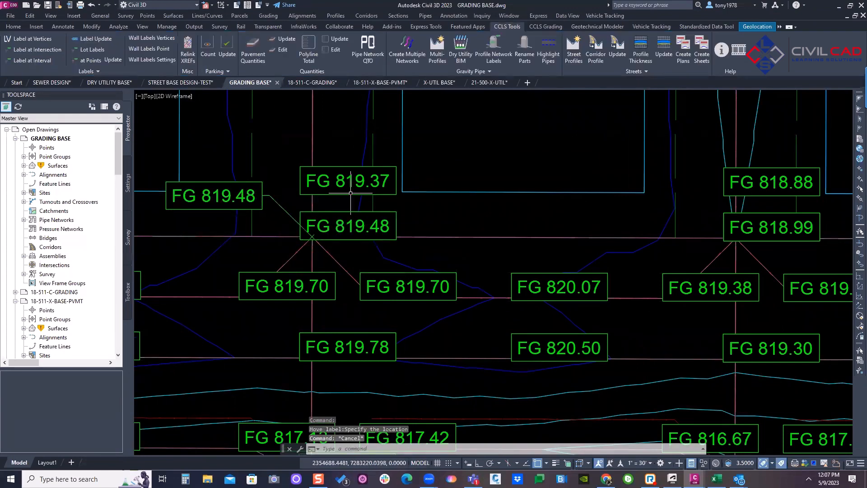
{"action": "key", "text": "Escape"}
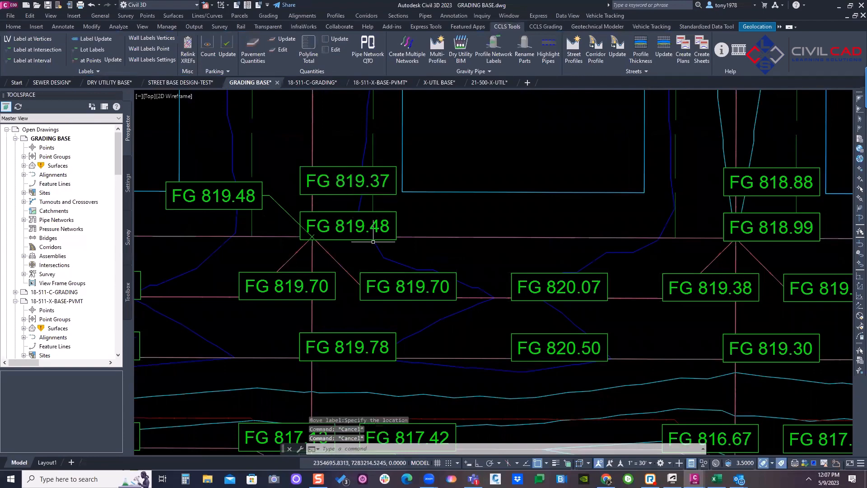
Select all surface elevation labels similar to one between the middle lot rows, review their shared properties, and clear the selection
{"action": "scroll", "coordinate": [353, 195], "scroll_direction": "down", "scroll_amount": 8}
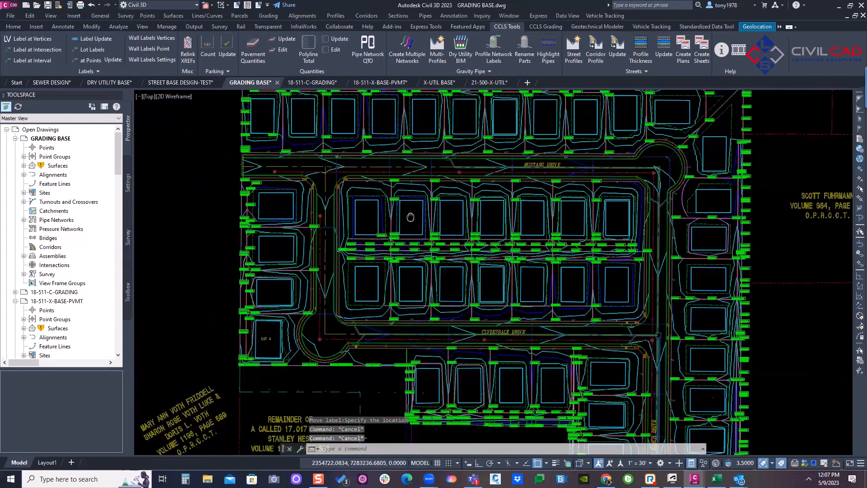
{"action": "middle_click_drag", "start_coordinate": [410, 217], "coordinate": [408, 239]}
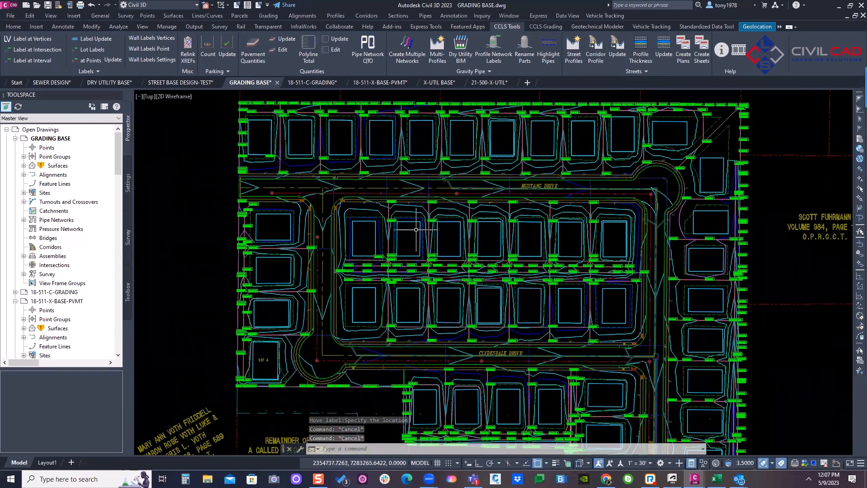
{"action": "key", "text": "Escape"}
{"action": "scroll", "coordinate": [365, 271], "scroll_direction": "up", "scroll_amount": 2}
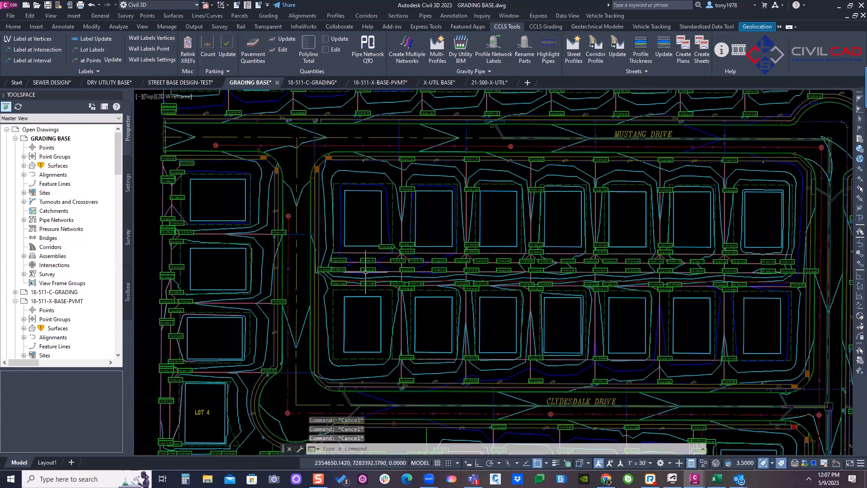
{"action": "left_click", "coordinate": [377, 261]}
{"action": "right_click", "coordinate": [376, 262]}
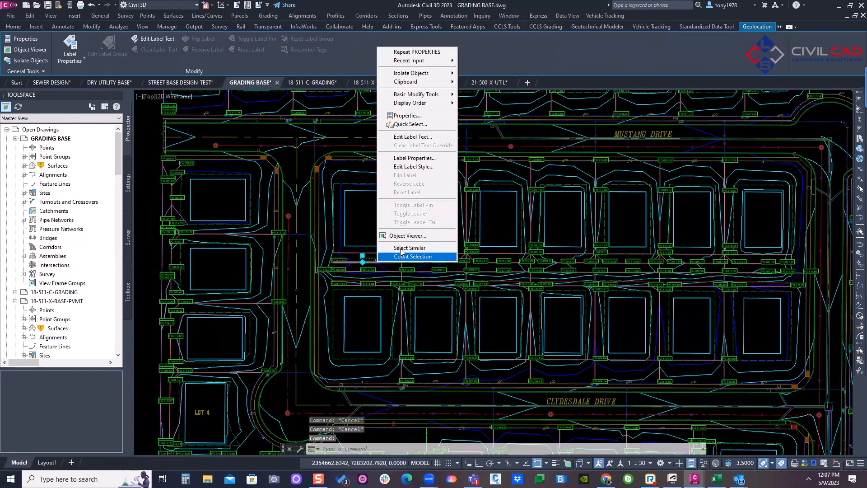
{"action": "left_click", "coordinate": [403, 250]}
{"action": "right_click", "coordinate": [384, 221]}
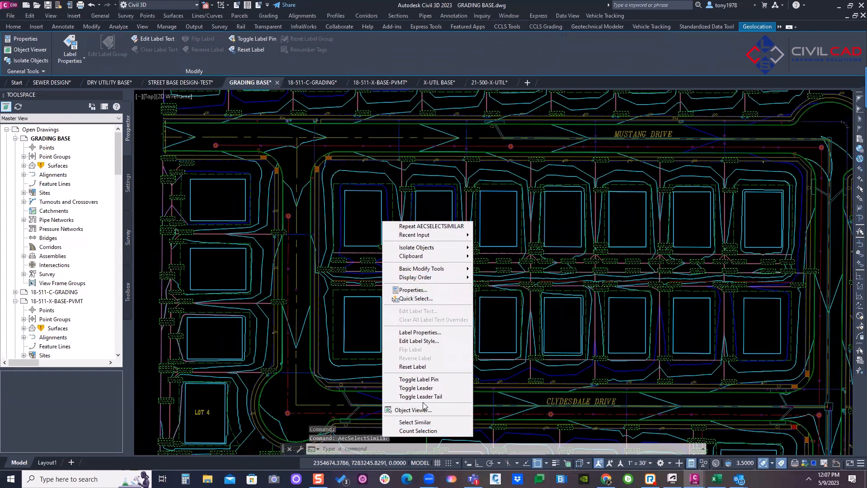
{"action": "left_click", "coordinate": [419, 333]}
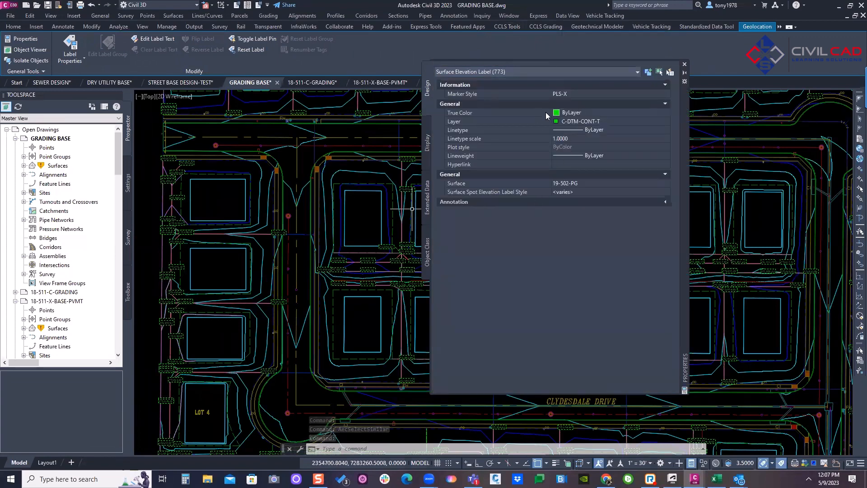
{"action": "left_click", "coordinate": [684, 65]}
{"action": "scroll", "coordinate": [457, 239], "scroll_direction": "down", "scroll_amount": 3}
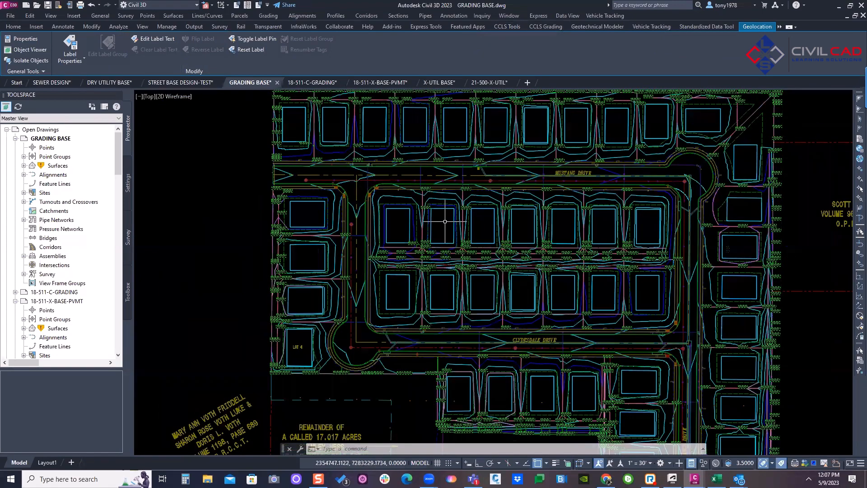
{"action": "scroll", "coordinate": [383, 250], "scroll_direction": "up", "scroll_amount": 5}
{"action": "key", "text": "Escape"}
Inspect the finish grade labels around the first lots at the site's upper-left corner
{"action": "scroll", "coordinate": [383, 249], "scroll_direction": "up", "scroll_amount": 4}
{"action": "key", "text": "Escape"}
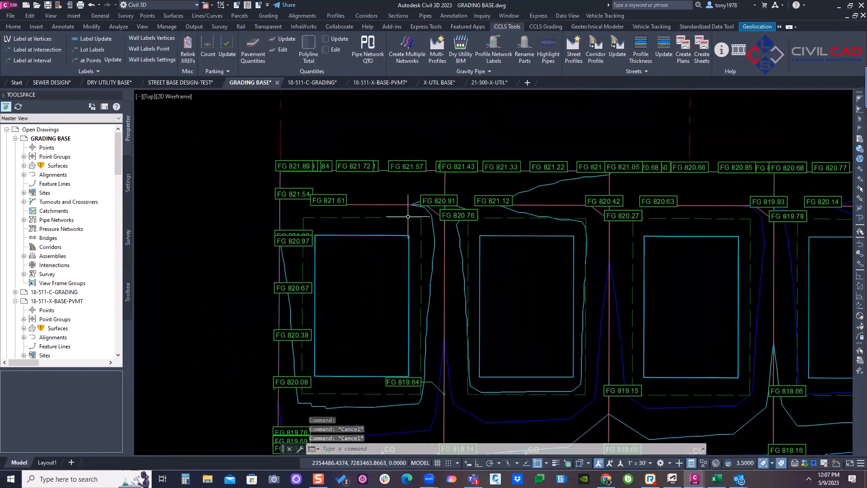
{"action": "mouse_move", "coordinate": [395, 201]}
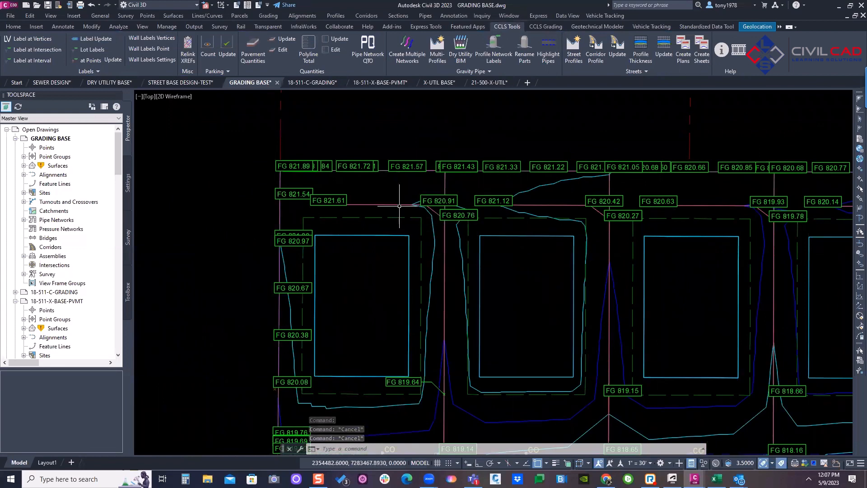
Move the lot line between the first two upper-row lots and its rear grading line about 13 ft straight left with Ortho on
{"action": "left_click", "coordinate": [399, 205]}
{"action": "key", "text": "Escape"}
{"action": "type", "text": "move"}
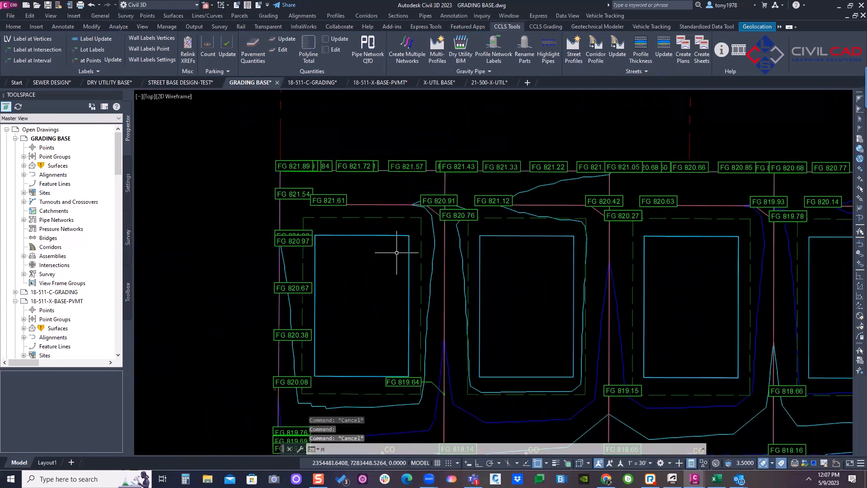
{"action": "key", "text": "Return"}
{"action": "left_click", "coordinate": [444, 248]}
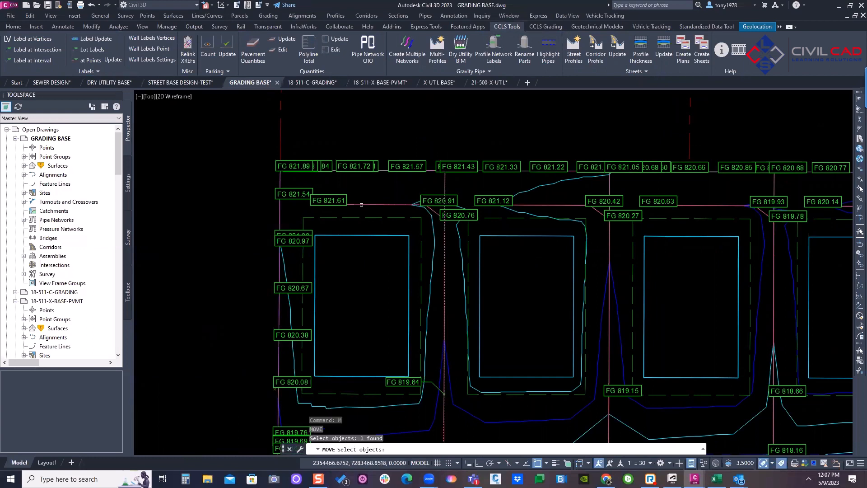
{"action": "left_click", "coordinate": [366, 208]}
{"action": "left_click", "coordinate": [753, 387]}
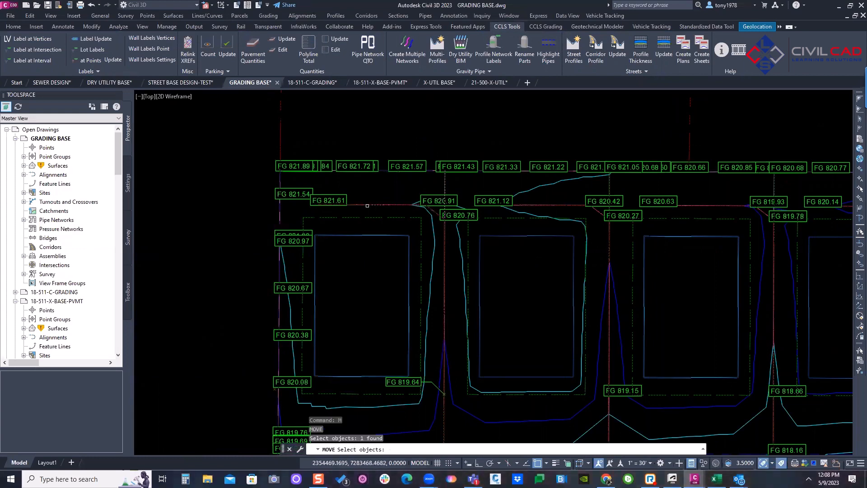
{"action": "left_click", "coordinate": [397, 216], "text": "shift"}
{"action": "left_click", "coordinate": [385, 236], "text": "shift"}
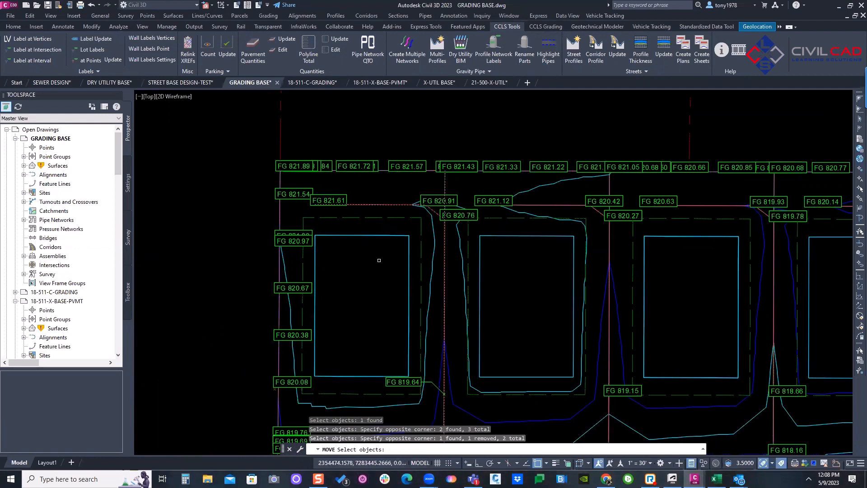
{"action": "key", "text": "Return"}
{"action": "left_click", "coordinate": [387, 254]}
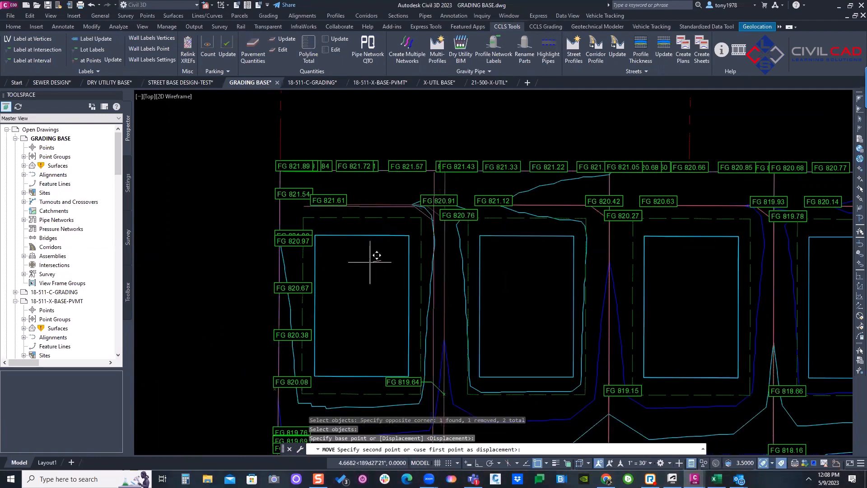
{"action": "key", "text": "F8"}
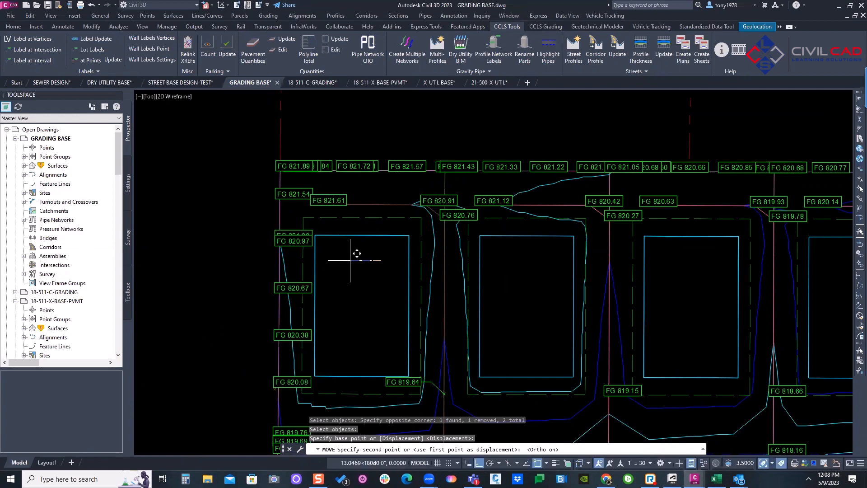
{"action": "left_click", "coordinate": [350, 260]}
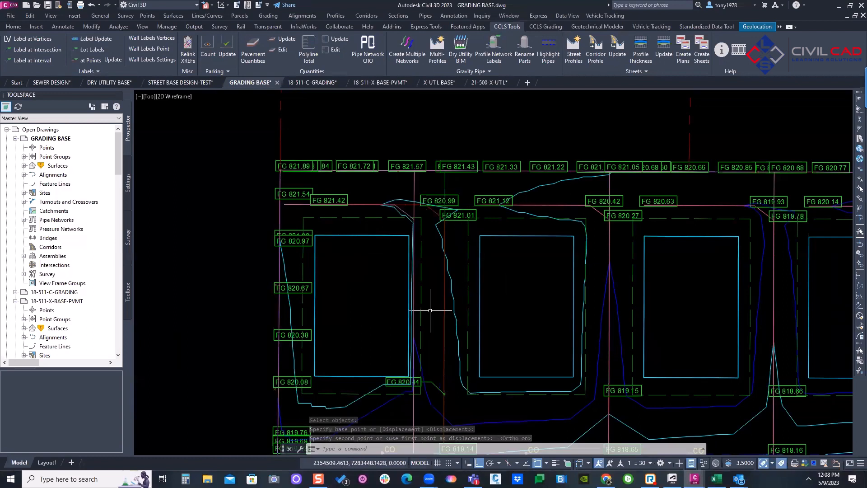
Update the intersection labels, deleting orphaned ones, and check the labels around the moved lot line
{"action": "middle_click_drag", "start_coordinate": [379, 296], "coordinate": [377, 303]}
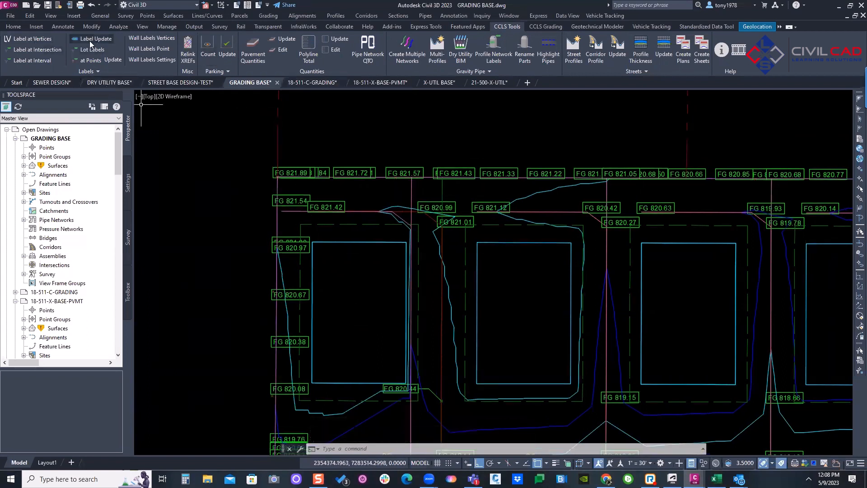
{"action": "left_click", "coordinate": [90, 40]}
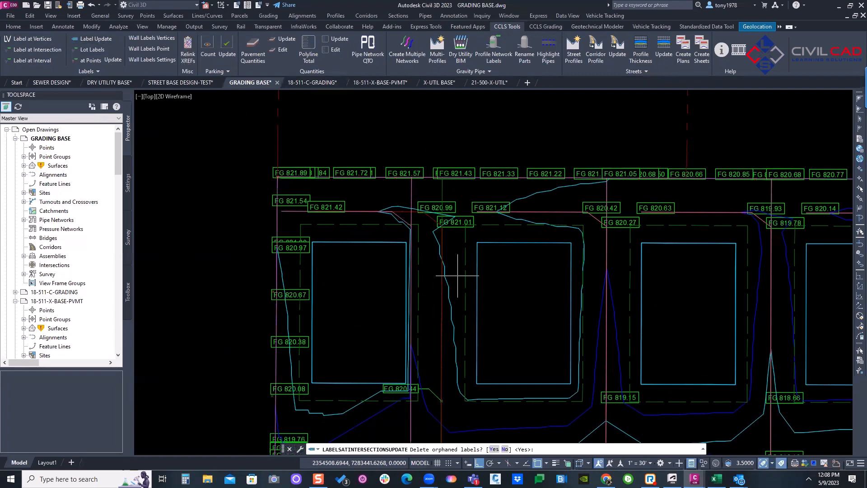
{"action": "type", "text": "Y"}
{"action": "key", "text": "Return"}
{"action": "scroll", "coordinate": [293, 214], "scroll_direction": "up", "scroll_amount": 4}
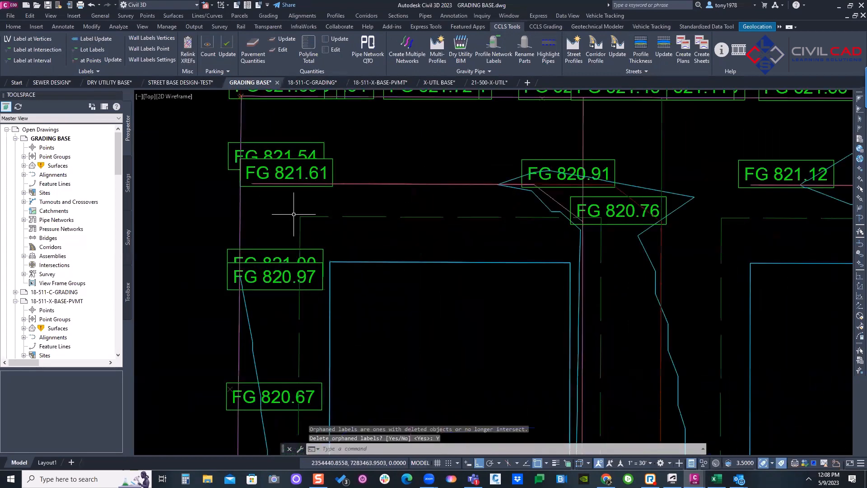
{"action": "scroll", "coordinate": [608, 239], "scroll_direction": "down", "scroll_amount": 2}
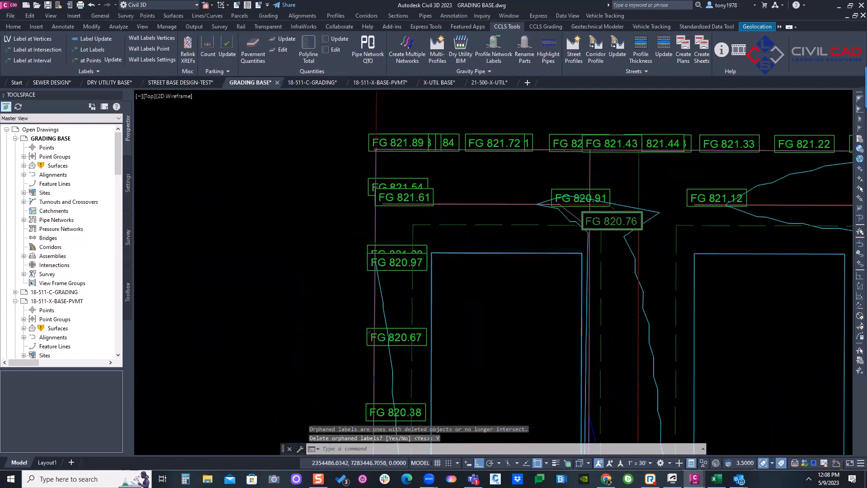
{"action": "middle_click_drag", "start_coordinate": [571, 269], "coordinate": [426, 212]}
{"action": "scroll", "coordinate": [426, 213], "scroll_direction": "down", "scroll_amount": 2}
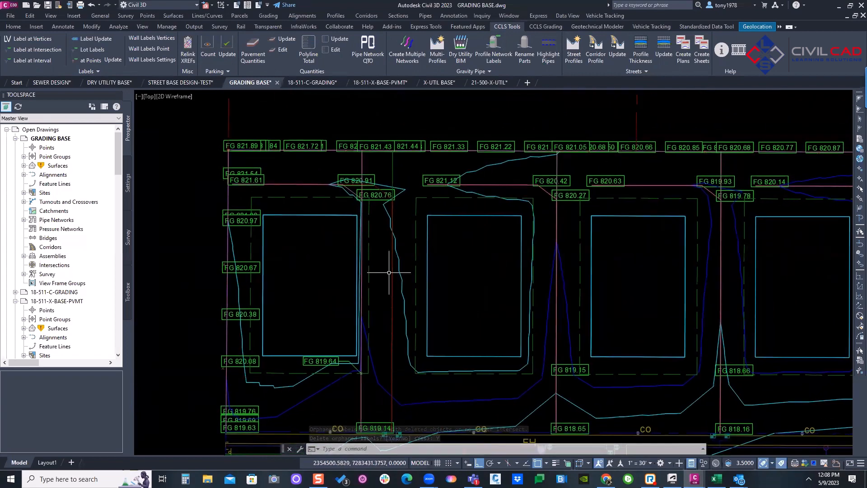
{"action": "mouse_move", "coordinate": [389, 272]}
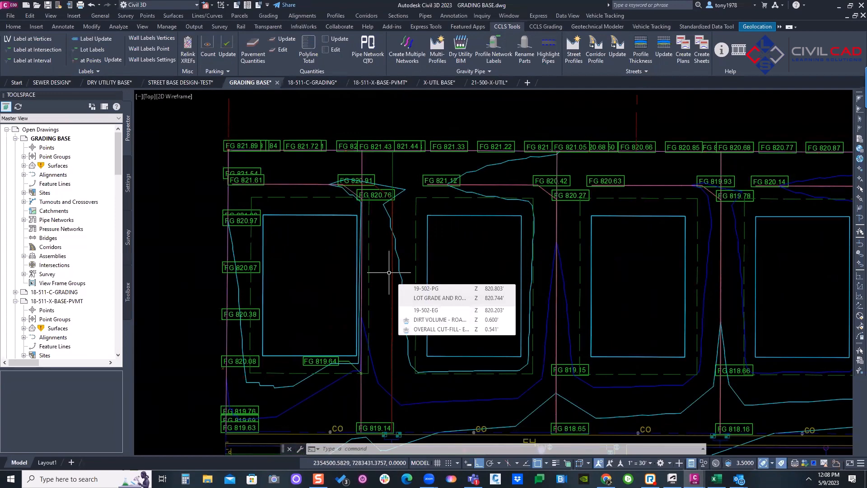
Select all surface spot elevation labels similar to one on the upper lot row and erase them
{"action": "scroll", "coordinate": [389, 272], "scroll_direction": "down", "scroll_amount": 4}
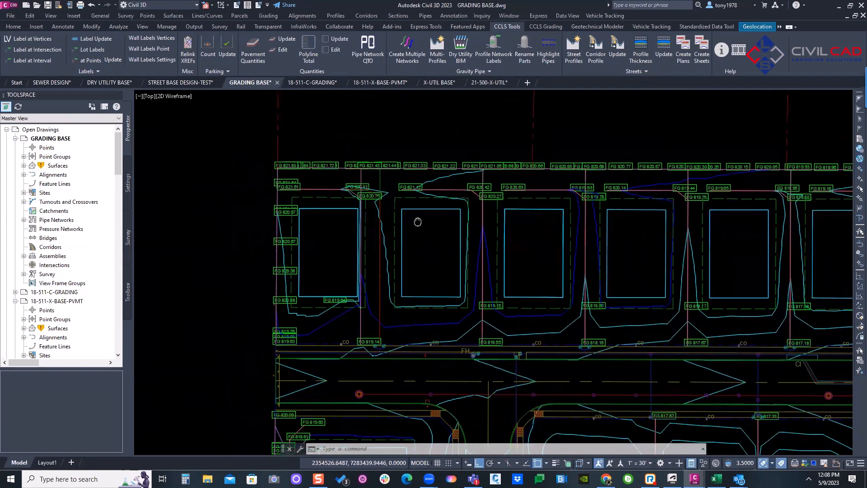
{"action": "left_click", "coordinate": [410, 164]}
{"action": "right_click", "coordinate": [409, 164]}
{"action": "left_click", "coordinate": [434, 357]}
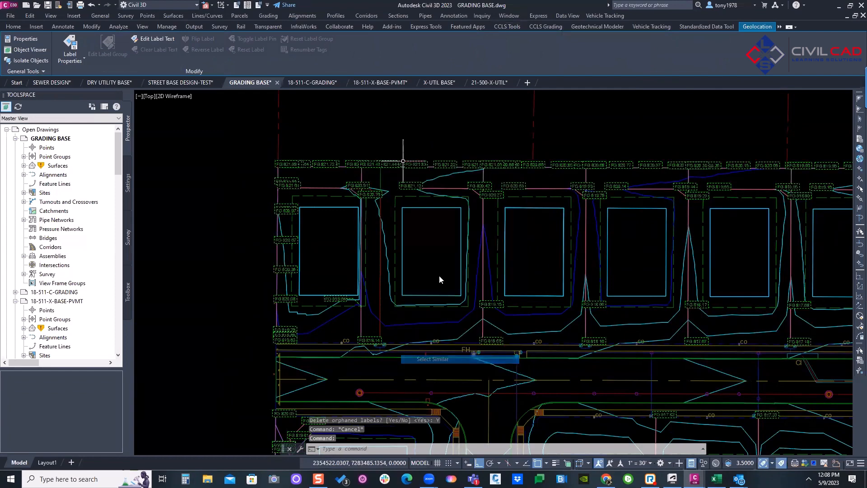
{"action": "key", "text": "Delete"}
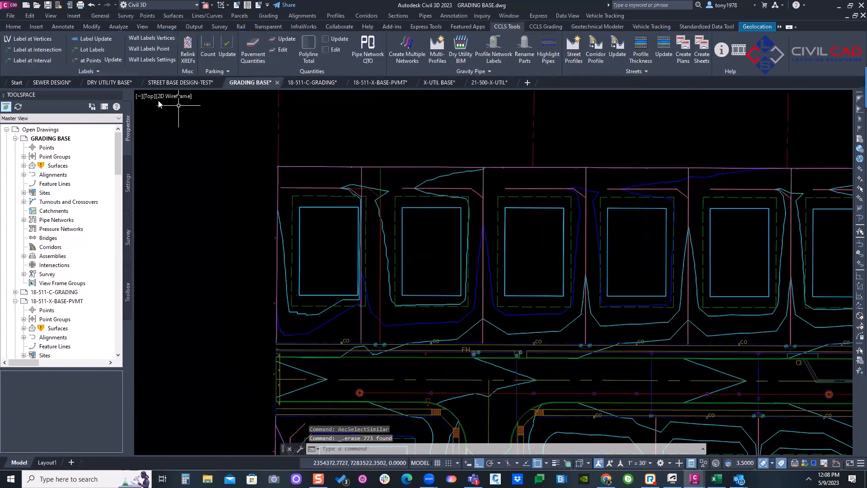
Start labeling at intersections and select all objects across the subdivision with a crossing window
{"action": "left_click", "coordinate": [23, 51]}
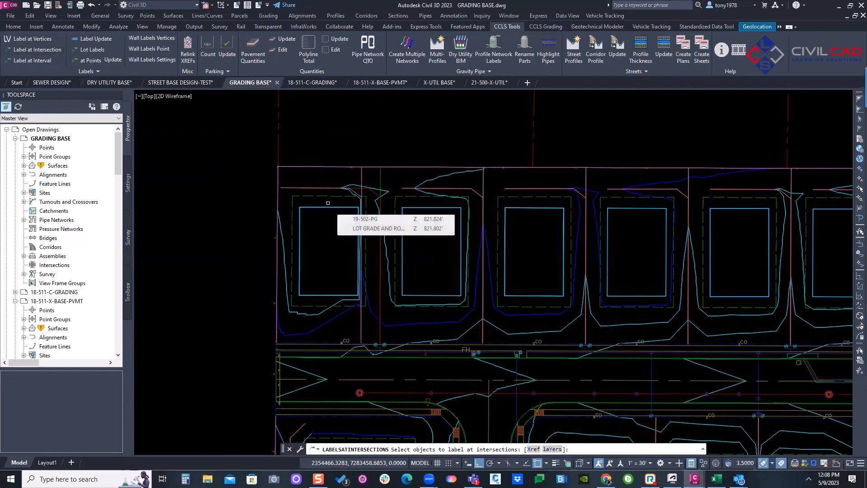
{"action": "scroll", "coordinate": [544, 206], "scroll_direction": "down", "scroll_amount": 5}
{"action": "left_click", "coordinate": [513, 178]}
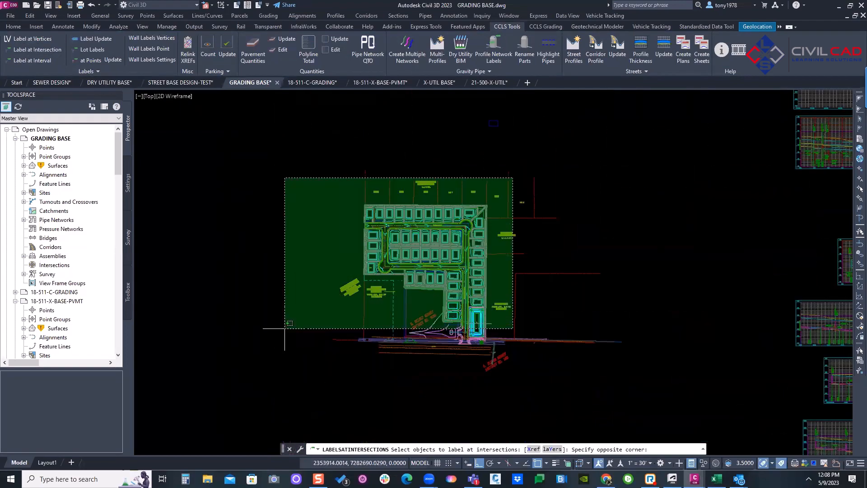
{"action": "left_click", "coordinate": [267, 379]}
{"action": "scroll", "coordinate": [374, 215], "scroll_direction": "up", "scroll_amount": 6}
{"action": "scroll", "coordinate": [374, 215], "scroll_direction": "up", "scroll_amount": 4}
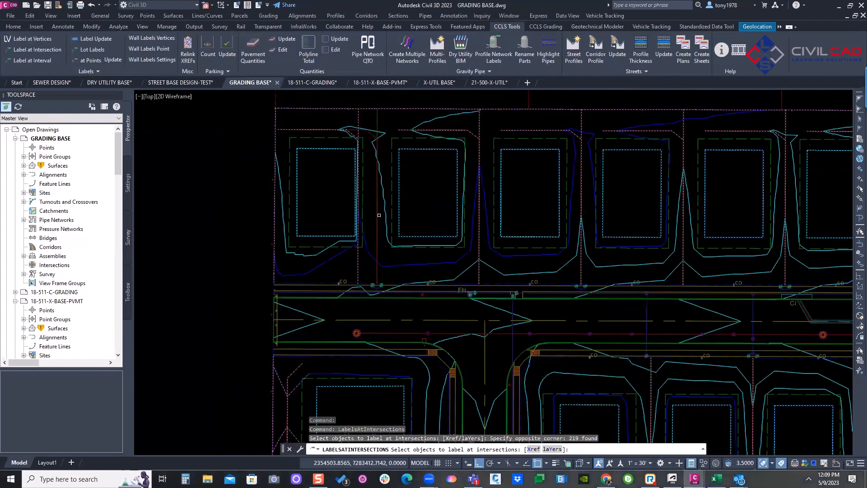
{"action": "right_click", "coordinate": [395, 212]}
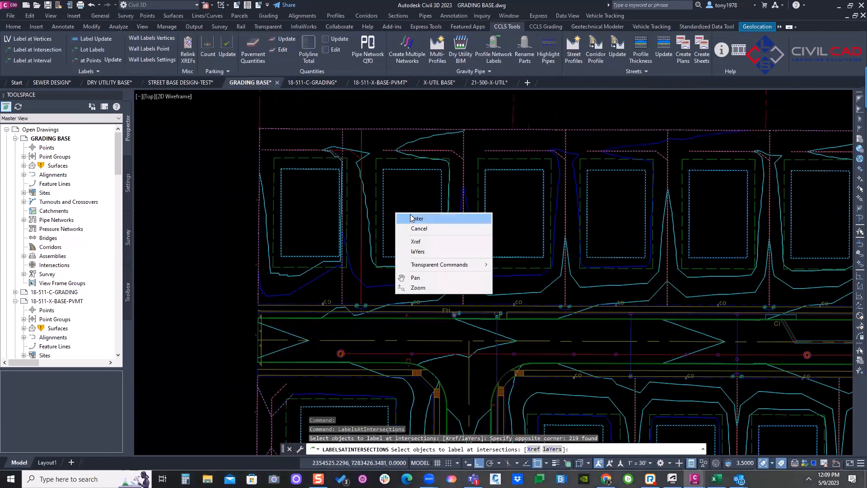
{"action": "left_click", "coordinate": [415, 217]}
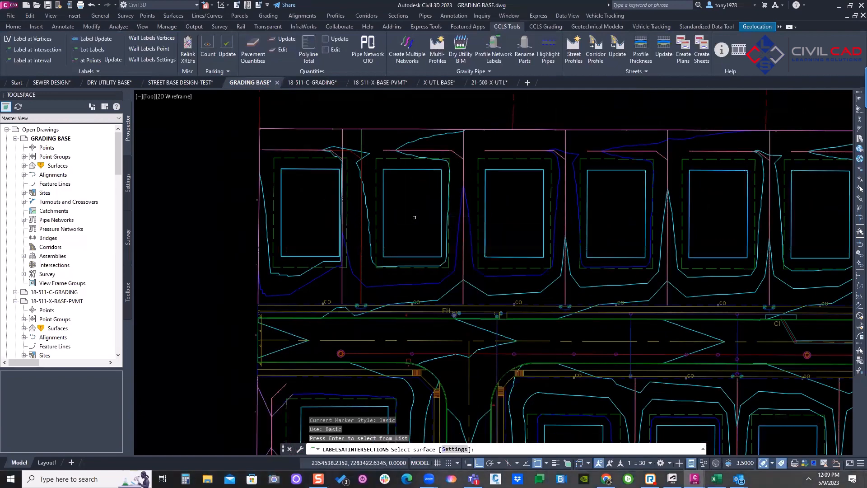
Set the spot elevation style to SES-FINISH GRADE-RT, choose a marker style, and place the intersection labels from the surface
{"action": "type", "text": "S"}
{"action": "key", "text": "Return"}
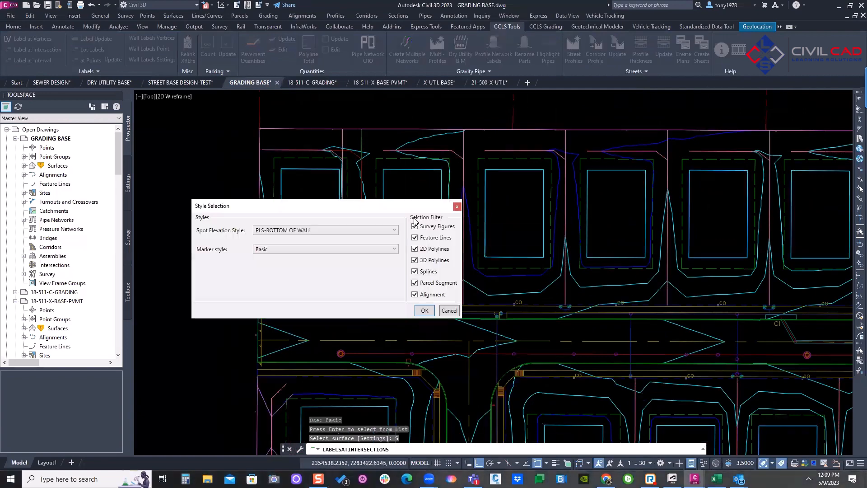
{"action": "left_click", "coordinate": [306, 232]}
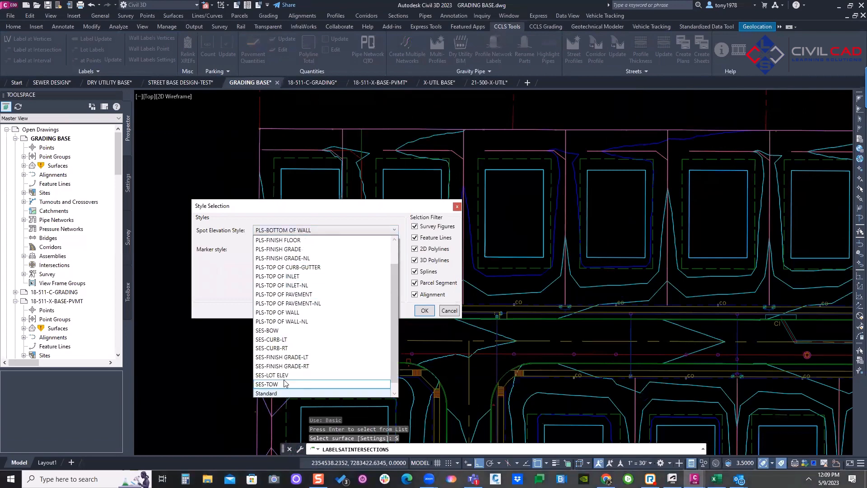
{"action": "left_click", "coordinate": [292, 367]}
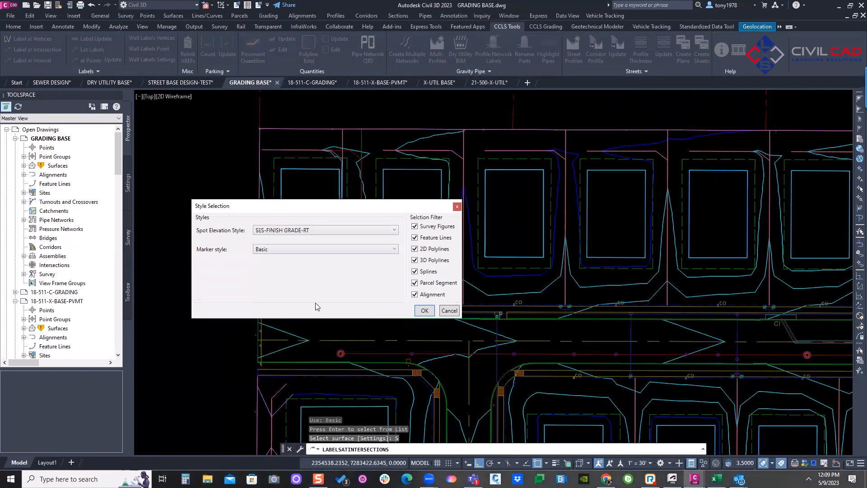
{"action": "left_click", "coordinate": [291, 253]}
{"action": "left_click", "coordinate": [292, 294]}
{"action": "left_click", "coordinate": [425, 310]}
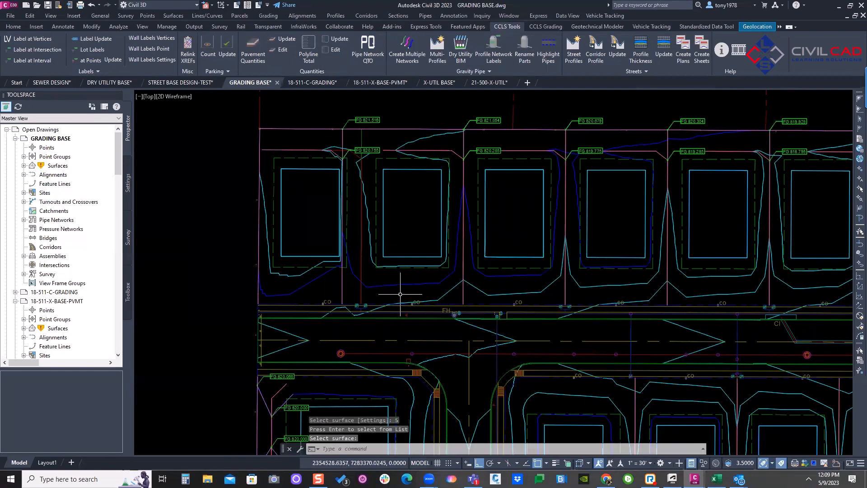
Examine the new intersection labels on the lot lines across the whole subdivision, including the rear line of the upper lot row
{"action": "left_click", "coordinate": [343, 163]}
{"action": "scroll", "coordinate": [342, 158], "scroll_direction": "up", "scroll_amount": 4}
{"action": "scroll", "coordinate": [341, 158], "scroll_direction": "down", "scroll_amount": 5}
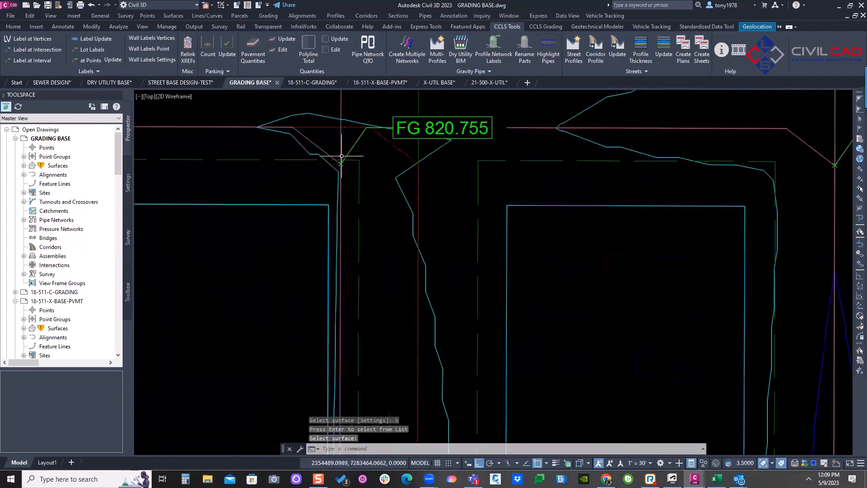
{"action": "middle_click_drag", "start_coordinate": [389, 154], "coordinate": [484, 190]}
{"action": "scroll", "coordinate": [483, 189], "scroll_direction": "down", "scroll_amount": 5}
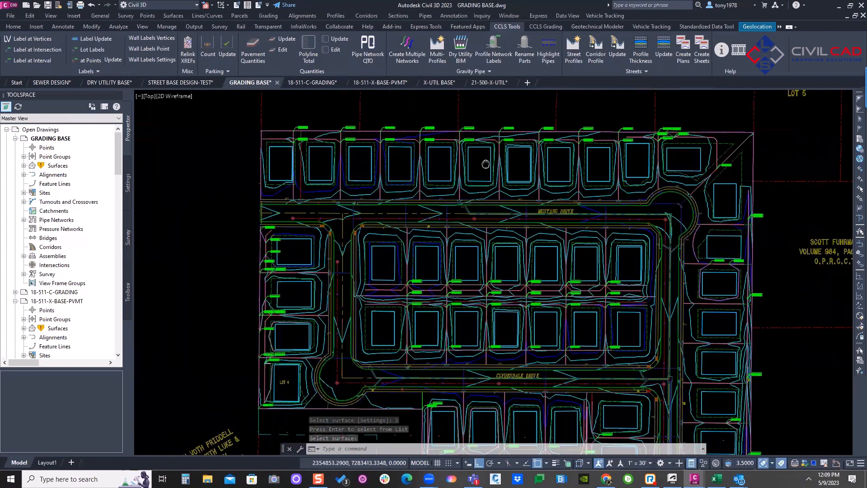
{"action": "scroll", "coordinate": [408, 283], "scroll_direction": "up", "scroll_amount": 7}
{"action": "middle_click_drag", "start_coordinate": [505, 315], "coordinate": [463, 242]}
{"action": "middle_click_drag", "start_coordinate": [615, 250], "coordinate": [465, 244]}
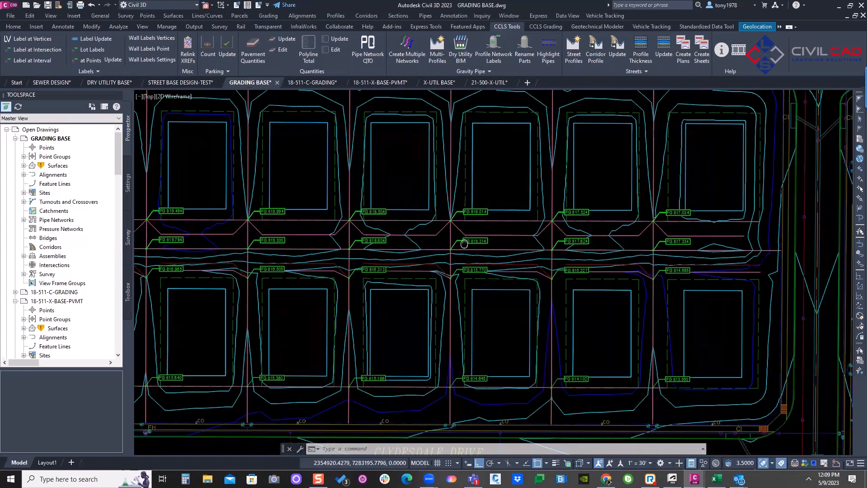
{"action": "scroll", "coordinate": [465, 244], "scroll_direction": "down", "scroll_amount": 1}
{"action": "middle_click_drag", "start_coordinate": [590, 237], "coordinate": [531, 114]}
{"action": "middle_click_drag", "start_coordinate": [558, 325], "coordinate": [418, 370]}
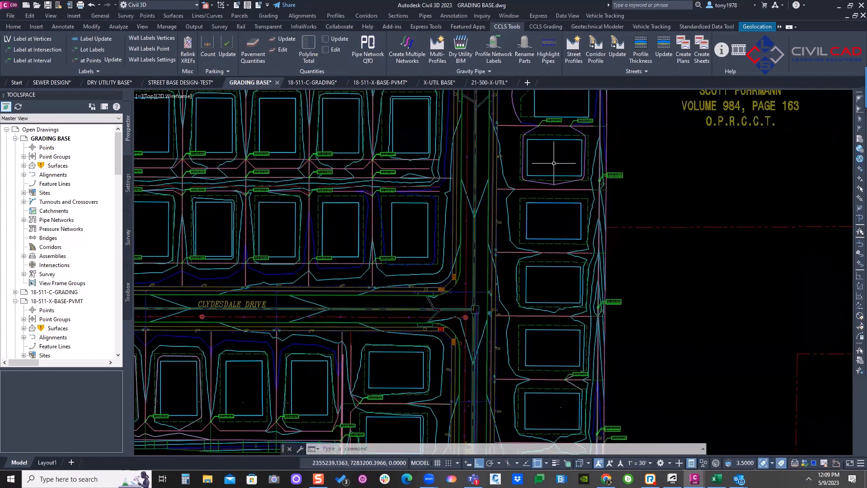
{"action": "middle_click_drag", "start_coordinate": [555, 165], "coordinate": [627, 312]}
{"action": "middle_click_drag", "start_coordinate": [560, 201], "coordinate": [657, 279]}
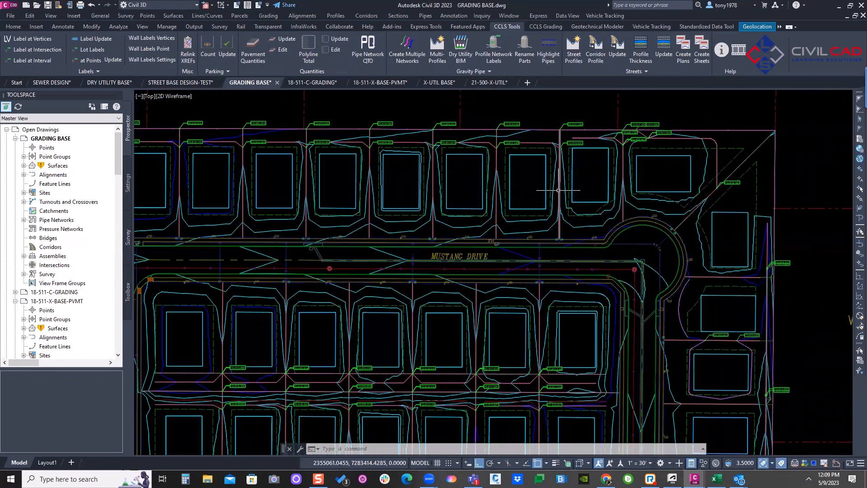
{"action": "middle_click_drag", "start_coordinate": [395, 244], "coordinate": [403, 199]}
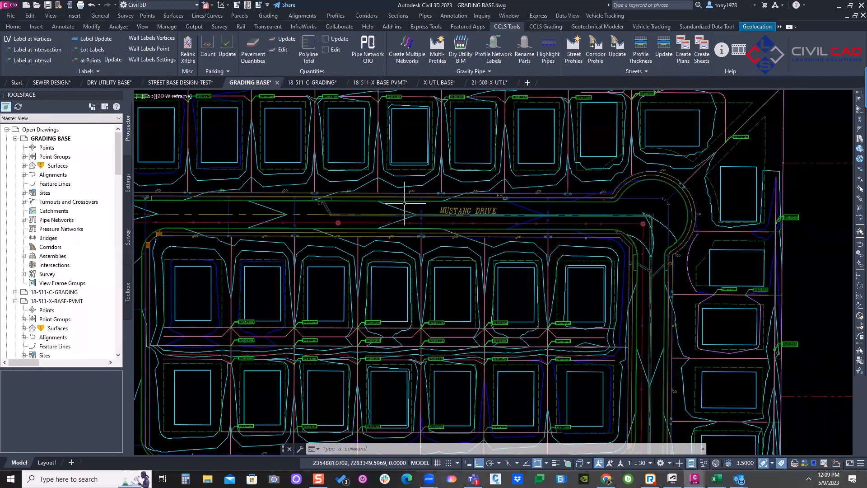
{"action": "scroll", "coordinate": [402, 197], "scroll_direction": "down", "scroll_amount": 4}
{"action": "key", "text": "Escape"}
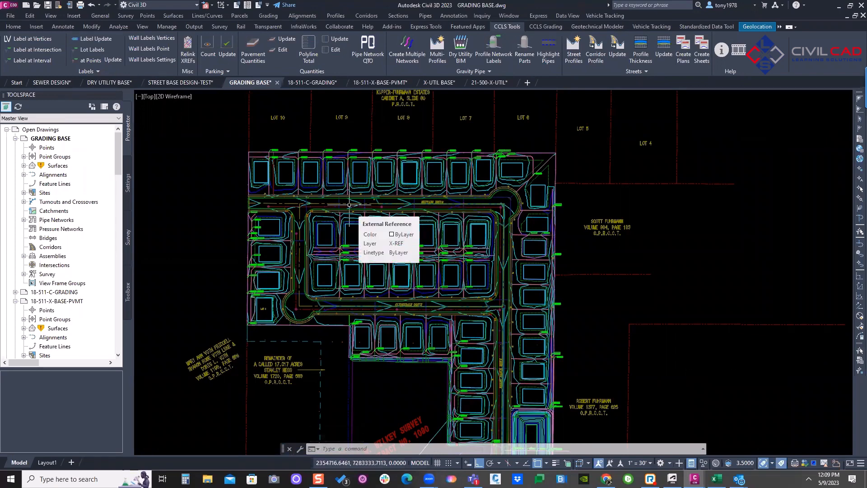
{"action": "scroll", "coordinate": [326, 163], "scroll_direction": "up", "scroll_amount": 4}
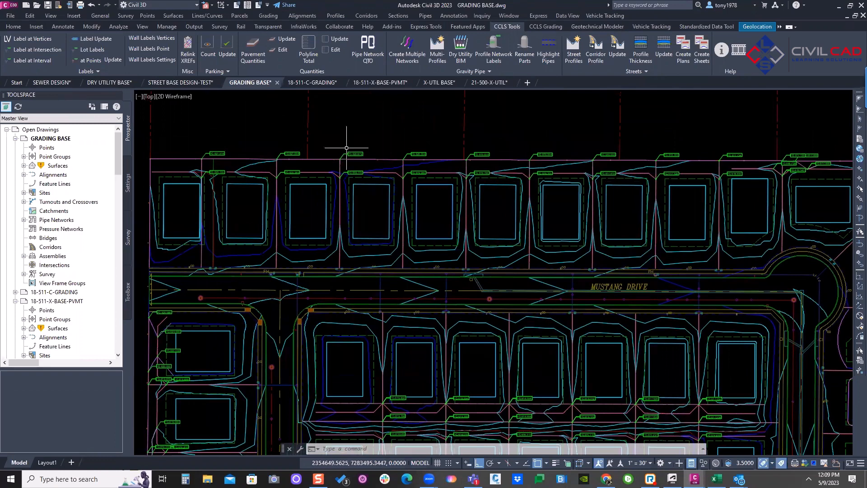
{"action": "middle_click_drag", "start_coordinate": [223, 150], "coordinate": [256, 159]}
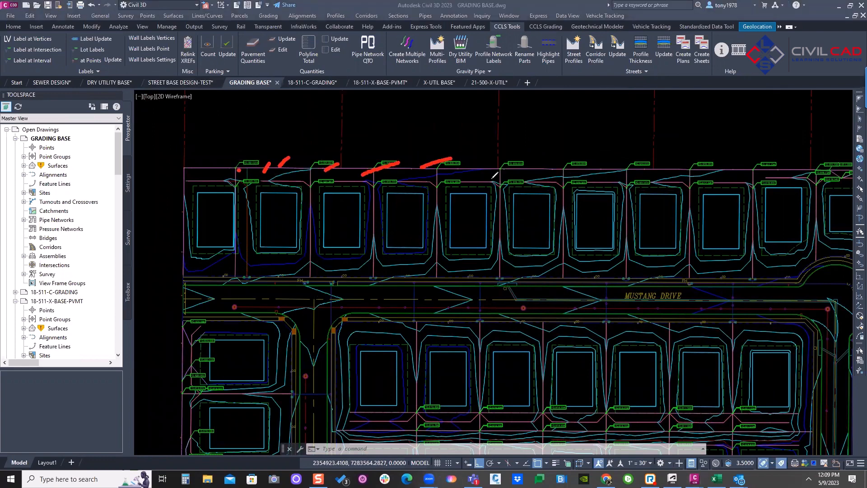
{"action": "left_click_drag", "start_coordinate": [604, 172], "coordinate": [618, 164]}
{"action": "left_click_drag", "start_coordinate": [656, 168], "coordinate": [662, 165]}
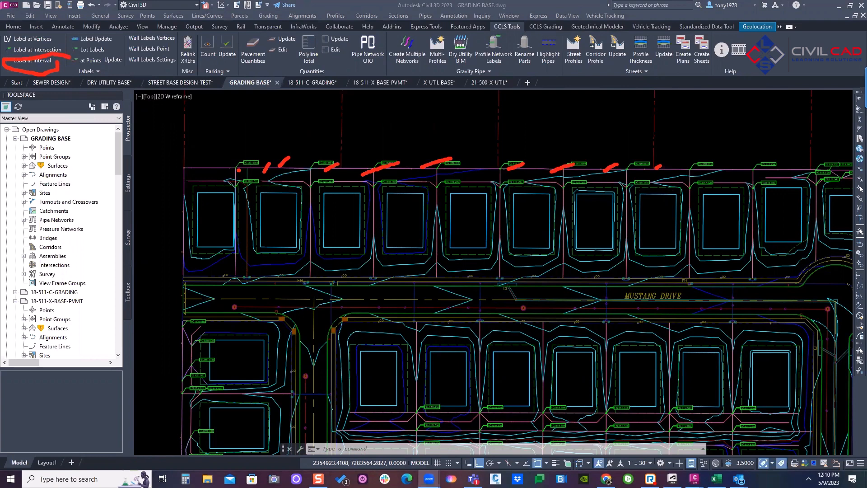
Isolate the C-DTM-CONT-USER layer using one of the building pad outlines in the upper lot row
{"action": "key", "text": "Escape"}
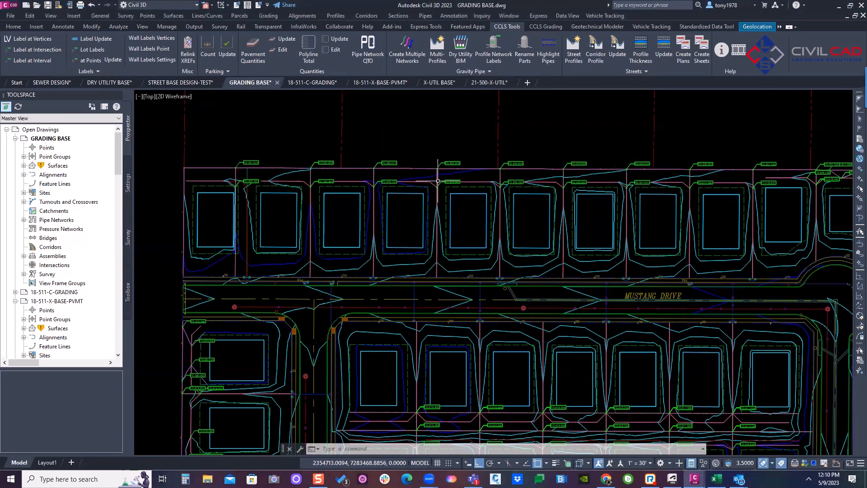
{"action": "left_click", "coordinate": [411, 193]}
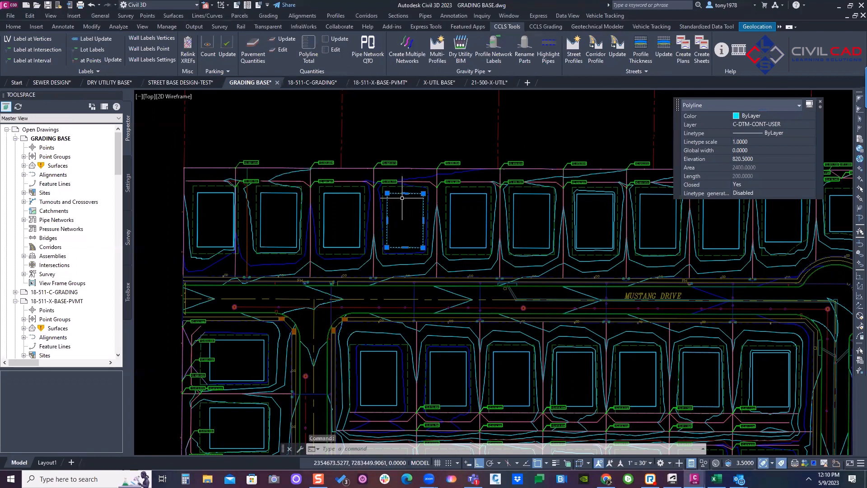
{"action": "left_click", "coordinate": [14, 26]}
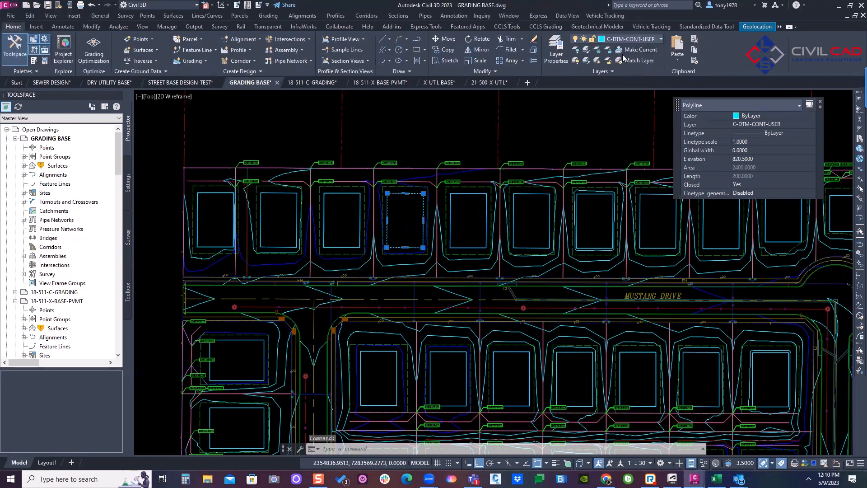
{"action": "left_click", "coordinate": [586, 50]}
{"action": "scroll", "coordinate": [453, 151], "scroll_direction": "down", "scroll_amount": 4}
{"action": "key", "text": "Escape"}
{"action": "mouse_move", "coordinate": [471, 154]}
{"action": "middle_mouse_down"}
{"action": "mouse_move", "coordinate": [452, 116]}
{"action": "mouse_move", "coordinate": [410, 169]}
{"action": "middle_mouse_up"}
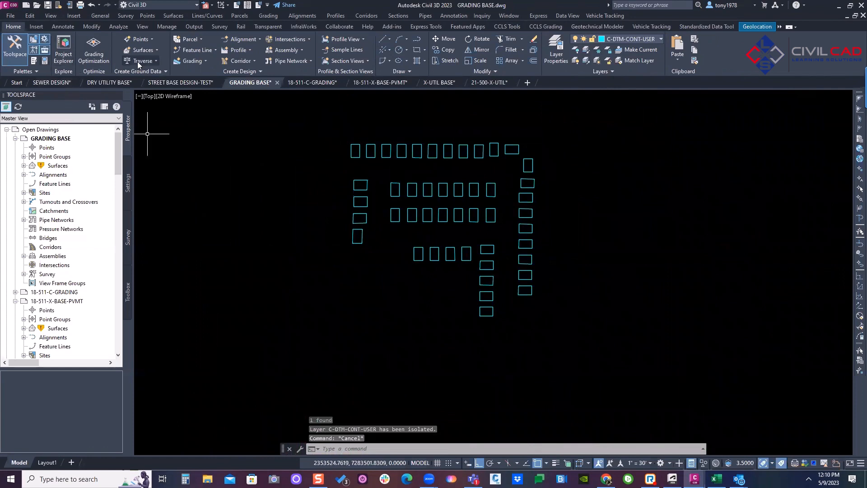
Start lot labeling and set the spot elevation style to PLS-FINISH FLOOR and the marker style to PLS-X
{"action": "left_click", "coordinate": [507, 26]}
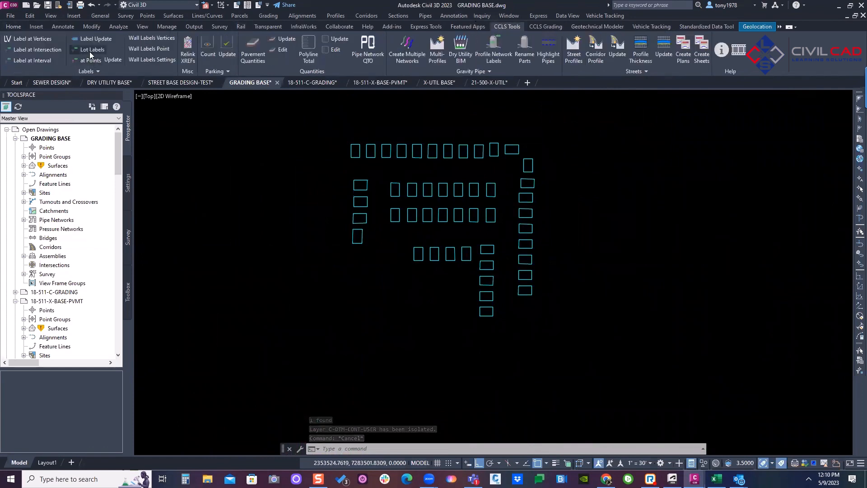
{"action": "left_click", "coordinate": [90, 50]}
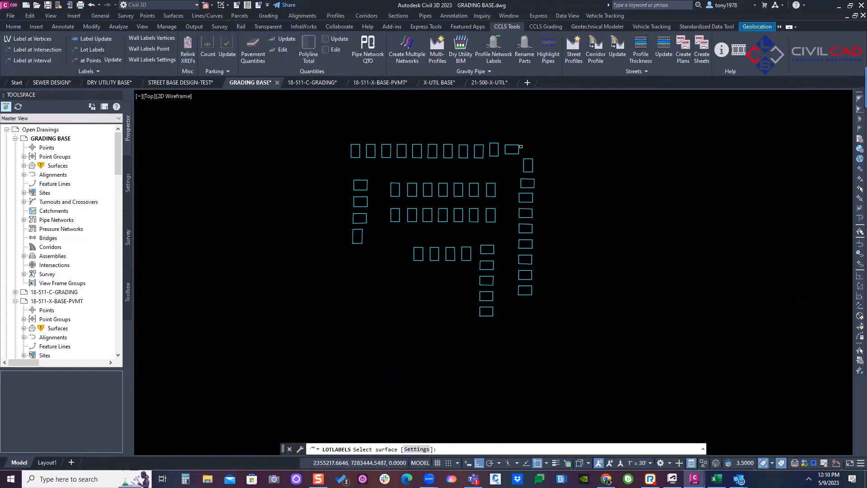
{"action": "type", "text": "S"}
{"action": "key", "text": "Return"}
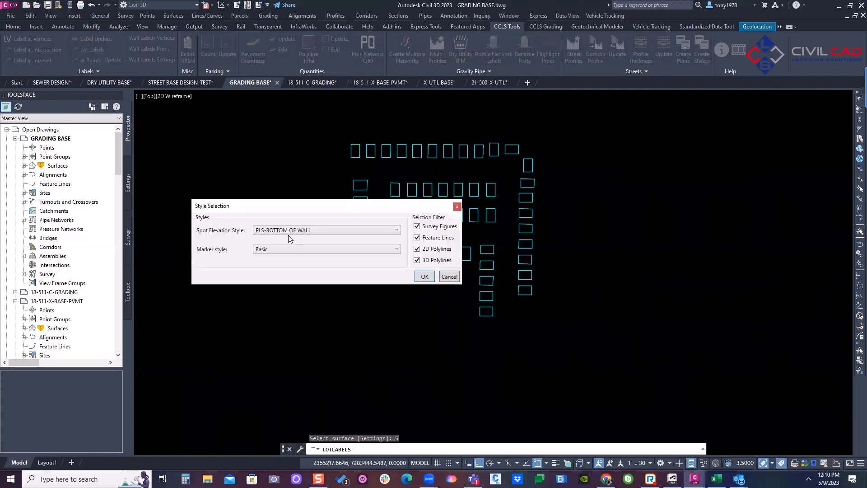
{"action": "left_click", "coordinate": [308, 231]}
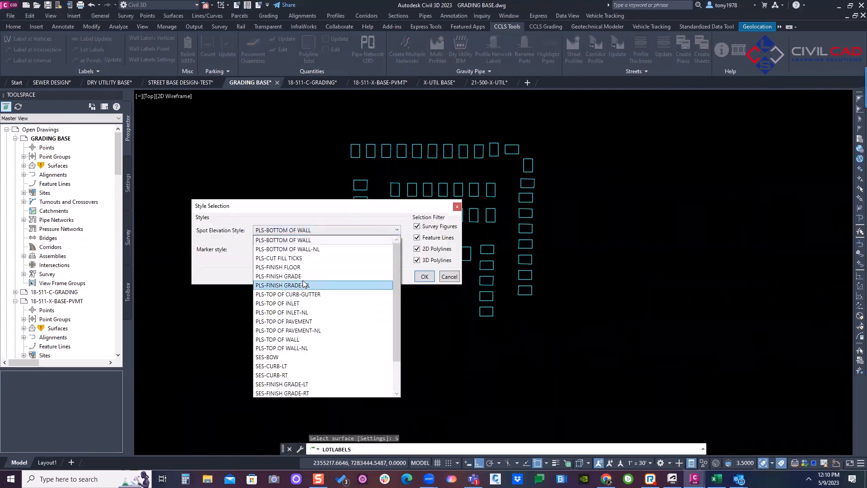
{"action": "left_click", "coordinate": [309, 268]}
{"action": "left_click", "coordinate": [289, 250]}
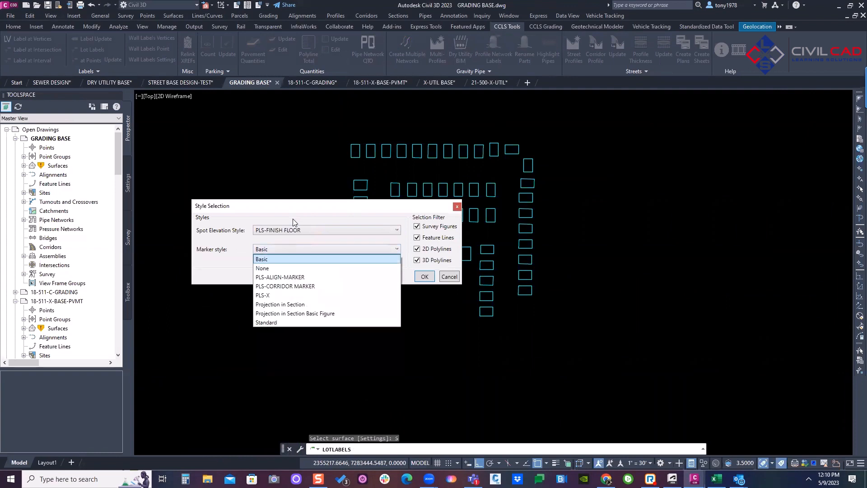
{"action": "left_click", "coordinate": [301, 282]}
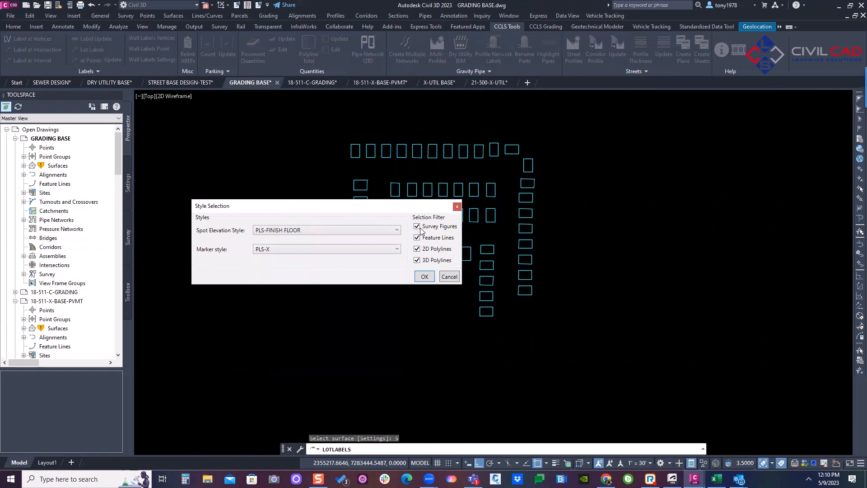
{"action": "left_click", "coordinate": [425, 277]}
Choose the first 19-502-PG surface from the list and label all building pad outlines with a crossing window
{"action": "left_click", "coordinate": [539, 184]}
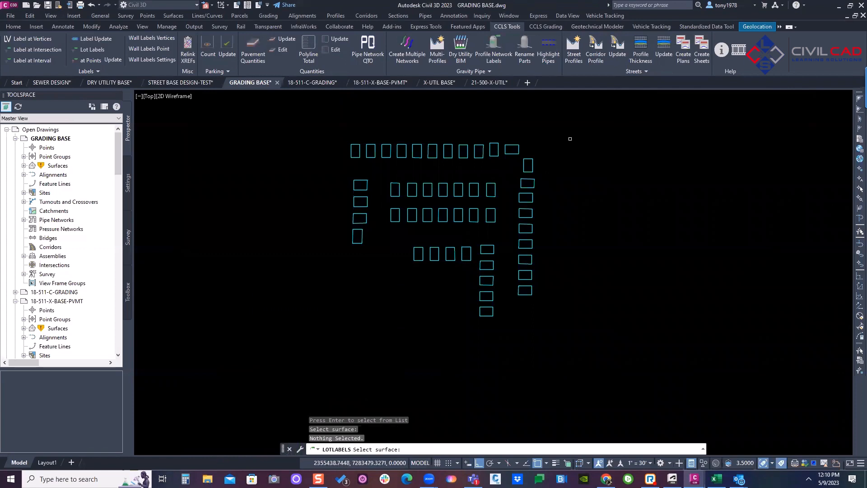
{"action": "key", "text": "Return"}
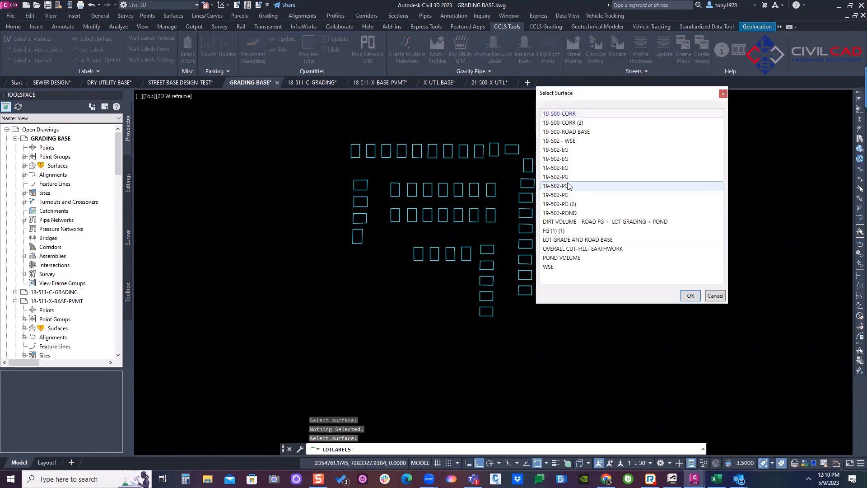
{"action": "left_click", "coordinate": [565, 180]}
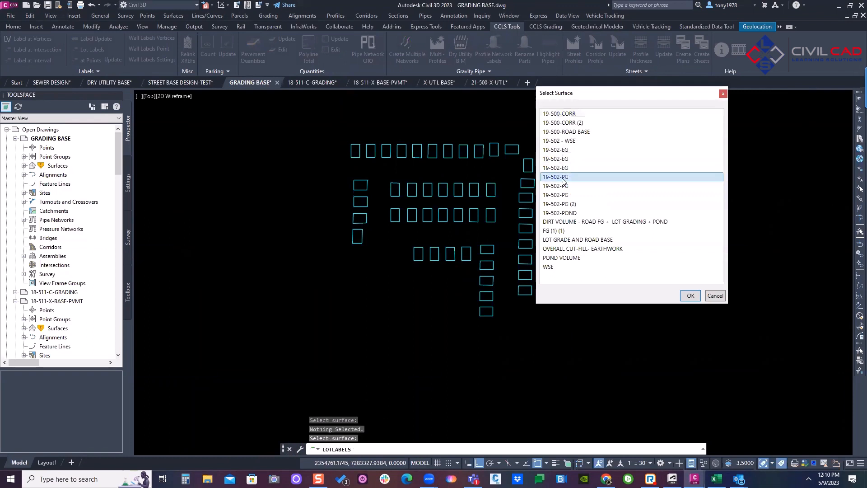
{"action": "left_click", "coordinate": [690, 296]}
{"action": "left_click", "coordinate": [576, 119]}
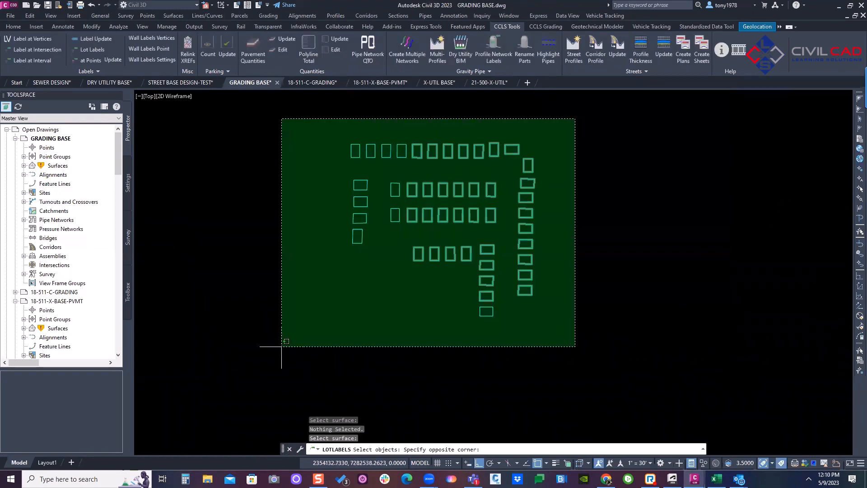
{"action": "left_click", "coordinate": [249, 388]}
{"action": "key", "text": "Return"}
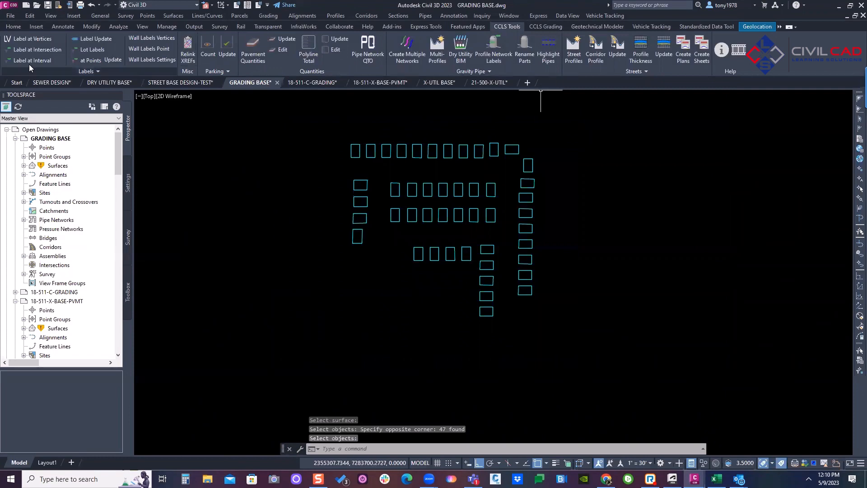
Restore the isolated layers and check the finish floor labels inside the building pads
{"action": "left_click", "coordinate": [14, 27]}
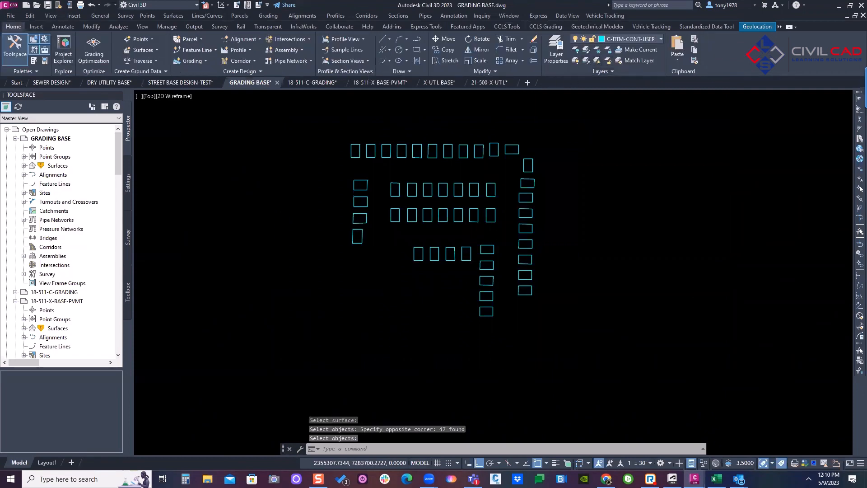
{"action": "left_click", "coordinate": [586, 61]}
{"action": "scroll", "coordinate": [323, 158], "scroll_direction": "up", "scroll_amount": 3}
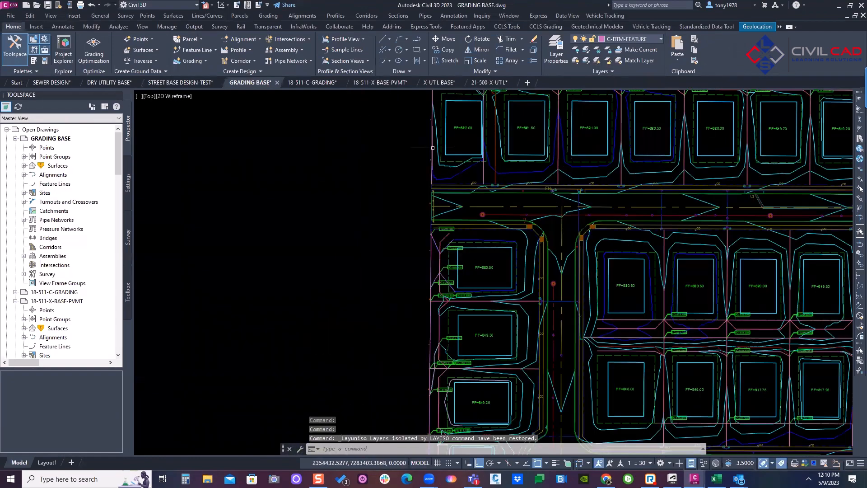
{"action": "middle_click_drag", "start_coordinate": [469, 122], "coordinate": [339, 218]}
{"action": "scroll", "coordinate": [339, 218], "scroll_direction": "up", "scroll_amount": 1}
{"action": "scroll", "coordinate": [338, 219], "scroll_direction": "up", "scroll_amount": 2}
{"action": "middle_click_drag", "start_coordinate": [463, 211], "coordinate": [340, 203]}
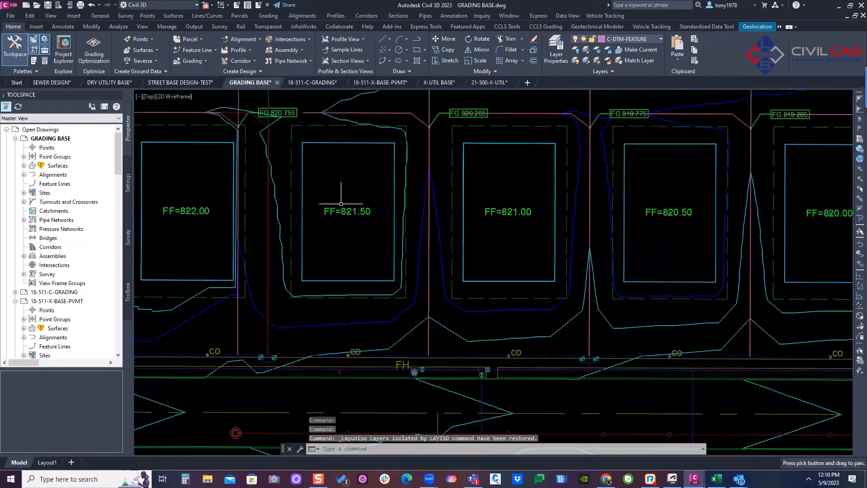
{"action": "scroll", "coordinate": [380, 204], "scroll_direction": "down", "scroll_amount": 2}
{"action": "scroll", "coordinate": [380, 204], "scroll_direction": "down", "scroll_amount": 4}
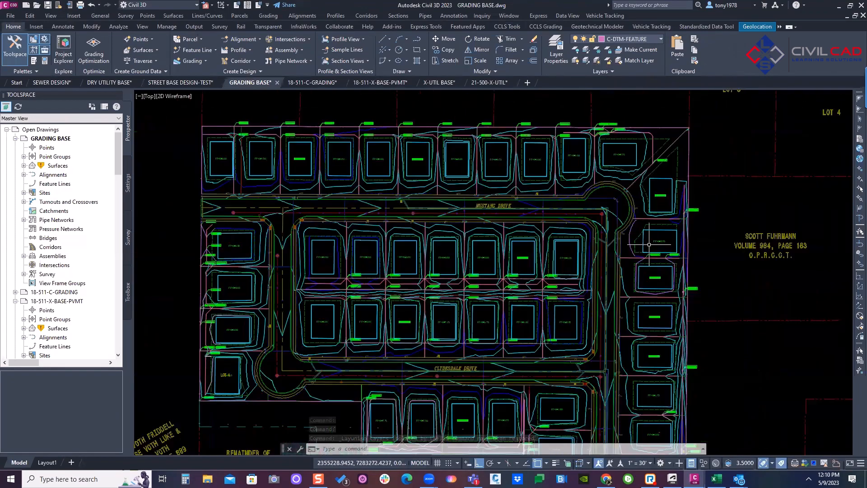
{"action": "mouse_move", "coordinate": [503, 225]}
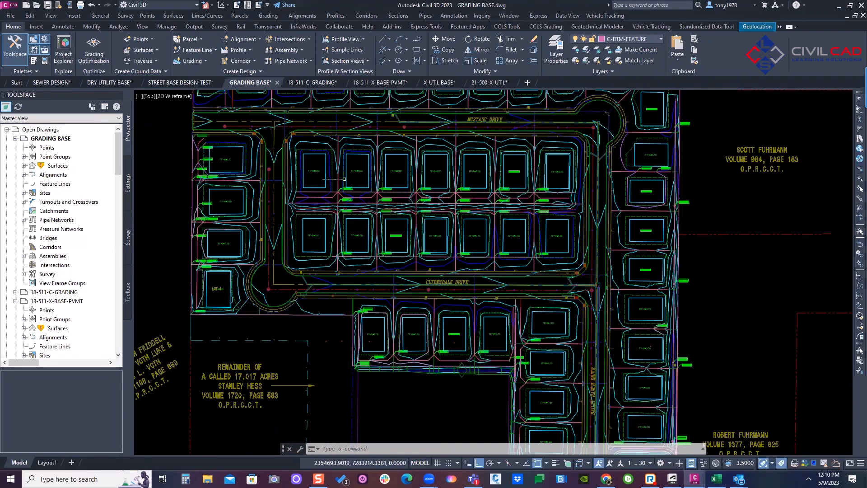
{"action": "left_click", "coordinate": [508, 28]}
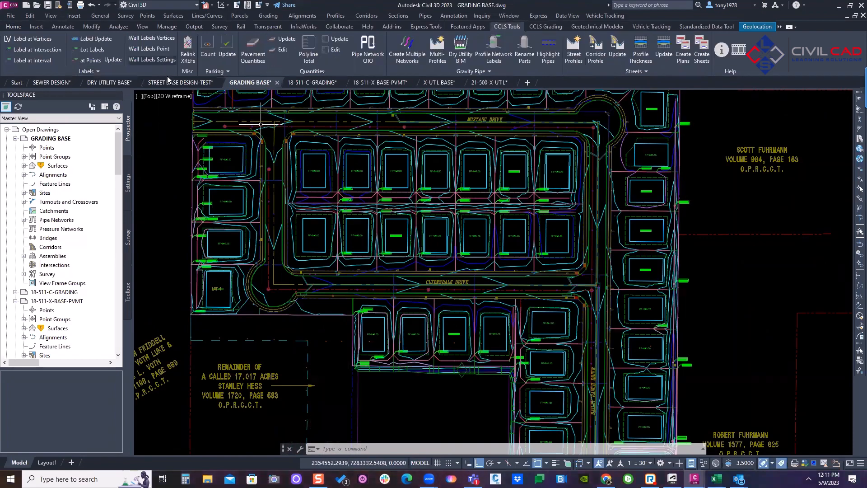
{"action": "scroll", "coordinate": [264, 188], "scroll_direction": "down", "scroll_amount": 2}
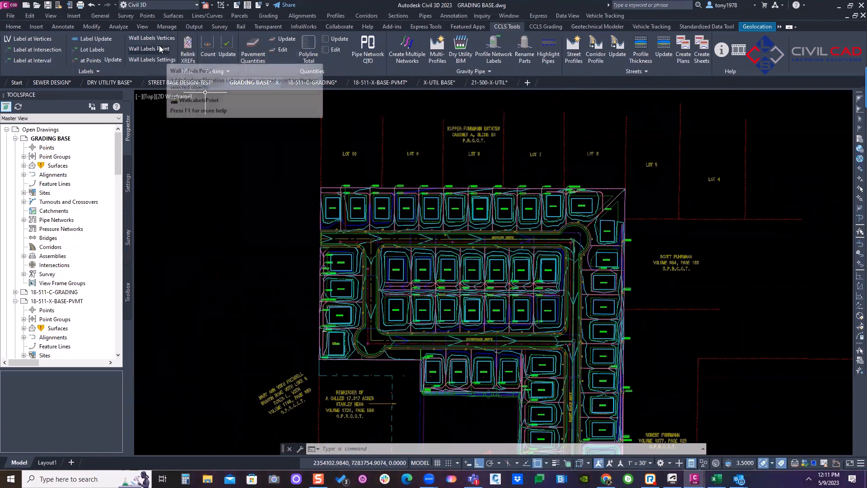
{"action": "middle_click_drag", "start_coordinate": [373, 237], "coordinate": [364, 200]}
{"action": "key", "text": "Escape"}
{"action": "scroll", "coordinate": [419, 249], "scroll_direction": "up", "scroll_amount": 2}
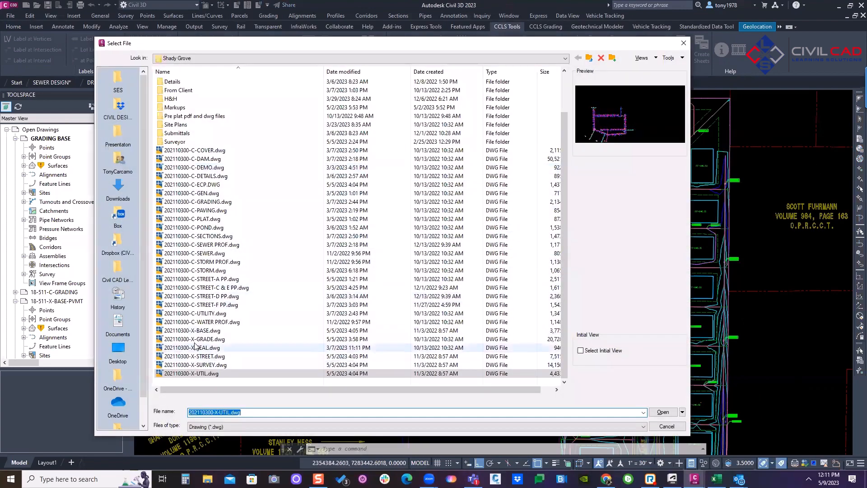
Open the drawing 202110300-X-GRADE.dwg from the Shady Grove folder as read-only
{"action": "left_click", "coordinate": [212, 339]}
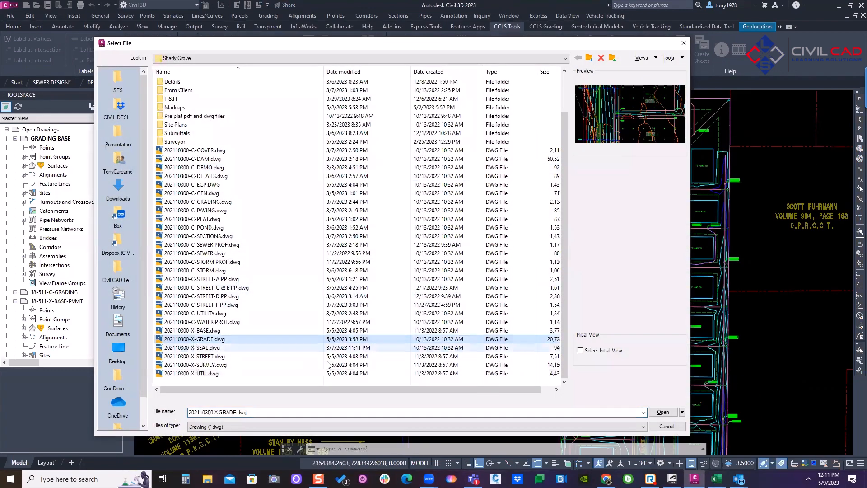
{"action": "left_click", "coordinate": [682, 412]}
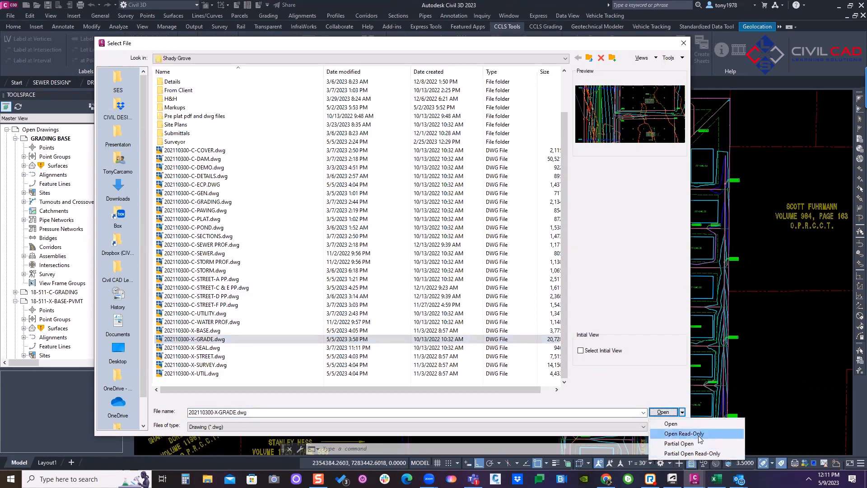
{"action": "left_click", "coordinate": [699, 435]}
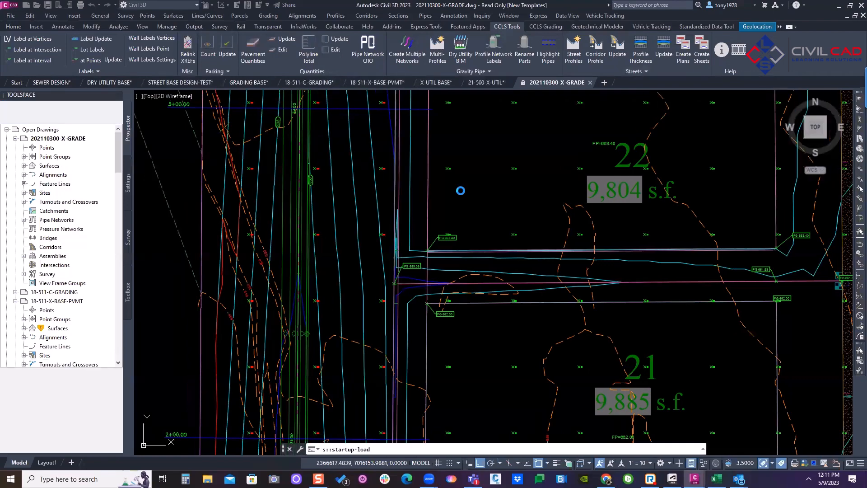
Examine the closely spaced parallel lines along the east lot boundary, below the corner labeled FG 672.00
{"action": "left_click", "coordinate": [449, 198]}
{"action": "key", "text": "Escape"}
{"action": "scroll", "coordinate": [333, 218], "scroll_direction": "down", "scroll_amount": 5}
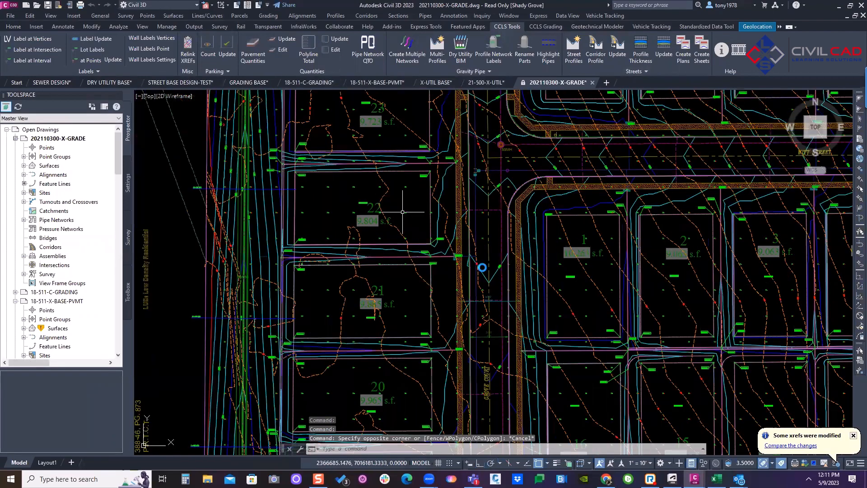
{"action": "middle_click_drag", "start_coordinate": [440, 236], "coordinate": [136, 244]}
{"action": "key", "text": "Escape"}
{"action": "middle_click_drag", "start_coordinate": [597, 226], "coordinate": [323, 278]}
{"action": "scroll", "coordinate": [560, 138], "scroll_direction": "up", "scroll_amount": 2}
{"action": "scroll", "coordinate": [560, 138], "scroll_direction": "up", "scroll_amount": 5}
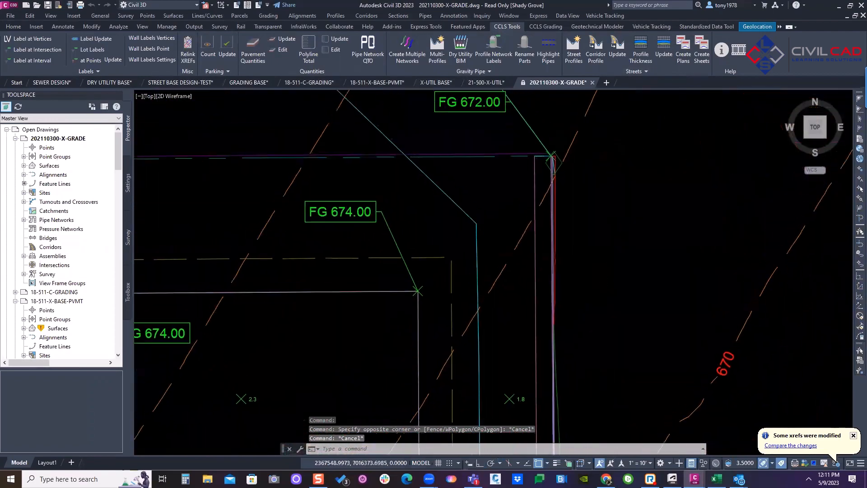
{"action": "scroll", "coordinate": [550, 279], "scroll_direction": "up", "scroll_amount": 2}
{"action": "scroll", "coordinate": [551, 278], "scroll_direction": "up", "scroll_amount": 3}
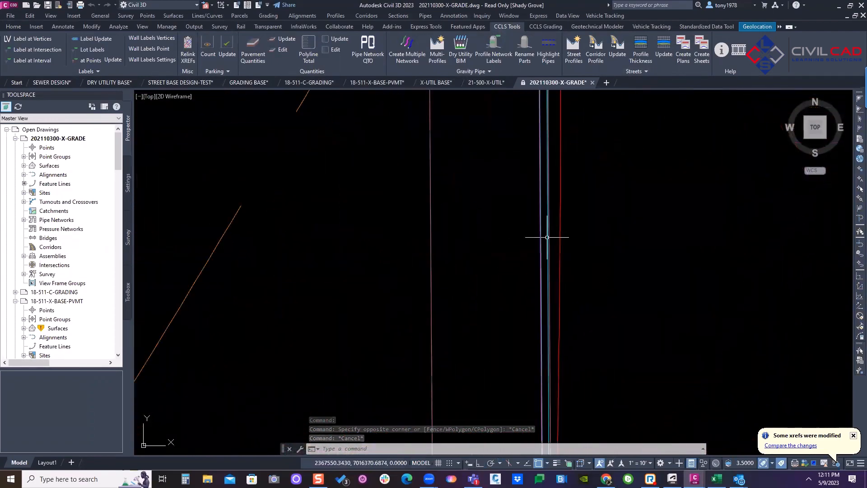
{"action": "key", "text": "Escape"}
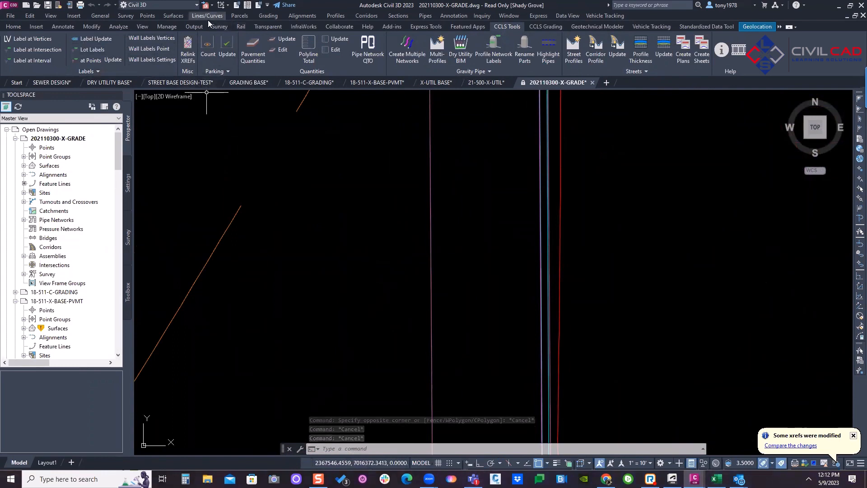
Review the surface spot elevation label styles, including the SES-BOW and SES-TOW wall styles, without adding a label
{"action": "left_click", "coordinate": [174, 15]}
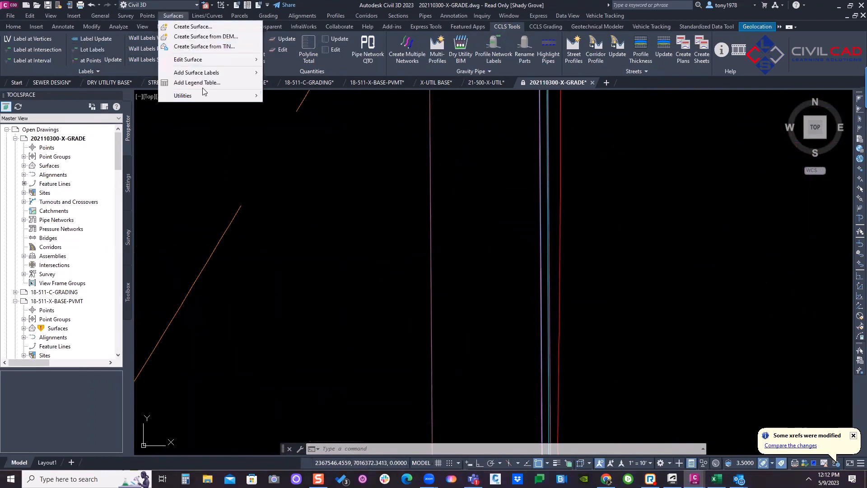
{"action": "mouse_move", "coordinate": [210, 73]}
{"action": "left_click", "coordinate": [286, 73]}
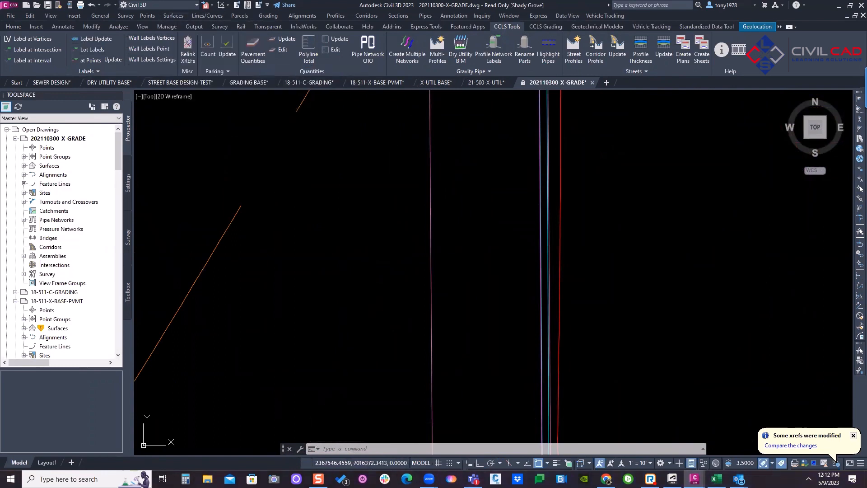
{"action": "left_click", "coordinate": [680, 147]}
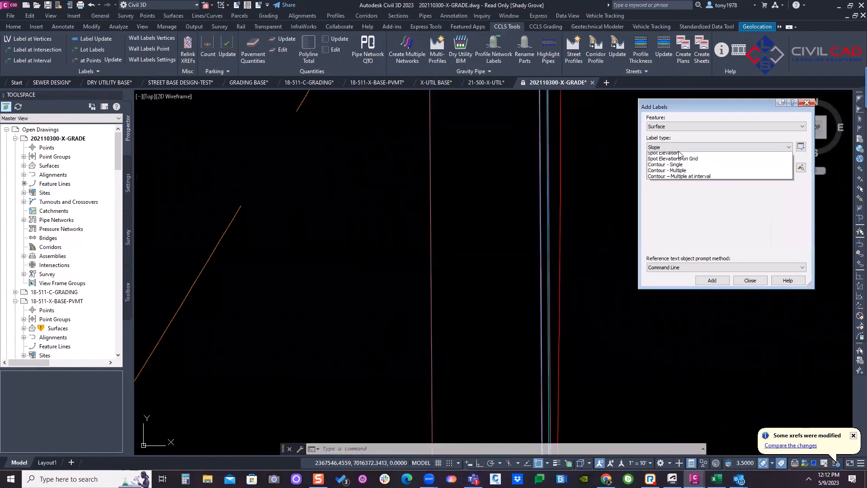
{"action": "left_click", "coordinate": [669, 153]}
{"action": "left_click", "coordinate": [681, 168]}
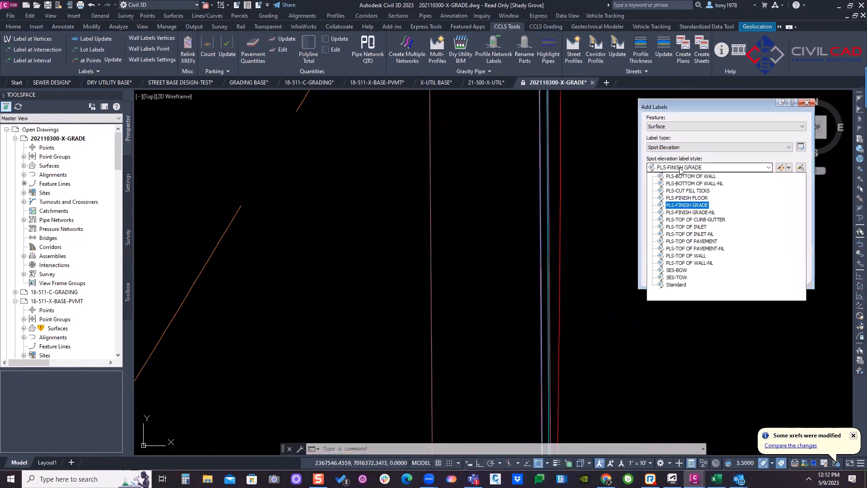
{"action": "left_click", "coordinate": [677, 270]}
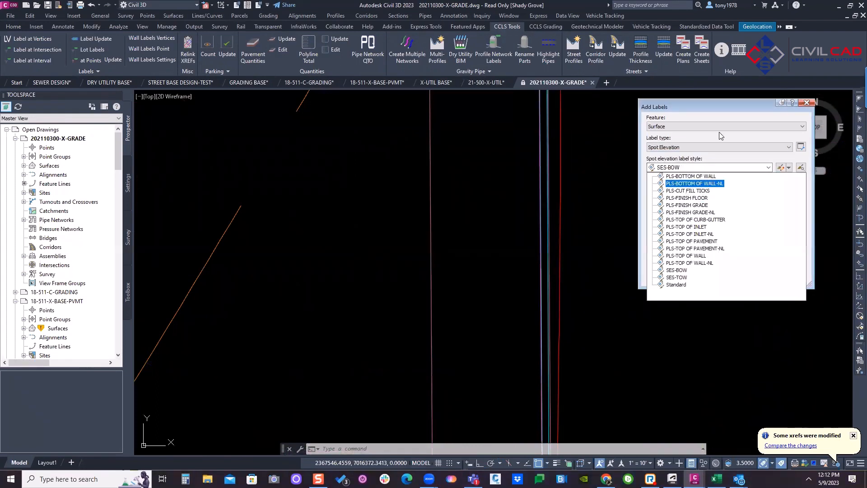
{"action": "left_click", "coordinate": [792, 107]}
{"action": "left_click", "coordinate": [807, 102]}
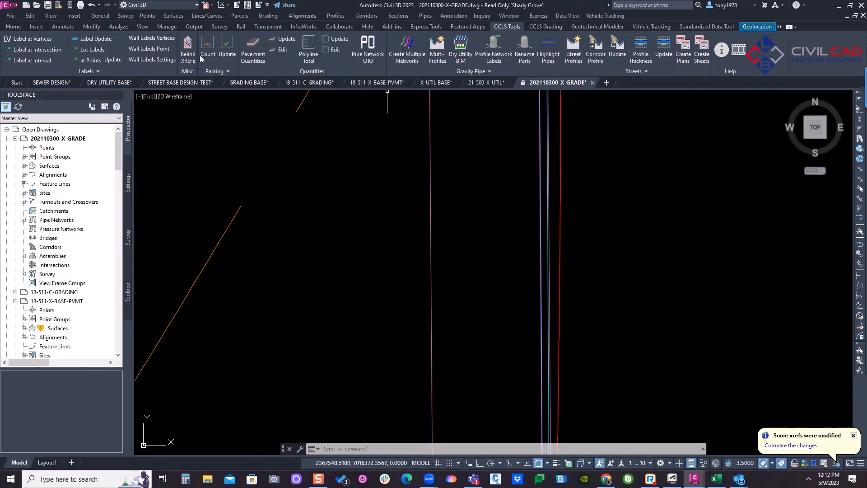
{"action": "left_click", "coordinate": [154, 39]}
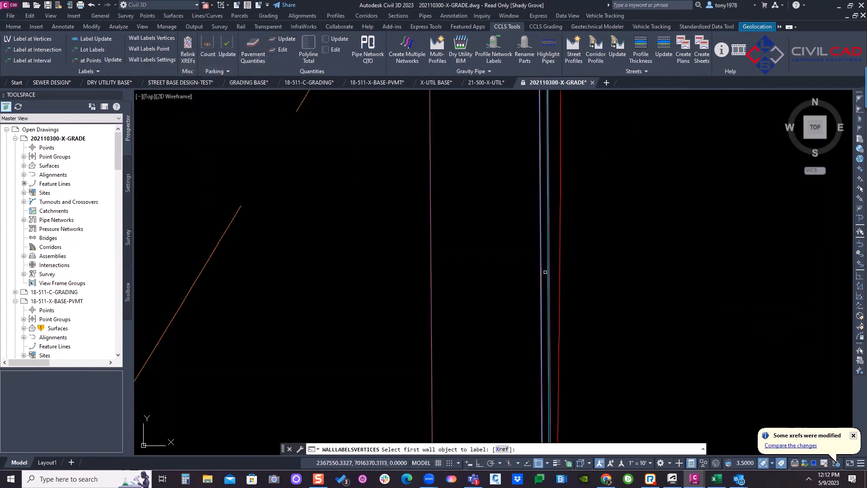
{"action": "middle_click_drag", "start_coordinate": [544, 273], "coordinate": [529, 271]}
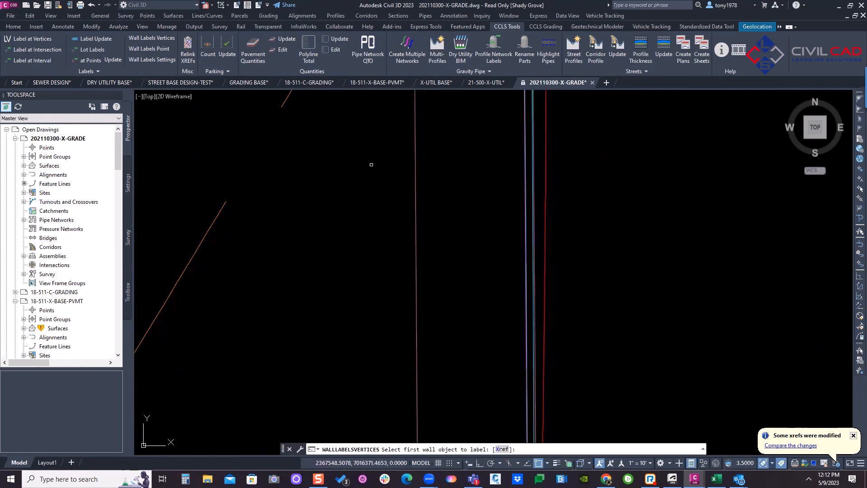
{"action": "key", "text": "Escape"}
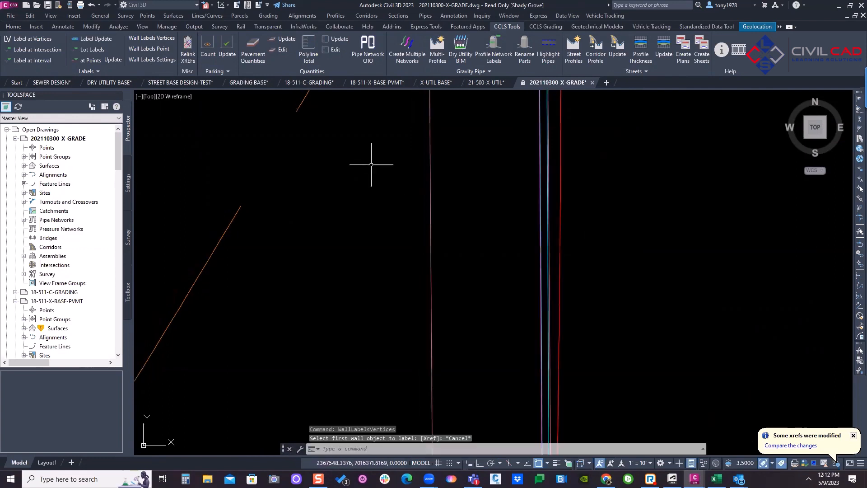
In the wall label settings, set the label style to SES-TOW for Label 1 and SES-BOW for Label 2
{"action": "left_click", "coordinate": [146, 62]}
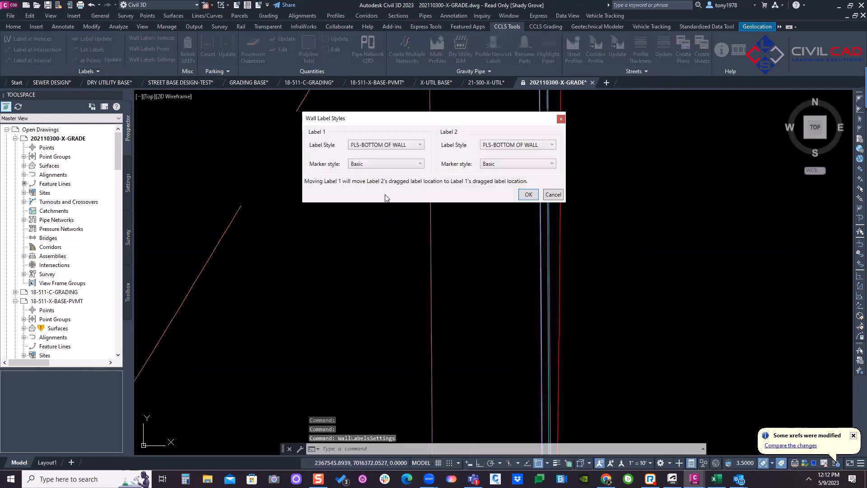
{"action": "left_click", "coordinate": [387, 147]}
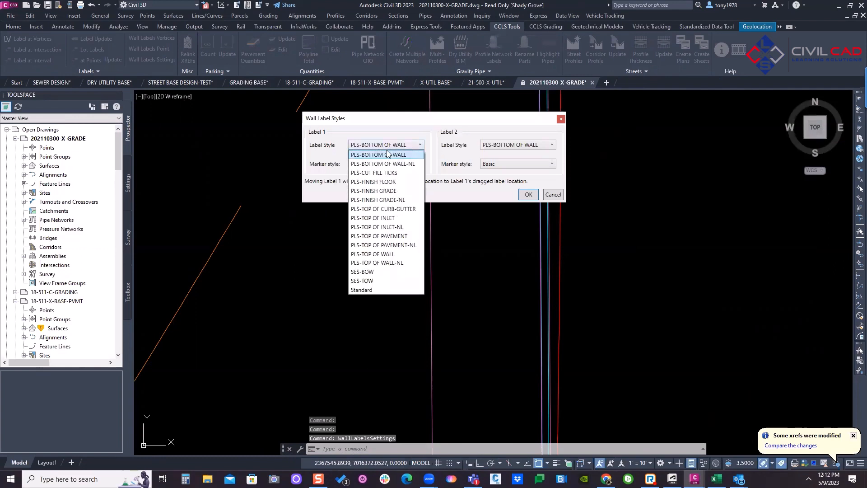
{"action": "left_click", "coordinate": [378, 281]}
{"action": "left_click", "coordinate": [507, 145]}
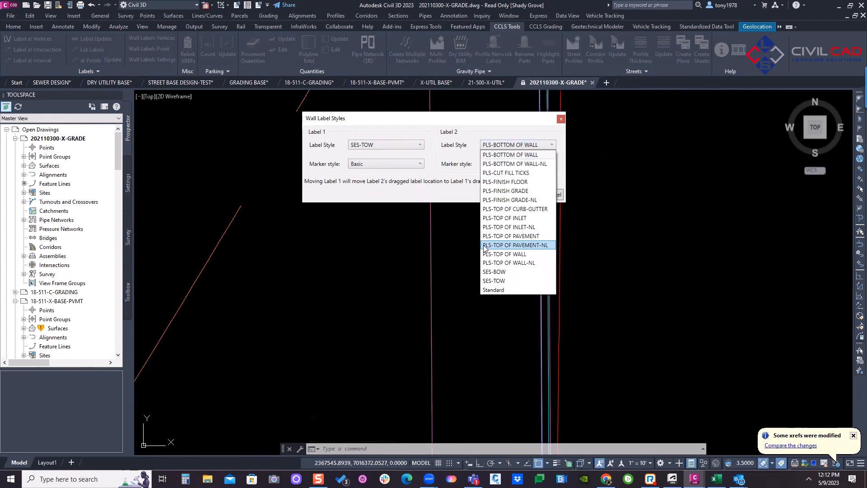
{"action": "left_click", "coordinate": [495, 271]}
Set the marker style of both wall labels to PLS-X and accept the wall label styles
{"action": "left_click", "coordinate": [387, 165]}
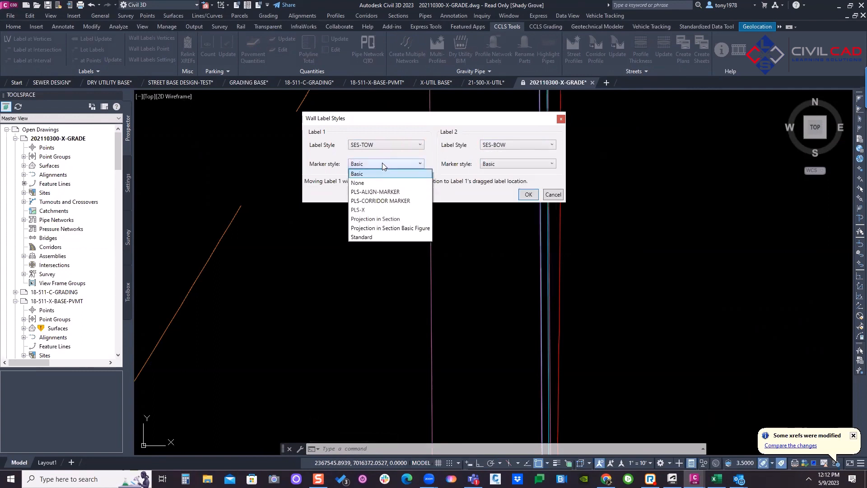
{"action": "left_click", "coordinate": [361, 210]}
{"action": "left_click", "coordinate": [506, 163]}
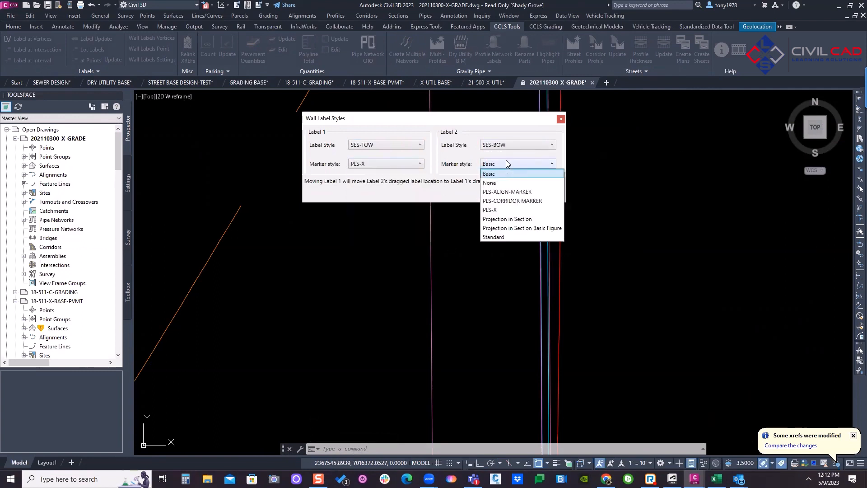
{"action": "left_click", "coordinate": [492, 209]}
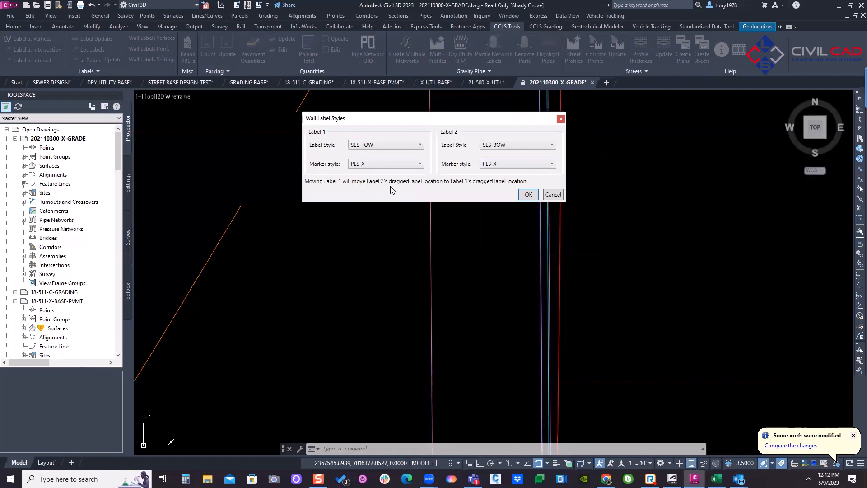
{"action": "left_click", "coordinate": [527, 196]}
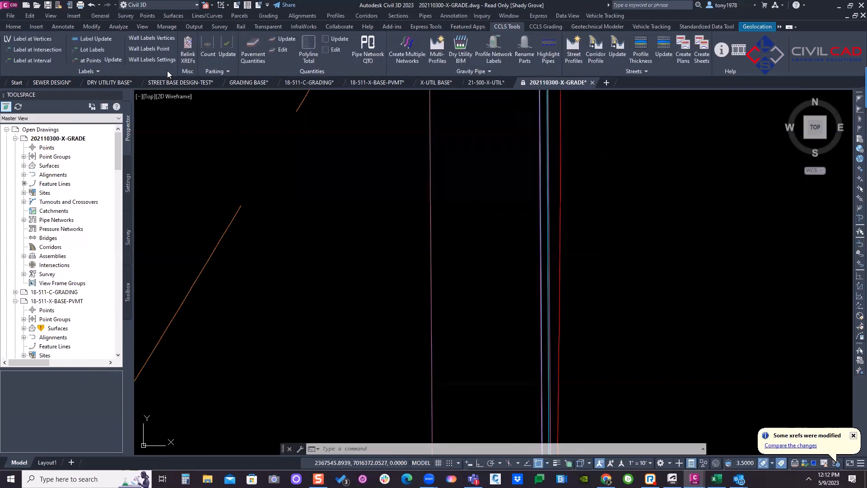
Label the wall vertices using the two closely spaced wall lines along the east lot boundary and the grading surface
{"action": "left_click", "coordinate": [152, 38]}
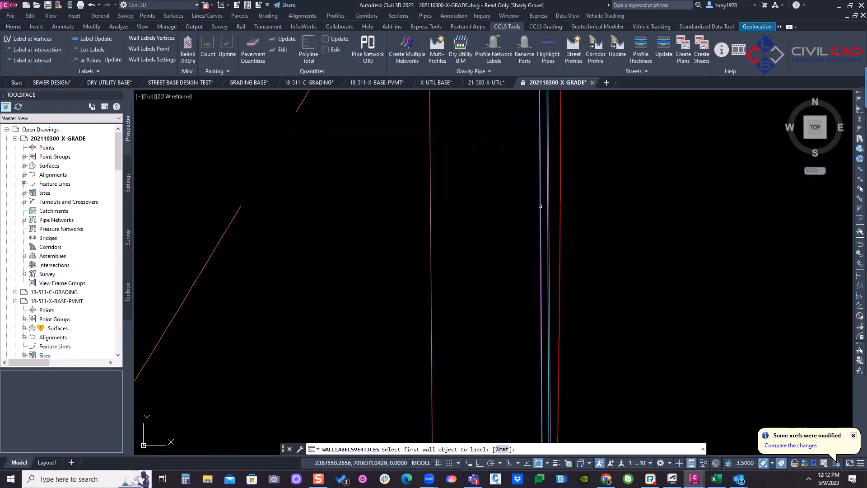
{"action": "left_click", "coordinate": [540, 206]}
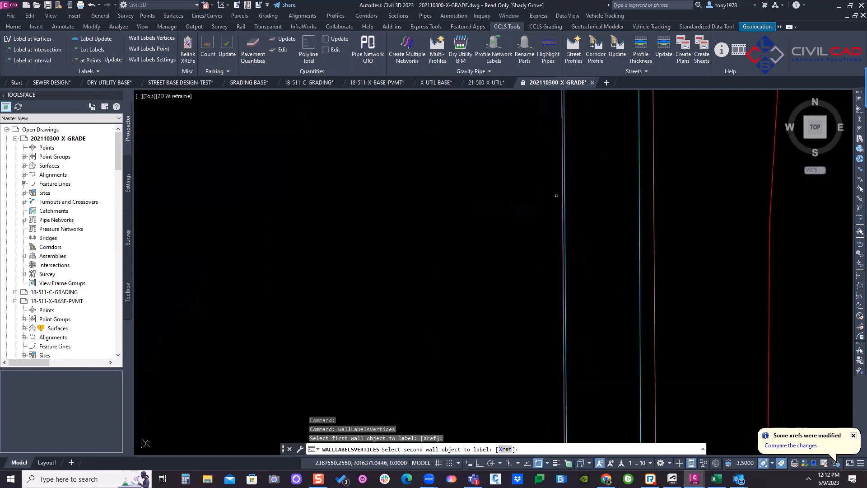
{"action": "left_click", "coordinate": [564, 197]}
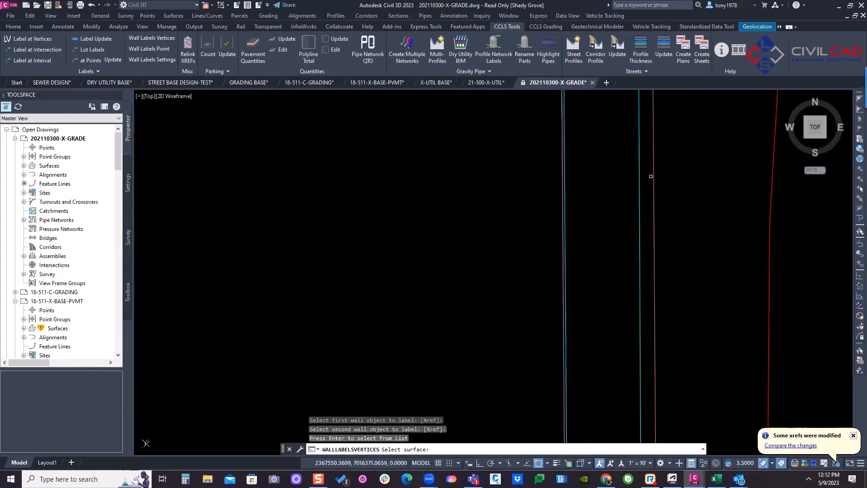
{"action": "left_click", "coordinate": [652, 176]}
{"action": "scroll", "coordinate": [624, 188], "scroll_direction": "down", "scroll_amount": 6}
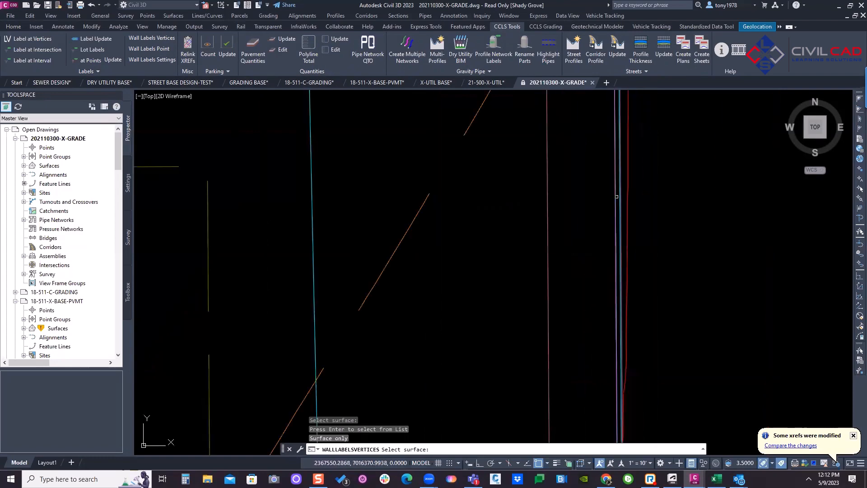
{"action": "middle_click_drag", "start_coordinate": [587, 209], "coordinate": [436, 294]}
{"action": "left_click", "coordinate": [409, 252]}
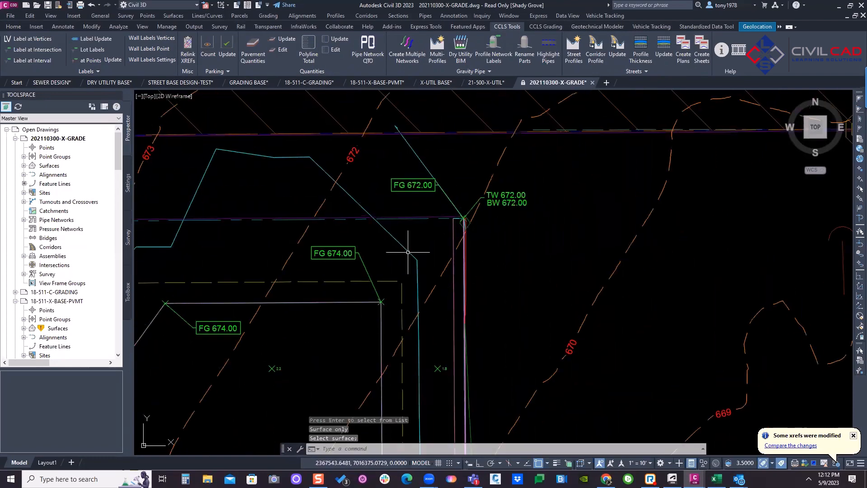
Examine the TW and BW wall labels from the wall's north corner down to the lot line near station 4+50
{"action": "scroll", "coordinate": [487, 201], "scroll_direction": "down", "scroll_amount": 2}
{"action": "scroll", "coordinate": [481, 196], "scroll_direction": "up", "scroll_amount": 4}
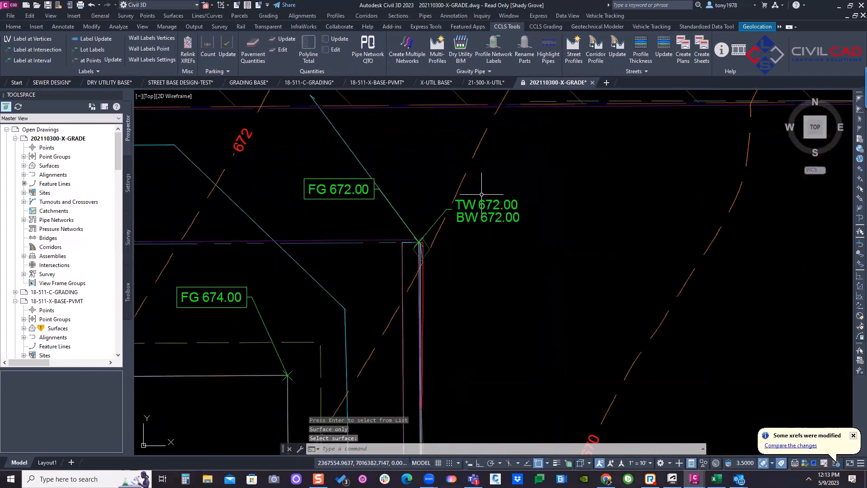
{"action": "scroll", "coordinate": [481, 197], "scroll_direction": "down", "scroll_amount": 8}
{"action": "middle_click_drag", "start_coordinate": [504, 381], "coordinate": [465, 195]}
{"action": "scroll", "coordinate": [442, 359], "scroll_direction": "up", "scroll_amount": 3}
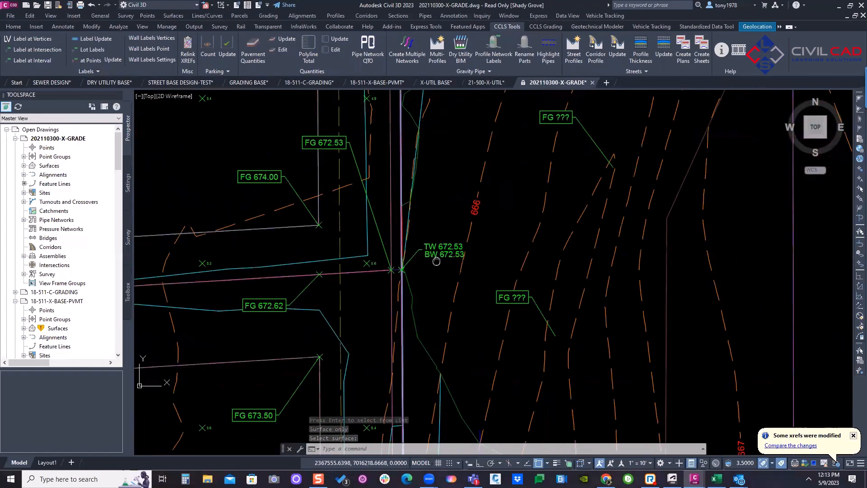
{"action": "middle_click_drag", "start_coordinate": [438, 259], "coordinate": [447, 233]}
{"action": "scroll", "coordinate": [448, 233], "scroll_direction": "down", "scroll_amount": 2}
{"action": "middle_click_drag", "start_coordinate": [449, 333], "coordinate": [428, 91]}
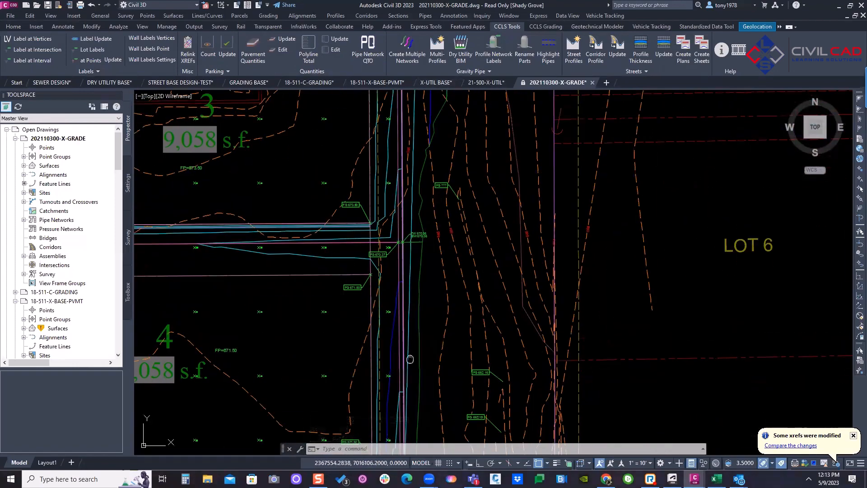
{"action": "middle_click_drag", "start_coordinate": [411, 360], "coordinate": [389, 167]}
{"action": "scroll", "coordinate": [403, 280], "scroll_direction": "up", "scroll_amount": 2}
{"action": "mouse_move", "coordinate": [401, 261]}
{"action": "middle_mouse_down"}
{"action": "mouse_move", "coordinate": [396, 300]}
{"action": "mouse_move", "coordinate": [445, 358]}
{"action": "mouse_move", "coordinate": [424, 175]}
{"action": "middle_mouse_up"}
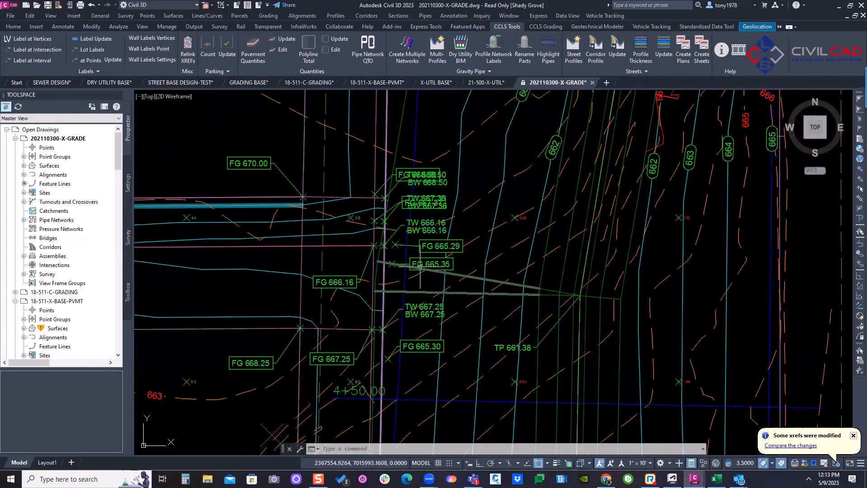
{"action": "scroll", "coordinate": [420, 266], "scroll_direction": "up", "scroll_amount": 2}
{"action": "middle_click_drag", "start_coordinate": [420, 267], "coordinate": [426, 141]}
{"action": "scroll", "coordinate": [415, 209], "scroll_direction": "up", "scroll_amount": 2}
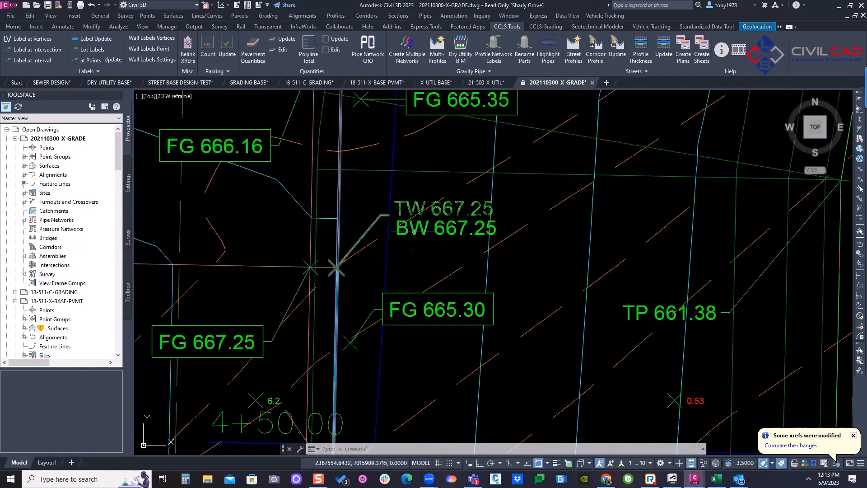
{"action": "scroll", "coordinate": [409, 221], "scroll_direction": "down", "scroll_amount": 2}
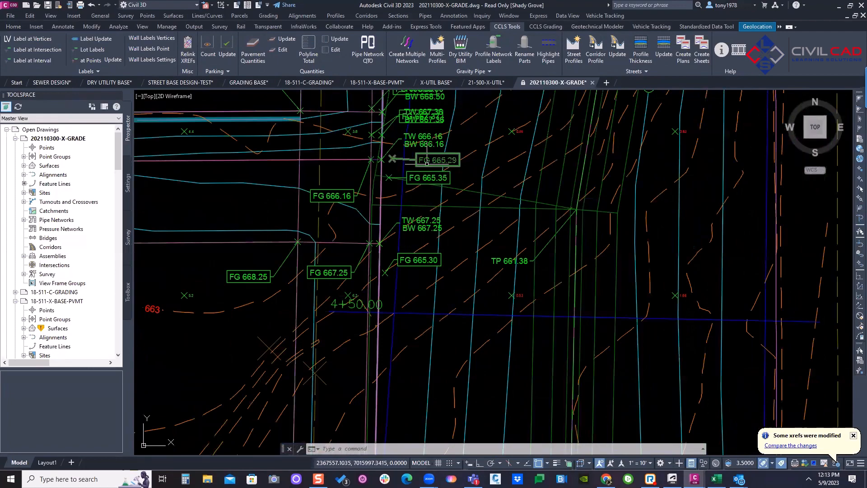
Follow the wall south from station 4+00 around the curve, checking the TW and BW labels to its southwest end
{"action": "scroll", "coordinate": [427, 161], "scroll_direction": "down", "scroll_amount": 3}
{"action": "middle_click_drag", "start_coordinate": [402, 429], "coordinate": [397, 181]}
{"action": "scroll", "coordinate": [397, 249], "scroll_direction": "up", "scroll_amount": 4}
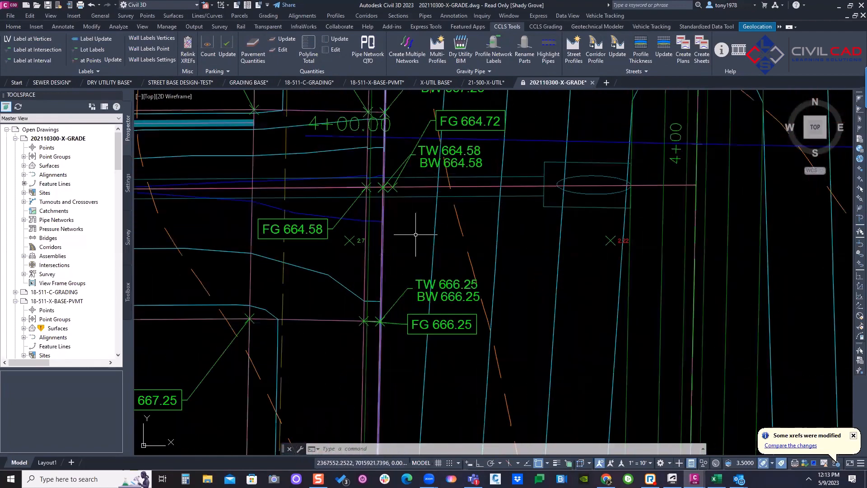
{"action": "middle_click_drag", "start_coordinate": [423, 339], "coordinate": [423, 217]}
{"action": "middle_click_drag", "start_coordinate": [430, 410], "coordinate": [434, 181]}
{"action": "scroll", "coordinate": [434, 313], "scroll_direction": "down", "scroll_amount": 2}
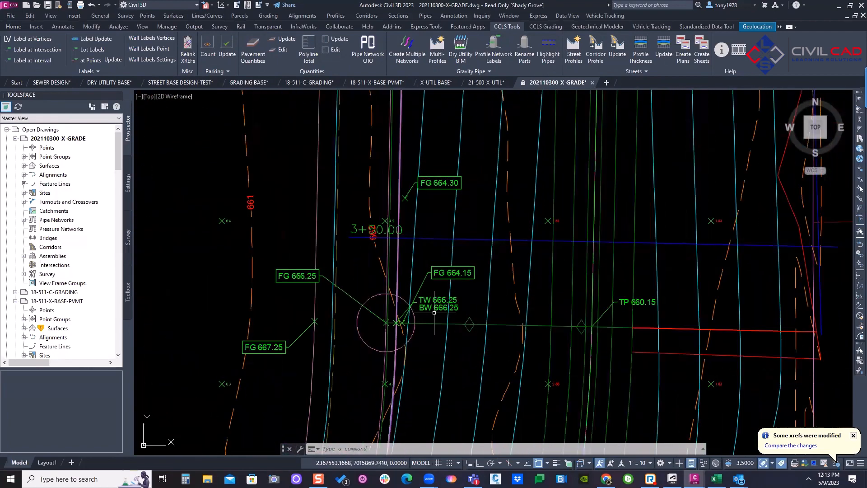
{"action": "middle_click_drag", "start_coordinate": [436, 366], "coordinate": [454, 229]}
{"action": "mouse_move", "coordinate": [429, 397]}
{"action": "middle_mouse_down"}
{"action": "mouse_move", "coordinate": [447, 217]}
{"action": "mouse_move", "coordinate": [429, 226]}
{"action": "middle_mouse_up"}
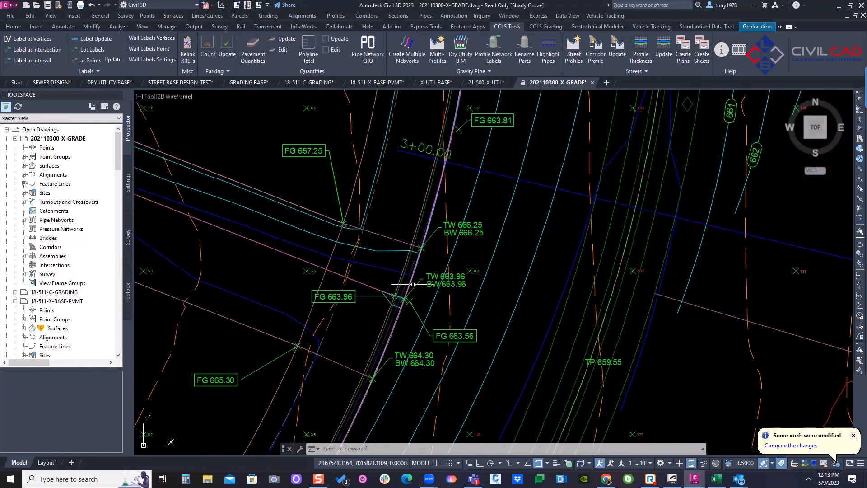
{"action": "middle_click_drag", "start_coordinate": [398, 429], "coordinate": [411, 189]}
{"action": "middle_click_drag", "start_coordinate": [420, 398], "coordinate": [434, 217]}
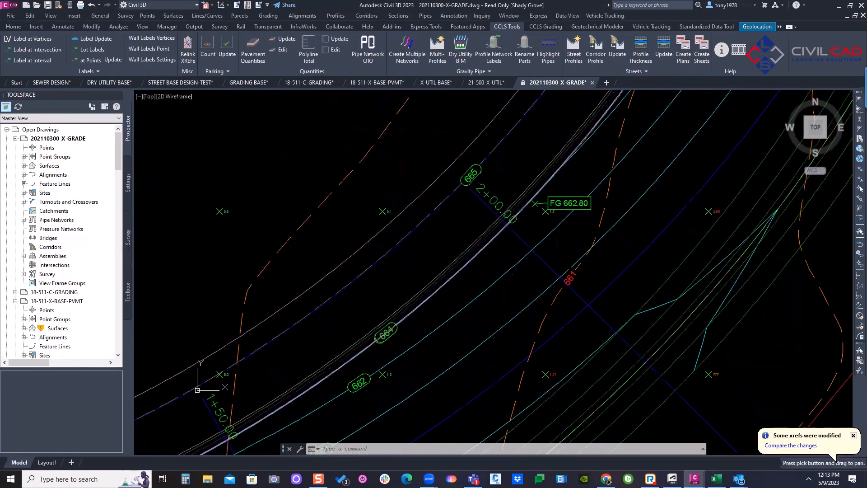
{"action": "mouse_move", "coordinate": [497, 407]}
{"action": "middle_mouse_down"}
{"action": "mouse_move", "coordinate": [499, 266]}
{"action": "mouse_move", "coordinate": [455, 236]}
{"action": "mouse_move", "coordinate": [520, 176]}
{"action": "middle_mouse_up"}
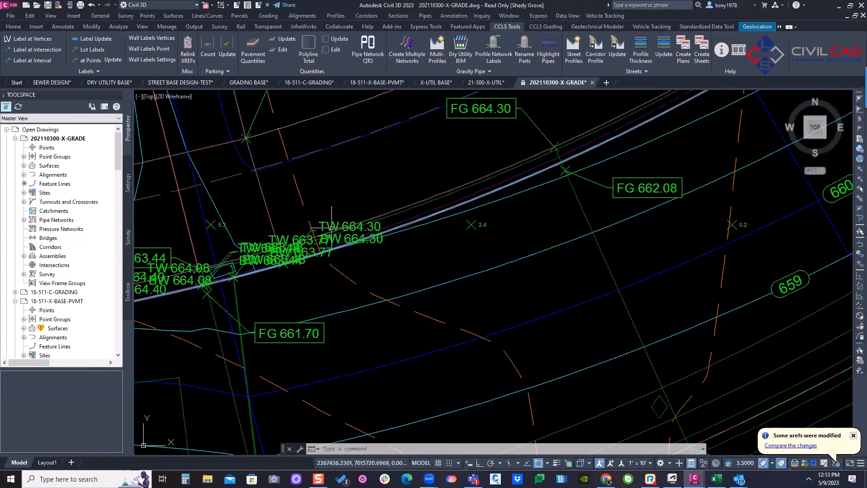
Move the paired TW and BW label just north of station 2+50 to the southeast of its wall point
{"action": "scroll", "coordinate": [319, 371], "scroll_direction": "down", "scroll_amount": 3}
{"action": "scroll", "coordinate": [320, 371], "scroll_direction": "up", "scroll_amount": 10}
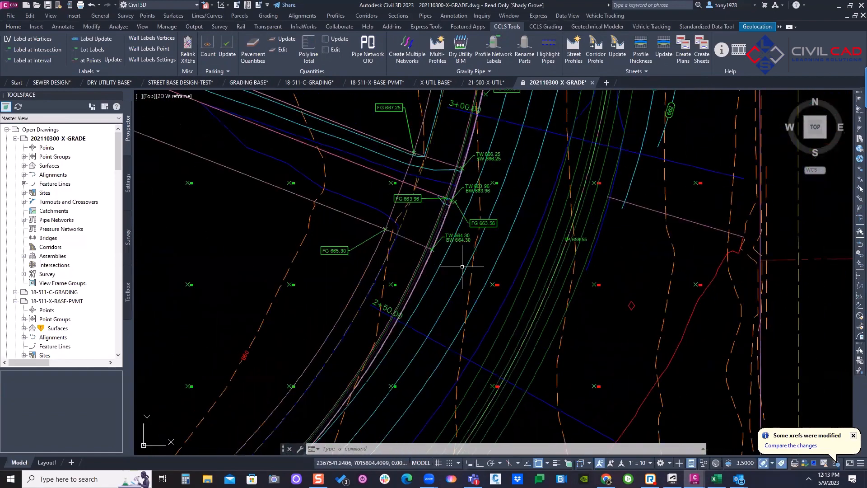
{"action": "key", "text": "Escape"}
{"action": "left_click", "coordinate": [359, 174]}
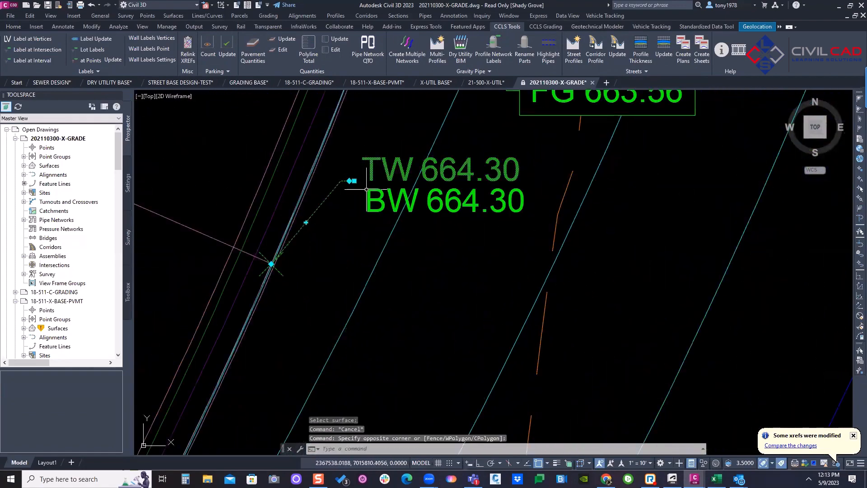
{"action": "left_click", "coordinate": [349, 184]}
{"action": "key", "text": "Escape"}
{"action": "left_click", "coordinate": [359, 192]}
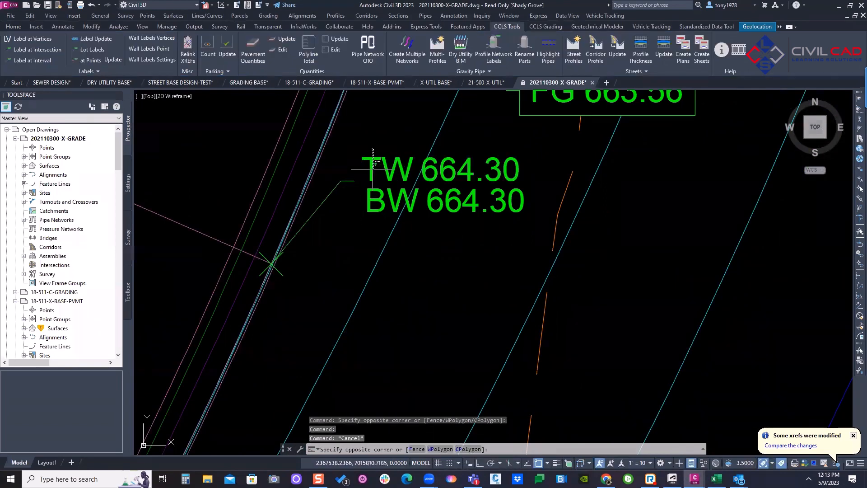
{"action": "left_click", "coordinate": [353, 183]}
{"action": "left_click", "coordinate": [353, 182]}
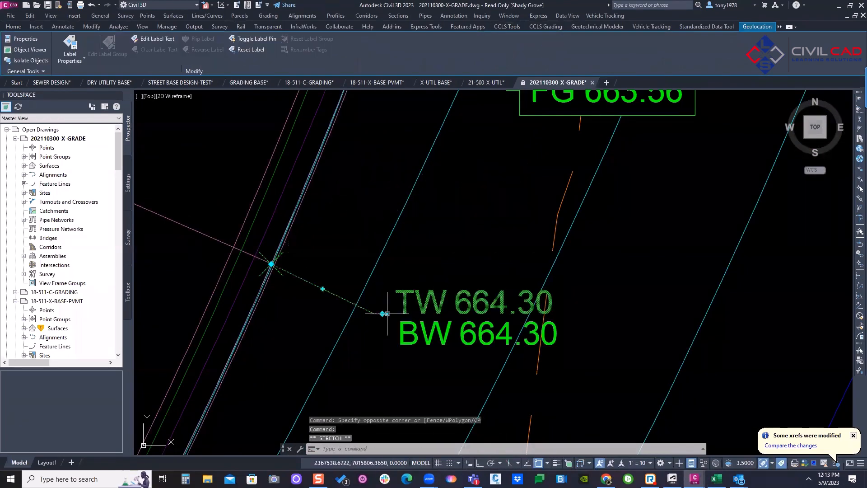
{"action": "left_click", "coordinate": [388, 314]}
Reposition the same paired wall label east of the wall, roughly level with its marker
{"action": "left_click", "coordinate": [391, 312]}
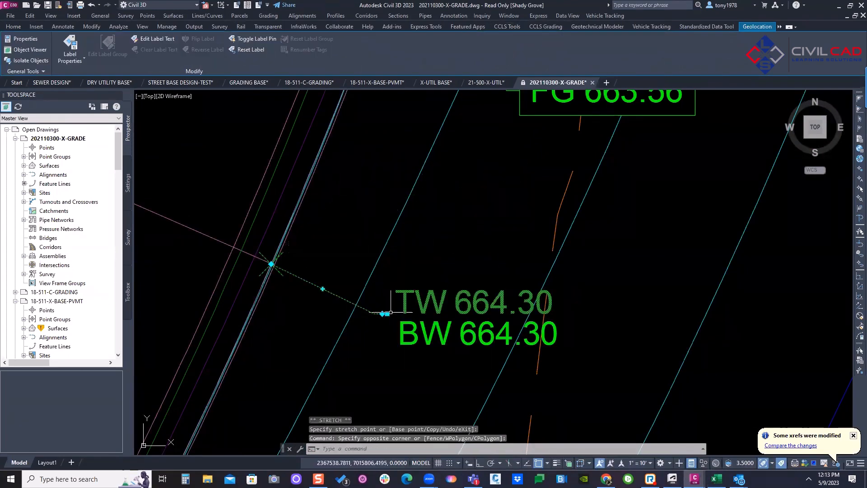
{"action": "left_click", "coordinate": [384, 316]}
{"action": "left_click", "coordinate": [387, 313]}
{"action": "left_click", "coordinate": [408, 259]}
{"action": "key", "text": "Escape"}
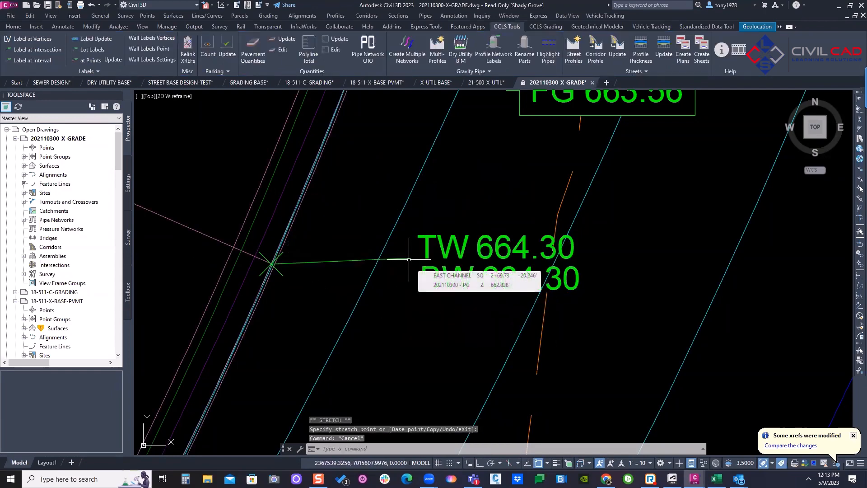
{"action": "key", "text": "Escape"}
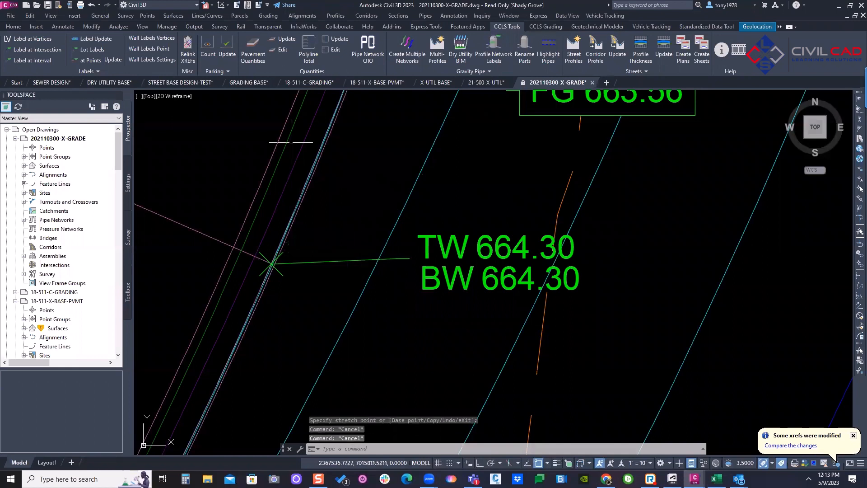
Examine the wall labels north of station 2+50 and the wall alignment around lots 8 to 10
{"action": "middle_click_drag", "start_coordinate": [291, 244], "coordinate": [299, 230]}
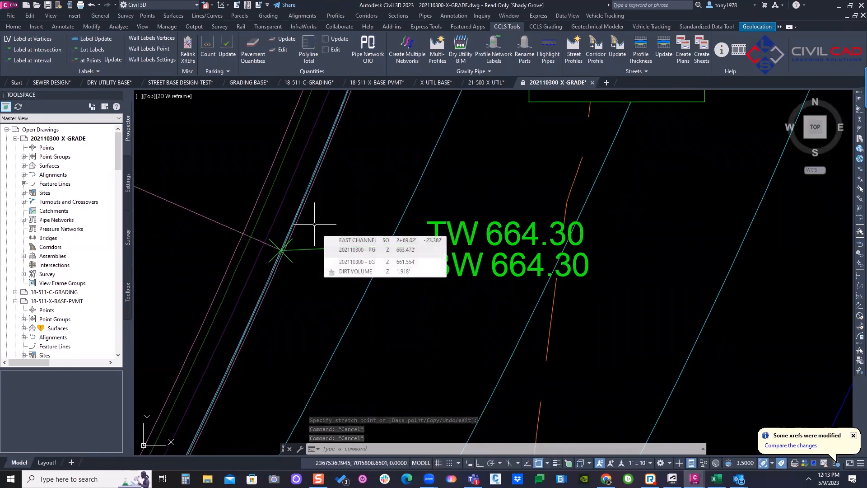
{"action": "middle_click_drag", "start_coordinate": [366, 181], "coordinate": [366, 246]}
{"action": "scroll", "coordinate": [374, 254], "scroll_direction": "down", "scroll_amount": 4}
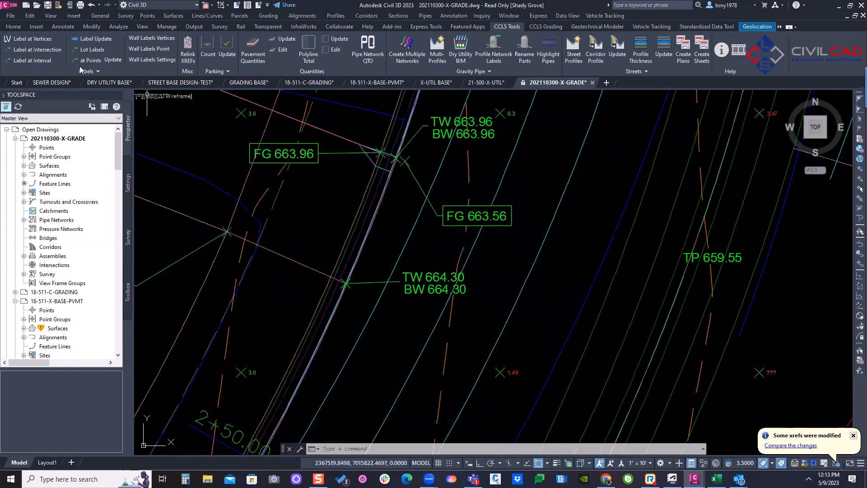
{"action": "scroll", "coordinate": [303, 229], "scroll_direction": "down", "scroll_amount": 4}
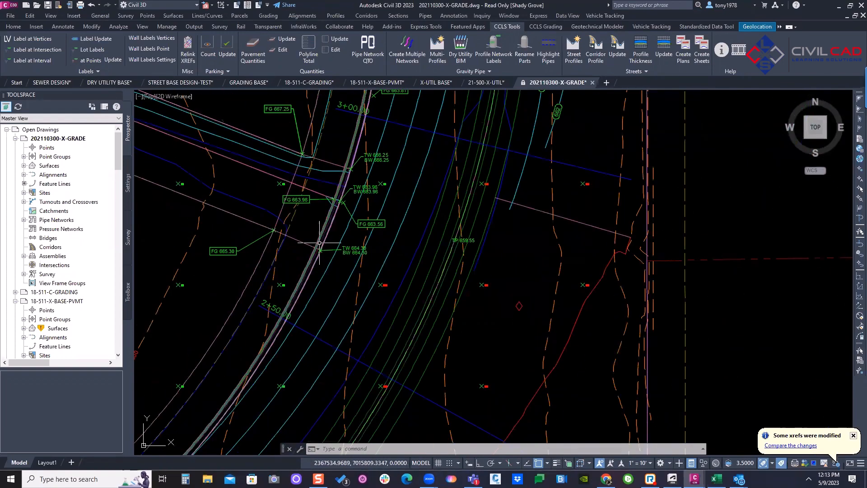
{"action": "scroll", "coordinate": [253, 248], "scroll_direction": "down", "scroll_amount": 4}
{"action": "middle_click_drag", "start_coordinate": [296, 282], "coordinate": [637, 263]}
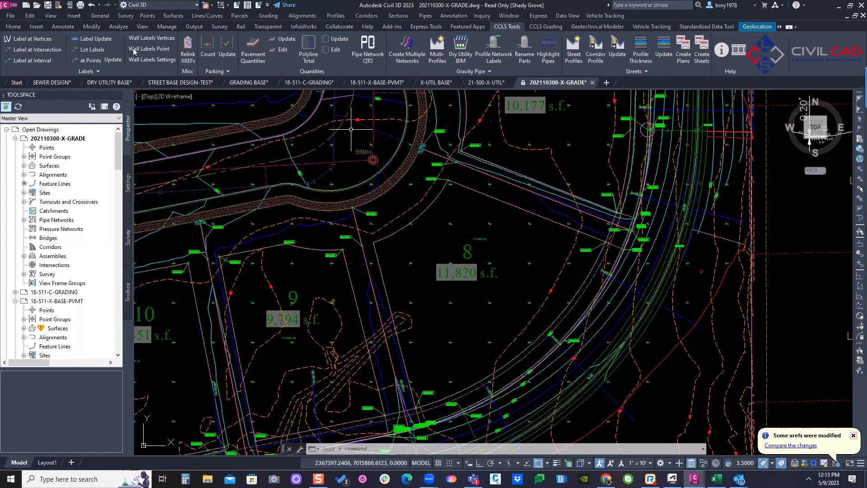
{"action": "mouse_move", "coordinate": [129, 84]}
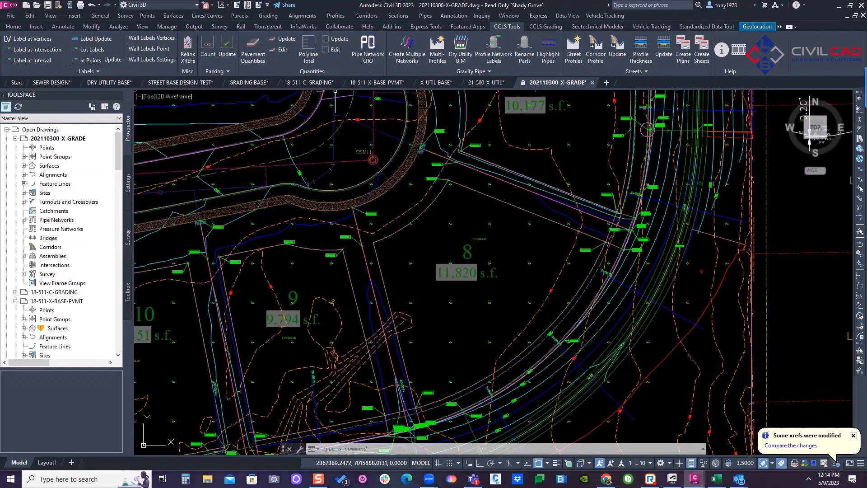
{"action": "scroll", "coordinate": [614, 274], "scroll_direction": "down", "scroll_amount": 4}
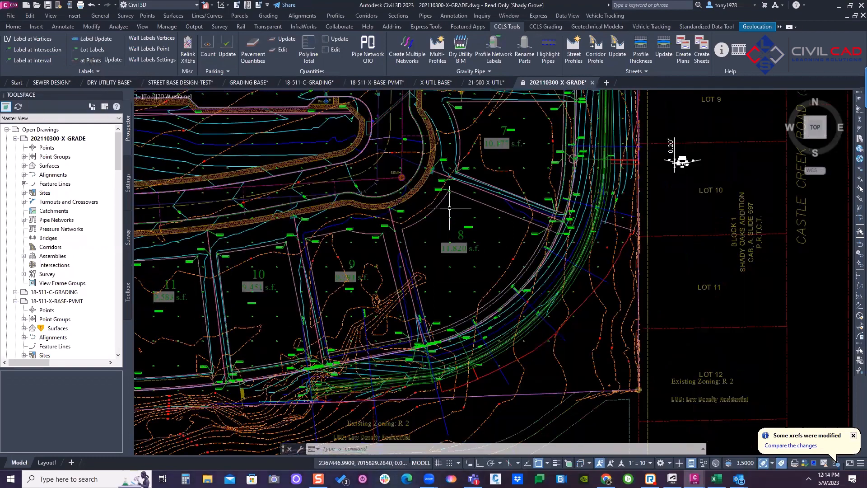
{"action": "mouse_move", "coordinate": [539, 242]}
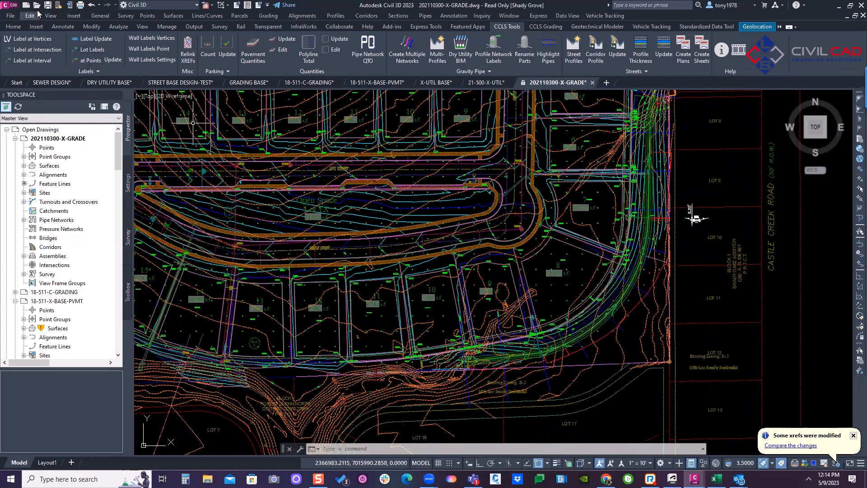
Open the drawing 18-511-C-GRADING-2.dwg from the Presentaton folder
{"action": "key", "text": "ctrl+o"}
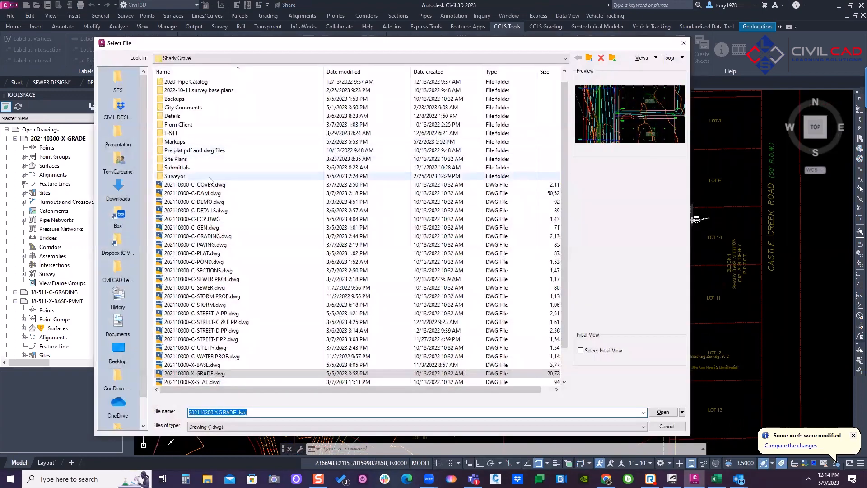
{"action": "left_click", "coordinate": [117, 135]}
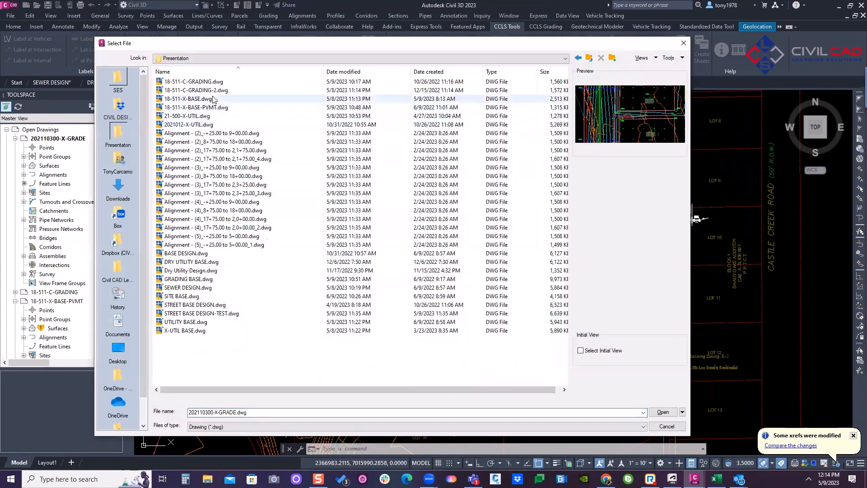
{"action": "left_click", "coordinate": [215, 82]}
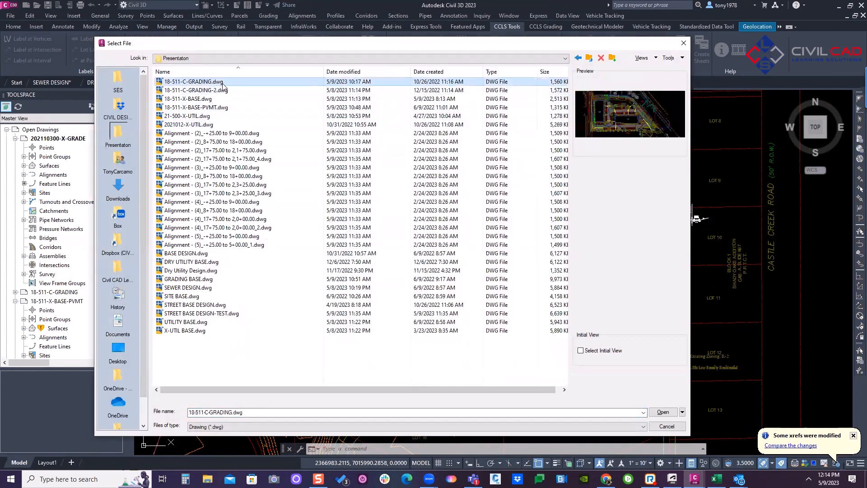
{"action": "left_click", "coordinate": [223, 90]}
{"action": "left_click", "coordinate": [663, 412]}
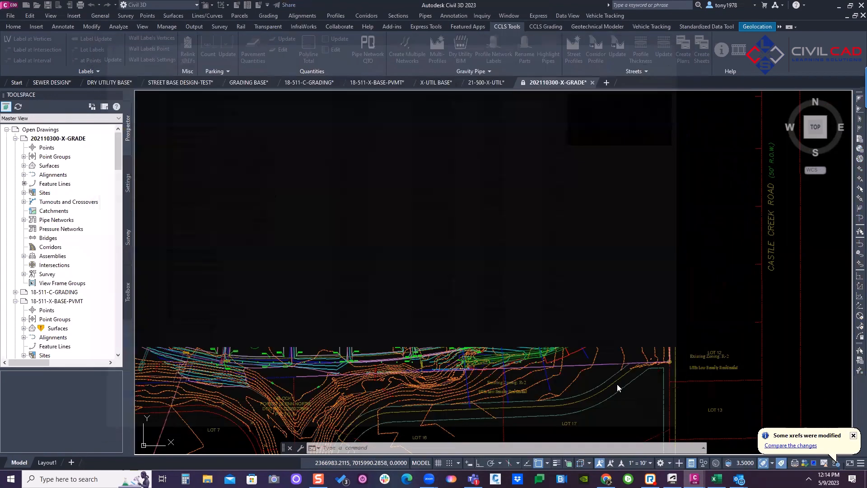
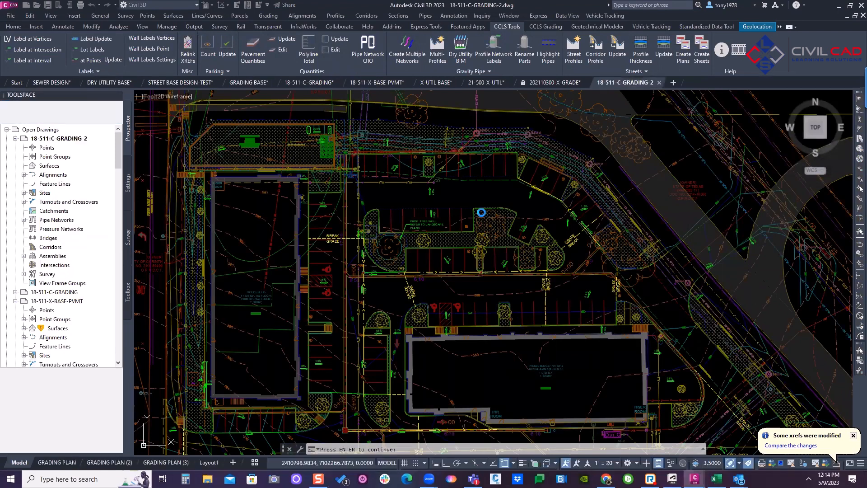
{"action": "key", "text": "Return"}
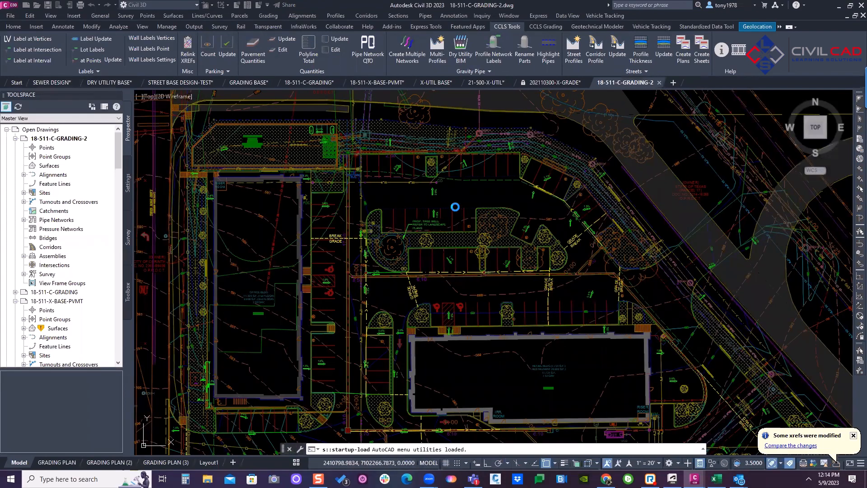
Start labeling at vertices with the Xref option and choose the BASE xref at the north parking curb
{"action": "middle_click_drag", "start_coordinate": [442, 220], "coordinate": [396, 260]}
{"action": "key", "text": "Escape"}
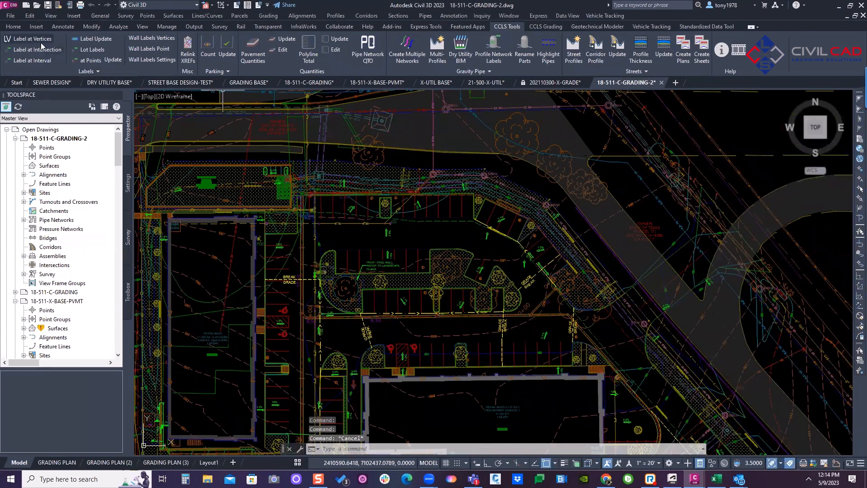
{"action": "left_click", "coordinate": [32, 39]}
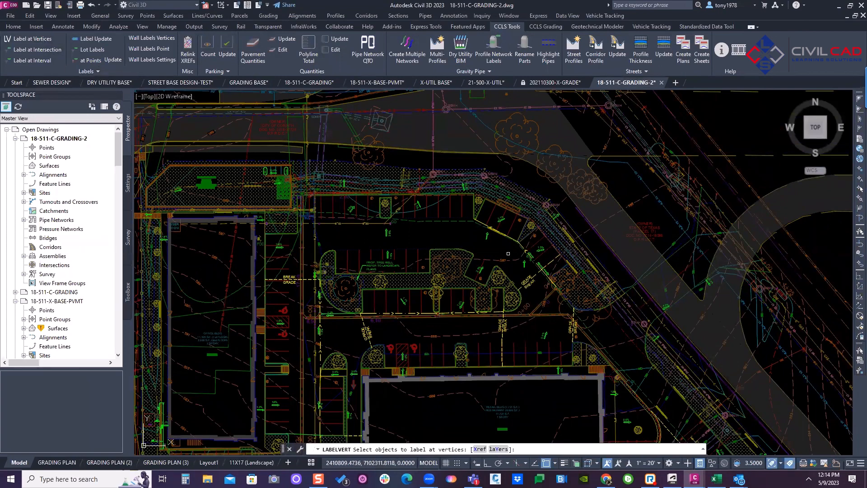
{"action": "type", "text": "X"}
{"action": "key", "text": "Return"}
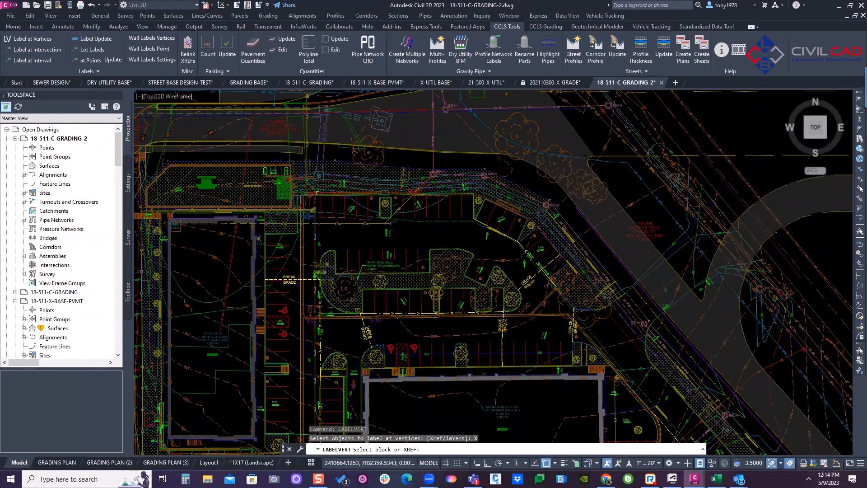
{"action": "scroll", "coordinate": [367, 163], "scroll_direction": "up", "scroll_amount": 8}
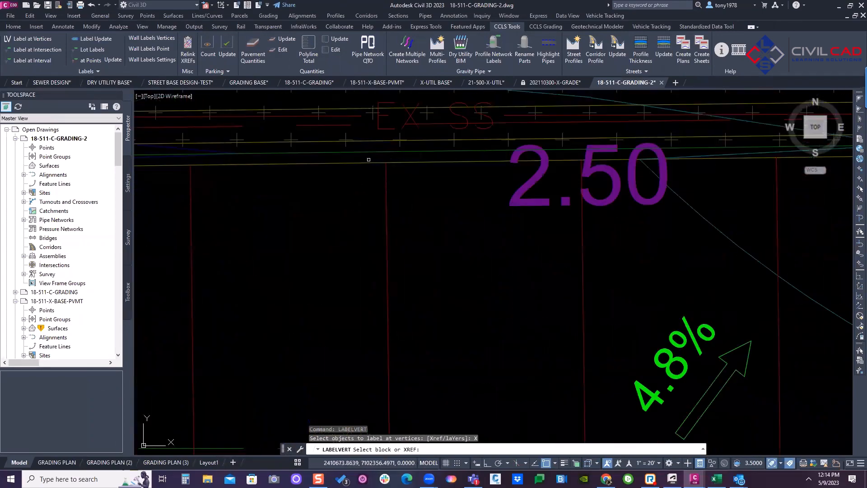
{"action": "left_click", "coordinate": [357, 169]}
{"action": "left_click", "coordinate": [346, 175]}
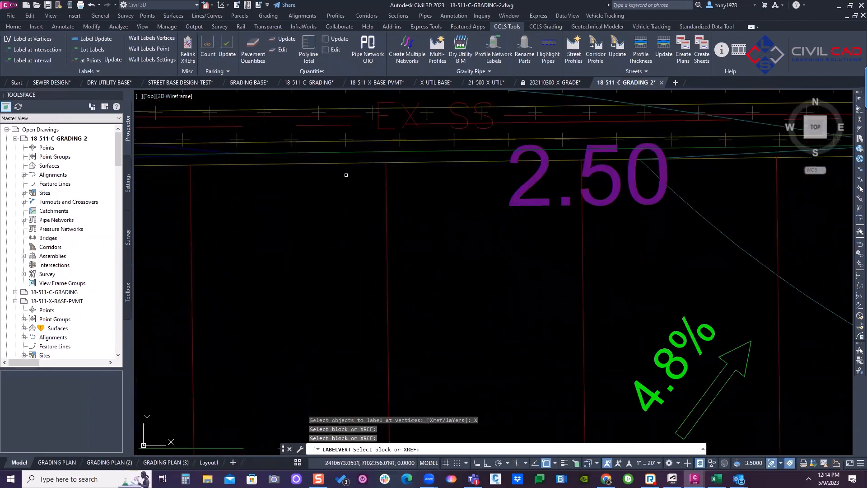
{"action": "left_click", "coordinate": [325, 165]}
Select the xref objects to label with a window spanning the site from its northwest to its southeast side
{"action": "scroll", "coordinate": [263, 159], "scroll_direction": "down", "scroll_amount": 6}
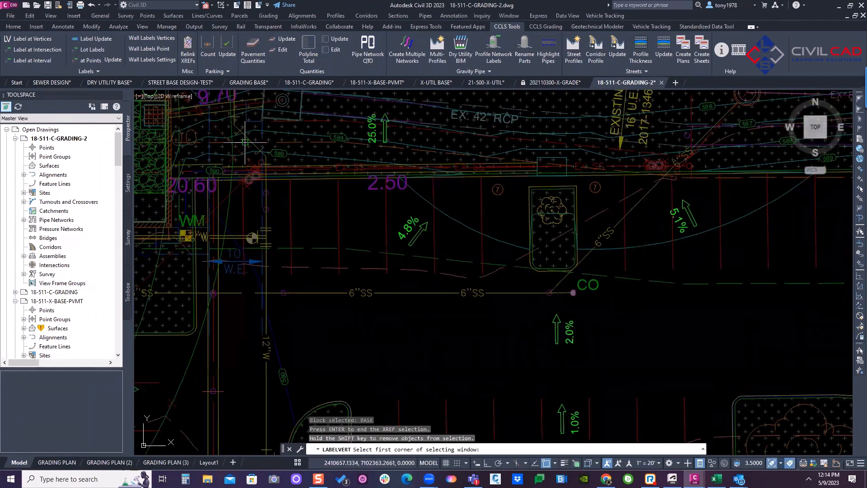
{"action": "scroll", "coordinate": [246, 148], "scroll_direction": "down", "scroll_amount": 3}
{"action": "left_click", "coordinate": [236, 122]}
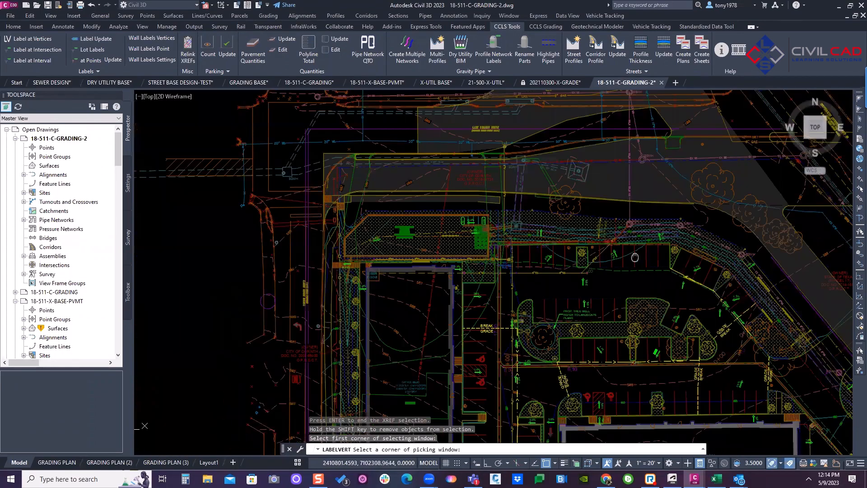
{"action": "scroll", "coordinate": [473, 131], "scroll_direction": "down", "scroll_amount": 5}
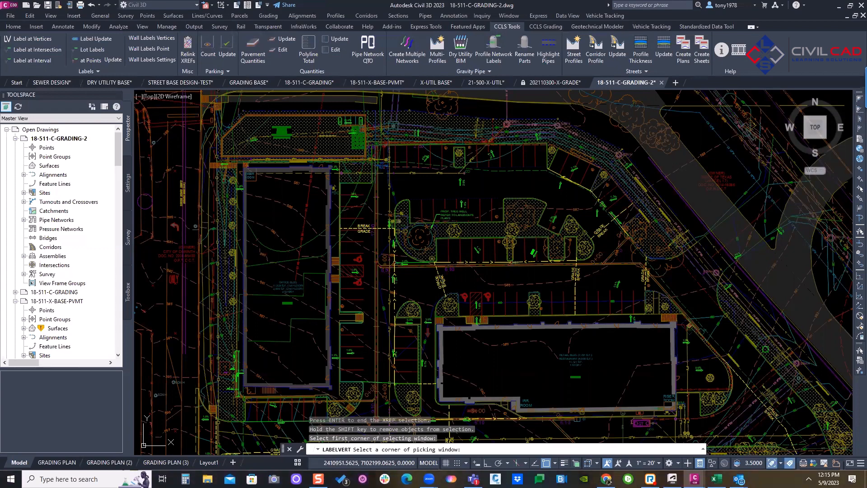
{"action": "left_click", "coordinate": [765, 348]}
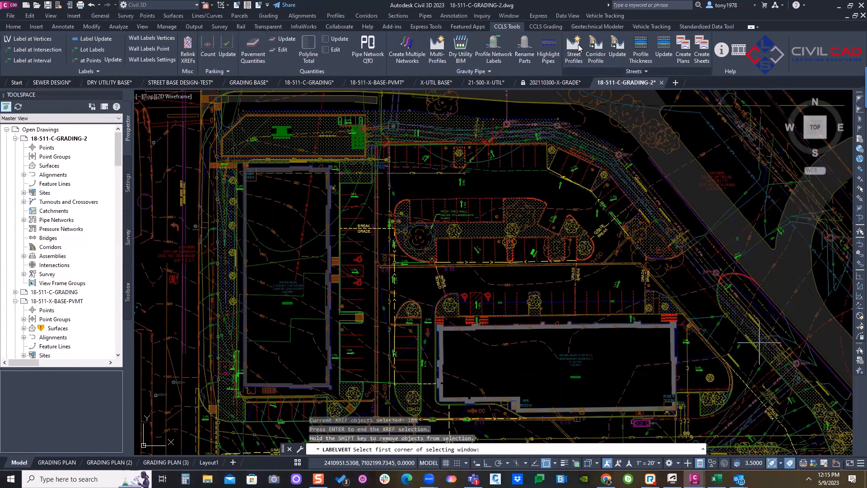
Check the highlighted curbs and islands, end the xref selection, and cancel vertex labeling at the surface selection
{"action": "scroll", "coordinate": [447, 134], "scroll_direction": "up", "scroll_amount": 5}
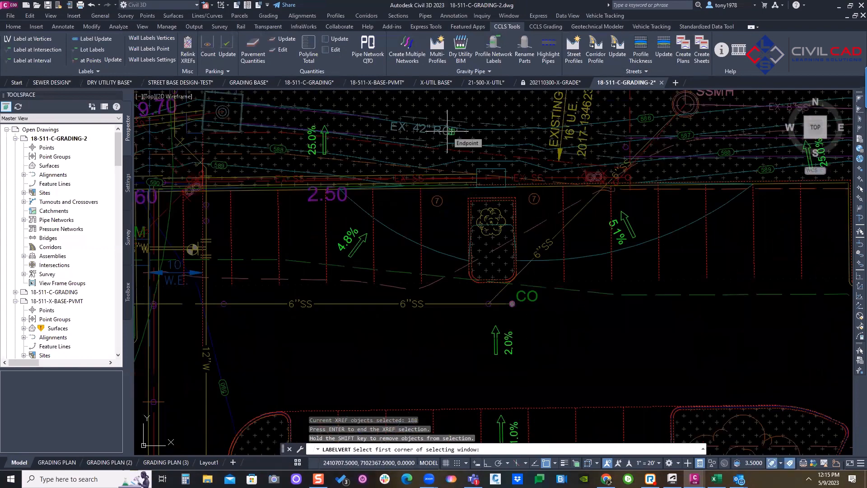
{"action": "scroll", "coordinate": [447, 131], "scroll_direction": "down", "scroll_amount": 5}
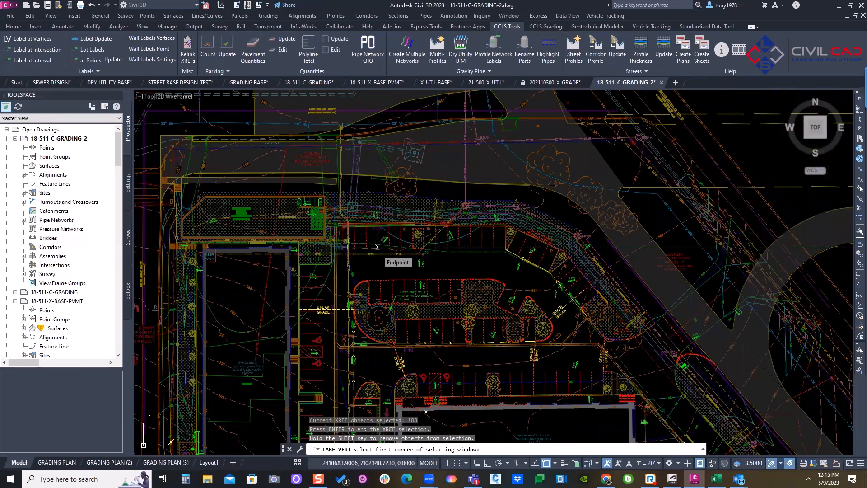
{"action": "scroll", "coordinate": [456, 227], "scroll_direction": "up", "scroll_amount": 4}
{"action": "scroll", "coordinate": [462, 291], "scroll_direction": "down", "scroll_amount": 3}
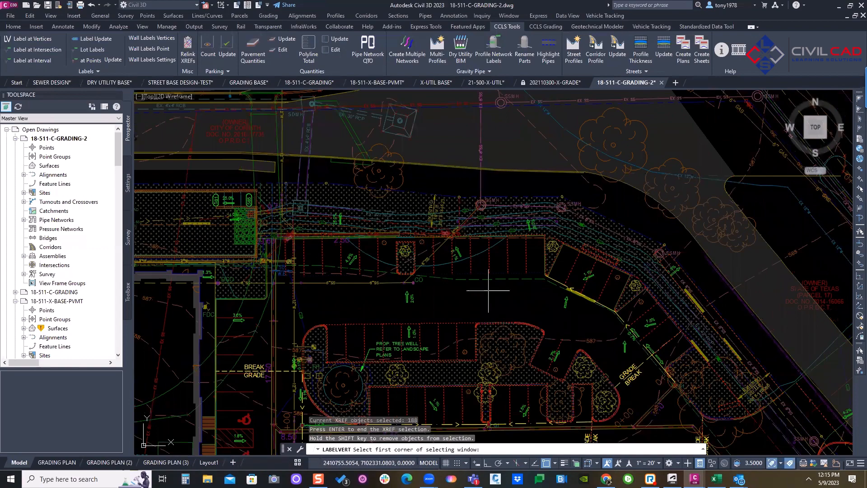
{"action": "key", "text": "Return"}
{"action": "key", "text": "Escape"}
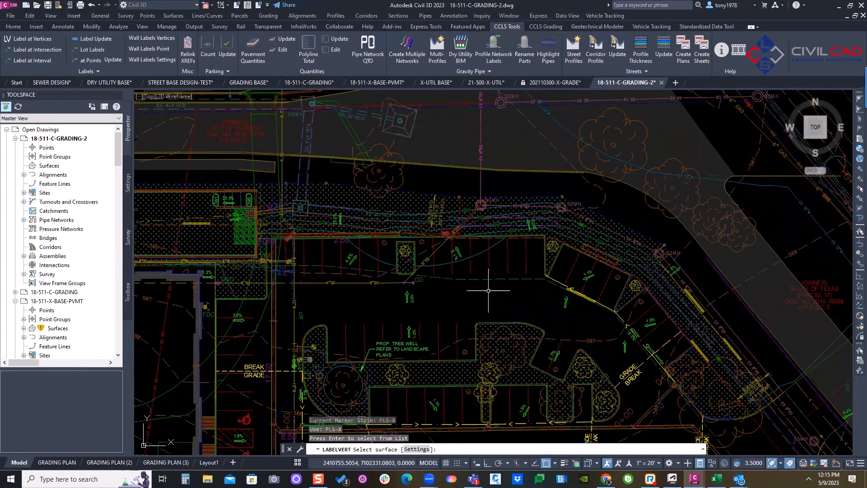
{"action": "scroll", "coordinate": [488, 290], "scroll_direction": "up", "scroll_amount": 2}
{"action": "scroll", "coordinate": [387, 197], "scroll_direction": "down", "scroll_amount": 2}
{"action": "scroll", "coordinate": [387, 197], "scroll_direction": "up", "scroll_amount": 8}
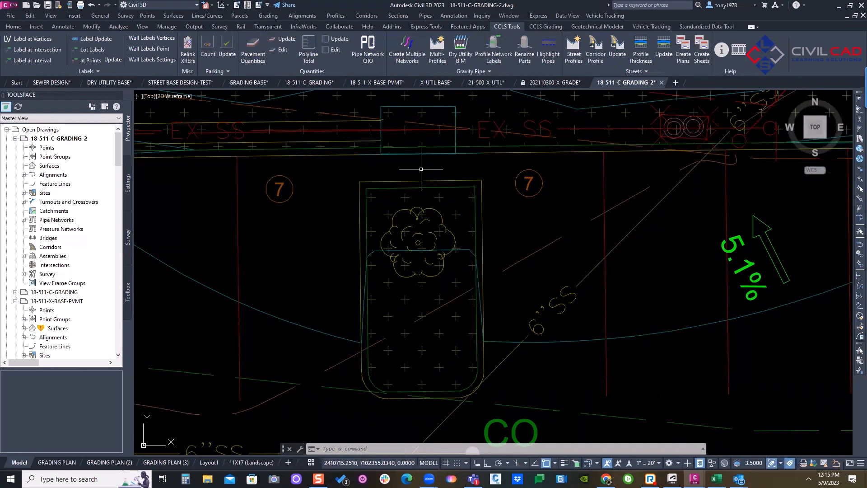
{"action": "scroll", "coordinate": [421, 169], "scroll_direction": "down", "scroll_amount": 3}
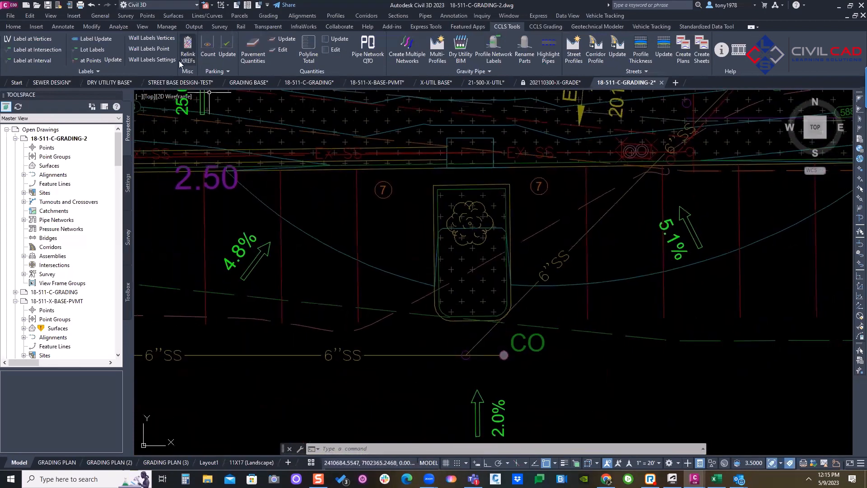
Start labeling at vertices with the Layers option and select the layer BASE|C-PVMT-FACE-CRUB
{"action": "left_click", "coordinate": [32, 38]}
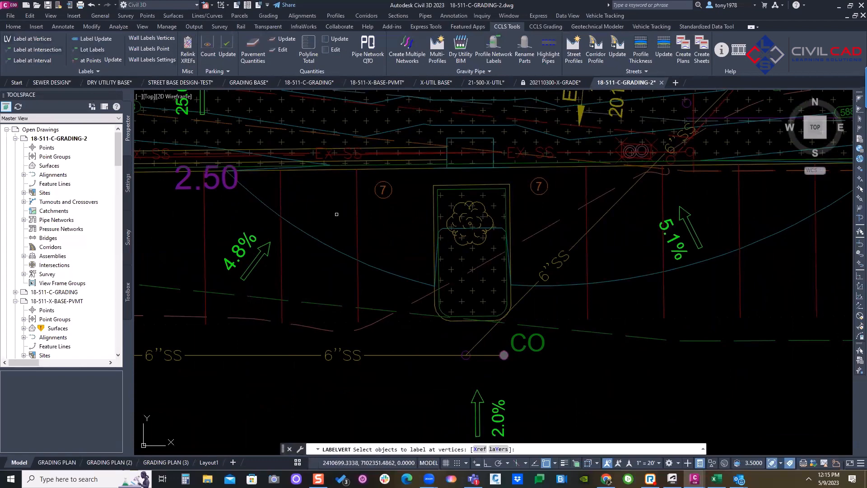
{"action": "type", "text": "Y"}
{"action": "key", "text": "Return"}
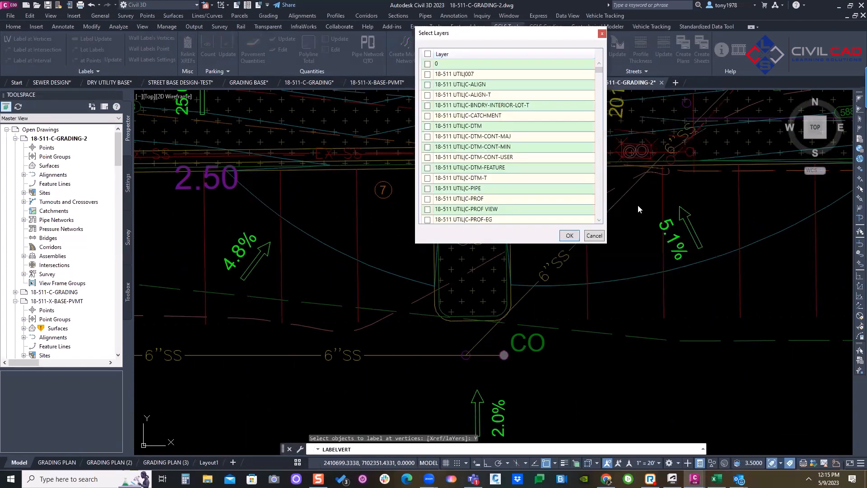
{"action": "left_click_drag", "start_coordinate": [558, 245], "coordinate": [558, 414]}
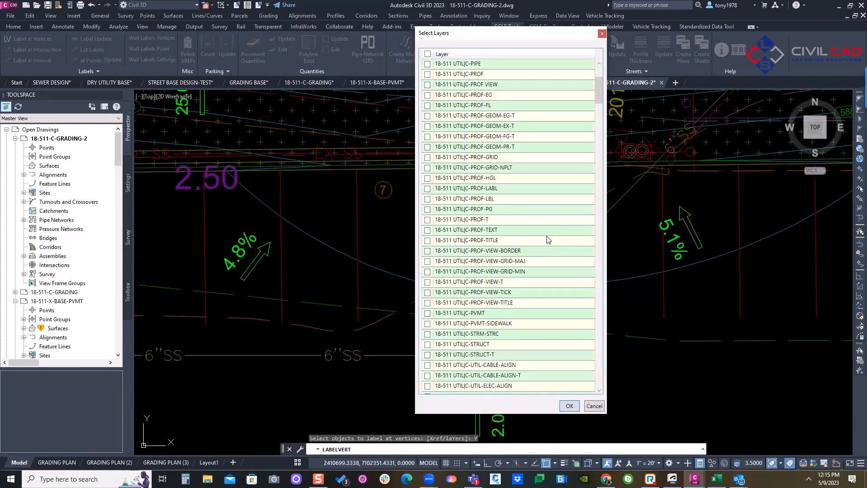
{"action": "scroll", "coordinate": [493, 257], "scroll_direction": "down", "scroll_amount": 6}
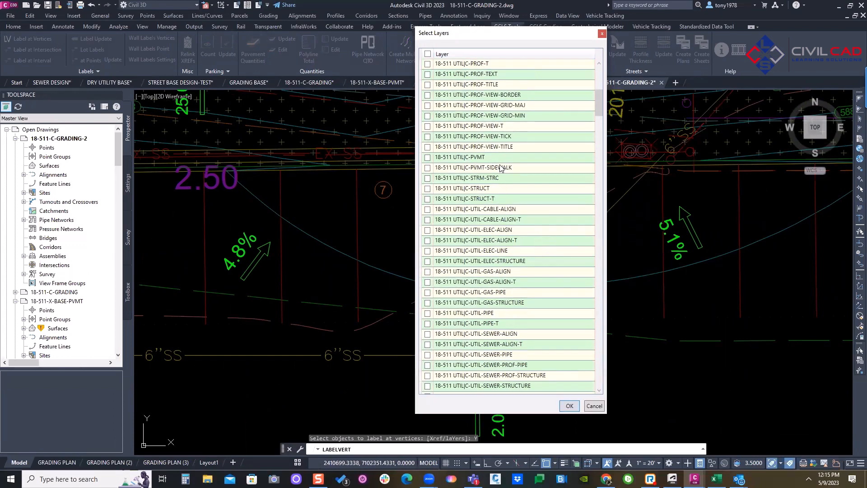
{"action": "scroll", "coordinate": [505, 204], "scroll_direction": "down", "scroll_amount": 9}
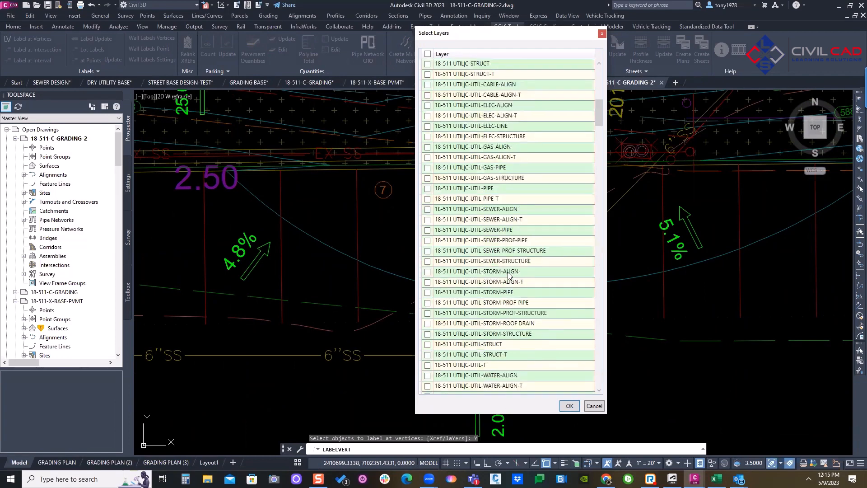
{"action": "scroll", "coordinate": [502, 273], "scroll_direction": "down", "scroll_amount": 12}
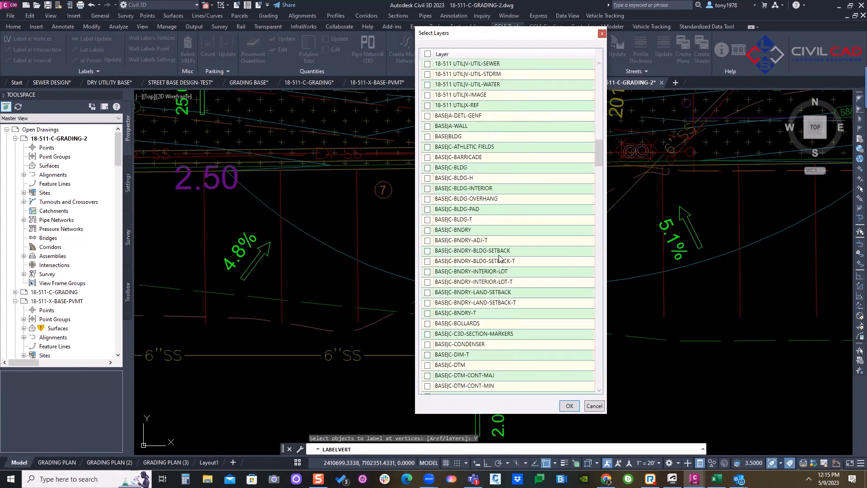
{"action": "scroll", "coordinate": [492, 271], "scroll_direction": "down", "scroll_amount": 5}
{"action": "scroll", "coordinate": [489, 273], "scroll_direction": "down", "scroll_amount": 4}
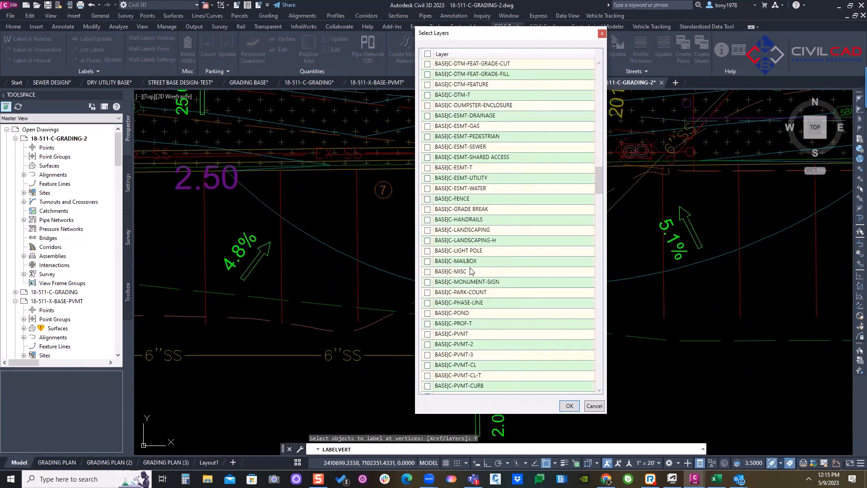
{"action": "scroll", "coordinate": [477, 293], "scroll_direction": "down", "scroll_amount": 2}
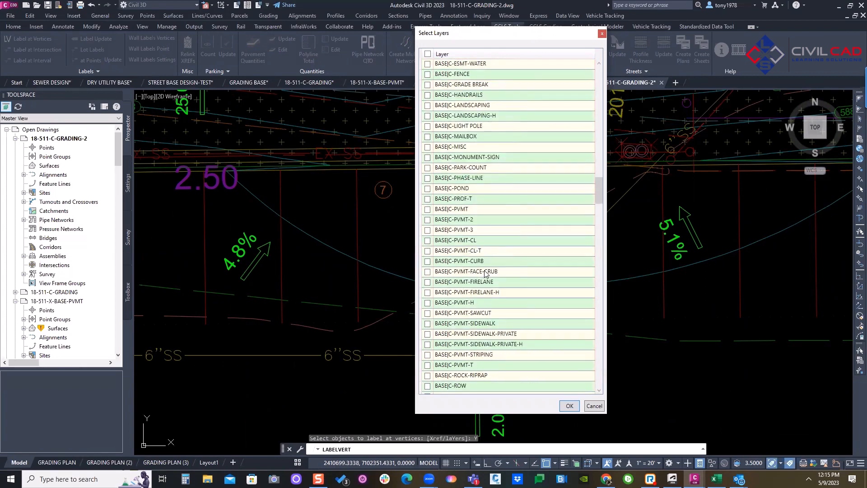
{"action": "left_click", "coordinate": [485, 272]}
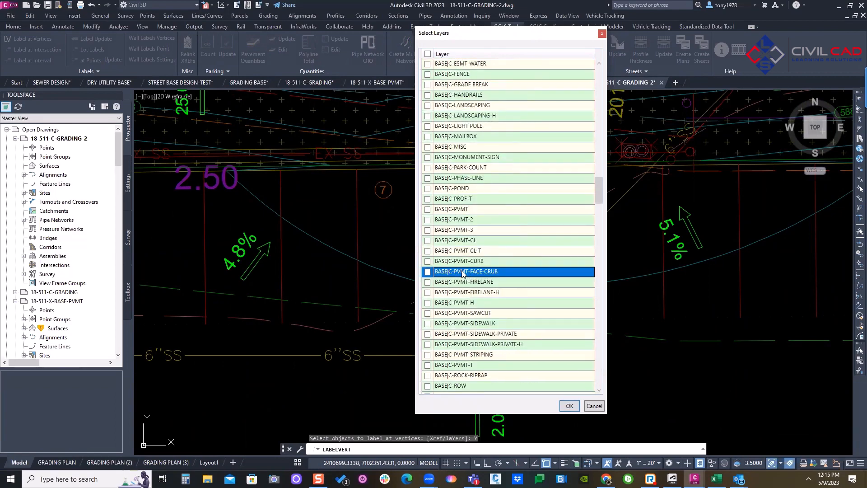
{"action": "left_click", "coordinate": [428, 273]}
{"action": "left_click", "coordinate": [566, 409]}
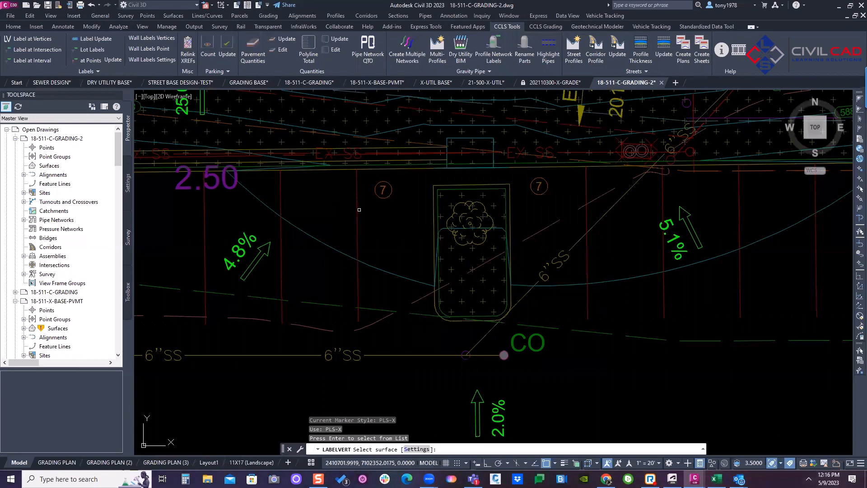
In the vertex label settings, keep SES-CURB-LT as the spot elevation style and PLS-X as the marker style
{"action": "left_click", "coordinate": [351, 216]}
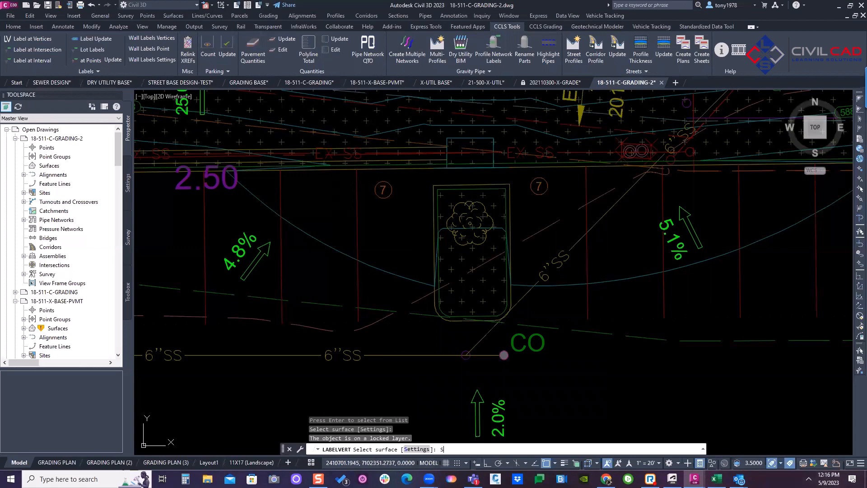
{"action": "key", "text": "Return"}
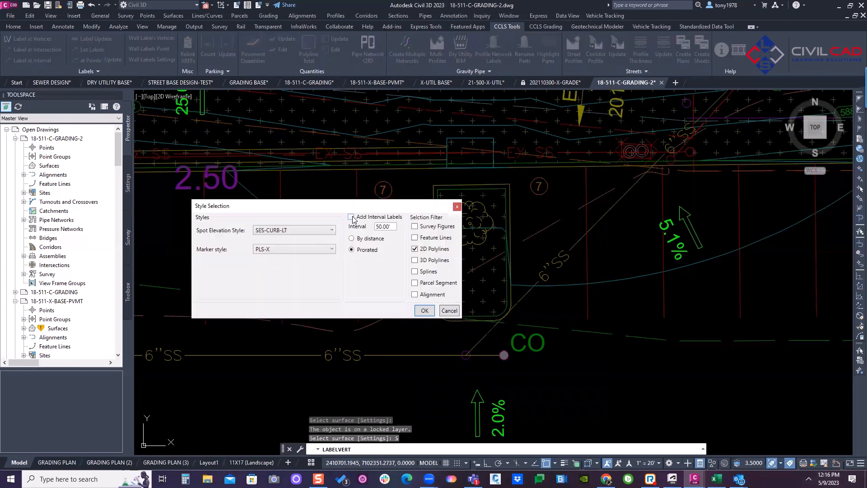
{"action": "left_click", "coordinate": [285, 234]}
{"action": "left_click", "coordinate": [288, 233]}
{"action": "left_click", "coordinate": [424, 311]}
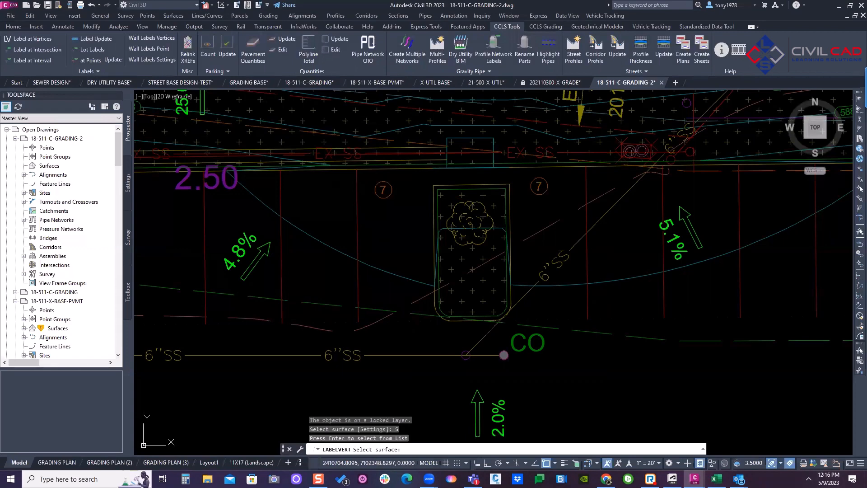
Pick the first 18-511-PG surface from the surface list, generate the curb vertex labels and end the command
{"action": "key", "text": "Return"}
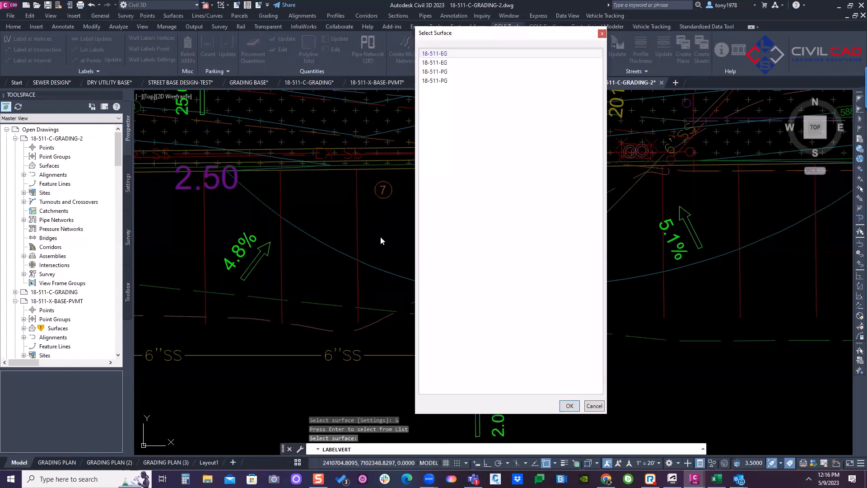
{"action": "left_click", "coordinate": [464, 71]}
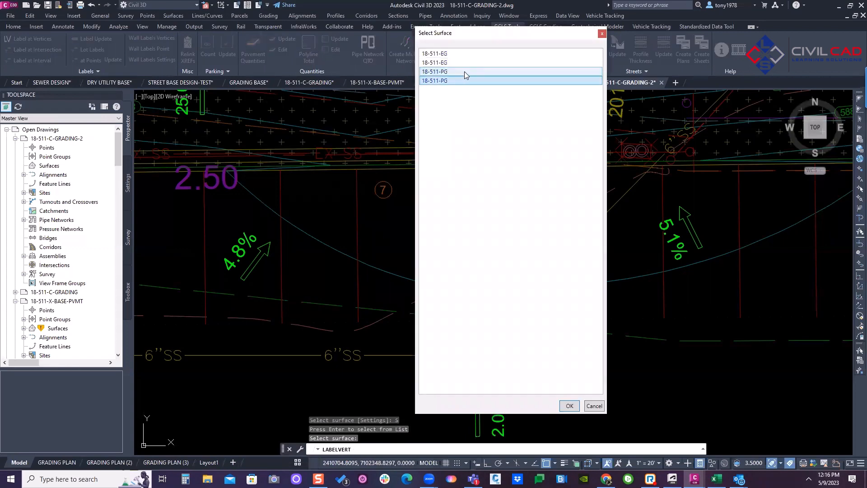
{"action": "left_click", "coordinate": [462, 81], "text": "ctrl"}
{"action": "left_click", "coordinate": [467, 73]}
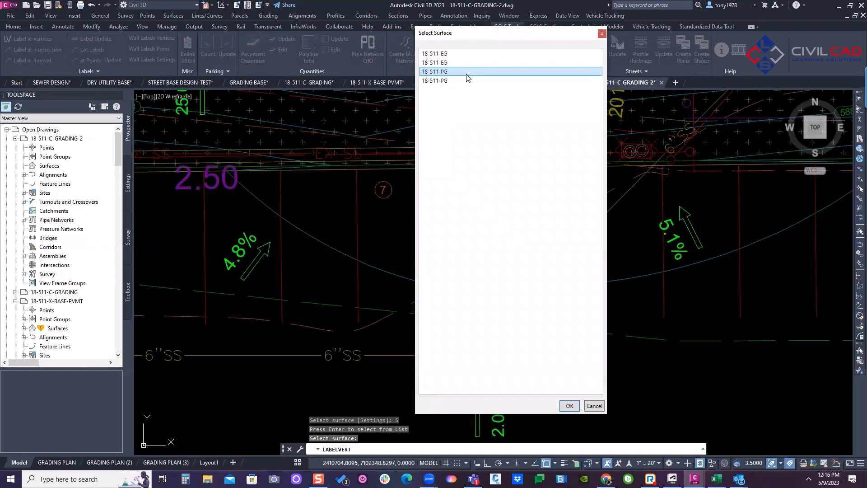
{"action": "left_click", "coordinate": [569, 406]}
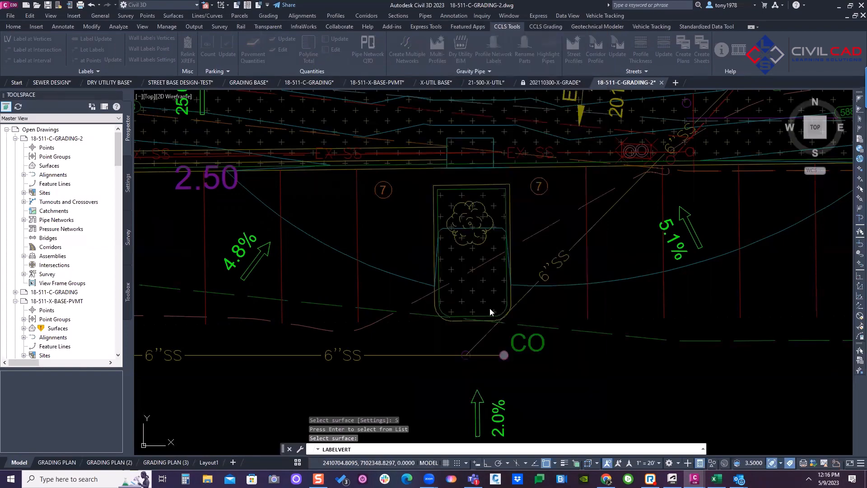
{"action": "scroll", "coordinate": [492, 310], "scroll_direction": "down", "scroll_amount": 10}
{"action": "mouse_move", "coordinate": [469, 216]}
{"action": "middle_mouse_down"}
{"action": "mouse_move", "coordinate": [434, 136]}
{"action": "mouse_move", "coordinate": [431, 221]}
{"action": "middle_mouse_up"}
{"action": "key", "text": "Escape"}
{"action": "key", "text": "Escape"}
Change the label style of the overlapping TC 590.37 spot label at the island's northeast corner to SES-CURB-RT
{"action": "scroll", "coordinate": [431, 222], "scroll_direction": "up", "scroll_amount": 10}
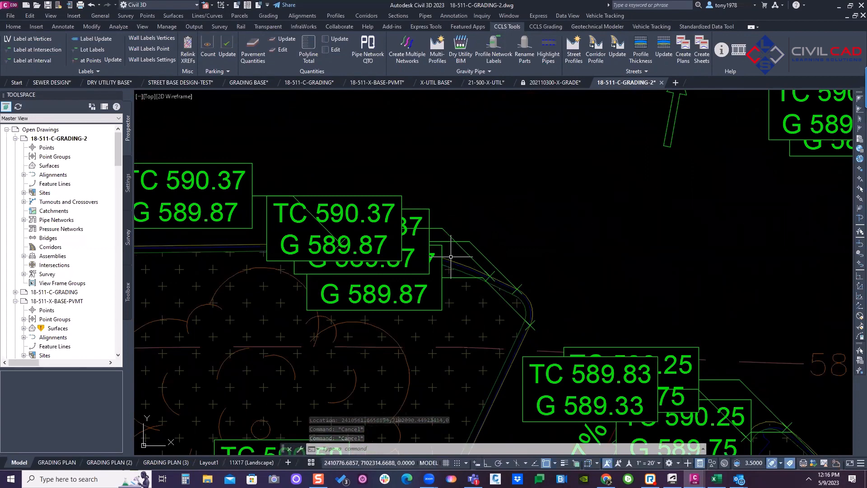
{"action": "key", "text": "Escape"}
{"action": "key", "text": "Escape"}
{"action": "left_click", "coordinate": [482, 246]}
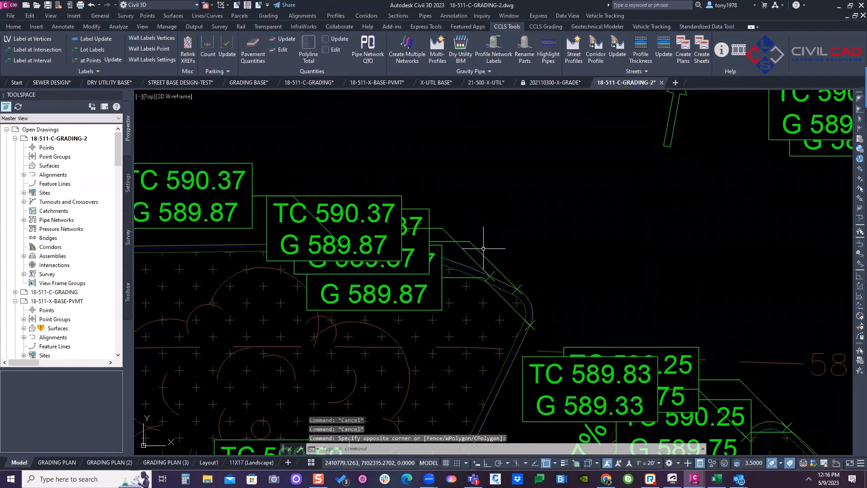
{"action": "left_click", "coordinate": [483, 259]}
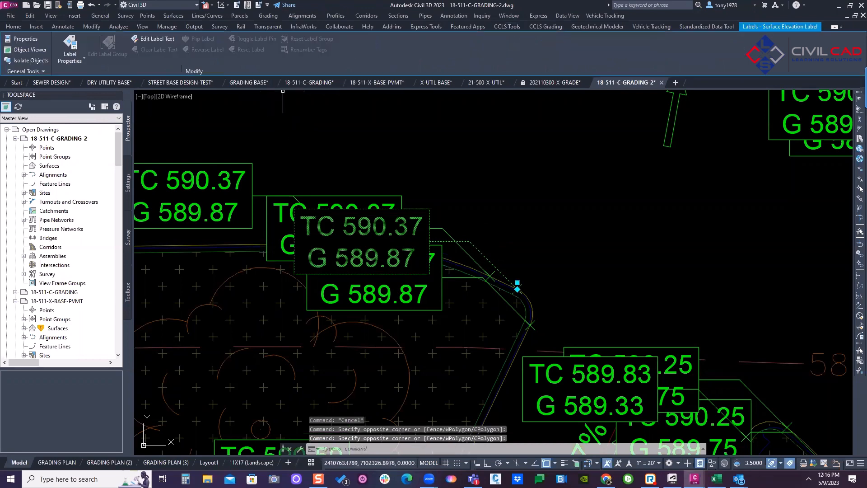
{"action": "right_click", "coordinate": [451, 159]}
{"action": "left_click", "coordinate": [488, 269]}
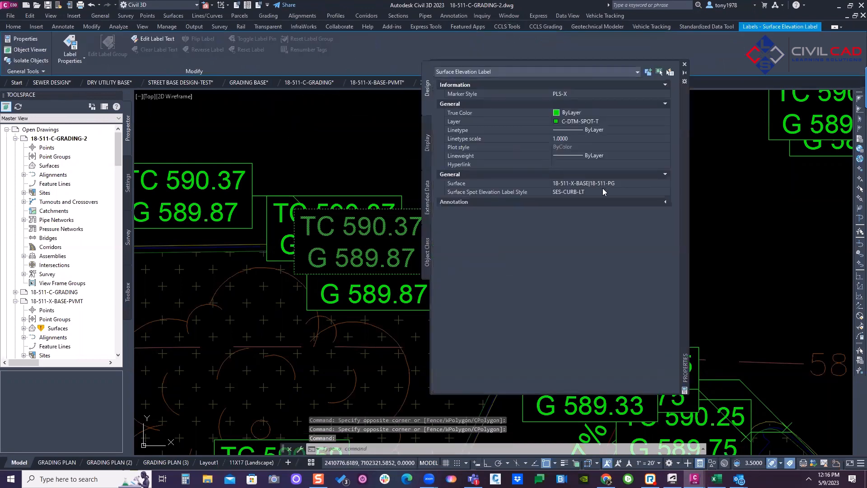
{"action": "left_click", "coordinate": [604, 192]}
{"action": "left_click", "coordinate": [603, 192]}
{"action": "left_click", "coordinate": [587, 371]}
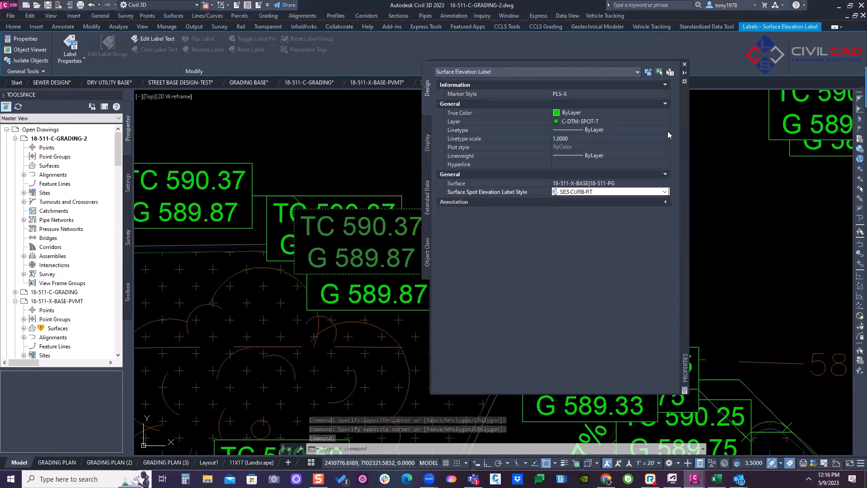
{"action": "key", "text": "Escape"}
{"action": "key", "text": "Escape"}
Match the restyled TC 590.37 label's properties onto the spot labels at the curb beside the middle grade break
{"action": "scroll", "coordinate": [514, 264], "scroll_direction": "down", "scroll_amount": 4}
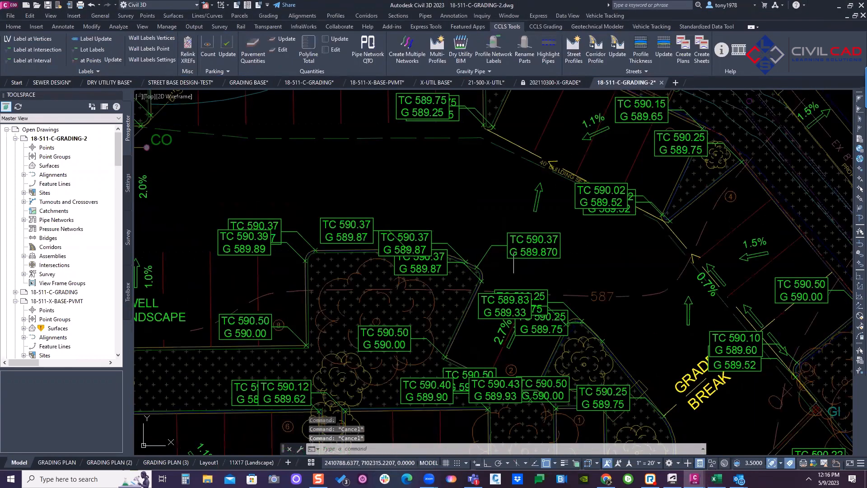
{"action": "left_click", "coordinate": [513, 263]}
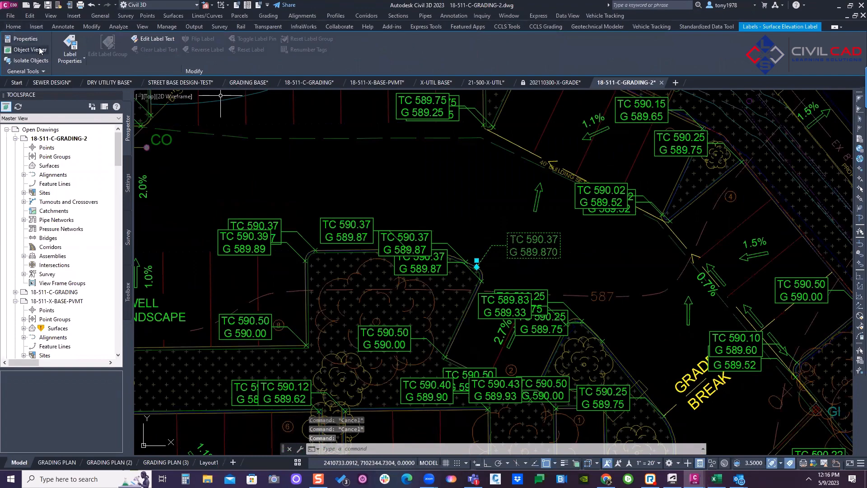
{"action": "left_click", "coordinate": [12, 28]}
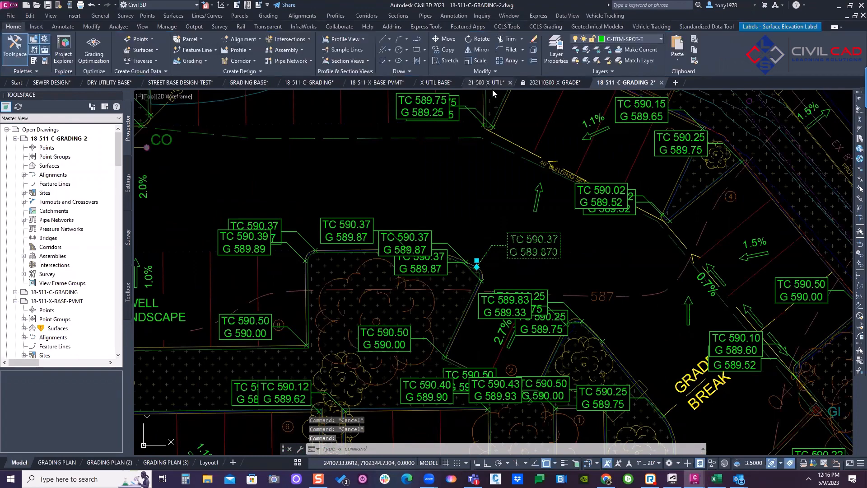
{"action": "left_click", "coordinate": [695, 60]}
{"action": "scroll", "coordinate": [538, 233], "scroll_direction": "down", "scroll_amount": 1}
{"action": "middle_click_drag", "start_coordinate": [545, 245], "coordinate": [514, 202]}
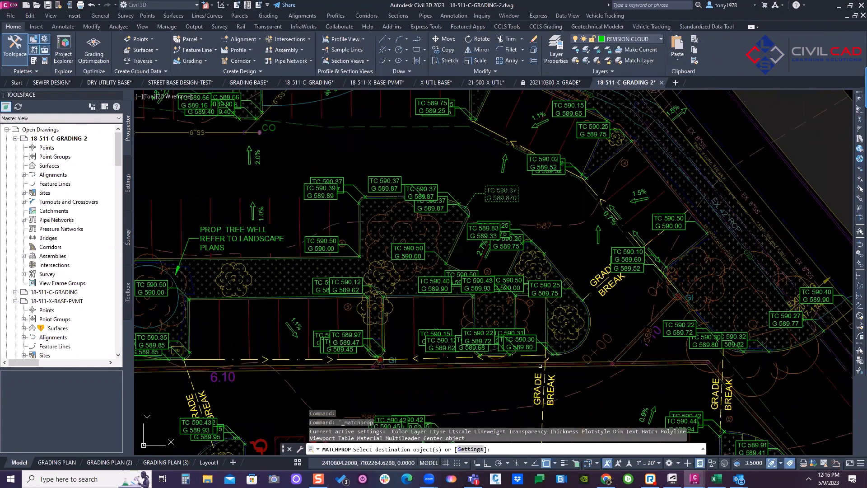
{"action": "scroll", "coordinate": [546, 360], "scroll_direction": "up", "scroll_amount": 1}
{"action": "left_click", "coordinate": [546, 318]}
{"action": "left_click", "coordinate": [541, 347]}
Apply the matched label style to the curb labels farther west and at the island beside the accessible parking
{"action": "middle_click_drag", "start_coordinate": [468, 327], "coordinate": [588, 279]}
{"action": "scroll", "coordinate": [585, 278], "scroll_direction": "down", "scroll_amount": 2}
{"action": "mouse_move", "coordinate": [451, 201]}
{"action": "middle_mouse_down"}
{"action": "mouse_move", "coordinate": [484, 256]}
{"action": "mouse_move", "coordinate": [498, 225]}
{"action": "middle_mouse_up"}
{"action": "left_click", "coordinate": [485, 255]}
{"action": "middle_click_drag", "start_coordinate": [335, 293], "coordinate": [322, 128]}
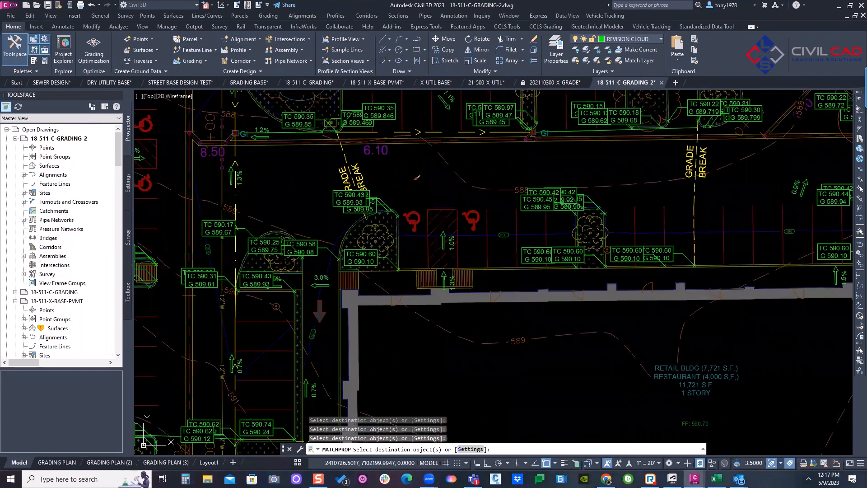
{"action": "scroll", "coordinate": [384, 216], "scroll_direction": "up", "scroll_amount": 4}
{"action": "left_click", "coordinate": [386, 190]}
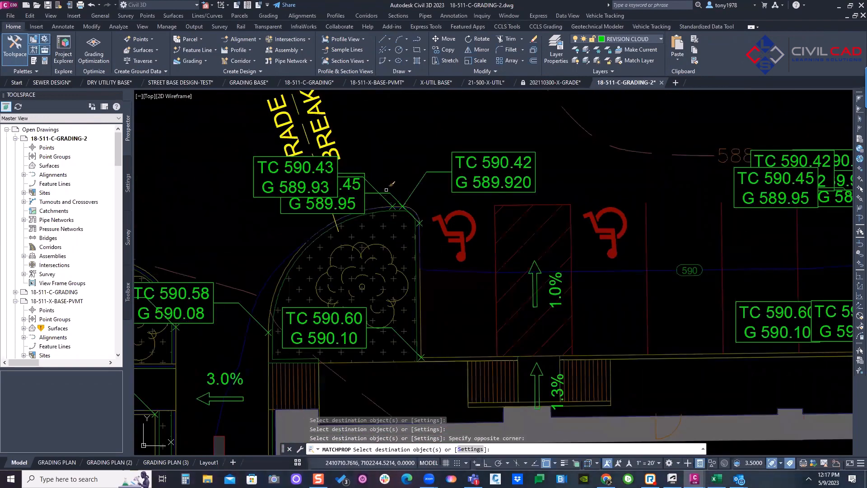
Apply the matched style to the northeast corner labels of the parking island north of the retail building, and end matching
{"action": "scroll", "coordinate": [386, 194], "scroll_direction": "down", "scroll_amount": 2}
{"action": "scroll", "coordinate": [651, 168], "scroll_direction": "up", "scroll_amount": 2}
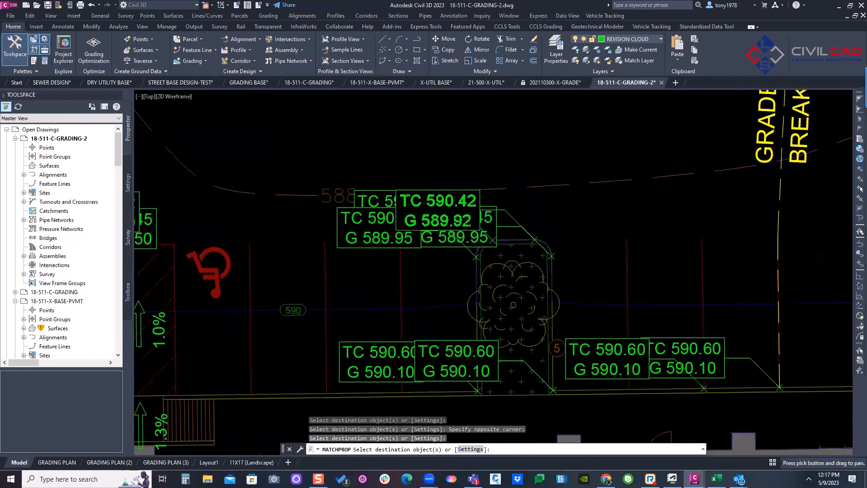
{"action": "left_click", "coordinate": [529, 208]}
{"action": "left_click", "coordinate": [510, 228]}
{"action": "scroll", "coordinate": [406, 250], "scroll_direction": "down", "scroll_amount": 2}
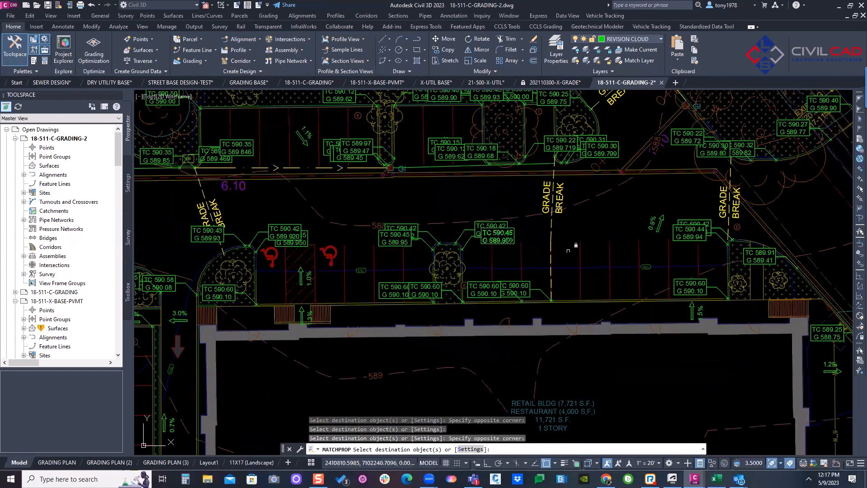
{"action": "middle_click_drag", "start_coordinate": [570, 246], "coordinate": [427, 231]}
{"action": "key", "text": "Escape"}
Move the right-hand TC 590.42 label of that parking island off its neighbour to a spot northwest of its vertex
{"action": "scroll", "coordinate": [325, 225], "scroll_direction": "up", "scroll_amount": 4}
{"action": "left_click", "coordinate": [318, 226]}
{"action": "scroll", "coordinate": [318, 226], "scroll_direction": "up", "scroll_amount": 2}
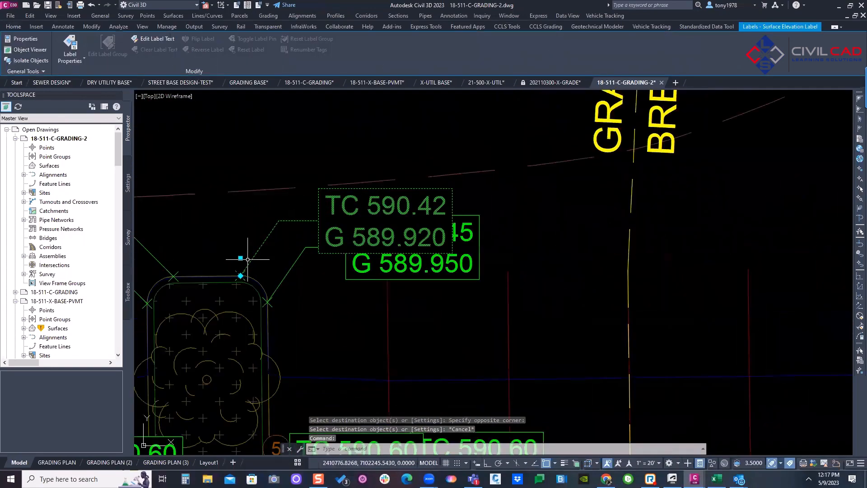
{"action": "left_click", "coordinate": [240, 257]}
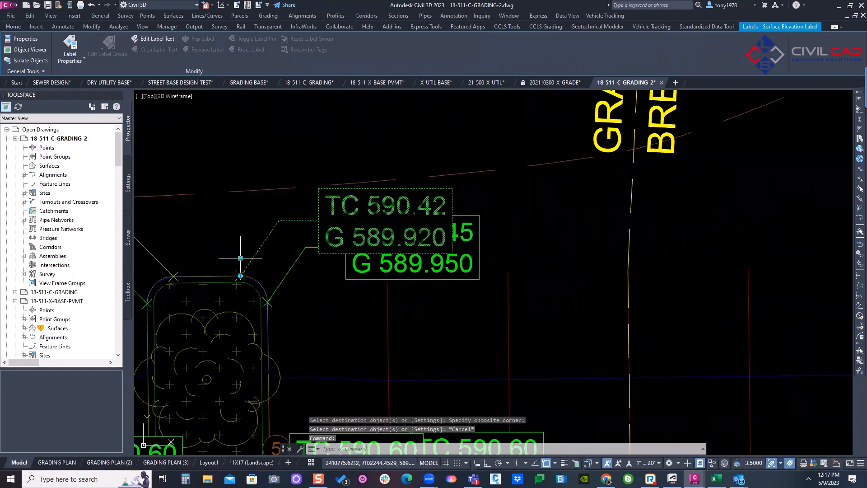
{"action": "left_click", "coordinate": [225, 198]}
{"action": "key", "text": "Escape"}
Open the label properties of a curb spot label in the parking row north of the retail building
{"action": "scroll", "coordinate": [542, 282], "scroll_direction": "down", "scroll_amount": 3}
{"action": "scroll", "coordinate": [541, 282], "scroll_direction": "down", "scroll_amount": 5}
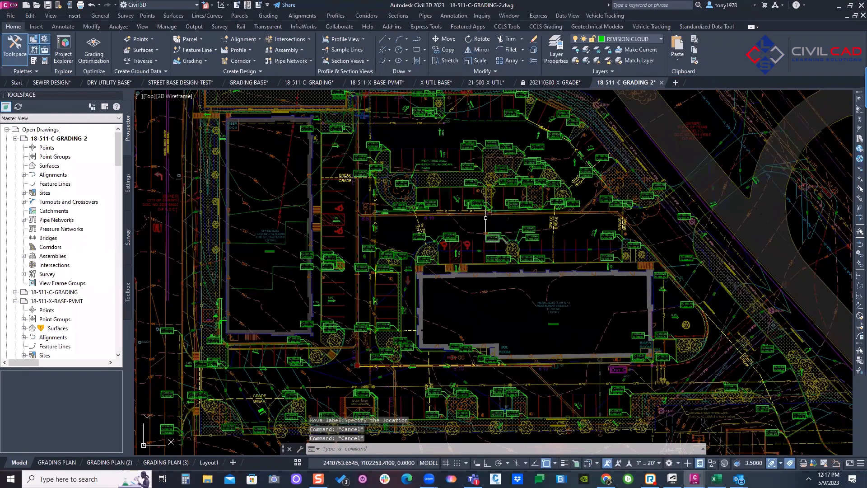
{"action": "key", "text": "Escape"}
{"action": "left_click", "coordinate": [487, 202]}
{"action": "right_click", "coordinate": [489, 201]}
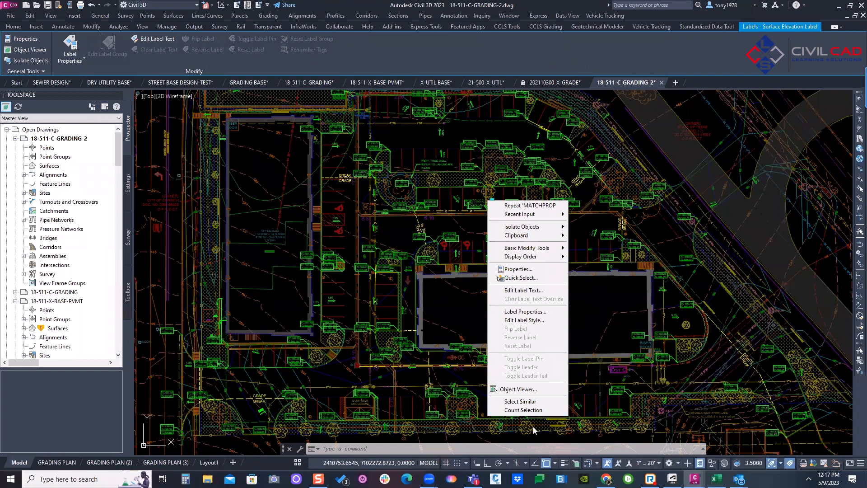
{"action": "left_click", "coordinate": [542, 312]}
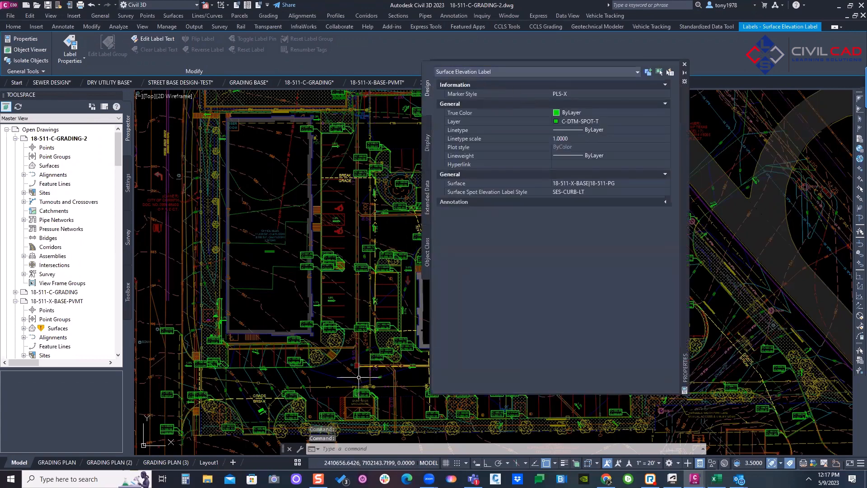
Select all surface elevation labels similar to the picked curb label to check their properties, and close the Properties palette
{"action": "left_click", "coordinate": [399, 257]}
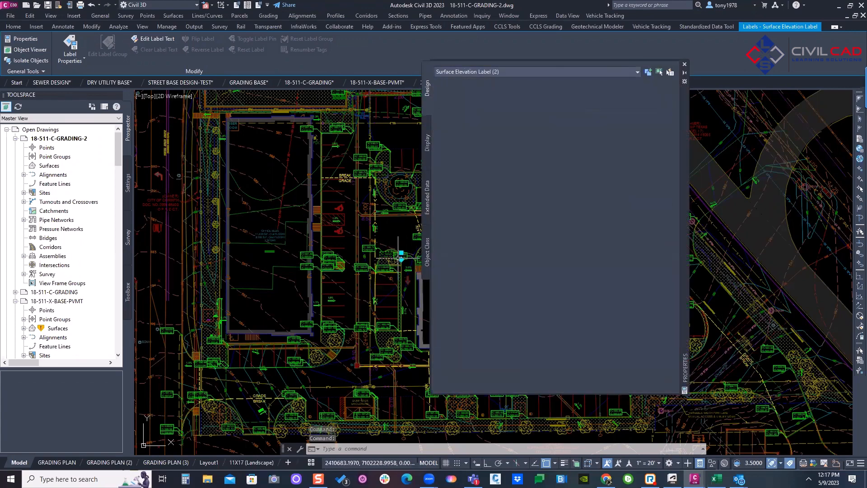
{"action": "right_click", "coordinate": [367, 195]}
{"action": "left_click", "coordinate": [405, 400]}
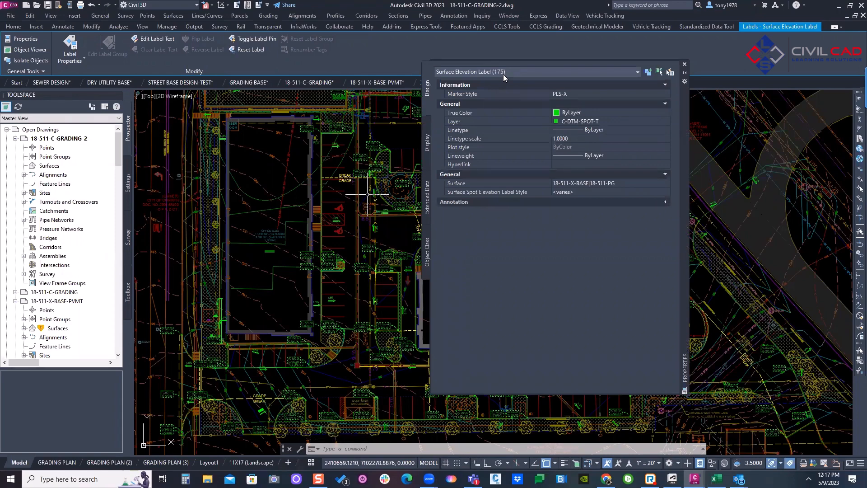
{"action": "left_click", "coordinate": [685, 66]}
{"action": "middle_click_drag", "start_coordinate": [449, 176], "coordinate": [440, 263]}
{"action": "key", "text": "Escape"}
Match the style of the TC 590.37 / G 589.870 label onto the northeast corner labels of the narrow island in the northern parking row
{"action": "scroll", "coordinate": [405, 157], "scroll_direction": "up", "scroll_amount": 6}
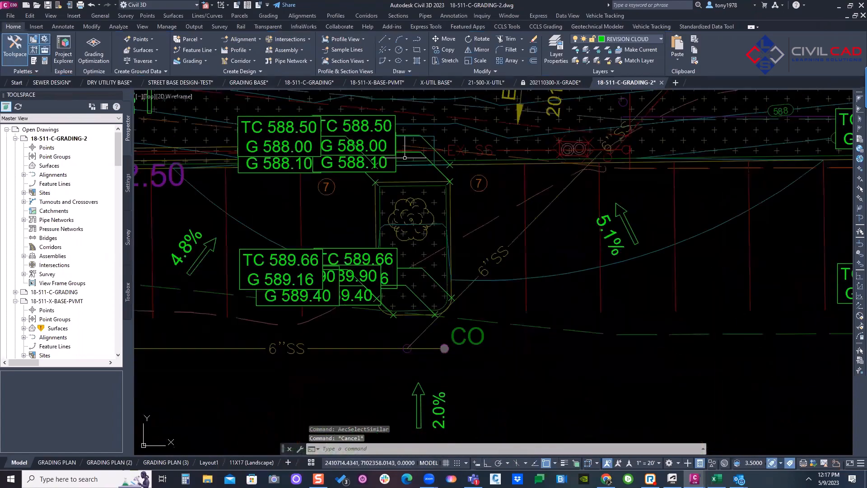
{"action": "scroll", "coordinate": [405, 157], "scroll_direction": "down", "scroll_amount": 2}
{"action": "left_click", "coordinate": [695, 60]}
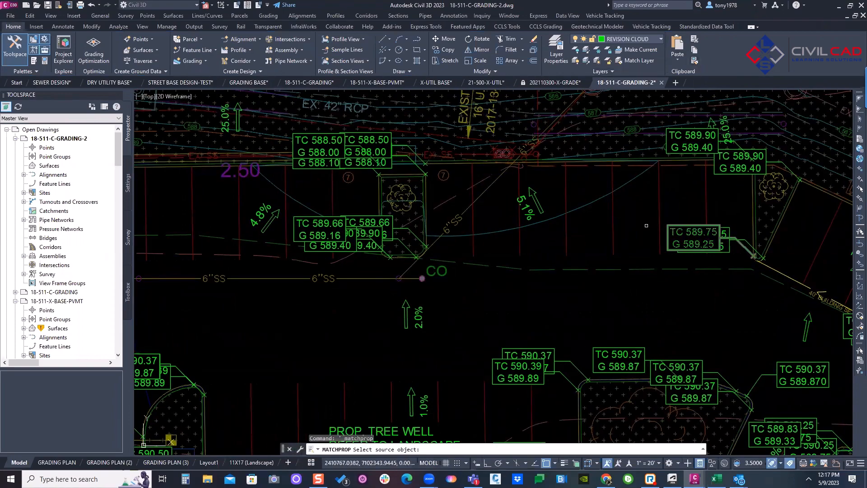
{"action": "scroll", "coordinate": [515, 232], "scroll_direction": "down", "scroll_amount": 1}
{"action": "middle_click_drag", "start_coordinate": [506, 233], "coordinate": [469, 223]}
{"action": "scroll", "coordinate": [452, 227], "scroll_direction": "up", "scroll_amount": 1}
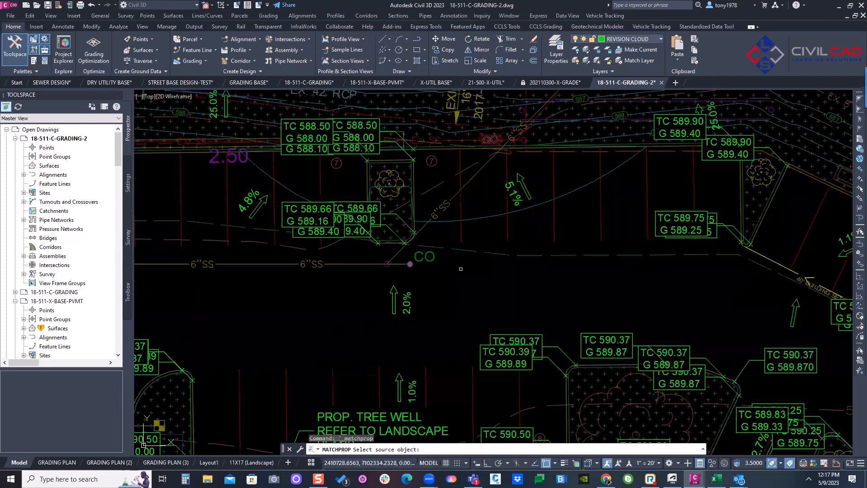
{"action": "left_click", "coordinate": [706, 356]}
{"action": "left_click", "coordinate": [772, 358]}
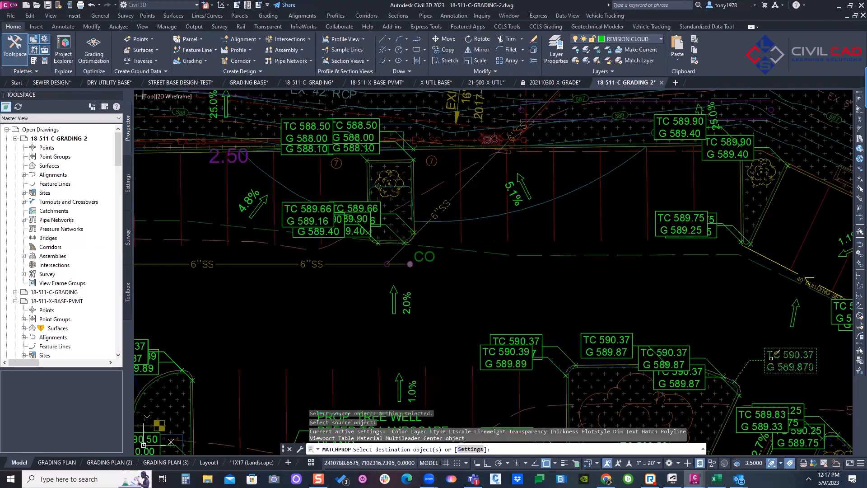
{"action": "left_click", "coordinate": [401, 157]}
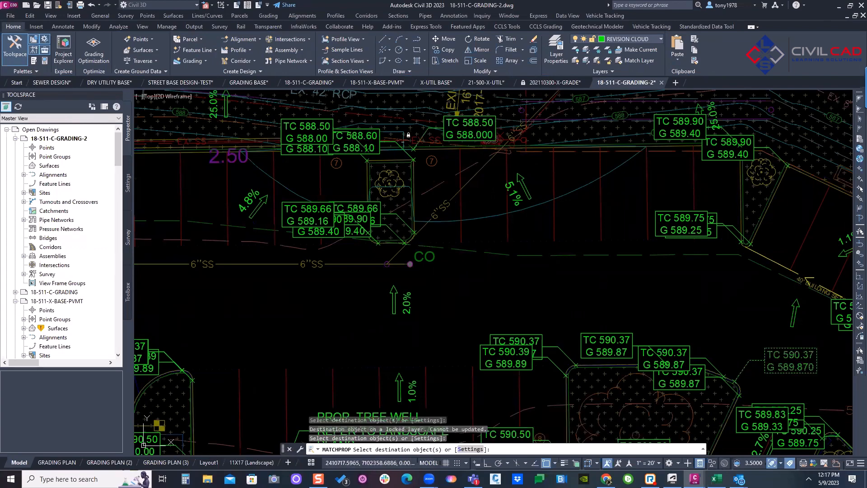
{"action": "left_click", "coordinate": [403, 162]}
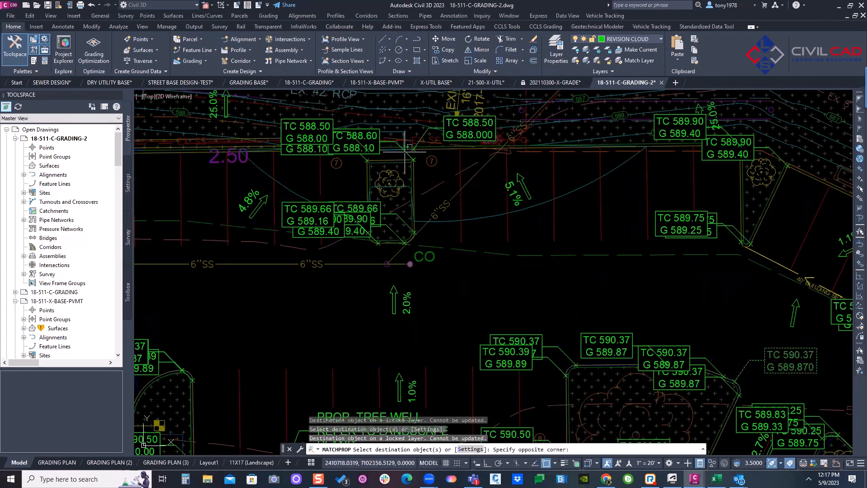
{"action": "left_click", "coordinate": [405, 154]}
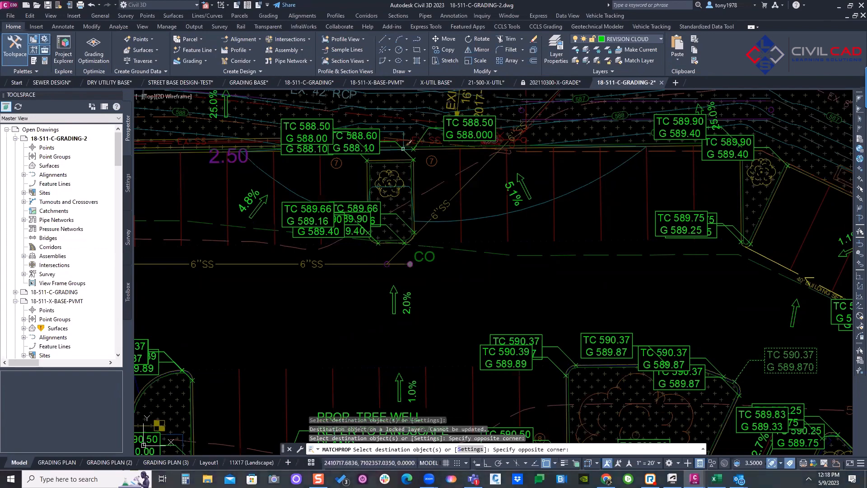
{"action": "left_click", "coordinate": [402, 147]}
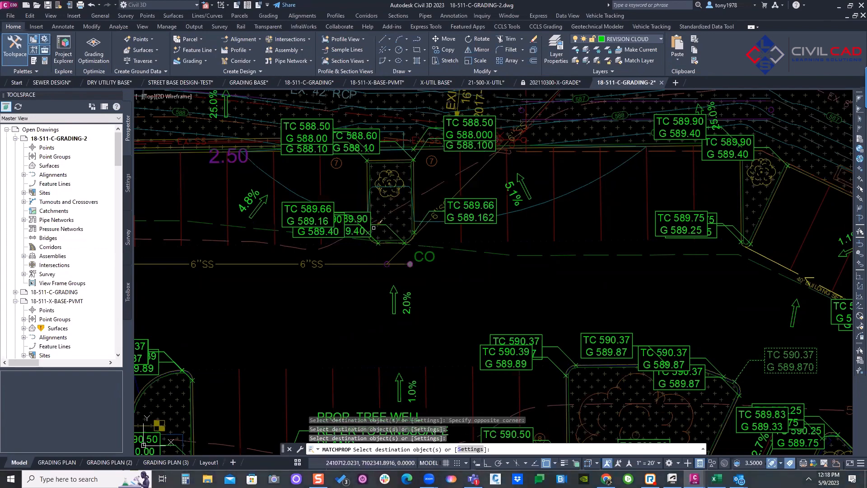
Apply the matched style to the labels at the narrow island's southeast corner, and end matching
{"action": "left_click", "coordinate": [389, 206]}
{"action": "left_click", "coordinate": [374, 219]}
{"action": "key", "text": "Escape"}
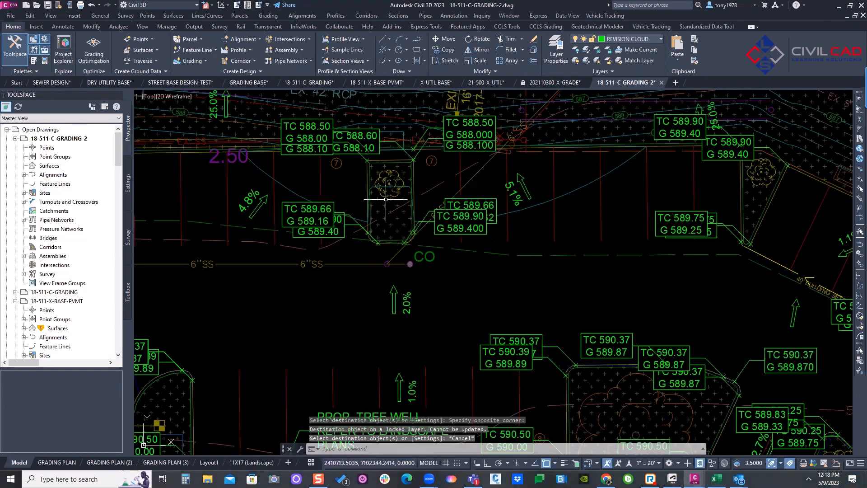
Open the BASE reference drawing from the attached xref
{"action": "middle_click_drag", "start_coordinate": [386, 199], "coordinate": [412, 239]}
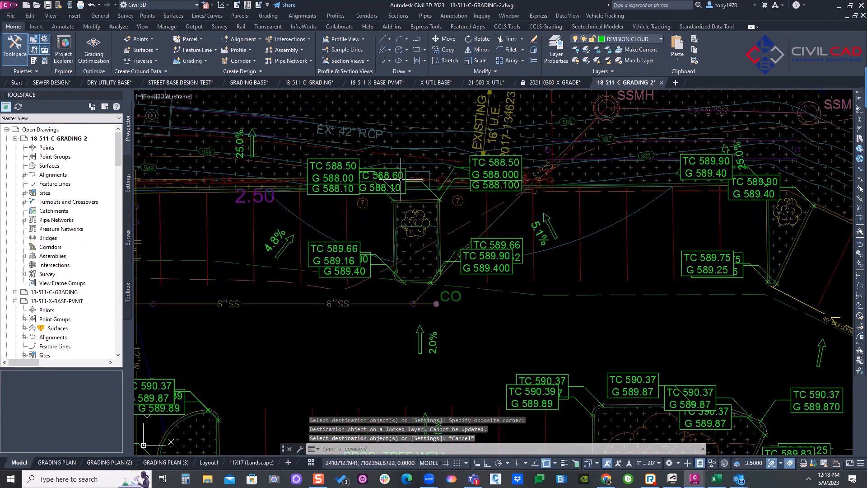
{"action": "key", "text": "Escape"}
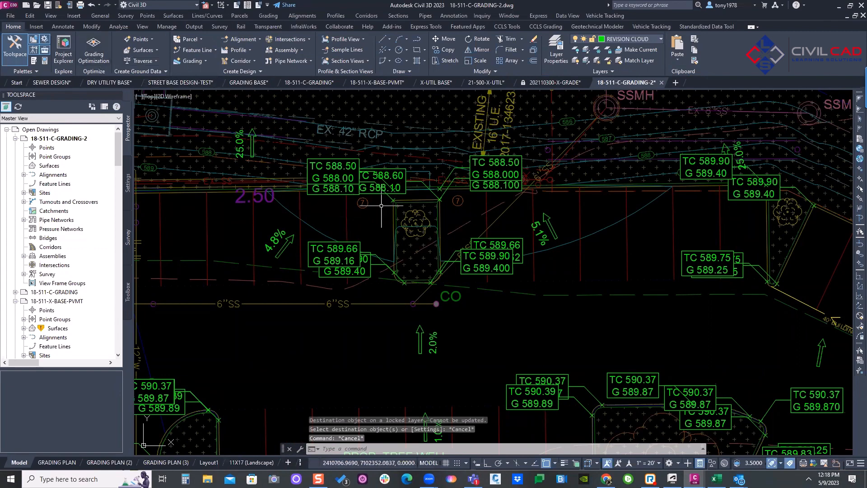
{"action": "left_click", "coordinate": [342, 184]}
{"action": "right_click", "coordinate": [342, 184]}
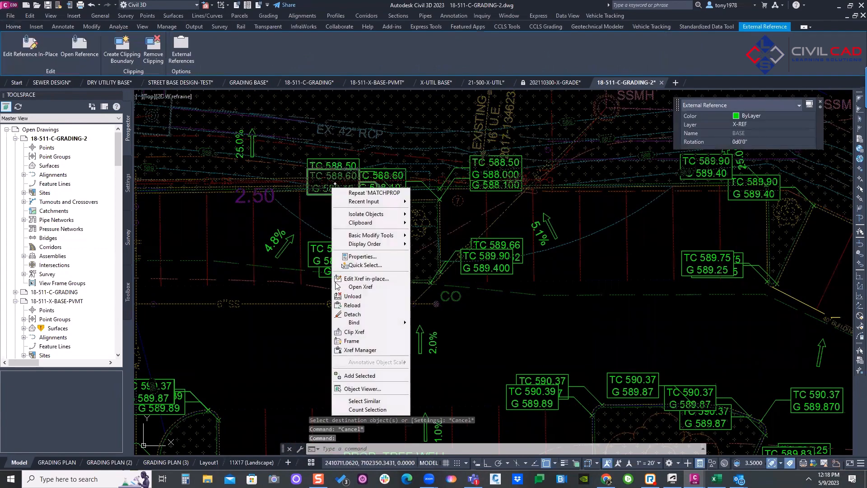
{"action": "left_click", "coordinate": [338, 287]}
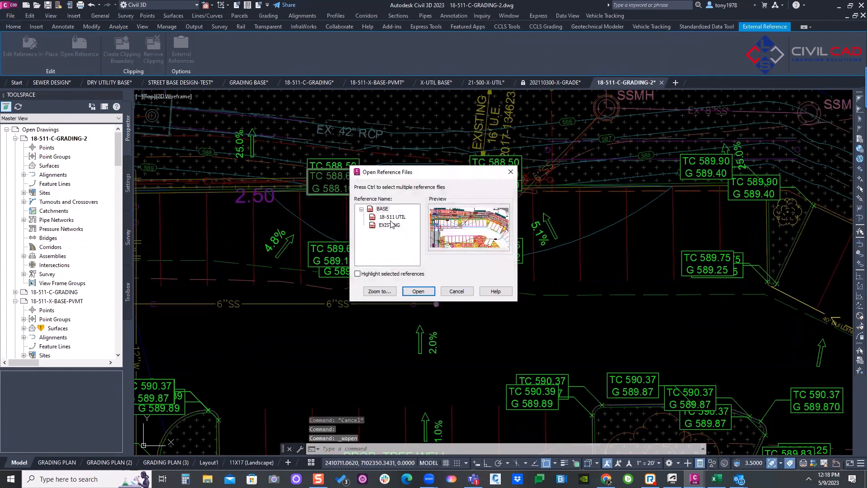
{"action": "left_click", "coordinate": [418, 291]}
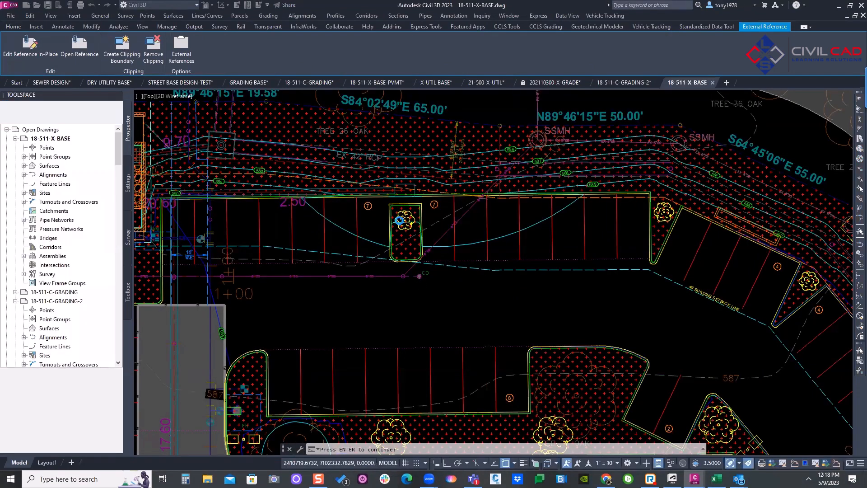
Move the narrow parking island's curb lines and hatch about two stall widths east along the northern parking row
{"action": "scroll", "coordinate": [397, 212], "scroll_direction": "up", "scroll_amount": 4}
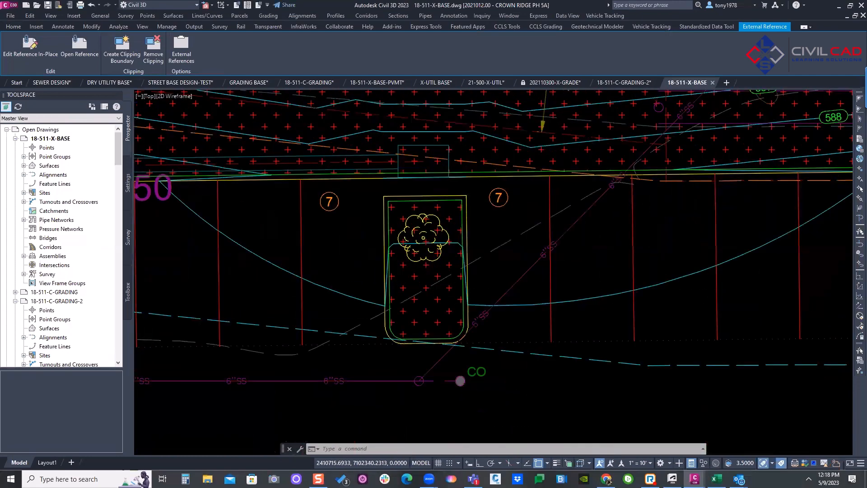
{"action": "scroll", "coordinate": [400, 203], "scroll_direction": "up", "scroll_amount": 2}
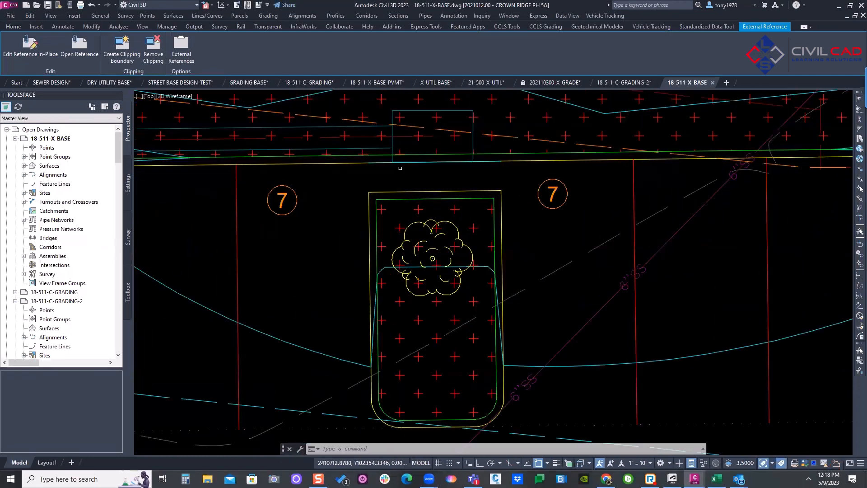
{"action": "type", "text": "m"}
{"action": "key", "text": "Return"}
{"action": "left_click", "coordinate": [401, 169]}
{"action": "left_click", "coordinate": [363, 205]}
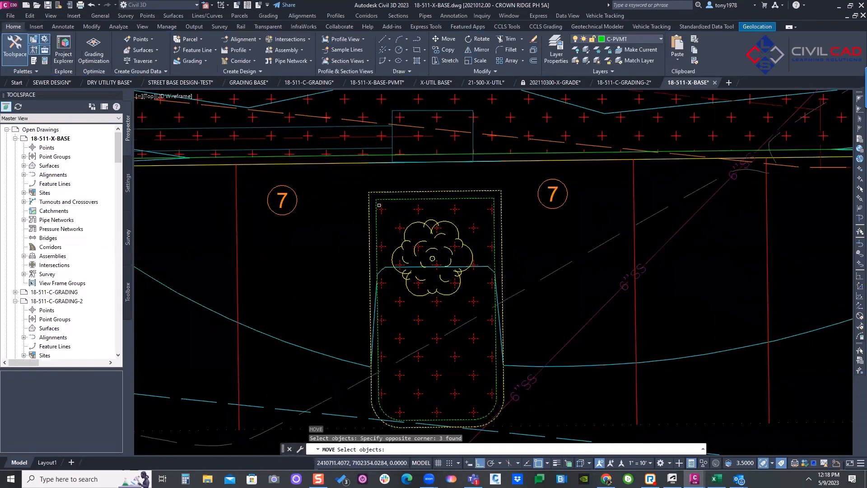
{"action": "scroll", "coordinate": [452, 209], "scroll_direction": "down", "scroll_amount": 2}
{"action": "key", "text": "Return"}
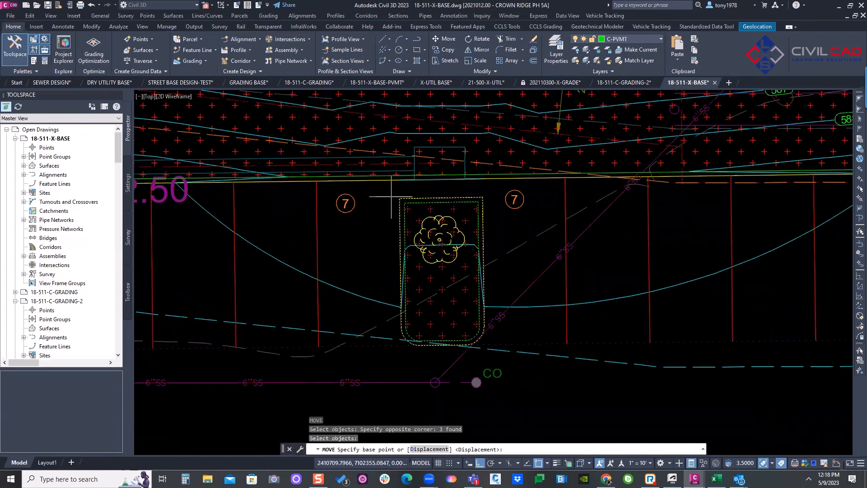
{"action": "left_click", "coordinate": [406, 199]}
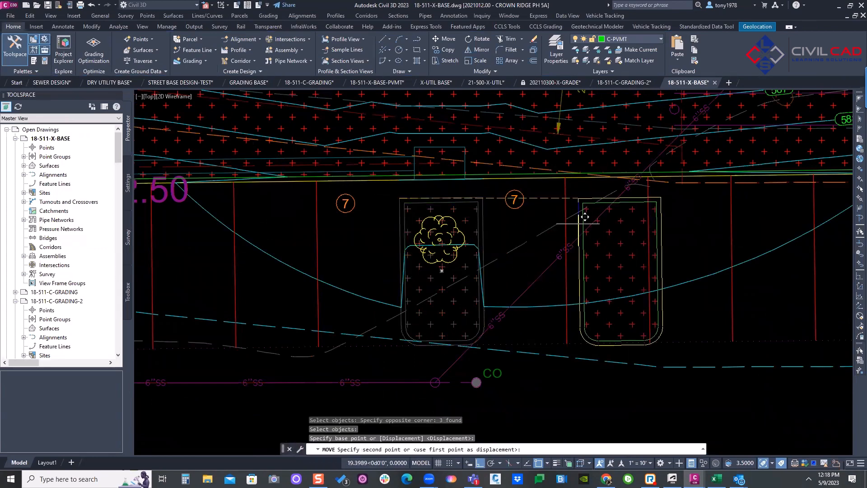
{"action": "left_click", "coordinate": [571, 188]}
{"action": "key", "text": "Escape"}
Move the tree block east into the relocated parking island
{"action": "scroll", "coordinate": [542, 207], "scroll_direction": "down", "scroll_amount": 2}
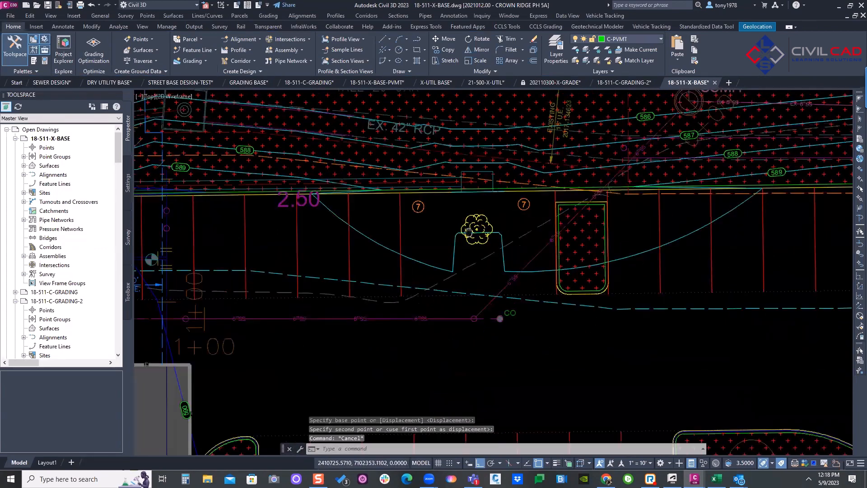
{"action": "middle_click_drag", "start_coordinate": [468, 223], "coordinate": [440, 230]}
{"action": "key", "text": "Escape"}
{"action": "left_click", "coordinate": [440, 231]}
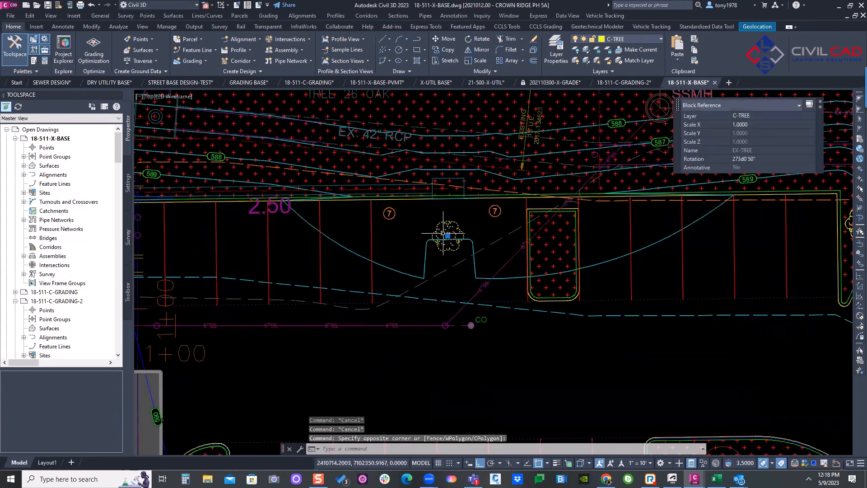
{"action": "left_click", "coordinate": [448, 236]}
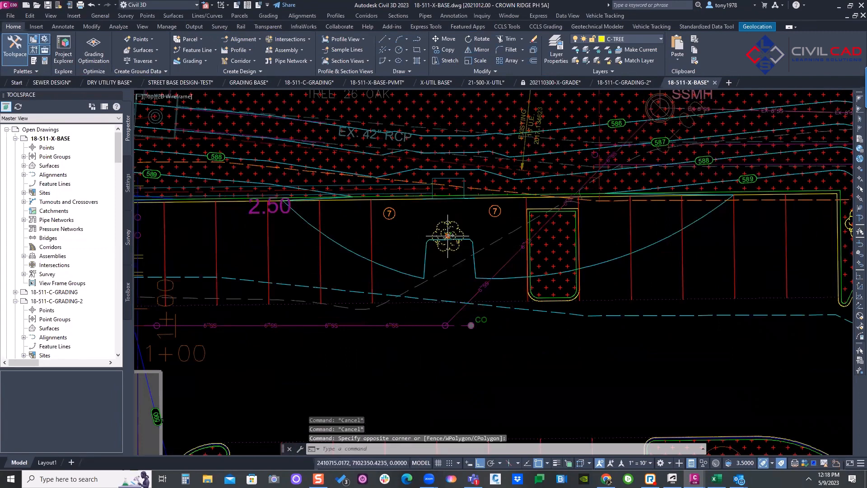
{"action": "left_click", "coordinate": [548, 236]}
{"action": "key", "text": "Escape"}
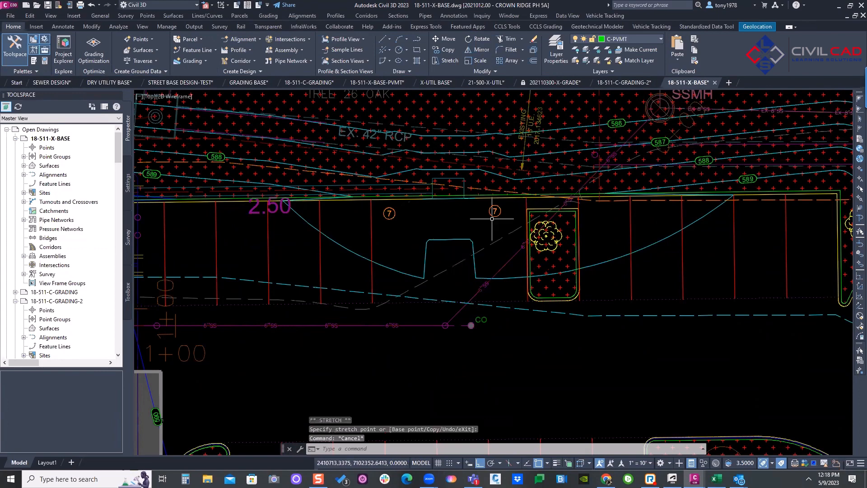
Save the base drawing, and reload the BASE xref in the 18-511-C-GRADING-2 drawing
{"action": "scroll", "coordinate": [488, 235], "scroll_direction": "down", "scroll_amount": 2}
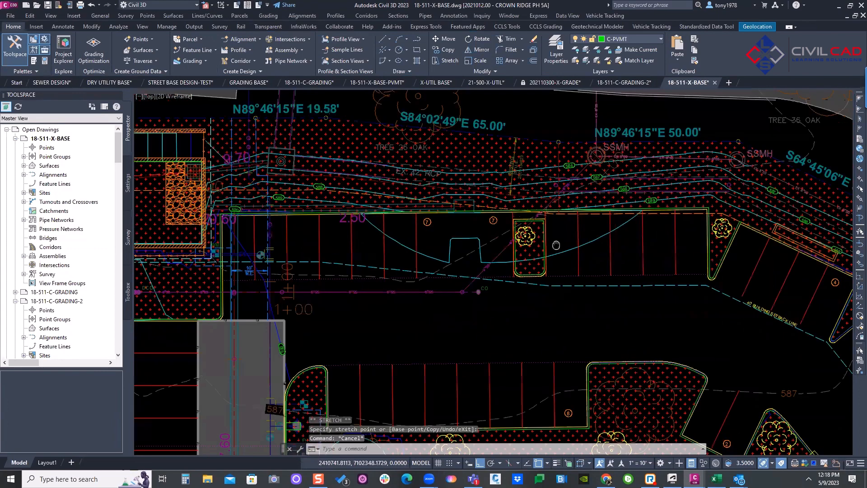
{"action": "middle_click_drag", "start_coordinate": [309, 114], "coordinate": [267, 110]}
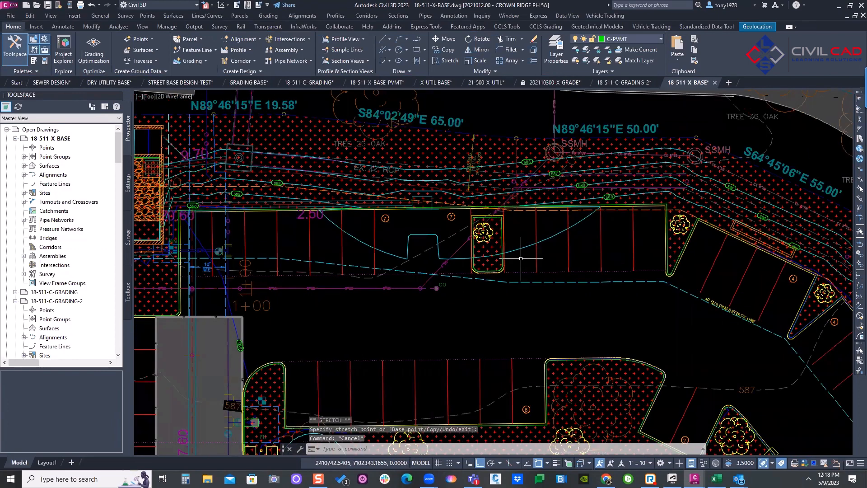
{"action": "left_click", "coordinate": [47, 5]}
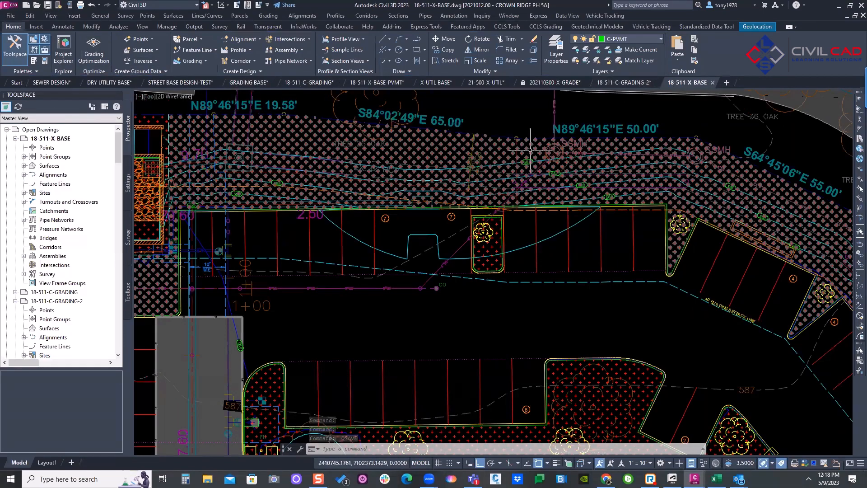
{"action": "scroll", "coordinate": [447, 190], "scroll_direction": "up", "scroll_amount": 2}
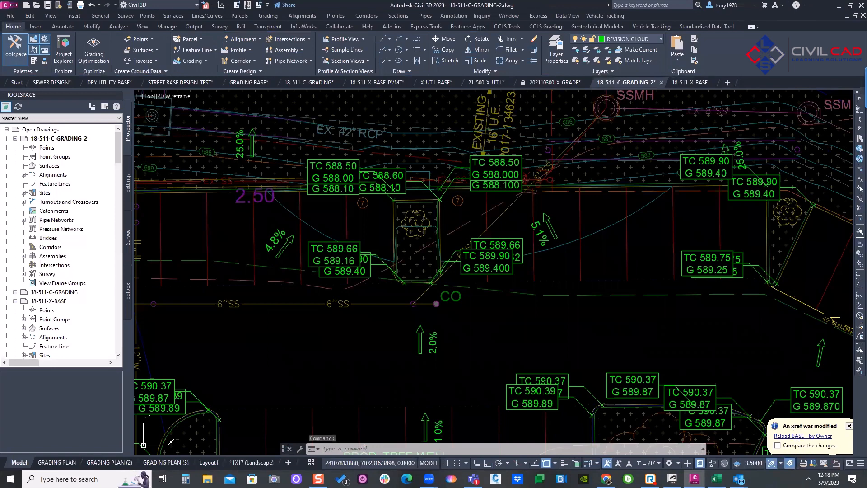
{"action": "left_click", "coordinate": [803, 436]}
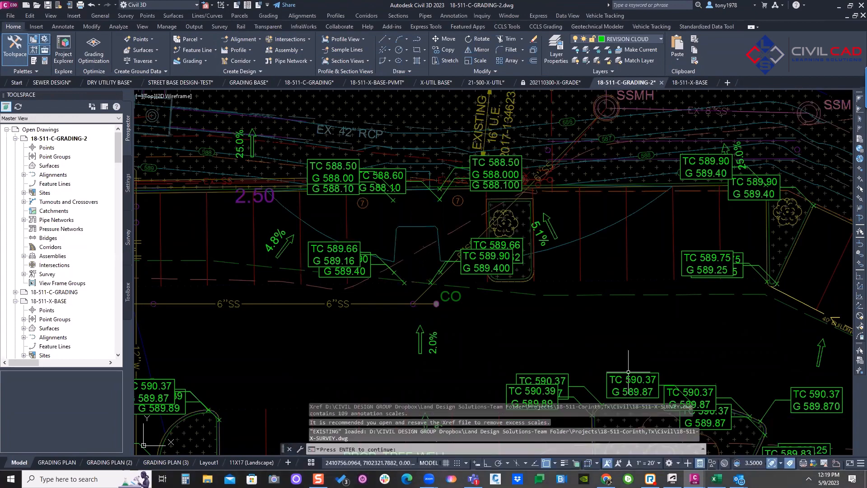
{"action": "key", "text": "Escape"}
Move the TC 589.90 / G 589.400 label off its neighbour to a spot southeast of its vertex
{"action": "left_click", "coordinate": [479, 256]}
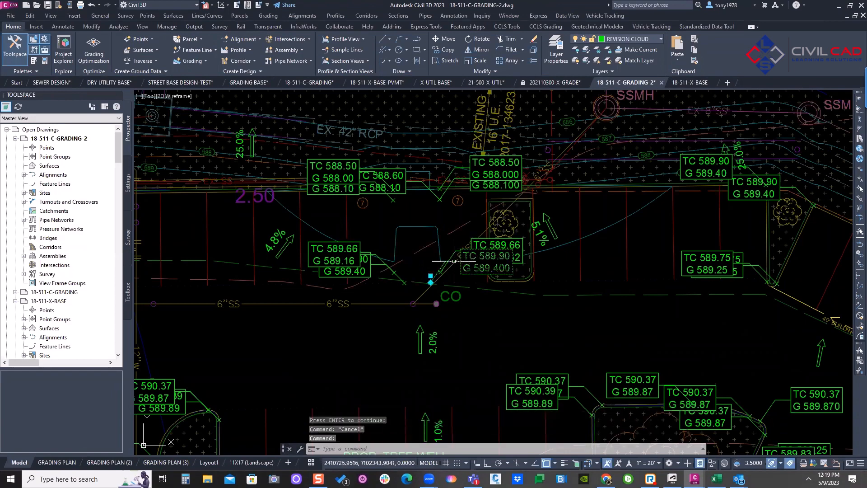
{"action": "left_click", "coordinate": [430, 276]}
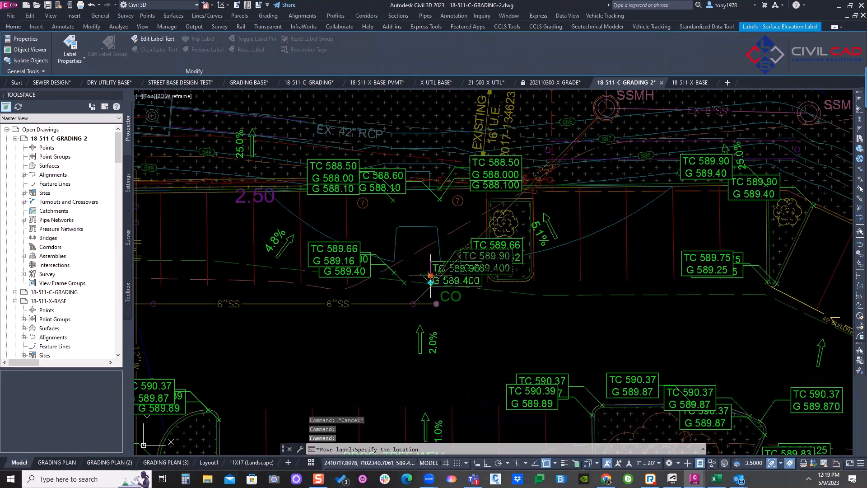
{"action": "left_click", "coordinate": [471, 310]}
{"action": "key", "text": "Escape"}
Move the TC 589.66 / G 589.16 label at the island's former southwest corner to a spot southwest of its vertex
{"action": "left_click", "coordinate": [341, 251]}
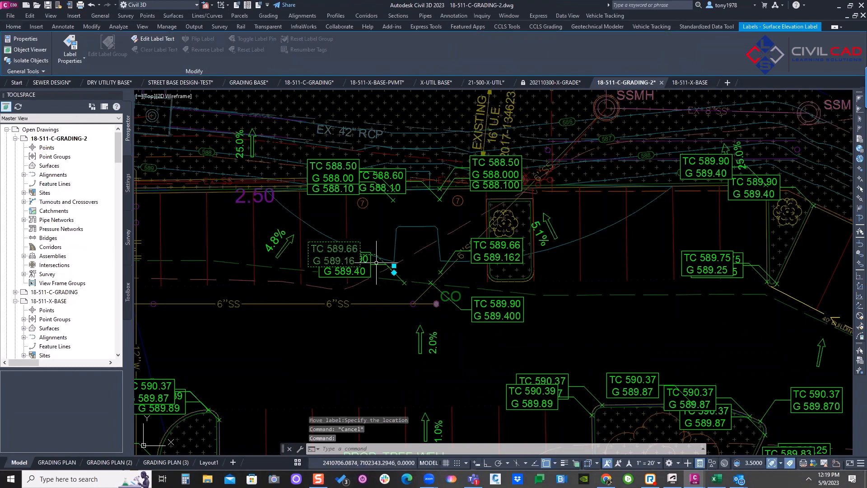
{"action": "left_click", "coordinate": [394, 266]}
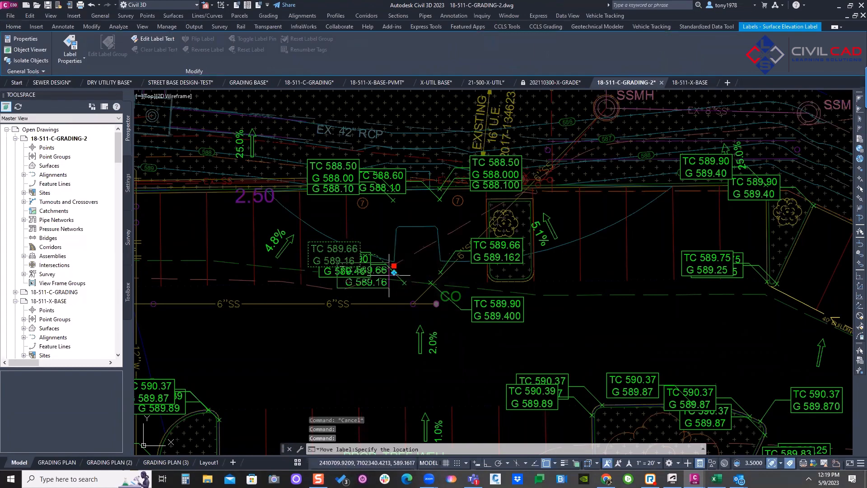
{"action": "left_click", "coordinate": [385, 321]}
{"action": "key", "text": "Escape"}
{"action": "key", "text": "Escape"}
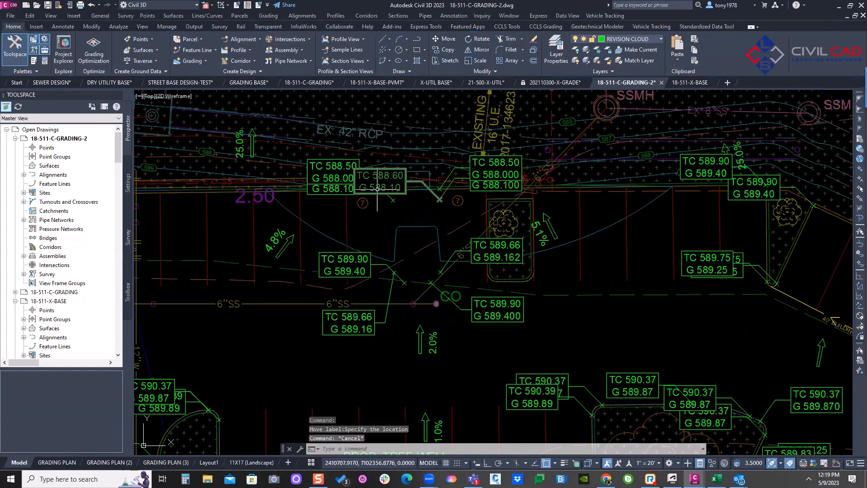
Move the TC 588.60 / G 588.10 label off the overlapping label beside it to a spot southwest of its vertex
{"action": "left_click", "coordinate": [389, 197]}
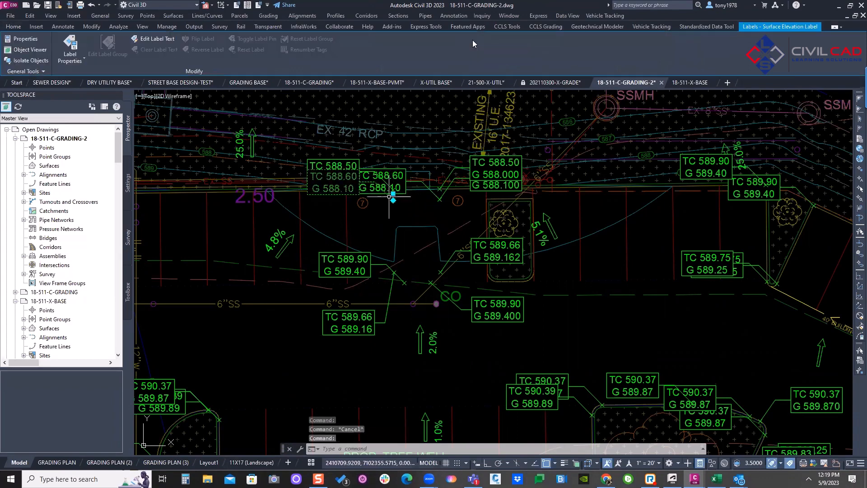
{"action": "left_click", "coordinate": [394, 194]}
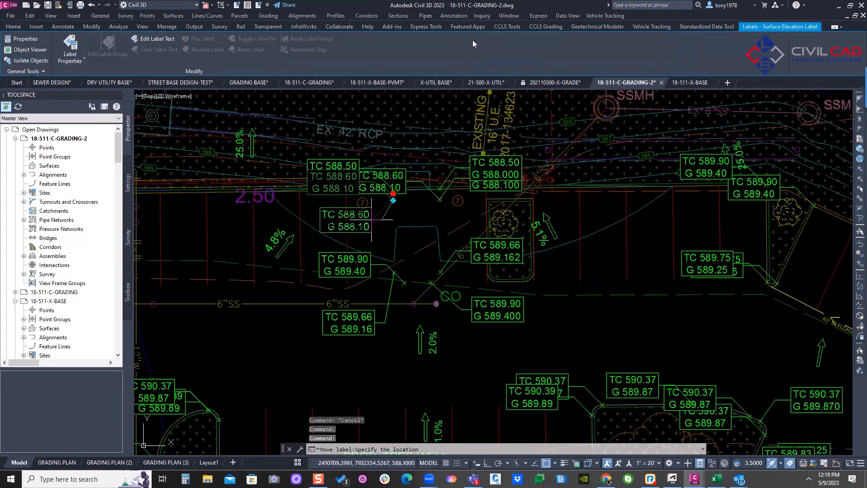
{"action": "left_click", "coordinate": [378, 220]}
{"action": "key", "text": "Escape"}
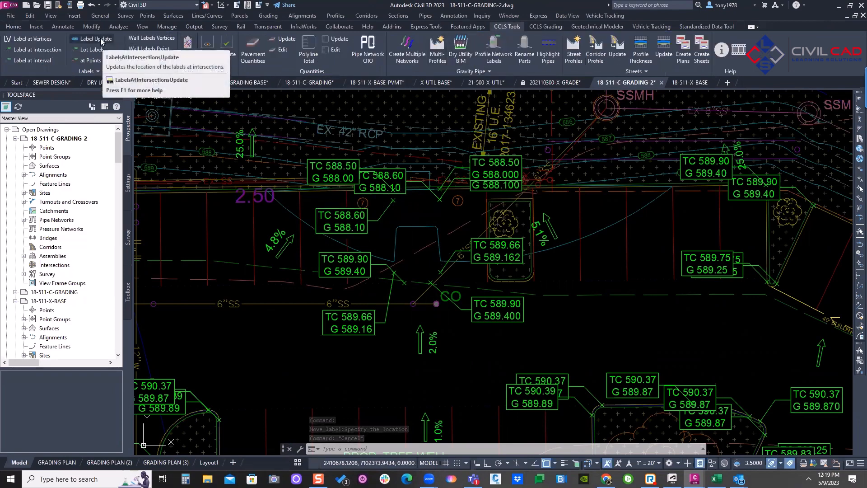
Run the CCLS Label Update on the intersection labels and delete the orphaned ones
{"action": "left_click", "coordinate": [96, 39]}
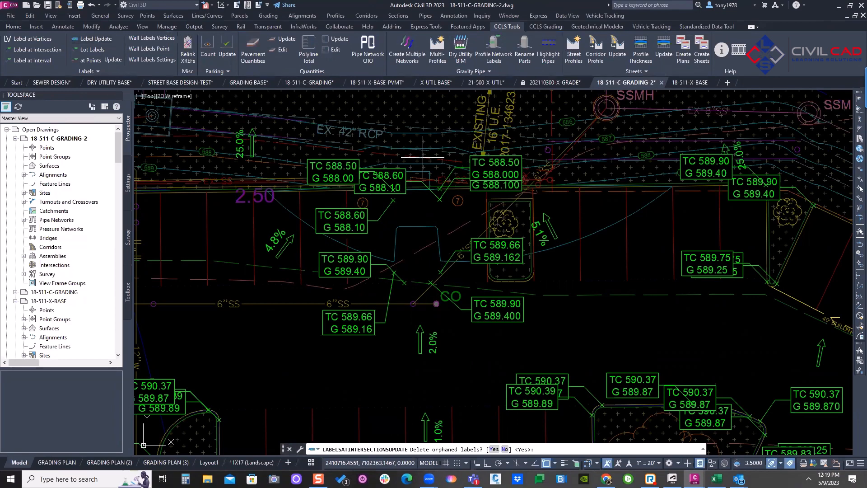
{"action": "type", "text": "Y"}
{"action": "key", "text": "Return"}
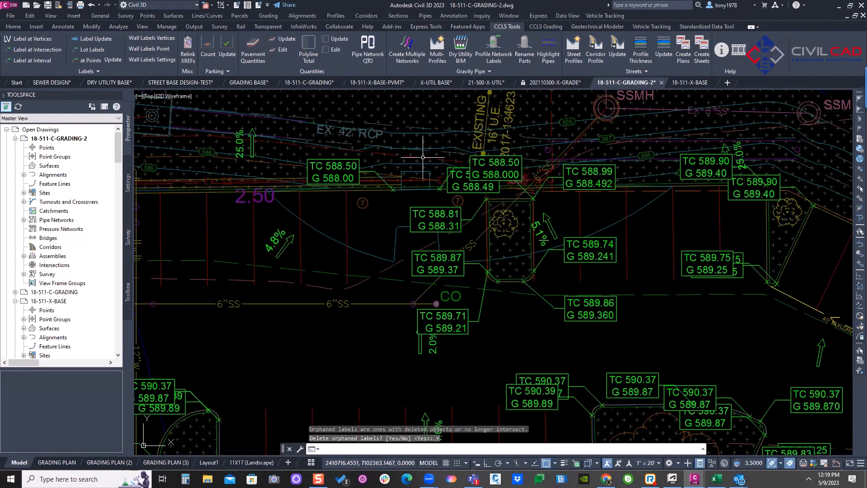
Look over the updated TC / G labels across the parking lots and the whole site
{"action": "scroll", "coordinate": [423, 157], "scroll_direction": "down", "scroll_amount": 4}
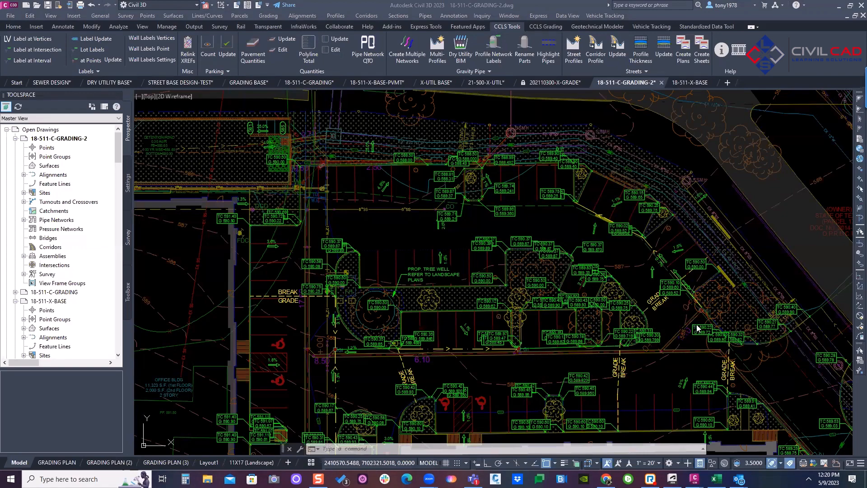
{"action": "scroll", "coordinate": [404, 199], "scroll_direction": "down", "scroll_amount": 2}
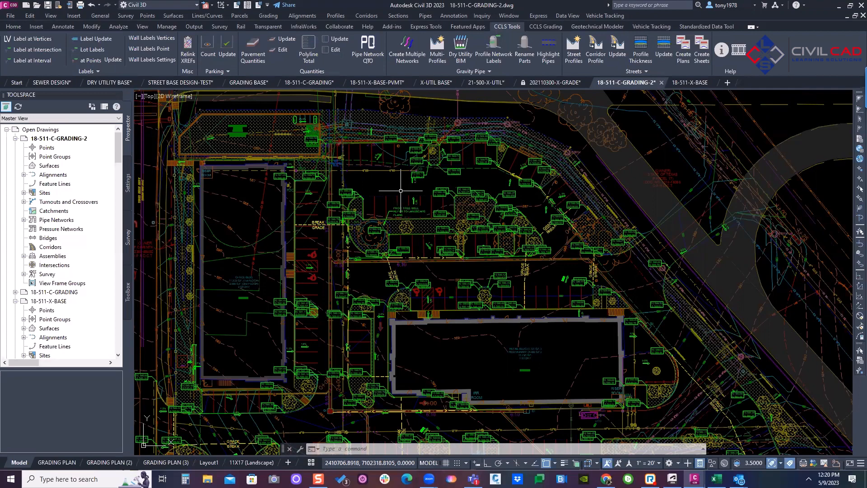
{"action": "middle_click_drag", "start_coordinate": [415, 226], "coordinate": [510, 179]}
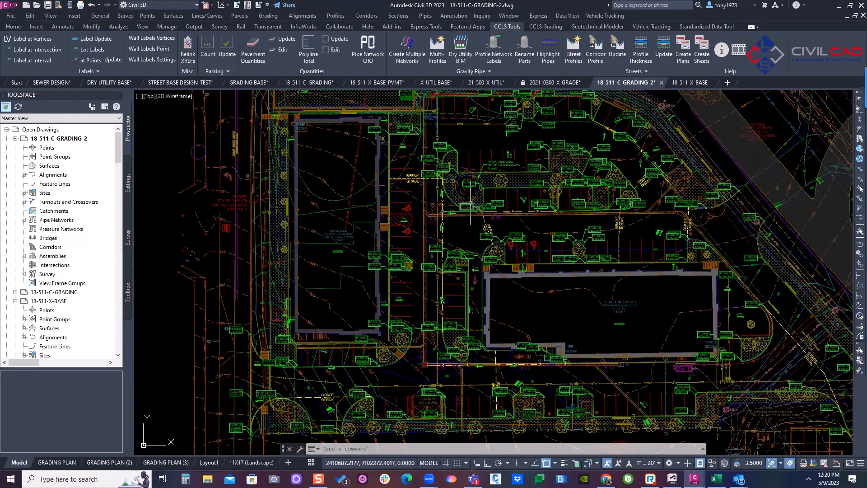
{"action": "scroll", "coordinate": [466, 197], "scroll_direction": "down", "scroll_amount": 3}
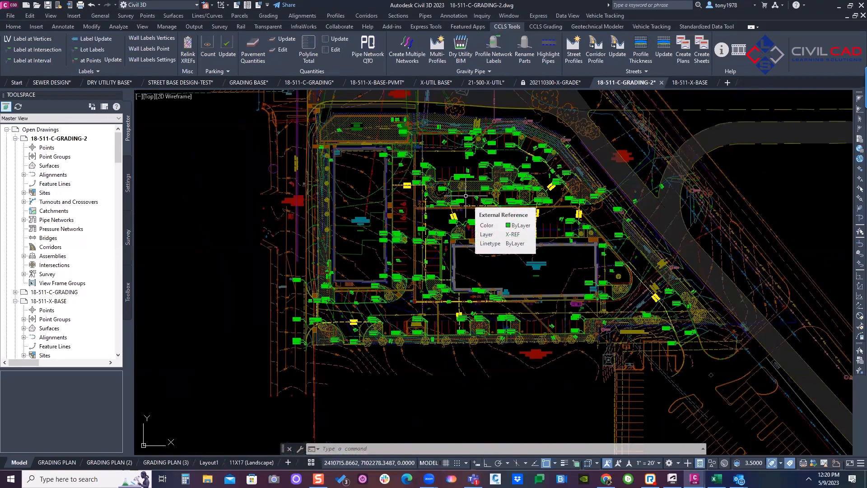
{"action": "left_click", "coordinate": [97, 71]}
{"action": "mouse_move", "coordinate": [548, 222]}
{"action": "middle_mouse_down"}
{"action": "mouse_move", "coordinate": [504, 260]}
{"action": "mouse_move", "coordinate": [467, 257]}
{"action": "middle_mouse_up"}
{"action": "key", "text": "Escape"}
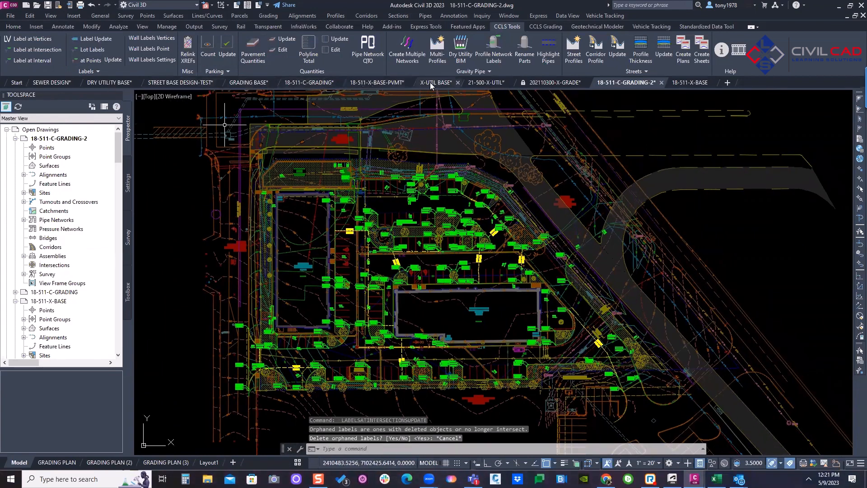
Switch to the 18-511-X-BASE-PVMT drawing and bring the northern parking row into close view
{"action": "left_click", "coordinate": [377, 83]}
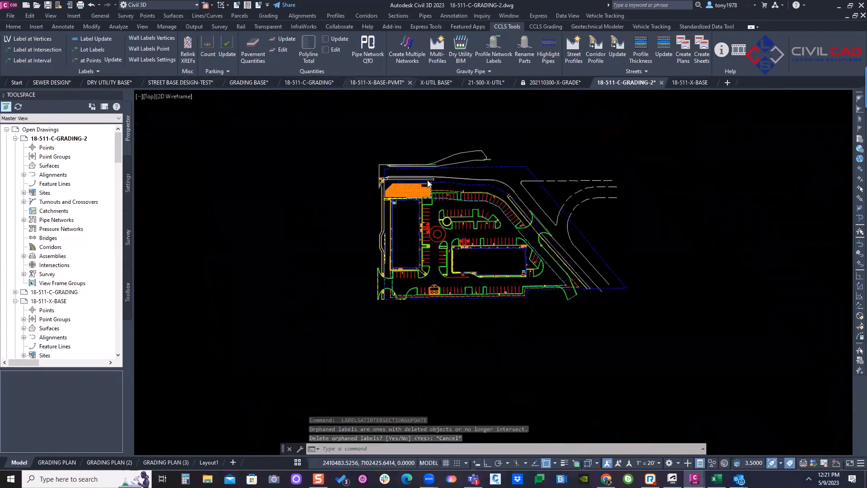
{"action": "scroll", "coordinate": [451, 197], "scroll_direction": "up", "scroll_amount": 5}
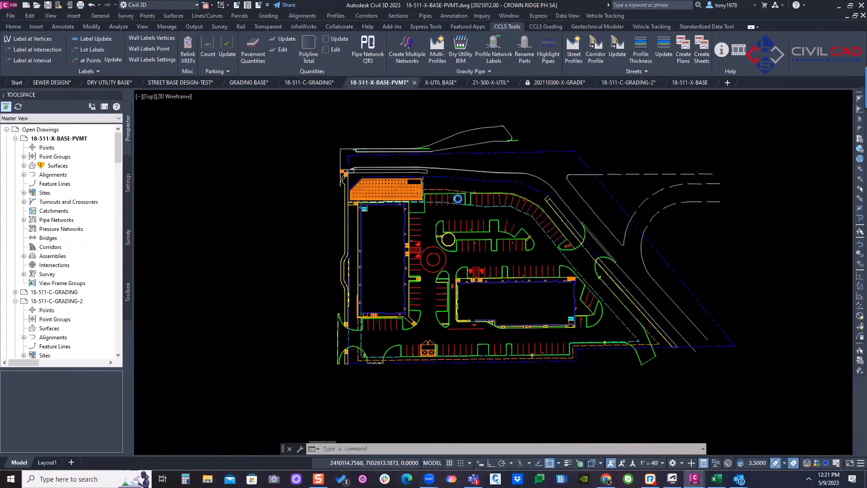
{"action": "scroll", "coordinate": [458, 199], "scroll_direction": "up", "scroll_amount": 5}
{"action": "key", "text": "Escape"}
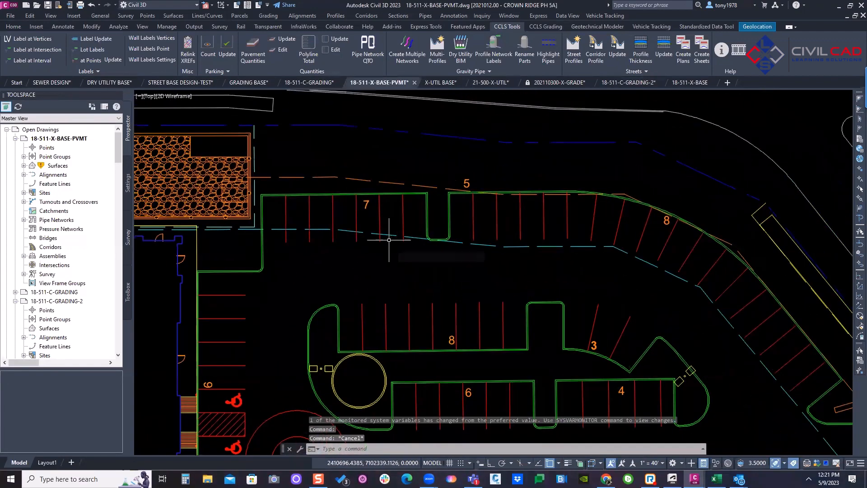
Flip the stall count label 5 on the northern row to the parking side of the curb
{"action": "left_click", "coordinate": [467, 186]}
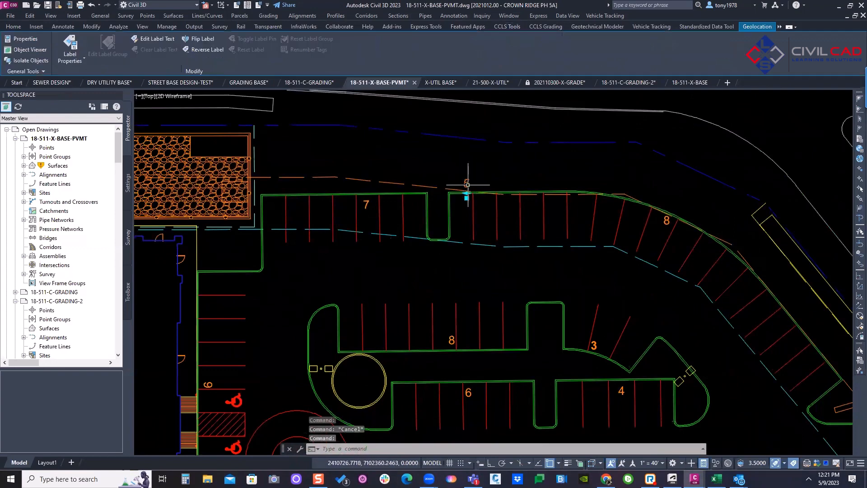
{"action": "left_click", "coordinate": [210, 43]}
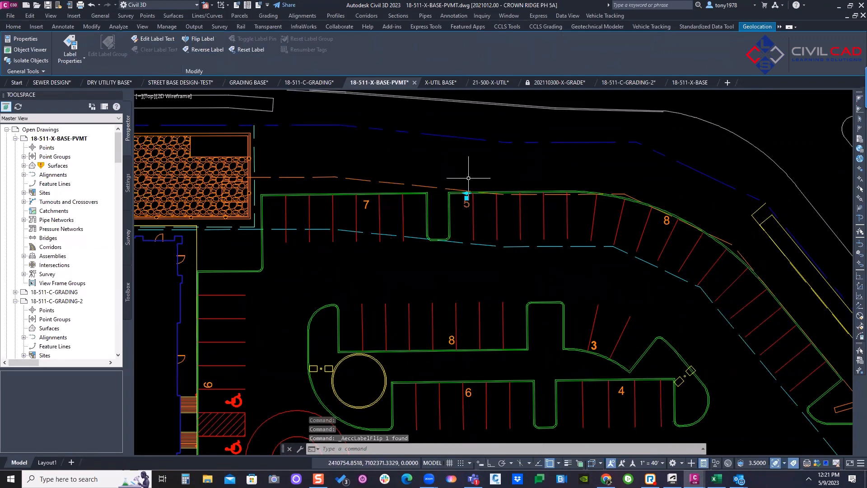
{"action": "scroll", "coordinate": [276, 228], "scroll_direction": "up", "scroll_amount": 2}
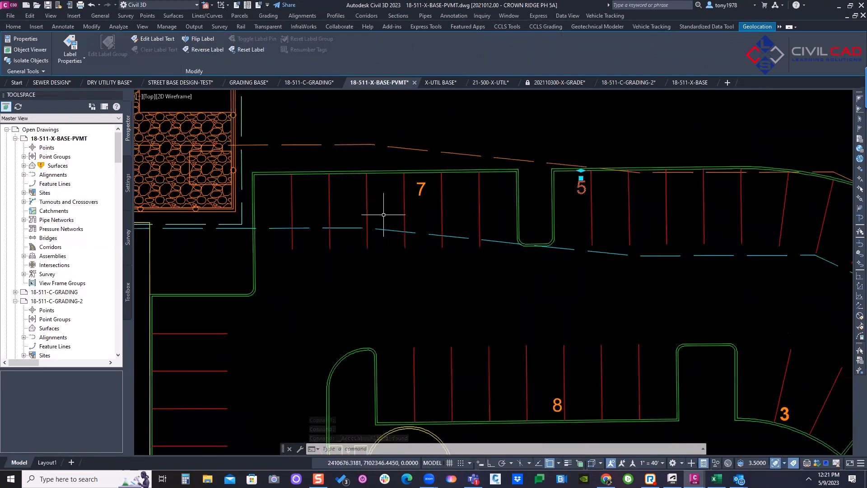
{"action": "mouse_move", "coordinate": [420, 219]}
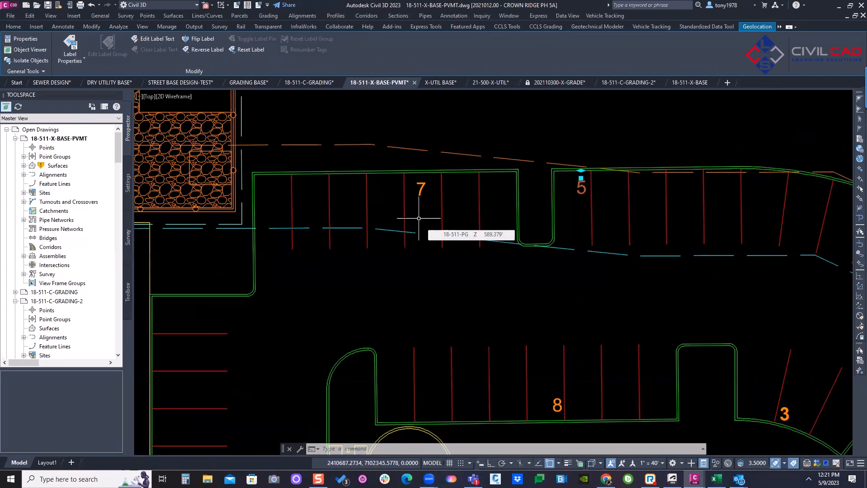
{"action": "scroll", "coordinate": [419, 219], "scroll_direction": "down", "scroll_amount": 6}
{"action": "mouse_move", "coordinate": [414, 186]}
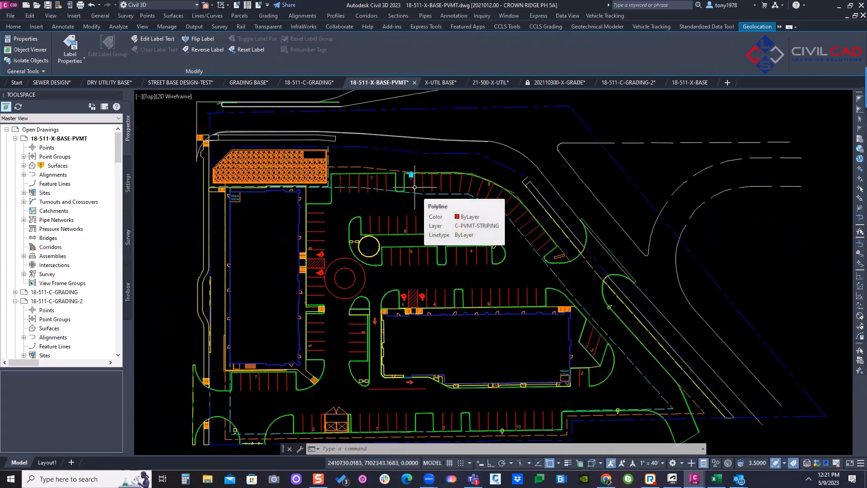
{"action": "scroll", "coordinate": [414, 186], "scroll_direction": "up", "scroll_amount": 5}
{"action": "key", "text": "Escape"}
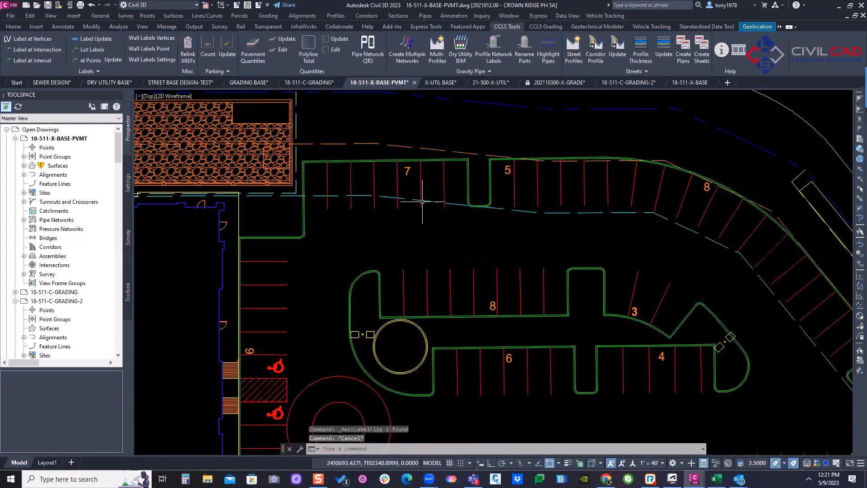
Delete the three stall count labels 7, 5 and 8 along the northern parking row
{"action": "middle_click_drag", "start_coordinate": [423, 202], "coordinate": [333, 207]}
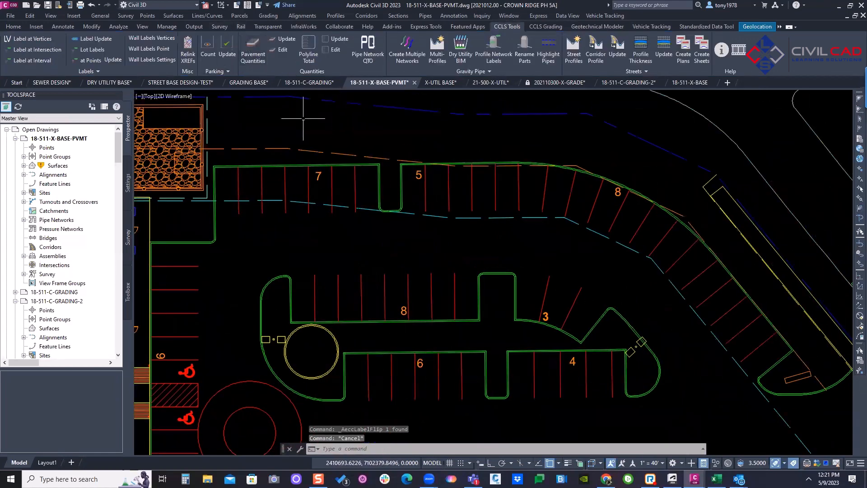
{"action": "left_click", "coordinate": [320, 171]}
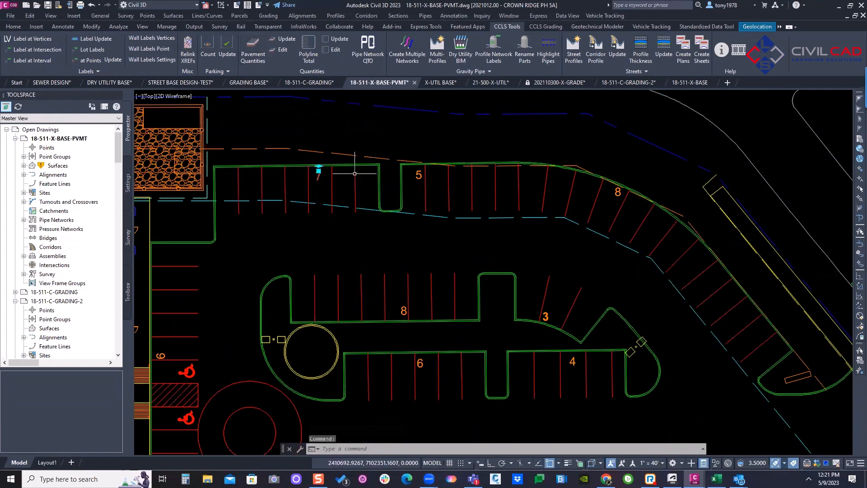
{"action": "left_click", "coordinate": [419, 173]}
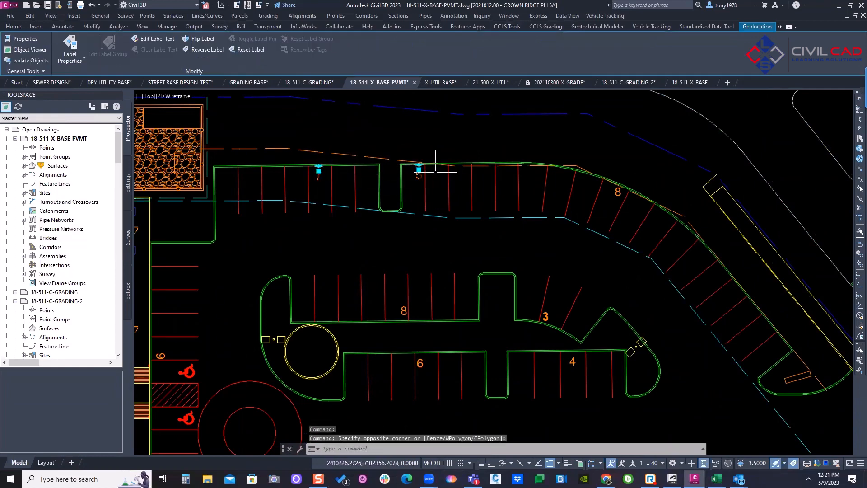
{"action": "left_click", "coordinate": [622, 192]}
{"action": "key", "text": "Delete"}
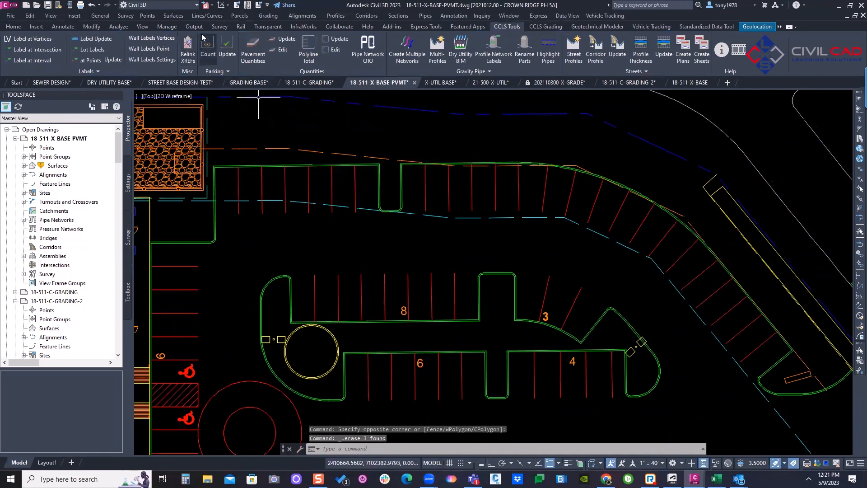
Start adding single-segment line and curve labels with the line style 9'x18' PARKING STALL-SINGLE ROW
{"action": "left_click", "coordinate": [207, 16]}
{"action": "mouse_move", "coordinate": [244, 92]}
{"action": "left_click", "coordinate": [330, 92]}
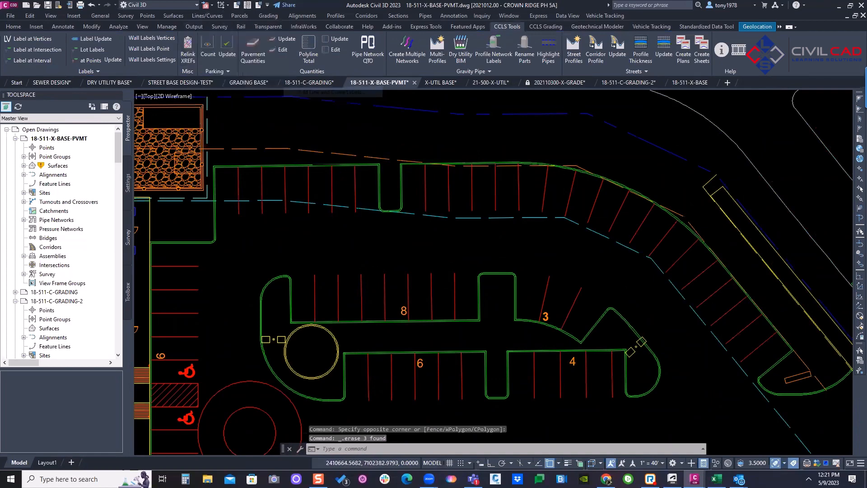
{"action": "left_click", "coordinate": [698, 168]}
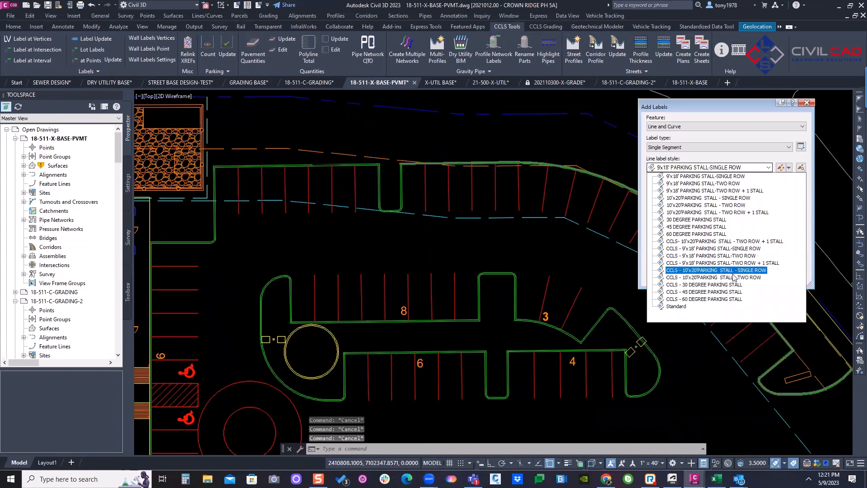
{"action": "left_click", "coordinate": [688, 183]}
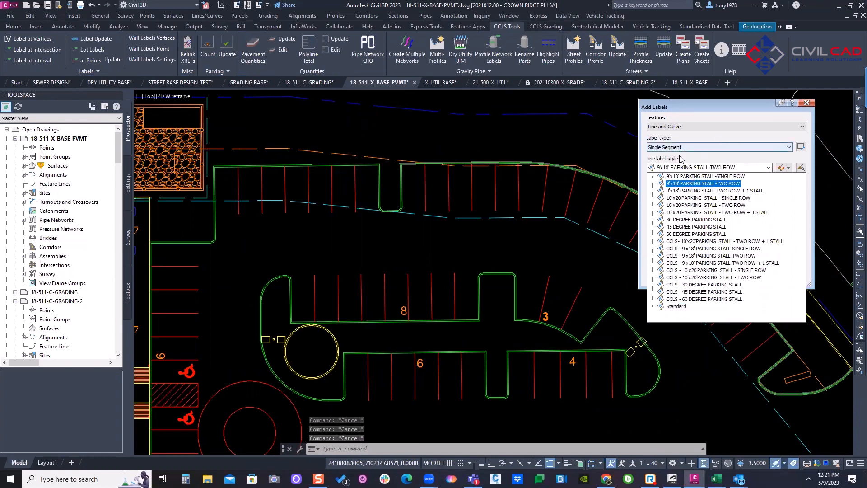
{"action": "left_click", "coordinate": [698, 176]}
{"action": "left_click", "coordinate": [699, 280]}
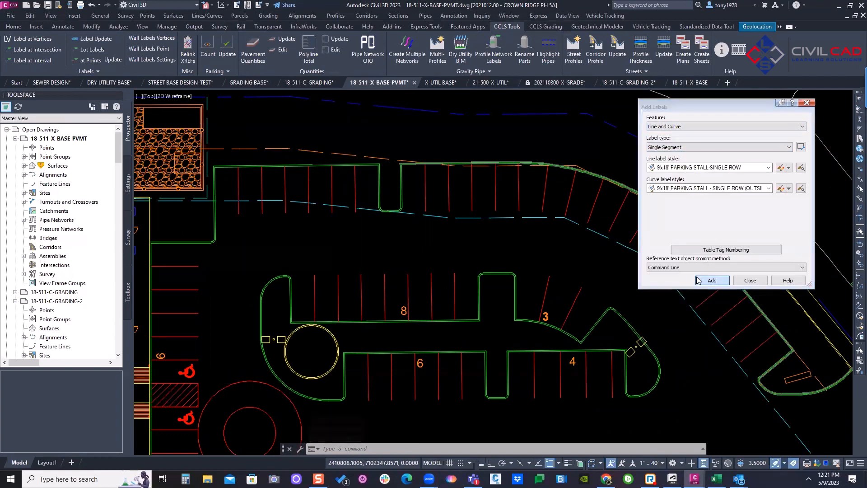
Label the straight curb segments west and east of the narrow island in the northern row with their stall counts
{"action": "scroll", "coordinate": [385, 164], "scroll_direction": "up", "scroll_amount": 4}
{"action": "scroll", "coordinate": [385, 164], "scroll_direction": "down", "scroll_amount": 2}
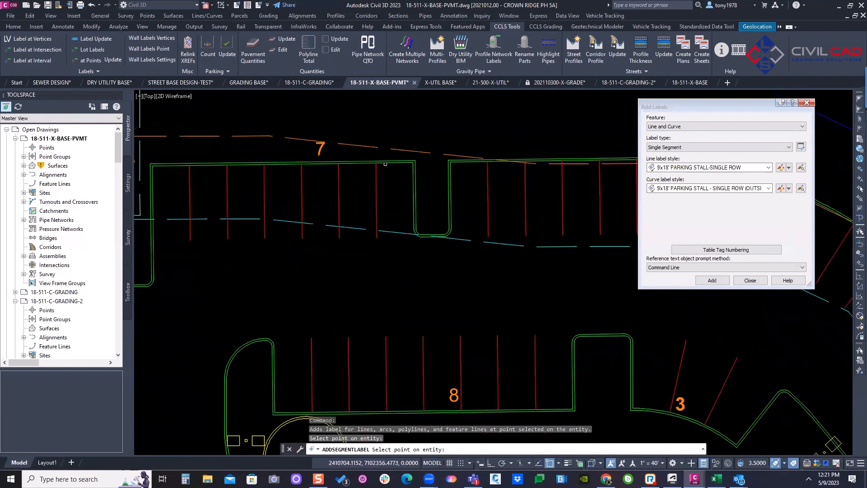
{"action": "middle_click_drag", "start_coordinate": [385, 164], "coordinate": [305, 165]}
{"action": "scroll", "coordinate": [431, 169], "scroll_direction": "up", "scroll_amount": 2}
{"action": "left_click", "coordinate": [388, 147]}
{"action": "scroll", "coordinate": [388, 170], "scroll_direction": "down", "scroll_amount": 2}
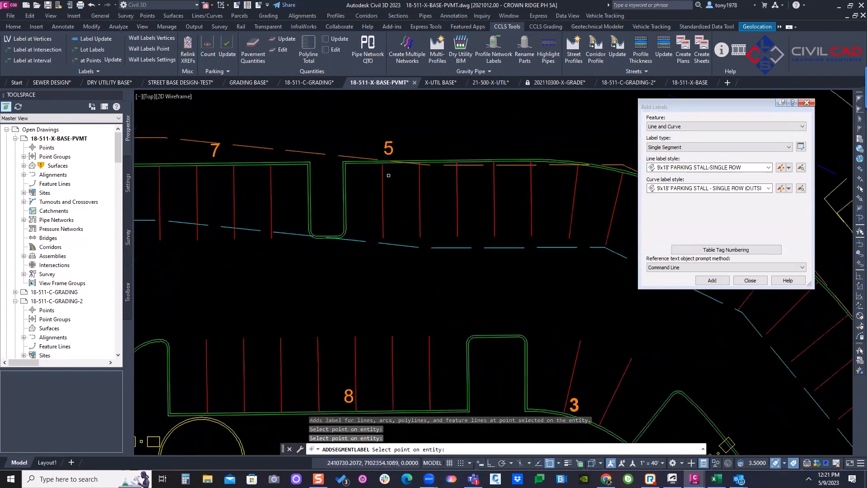
{"action": "middle_click_drag", "start_coordinate": [388, 175], "coordinate": [359, 169]}
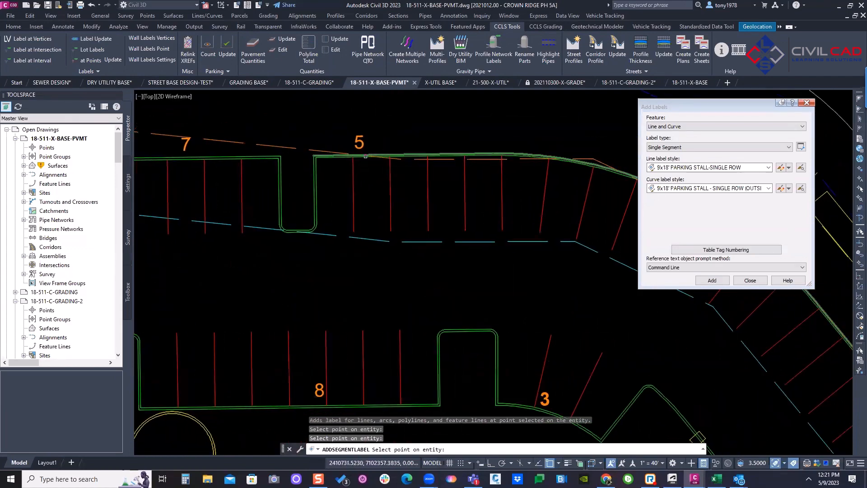
Set the curve label style to 9'x18' PARKING STALL - SINGLE ROW (INSIDE) and label the northern row's curved curb segment
{"action": "scroll", "coordinate": [364, 167], "scroll_direction": "down", "scroll_amount": 2}
{"action": "scroll", "coordinate": [473, 186], "scroll_direction": "up", "scroll_amount": 2}
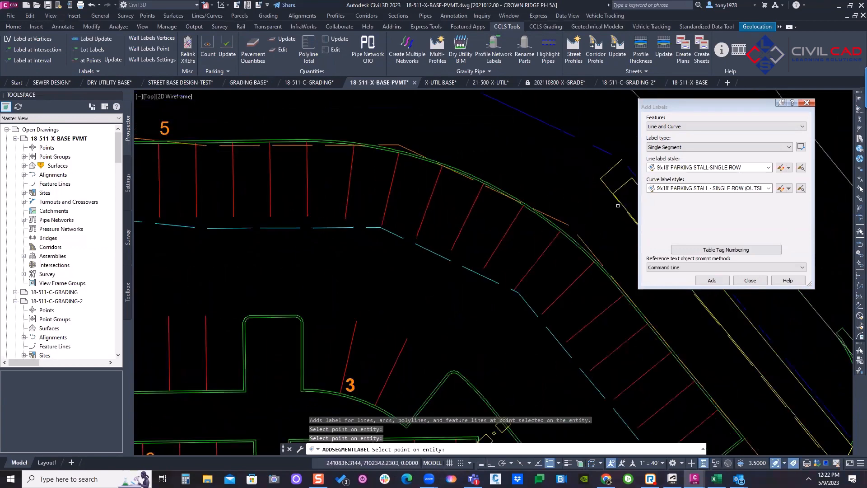
{"action": "left_click", "coordinate": [741, 188]}
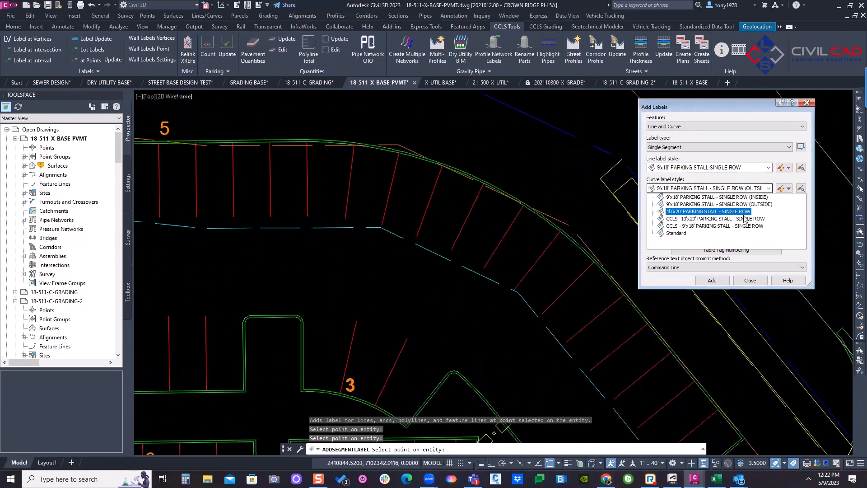
{"action": "left_click", "coordinate": [757, 198]}
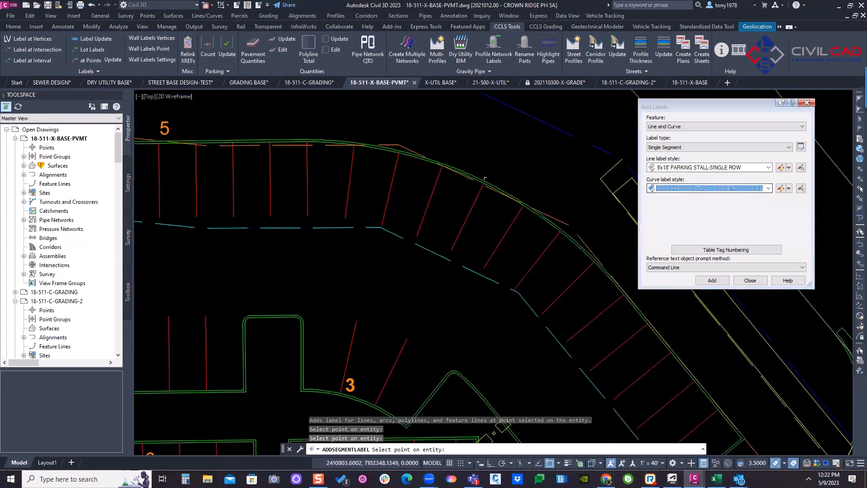
{"action": "scroll", "coordinate": [417, 179], "scroll_direction": "up", "scroll_amount": 2}
{"action": "scroll", "coordinate": [417, 179], "scroll_direction": "down", "scroll_amount": 2}
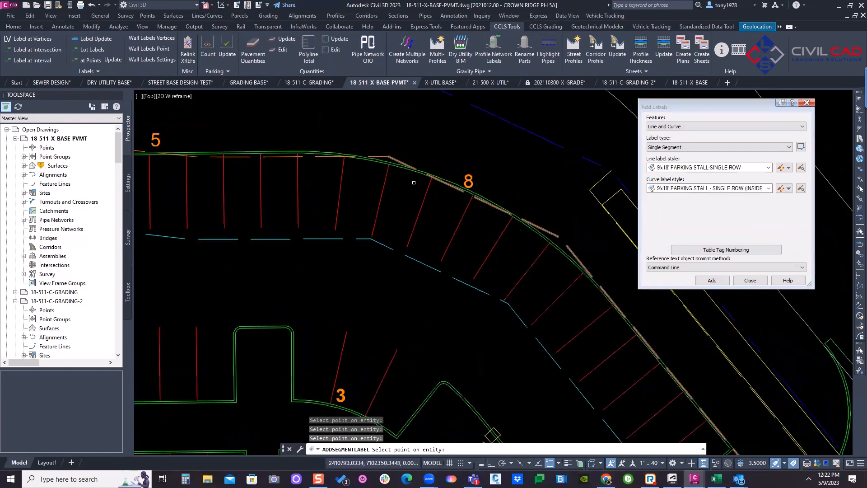
{"action": "scroll", "coordinate": [452, 183], "scroll_direction": "down", "scroll_amount": 2}
{"action": "key", "text": "Escape"}
Flip the northern row's stall count labels 8 and 5 to the stall side of the curb
{"action": "left_click", "coordinate": [465, 192]}
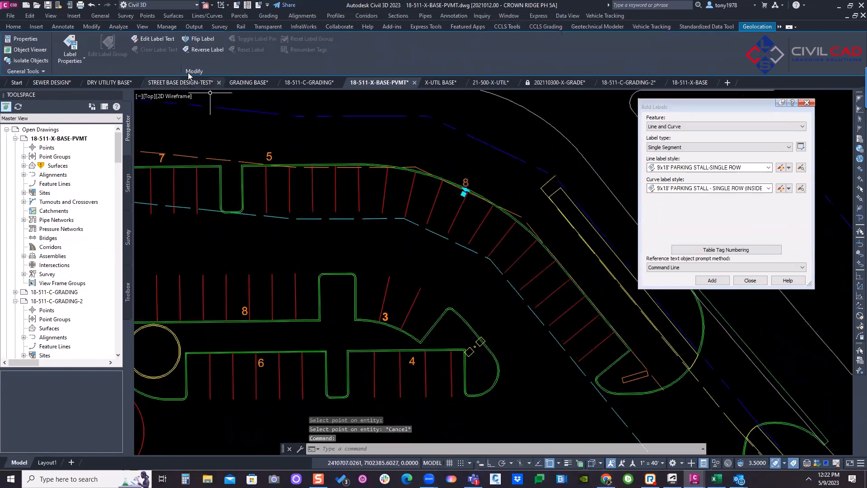
{"action": "left_click", "coordinate": [198, 38]}
{"action": "key", "text": "Escape"}
{"action": "left_click", "coordinate": [265, 154]}
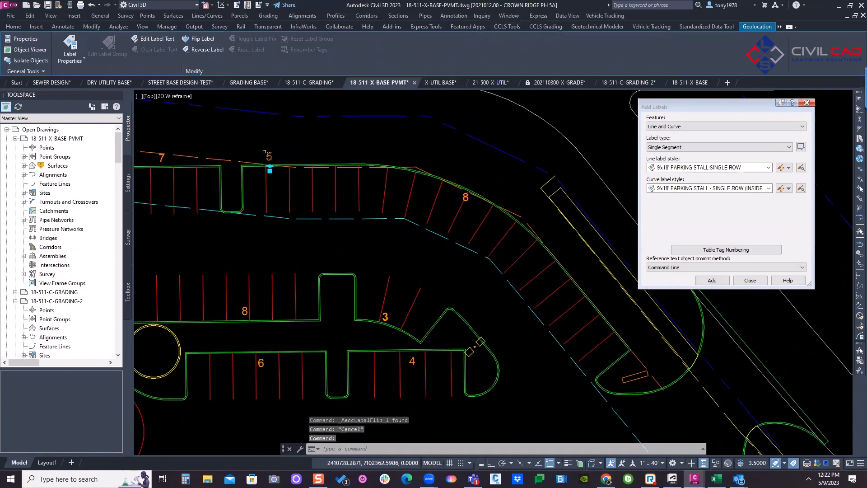
{"action": "left_click", "coordinate": [199, 39]}
Flip the northern row's stall count label 7 to the stall side and return label 5 to that side as well
{"action": "middle_click_drag", "start_coordinate": [158, 131], "coordinate": [337, 135]}
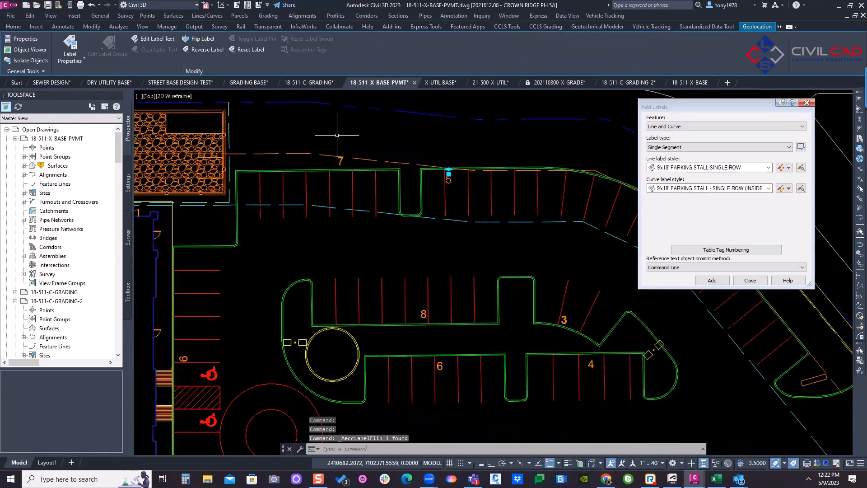
{"action": "left_click", "coordinate": [341, 161]}
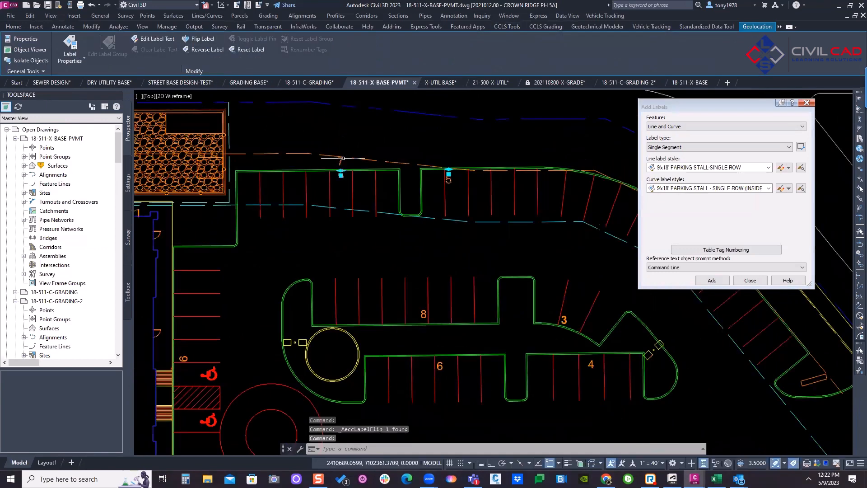
{"action": "left_click", "coordinate": [202, 40]}
{"action": "key", "text": "Escape"}
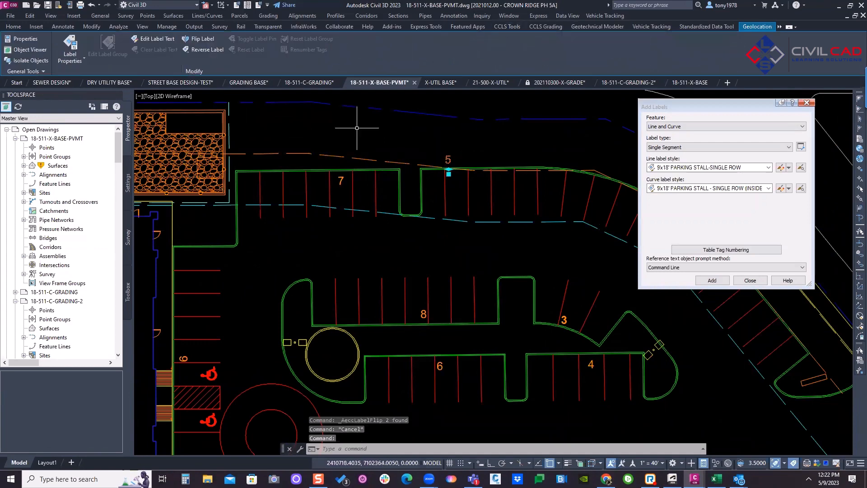
{"action": "left_click", "coordinate": [202, 39]}
{"action": "scroll", "coordinate": [353, 230], "scroll_direction": "down", "scroll_amount": 5}
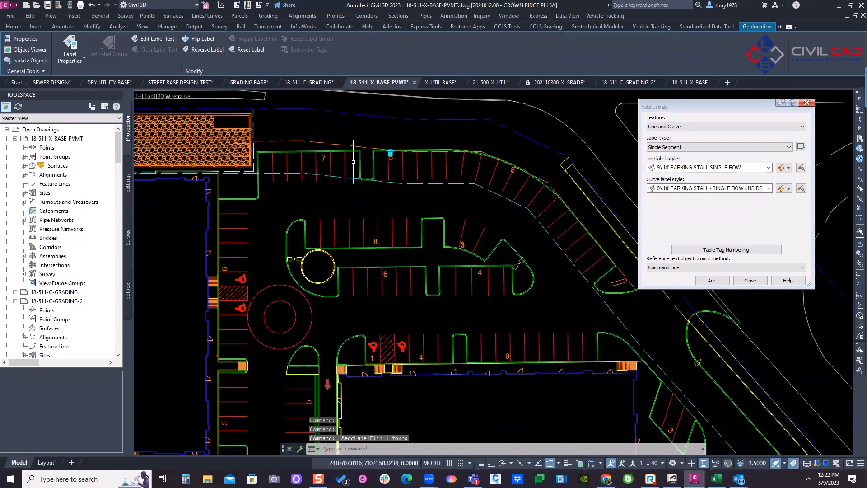
{"action": "key", "text": "Escape"}
Inspect the curb polyline's segment breaks along the accessible stalls north of the eastern building
{"action": "scroll", "coordinate": [326, 220], "scroll_direction": "up", "scroll_amount": 2}
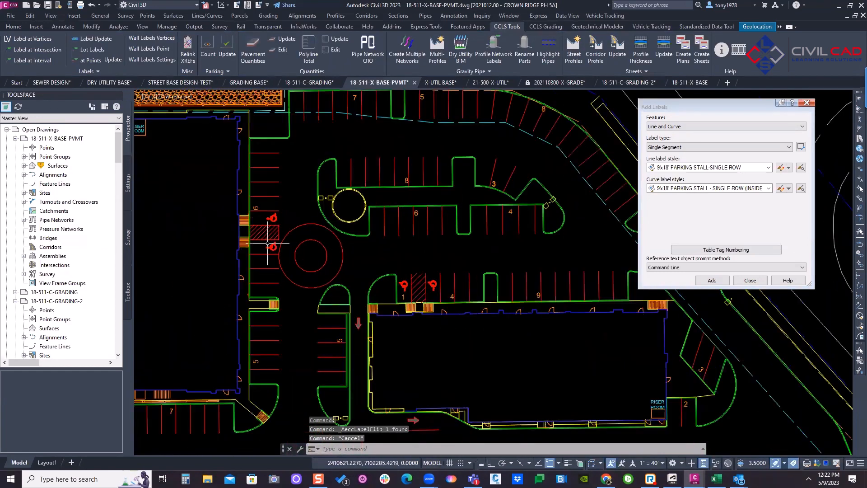
{"action": "scroll", "coordinate": [442, 297], "scroll_direction": "up", "scroll_amount": 8}
{"action": "left_click", "coordinate": [486, 330]}
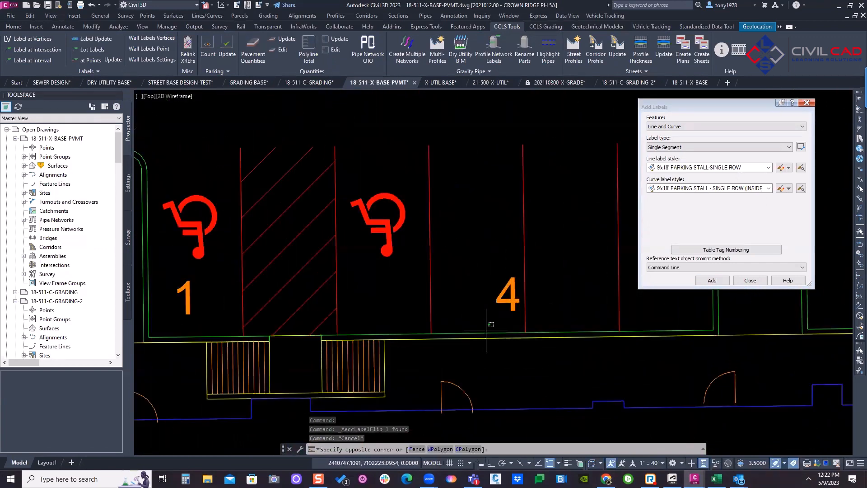
{"action": "left_click", "coordinate": [486, 332]}
{"action": "left_click", "coordinate": [508, 334]}
{"action": "left_click", "coordinate": [289, 336]}
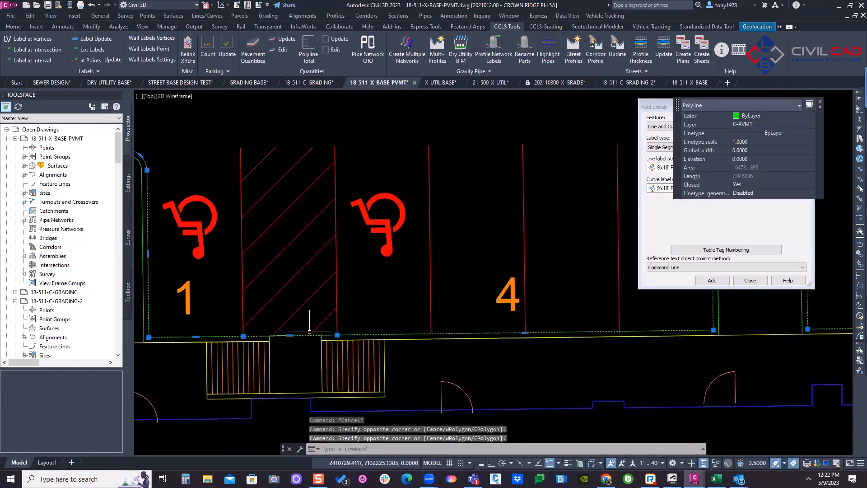
{"action": "scroll", "coordinate": [422, 262], "scroll_direction": "down", "scroll_amount": 8}
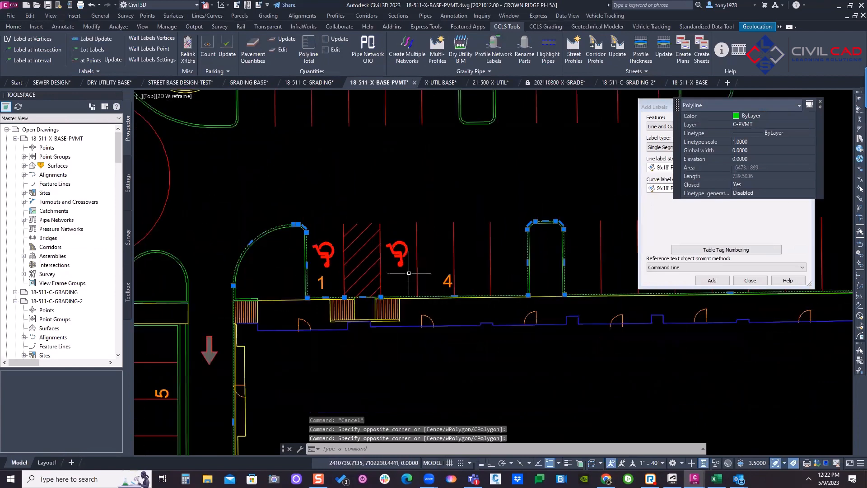
{"action": "key", "text": "Escape"}
{"action": "middle_click_drag", "start_coordinate": [437, 262], "coordinate": [434, 225]}
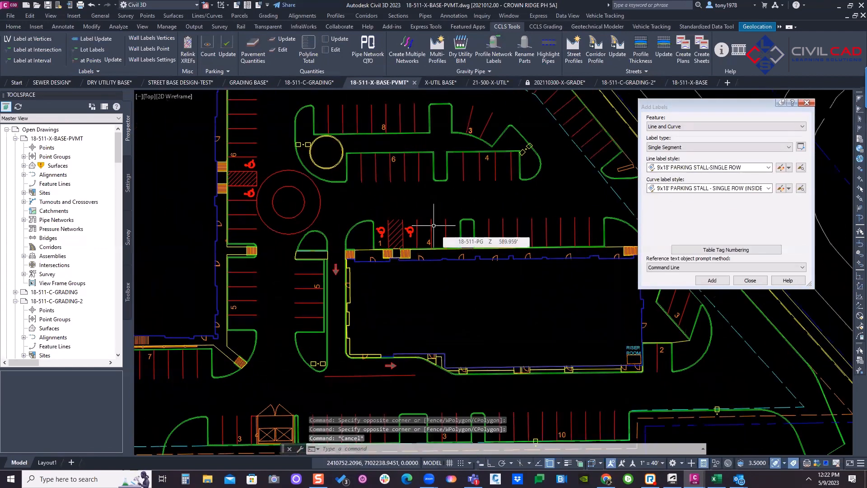
Close the Add Labels dialog and cancel the pending parking count command
{"action": "scroll", "coordinate": [394, 238], "scroll_direction": "down", "scroll_amount": 7}
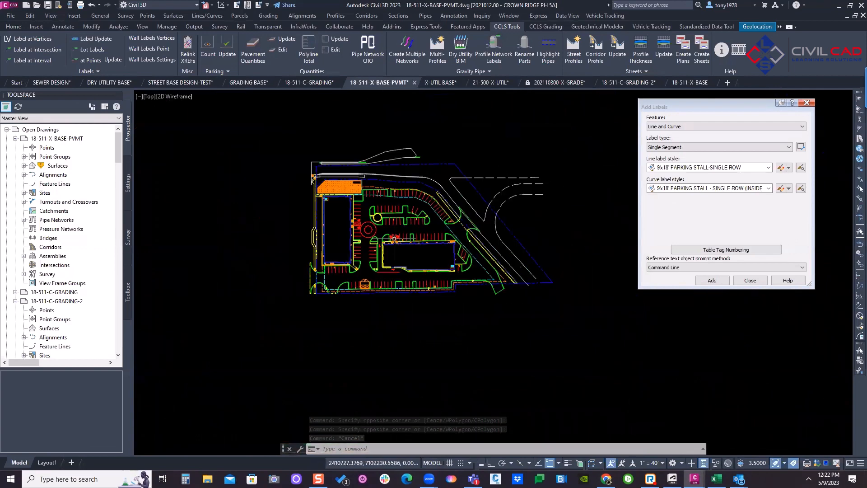
{"action": "scroll", "coordinate": [394, 238], "scroll_direction": "up", "scroll_amount": 2}
{"action": "middle_click_drag", "start_coordinate": [377, 229], "coordinate": [396, 236]}
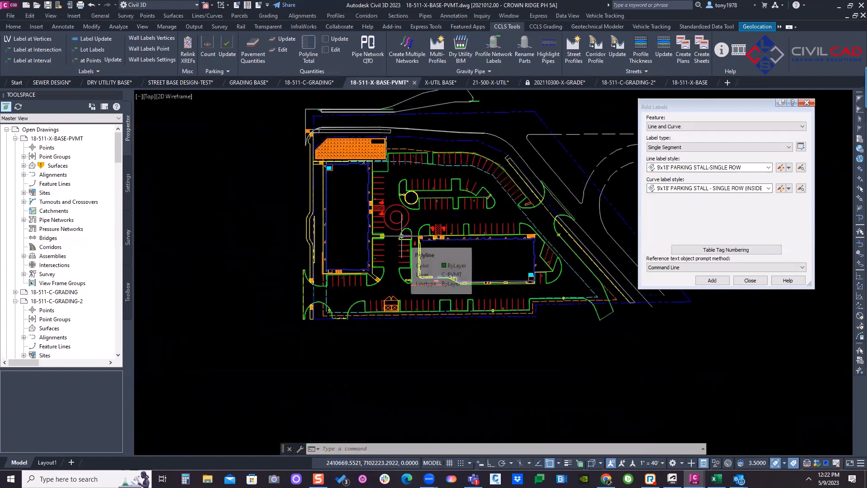
{"action": "left_click", "coordinate": [208, 50]}
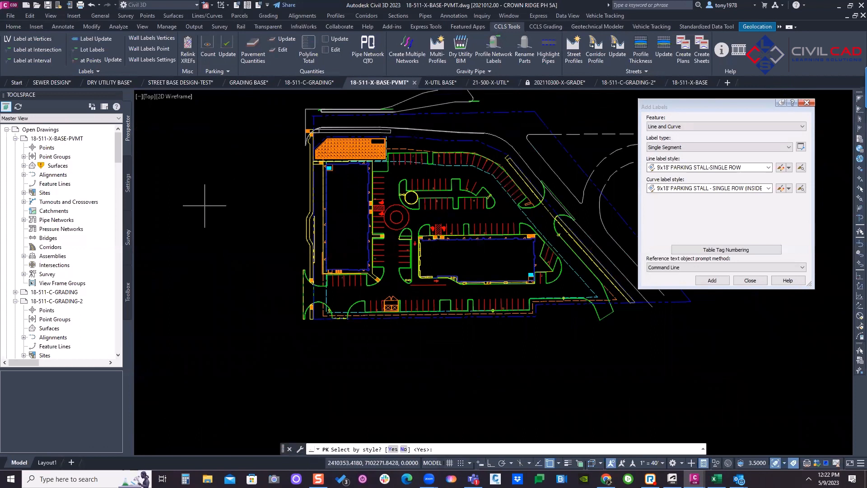
{"action": "left_click", "coordinate": [807, 102]}
{"action": "key", "text": "Escape"}
{"action": "key", "text": "Escape"}
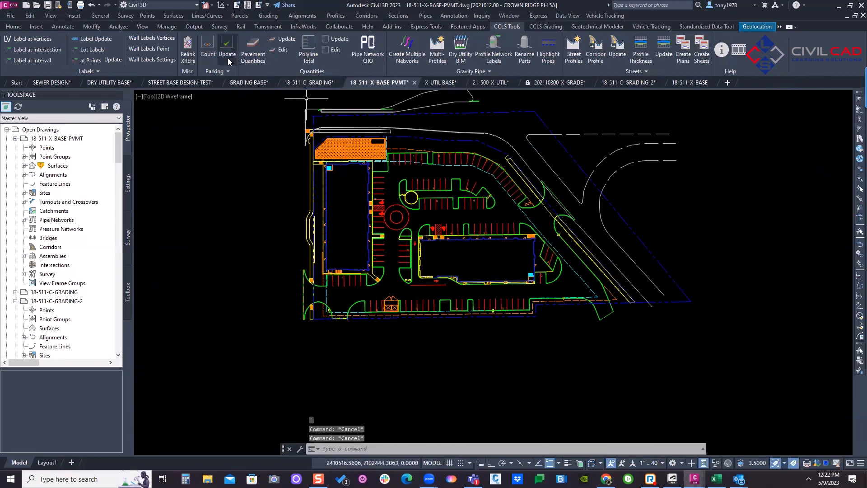
Count the parking by style using the preselected parking stall line and curve label styles, and place the Parking Count table west of the site
{"action": "left_click", "coordinate": [208, 45]}
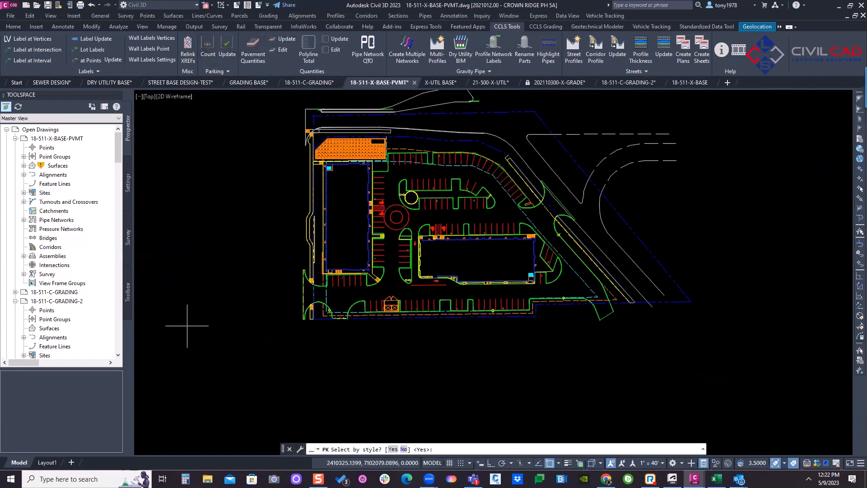
{"action": "type", "text": "Y"}
{"action": "key", "text": "Return"}
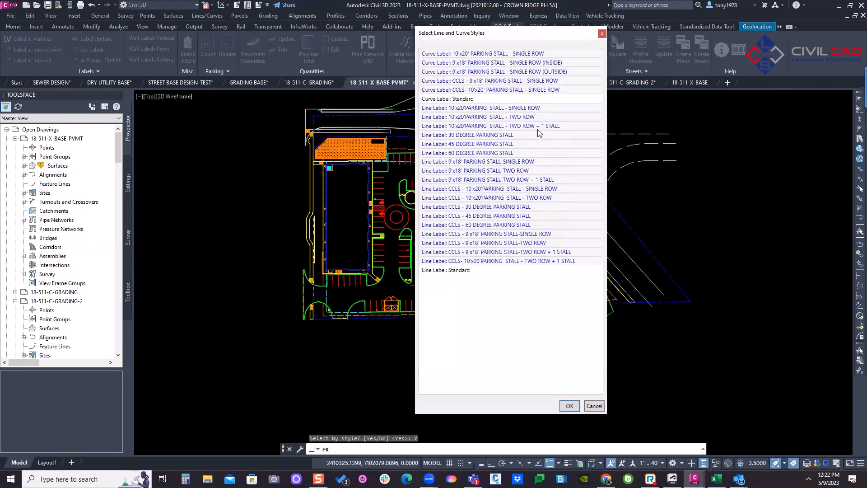
{"action": "left_click", "coordinate": [570, 406]}
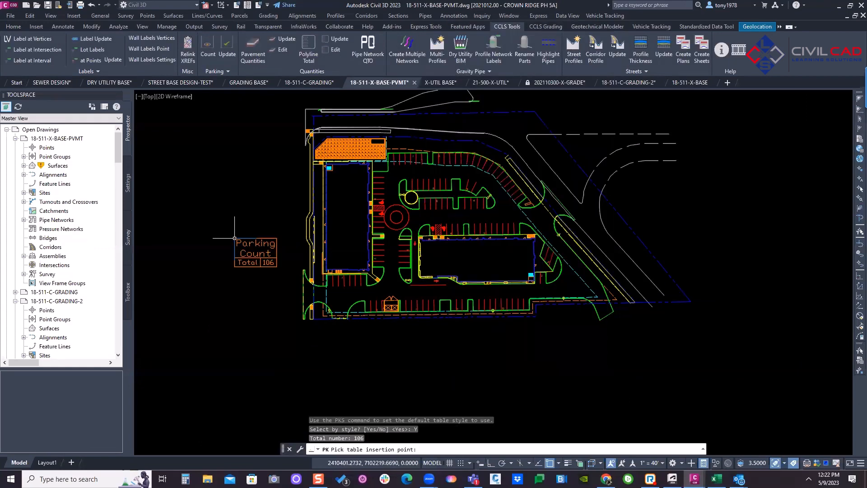
{"action": "left_click", "coordinate": [232, 237]}
{"action": "scroll", "coordinate": [284, 241], "scroll_direction": "up", "scroll_amount": 6}
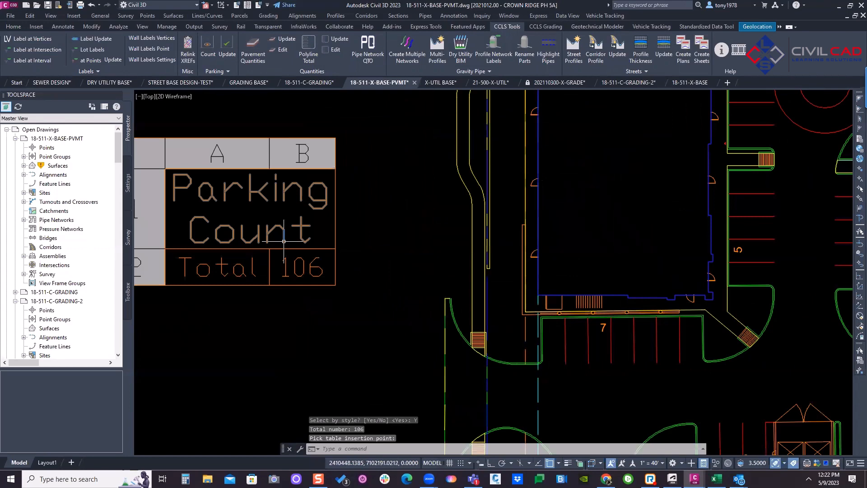
{"action": "scroll", "coordinate": [284, 241], "scroll_direction": "down", "scroll_amount": 4}
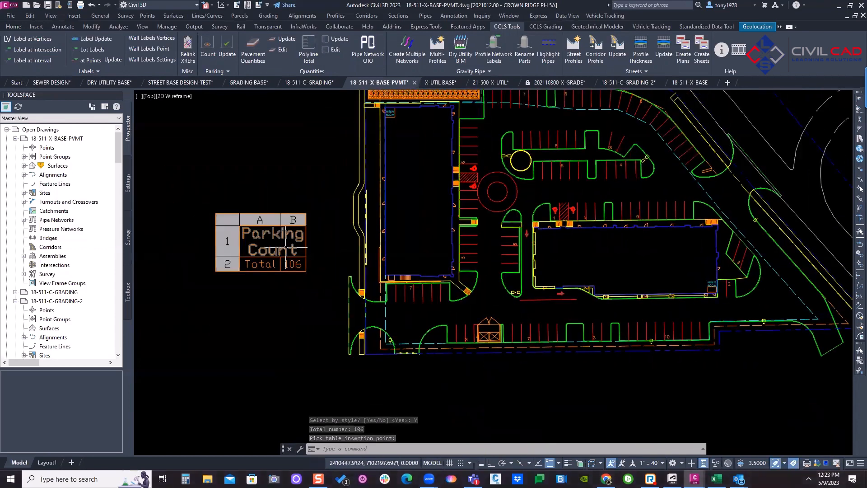
{"action": "key", "text": "Escape"}
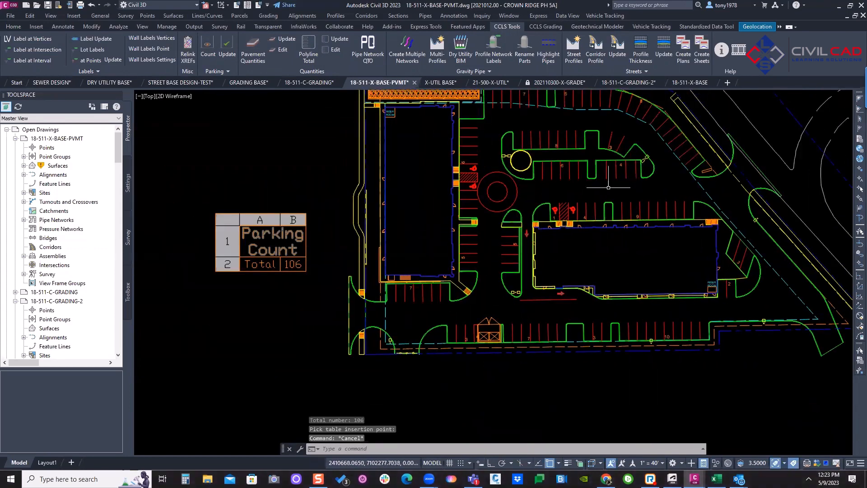
Delete the stall count labels 8 and 3 on the north side of the central parking island
{"action": "middle_click_drag", "start_coordinate": [609, 187], "coordinate": [570, 226]}
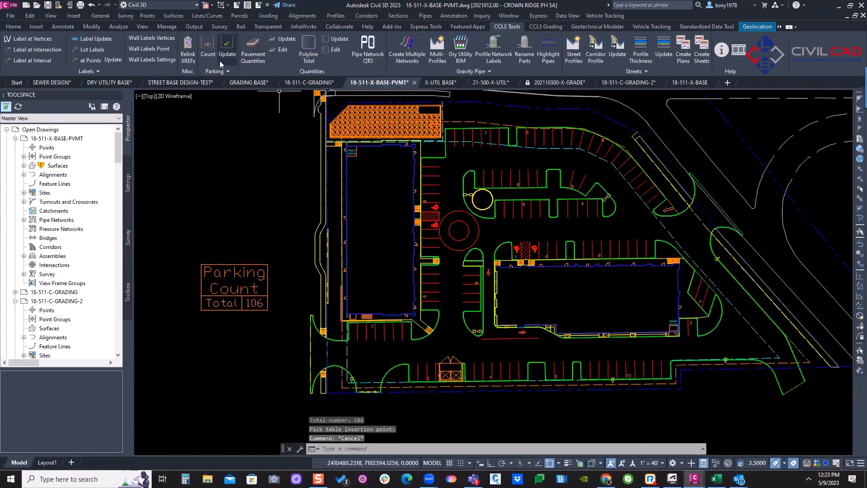
{"action": "key", "text": "Escape"}
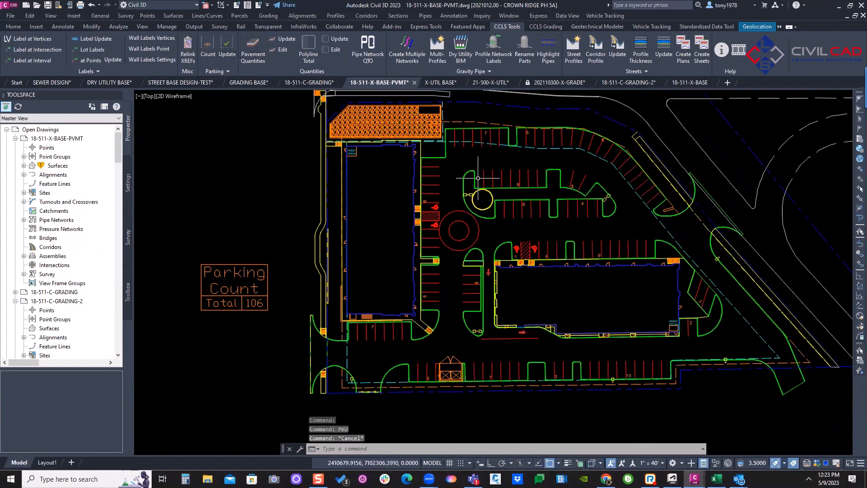
{"action": "scroll", "coordinate": [492, 131], "scroll_direction": "up", "scroll_amount": 6}
{"action": "left_click", "coordinate": [460, 190]}
{"action": "scroll", "coordinate": [651, 227], "scroll_direction": "down", "scroll_amount": 3}
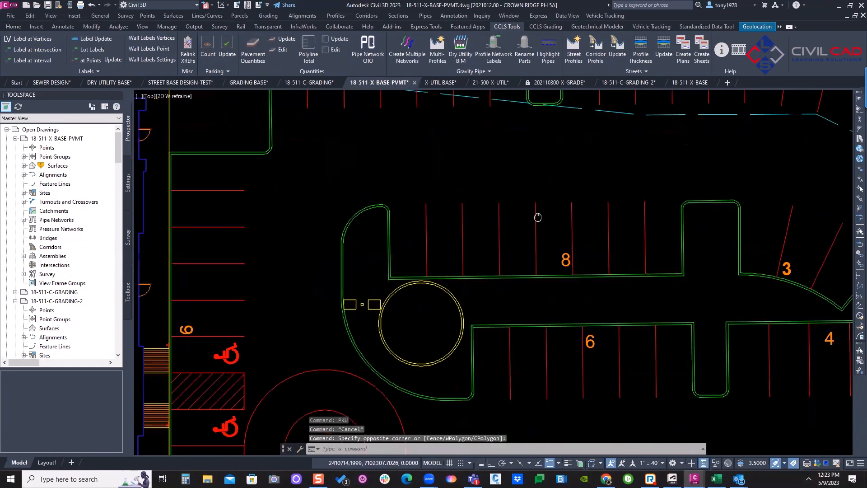
{"action": "left_click", "coordinate": [561, 246]}
{"action": "scroll", "coordinate": [557, 236], "scroll_direction": "up", "scroll_amount": 2}
{"action": "key", "text": "Delete"}
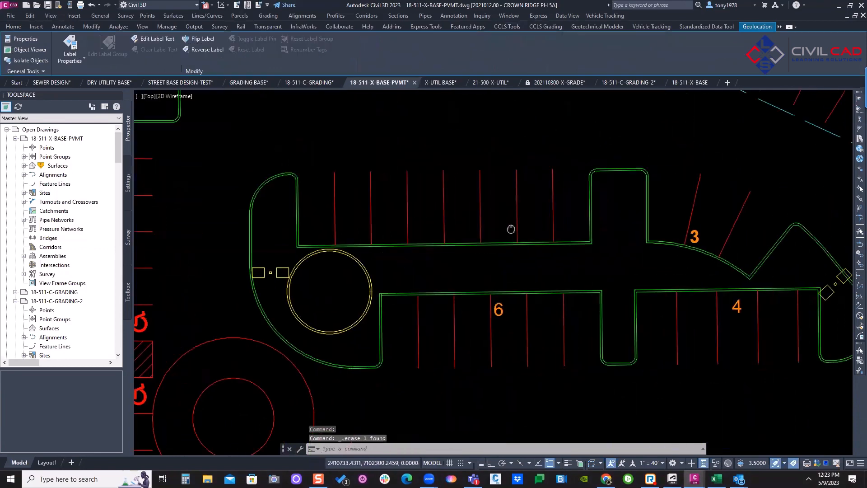
{"action": "left_click", "coordinate": [656, 229]}
{"action": "left_click", "coordinate": [644, 237]}
{"action": "key", "text": "Delete"}
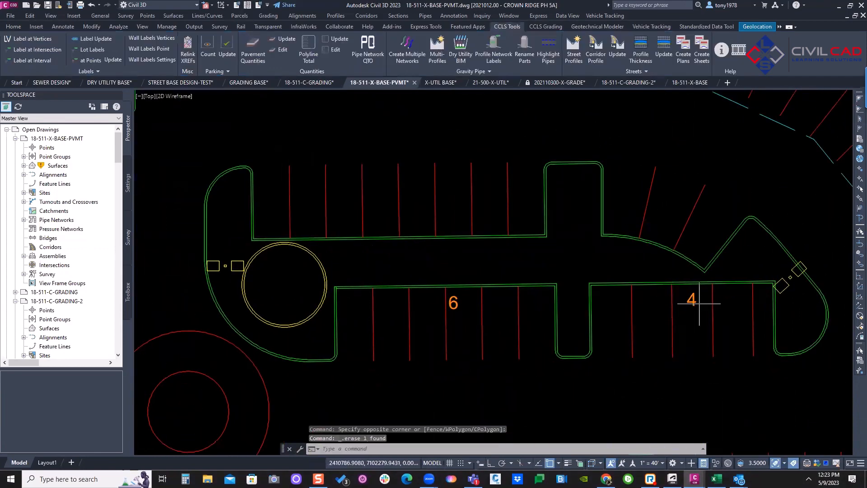
Delete the stall count labels 4 and 6 on the south side of the central parking island
{"action": "left_click", "coordinate": [701, 300]}
{"action": "left_click", "coordinate": [691, 290]}
{"action": "left_click", "coordinate": [463, 308]}
{"action": "key", "text": "Delete"}
{"action": "scroll", "coordinate": [450, 300], "scroll_direction": "down", "scroll_amount": 3}
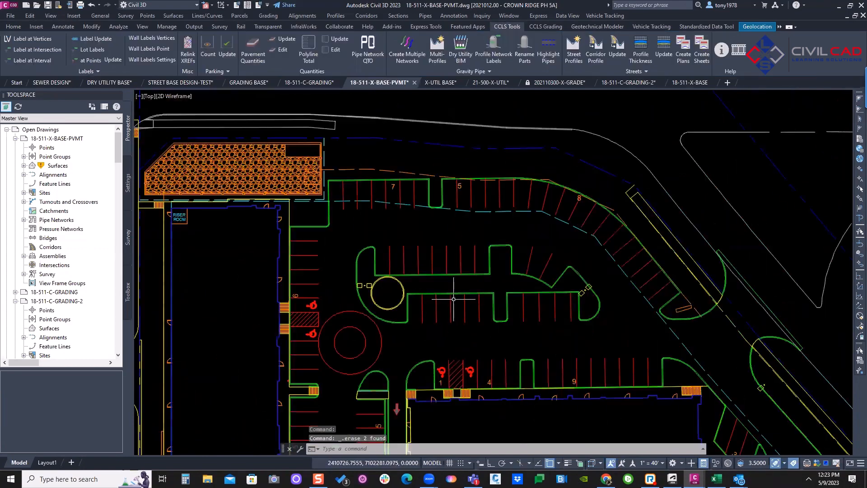
Run the PKU command to update the Parking Count table
{"action": "middle_click_drag", "start_coordinate": [181, 361], "coordinate": [325, 316]}
{"action": "scroll", "coordinate": [282, 351], "scroll_direction": "up", "scroll_amount": 1}
{"action": "type", "text": "PKU"}
{"action": "key", "text": "Return"}
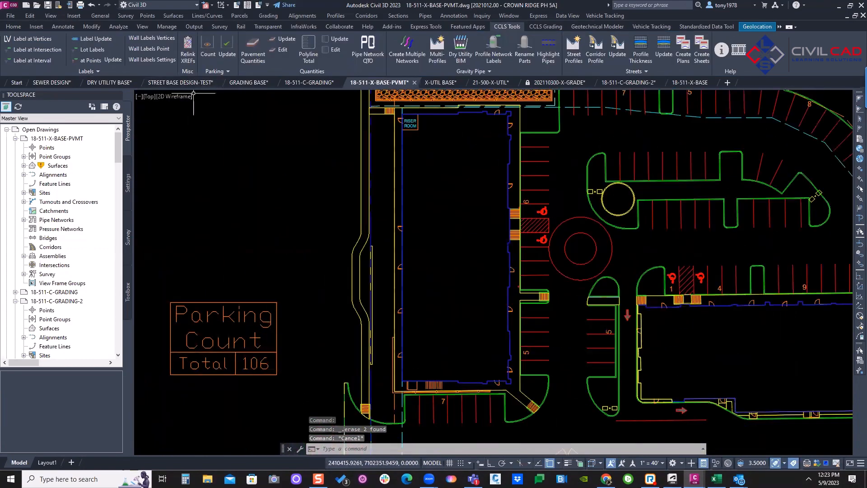
Delete the stall count label 1 beside the accessible stall along the north side of the right-hand building
{"action": "scroll", "coordinate": [240, 350], "scroll_direction": "down", "scroll_amount": 2}
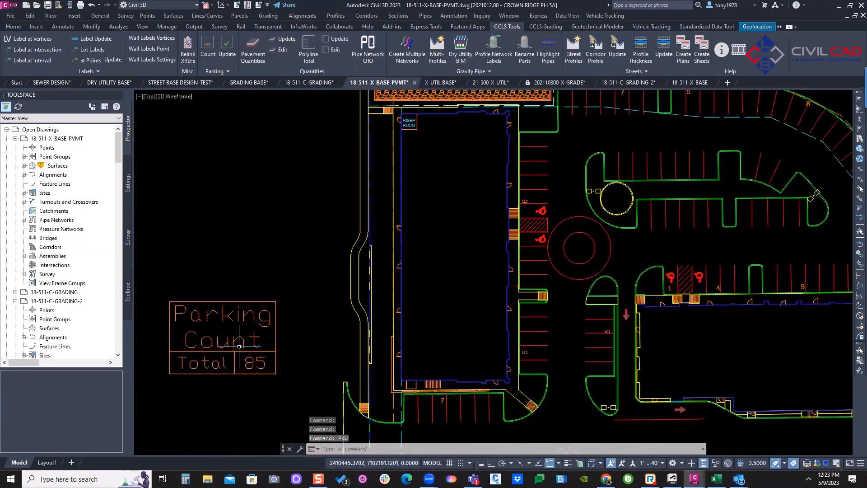
{"action": "mouse_move", "coordinate": [499, 253]}
{"action": "middle_mouse_down"}
{"action": "mouse_move", "coordinate": [455, 251]}
{"action": "mouse_move", "coordinate": [486, 190]}
{"action": "middle_mouse_up"}
{"action": "scroll", "coordinate": [442, 186], "scroll_direction": "up", "scroll_amount": 2}
{"action": "key", "text": "Escape"}
{"action": "scroll", "coordinate": [555, 342], "scroll_direction": "up", "scroll_amount": 2}
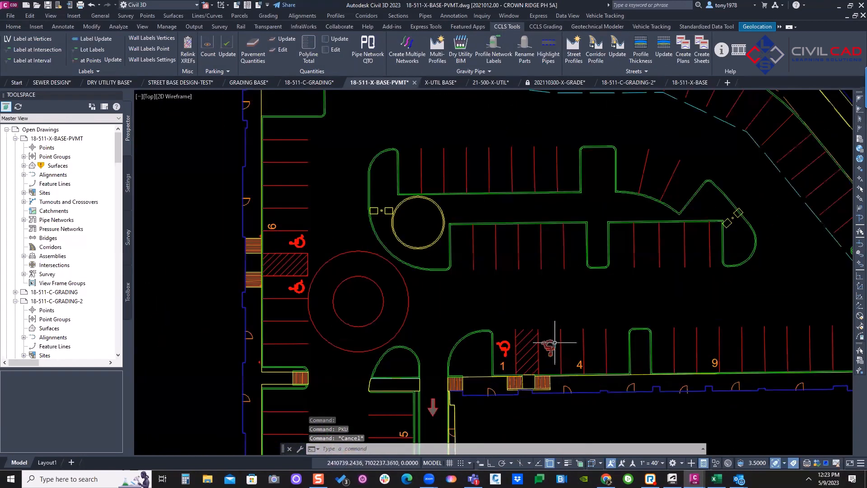
{"action": "middle_click_drag", "start_coordinate": [555, 342], "coordinate": [498, 288]}
{"action": "scroll", "coordinate": [522, 307], "scroll_direction": "up", "scroll_amount": 4}
{"action": "key", "text": "Escape"}
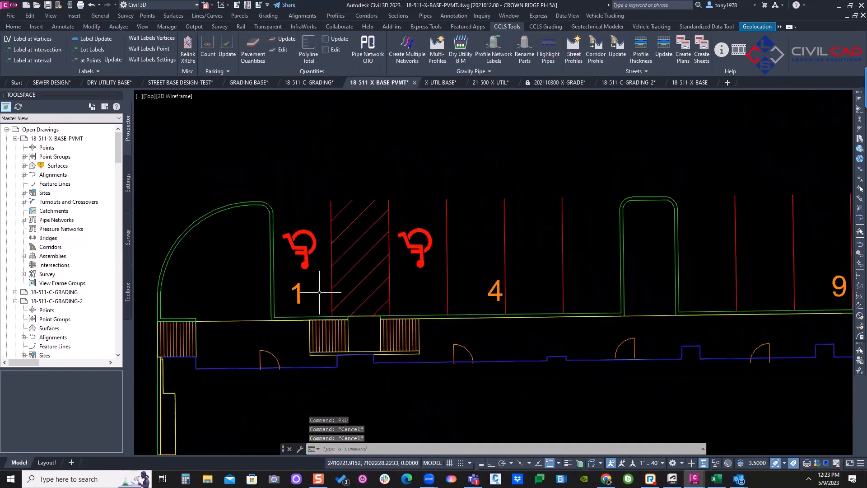
{"action": "left_click", "coordinate": [295, 298]}
{"action": "left_click", "coordinate": [342, 286]}
{"action": "key", "text": "Delete"}
Slide the stall count label 4 along the curb toward the accessible stalls
{"action": "left_click", "coordinate": [498, 288]}
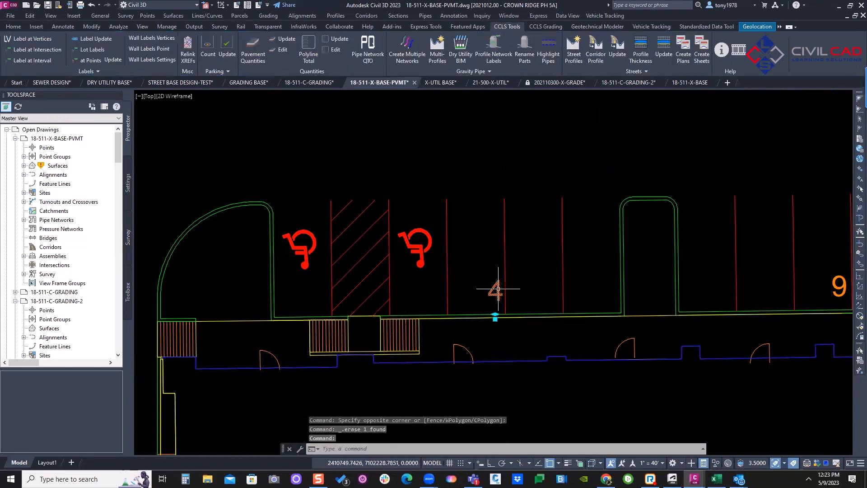
{"action": "left_click", "coordinate": [495, 316]}
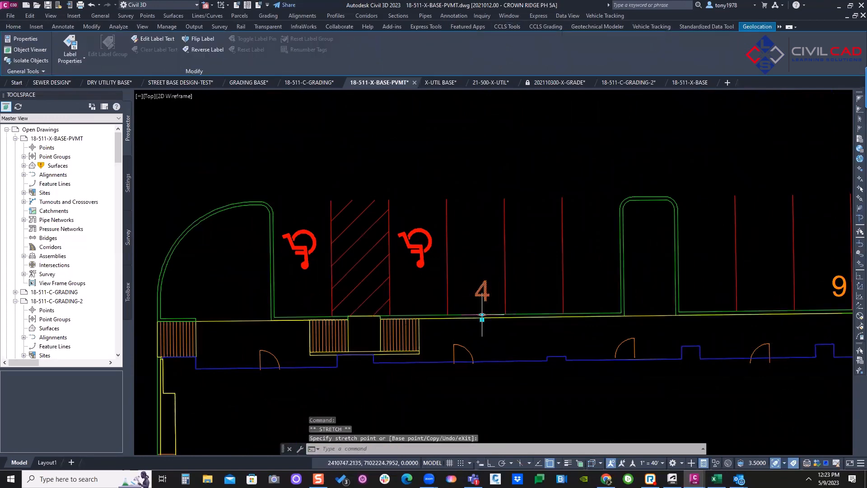
{"action": "key", "text": "Escape"}
Edit the label text of the 4 label beside the accessible stalls so that it shows a count of 5
{"action": "left_click", "coordinate": [480, 302]}
{"action": "left_click", "coordinate": [477, 295]}
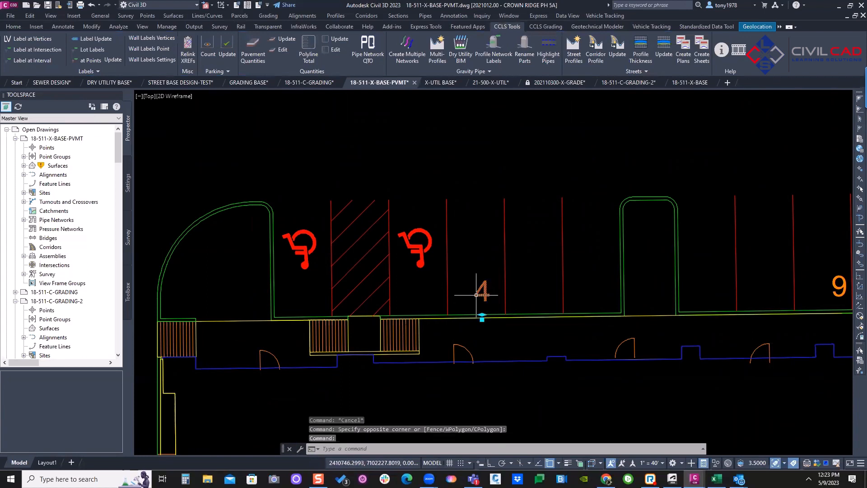
{"action": "right_click", "coordinate": [477, 295]}
{"action": "left_click", "coordinate": [495, 165]}
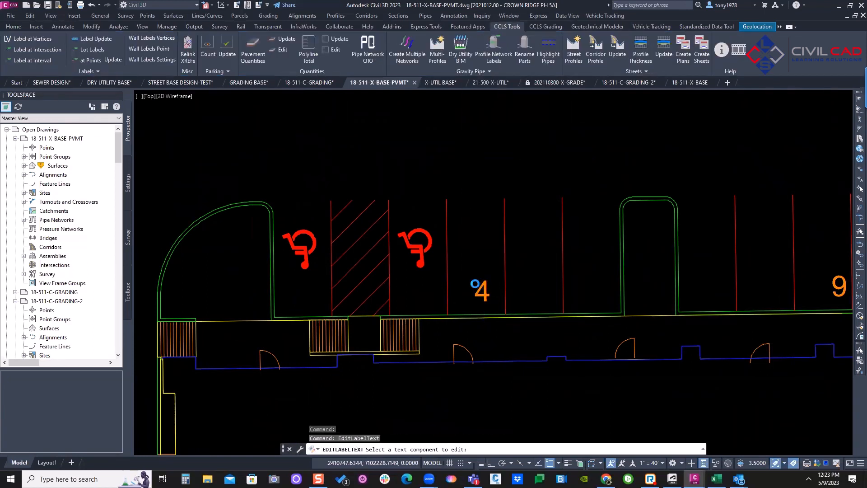
{"action": "left_click", "coordinate": [510, 231]}
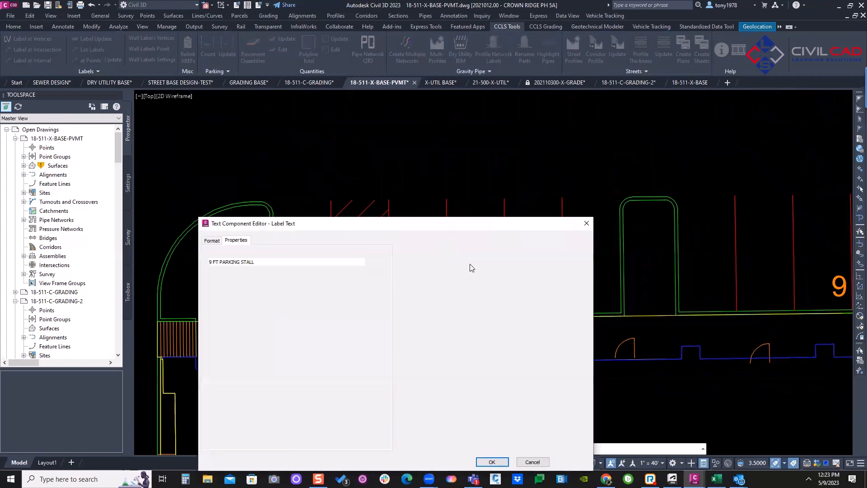
{"action": "left_click_drag", "start_coordinate": [506, 247], "coordinate": [380, 254]}
{"action": "key", "text": "Delete"}
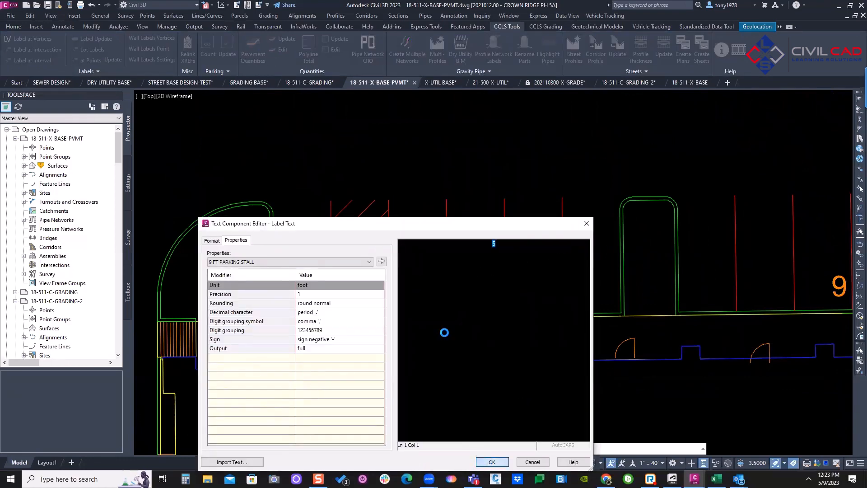
{"action": "scroll", "coordinate": [407, 236], "scroll_direction": "down", "scroll_amount": 10}
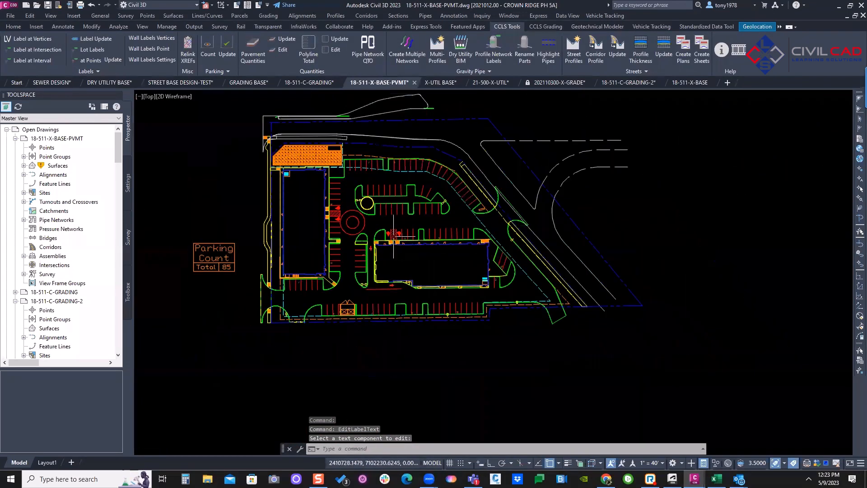
{"action": "scroll", "coordinate": [317, 264], "scroll_direction": "up", "scroll_amount": 3}
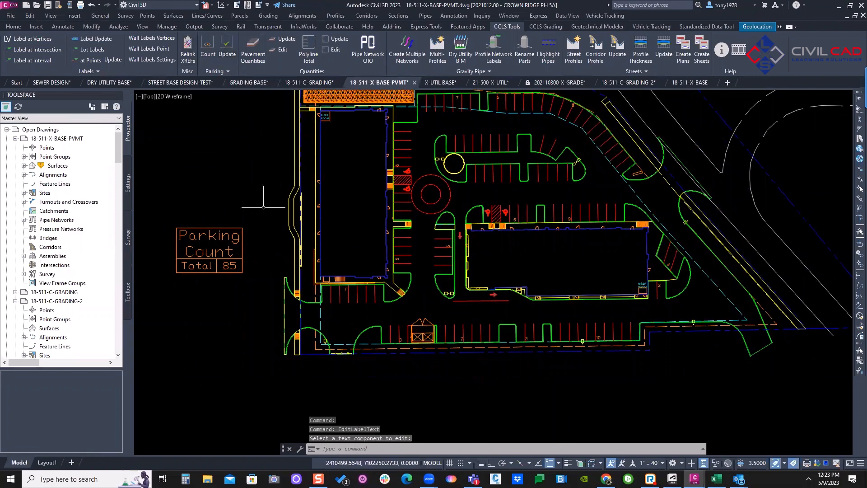
Edit the label text beside the accessible stalls again so that it shows a count of 3
{"action": "scroll", "coordinate": [535, 216], "scroll_direction": "up", "scroll_amount": 4}
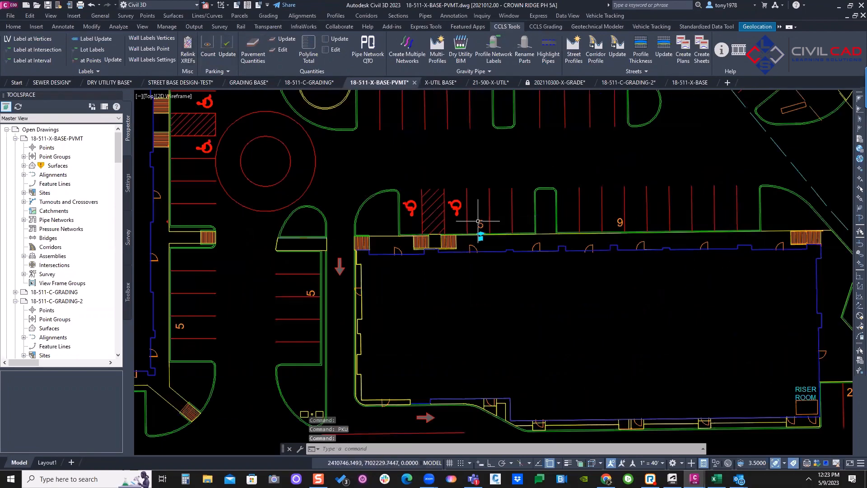
{"action": "right_click", "coordinate": [478, 221]}
{"action": "left_click", "coordinate": [506, 305]}
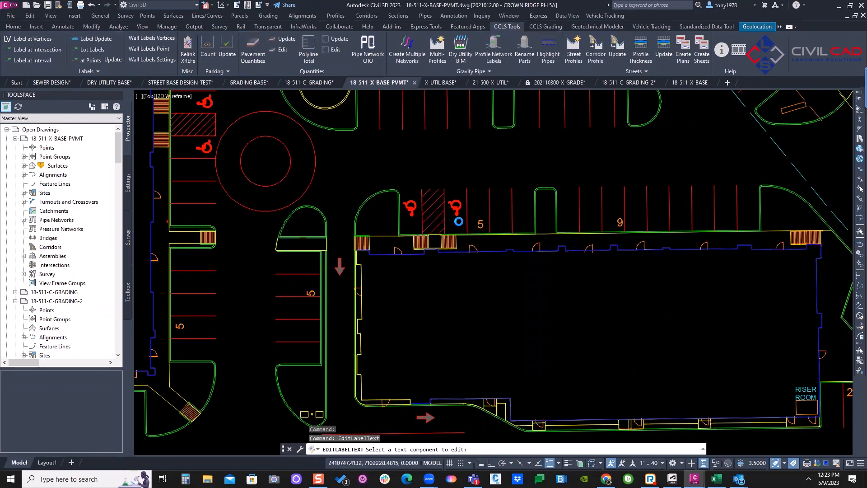
{"action": "left_click", "coordinate": [458, 221]}
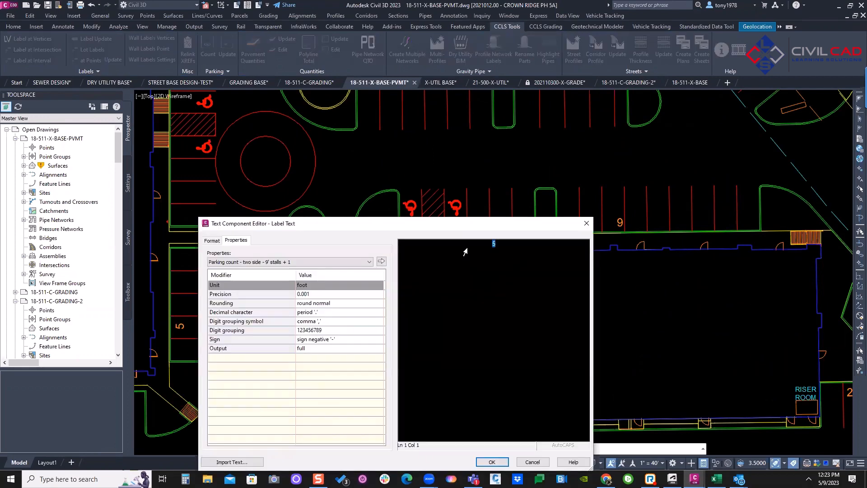
{"action": "left_click", "coordinate": [490, 462]}
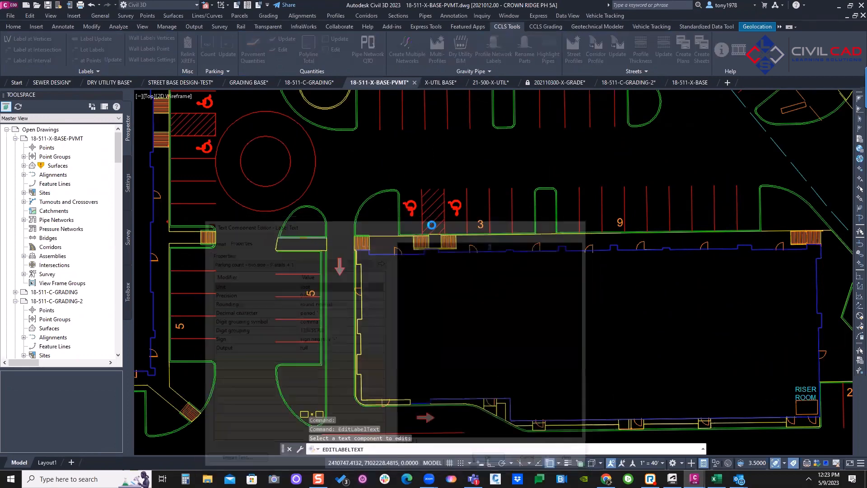
Run PKU to refresh the Parking Count table with the revised stall label
{"action": "scroll", "coordinate": [673, 199], "scroll_direction": "down", "scroll_amount": 5}
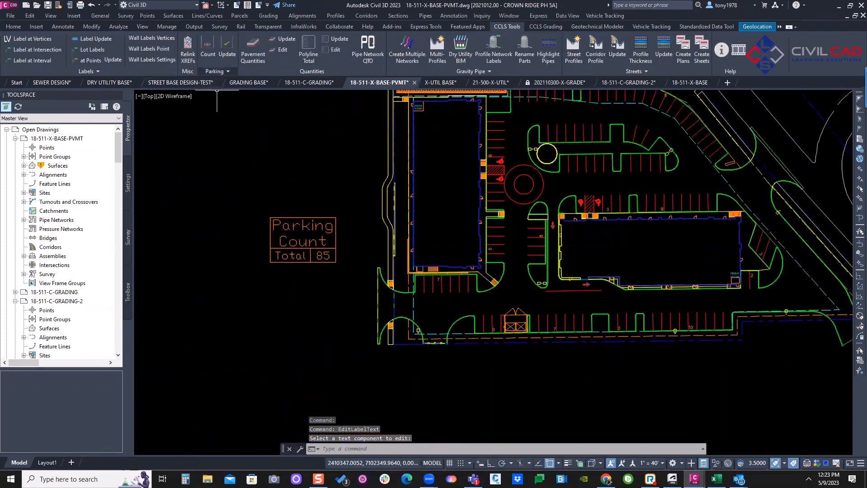
{"action": "key", "text": "Escape"}
{"action": "type", "text": "PKU"}
{"action": "key", "text": "Return"}
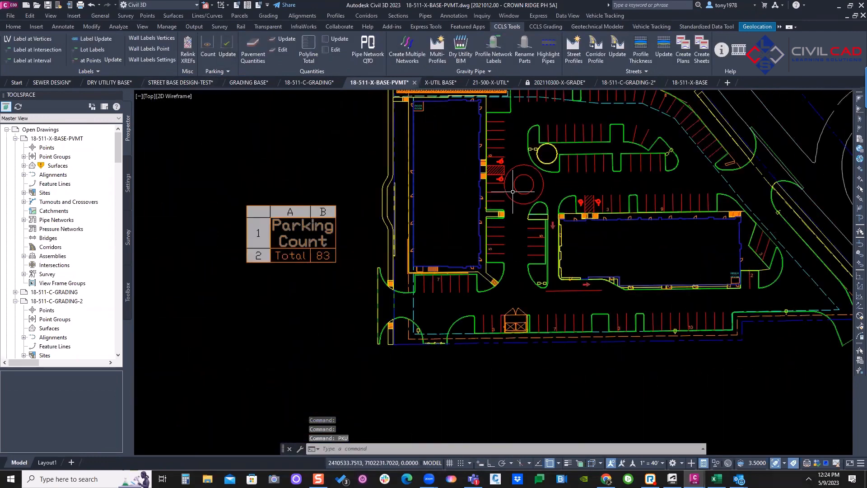
View the additional parking tools, including Import Parking Count Styles, without running any of them
{"action": "middle_click_drag", "start_coordinate": [524, 185], "coordinate": [450, 216]}
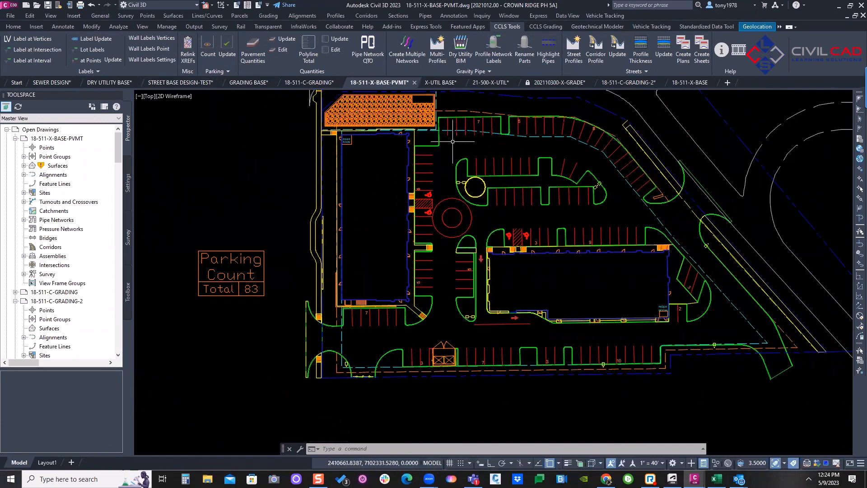
{"action": "mouse_move", "coordinate": [474, 219]}
{"action": "middle_mouse_down"}
{"action": "mouse_move", "coordinate": [446, 222]}
{"action": "mouse_move", "coordinate": [480, 232]}
{"action": "middle_mouse_up"}
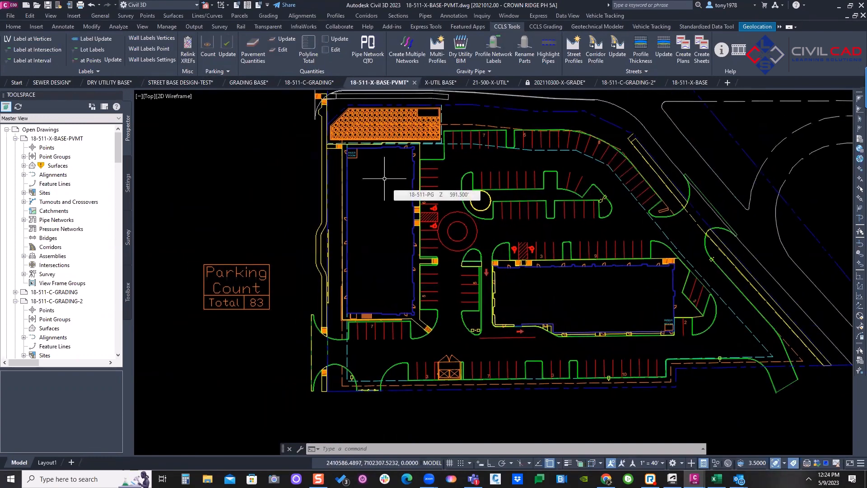
{"action": "left_click", "coordinate": [222, 74]}
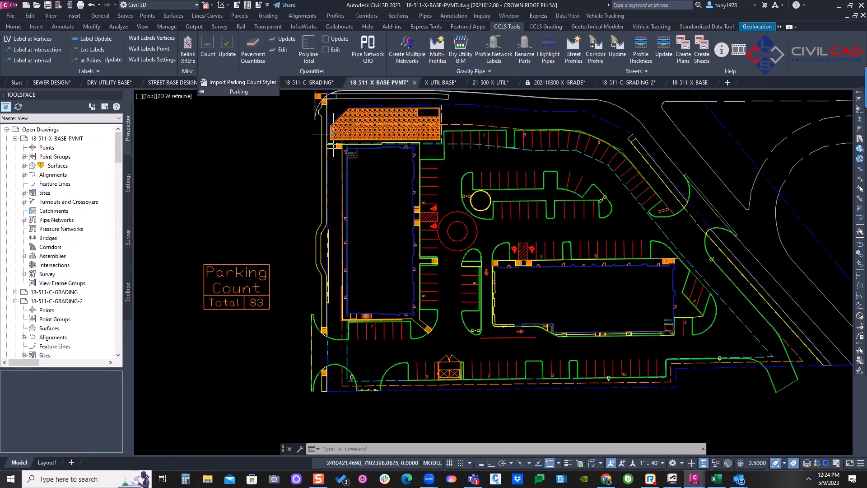
{"action": "scroll", "coordinate": [511, 173], "scroll_direction": "up", "scroll_amount": 2}
{"action": "key", "text": "Escape"}
Add a vertex to the C-PVMT polyline at a stall line within the row labelled 9, splitting that curb segment
{"action": "middle_click_drag", "start_coordinate": [540, 184], "coordinate": [471, 184]}
{"action": "middle_click_drag", "start_coordinate": [672, 291], "coordinate": [627, 238]}
{"action": "scroll", "coordinate": [556, 277], "scroll_direction": "up", "scroll_amount": 2}
{"action": "scroll", "coordinate": [557, 276], "scroll_direction": "down", "scroll_amount": 2}
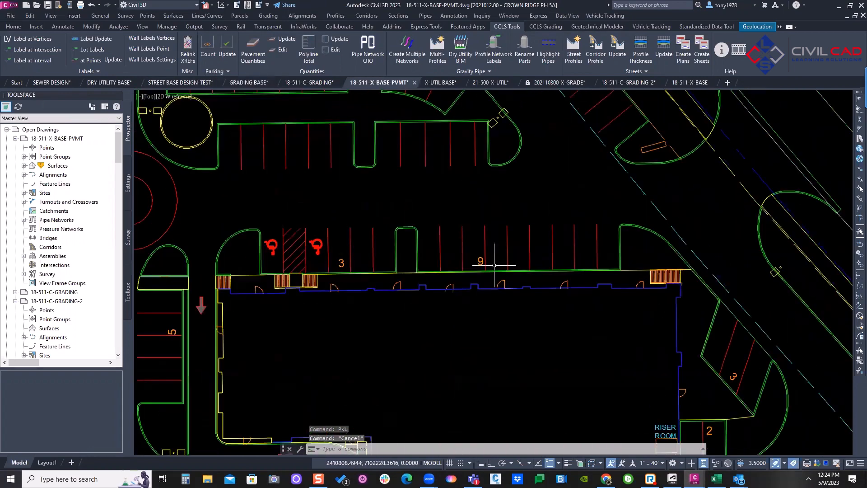
{"action": "scroll", "coordinate": [552, 243], "scroll_direction": "up", "scroll_amount": 6}
{"action": "left_click", "coordinate": [545, 202]}
{"action": "scroll", "coordinate": [508, 203], "scroll_direction": "down", "scroll_amount": 2}
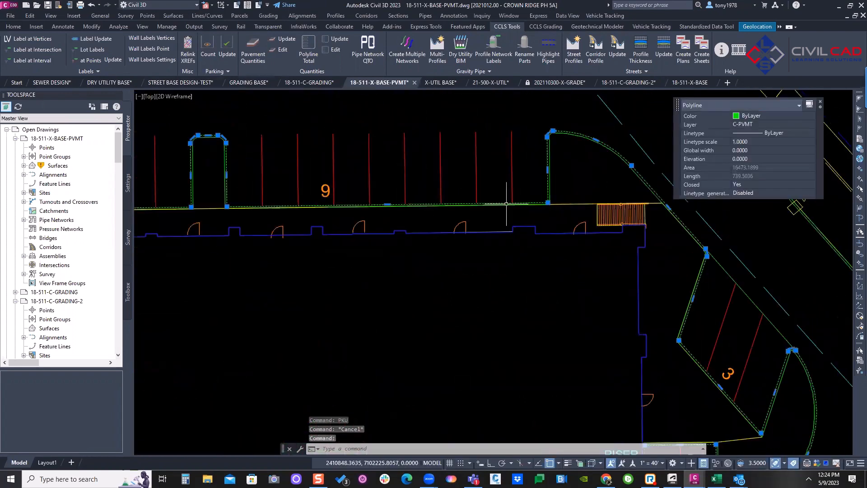
{"action": "middle_click_drag", "start_coordinate": [384, 205], "coordinate": [590, 240]}
{"action": "scroll", "coordinate": [584, 237], "scroll_direction": "up", "scroll_amount": 2}
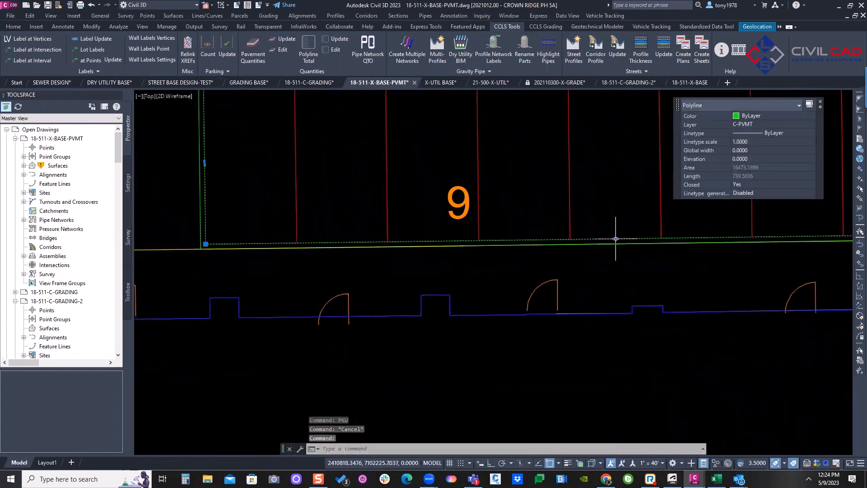
{"action": "mouse_move", "coordinate": [616, 238]}
{"action": "left_click", "coordinate": [641, 265]}
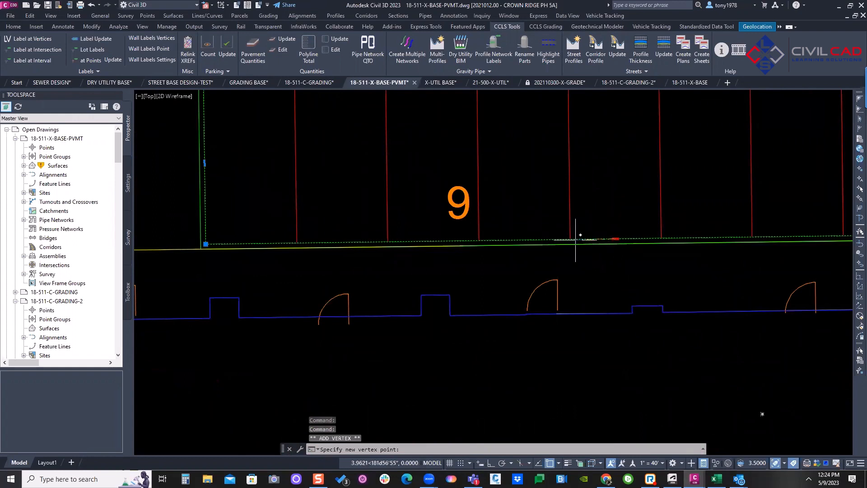
{"action": "key", "text": "Escape"}
{"action": "scroll", "coordinate": [501, 230], "scroll_direction": "down", "scroll_amount": 2}
{"action": "key", "text": "Escape"}
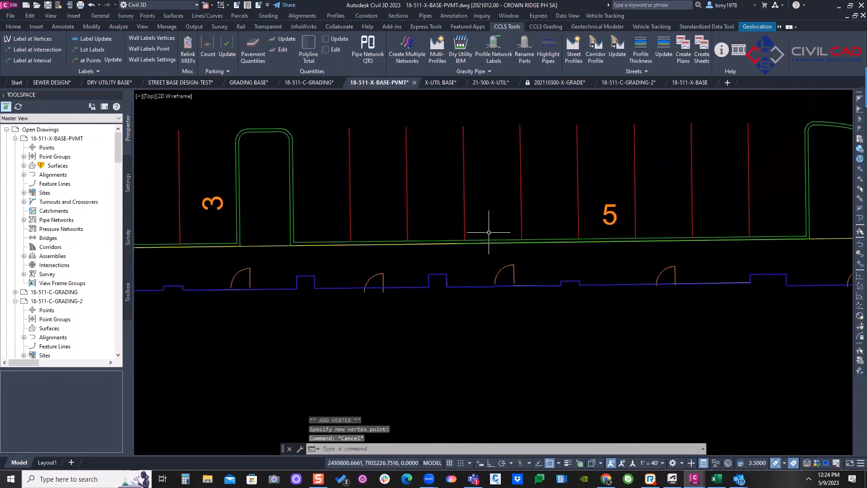
Add a single segment label to the unlabelled half of the split curb segment, showing its stall count
{"action": "left_click", "coordinate": [488, 239]}
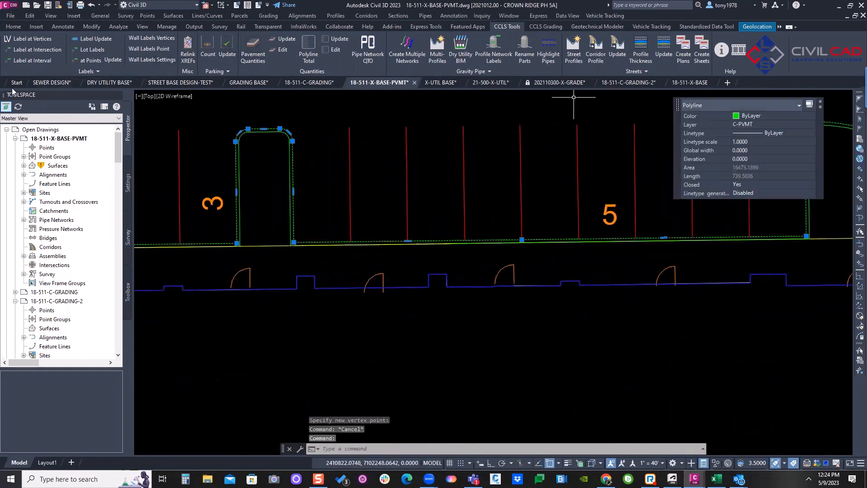
{"action": "left_click", "coordinate": [208, 15]}
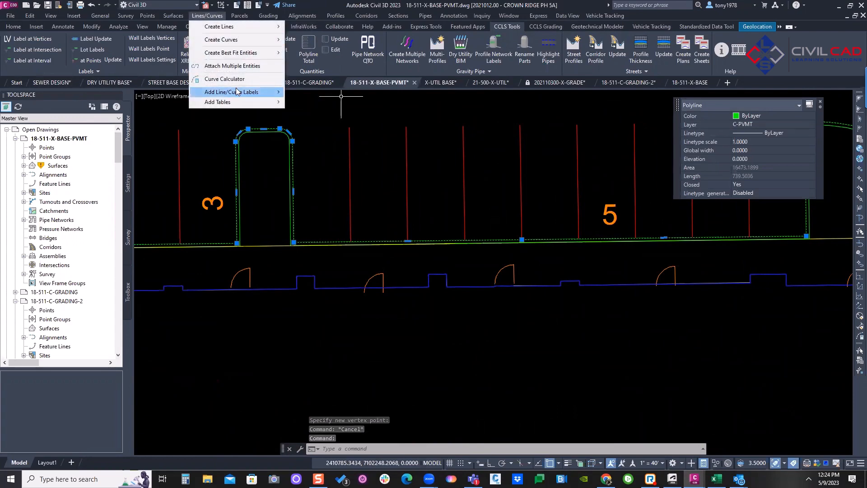
{"action": "mouse_move", "coordinate": [244, 91]}
{"action": "left_click", "coordinate": [317, 105]}
{"action": "scroll", "coordinate": [514, 271], "scroll_direction": "up", "scroll_amount": 1}
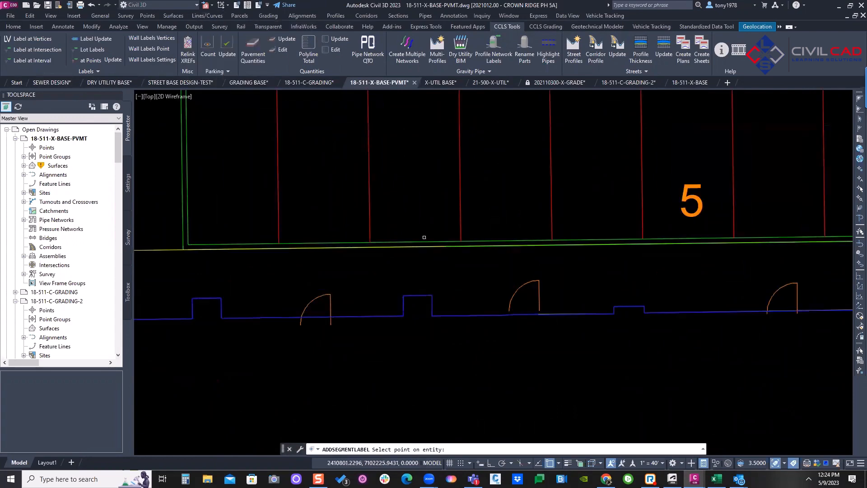
{"action": "scroll", "coordinate": [447, 235], "scroll_direction": "down", "scroll_amount": 1}
{"action": "scroll", "coordinate": [458, 212], "scroll_direction": "down", "scroll_amount": 1}
{"action": "key", "text": "Escape"}
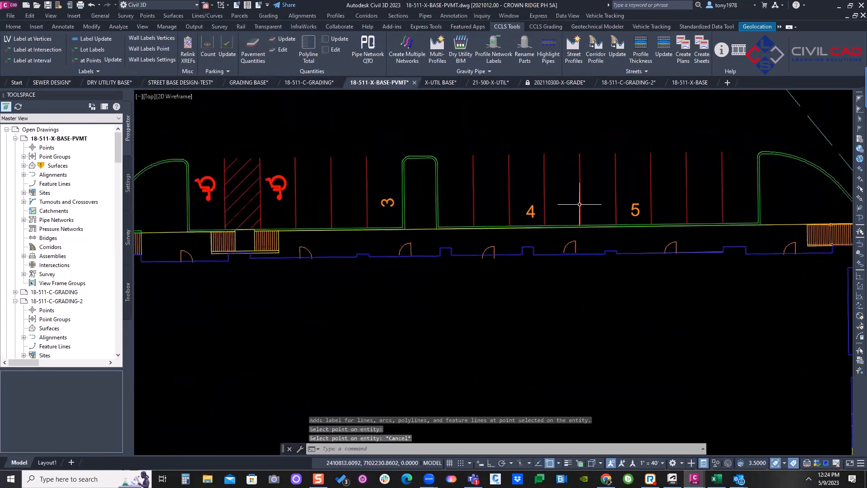
Select the pavement polyline around the right-hand building and examine its vertices and segments along the stall rows
{"action": "scroll", "coordinate": [594, 210], "scroll_direction": "up", "scroll_amount": 2}
{"action": "left_click", "coordinate": [598, 214]}
{"action": "left_click", "coordinate": [606, 203]}
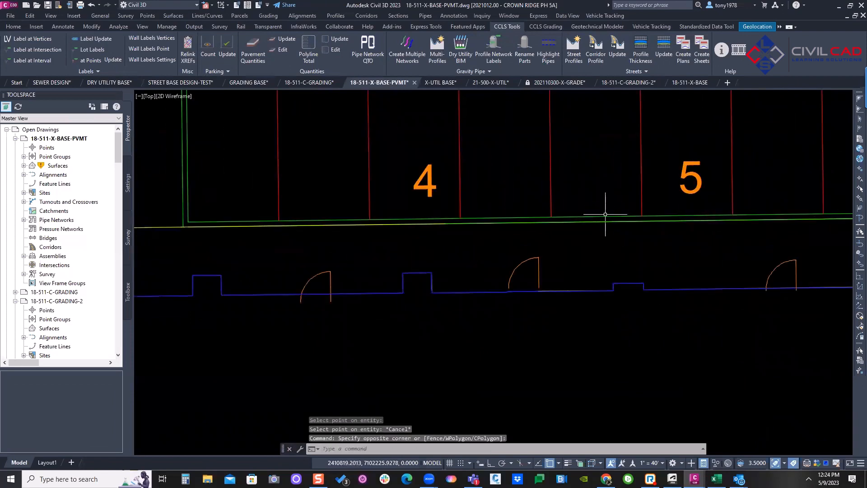
{"action": "left_click", "coordinate": [601, 216]}
{"action": "scroll", "coordinate": [574, 202], "scroll_direction": "down", "scroll_amount": 4}
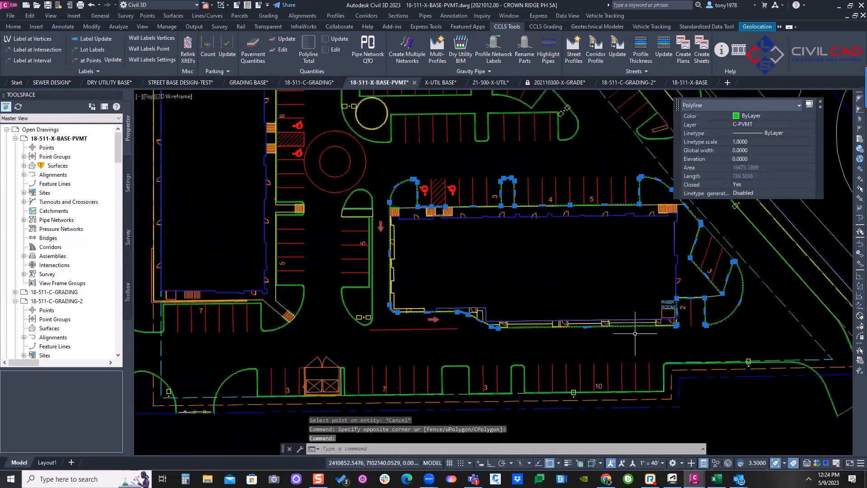
{"action": "middle_click_drag", "start_coordinate": [682, 258], "coordinate": [626, 267]}
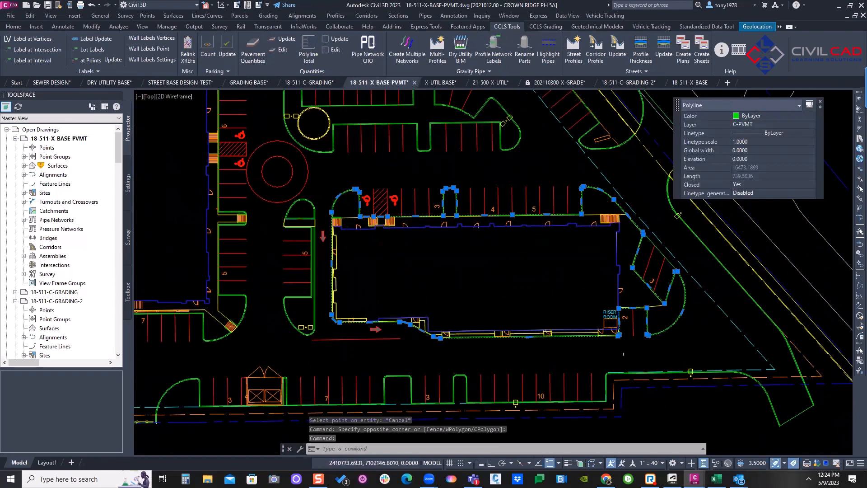
{"action": "scroll", "coordinate": [510, 228], "scroll_direction": "up", "scroll_amount": 2}
{"action": "key", "text": "Escape"}
{"action": "scroll", "coordinate": [354, 215], "scroll_direction": "up", "scroll_amount": 3}
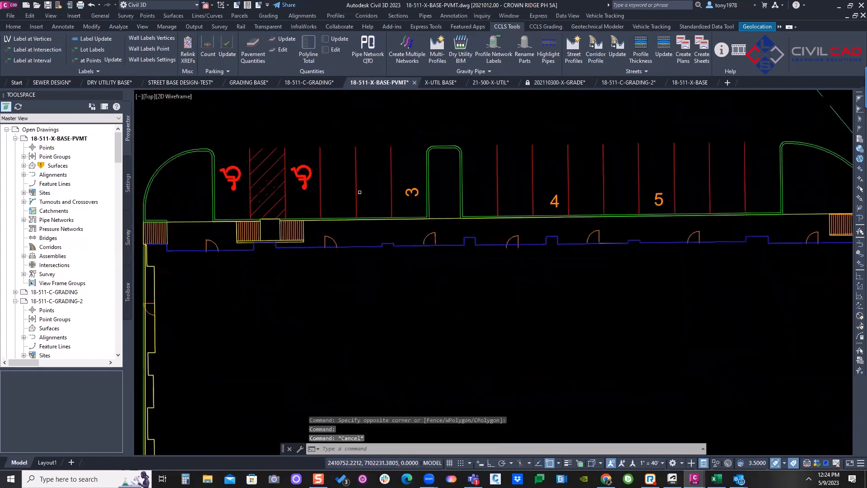
{"action": "left_click", "coordinate": [360, 233]}
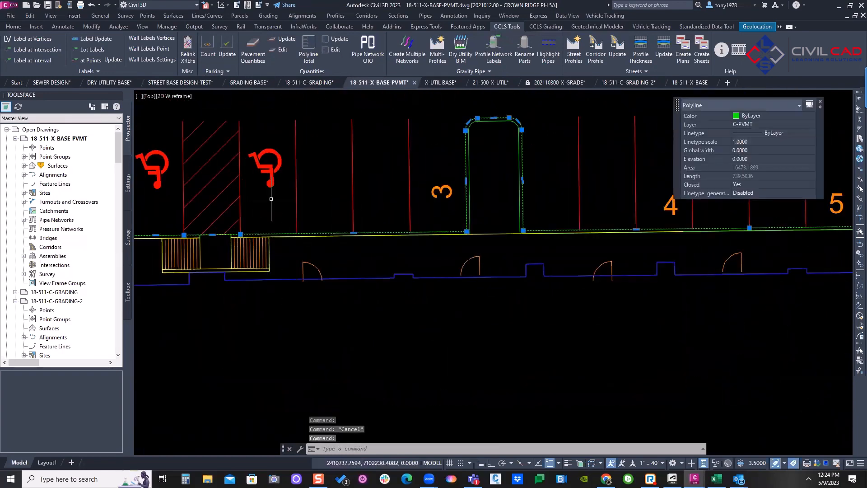
Try moving the stall count label 3 onto the curb segment across the narrow island, and return it to its original place
{"action": "scroll", "coordinate": [404, 214], "scroll_direction": "down", "scroll_amount": 2}
{"action": "middle_click_drag", "start_coordinate": [493, 202], "coordinate": [449, 229]}
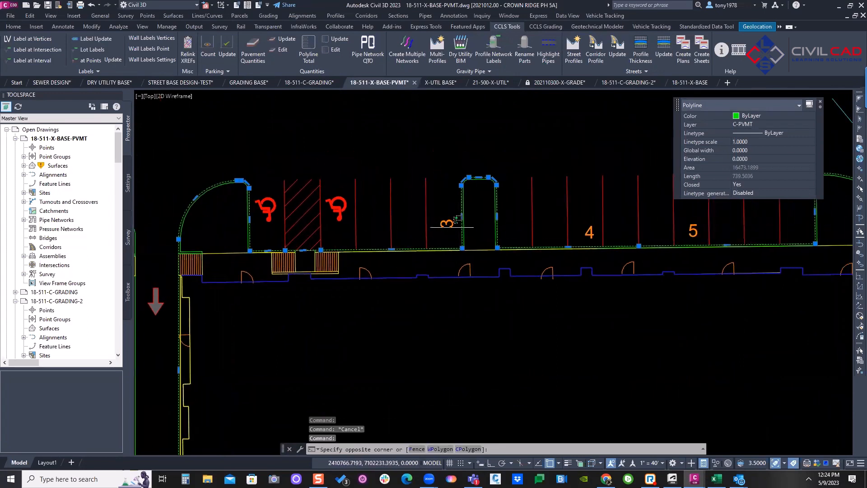
{"action": "left_click", "coordinate": [448, 221]}
{"action": "left_click", "coordinate": [466, 223]}
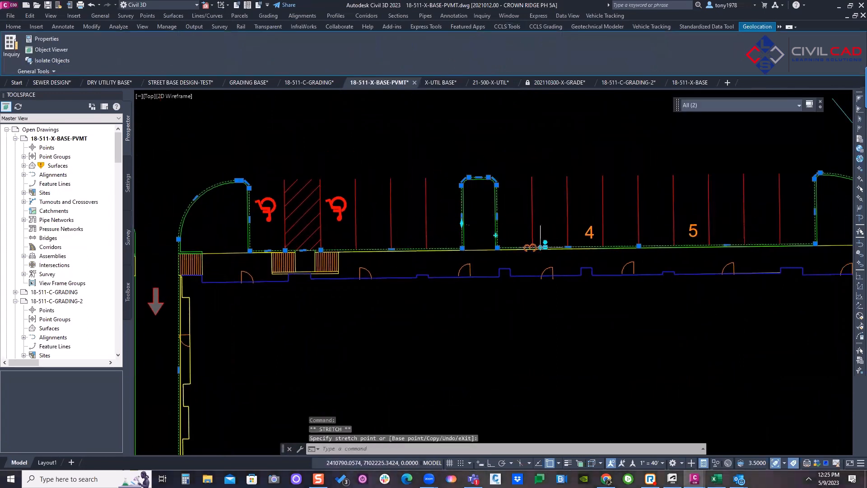
{"action": "left_click", "coordinate": [536, 225]}
{"action": "key", "text": "Escape"}
{"action": "key", "text": "Escape"}
{"action": "scroll", "coordinate": [529, 239], "scroll_direction": "up", "scroll_amount": 2}
{"action": "left_click", "coordinate": [525, 246]}
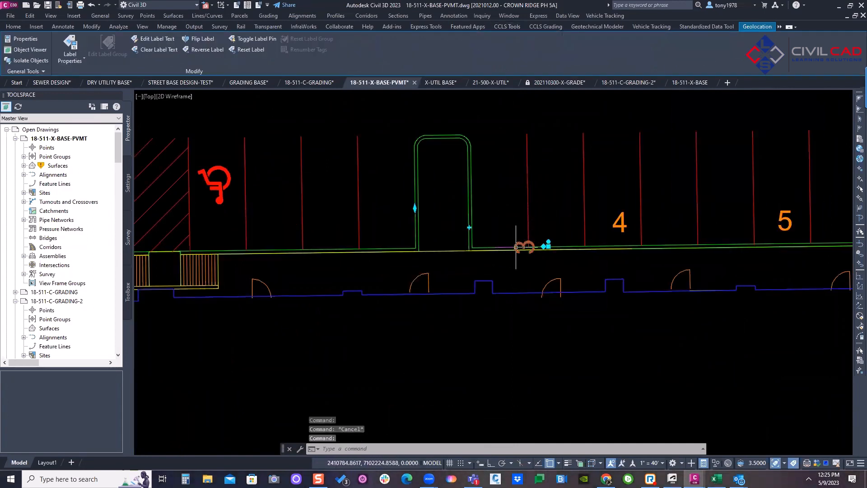
{"action": "left_click", "coordinate": [549, 242]}
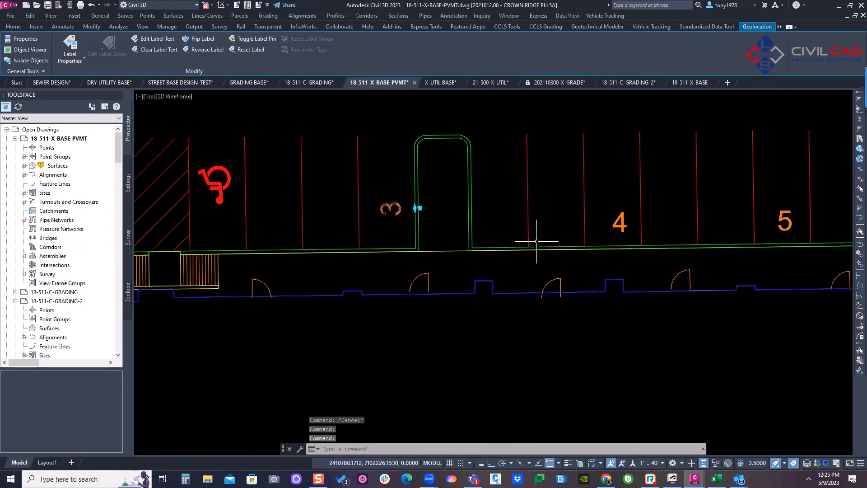
Try moving the stall count label 3 to the rounded end of the narrow island, and undo that move
{"action": "left_click", "coordinate": [417, 208]}
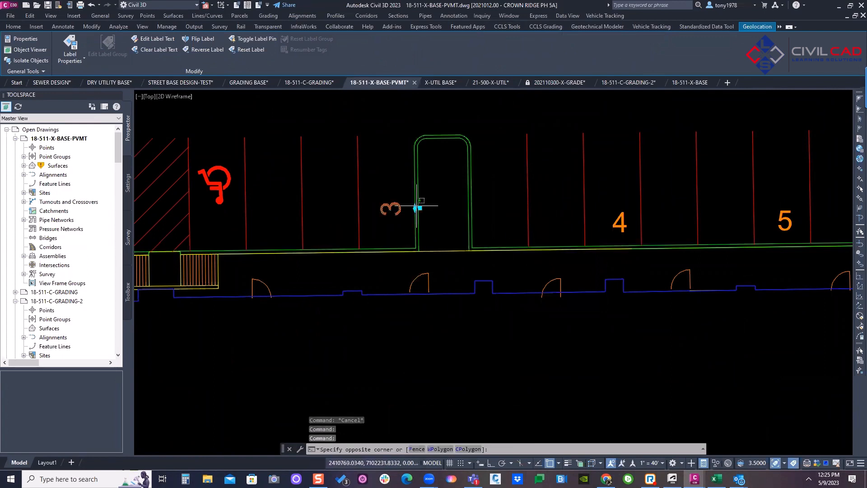
{"action": "left_click", "coordinate": [443, 132]}
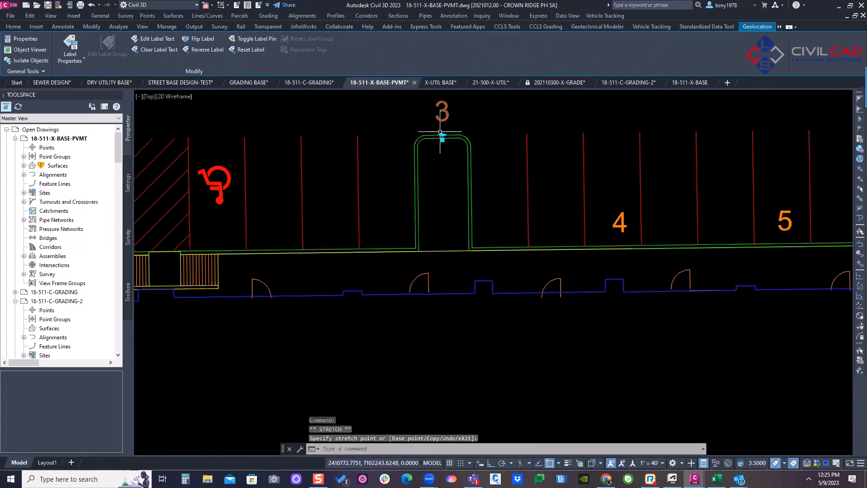
{"action": "key", "text": "ctrl+z"}
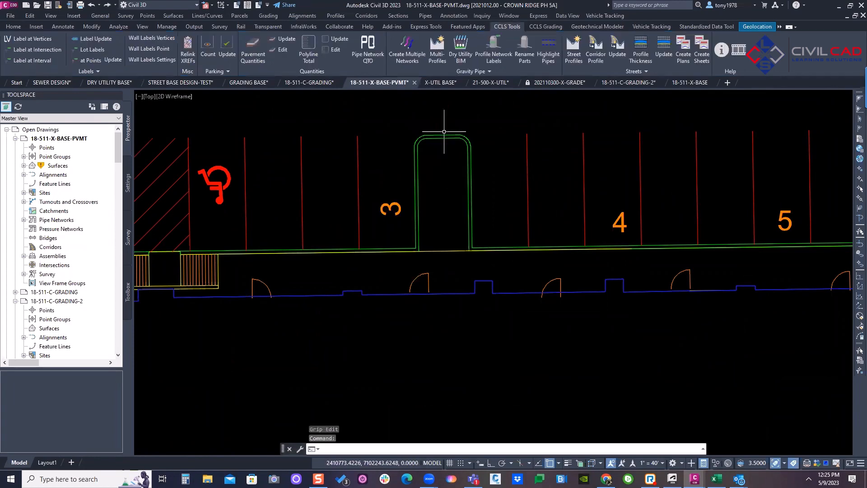
Inspect the Parking Count table's properties and view the additional parking tools without running any of them
{"action": "scroll", "coordinate": [444, 131], "scroll_direction": "down", "scroll_amount": 8}
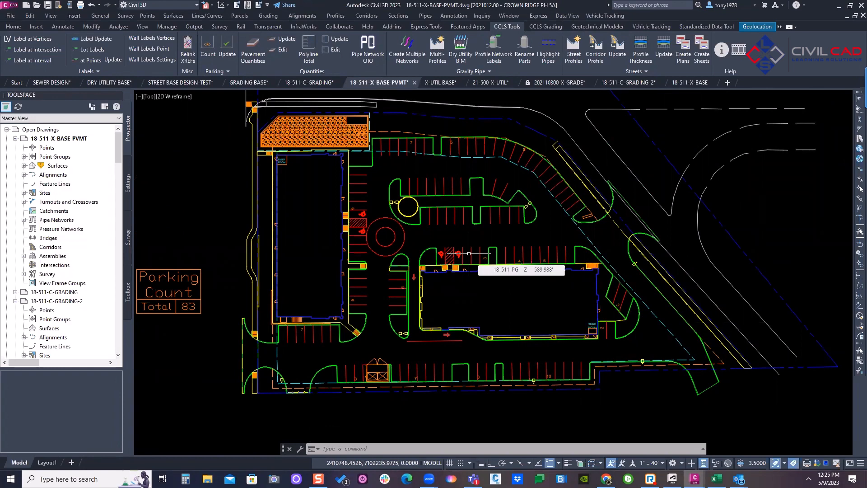
{"action": "scroll", "coordinate": [302, 342], "scroll_direction": "up", "scroll_amount": 2}
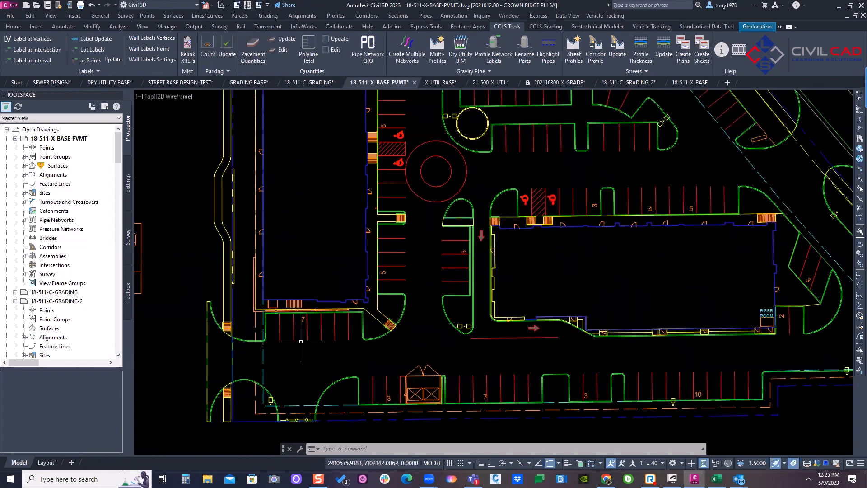
{"action": "middle_click_drag", "start_coordinate": [301, 342], "coordinate": [397, 242]}
{"action": "left_click", "coordinate": [367, 197]}
{"action": "left_click", "coordinate": [314, 256]}
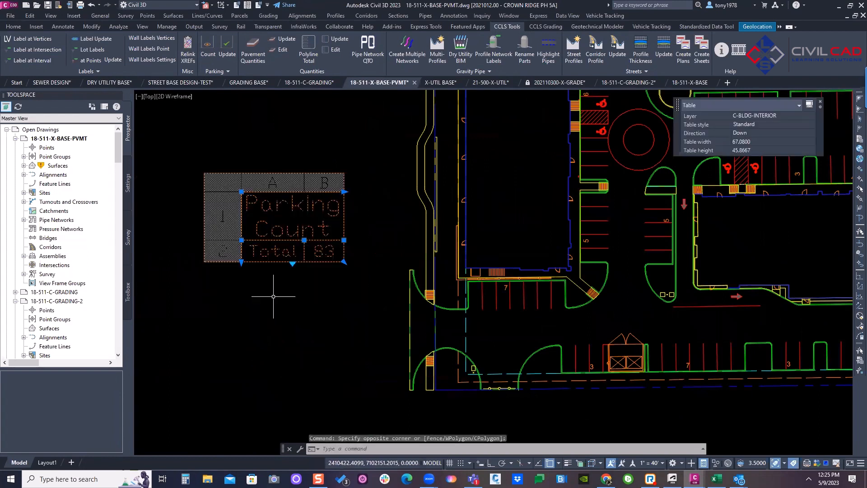
{"action": "key", "text": "Escape"}
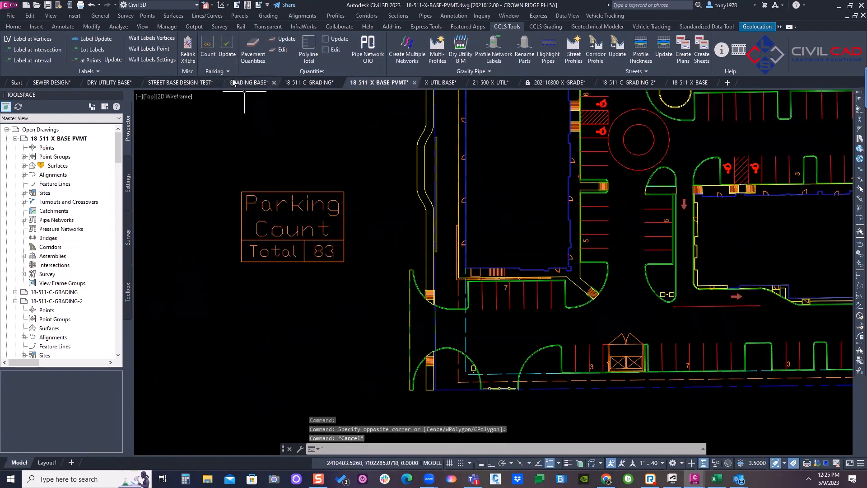
{"action": "left_click", "coordinate": [215, 71]}
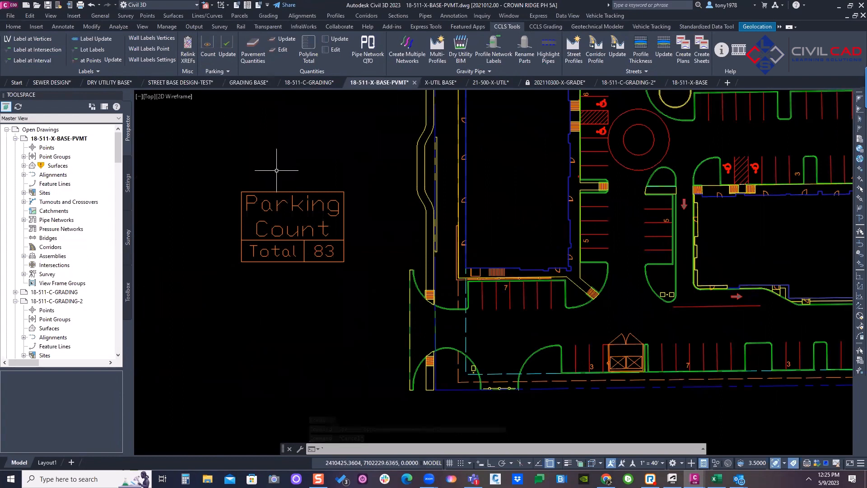
{"action": "left_click", "coordinate": [226, 72]}
{"action": "key", "text": "Escape"}
{"action": "key", "text": "Escape"}
{"action": "scroll", "coordinate": [271, 207], "scroll_direction": "down", "scroll_amount": 4}
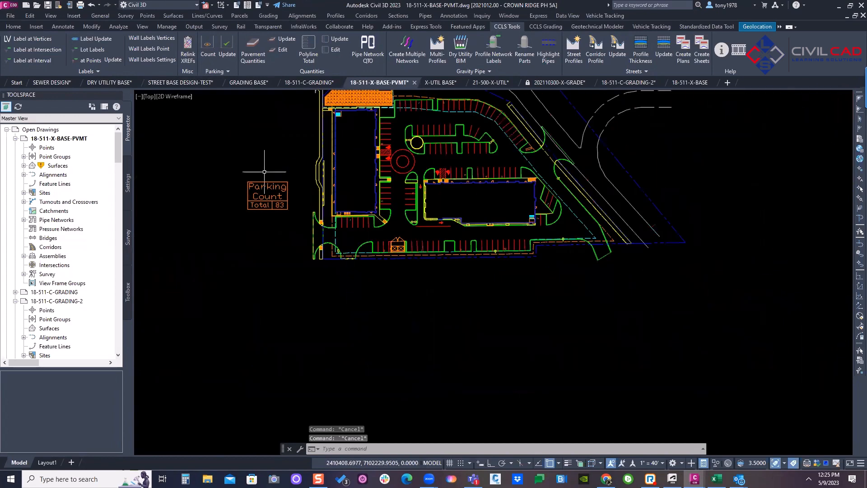
{"action": "middle_click_drag", "start_coordinate": [309, 214], "coordinate": [311, 239]}
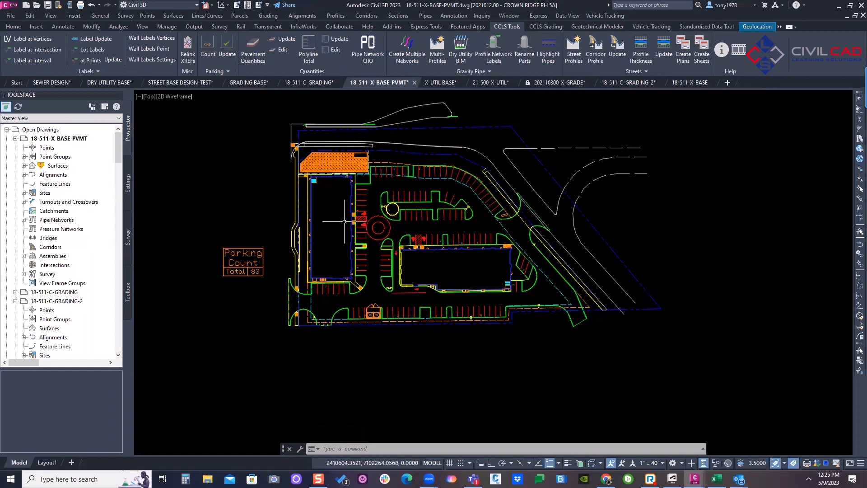
{"action": "middle_click_drag", "start_coordinate": [345, 221], "coordinate": [354, 226]}
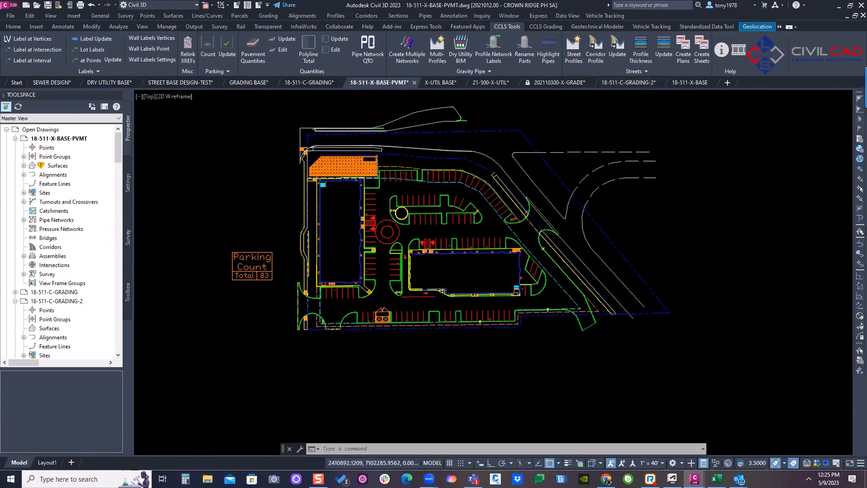
{"action": "scroll", "coordinate": [529, 195], "scroll_direction": "down", "scroll_amount": 3}
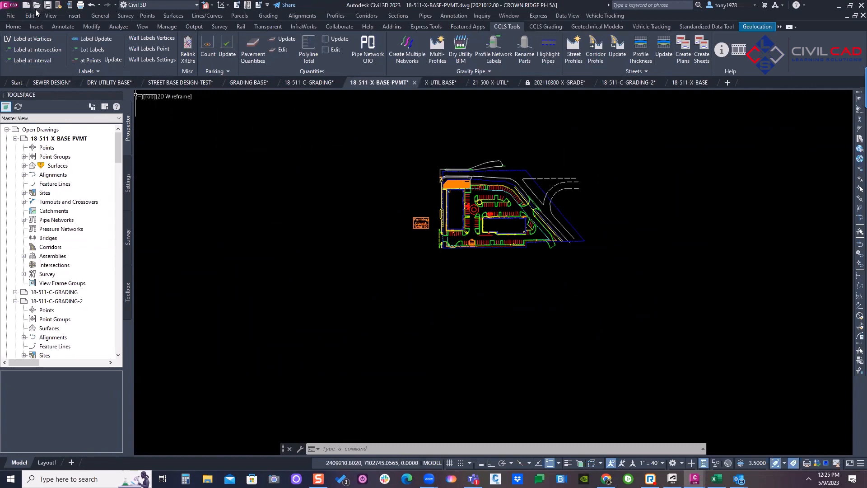
{"action": "scroll", "coordinate": [478, 196], "scroll_direction": "down", "scroll_amount": 2}
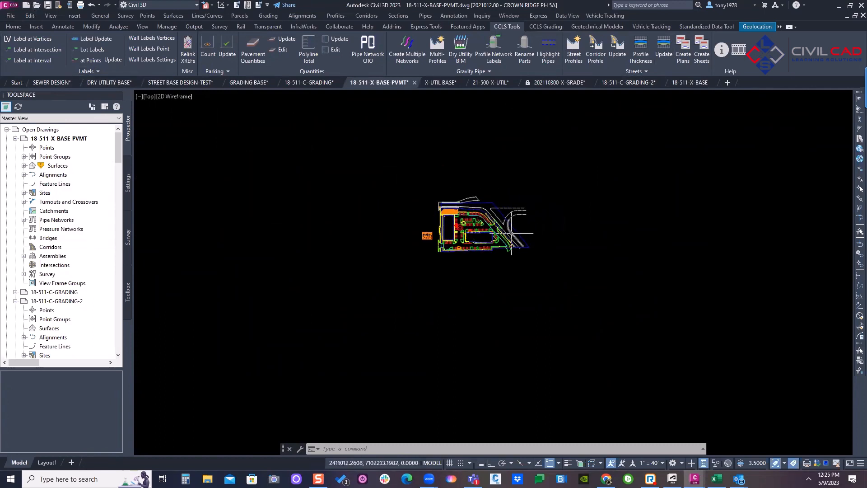
Move the stall count label 3 from the narrow island's side to the sidewalk curb segment of the adjoining stall row
{"action": "scroll", "coordinate": [470, 235], "scroll_direction": "up", "scroll_amount": 10}
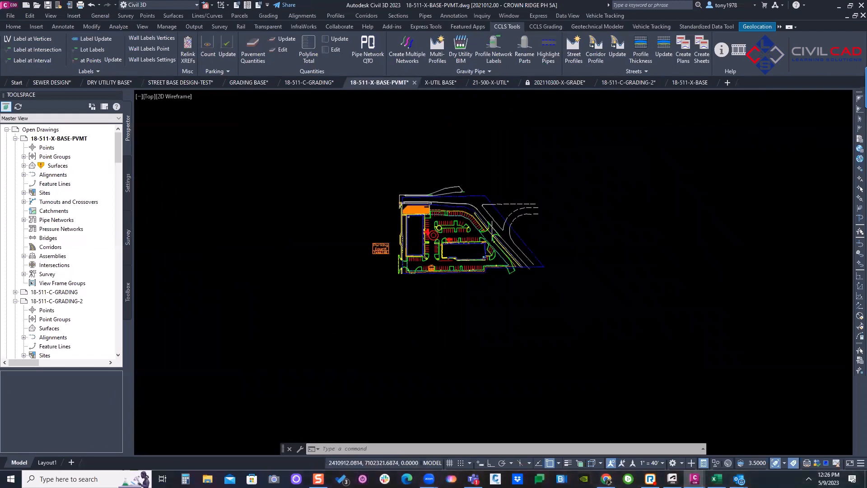
{"action": "scroll", "coordinate": [425, 265], "scroll_direction": "up", "scroll_amount": 2}
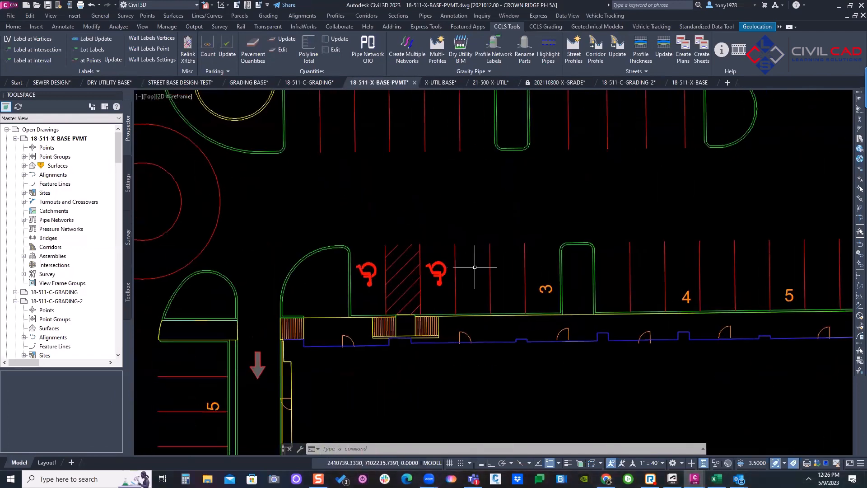
{"action": "left_click", "coordinate": [534, 282]}
{"action": "left_click", "coordinate": [555, 297]}
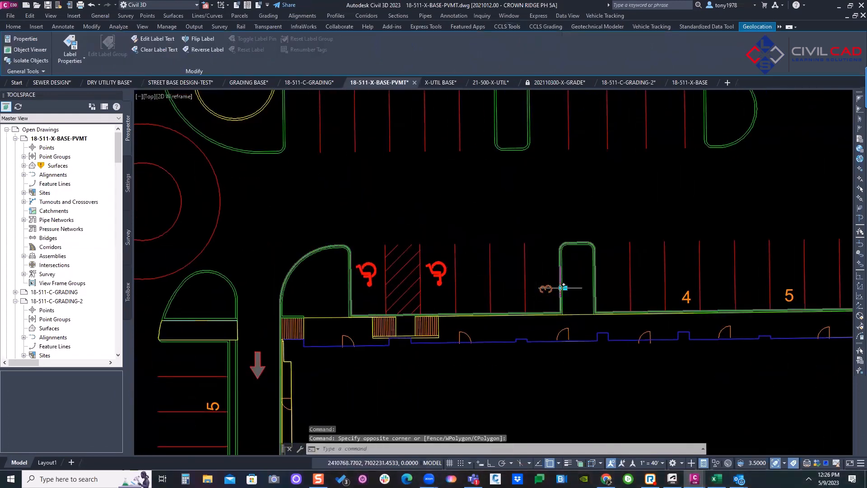
{"action": "left_click", "coordinate": [560, 289]}
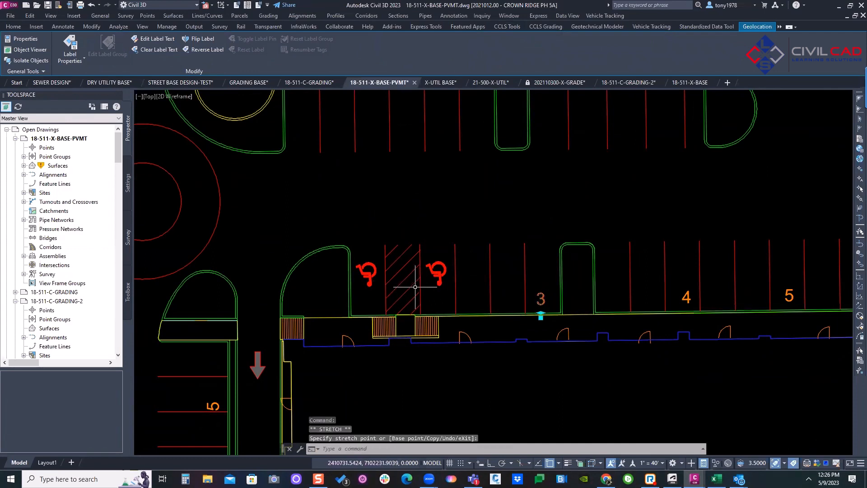
{"action": "key", "text": "Escape"}
{"action": "middle_click_drag", "start_coordinate": [384, 304], "coordinate": [393, 298]}
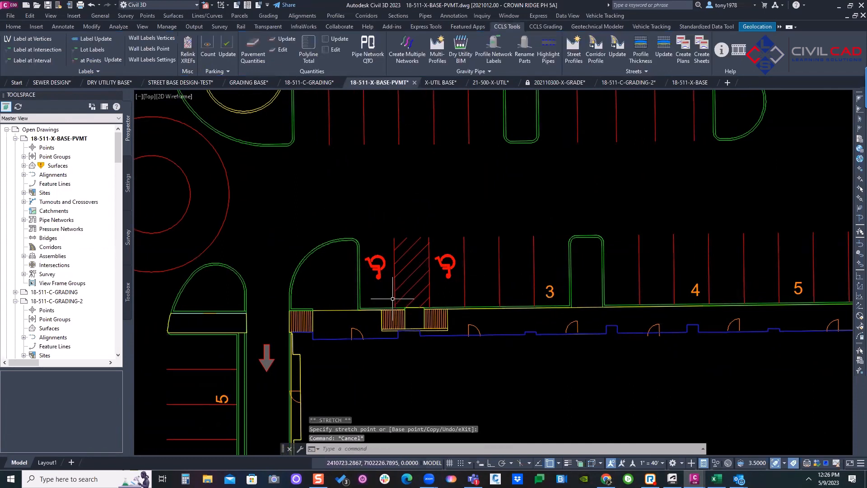
{"action": "scroll", "coordinate": [392, 298], "scroll_direction": "down", "scroll_amount": 2}
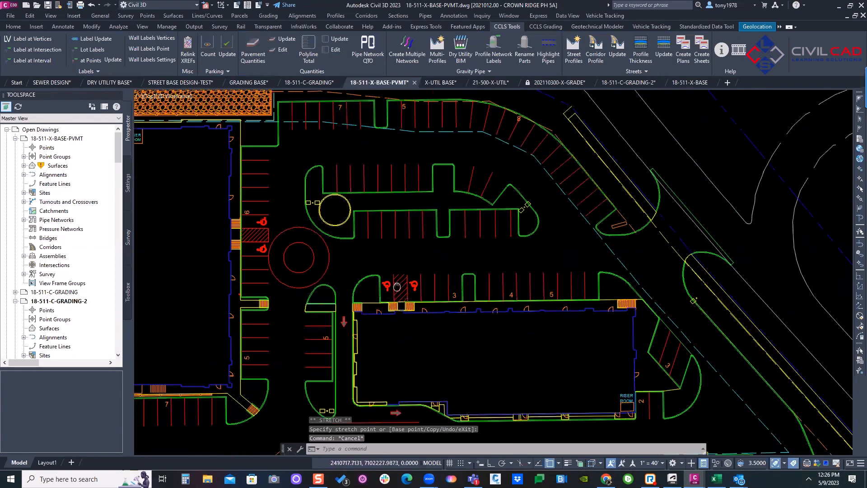
{"action": "middle_click_drag", "start_coordinate": [393, 299], "coordinate": [654, 199]}
{"action": "scroll", "coordinate": [550, 200], "scroll_direction": "down", "scroll_amount": 1}
{"action": "scroll", "coordinate": [343, 213], "scroll_direction": "up", "scroll_amount": 1}
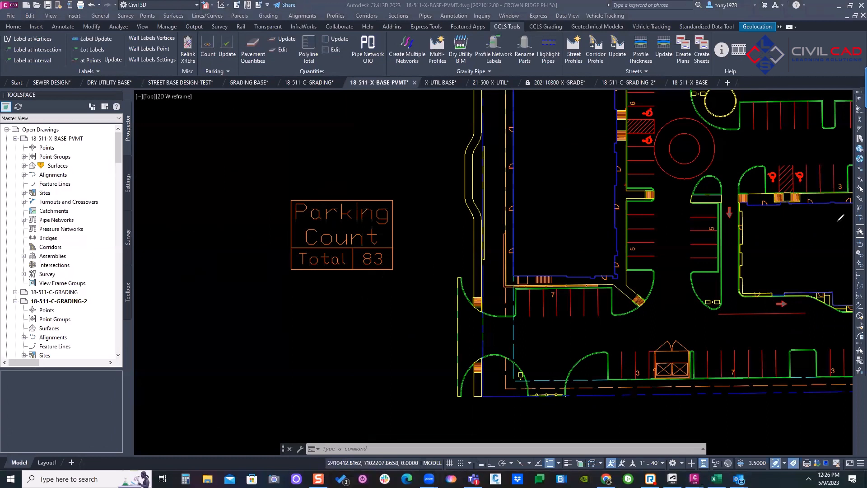
{"action": "left_click_drag", "start_coordinate": [776, 195], "coordinate": [833, 176]}
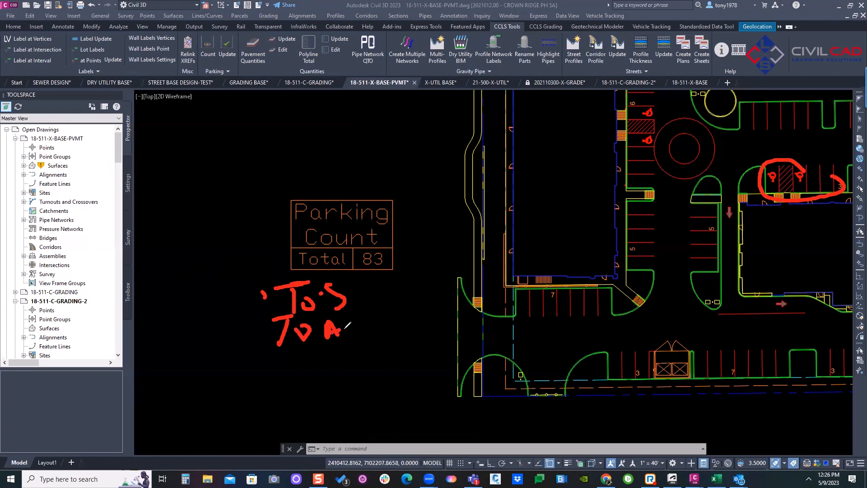
{"action": "mouse_move", "coordinate": [346, 327]}
{"action": "left_mouse_down"}
{"action": "mouse_move", "coordinate": [354, 342]}
{"action": "mouse_move", "coordinate": [396, 331]}
{"action": "left_mouse_up"}
{"action": "left_click_drag", "start_coordinate": [373, 298], "coordinate": [394, 298]}
{"action": "mouse_move", "coordinate": [387, 195]}
{"action": "left_mouse_down"}
{"action": "mouse_move", "coordinate": [276, 215]}
{"action": "mouse_move", "coordinate": [246, 381]}
{"action": "left_mouse_up"}
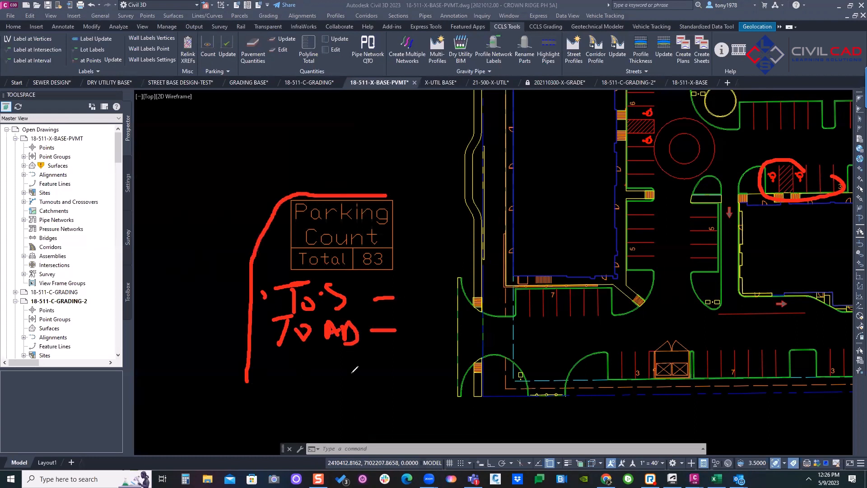
{"action": "mouse_move", "coordinate": [355, 369]}
{"action": "left_mouse_down"}
{"action": "mouse_move", "coordinate": [405, 208]}
{"action": "mouse_move", "coordinate": [358, 206]}
{"action": "left_mouse_up"}
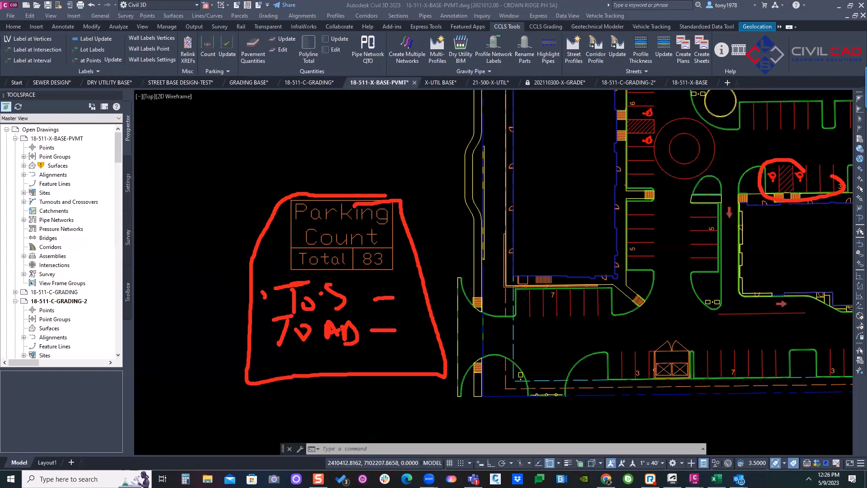
{"action": "key", "text": "Escape"}
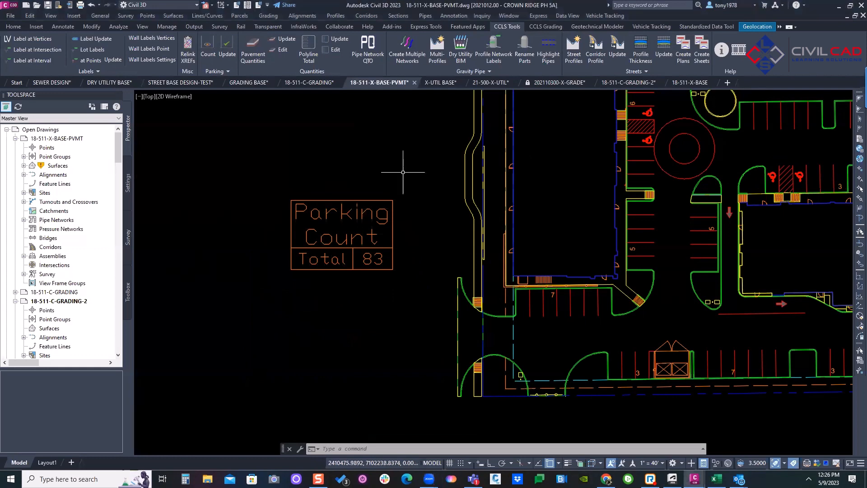
{"action": "scroll", "coordinate": [408, 177], "scroll_direction": "down", "scroll_amount": 1}
{"action": "scroll", "coordinate": [409, 177], "scroll_direction": "down", "scroll_amount": 2}
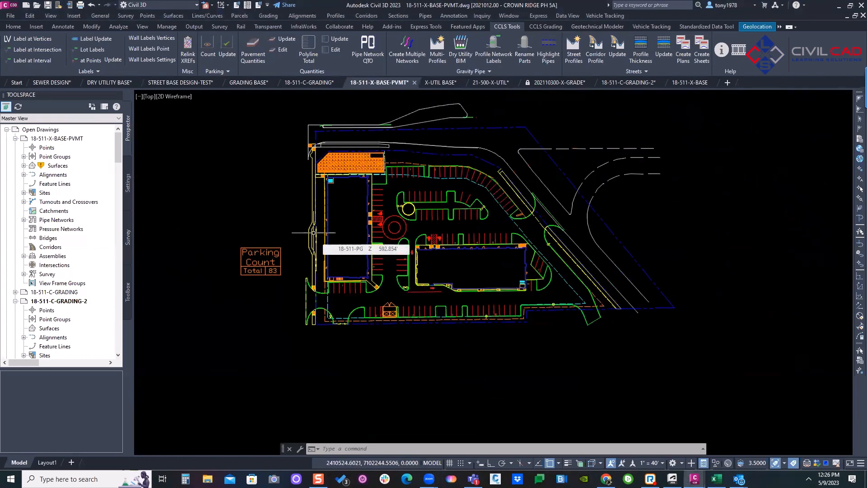
{"action": "middle_click_drag", "start_coordinate": [314, 233], "coordinate": [306, 247]}
{"action": "key", "text": "Escape"}
{"action": "key", "text": "Escape"}
{"action": "middle_click_drag", "start_coordinate": [437, 85], "coordinate": [429, 99]}
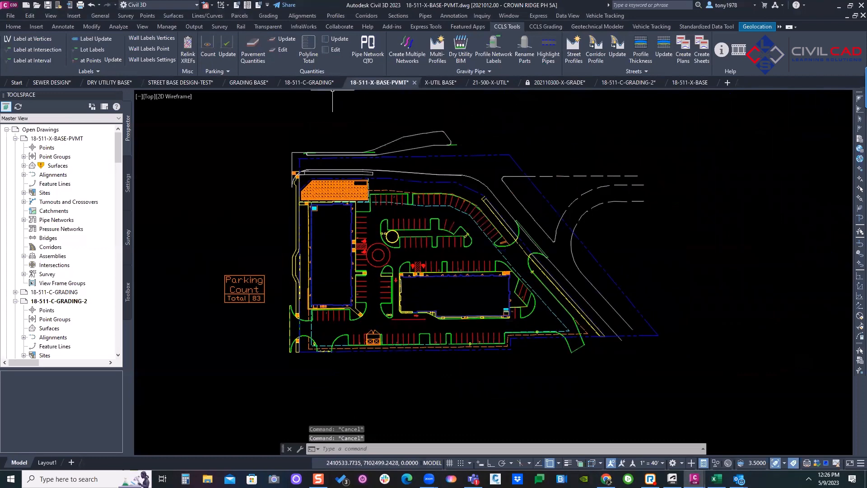
Switch to the GRADING BASE drawing and look through the drawings in the Presentaton folder without opening one
{"action": "left_click", "coordinate": [441, 83]}
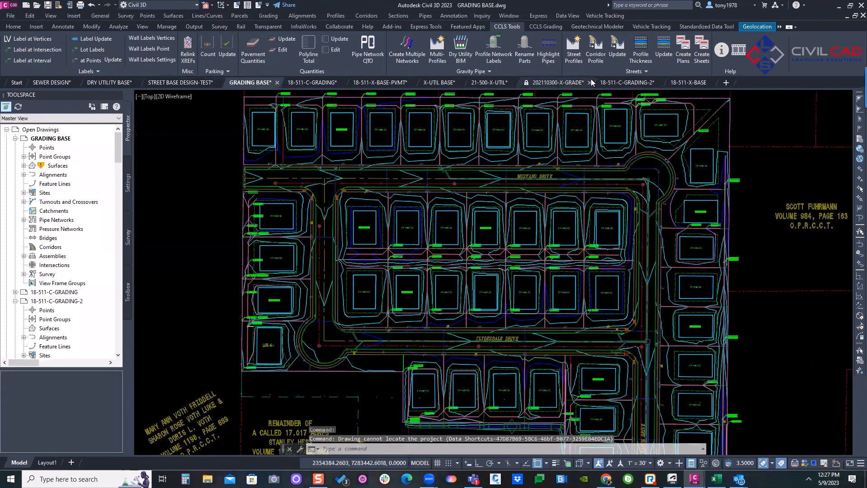
{"action": "key", "text": "Escape"}
{"action": "left_click", "coordinate": [485, 219]}
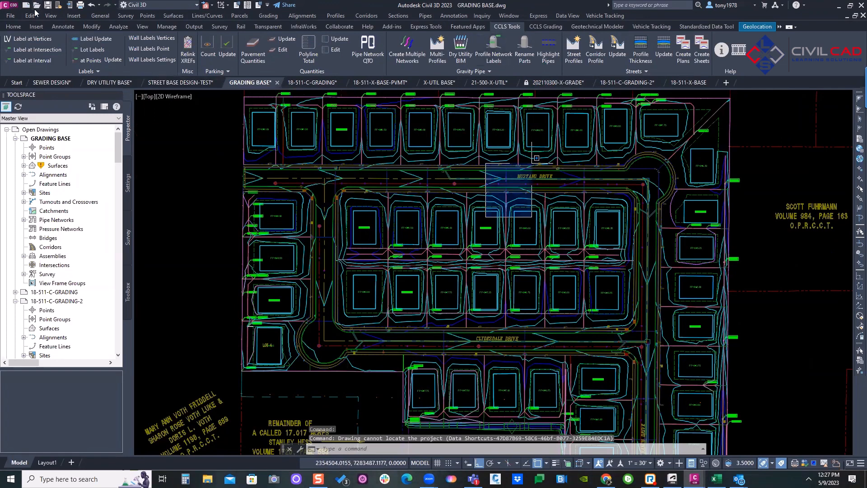
{"action": "key", "text": "Escape"}
{"action": "middle_click_drag", "start_coordinate": [478, 159], "coordinate": [455, 191]}
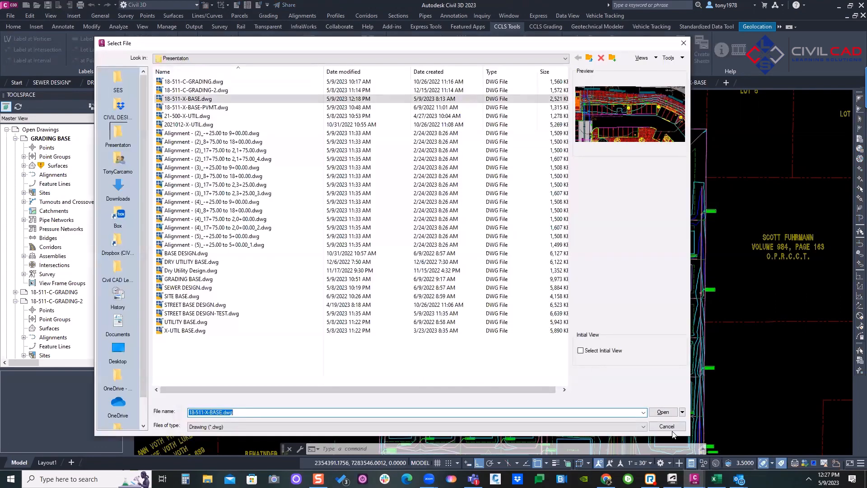
{"action": "left_click", "coordinate": [669, 430]}
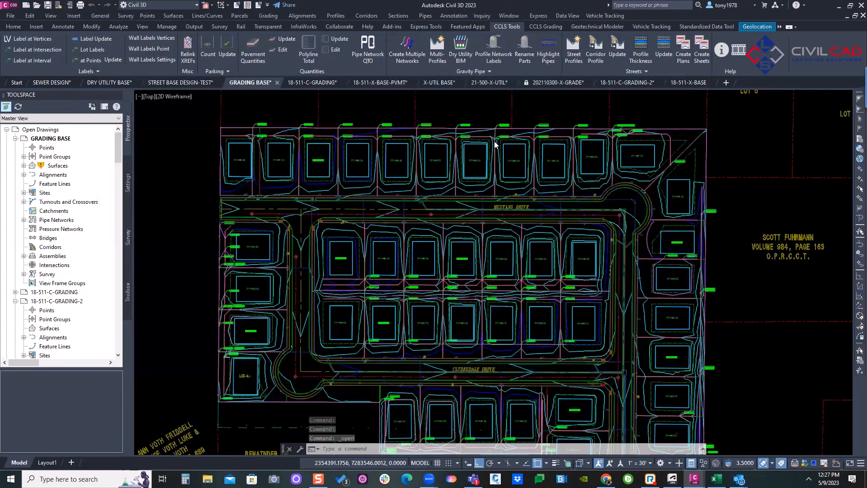
Close the X-UTIL BASE, 21-500-X-UTIL and 202110300-X-GRADE drawings, discarding the changes to X-UTIL BASE
{"action": "left_click", "coordinate": [437, 84]}
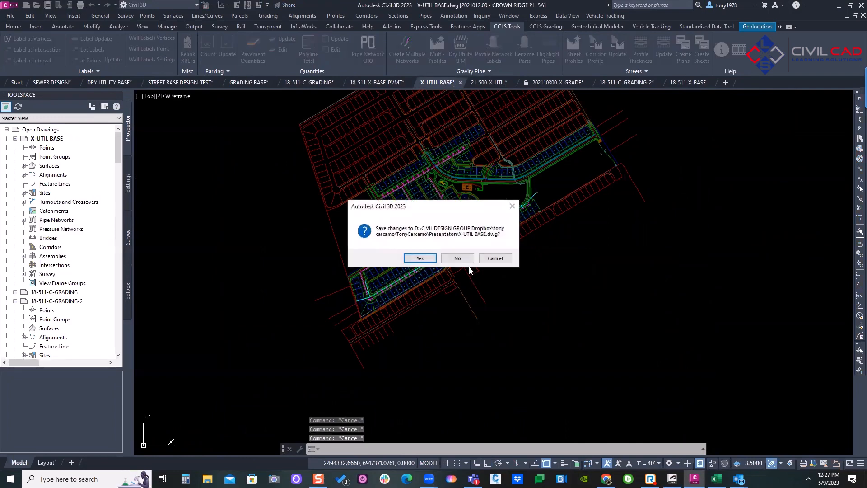
{"action": "left_click", "coordinate": [466, 262]}
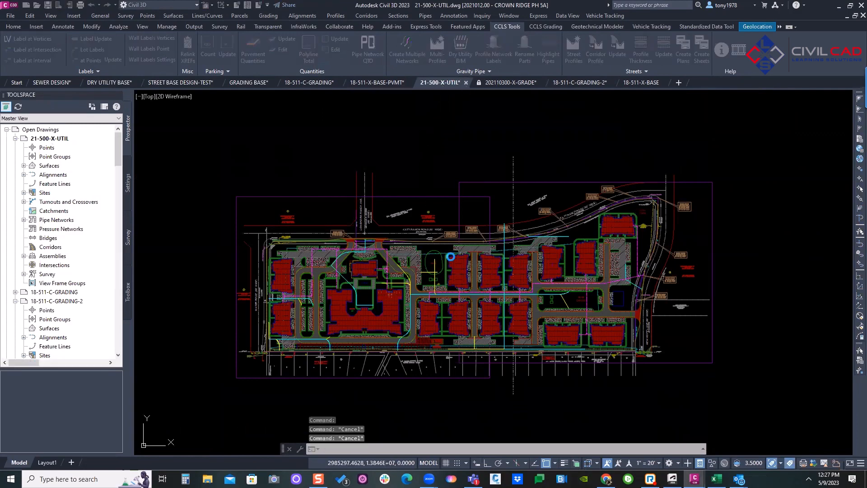
{"action": "left_click", "coordinate": [421, 258]}
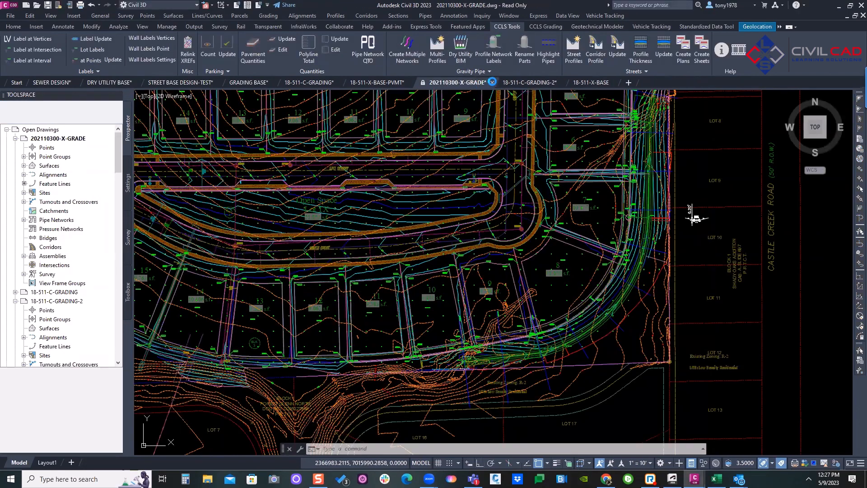
{"action": "key", "text": "Escape"}
{"action": "key", "text": "Escape"}
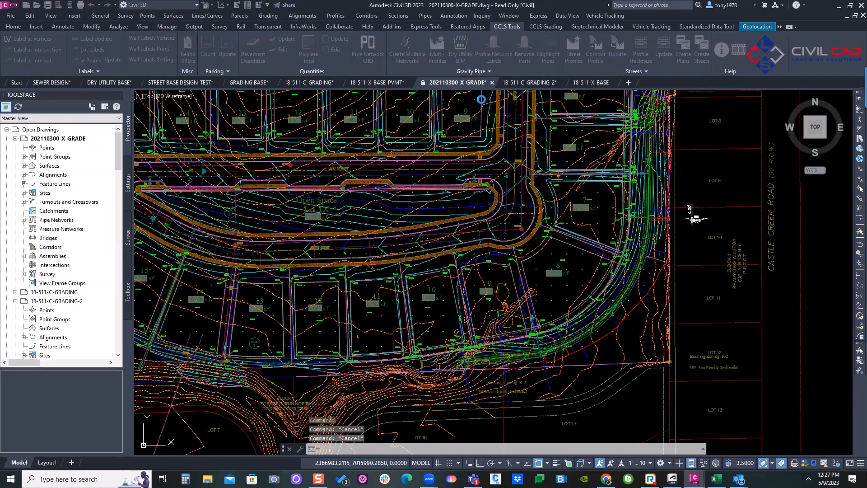
{"action": "key", "text": "Return"}
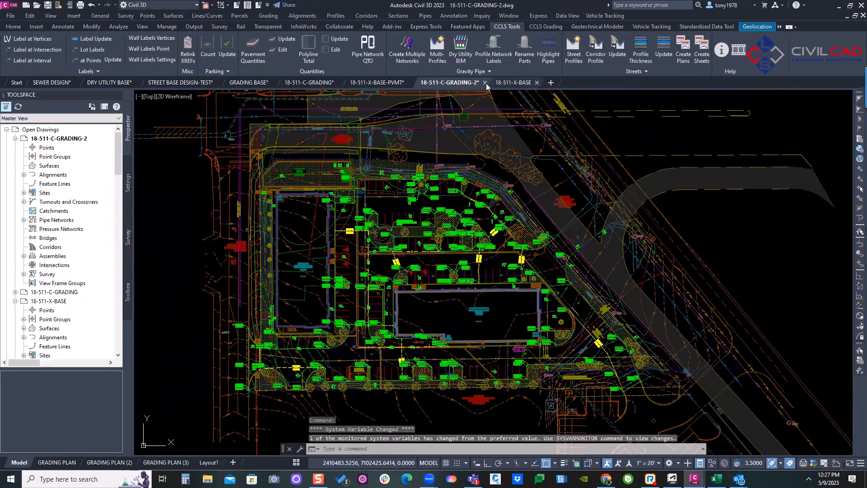
Close the 18-511-C-GRADING-2, 18-511-X-BASE and 18-511-X-BASE-PVMT drawings, discarding changes in the GRADING-2 and PVMT files
{"action": "left_click", "coordinate": [486, 83]}
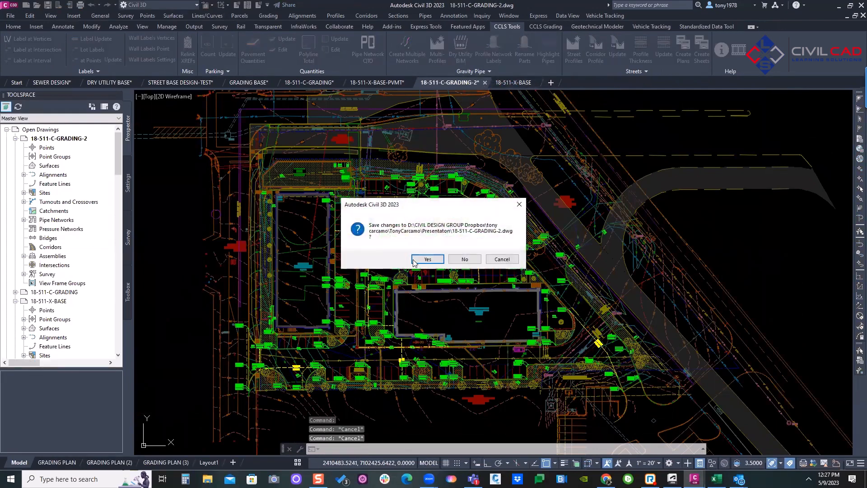
{"action": "left_click", "coordinate": [464, 260]}
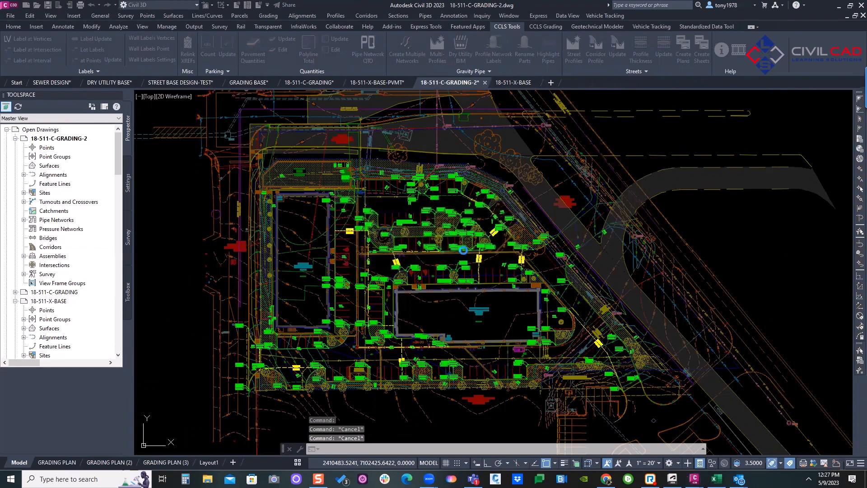
{"action": "scroll", "coordinate": [402, 198], "scroll_direction": "up", "scroll_amount": 5}
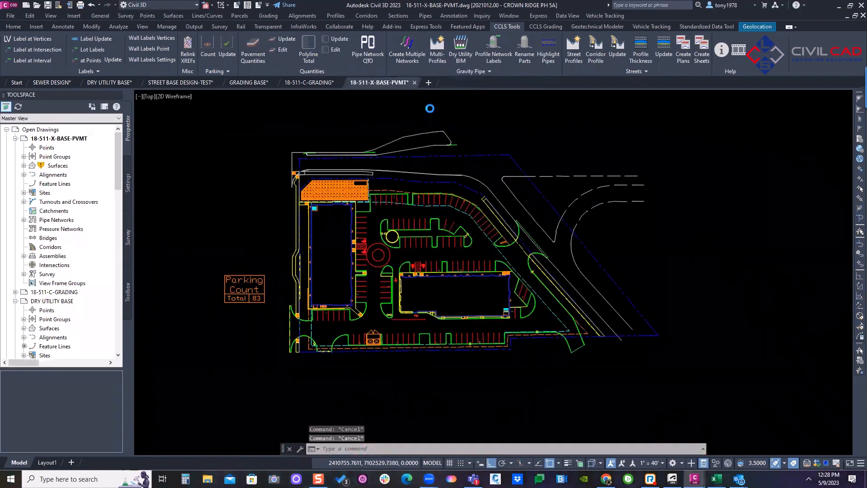
{"action": "left_click", "coordinate": [415, 83]}
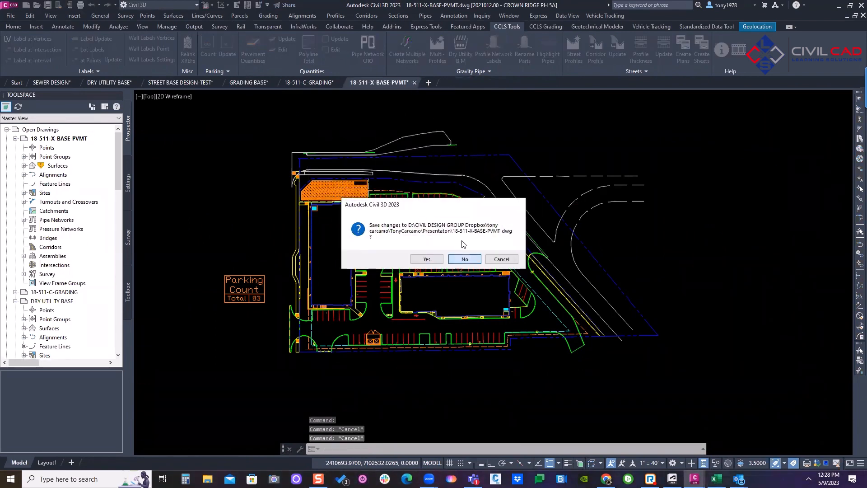
{"action": "left_click", "coordinate": [453, 260]}
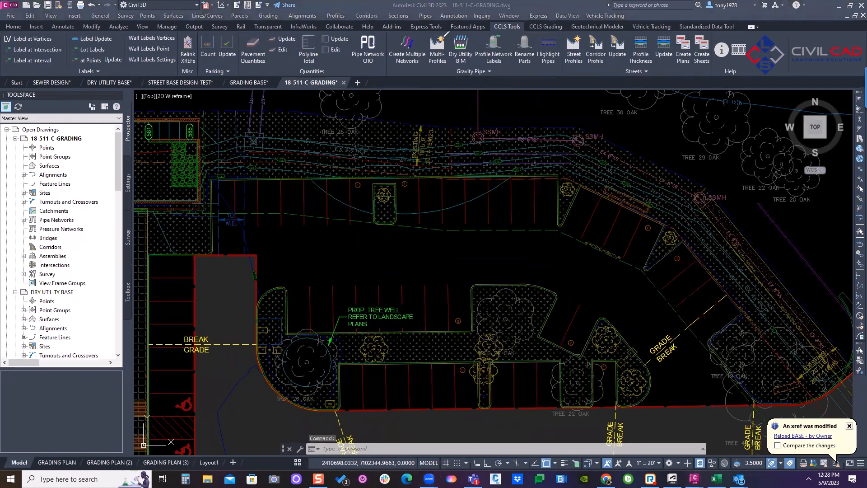
{"action": "mouse_move", "coordinate": [445, 40]}
{"action": "left_mouse_down"}
{"action": "mouse_move", "coordinate": [447, 29]}
{"action": "mouse_move", "coordinate": [407, 25]}
{"action": "mouse_move", "coordinate": [391, 70]}
{"action": "mouse_move", "coordinate": [446, 72]}
{"action": "left_mouse_up"}
{"action": "left_click_drag", "start_coordinate": [584, 34], "coordinate": [560, 75]}
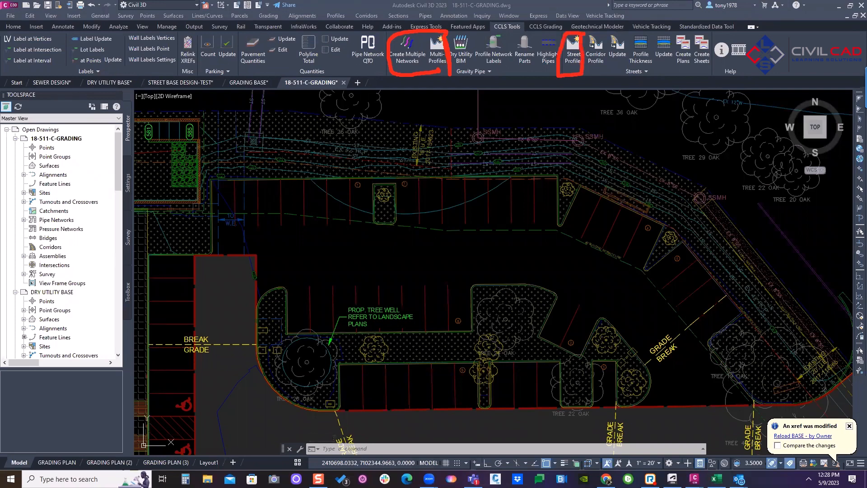
{"action": "key", "text": "Escape"}
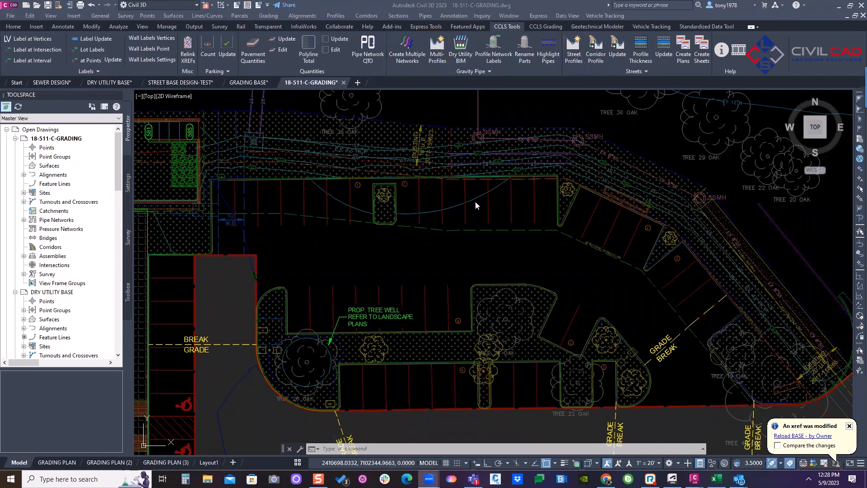
{"action": "middle_click_drag", "start_coordinate": [275, 234], "coordinate": [357, 208]}
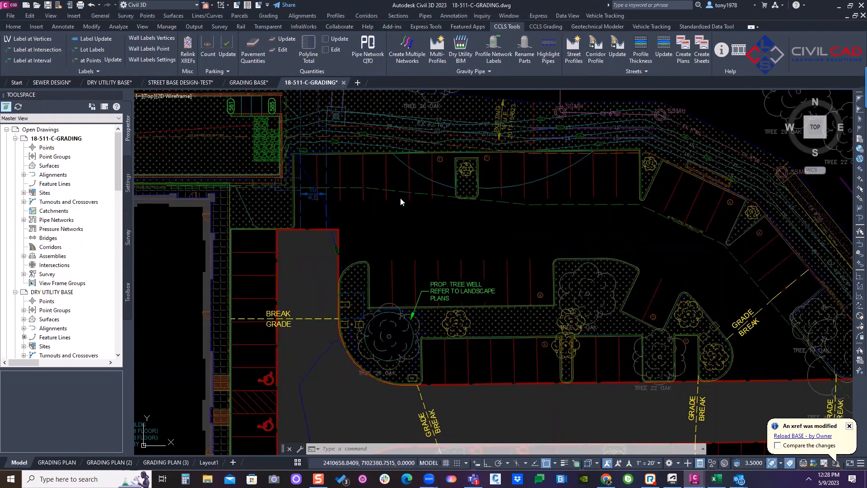
Close the 18-511-C-GRADING and GRADING BASE drawings, leaving the STREET BASE DESIGN-TEST drawing open
{"action": "key", "text": "Escape"}
{"action": "left_click", "coordinate": [446, 257]}
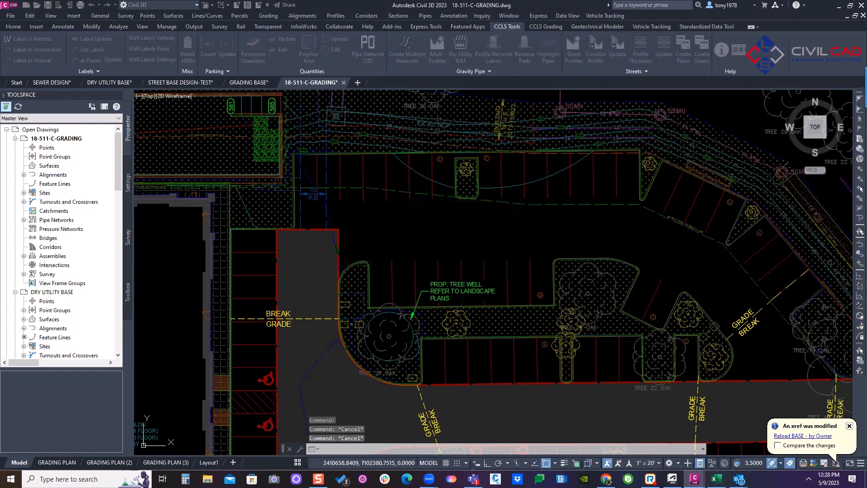
{"action": "left_click", "coordinate": [262, 84]}
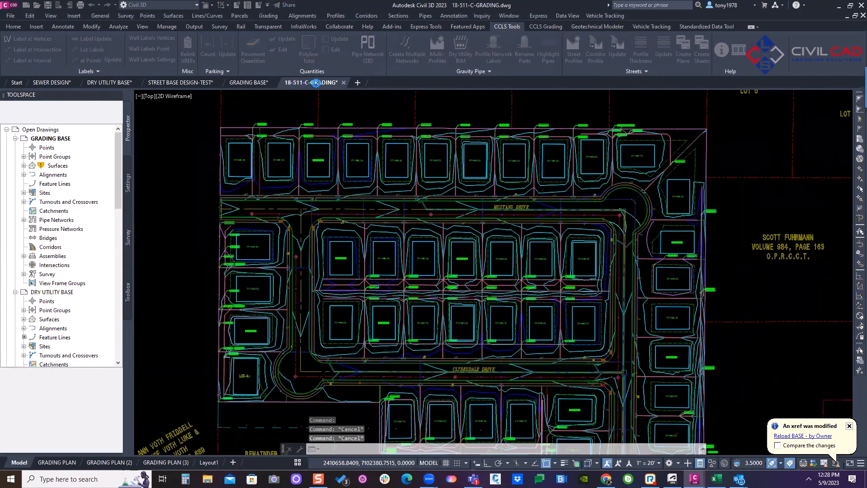
{"action": "left_click", "coordinate": [343, 83]}
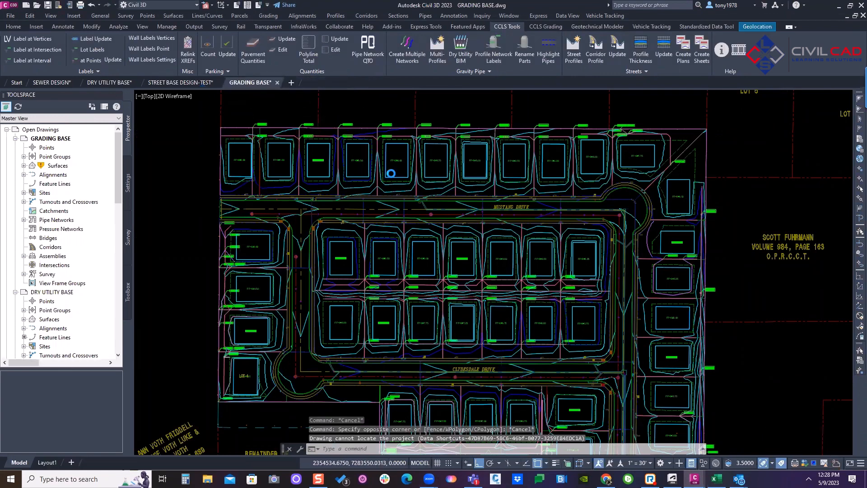
{"action": "left_click", "coordinate": [422, 258]}
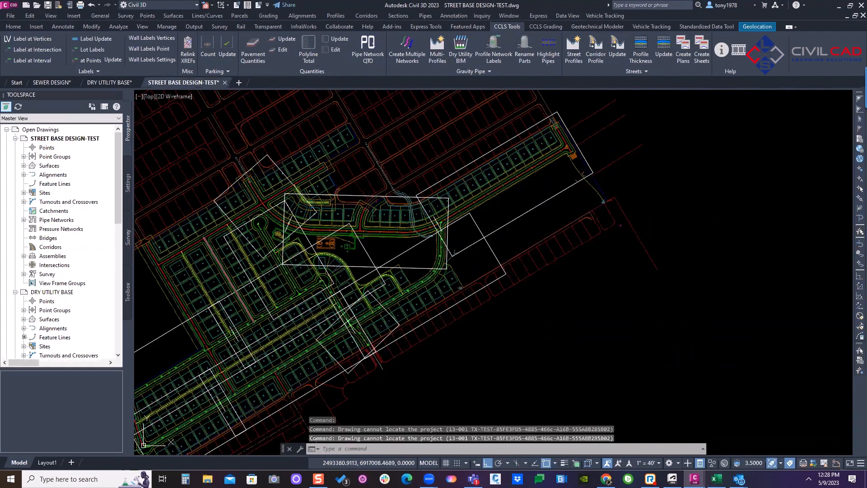
{"action": "left_click", "coordinate": [282, 217]}
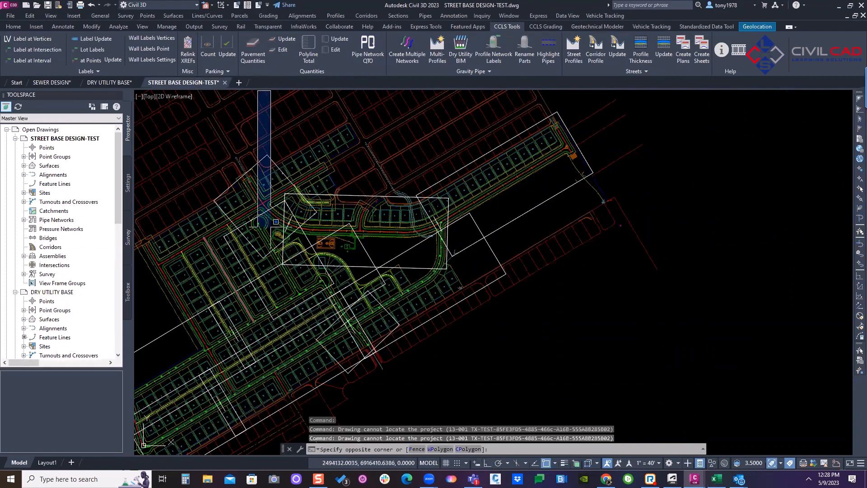
{"action": "key", "text": "Escape"}
{"action": "middle_click_drag", "start_coordinate": [278, 219], "coordinate": [468, 195]}
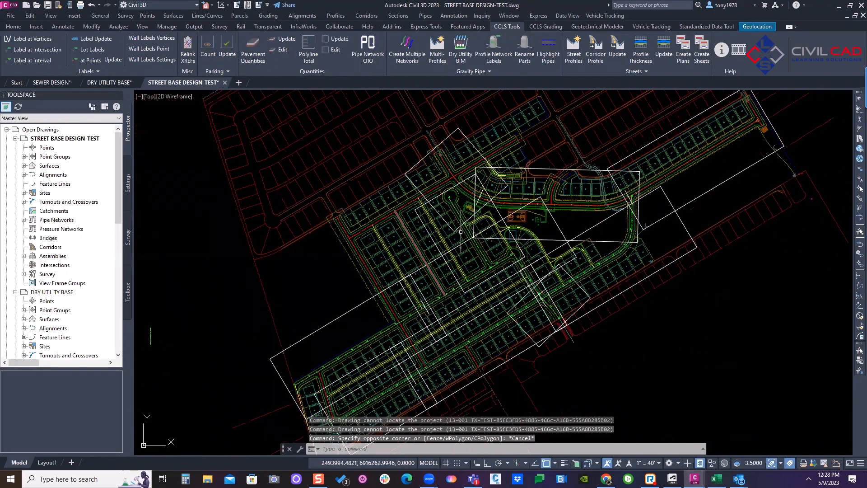
{"action": "middle_click_drag", "start_coordinate": [432, 239], "coordinate": [372, 240]}
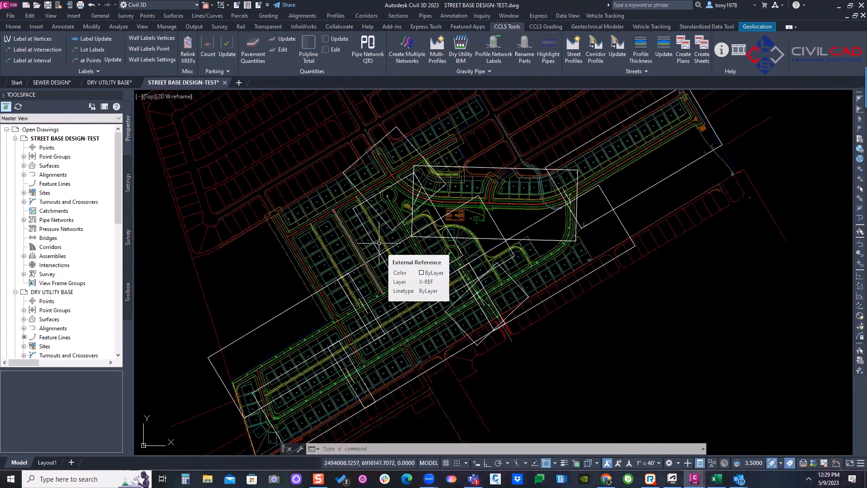
{"action": "middle_click_drag", "start_coordinate": [300, 184], "coordinate": [267, 186]}
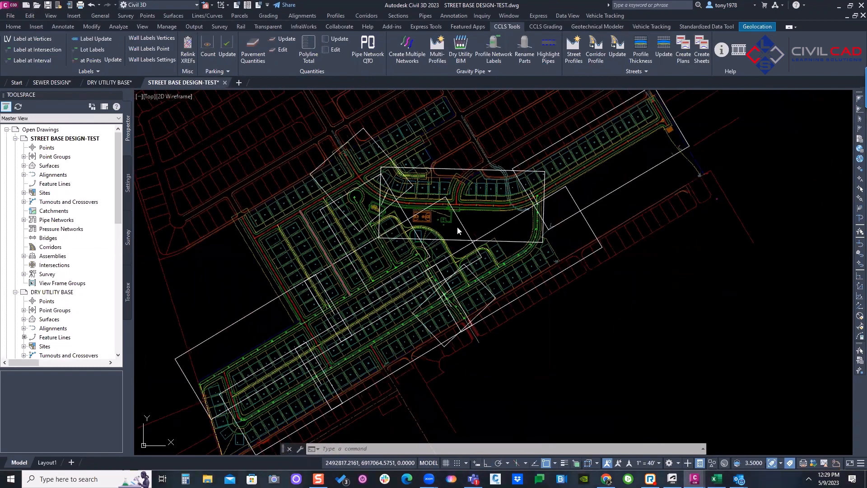
Open 202110300-X-UTIL.dwg from the Shady Grove project folder within the Civil CAD Learning Solutions folder
{"action": "key", "text": "ctrl+o"}
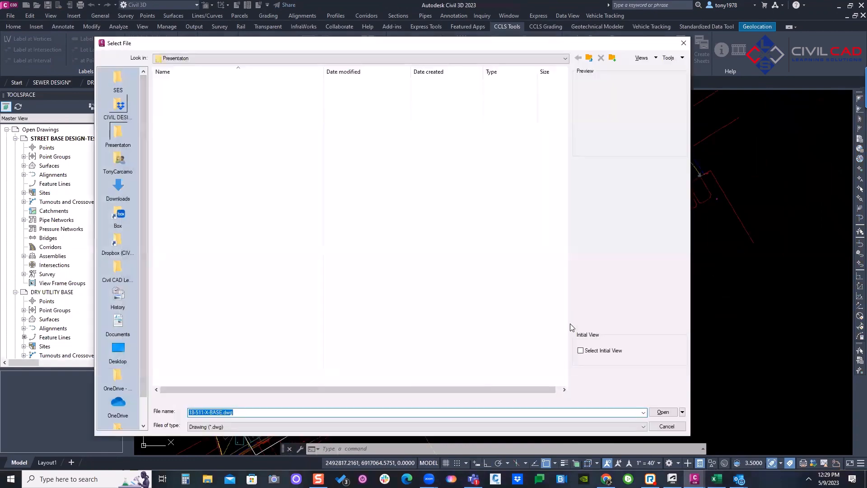
{"action": "left_click", "coordinate": [118, 109]}
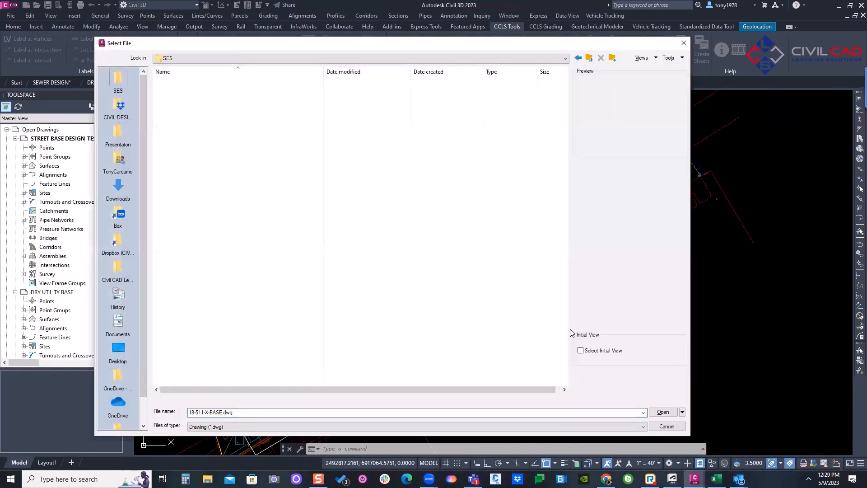
{"action": "left_click", "coordinate": [117, 108]}
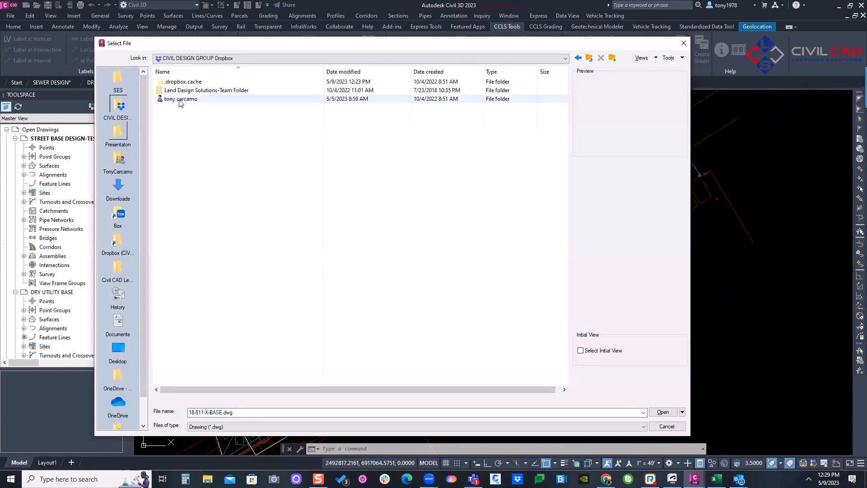
{"action": "double_click", "coordinate": [179, 101]}
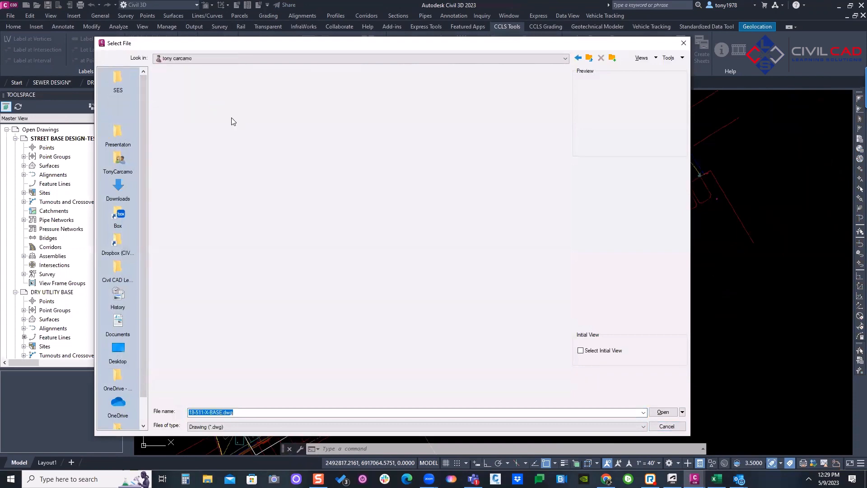
{"action": "scroll", "coordinate": [195, 188], "scroll_direction": "down", "scroll_amount": 3}
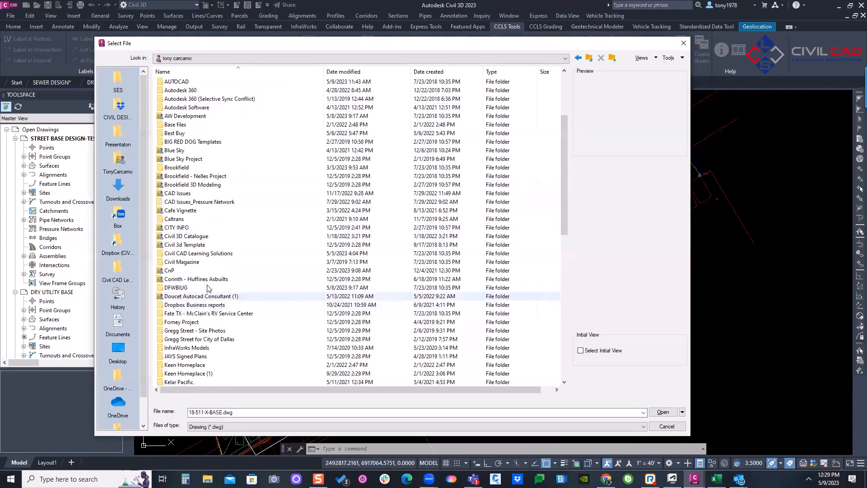
{"action": "double_click", "coordinate": [195, 253]}
{"action": "scroll", "coordinate": [192, 148], "scroll_direction": "down", "scroll_amount": 4}
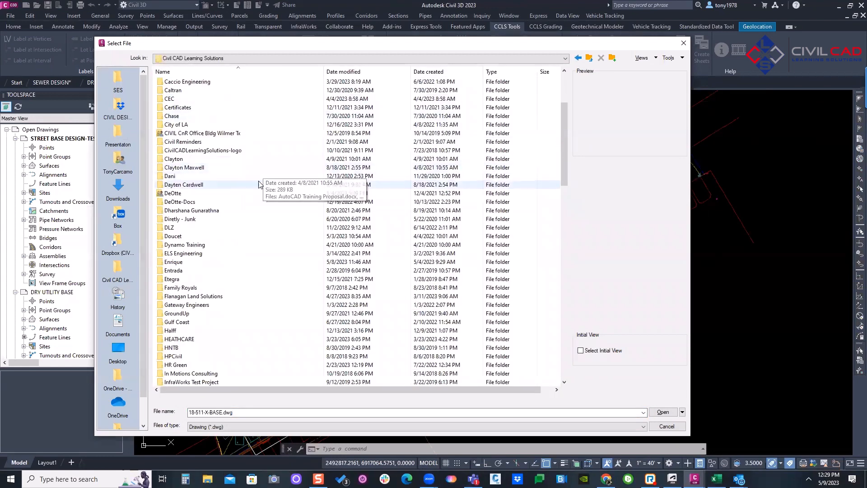
{"action": "double_click", "coordinate": [185, 194]}
{"action": "double_click", "coordinate": [181, 99]}
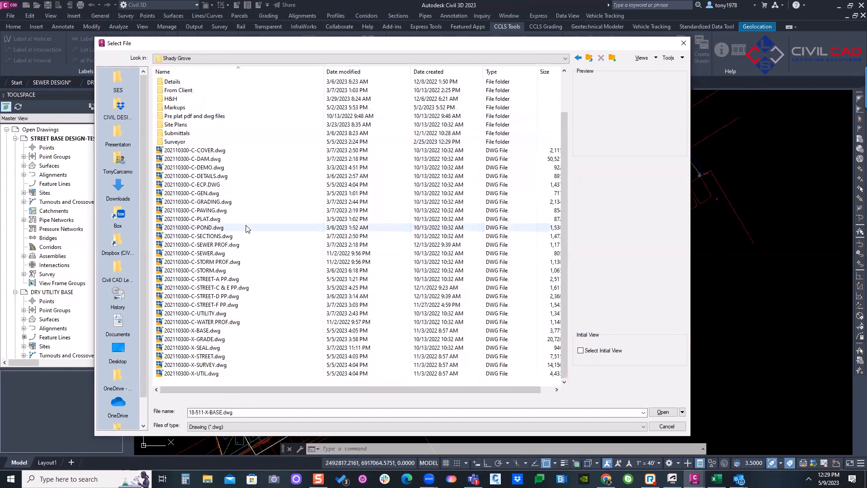
{"action": "left_click", "coordinate": [210, 373]}
{"action": "left_click", "coordinate": [673, 415]}
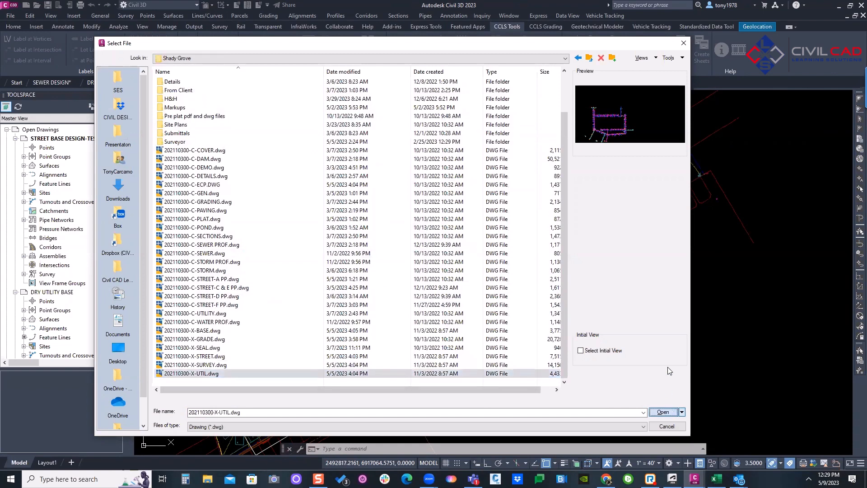
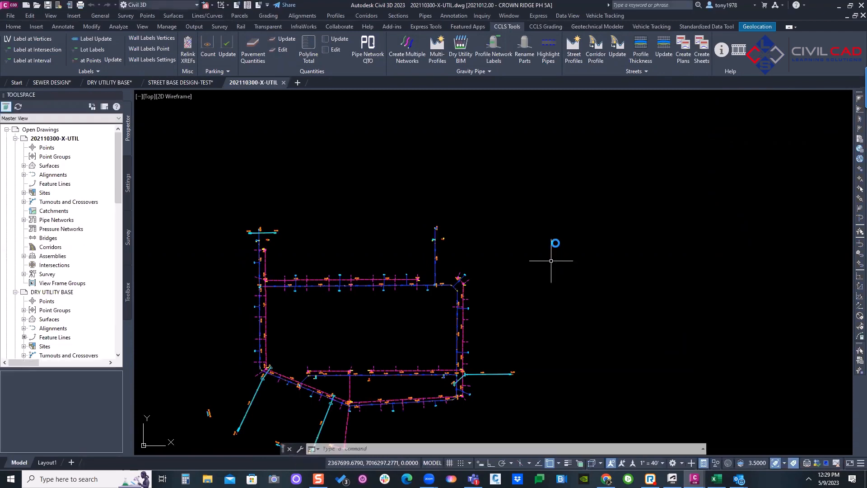
Run Profile Thickness on the blue proposed grade profile of sanitary sewer line SS-1 with the default thickness of -.5
{"action": "scroll", "coordinate": [532, 215], "scroll_direction": "down", "scroll_amount": 1}
{"action": "middle_click_drag", "start_coordinate": [531, 215], "coordinate": [310, 302]}
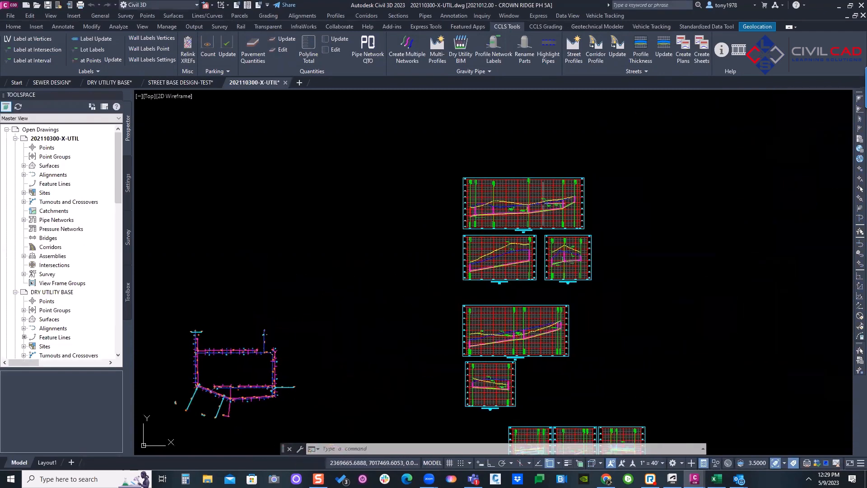
{"action": "middle_click_drag", "start_coordinate": [567, 241], "coordinate": [492, 170]}
{"action": "middle_click_drag", "start_coordinate": [500, 315], "coordinate": [526, 286]}
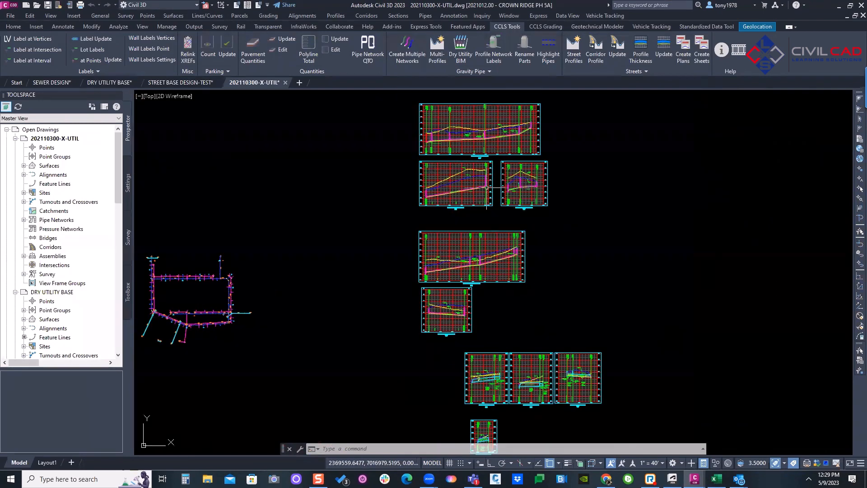
{"action": "scroll", "coordinate": [466, 168], "scroll_direction": "up", "scroll_amount": 4}
{"action": "scroll", "coordinate": [466, 168], "scroll_direction": "up", "scroll_amount": 2}
{"action": "middle_click_drag", "start_coordinate": [453, 262], "coordinate": [452, 281]}
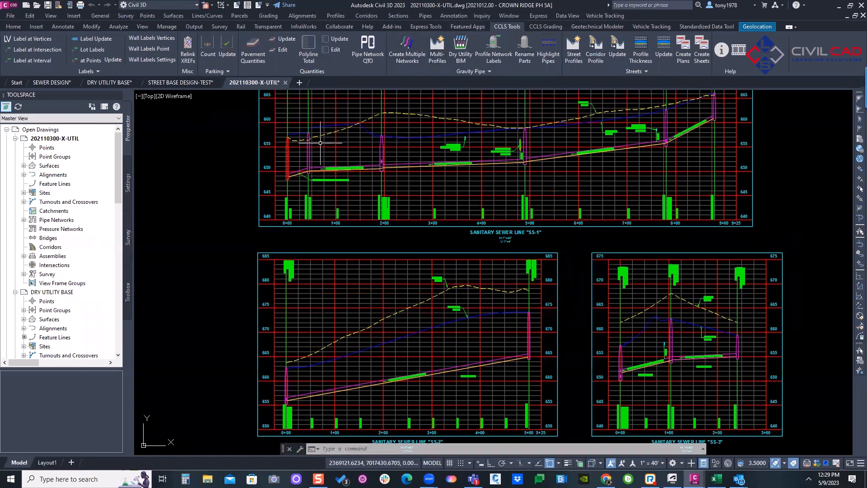
{"action": "middle_click_drag", "start_coordinate": [517, 106], "coordinate": [503, 155]}
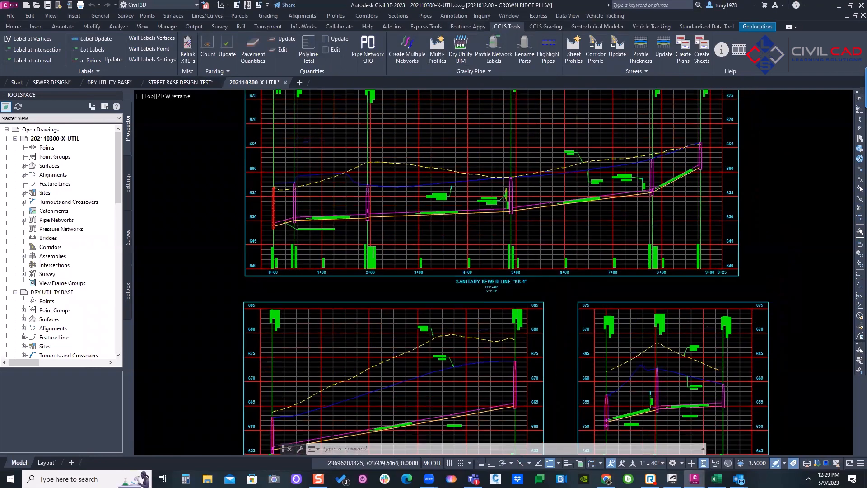
{"action": "left_click", "coordinate": [640, 56]}
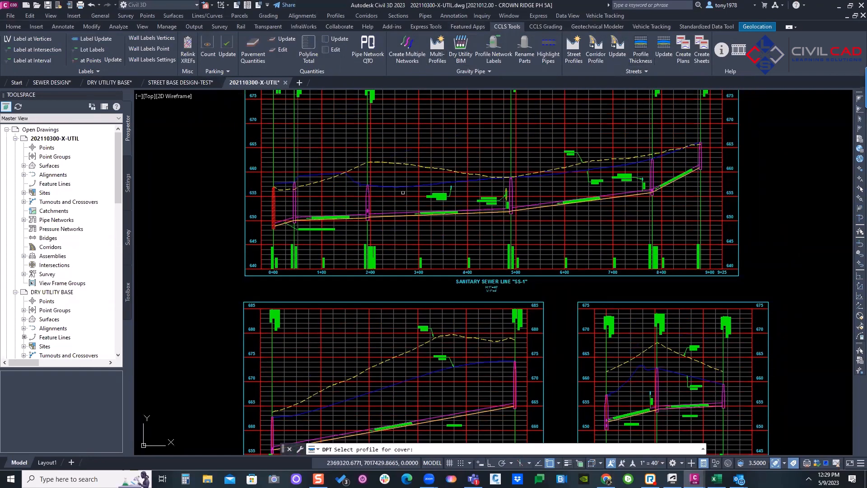
{"action": "scroll", "coordinate": [403, 193], "scroll_direction": "up", "scroll_amount": 4}
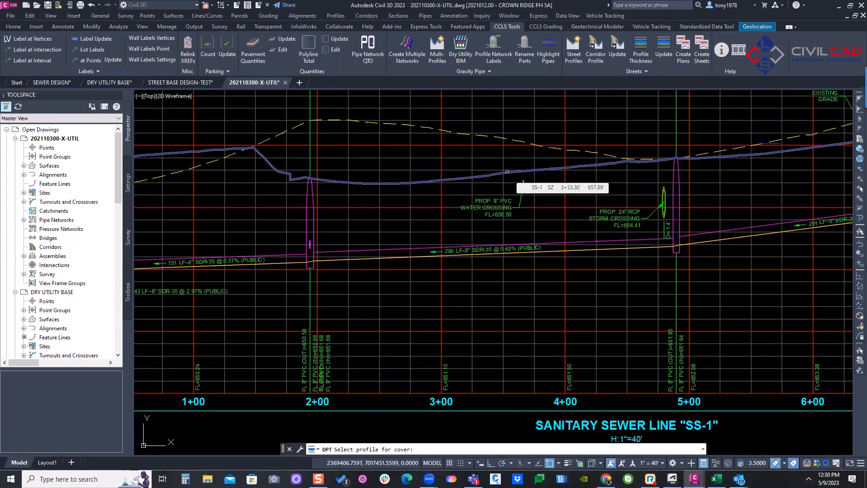
{"action": "middle_click_drag", "start_coordinate": [507, 171], "coordinate": [525, 169]}
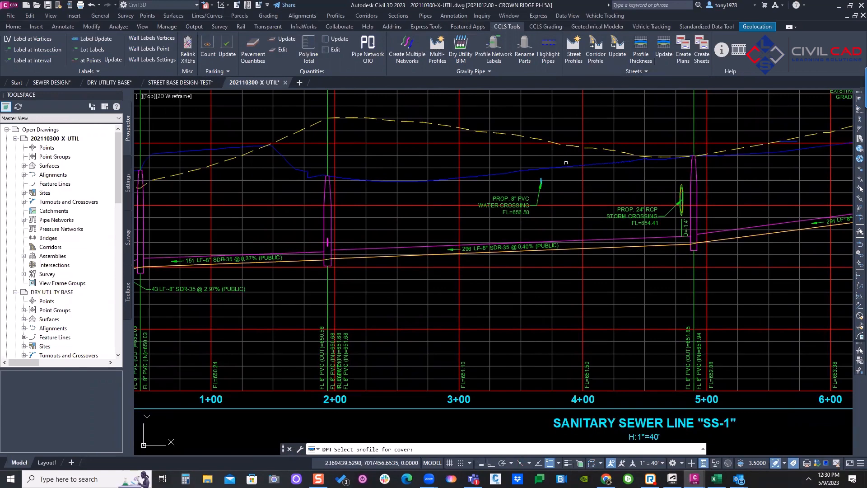
{"action": "left_click", "coordinate": [572, 166]}
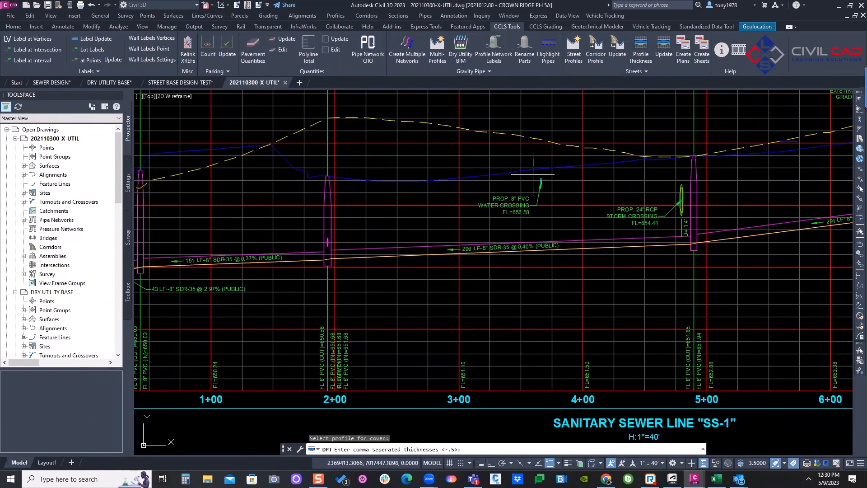
{"action": "key", "text": "Return"}
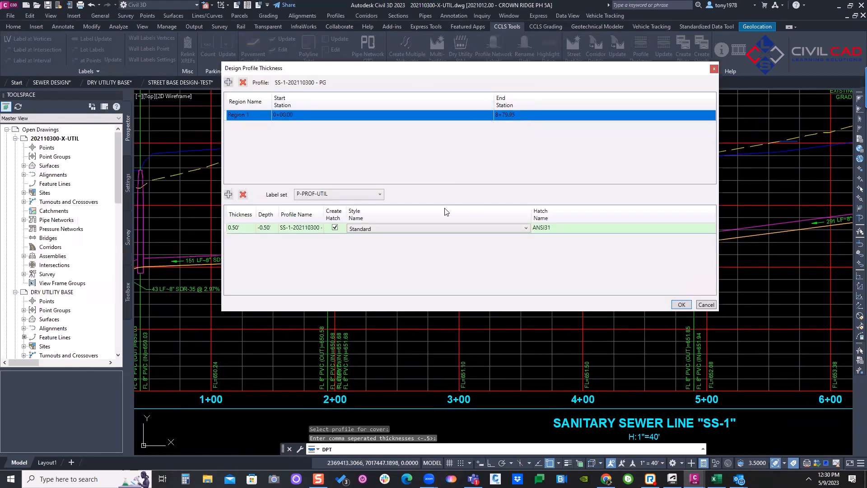
Keep the Standard style and ANSI31 hatch for the 0.50' thickness and create the hatched band on SS-1
{"action": "left_click", "coordinate": [435, 226]}
{"action": "left_click", "coordinate": [435, 237]}
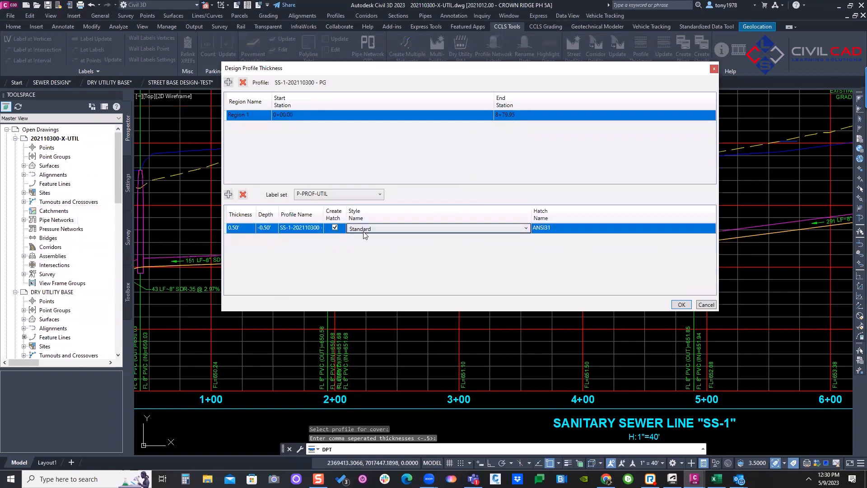
{"action": "left_click", "coordinate": [556, 230]}
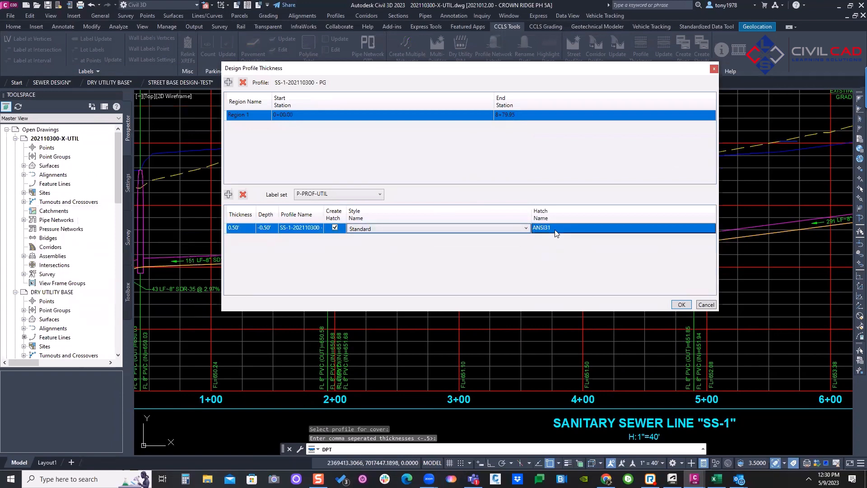
{"action": "left_click", "coordinate": [391, 231]}
{"action": "left_click", "coordinate": [388, 227]}
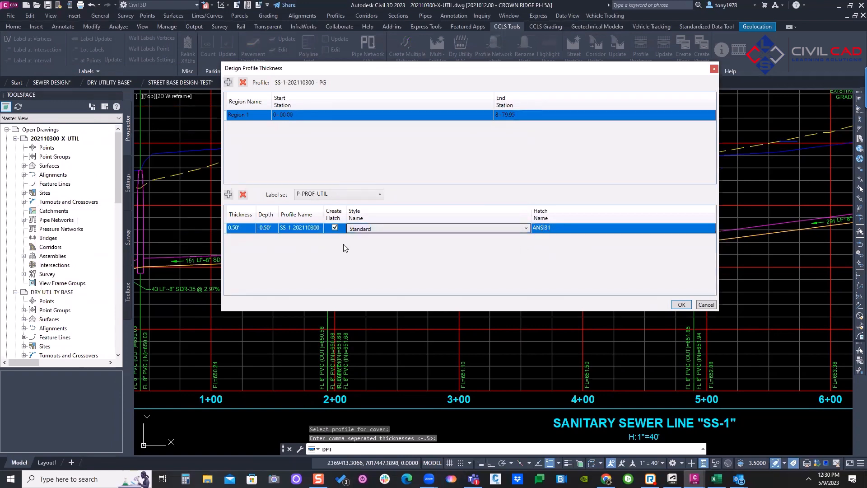
{"action": "left_click", "coordinate": [680, 305]}
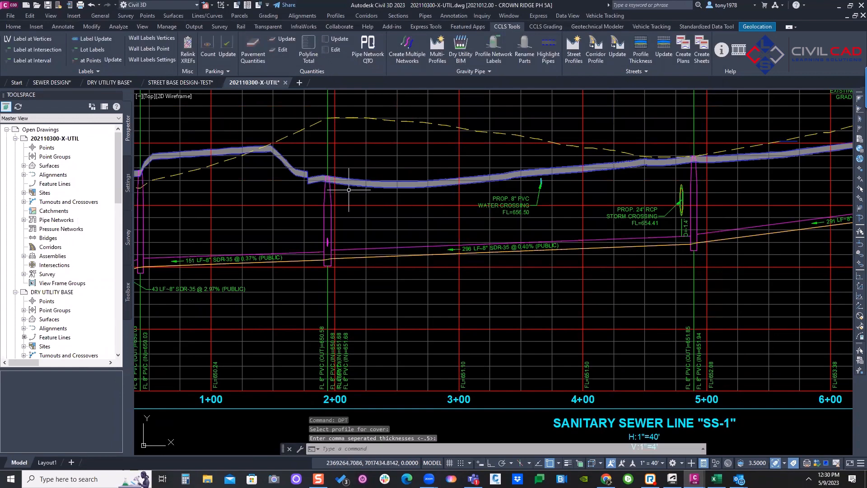
Run Profile Thickness again on the lower edge of the hatched SS-1 band, entering a thickness of -1
{"action": "middle_click_drag", "start_coordinate": [352, 188], "coordinate": [279, 225]}
{"action": "scroll", "coordinate": [338, 192], "scroll_direction": "up", "scroll_amount": 2}
{"action": "scroll", "coordinate": [529, 210], "scroll_direction": "down", "scroll_amount": 1}
{"action": "scroll", "coordinate": [280, 225], "scroll_direction": "down", "scroll_amount": 1}
{"action": "middle_click_drag", "start_coordinate": [514, 194], "coordinate": [404, 177]}
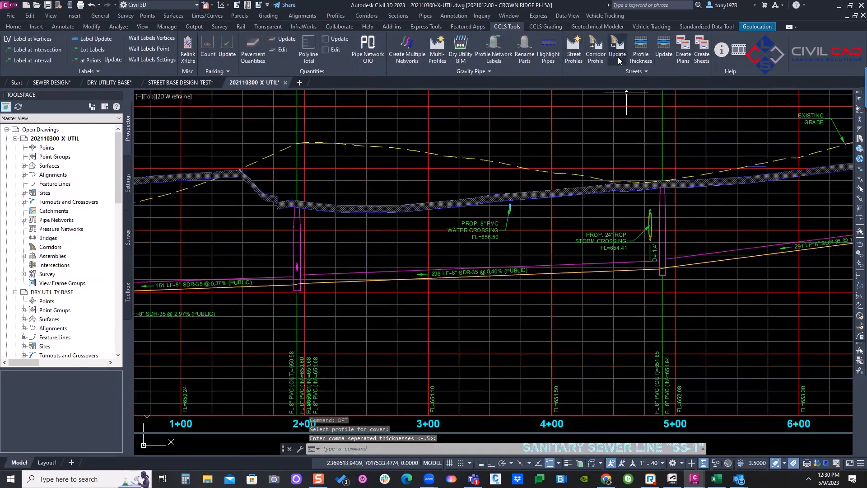
{"action": "left_click", "coordinate": [640, 49]}
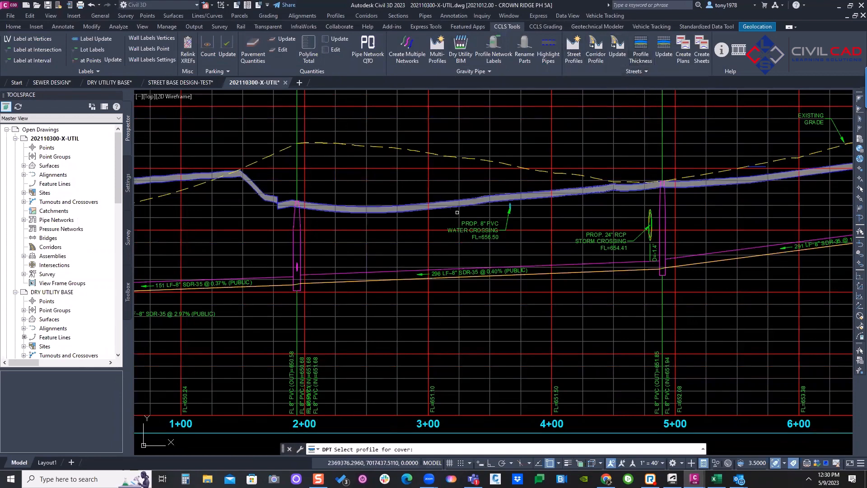
{"action": "scroll", "coordinate": [457, 212], "scroll_direction": "up", "scroll_amount": 6}
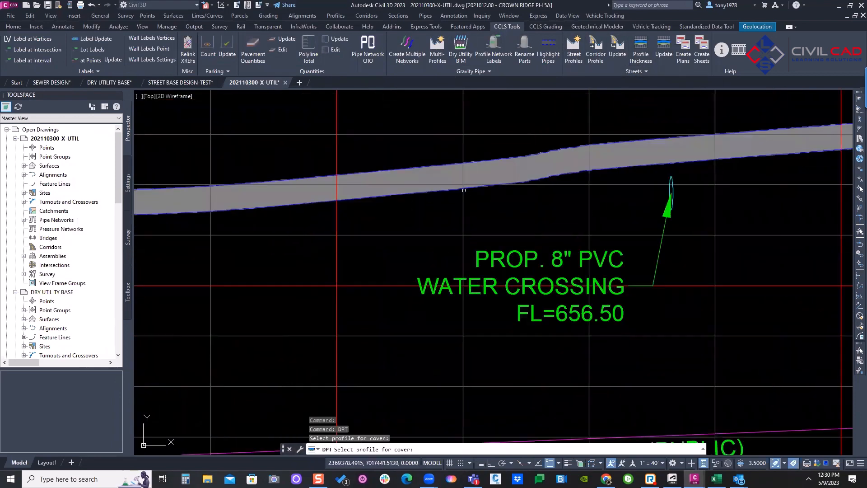
{"action": "scroll", "coordinate": [445, 177], "scroll_direction": "down", "scroll_amount": 4}
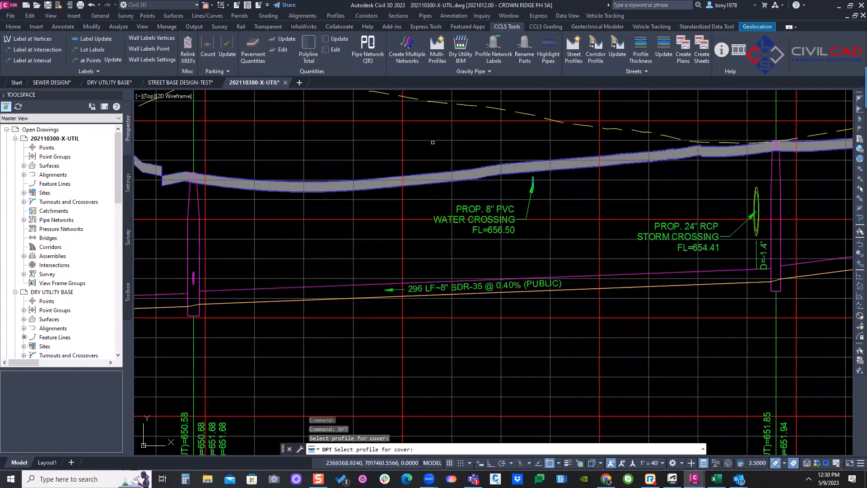
{"action": "left_click", "coordinate": [431, 140]}
{"action": "scroll", "coordinate": [436, 186], "scroll_direction": "up", "scroll_amount": 4}
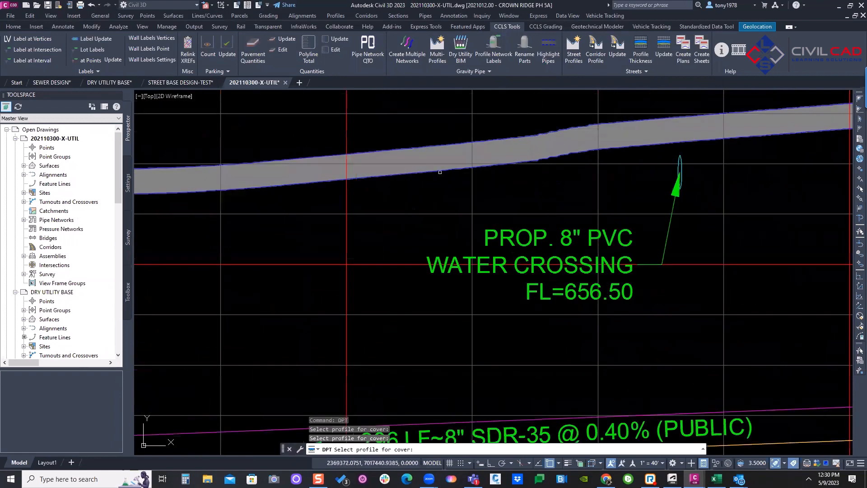
{"action": "left_click", "coordinate": [445, 174]}
{"action": "scroll", "coordinate": [431, 186], "scroll_direction": "down", "scroll_amount": 4}
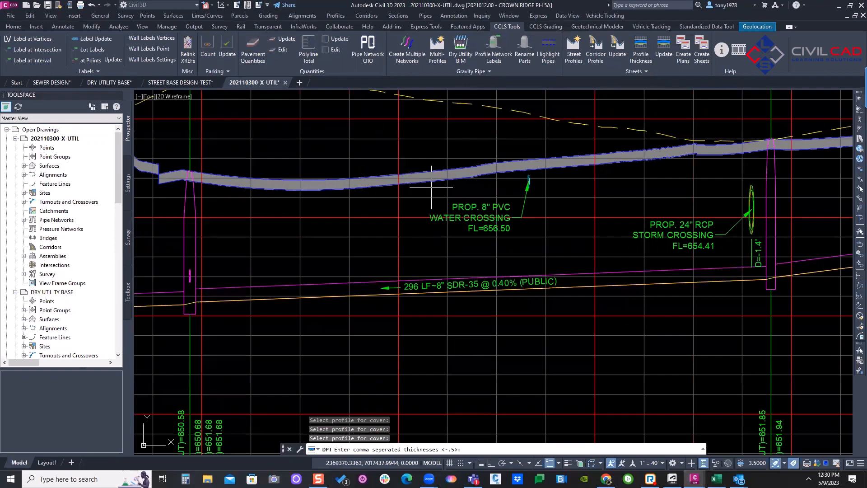
{"action": "type", "text": "-1"}
{"action": "key", "text": "Return"}
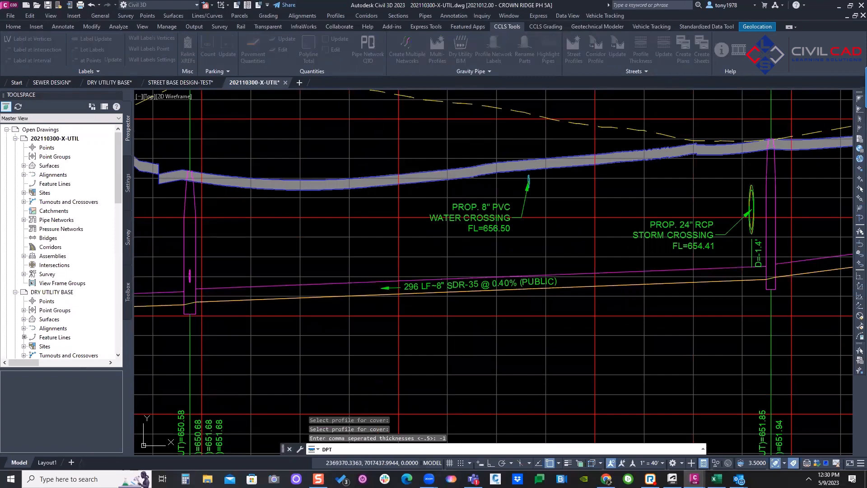
Add a second profile range, keep the Standard style for the 1.00' thickness, and try to accept the settings
{"action": "left_click", "coordinate": [397, 228]}
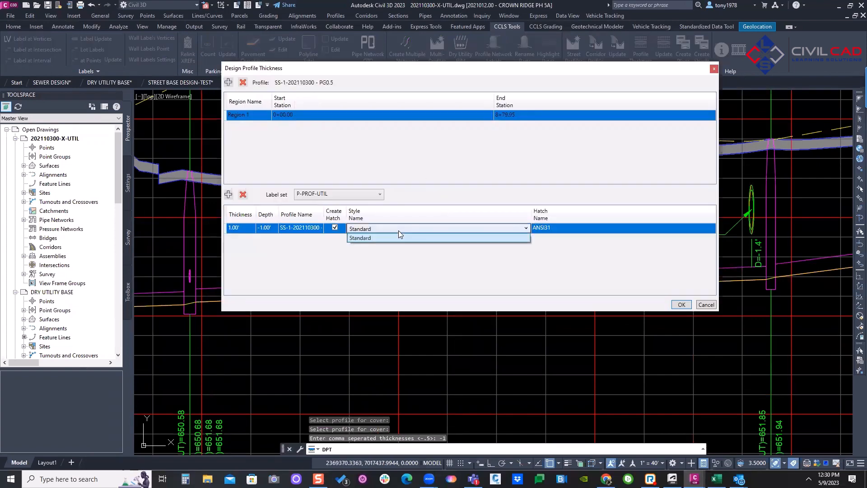
{"action": "left_click", "coordinate": [400, 233]}
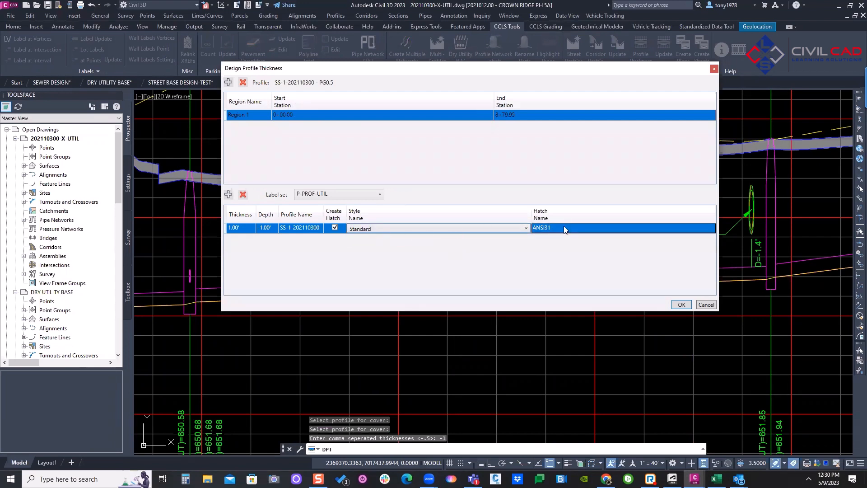
{"action": "key", "text": "alt+Down"}
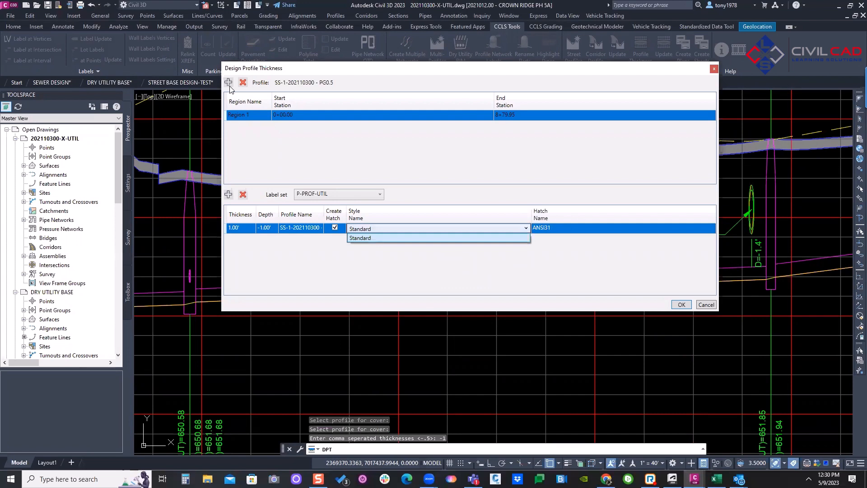
{"action": "key", "text": "Return"}
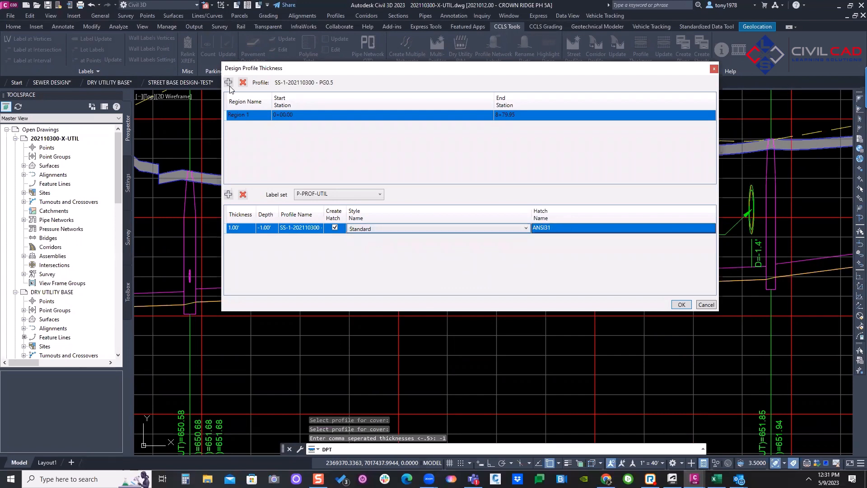
{"action": "left_click", "coordinate": [228, 82]}
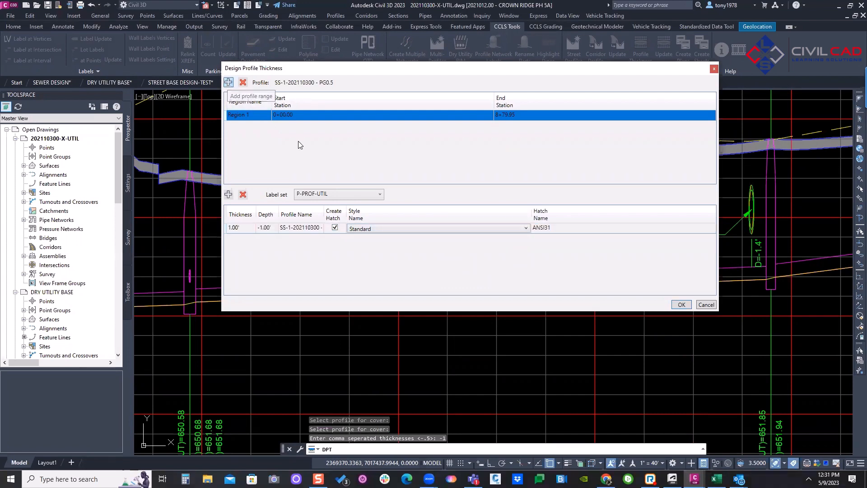
{"action": "left_click", "coordinate": [549, 228]}
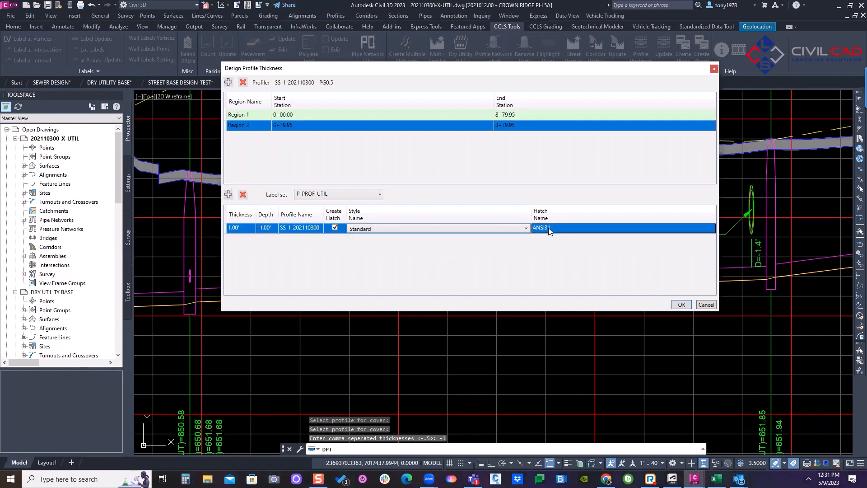
{"action": "left_click", "coordinate": [463, 228]}
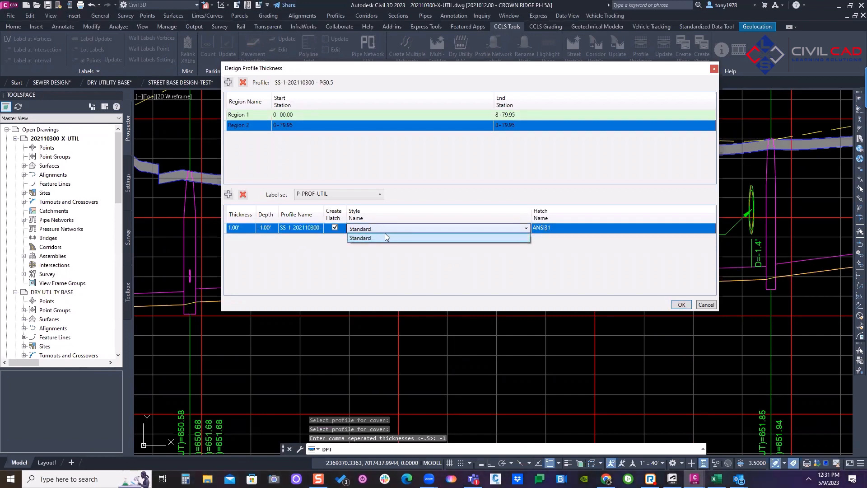
{"action": "left_click", "coordinate": [385, 236]}
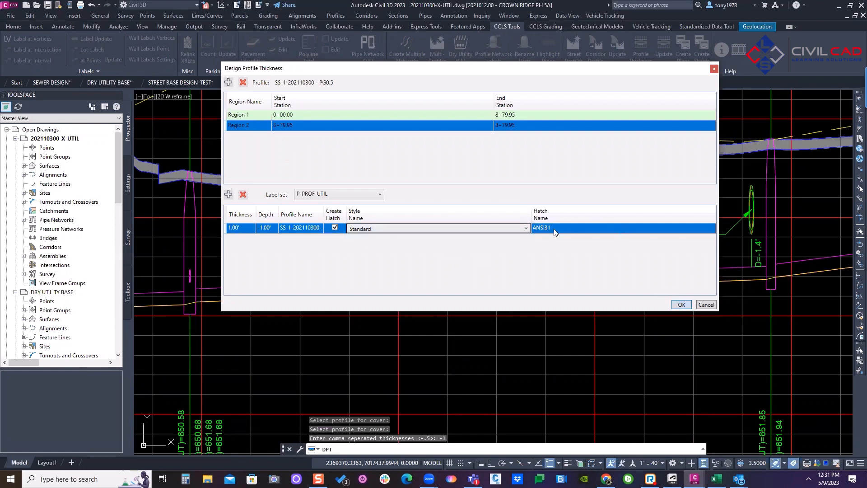
{"action": "left_click", "coordinate": [679, 308]}
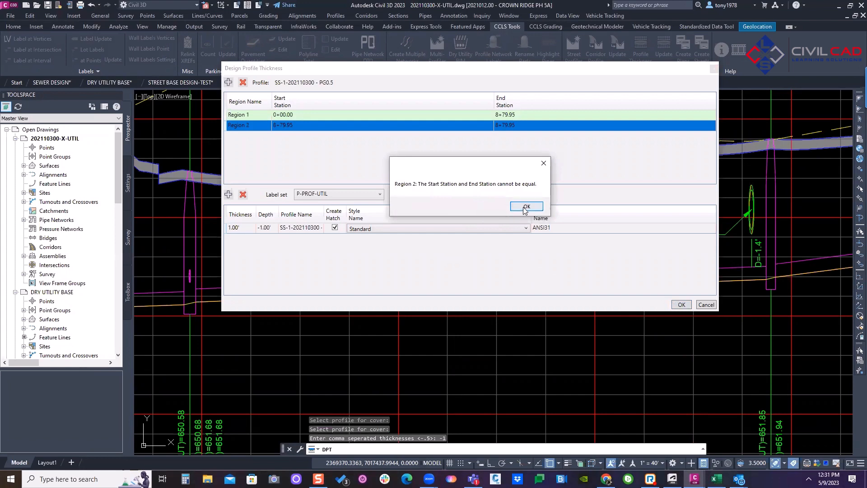
{"action": "left_click", "coordinate": [526, 207]}
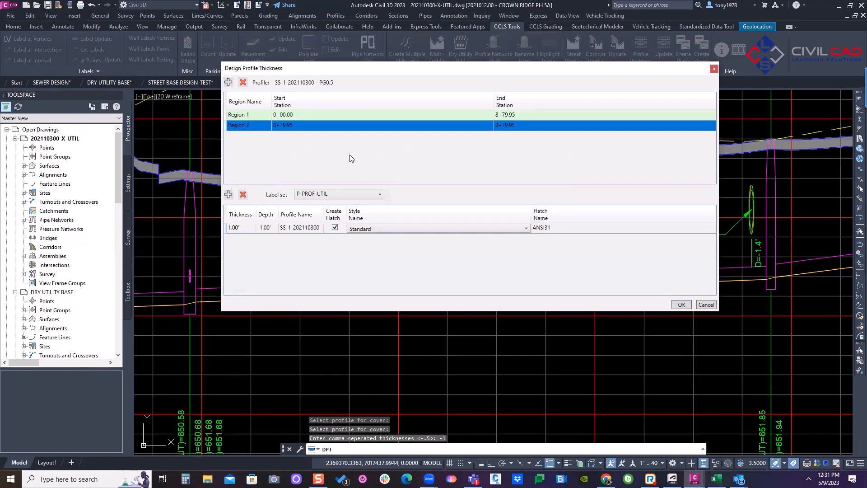
Set Region 2's start station to 5+00.00 and create the second hatched thickness band on the SS-1 profile
{"action": "left_click", "coordinate": [284, 129]}
{"action": "type", "text": "5+0"}
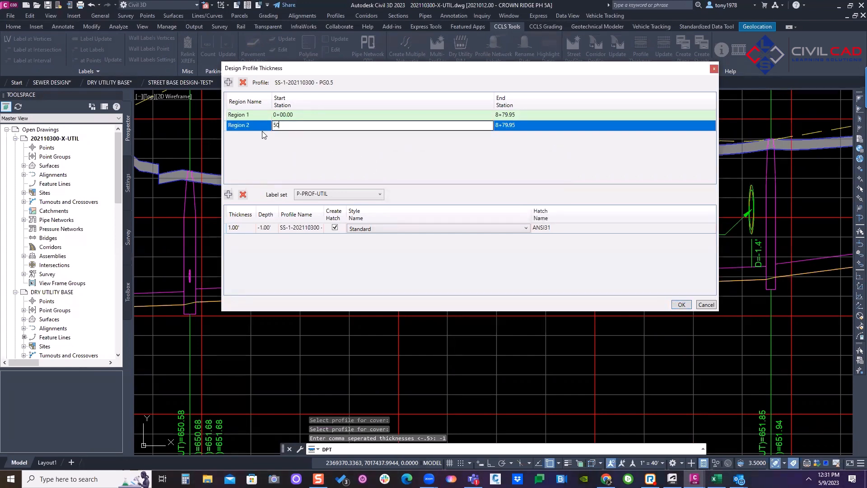
{"action": "type", "text": "0"}
{"action": "key", "text": "Return"}
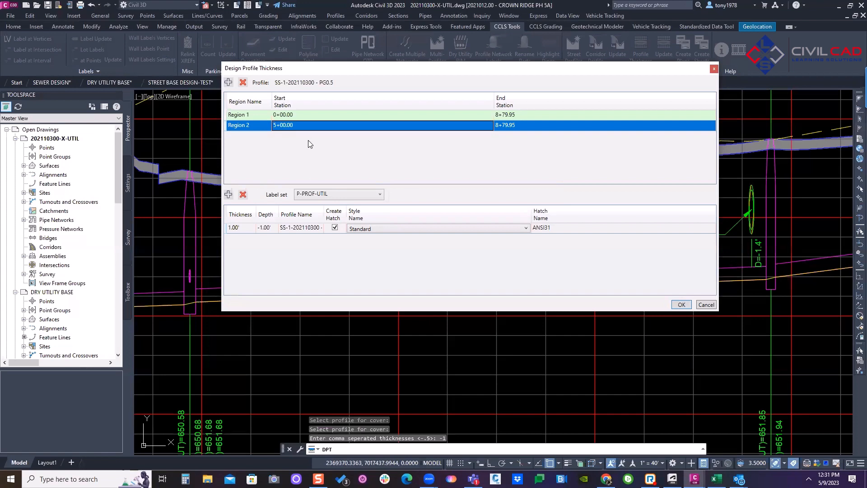
{"action": "left_click", "coordinate": [681, 304]}
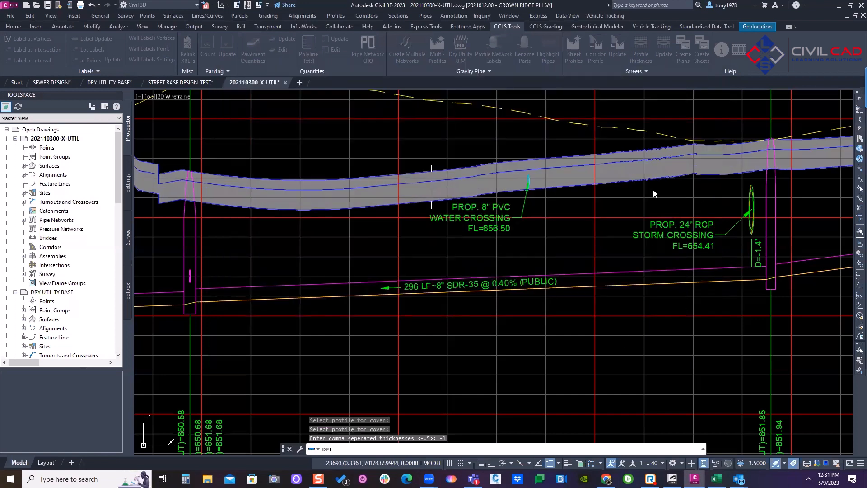
{"action": "scroll", "coordinate": [522, 223], "scroll_direction": "down", "scroll_amount": 5}
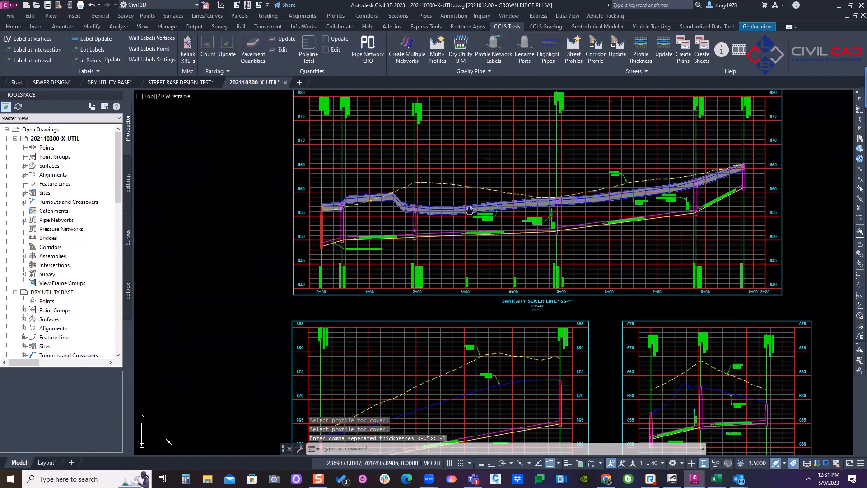
{"action": "scroll", "coordinate": [374, 199], "scroll_direction": "up", "scroll_amount": 2}
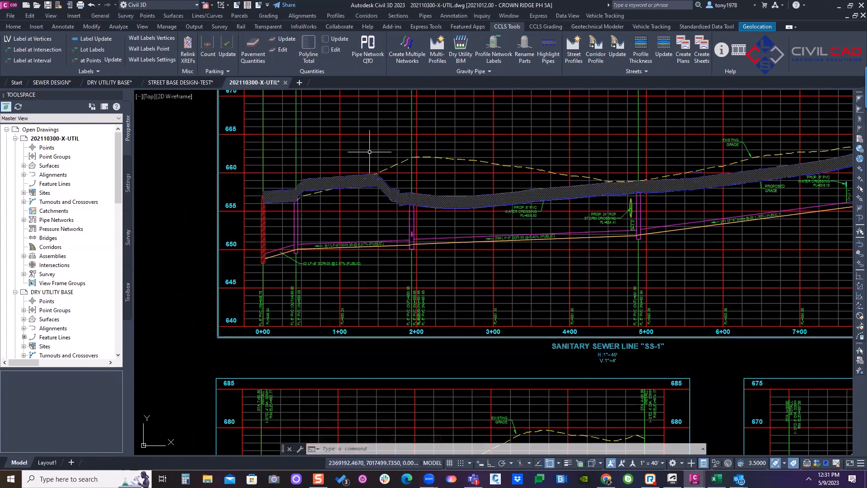
Examine the hatched thickness bands along the full SS-1 sanitary sewer profile, including the storm crossing area
{"action": "middle_click_drag", "start_coordinate": [454, 191], "coordinate": [398, 208]}
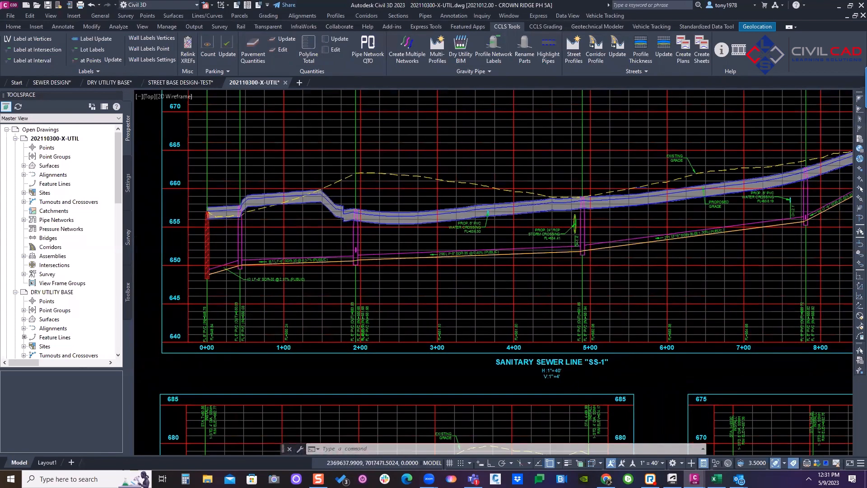
{"action": "scroll", "coordinate": [566, 189], "scroll_direction": "up", "scroll_amount": 4}
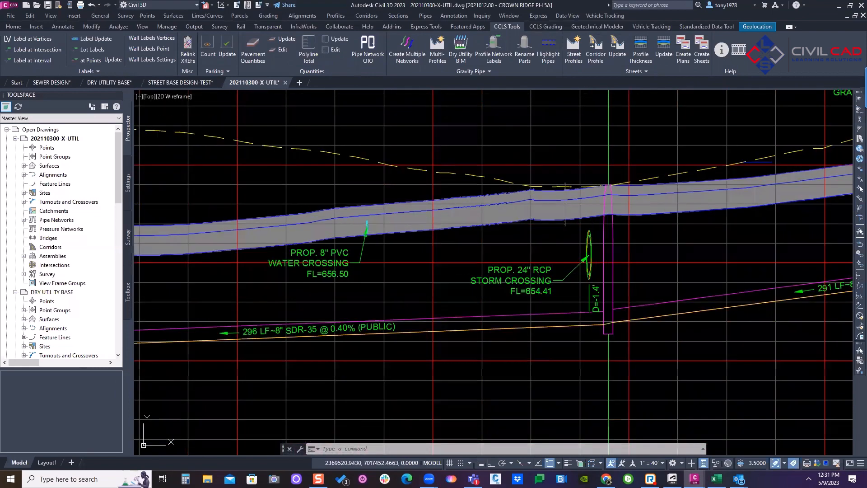
{"action": "scroll", "coordinate": [565, 203], "scroll_direction": "down", "scroll_amount": 4}
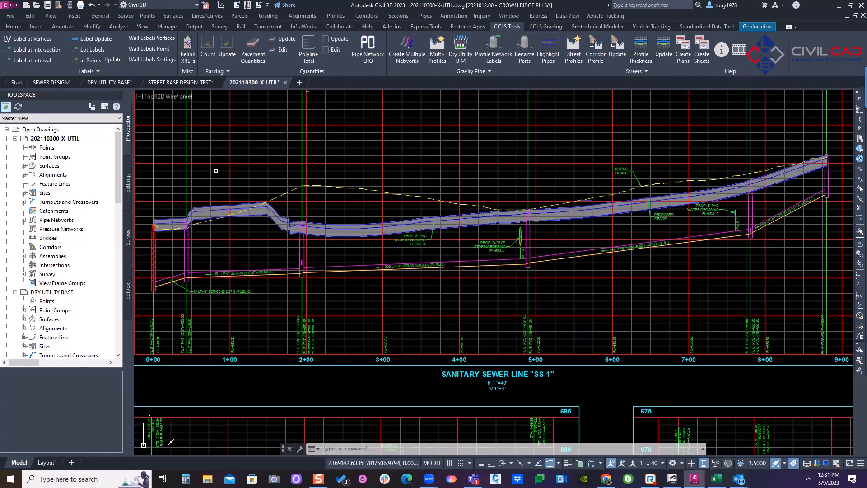
{"action": "middle_click_drag", "start_coordinate": [708, 199], "coordinate": [698, 201]}
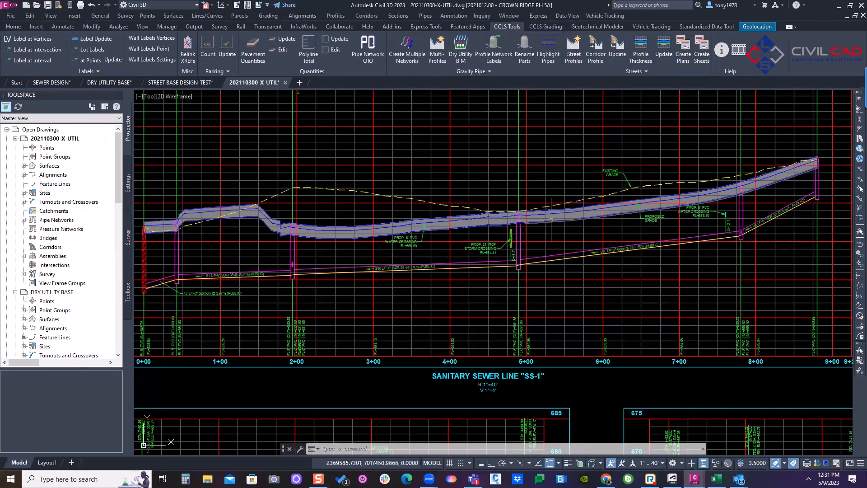
{"action": "scroll", "coordinate": [560, 221], "scroll_direction": "up", "scroll_amount": 2}
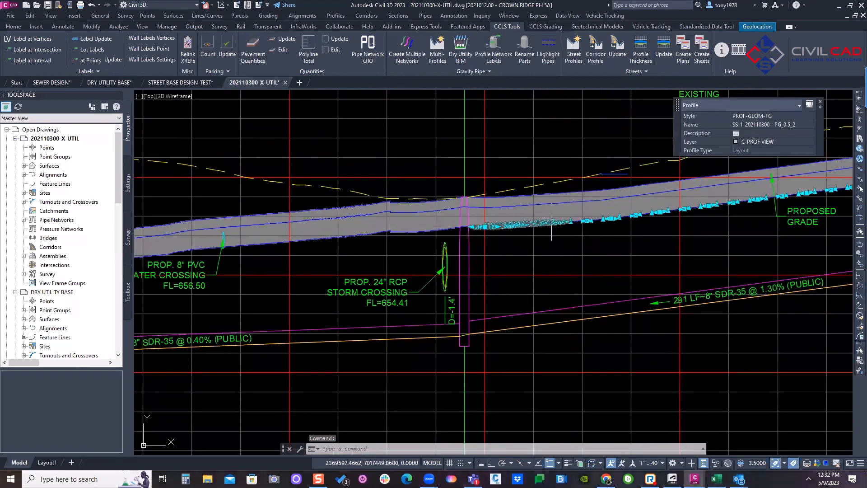
{"action": "key", "text": "Escape"}
{"action": "scroll", "coordinate": [566, 212], "scroll_direction": "down", "scroll_amount": 1}
{"action": "middle_click_drag", "start_coordinate": [579, 224], "coordinate": [695, 216]}
{"action": "scroll", "coordinate": [435, 255], "scroll_direction": "down", "scroll_amount": 3}
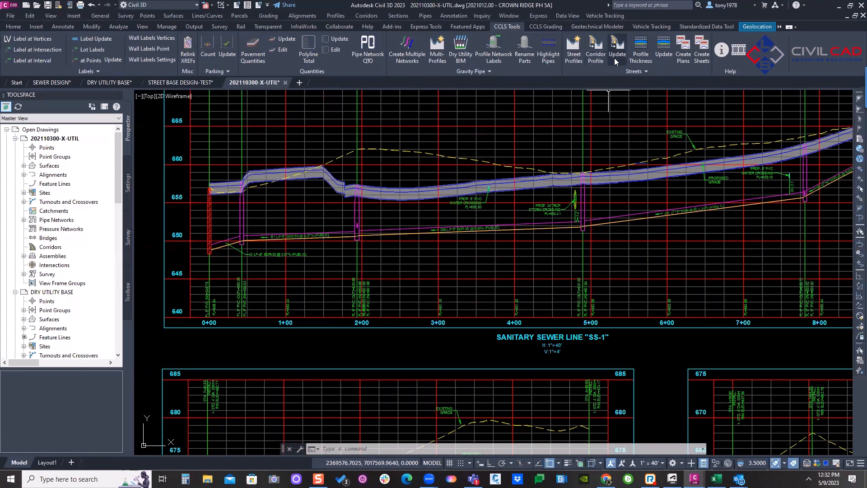
{"action": "middle_click_drag", "start_coordinate": [485, 171], "coordinate": [389, 193]}
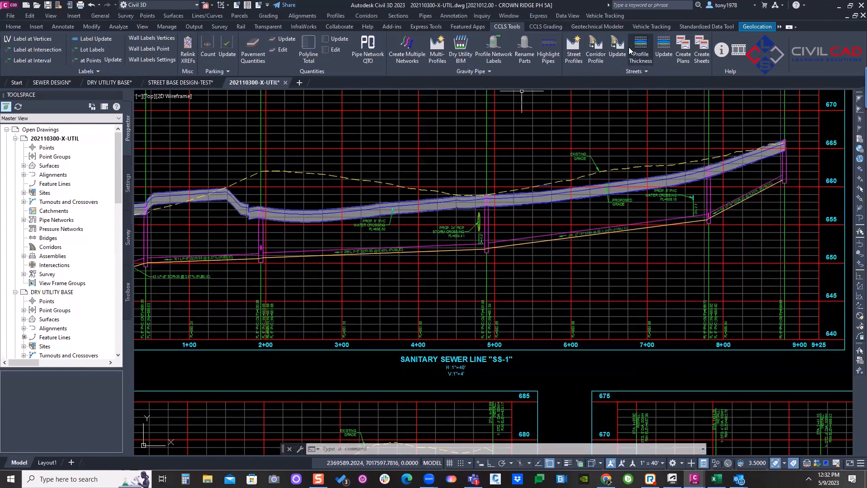
{"action": "left_click", "coordinate": [643, 58]}
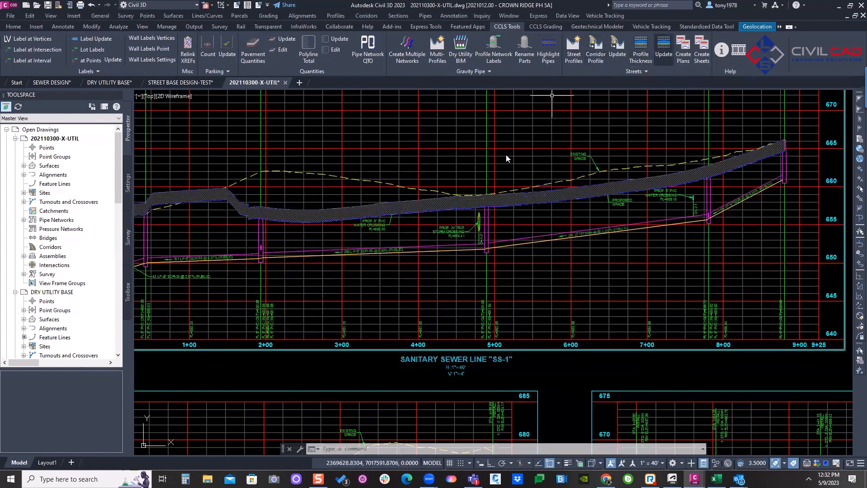
Close the 202110300-X-UTIL, STREET BASE DESIGN-TEST, DRY UTILITY BASE and SEWER DESIGN drawings without saving changes
{"action": "scroll", "coordinate": [538, 117], "scroll_direction": "down", "scroll_amount": 5}
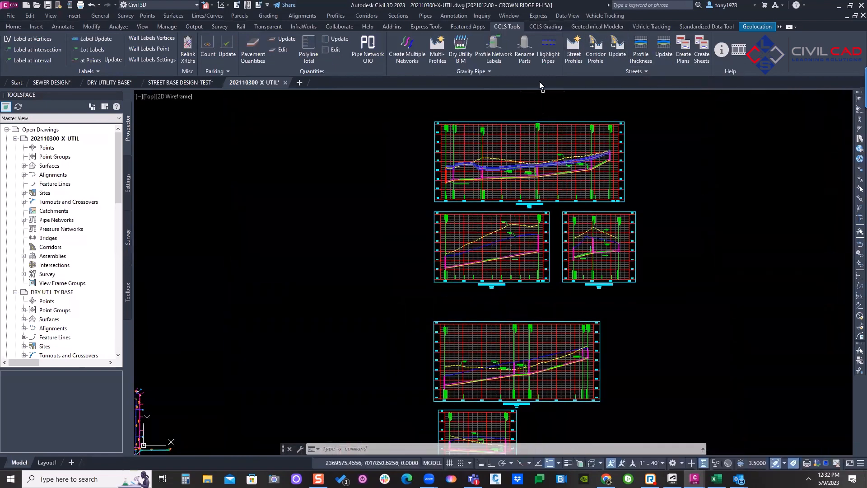
{"action": "scroll", "coordinate": [339, 158], "scroll_direction": "down", "scroll_amount": 3}
{"action": "key", "text": "Escape"}
{"action": "key", "text": "Escape"}
{"action": "key", "text": "Escape"}
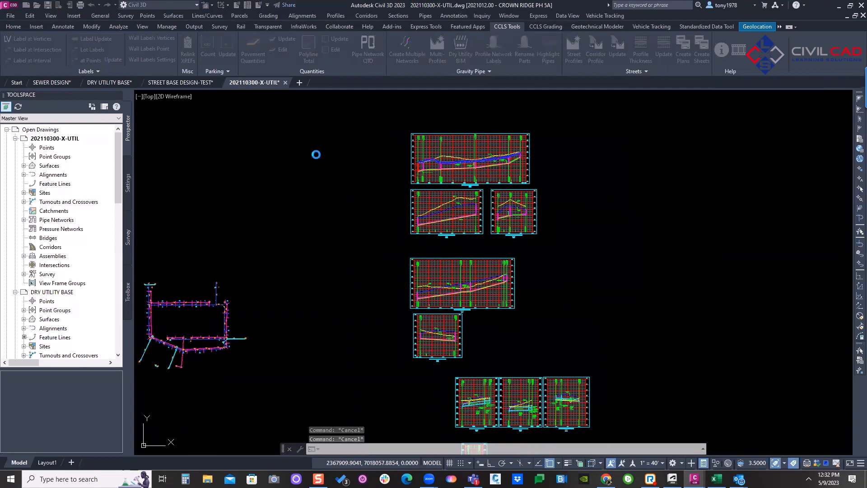
{"action": "key", "text": "ctrl+F4"}
{"action": "left_click", "coordinate": [421, 258]}
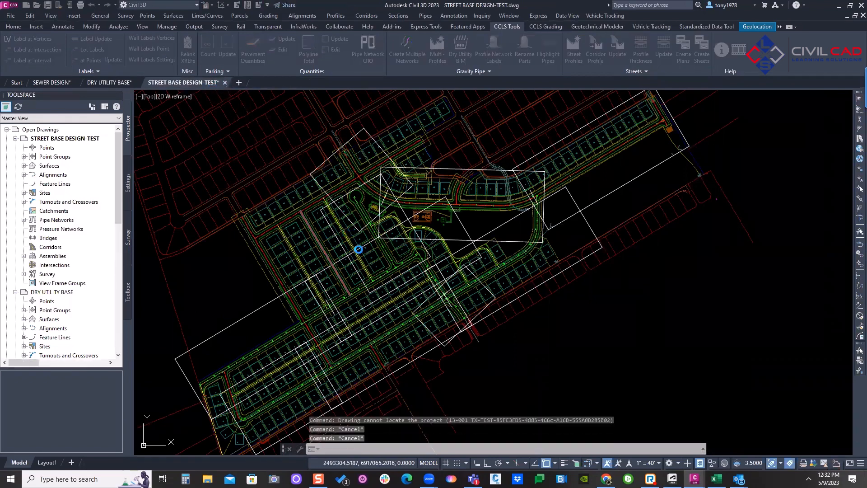
{"action": "left_click", "coordinate": [456, 260]}
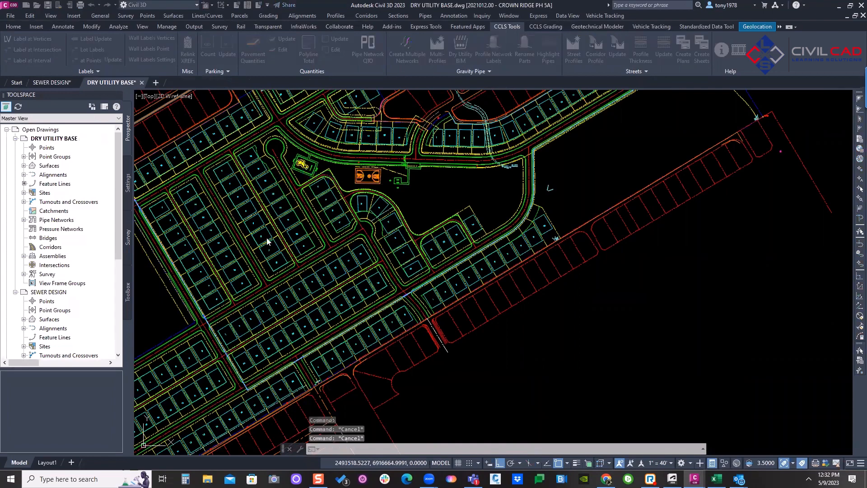
{"action": "left_click", "coordinate": [463, 263]}
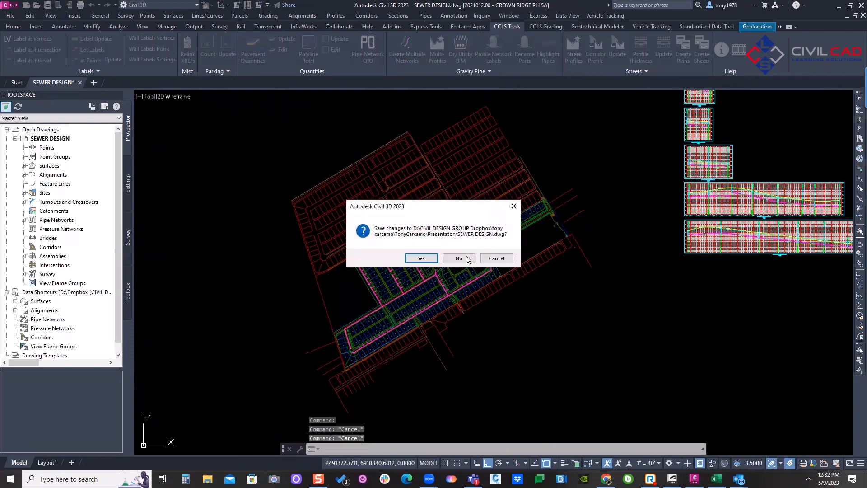
{"action": "left_click", "coordinate": [459, 258]}
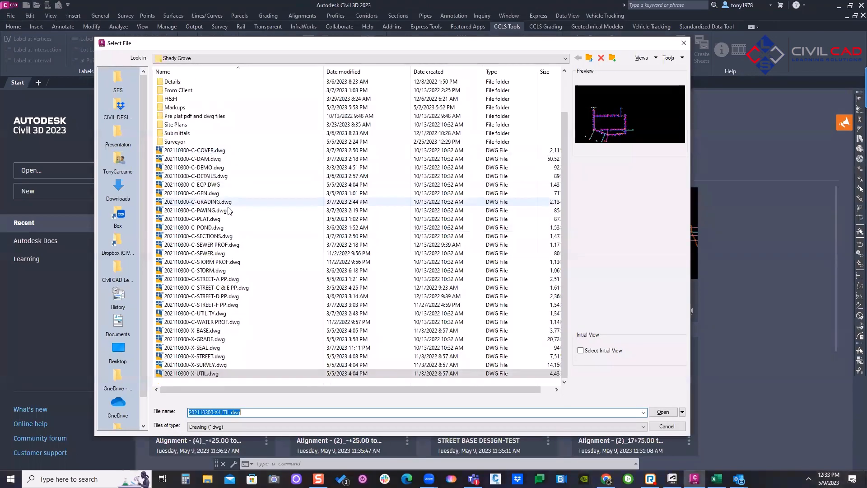
Browse to the Presentaton folder in the Dropbox project files to choose a drawing to open
{"action": "left_click", "coordinate": [117, 84]}
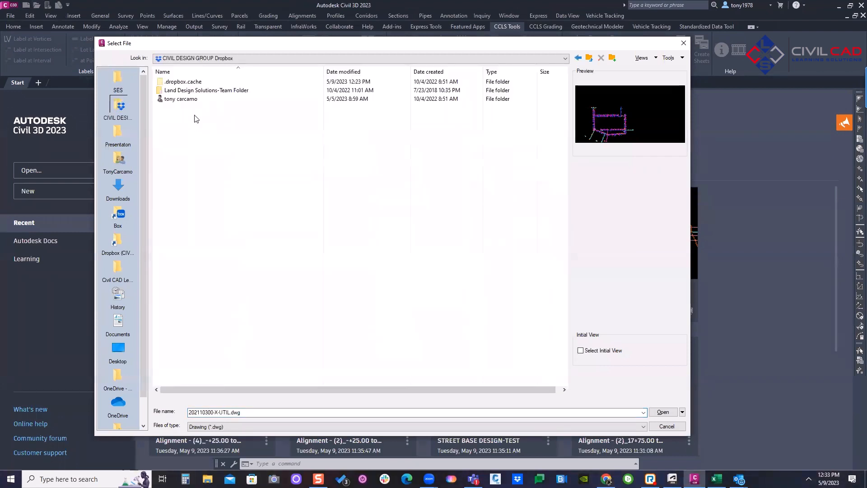
{"action": "double_click", "coordinate": [203, 99]}
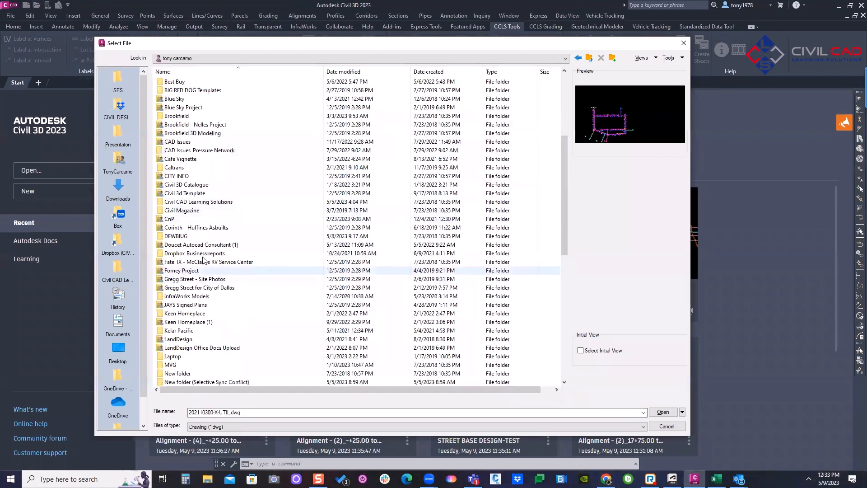
{"action": "scroll", "coordinate": [225, 221], "scroll_direction": "down", "scroll_amount": 15}
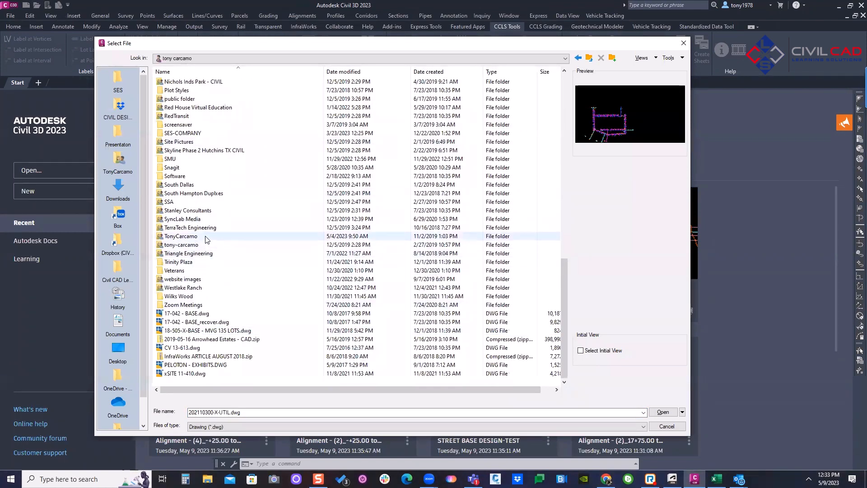
{"action": "double_click", "coordinate": [203, 236]}
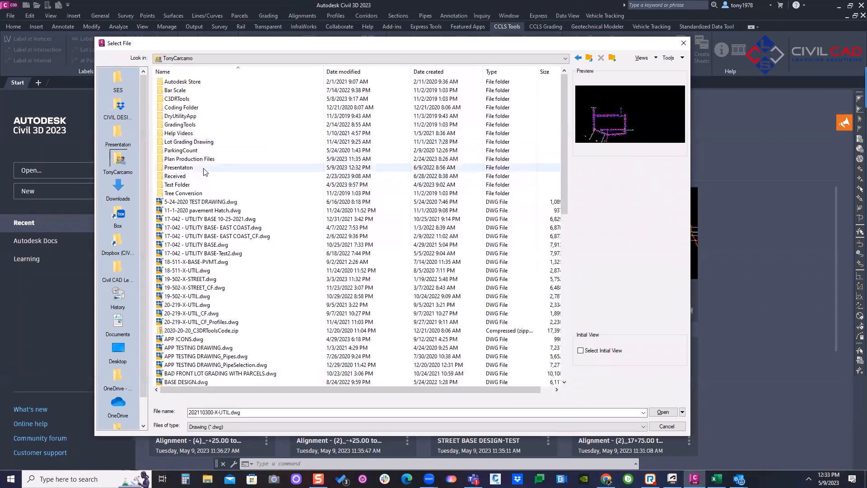
{"action": "double_click", "coordinate": [204, 168]}
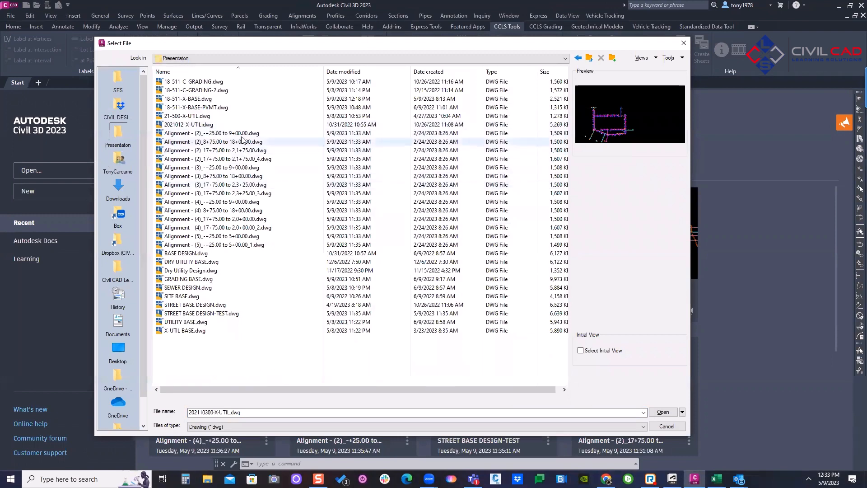
Delete all the Alignment sheet drawings, from Alignment - (2) through Alignment - (5), in the Presentaton folder
{"action": "left_click", "coordinate": [235, 133]}
{"action": "left_click", "coordinate": [217, 244], "text": "shift"}
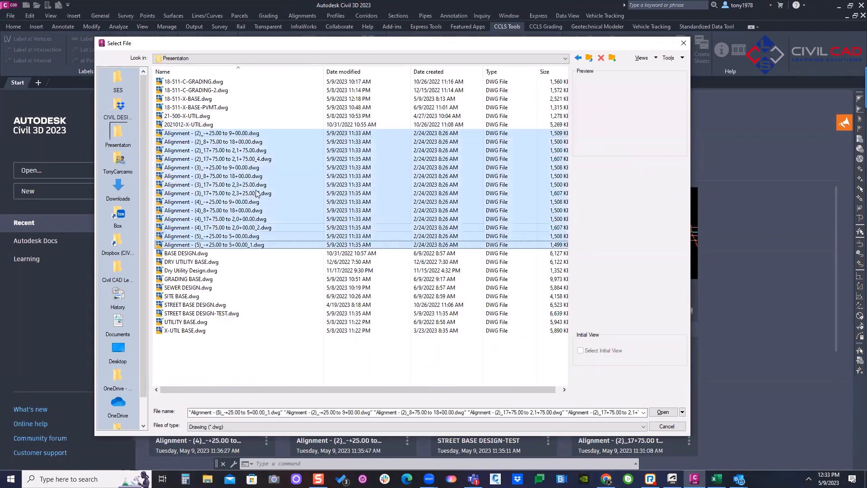
{"action": "key", "text": "Delete"}
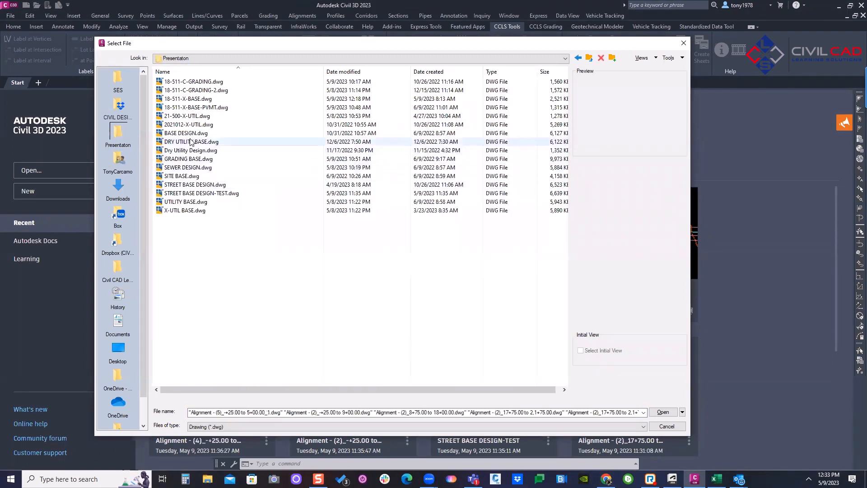
Open the STREET BASE DESIGN.dwg drawing from the Presentaton folder
{"action": "left_click", "coordinate": [235, 185]}
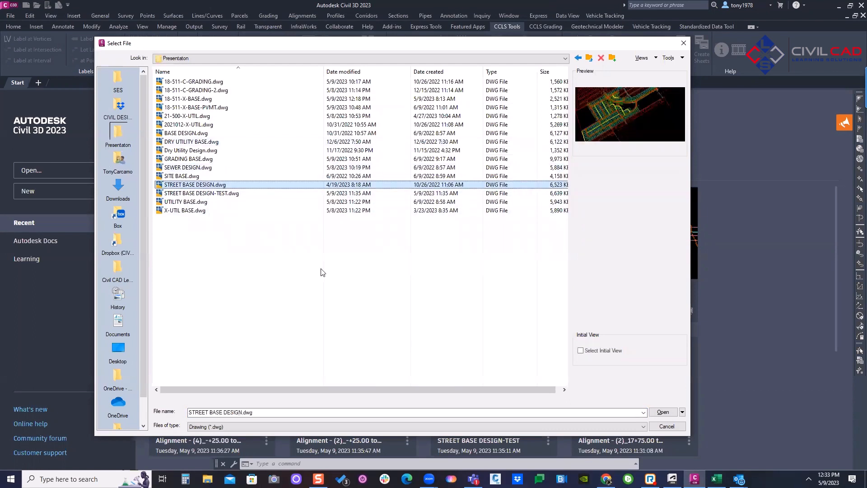
{"action": "left_click", "coordinate": [664, 412]}
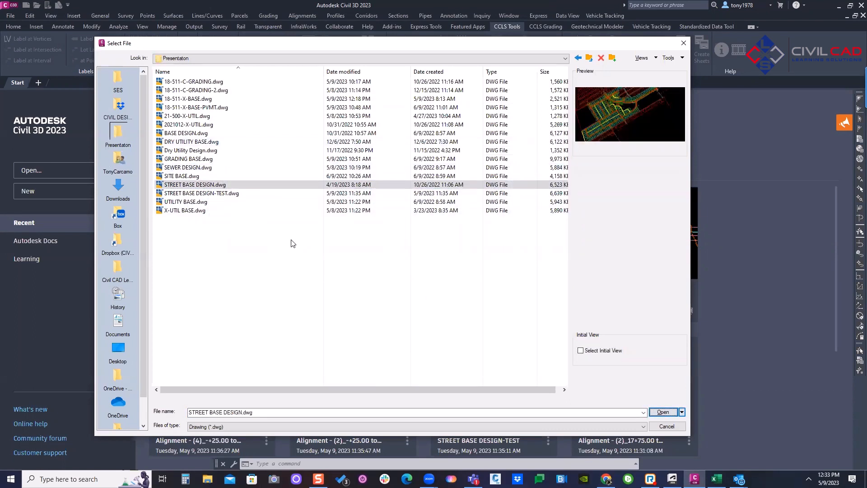
{"action": "left_click", "coordinate": [222, 193]}
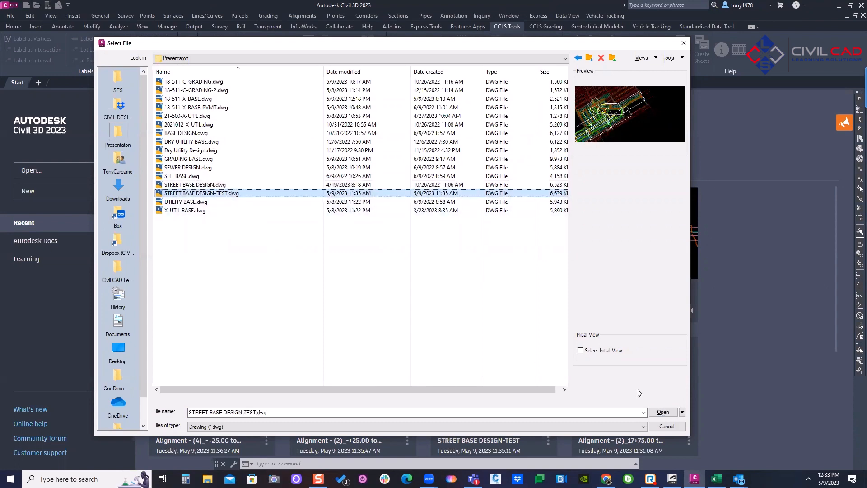
{"action": "left_click", "coordinate": [221, 185]}
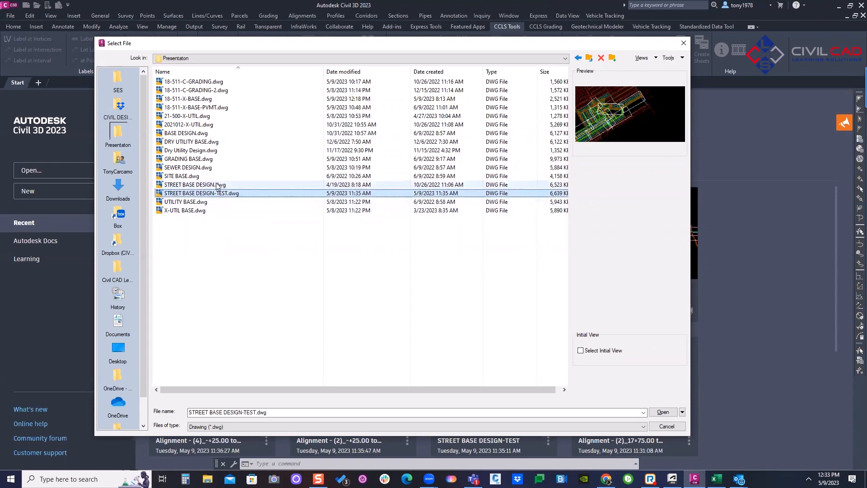
{"action": "left_click", "coordinate": [664, 413]}
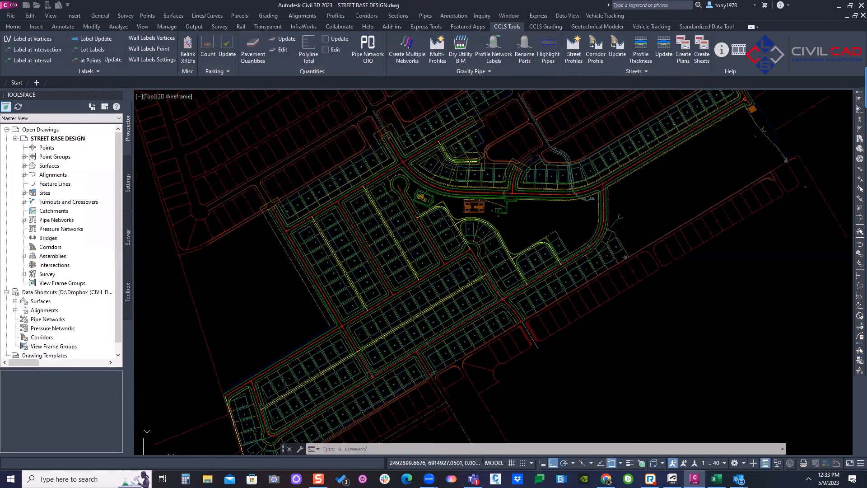
{"action": "scroll", "coordinate": [400, 199], "scroll_direction": "down", "scroll_amount": 2}
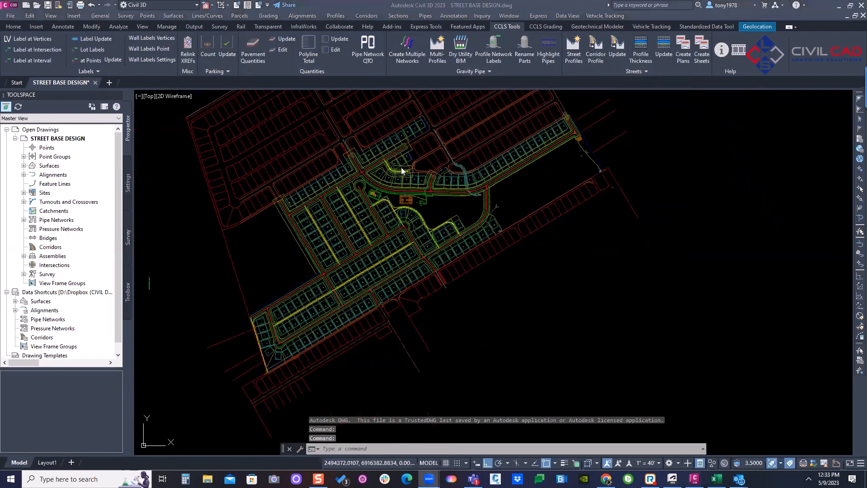
{"action": "left_click_drag", "start_coordinate": [538, 112], "coordinate": [274, 172]}
{"action": "mouse_move", "coordinate": [253, 247]}
{"action": "left_mouse_down"}
{"action": "mouse_move", "coordinate": [271, 375]}
{"action": "mouse_move", "coordinate": [560, 149]}
{"action": "mouse_move", "coordinate": [659, 151]}
{"action": "left_mouse_up"}
{"action": "mouse_move", "coordinate": [657, 117]}
{"action": "left_mouse_down"}
{"action": "mouse_move", "coordinate": [708, 118]}
{"action": "mouse_move", "coordinate": [700, 156]}
{"action": "left_mouse_up"}
{"action": "left_click_drag", "start_coordinate": [649, 105], "coordinate": [652, 153]}
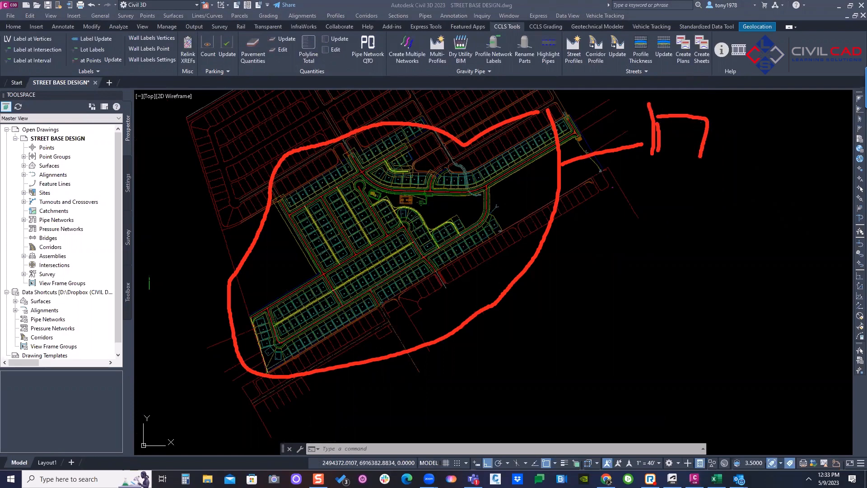
{"action": "key", "text": "Escape"}
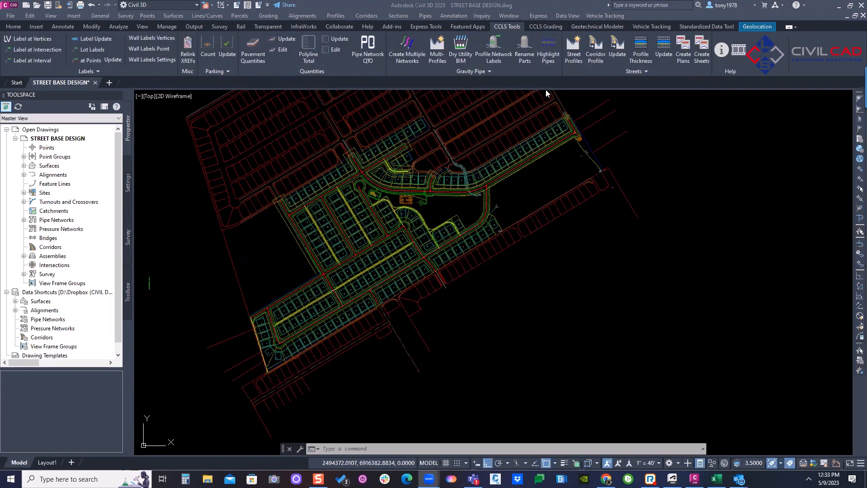
Run Street Profiles on all the street objects of the subdivision, selected with one window around the site
{"action": "scroll", "coordinate": [329, 151], "scroll_direction": "down", "scroll_amount": 2}
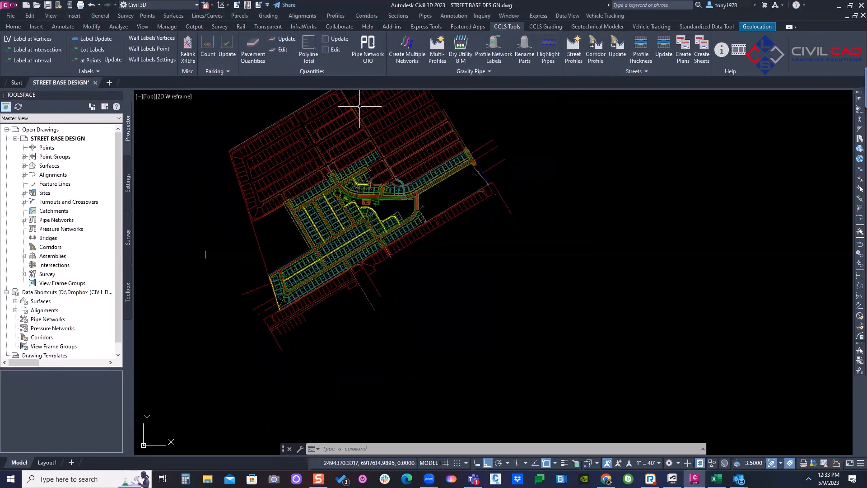
{"action": "left_click", "coordinate": [574, 50]}
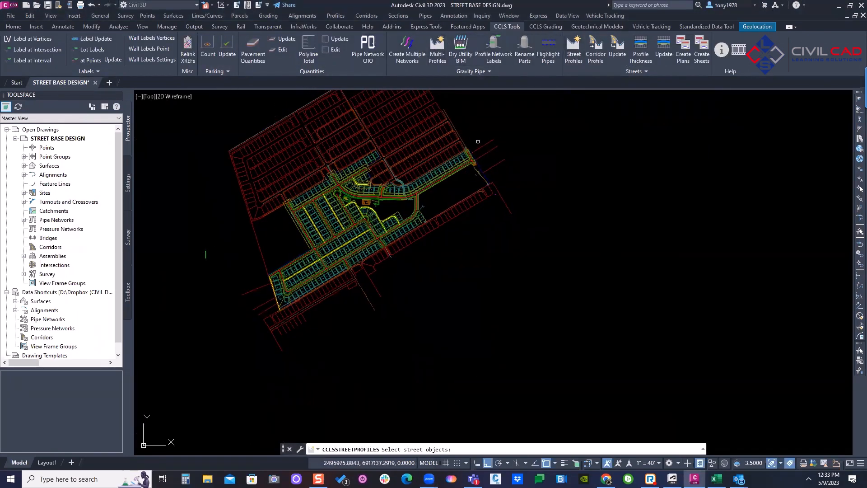
{"action": "left_click", "coordinate": [483, 129]}
{"action": "left_click", "coordinate": [232, 358]}
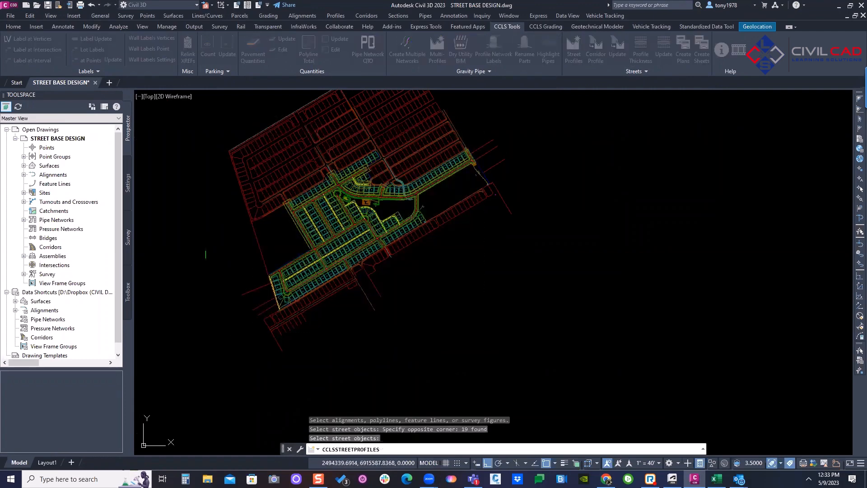
{"action": "key", "text": "Return"}
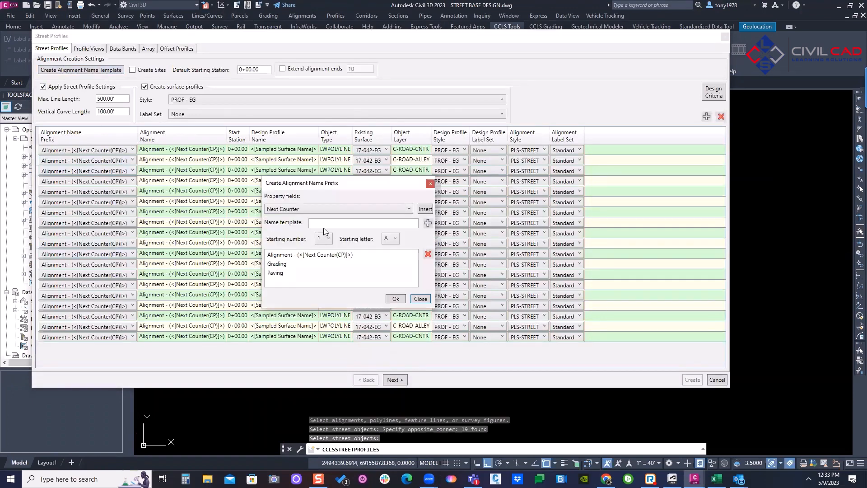
Close the alignment name prefix settings and set the design profile style of all listed alignments to PROF - PG
{"action": "left_click", "coordinate": [425, 299]}
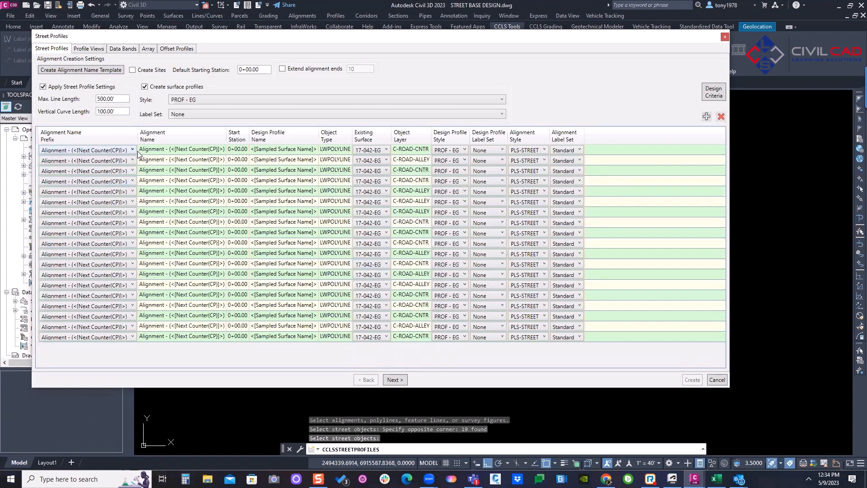
{"action": "left_click", "coordinate": [157, 152]}
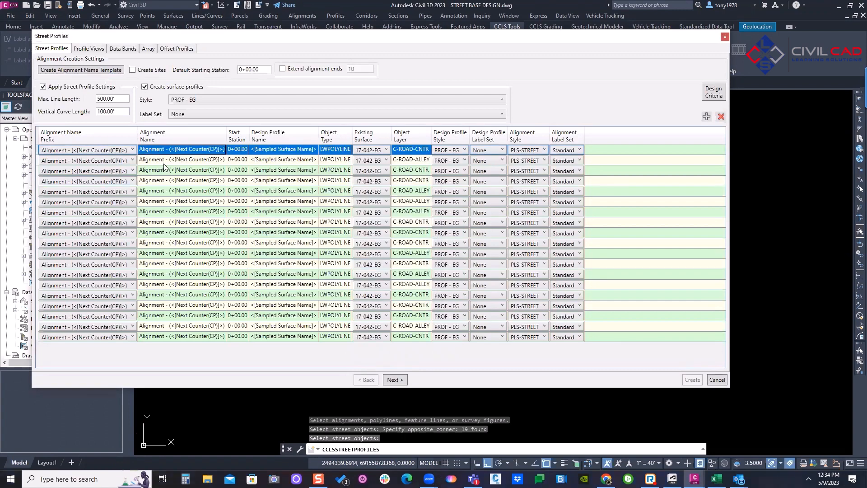
{"action": "left_click", "coordinate": [178, 337], "text": "shift"}
{"action": "left_click", "coordinate": [464, 150]}
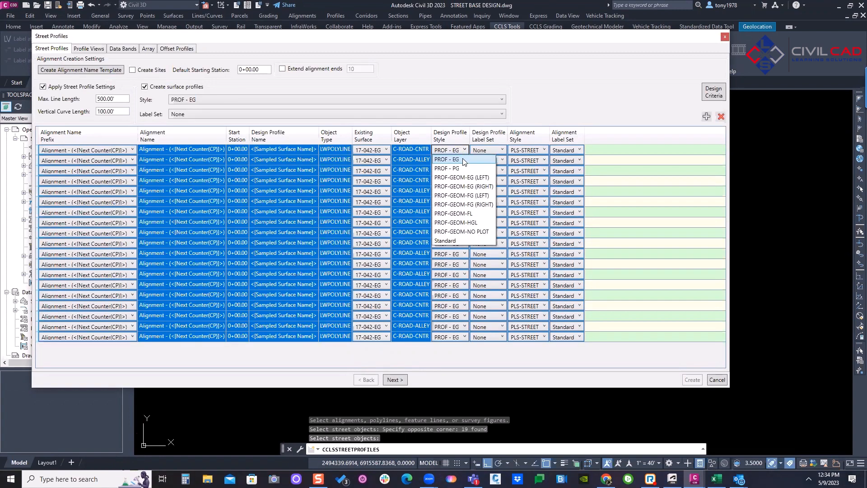
{"action": "left_click", "coordinate": [447, 168]}
Assign SES-ROADWAY-LABEL SET as design profile label set and ROAD ALIGNMENT LABEL SET as alignment label set for all alignments
{"action": "left_click", "coordinate": [487, 153]}
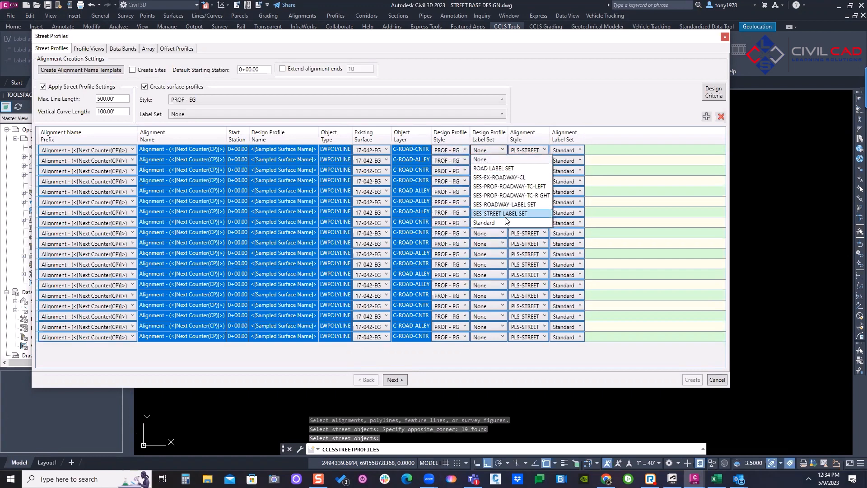
{"action": "left_click", "coordinate": [511, 254]}
{"action": "left_click", "coordinate": [604, 151]}
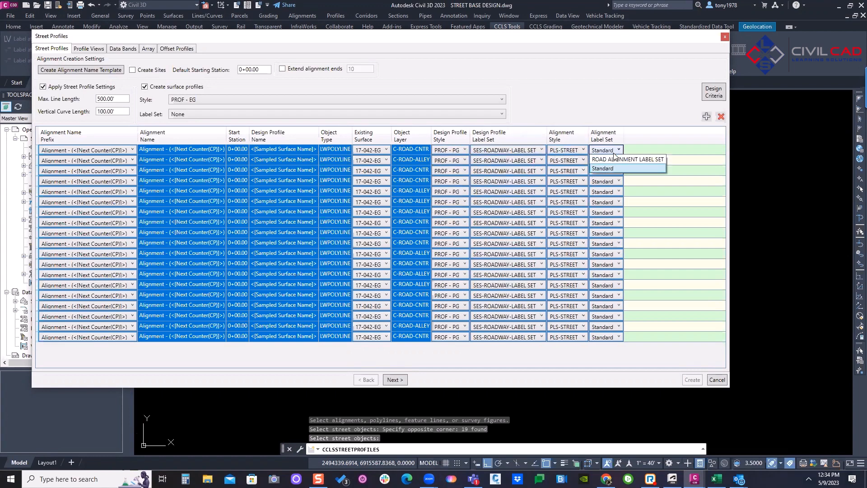
{"action": "left_click", "coordinate": [612, 162]}
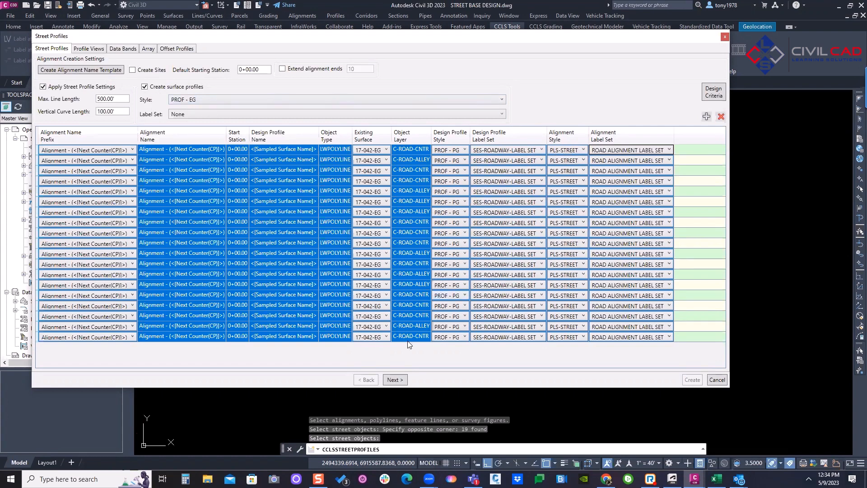
Continue to the profile view options and set the maximum profile view length to 900'
{"action": "left_click", "coordinate": [399, 382]}
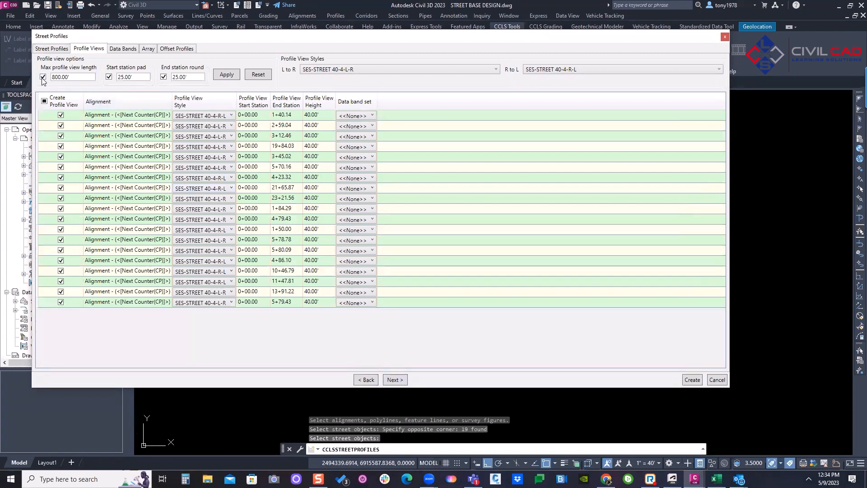
{"action": "left_click", "coordinate": [43, 77]}
{"action": "left_click", "coordinate": [43, 77]}
{"action": "type", "text": "900"}
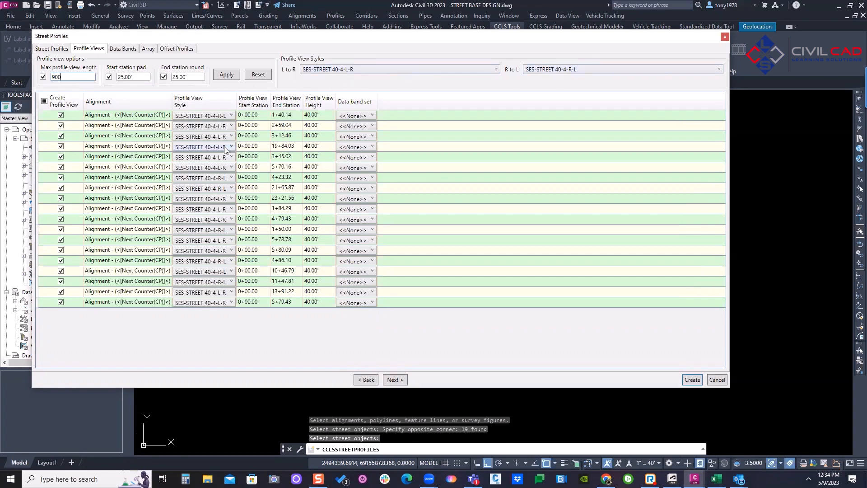
Assign the SWE data band set to all the profile views in the list
{"action": "left_click", "coordinate": [99, 115]}
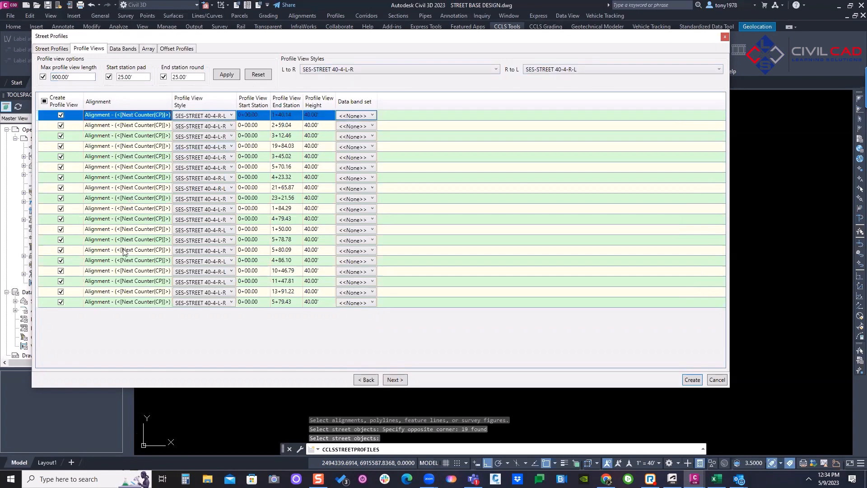
{"action": "left_click", "coordinate": [117, 301], "text": "shift"}
{"action": "left_click", "coordinate": [362, 116]}
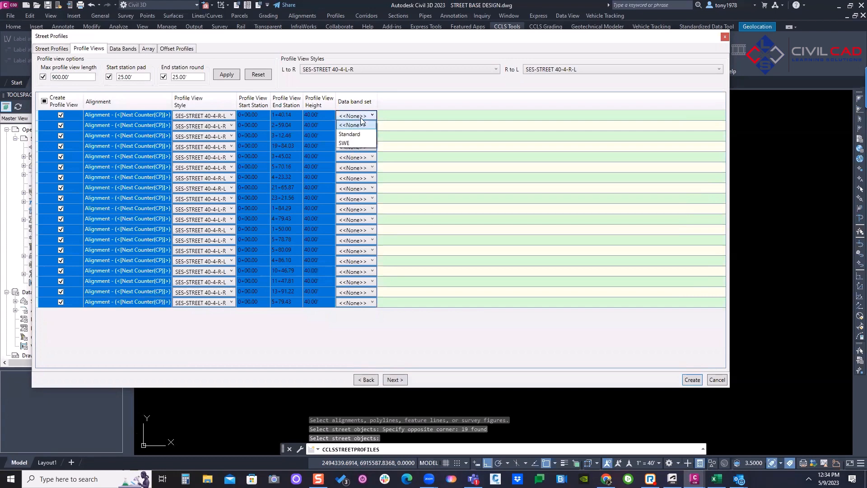
{"action": "left_click", "coordinate": [350, 143]}
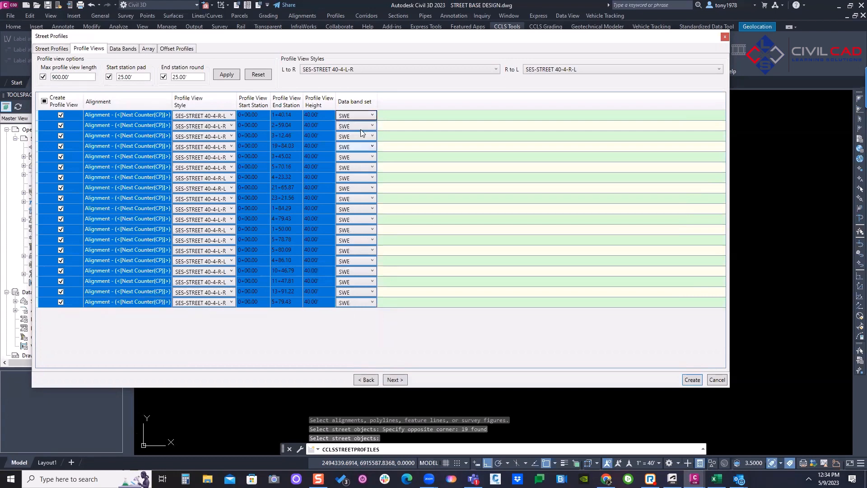
Set the height of all profile views to 30' and apply the profile view options to the list
{"action": "left_click", "coordinate": [317, 116]}
{"action": "left_click", "coordinate": [320, 125]}
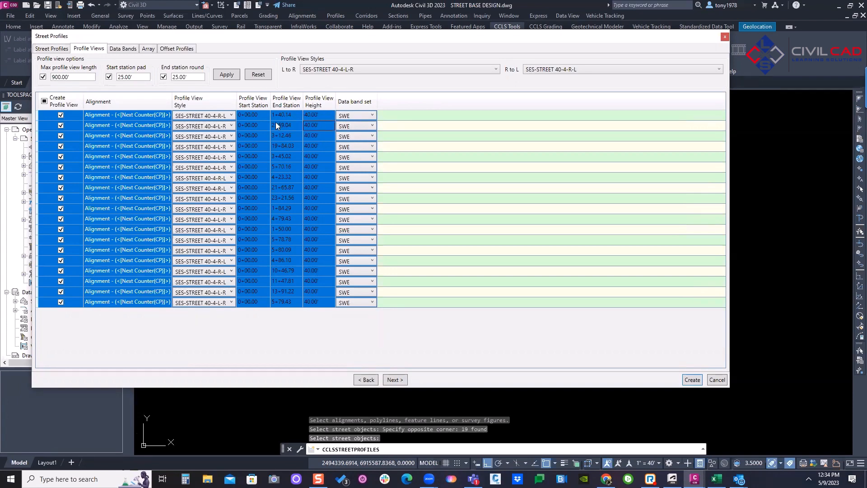
{"action": "left_click", "coordinate": [127, 128]}
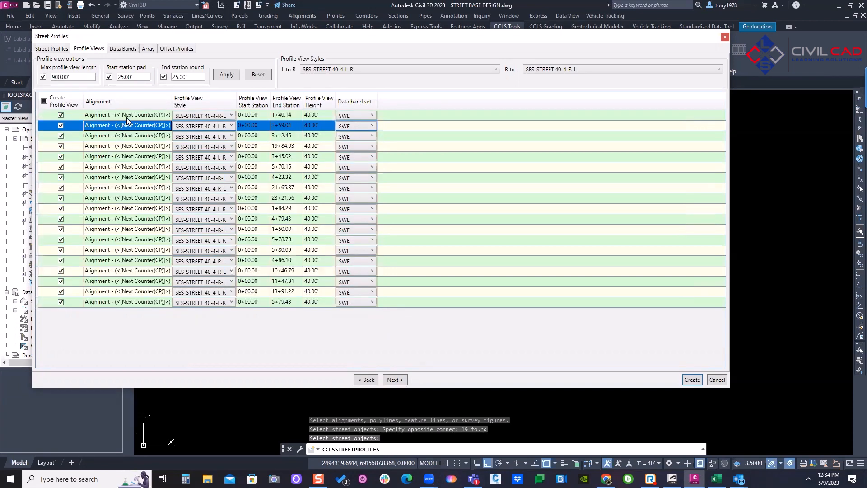
{"action": "left_click", "coordinate": [104, 303], "text": "shift"}
{"action": "left_click", "coordinate": [317, 115]}
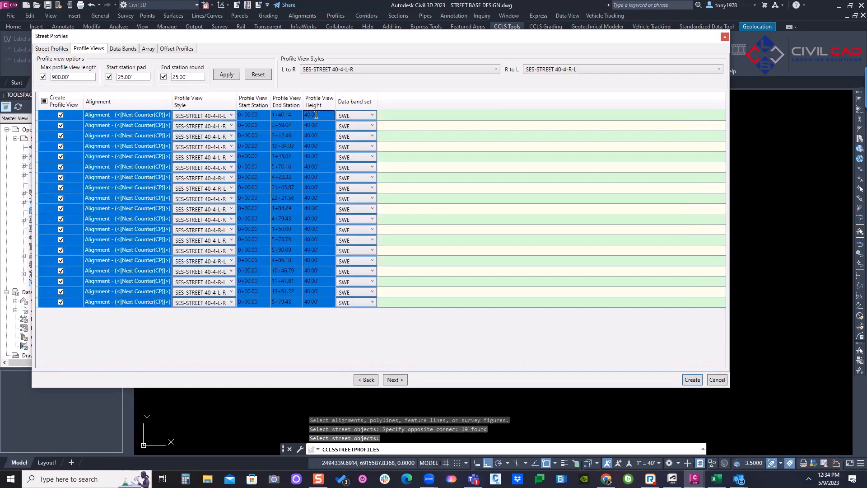
{"action": "type", "text": "30"}
{"action": "key", "text": "Return"}
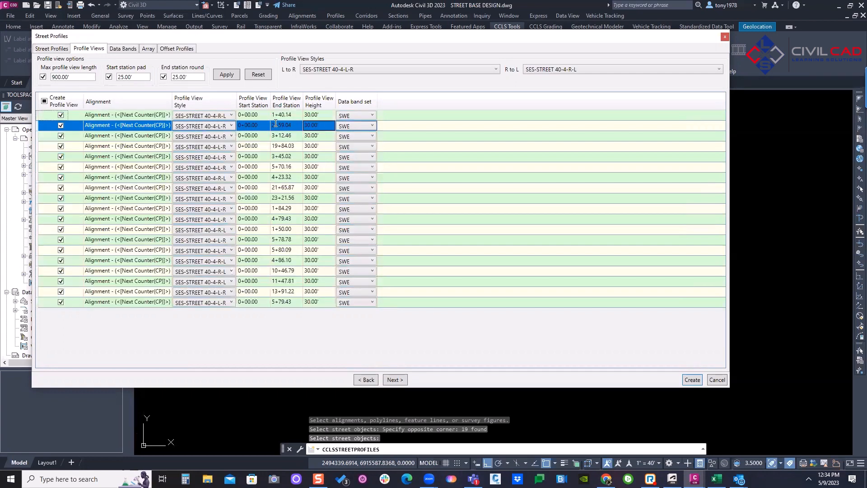
{"action": "left_click", "coordinate": [307, 189]}
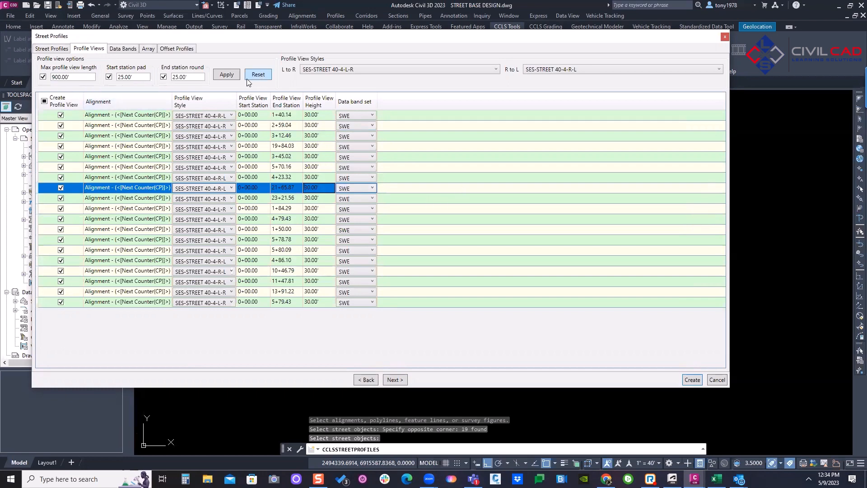
{"action": "left_click", "coordinate": [226, 75]}
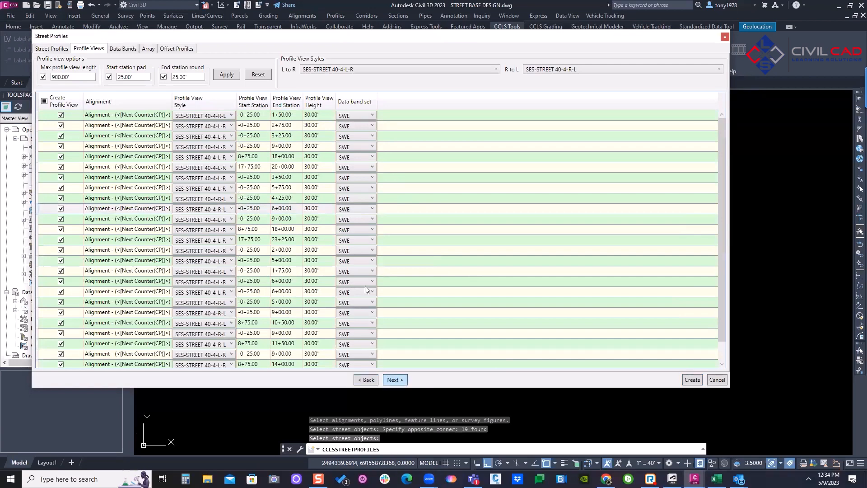
Continue to the data band settings and choose 17-042-EG as Surface Profile 1 for all the profile views
{"action": "key", "text": "Return"}
{"action": "left_click", "coordinate": [107, 71]}
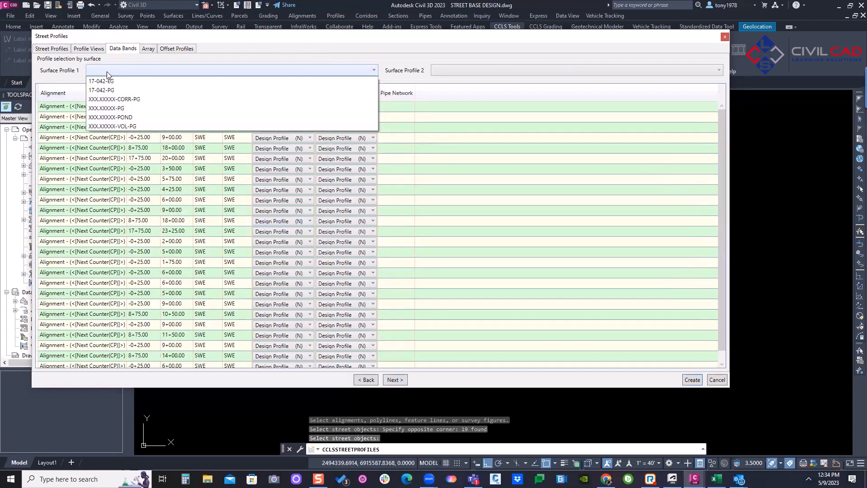
{"action": "left_click", "coordinate": [108, 80]}
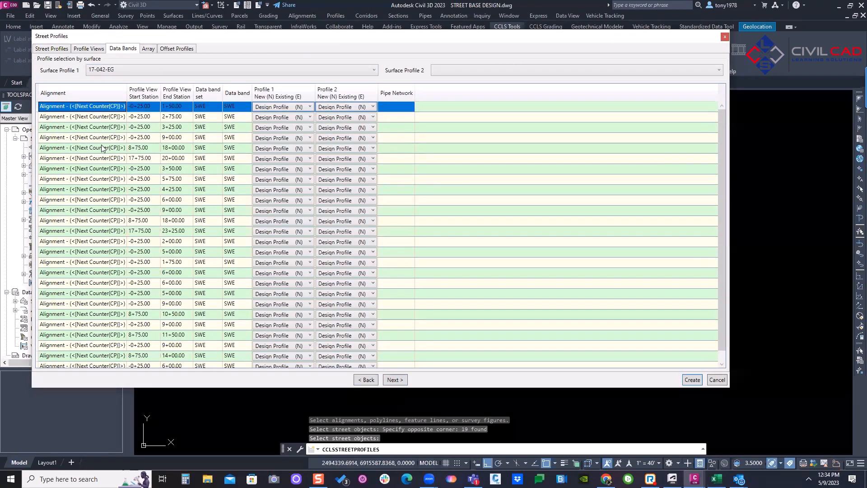
{"action": "scroll", "coordinate": [77, 301], "scroll_direction": "down", "scroll_amount": 1}
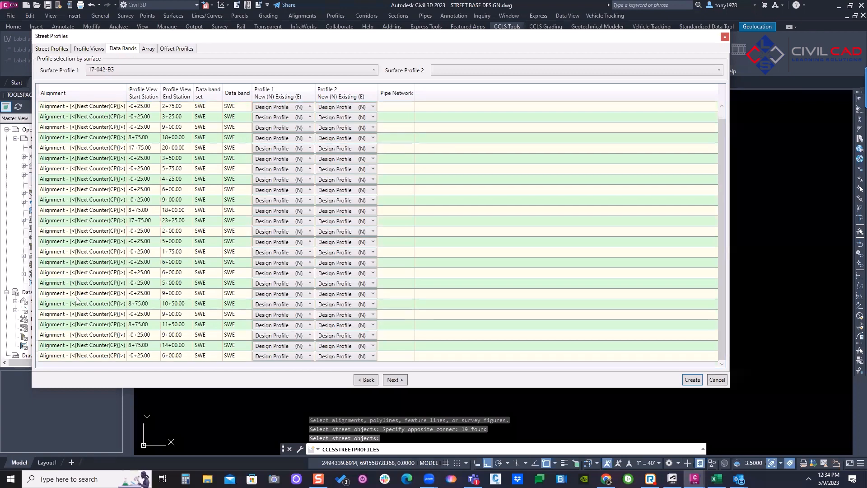
{"action": "left_click", "coordinate": [78, 354], "text": "shift"}
{"action": "scroll", "coordinate": [125, 190], "scroll_direction": "up", "scroll_amount": 1}
{"action": "left_click", "coordinate": [133, 70]}
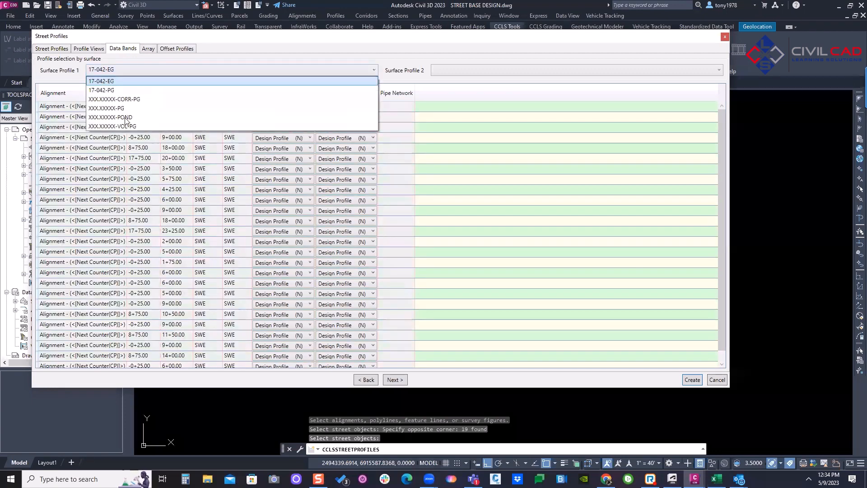
{"action": "left_click", "coordinate": [104, 77]}
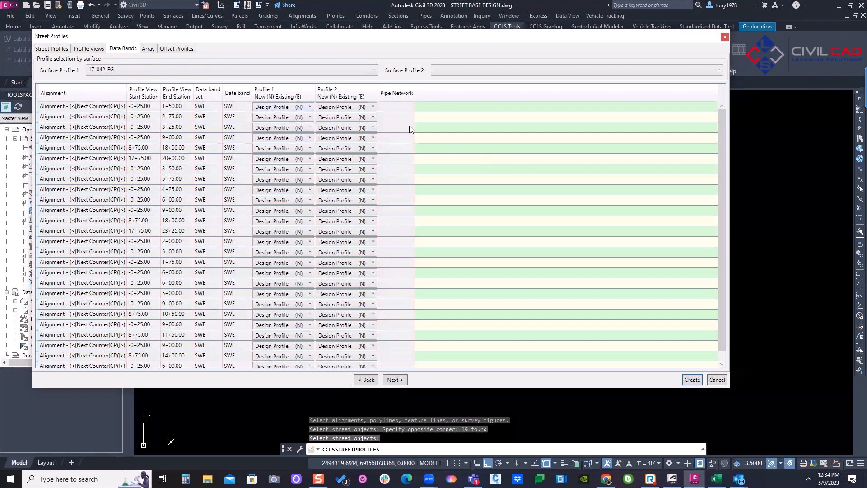
{"action": "left_click", "coordinate": [271, 110]}
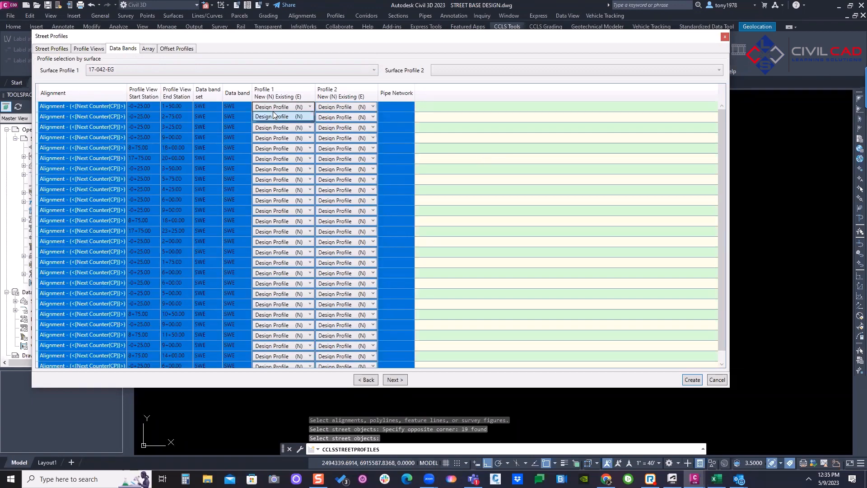
{"action": "left_click", "coordinate": [463, 147]}
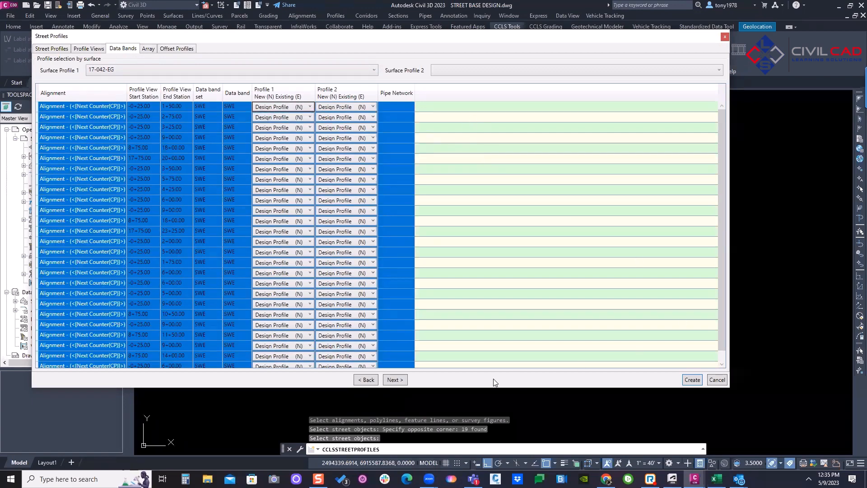
Set the array placement direction of the profile views to By columns and continue to the offset profiles
{"action": "left_click", "coordinate": [393, 379]}
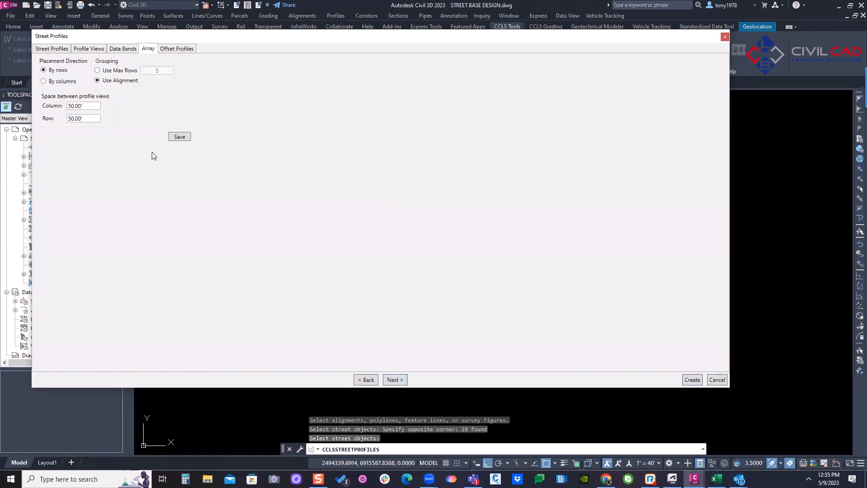
{"action": "left_click", "coordinate": [56, 83]}
{"action": "left_click", "coordinate": [397, 380]}
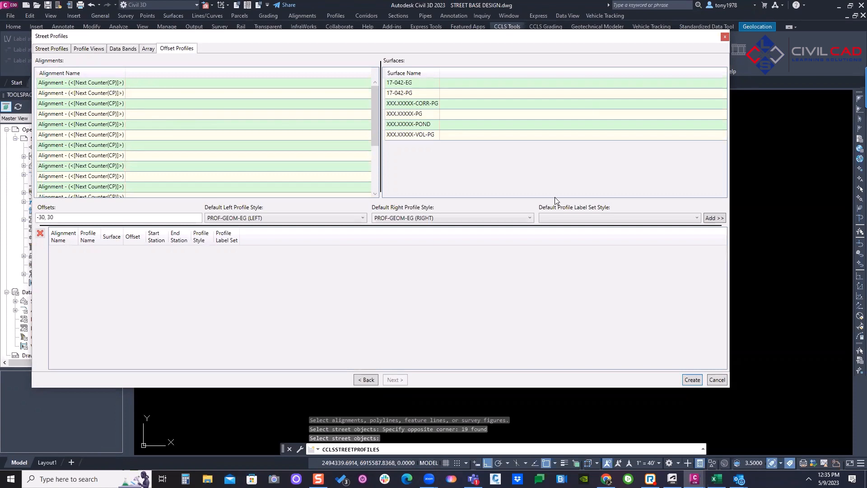
Add offset profiles at -30 and 30 from the 17-042-EG surface for all alignments and review the resulting list
{"action": "left_click", "coordinate": [114, 85]}
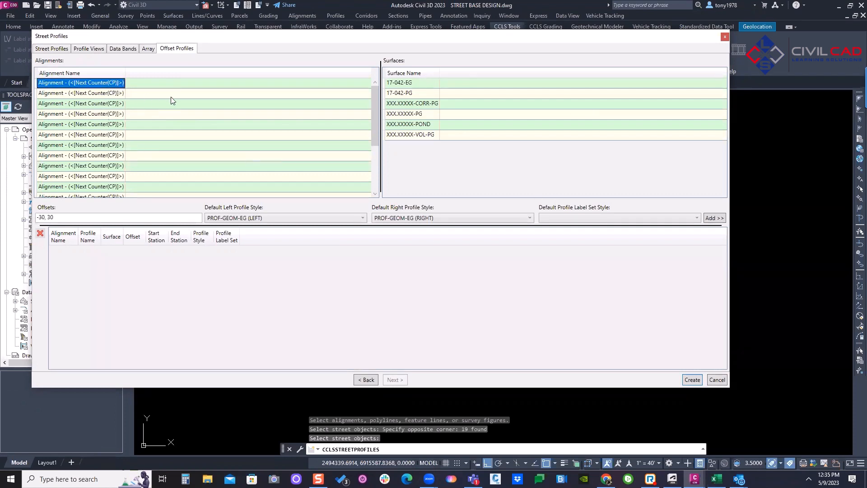
{"action": "left_click_drag", "start_coordinate": [376, 113], "coordinate": [378, 156]}
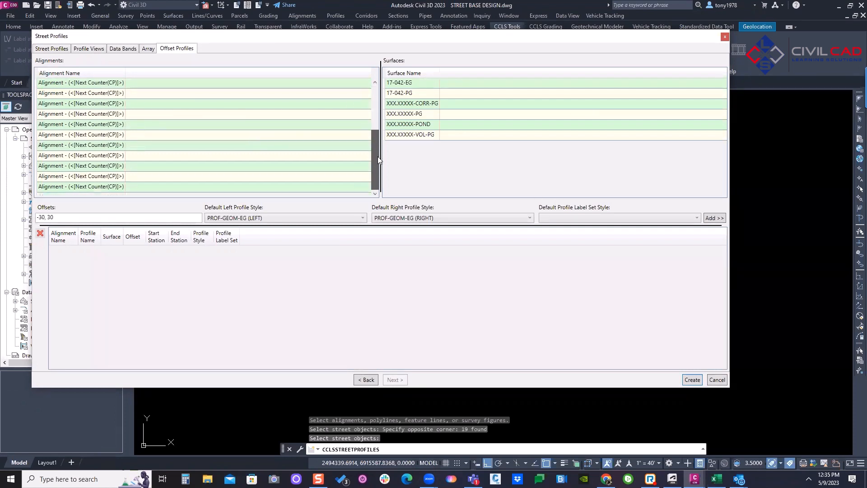
{"action": "left_click", "coordinate": [92, 187], "text": "shift"}
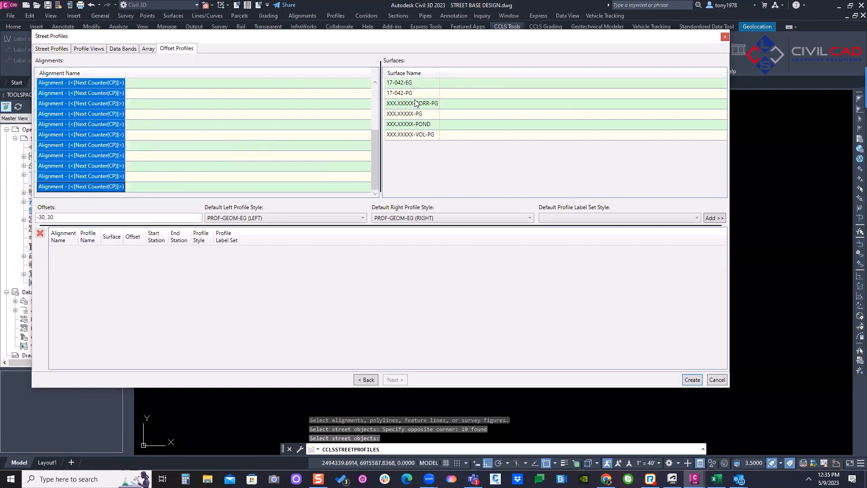
{"action": "left_click", "coordinate": [412, 83]}
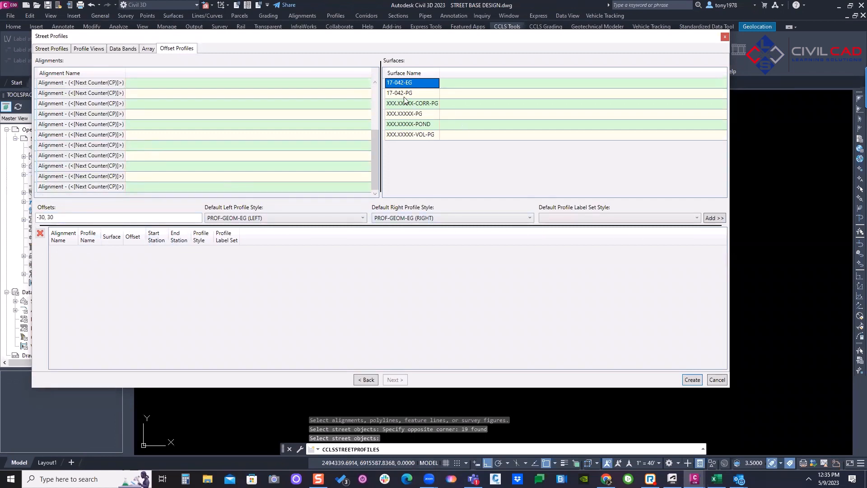
{"action": "left_click", "coordinate": [718, 219]}
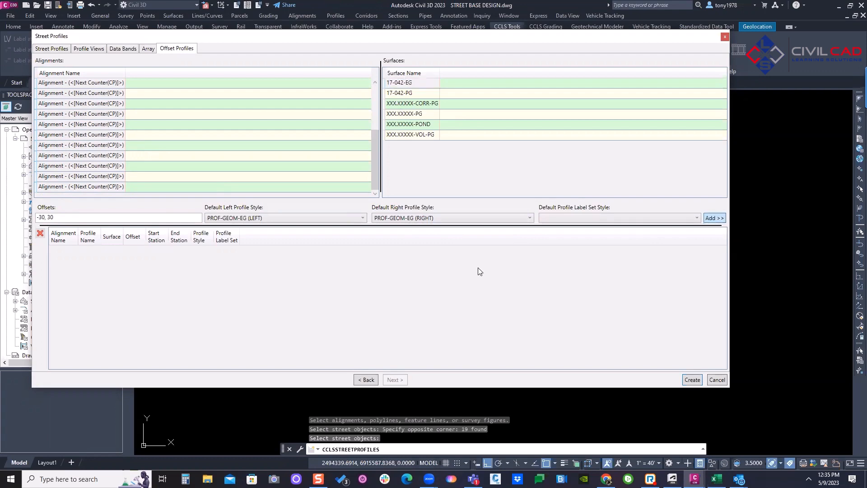
{"action": "scroll", "coordinate": [285, 292], "scroll_direction": "down", "scroll_amount": 3}
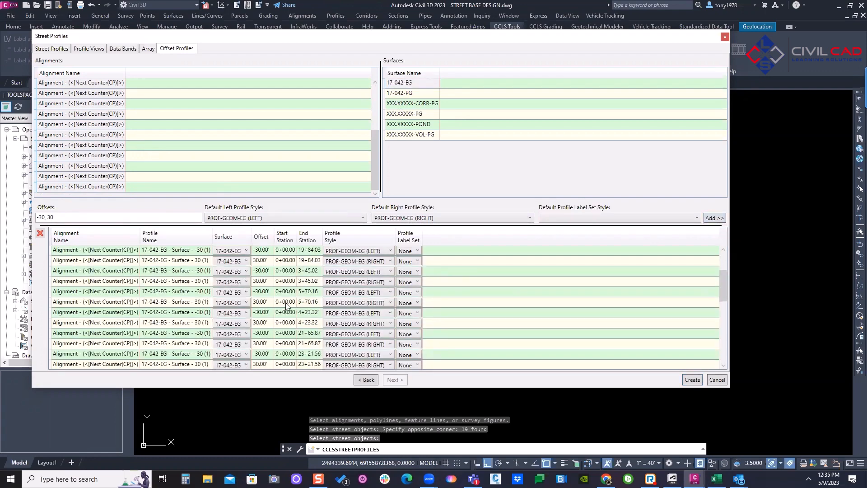
{"action": "scroll", "coordinate": [265, 276], "scroll_direction": "down", "scroll_amount": 3}
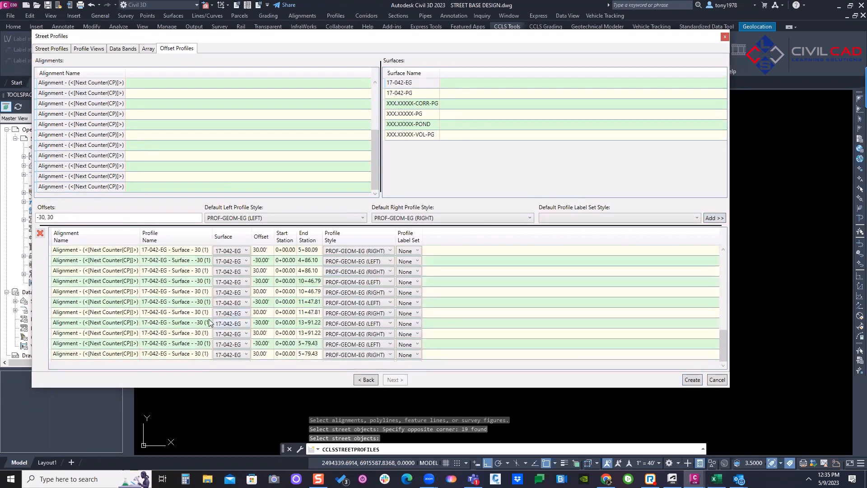
Create the street profiles and place the array of profile views in the empty area to the right of the subdivision
{"action": "left_click", "coordinate": [692, 380]}
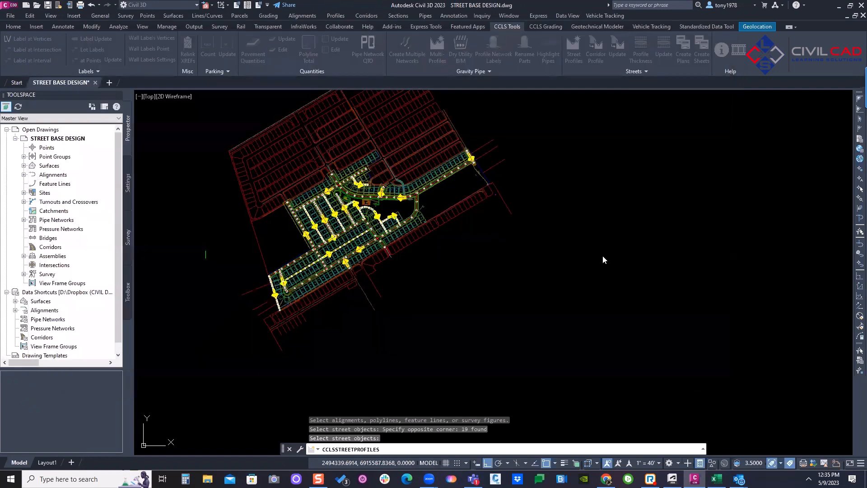
{"action": "scroll", "coordinate": [543, 235], "scroll_direction": "up", "scroll_amount": 5}
{"action": "left_click", "coordinate": [505, 227]}
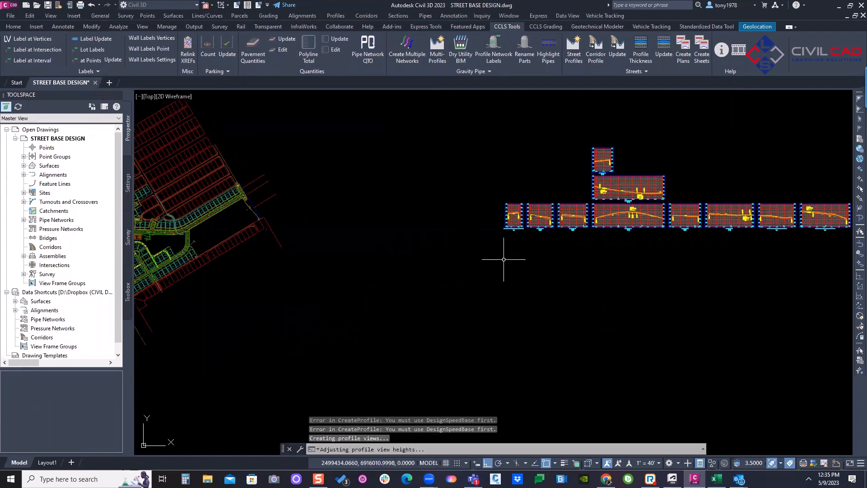
Examine the grades and offset profiles in the profile views of Alignment - (1) through Alignment - (4)
{"action": "scroll", "coordinate": [414, 253], "scroll_direction": "up", "scroll_amount": 6}
{"action": "scroll", "coordinate": [415, 253], "scroll_direction": "up", "scroll_amount": 6}
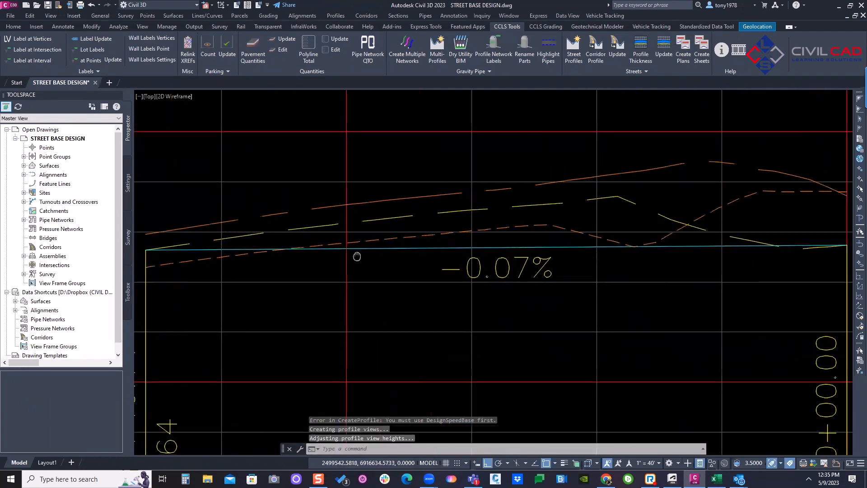
{"action": "scroll", "coordinate": [370, 228], "scroll_direction": "down", "scroll_amount": 6}
{"action": "scroll", "coordinate": [401, 228], "scroll_direction": "down", "scroll_amount": 5}
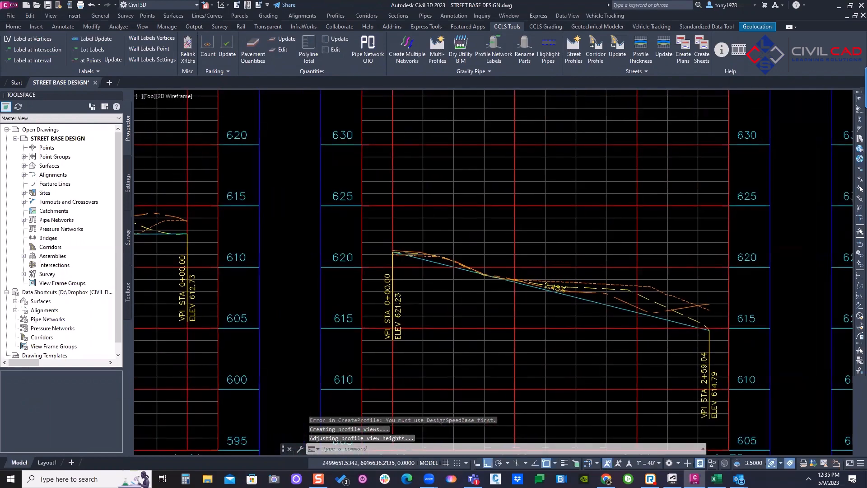
{"action": "scroll", "coordinate": [320, 298], "scroll_direction": "up", "scroll_amount": 1}
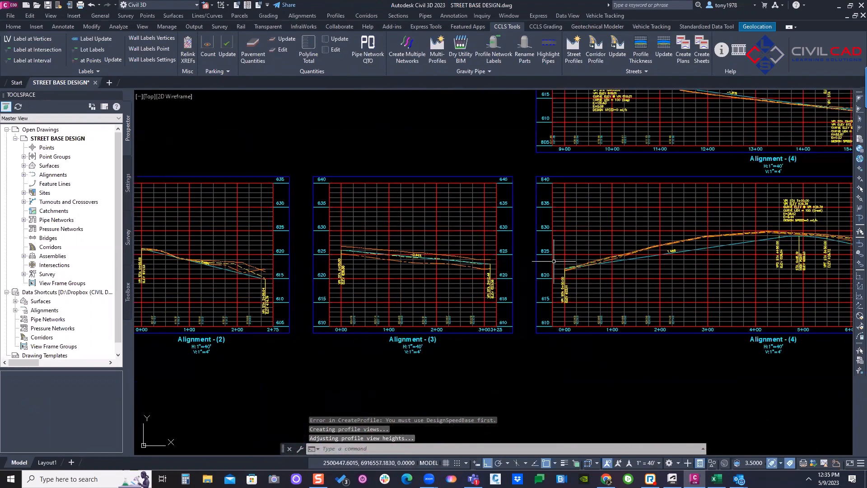
{"action": "middle_click_drag", "start_coordinate": [553, 260], "coordinate": [358, 290]}
{"action": "middle_click_drag", "start_coordinate": [594, 267], "coordinate": [365, 394]}
{"action": "scroll", "coordinate": [337, 262], "scroll_direction": "down", "scroll_amount": 4}
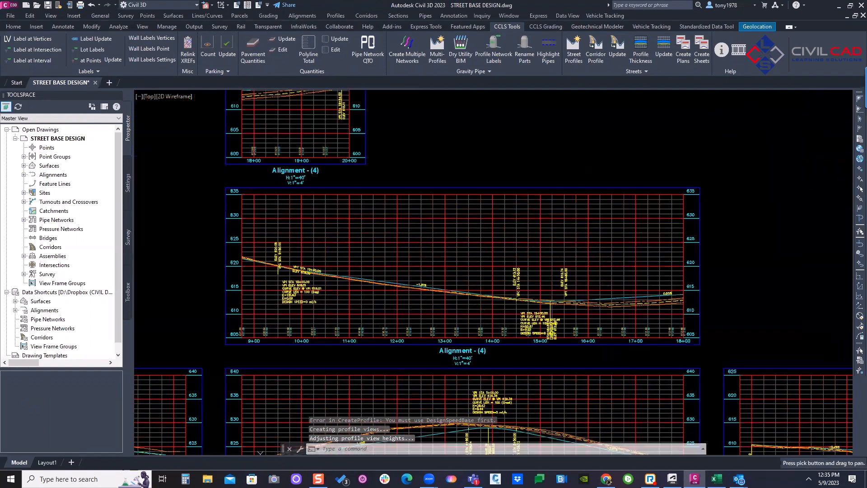
Inspect the profile views of Alignment - (5) through Alignment - (8), checking their grade lines and vertical curves
{"action": "scroll", "coordinate": [396, 280], "scroll_direction": "down", "scroll_amount": 2}
{"action": "middle_click_drag", "start_coordinate": [397, 280], "coordinate": [264, 202]}
{"action": "scroll", "coordinate": [407, 253], "scroll_direction": "up", "scroll_amount": 3}
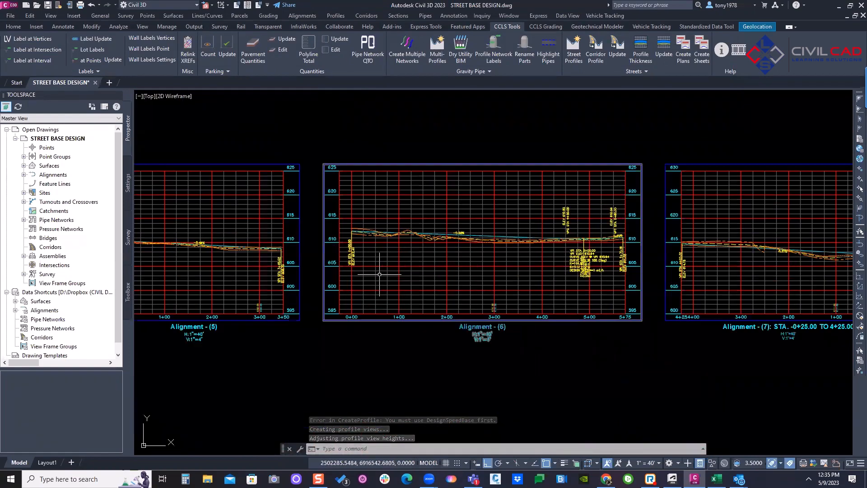
{"action": "scroll", "coordinate": [370, 224], "scroll_direction": "up", "scroll_amount": 1}
{"action": "middle_click_drag", "start_coordinate": [588, 235], "coordinate": [382, 248]}
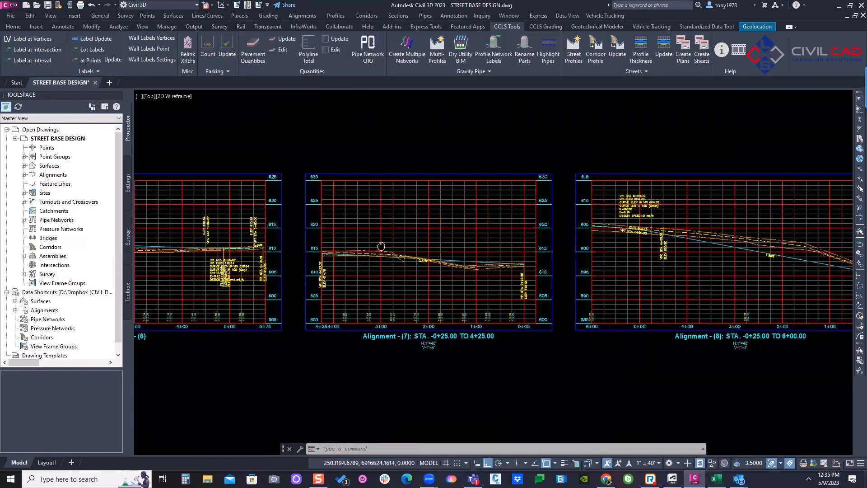
{"action": "mouse_move", "coordinate": [583, 253]}
{"action": "middle_mouse_down"}
{"action": "mouse_move", "coordinate": [445, 252]}
{"action": "mouse_move", "coordinate": [482, 262]}
{"action": "mouse_move", "coordinate": [409, 262]}
{"action": "middle_mouse_up"}
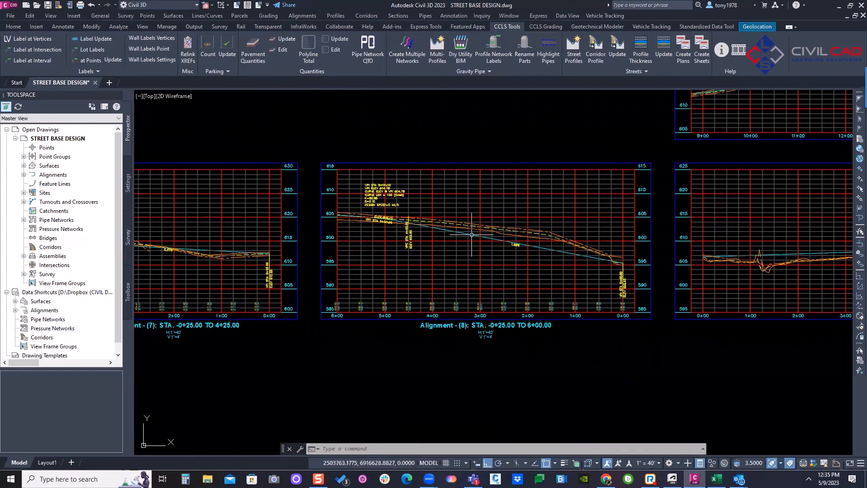
{"action": "scroll", "coordinate": [499, 242], "scroll_direction": "down", "scroll_amount": 1}
{"action": "middle_click_drag", "start_coordinate": [635, 235], "coordinate": [337, 278]}
{"action": "scroll", "coordinate": [494, 247], "scroll_direction": "down", "scroll_amount": 2}
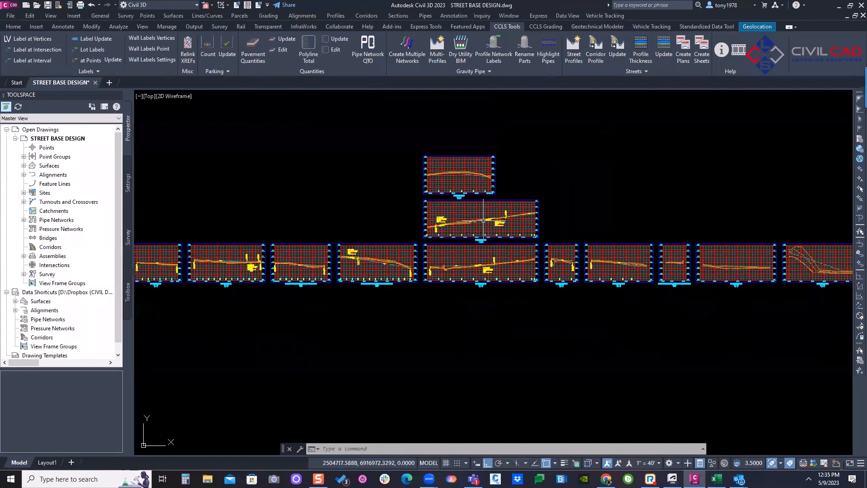
Examine the stacked views after Alignment - (8) and the profile views onward to Alignment - (14)
{"action": "middle_click_drag", "start_coordinate": [453, 165], "coordinate": [405, 203]}
{"action": "scroll", "coordinate": [412, 203], "scroll_direction": "up", "scroll_amount": 2}
{"action": "middle_click_drag", "start_coordinate": [603, 296], "coordinate": [281, 220]}
{"action": "scroll", "coordinate": [280, 221], "scroll_direction": "down", "scroll_amount": 1}
{"action": "scroll", "coordinate": [281, 220], "scroll_direction": "down", "scroll_amount": 1}
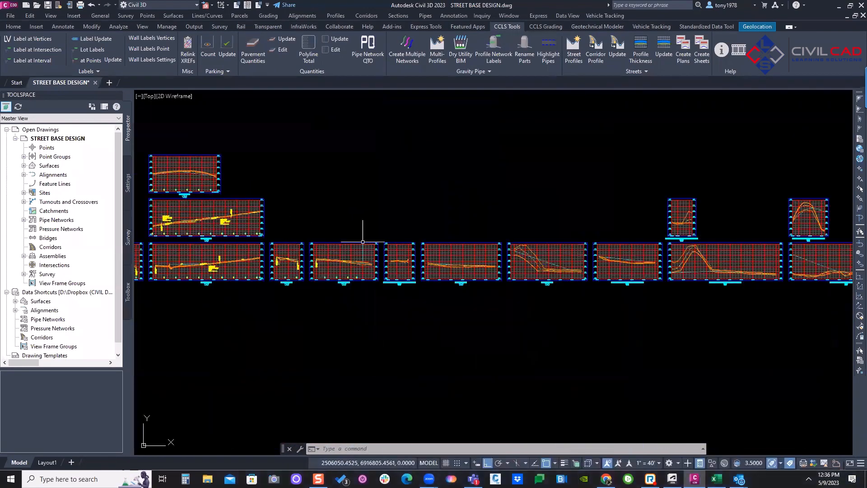
{"action": "scroll", "coordinate": [377, 281], "scroll_direction": "up", "scroll_amount": 5}
{"action": "middle_click_drag", "start_coordinate": [659, 258], "coordinate": [292, 264]}
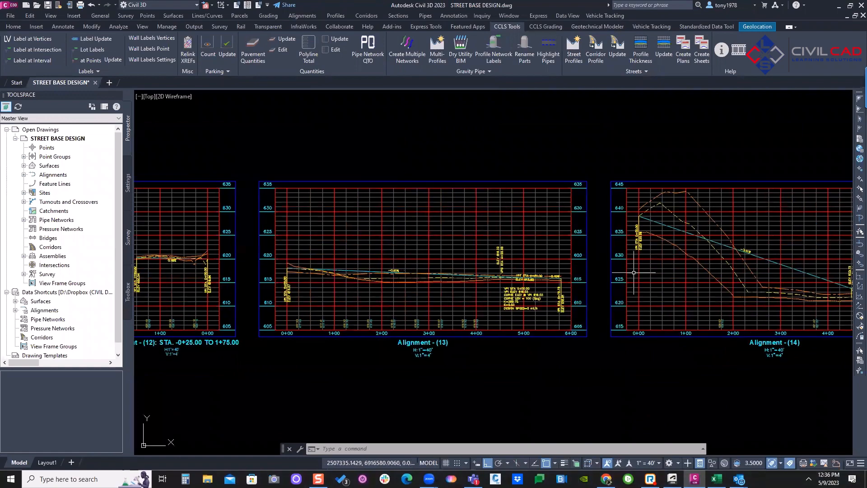
{"action": "middle_click_drag", "start_coordinate": [691, 260], "coordinate": [293, 250]}
{"action": "scroll", "coordinate": [293, 250], "scroll_direction": "up", "scroll_amount": 1}
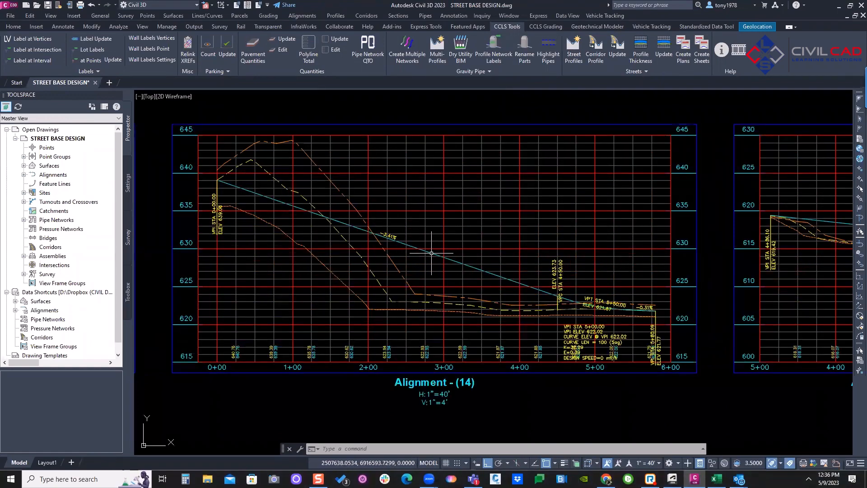
{"action": "scroll", "coordinate": [440, 268], "scroll_direction": "down", "scroll_amount": 2}
{"action": "scroll", "coordinate": [440, 267], "scroll_direction": "down", "scroll_amount": 2}
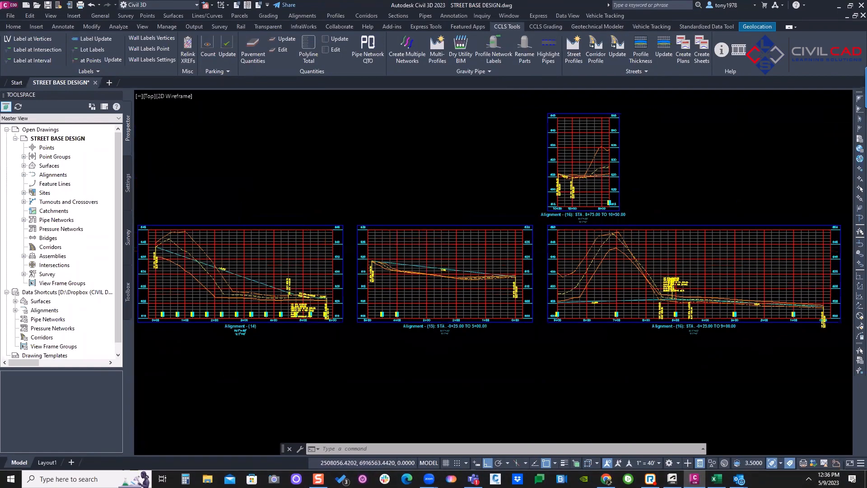
Inspect the proposed grade line of Alignment - (15) and the profile views of the remaining alignments to the end of the row
{"action": "scroll", "coordinate": [421, 259], "scroll_direction": "up", "scroll_amount": 6}
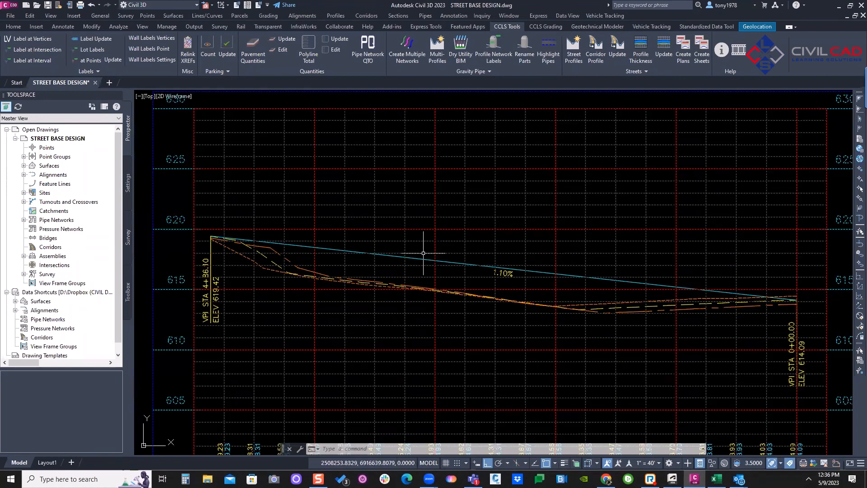
{"action": "left_click", "coordinate": [423, 253]}
{"action": "key", "text": "Escape"}
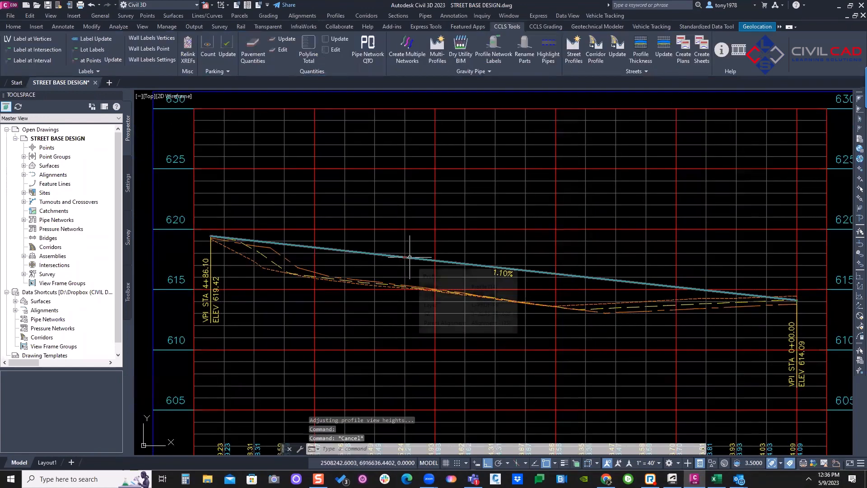
{"action": "scroll", "coordinate": [379, 302], "scroll_direction": "down", "scroll_amount": 5}
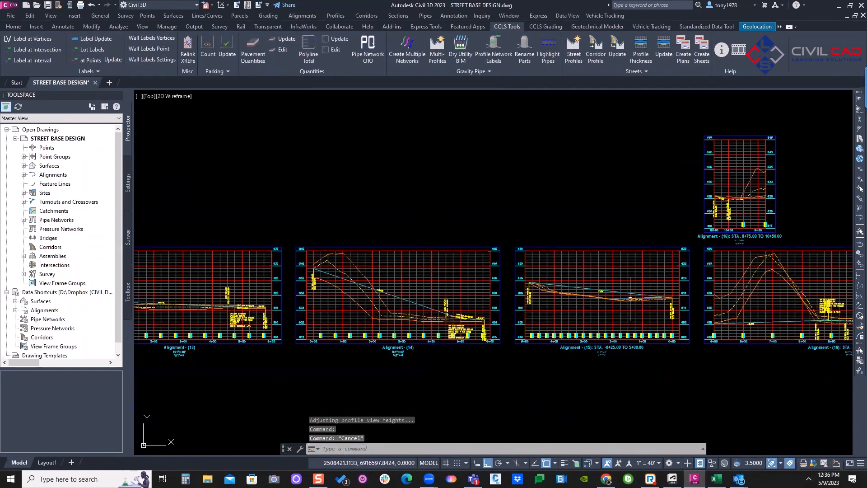
{"action": "middle_click_drag", "start_coordinate": [456, 284], "coordinate": [427, 294]}
{"action": "scroll", "coordinate": [523, 239], "scroll_direction": "up", "scroll_amount": 5}
{"action": "scroll", "coordinate": [470, 217], "scroll_direction": "down", "scroll_amount": 4}
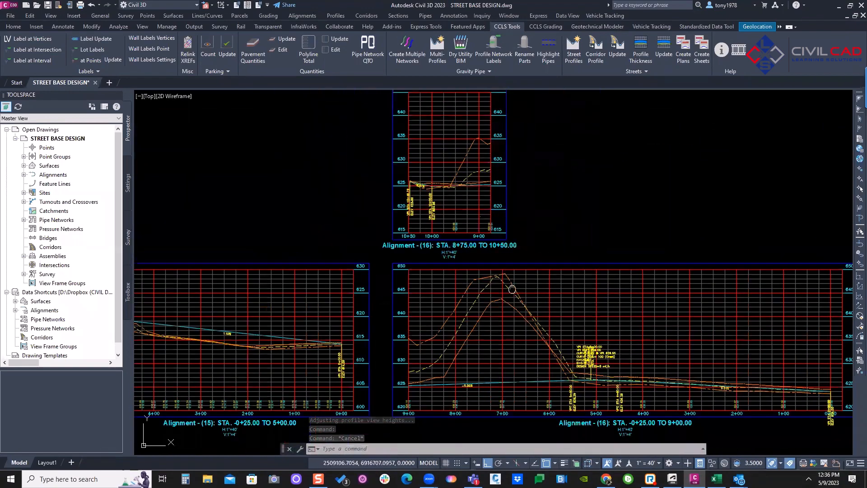
{"action": "scroll", "coordinate": [326, 333], "scroll_direction": "up", "scroll_amount": 4}
{"action": "scroll", "coordinate": [379, 319], "scroll_direction": "down", "scroll_amount": 4}
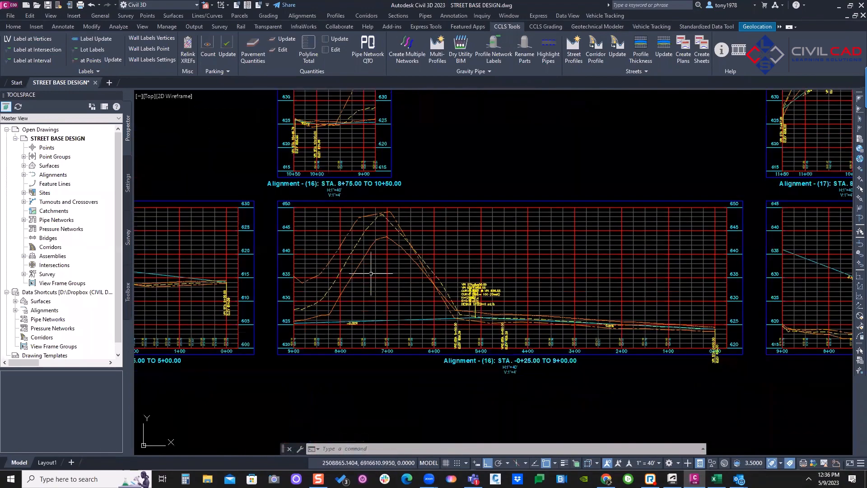
{"action": "middle_click_drag", "start_coordinate": [840, 235], "coordinate": [402, 270]}
{"action": "middle_click_drag", "start_coordinate": [430, 240], "coordinate": [345, 189]}
{"action": "scroll", "coordinate": [398, 240], "scroll_direction": "down", "scroll_amount": 6}
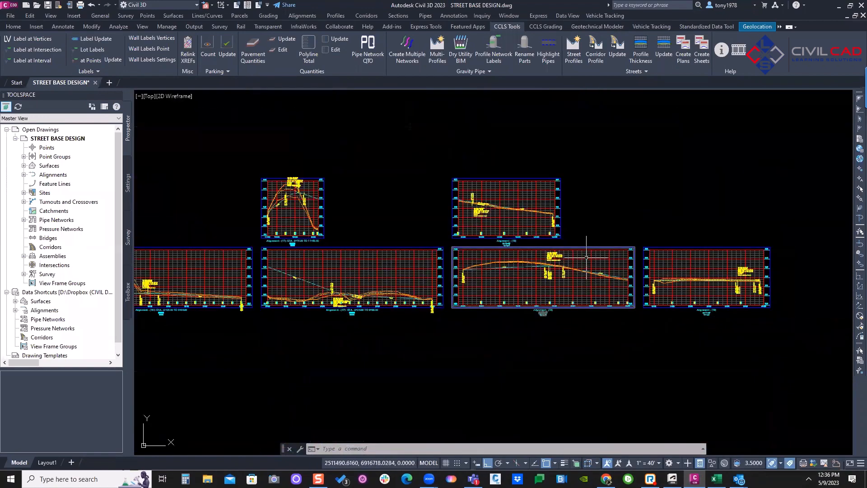
Review the whole array of profile views and the street alignments in the subdivision plan
{"action": "scroll", "coordinate": [471, 207], "scroll_direction": "down", "scroll_amount": 5}
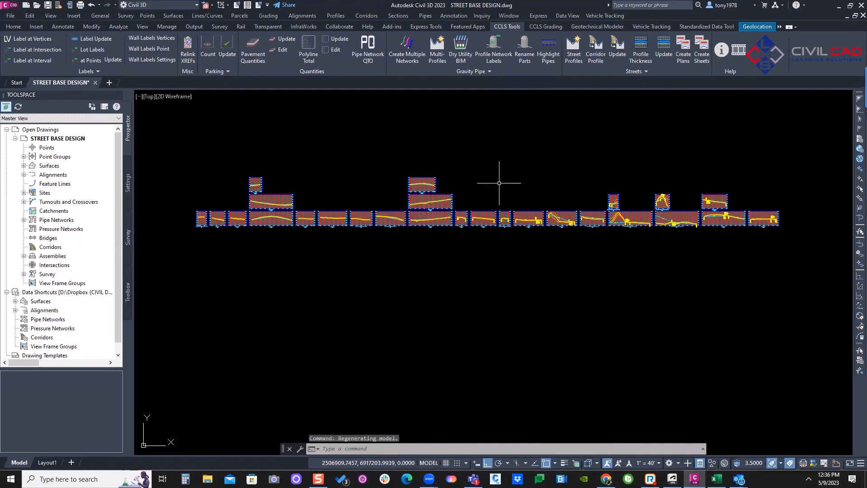
{"action": "mouse_move", "coordinate": [502, 180]}
{"action": "middle_mouse_down"}
{"action": "mouse_move", "coordinate": [351, 188]}
{"action": "mouse_move", "coordinate": [480, 149]}
{"action": "middle_mouse_up"}
{"action": "scroll", "coordinate": [412, 181], "scroll_direction": "up", "scroll_amount": 5}
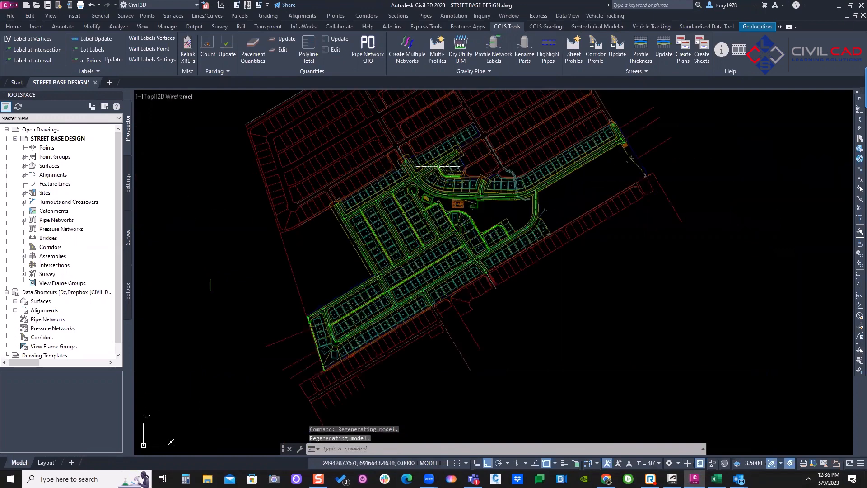
{"action": "key", "text": "Escape"}
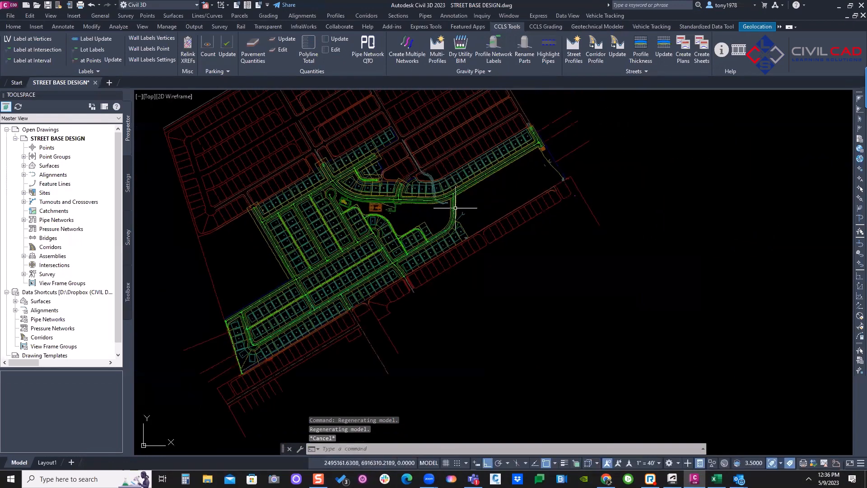
{"action": "scroll", "coordinate": [466, 202], "scroll_direction": "up", "scroll_amount": 5}
{"action": "scroll", "coordinate": [430, 183], "scroll_direction": "down", "scroll_amount": 1}
{"action": "scroll", "coordinate": [426, 182], "scroll_direction": "down", "scroll_amount": 8}
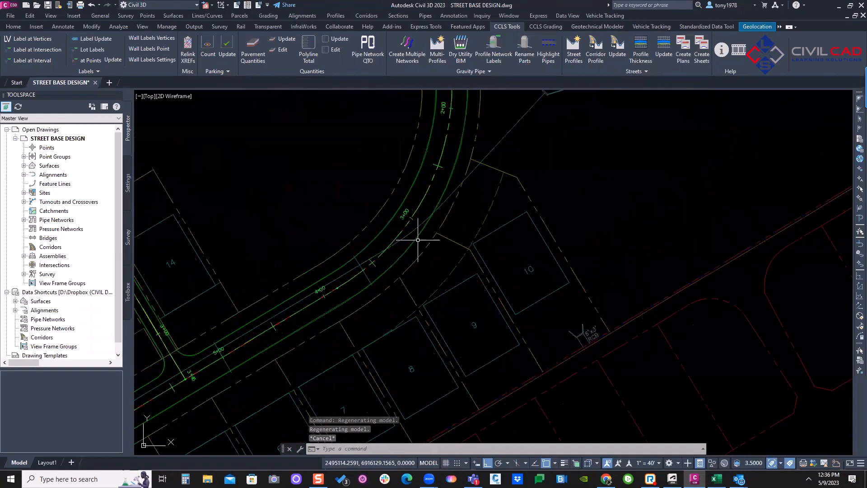
{"action": "scroll", "coordinate": [639, 194], "scroll_direction": "down", "scroll_amount": 3}
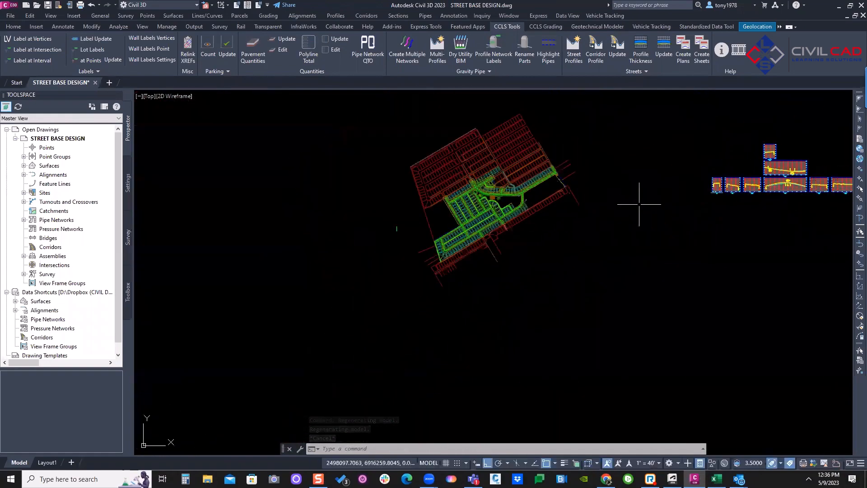
{"action": "left_click", "coordinate": [684, 50]}
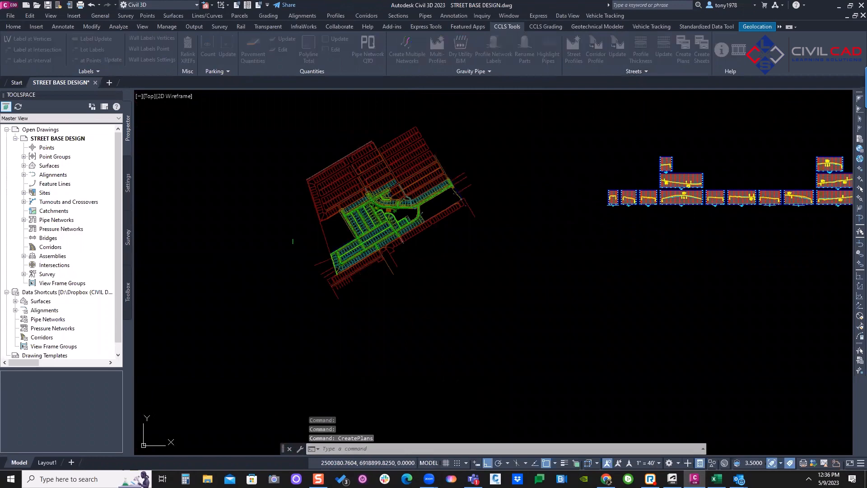
{"action": "left_click", "coordinate": [176, 127]}
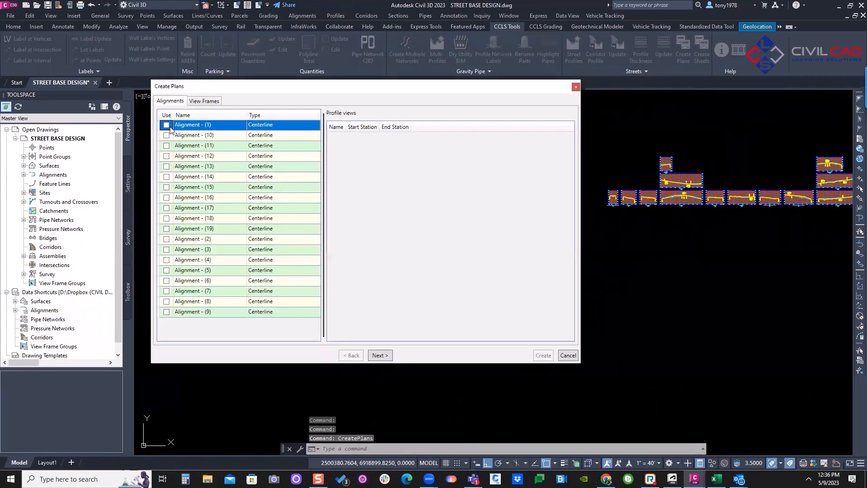
{"action": "left_click", "coordinate": [203, 311], "text": "shift"}
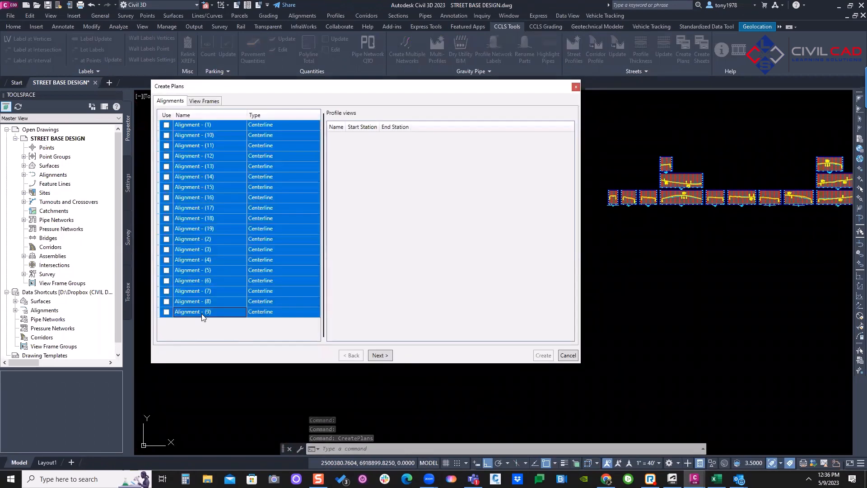
{"action": "left_click", "coordinate": [166, 302]}
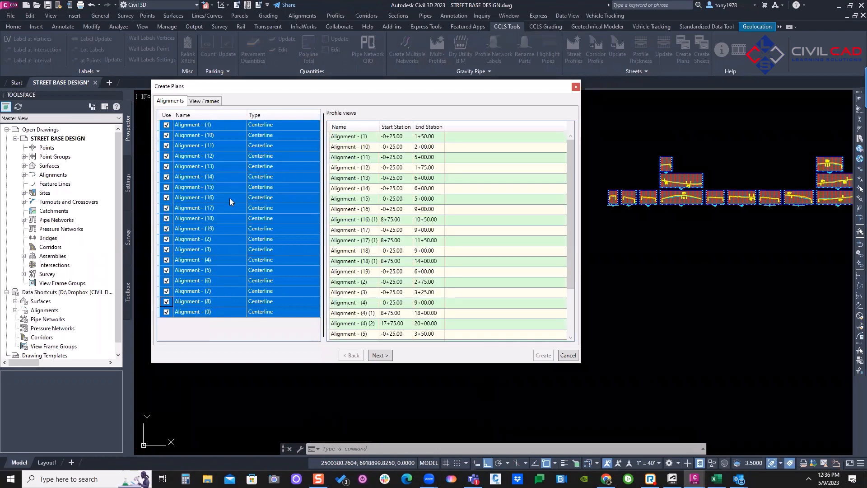
{"action": "left_click", "coordinate": [576, 88]}
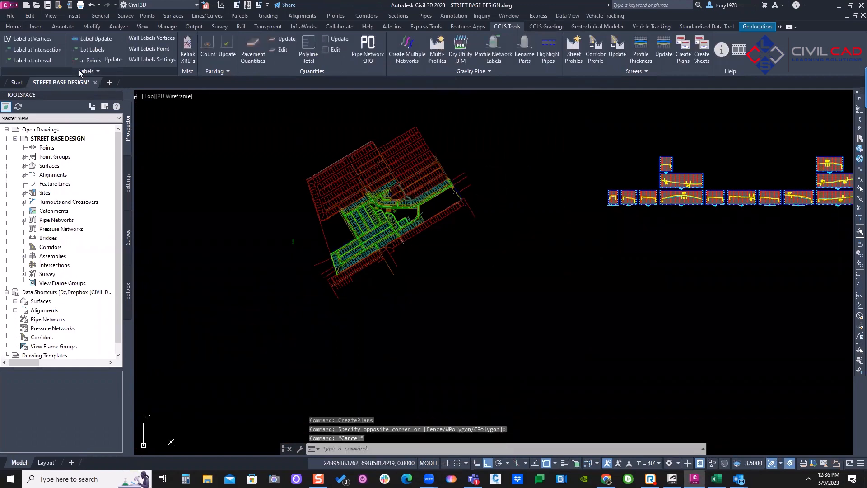
Save the drawing under the new name STREET BASE DESIGN5-9-2023
{"action": "left_click", "coordinate": [11, 15]}
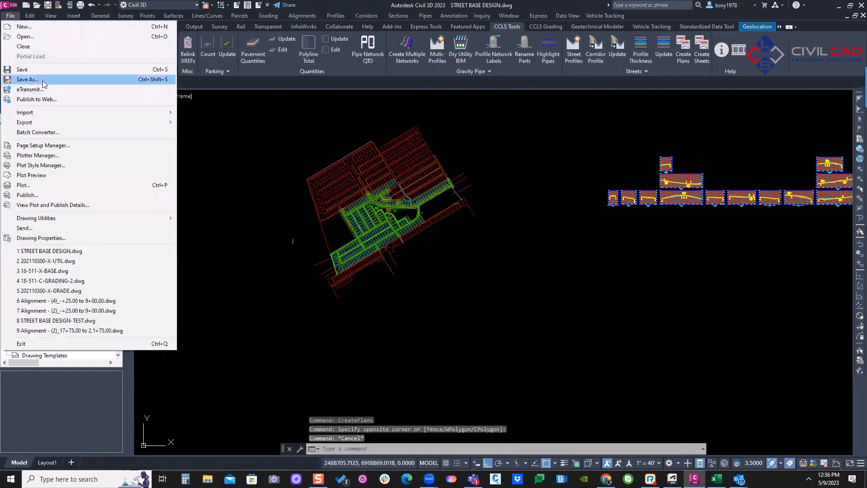
{"action": "left_click", "coordinate": [21, 81]}
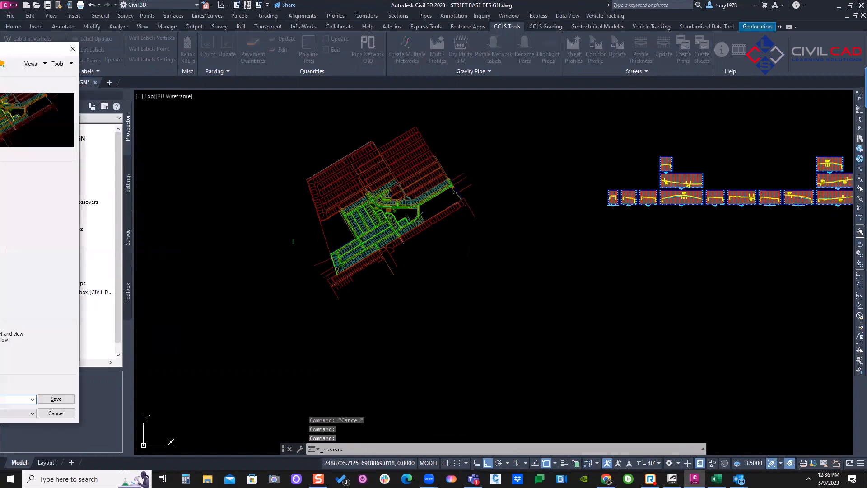
{"action": "key", "text": "Escape"}
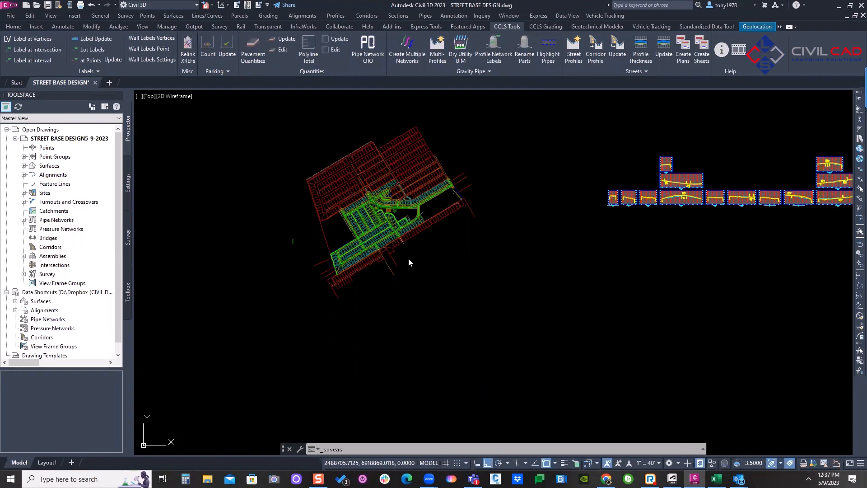
Start Create Plans and include every alignment from Alignment - (1) to Alignment - (19) with its profile views
{"action": "left_click", "coordinate": [700, 45]}
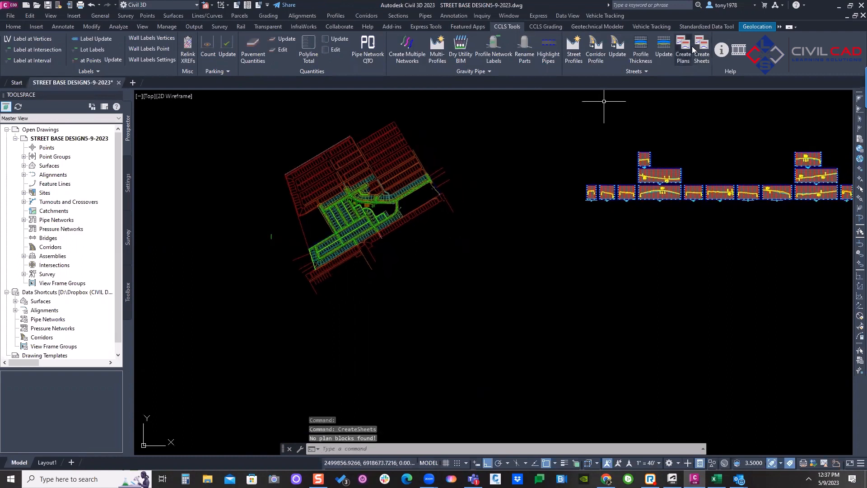
{"action": "left_click", "coordinate": [682, 49]}
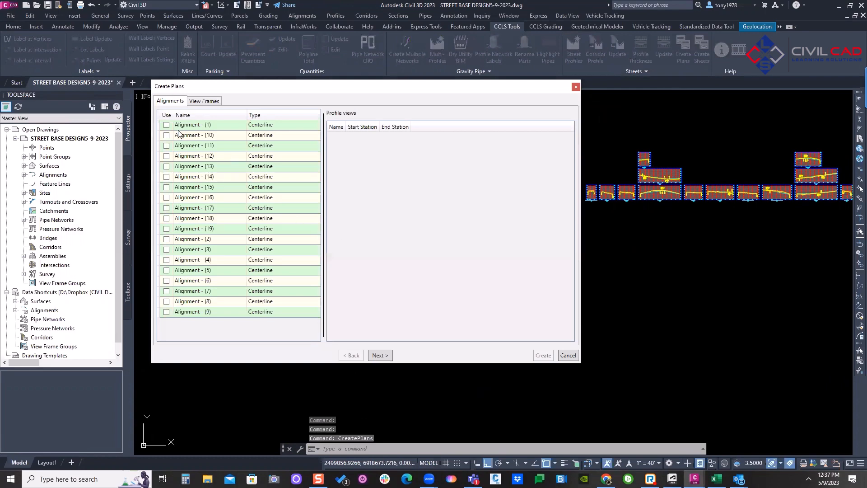
{"action": "left_click", "coordinate": [182, 130]}
{"action": "left_click", "coordinate": [168, 312], "text": "shift"}
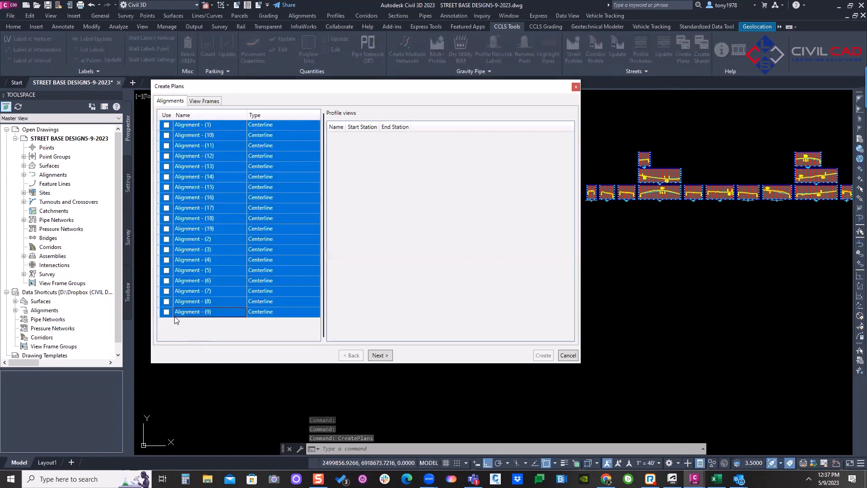
{"action": "left_click", "coordinate": [167, 313]}
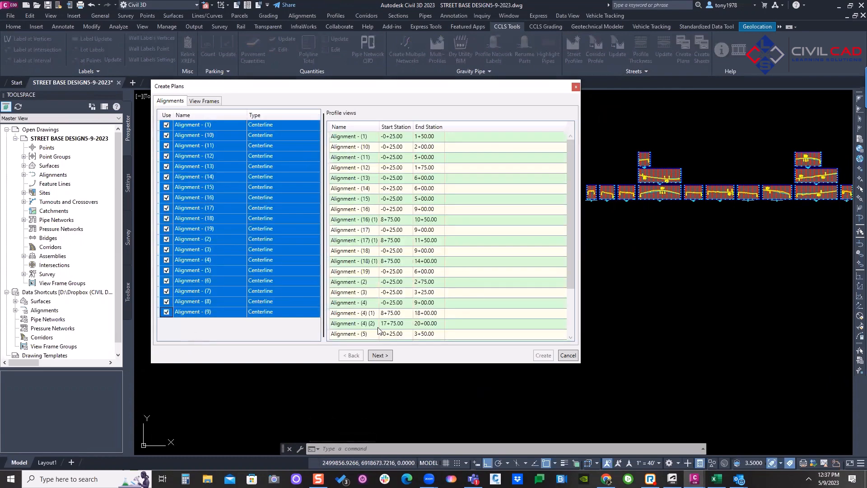
Create the plans with the STREET PLAN & PROFILE layout, 25.00' start and end padding, MatchLine block, and both plan and profile view views
{"action": "left_click", "coordinate": [380, 355]}
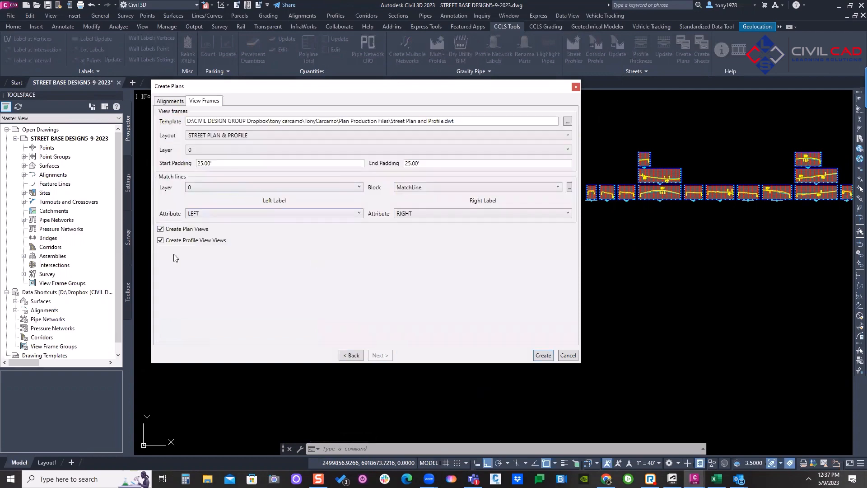
{"action": "left_click", "coordinate": [160, 238]}
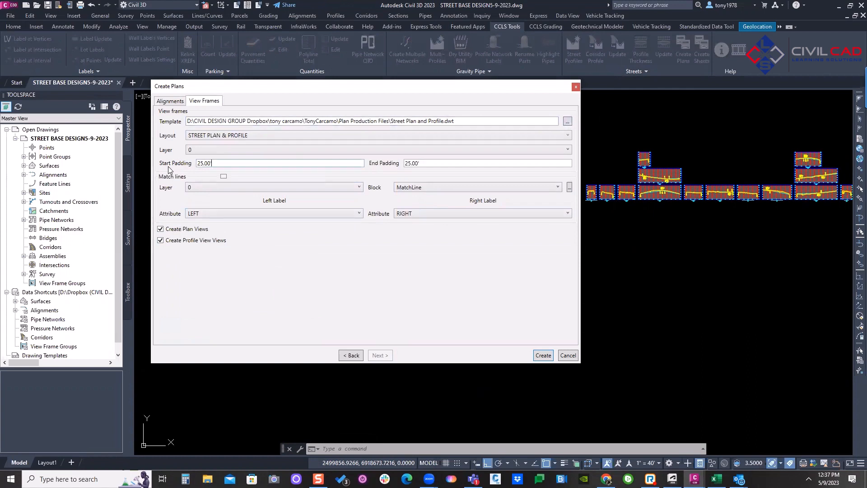
{"action": "left_click_drag", "start_coordinate": [221, 169], "coordinate": [172, 174]}
{"action": "left_click", "coordinate": [538, 355]}
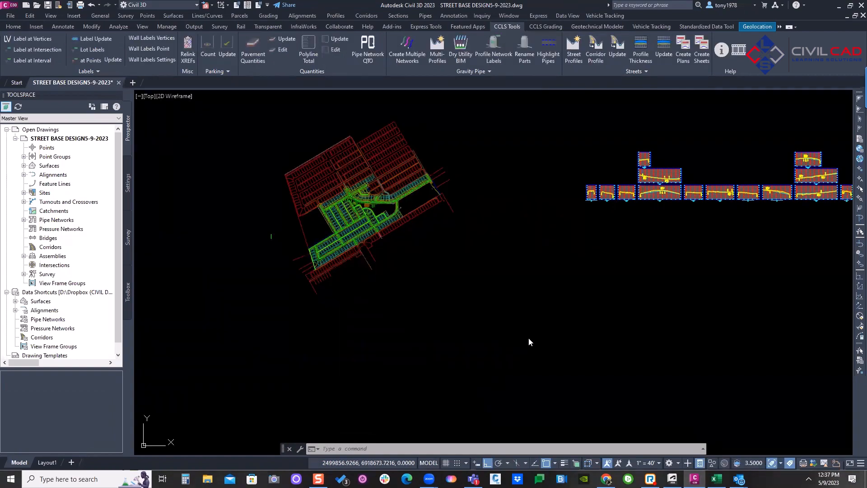
Review the view frames placed over the subdivision streets and save the drawing
{"action": "scroll", "coordinate": [377, 236], "scroll_direction": "up", "scroll_amount": 7}
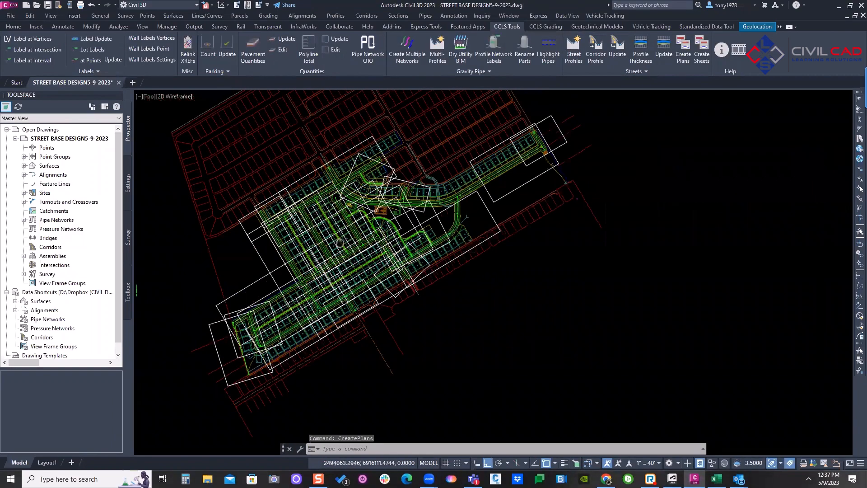
{"action": "key", "text": "Escape"}
{"action": "scroll", "coordinate": [426, 197], "scroll_direction": "down", "scroll_amount": 4}
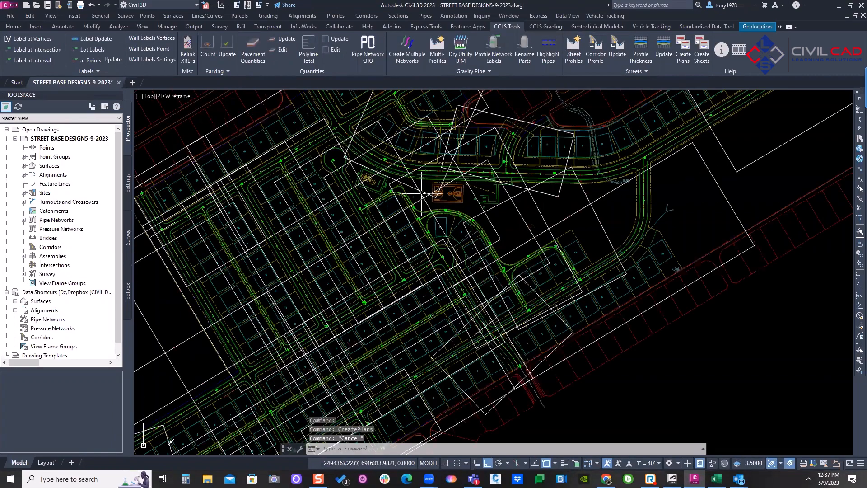
{"action": "scroll", "coordinate": [425, 198], "scroll_direction": "up", "scroll_amount": 5}
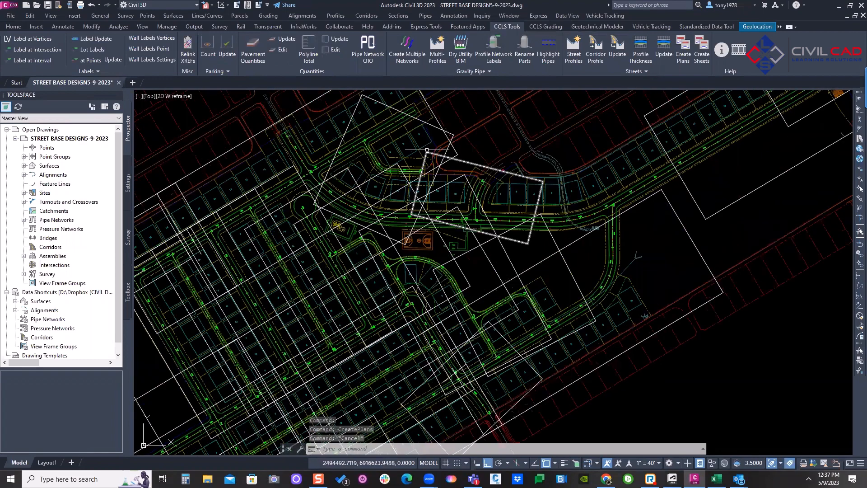
{"action": "left_click", "coordinate": [344, 131]}
{"action": "key", "text": "Escape"}
{"action": "scroll", "coordinate": [372, 164], "scroll_direction": "down", "scroll_amount": 3}
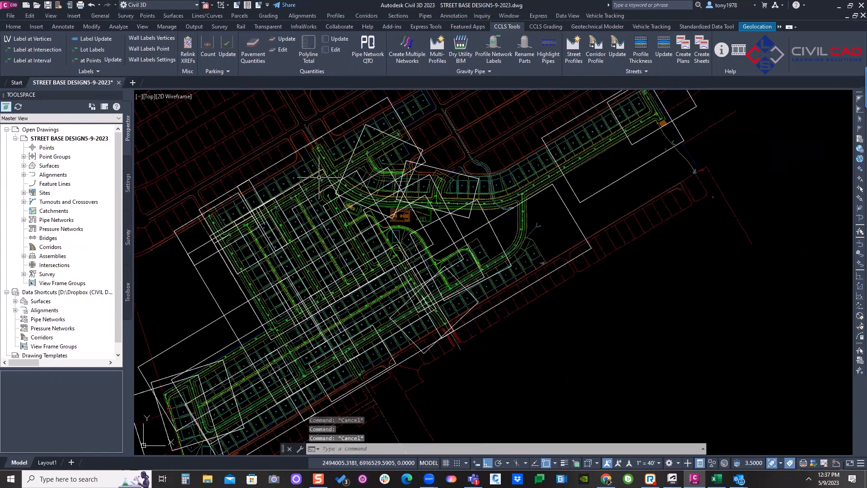
{"action": "middle_click_drag", "start_coordinate": [367, 211], "coordinate": [405, 196]}
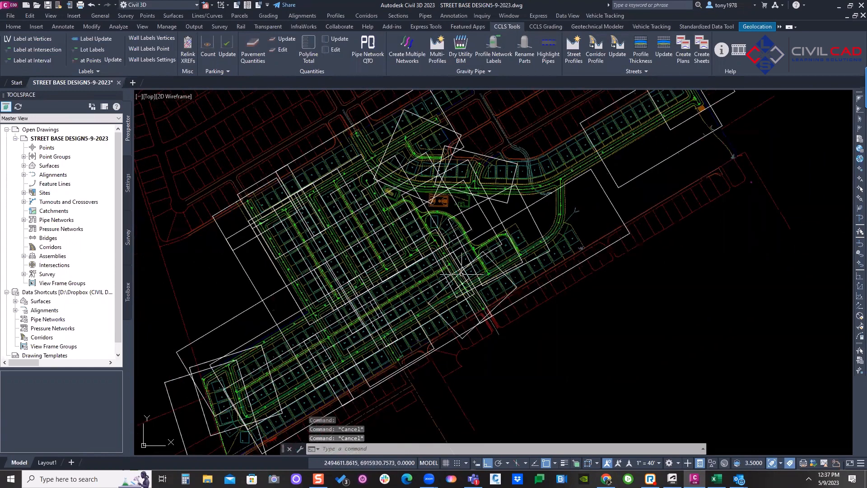
{"action": "scroll", "coordinate": [452, 273], "scroll_direction": "down", "scroll_amount": 4}
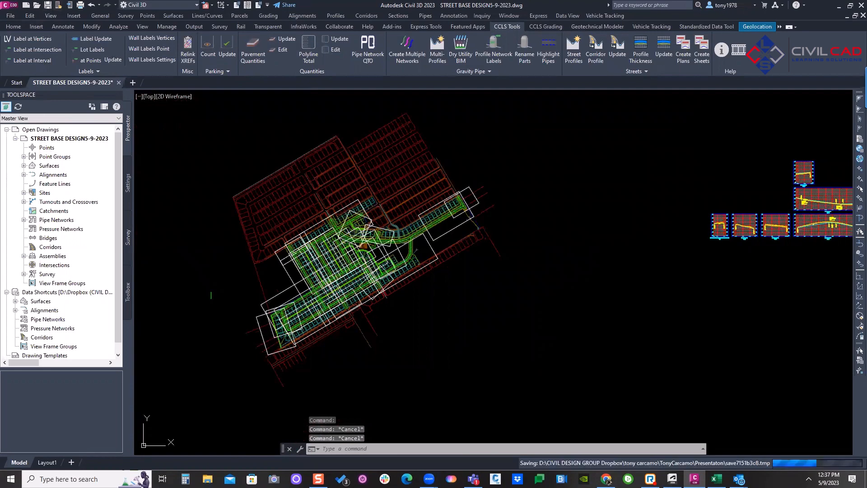
{"action": "key", "text": "ctrl+s"}
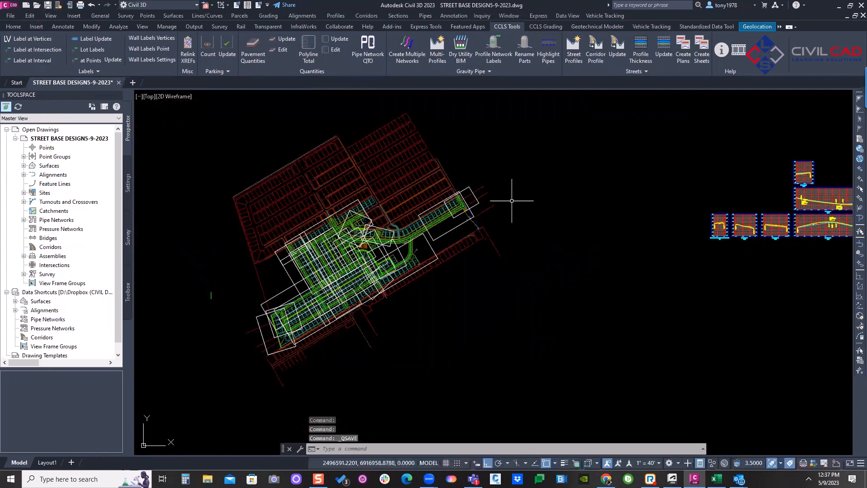
{"action": "scroll", "coordinate": [488, 207], "scroll_direction": "down", "scroll_amount": 4}
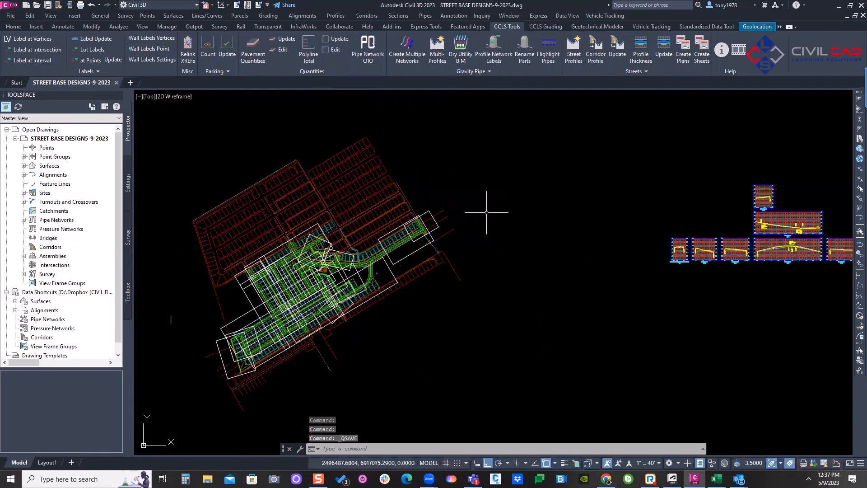
{"action": "left_click", "coordinate": [702, 52]}
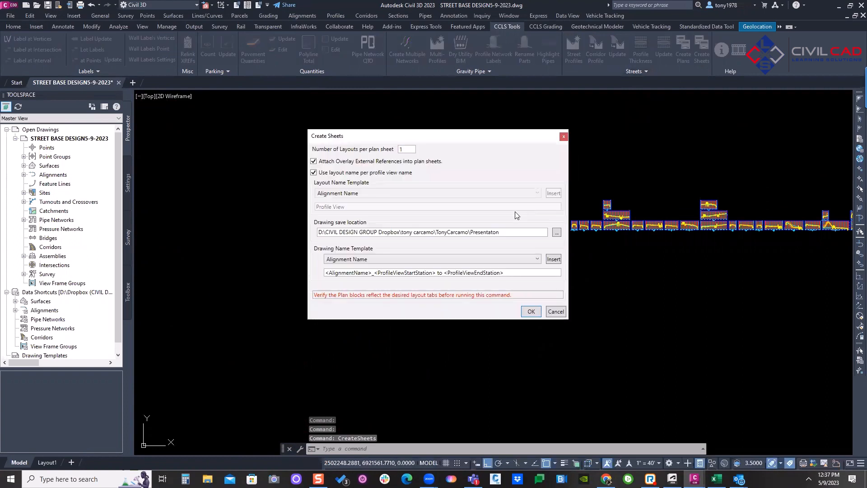
{"action": "type", "text": "3"}
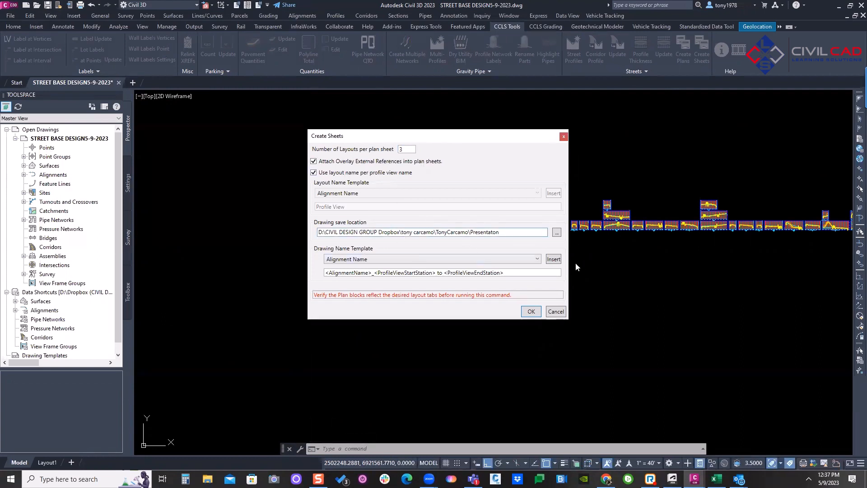
{"action": "left_click", "coordinate": [549, 261]}
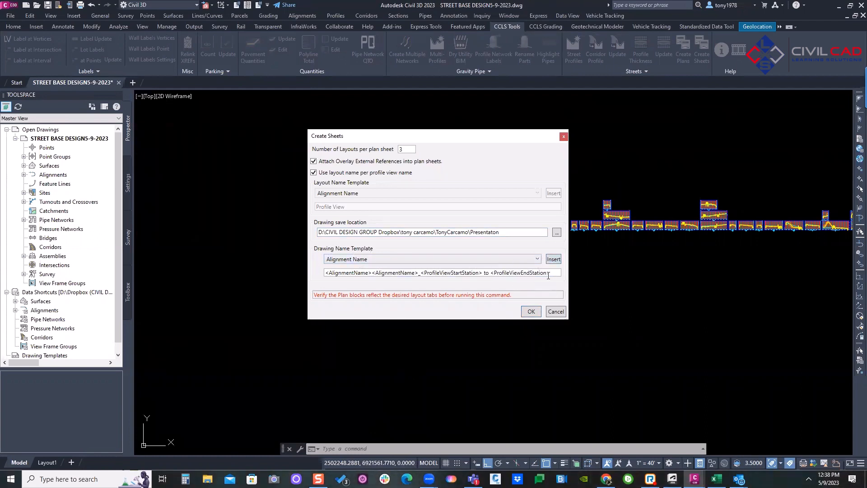
{"action": "left_click", "coordinate": [550, 272]}
{"action": "key", "text": "BackSpace"}
{"action": "key", "text": "BackSpace"}
{"action": "key", "text": "BackSpace"}
{"action": "key", "text": "BackSpace"}
{"action": "key", "text": "BackSpace"}
{"action": "key", "text": "BackSpace"}
{"action": "key", "text": "BackSpace"}
{"action": "key", "text": "BackSpace"}
{"action": "key", "text": "BackSpace"}
{"action": "key", "text": "BackSpace"}
{"action": "key", "text": "BackSpace"}
{"action": "key", "text": "BackSpace"}
{"action": "key", "text": "BackSpace"}
{"action": "key", "text": "BackSpace"}
{"action": "key", "text": "BackSpace"}
{"action": "key", "text": "BackSpace"}
{"action": "left_click", "coordinate": [564, 136]}
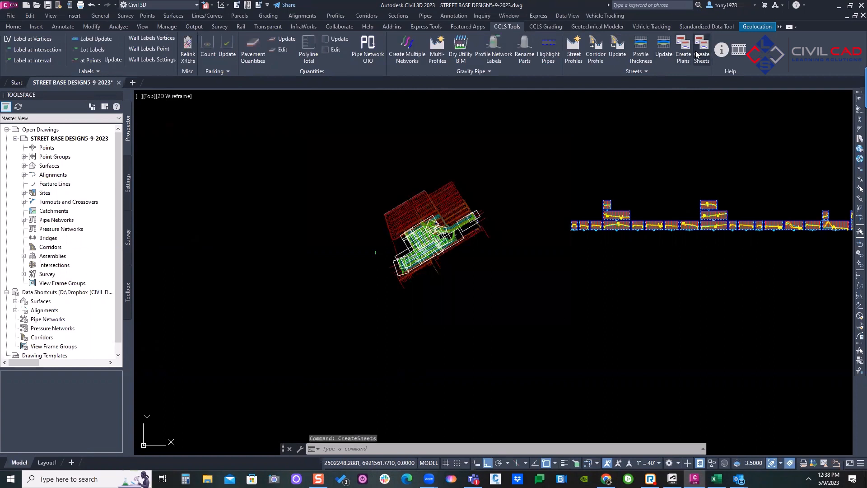
Create the sheets with 3 layouts per plan sheet, overlay references attached, layouts named per profile view, and drawings named by alignment and station range
{"action": "left_click", "coordinate": [702, 49]}
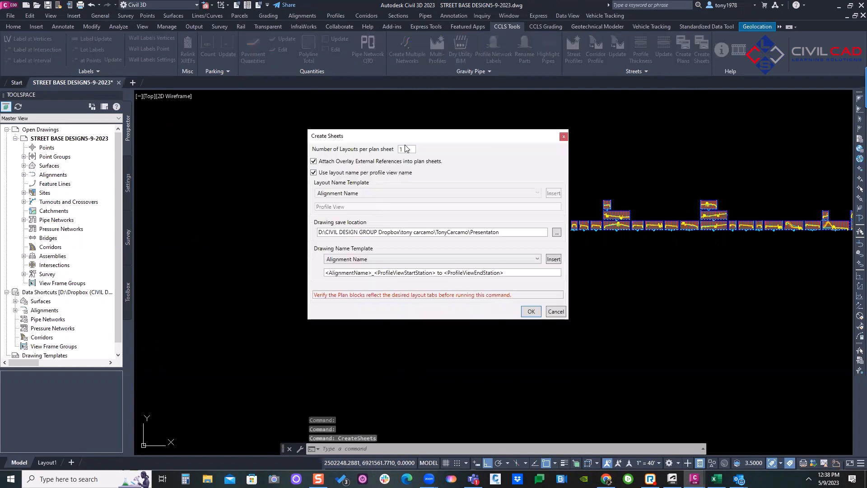
{"action": "left_click", "coordinate": [485, 258]}
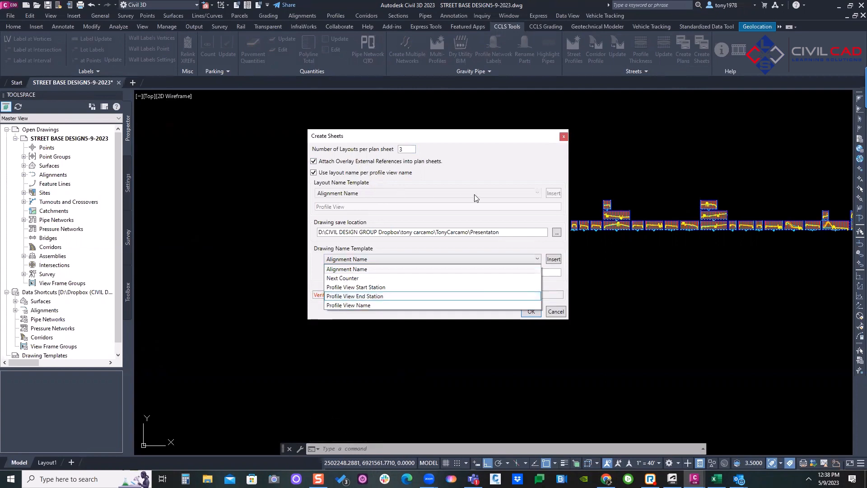
{"action": "left_click", "coordinate": [462, 203]}
{"action": "left_click", "coordinate": [531, 312]}
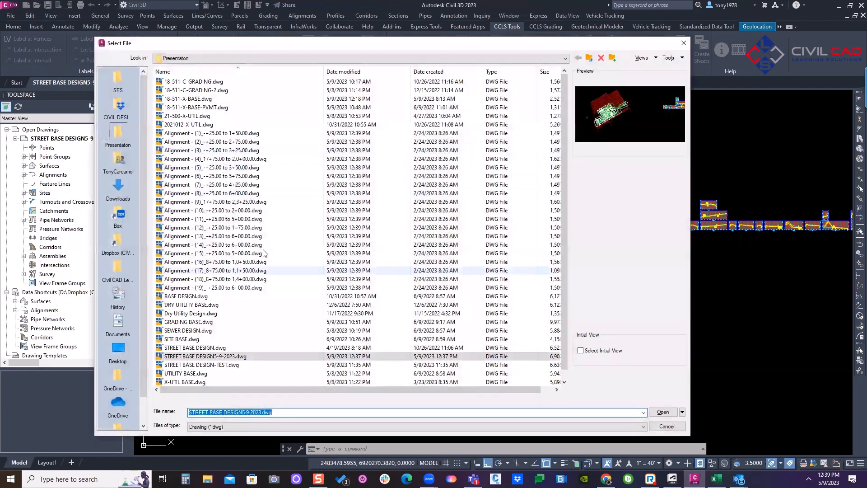
Browse the generated sheet drawings in the Presentaton folder and open Alignment - (1)_-+25.00 to 1+50.00.dwg
{"action": "left_click", "coordinate": [252, 134]}
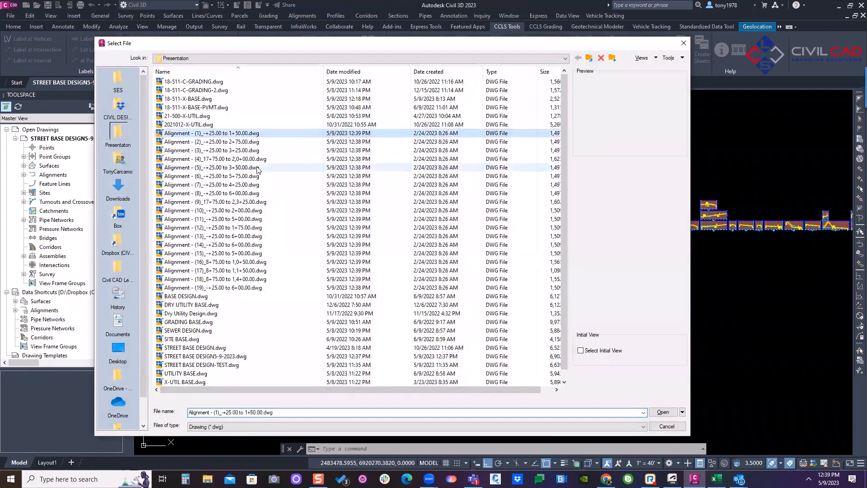
{"action": "left_click", "coordinate": [256, 168]}
{"action": "left_click", "coordinate": [257, 202]}
{"action": "left_click", "coordinate": [258, 235]}
{"action": "left_click", "coordinate": [252, 272]}
{"action": "left_click", "coordinate": [253, 133]}
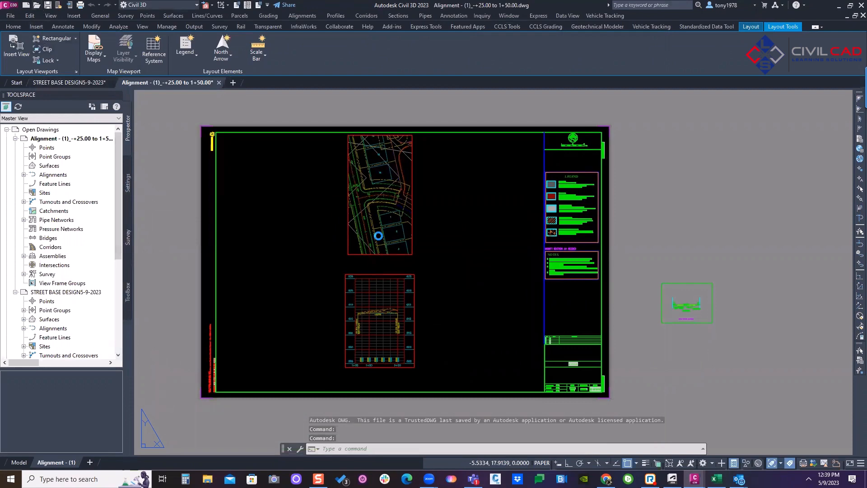
Open the sheet drawing Alignment - (7)_-+25.00 to 4+25.00.dwg
{"action": "key", "text": "ctrl+o"}
{"action": "left_click", "coordinate": [252, 177]}
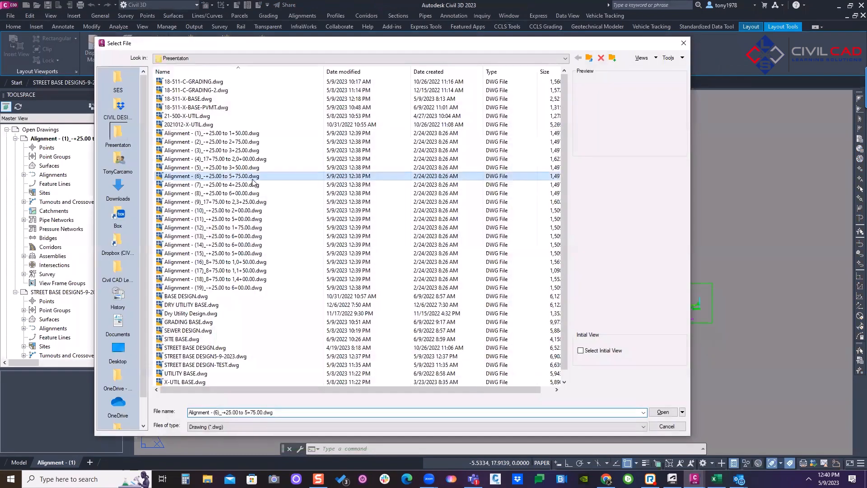
{"action": "left_click", "coordinate": [253, 183]}
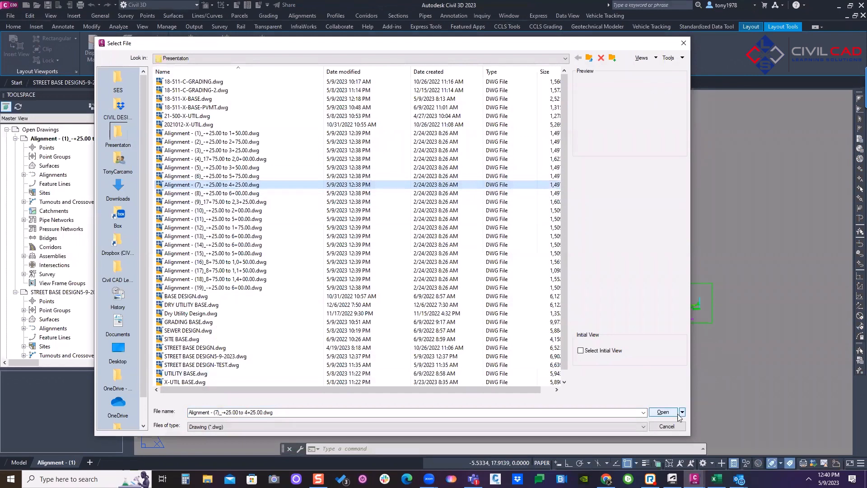
{"action": "left_click", "coordinate": [677, 414]}
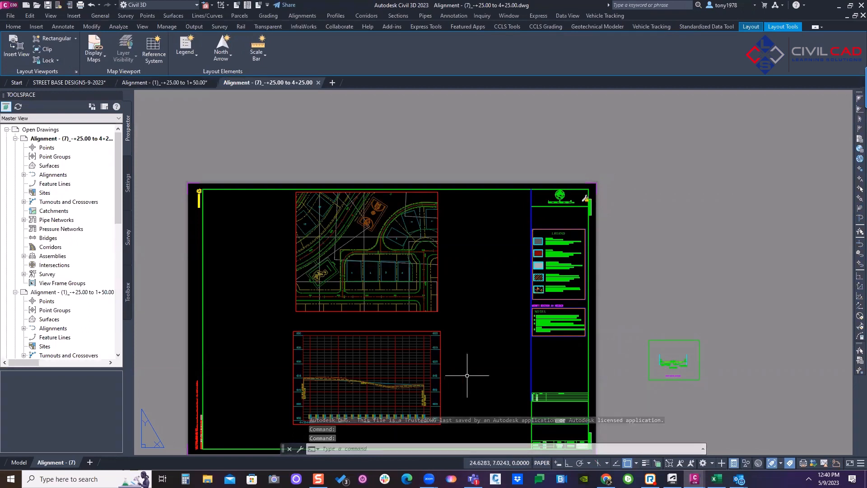
Audit the Alignment - (7) sheet drawing, keeping the default of not fixing detected errors
{"action": "middle_click_drag", "start_coordinate": [457, 307], "coordinate": [546, 249]}
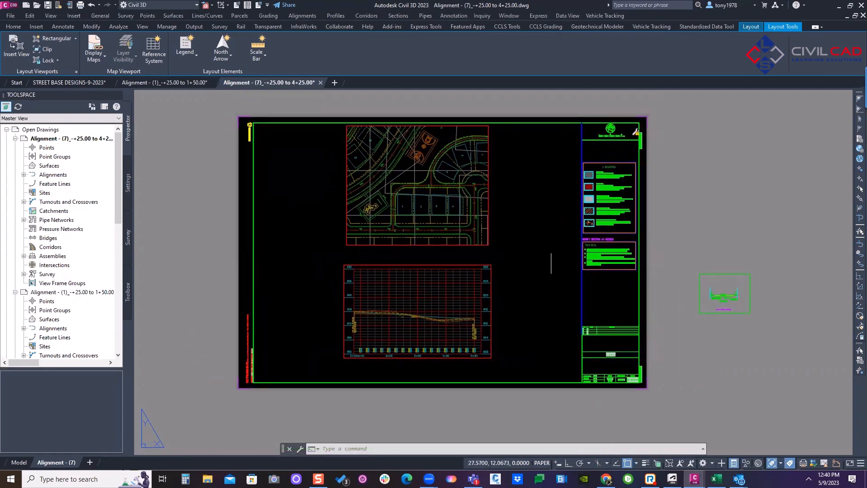
{"action": "middle_click_drag", "start_coordinate": [542, 256], "coordinate": [535, 272]}
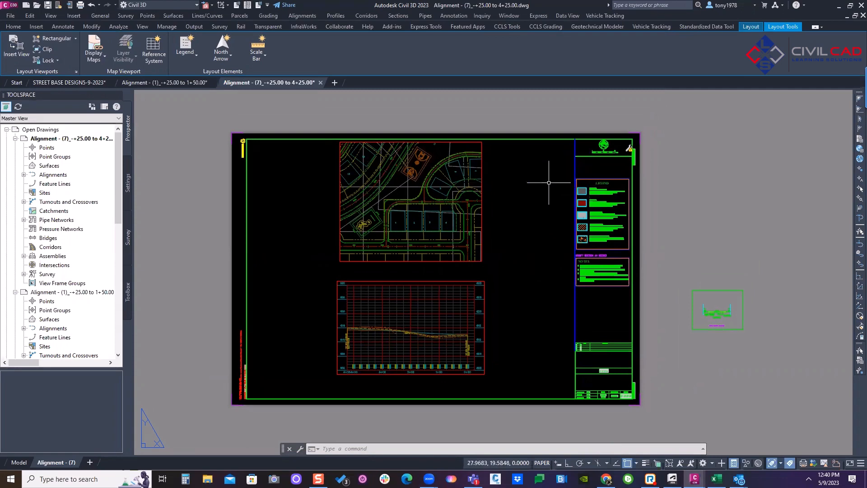
{"action": "scroll", "coordinate": [612, 144], "scroll_direction": "up", "scroll_amount": 6}
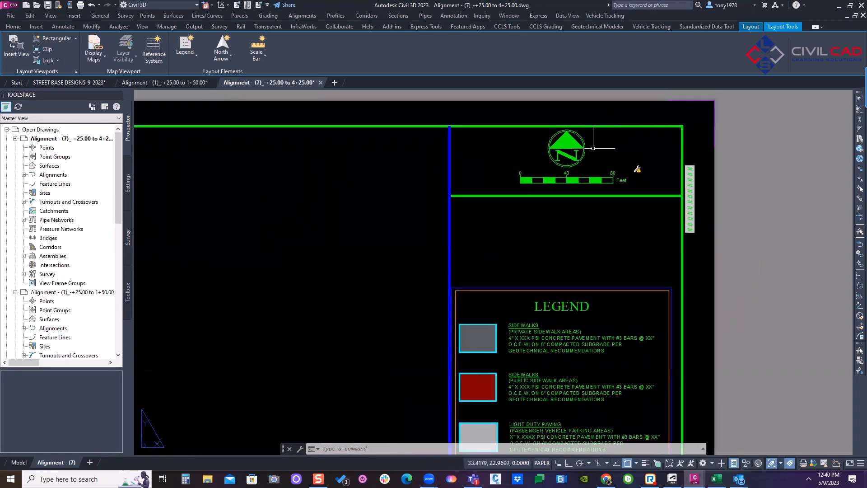
{"action": "scroll", "coordinate": [593, 148], "scroll_direction": "down", "scroll_amount": 7}
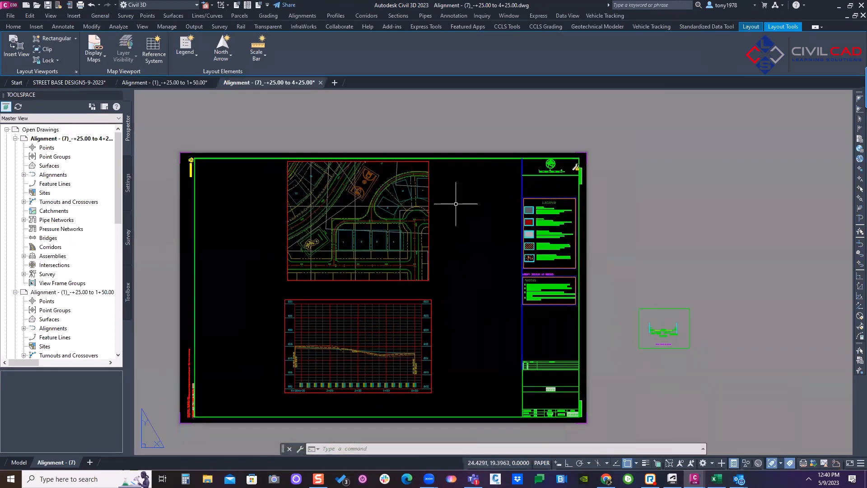
{"action": "type", "text": "audit"}
{"action": "key", "text": "Return"}
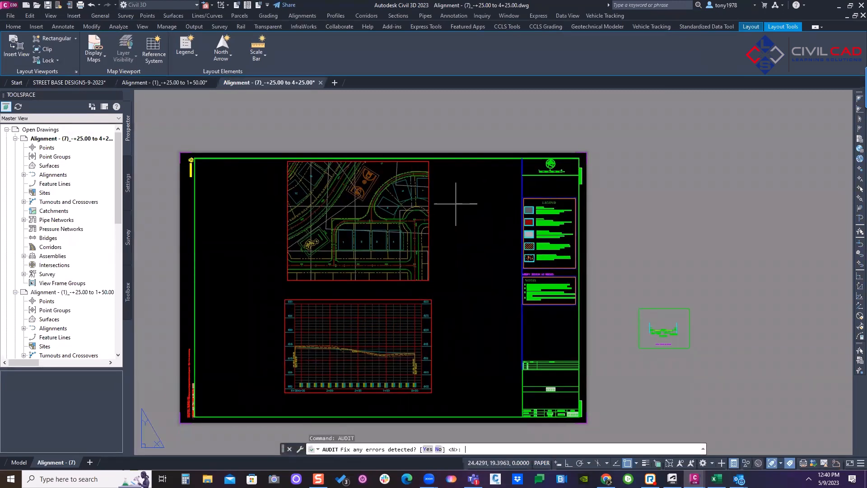
{"action": "key", "text": "Return"}
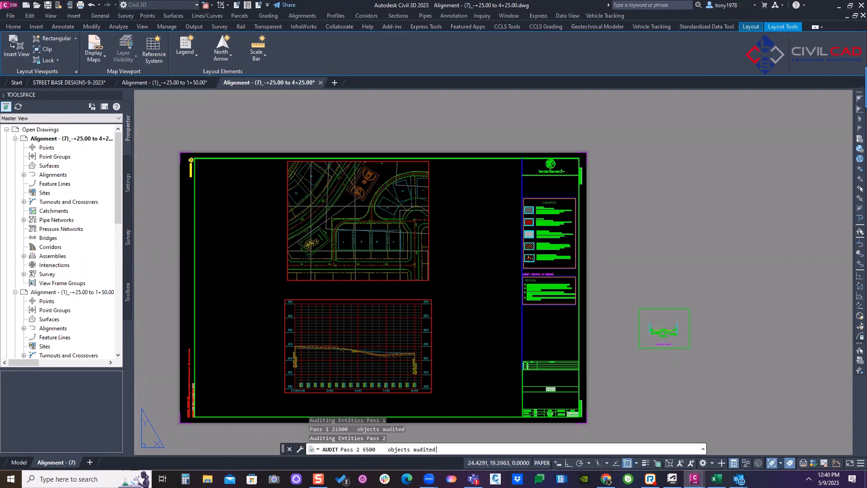
Examine the north arrow, legend, and plan and profile viewports on the Alignment - (7) sheet
{"action": "scroll", "coordinate": [484, 184], "scroll_direction": "up", "scroll_amount": 4}
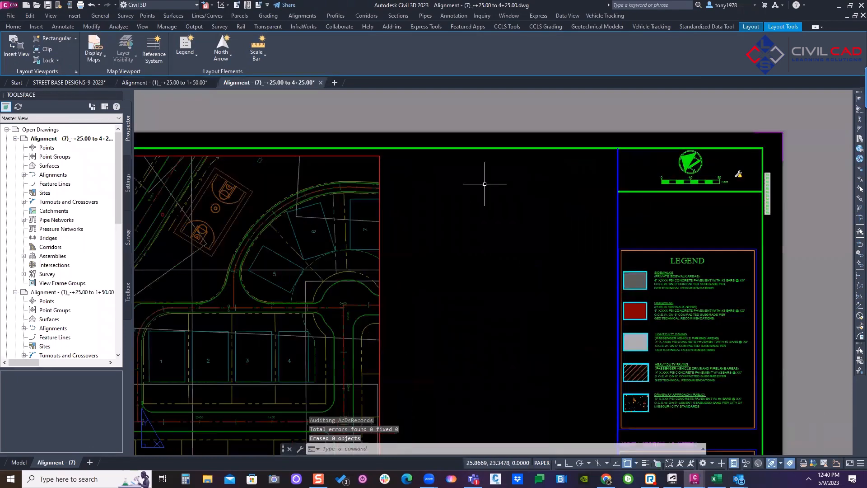
{"action": "scroll", "coordinate": [691, 163], "scroll_direction": "up", "scroll_amount": 3}
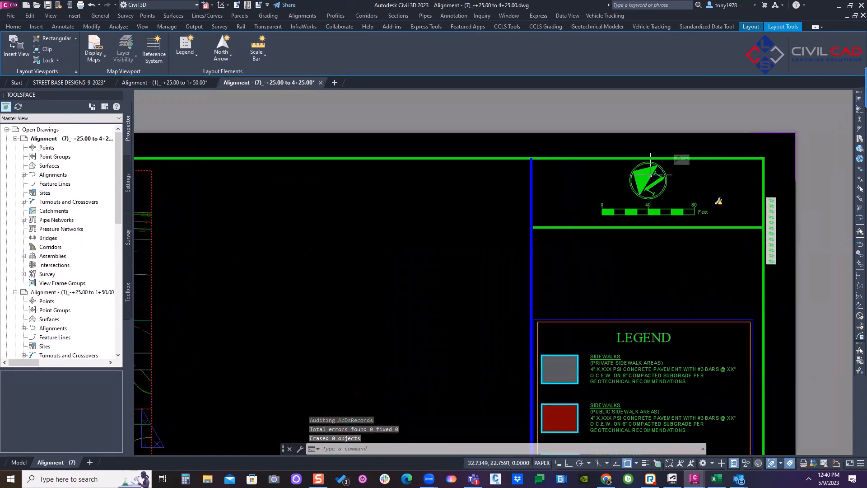
{"action": "scroll", "coordinate": [651, 174], "scroll_direction": "down", "scroll_amount": 5}
{"action": "key", "text": "Escape"}
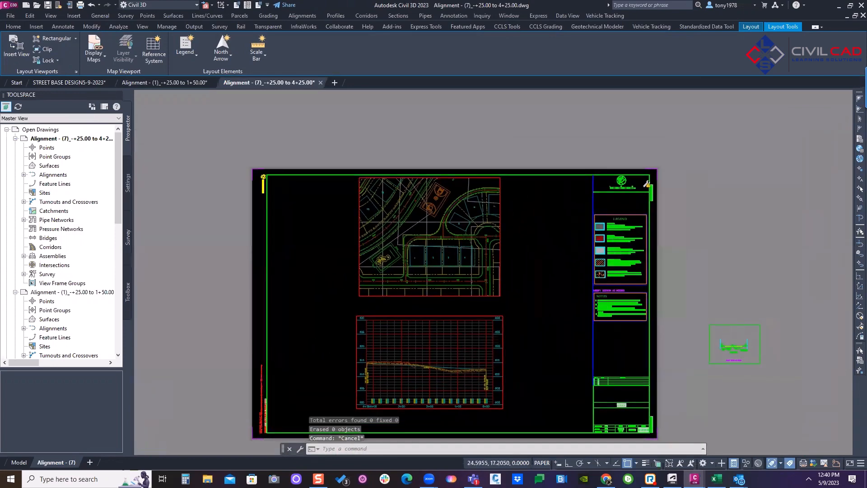
{"action": "scroll", "coordinate": [643, 199], "scroll_direction": "up", "scroll_amount": 3}
{"action": "scroll", "coordinate": [528, 184], "scroll_direction": "up", "scroll_amount": 2}
{"action": "scroll", "coordinate": [471, 192], "scroll_direction": "down", "scroll_amount": 5}
{"action": "middle_click_drag", "start_coordinate": [419, 243], "coordinate": [540, 188]}
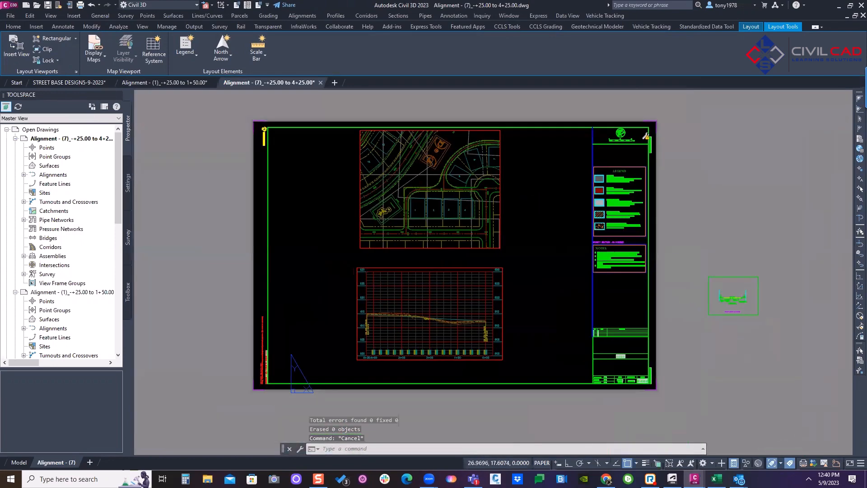
{"action": "key", "text": "Escape"}
{"action": "middle_click_drag", "start_coordinate": [323, 193], "coordinate": [313, 232]}
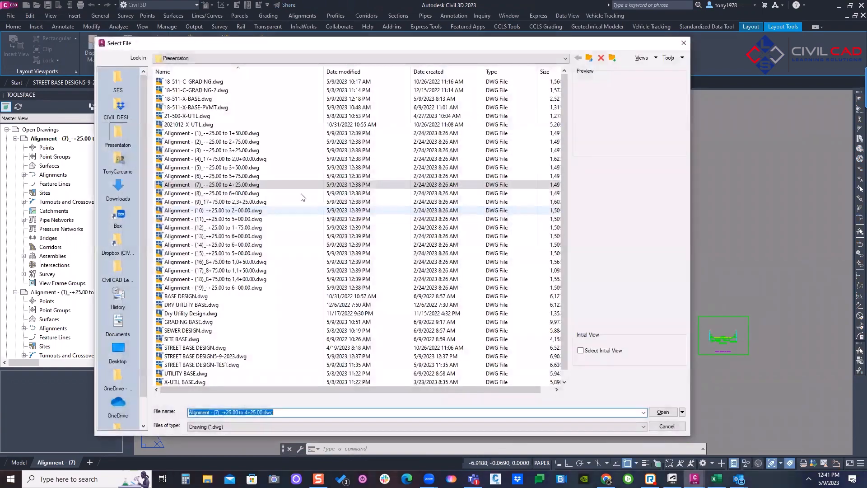
Open the sheet drawing Alignment - (15)_-+25.00 to 5+00.00.dwg from the Presentaton folder
{"action": "left_click", "coordinate": [214, 219]}
{"action": "left_click", "coordinate": [226, 253]}
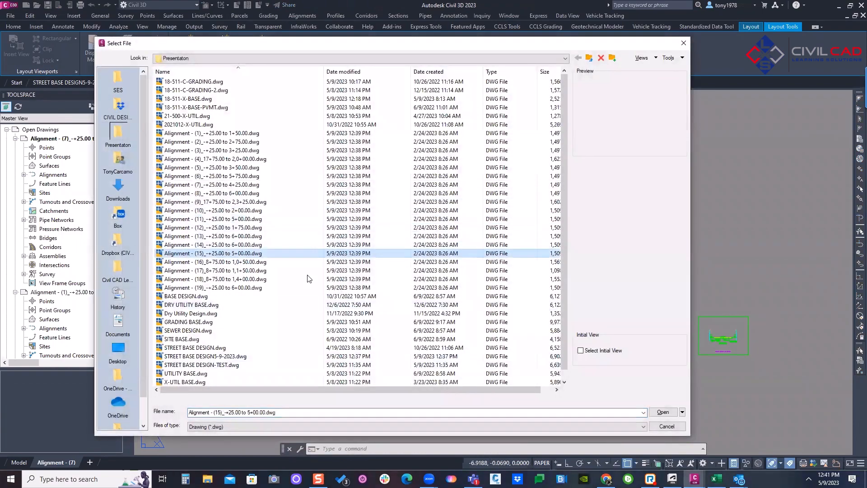
{"action": "left_click", "coordinate": [664, 412]}
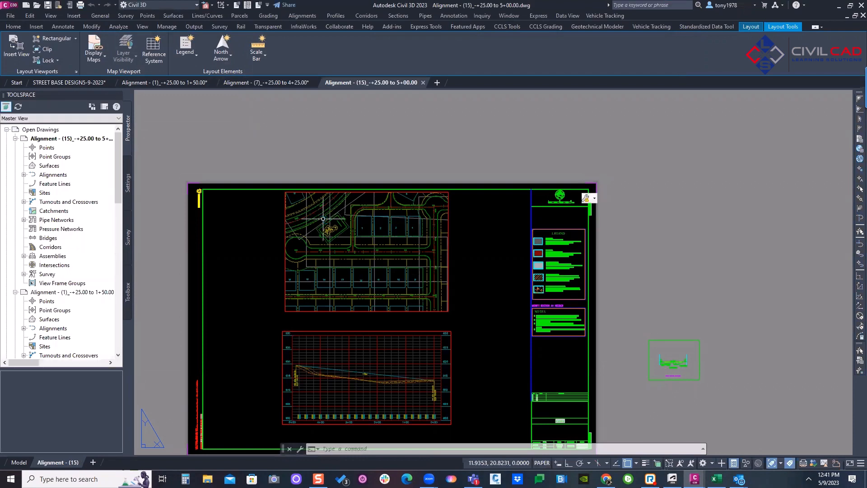
Regenerate all viewports on the Alignment - (15) sheet and check its profile view
{"action": "type", "text": "REA"}
{"action": "key", "text": "Return"}
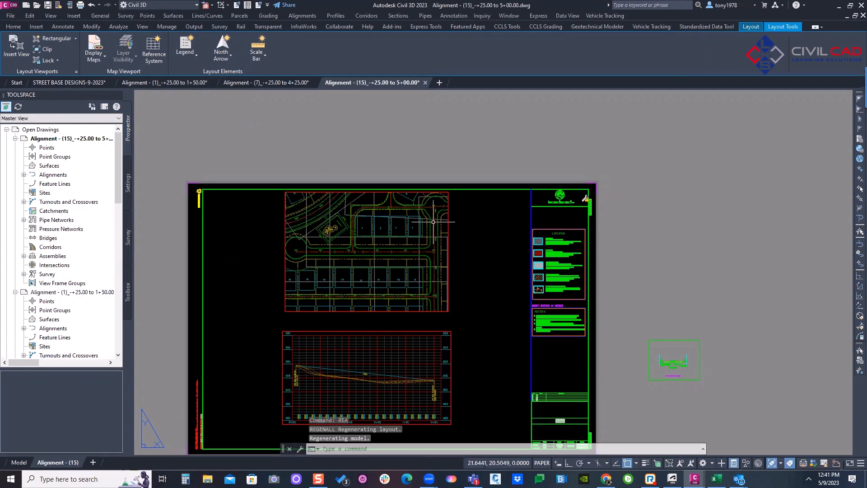
{"action": "middle_click_drag", "start_coordinate": [202, 439], "coordinate": [233, 378]}
{"action": "scroll", "coordinate": [429, 333], "scroll_direction": "up", "scroll_amount": 3}
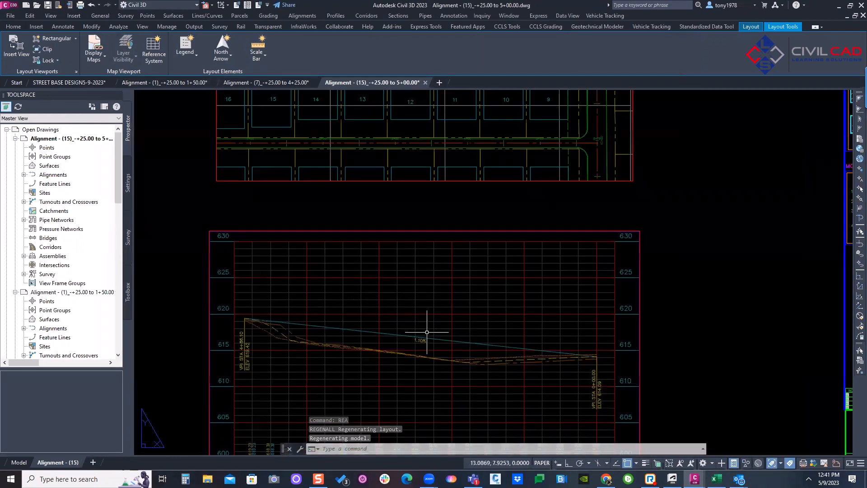
{"action": "scroll", "coordinate": [434, 336], "scroll_direction": "down", "scroll_amount": 3}
{"action": "middle_click_drag", "start_coordinate": [434, 337], "coordinate": [379, 312]}
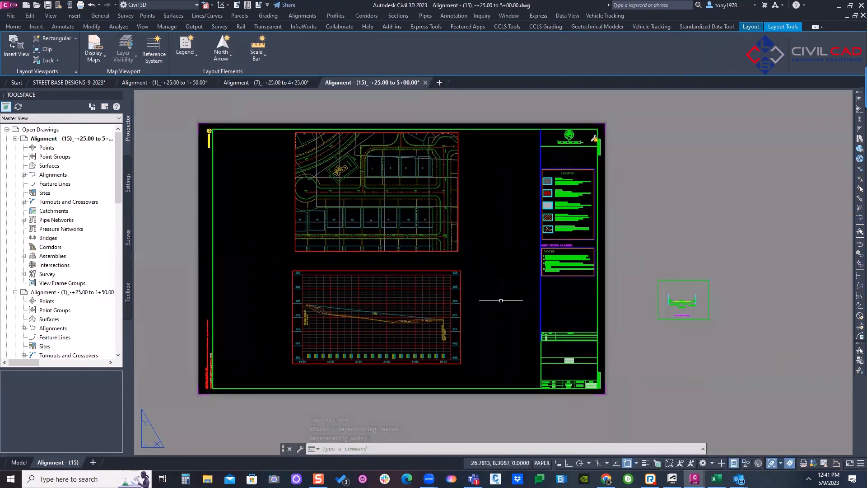
Review the file details of the BASE DESIGN and STREET BASE DESIGN5-9-2023 external references attached to the sheet
{"action": "key", "text": "Escape"}
{"action": "type", "text": "xref"}
{"action": "key", "text": "Return"}
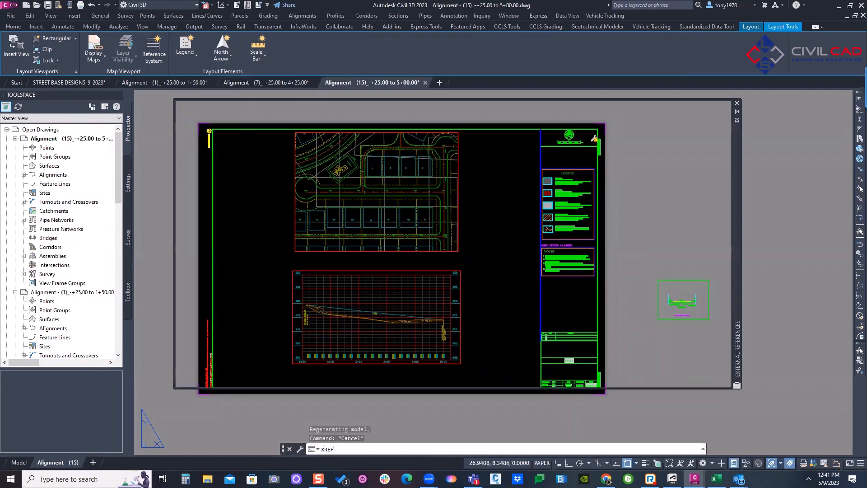
{"action": "left_click", "coordinate": [196, 156]}
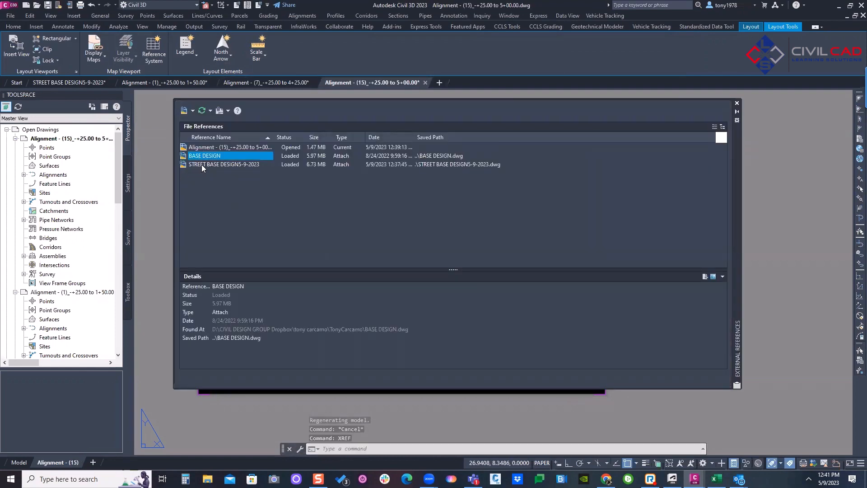
{"action": "left_click", "coordinate": [214, 164]}
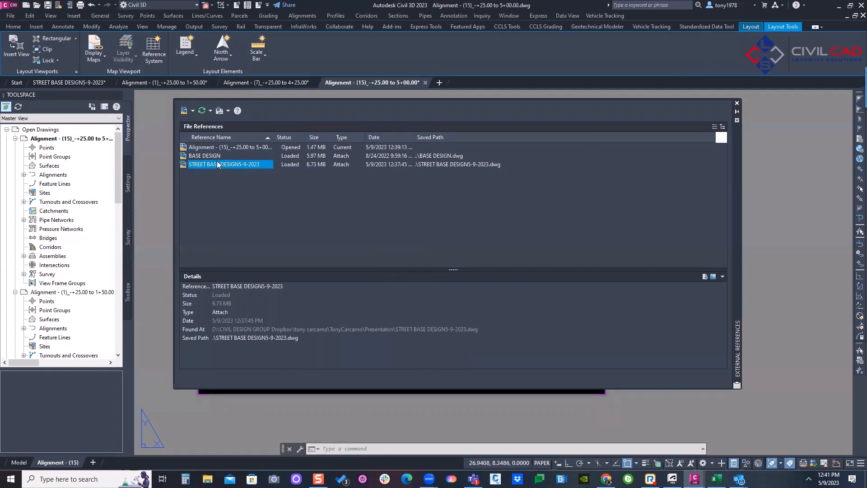
{"action": "left_click", "coordinate": [222, 156]}
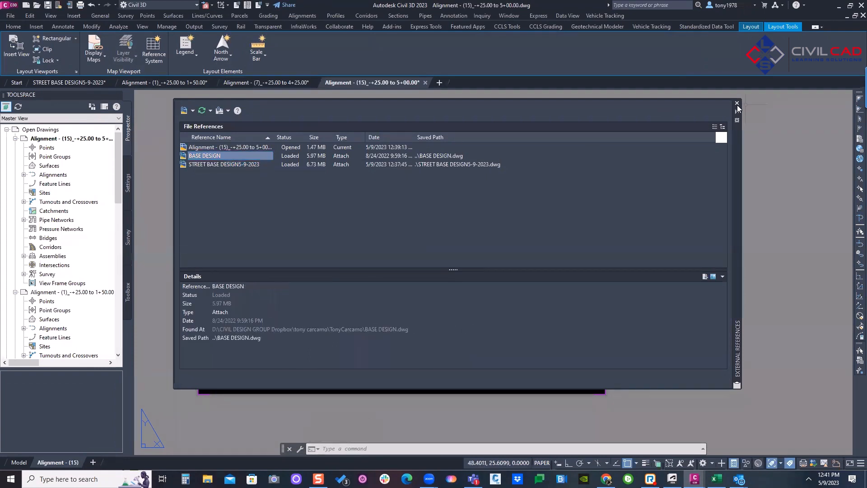
{"action": "left_click", "coordinate": [737, 104]}
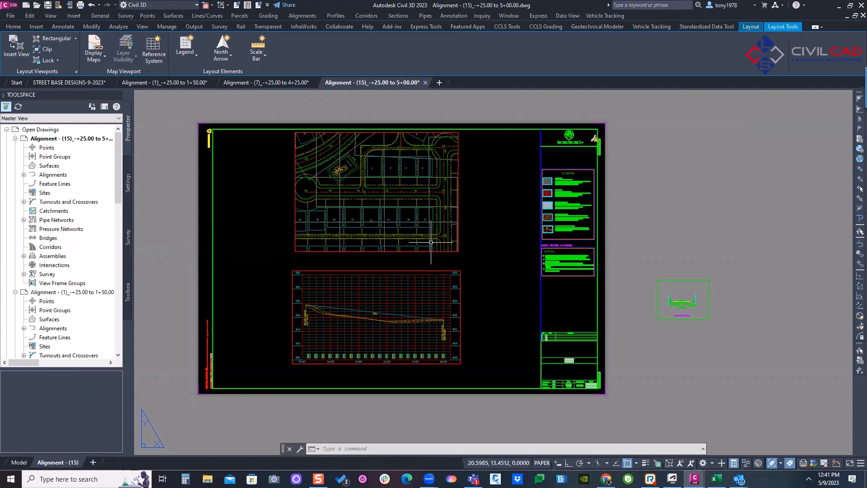
Review the sheet drawing's own layers, selecting the range from C-DAM-T through X-REF
{"action": "key", "text": "Escape"}
{"action": "type", "text": "LA"}
{"action": "key", "text": "Return"}
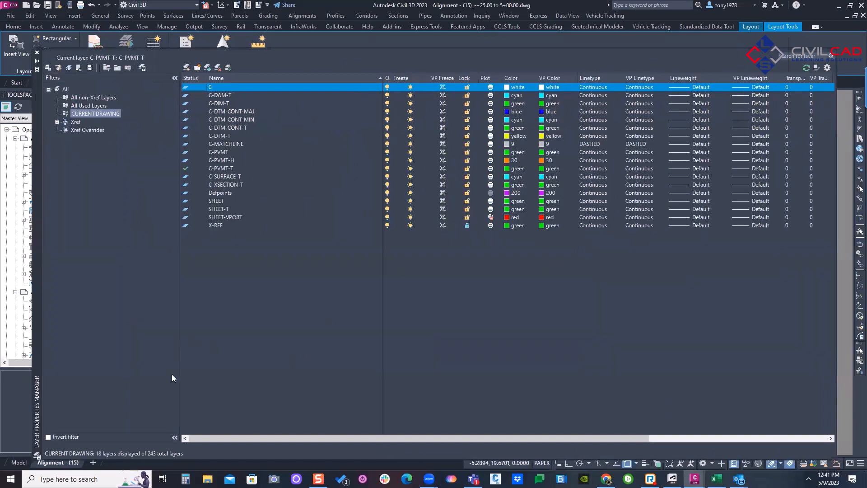
{"action": "left_click", "coordinate": [224, 95]}
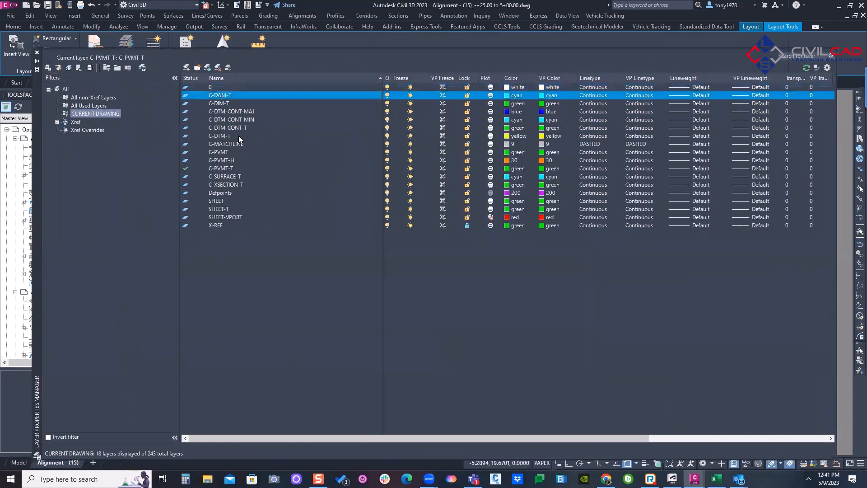
{"action": "left_click", "coordinate": [220, 225], "text": "shift"}
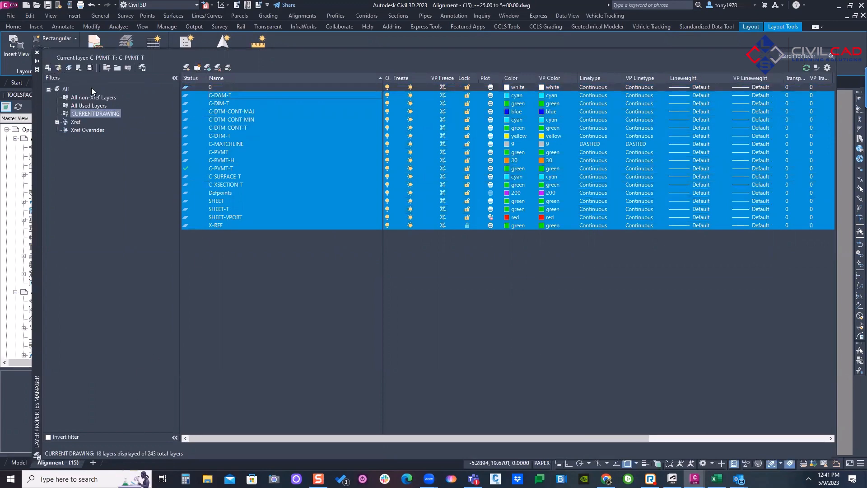
Examine the plan viewport, profile viewport, legend and notes on the Alignment - (15) sheet
{"action": "scroll", "coordinate": [289, 181], "scroll_direction": "up", "scroll_amount": 2}
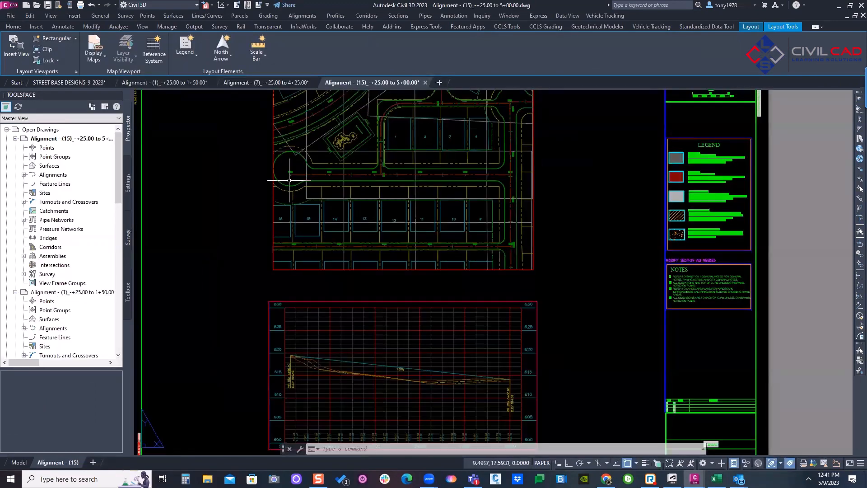
{"action": "middle_click_drag", "start_coordinate": [320, 180], "coordinate": [287, 221]}
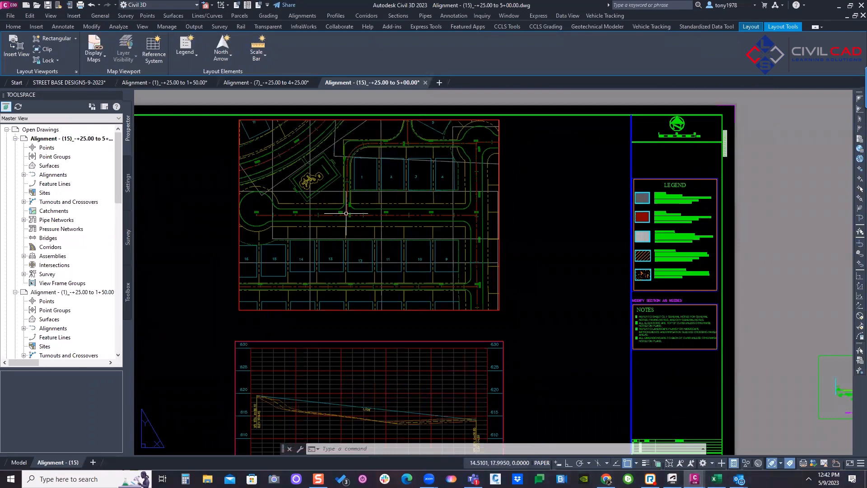
{"action": "scroll", "coordinate": [346, 213], "scroll_direction": "down", "scroll_amount": 2}
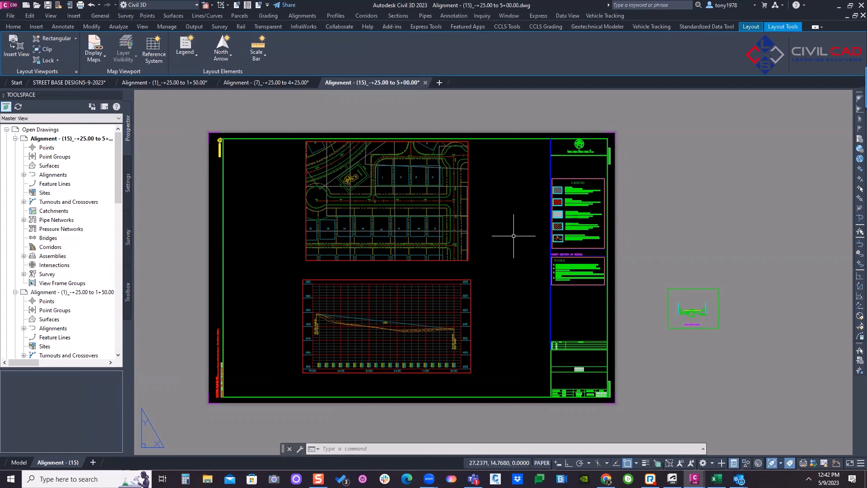
{"action": "scroll", "coordinate": [464, 206], "scroll_direction": "up", "scroll_amount": 6}
{"action": "scroll", "coordinate": [484, 217], "scroll_direction": "down", "scroll_amount": 4}
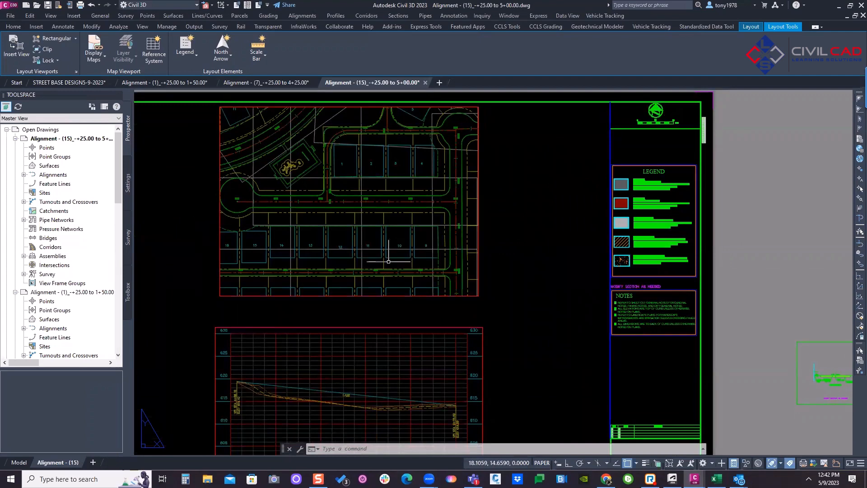
{"action": "middle_click_drag", "start_coordinate": [491, 237], "coordinate": [599, 254]}
{"action": "middle_click_drag", "start_coordinate": [505, 262], "coordinate": [403, 269]}
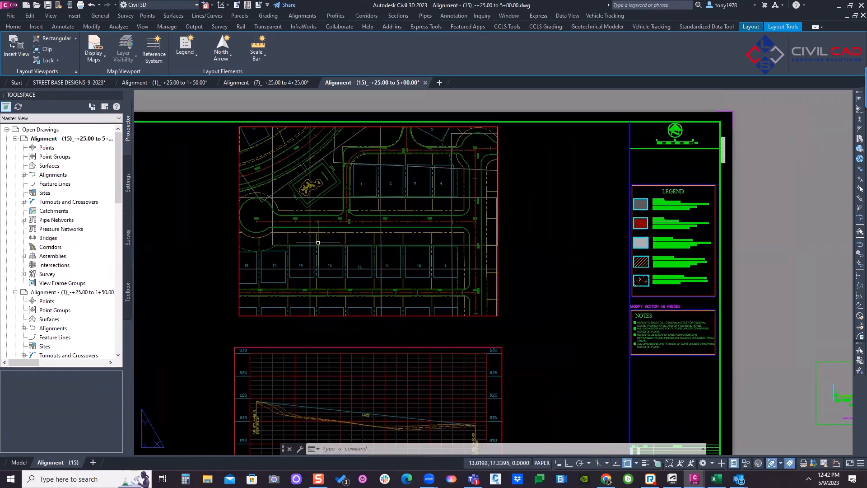
{"action": "middle_click_drag", "start_coordinate": [319, 243], "coordinate": [308, 218]}
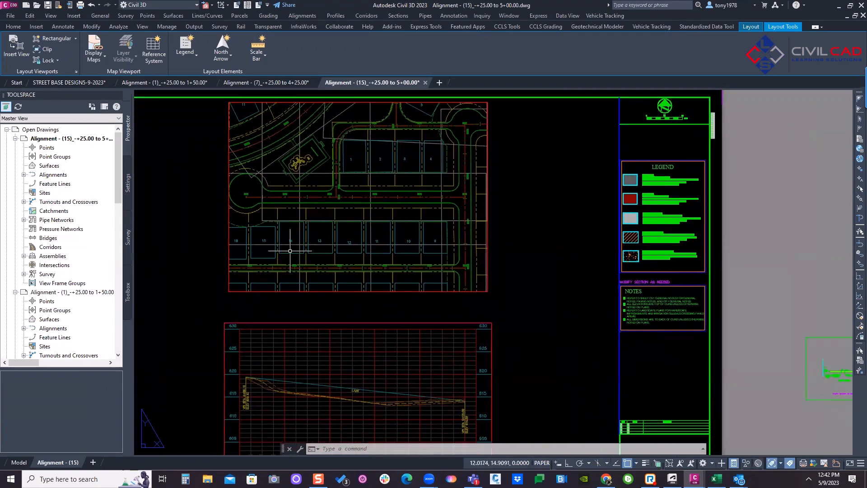
{"action": "scroll", "coordinate": [400, 208], "scroll_direction": "down", "scroll_amount": 4}
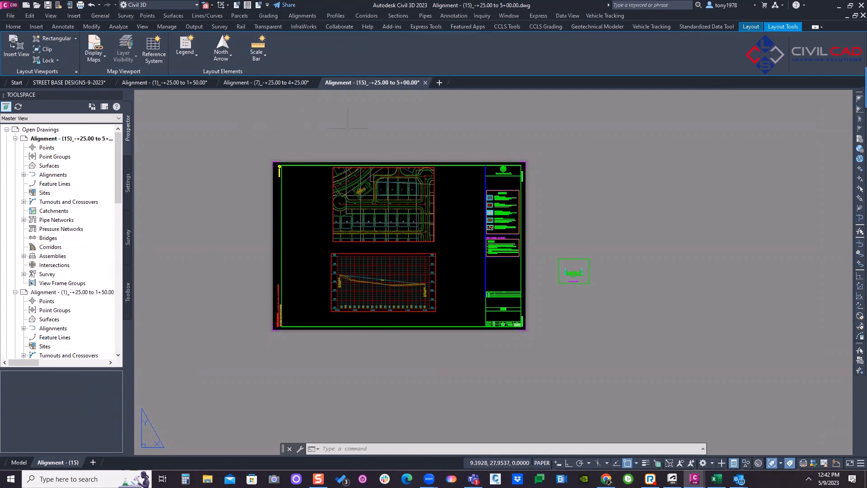
Switch to the STREET BASE DESIGN5-9-2023 drawing and examine the view frames laid over the subdivision streets
{"action": "left_click", "coordinate": [47, 83]}
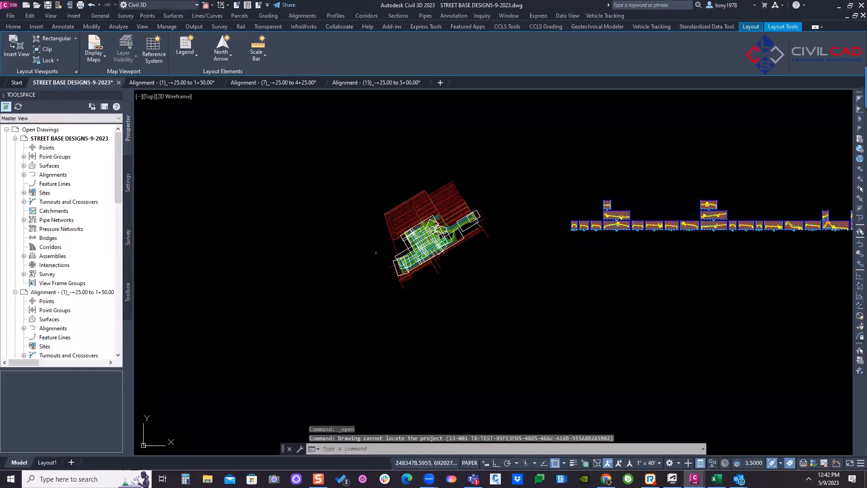
{"action": "scroll", "coordinate": [452, 199], "scroll_direction": "up", "scroll_amount": 5}
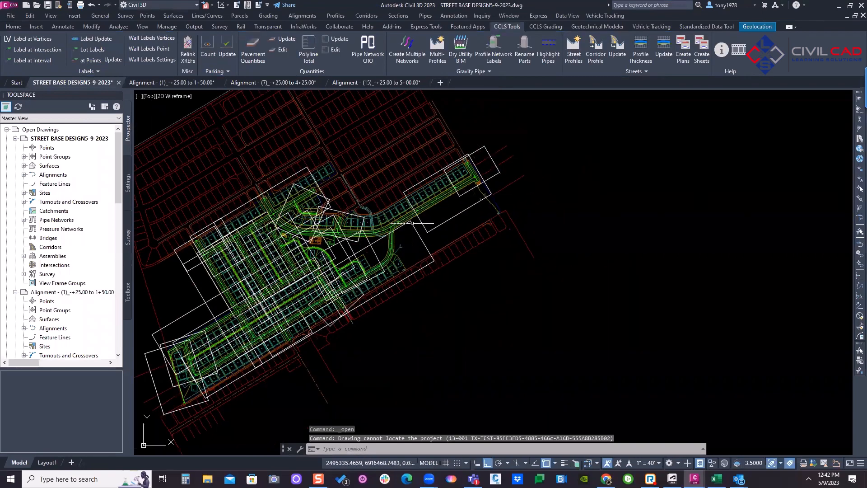
{"action": "scroll", "coordinate": [427, 207], "scroll_direction": "down", "scroll_amount": 6}
{"action": "middle_click_drag", "start_coordinate": [427, 212], "coordinate": [404, 224]}
{"action": "key", "text": "Escape"}
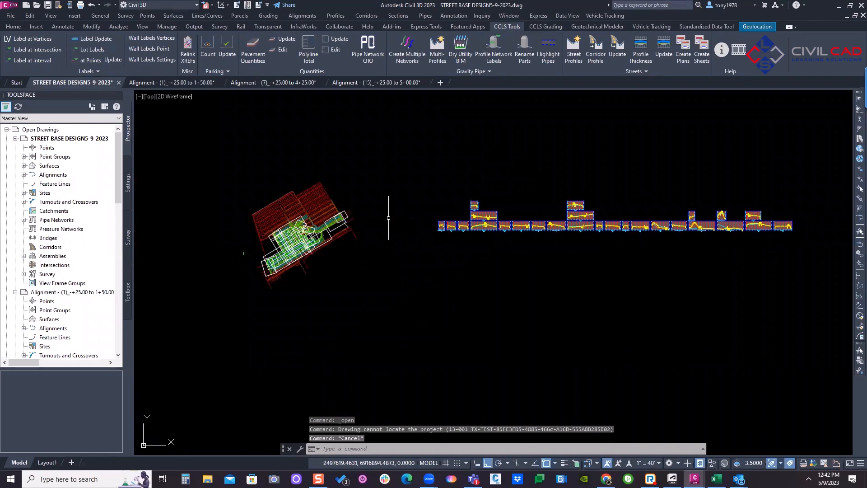
{"action": "scroll", "coordinate": [269, 233], "scroll_direction": "up", "scroll_amount": 4}
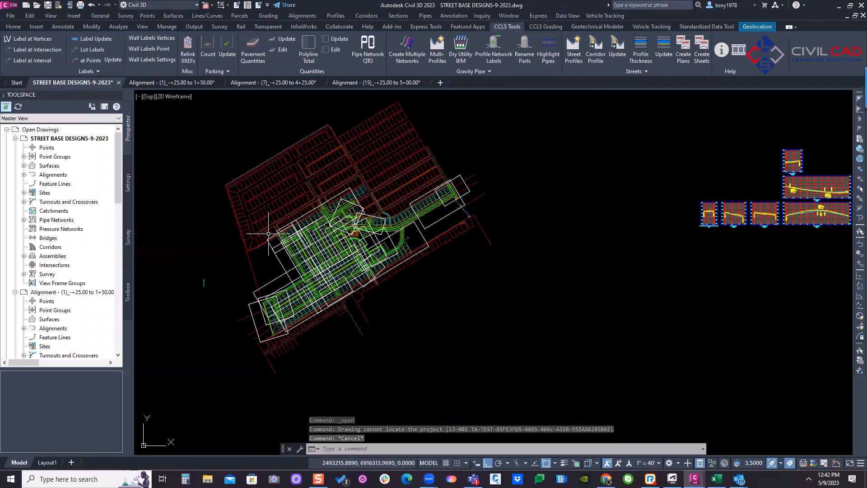
{"action": "middle_click_drag", "start_coordinate": [268, 233], "coordinate": [436, 191]}
{"action": "scroll", "coordinate": [246, 208], "scroll_direction": "up", "scroll_amount": 4}
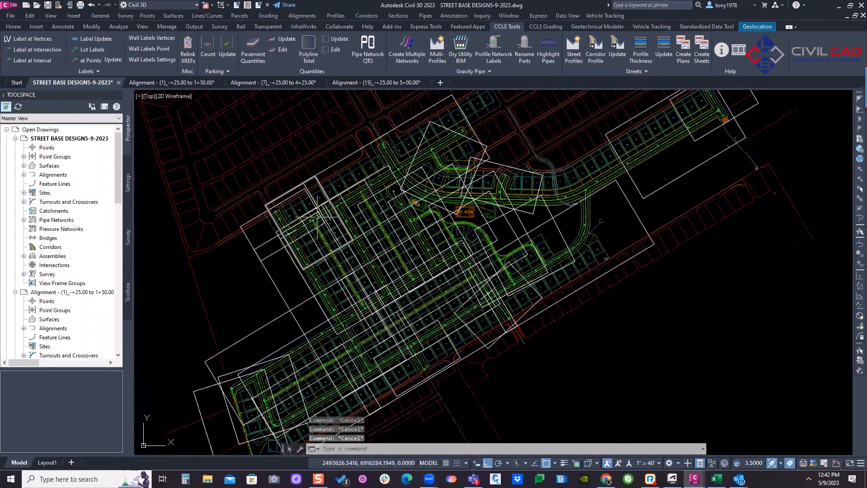
{"action": "scroll", "coordinate": [350, 217], "scroll_direction": "down", "scroll_amount": 5}
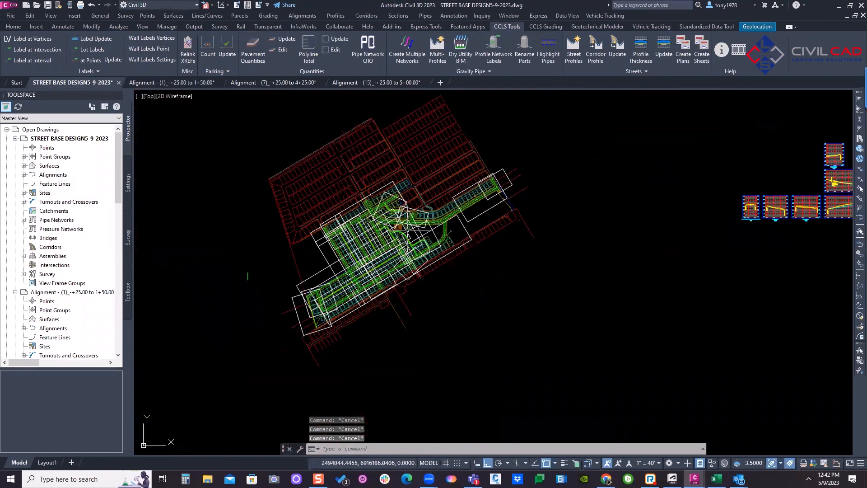
{"action": "scroll", "coordinate": [472, 213], "scroll_direction": "down", "scroll_amount": 2}
{"action": "middle_click_drag", "start_coordinate": [450, 227], "coordinate": [349, 238]}
Inspect the row of street profile views and select the layout profile in the lower Alignment - (4) profile view
{"action": "middle_click_drag", "start_coordinate": [602, 236], "coordinate": [300, 277]}
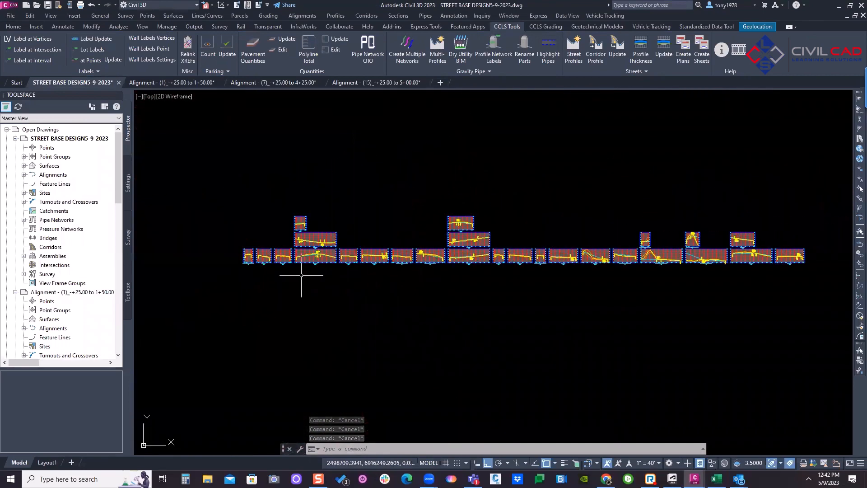
{"action": "scroll", "coordinate": [287, 257], "scroll_direction": "up", "scroll_amount": 3}
{"action": "scroll", "coordinate": [287, 257], "scroll_direction": "up", "scroll_amount": 2}
{"action": "scroll", "coordinate": [474, 235], "scroll_direction": "down", "scroll_amount": 2}
{"action": "middle_click_drag", "start_coordinate": [457, 239], "coordinate": [474, 278]}
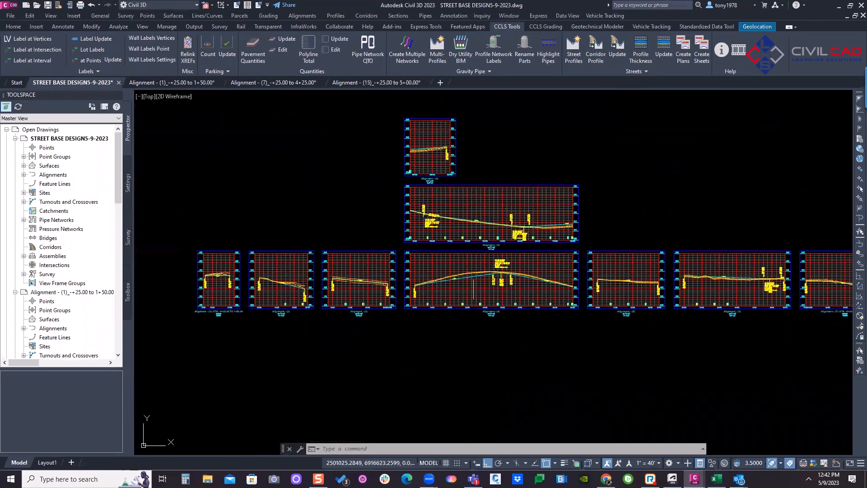
{"action": "scroll", "coordinate": [475, 277], "scroll_direction": "up", "scroll_amount": 6}
{"action": "key", "text": "Escape"}
{"action": "key", "text": "Escape"}
{"action": "left_click", "coordinate": [476, 272]}
{"action": "key", "text": "Escape"}
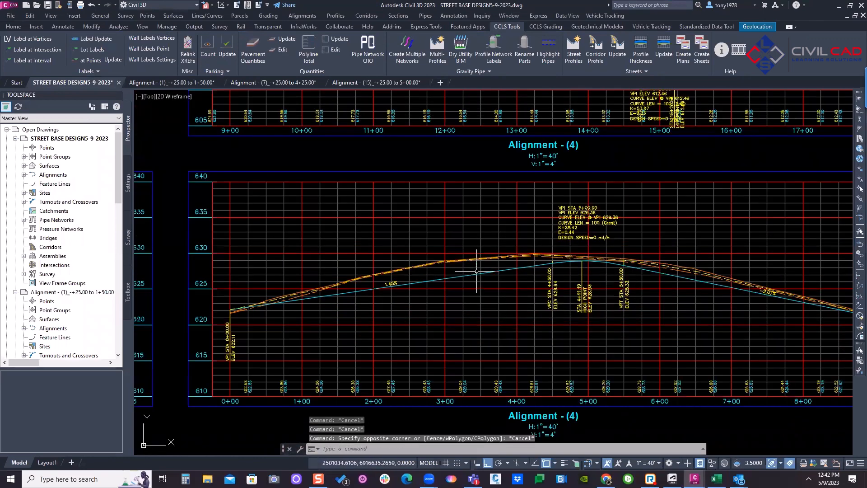
{"action": "left_click", "coordinate": [475, 274]}
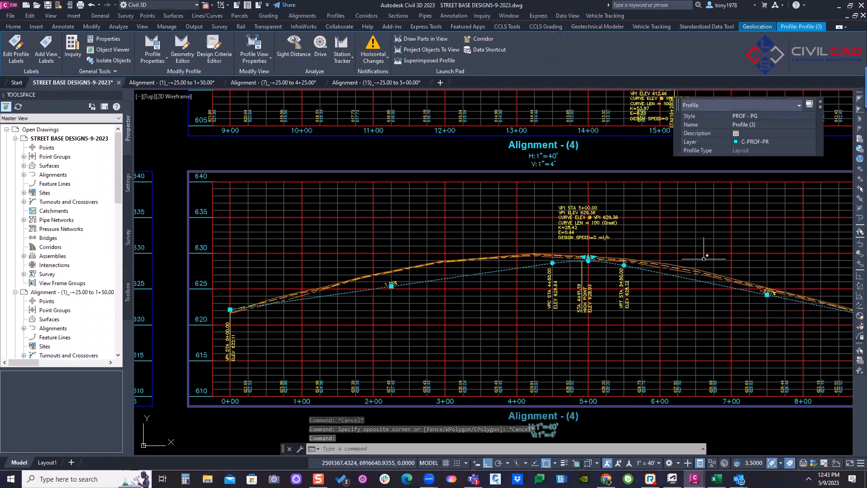
Examine the Alignment - (4) vertical curves and the neighbouring profile views, ending at the overall subdivision plan
{"action": "scroll", "coordinate": [546, 272], "scroll_direction": "up", "scroll_amount": 2}
{"action": "scroll", "coordinate": [378, 284], "scroll_direction": "down", "scroll_amount": 3}
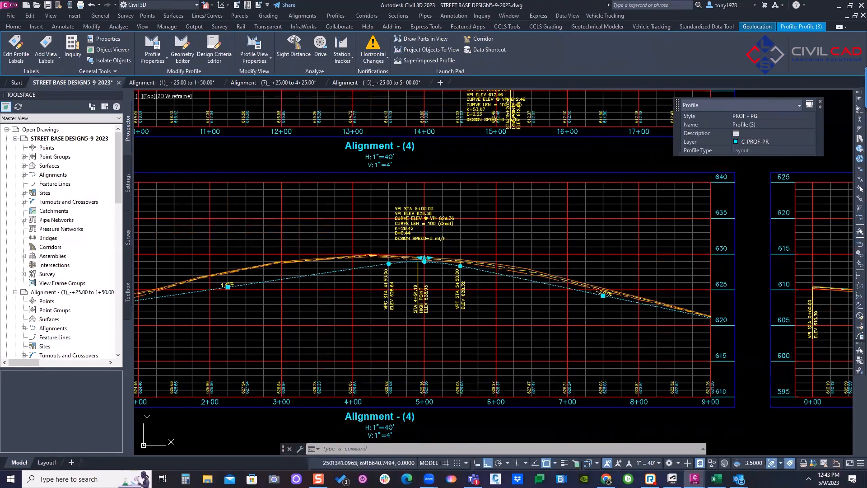
{"action": "middle_click_drag", "start_coordinate": [285, 291], "coordinate": [357, 293]}
{"action": "middle_click_drag", "start_coordinate": [335, 392], "coordinate": [252, 222]}
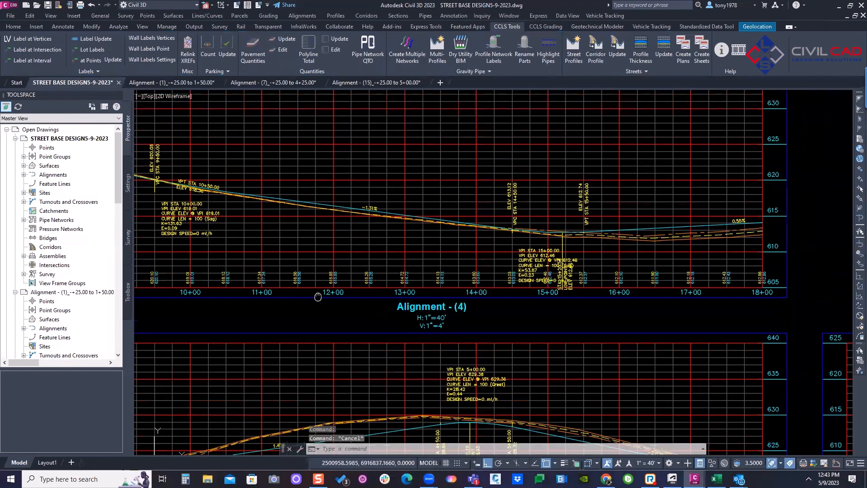
{"action": "scroll", "coordinate": [601, 226], "scroll_direction": "up", "scroll_amount": 5}
{"action": "scroll", "coordinate": [601, 226], "scroll_direction": "down", "scroll_amount": 8}
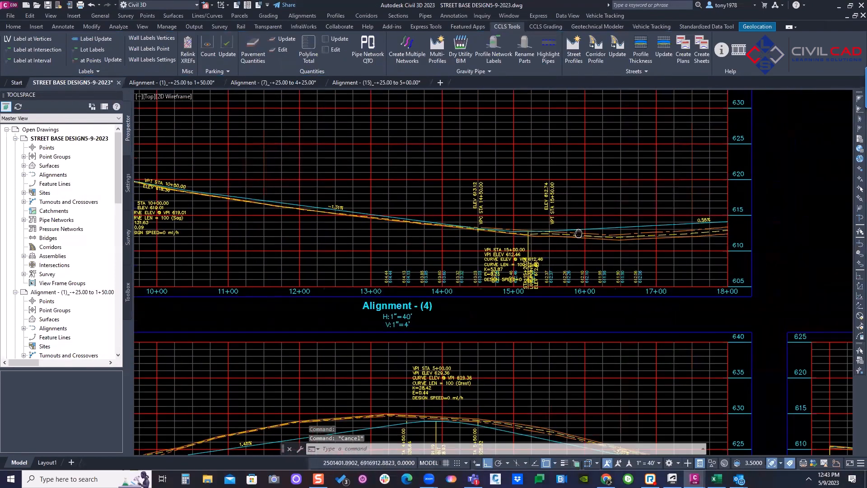
{"action": "middle_click_drag", "start_coordinate": [658, 252], "coordinate": [386, 210]}
{"action": "scroll", "coordinate": [422, 331], "scroll_direction": "up", "scroll_amount": 5}
{"action": "scroll", "coordinate": [422, 332], "scroll_direction": "down", "scroll_amount": 5}
{"action": "scroll", "coordinate": [386, 210], "scroll_direction": "down", "scroll_amount": 3}
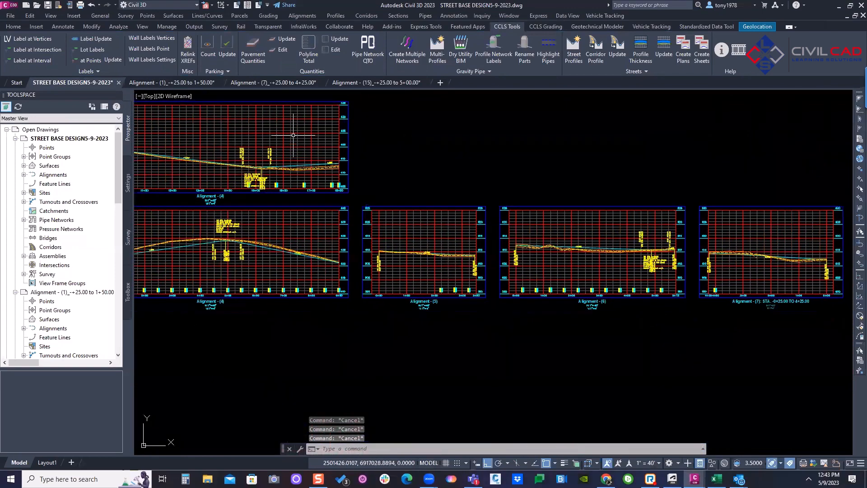
{"action": "scroll", "coordinate": [323, 237], "scroll_direction": "down", "scroll_amount": 3}
{"action": "middle_click_drag", "start_coordinate": [323, 238], "coordinate": [370, 243]}
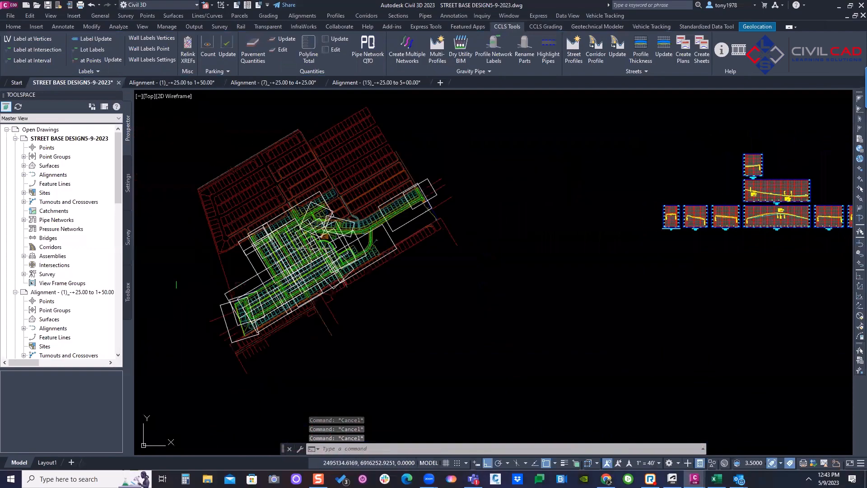
Draw a straight two-point polyline diagonally across the curved street on the east side of the subdivision, with ortho off
{"action": "scroll", "coordinate": [370, 243], "scroll_direction": "up", "scroll_amount": 6}
{"action": "type", "text": "pl"}
{"action": "key", "text": "Return"}
{"action": "scroll", "coordinate": [371, 243], "scroll_direction": "up", "scroll_amount": 2}
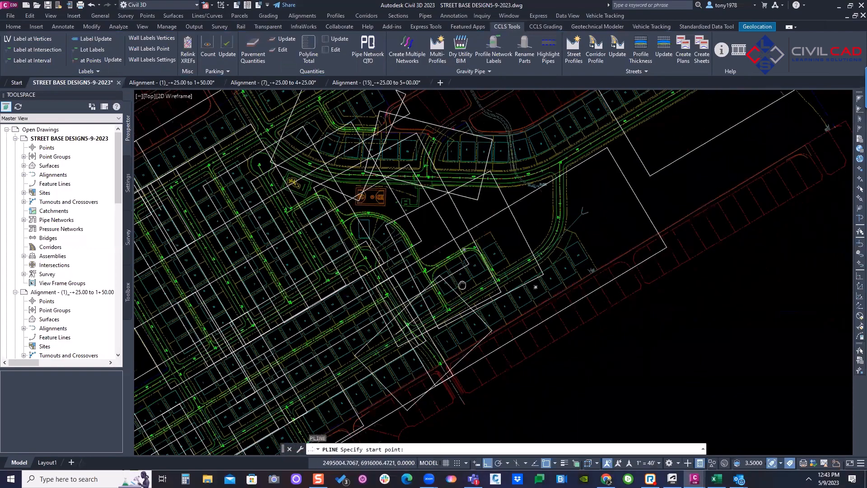
{"action": "scroll", "coordinate": [495, 238], "scroll_direction": "up", "scroll_amount": 2}
{"action": "left_click", "coordinate": [494, 238]}
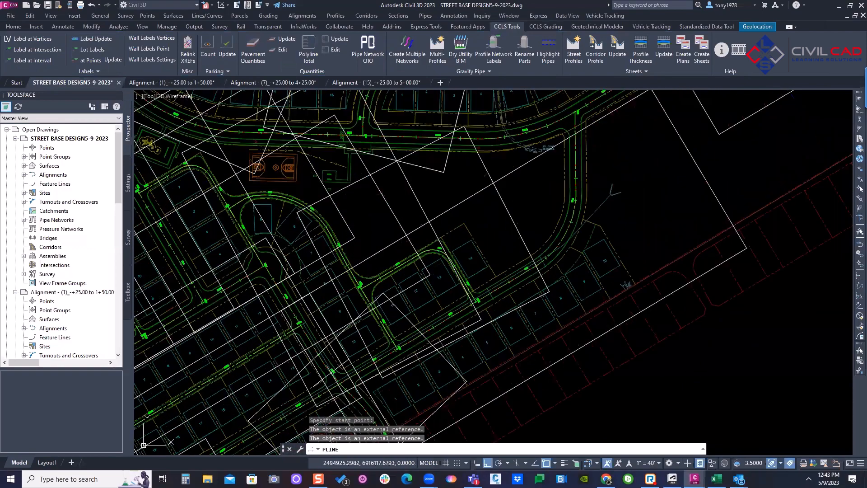
{"action": "key", "text": "F8"}
{"action": "left_click", "coordinate": [671, 174]}
{"action": "middle_click_drag", "start_coordinate": [643, 180], "coordinate": [541, 191]}
{"action": "key", "text": "Escape"}
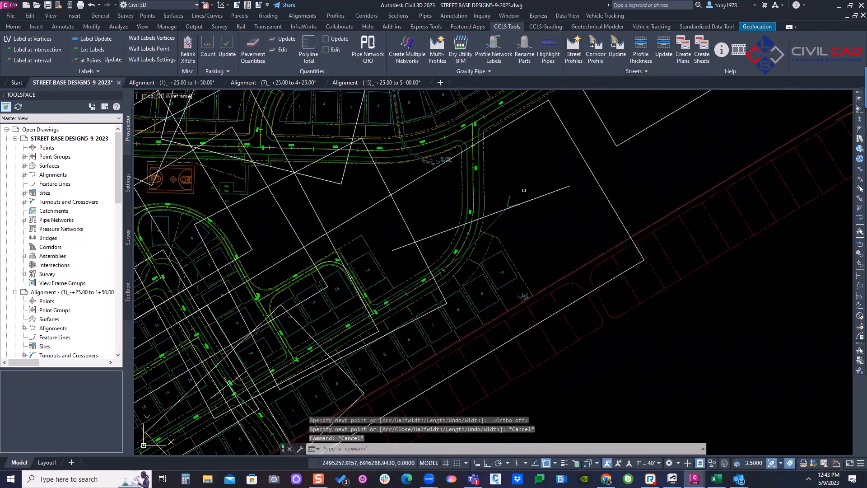
Start Street Profiles on the new polyline and set alignment and profile design speeds to 30 with criteria-based design enabled
{"action": "left_click", "coordinate": [572, 51]}
{"action": "left_click", "coordinate": [523, 202]}
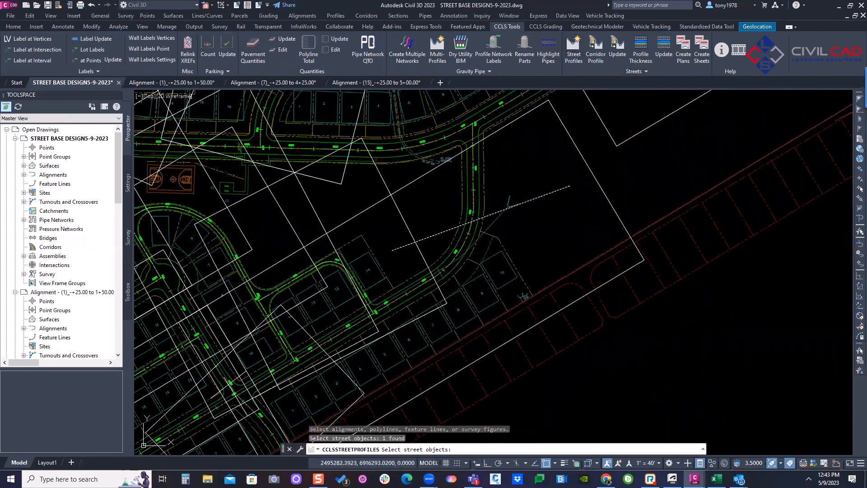
{"action": "key", "text": "Return"}
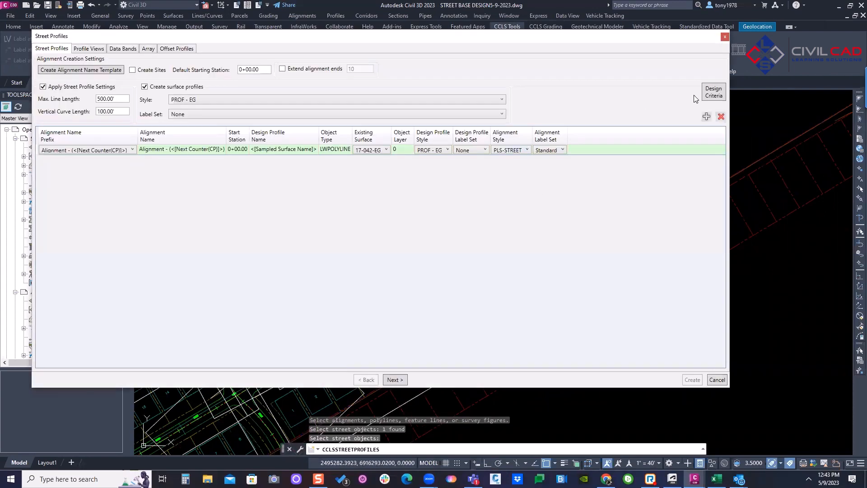
{"action": "left_click", "coordinate": [715, 100]}
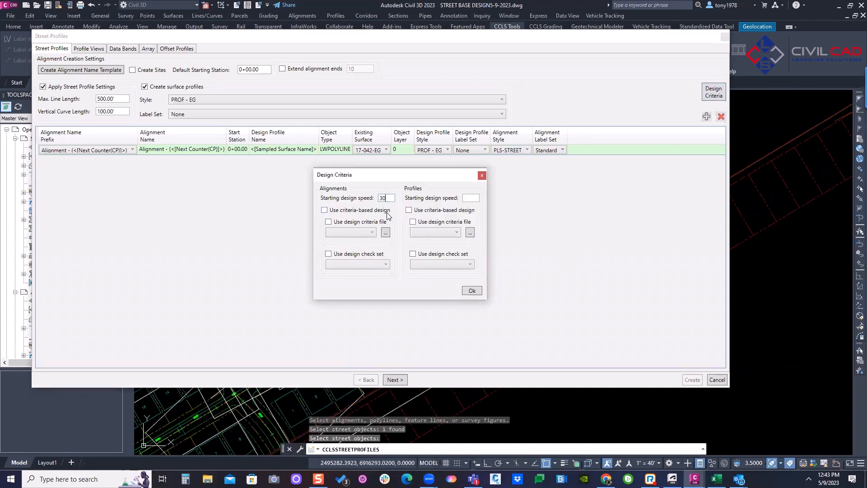
{"action": "left_click", "coordinate": [471, 199]}
{"action": "left_click", "coordinate": [325, 210]}
{"action": "left_click", "coordinate": [409, 210]}
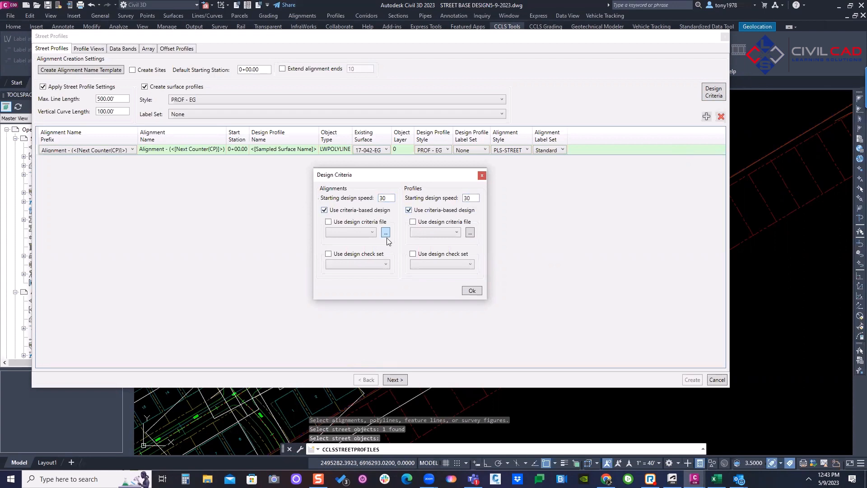
Enable the design criteria file option for both alignments and profiles, and try to choose an alignment criteria file
{"action": "left_click", "coordinate": [361, 236]}
{"action": "left_click", "coordinate": [361, 236]}
{"action": "left_click", "coordinate": [357, 232]}
{"action": "left_click", "coordinate": [358, 233]}
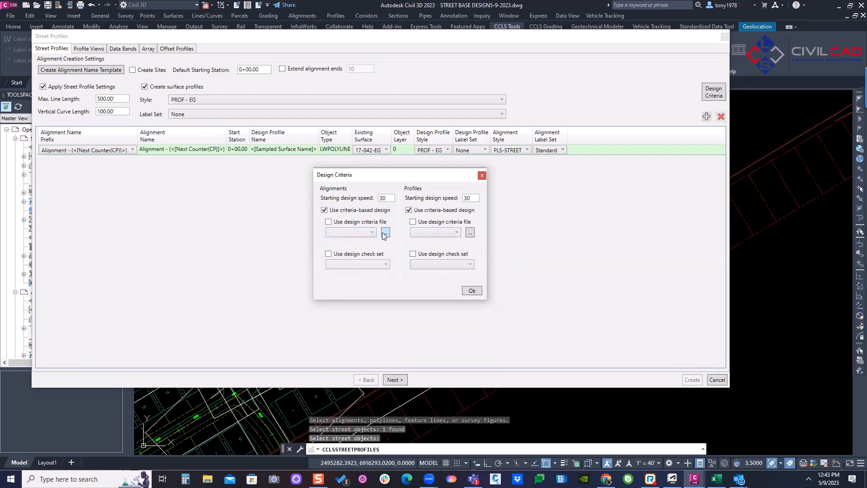
{"action": "left_click", "coordinate": [329, 222]}
{"action": "left_click", "coordinate": [414, 222]}
{"action": "left_click", "coordinate": [385, 234]}
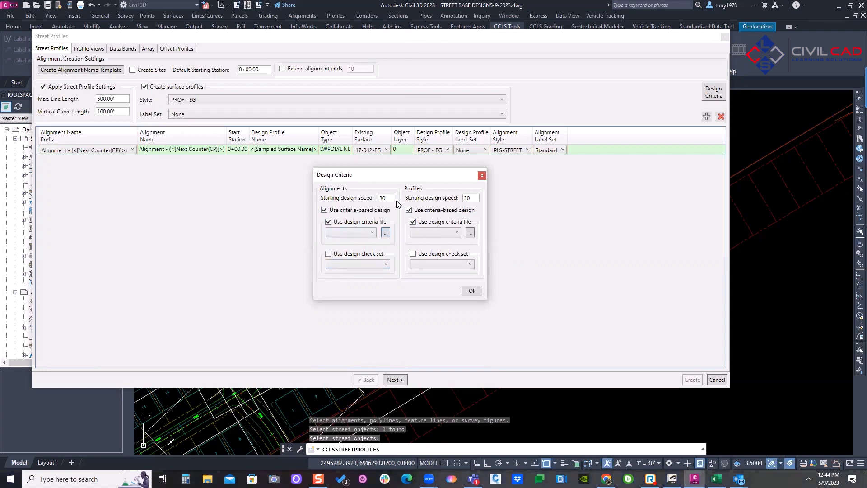
Close the design criteria, review the maximum line length and vertical curve length settings, and cancel the Street Profiles setup
{"action": "left_click", "coordinate": [482, 176]}
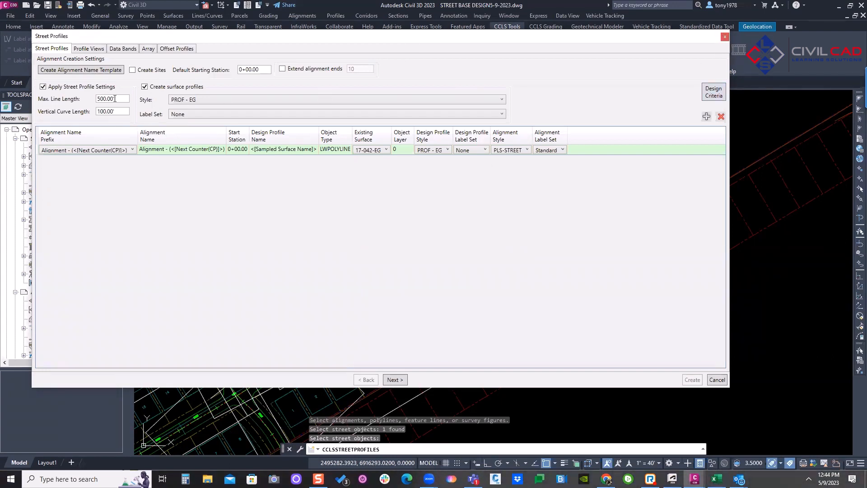
{"action": "left_click_drag", "start_coordinate": [116, 98], "coordinate": [58, 103]}
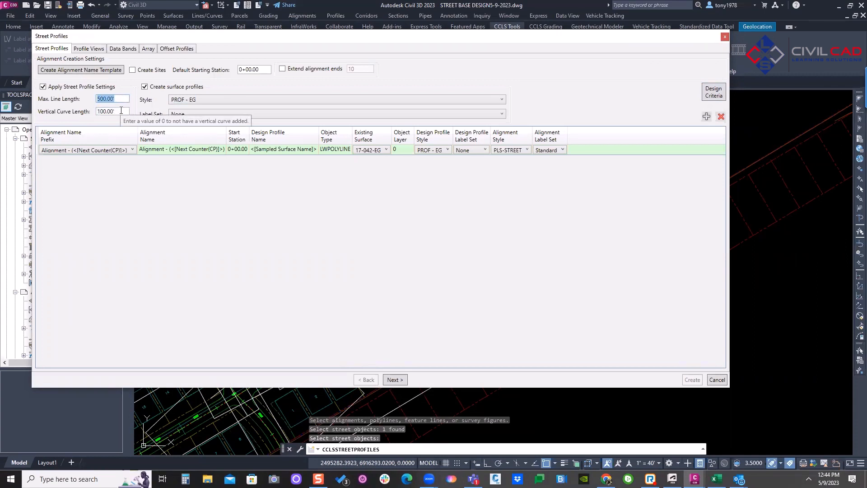
{"action": "left_click", "coordinate": [718, 380]}
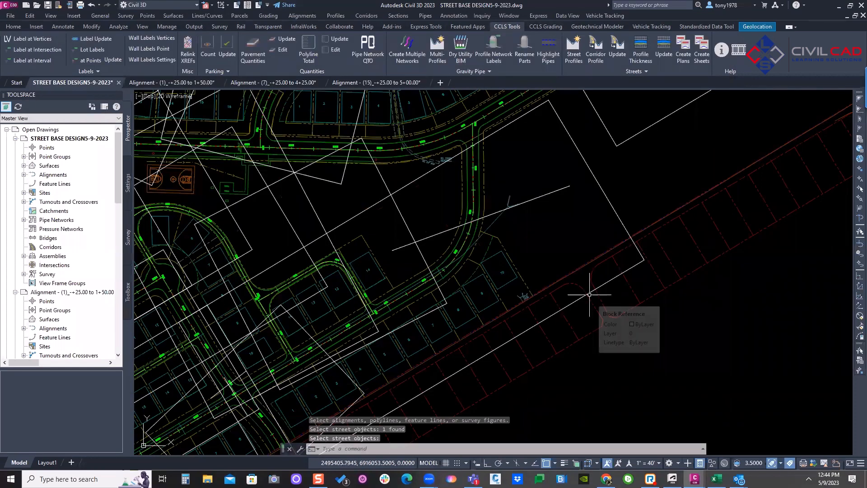
{"action": "scroll", "coordinate": [589, 294], "scroll_direction": "down", "scroll_amount": 6}
{"action": "mouse_move", "coordinate": [578, 317]}
{"action": "middle_mouse_down"}
{"action": "mouse_move", "coordinate": [497, 240]}
{"action": "mouse_move", "coordinate": [462, 242]}
{"action": "middle_mouse_up"}
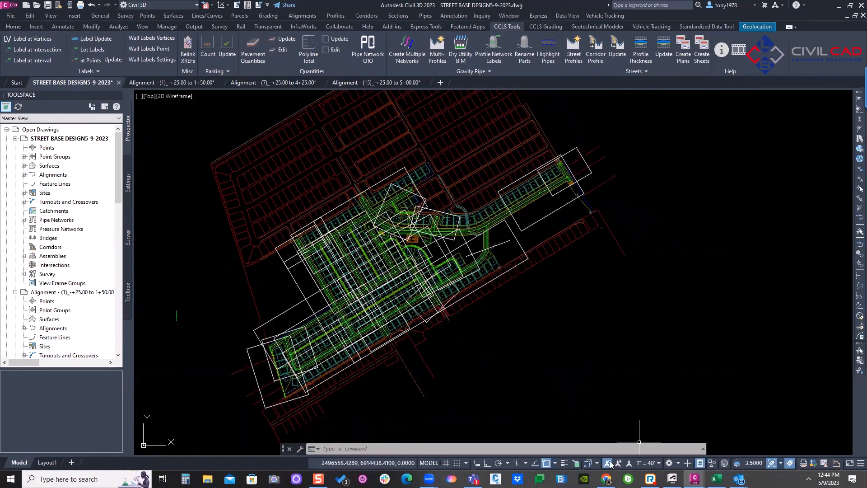
{"action": "left_click", "coordinate": [607, 479]}
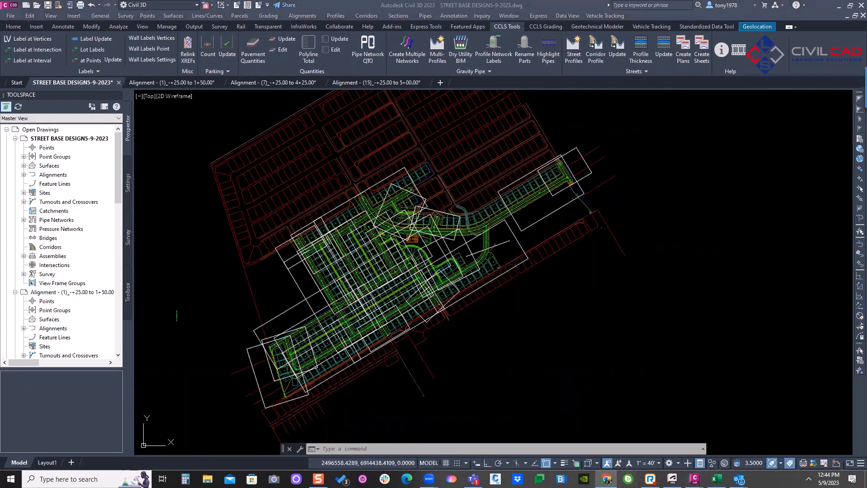
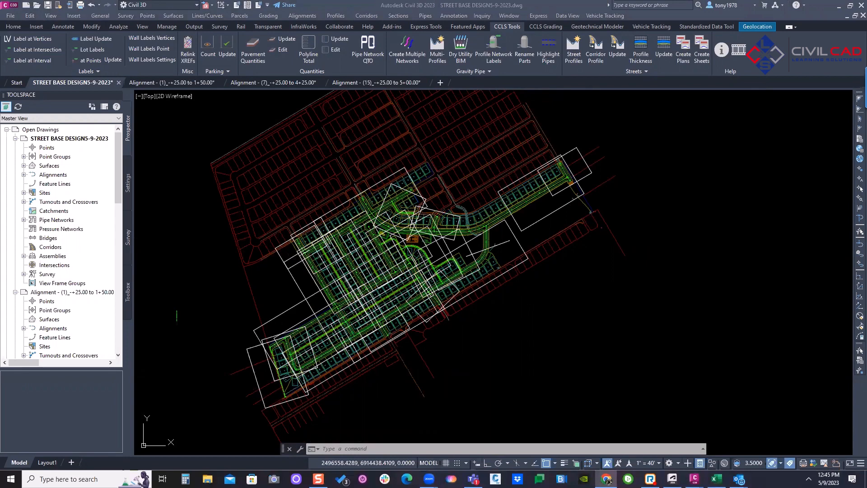
{"action": "left_click", "coordinate": [250, 135]}
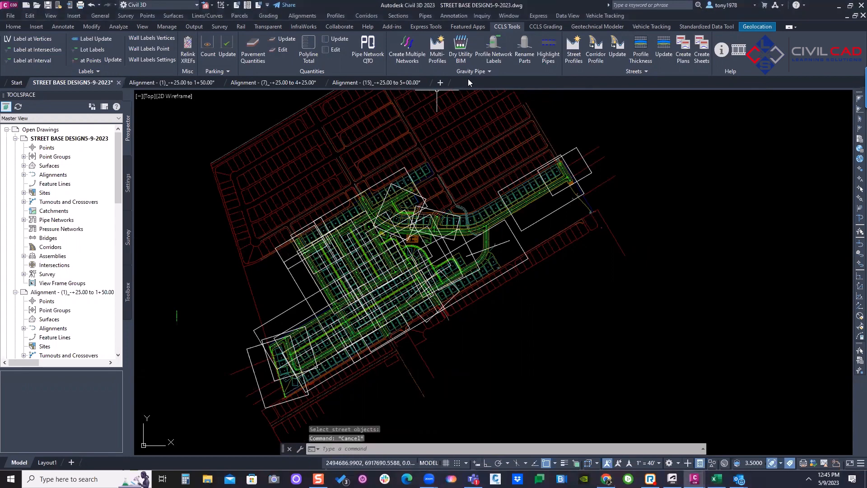
{"action": "left_click", "coordinate": [478, 72]}
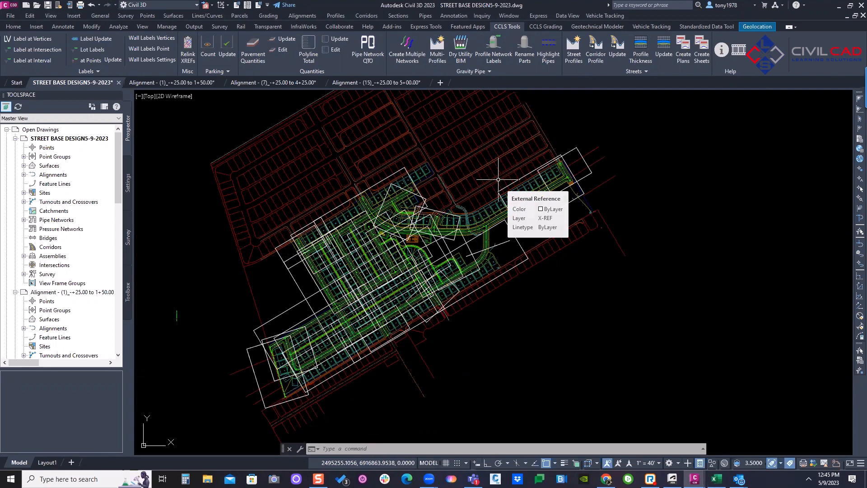
{"action": "left_click", "coordinate": [494, 69]}
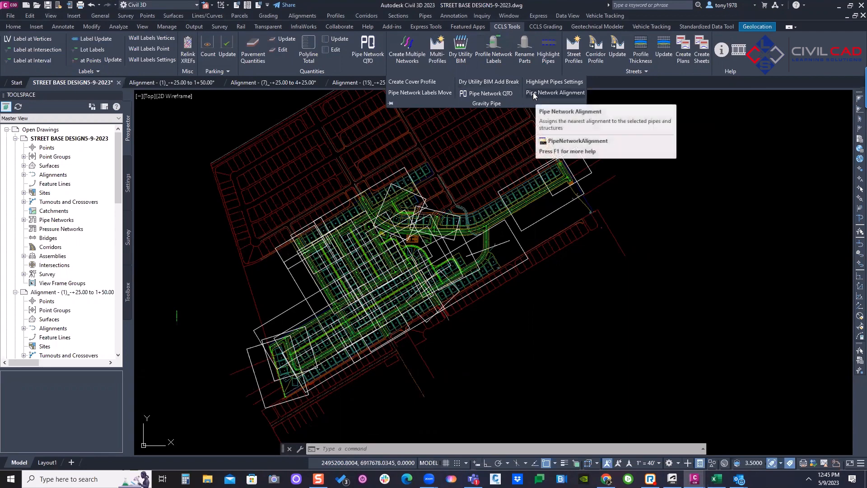
{"action": "left_click", "coordinate": [534, 92]}
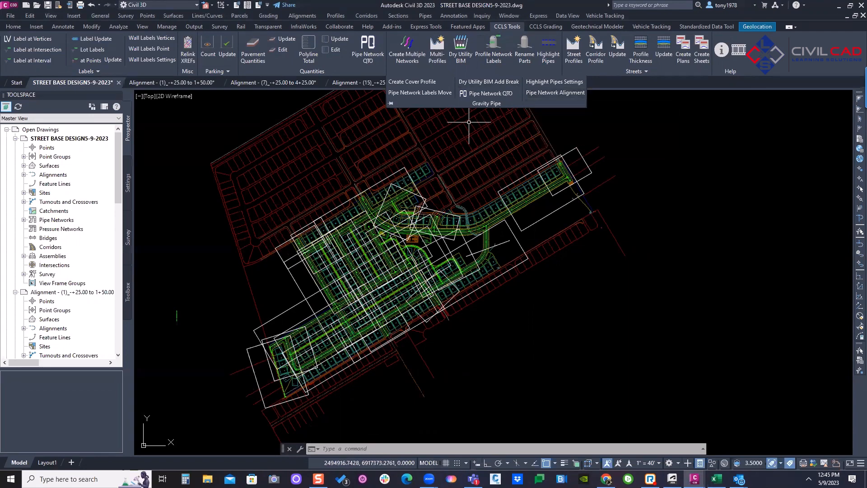
{"action": "scroll", "coordinate": [673, 141], "scroll_direction": "down", "scroll_amount": 3}
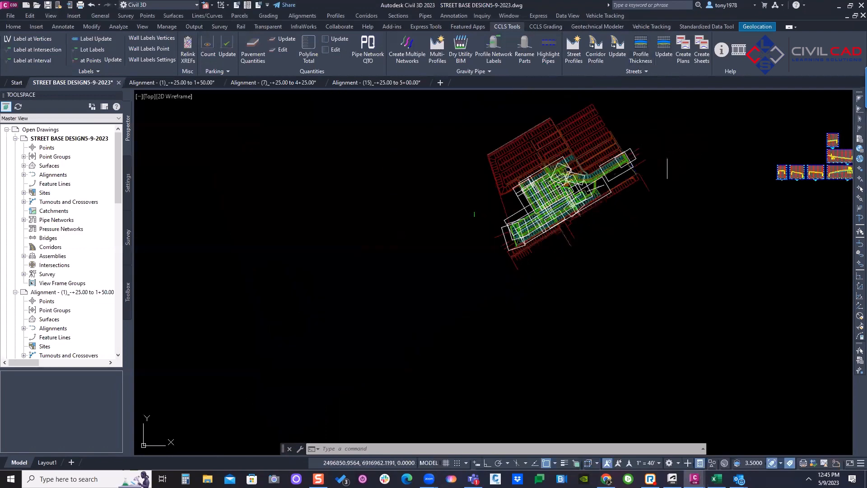
{"action": "mouse_move", "coordinate": [674, 141]}
{"action": "middle_mouse_down"}
{"action": "mouse_move", "coordinate": [497, 149]}
{"action": "mouse_move", "coordinate": [476, 181]}
{"action": "middle_mouse_up"}
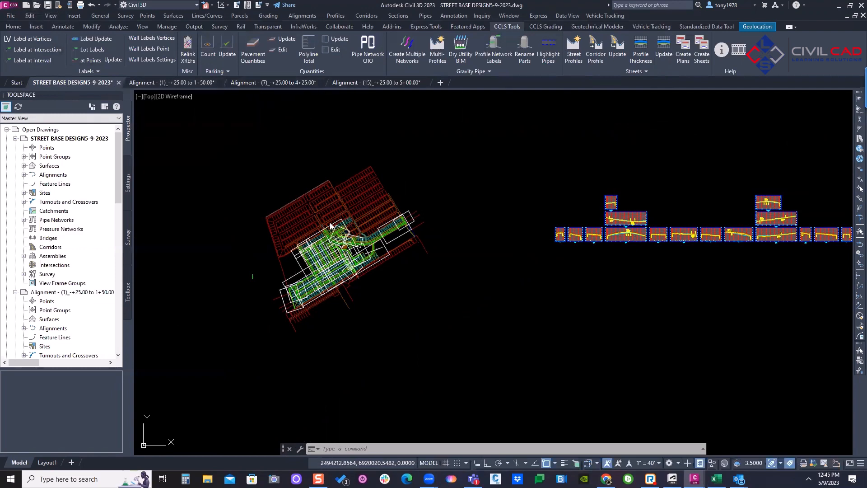
Open the recent drawing 202110300-X-UTIL
{"action": "key", "text": "ctrl+o"}
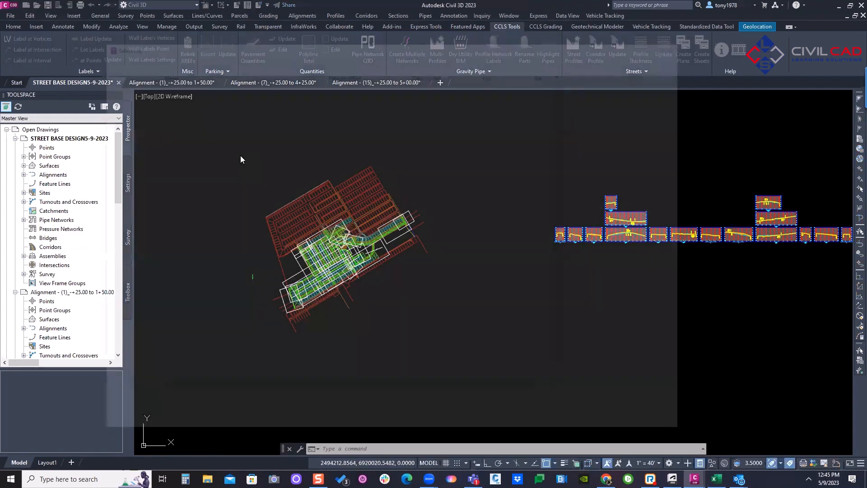
{"action": "key", "text": "Return"}
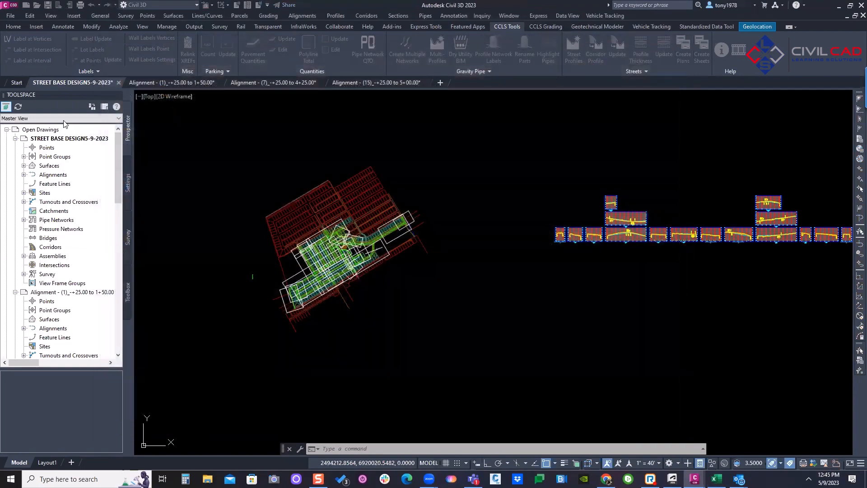
{"action": "left_click", "coordinate": [19, 85]}
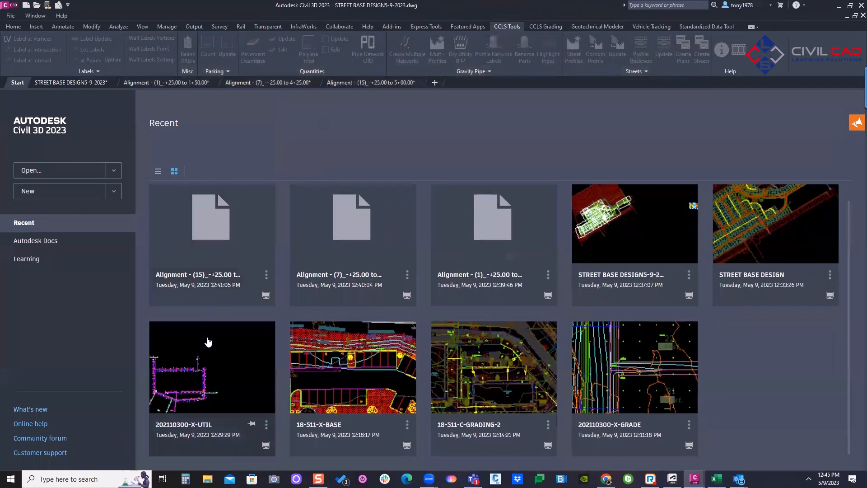
{"action": "left_click", "coordinate": [267, 427]}
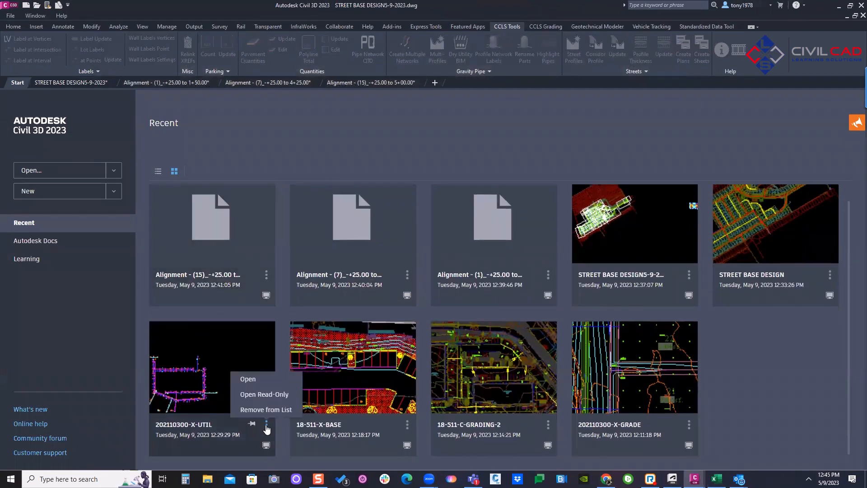
{"action": "left_click", "coordinate": [262, 380]}
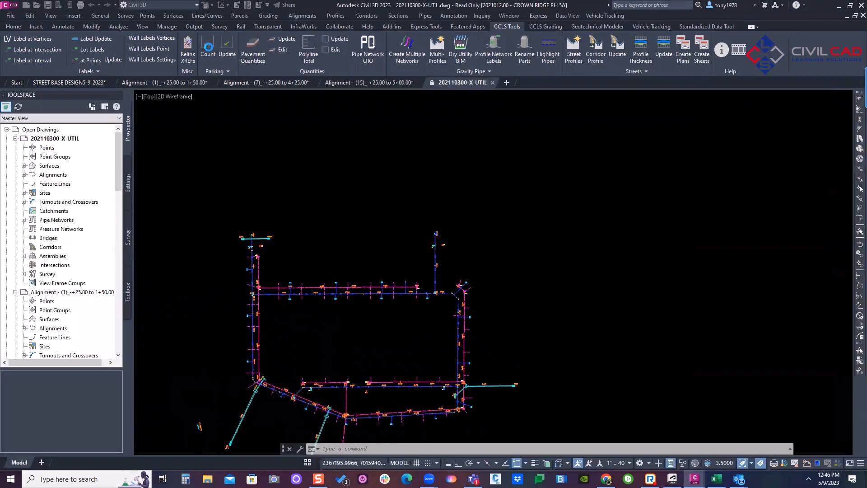
Split model space into two vertical viewports and frame the pipe network plan in the first one
{"action": "left_click", "coordinate": [142, 27]}
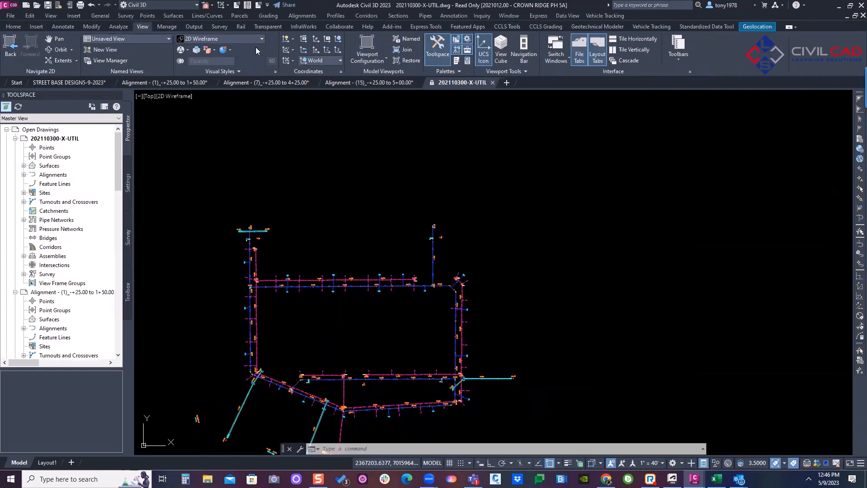
{"action": "left_click", "coordinate": [360, 59]}
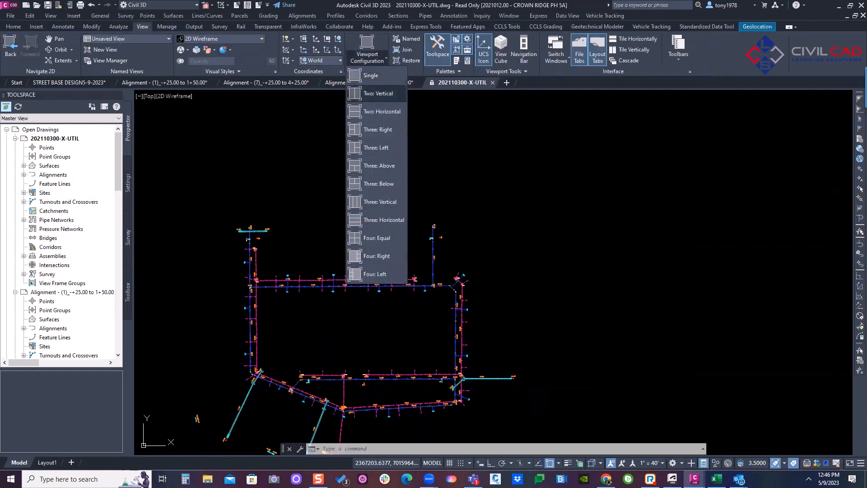
{"action": "left_click", "coordinate": [392, 165]}
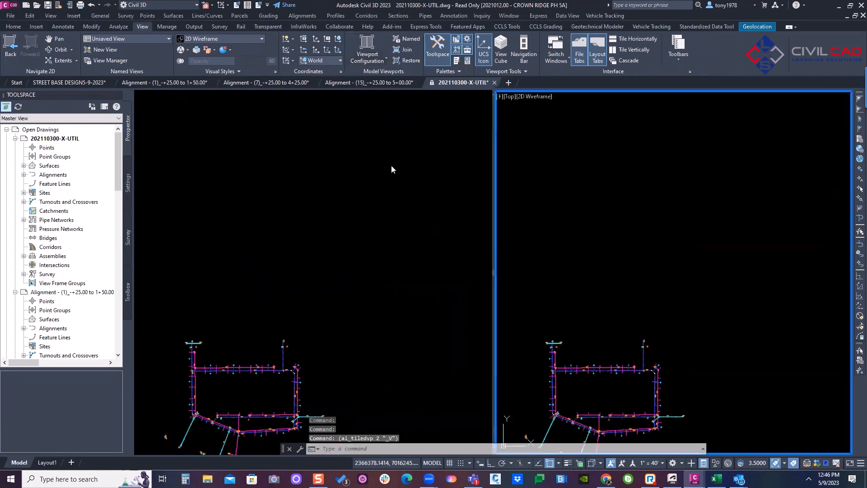
{"action": "left_click", "coordinate": [392, 165]}
{"action": "middle_click_drag", "start_coordinate": [276, 279], "coordinate": [401, 123]}
{"action": "scroll", "coordinate": [377, 272], "scroll_direction": "up", "scroll_amount": 4}
{"action": "middle_click_drag", "start_coordinate": [377, 271], "coordinate": [341, 271]}
Frame the SANITARY SEWER LINE "SS-1" and "SS-2" profile views in the second viewport
{"action": "left_click", "coordinate": [612, 243]}
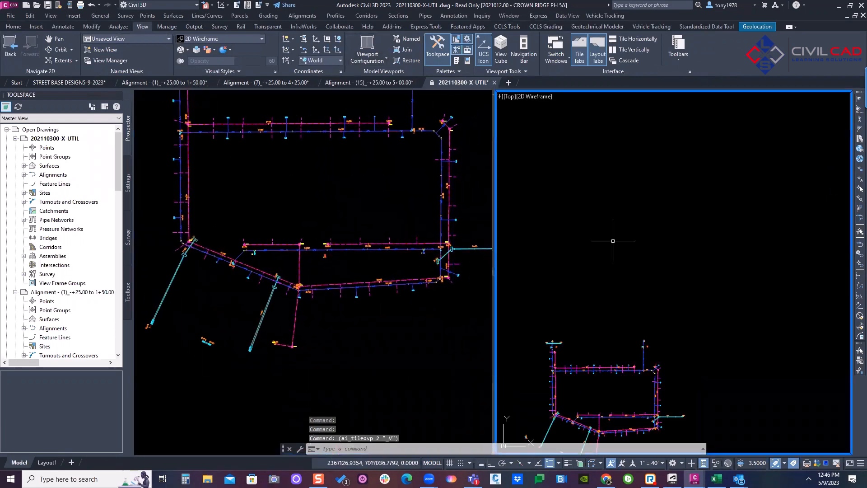
{"action": "middle_click_drag", "start_coordinate": [612, 242], "coordinate": [573, 271]}
{"action": "scroll", "coordinate": [723, 181], "scroll_direction": "up", "scroll_amount": 4}
{"action": "middle_click_drag", "start_coordinate": [659, 318], "coordinate": [701, 247]}
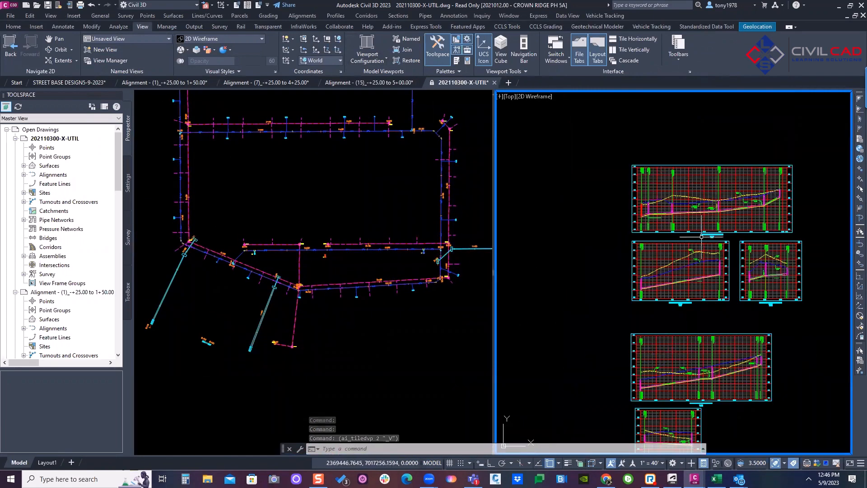
{"action": "scroll", "coordinate": [701, 247], "scroll_direction": "up", "scroll_amount": 3}
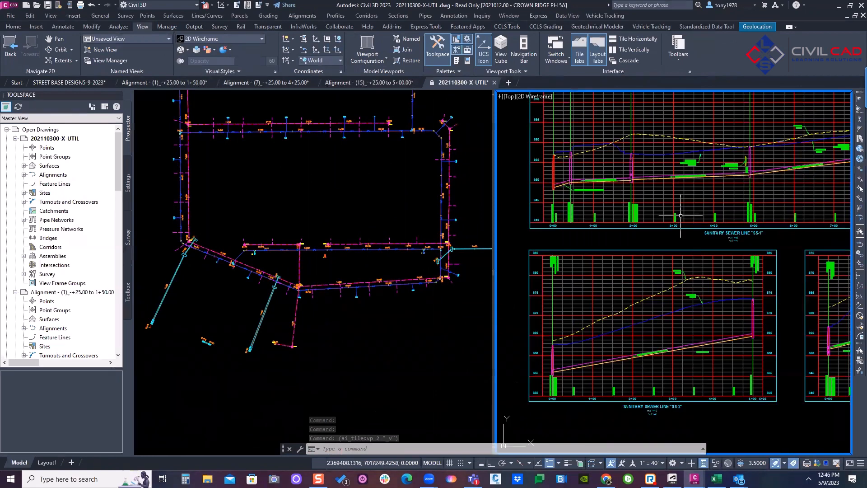
Clear any selection in the sewer profile views and toggle Highlight Pipes off
{"action": "left_click", "coordinate": [630, 165]}
{"action": "key", "text": "Escape"}
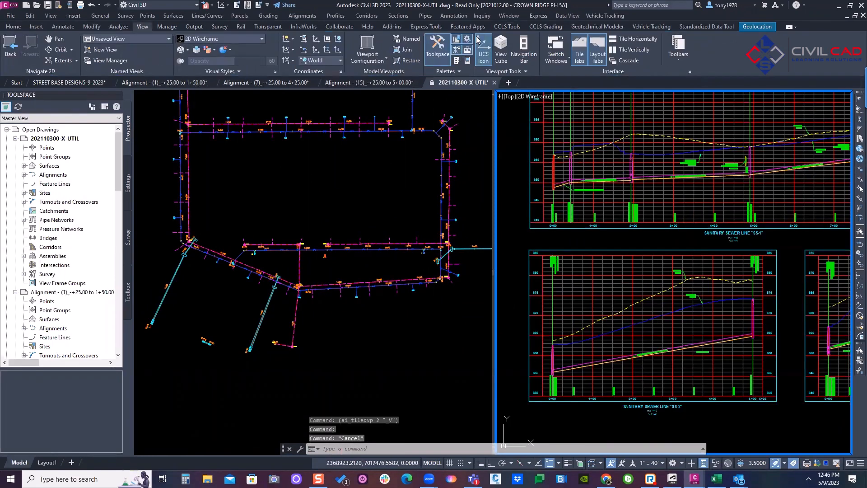
{"action": "left_click", "coordinate": [507, 26]}
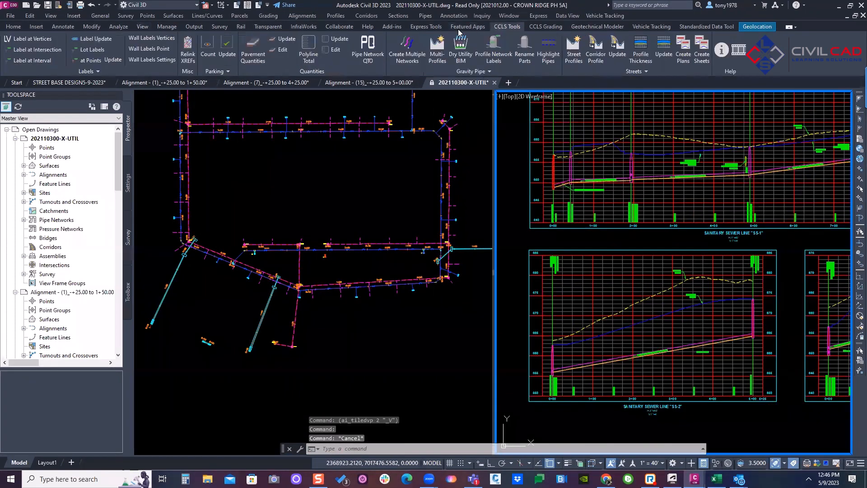
{"action": "left_click", "coordinate": [549, 48]}
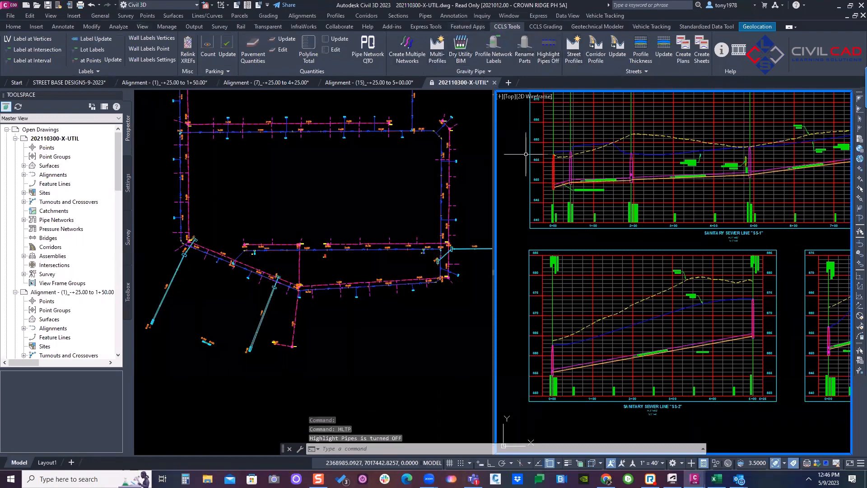
Turn Highlight Pipes on and select the second manhole in the SS-1 profile view to locate it in the plan
{"action": "left_click", "coordinate": [548, 47]}
{"action": "left_click", "coordinate": [567, 166]}
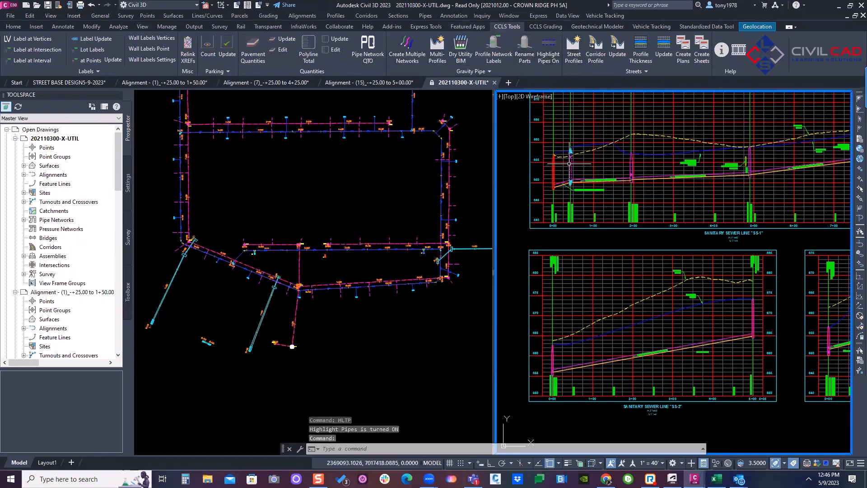
{"action": "left_click", "coordinate": [293, 347]}
{"action": "scroll", "coordinate": [293, 347], "scroll_direction": "up", "scroll_amount": 4}
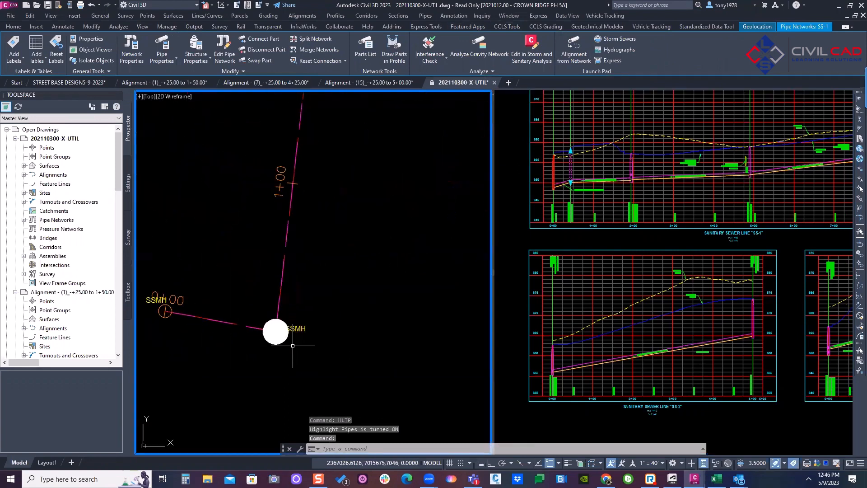
{"action": "scroll", "coordinate": [284, 343], "scroll_direction": "down", "scroll_amount": 6}
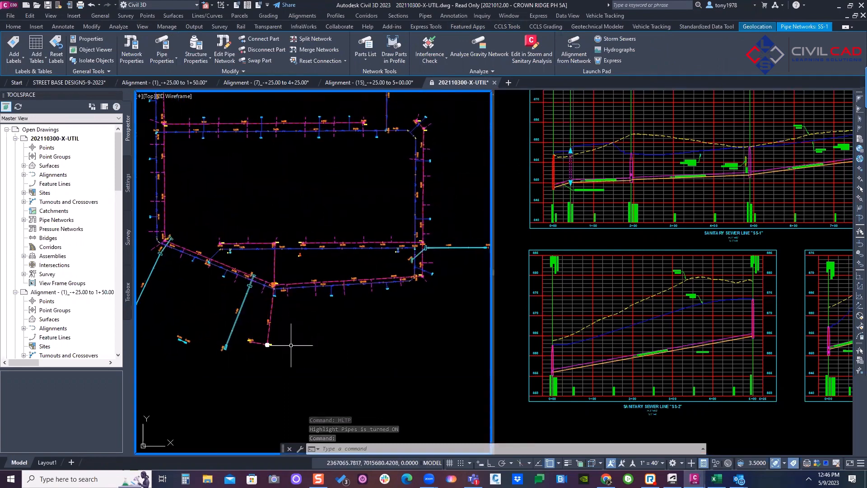
Replace the manhole selection with the adjoining sewer pipe in the SS-1 profile, inspect its location in the plan, and clear the selection
{"action": "left_click", "coordinate": [647, 174]}
{"action": "key", "text": "Escape"}
{"action": "left_click", "coordinate": [647, 174]}
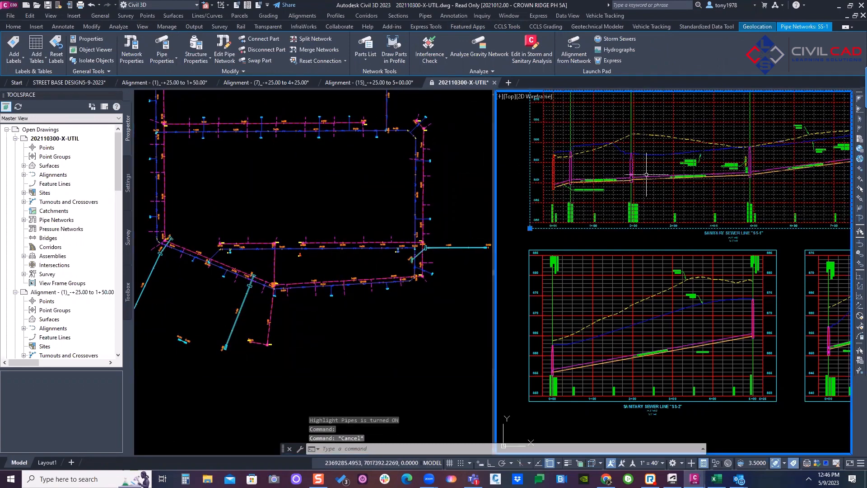
{"action": "scroll", "coordinate": [647, 176], "scroll_direction": "up", "scroll_amount": 5}
{"action": "left_click", "coordinate": [646, 180]}
{"action": "key", "text": "Escape"}
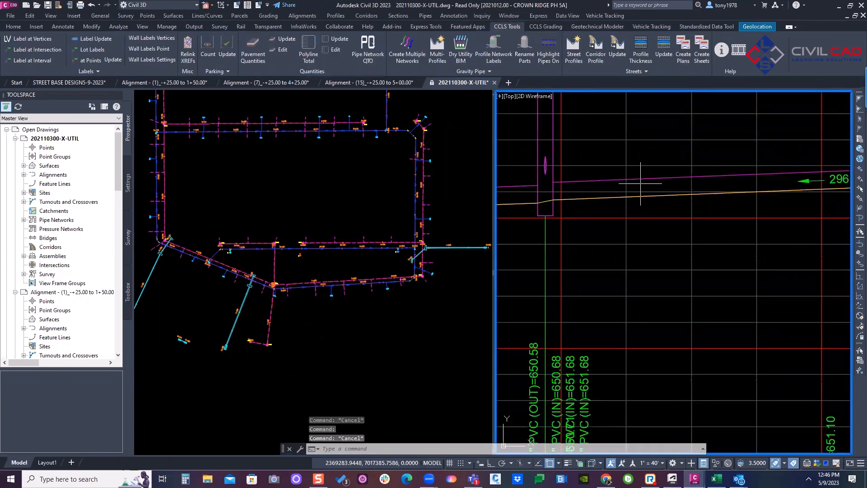
{"action": "left_click", "coordinate": [646, 179]}
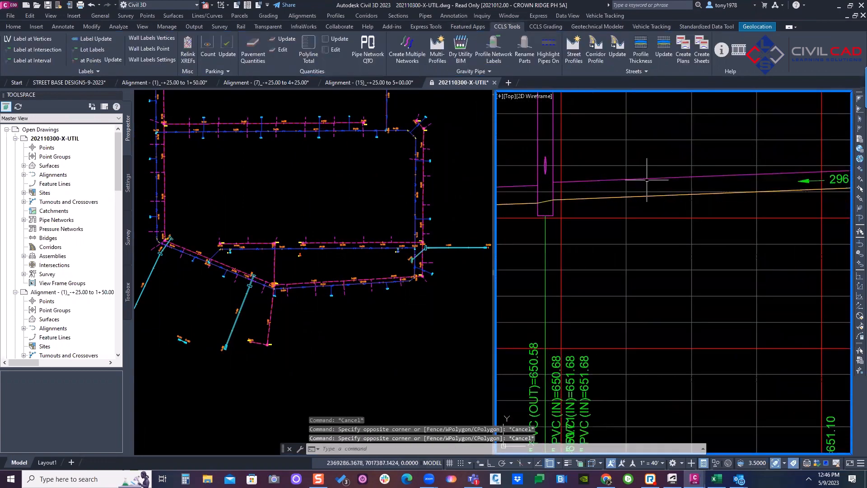
{"action": "left_click", "coordinate": [176, 261]}
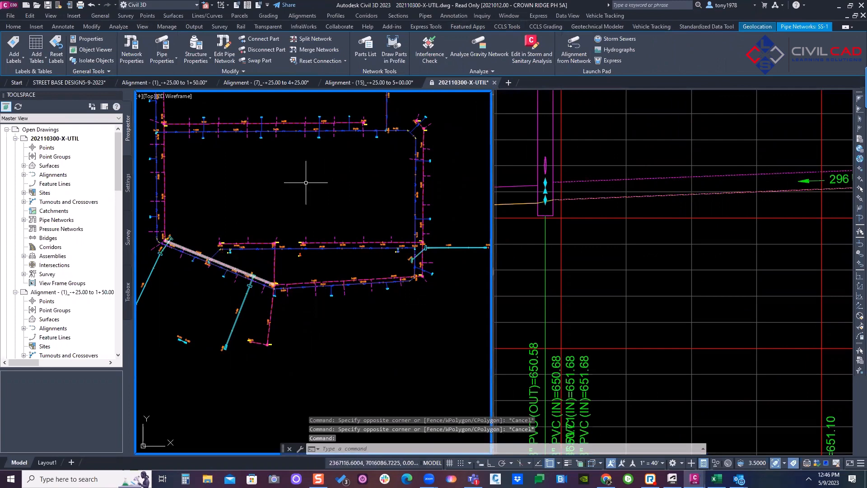
{"action": "scroll", "coordinate": [346, 197], "scroll_direction": "down", "scroll_amount": 4}
{"action": "key", "text": "Escape"}
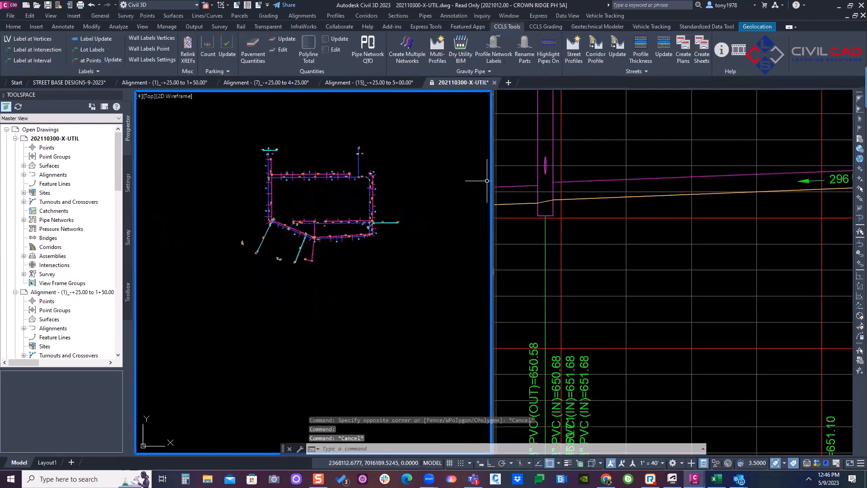
Select the manhole at the pipe's lower end in the SS-1 profile to locate it in plan, and clear the selection
{"action": "left_click", "coordinate": [534, 160]}
{"action": "left_click", "coordinate": [533, 154]}
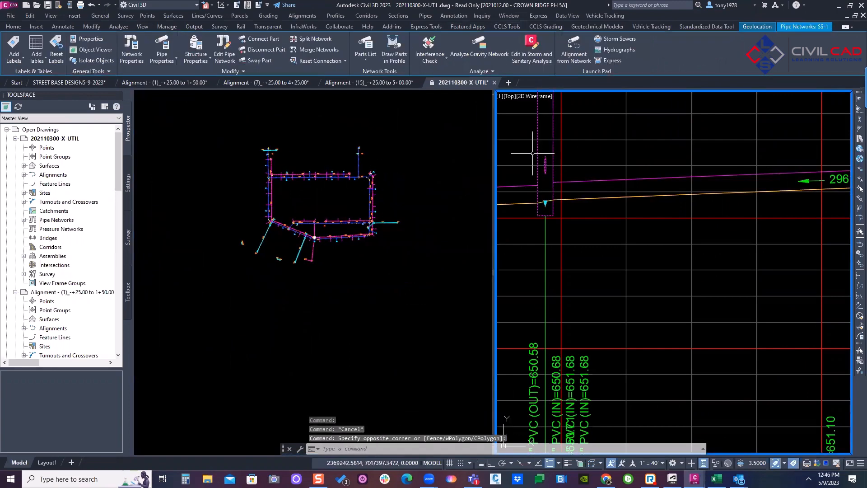
{"action": "key", "text": "Escape"}
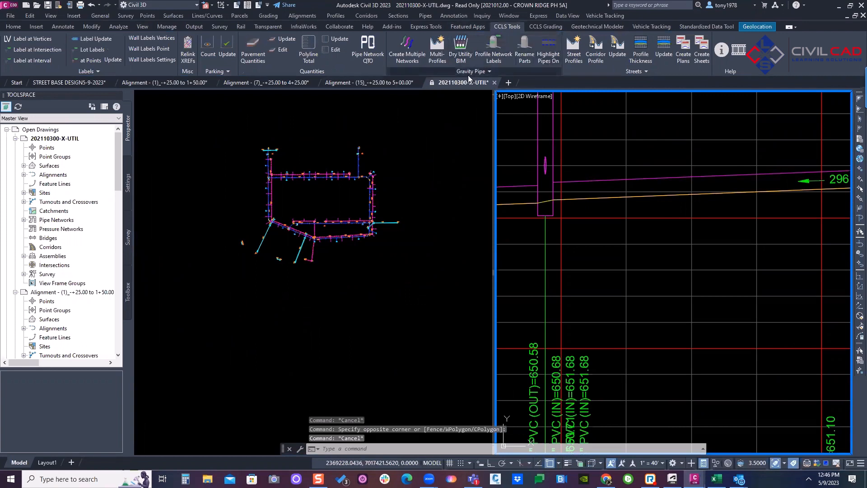
In the Highlight Pipes settings, set color index 2 for pipes and structures, accepting scales of 10 for pipes and 2 for structures
{"action": "left_click", "coordinate": [468, 75]}
{"action": "left_click", "coordinate": [548, 82]}
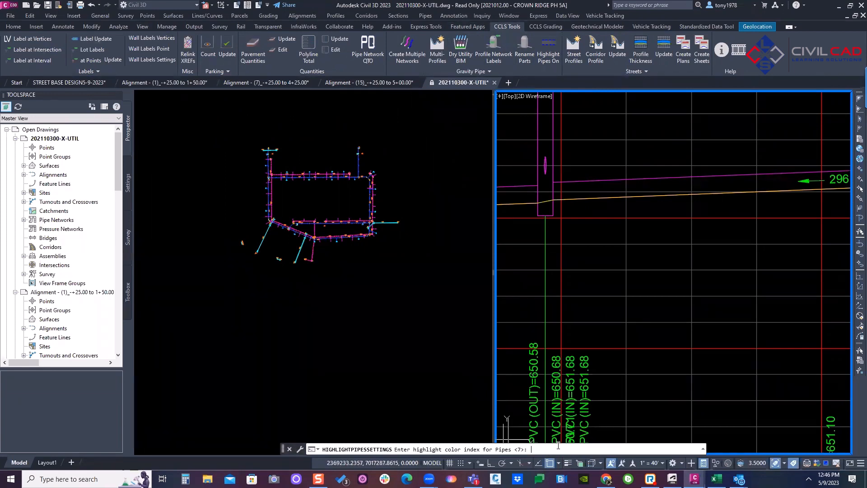
{"action": "type", "text": "2"}
{"action": "key", "text": "Return"}
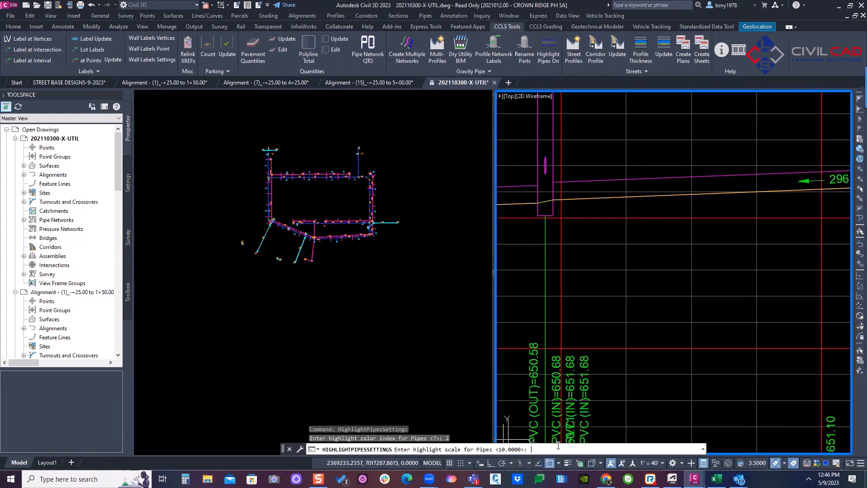
{"action": "key", "text": "Return"}
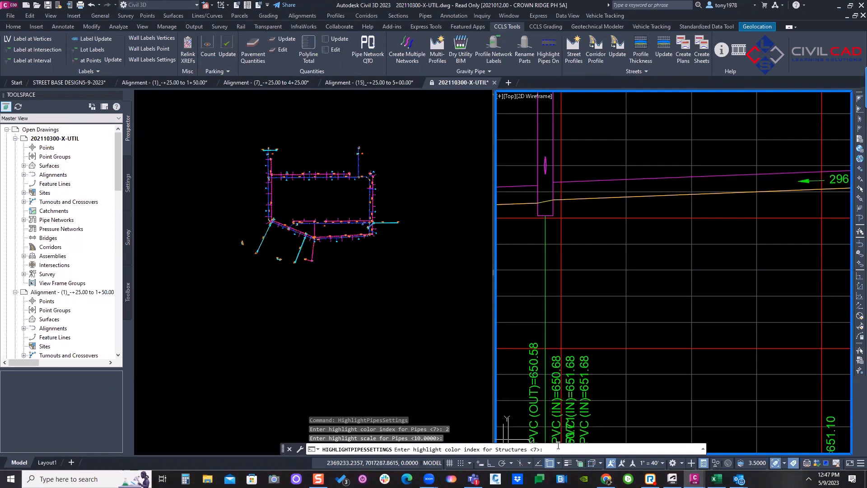
{"action": "type", "text": "2"}
{"action": "key", "text": "Return"}
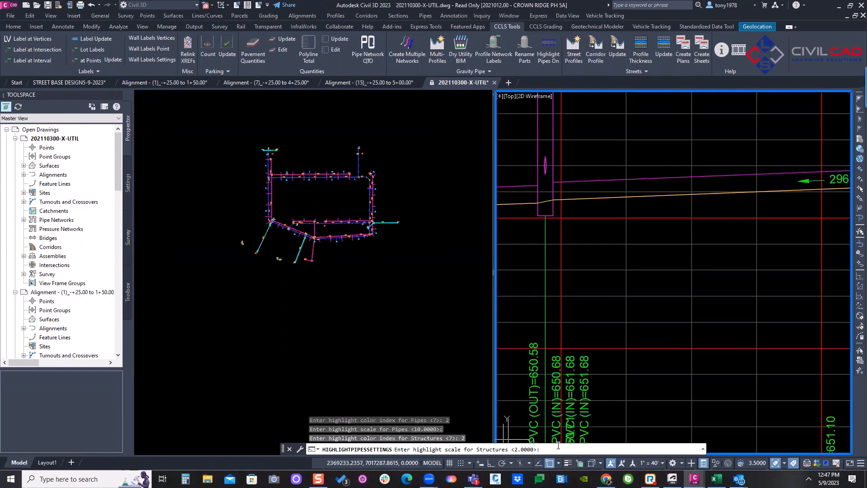
{"action": "key", "text": "Return"}
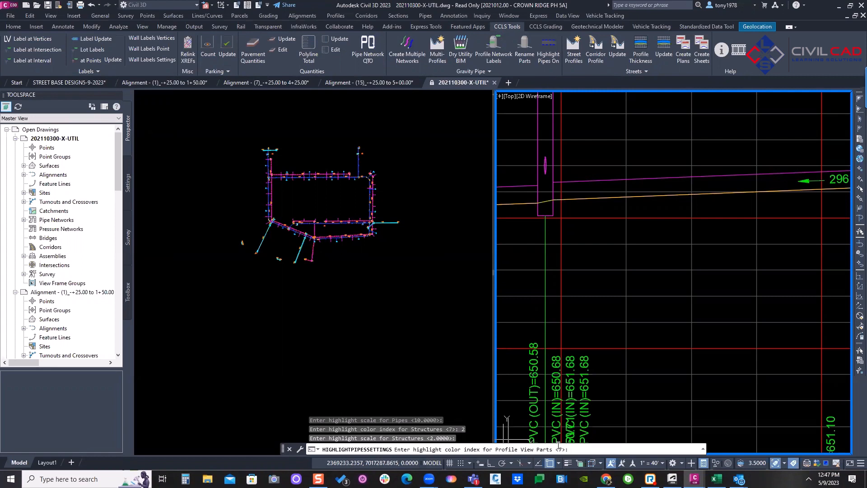
Set the profile view parts' highlight color index to 2, accepting pipe scale 1.5, structure X 1.2, structure Y 1.5 and transparency 60
{"action": "type", "text": "2"}
{"action": "key", "text": "Return"}
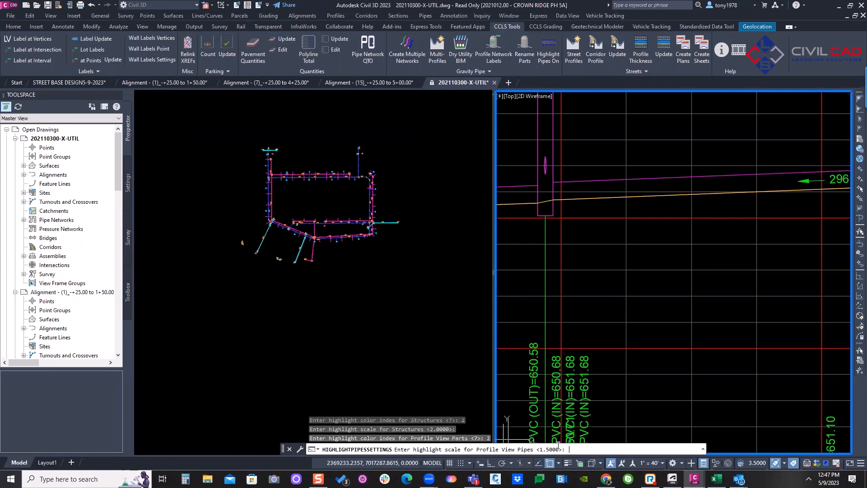
{"action": "key", "text": "Return"}
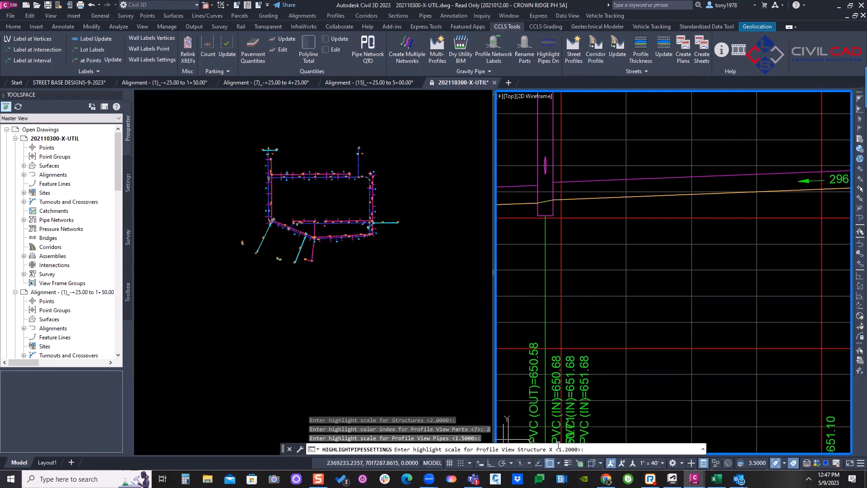
{"action": "key", "text": "Return"}
{"action": "key", "text": "Return"}
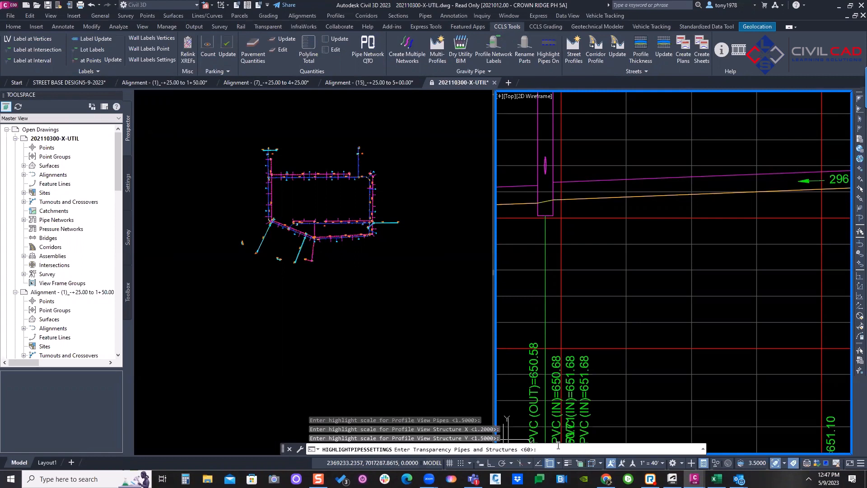
{"action": "key", "text": "Return"}
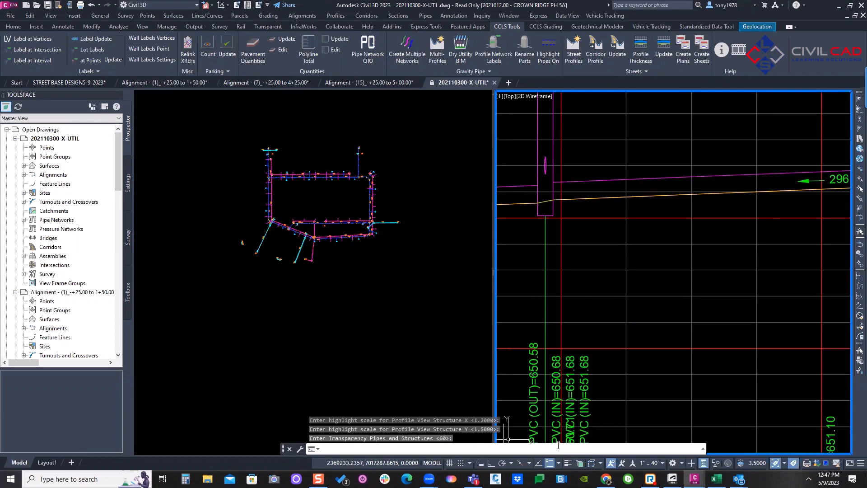
Select the SS-1 profile pipe again, inspect its recolored highlight up close in the plan, and clear the selection
{"action": "left_click", "coordinate": [610, 184]}
{"action": "key", "text": "Escape"}
{"action": "left_click", "coordinate": [610, 184]}
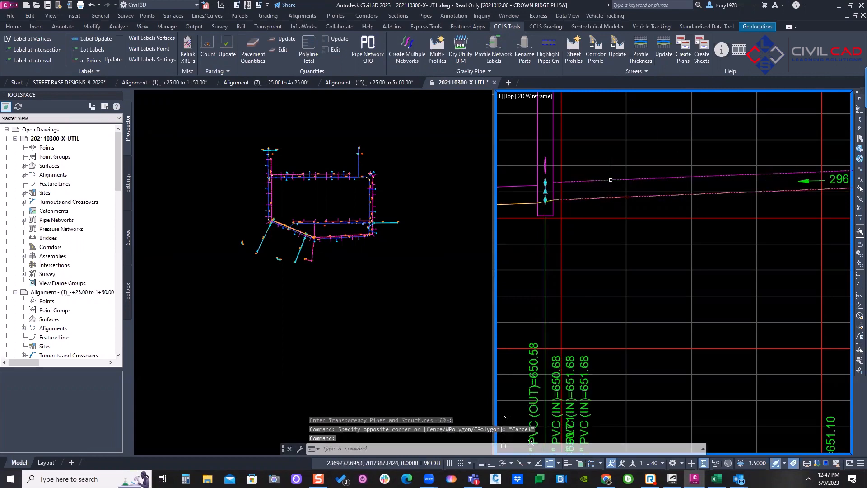
{"action": "left_click", "coordinate": [309, 217]}
{"action": "scroll", "coordinate": [309, 218], "scroll_direction": "up", "scroll_amount": 5}
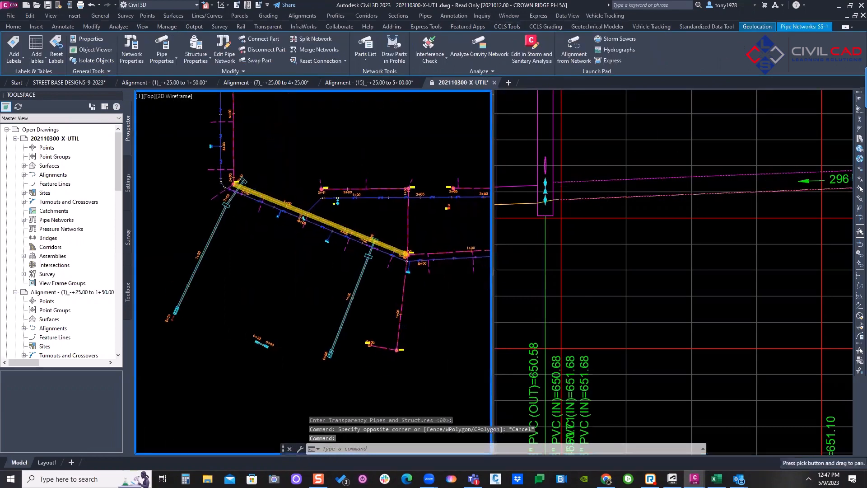
{"action": "scroll", "coordinate": [310, 217], "scroll_direction": "up", "scroll_amount": 3}
{"action": "scroll", "coordinate": [328, 229], "scroll_direction": "up", "scroll_amount": 2}
{"action": "middle_click_drag", "start_coordinate": [328, 229], "coordinate": [204, 266]}
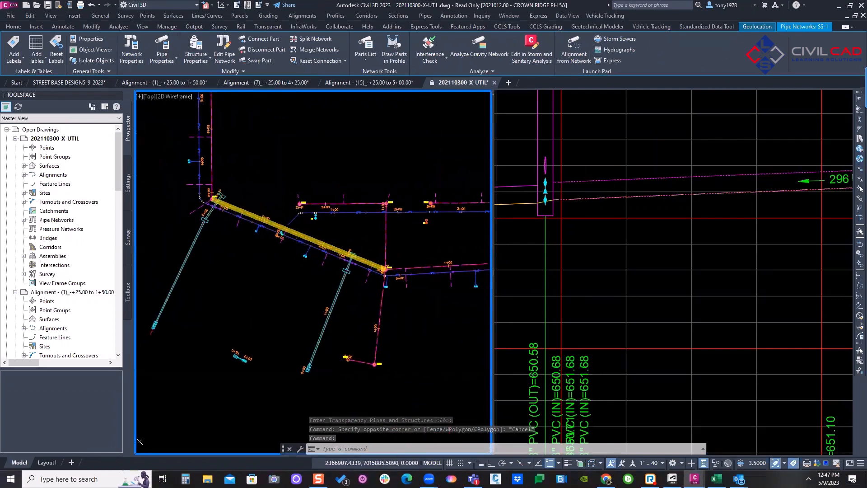
{"action": "key", "text": "Escape"}
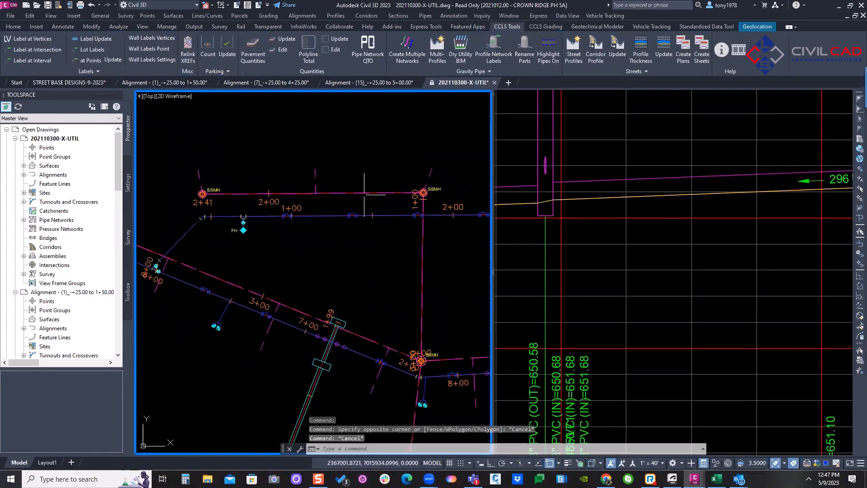
Select the horizontal sewer pipe between the two upper manholes in plan, look for its highlight among the profile views, and deselect it
{"action": "left_click", "coordinate": [361, 193]}
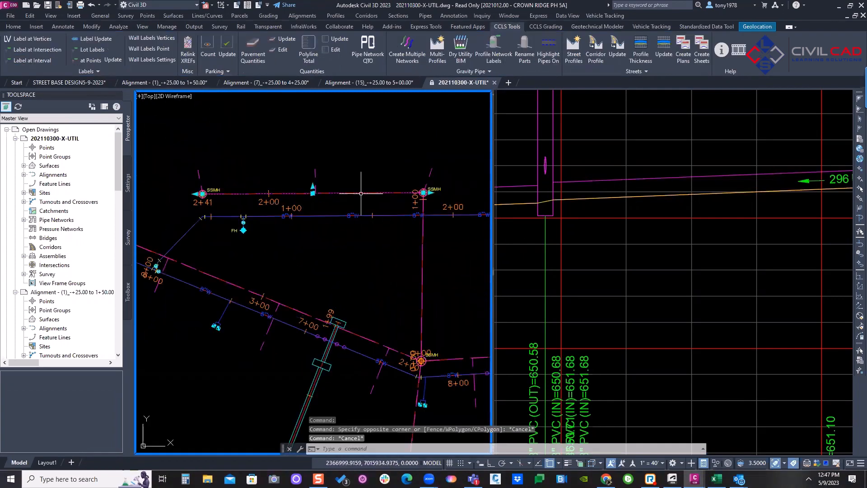
{"action": "left_click", "coordinate": [612, 231]}
{"action": "scroll", "coordinate": [613, 231], "scroll_direction": "down", "scroll_amount": 7}
{"action": "scroll", "coordinate": [618, 236], "scroll_direction": "up", "scroll_amount": 1}
{"action": "scroll", "coordinate": [618, 237], "scroll_direction": "down", "scroll_amount": 2}
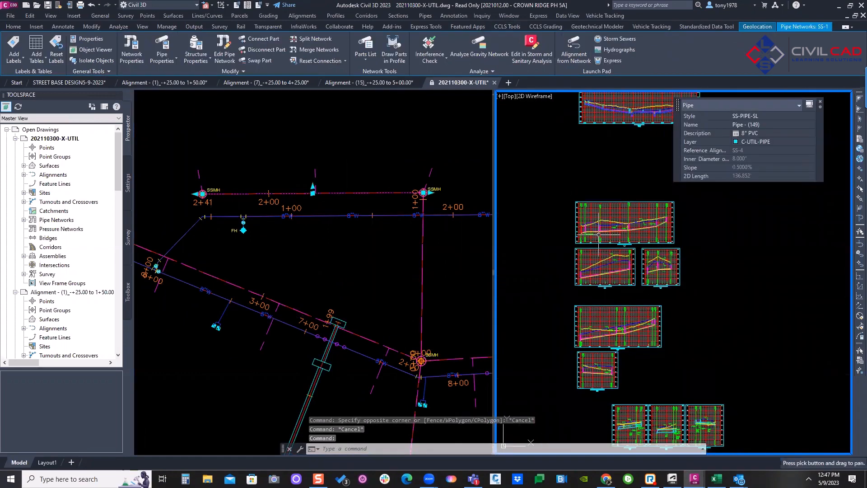
{"action": "key", "text": "Escape"}
{"action": "scroll", "coordinate": [596, 253], "scroll_direction": "down", "scroll_amount": 1}
{"action": "middle_click_drag", "start_coordinate": [594, 258], "coordinate": [591, 249]}
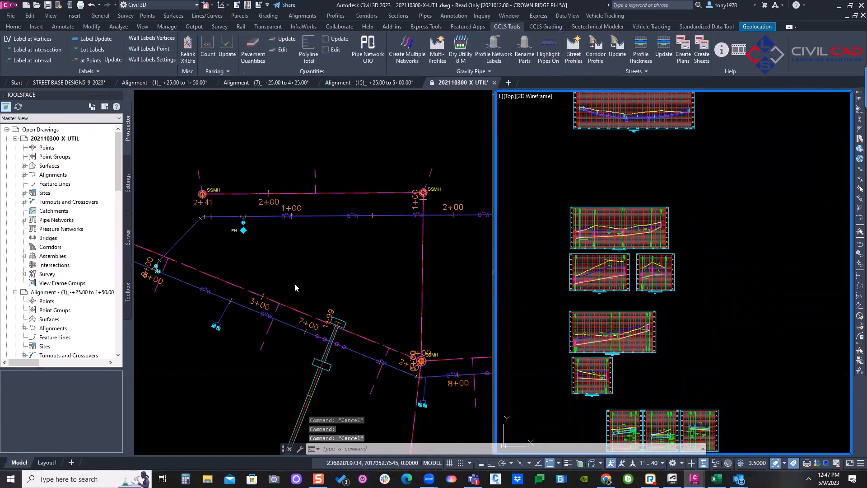
Reselect the horizontal sewer pipe in plan, check the sanitary sewer profile views more closely for its highlight, and clear the selection
{"action": "left_click", "coordinate": [334, 256]}
{"action": "left_click", "coordinate": [413, 191]}
{"action": "key", "text": "Escape"}
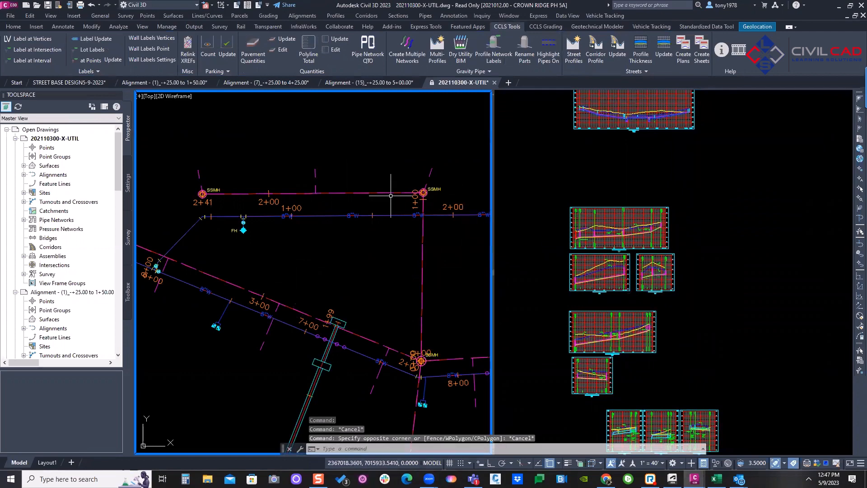
{"action": "left_click", "coordinate": [384, 193]}
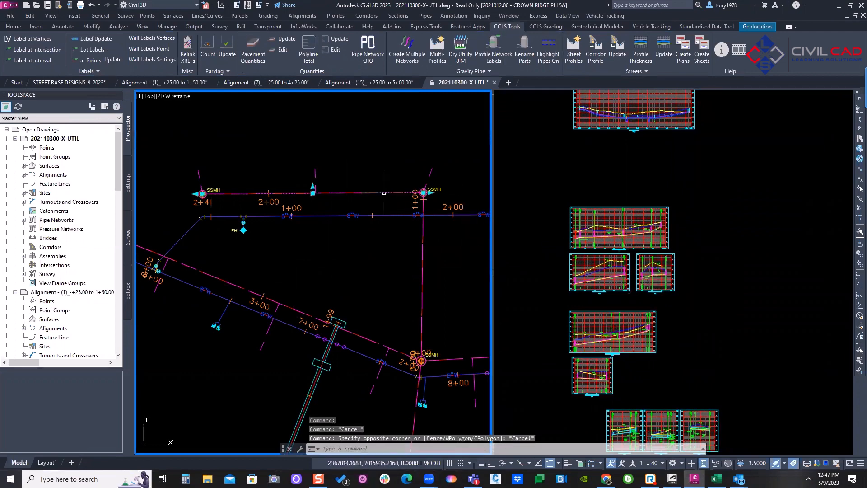
{"action": "left_click", "coordinate": [605, 258]}
{"action": "scroll", "coordinate": [592, 357], "scroll_direction": "up", "scroll_amount": 2}
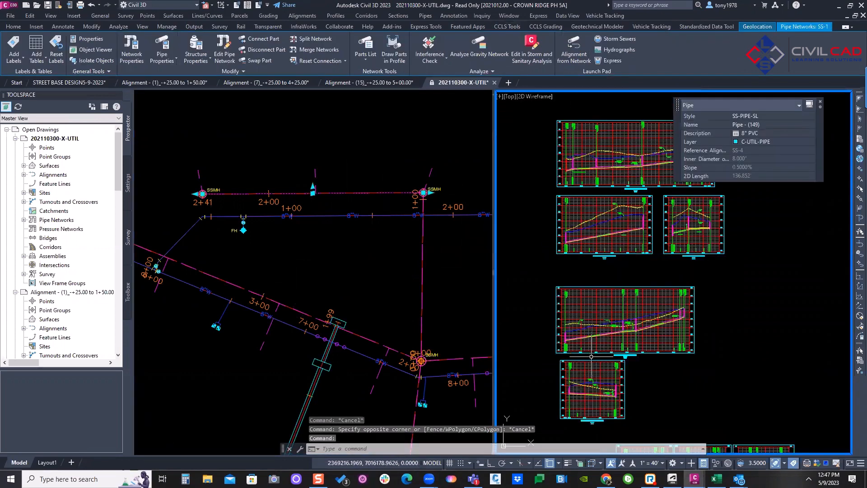
{"action": "middle_click_drag", "start_coordinate": [591, 357], "coordinate": [587, 368]}
{"action": "left_click", "coordinate": [422, 235]}
{"action": "key", "text": "Escape"}
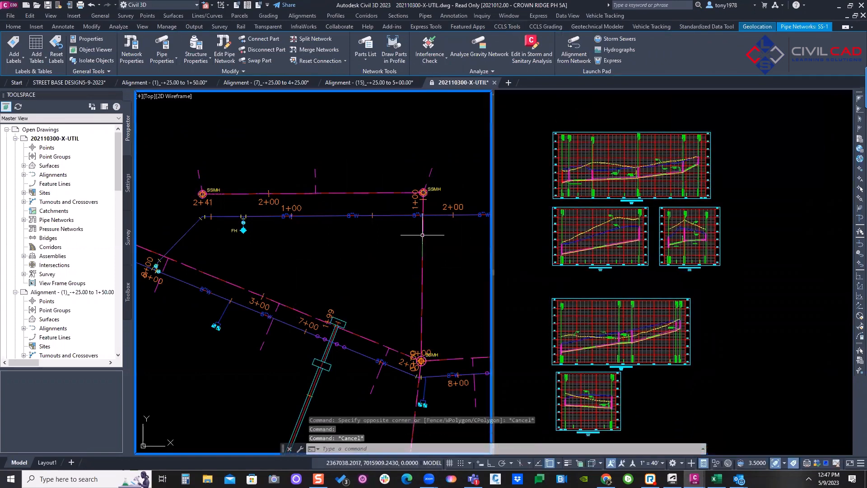
Select the vertical sewer pipe between the two manholes in plan and examine its highlight in the SANITARY SEWER LINE "SS-3" profile view
{"action": "left_click", "coordinate": [423, 234]}
{"action": "left_click", "coordinate": [676, 243]}
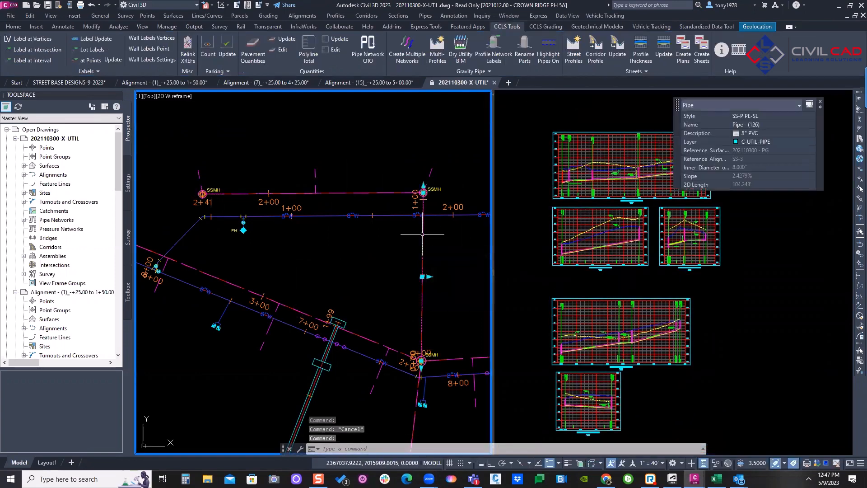
{"action": "scroll", "coordinate": [677, 251], "scroll_direction": "up", "scroll_amount": 3}
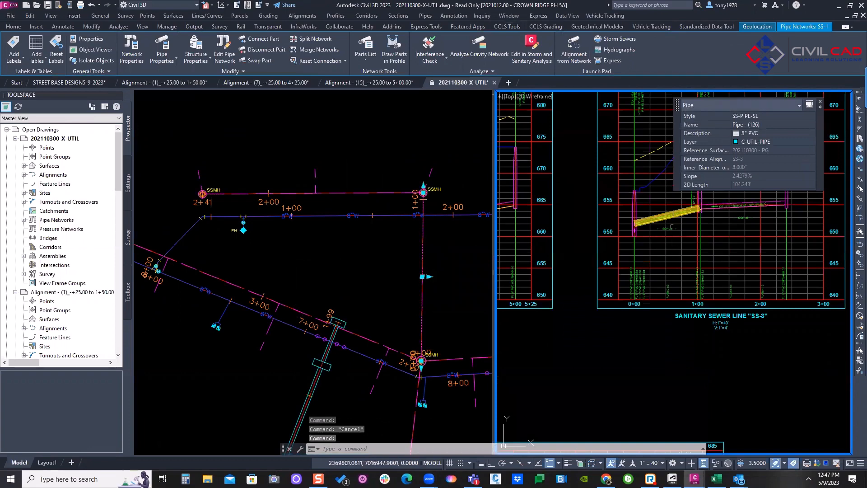
{"action": "scroll", "coordinate": [677, 251], "scroll_direction": "up", "scroll_amount": 5}
{"action": "scroll", "coordinate": [608, 260], "scroll_direction": "down", "scroll_amount": 7}
{"action": "scroll", "coordinate": [608, 261], "scroll_direction": "down", "scroll_amount": 3}
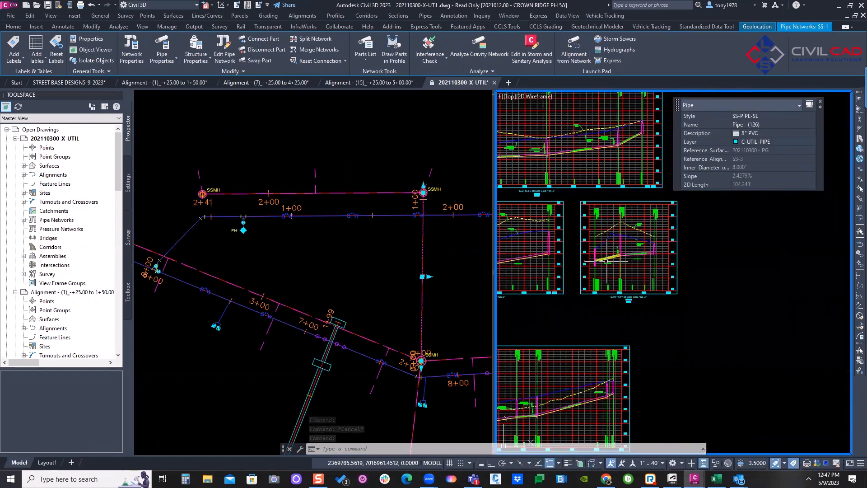
{"action": "scroll", "coordinate": [635, 220], "scroll_direction": "up", "scroll_amount": 8}
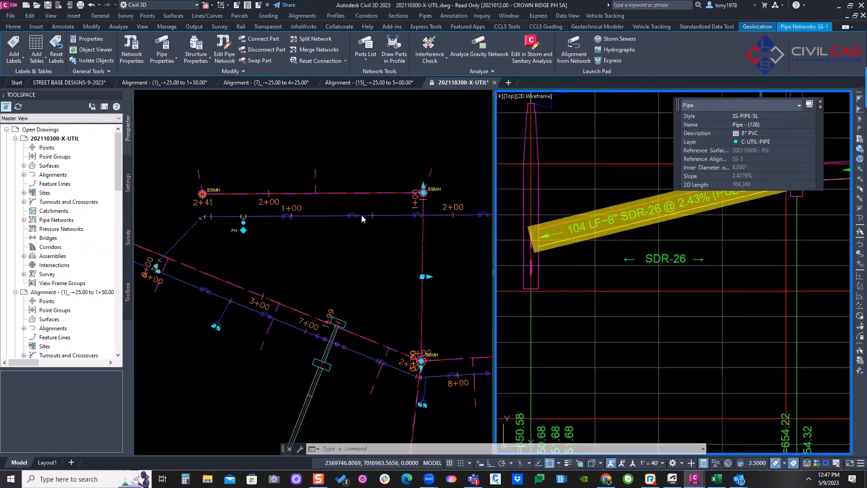
{"action": "scroll", "coordinate": [687, 233], "scroll_direction": "down", "scroll_amount": 5}
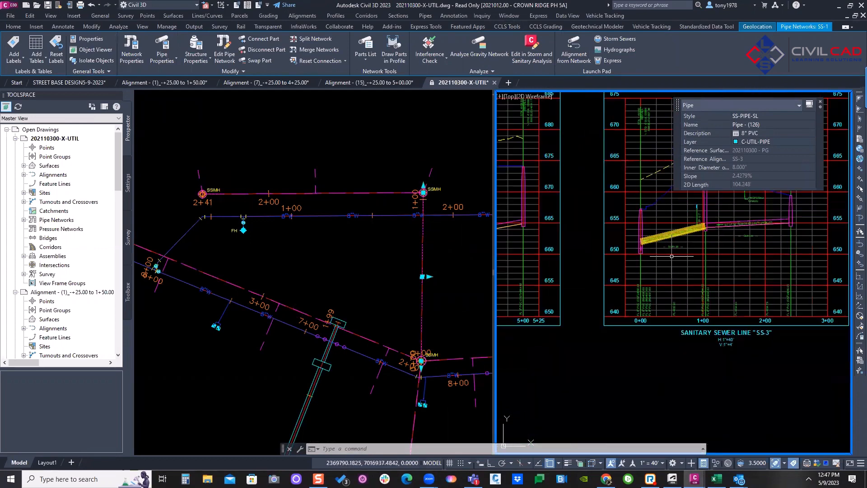
Examine the highlighted pipe in the SANITARY SEWER LINE "SS-3" profile view and clear the selection
{"action": "scroll", "coordinate": [673, 240], "scroll_direction": "up", "scroll_amount": 3}
{"action": "scroll", "coordinate": [744, 224], "scroll_direction": "down", "scroll_amount": 3}
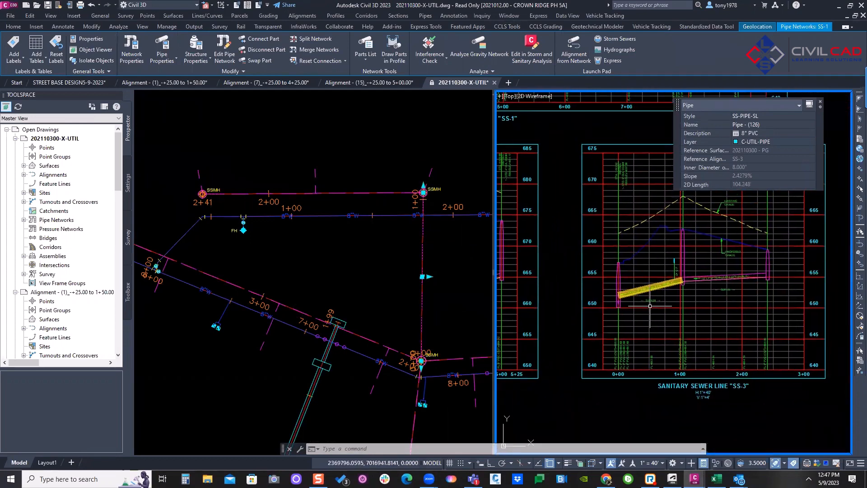
{"action": "key", "text": "Escape"}
{"action": "scroll", "coordinate": [704, 255], "scroll_direction": "down", "scroll_amount": 3}
{"action": "middle_click_drag", "start_coordinate": [703, 257], "coordinate": [704, 256]}
{"action": "key", "text": "Escape"}
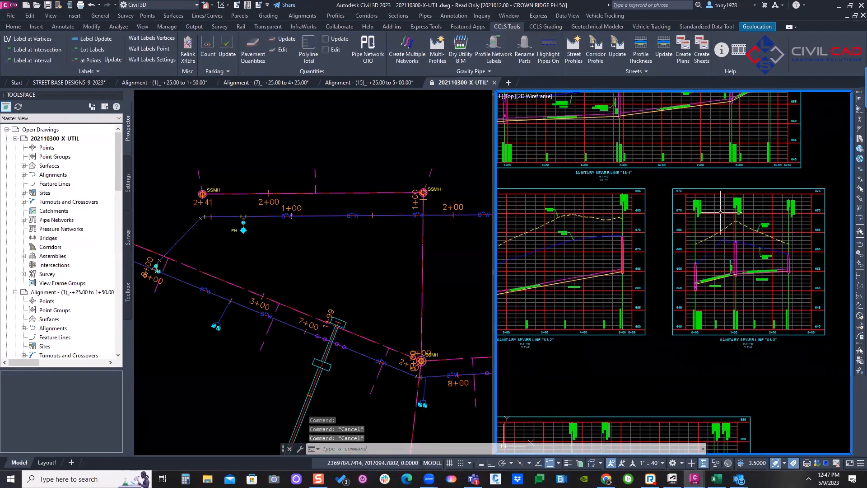
Move the upper structure labels of the "SS-3" profile view with Pipe Network Labels Move, using the Top option and an anchor dimension of 0
{"action": "scroll", "coordinate": [720, 205], "scroll_direction": "up", "scroll_amount": 2}
{"action": "middle_click_drag", "start_coordinate": [719, 206], "coordinate": [618, 212]}
{"action": "scroll", "coordinate": [692, 209], "scroll_direction": "down", "scroll_amount": 1}
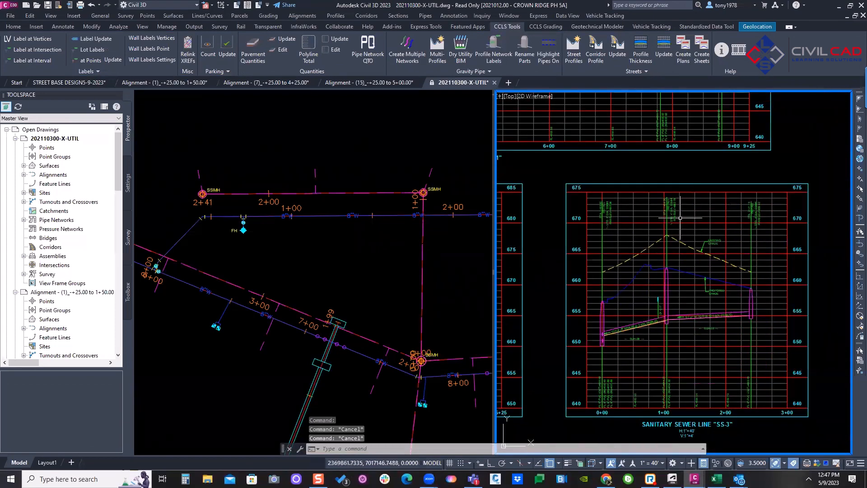
{"action": "left_click", "coordinate": [485, 72]}
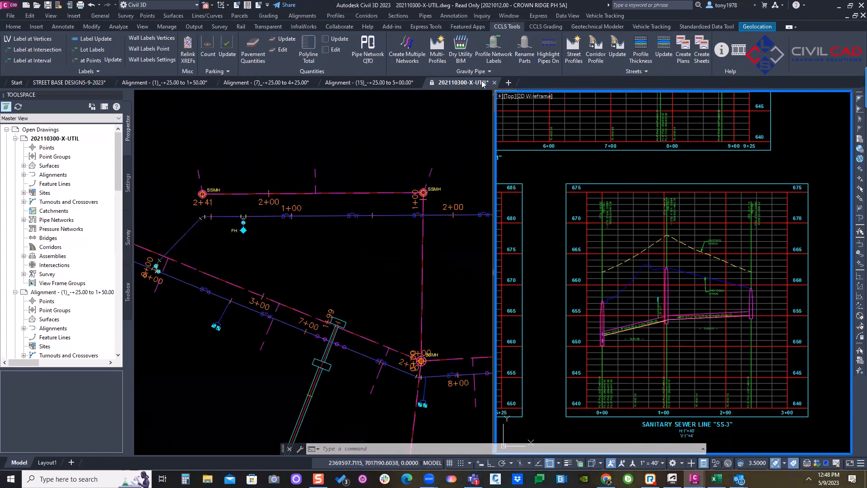
{"action": "left_click", "coordinate": [486, 73]}
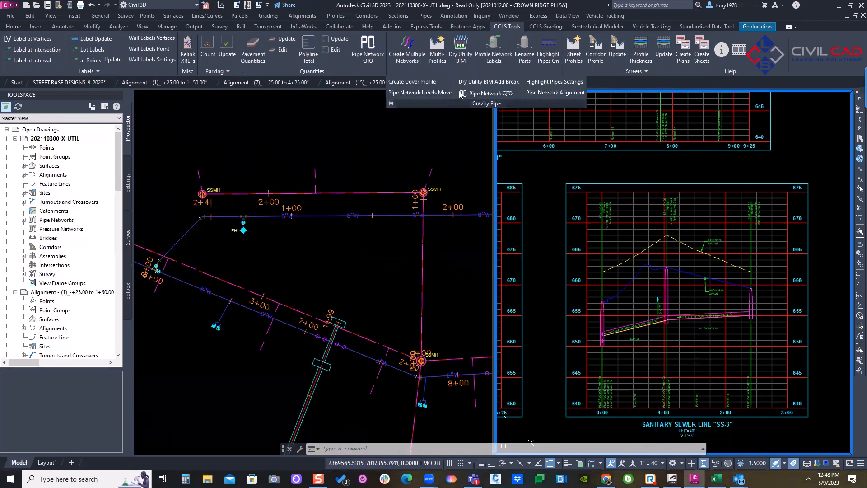
{"action": "left_click", "coordinate": [420, 92]}
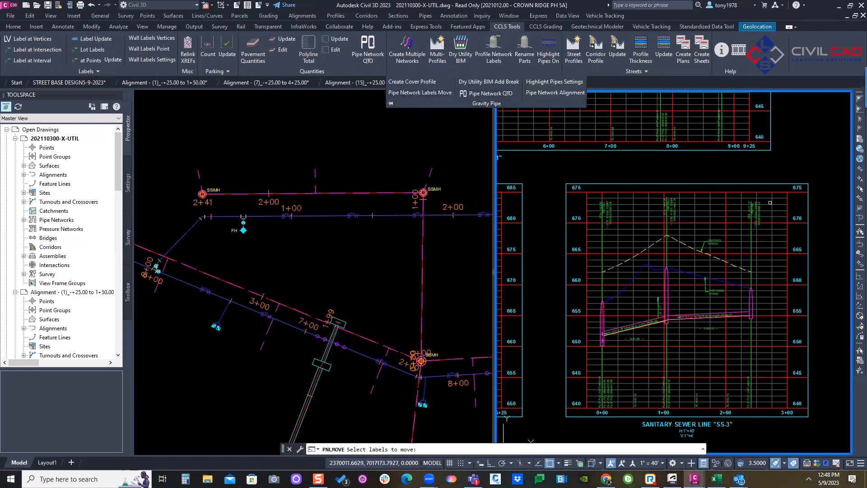
{"action": "left_click", "coordinate": [770, 163]}
{"action": "left_click", "coordinate": [618, 200]}
{"action": "key", "text": "Return"}
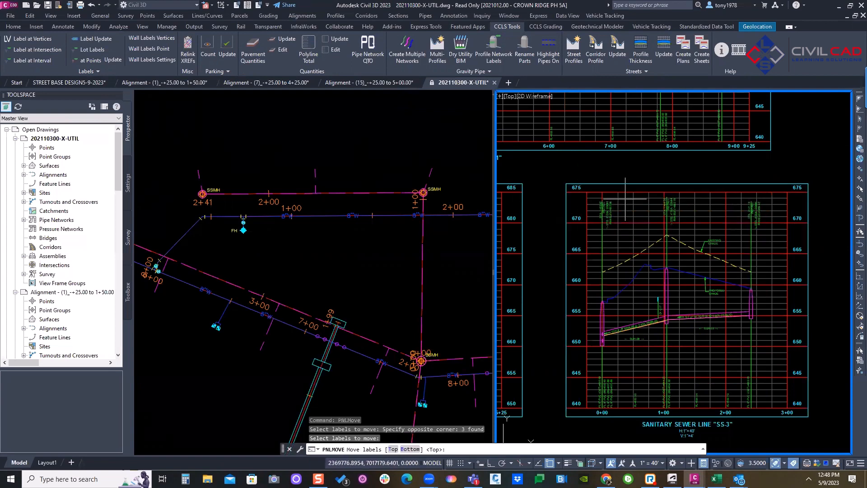
{"action": "type", "text": "t"}
{"action": "key", "text": "Return"}
{"action": "type", "text": "0"}
{"action": "key", "text": "Return"}
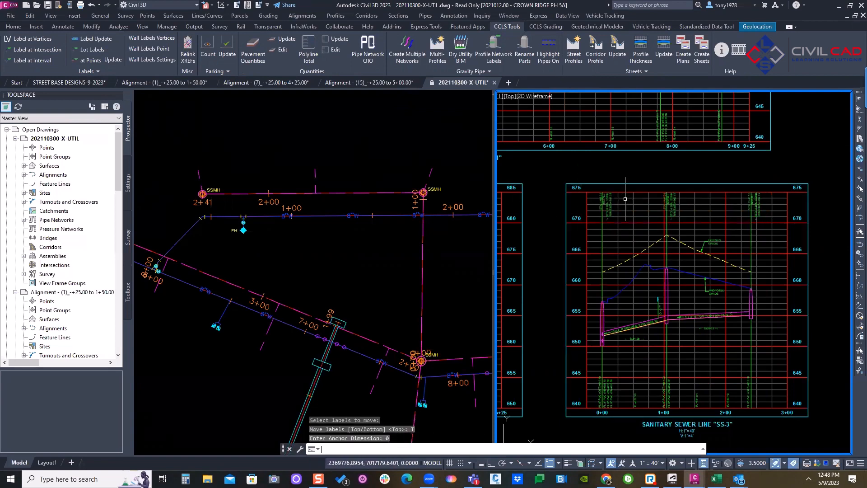
{"action": "key", "text": "Escape"}
Look over the complete set of profile views and the whole utility layout in plan
{"action": "middle_click_drag", "start_coordinate": [633, 194], "coordinate": [661, 213]}
{"action": "scroll", "coordinate": [660, 213], "scroll_direction": "down", "scroll_amount": 2}
{"action": "scroll", "coordinate": [704, 266], "scroll_direction": "up", "scroll_amount": 1}
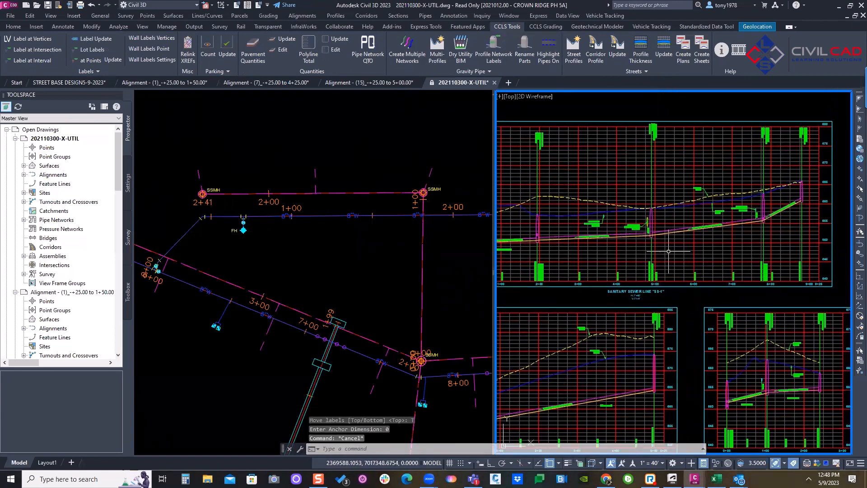
{"action": "scroll", "coordinate": [704, 266], "scroll_direction": "up", "scroll_amount": 1}
{"action": "scroll", "coordinate": [704, 266], "scroll_direction": "down", "scroll_amount": 2}
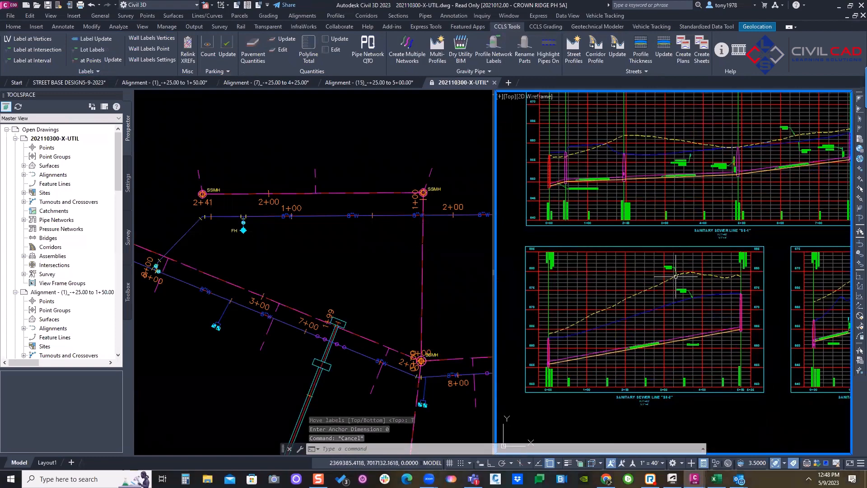
{"action": "scroll", "coordinate": [661, 233], "scroll_direction": "down", "scroll_amount": 2}
{"action": "scroll", "coordinate": [661, 233], "scroll_direction": "up", "scroll_amount": 3}
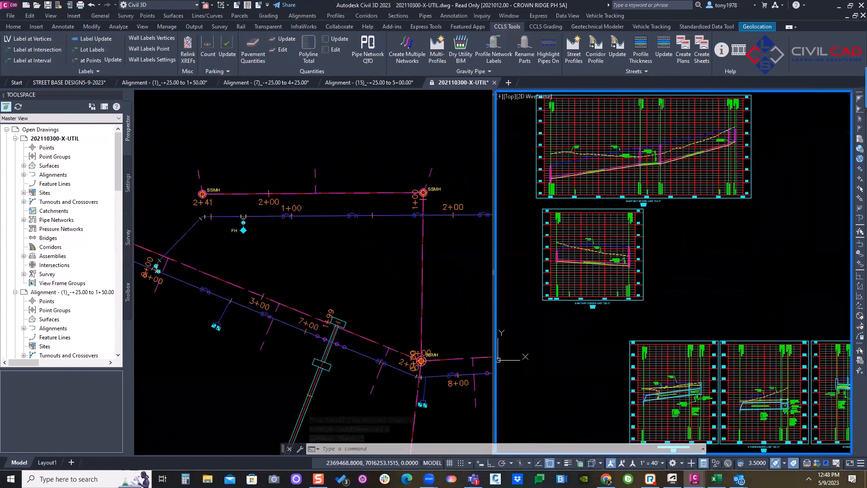
{"action": "scroll", "coordinate": [654, 234], "scroll_direction": "down", "scroll_amount": 2}
{"action": "left_click", "coordinate": [406, 221]}
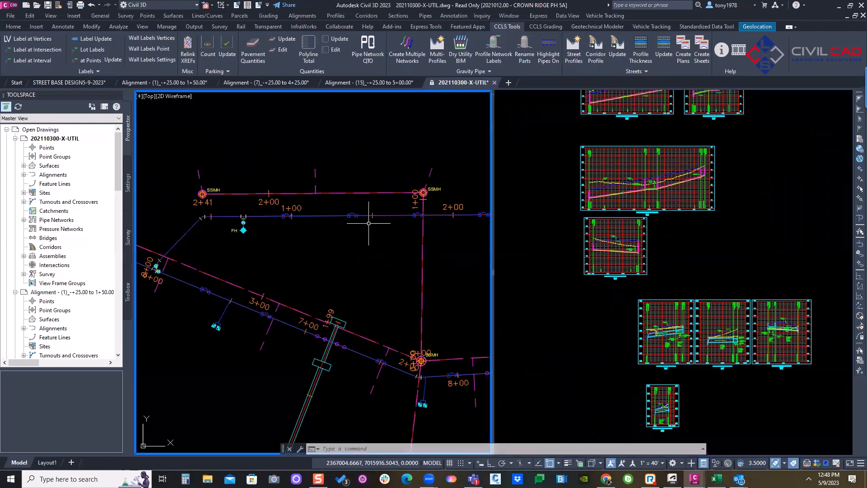
{"action": "scroll", "coordinate": [332, 203], "scroll_direction": "down", "scroll_amount": 5}
{"action": "scroll", "coordinate": [303, 192], "scroll_direction": "up", "scroll_amount": 3}
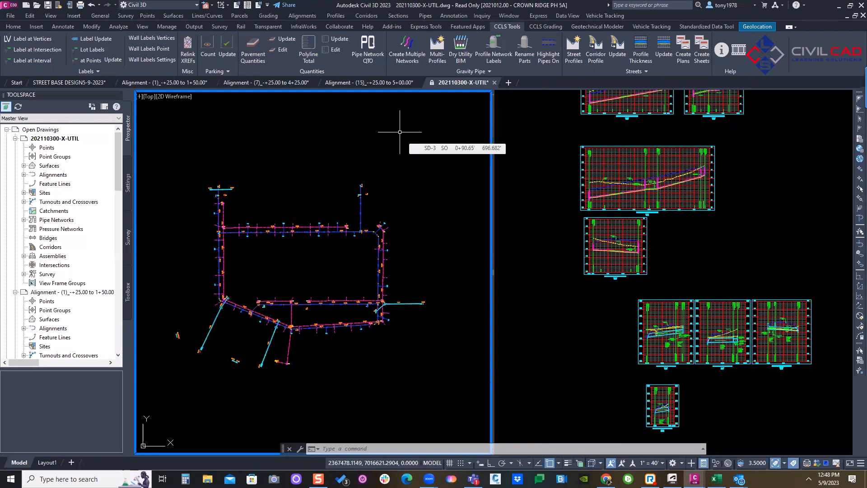
{"action": "left_click", "coordinate": [518, 168]}
{"action": "scroll", "coordinate": [519, 165], "scroll_direction": "down", "scroll_amount": 2}
{"action": "middle_click_drag", "start_coordinate": [519, 165], "coordinate": [506, 232]}
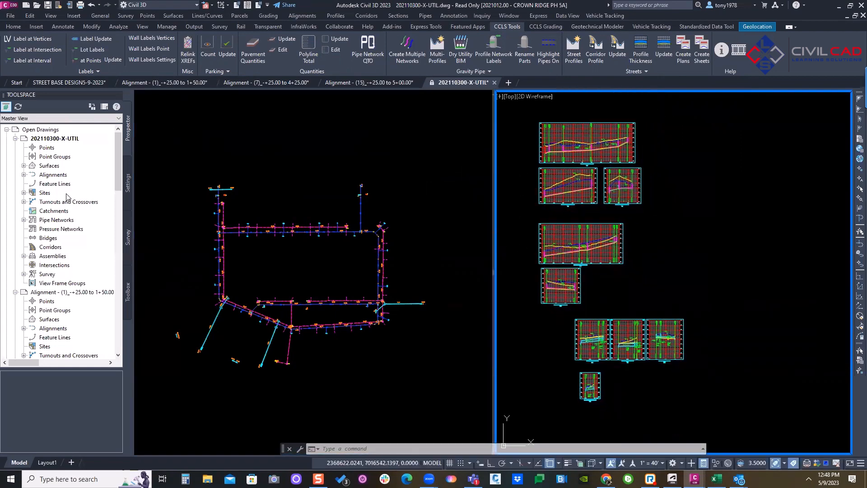
{"action": "left_click", "coordinate": [314, 206]}
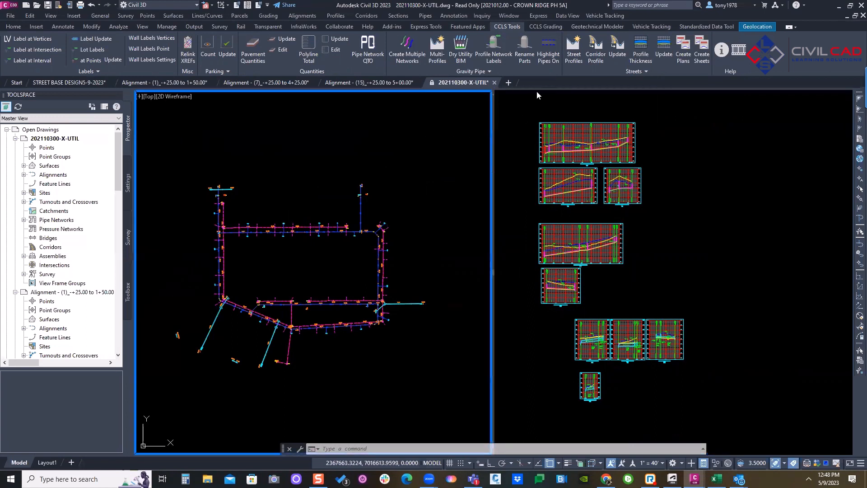
{"action": "left_click", "coordinate": [590, 99]}
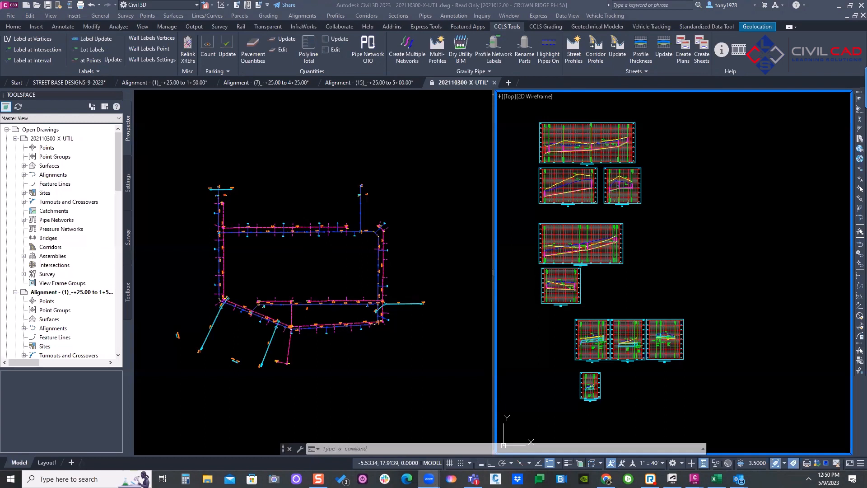
{"action": "left_click", "coordinate": [387, 151]}
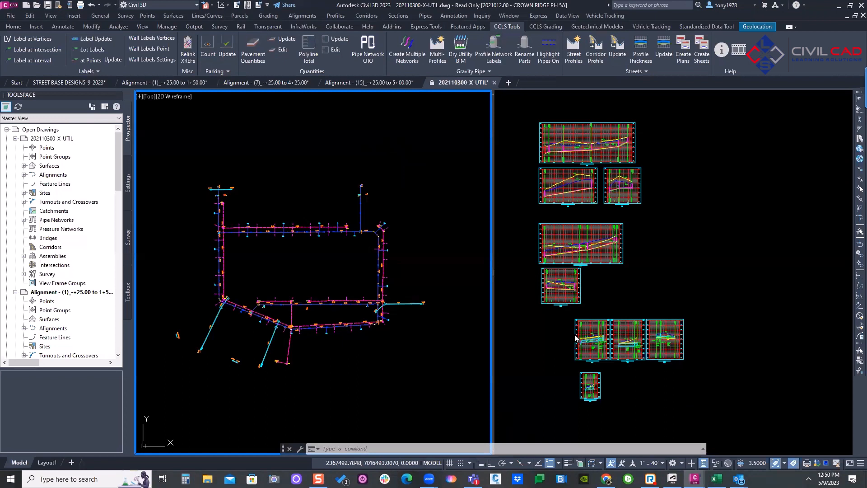
{"action": "left_click", "coordinate": [400, 200]}
{"action": "left_click", "coordinate": [509, 291]}
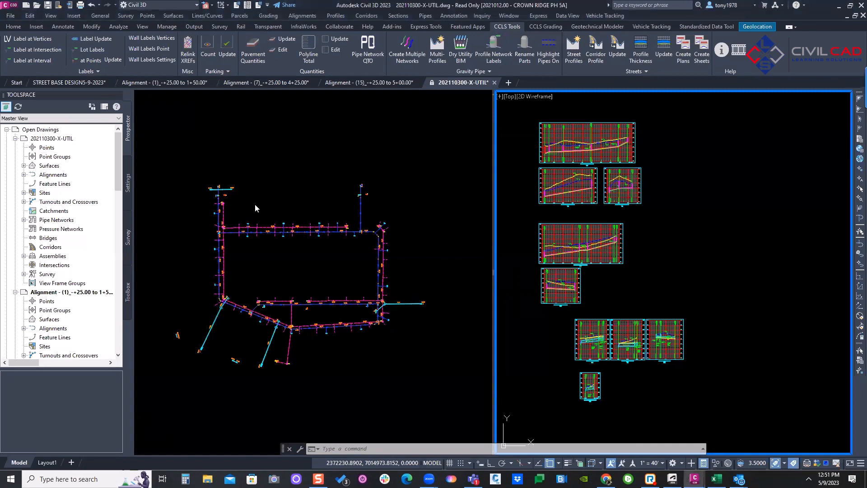
{"action": "left_click", "coordinate": [284, 188]}
{"action": "scroll", "coordinate": [287, 187], "scroll_direction": "down", "scroll_amount": 2}
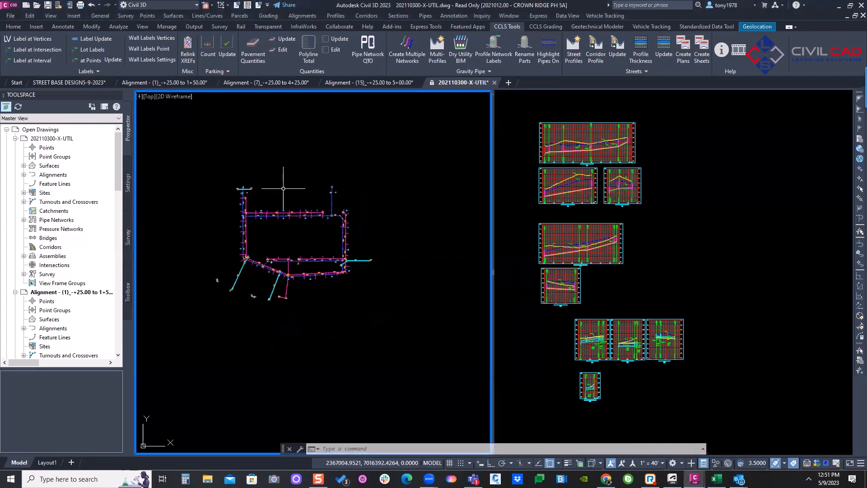
{"action": "scroll", "coordinate": [287, 187], "scroll_direction": "up", "scroll_amount": 4}
{"action": "scroll", "coordinate": [279, 190], "scroll_direction": "down", "scroll_amount": 3}
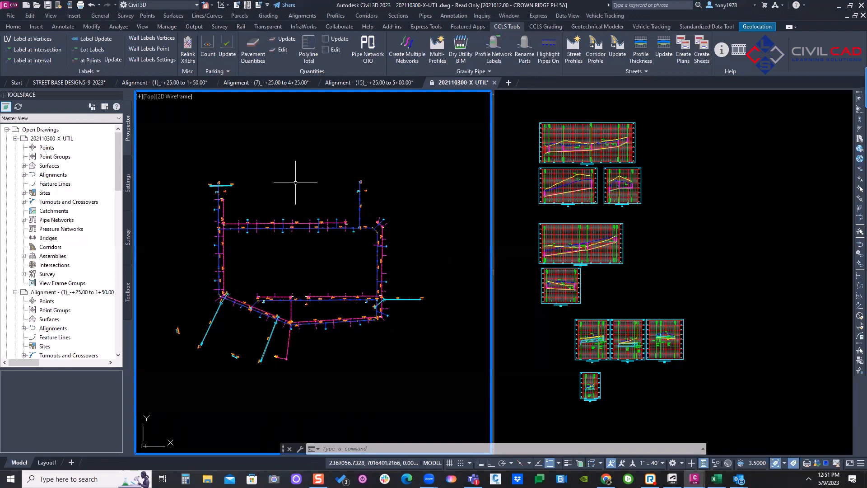
{"action": "mouse_move", "coordinate": [330, 169]}
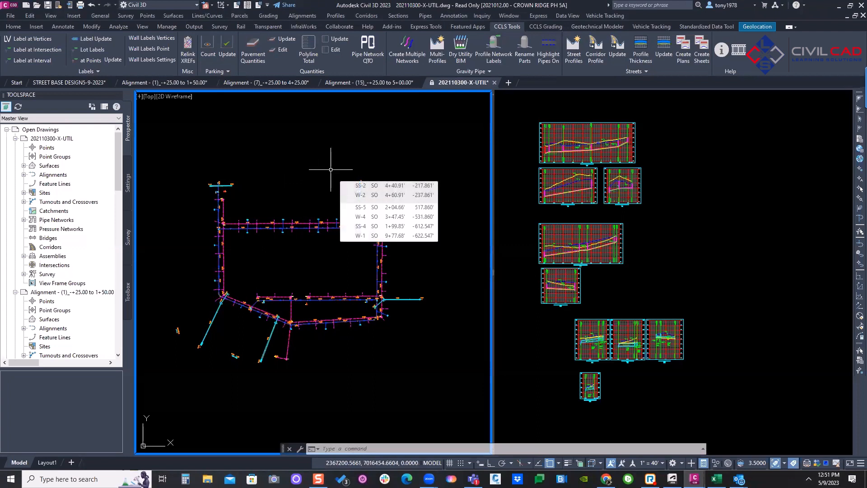
{"action": "middle_click_drag", "start_coordinate": [332, 170], "coordinate": [358, 163]}
{"action": "mouse_move", "coordinate": [359, 162]}
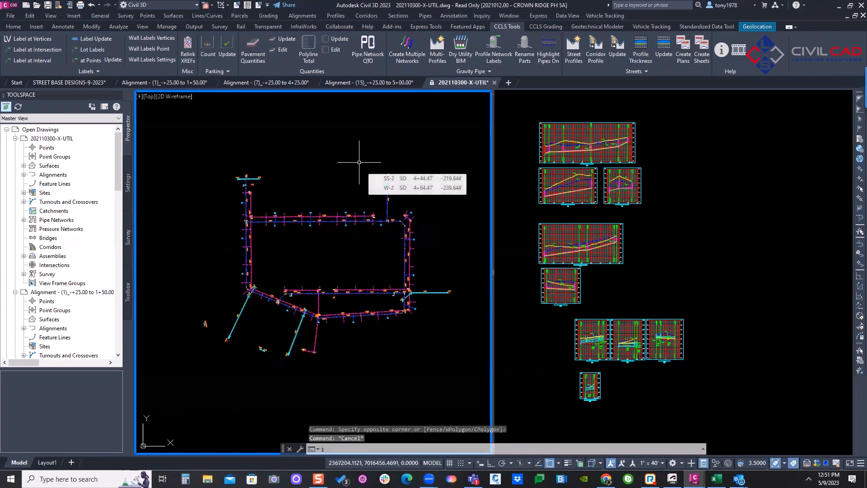